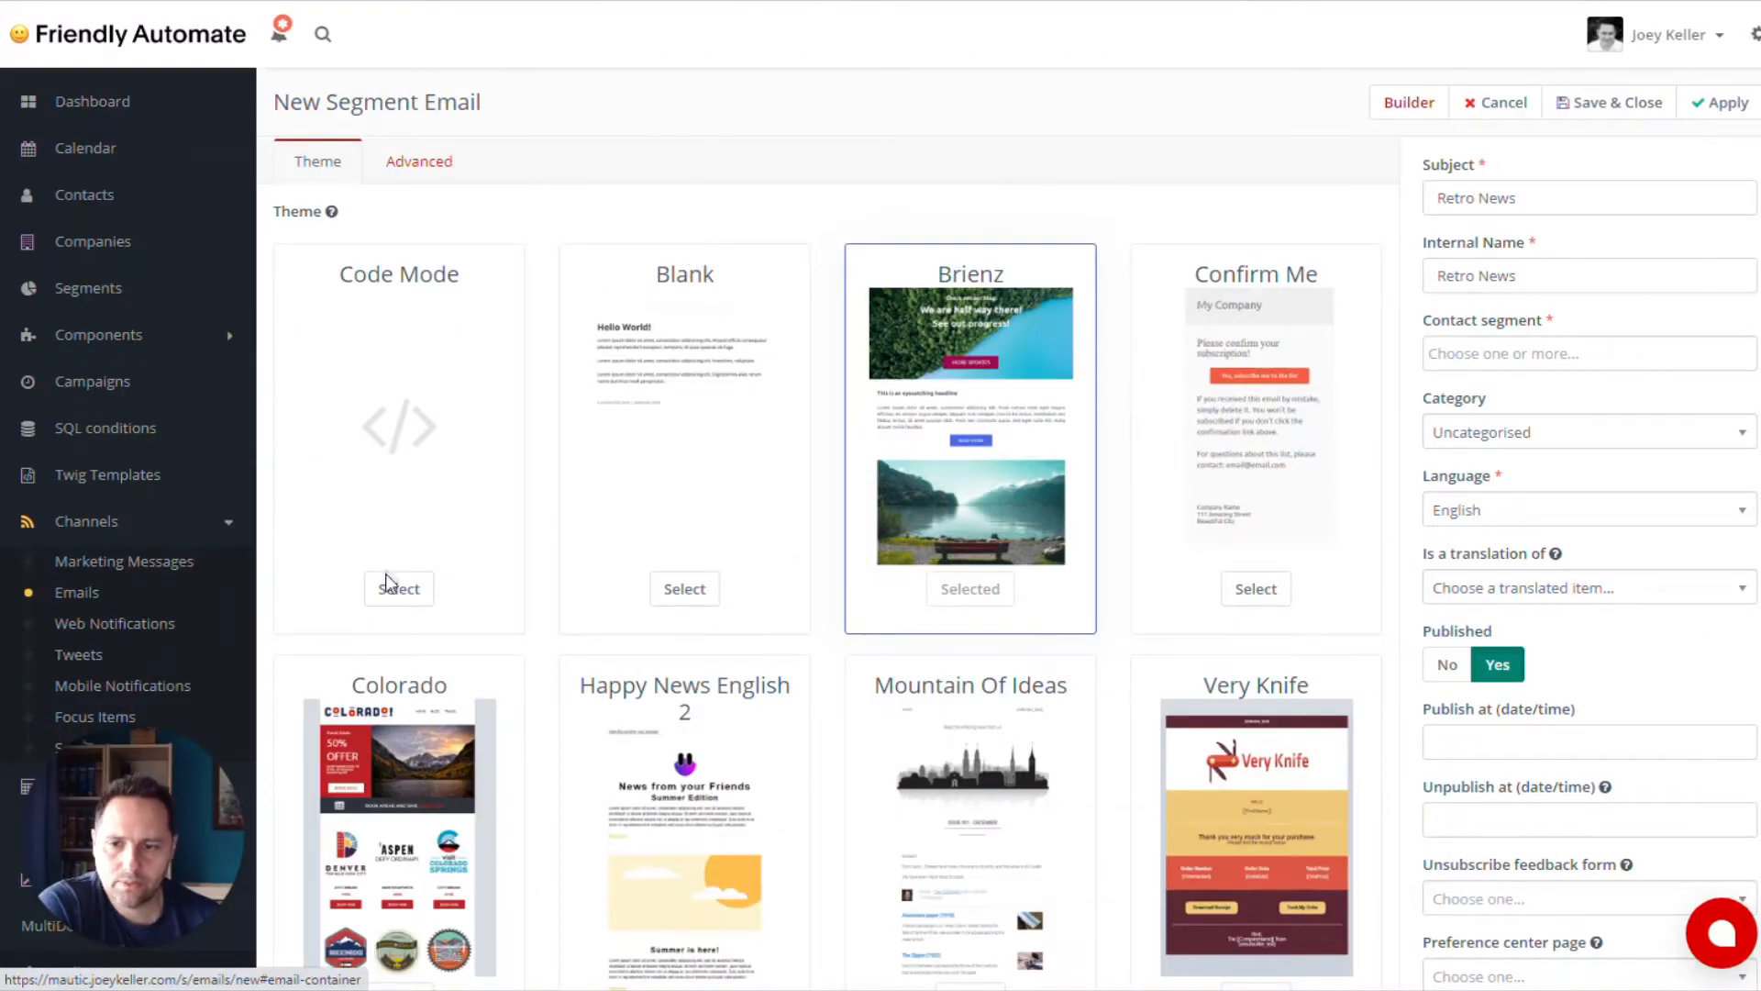
Switch the email theme to Code Mode and open it in the builder.
{"action": "left_click", "coordinate": [397, 588]}
{"action": "left_click", "coordinate": [972, 164]}
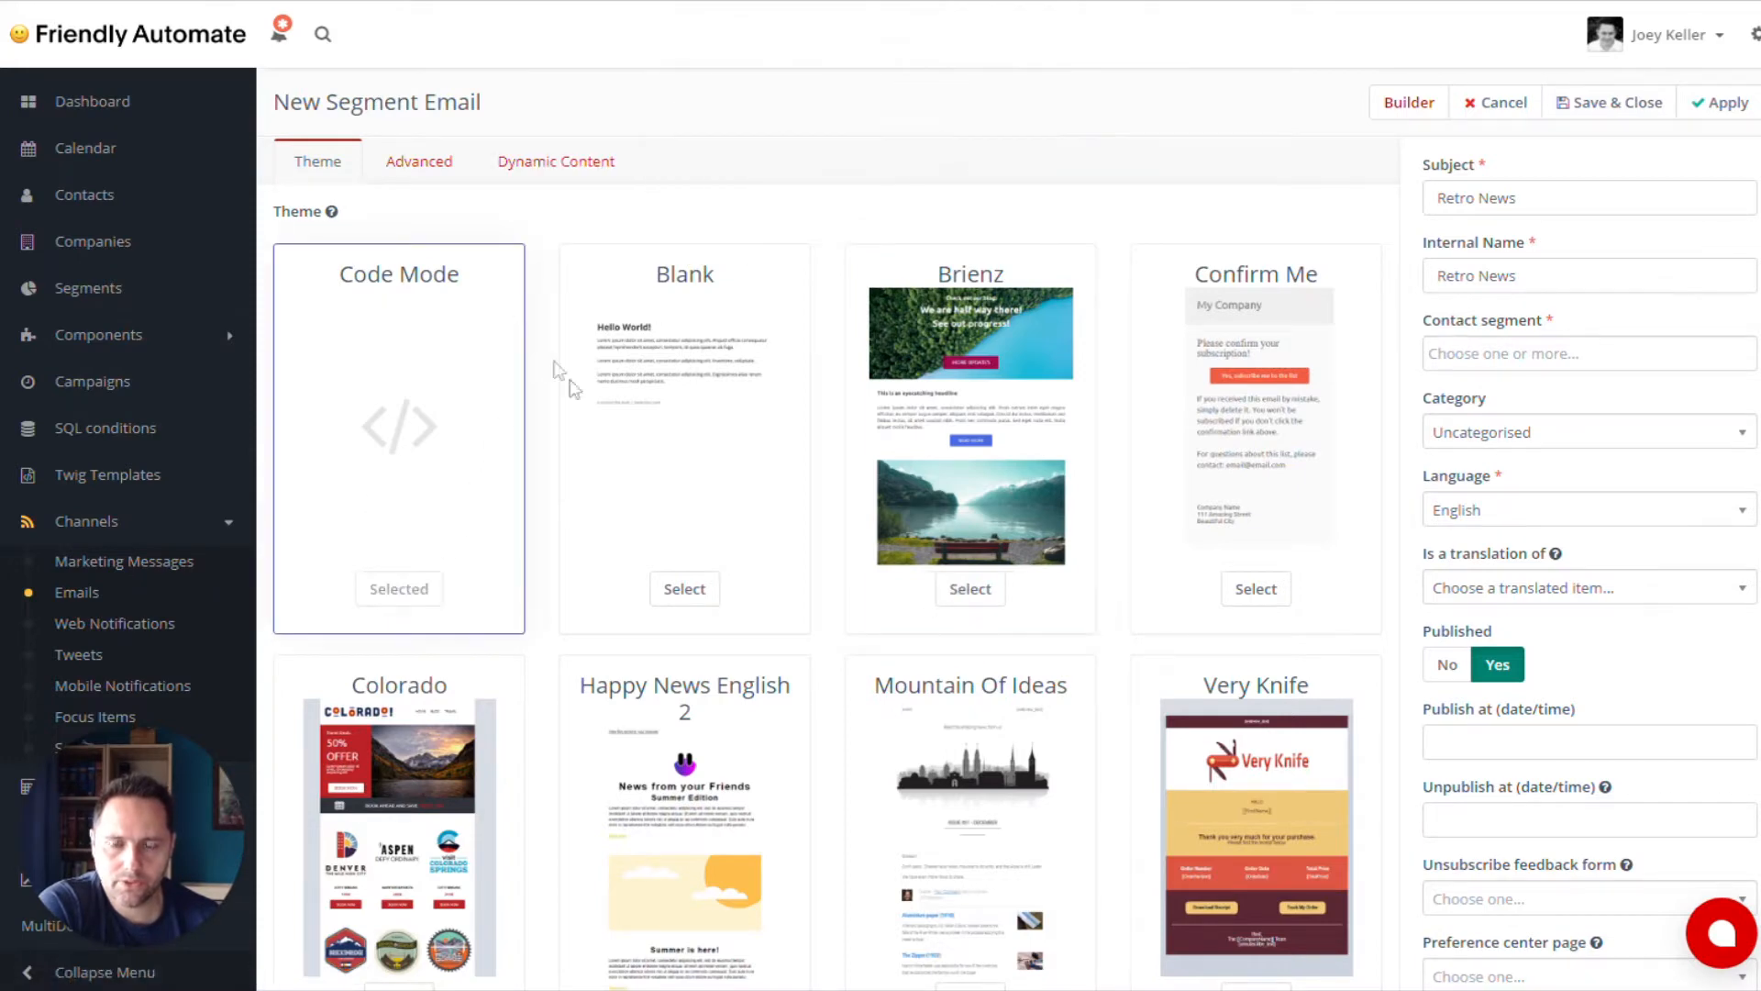
{"action": "left_click", "coordinate": [1396, 118]}
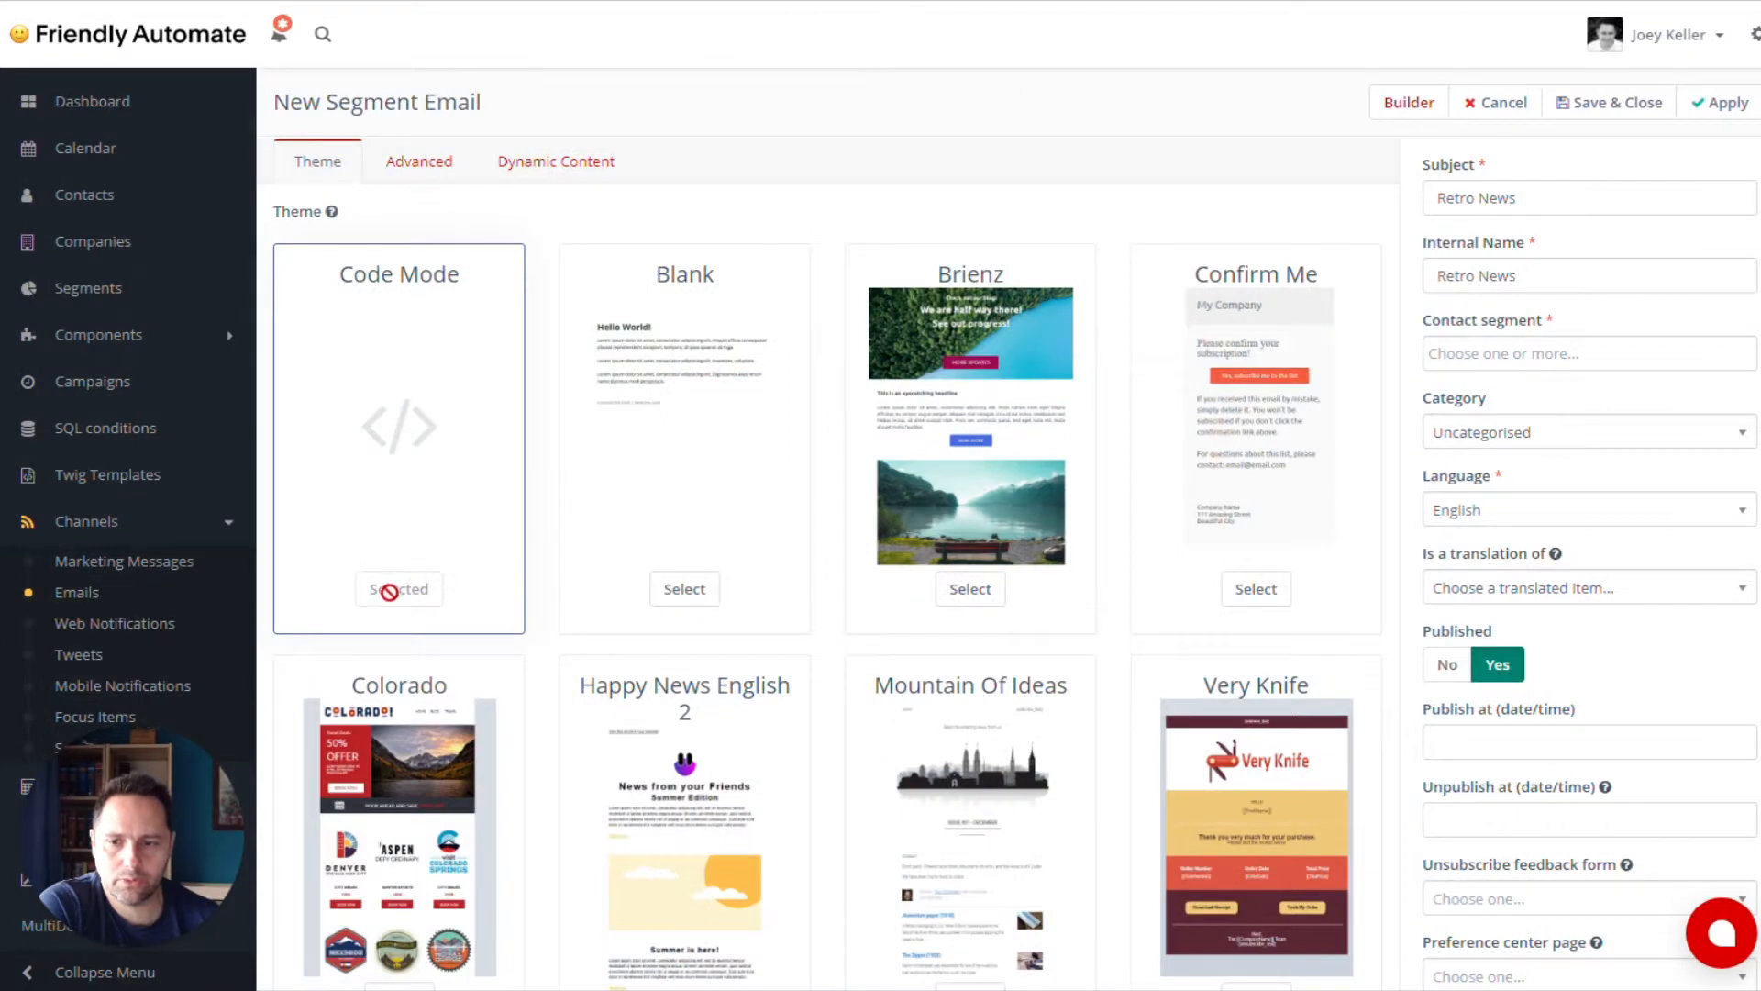
Open the Blank theme in the builder and insert the laptop photo from the image library above the "Hello World!" heading.
{"action": "left_click", "coordinate": [685, 588]}
{"action": "left_click", "coordinate": [1018, 104]}
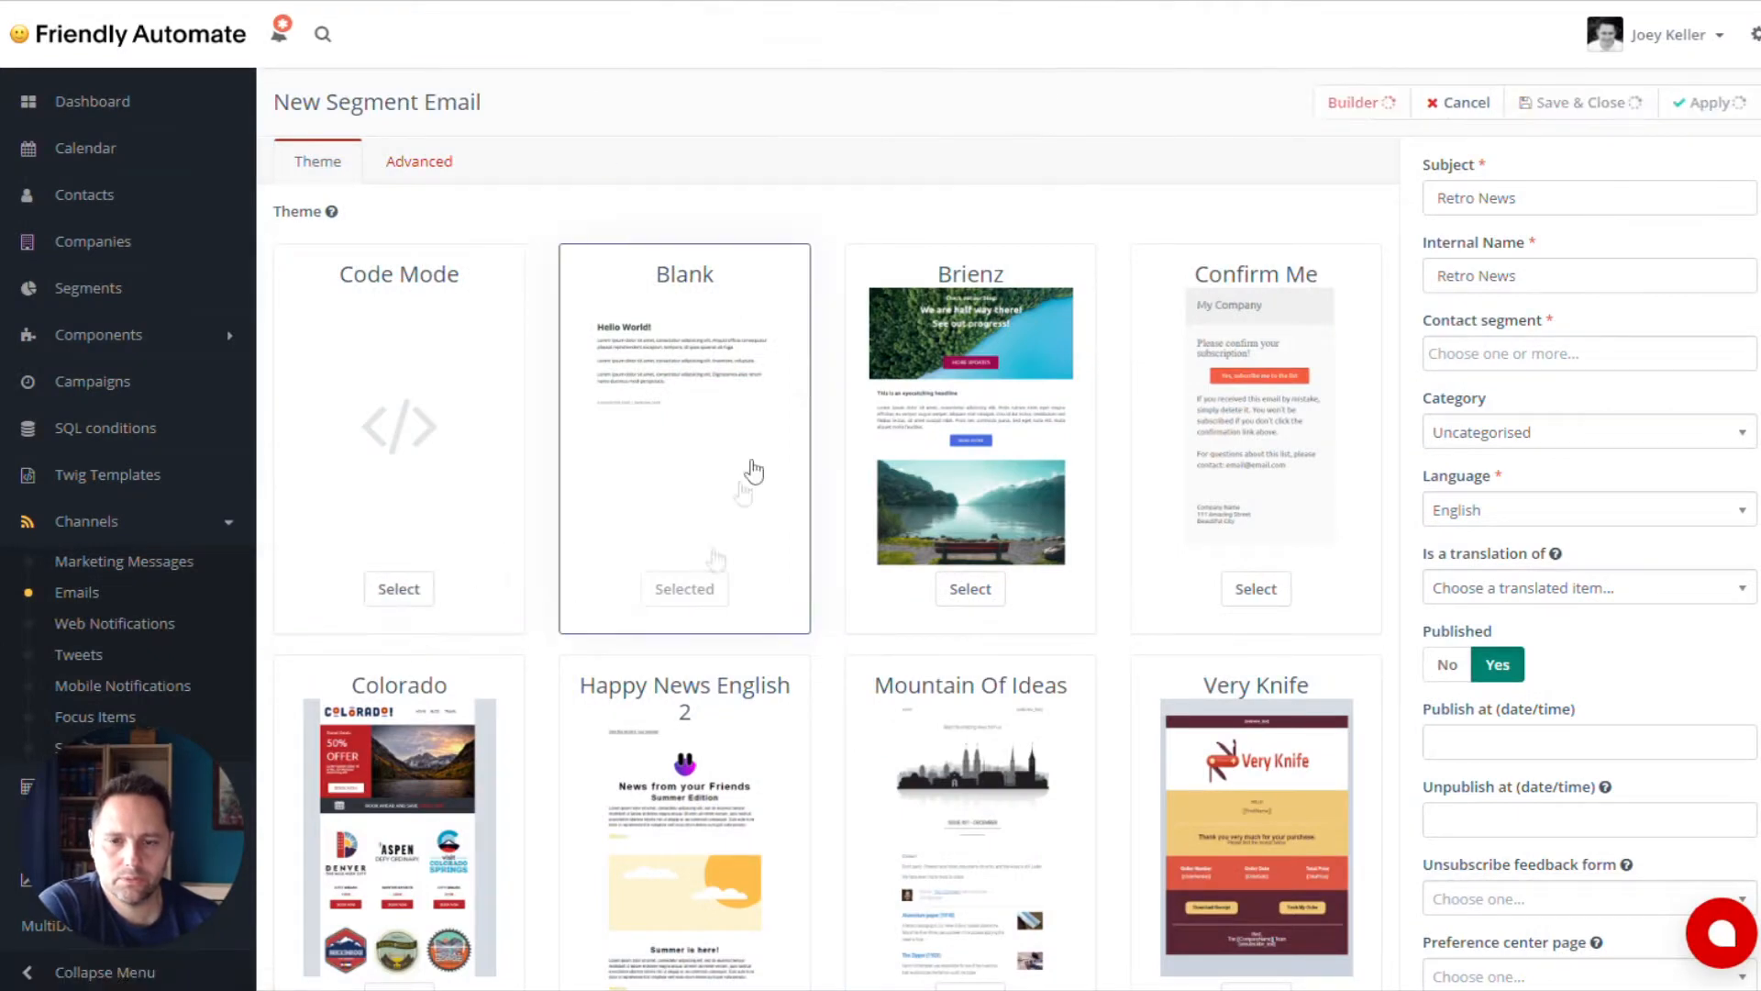
{"action": "left_click", "coordinate": [1397, 106]}
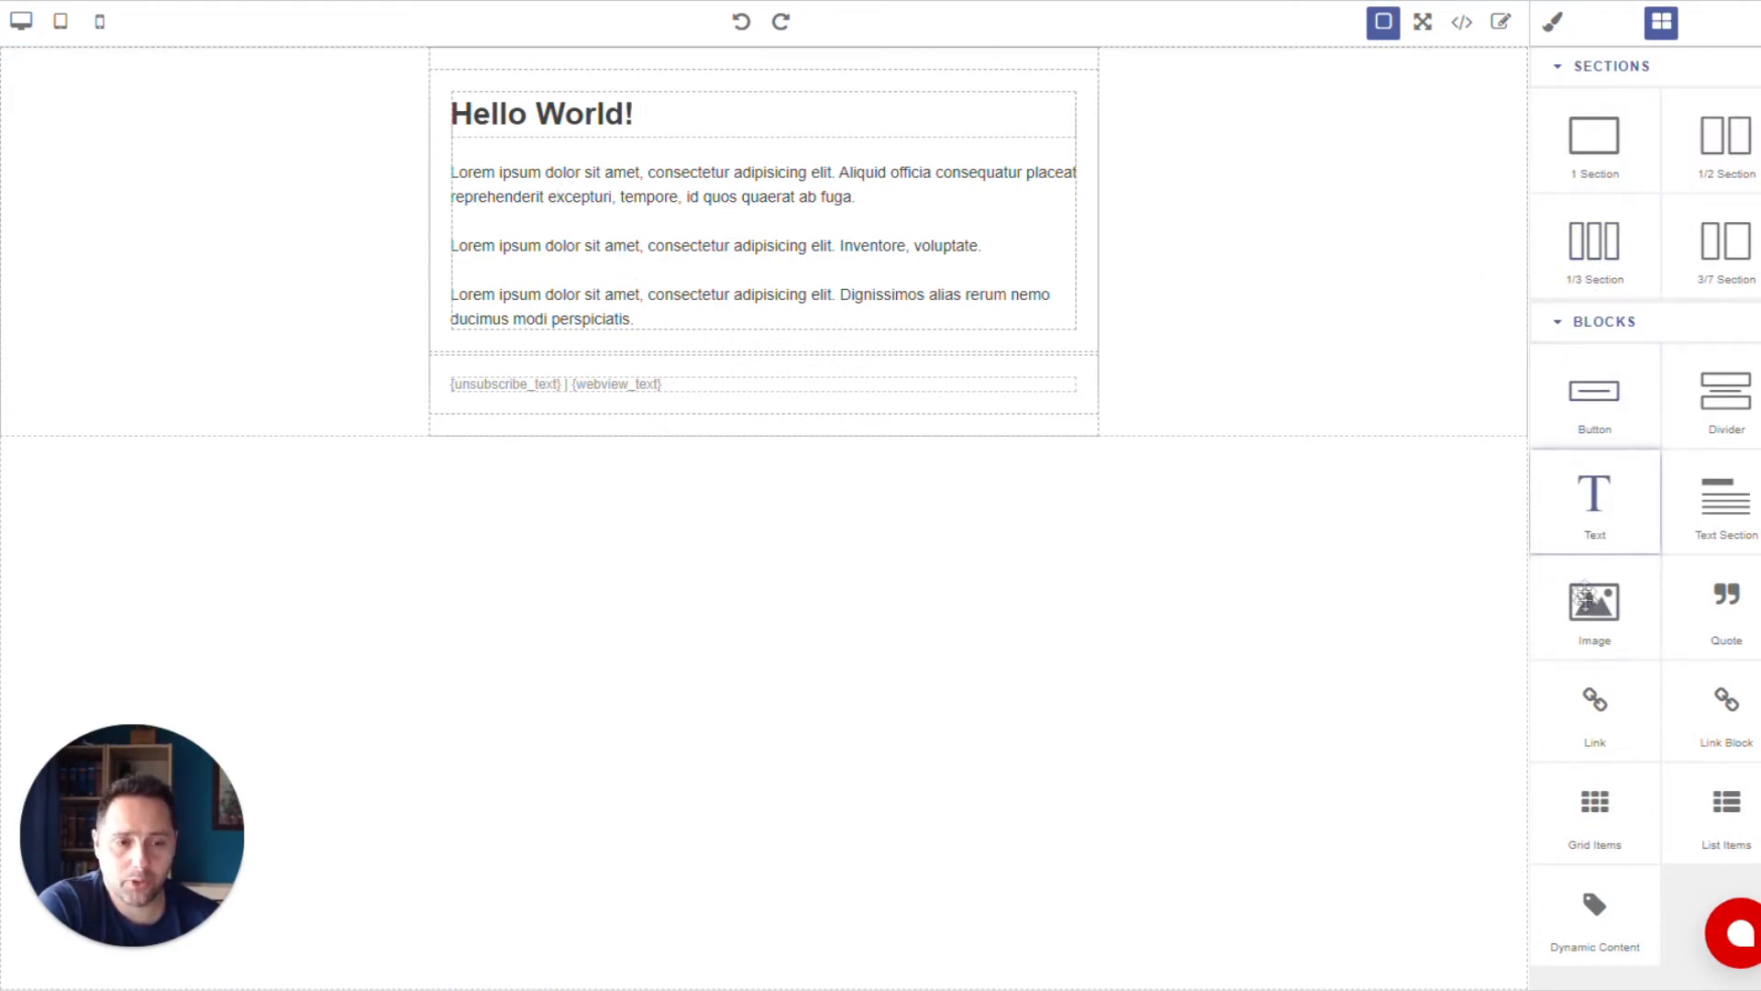
{"action": "left_click_drag", "start_coordinate": [1594, 605], "coordinate": [753, 192]}
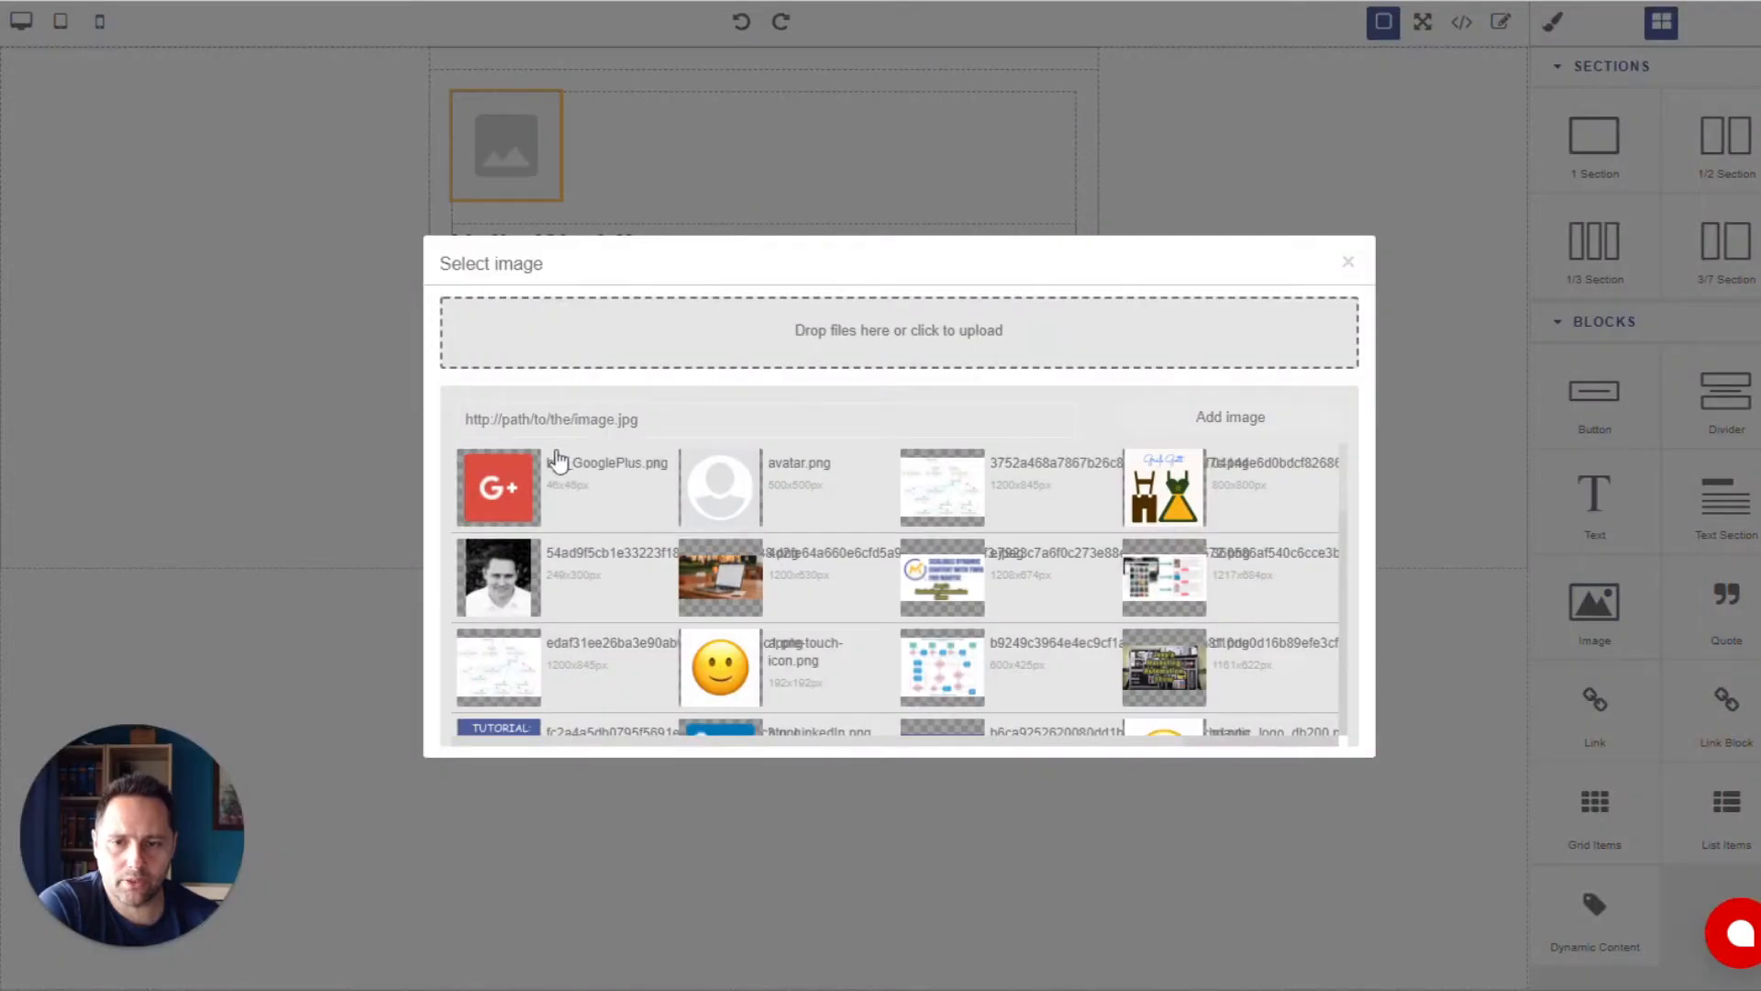
{"action": "left_click", "coordinate": [723, 578]}
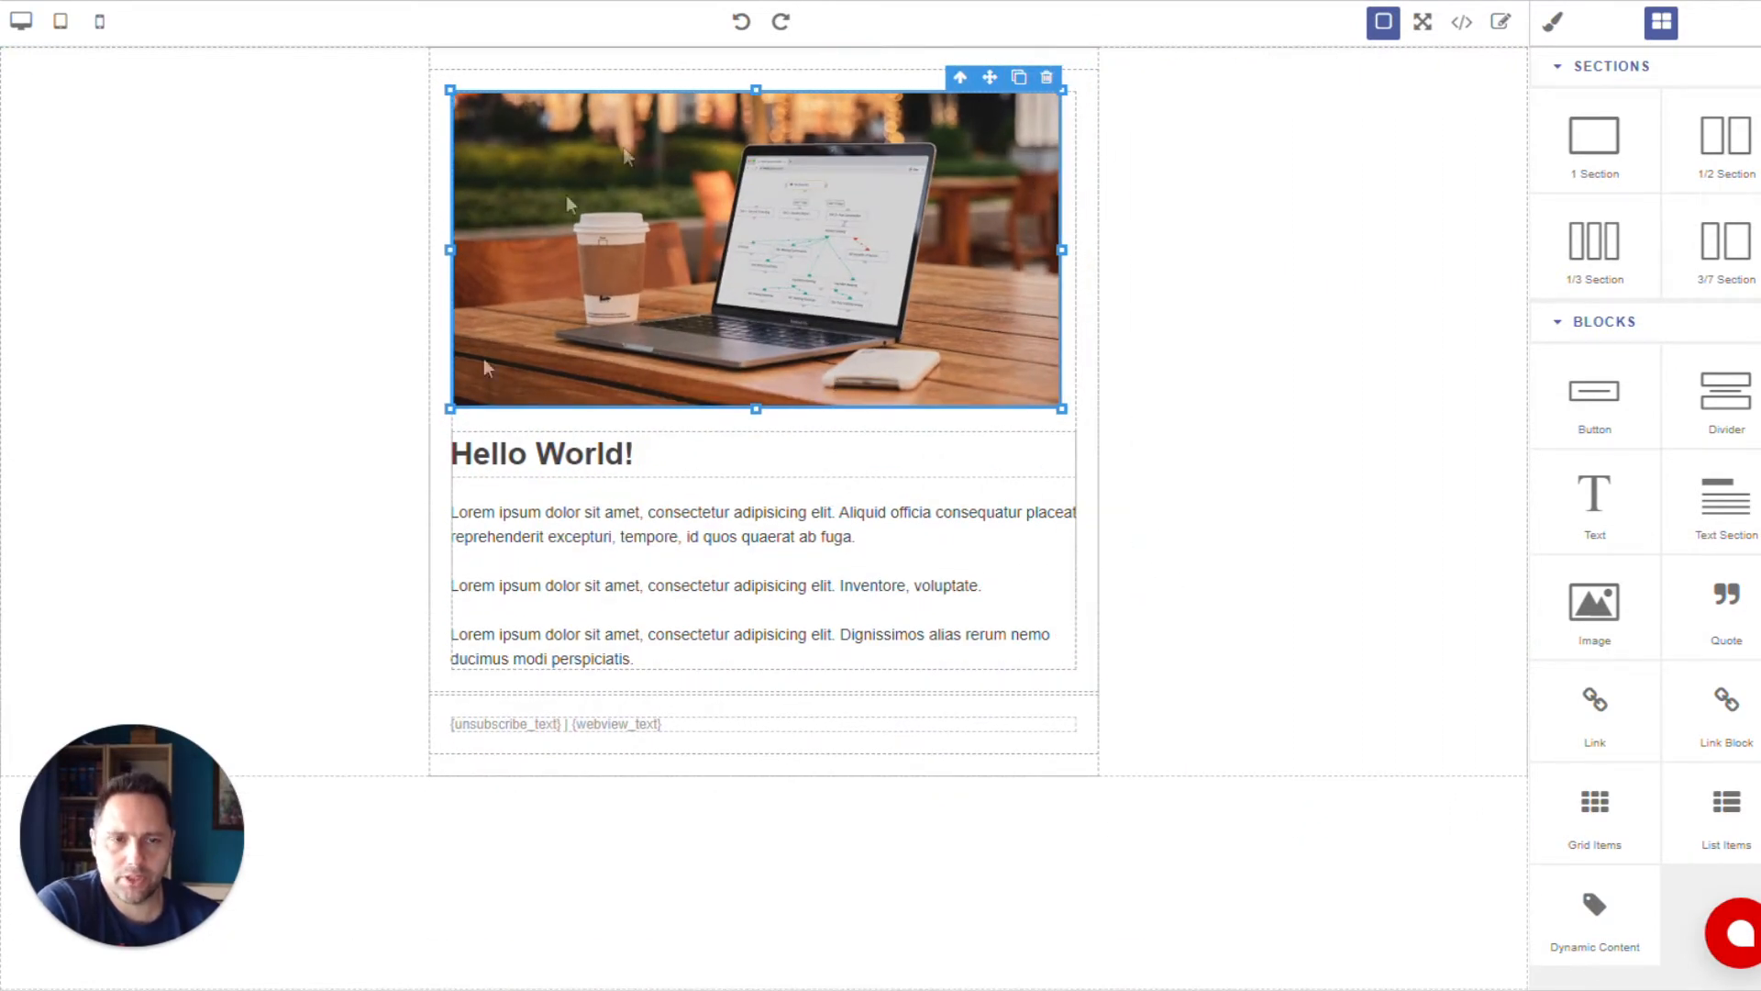
View the exported template code of the Blank email, including the inserted image's markup, and close it.
{"action": "left_click", "coordinate": [1462, 21]}
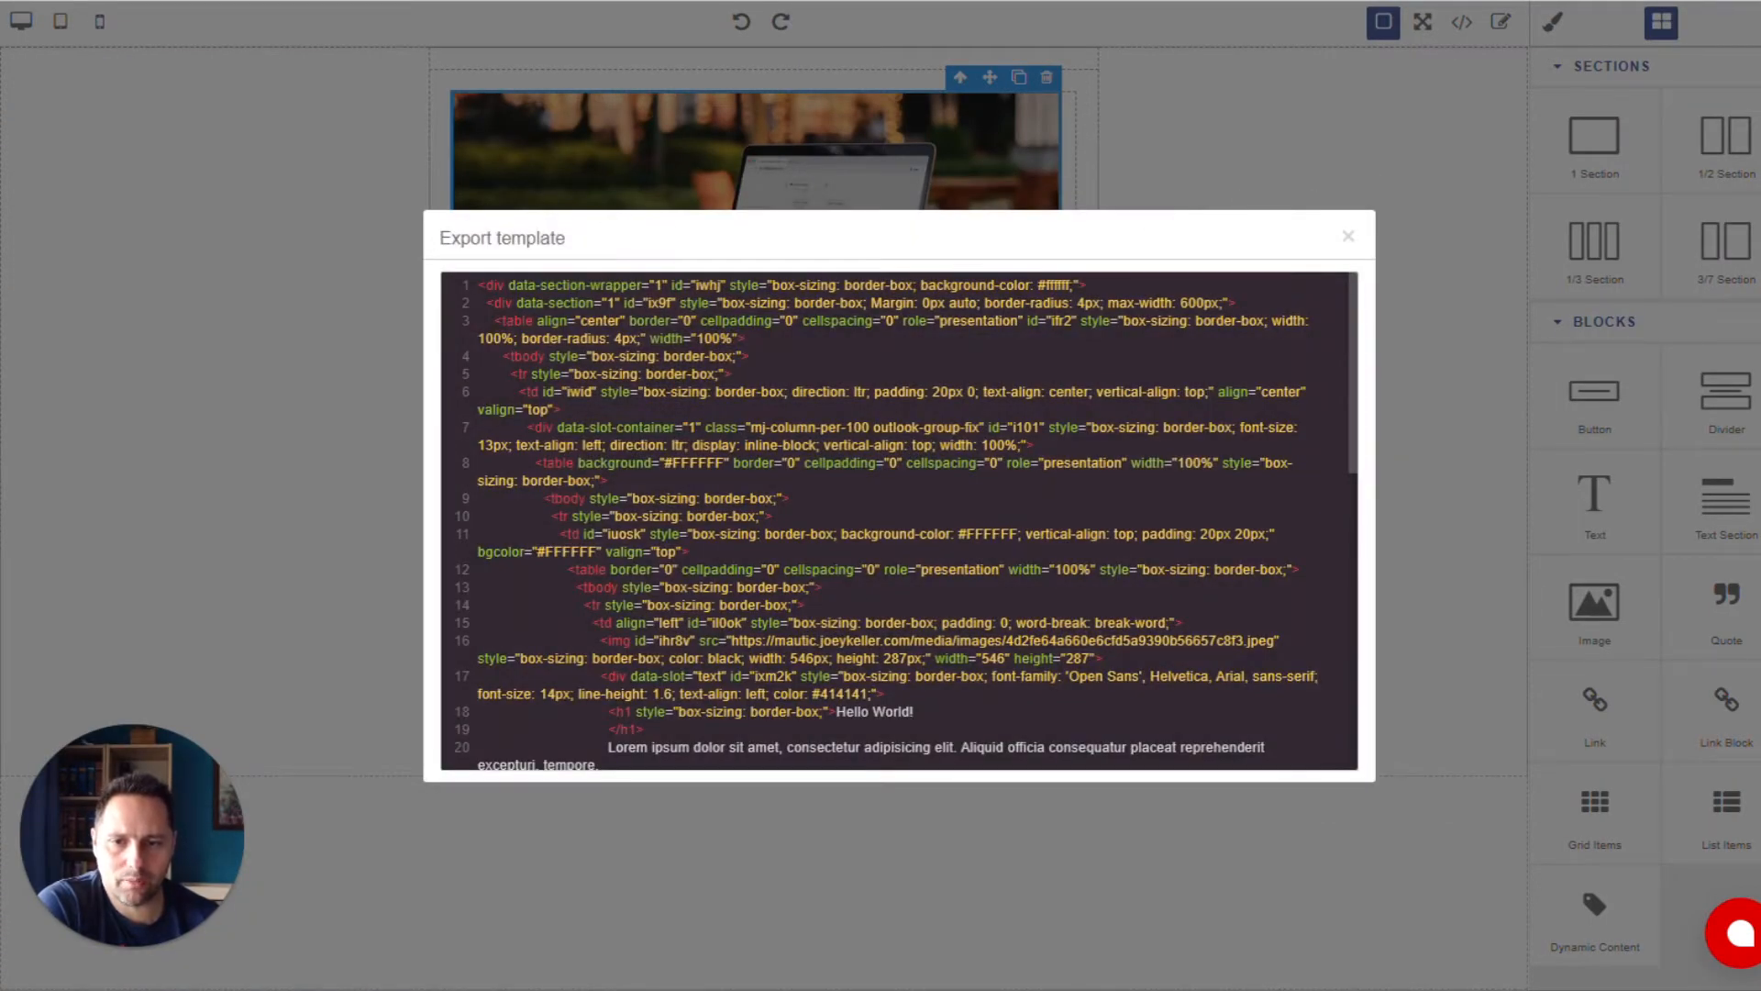
{"action": "scroll", "coordinate": [899, 521], "scroll_direction": "down", "scroll_amount": 5}
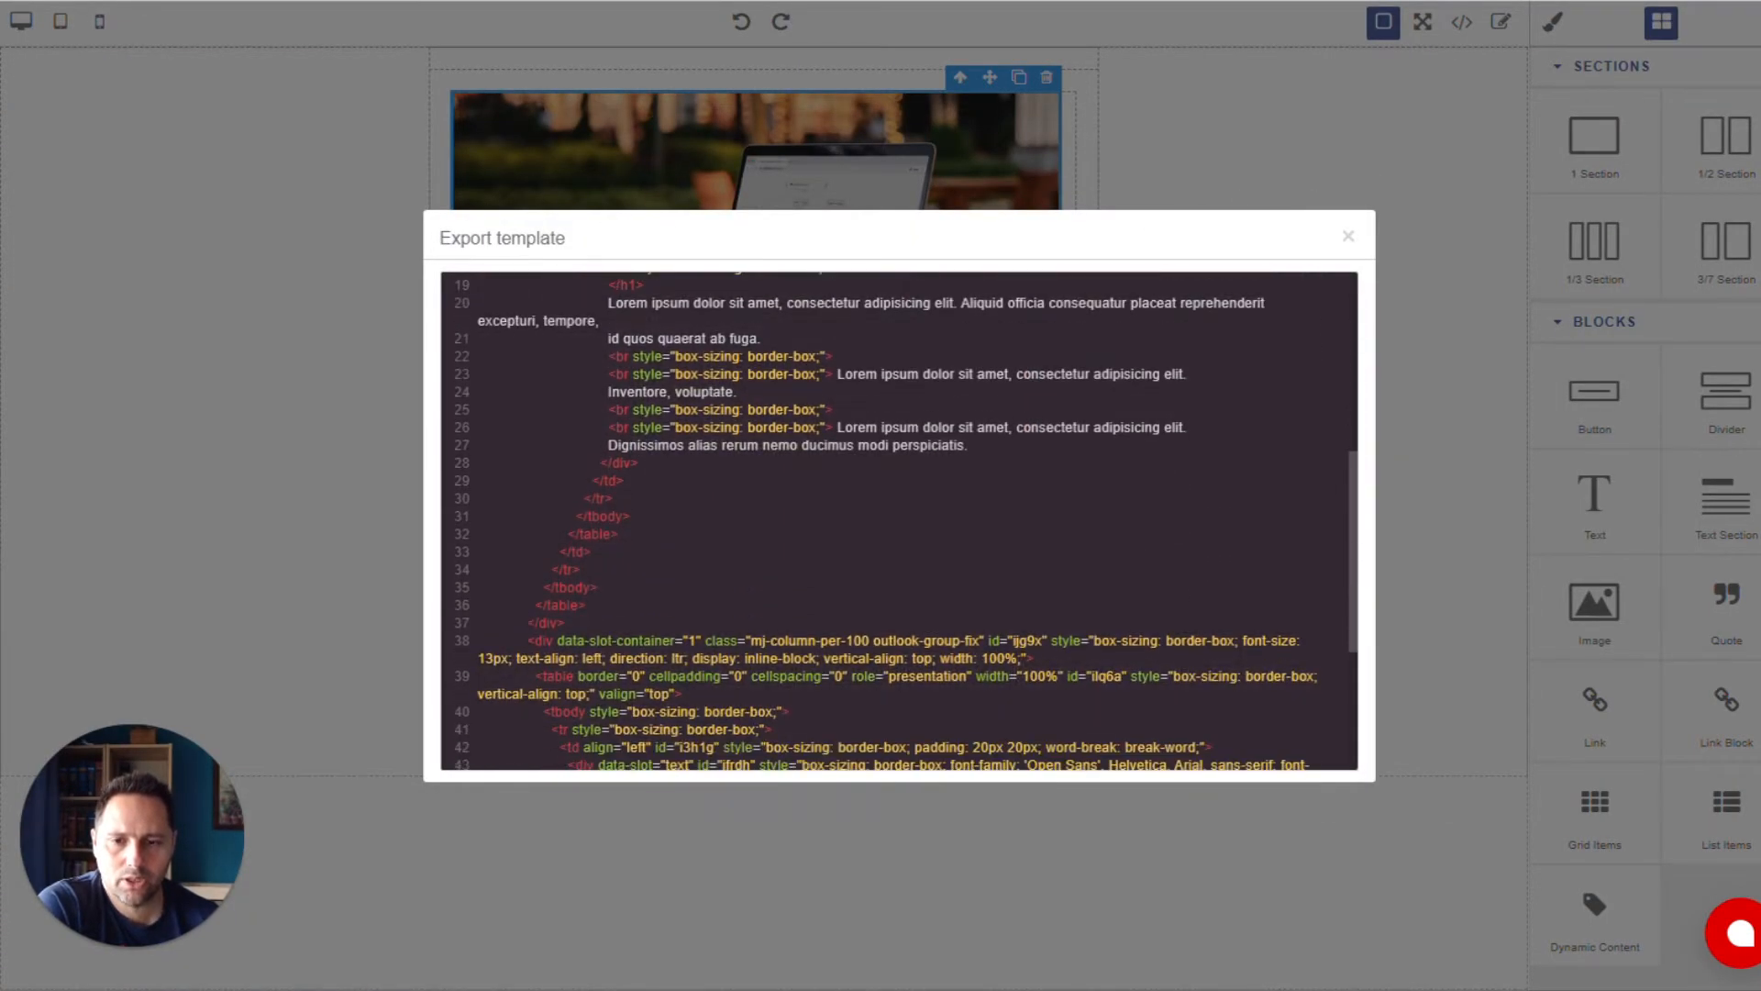
{"action": "scroll", "coordinate": [689, 449], "scroll_direction": "up", "scroll_amount": 2}
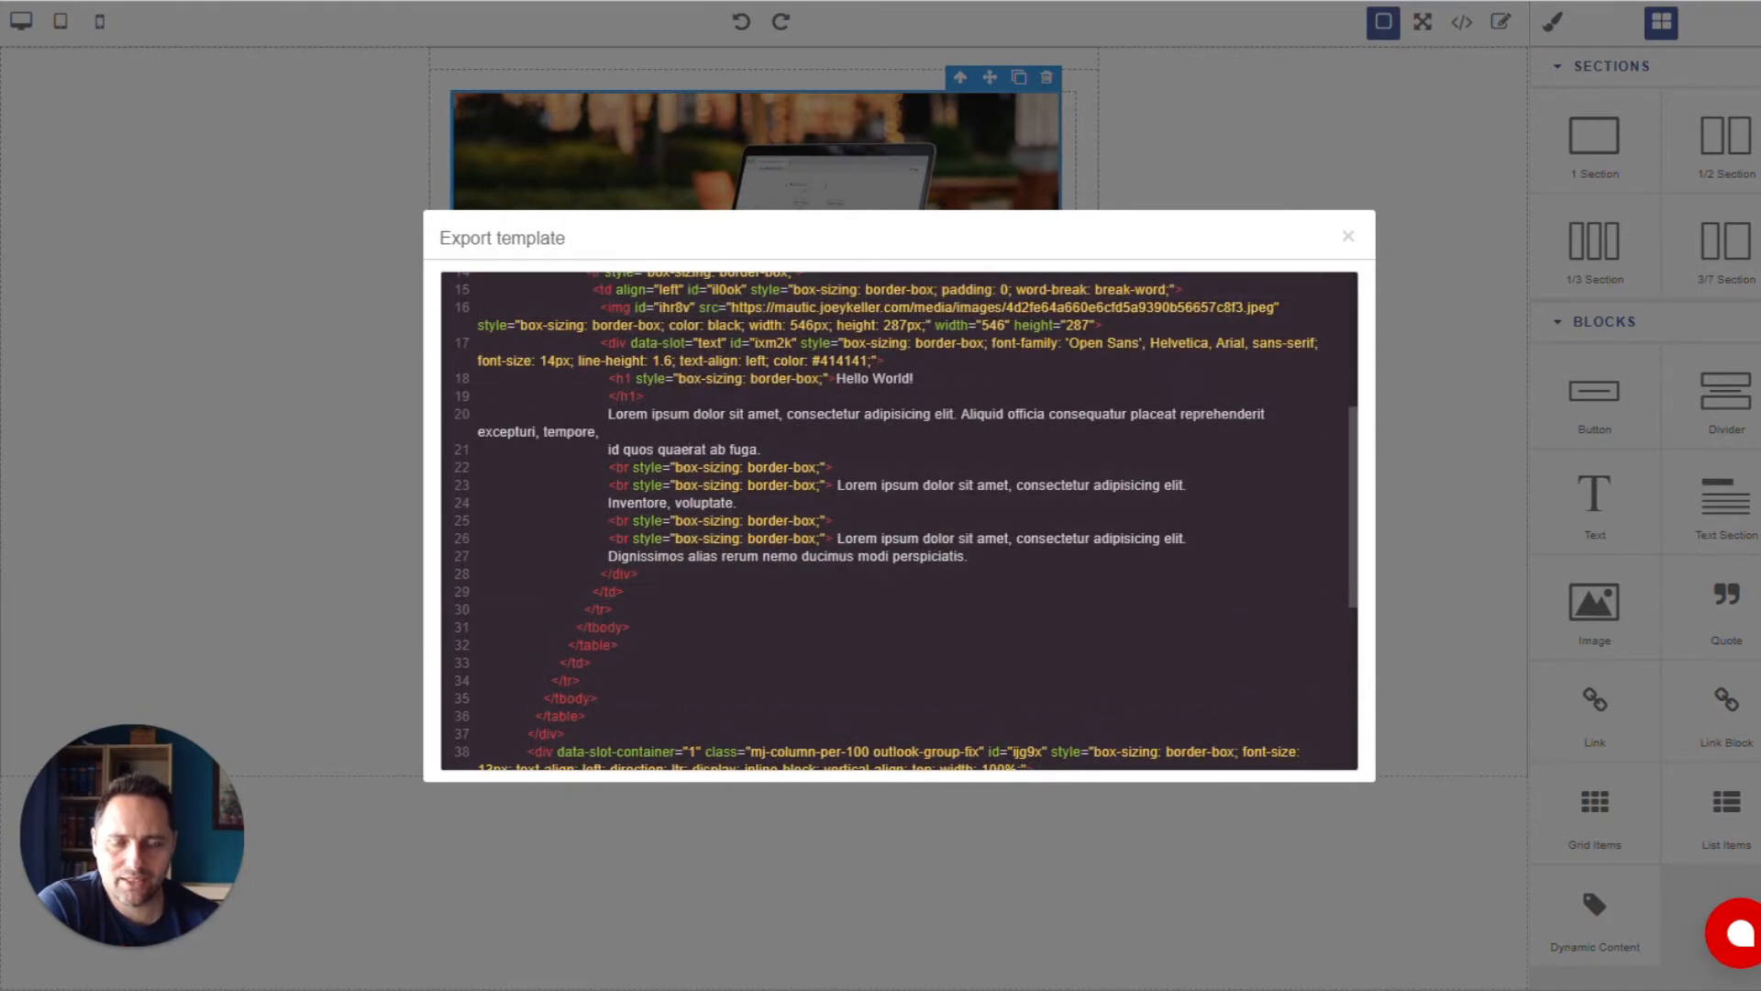
{"action": "scroll", "coordinate": [898, 521], "scroll_direction": "up", "scroll_amount": 5}
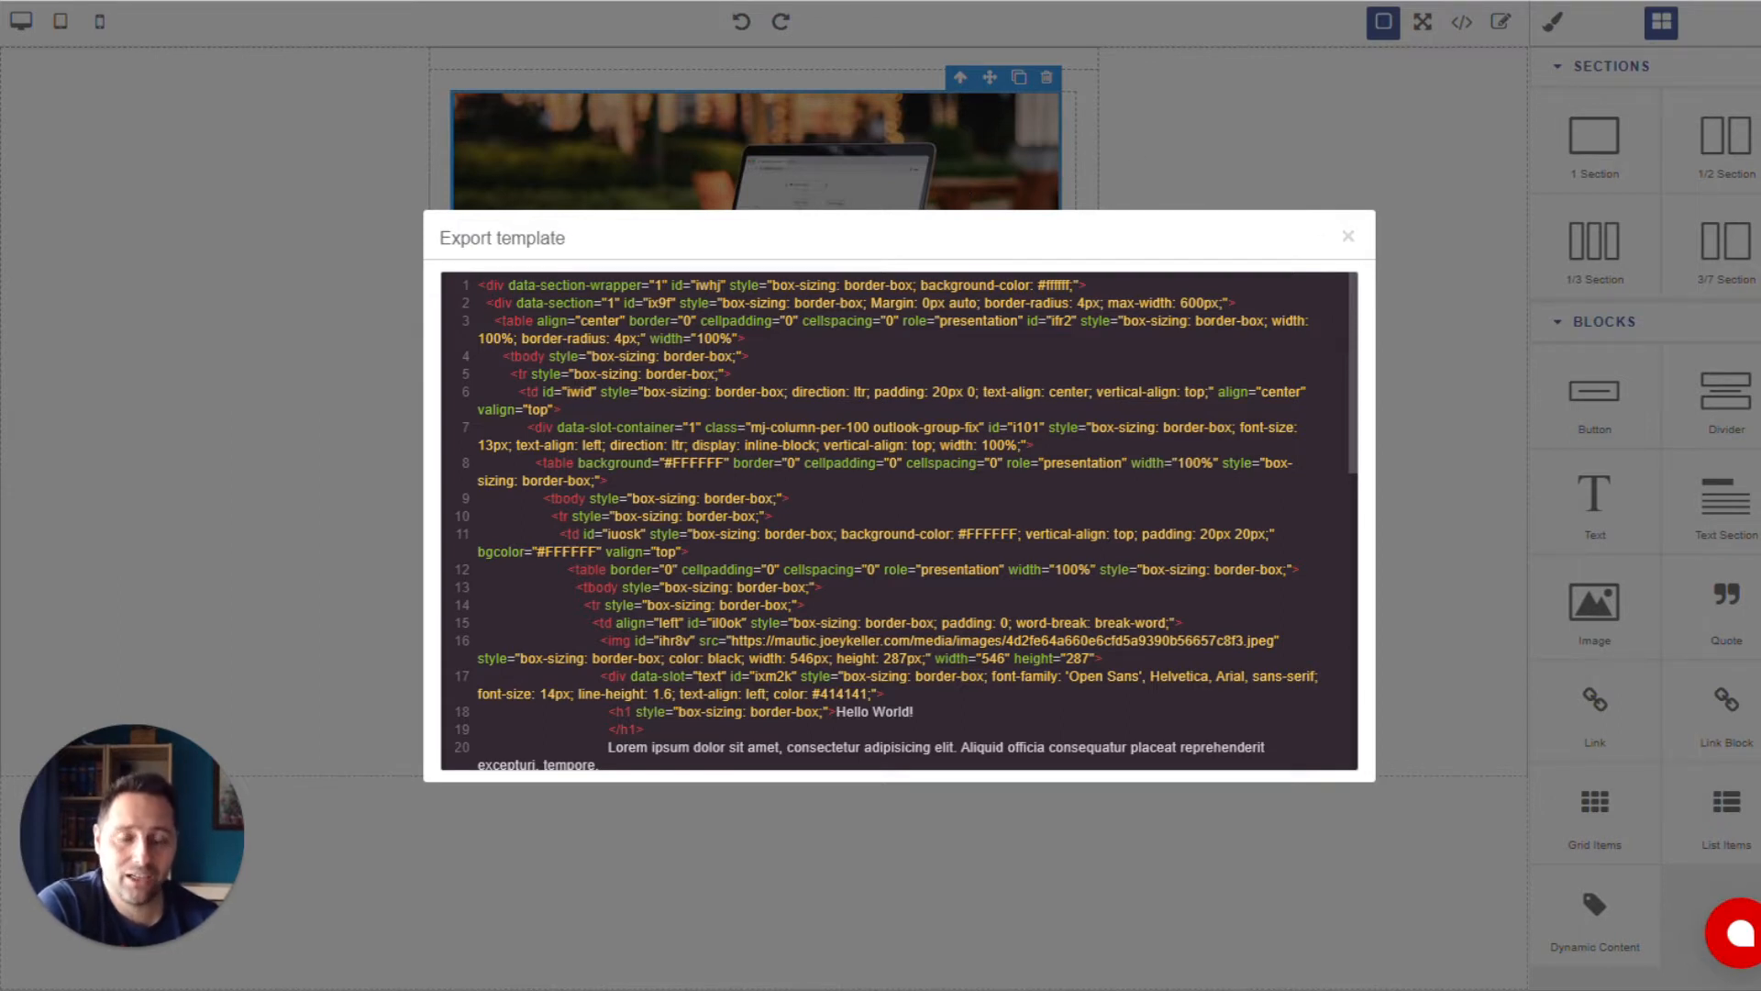
{"action": "left_click", "coordinate": [1348, 236]}
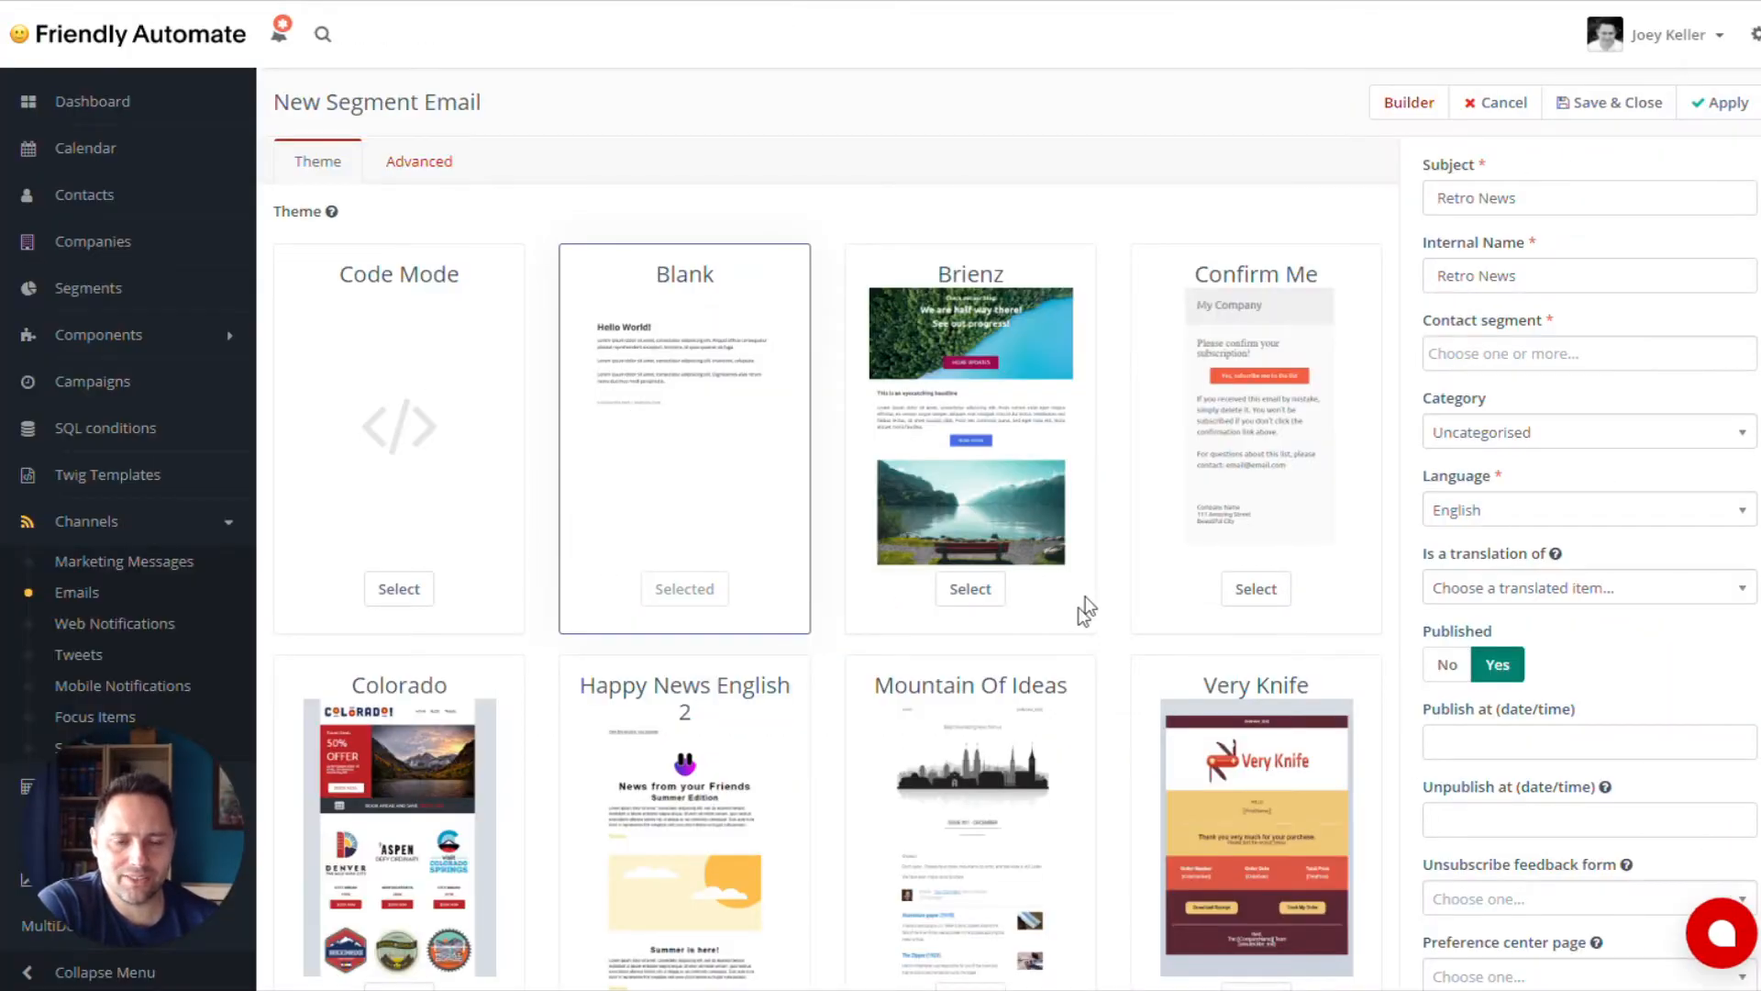
Switch the email theme to Brienz, accept losing the current content, and open it in the builder.
{"action": "scroll", "coordinate": [1081, 609], "scroll_direction": "down", "scroll_amount": 3}
{"action": "scroll", "coordinate": [1027, 156], "scroll_direction": "up", "scroll_amount": 3}
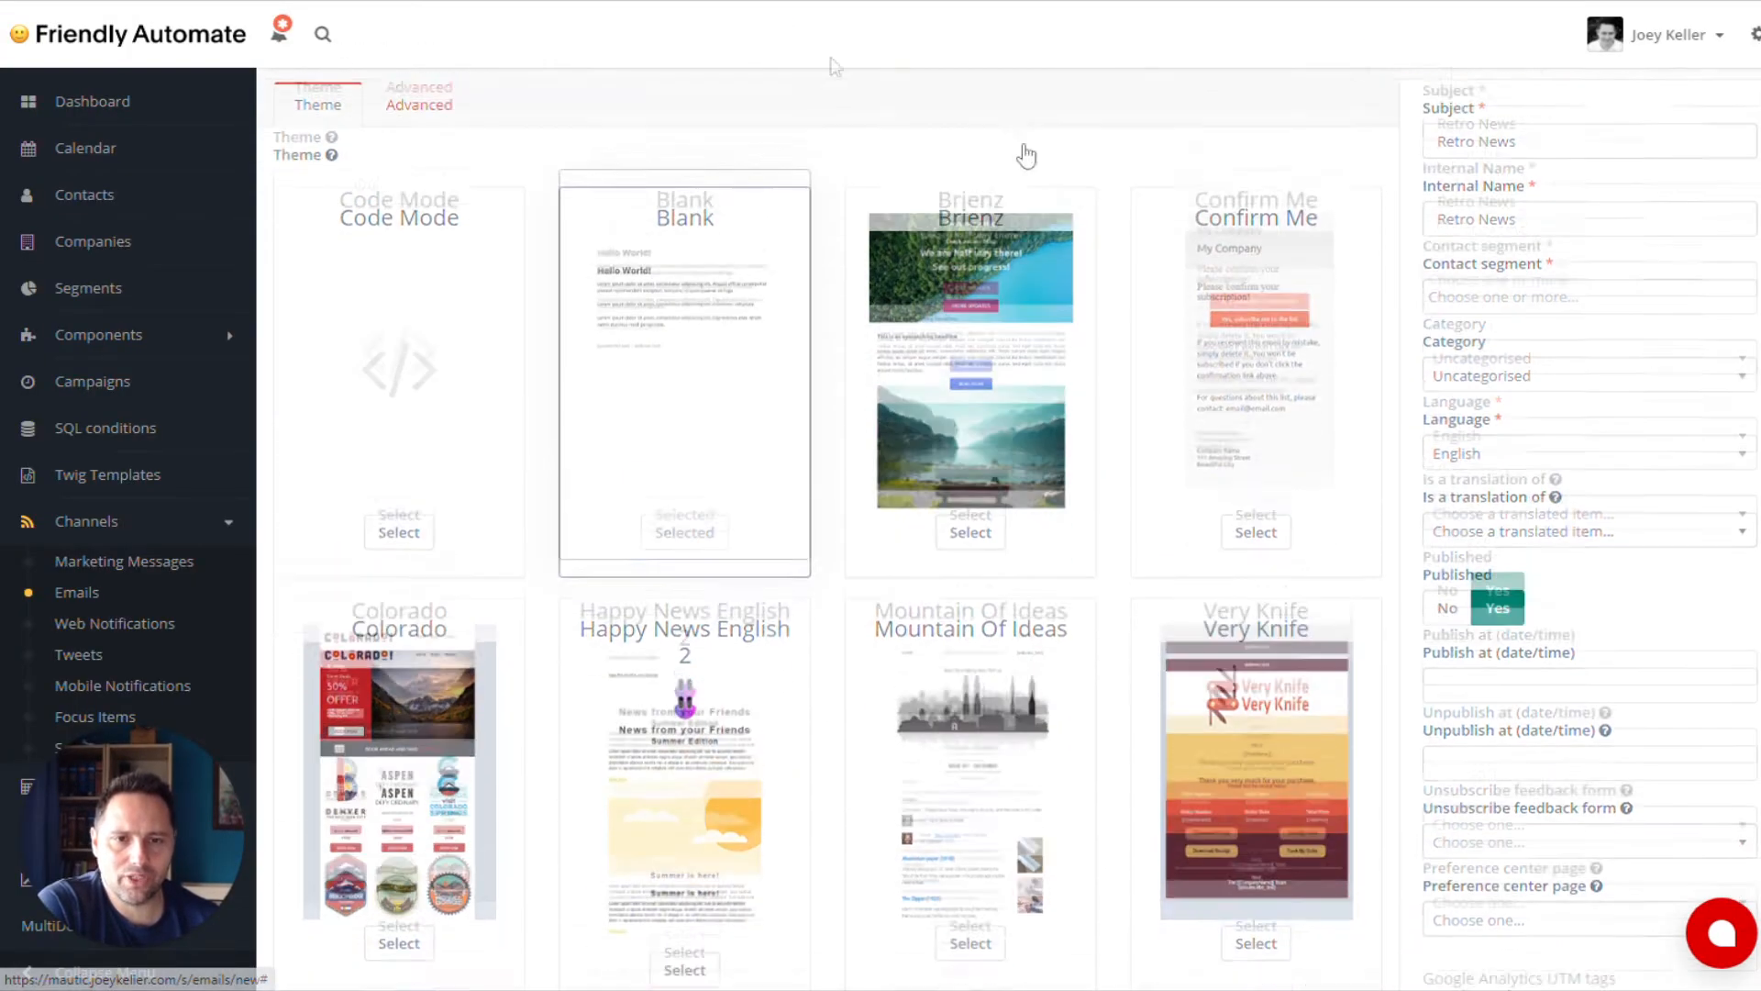
{"action": "scroll", "coordinate": [1027, 155], "scroll_direction": "down", "scroll_amount": 1}
{"action": "left_click", "coordinate": [974, 479]}
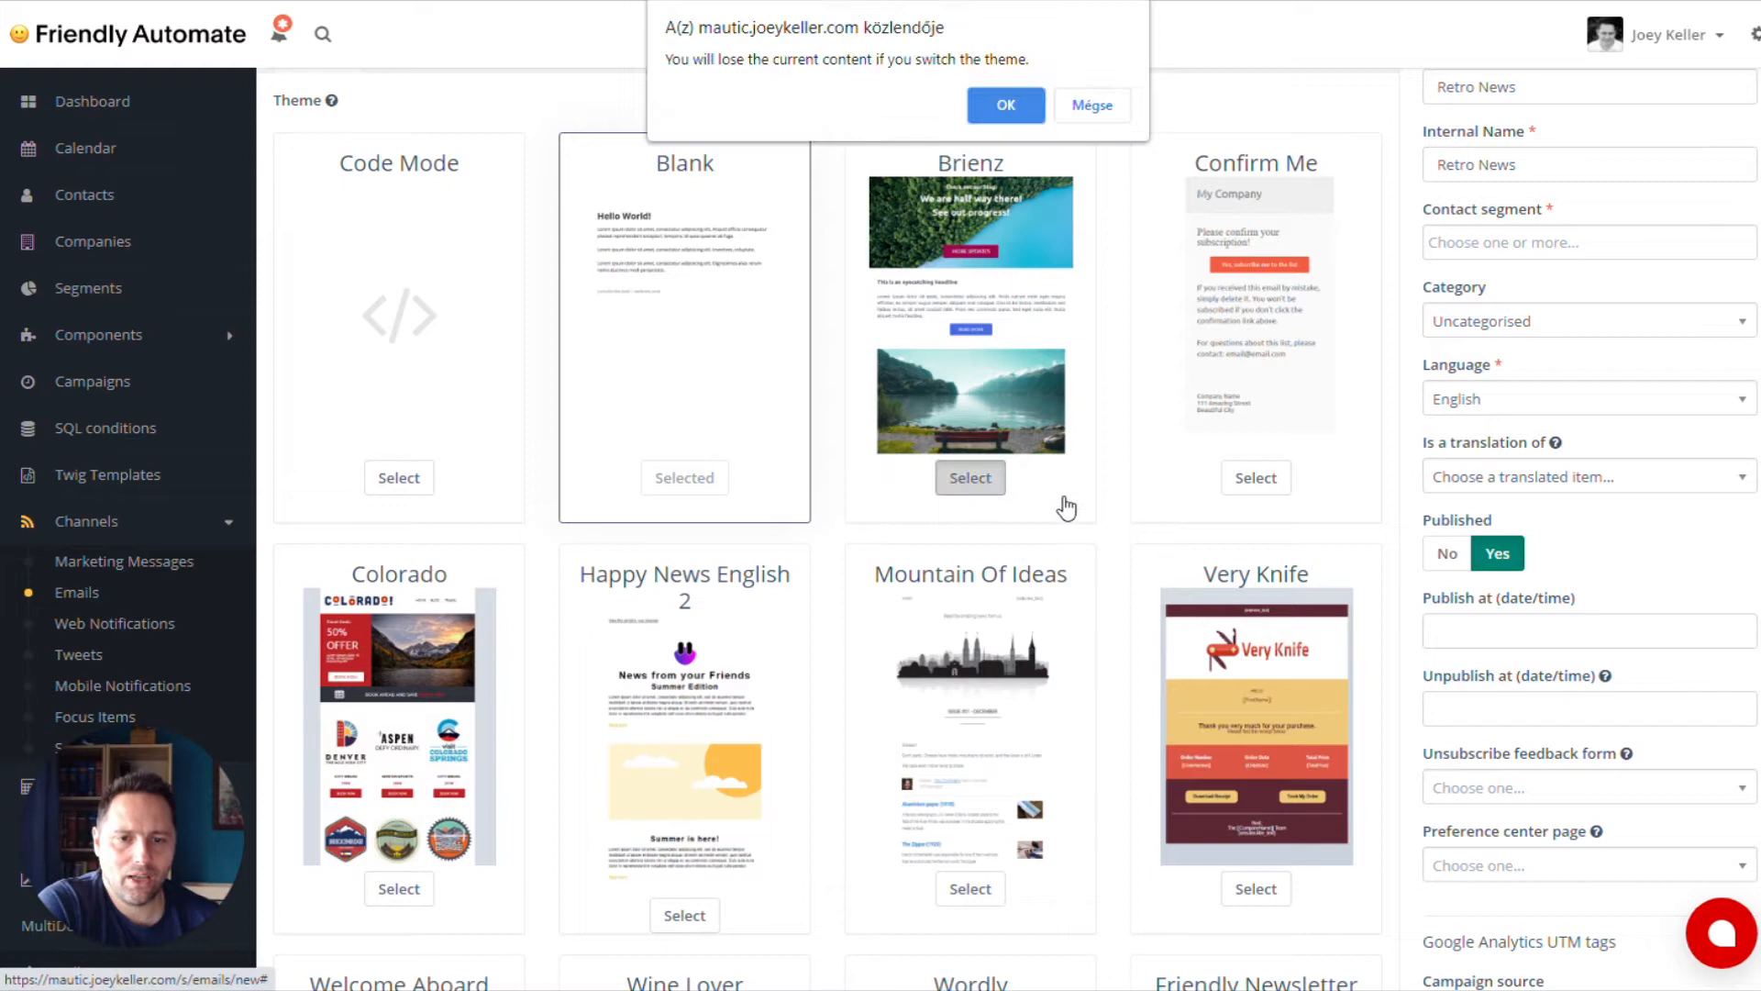
{"action": "left_click", "coordinate": [1018, 110]}
{"action": "scroll", "coordinate": [1055, 183], "scroll_direction": "up", "scroll_amount": 2}
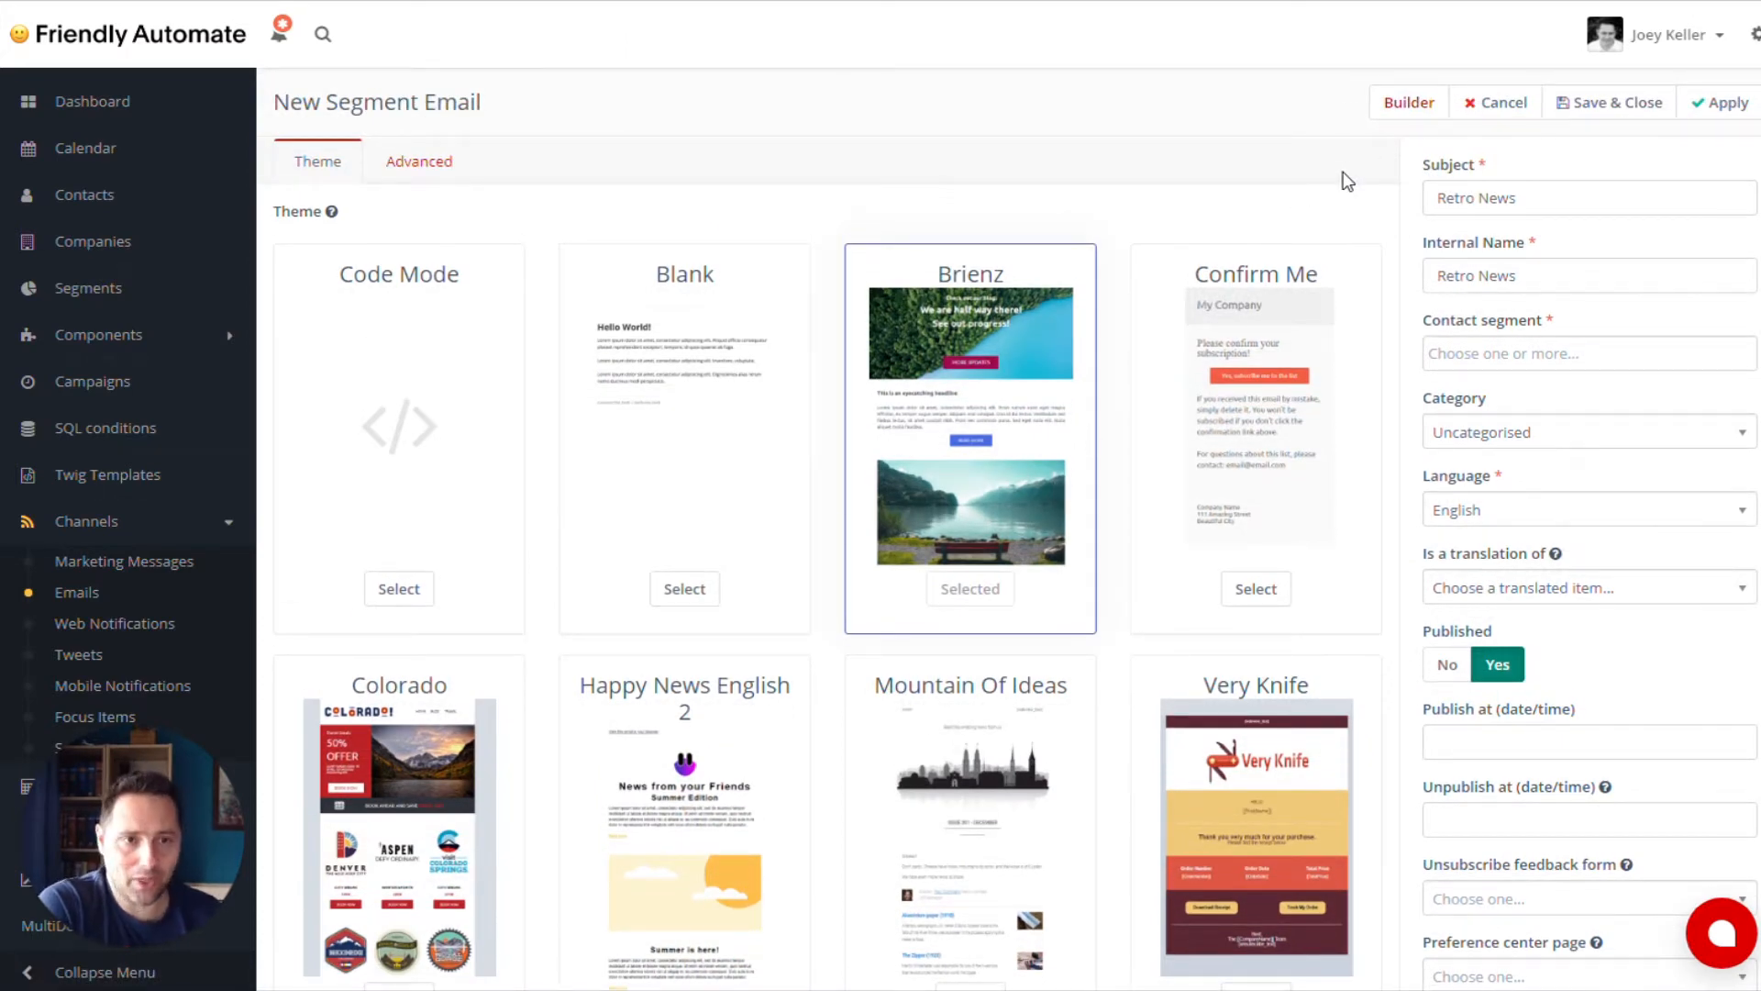
{"action": "left_click", "coordinate": [1385, 108]}
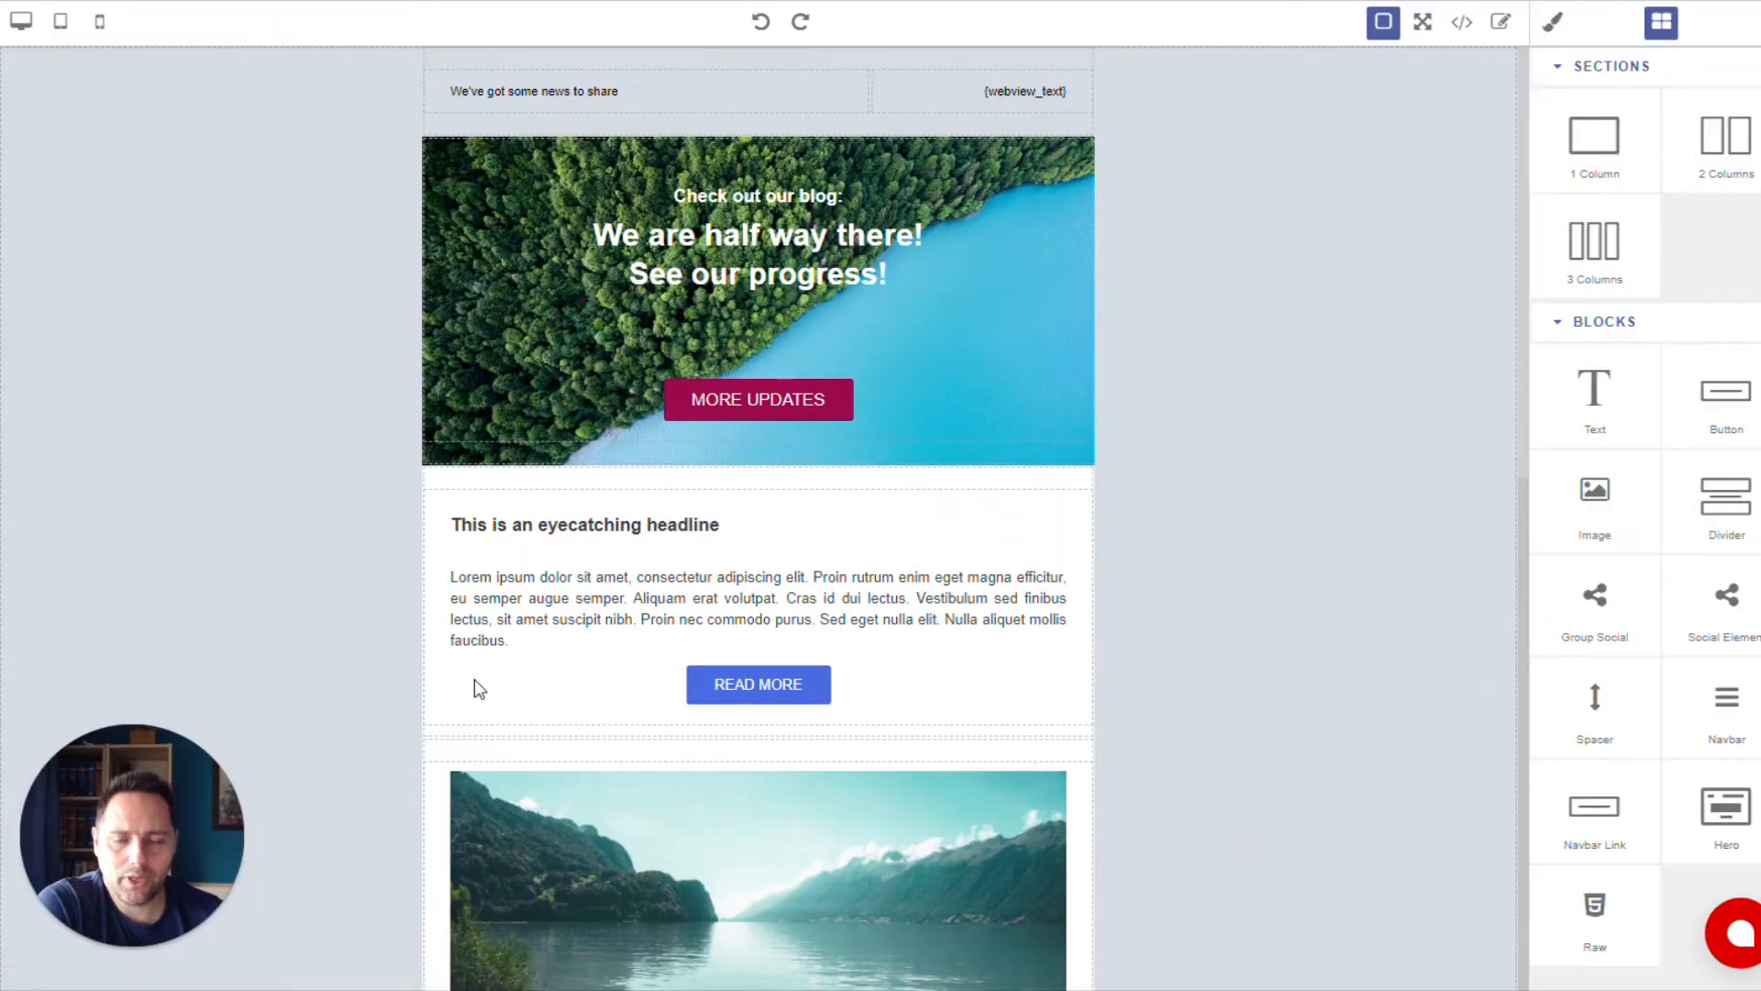
Move the hero text "Check out our blog" below the eyecatching headline and back above the MORE UPDATES button.
{"action": "scroll", "coordinate": [775, 554], "scroll_direction": "down", "scroll_amount": 10}
{"action": "scroll", "coordinate": [798, 539], "scroll_direction": "up", "scroll_amount": 7}
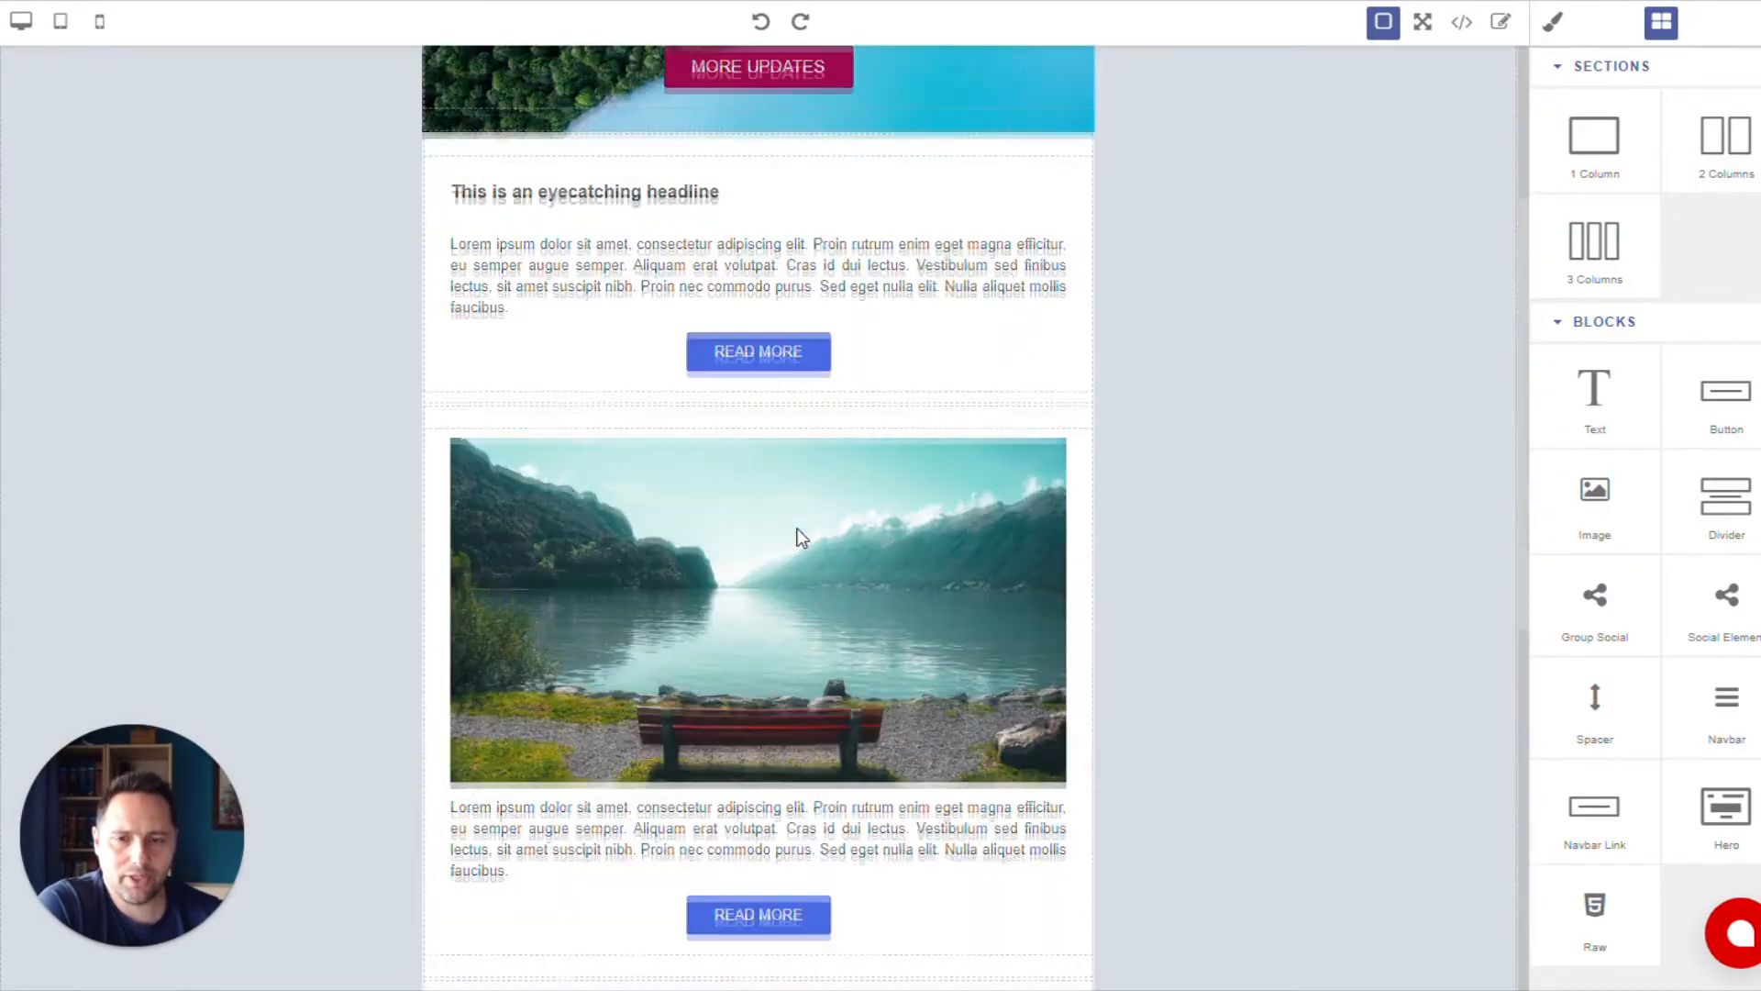
{"action": "scroll", "coordinate": [798, 539], "scroll_direction": "up", "scroll_amount": 3}
{"action": "left_click", "coordinate": [871, 214]}
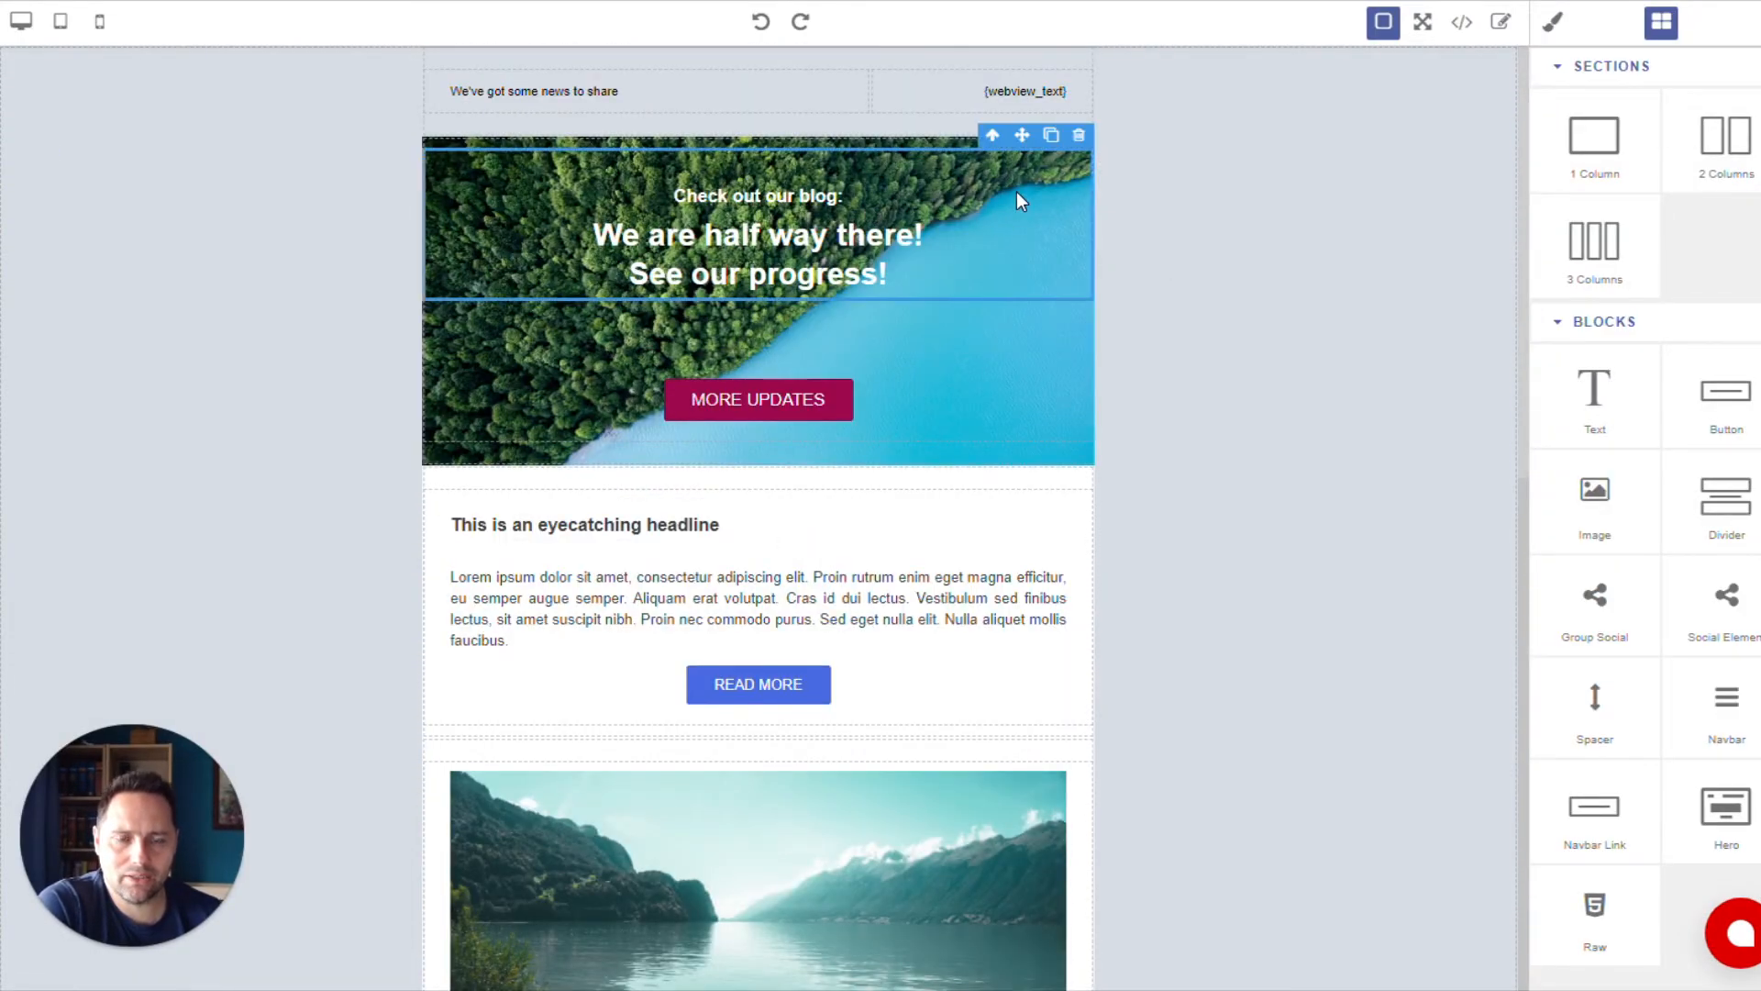
{"action": "left_click_drag", "start_coordinate": [1022, 138], "coordinate": [992, 553]}
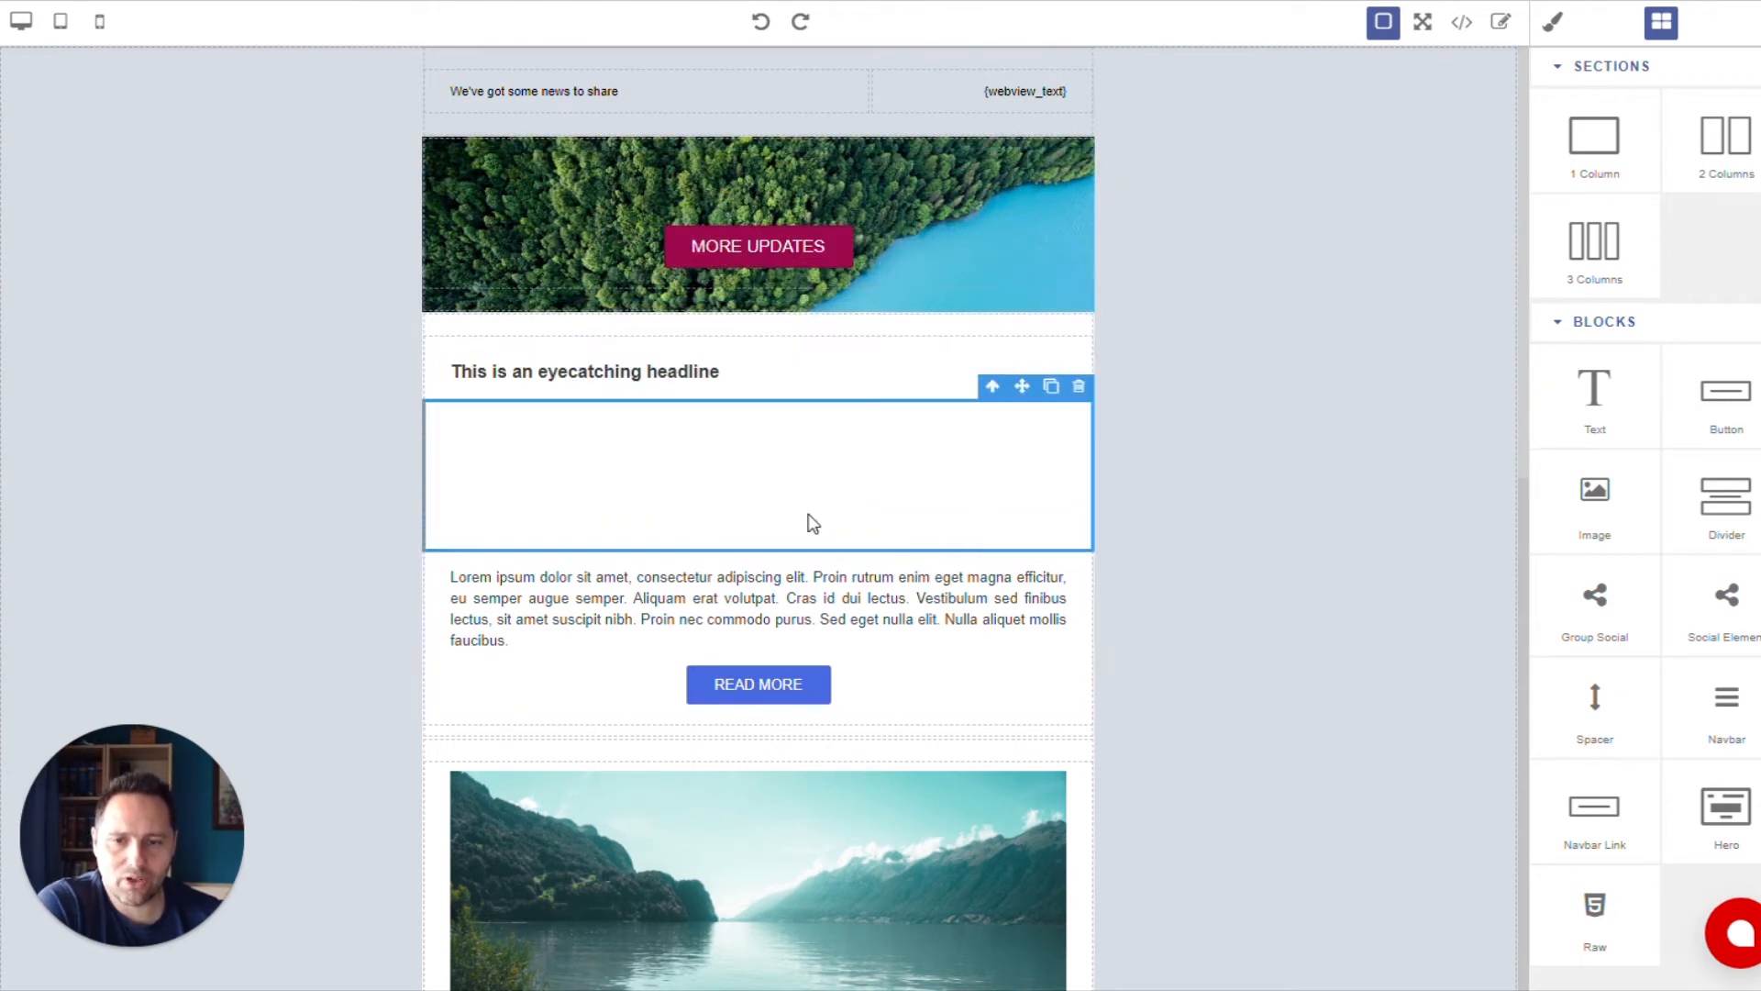
{"action": "left_click_drag", "start_coordinate": [1022, 387], "coordinate": [995, 174]}
Move the whole hero section with its background image below the "This is an eyecatching headline" section.
{"action": "left_click", "coordinate": [921, 396]}
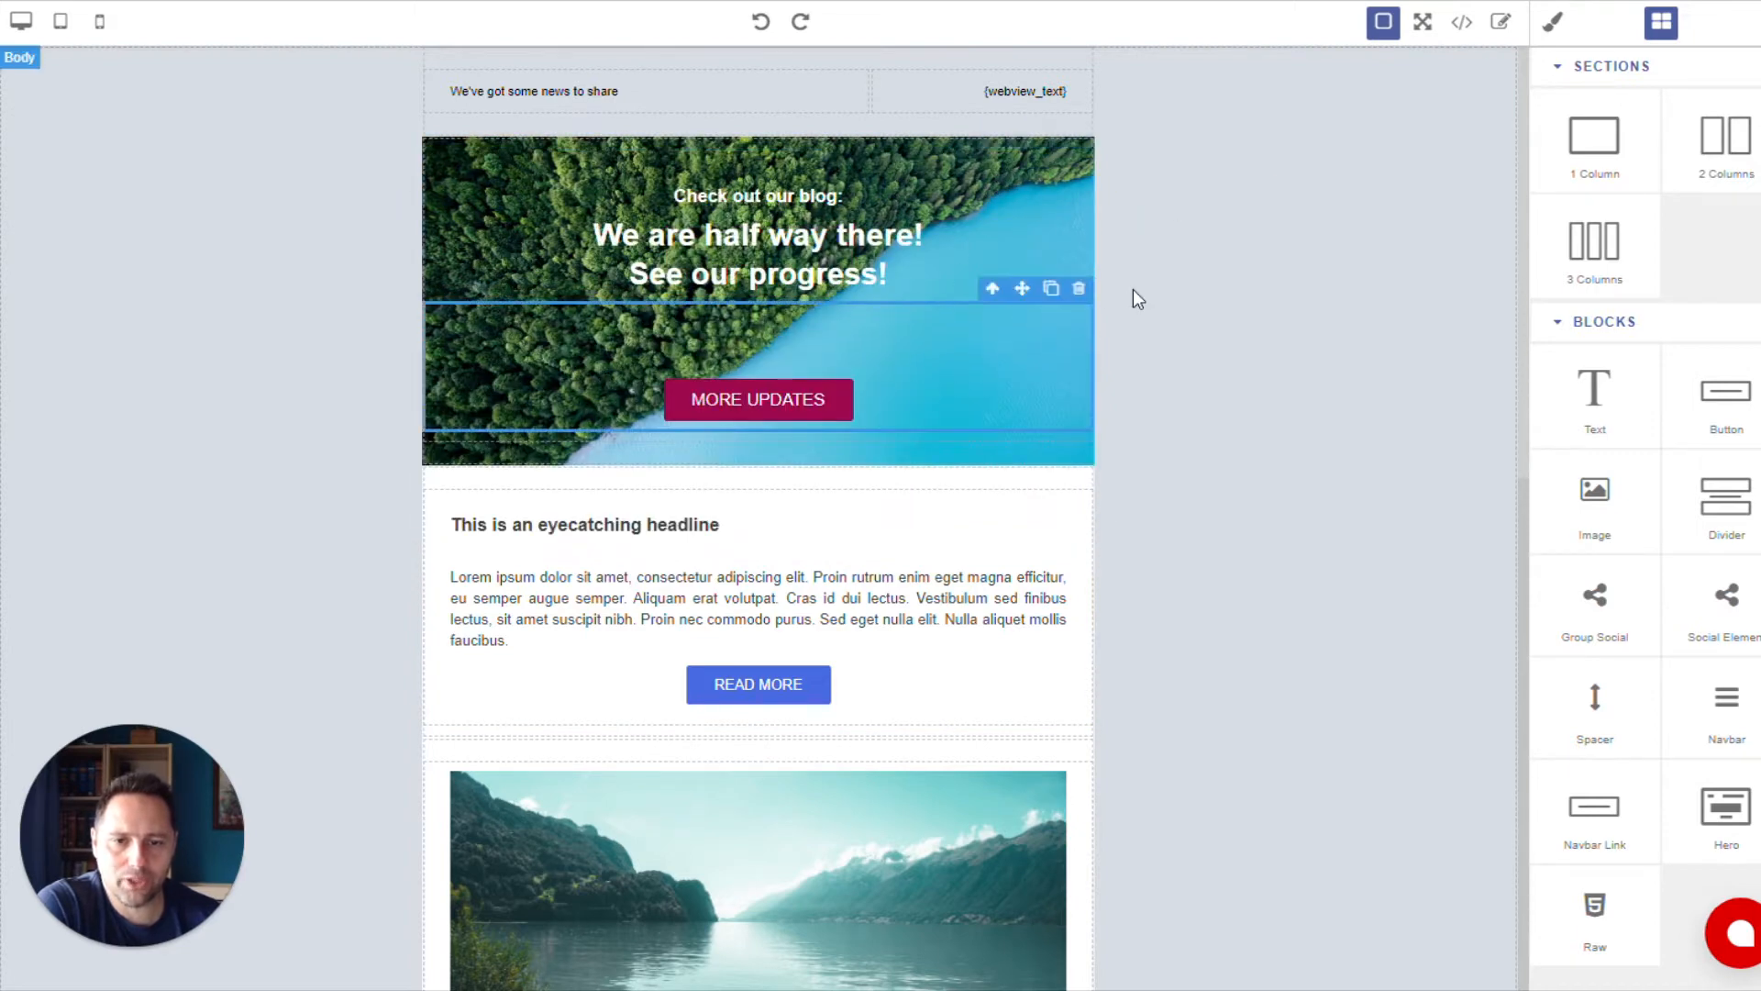
{"action": "left_click", "coordinate": [438, 151]}
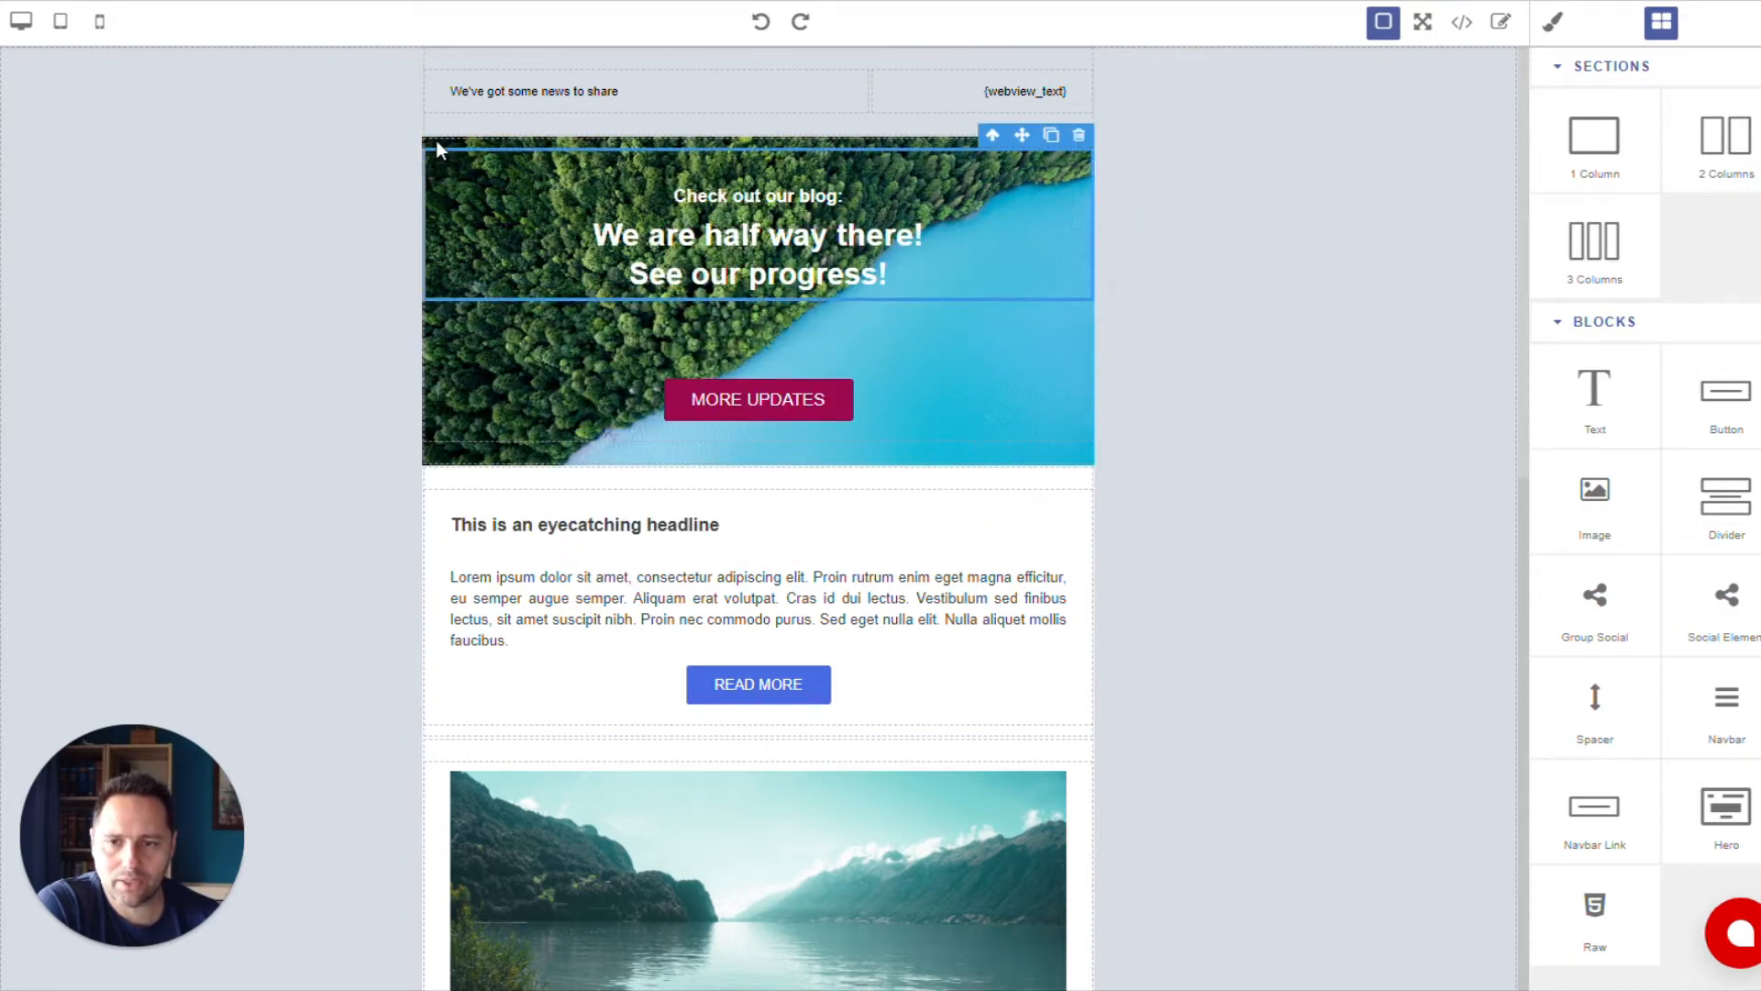
{"action": "left_click", "coordinate": [999, 458]}
{"action": "left_click_drag", "start_coordinate": [1023, 126], "coordinate": [1009, 526]}
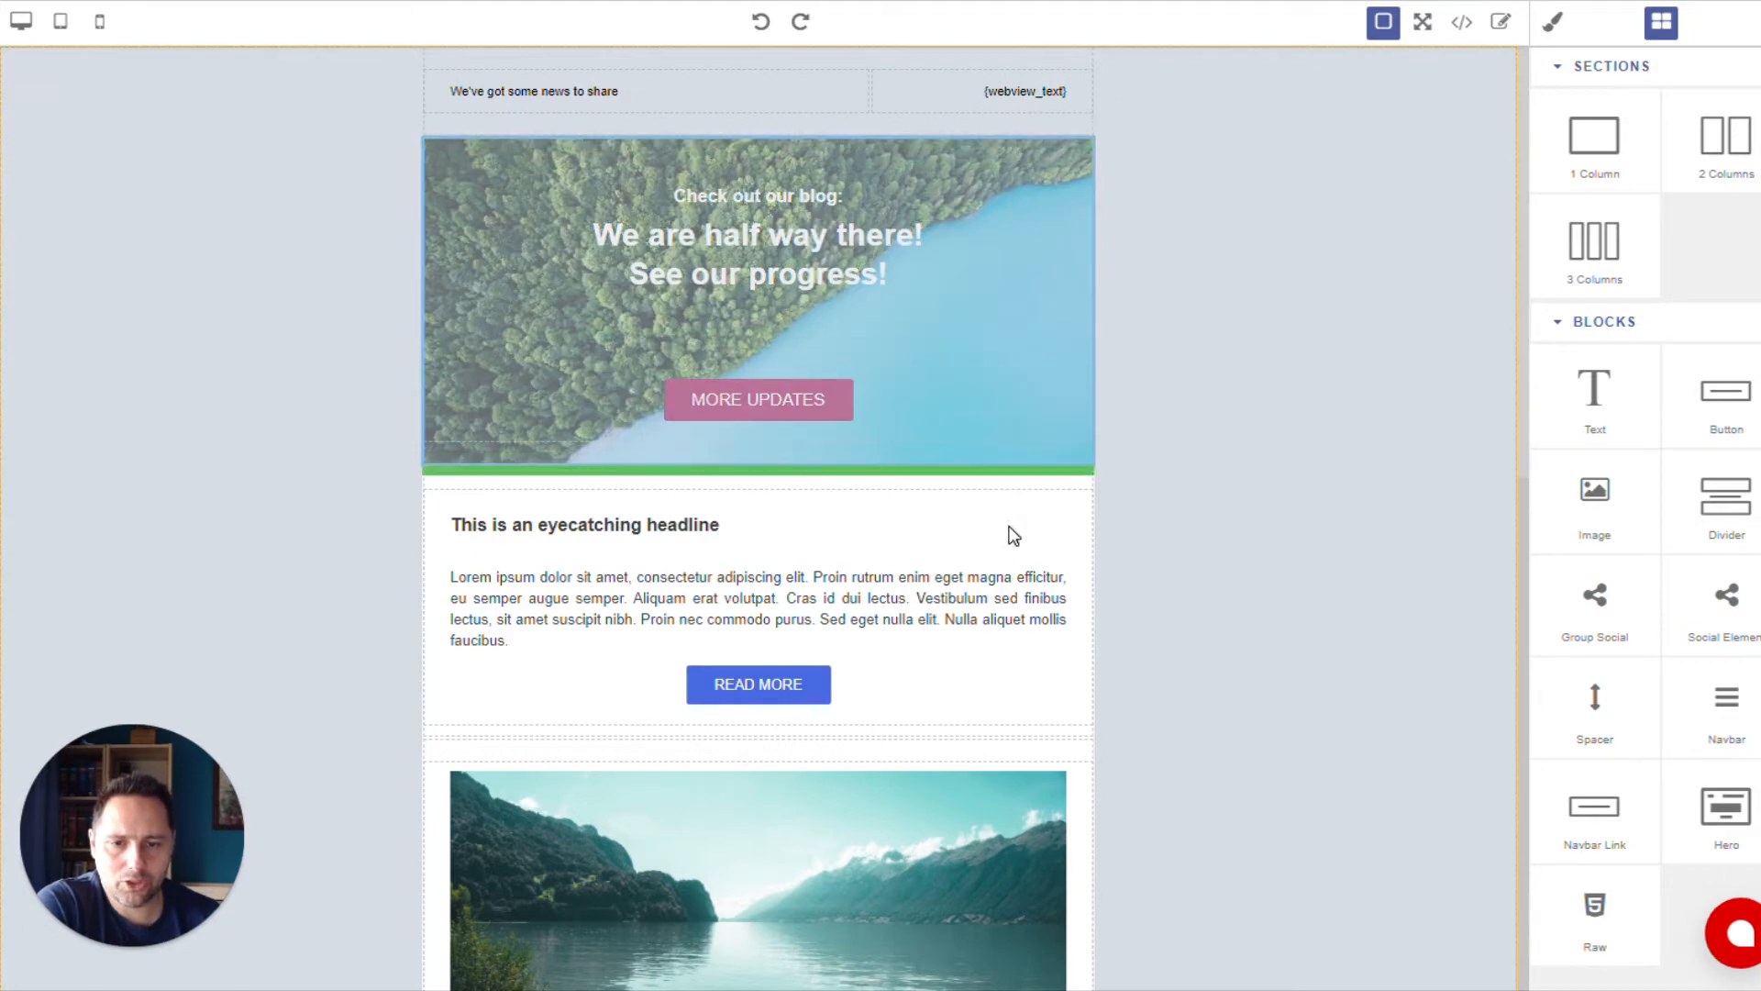
{"action": "left_click_drag", "start_coordinate": [860, 569], "coordinate": [1035, 704]}
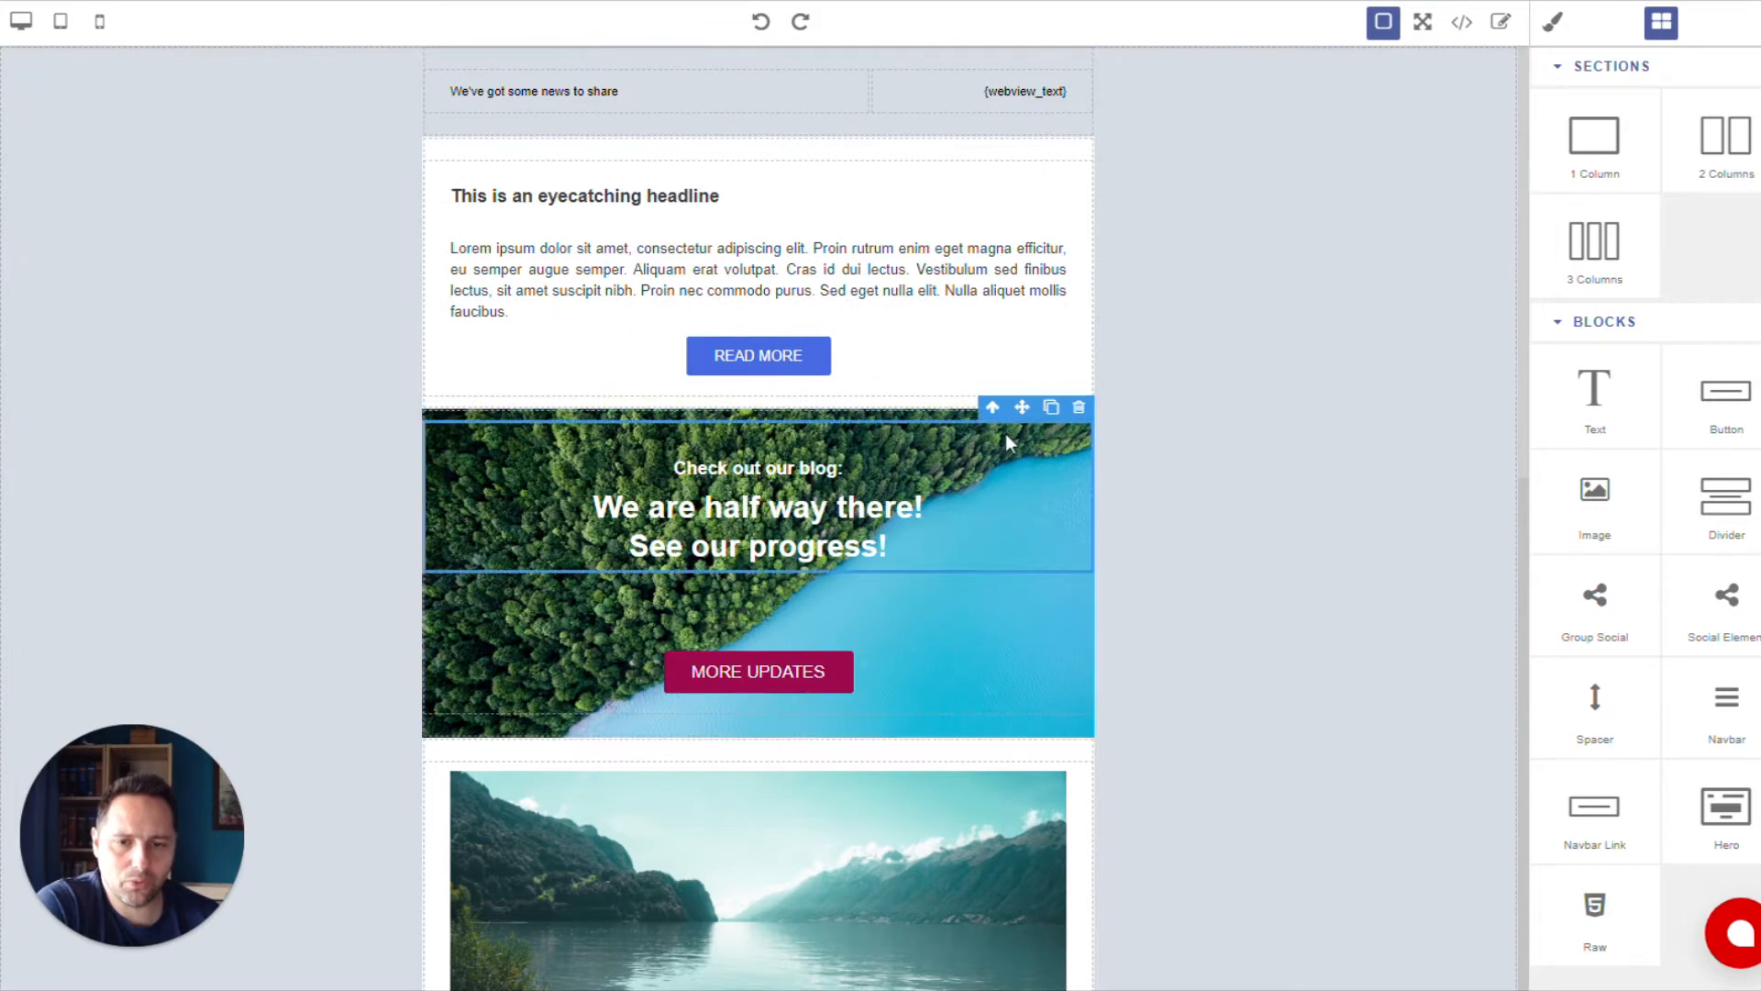
Move the hero text "Check out our blog" below the MORE UPDATES button within the hero section.
{"action": "left_click_drag", "start_coordinate": [1022, 396], "coordinate": [1020, 675]}
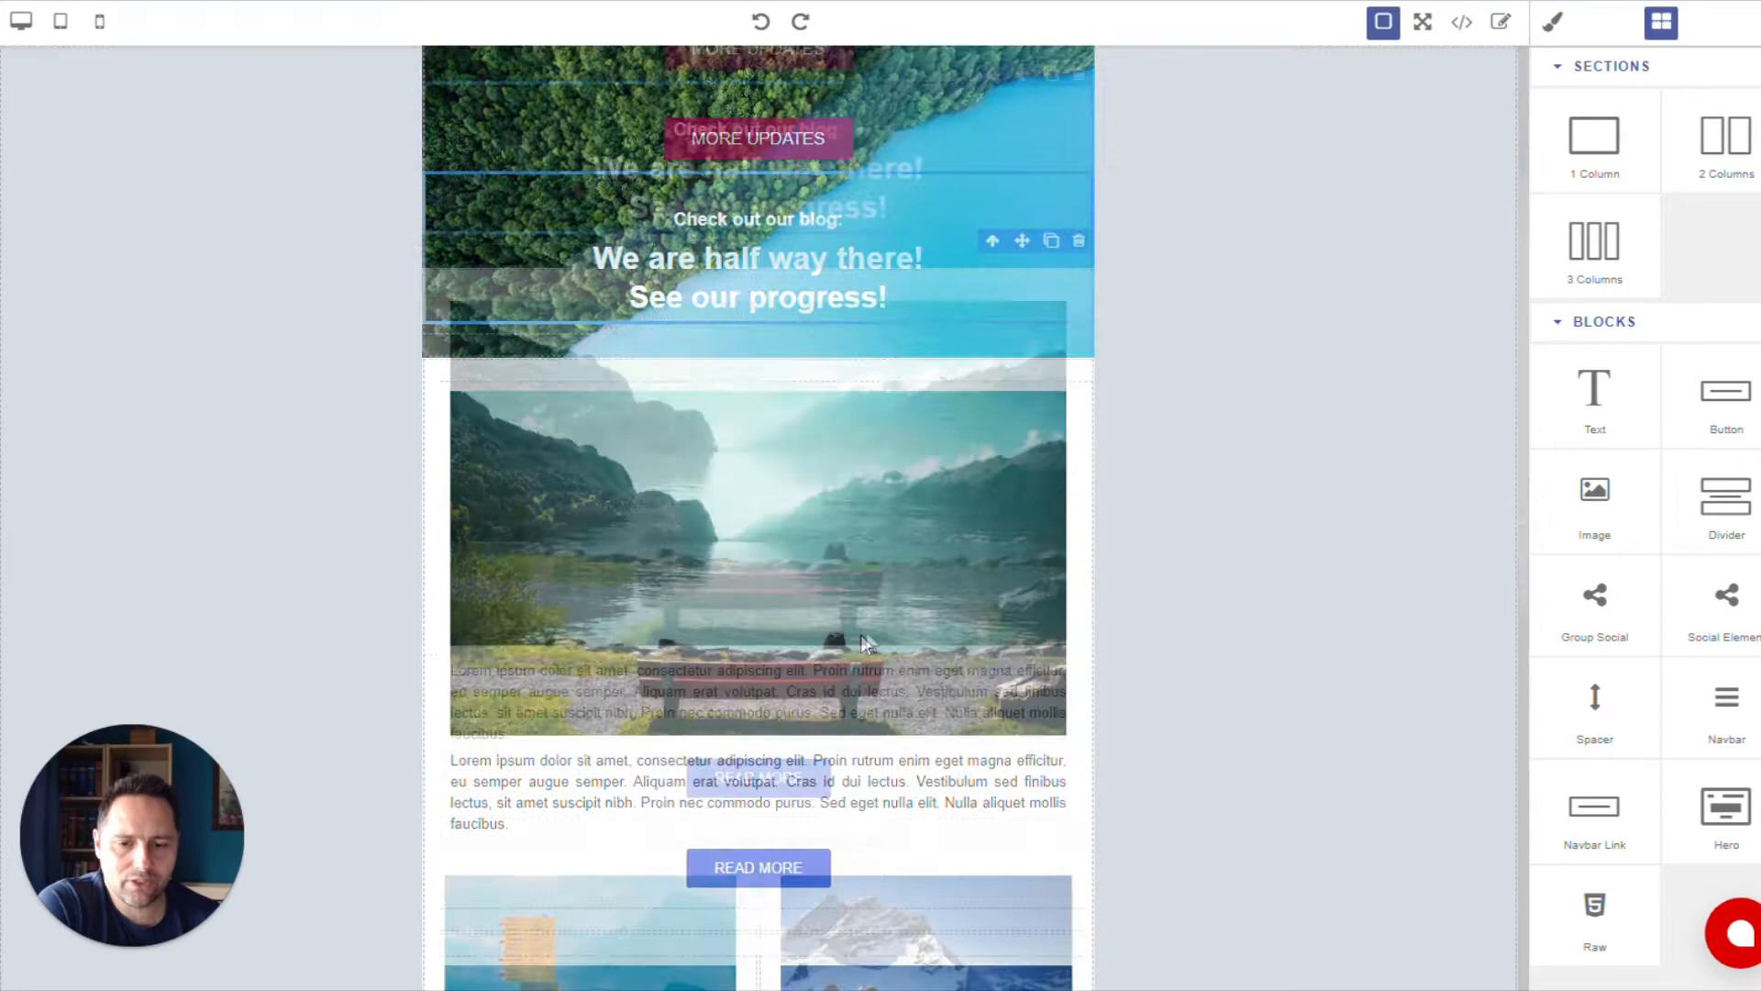
{"action": "scroll", "coordinate": [868, 644], "scroll_direction": "down", "scroll_amount": 2}
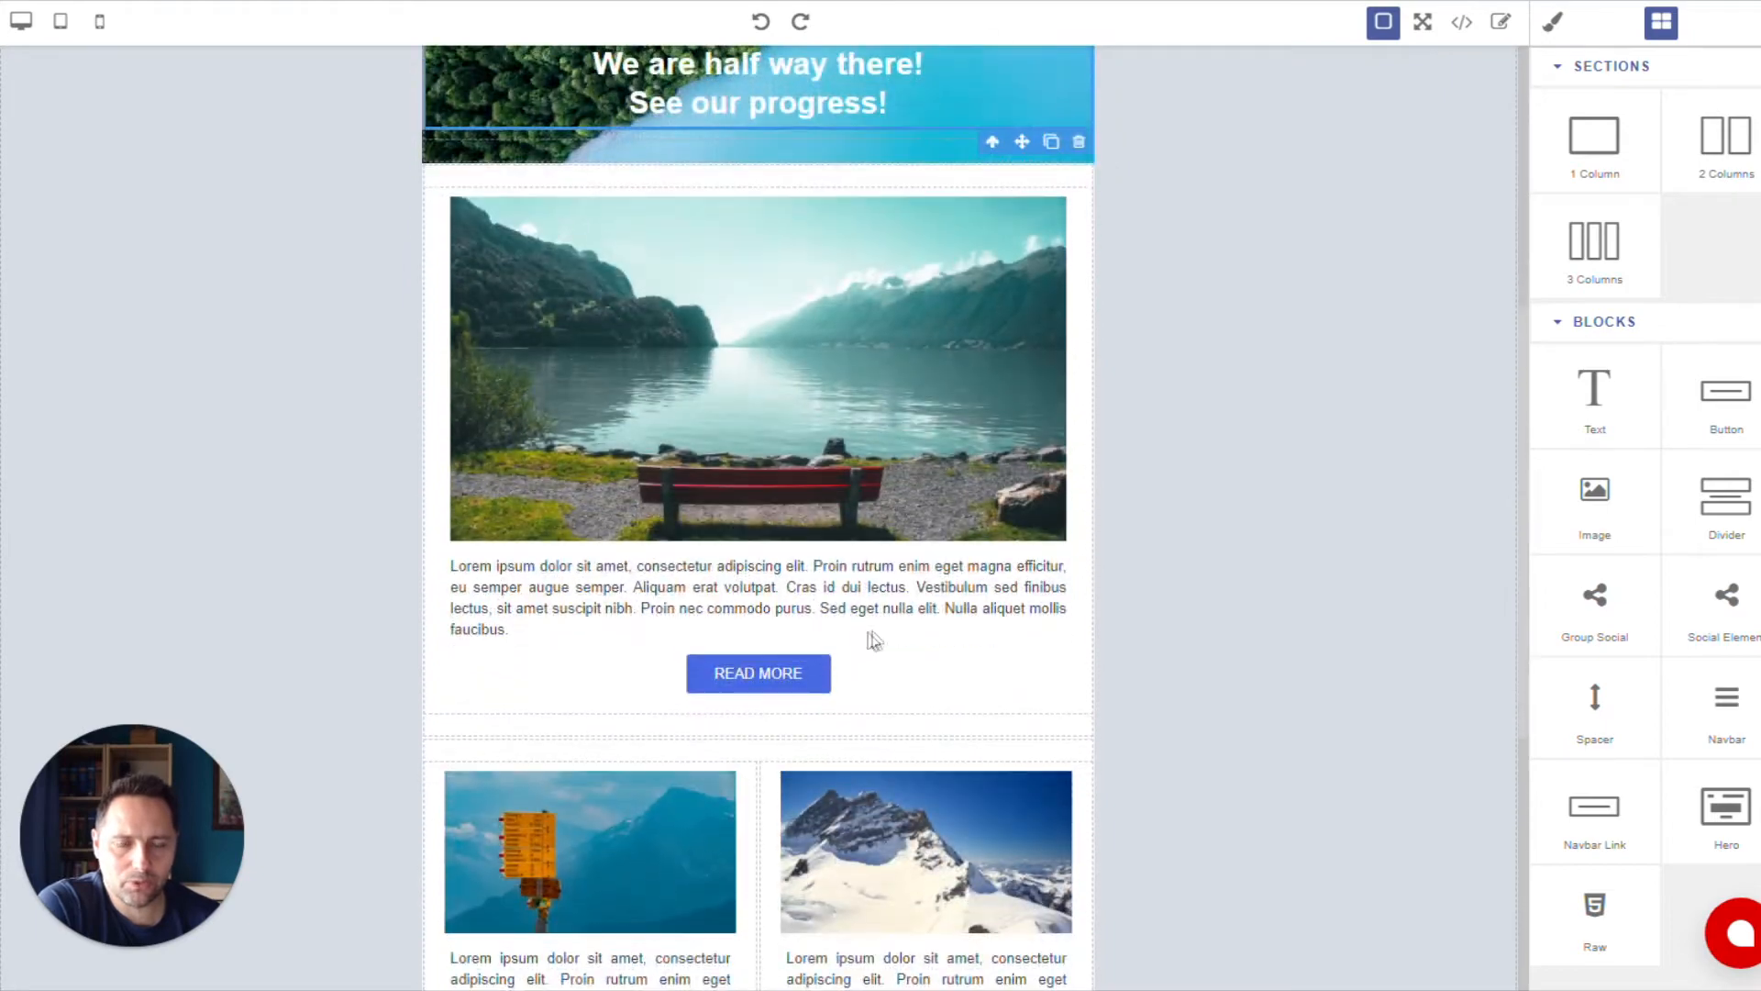
{"action": "scroll", "coordinate": [877, 641], "scroll_direction": "up", "scroll_amount": 6}
View the exported MJML and HTML code of the Brienz email side by side, and leave the builder.
{"action": "left_click", "coordinate": [1462, 22]}
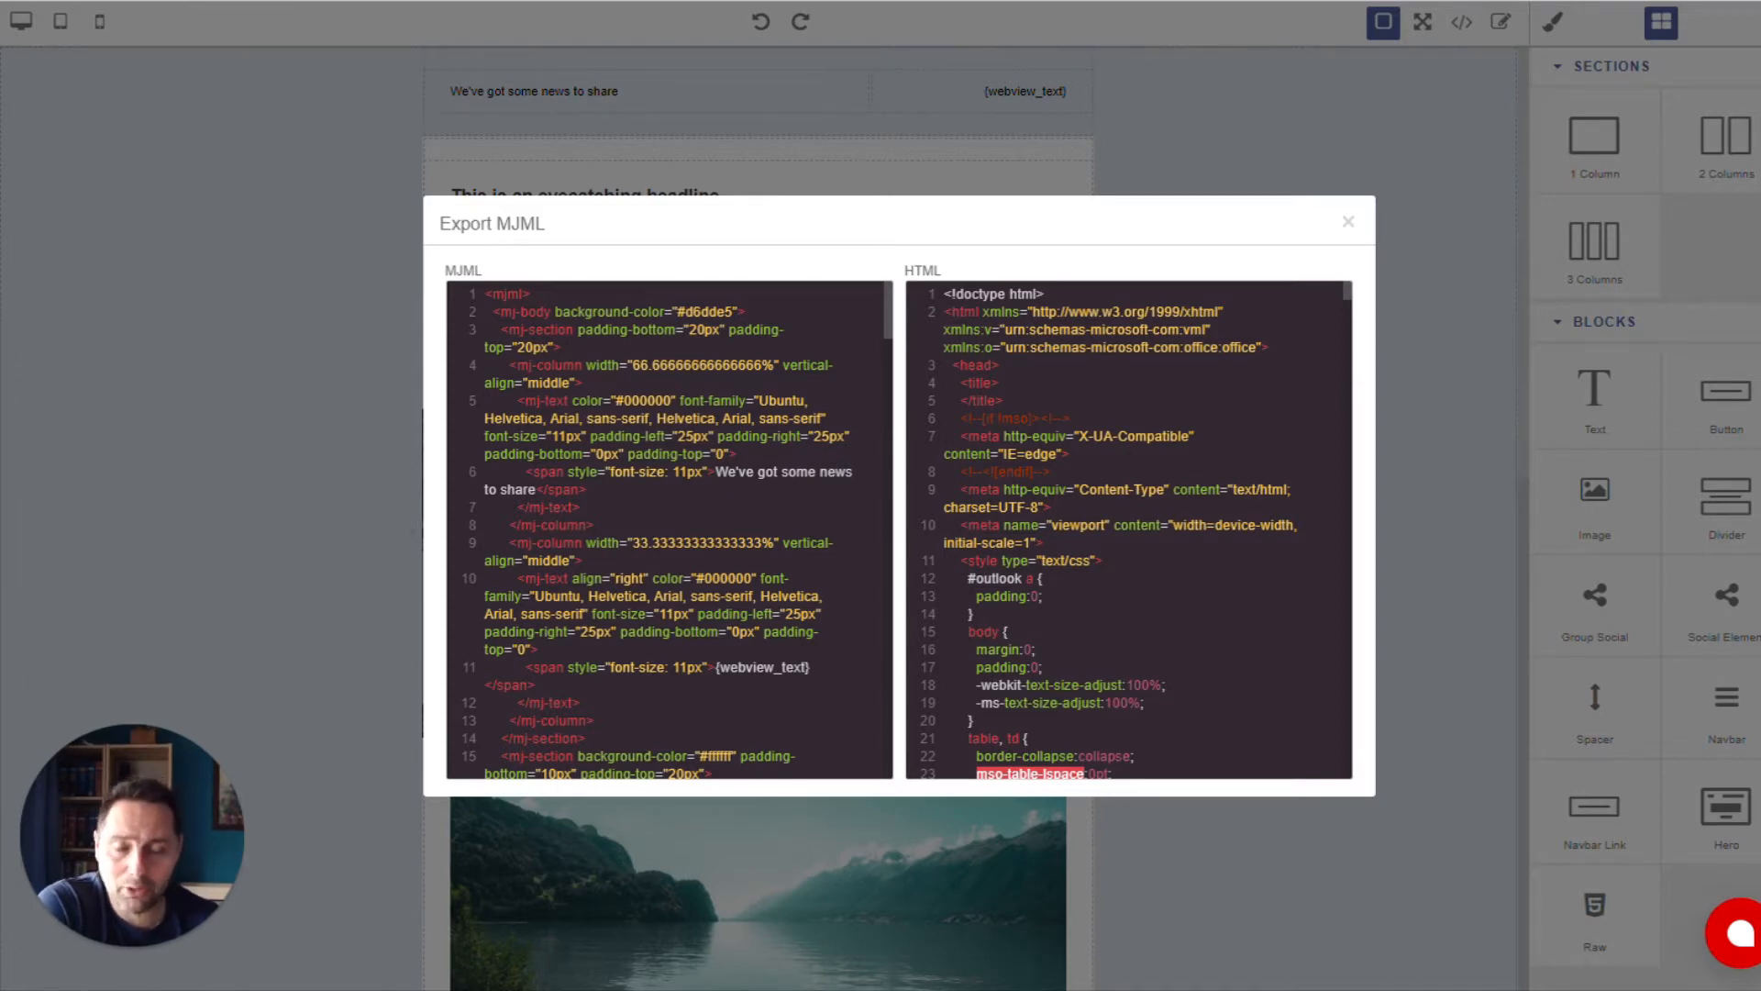
{"action": "left_click", "coordinate": [1348, 222]}
{"action": "left_click", "coordinate": [1750, 31]}
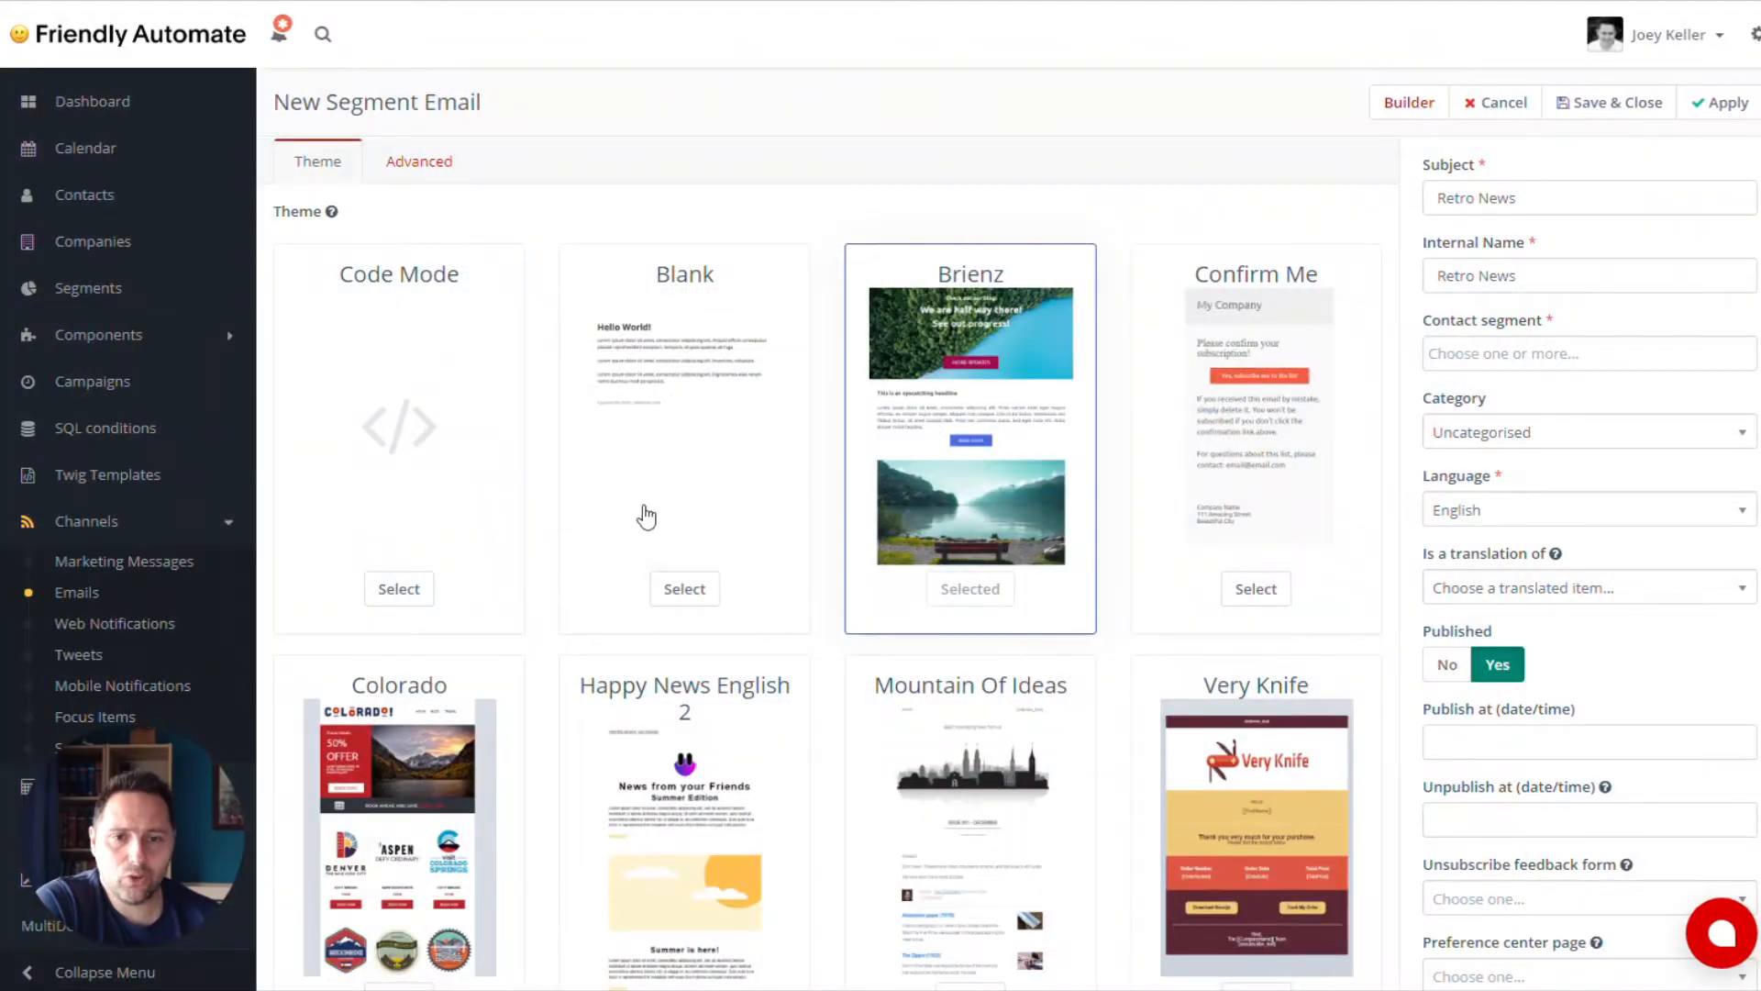
Switch the theme back to Blank, open it in the builder, and view its exported template code.
{"action": "scroll", "coordinate": [550, 606], "scroll_direction": "down", "scroll_amount": 3}
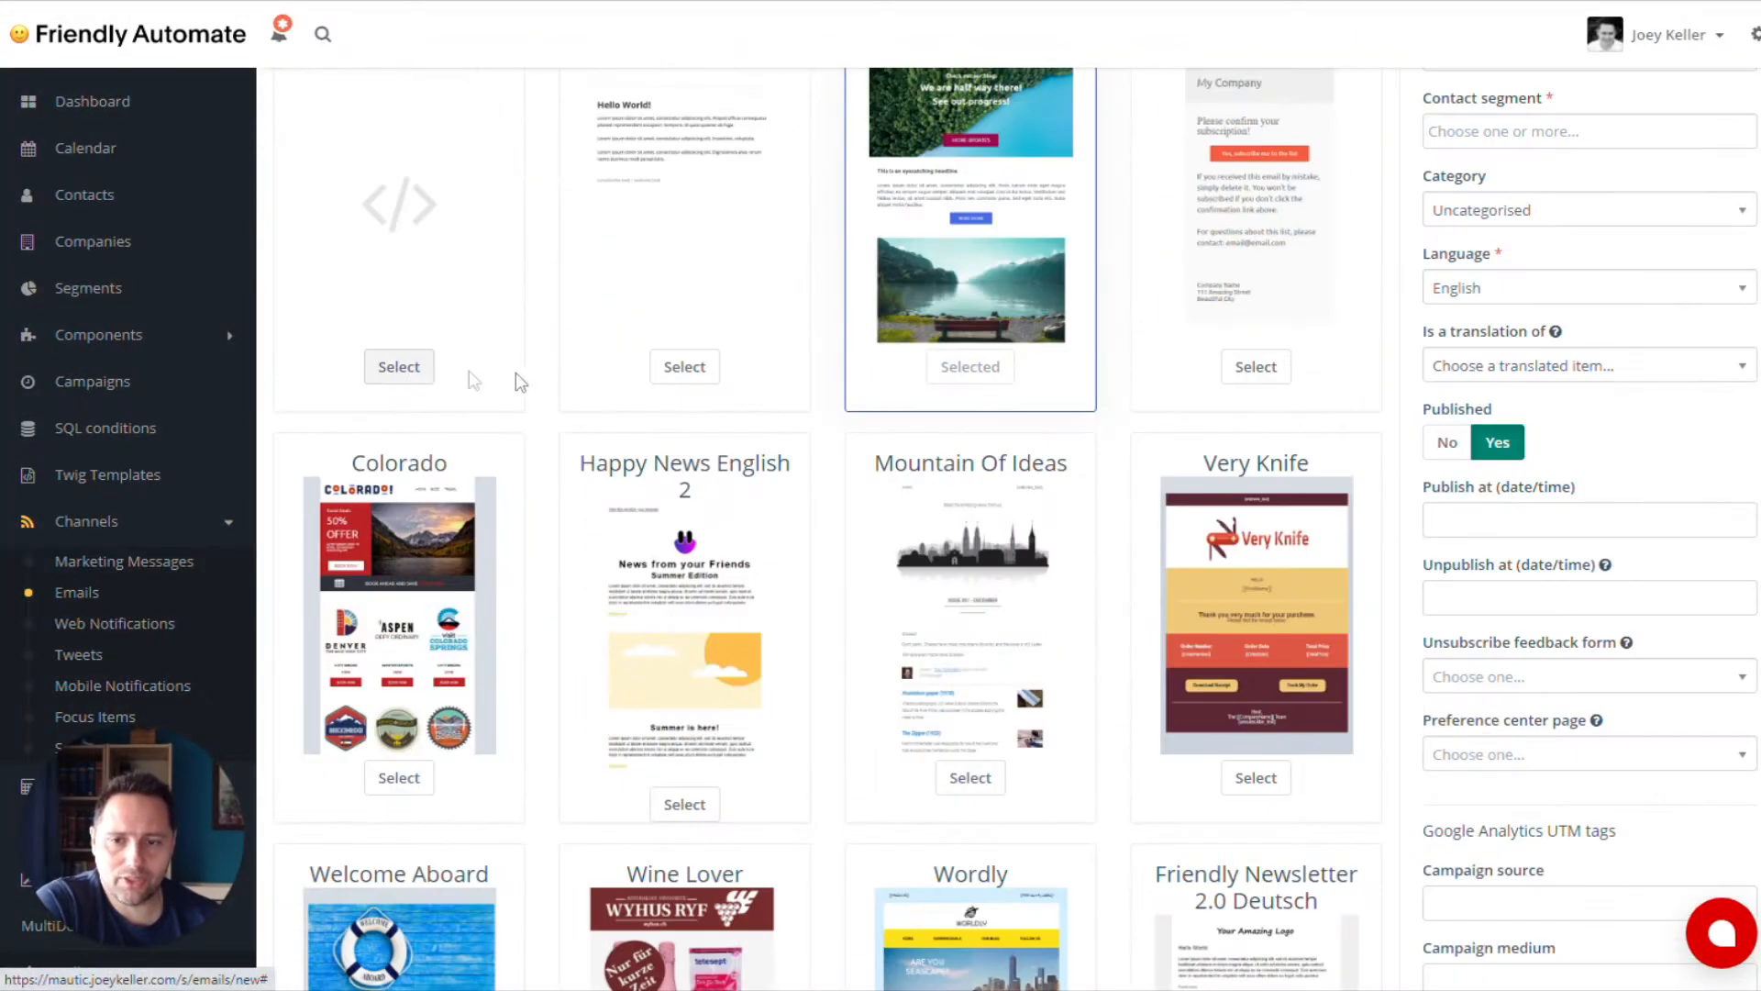
{"action": "left_click", "coordinate": [684, 372]}
{"action": "left_click", "coordinate": [1007, 105]}
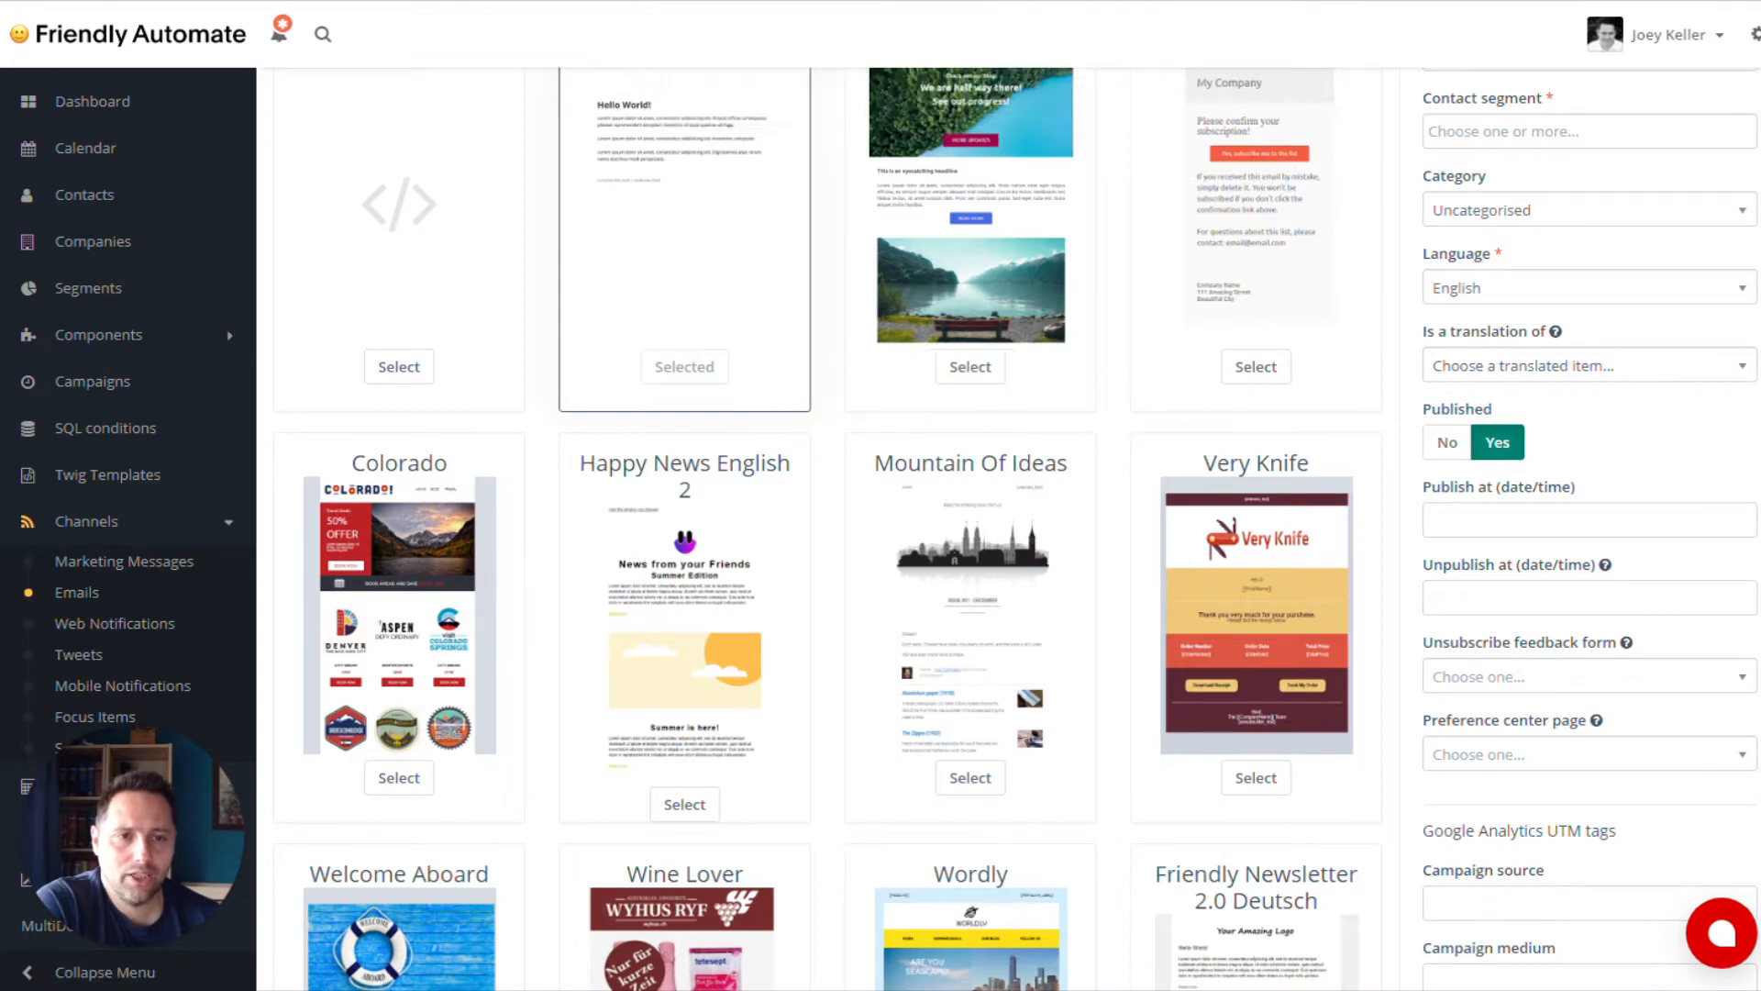
{"action": "scroll", "coordinate": [1284, 275], "scroll_direction": "up", "scroll_amount": 3}
{"action": "left_click", "coordinate": [1403, 102]}
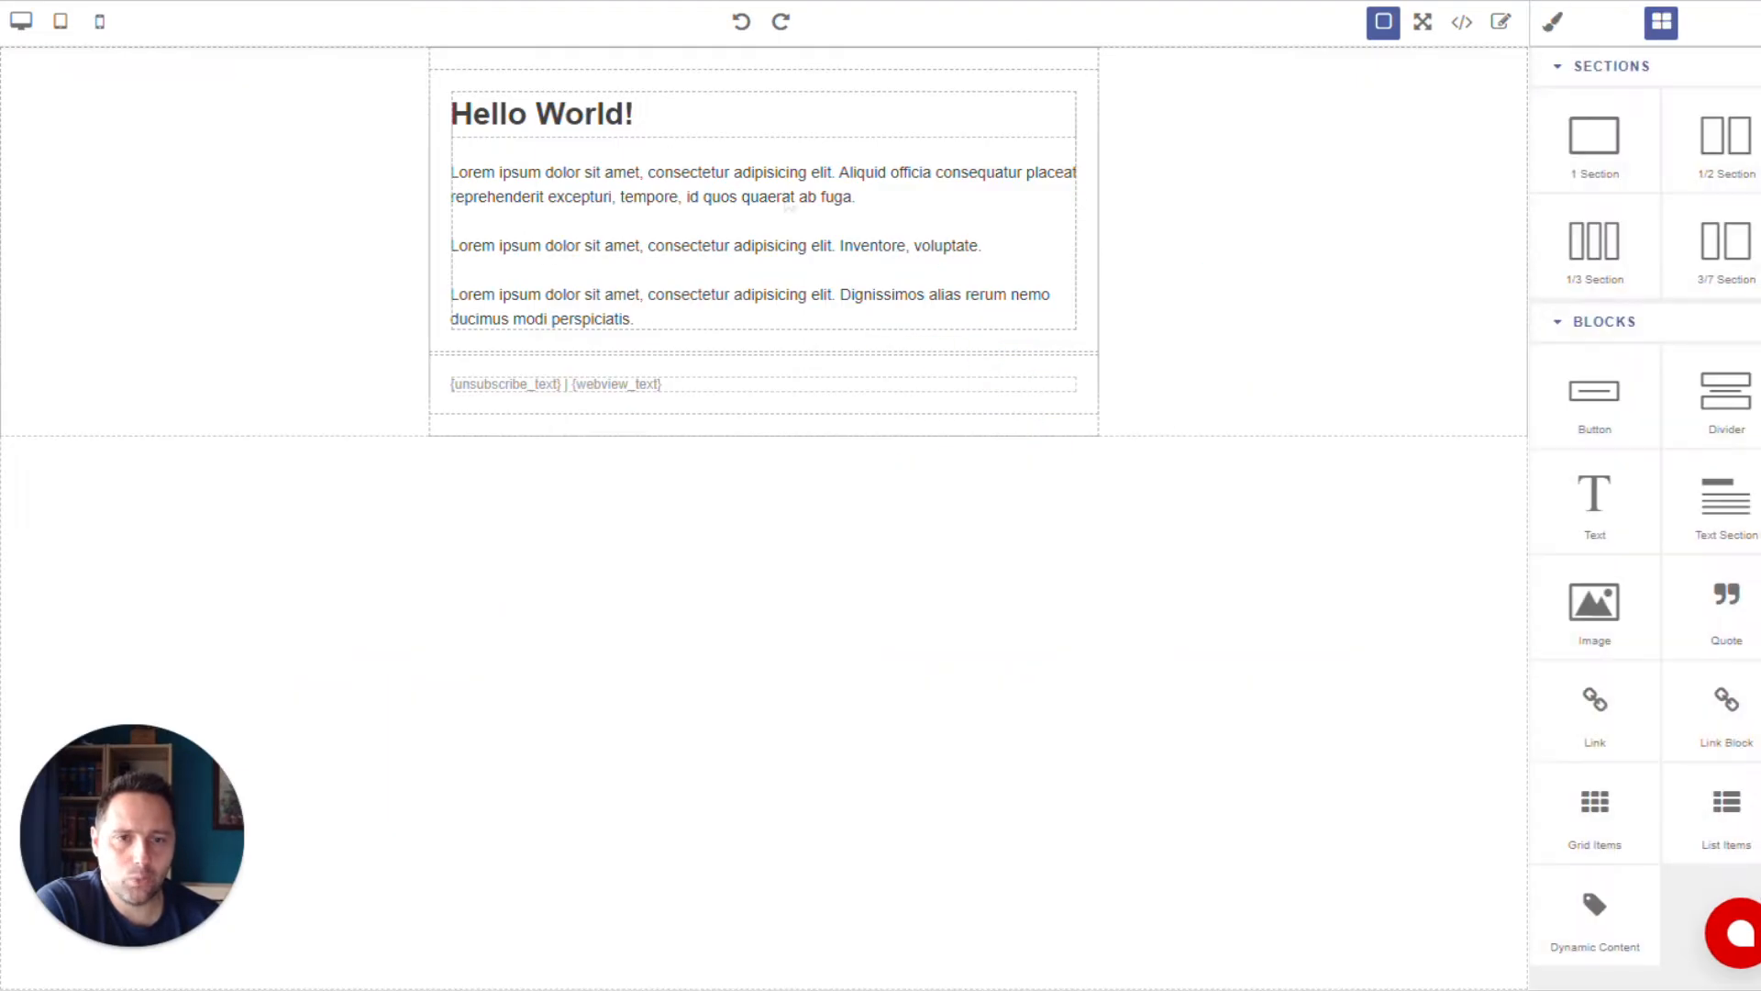
{"action": "left_click", "coordinate": [1462, 24]}
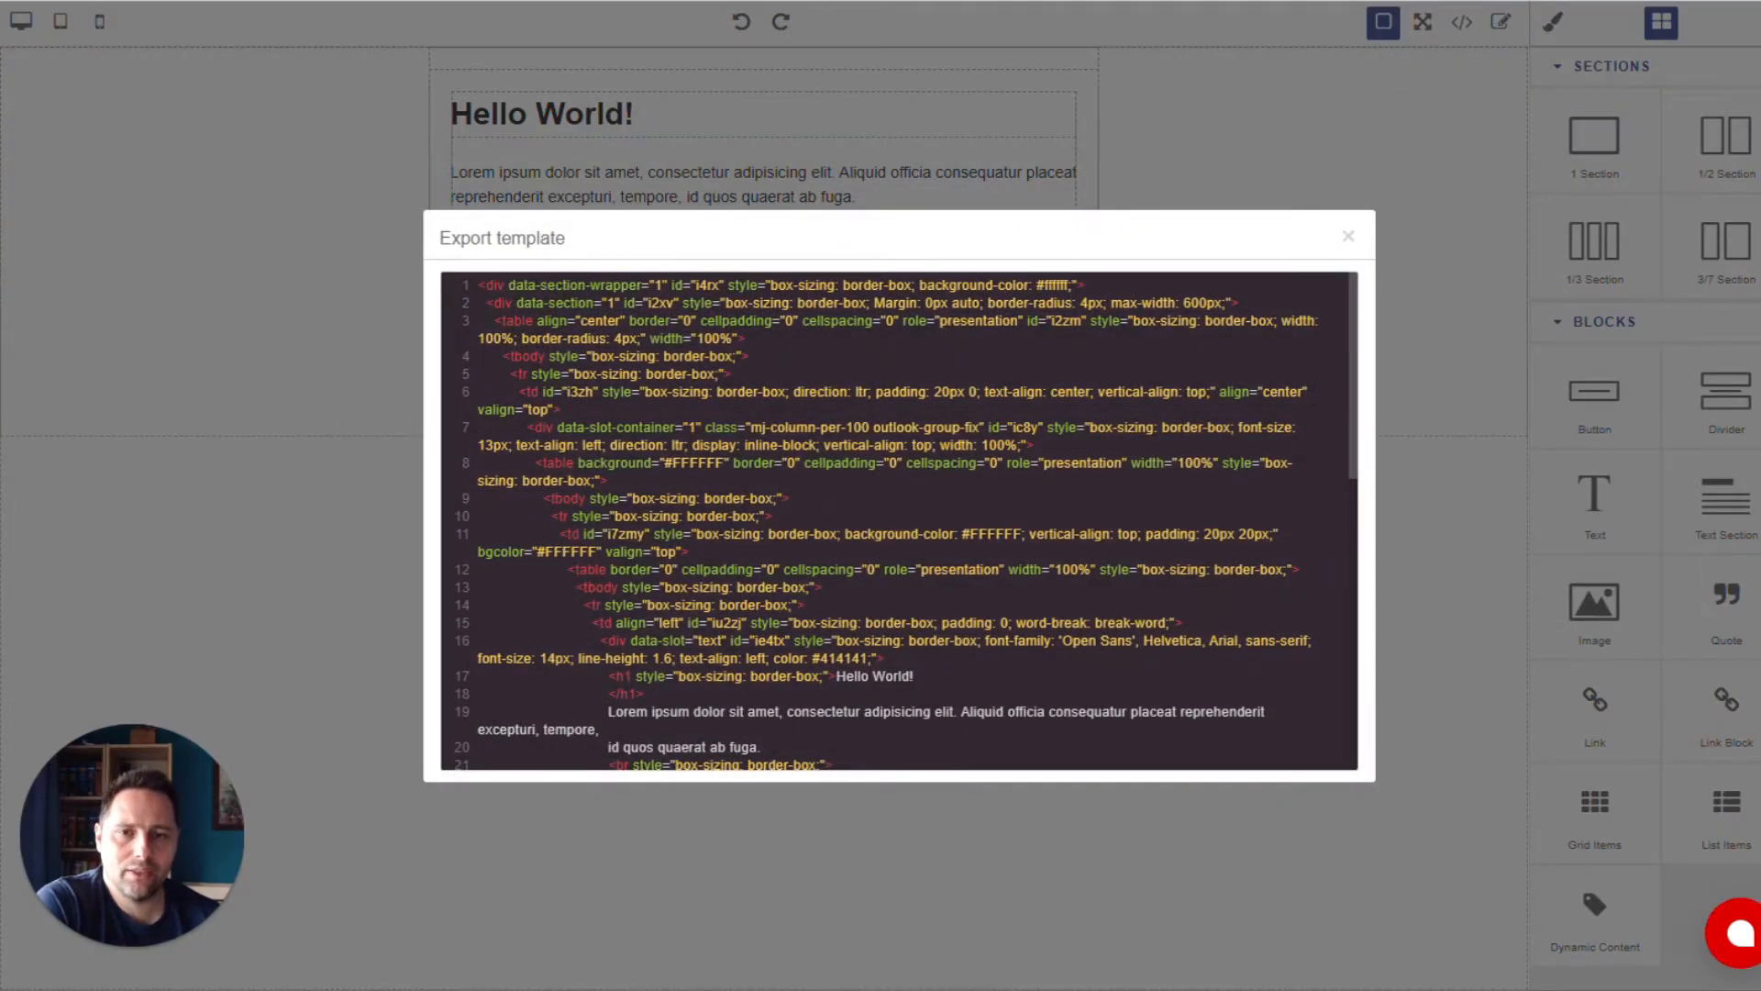
{"action": "left_click", "coordinate": [1349, 240]}
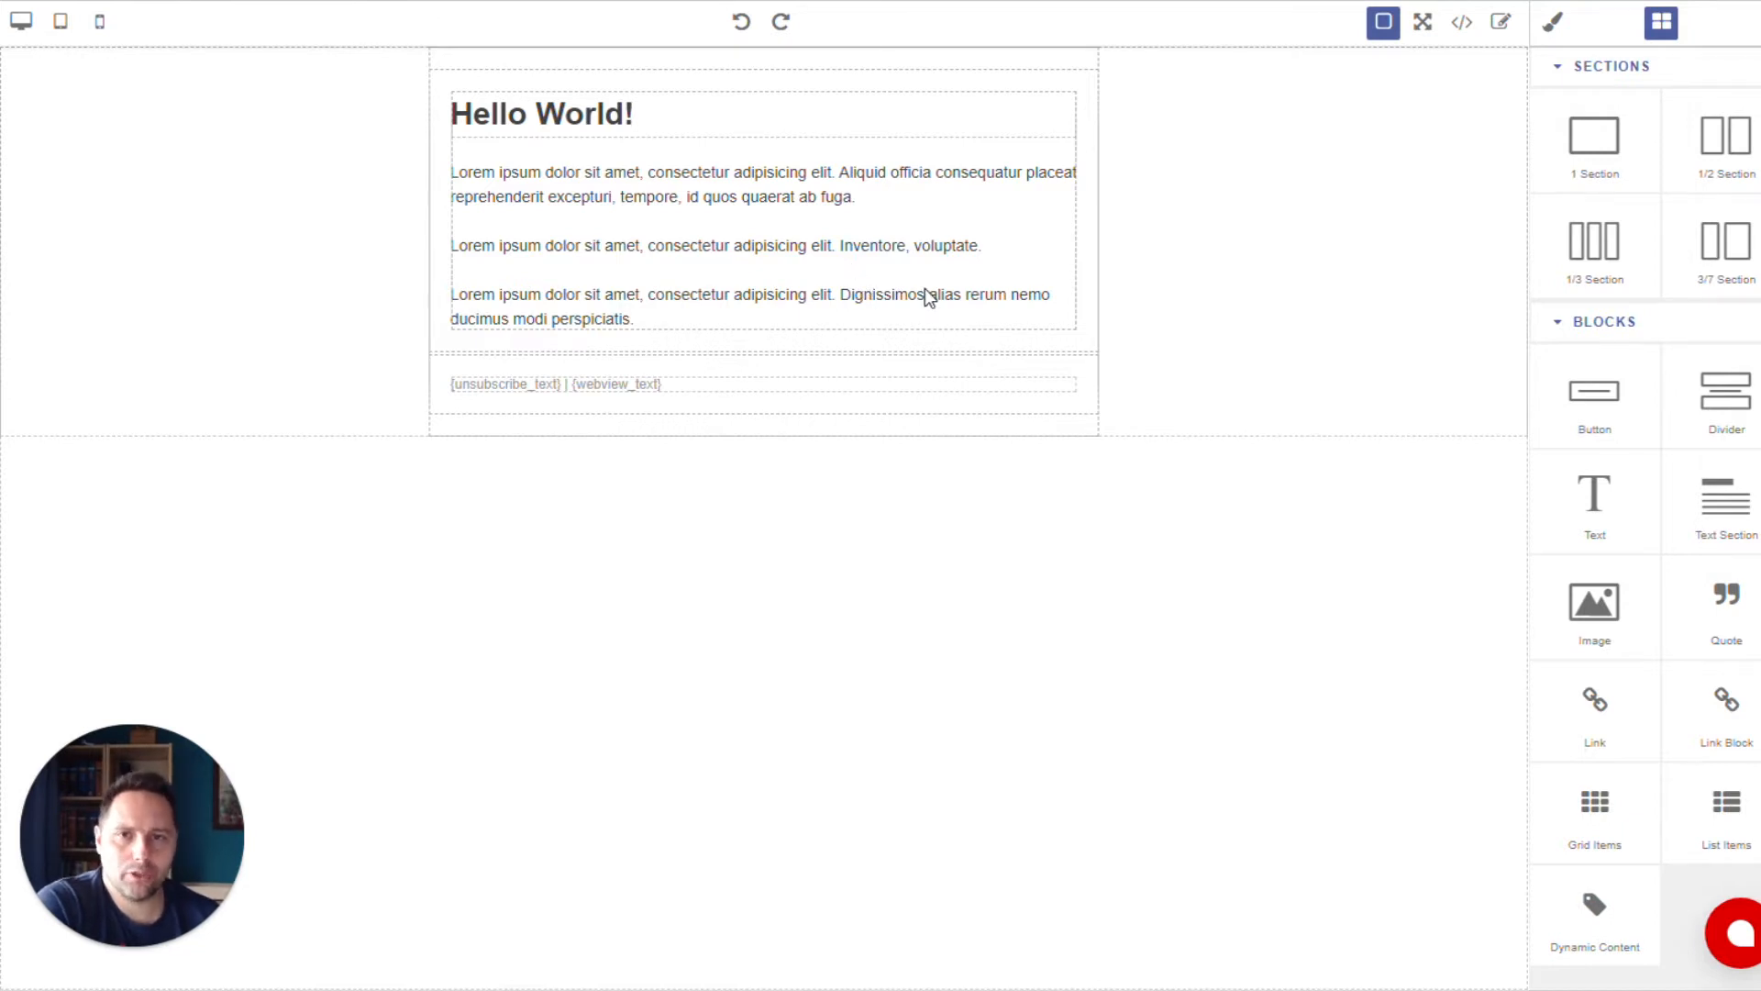
Insert a 1/3 Section above the "Hello World!" heading and leave the builder.
{"action": "left_click_drag", "start_coordinate": [1594, 244], "coordinate": [582, 92]}
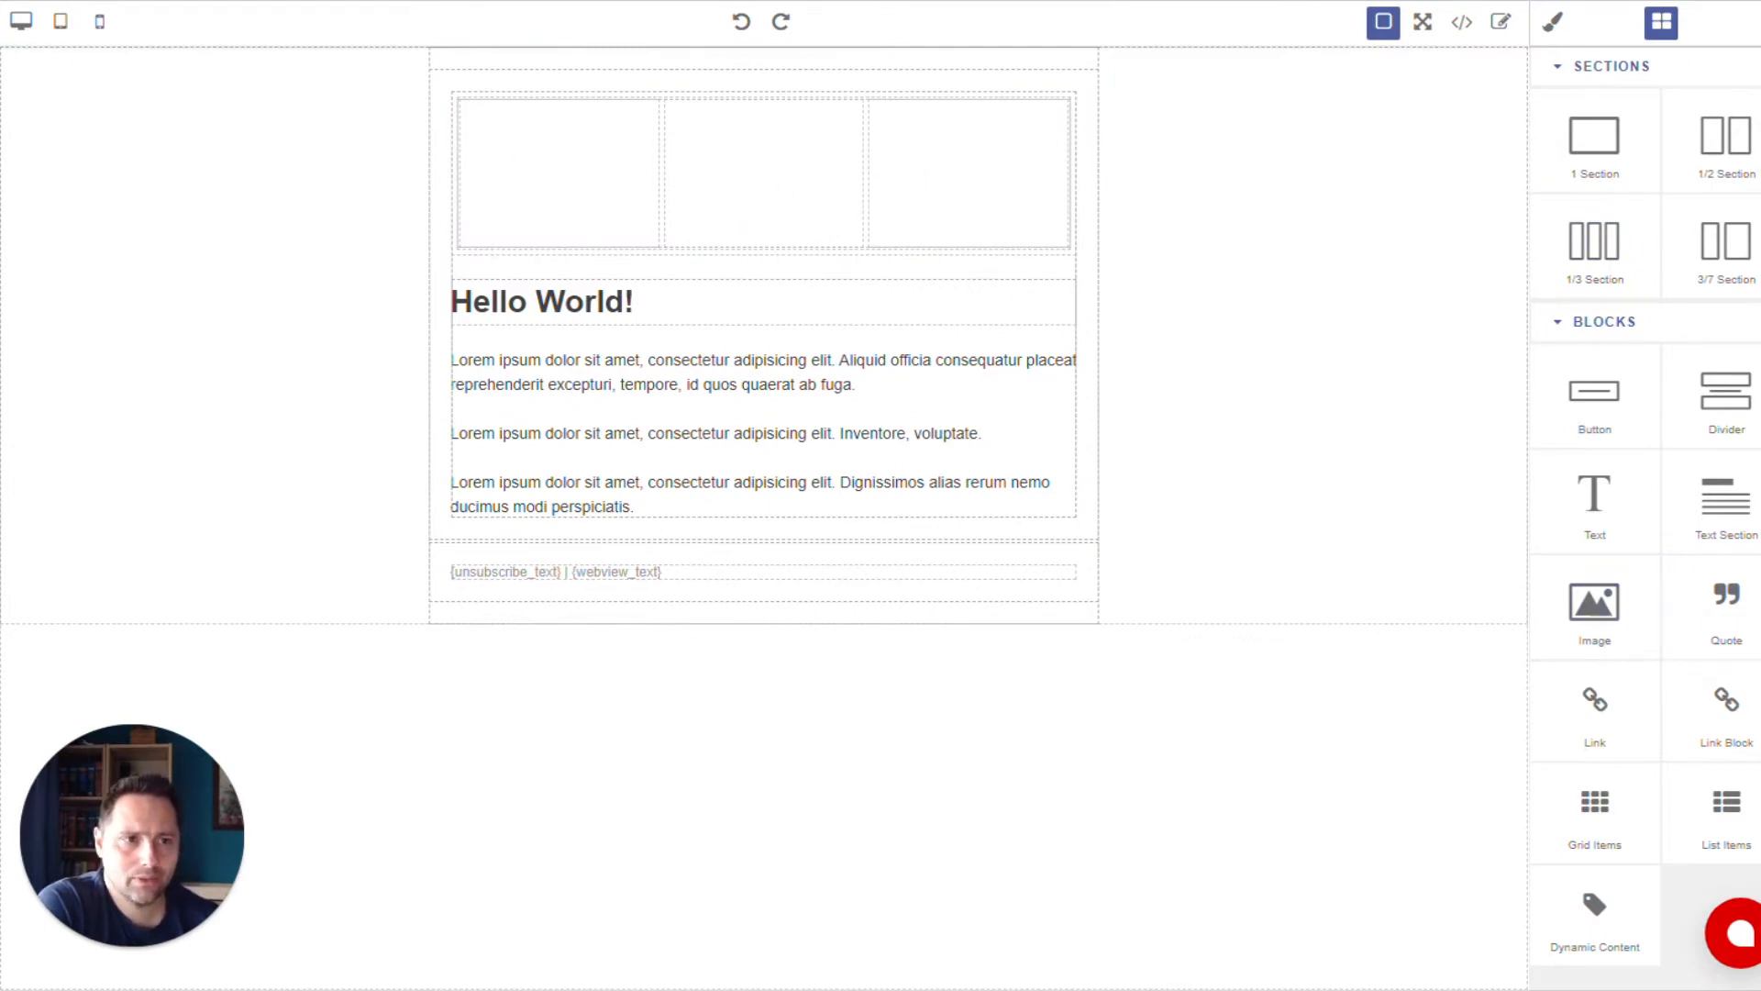
{"action": "left_click", "coordinate": [1754, 23]}
Change the theme from Blank to Brienz, accept losing the current content, and reopen the builder.
{"action": "left_click", "coordinate": [975, 596]}
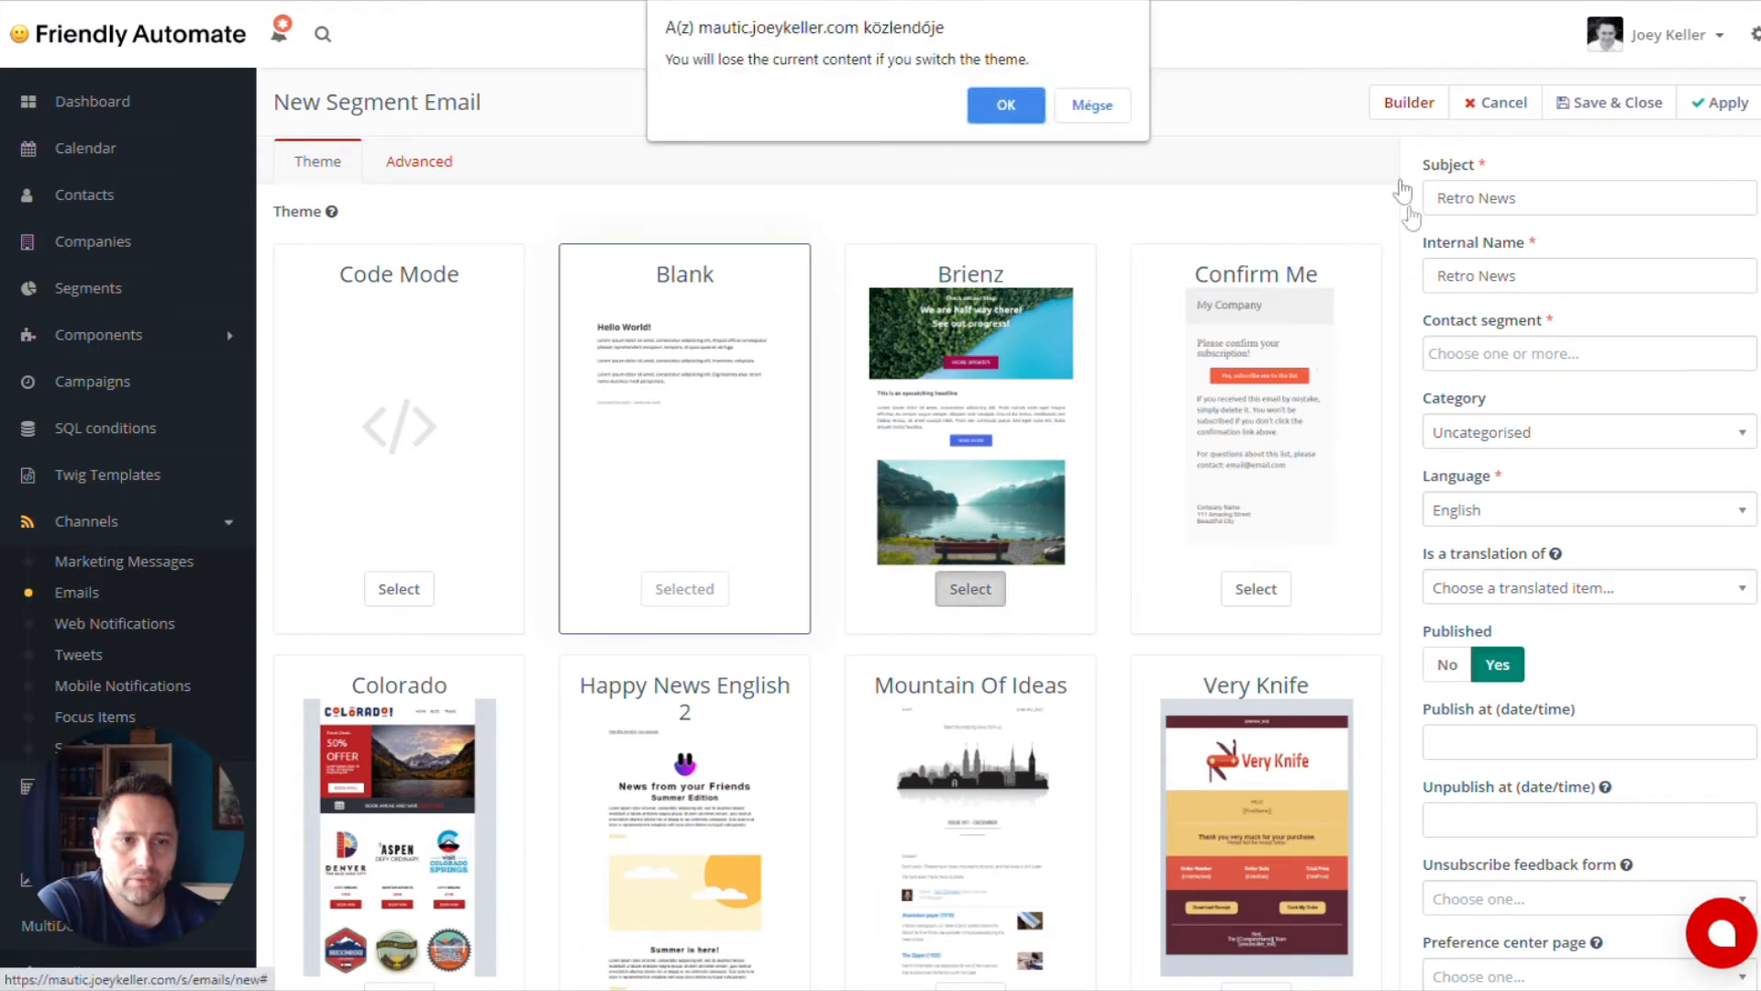
{"action": "left_click", "coordinate": [1006, 104]}
{"action": "left_click", "coordinate": [1409, 102]}
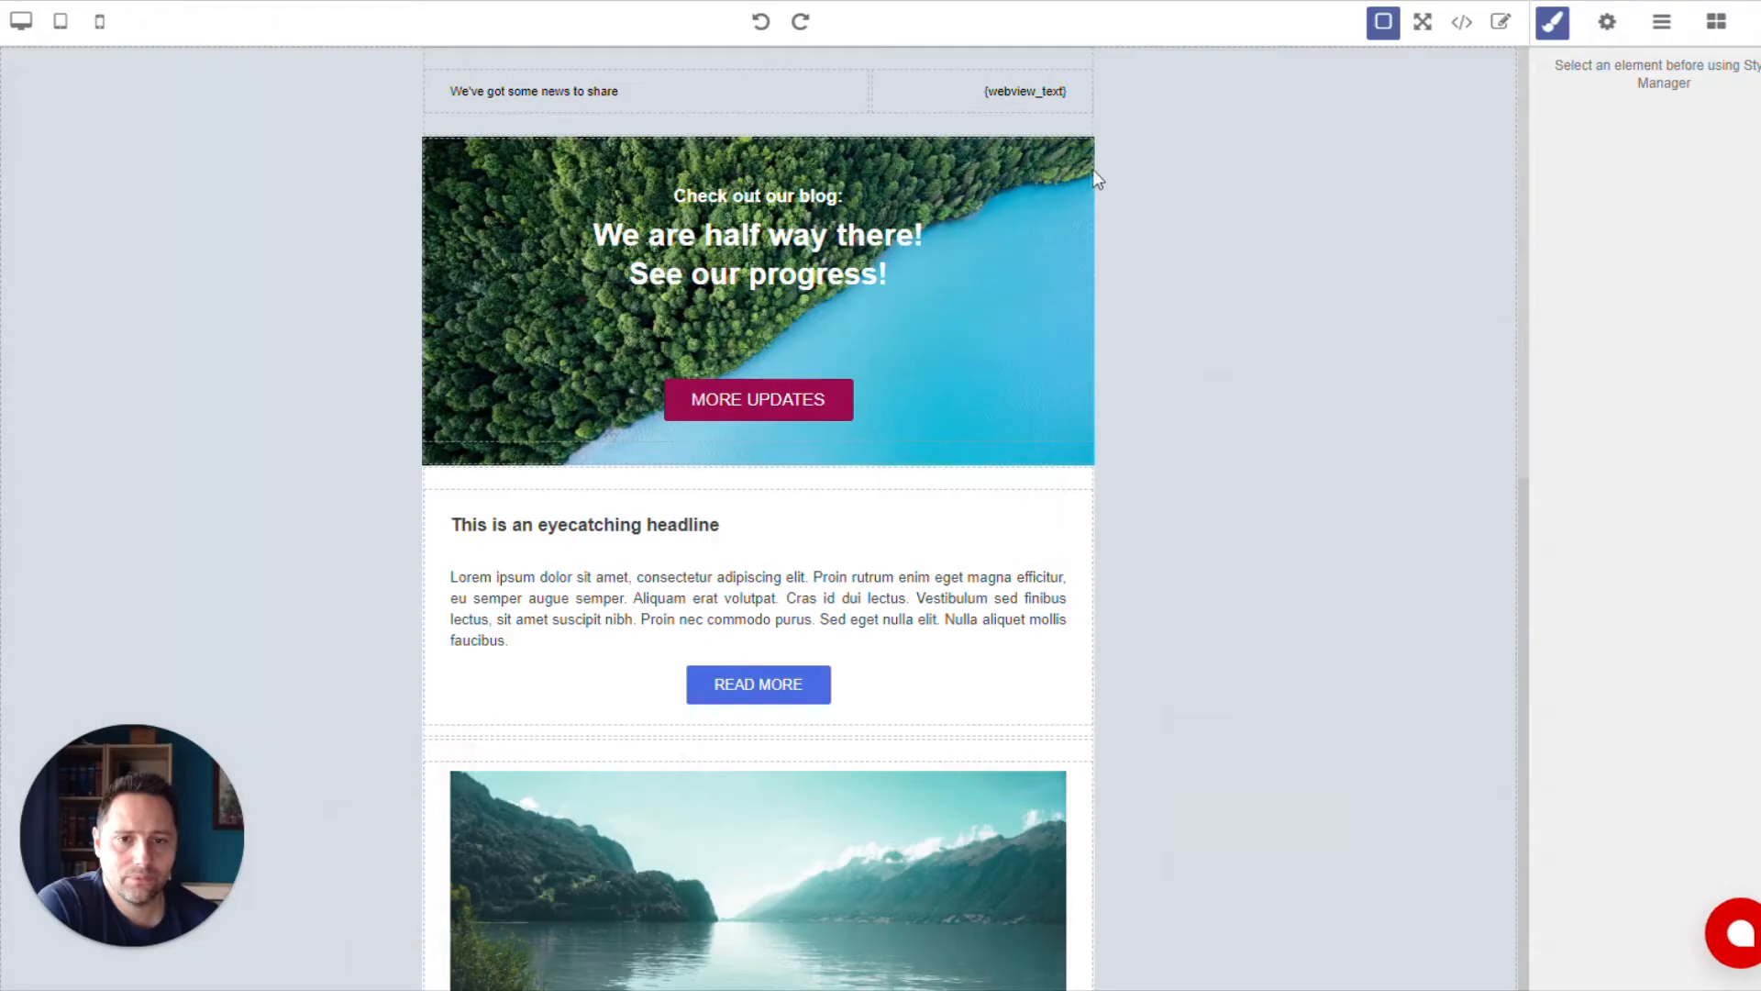
Insert a 2 Columns section between the hero section and the headline section, and select its second column's text.
{"action": "left_click_drag", "start_coordinate": [1724, 138], "coordinate": [647, 458]}
{"action": "left_click", "coordinate": [683, 527]}
{"action": "left_click", "coordinate": [885, 514]}
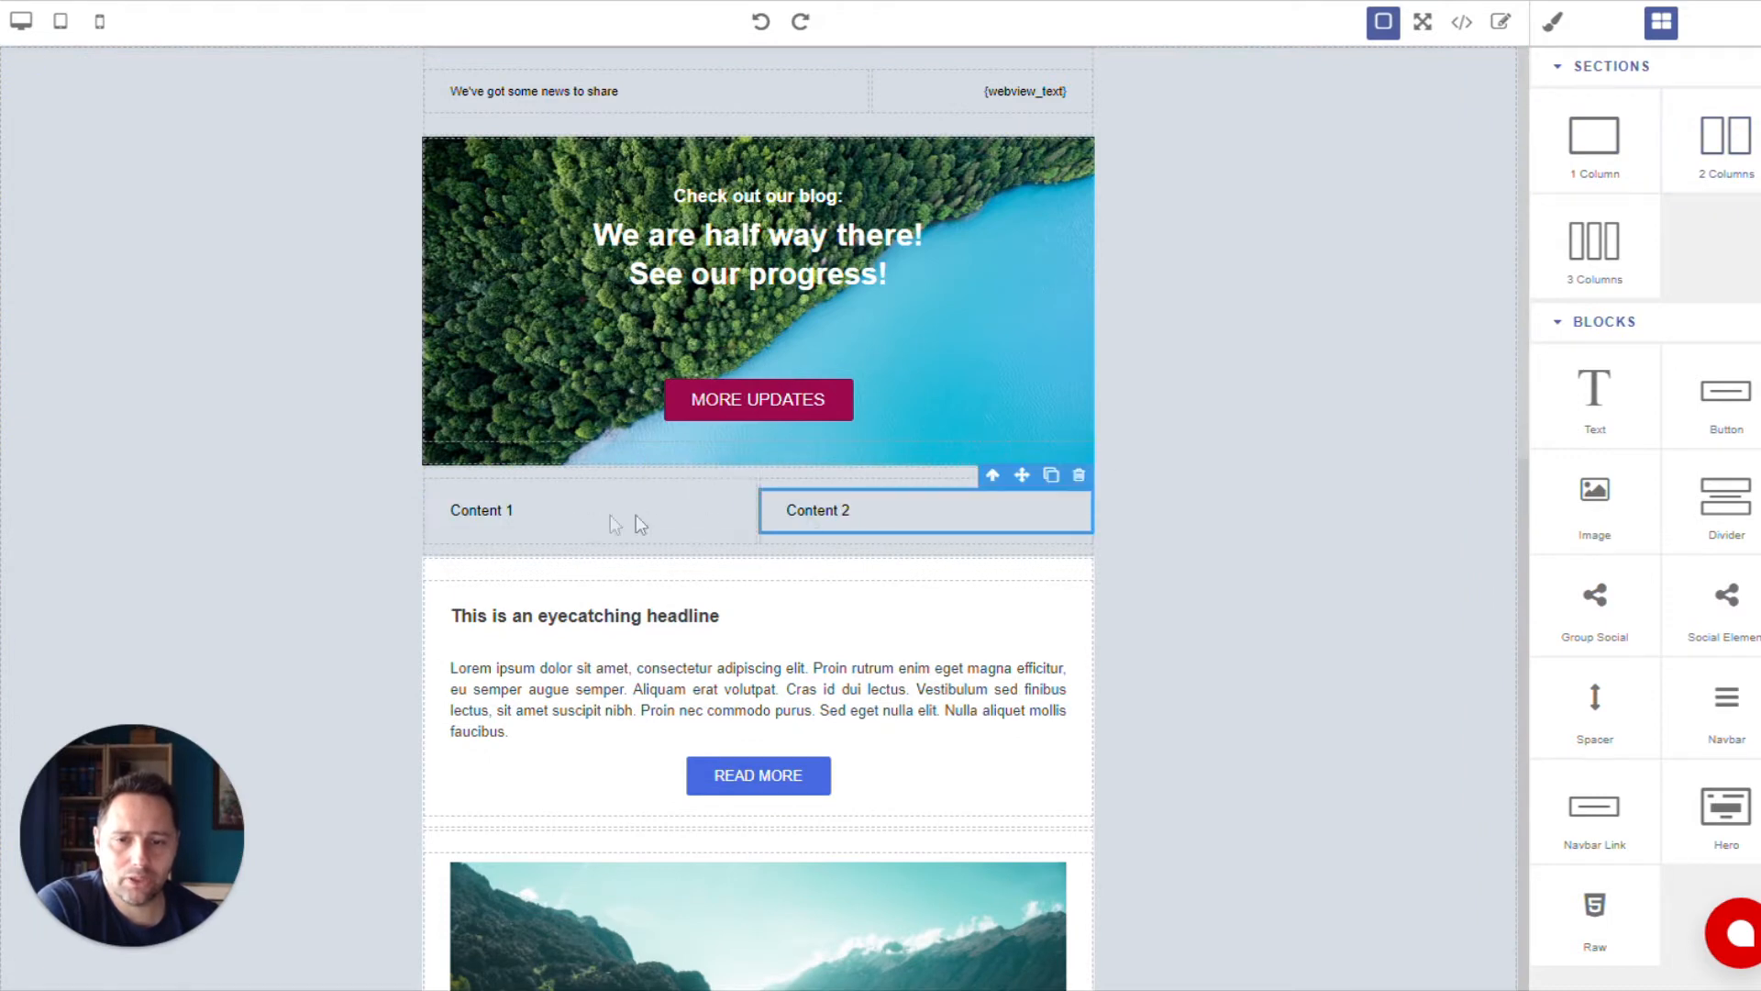
View the exported MJML and HTML code of the Brienz email, scroll through the MJML, and close the export.
{"action": "left_click", "coordinate": [640, 525]}
{"action": "left_click", "coordinate": [1465, 24]}
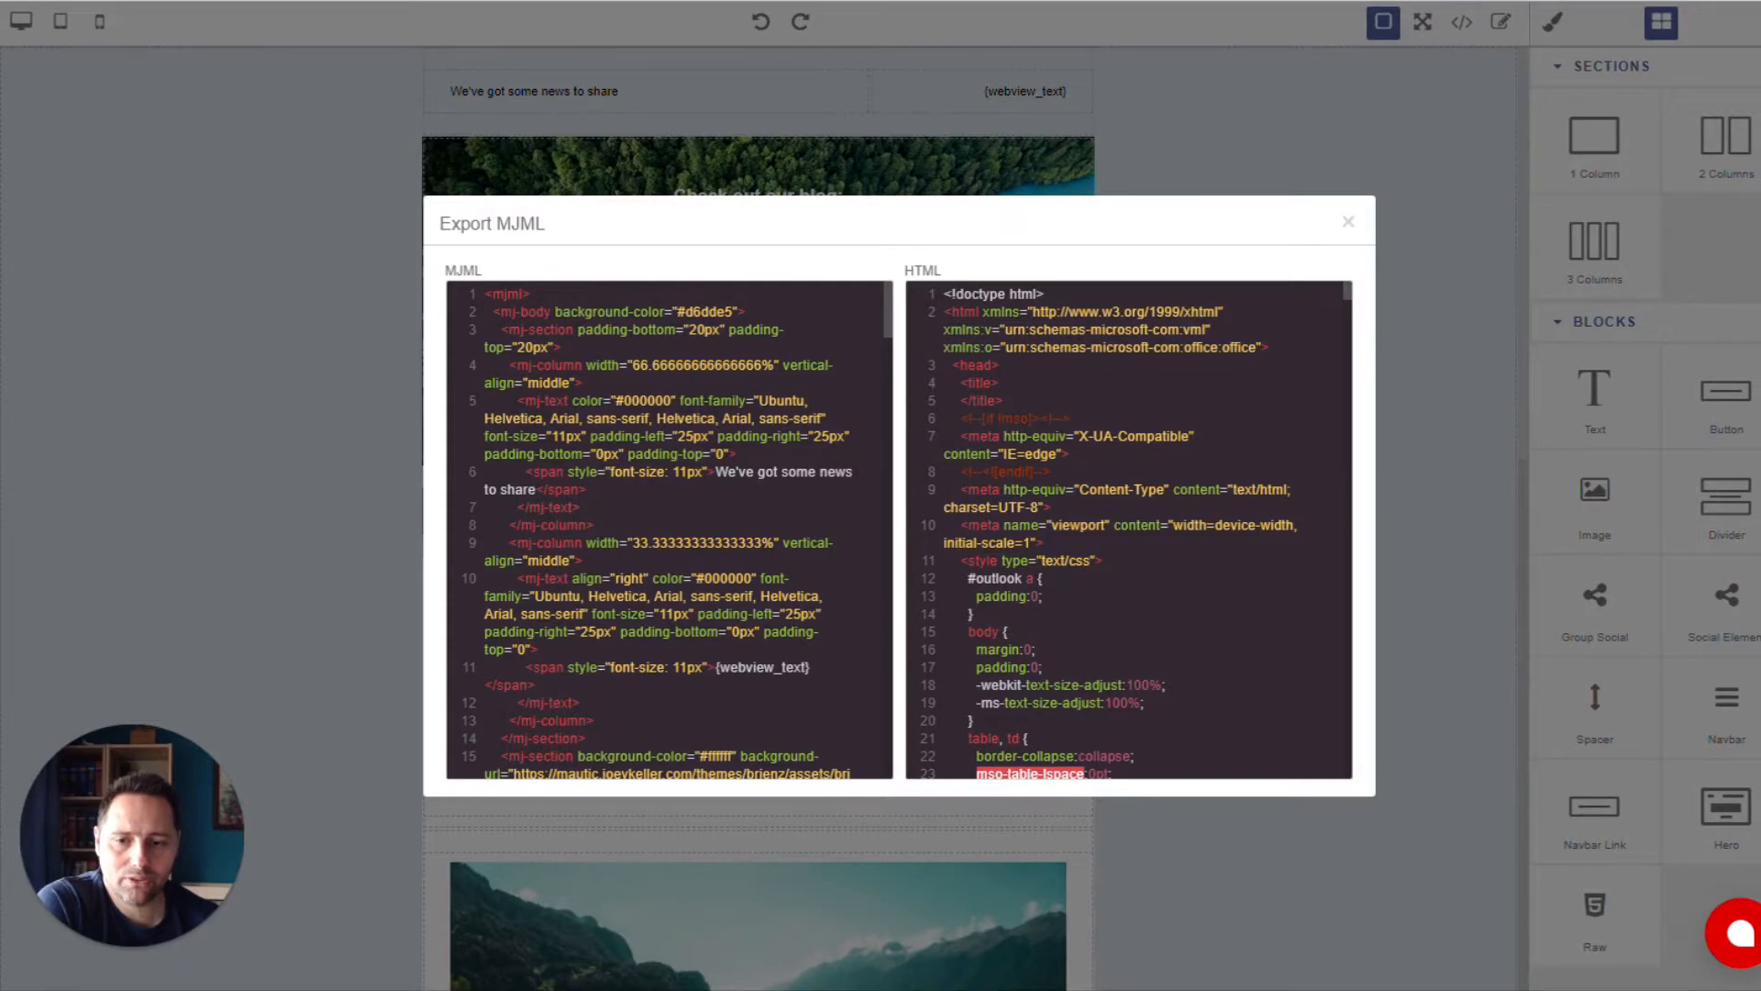
{"action": "scroll", "coordinate": [506, 498], "scroll_direction": "down", "scroll_amount": 3}
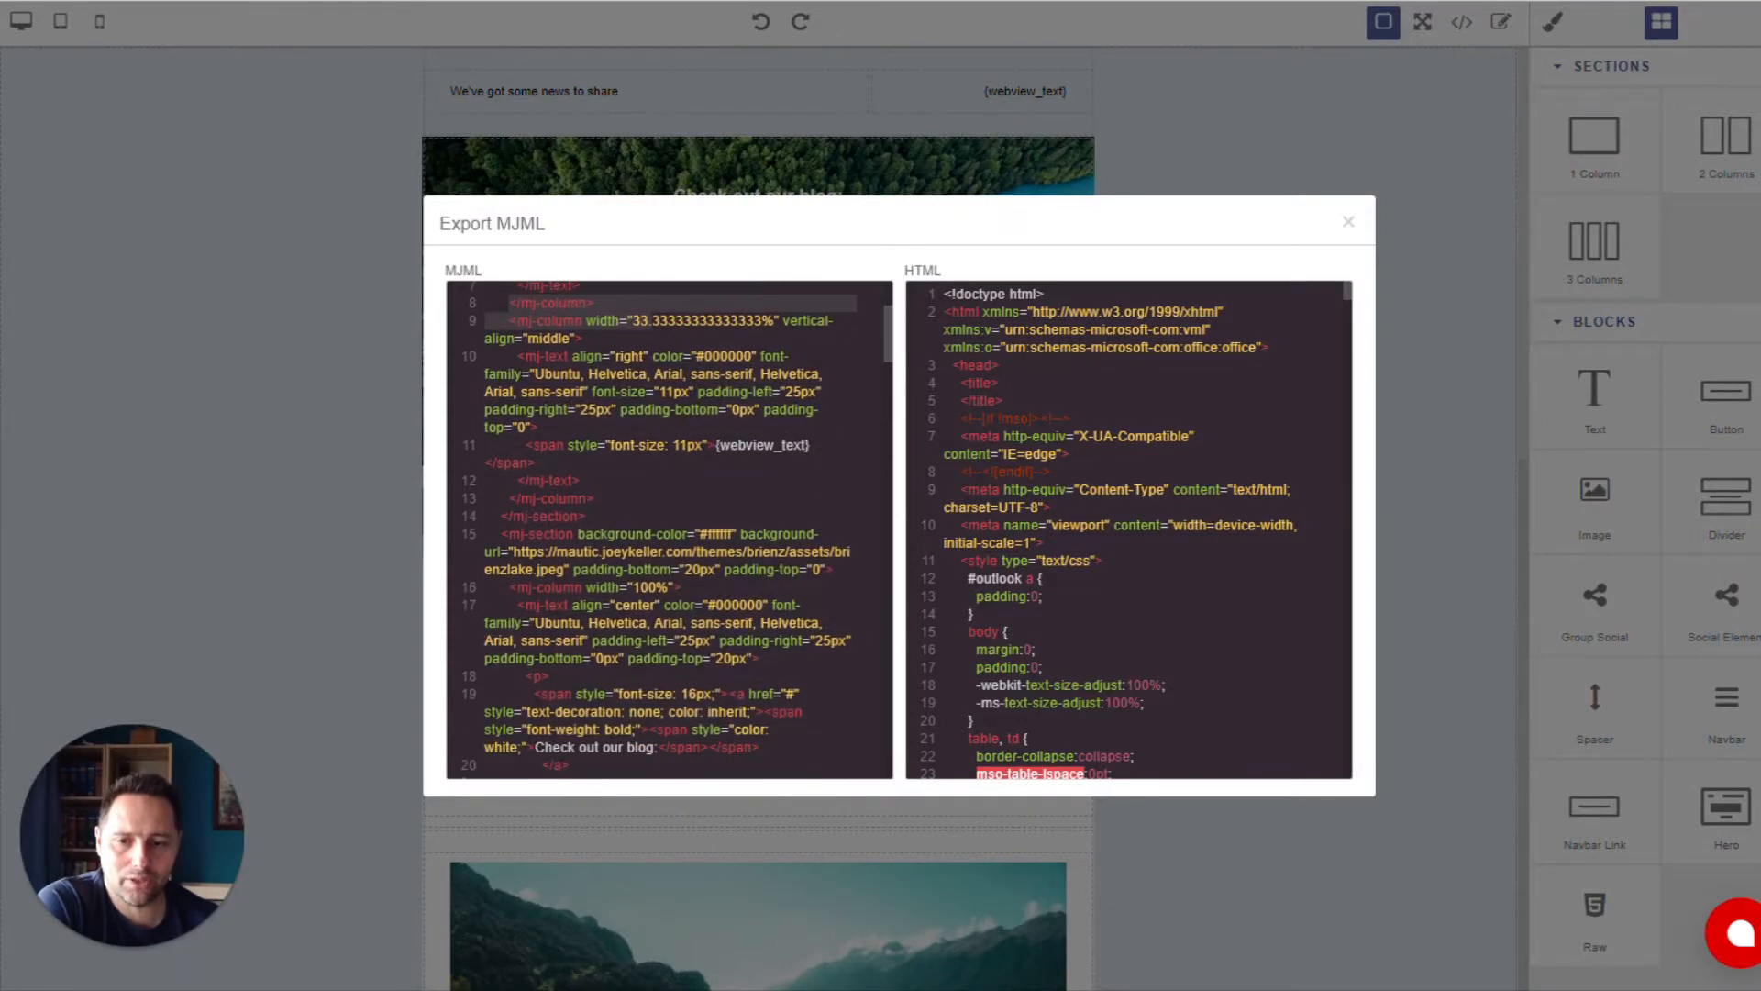
{"action": "scroll", "coordinate": [505, 498], "scroll_direction": "down", "scroll_amount": 15}
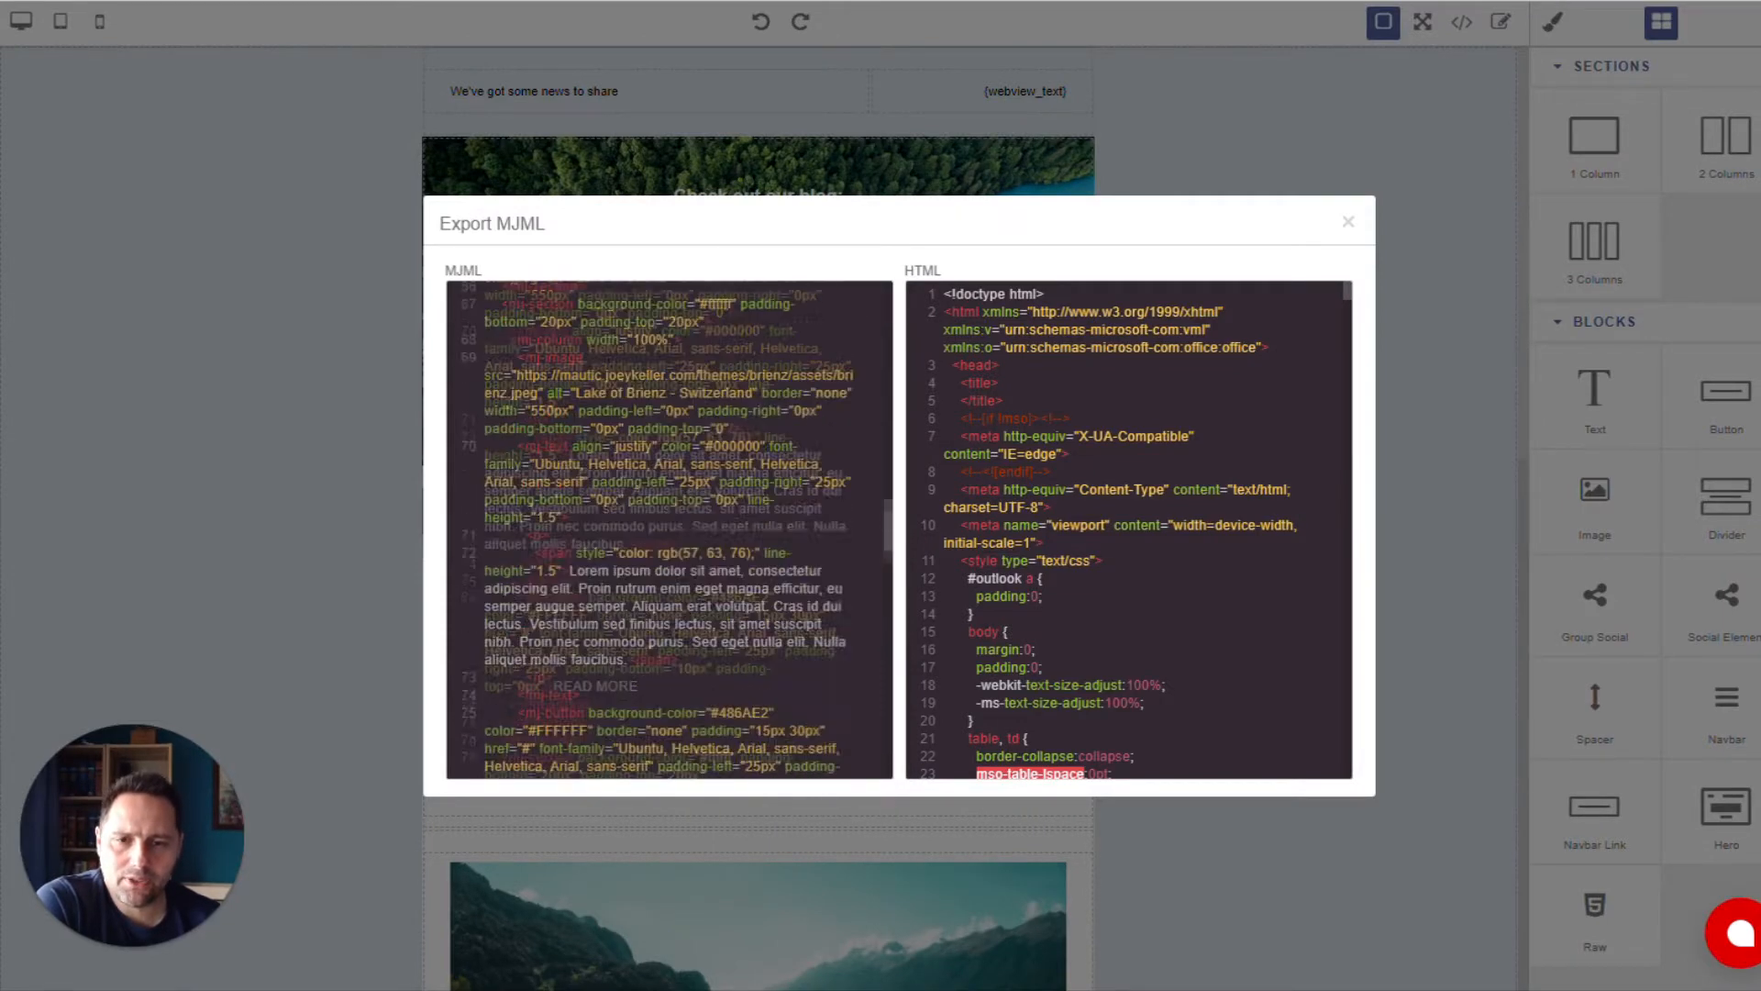
{"action": "left_click", "coordinate": [1349, 223]}
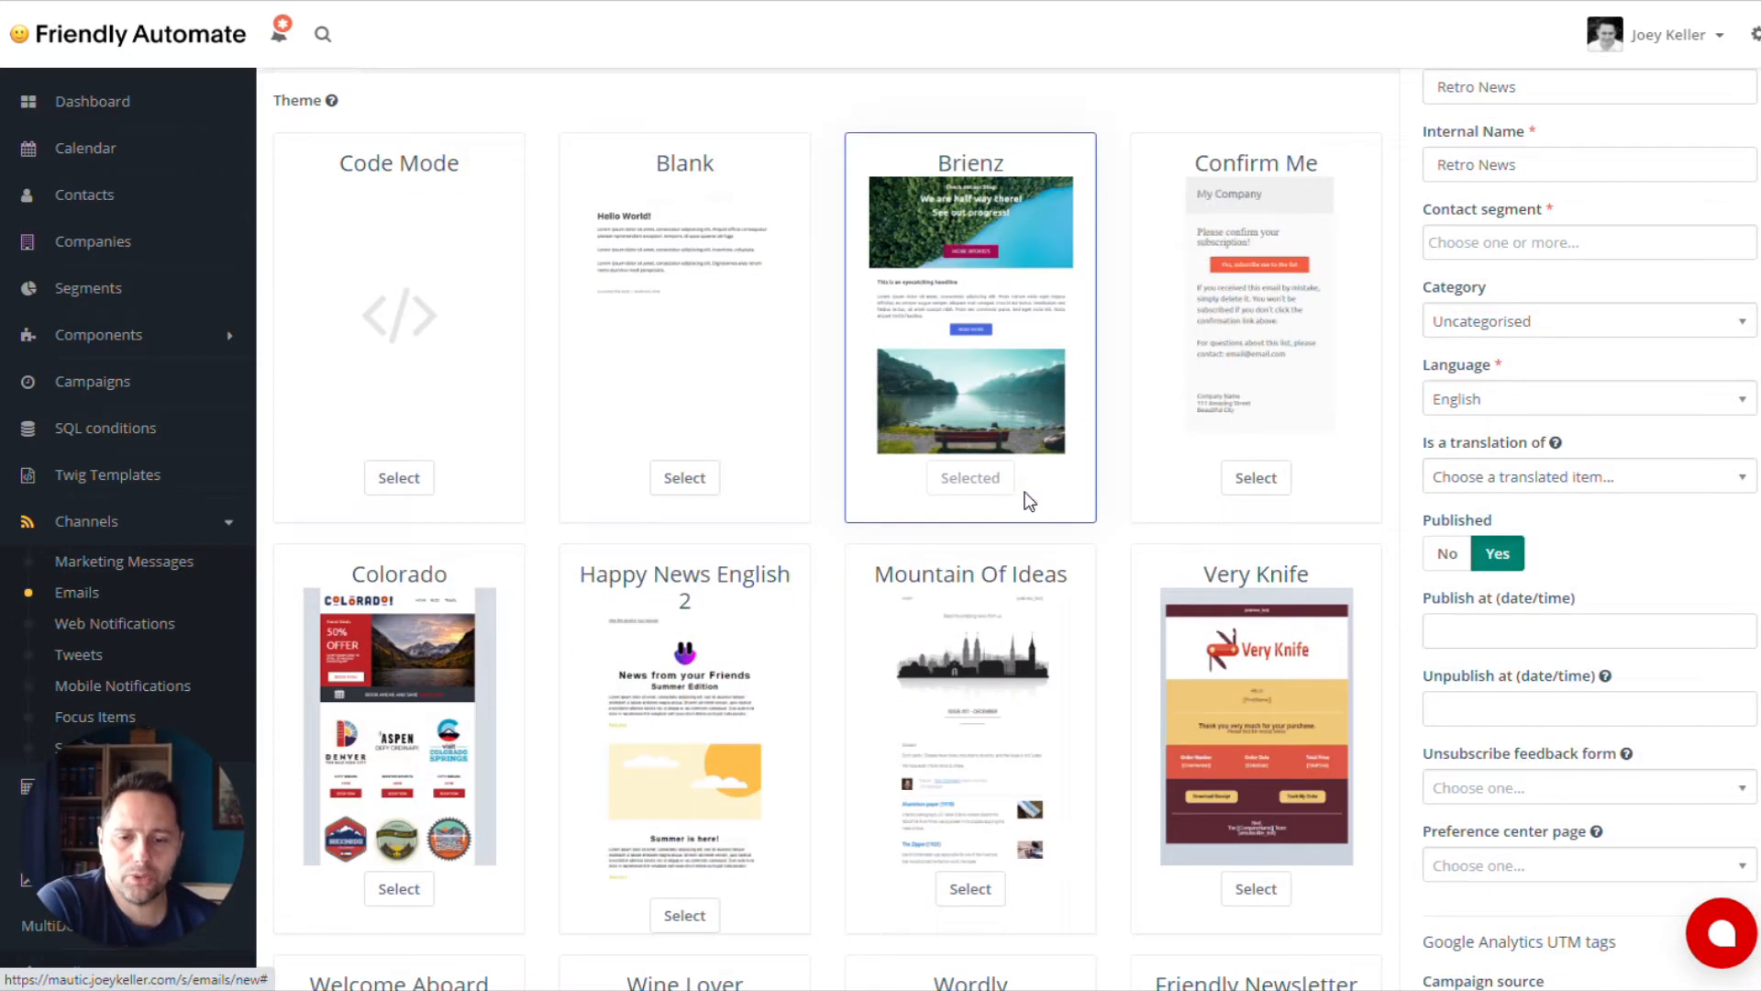
Switch the theme to Colorado, open it in the builder, and look through the template down to the events section and back.
{"action": "scroll", "coordinate": [1027, 502], "scroll_direction": "up", "scroll_amount": 2}
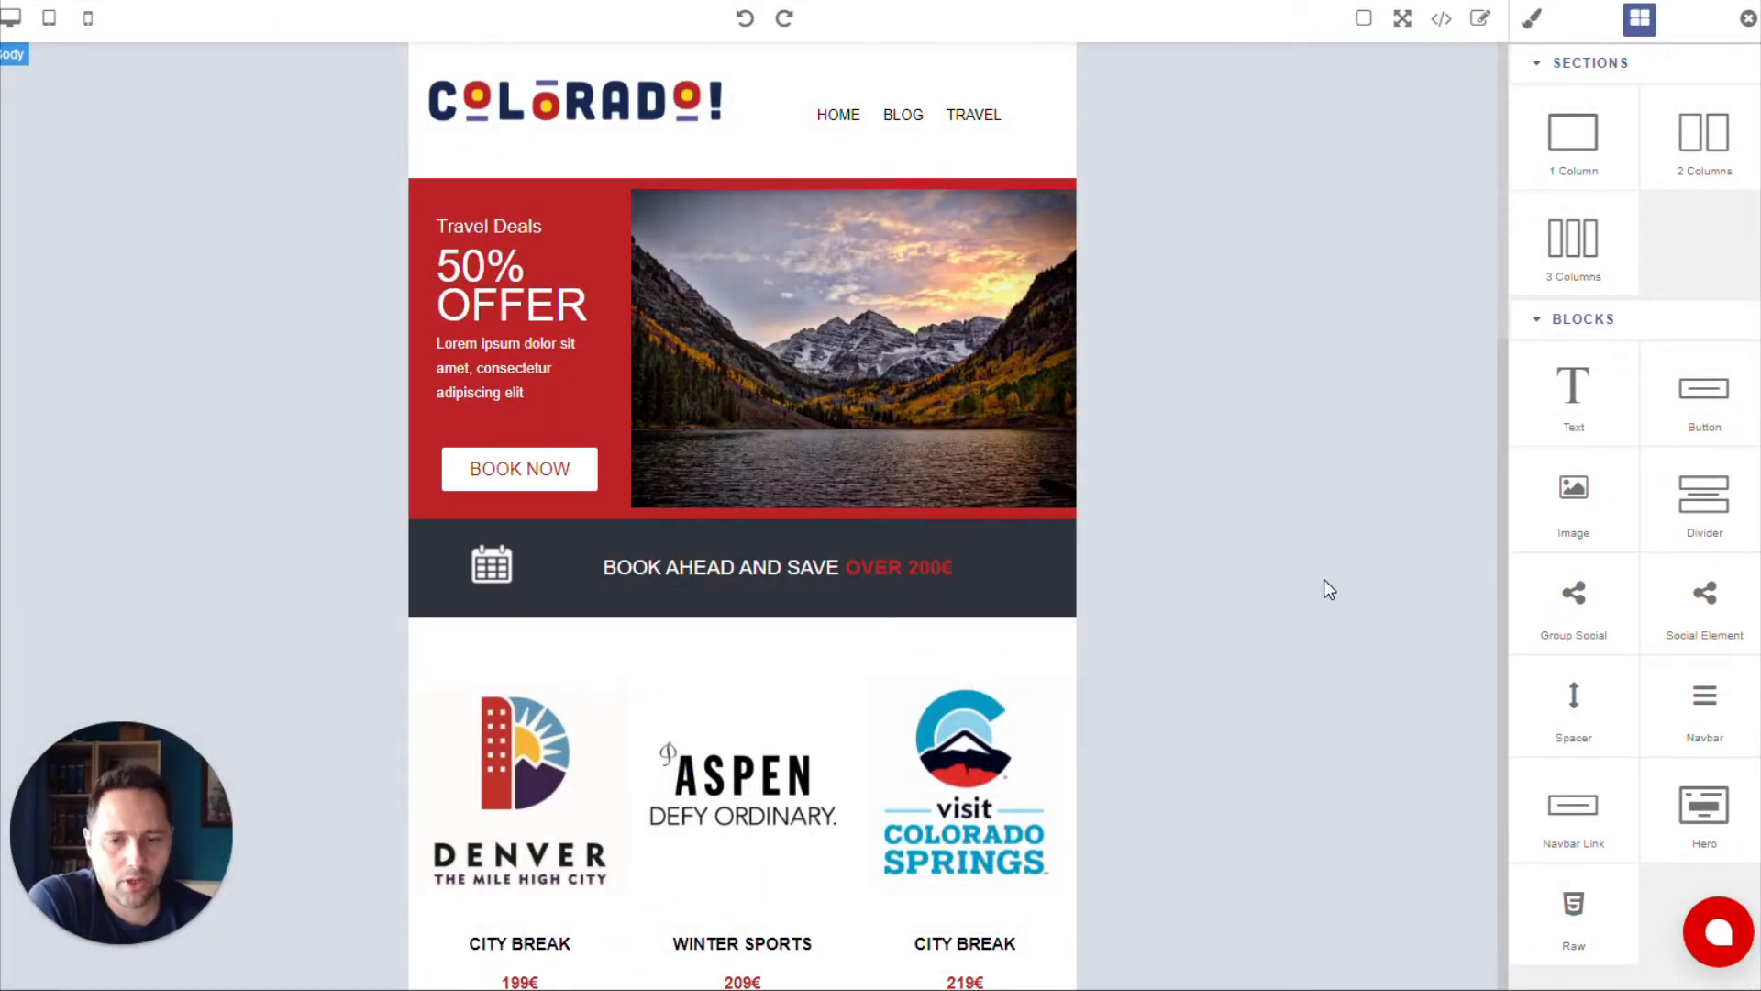
{"action": "scroll", "coordinate": [1139, 598], "scroll_direction": "down", "scroll_amount": 12}
{"action": "scroll", "coordinate": [1139, 599], "scroll_direction": "down", "scroll_amount": 10}
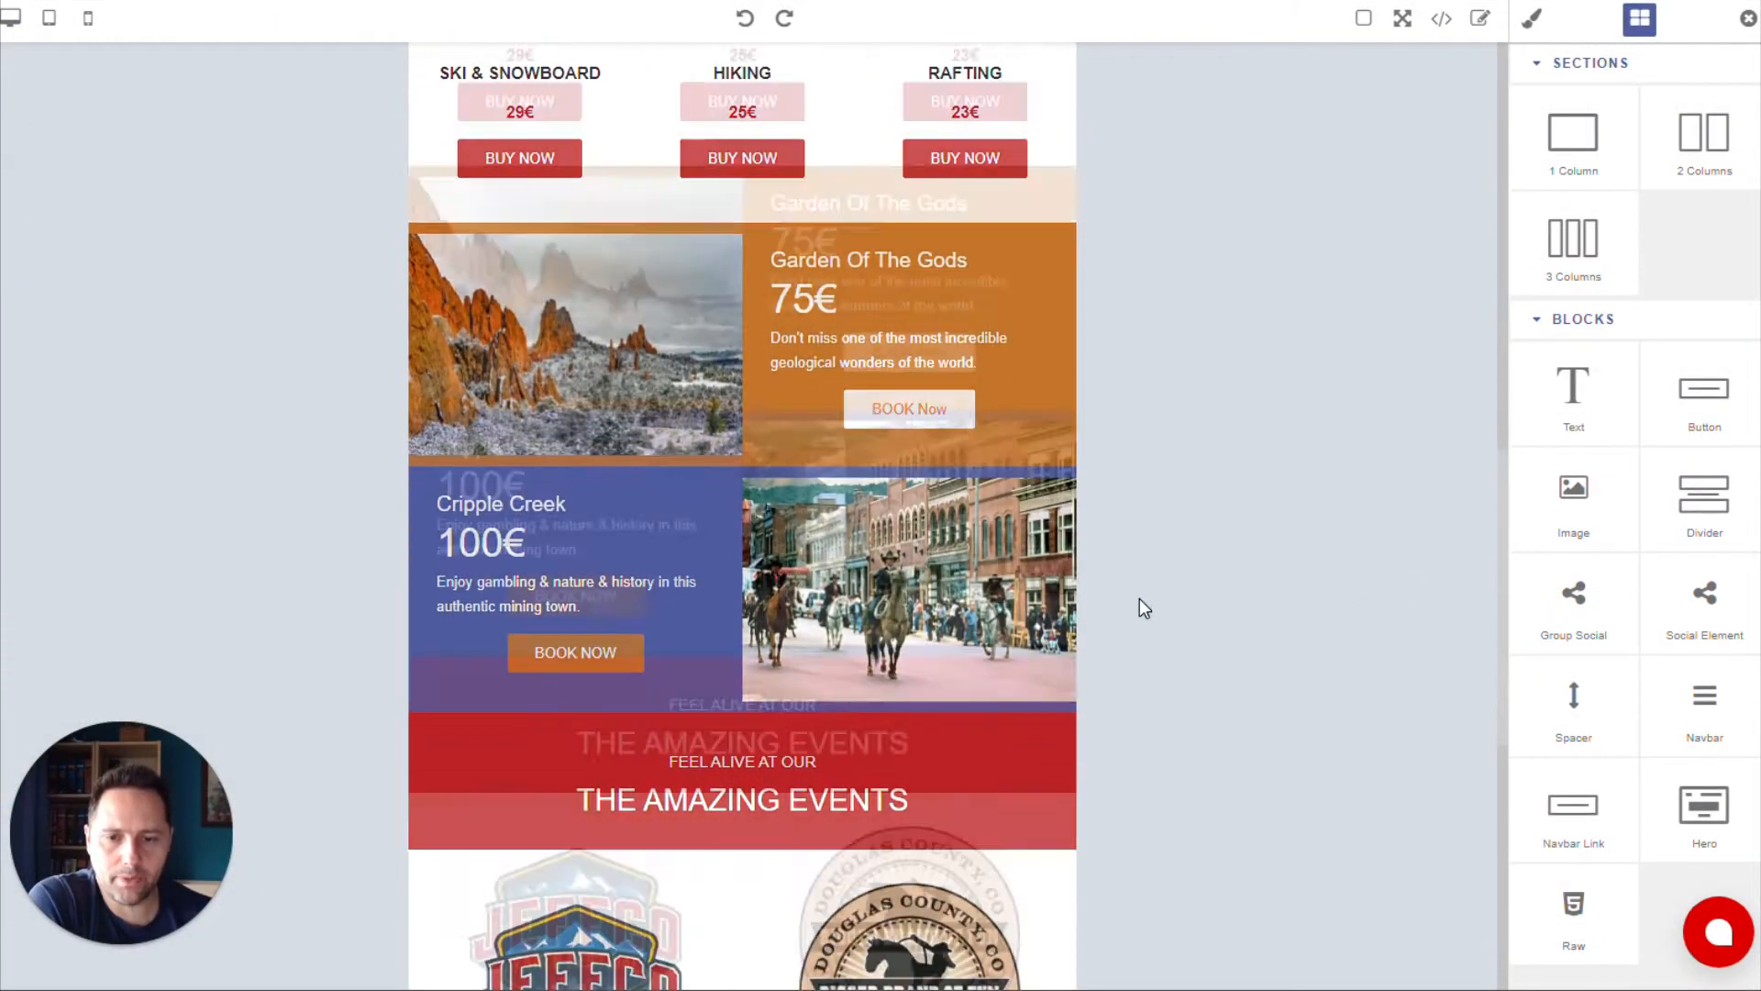
{"action": "scroll", "coordinate": [1142, 598], "scroll_direction": "up", "scroll_amount": 9}
{"action": "scroll", "coordinate": [1140, 600], "scroll_direction": "up", "scroll_amount": 10}
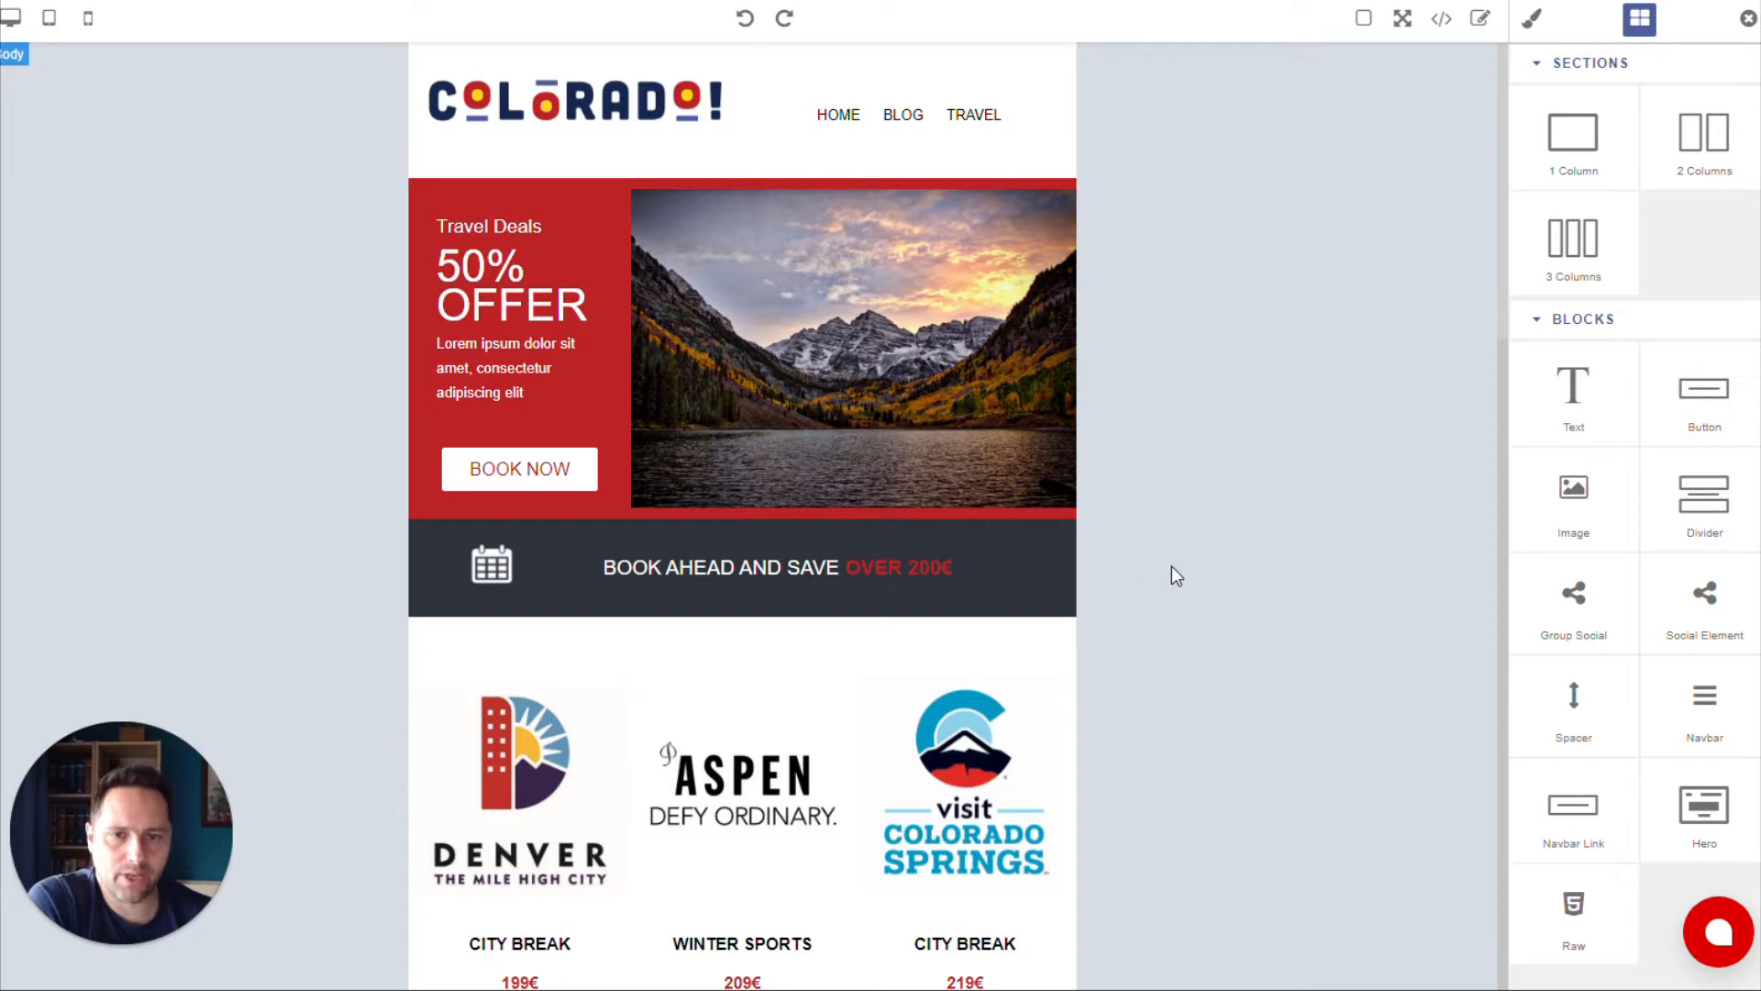
Show the component outlines and select the Travel Deals column, followed by the whole red section containing it.
{"action": "left_click", "coordinate": [1364, 18]}
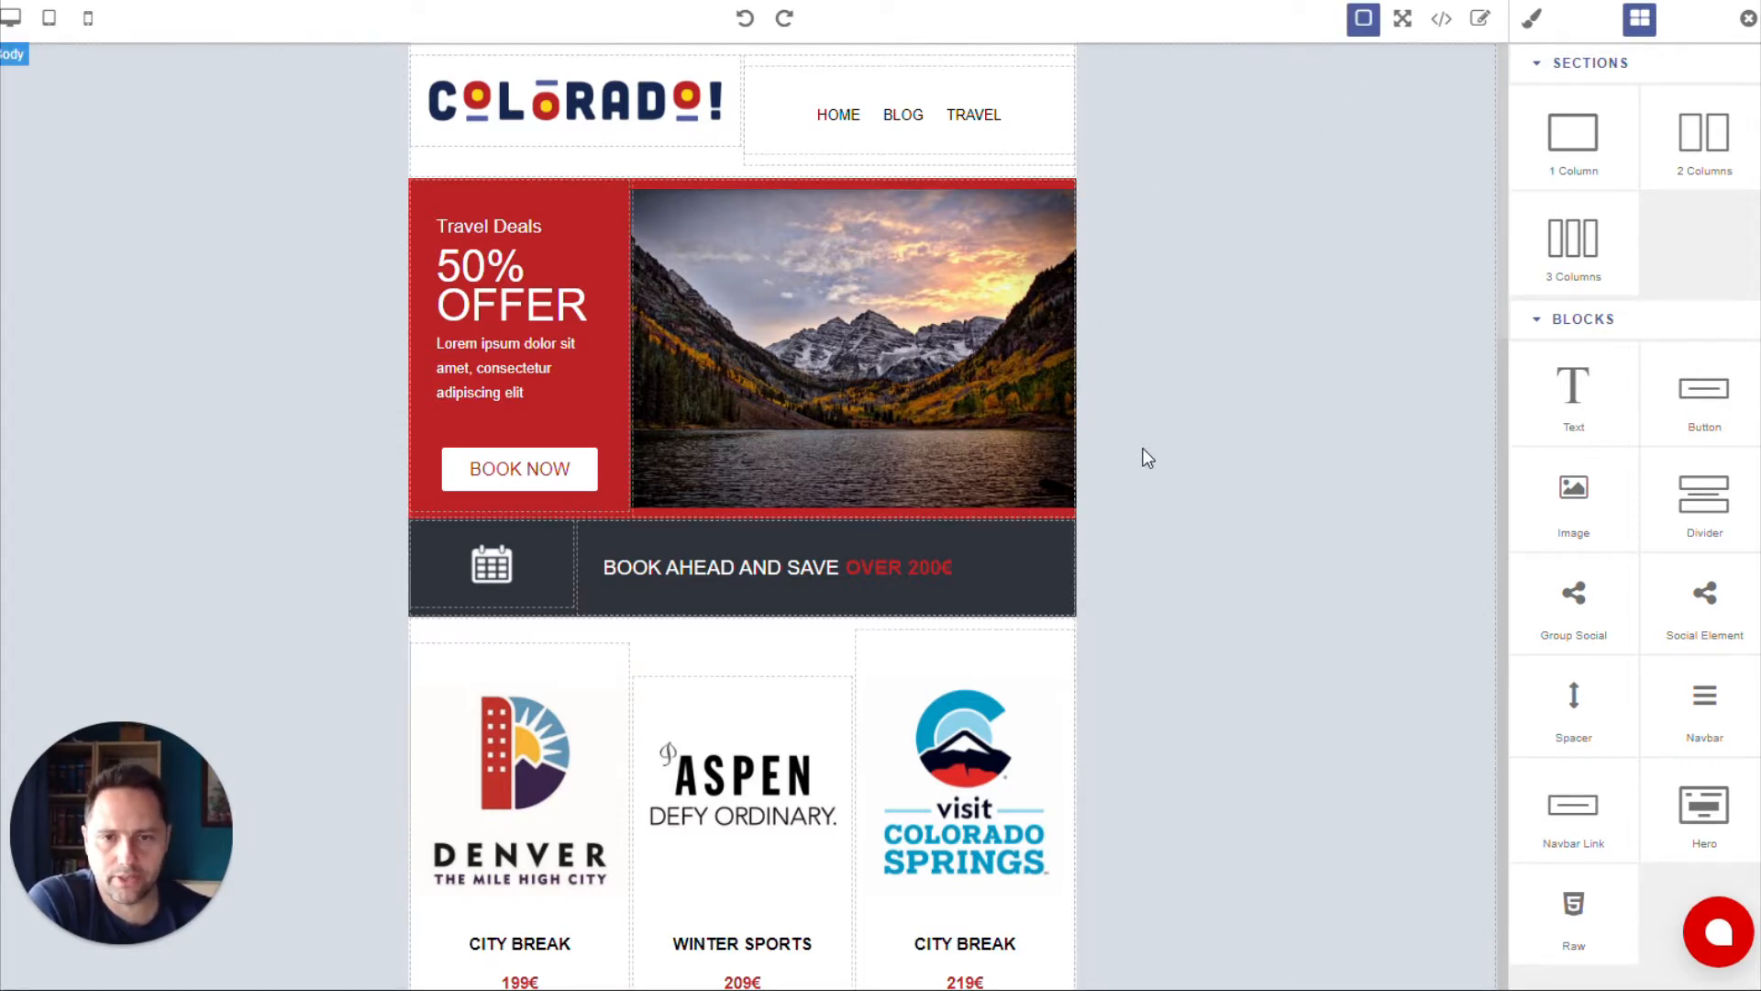
{"action": "scroll", "coordinate": [1146, 457], "scroll_direction": "down", "scroll_amount": 1}
{"action": "scroll", "coordinate": [1147, 457], "scroll_direction": "up", "scroll_amount": 1}
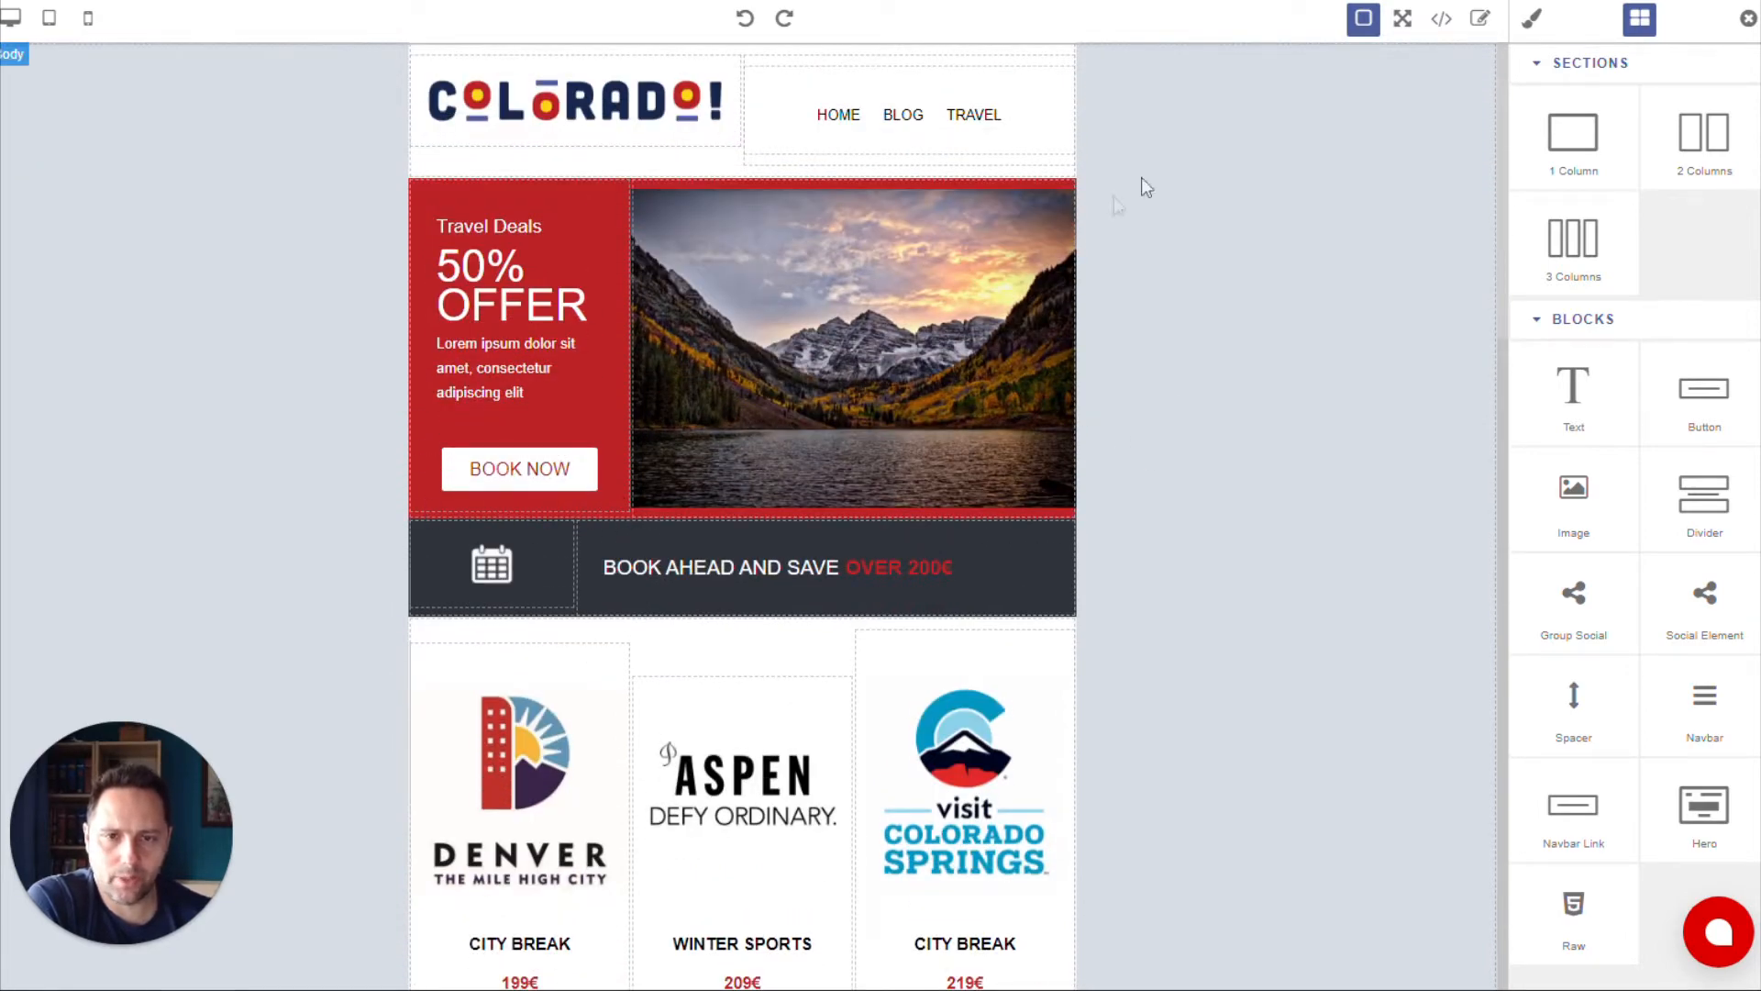
{"action": "left_click", "coordinate": [418, 195]}
{"action": "left_click", "coordinate": [420, 181]}
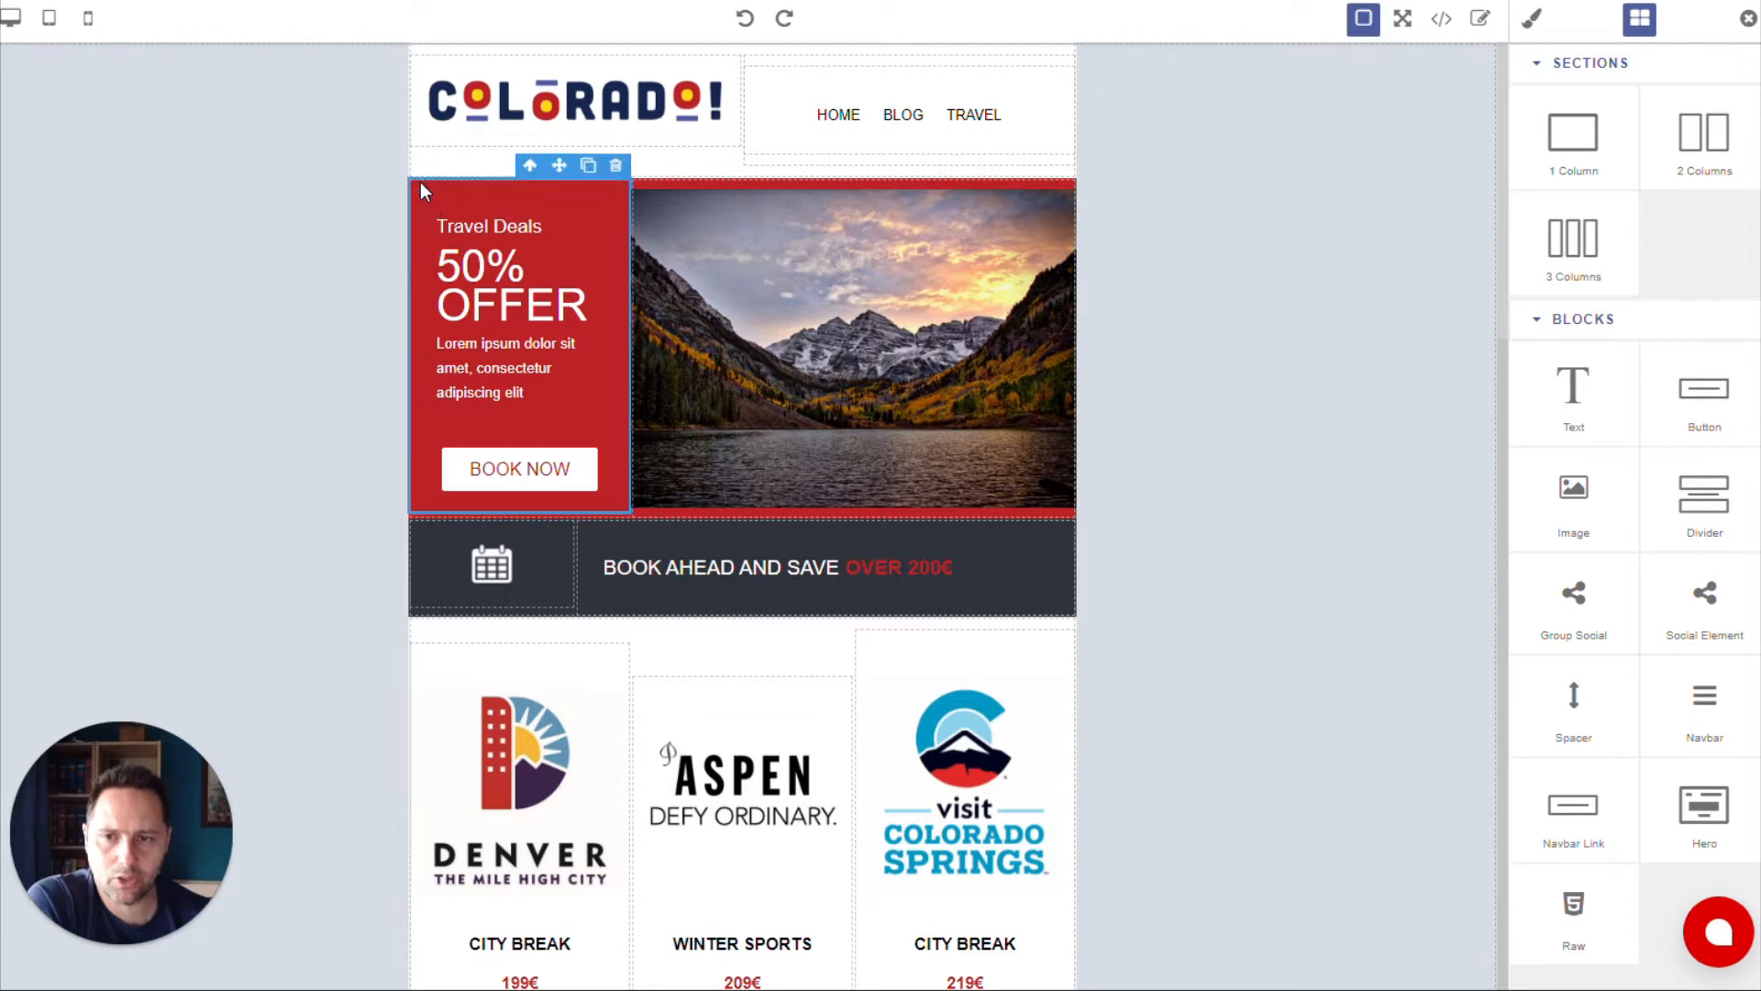
{"action": "left_click", "coordinate": [424, 515]}
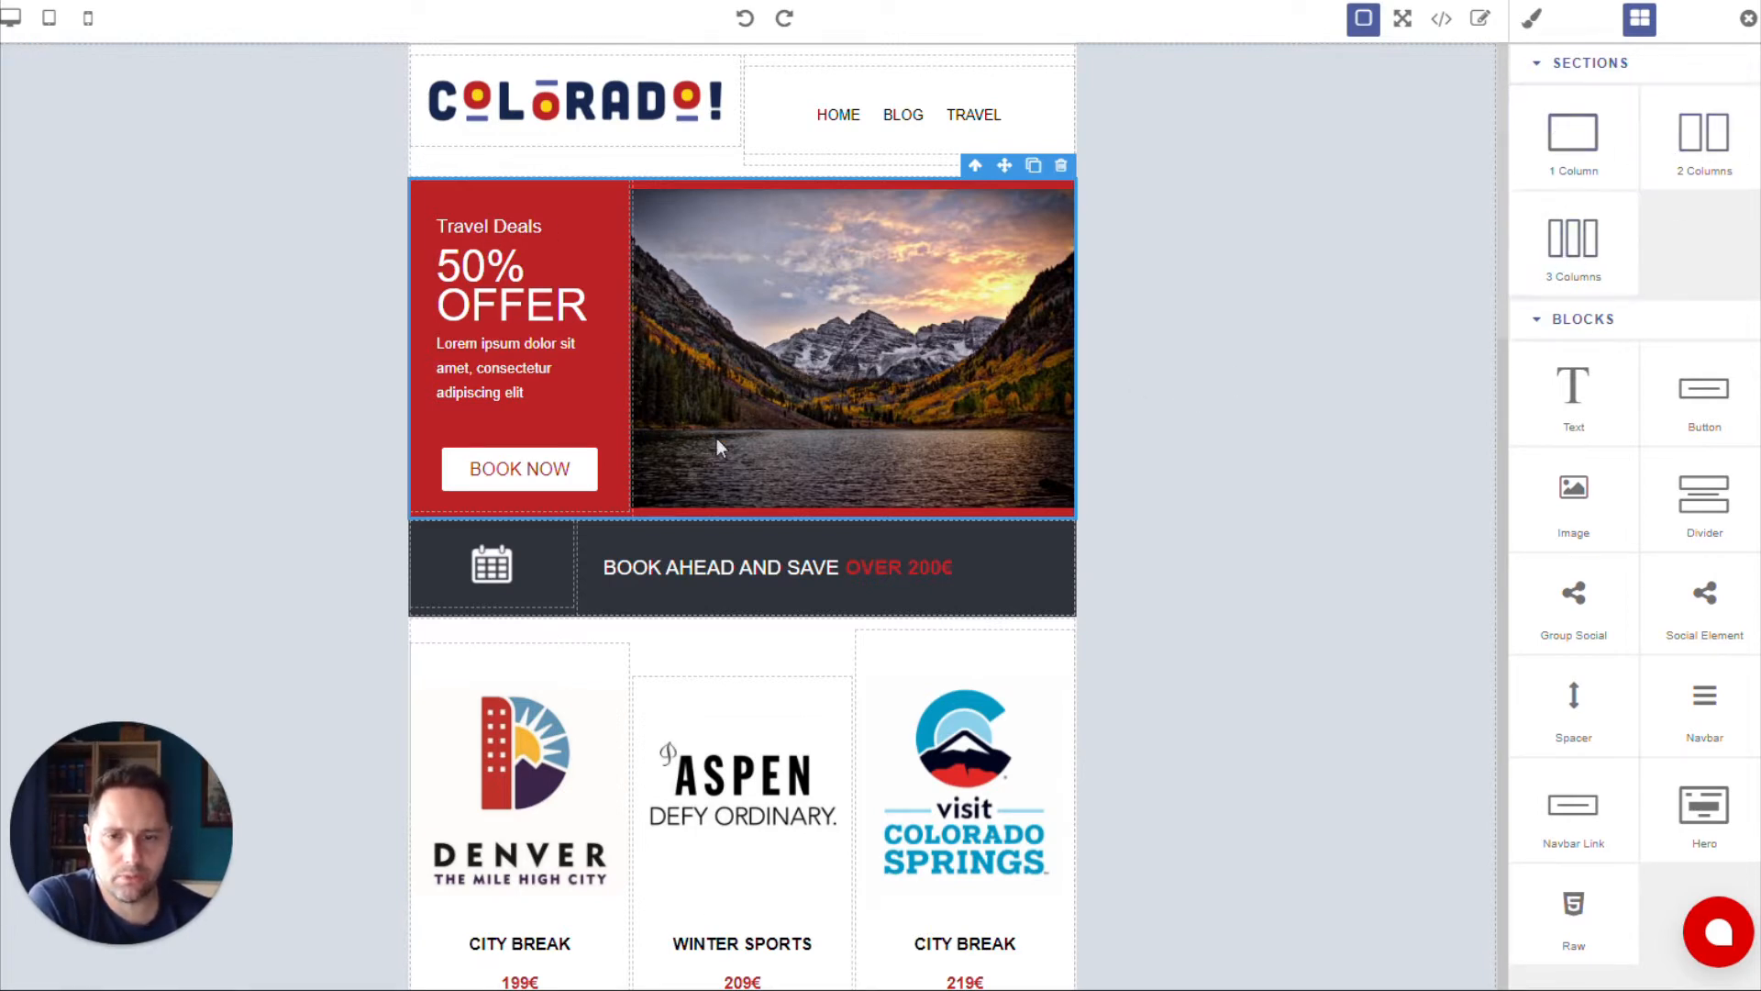
Insert a 3 Columns section between the red Travel Deals section and the "Book ahead and save" band, and review the layout.
{"action": "scroll", "coordinate": [715, 440], "scroll_direction": "down", "scroll_amount": 1}
{"action": "scroll", "coordinate": [1443, 79], "scroll_direction": "up", "scroll_amount": 1}
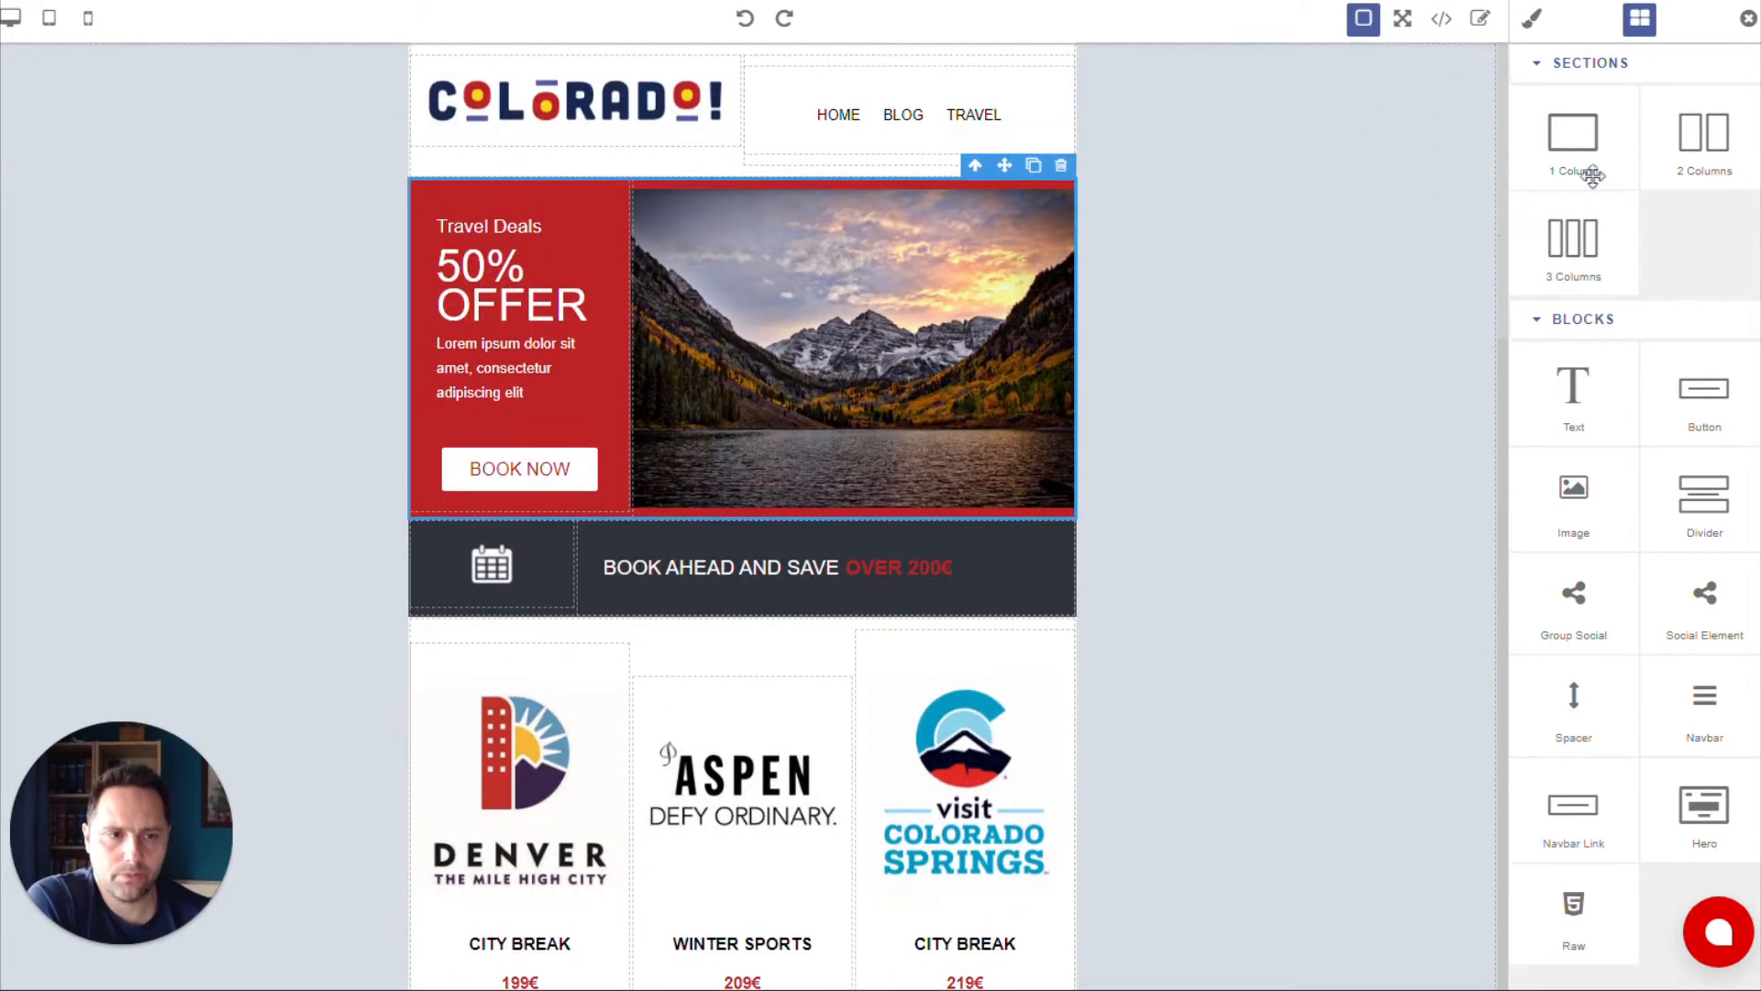
{"action": "left_click_drag", "start_coordinate": [1573, 243], "coordinate": [779, 532]}
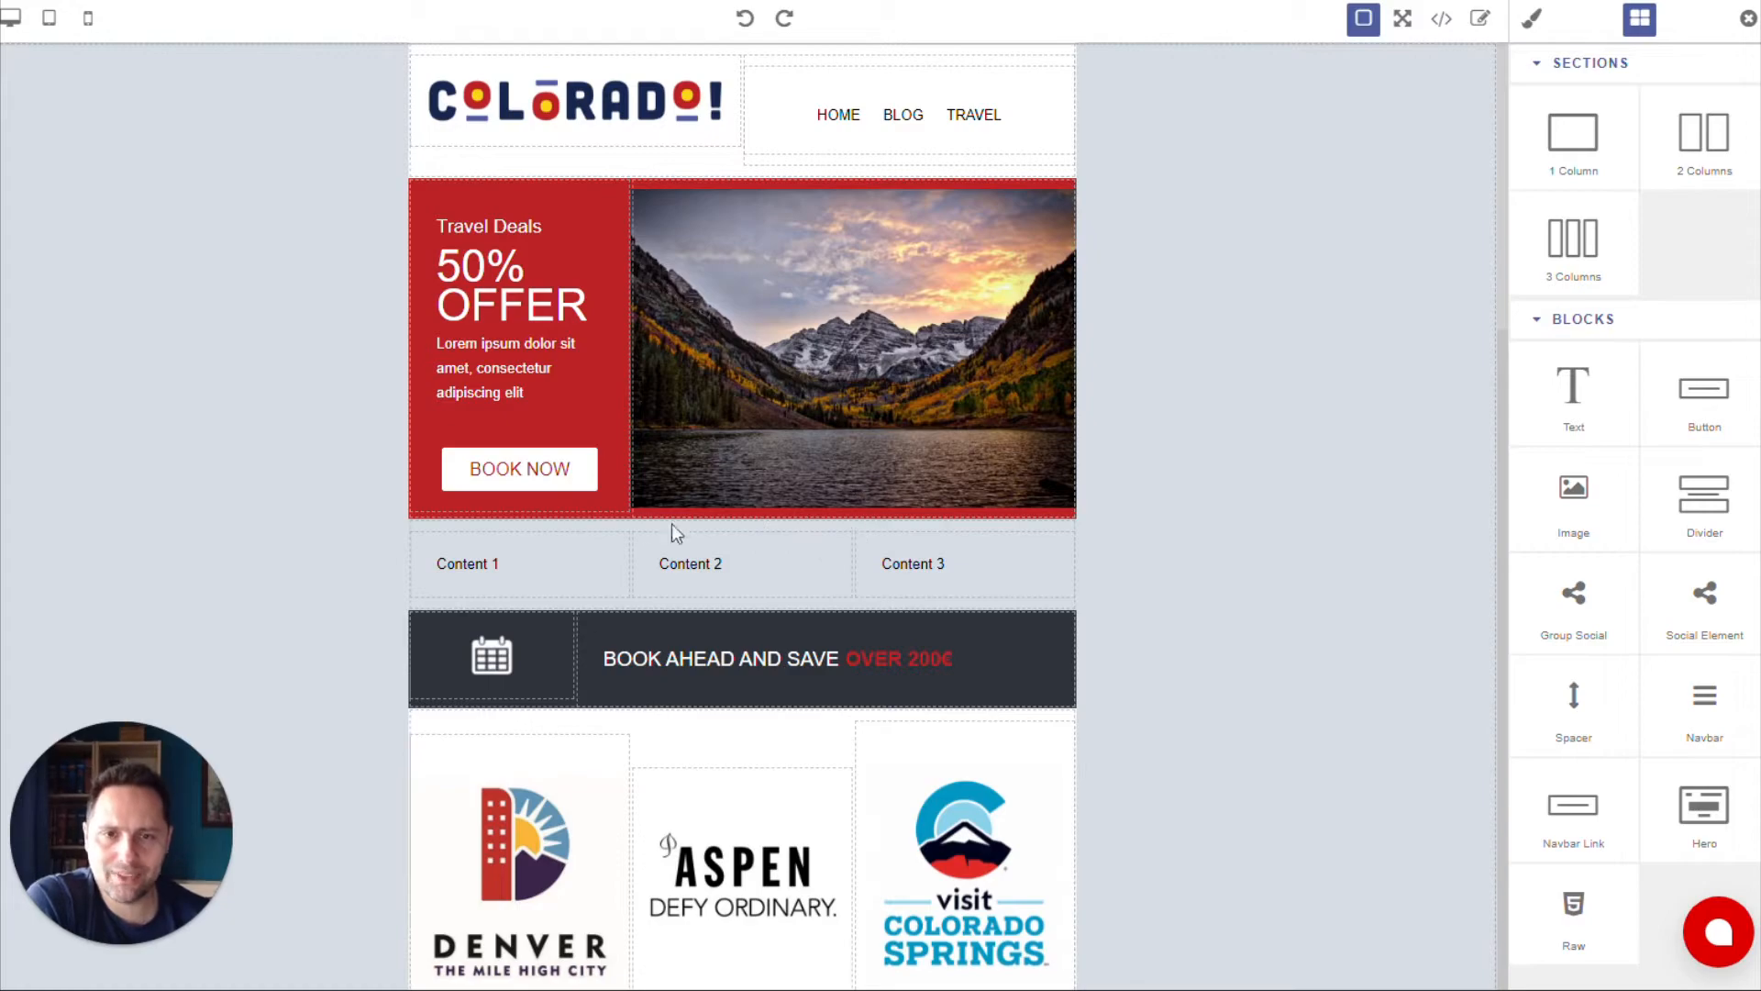
{"action": "scroll", "coordinate": [826, 550], "scroll_direction": "down", "scroll_amount": 15}
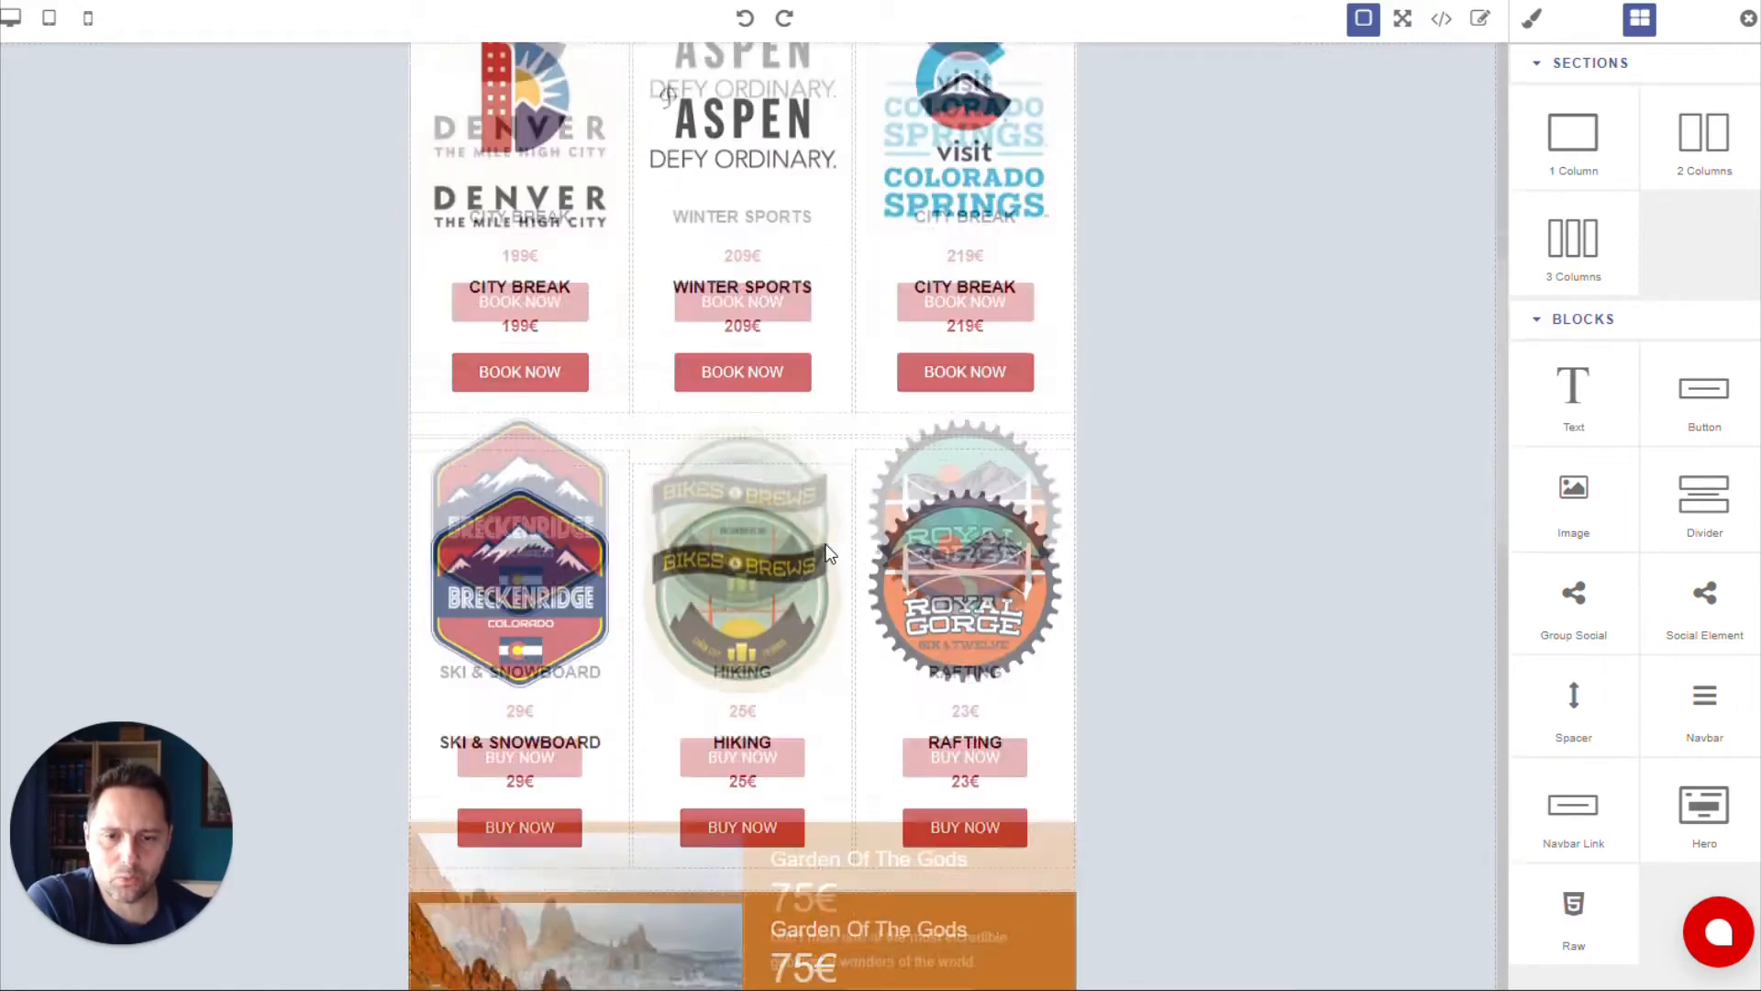
{"action": "scroll", "coordinate": [825, 550], "scroll_direction": "down", "scroll_amount": 5}
{"action": "scroll", "coordinate": [826, 550], "scroll_direction": "up", "scroll_amount": 20}
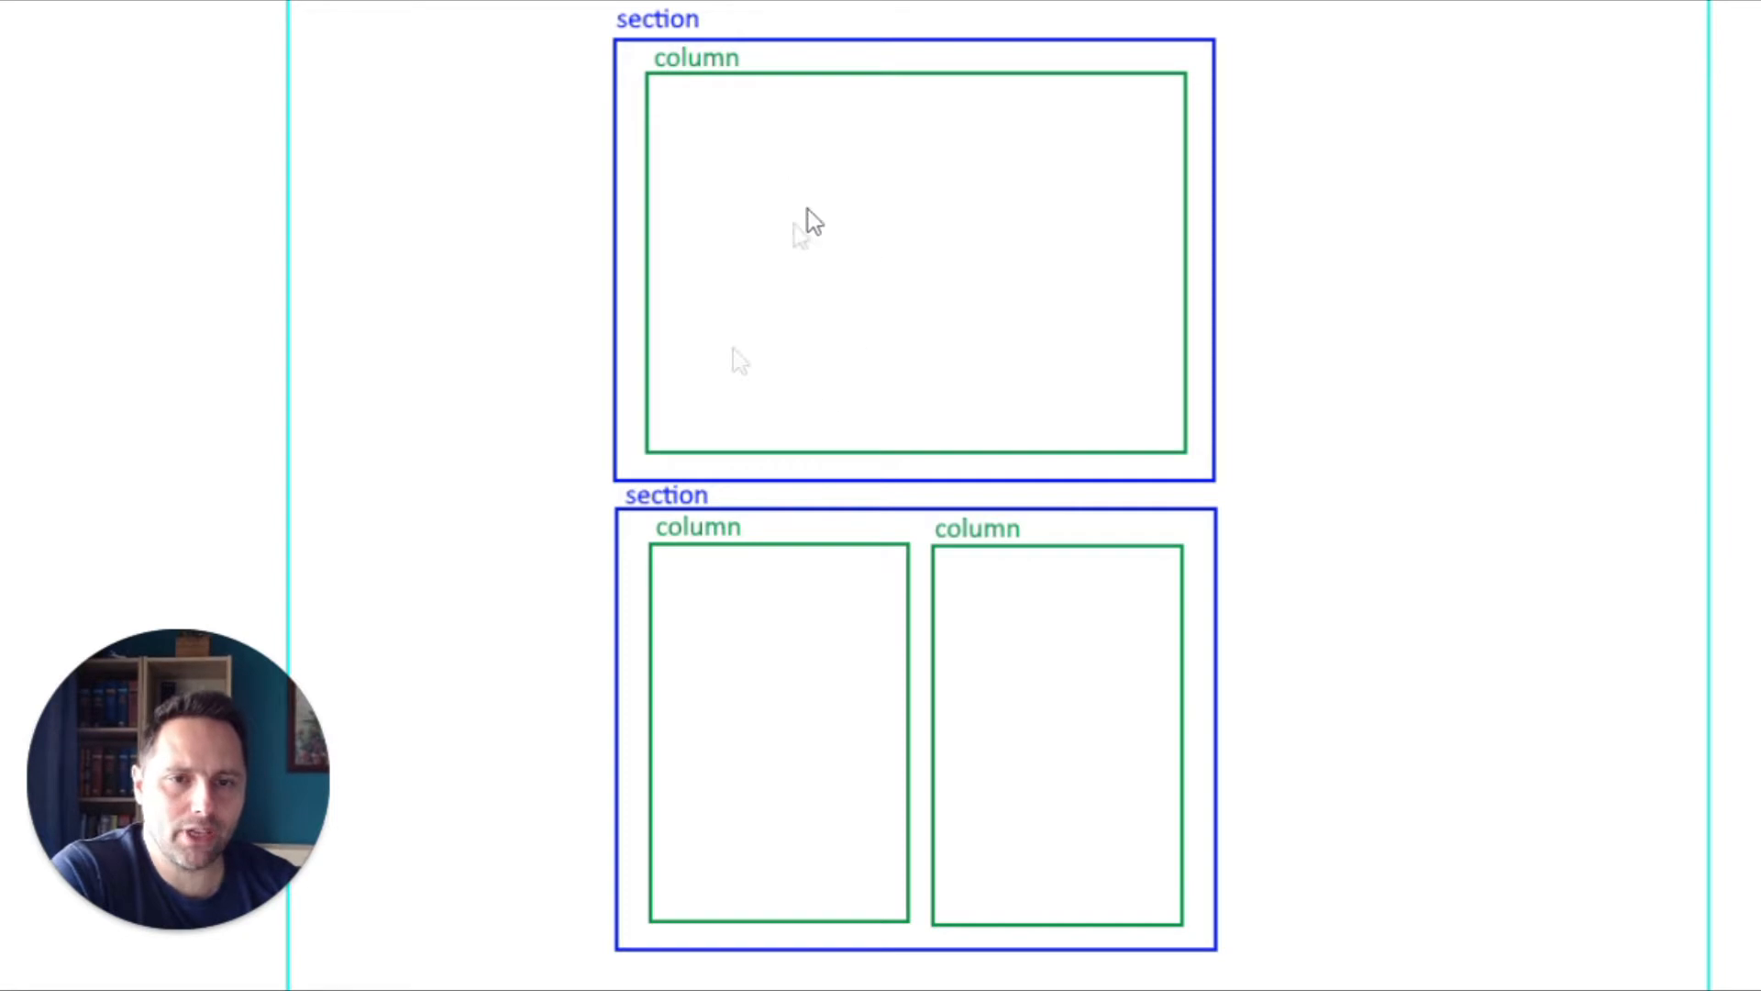
{"action": "key", "text": "Right"}
{"action": "key", "text": "Right"}
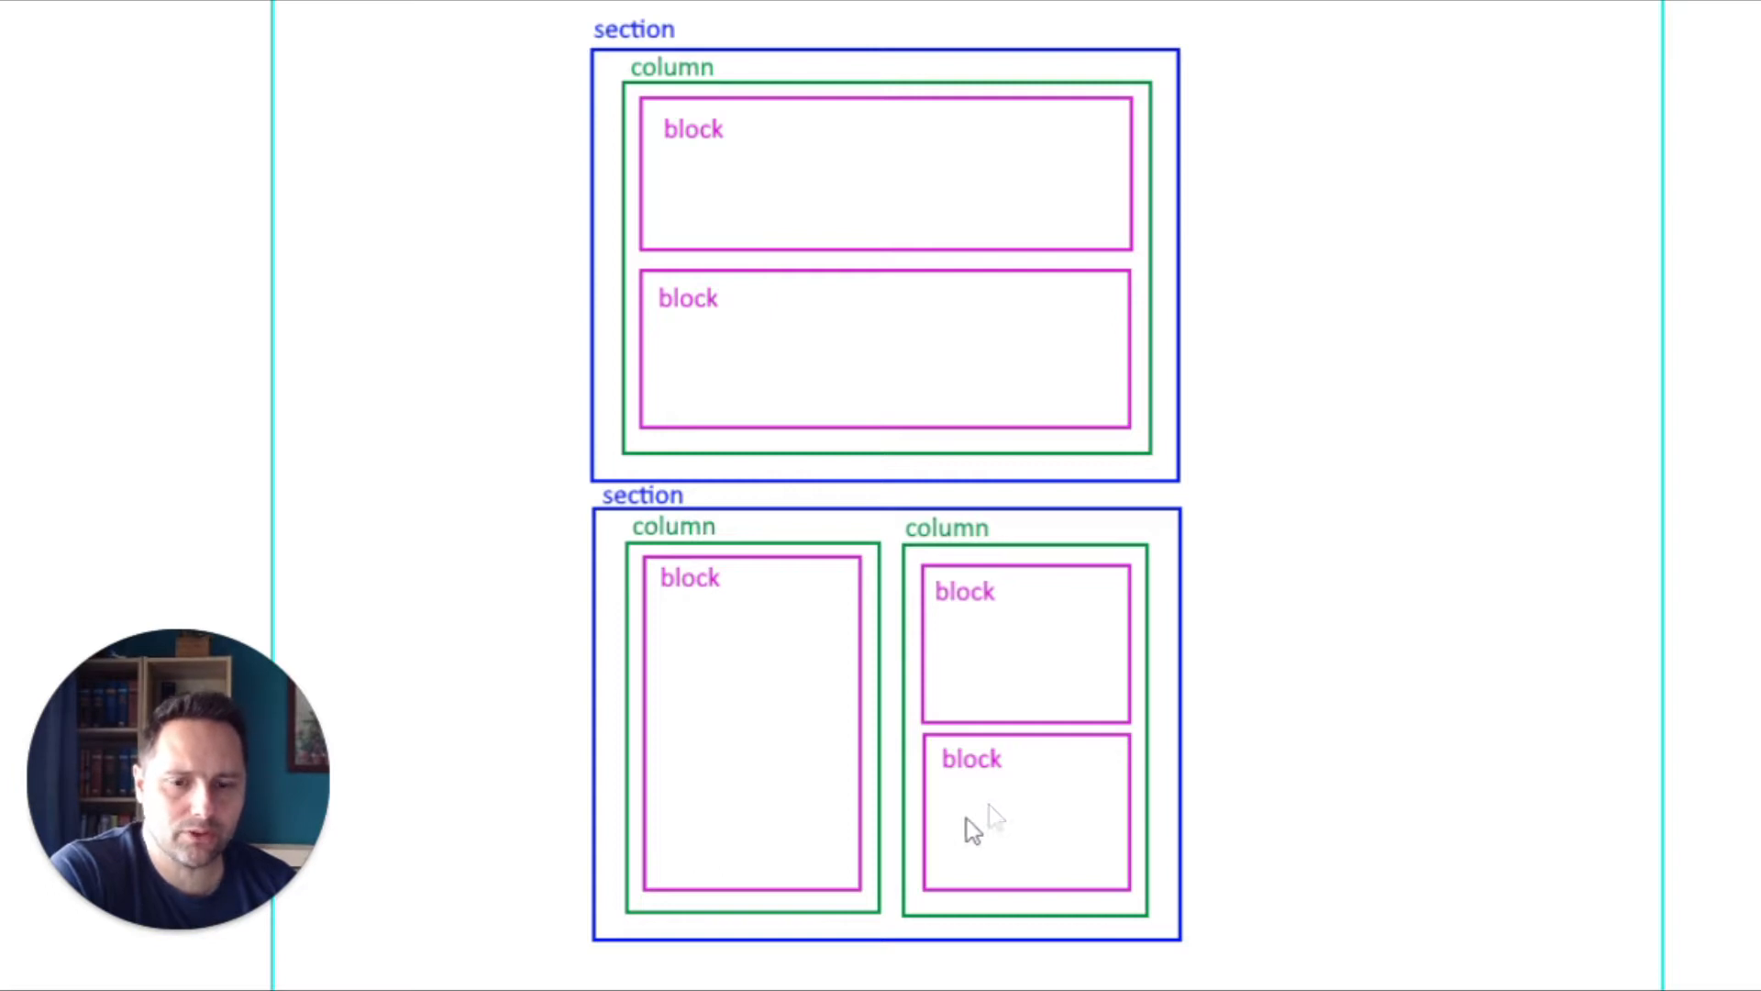
{"action": "key", "text": "Right"}
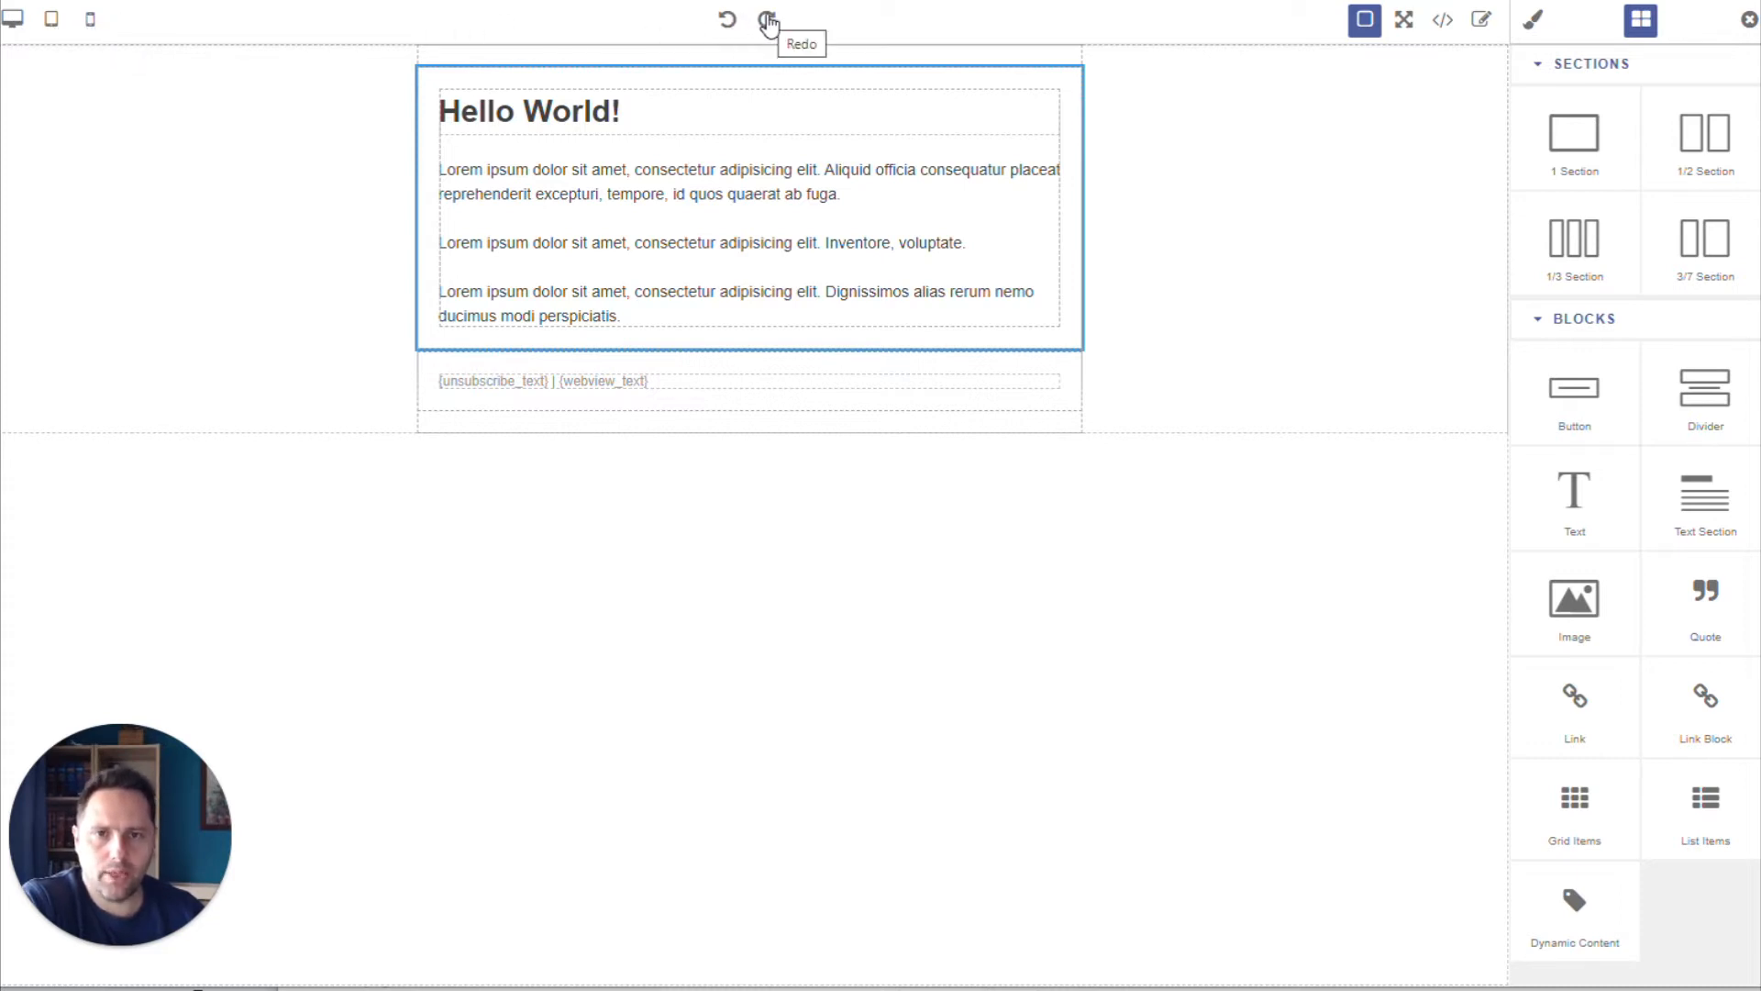
Switch the component outlines of the Blank email off and on again to compare both views.
{"action": "left_click", "coordinate": [1365, 19]}
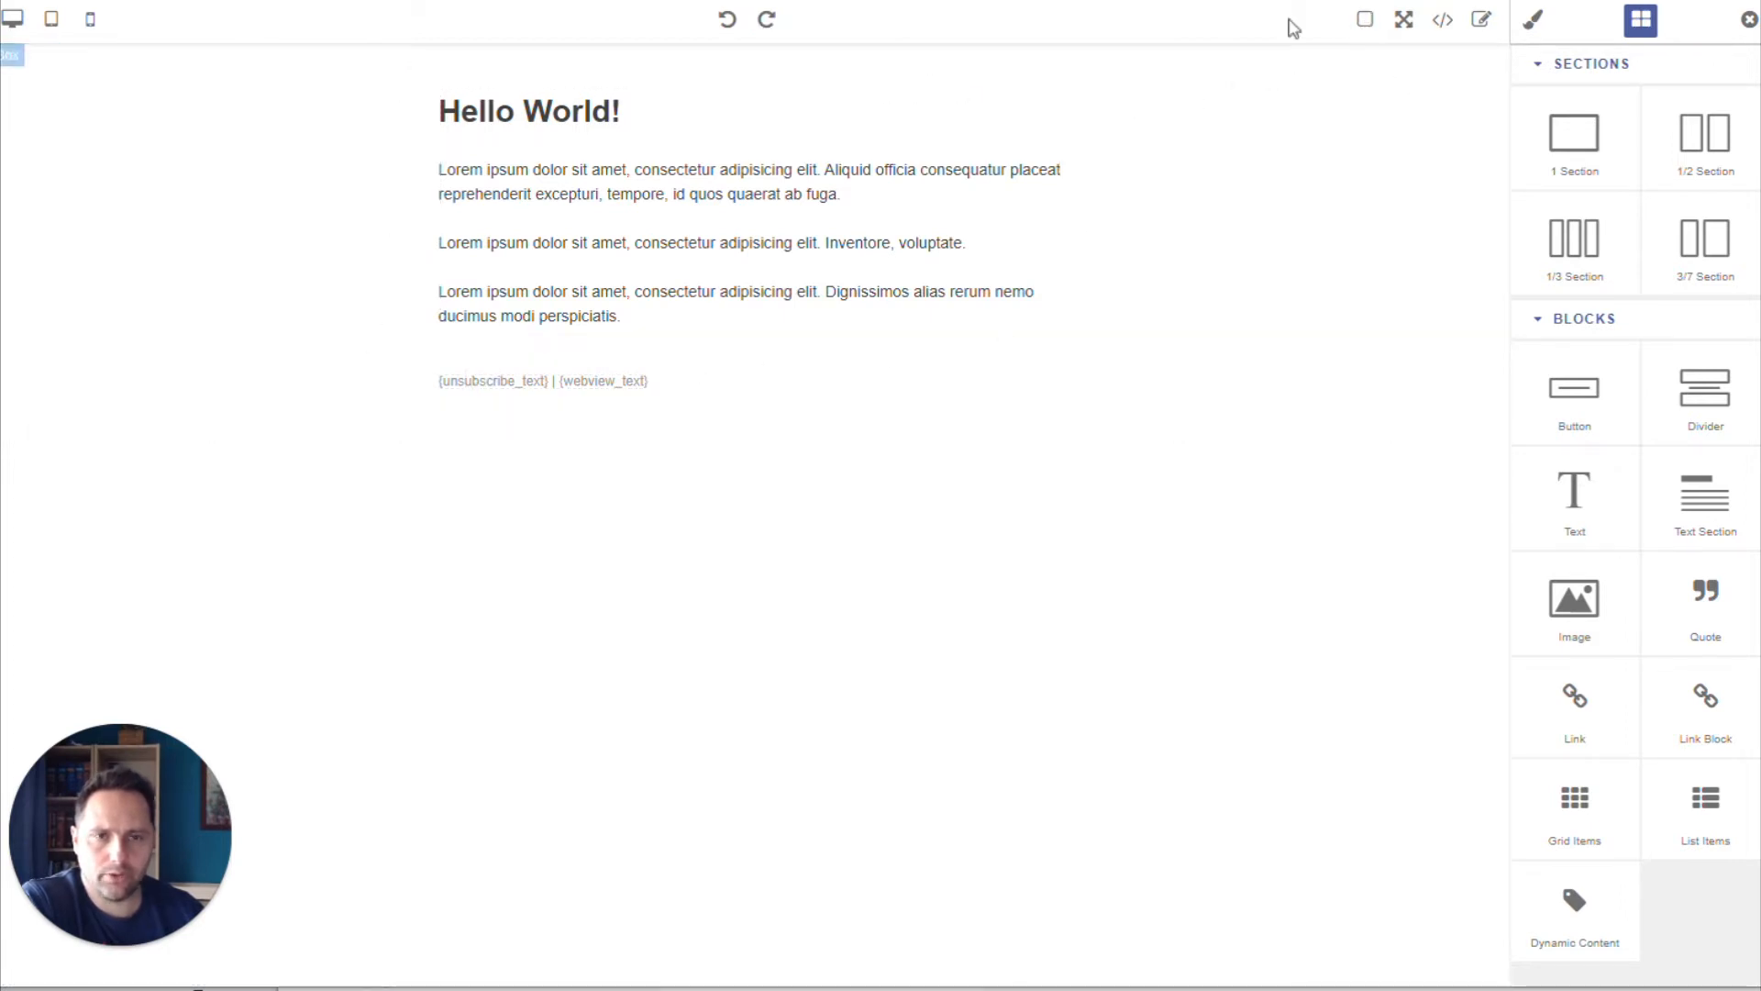
{"action": "left_click", "coordinate": [1365, 19]}
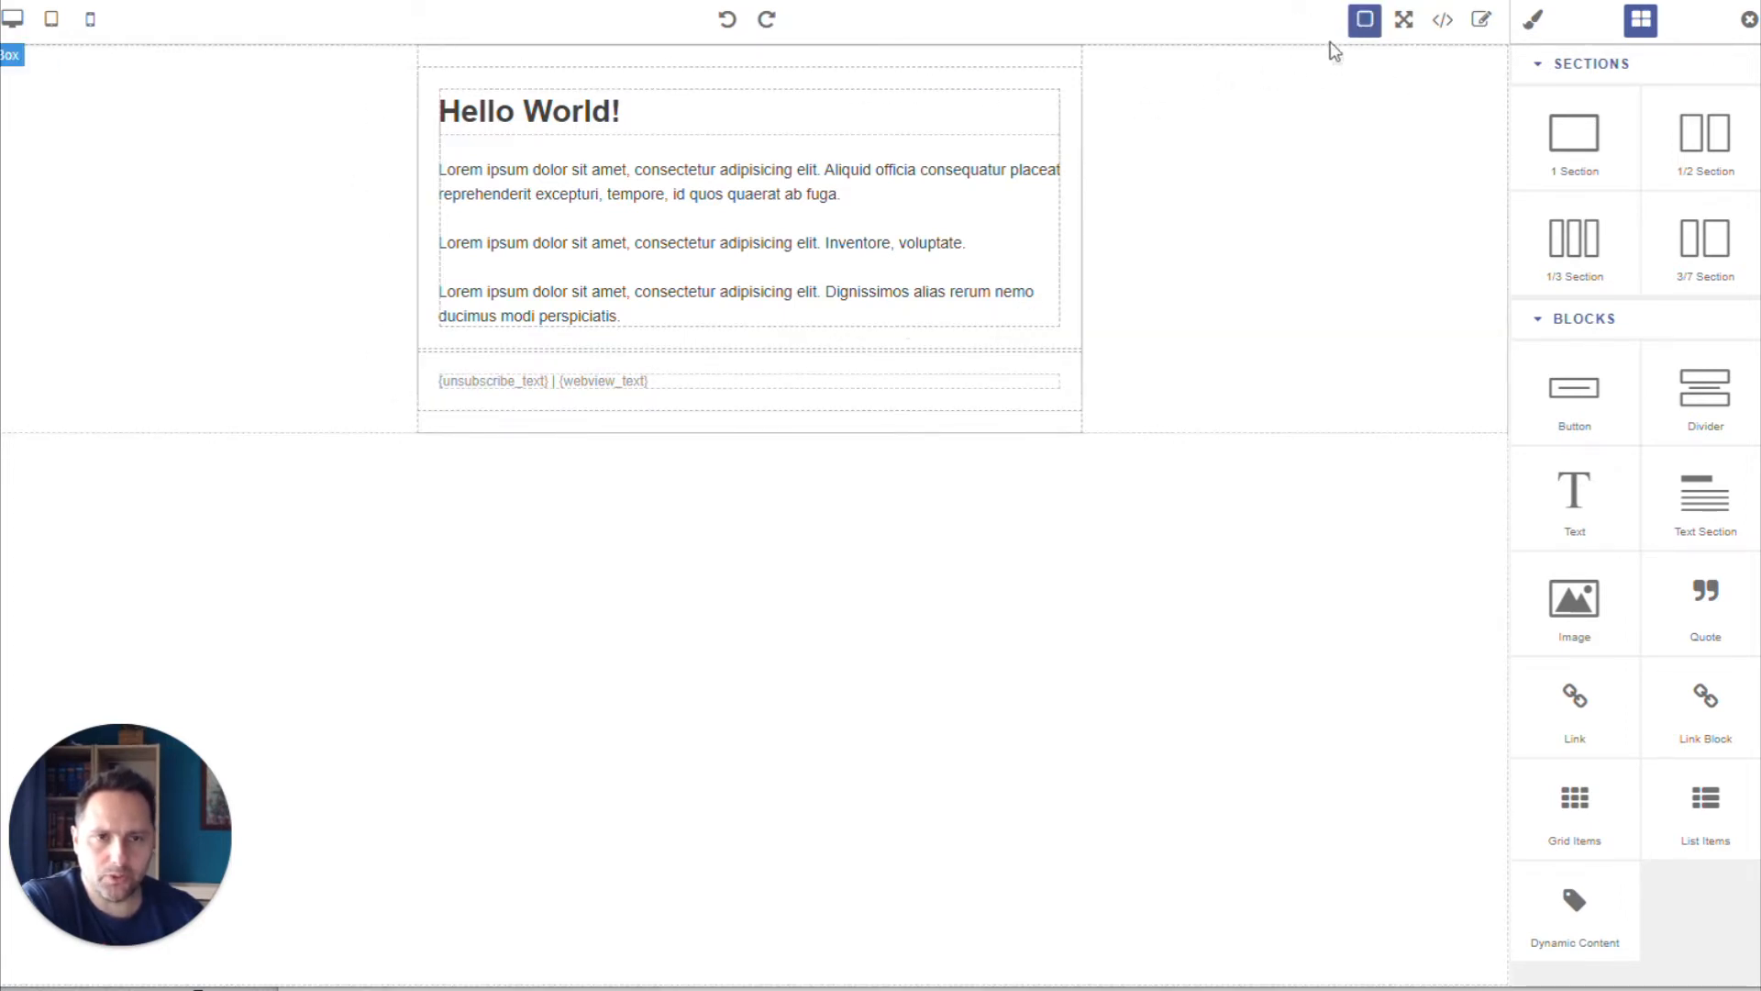
{"action": "left_click", "coordinate": [1363, 26]}
{"action": "left_click", "coordinate": [1363, 27]}
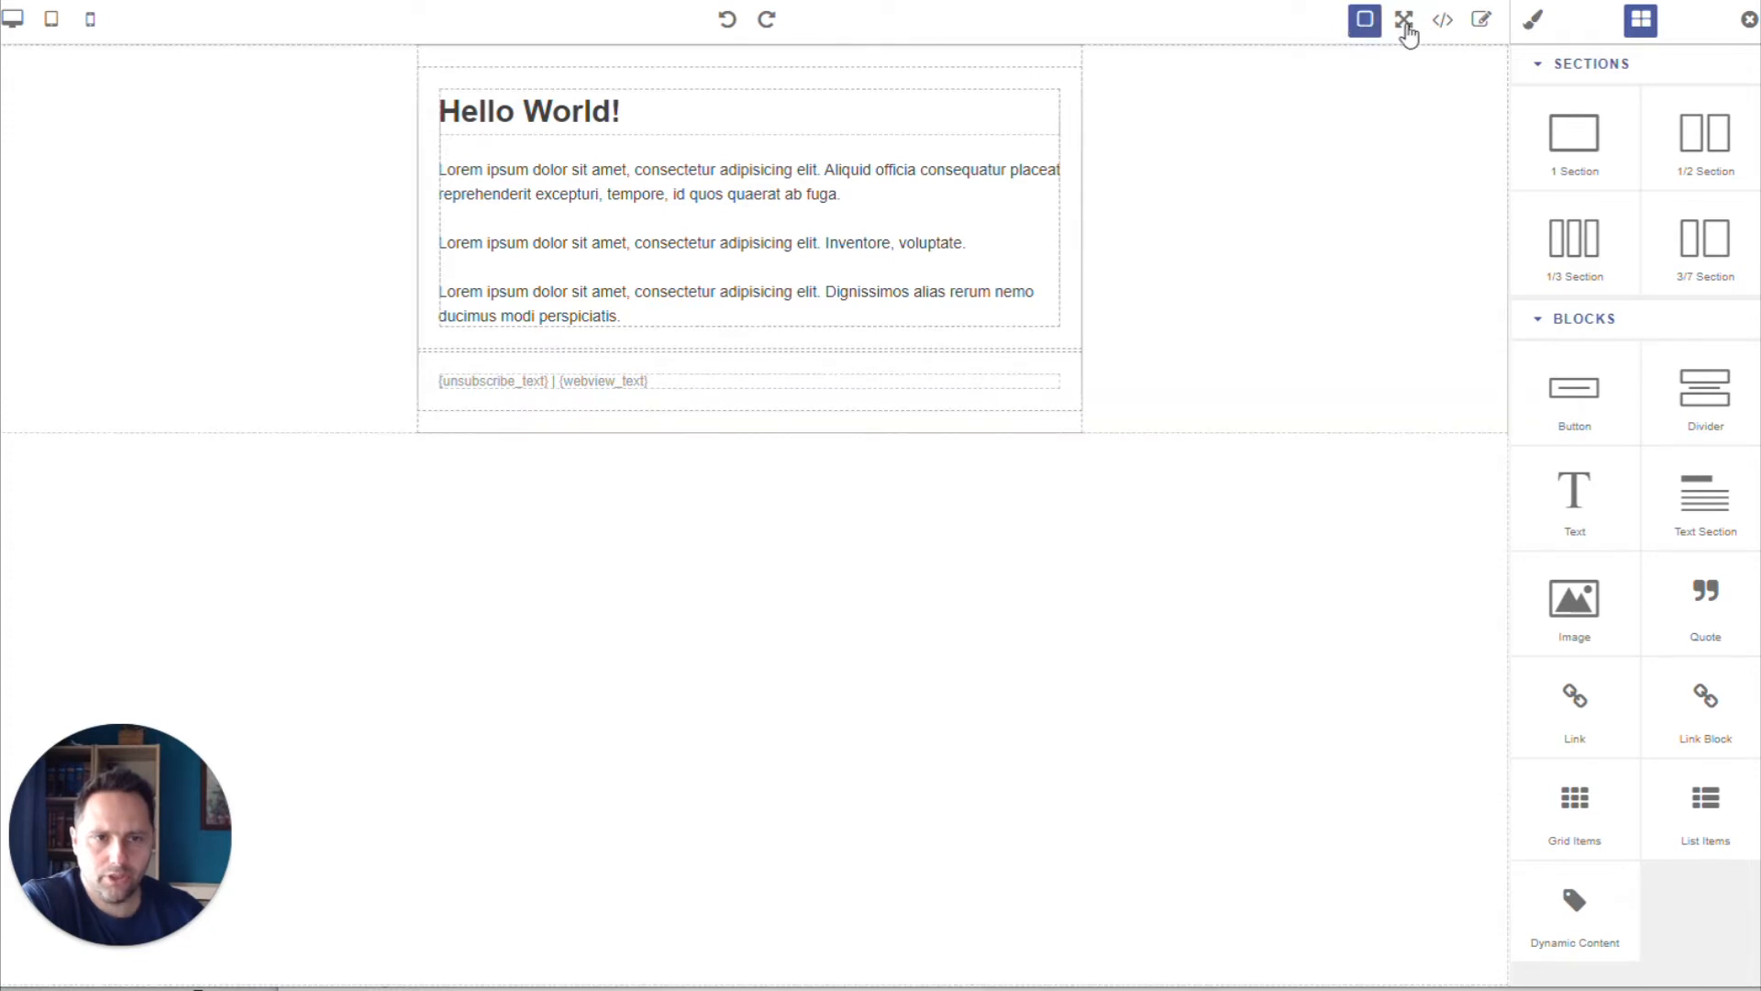
View the exported template code of the Blank email, scroll through it, and close the export.
{"action": "left_click", "coordinate": [1443, 20]}
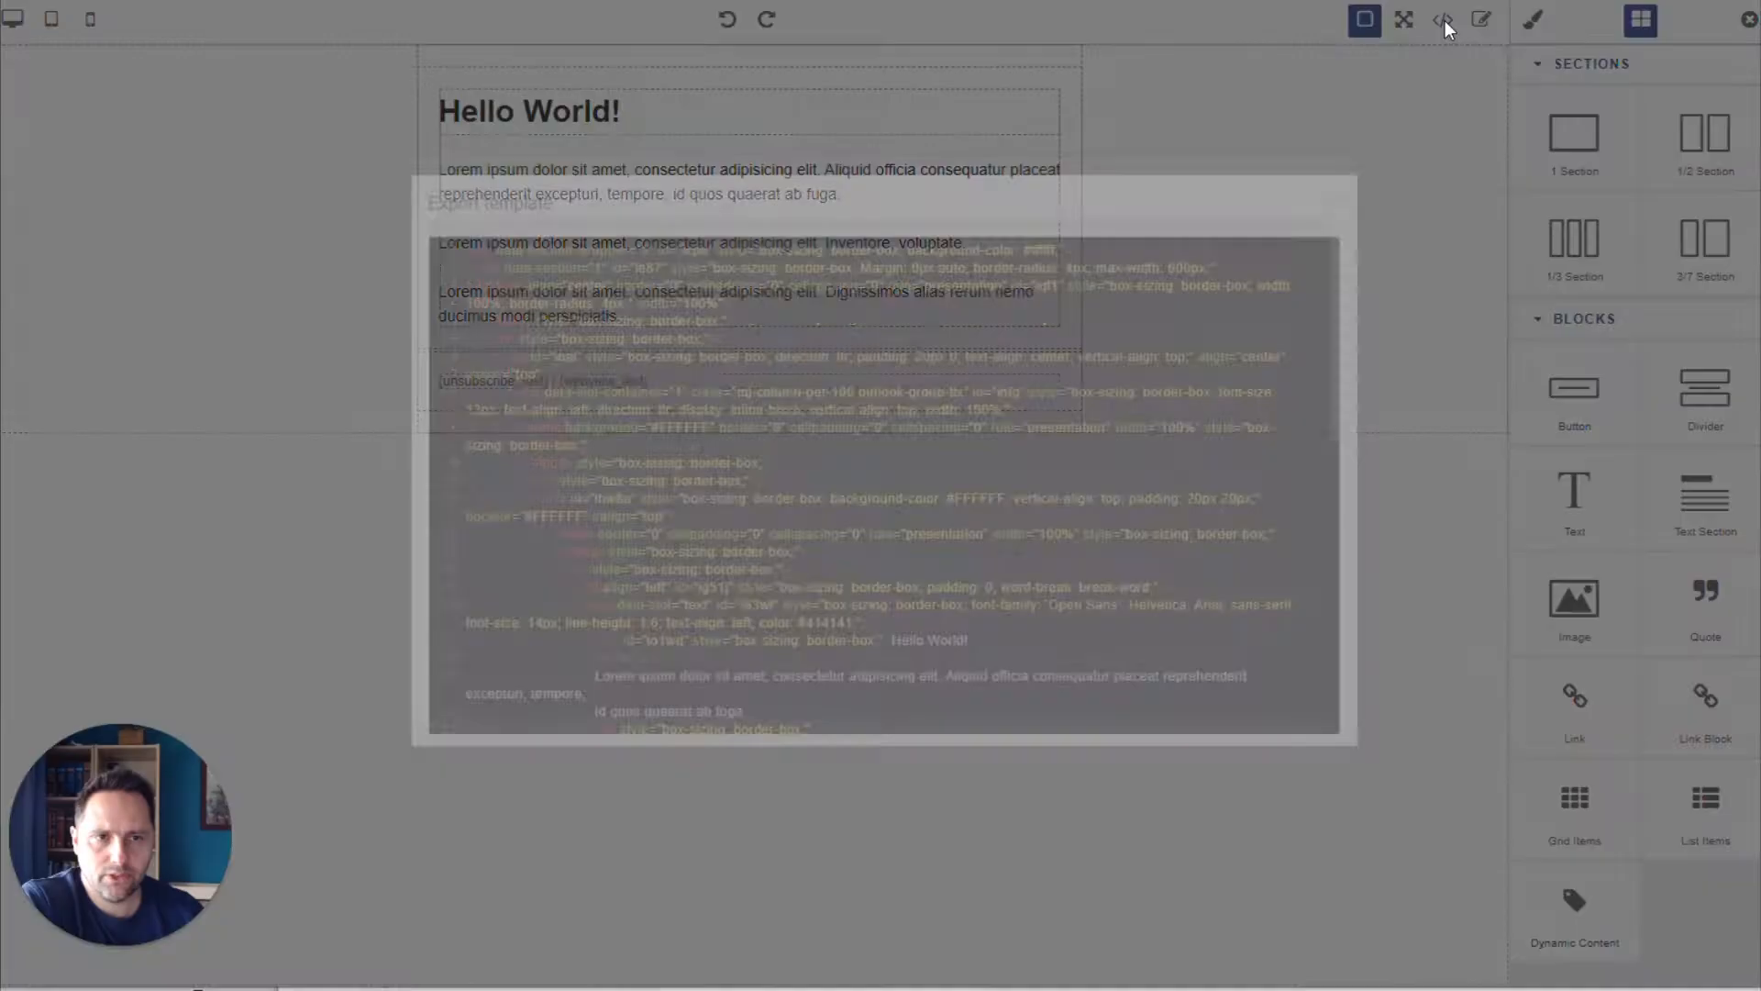
{"action": "scroll", "coordinate": [884, 517], "scroll_direction": "down", "scroll_amount": 7}
{"action": "scroll", "coordinate": [884, 518], "scroll_direction": "up", "scroll_amount": 7}
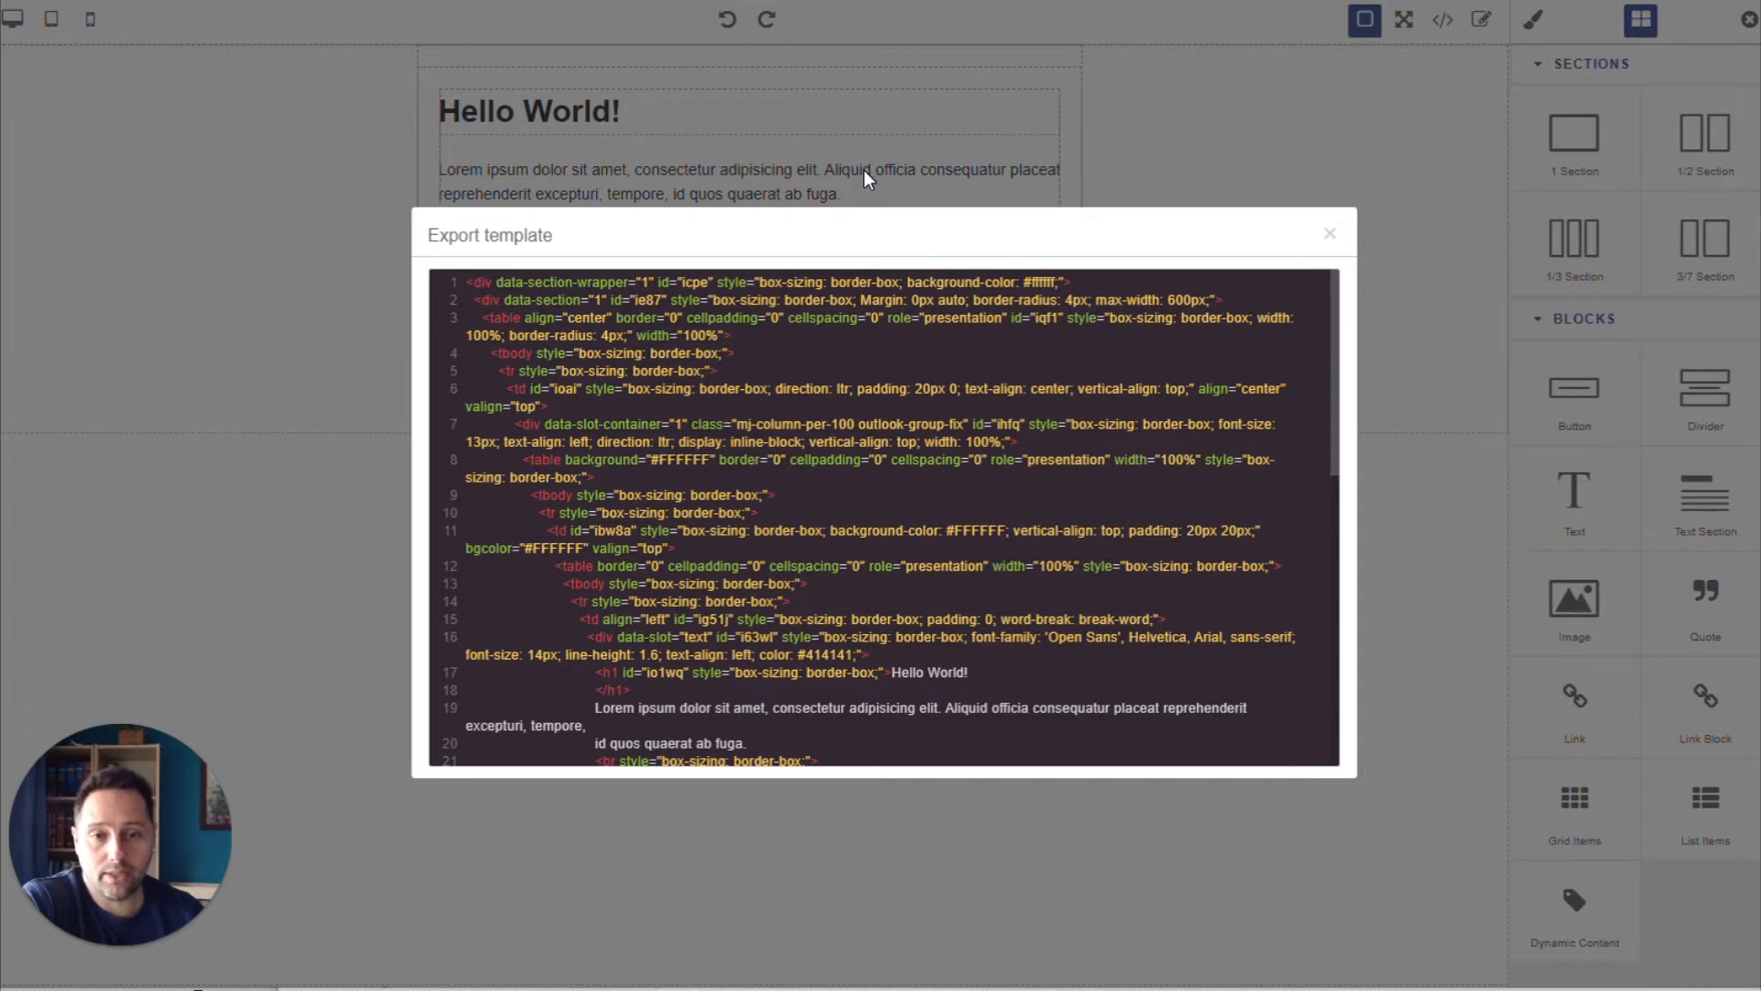
{"action": "left_click", "coordinate": [1328, 237]}
Open the email's editable code, look through its CSS rules, and close it without making changes.
{"action": "left_click", "coordinate": [1484, 22]}
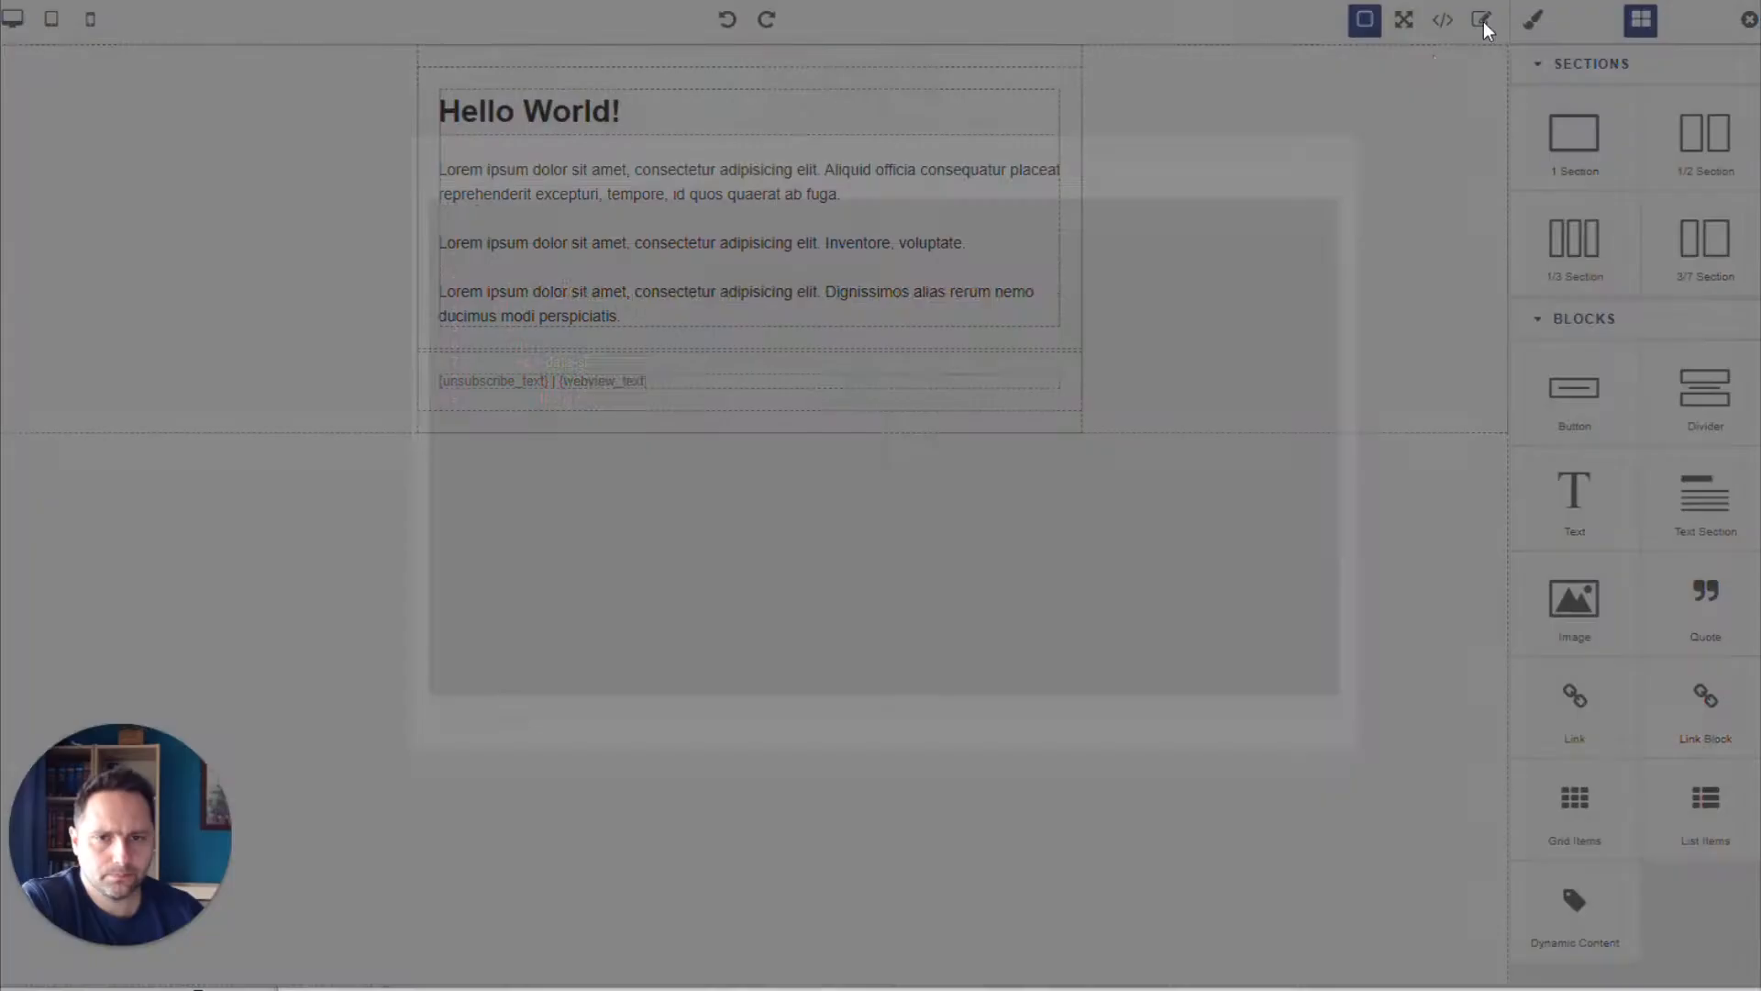
{"action": "scroll", "coordinate": [883, 496], "scroll_direction": "down", "scroll_amount": 15}
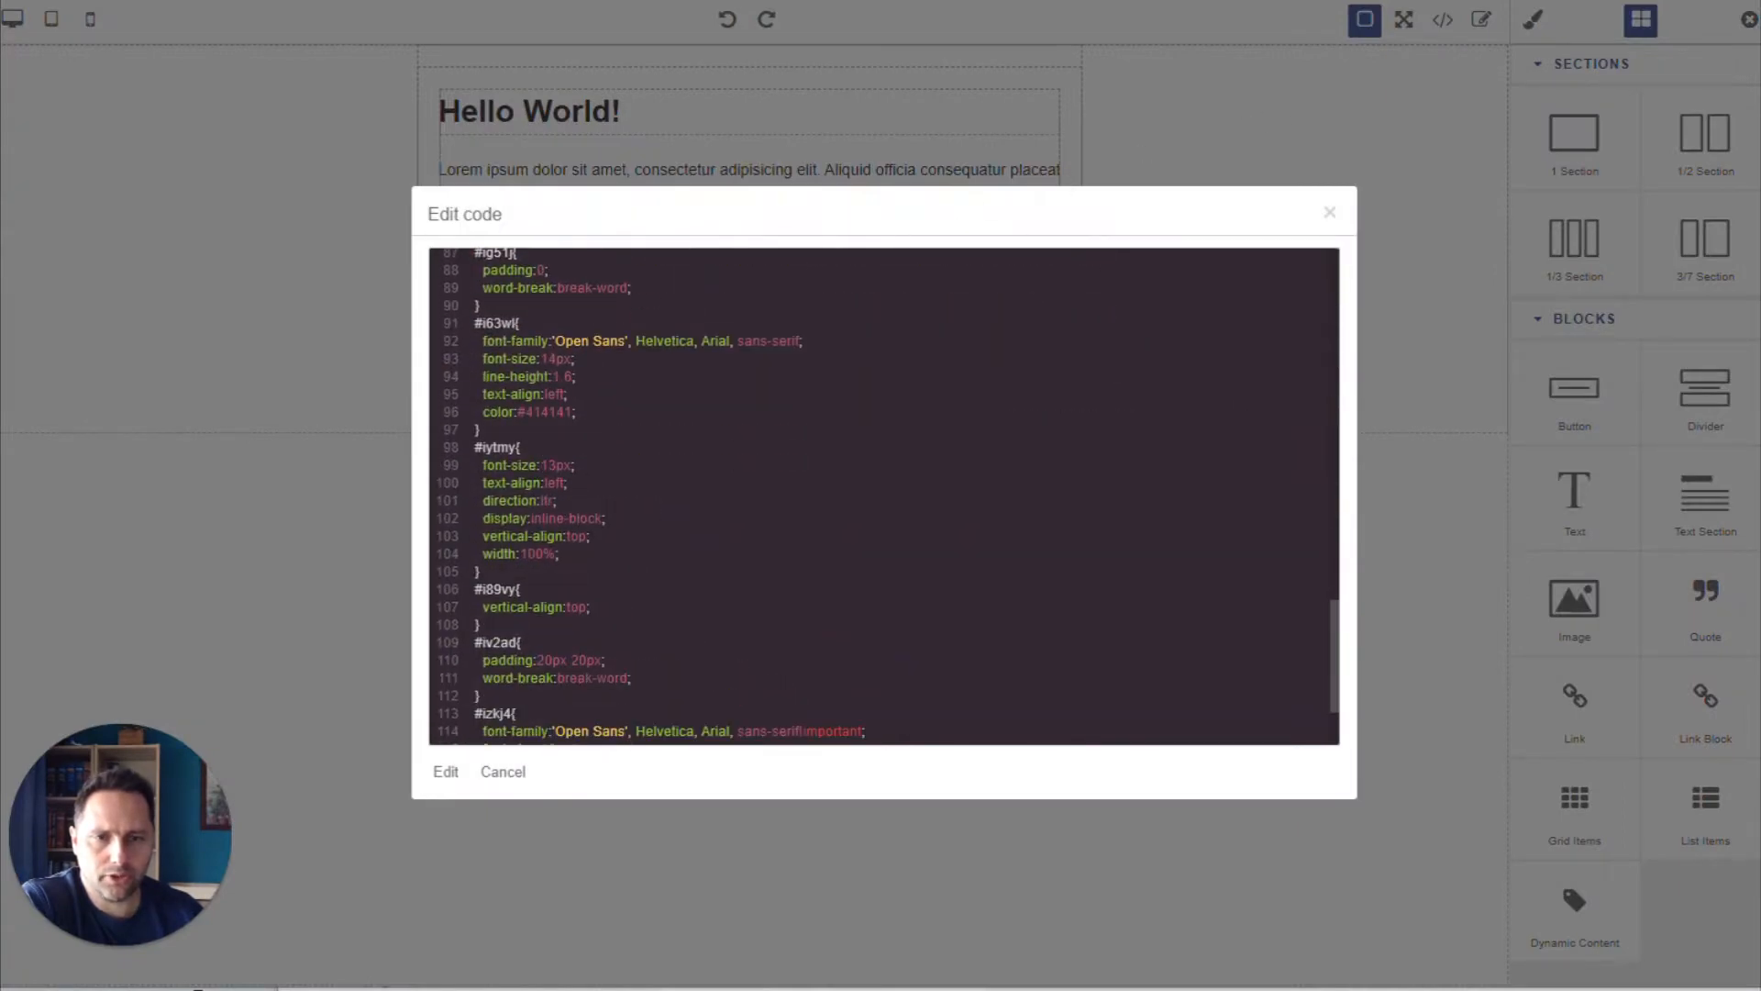
{"action": "left_click", "coordinate": [1330, 218]}
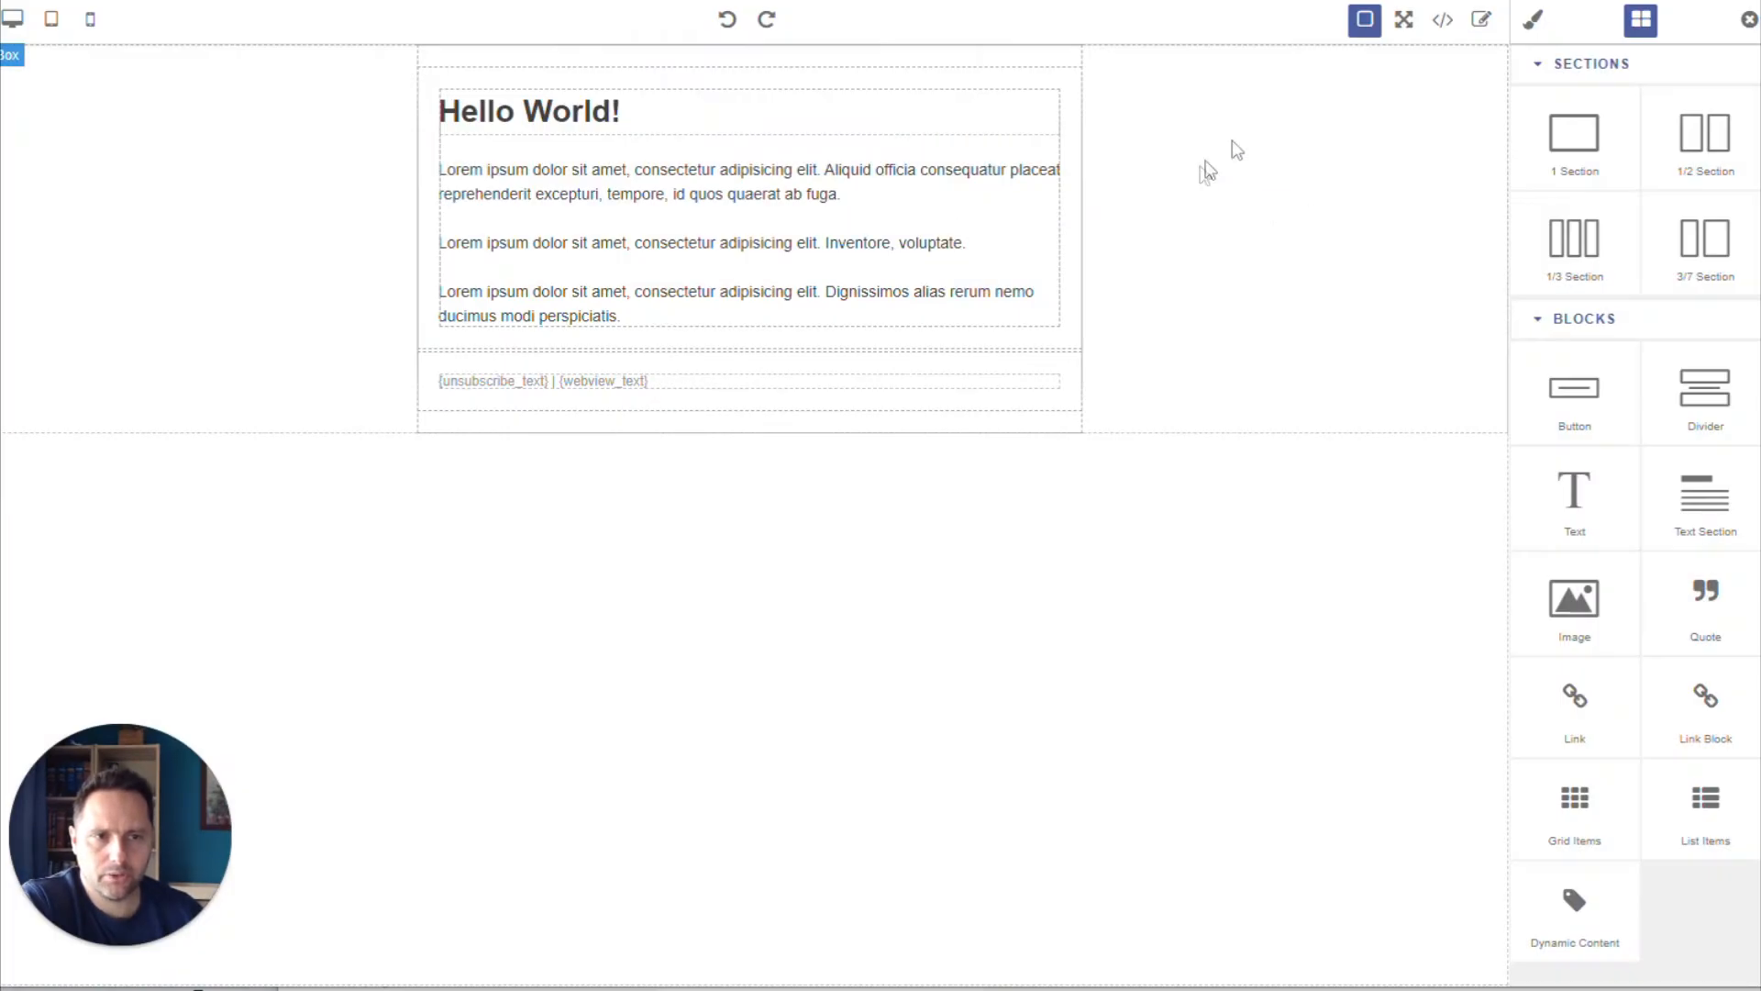
Examine the style settings of the "Hello World!" text block and return to the available sections and blocks.
{"action": "left_click", "coordinate": [1533, 24]}
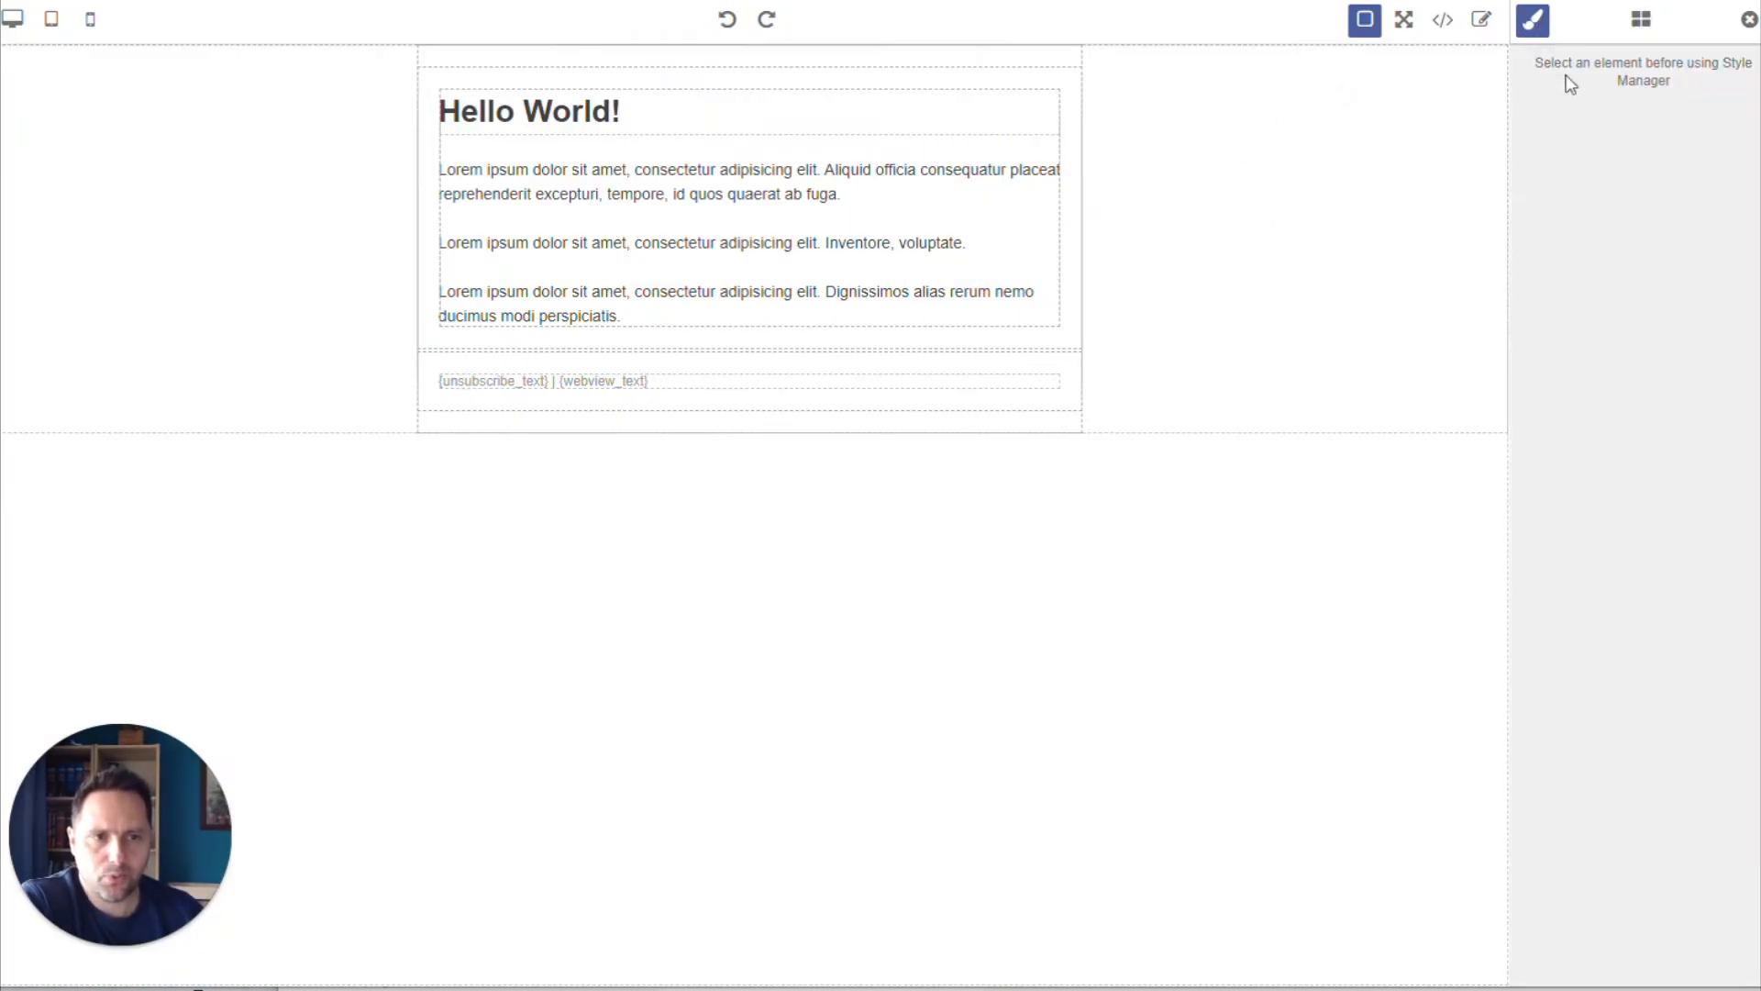
{"action": "left_click", "coordinate": [754, 156]}
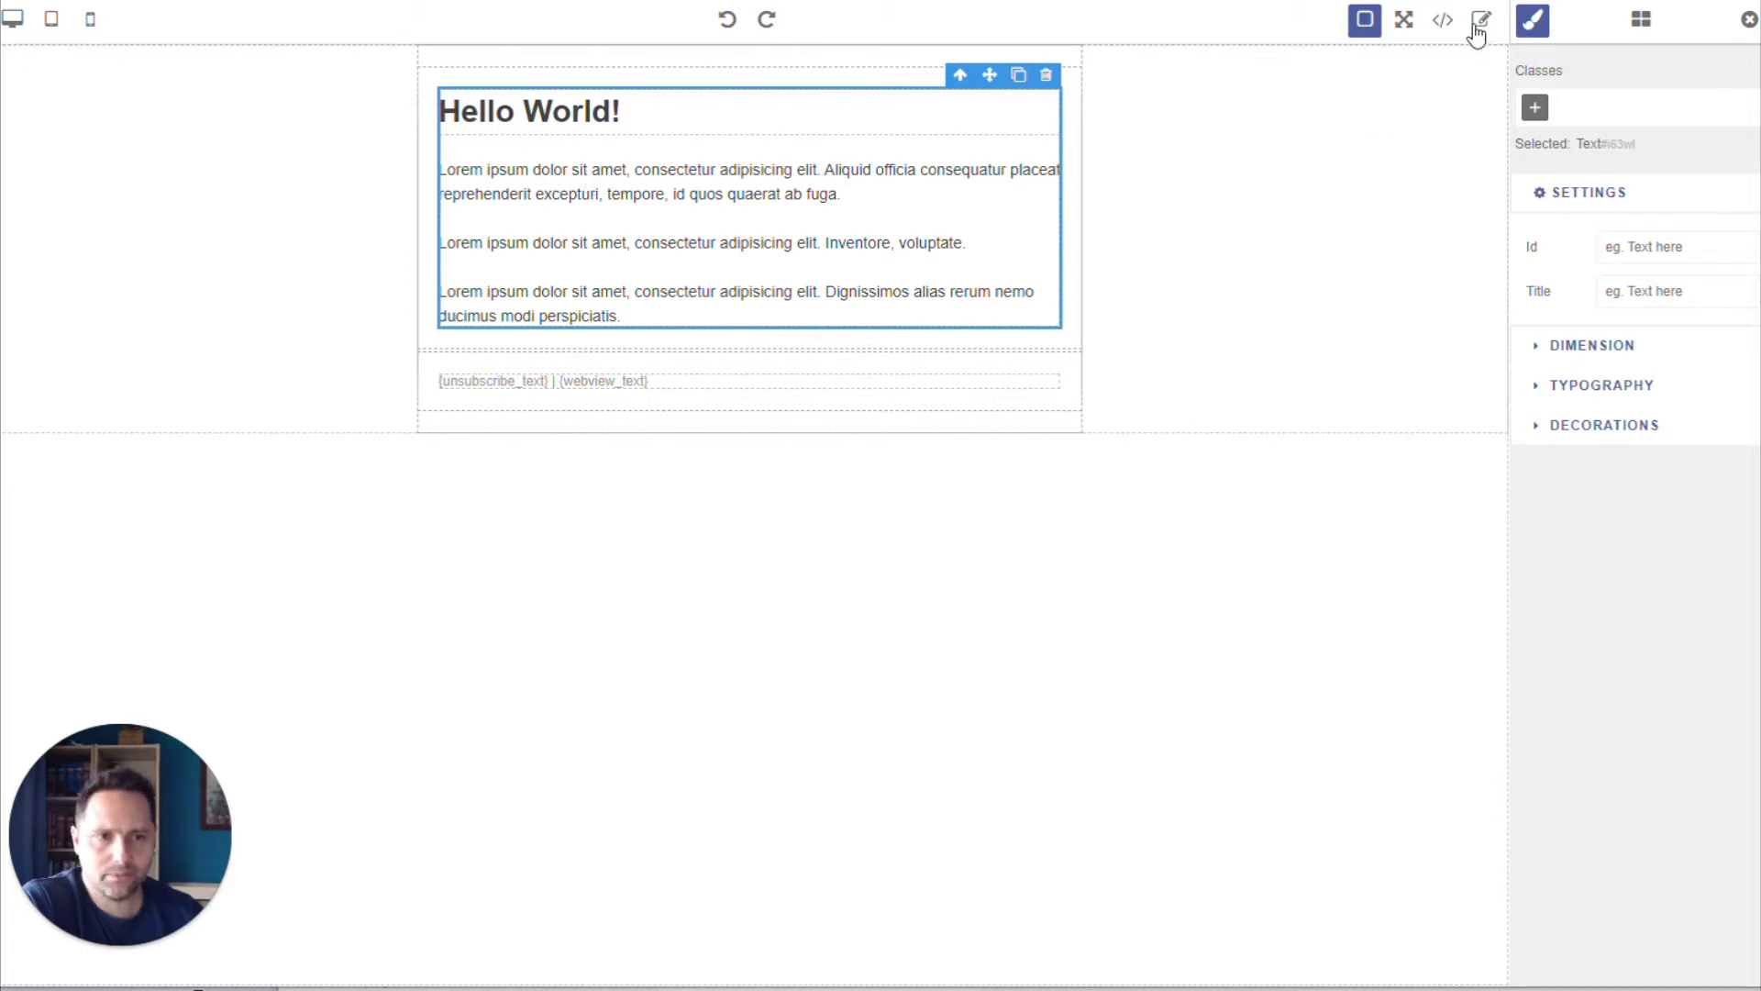
{"action": "left_click", "coordinate": [1642, 20]}
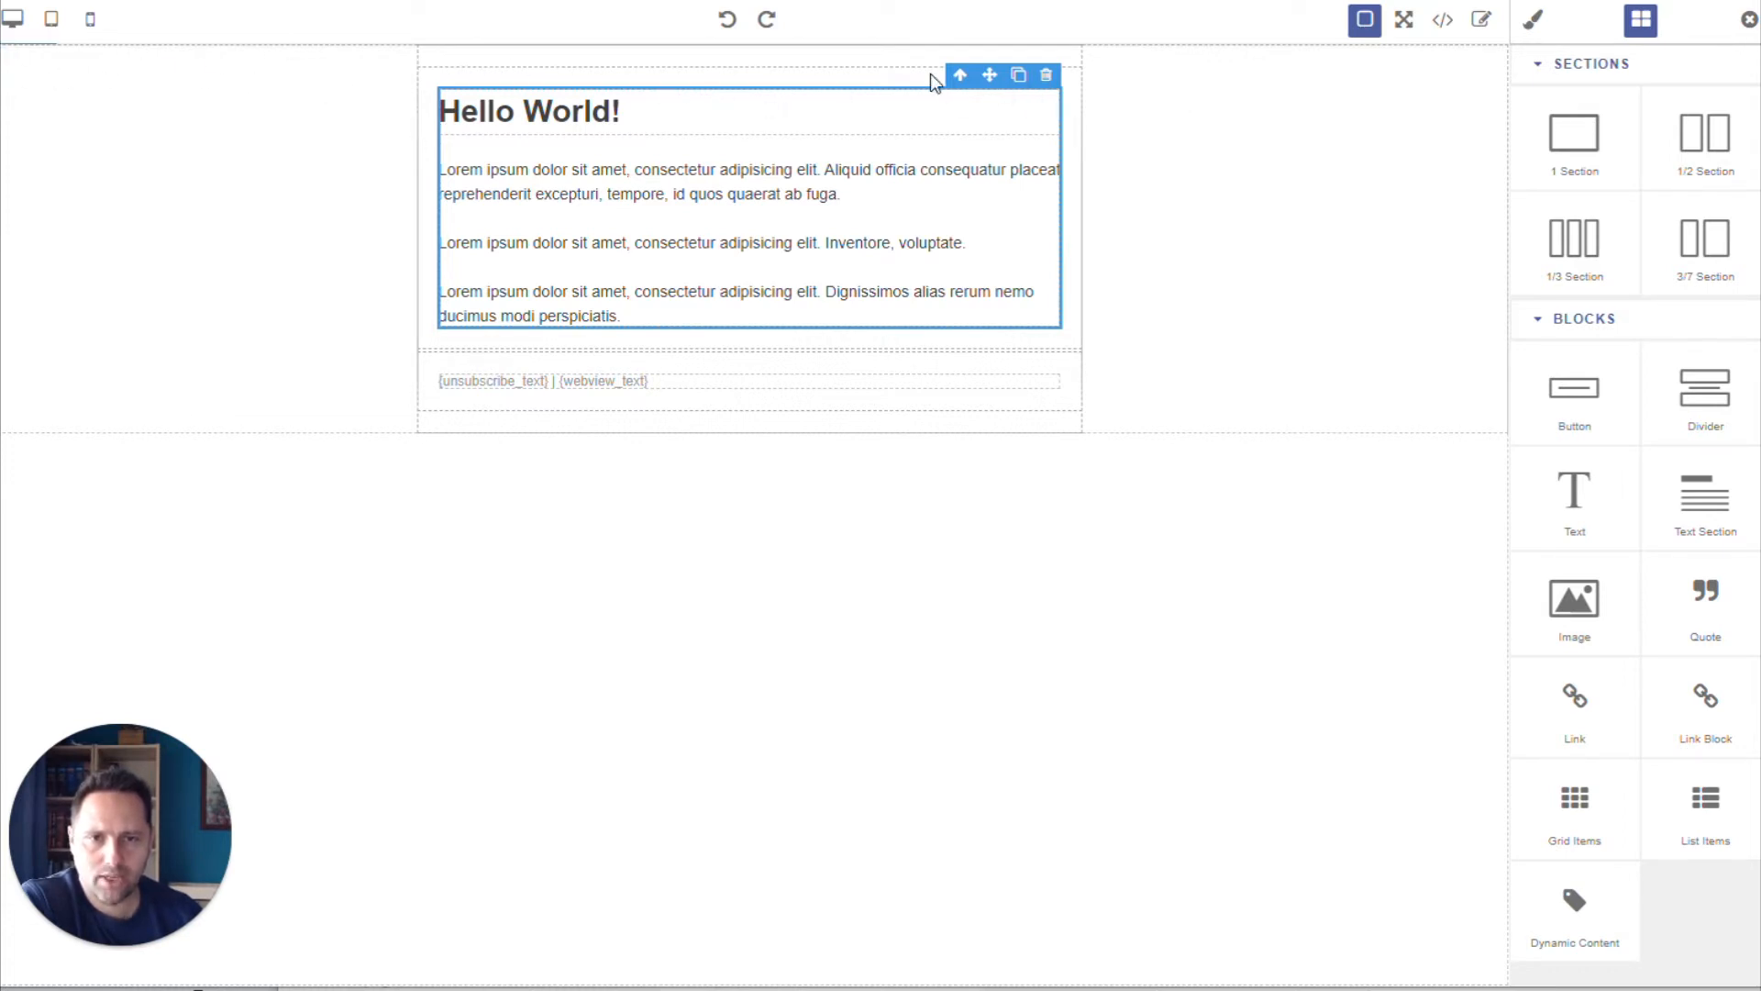
Select the footer text block with {unsubscribe_text} | {webview_text} and its parent cell in turn, both directly and through parent selection.
{"action": "left_click", "coordinate": [640, 387]}
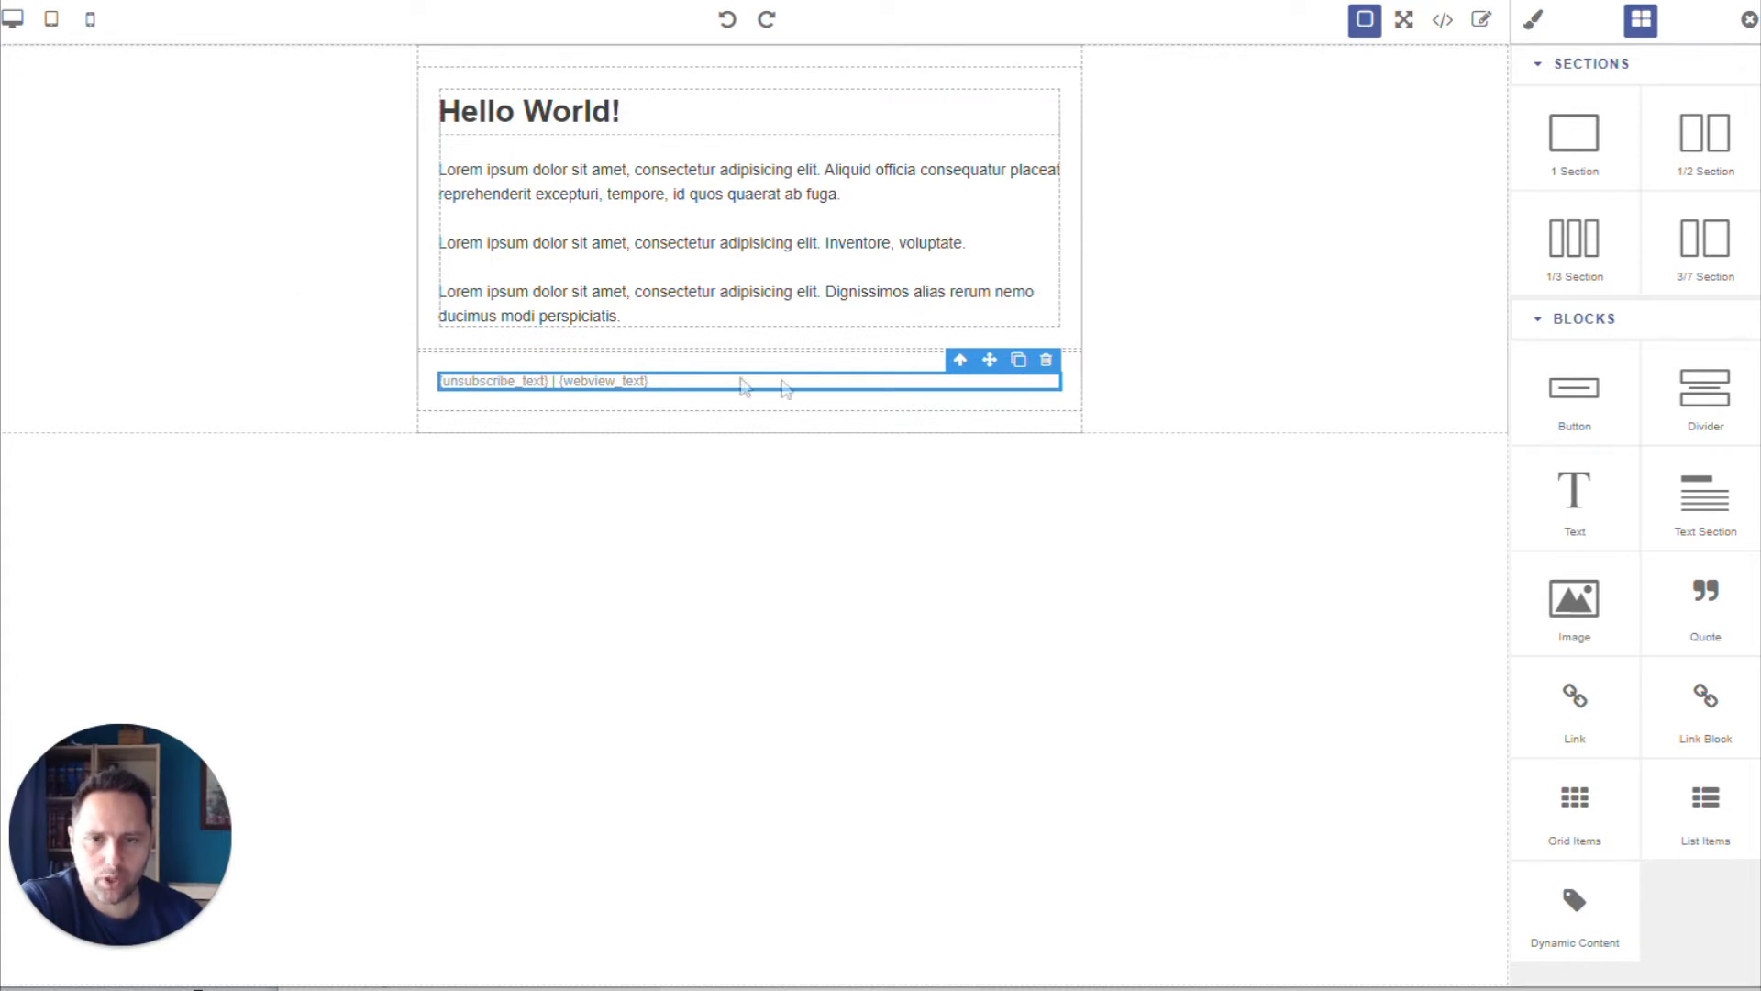
{"action": "left_click", "coordinate": [960, 361]}
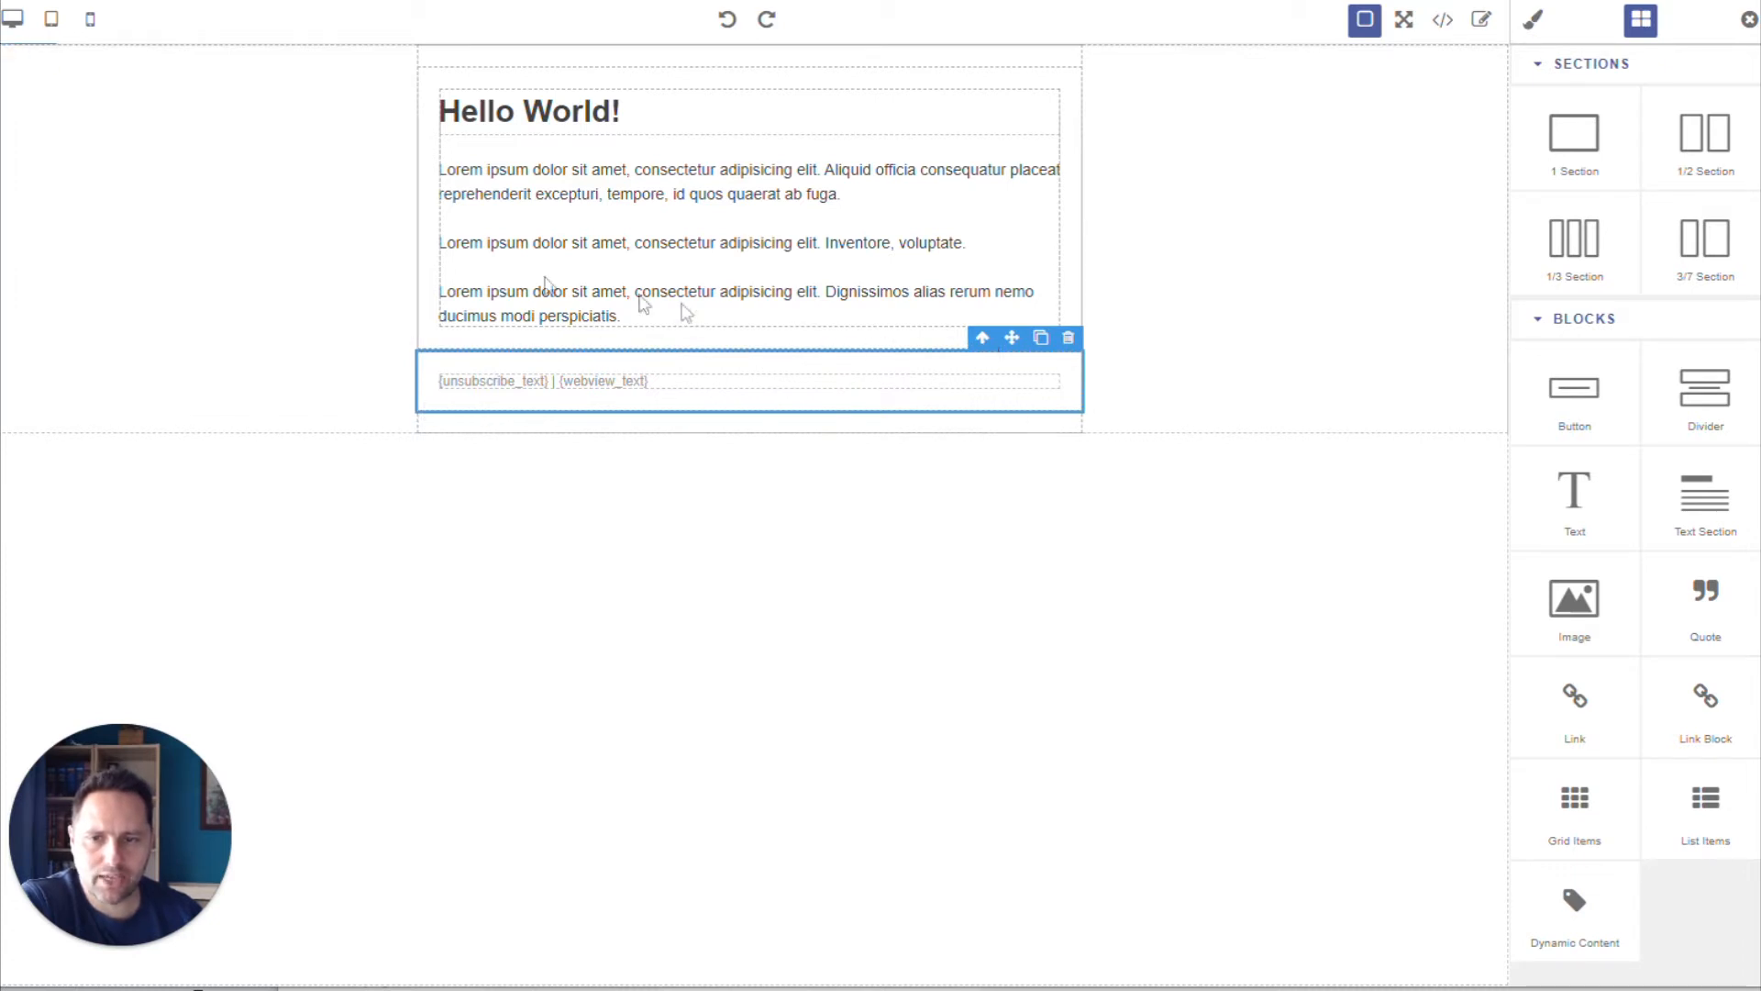
{"action": "left_click", "coordinate": [911, 383]}
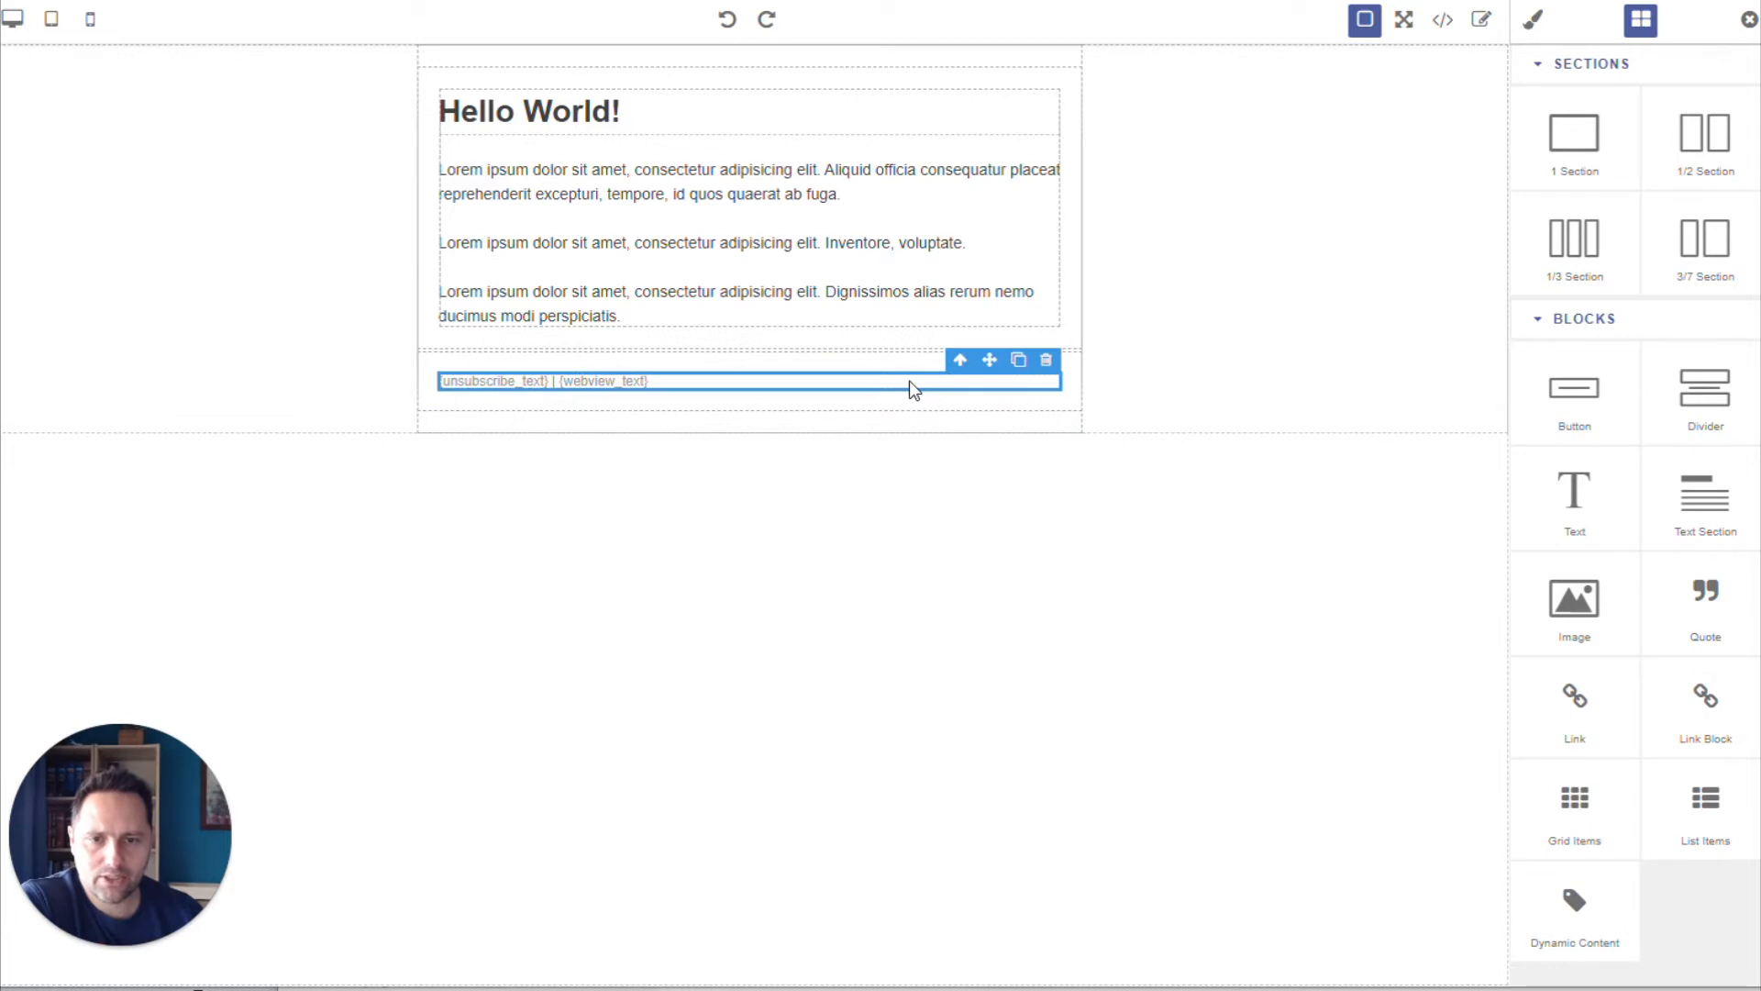
{"action": "left_click", "coordinate": [580, 355]}
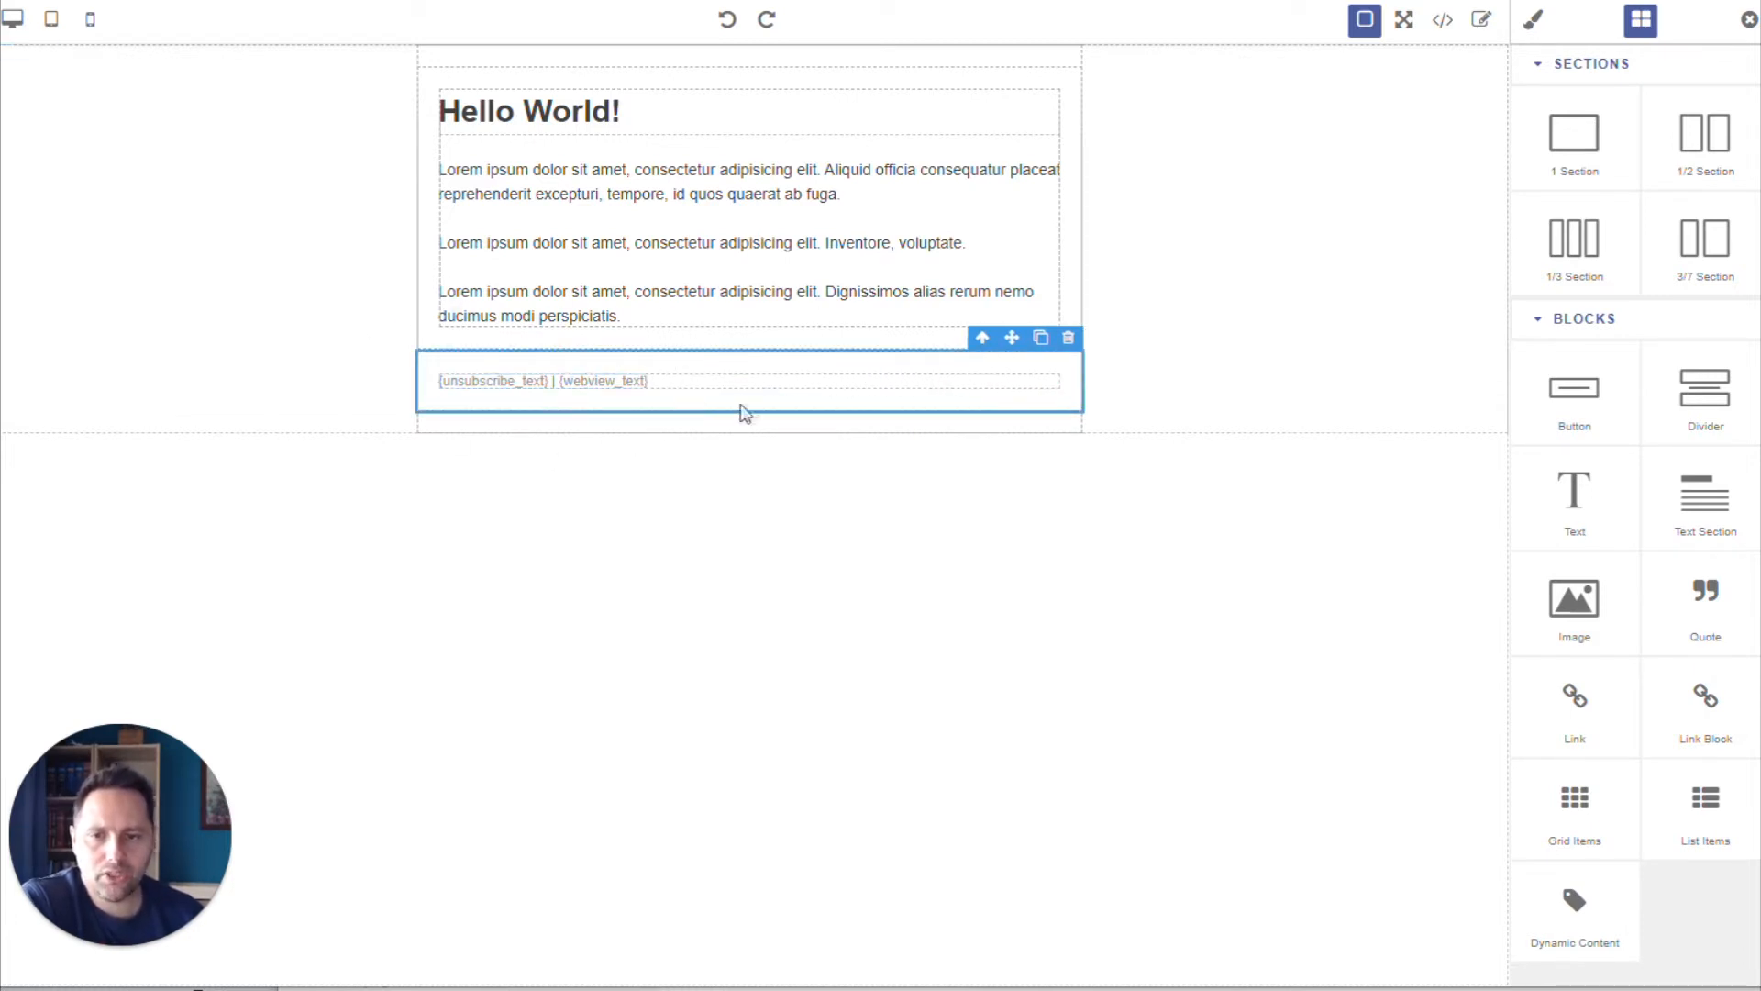
{"action": "left_click", "coordinate": [760, 382]}
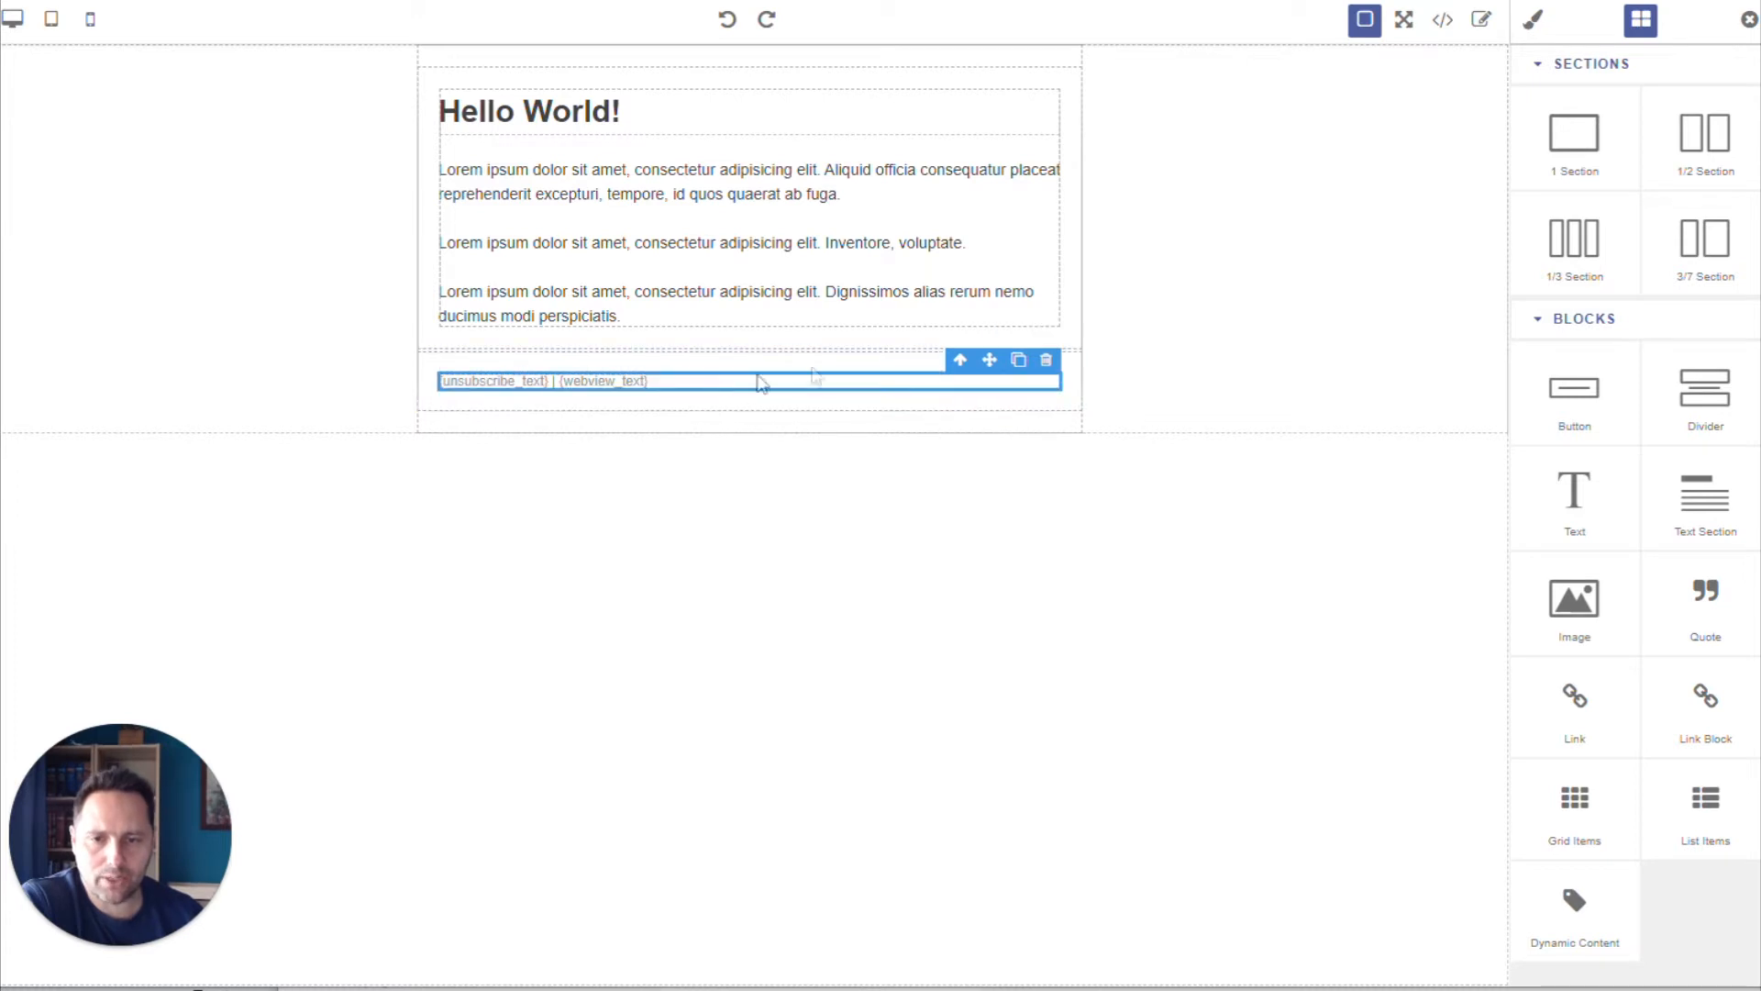
{"action": "left_click", "coordinate": [959, 363]}
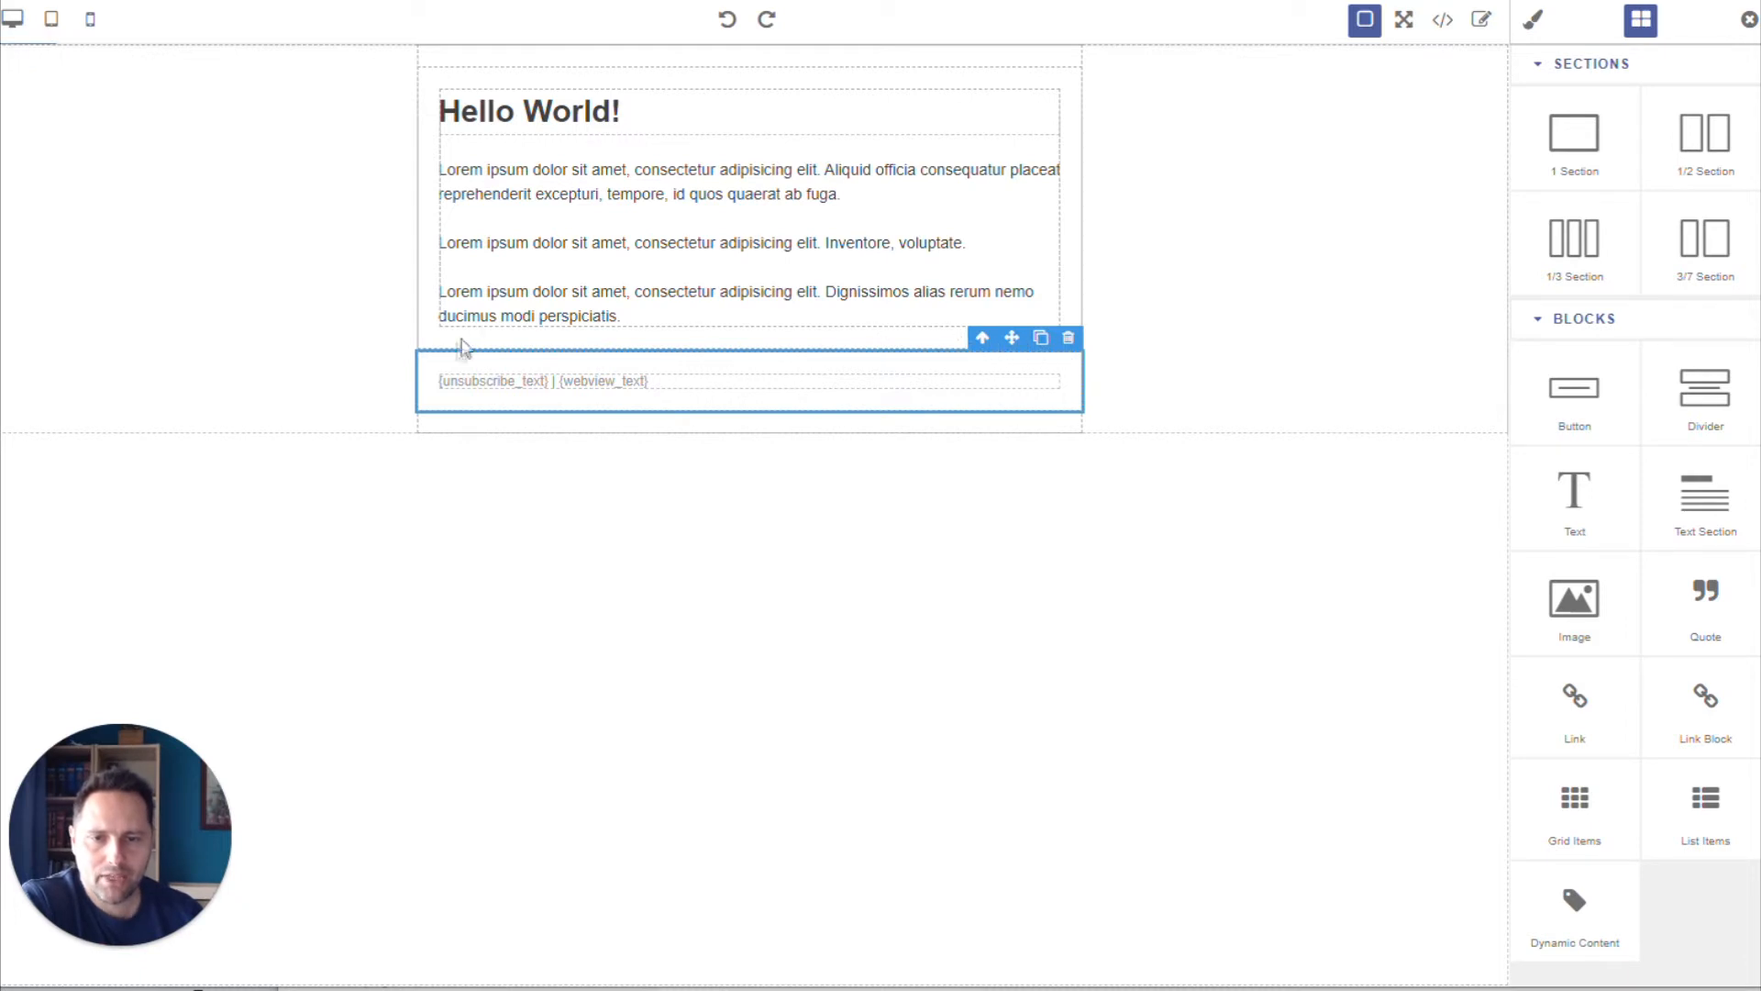
{"action": "left_click", "coordinate": [1015, 382]}
{"action": "left_click", "coordinate": [1030, 405]}
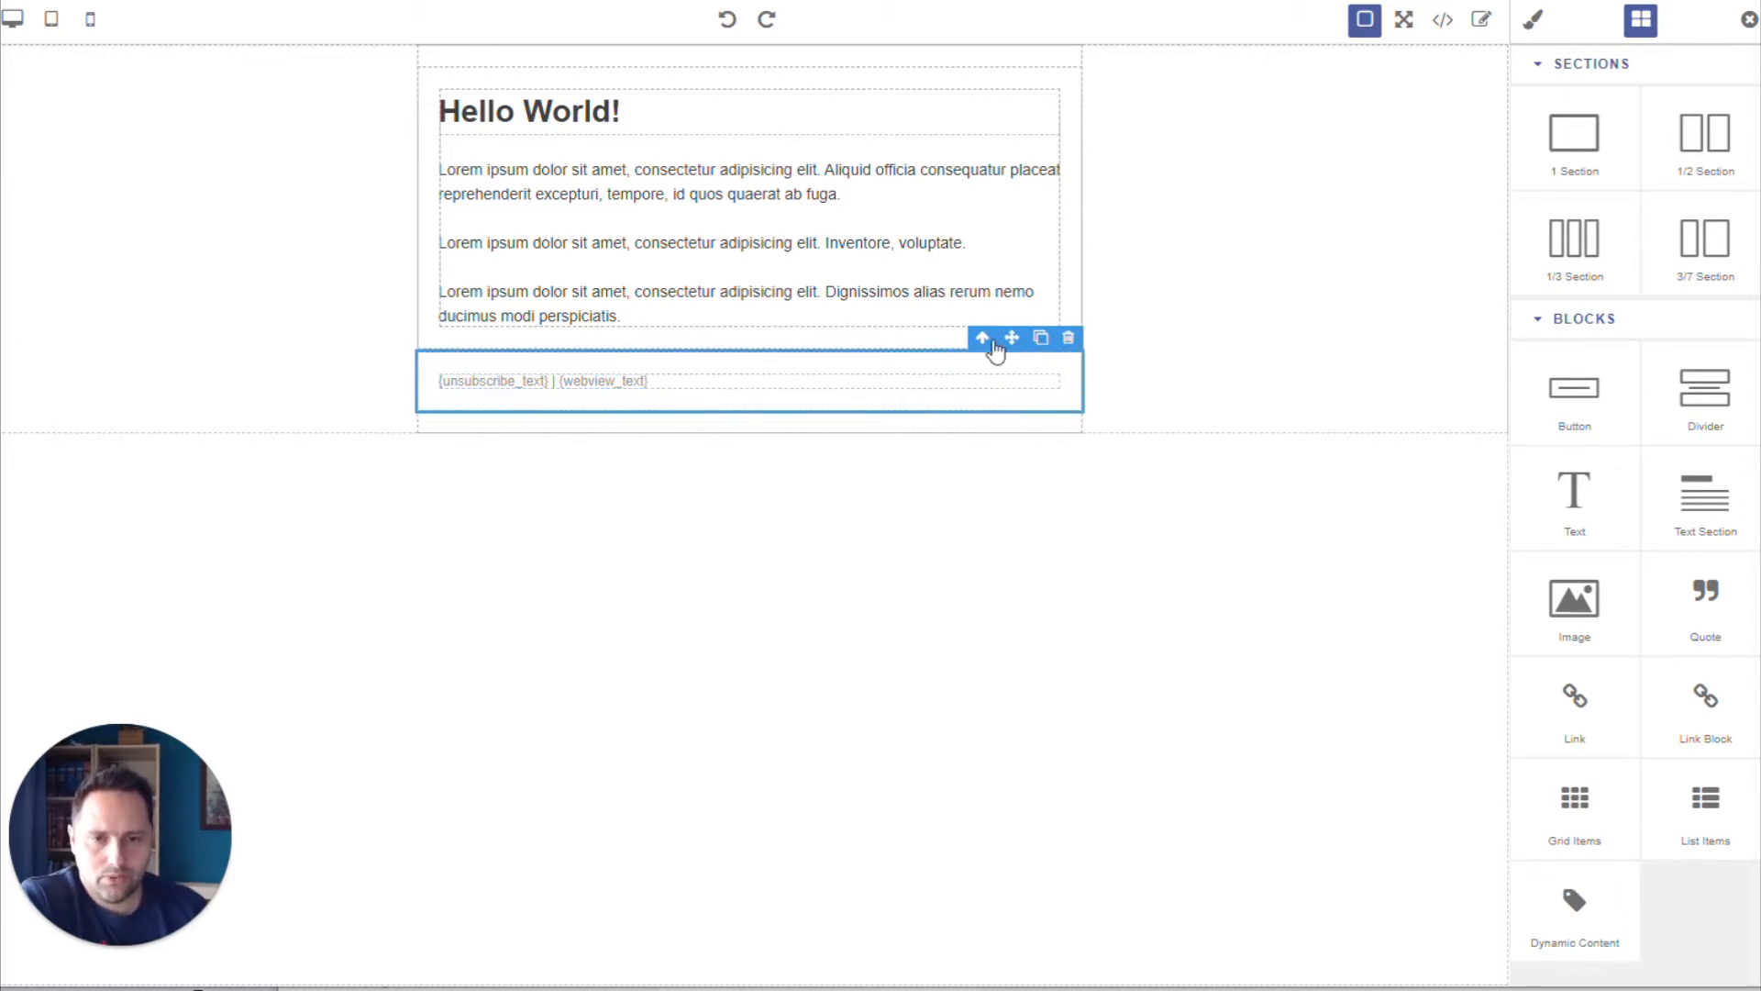
Try moving the footer cell beside the "Hello World!" content cell and undo the move.
{"action": "left_click_drag", "start_coordinate": [1011, 339], "coordinate": [489, 151]}
{"action": "mouse_move", "coordinate": [471, 410]}
{"action": "left_mouse_down"}
{"action": "mouse_move", "coordinate": [636, 432]}
{"action": "mouse_move", "coordinate": [656, 401]}
{"action": "mouse_move", "coordinate": [730, 428]}
{"action": "left_mouse_up"}
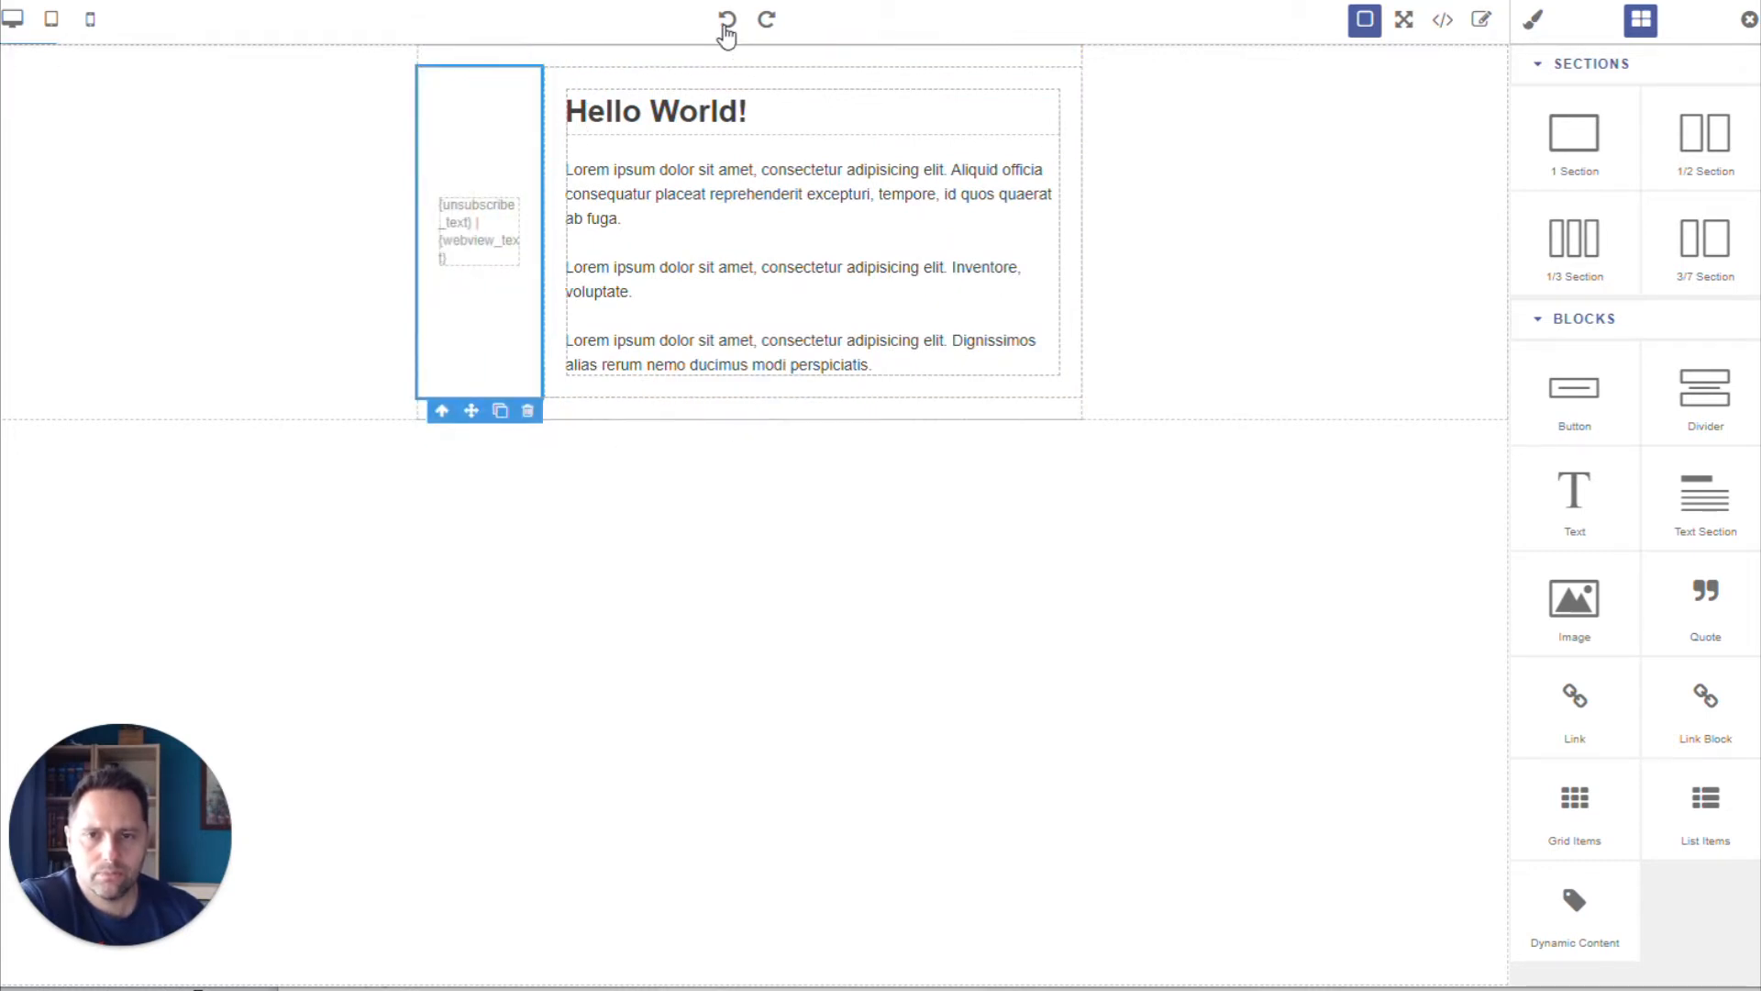
{"action": "left_click", "coordinate": [727, 19]}
Duplicate the footer cell and alternately select the copy and the table cells around the "Hello World!" content to compare them.
{"action": "left_click", "coordinate": [1042, 339]}
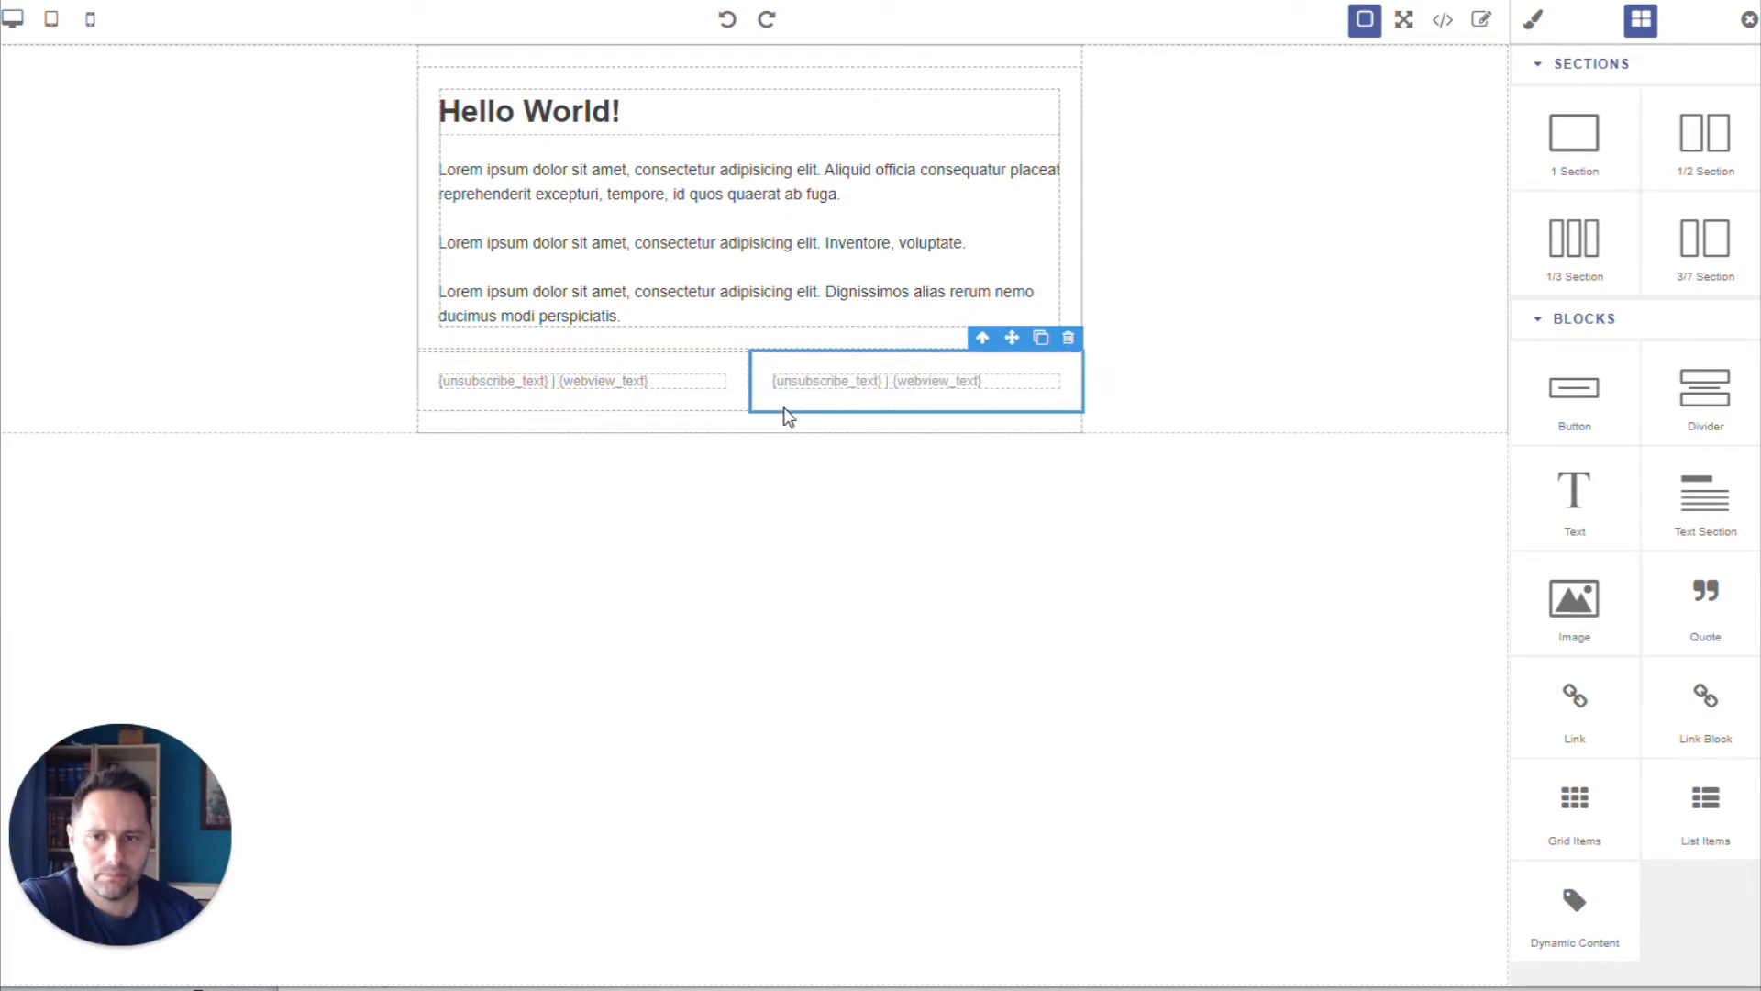
{"action": "left_click", "coordinate": [429, 76]}
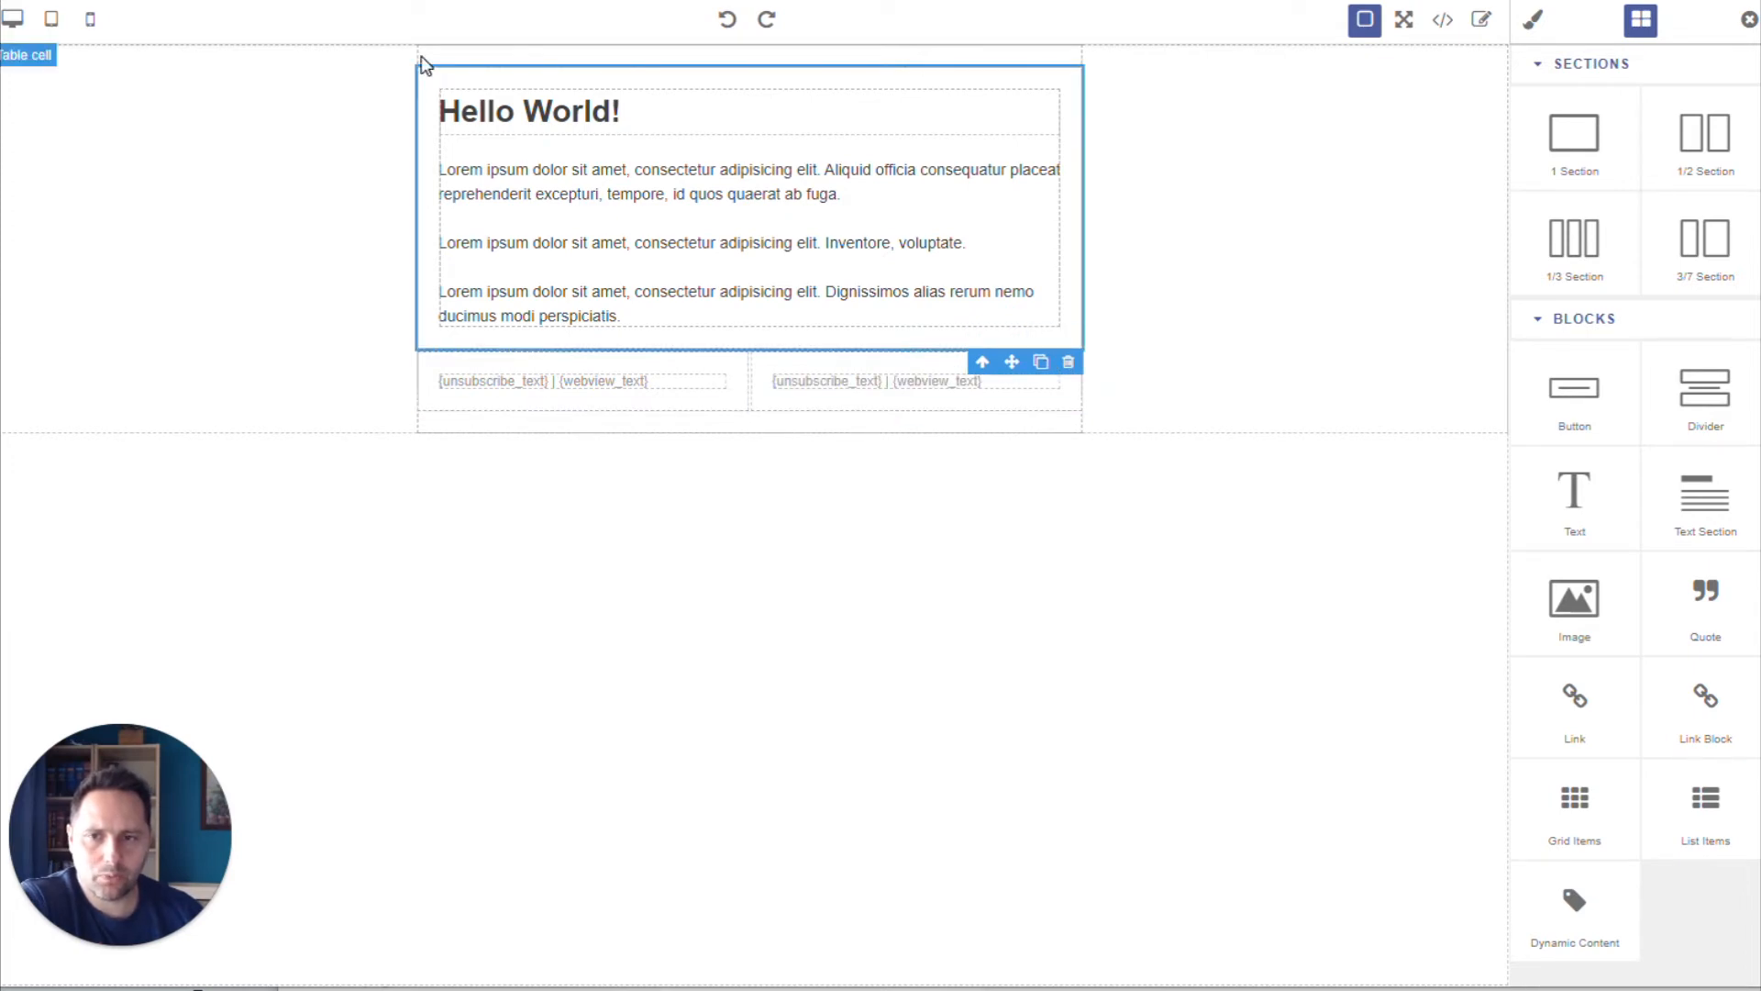
{"action": "left_click", "coordinate": [427, 63]}
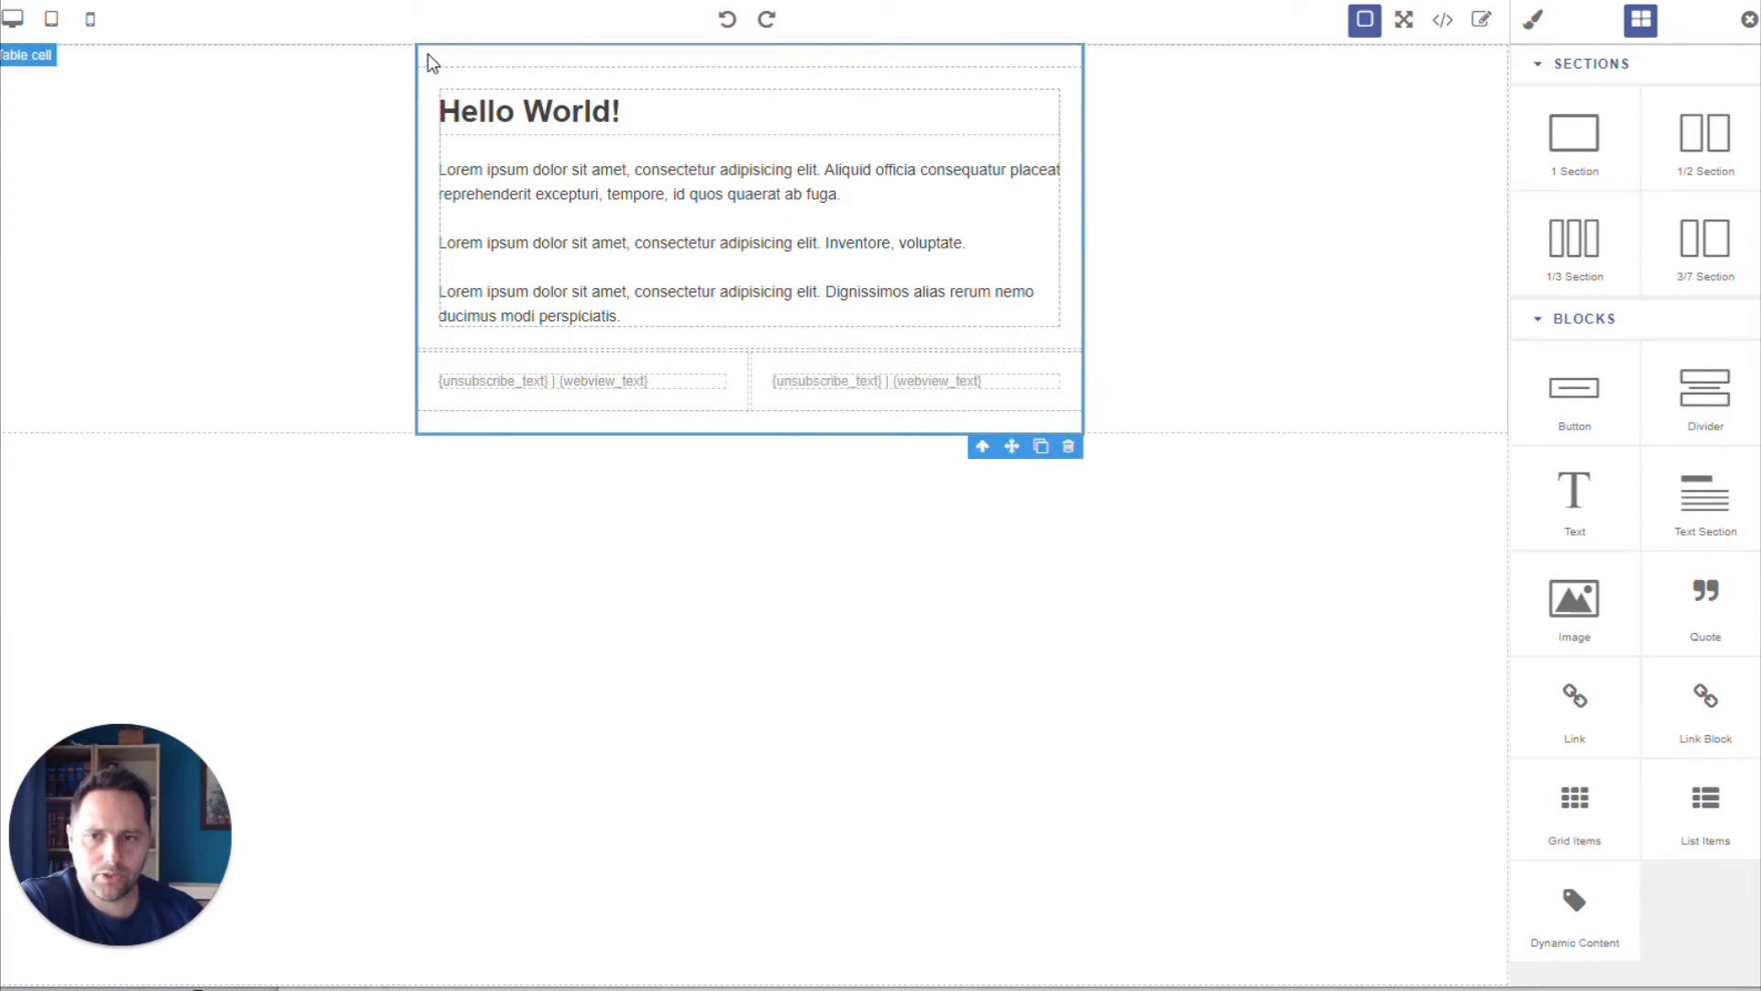
{"action": "left_click", "coordinate": [785, 406]}
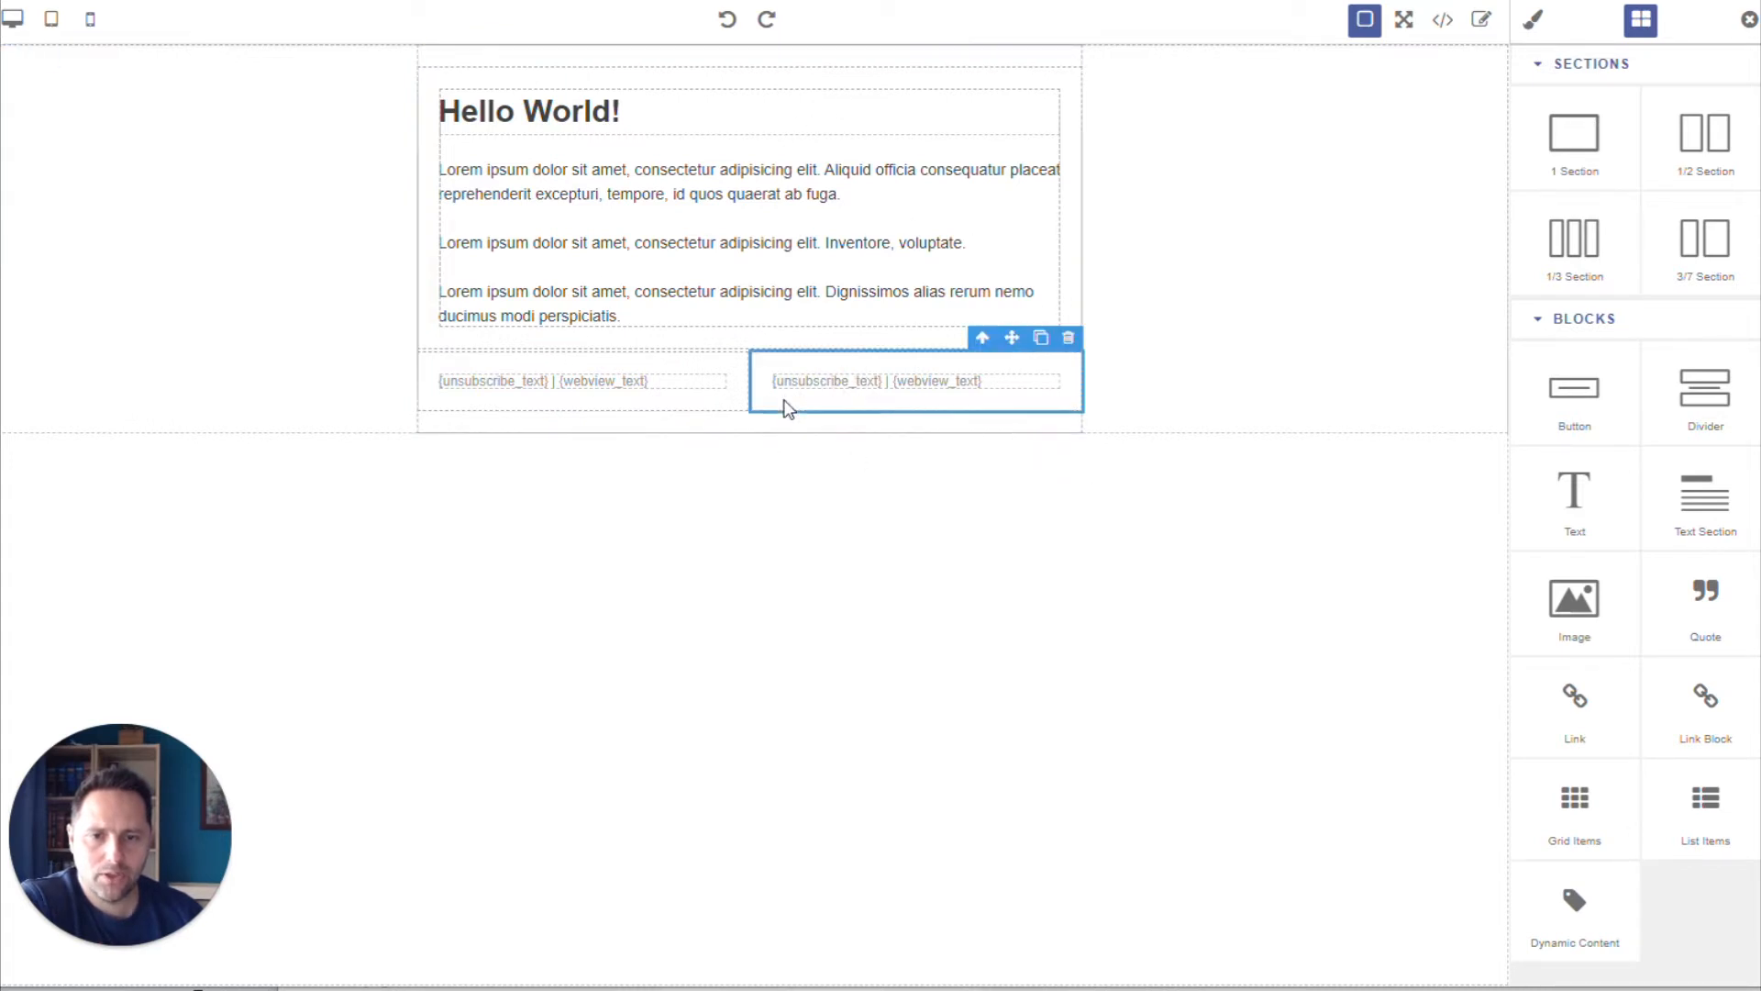
{"action": "left_click", "coordinate": [709, 371]}
{"action": "left_click", "coordinate": [806, 372]}
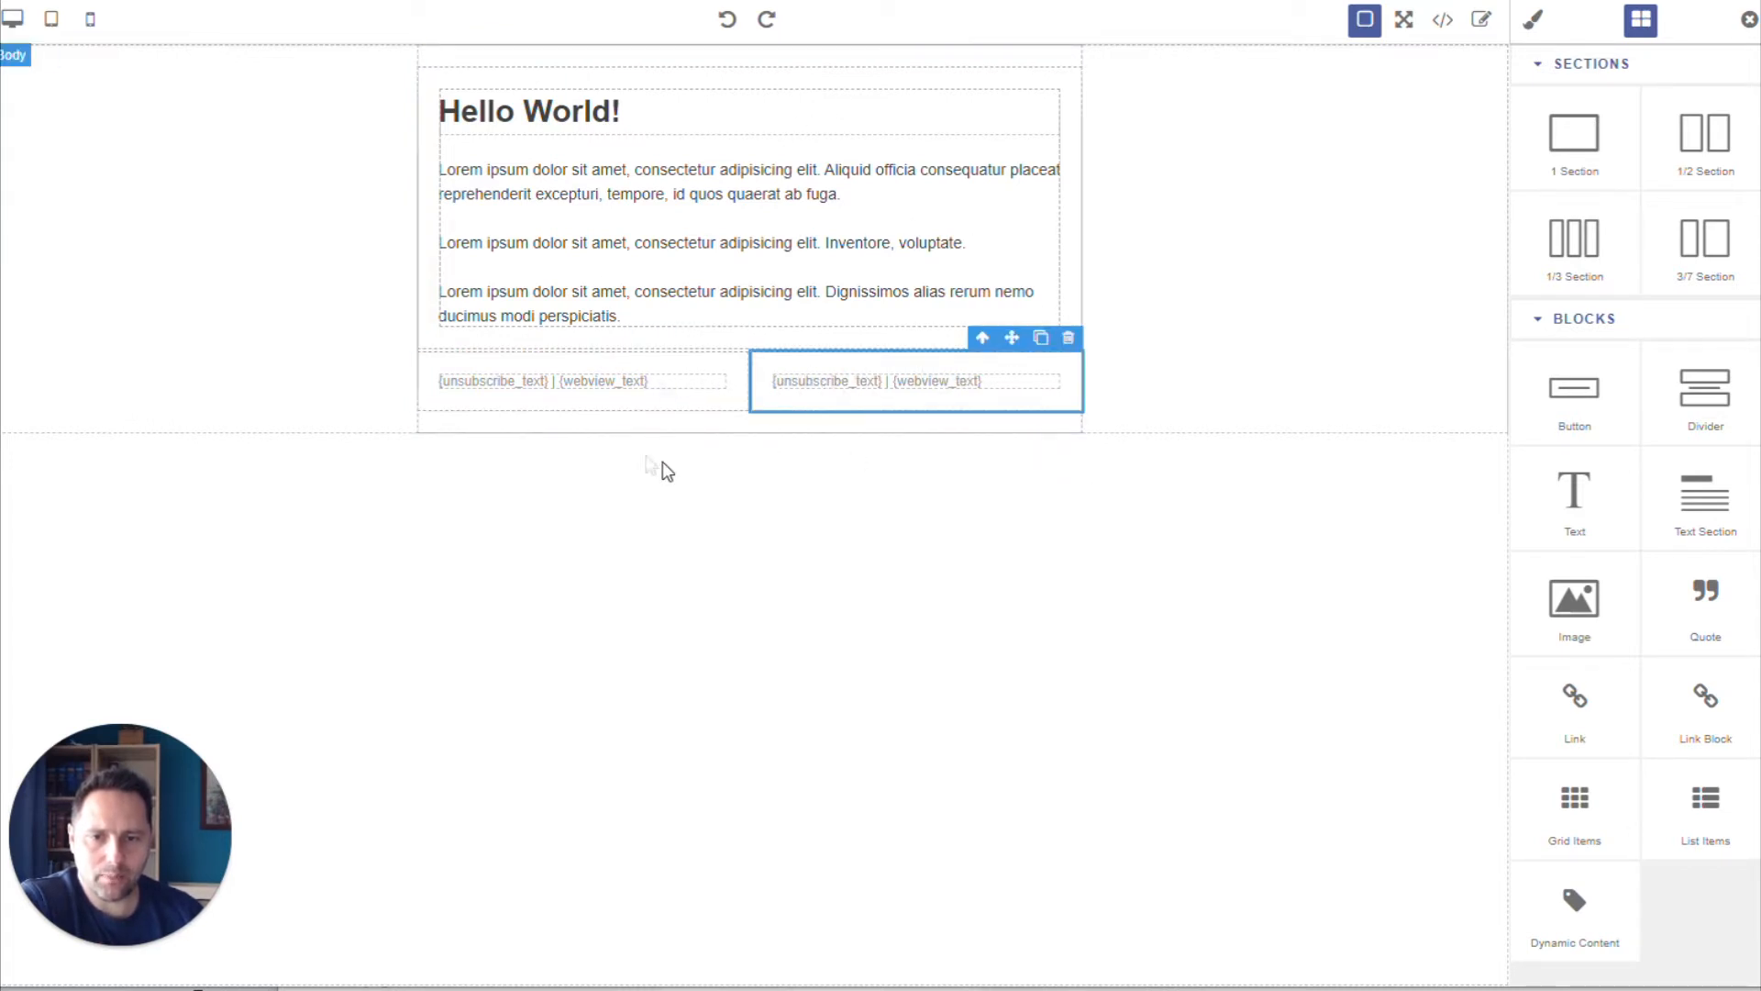
{"action": "left_click", "coordinate": [428, 65]}
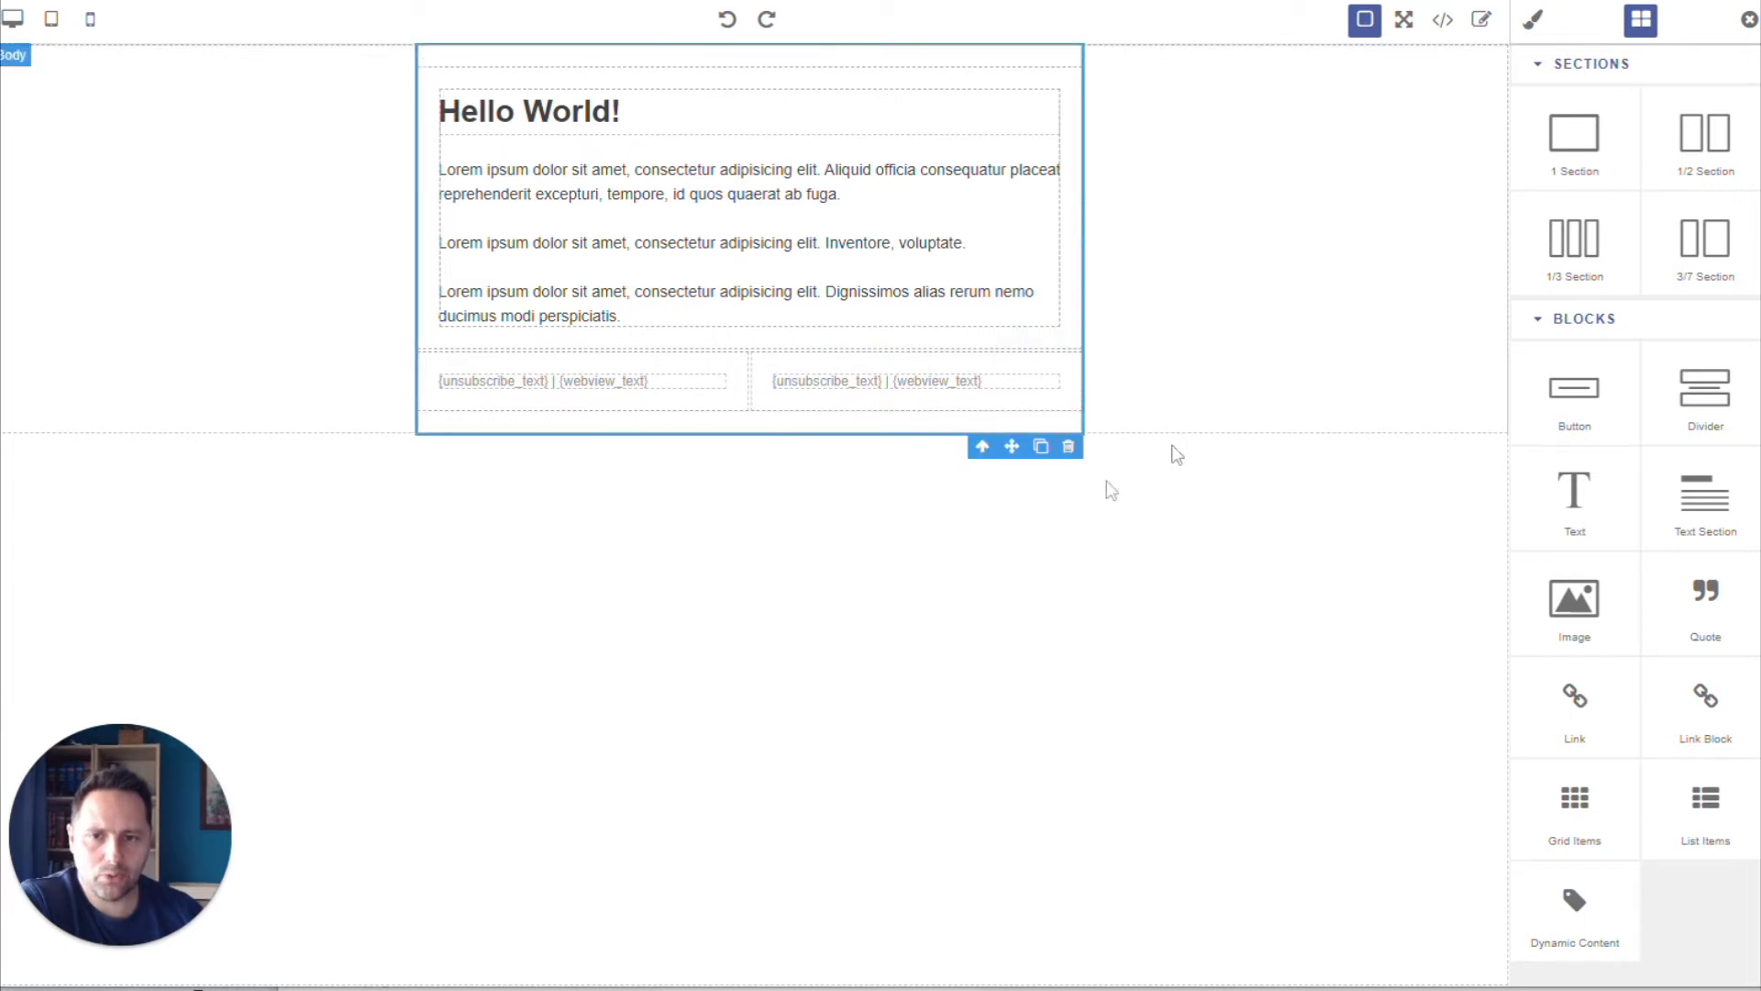
{"action": "left_click", "coordinate": [861, 404]}
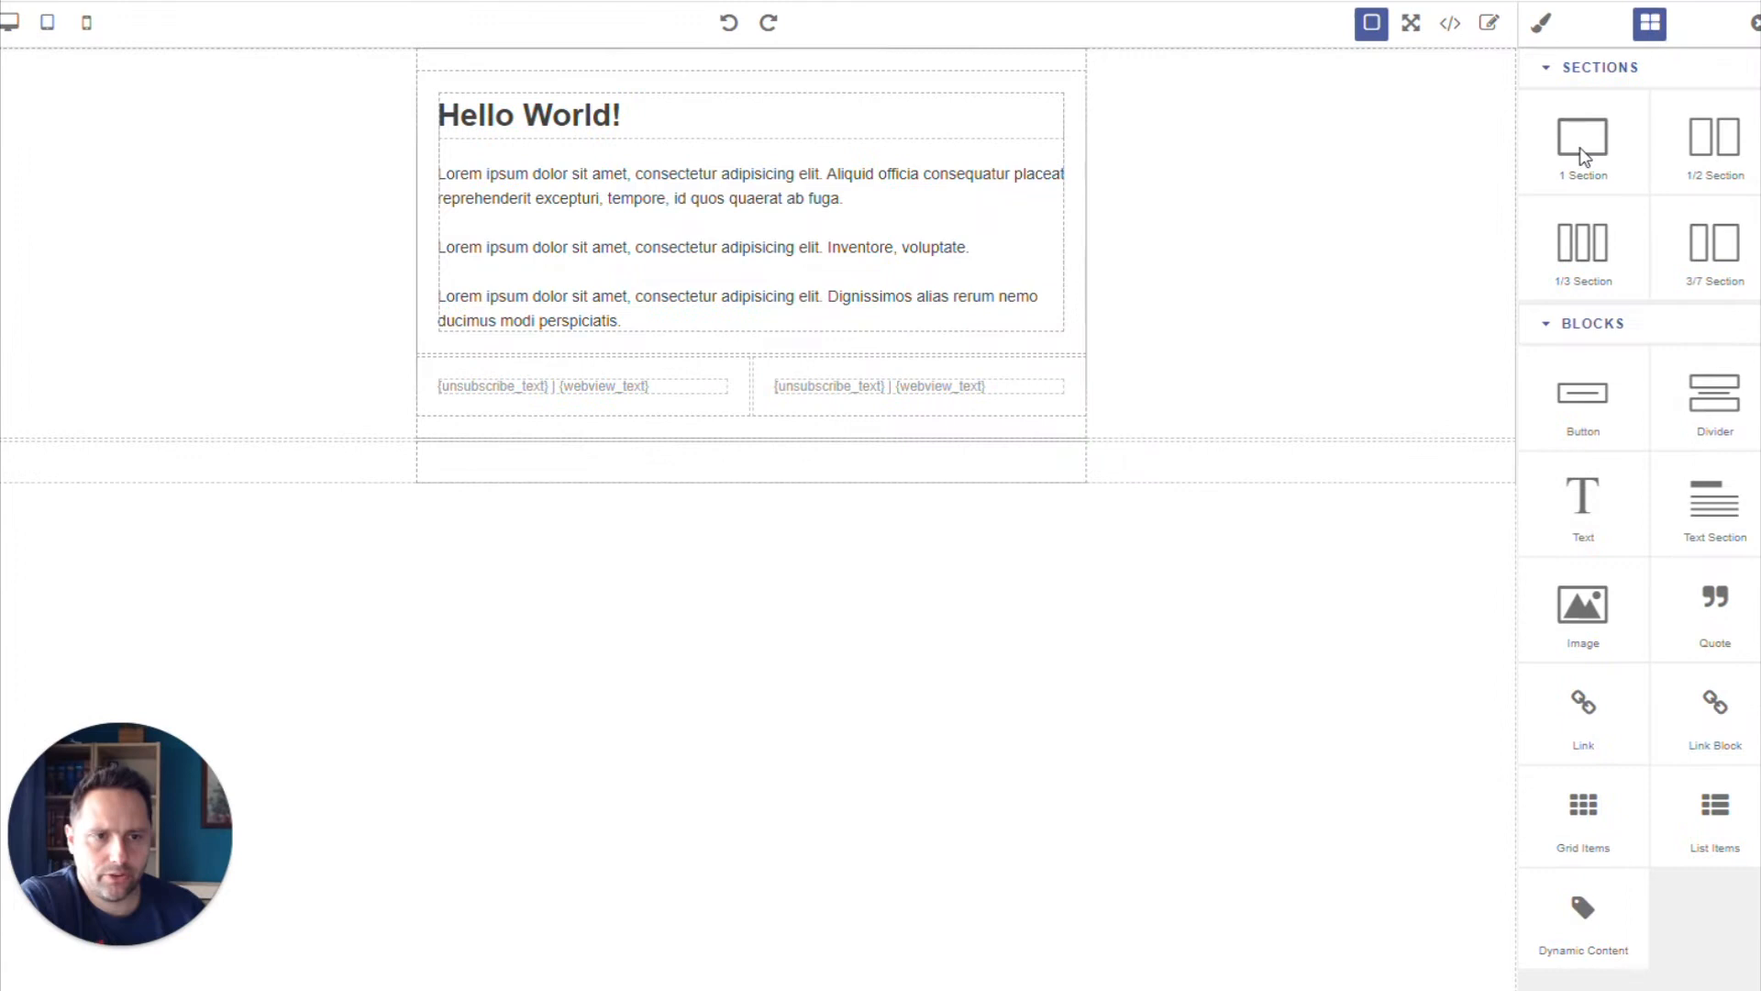
Try adding a 1 Section below the footer row and undo it.
{"action": "left_click_drag", "start_coordinate": [1584, 156], "coordinate": [693, 463]}
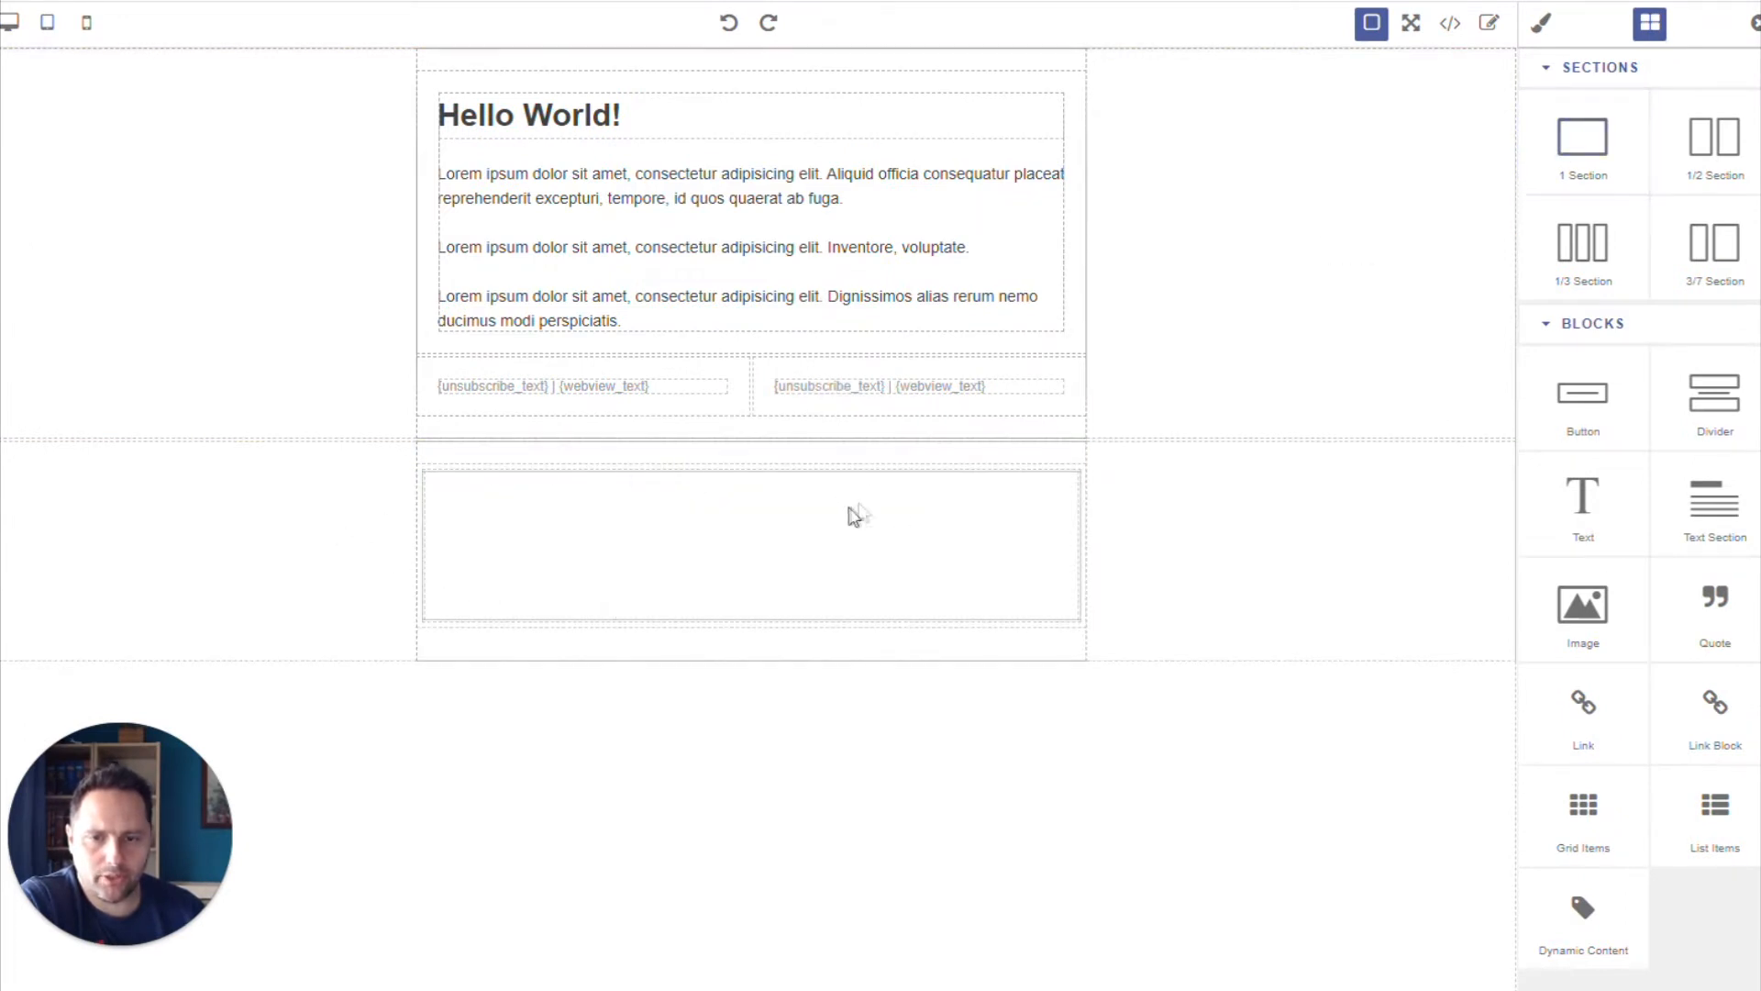
{"action": "left_click", "coordinate": [728, 22]}
Add a 1/2 Section below the footer row and a 3/7 Section beneath it, and select their columns one by one.
{"action": "left_click_drag", "start_coordinate": [1714, 147], "coordinate": [683, 463]}
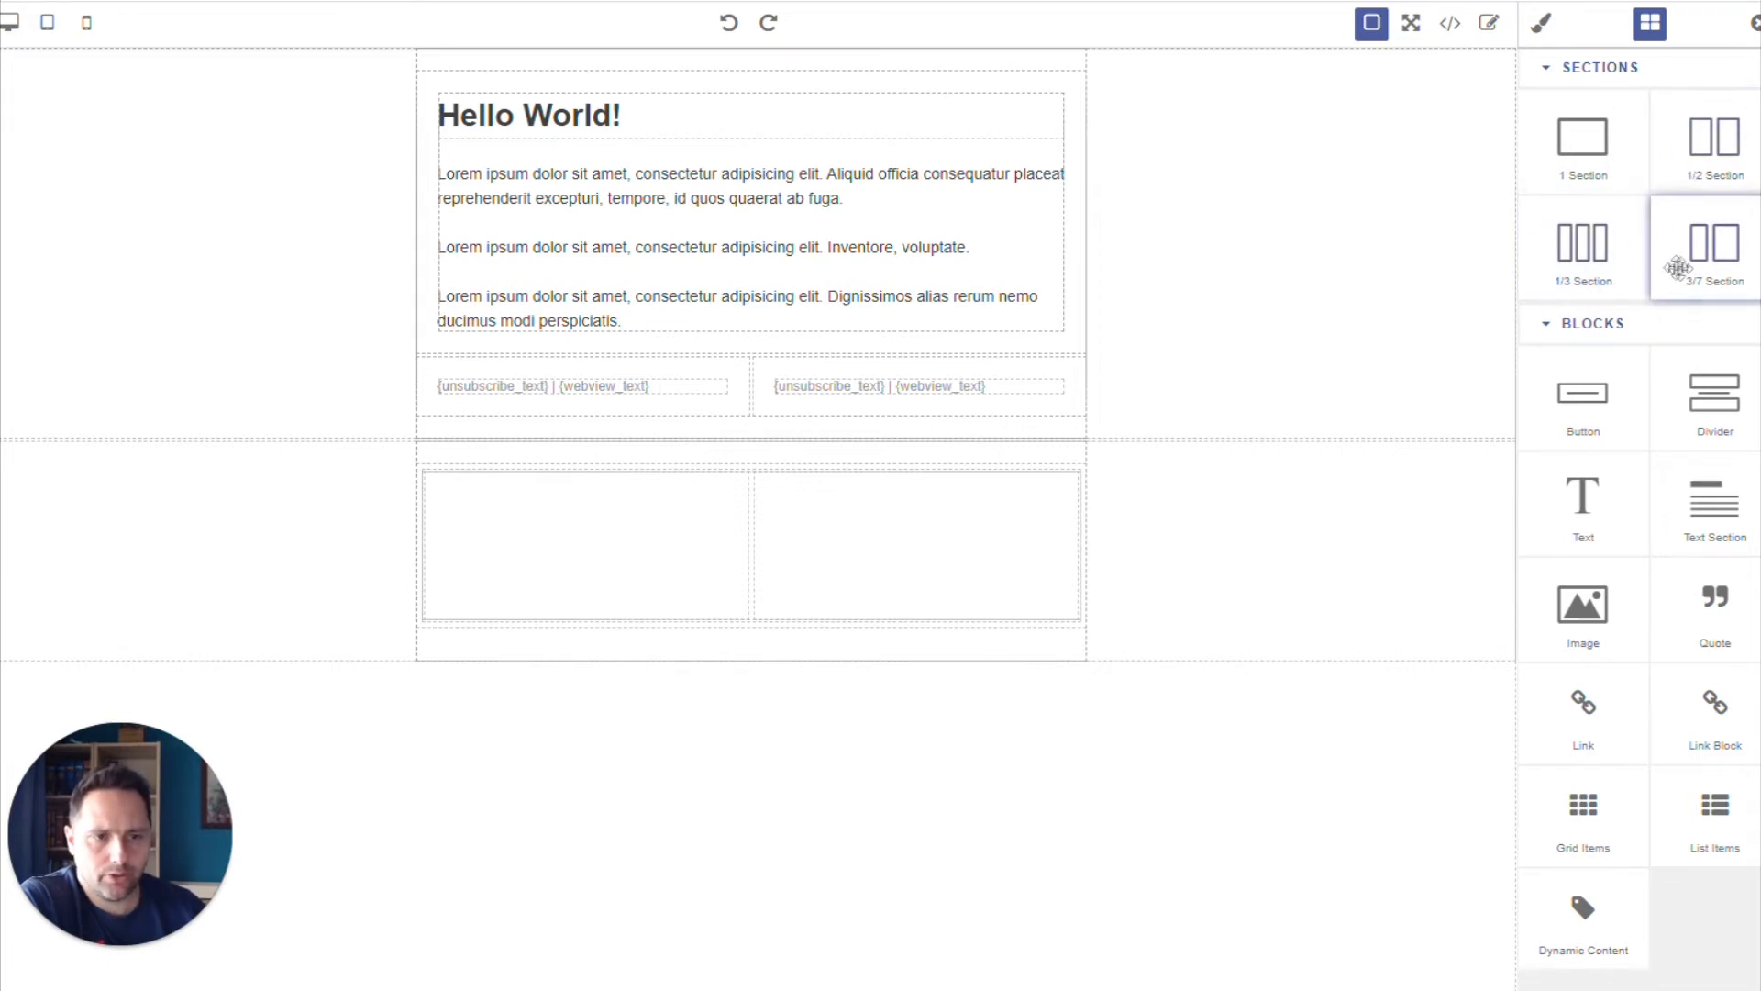
{"action": "left_click_drag", "start_coordinate": [1690, 249], "coordinate": [702, 644]}
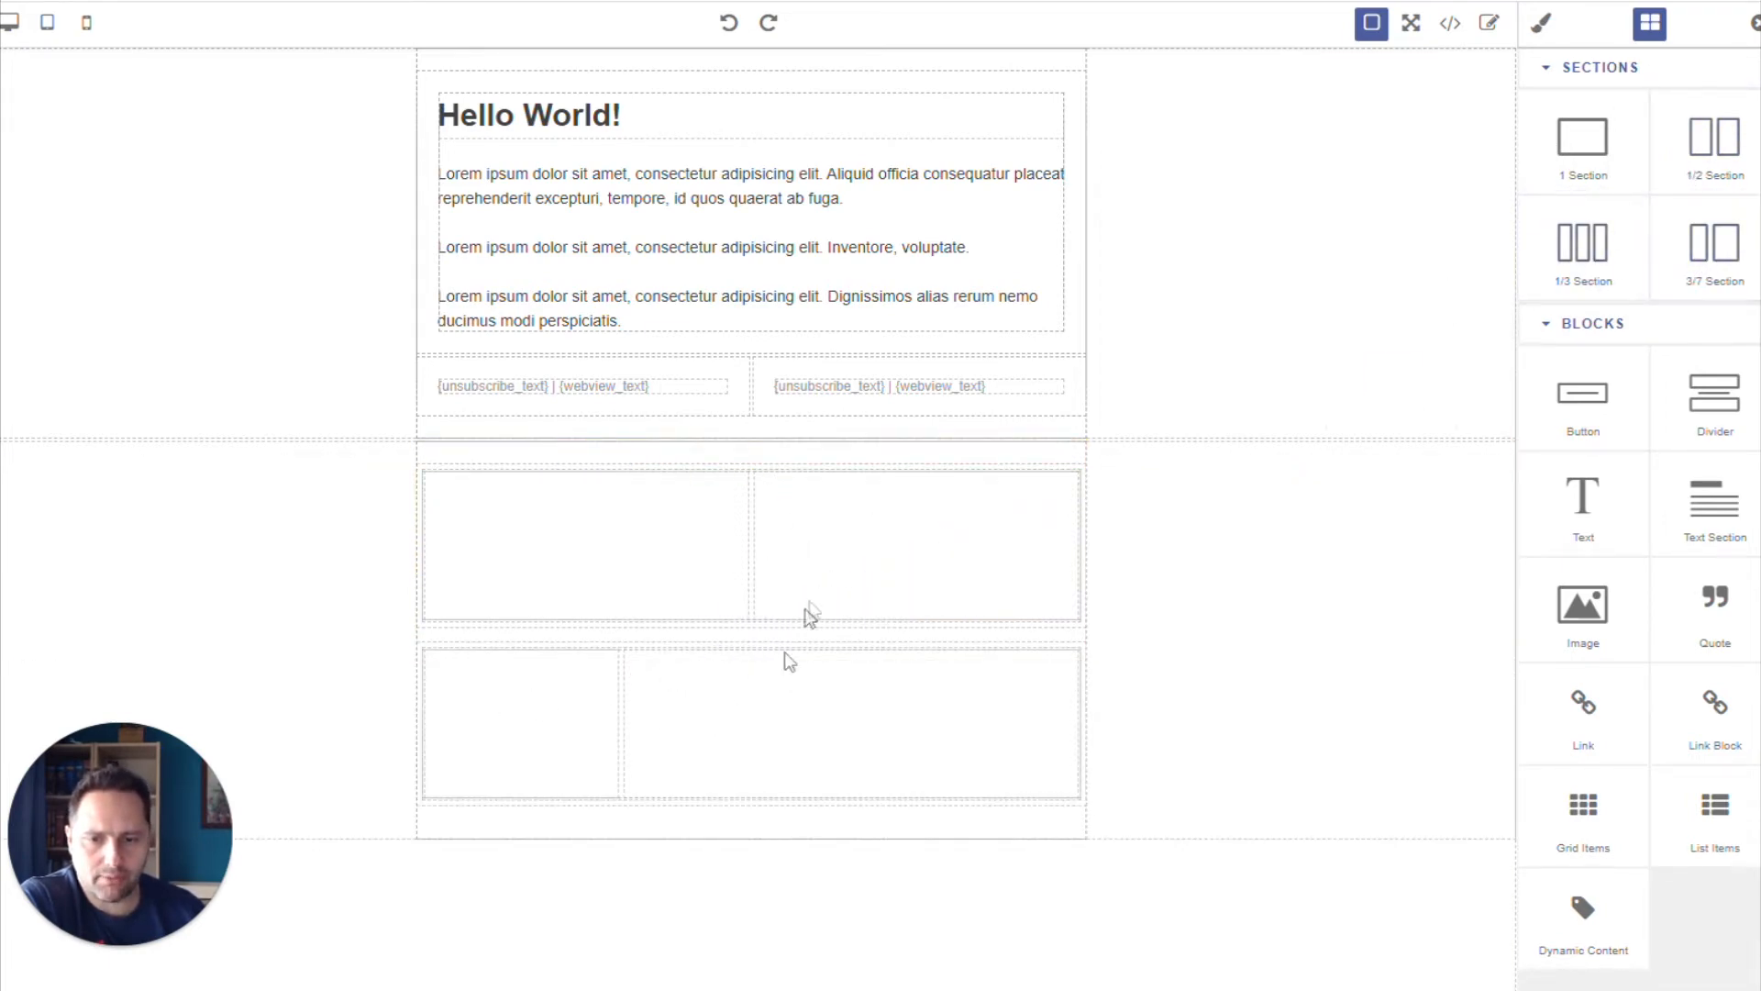
{"action": "left_click", "coordinate": [532, 724]}
{"action": "left_click", "coordinate": [721, 739]}
{"action": "left_click", "coordinate": [686, 574]}
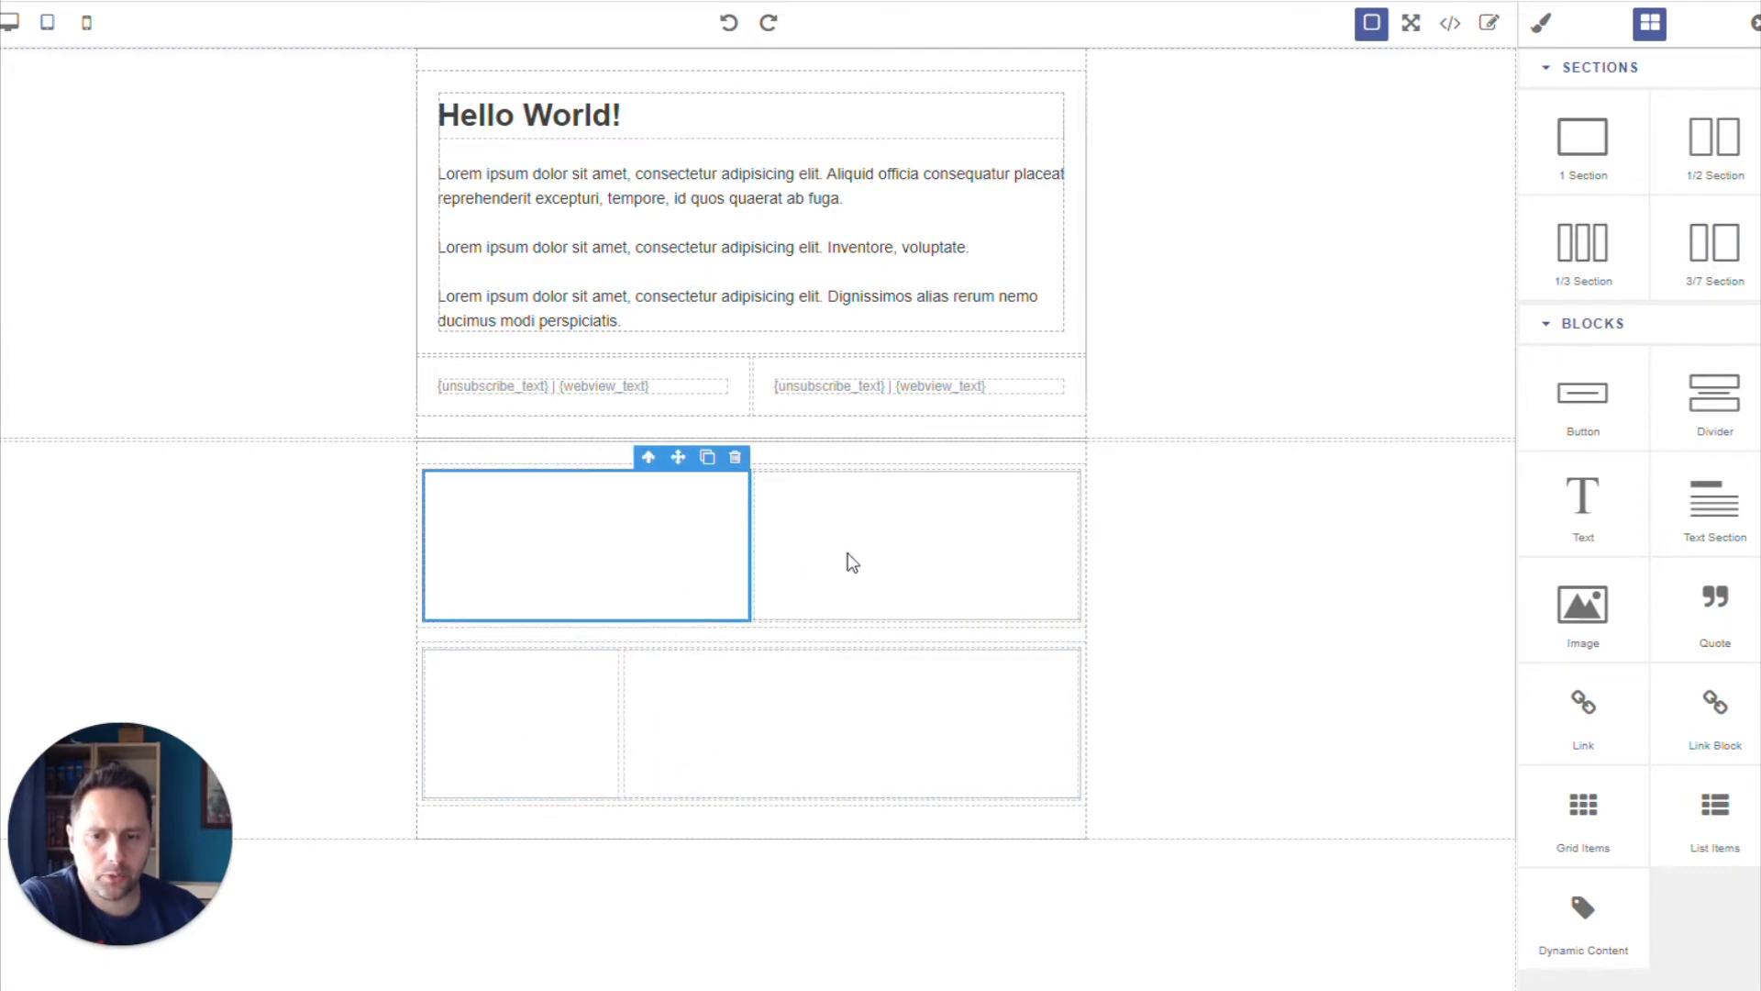
{"action": "left_click", "coordinate": [858, 587]}
{"action": "left_click", "coordinate": [580, 694]}
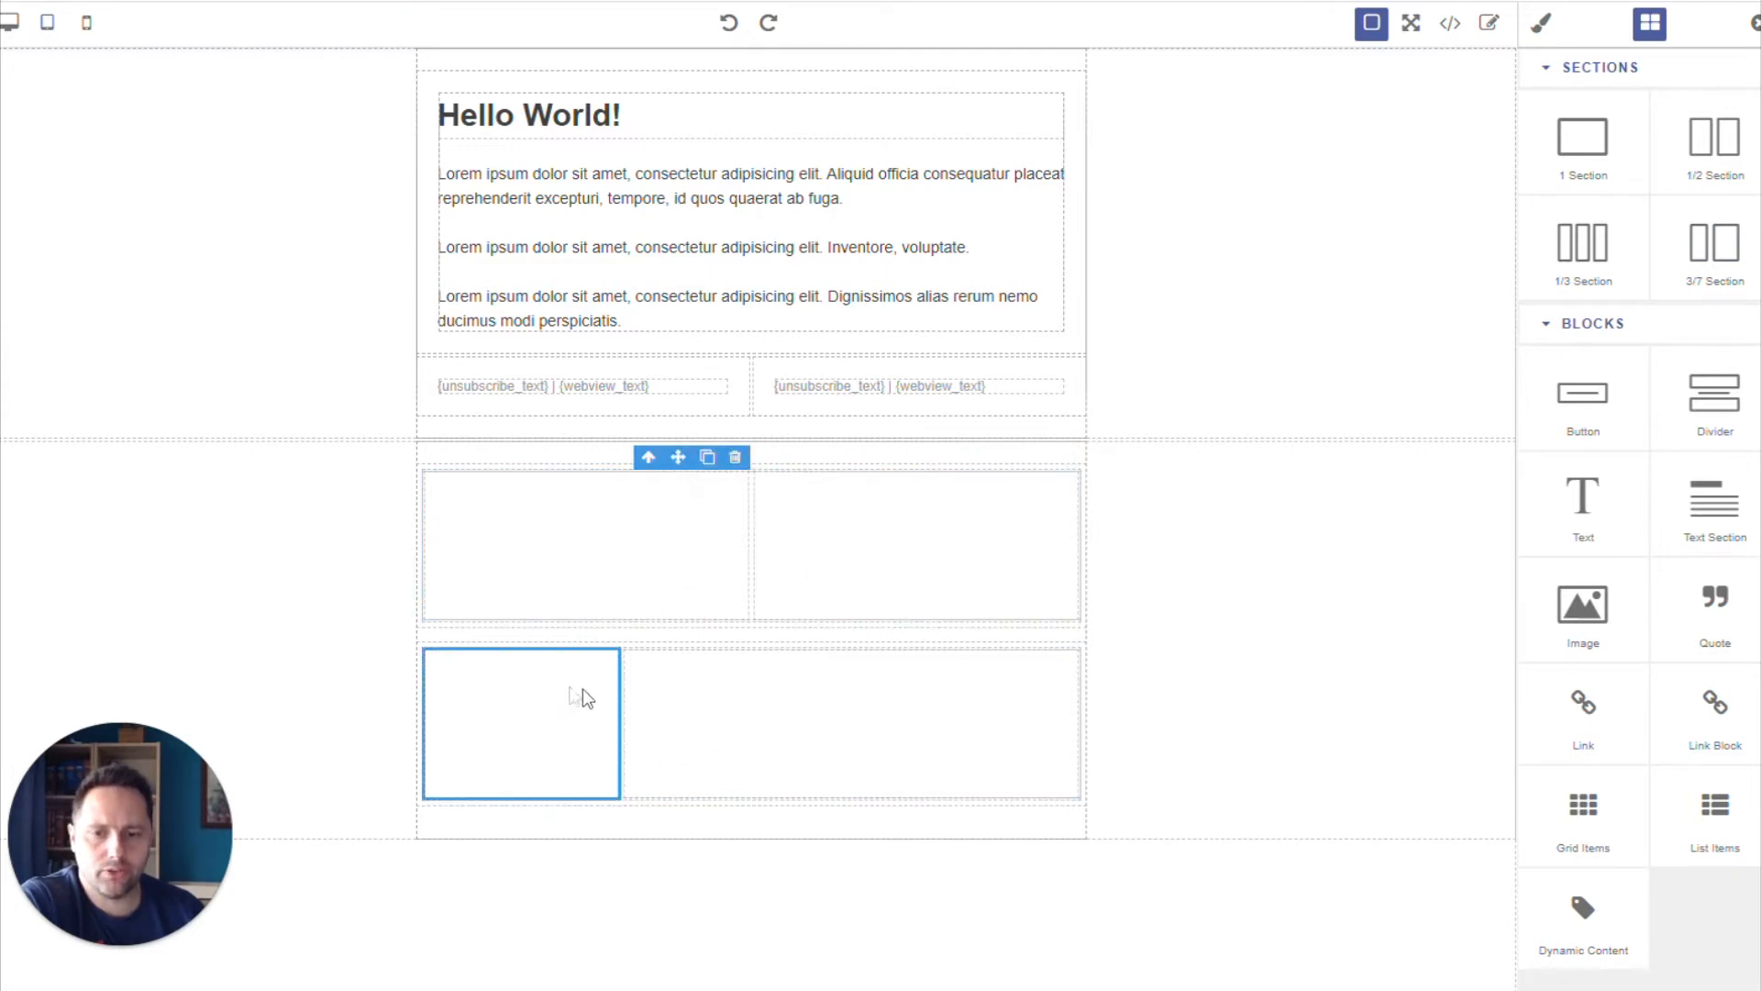
{"action": "left_click", "coordinate": [750, 702]}
{"action": "left_click", "coordinate": [614, 550]}
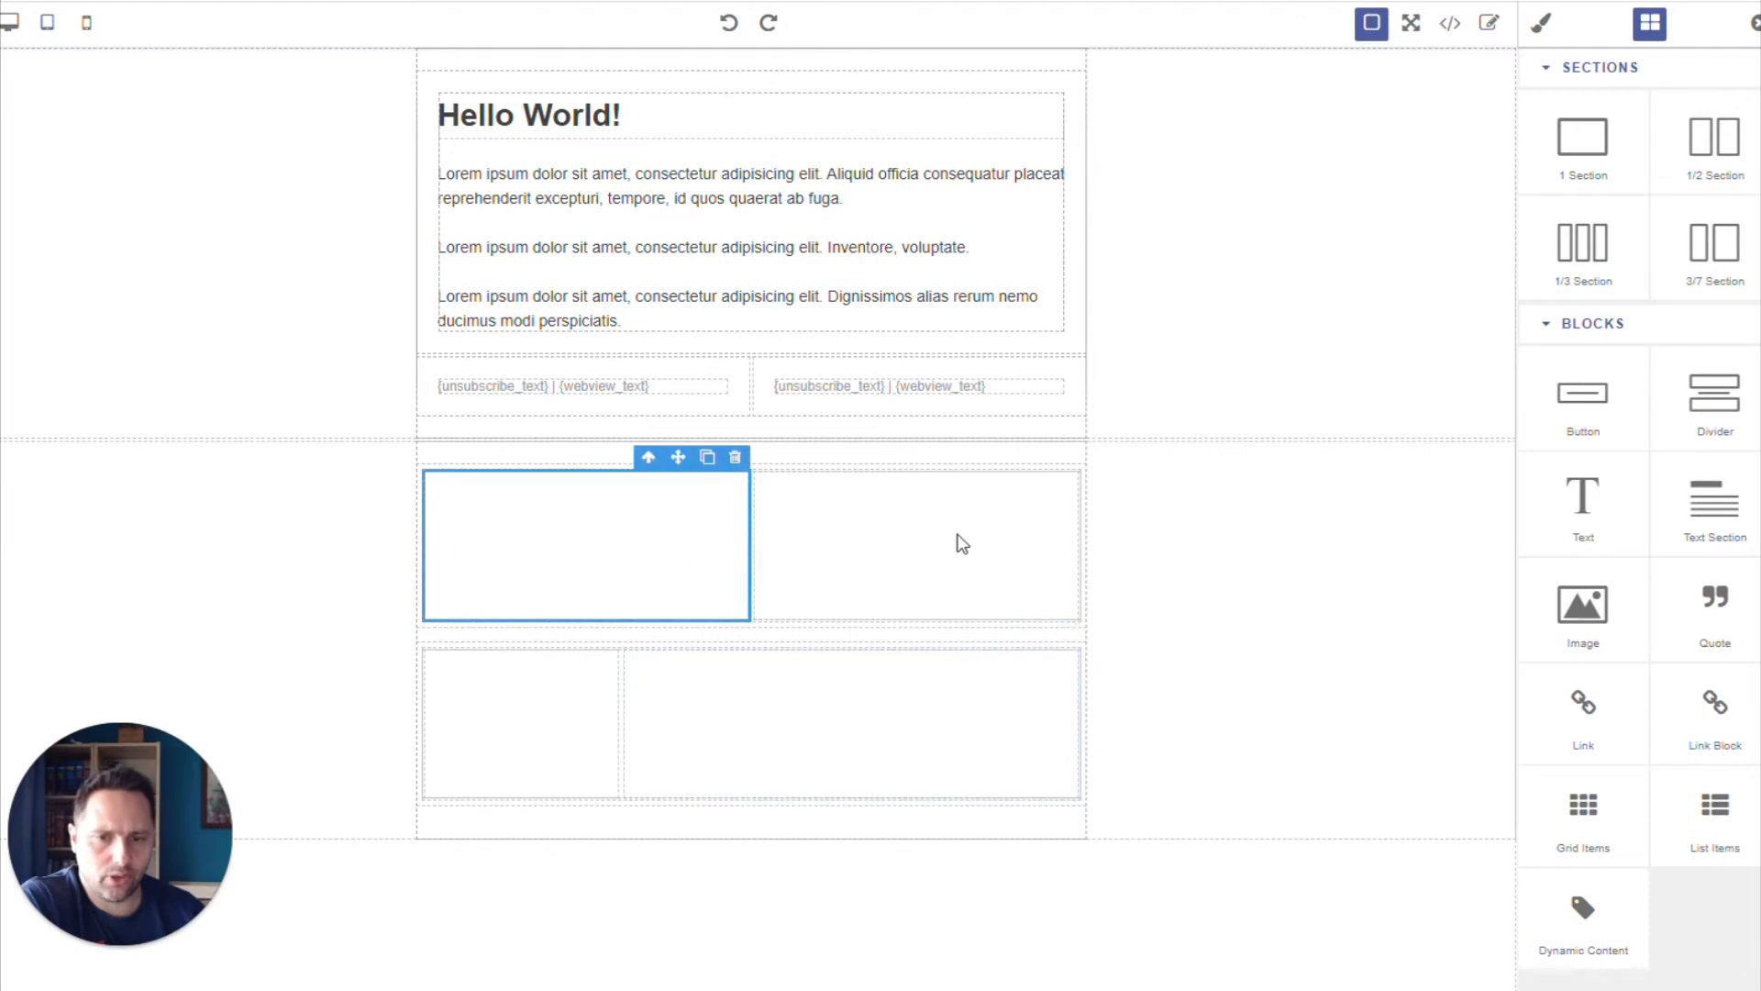
{"action": "left_click", "coordinate": [955, 542]}
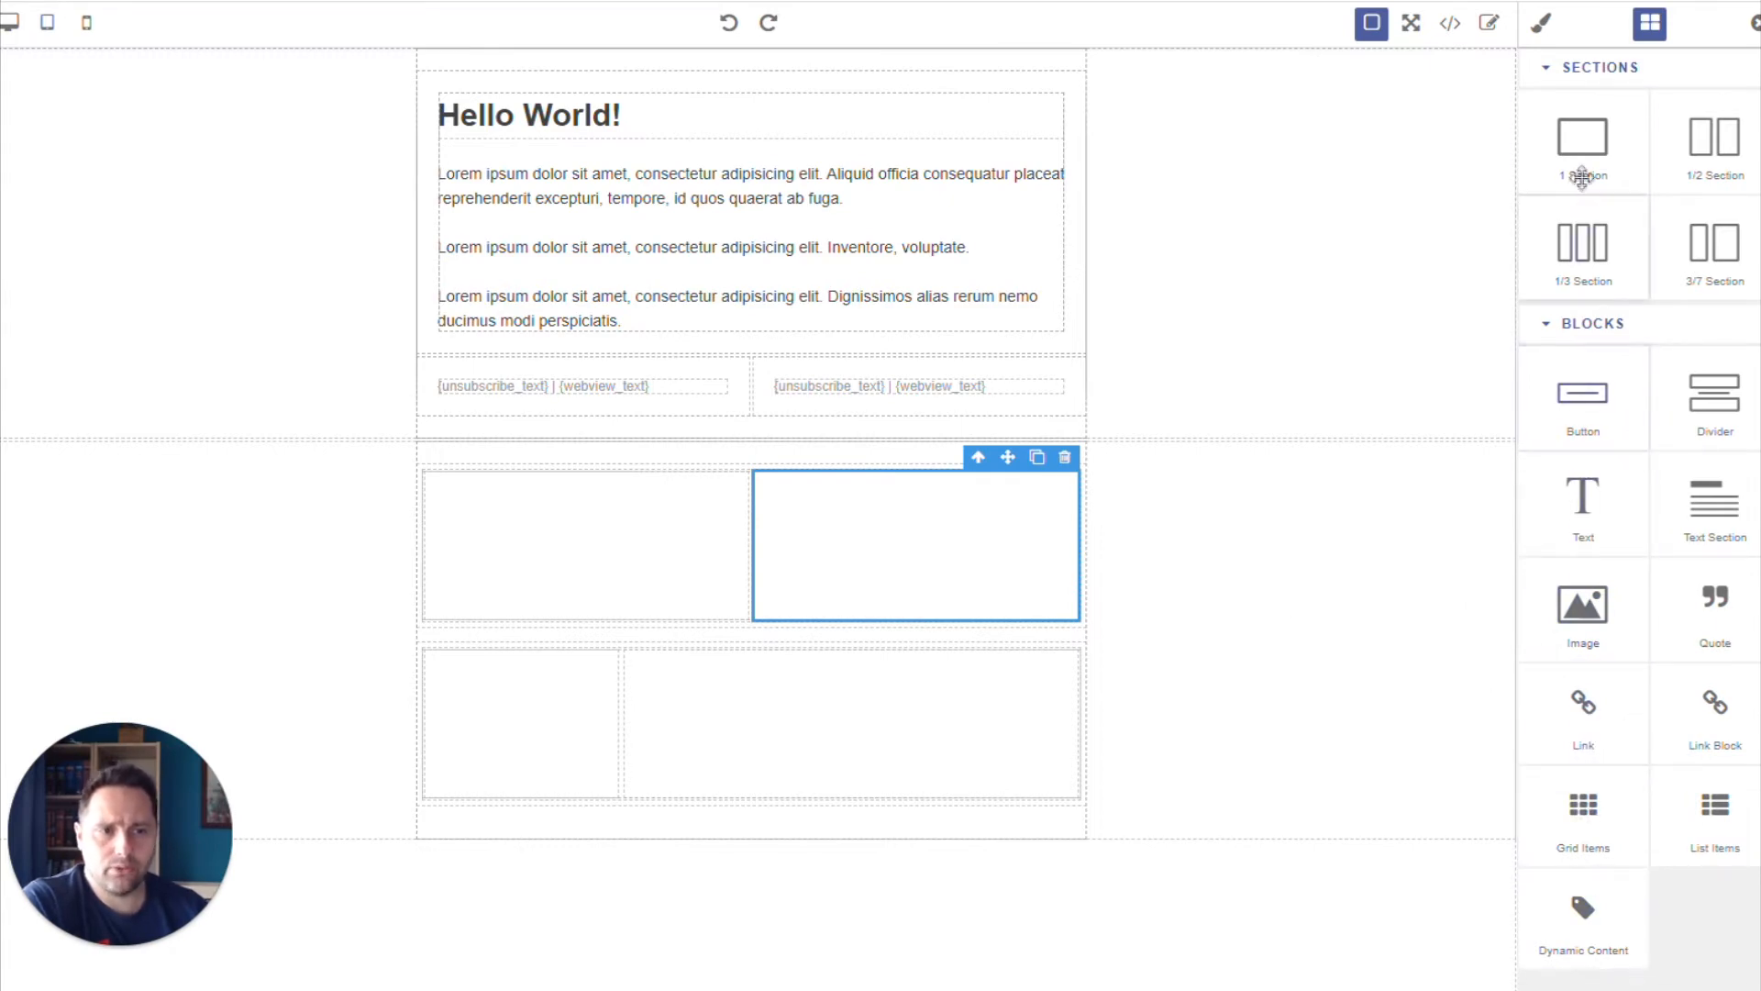
Insert a 1 Section above the 1/2 Section and place a Button block in it.
{"action": "left_click_drag", "start_coordinate": [1582, 177], "coordinate": [822, 588]}
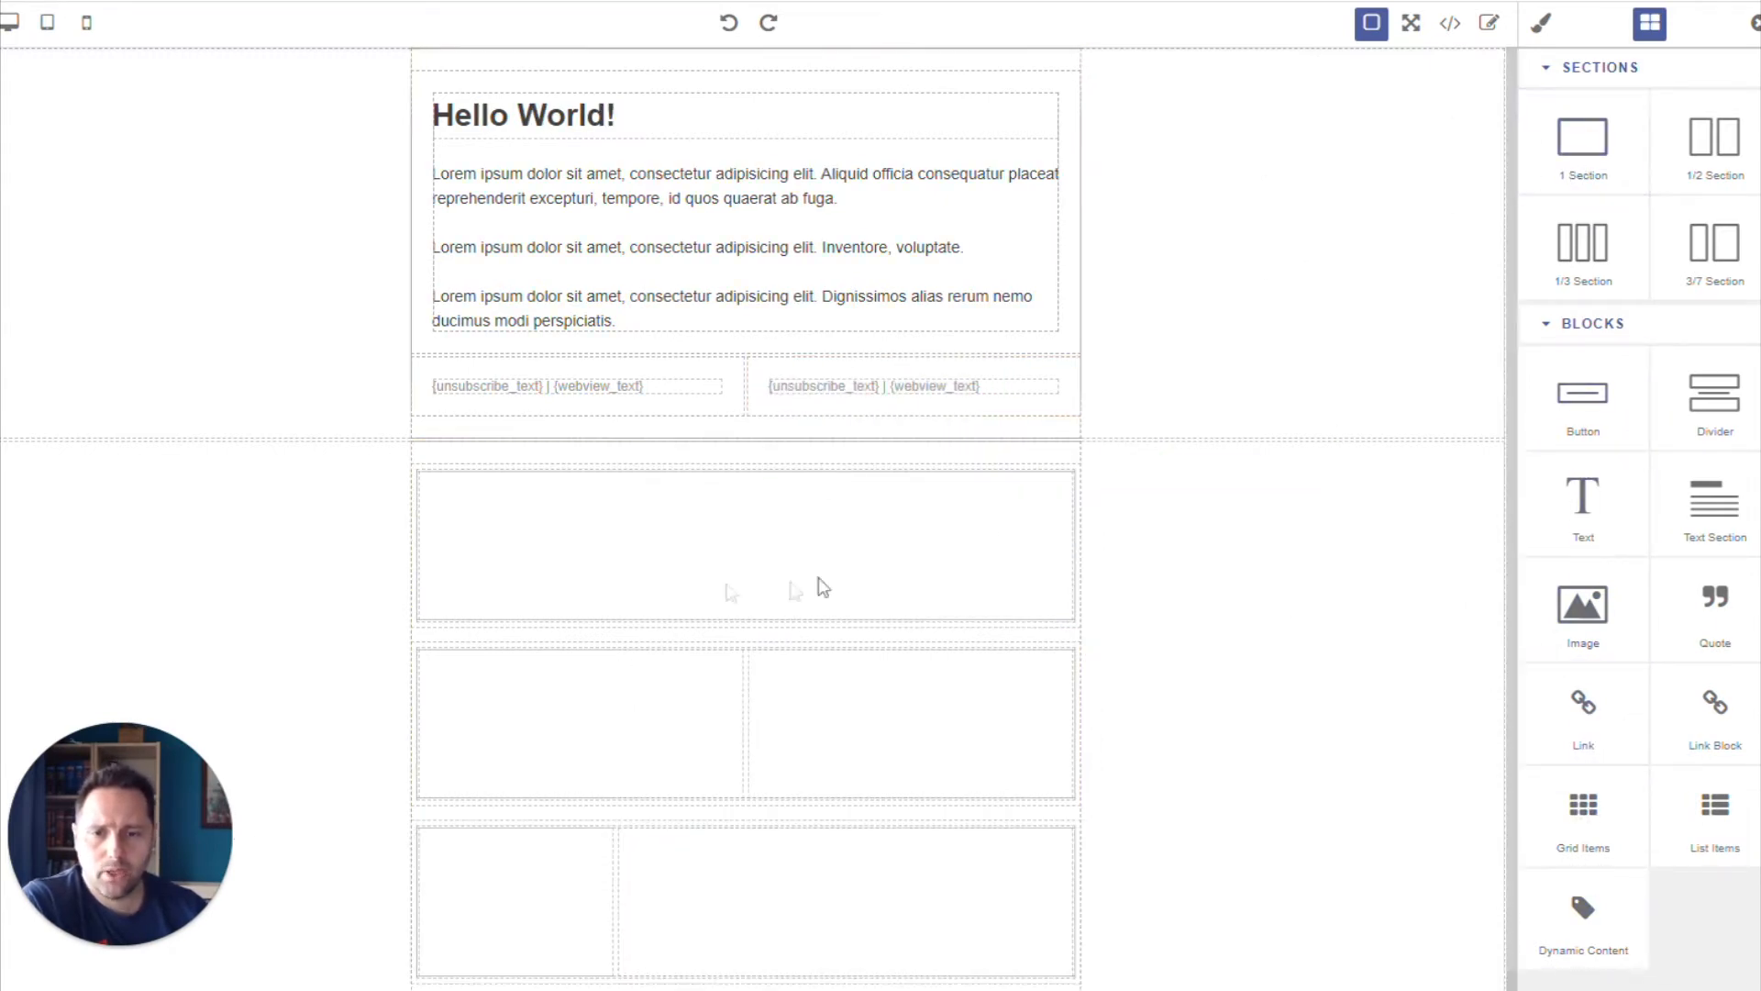
{"action": "left_click", "coordinate": [644, 581]}
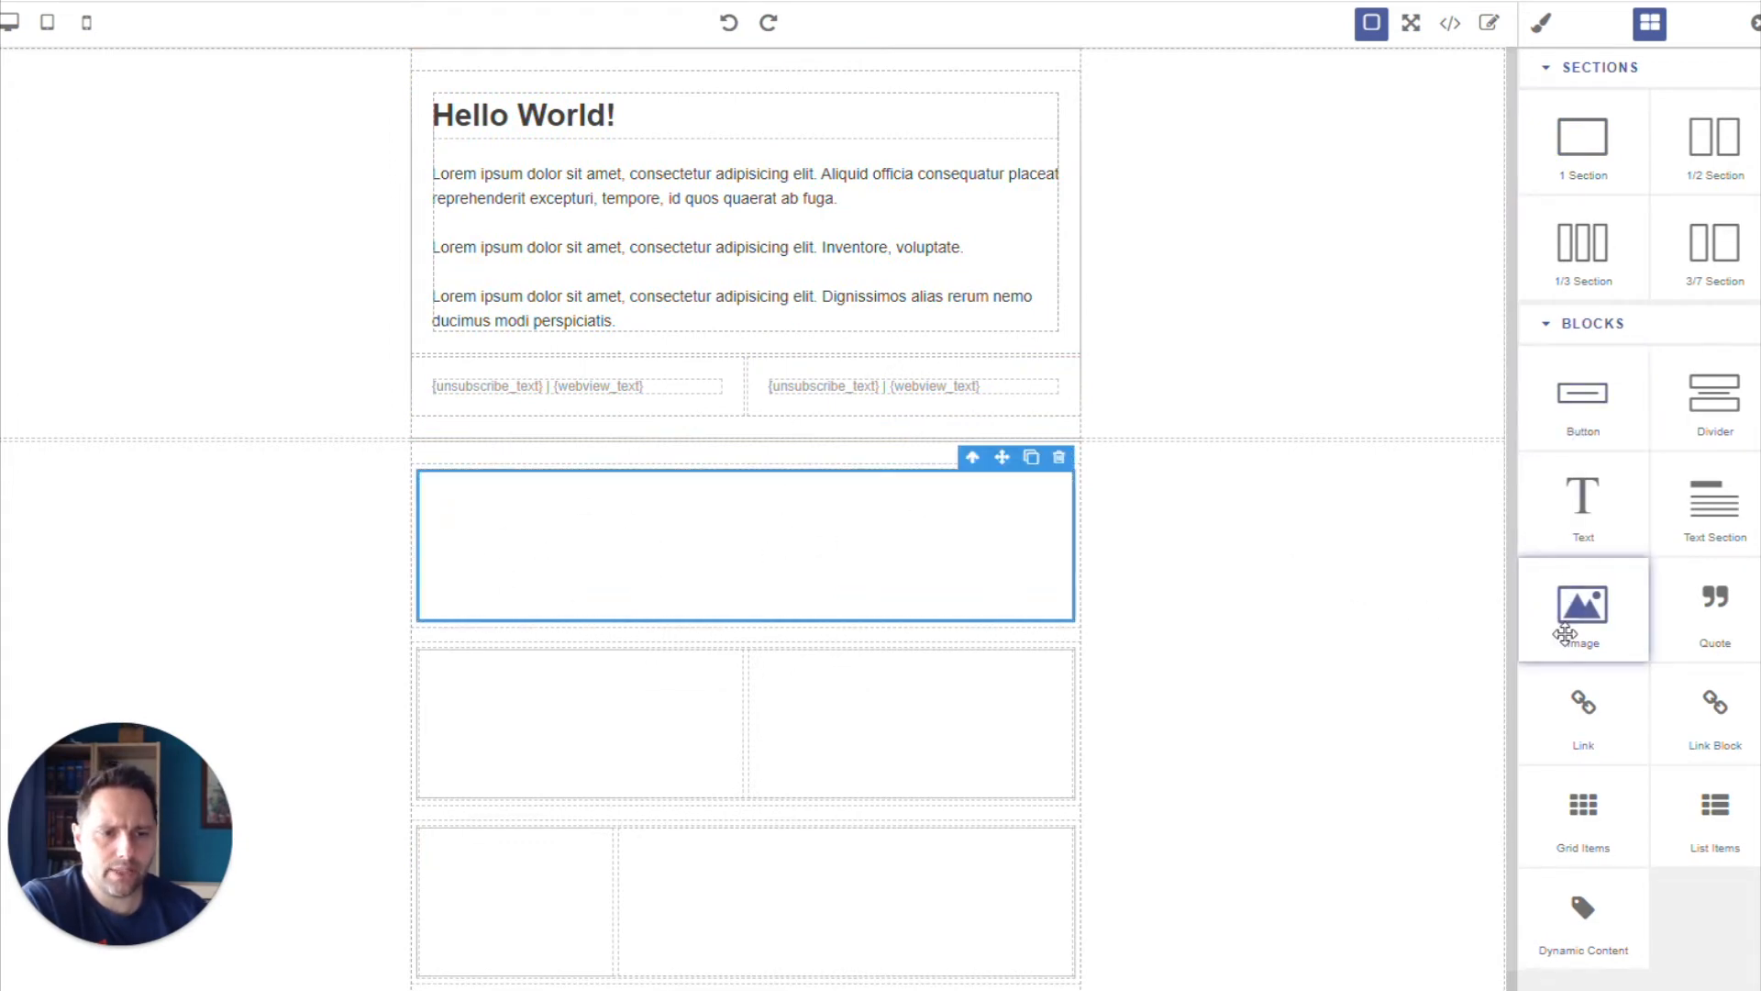
{"action": "left_click_drag", "start_coordinate": [1596, 399], "coordinate": [753, 573]}
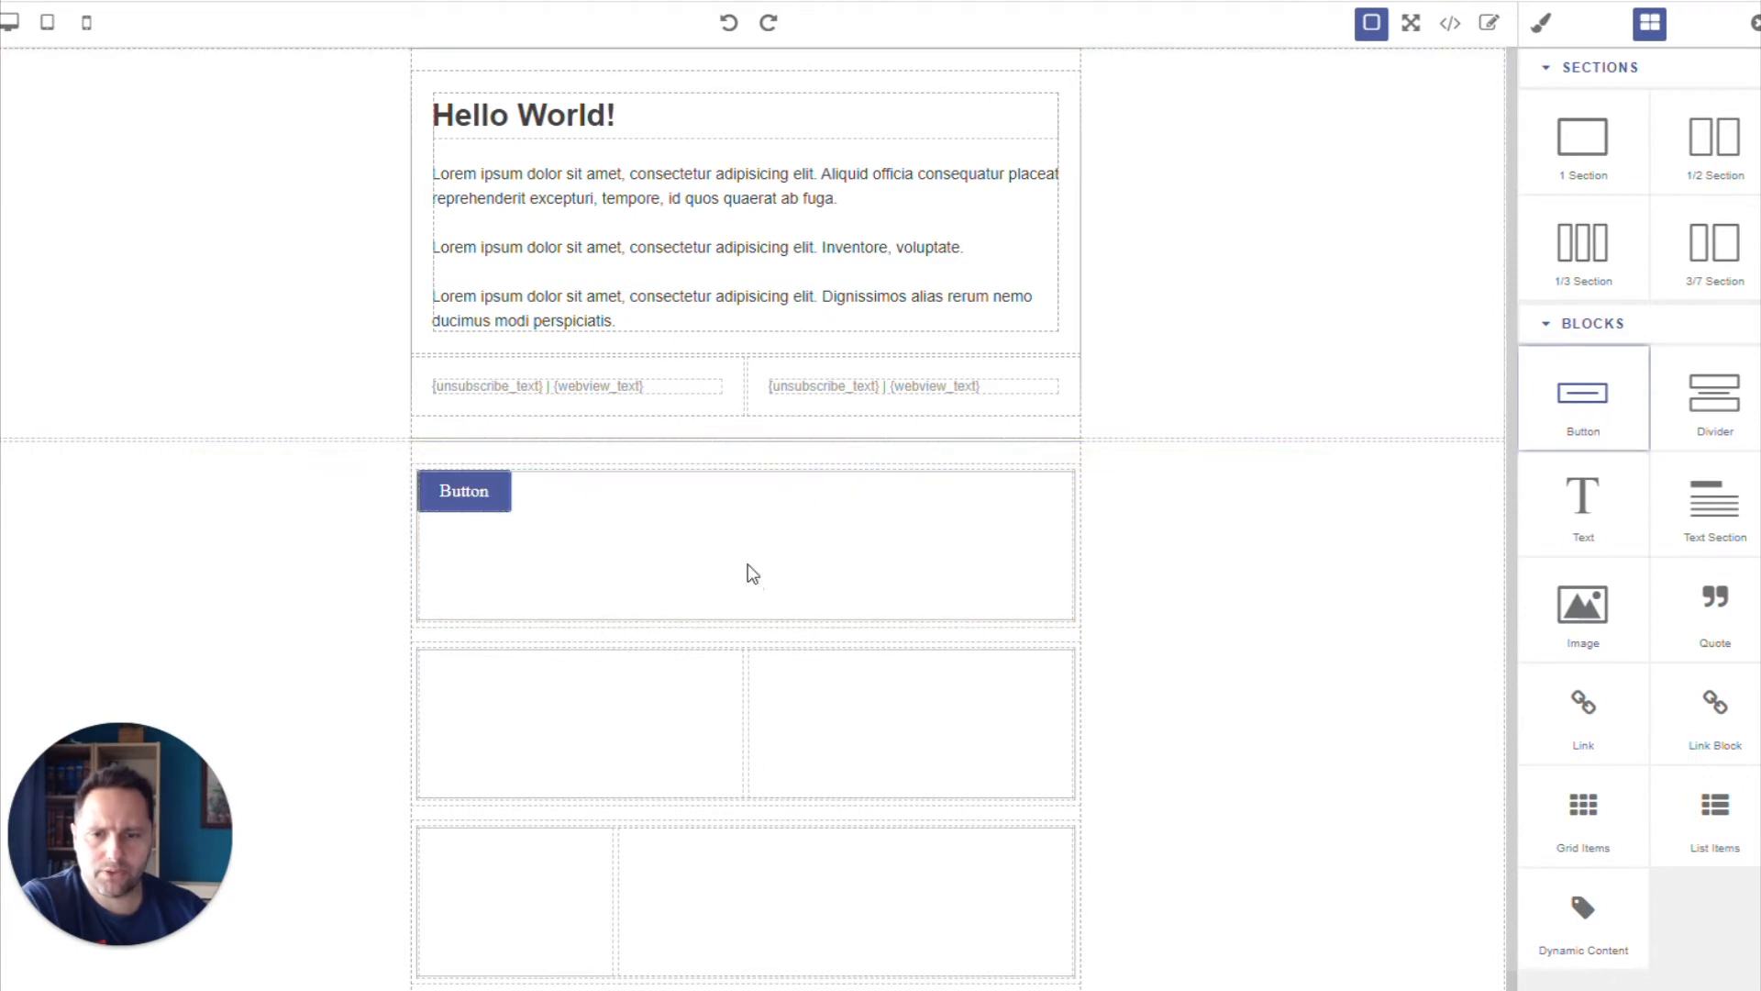
{"action": "left_click", "coordinate": [500, 514]}
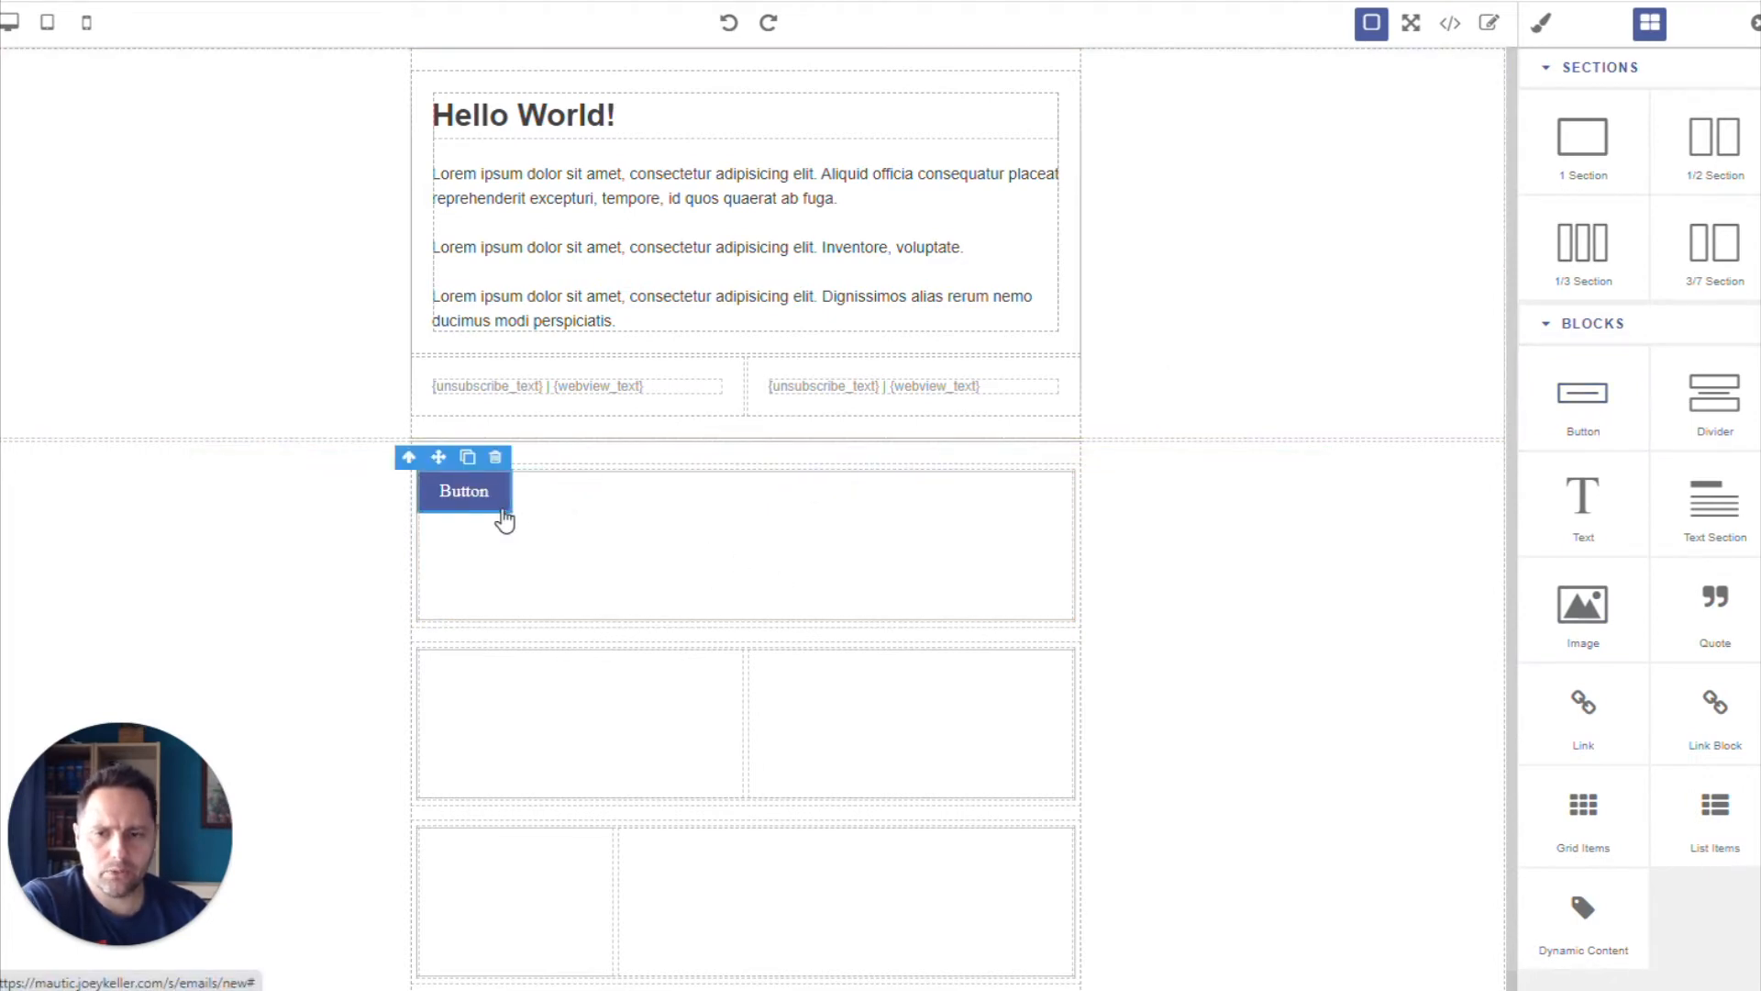
{"action": "left_click", "coordinate": [609, 539]}
{"action": "left_click", "coordinate": [503, 516]}
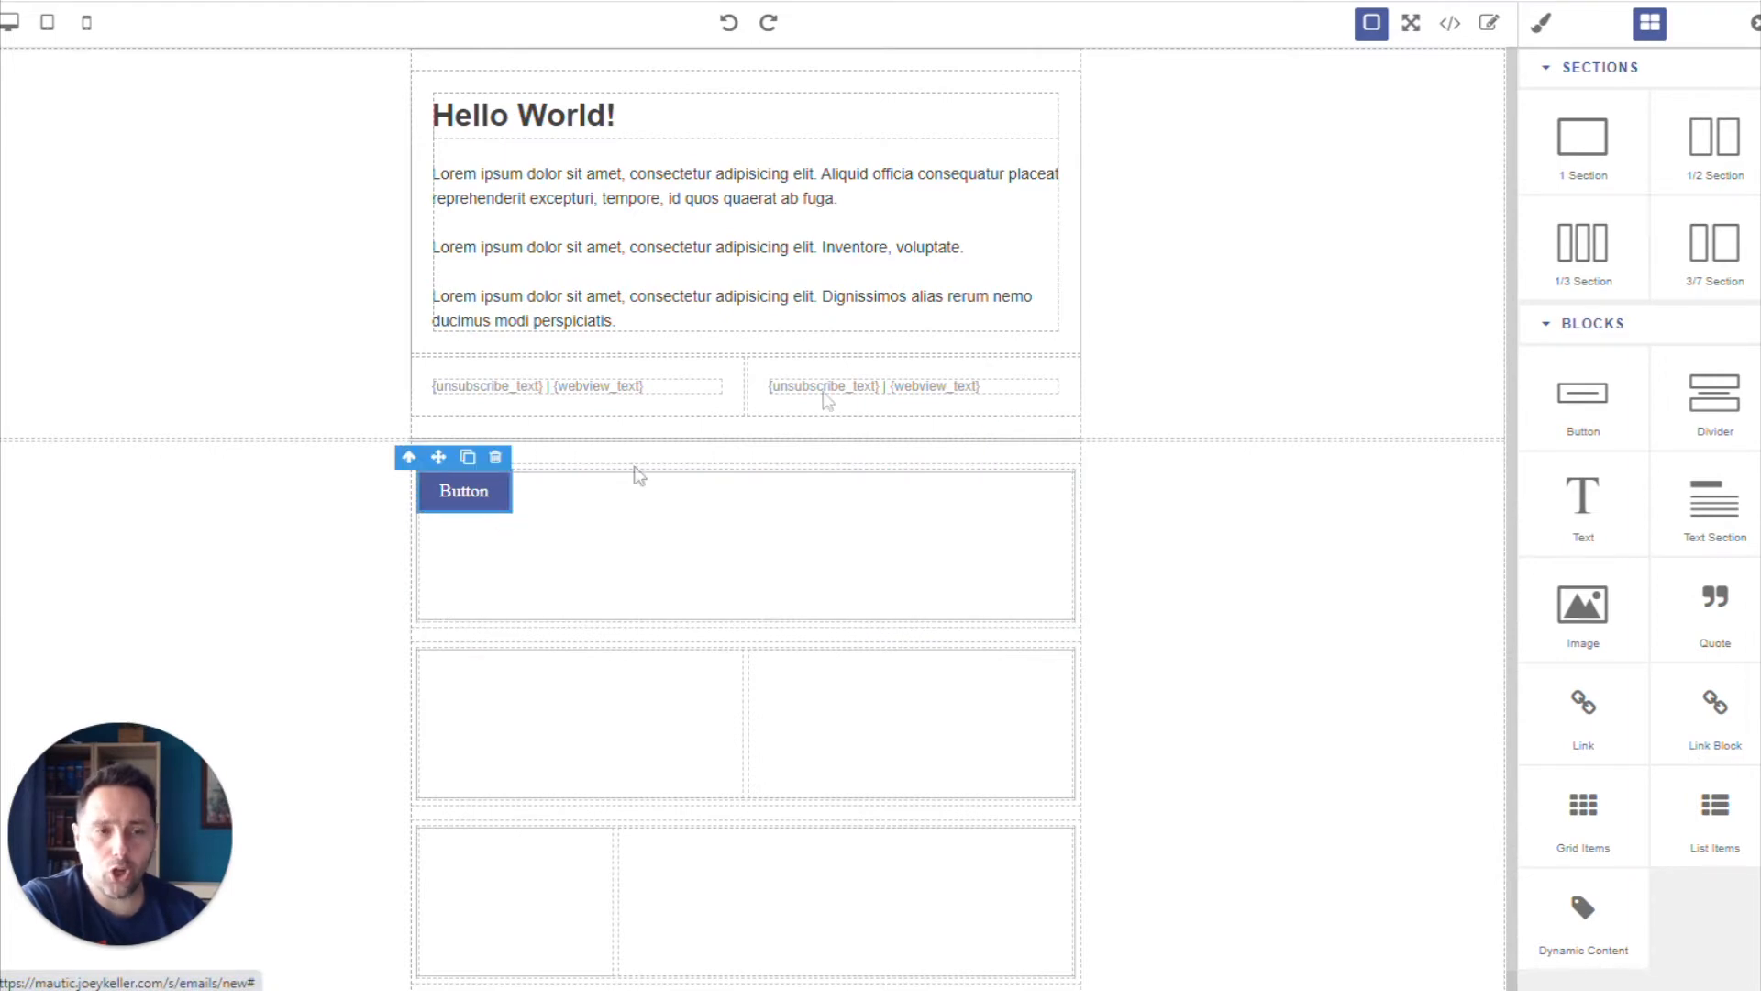
{"action": "left_click", "coordinate": [1545, 27]}
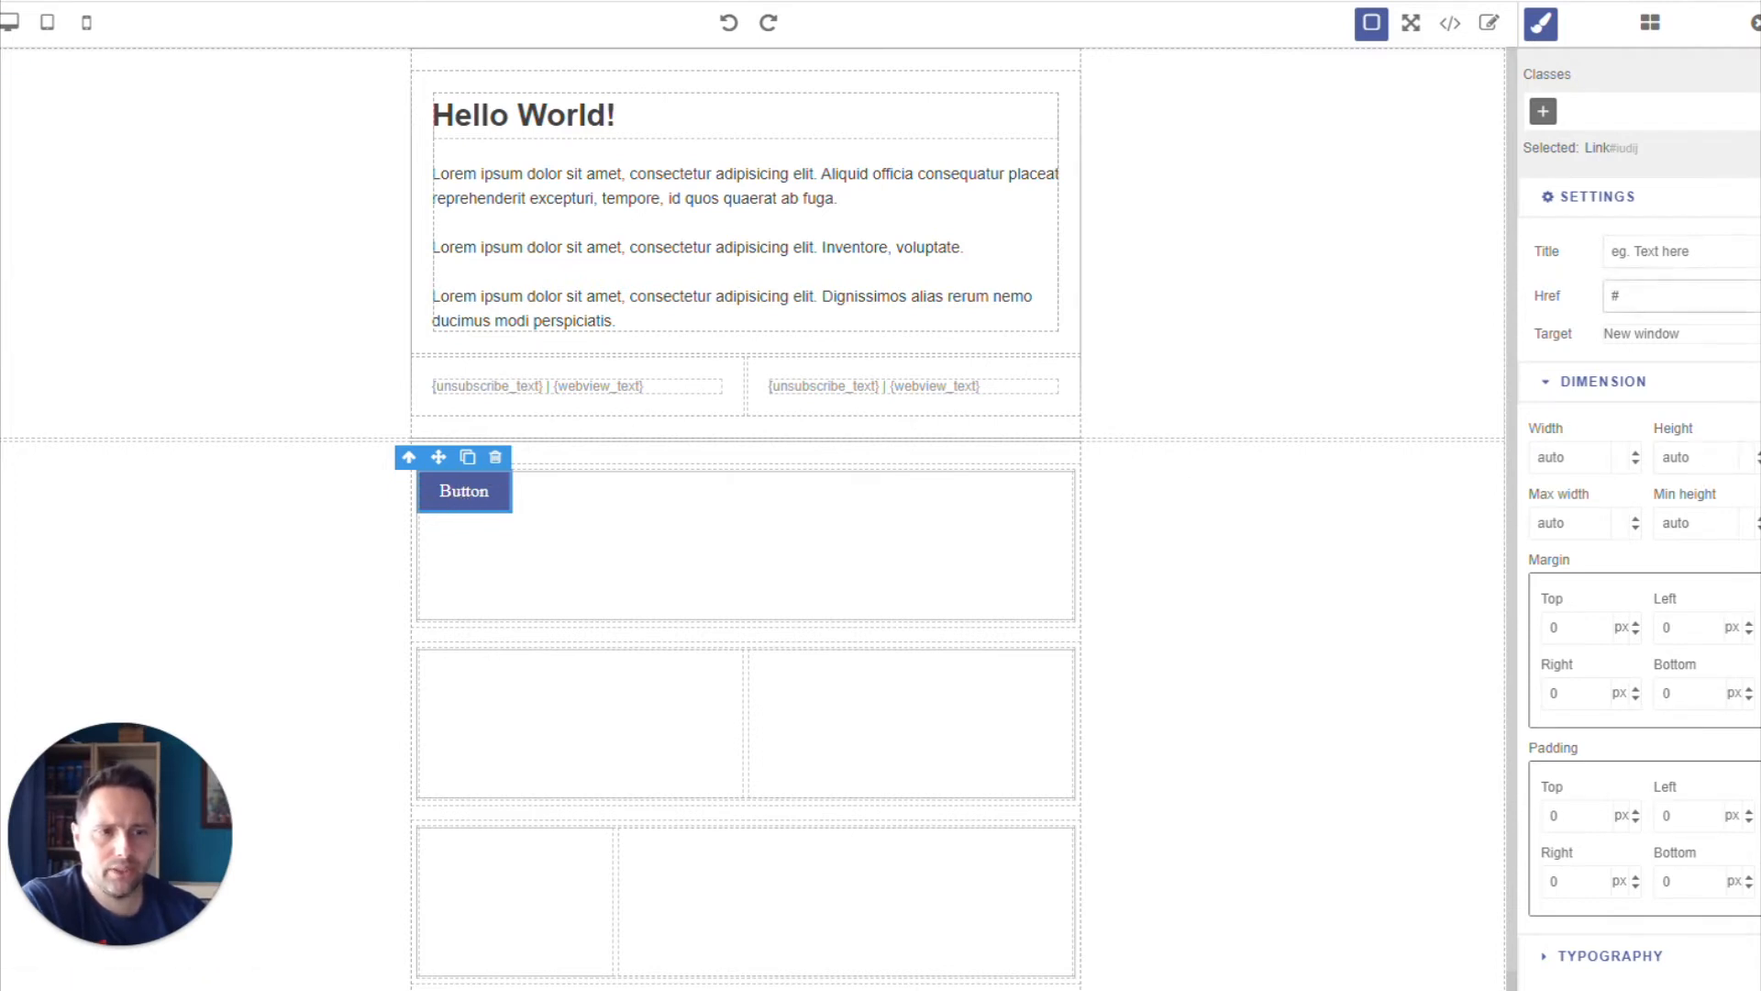
{"action": "left_click", "coordinate": [1667, 244]}
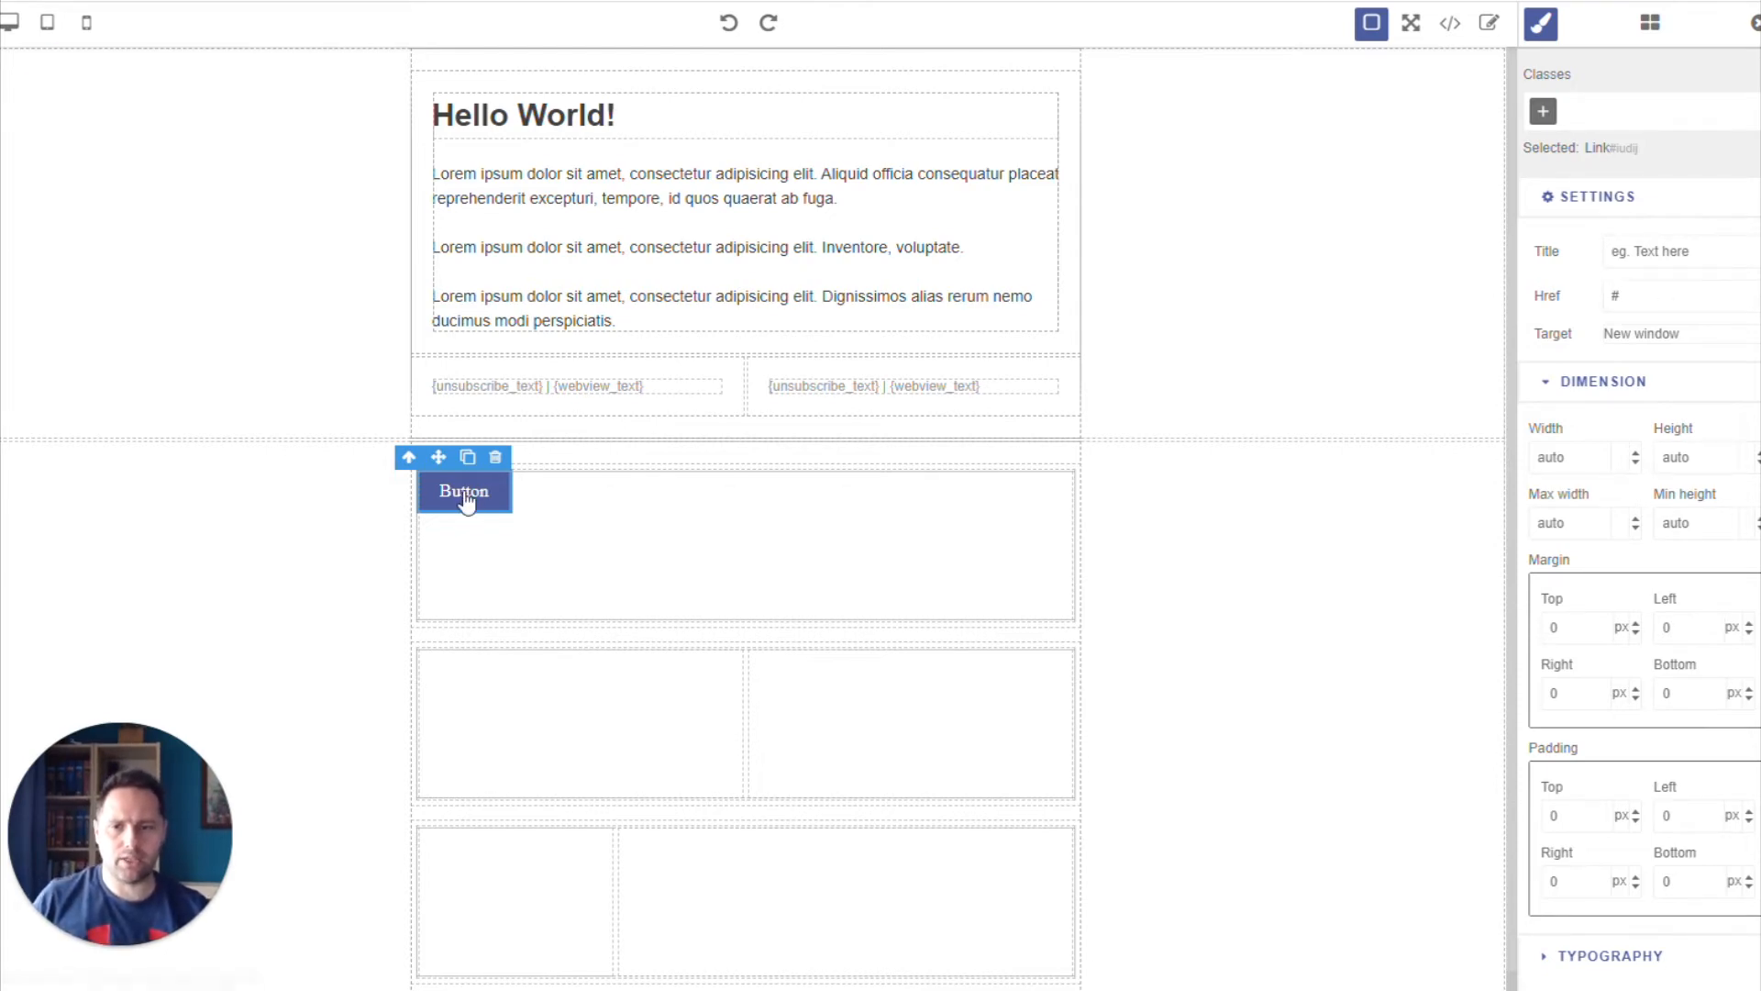
{"action": "left_click", "coordinate": [1648, 298]}
{"action": "key", "text": "BackSpace"}
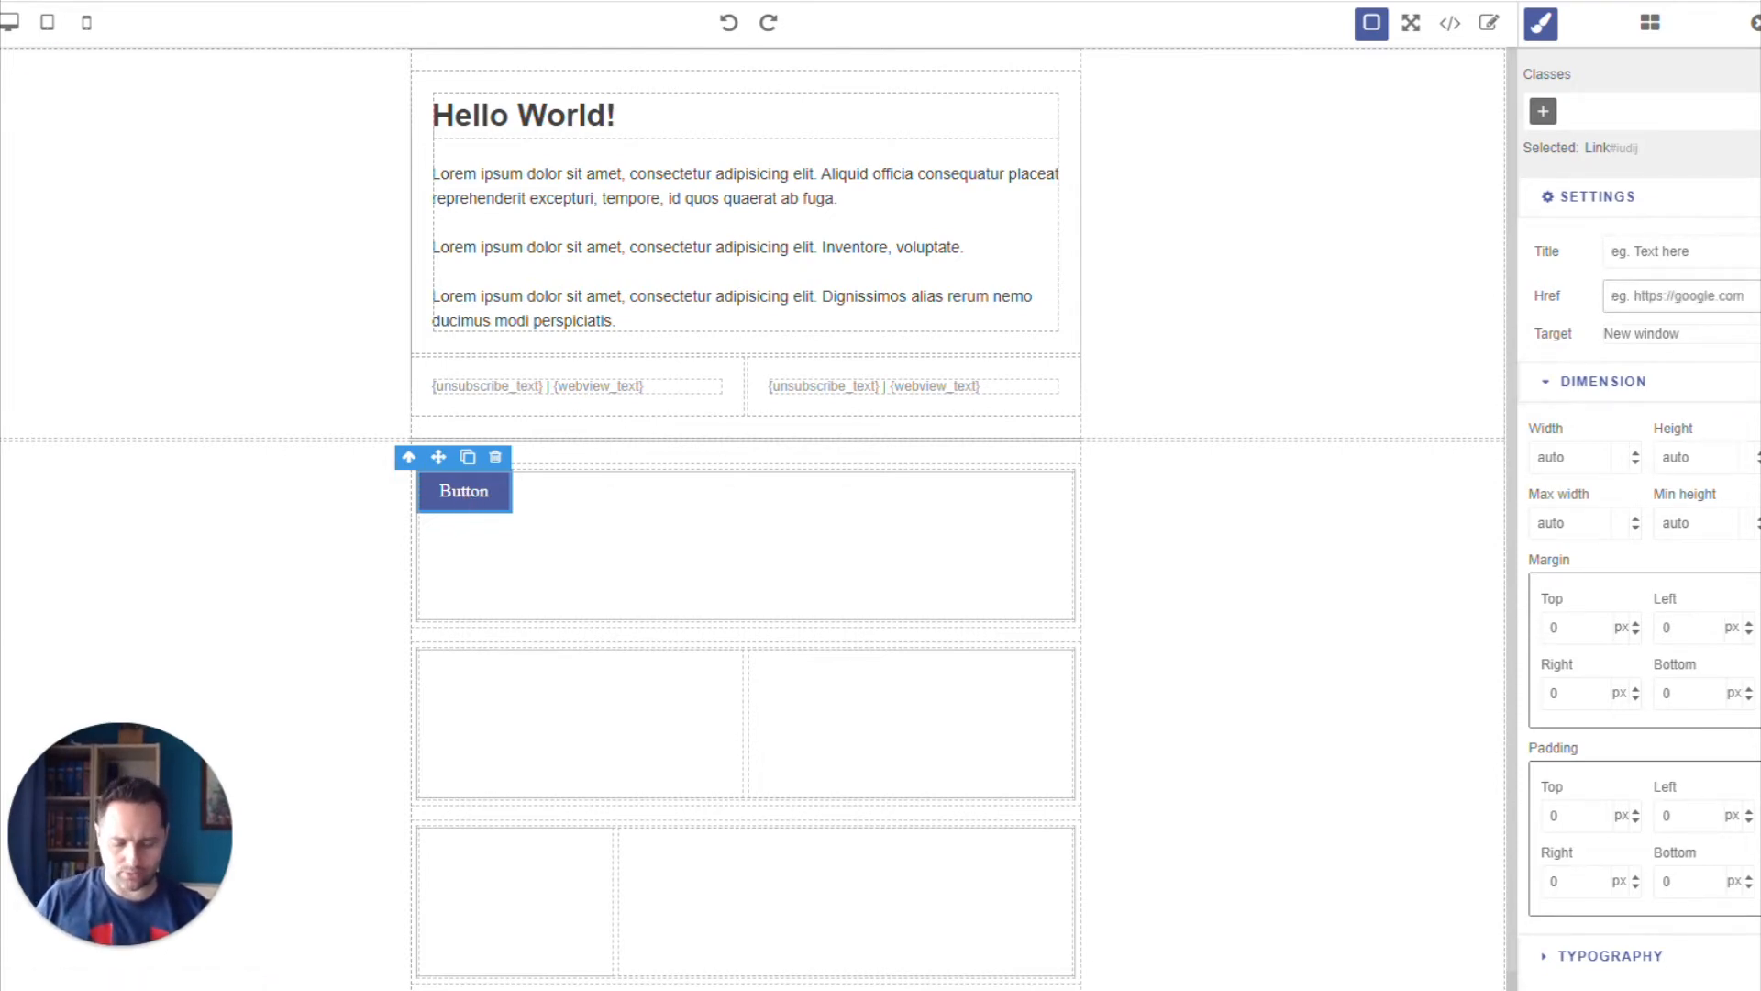
{"action": "type", "text": "https://google.com"}
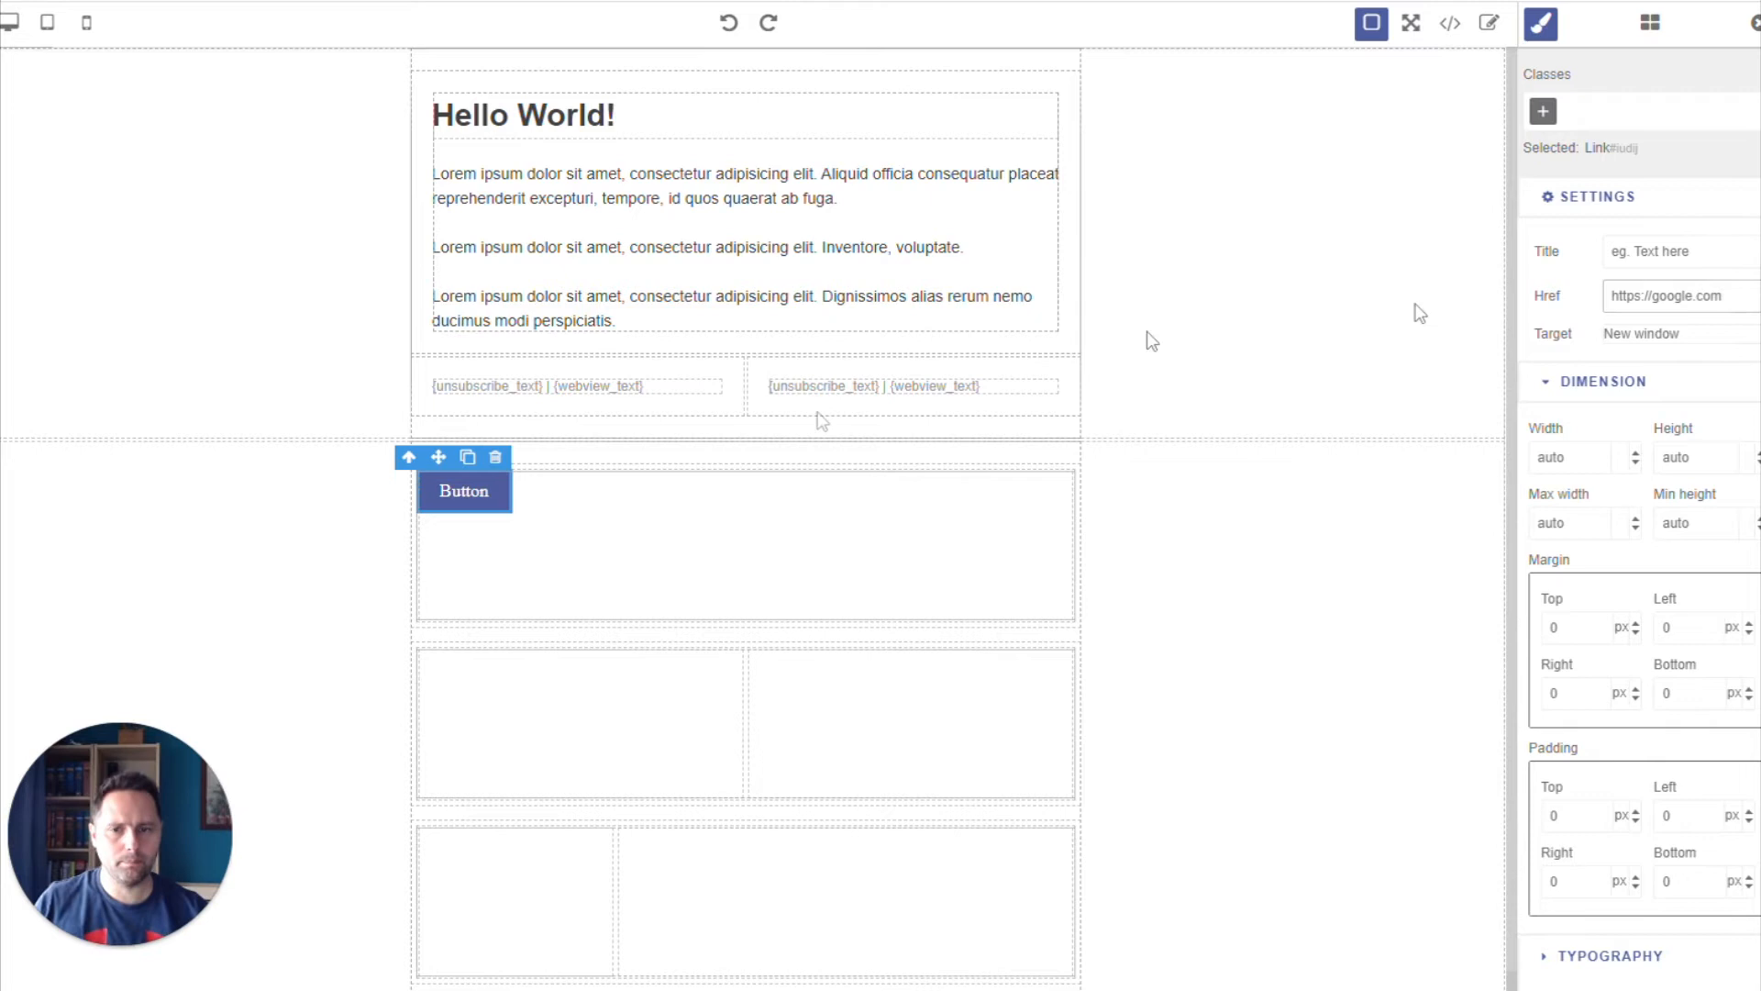
Change the button's label to "Button51".
{"action": "left_click", "coordinate": [461, 494]}
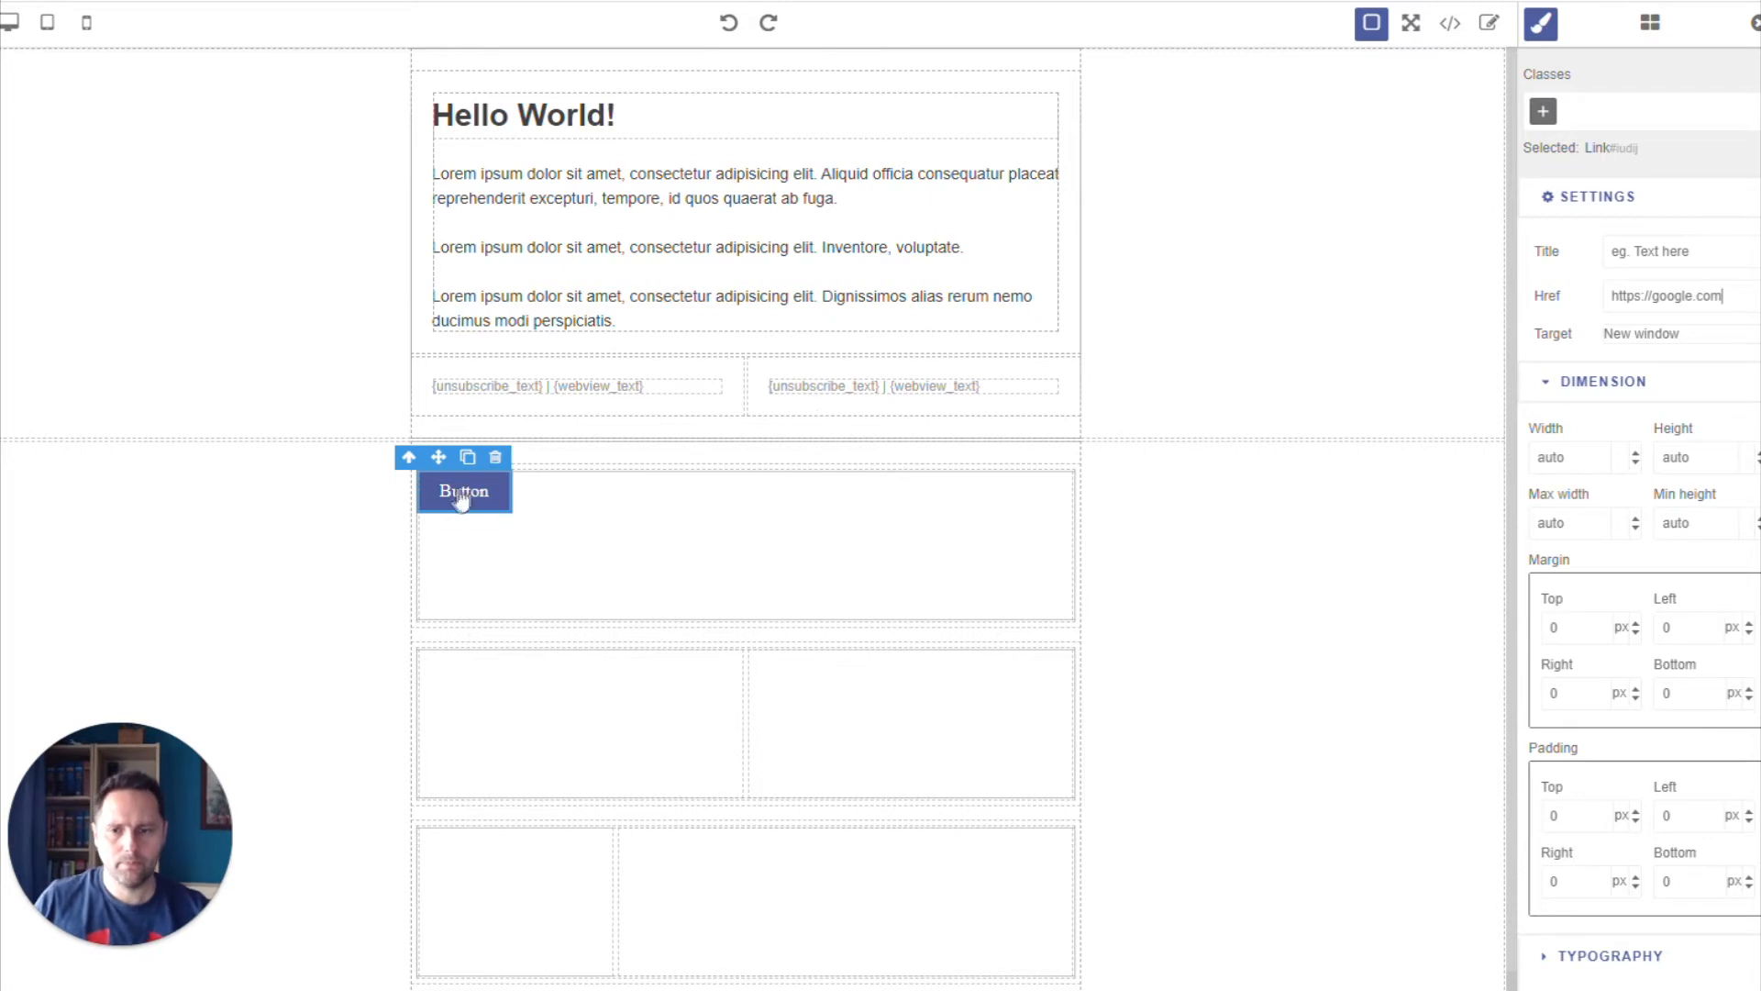
{"action": "double_click", "coordinate": [464, 491]}
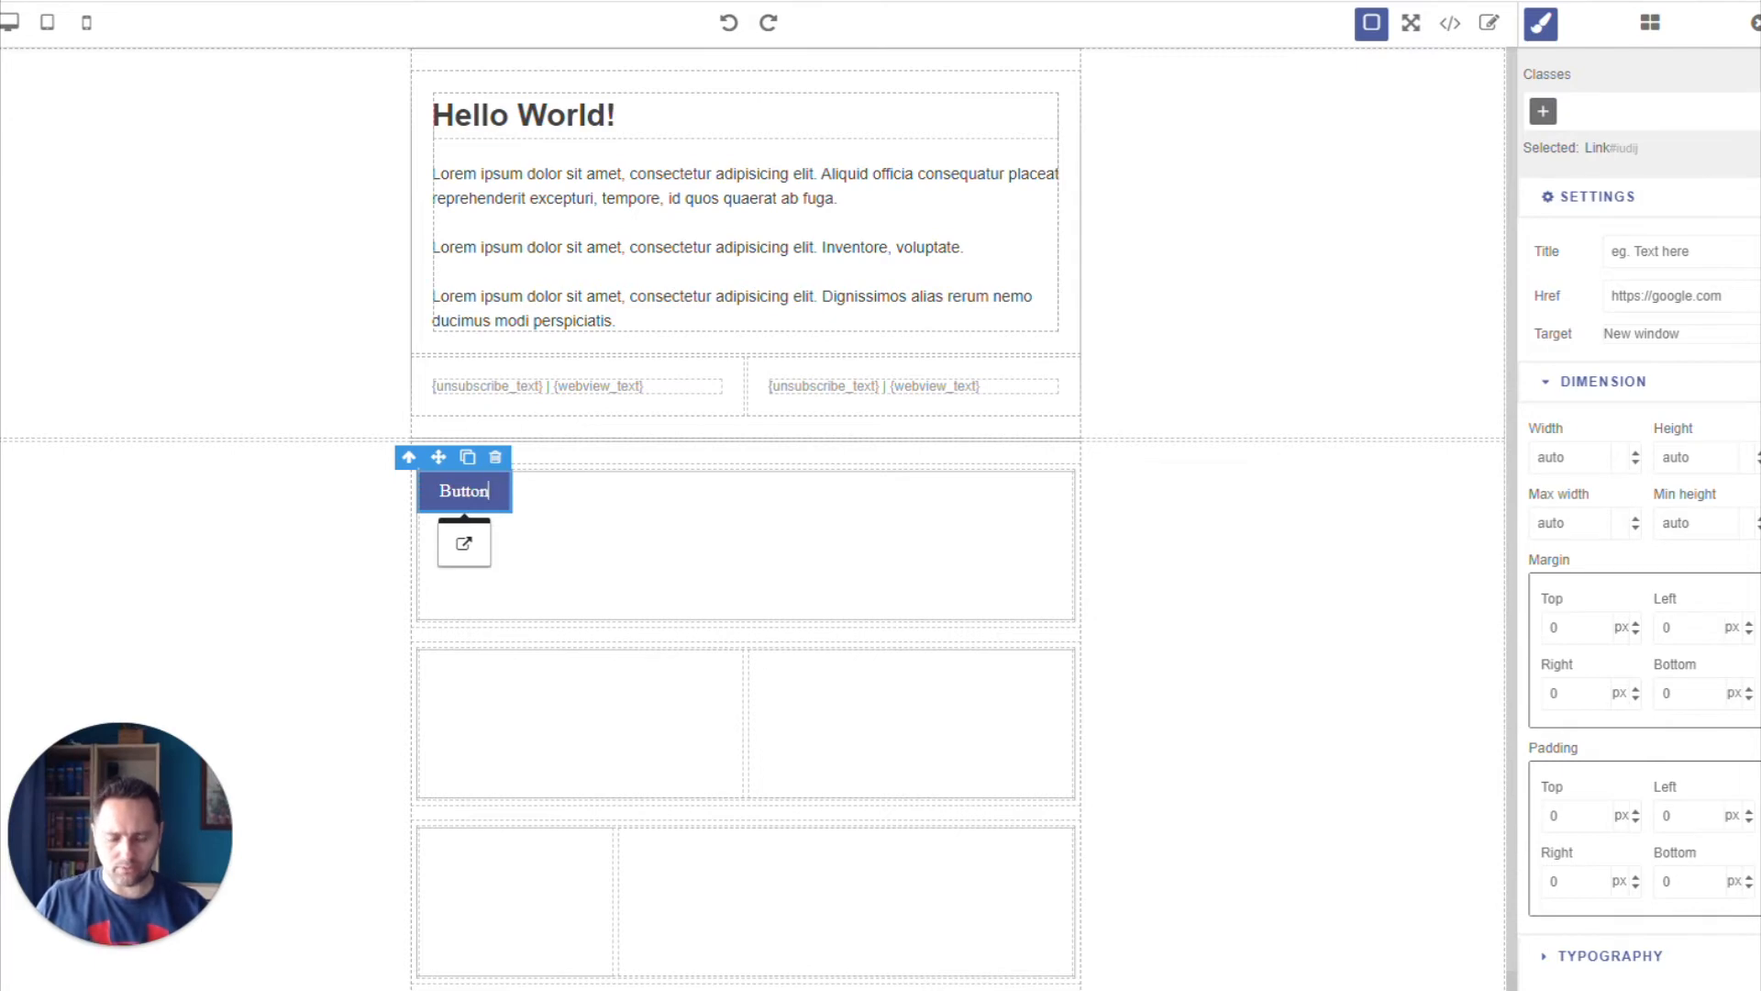
{"action": "type", "text": "51"}
{"action": "left_click", "coordinate": [636, 569]}
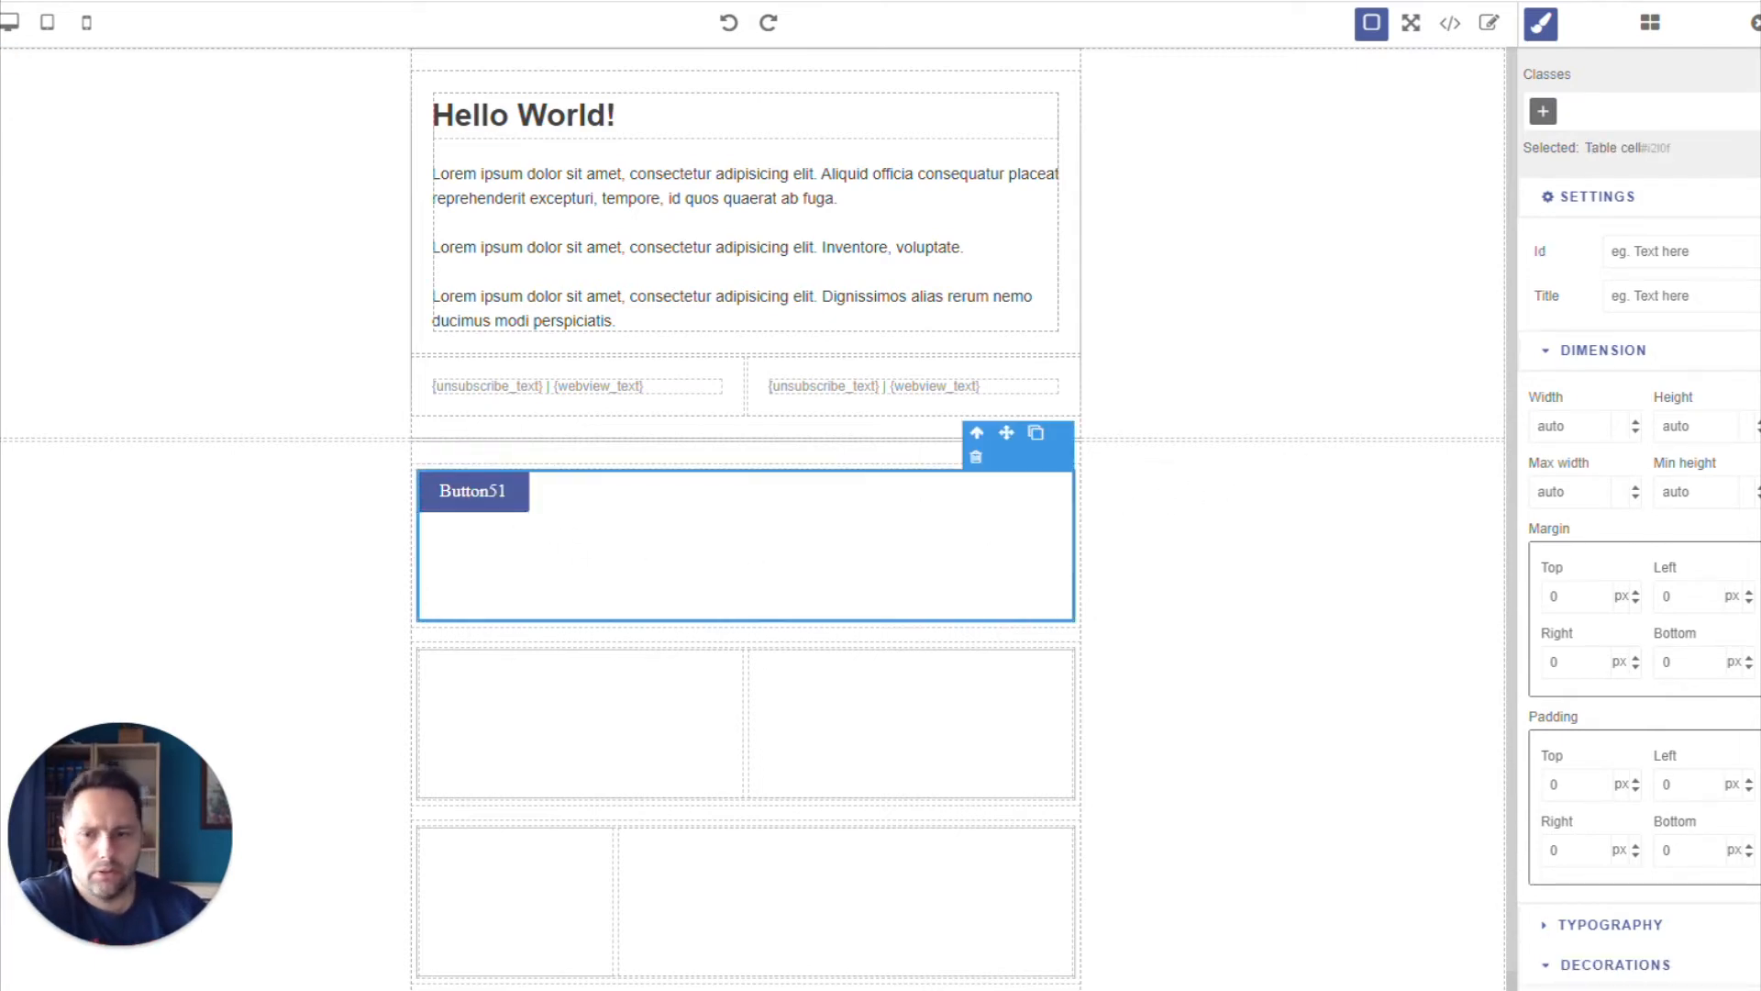
Select the button and inspect its link target setting without changing it.
{"action": "left_click", "coordinate": [488, 494]}
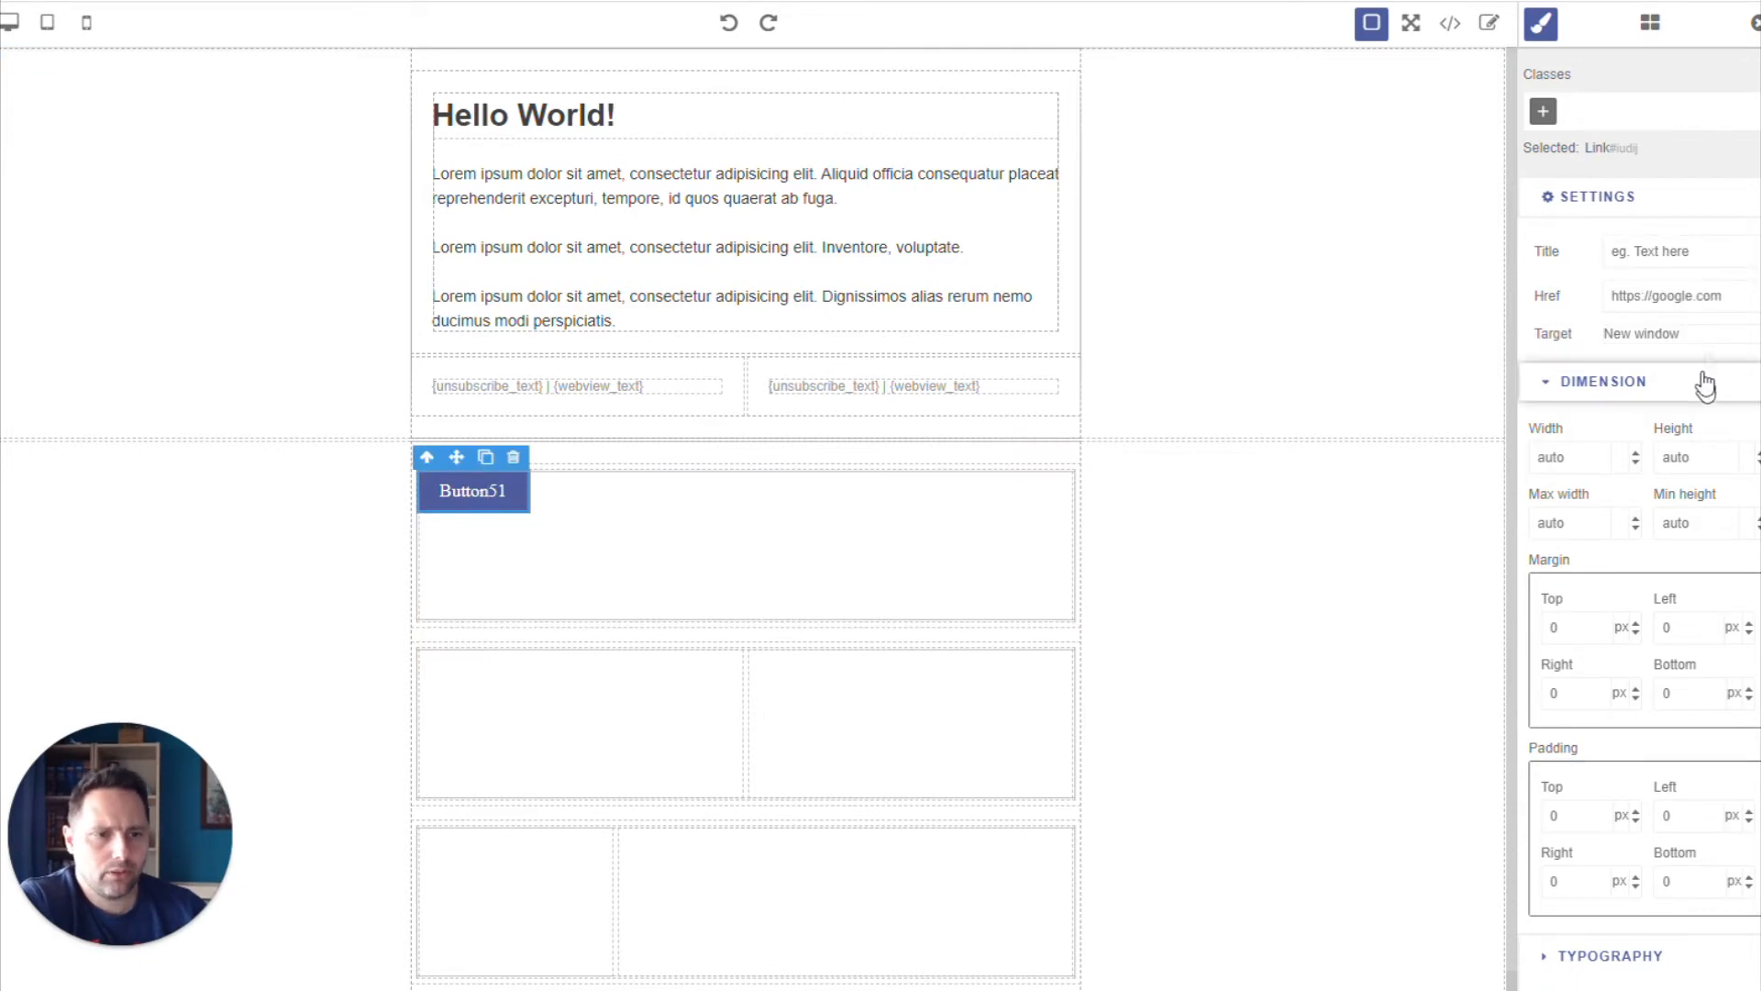
{"action": "left_click", "coordinate": [1697, 336]}
{"action": "left_click", "coordinate": [1697, 336]}
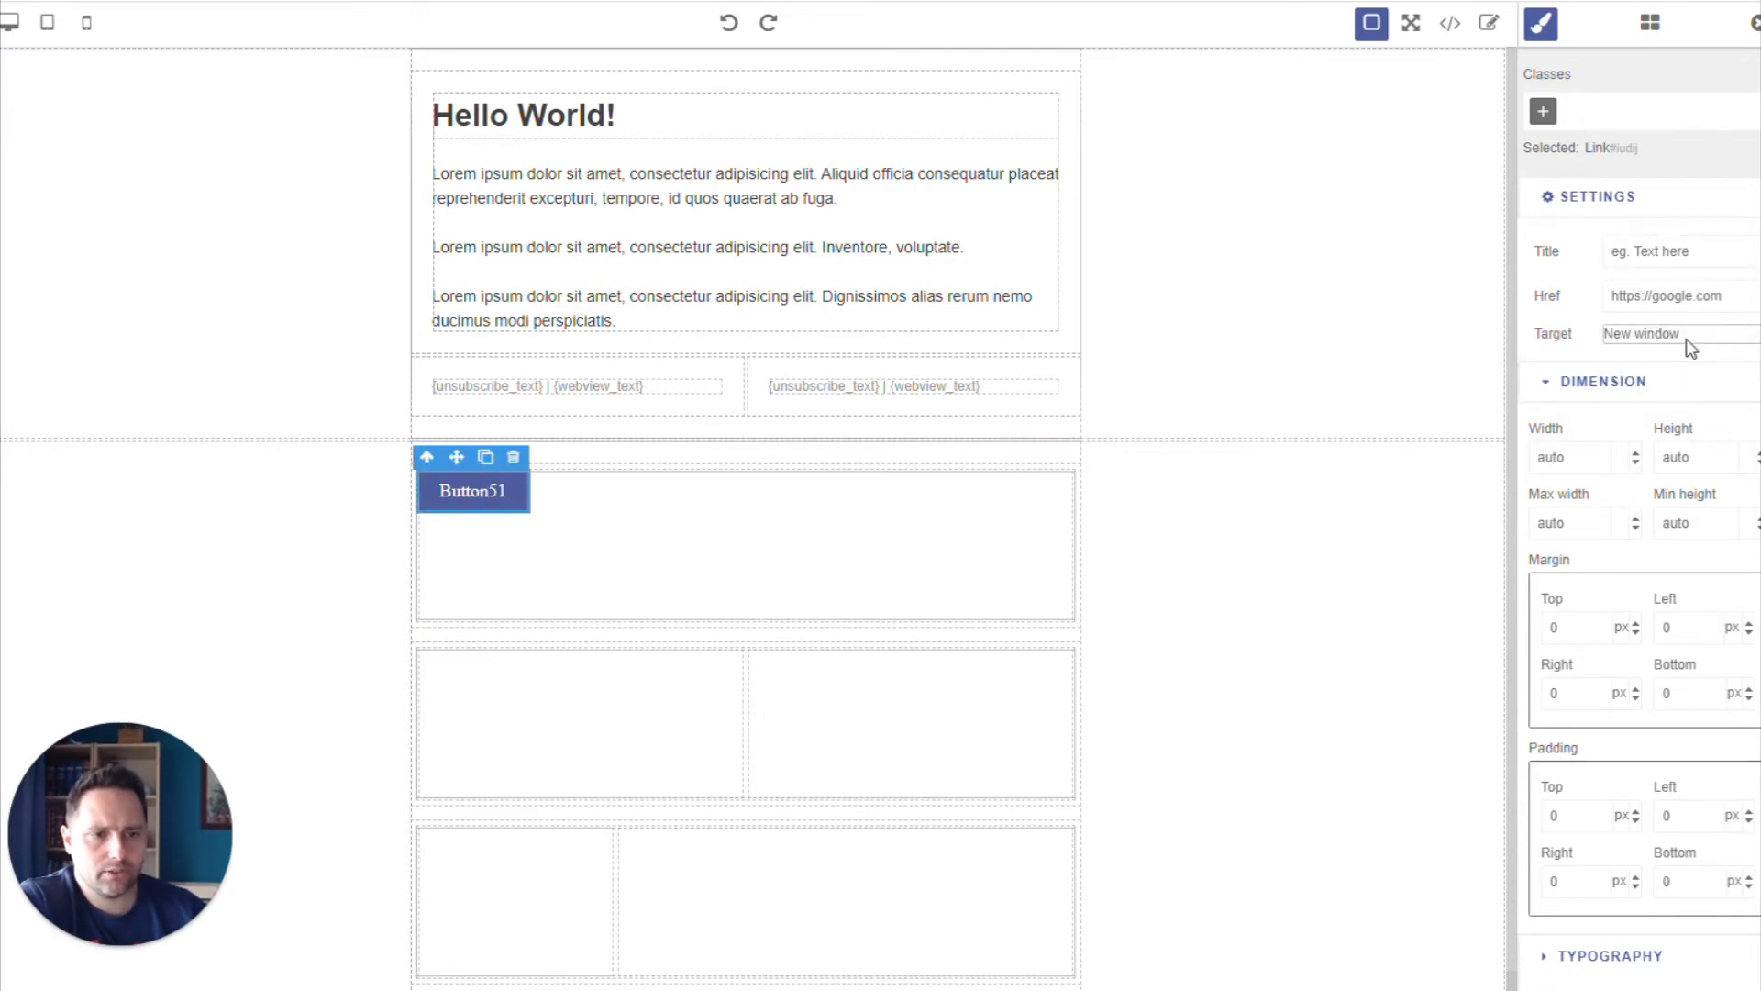
Set the button's width to 200 px and its height to 50 px.
{"action": "left_click", "coordinate": [1582, 457]}
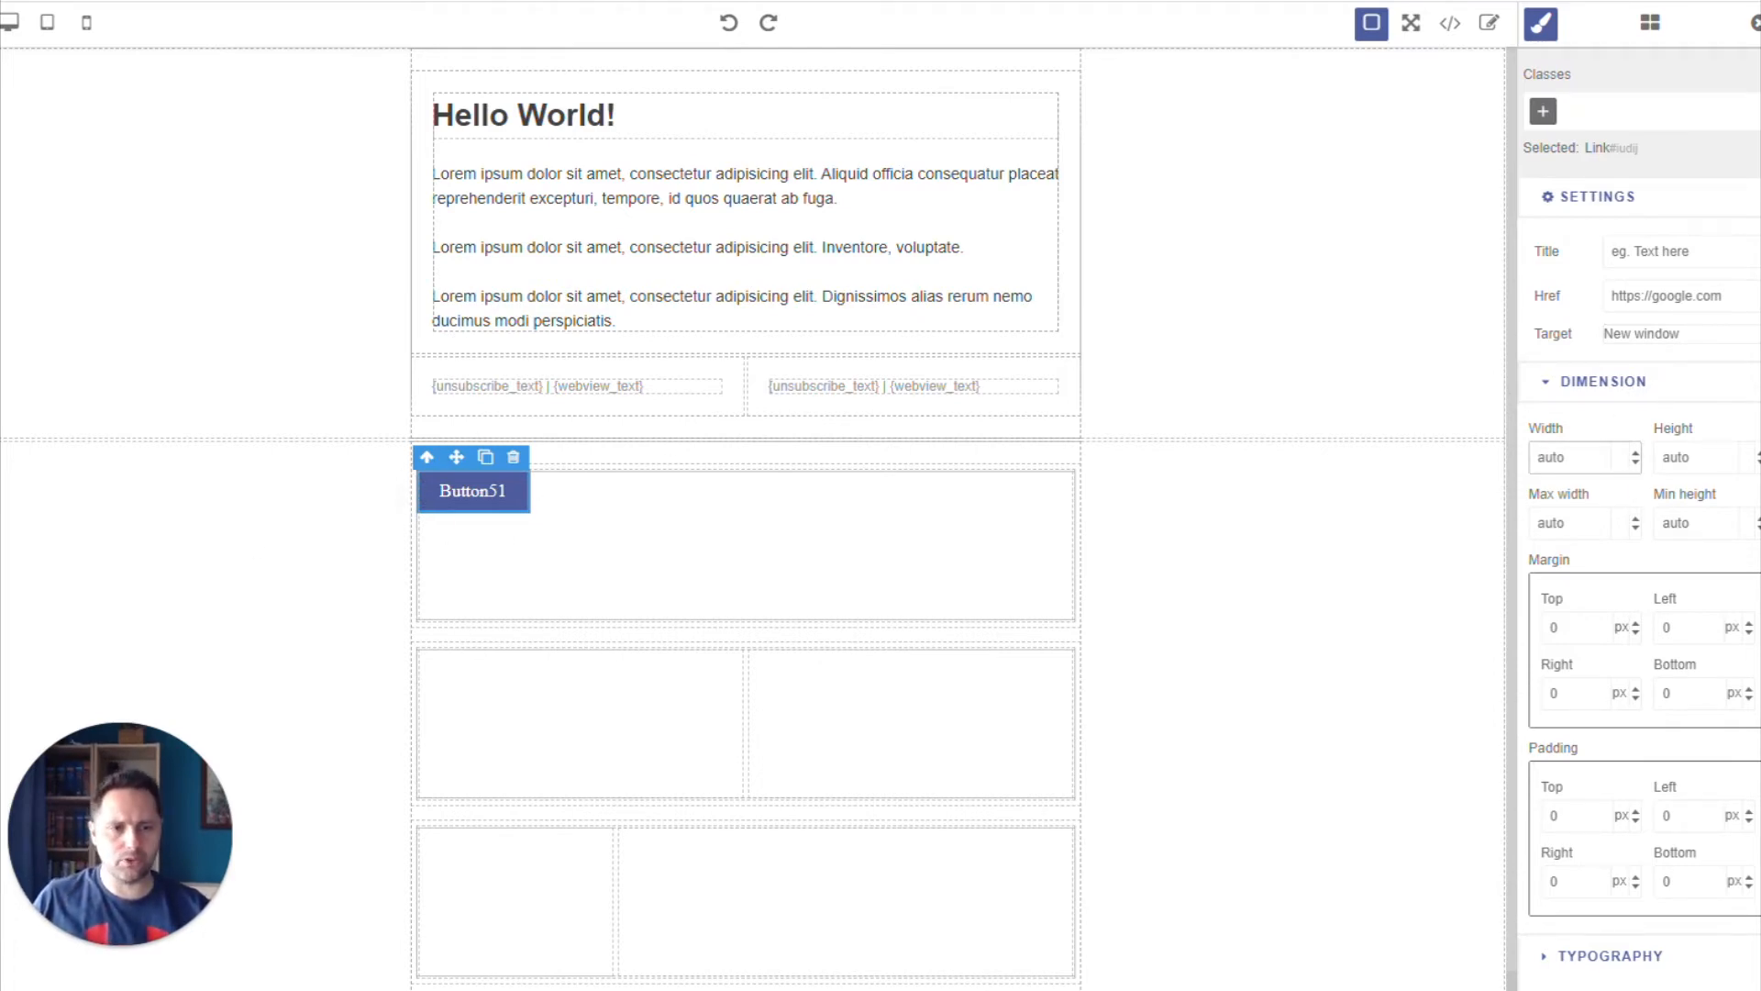
{"action": "left_click_drag", "start_coordinate": [1571, 457], "coordinate": [1493, 471]}
{"action": "type", "text": "200"}
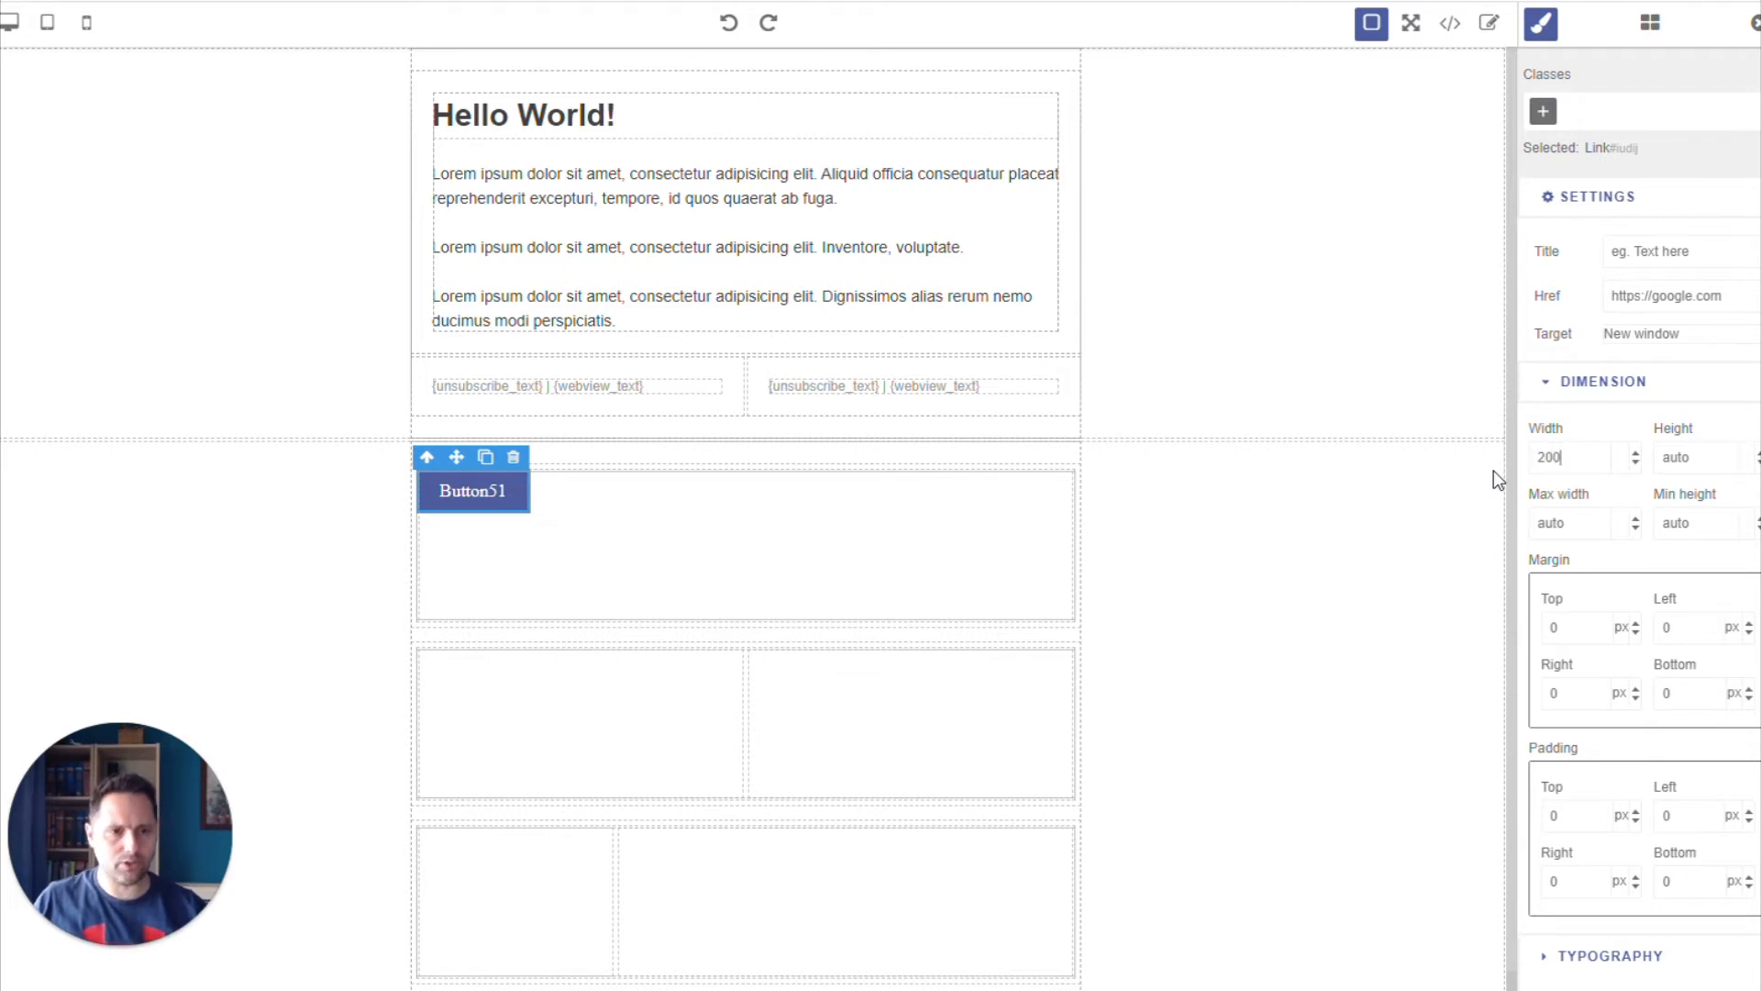
{"action": "key", "text": "Return"}
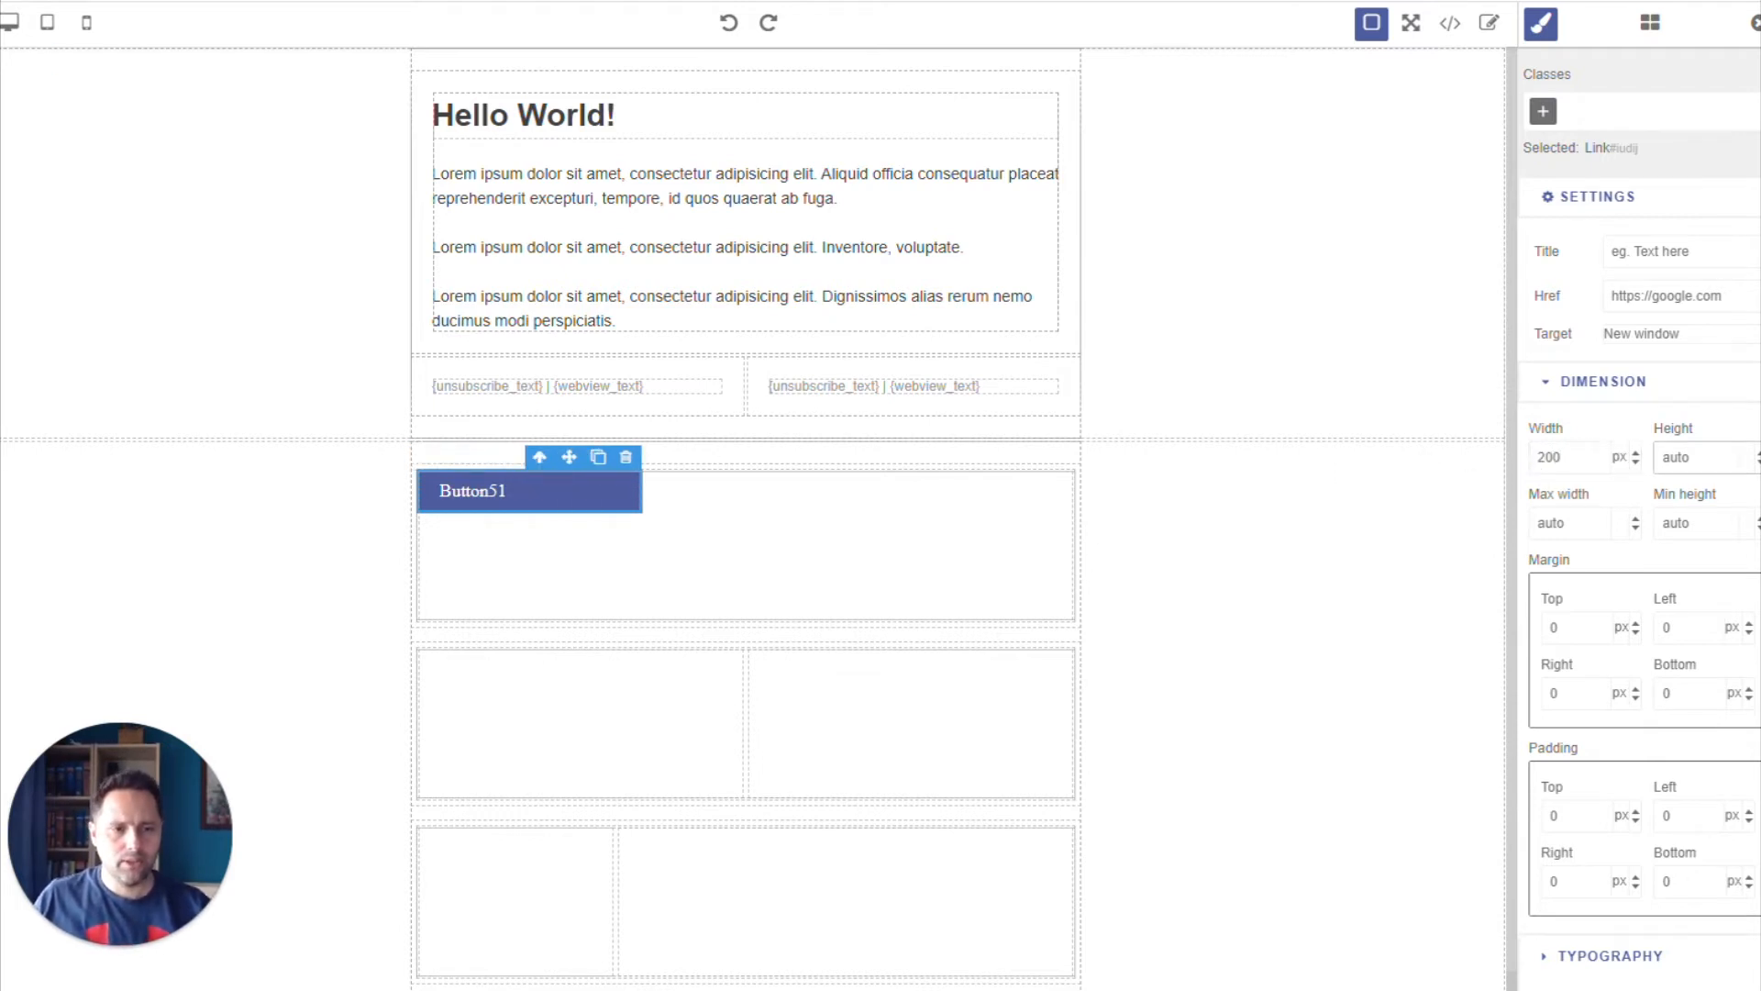
{"action": "key", "text": "Tab"}
{"action": "type", "text": "500"}
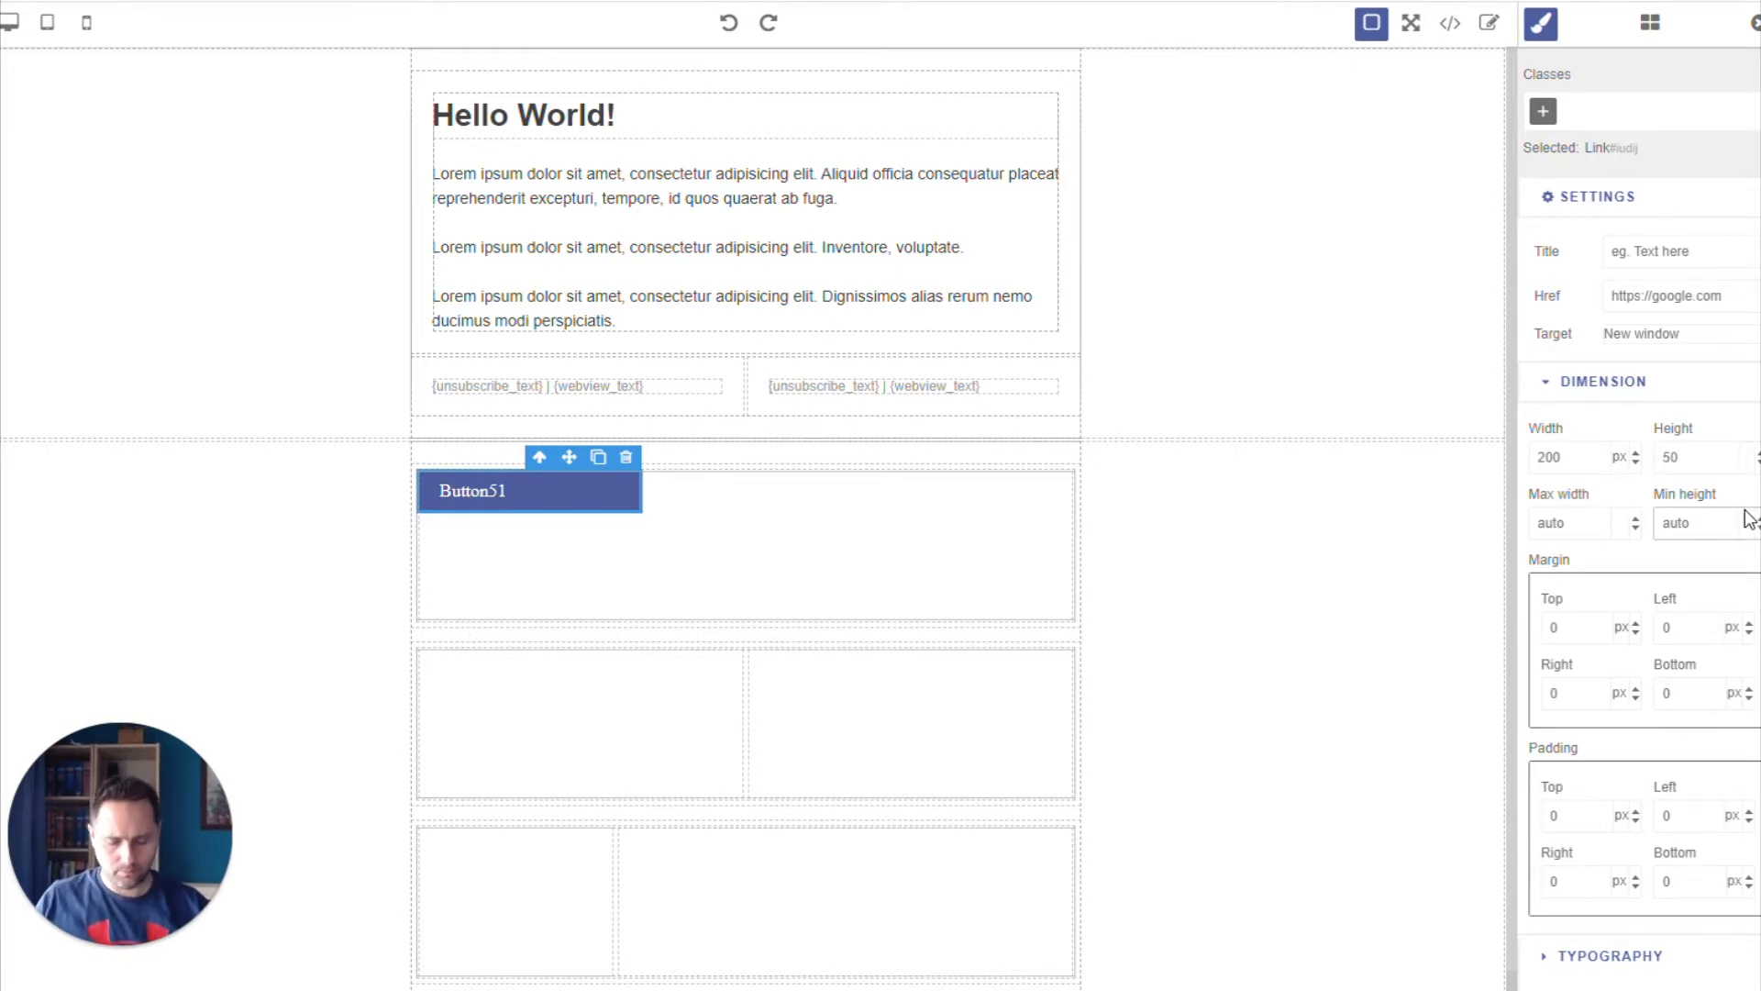
{"action": "key", "text": "Return"}
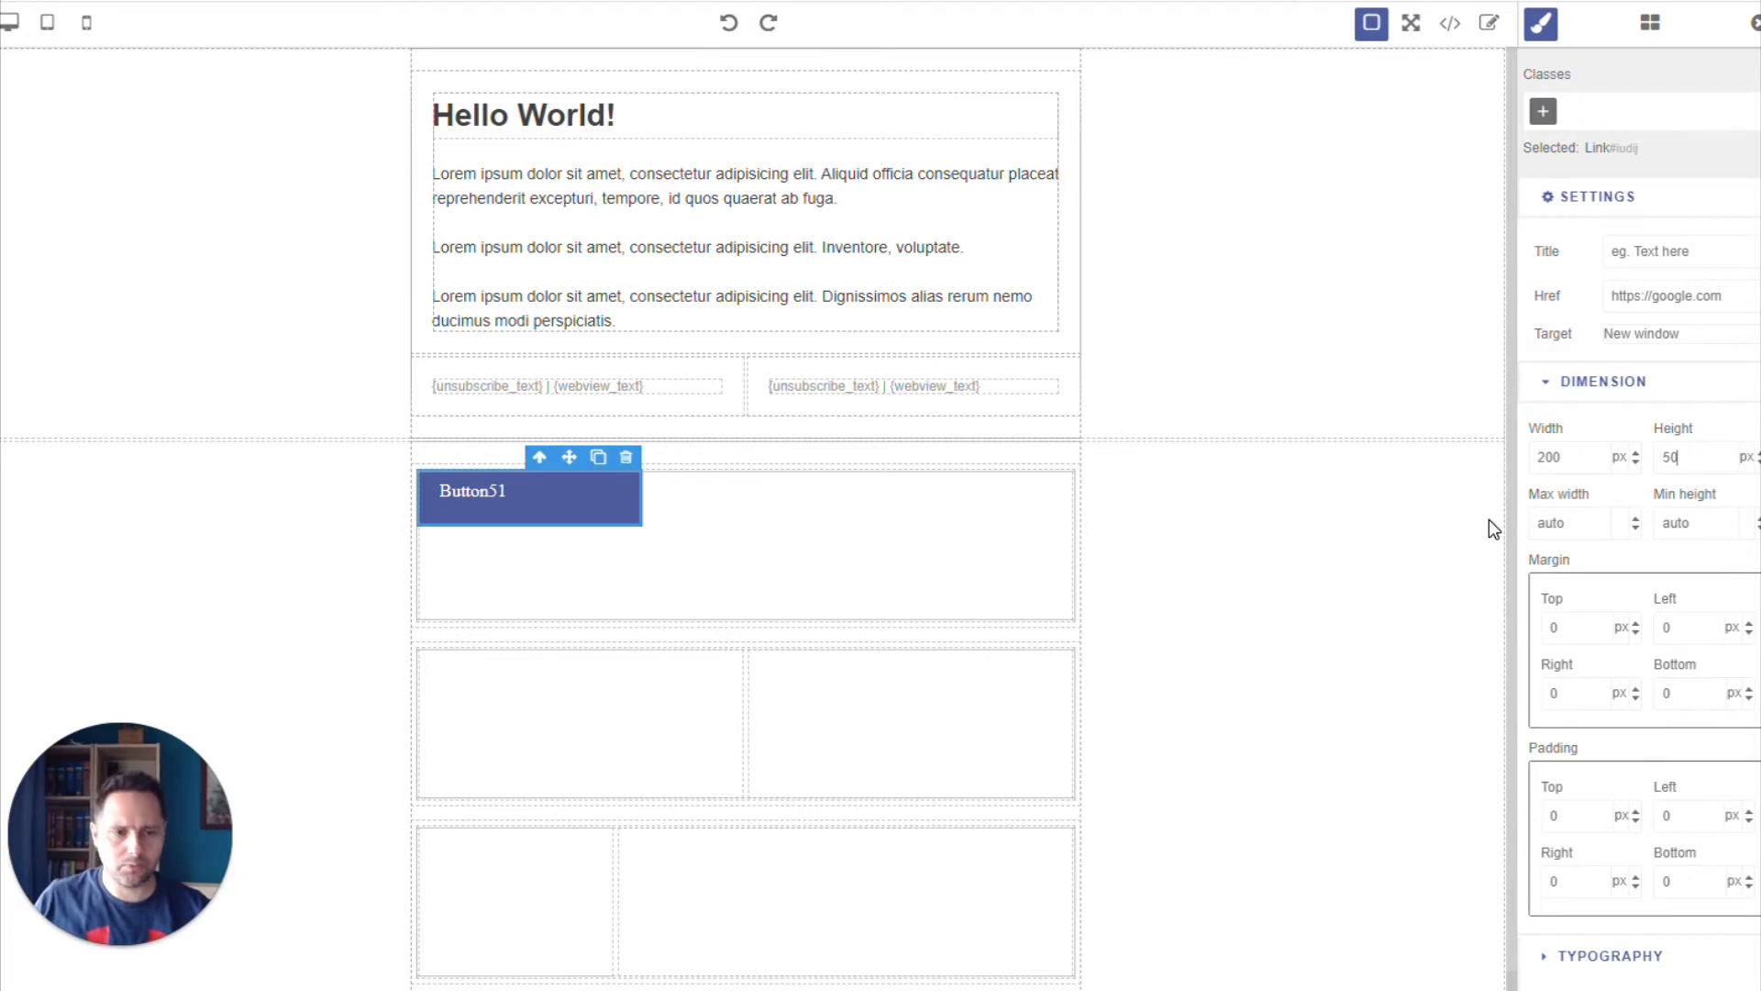
Review the button's remaining dimension and decoration style settings.
{"action": "scroll", "coordinate": [1574, 542], "scroll_direction": "down", "scroll_amount": 1}
{"action": "scroll", "coordinate": [1575, 542], "scroll_direction": "down", "scroll_amount": 2}
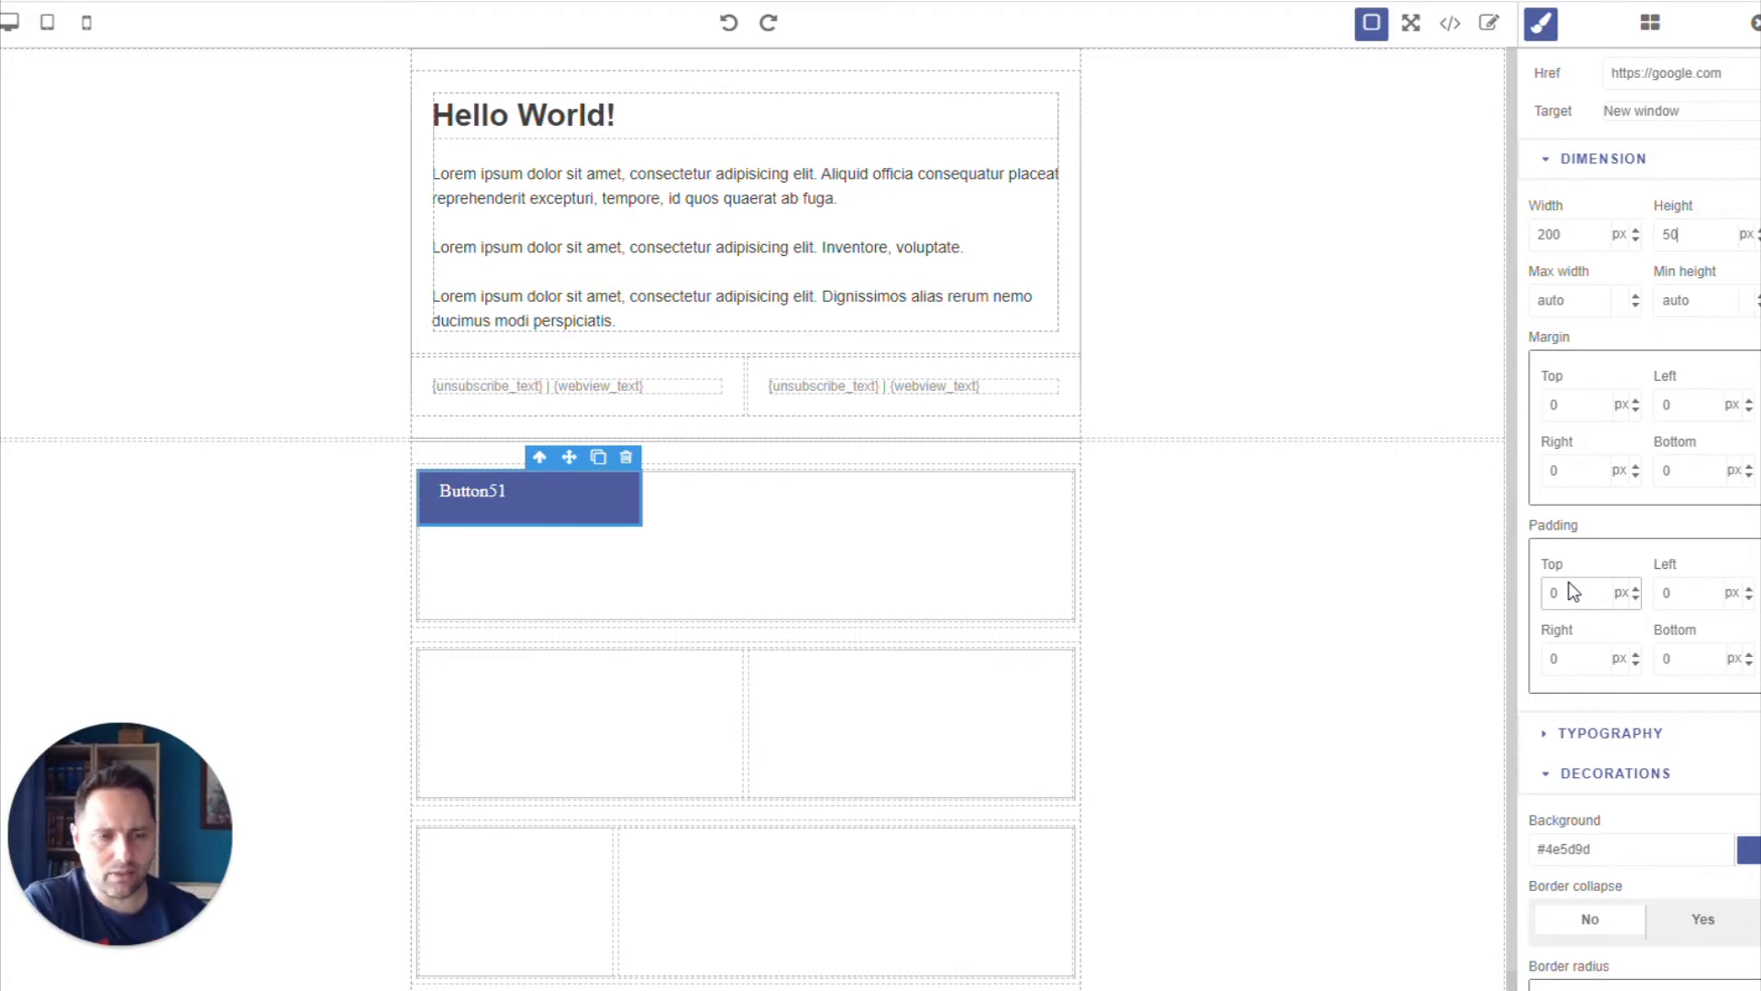
{"action": "scroll", "coordinate": [1568, 583], "scroll_direction": "down", "scroll_amount": 3}
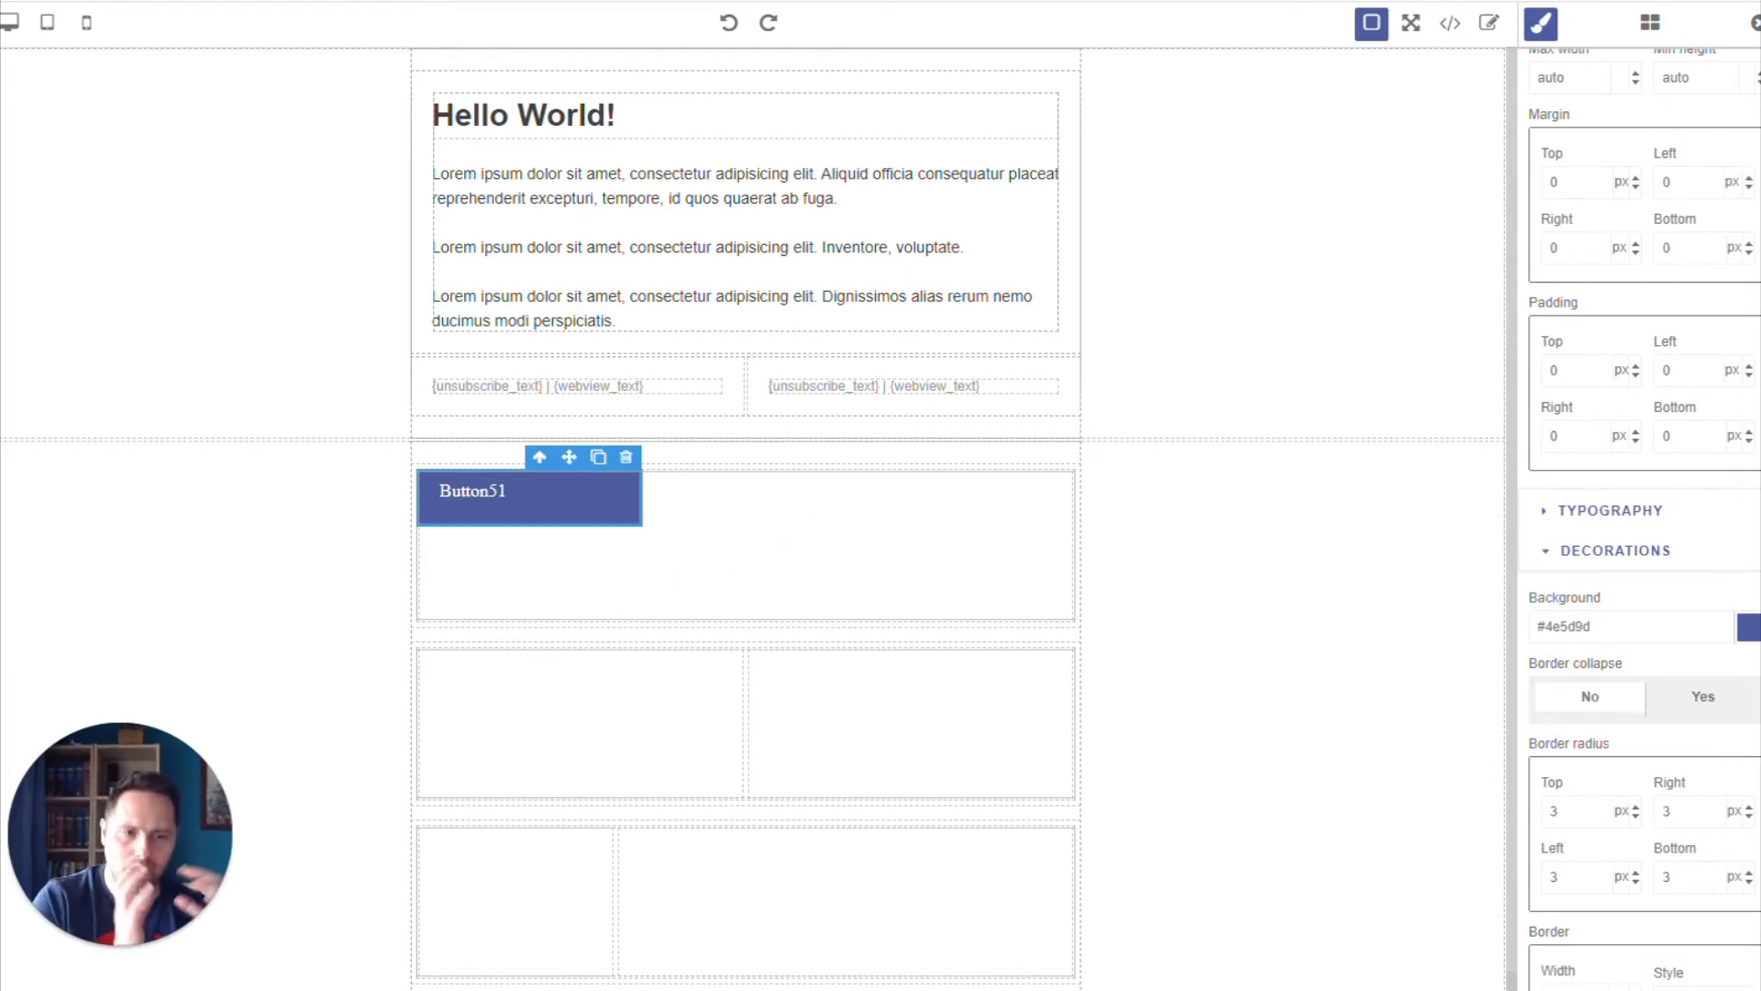
{"action": "scroll", "coordinate": [900, 548], "scroll_direction": "down", "scroll_amount": 1}
{"action": "scroll", "coordinate": [1656, 464], "scroll_direction": "up", "scroll_amount": 5}
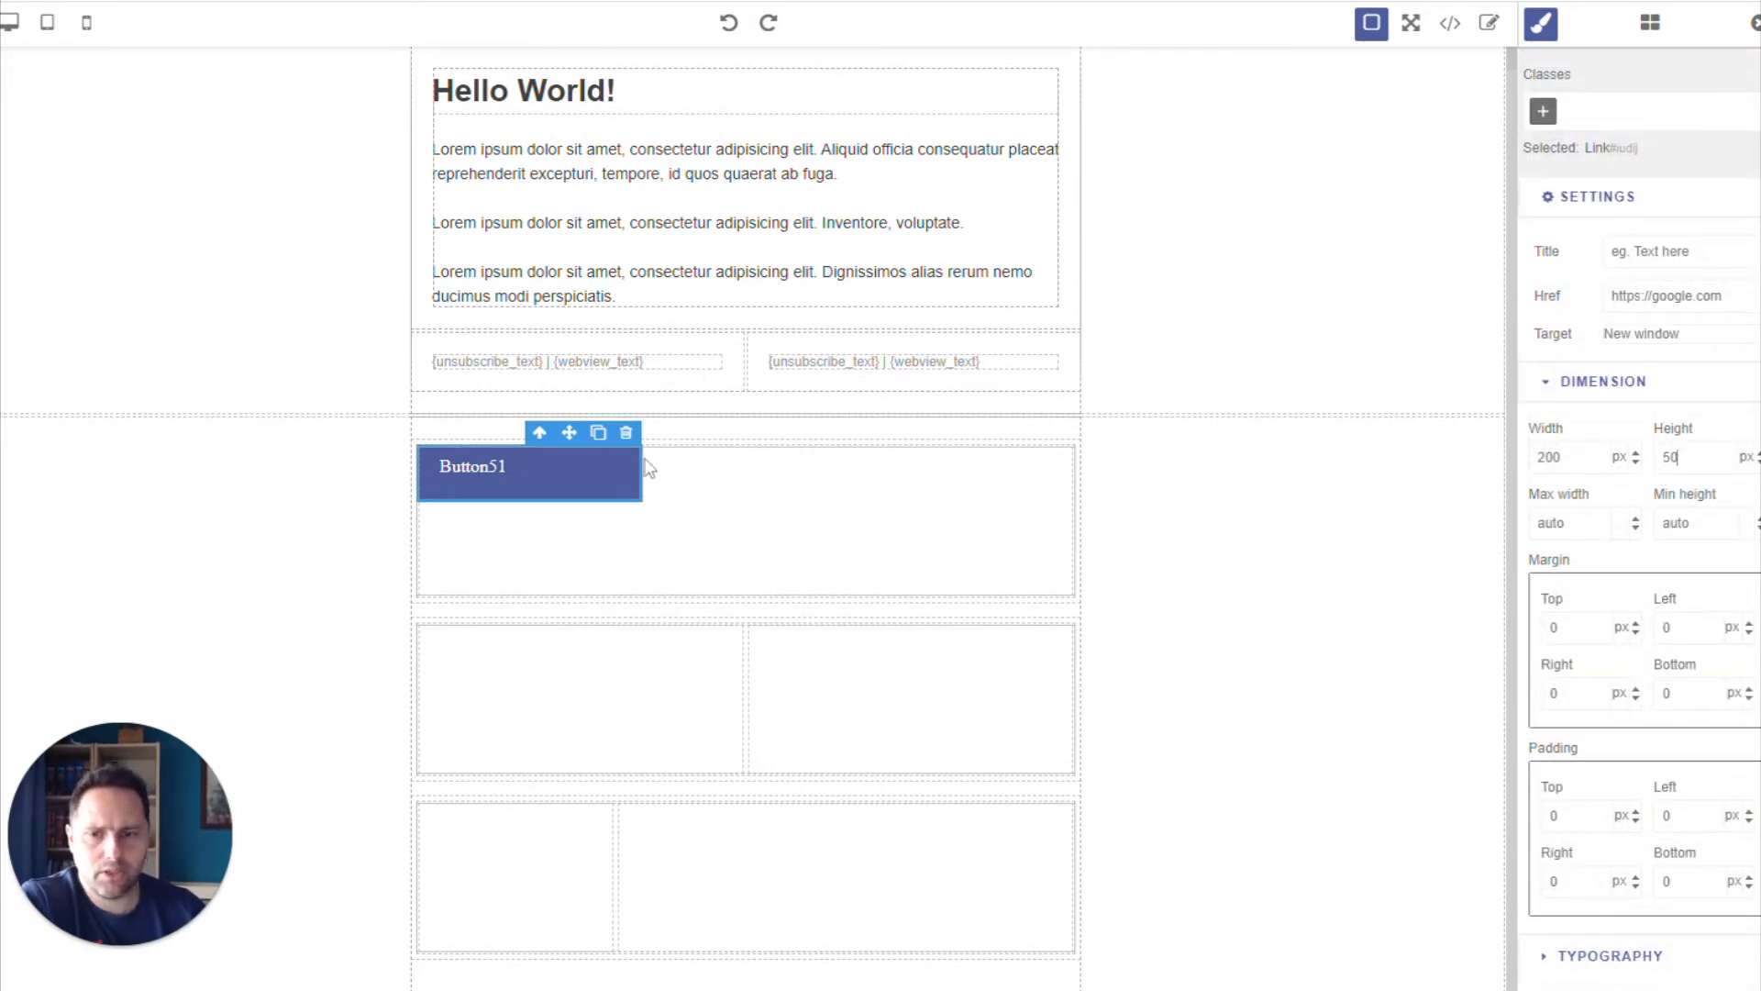
Delete the button from the first added section and place a Divider block there instead.
{"action": "left_click", "coordinate": [626, 433]}
{"action": "left_click", "coordinate": [1648, 25]}
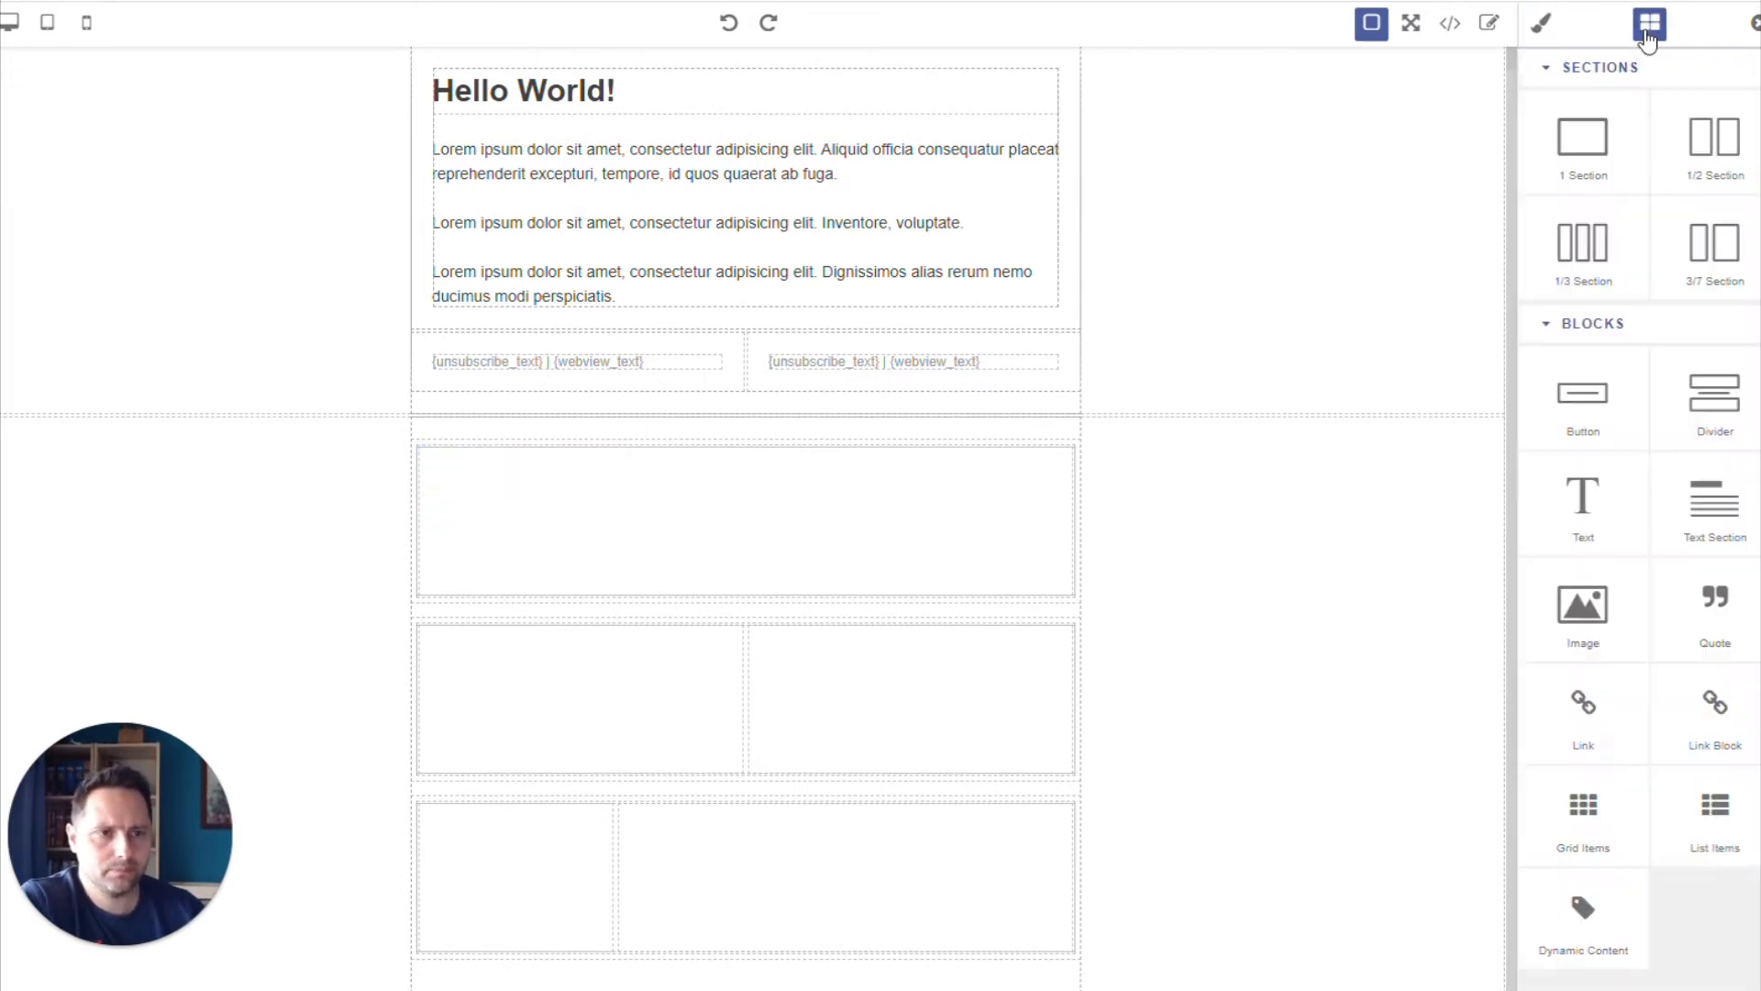
{"action": "left_click_drag", "start_coordinate": [1718, 415], "coordinate": [630, 546]}
Select the divider's table and try a height of 50 px before reducing it to 5 px.
{"action": "left_click", "coordinate": [709, 470]}
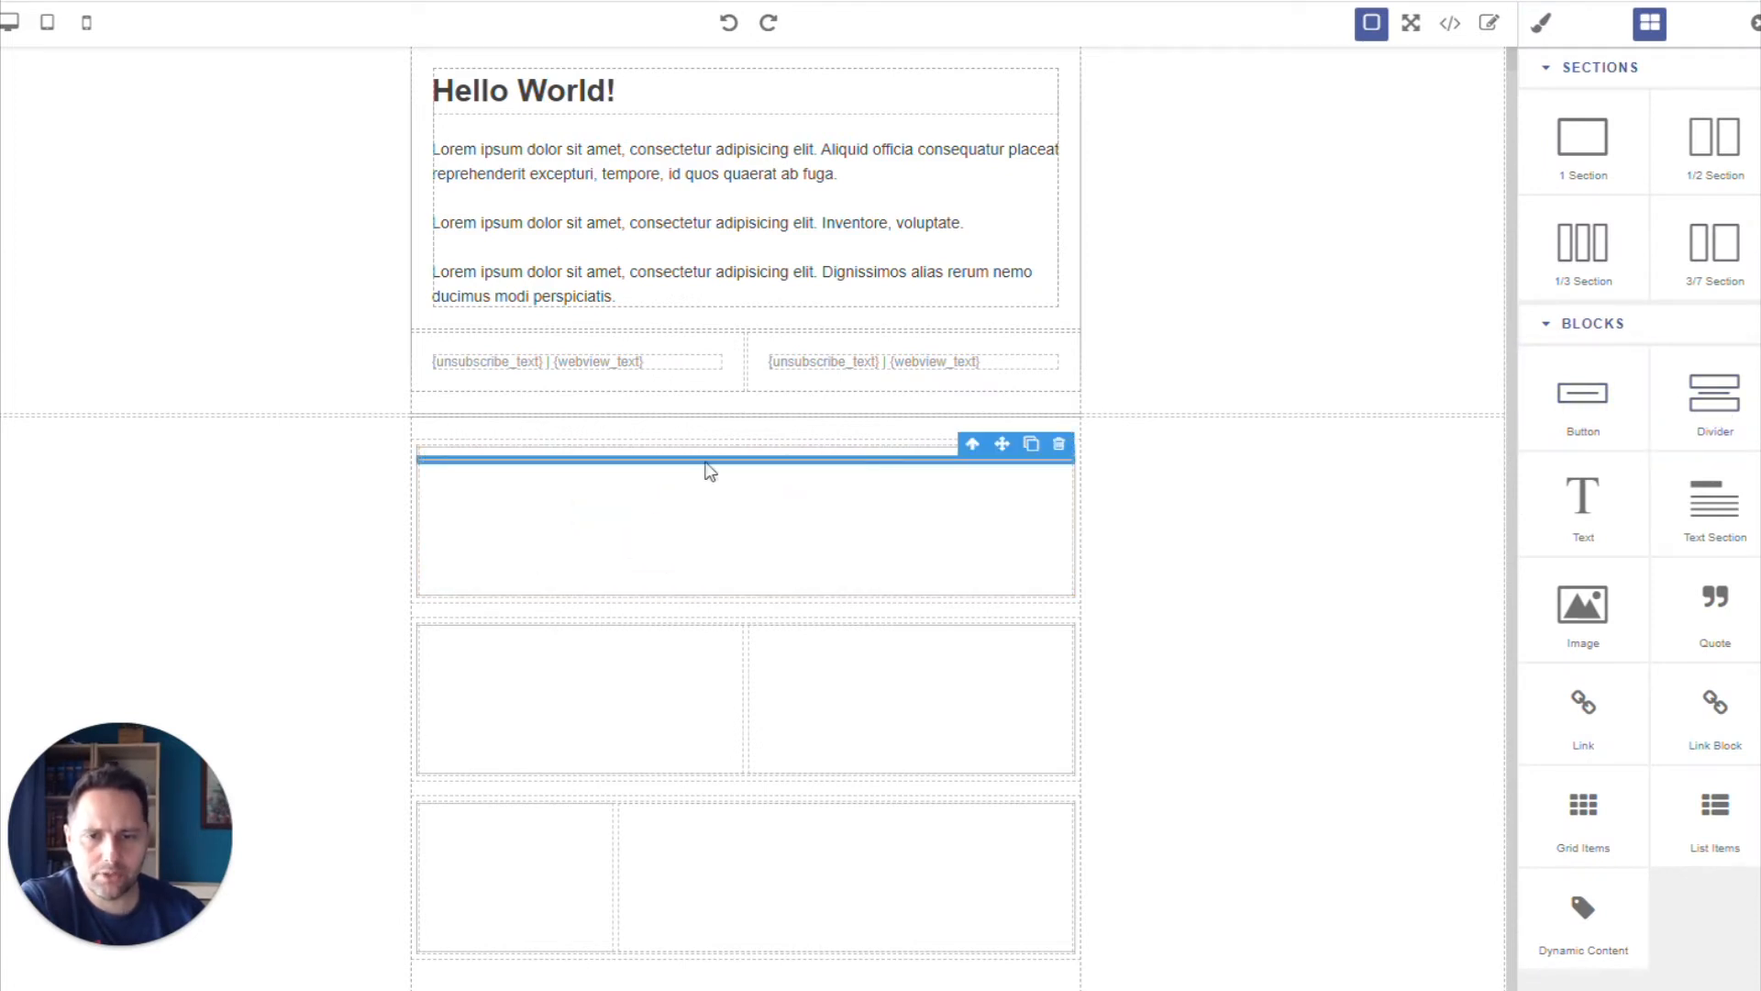
{"action": "left_click", "coordinate": [1542, 24]}
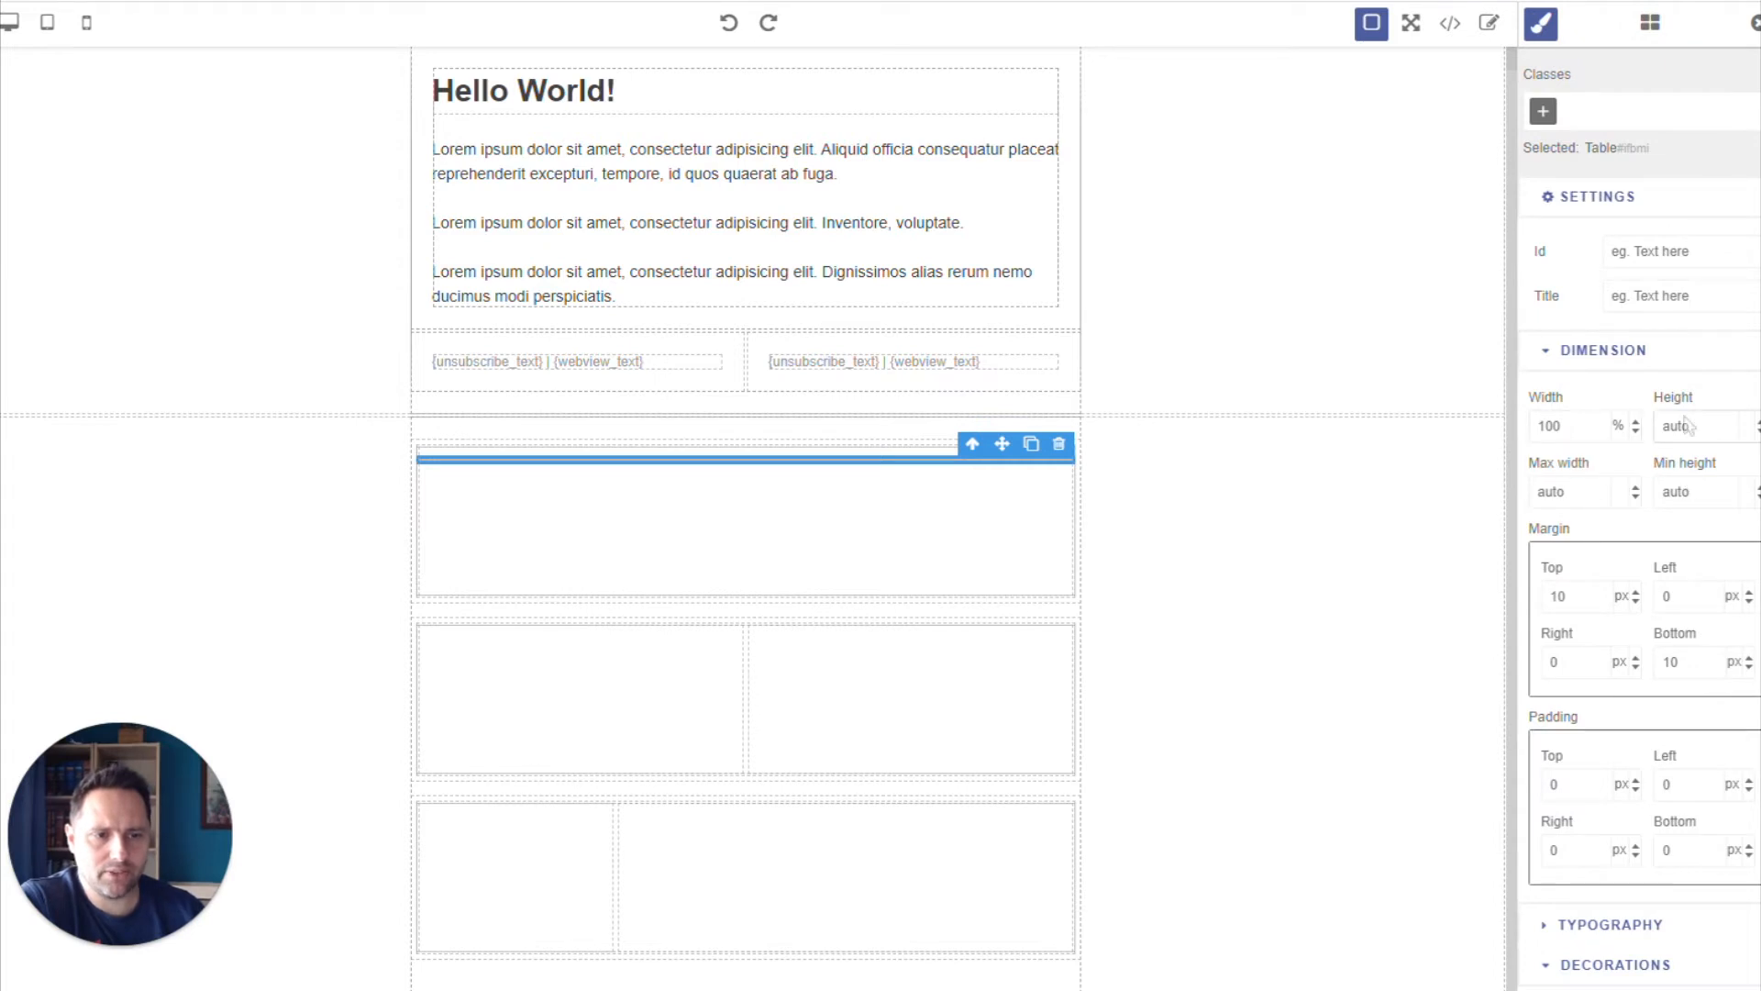
{"action": "left_click_drag", "start_coordinate": [1697, 426], "coordinate": [1628, 427]}
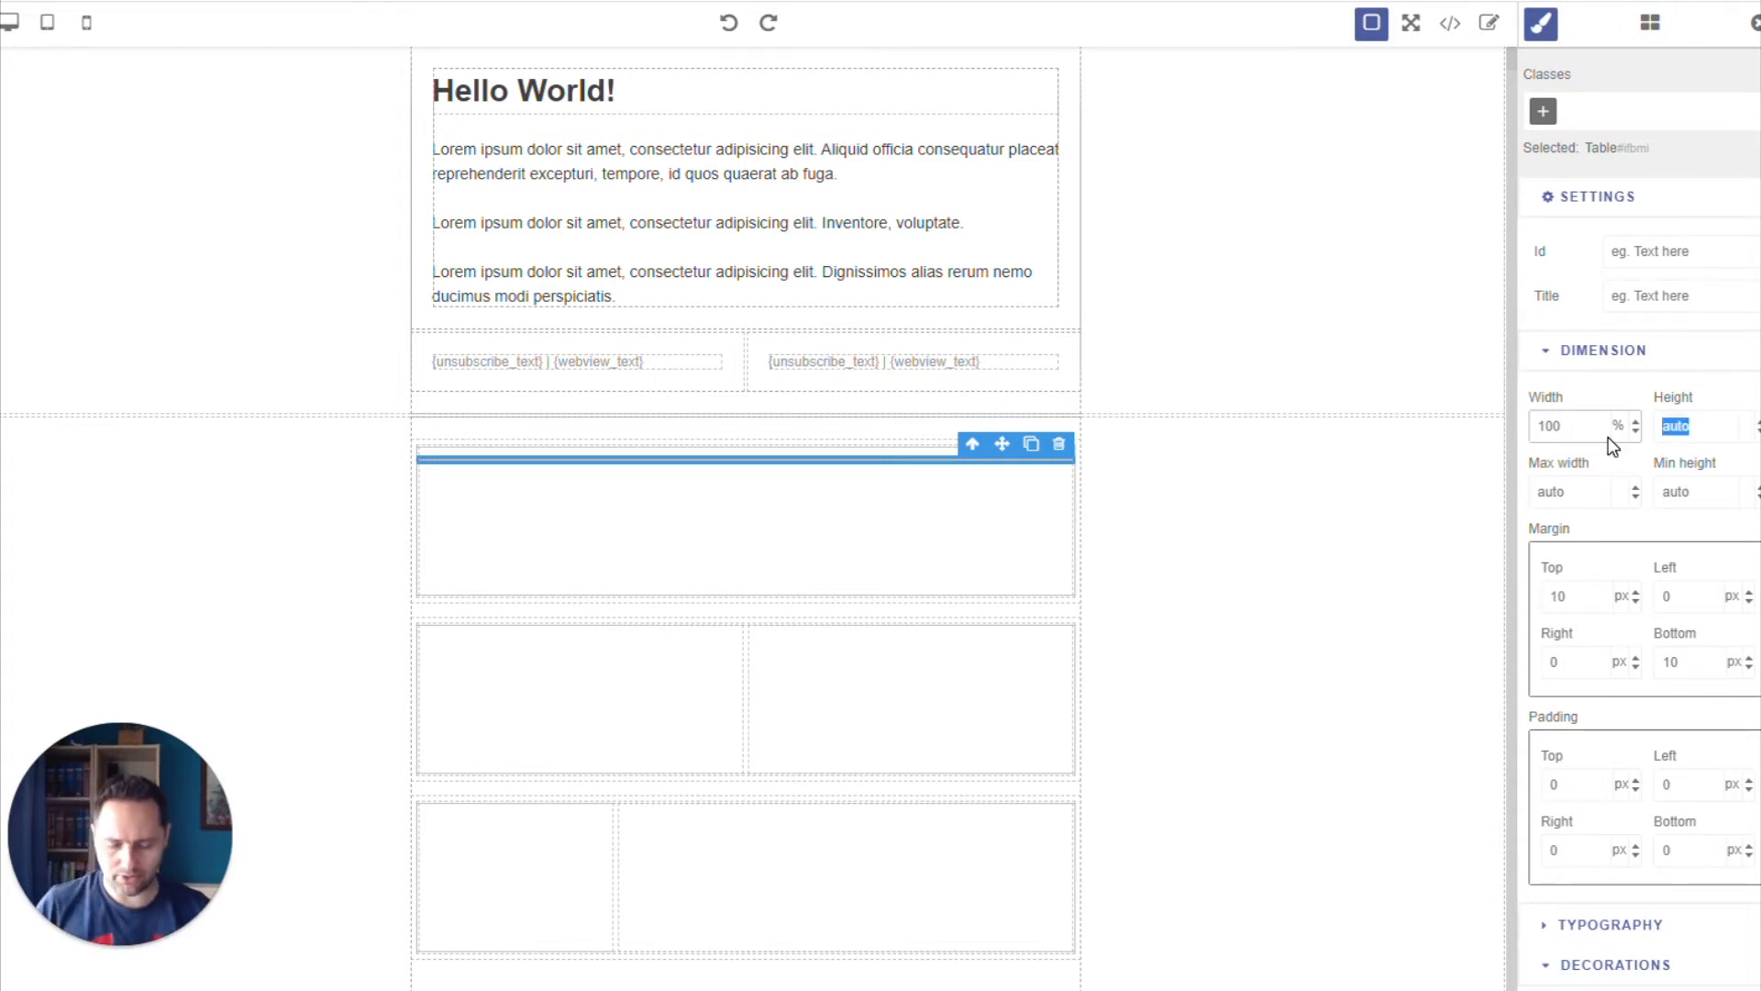
{"action": "type", "text": "50"}
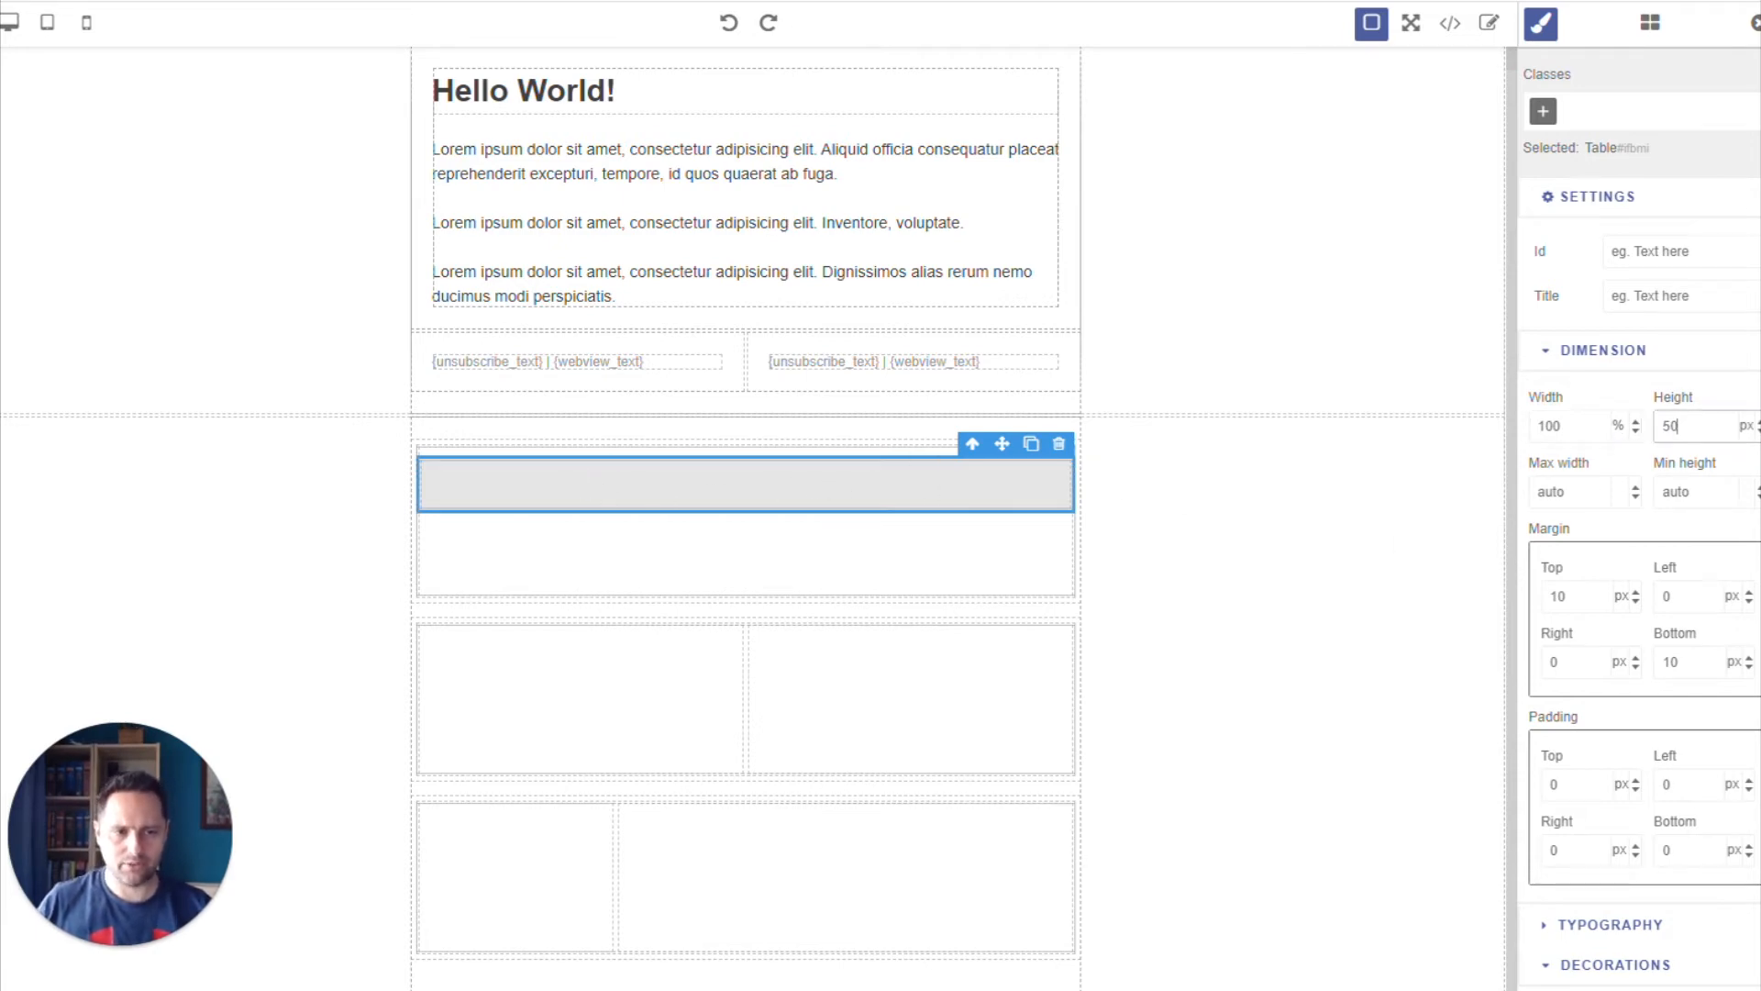
{"action": "left_click_drag", "start_coordinate": [1678, 427], "coordinate": [1632, 428]}
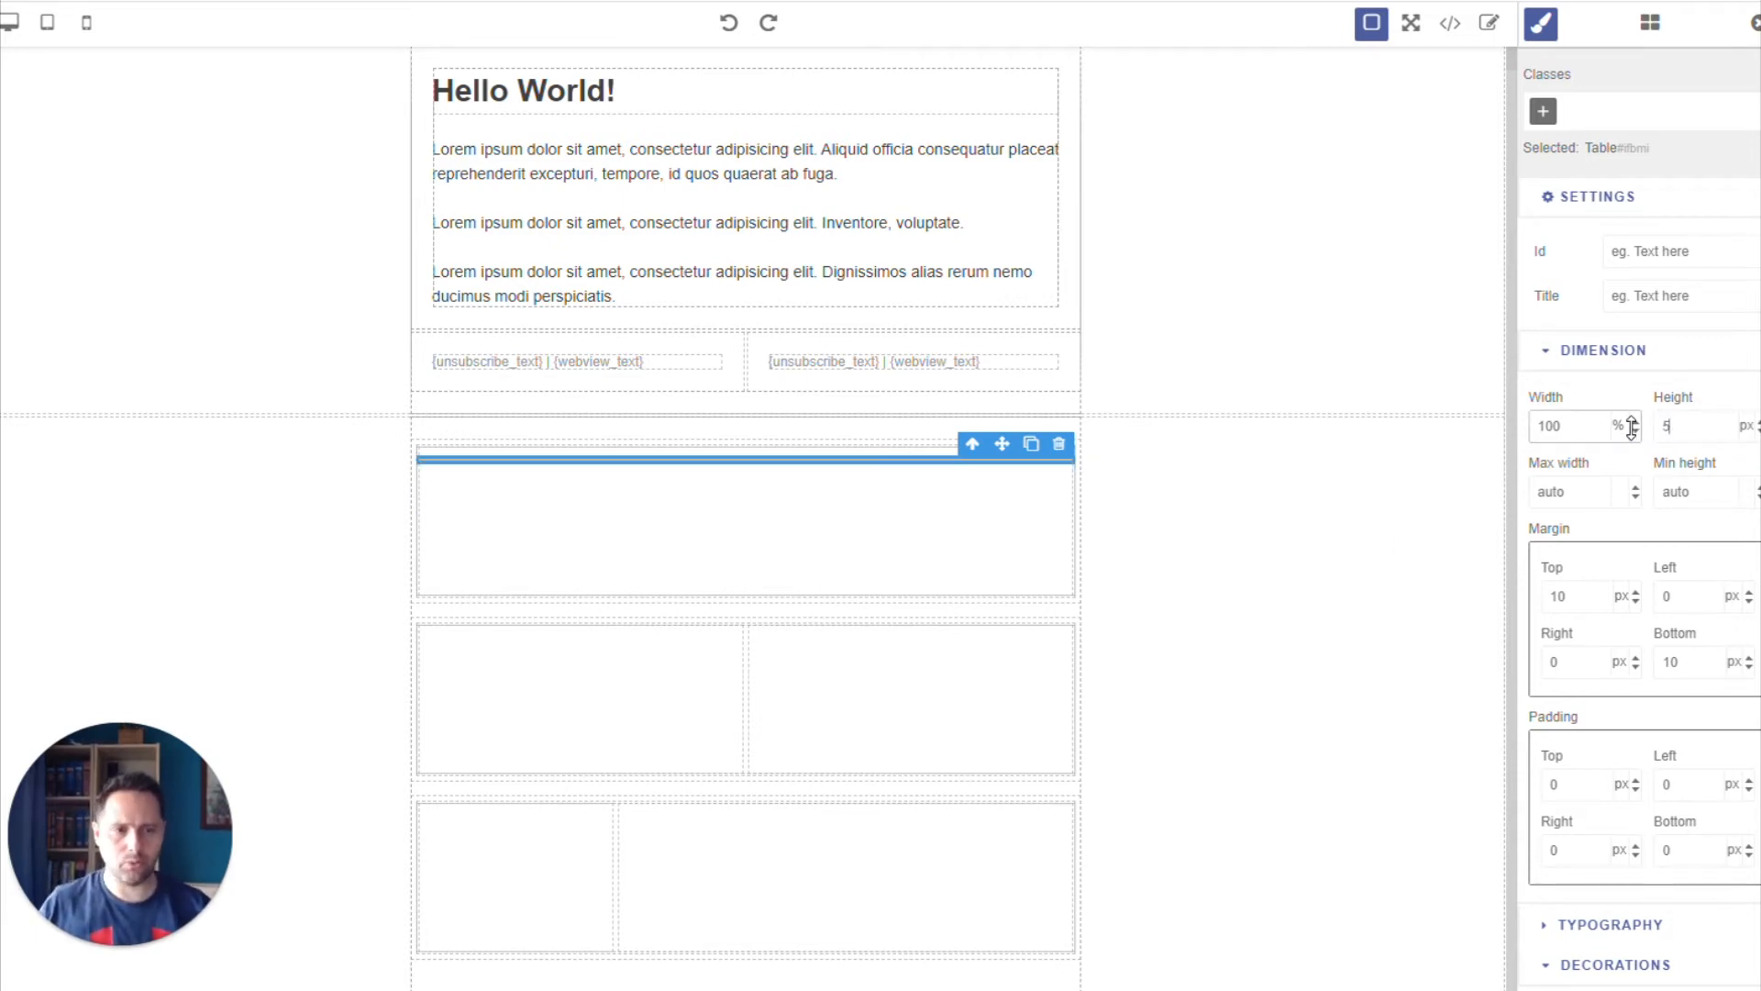
Duplicate the divider table within the single-column section and select the copy's divider cell.
{"action": "left_click", "coordinate": [927, 495]}
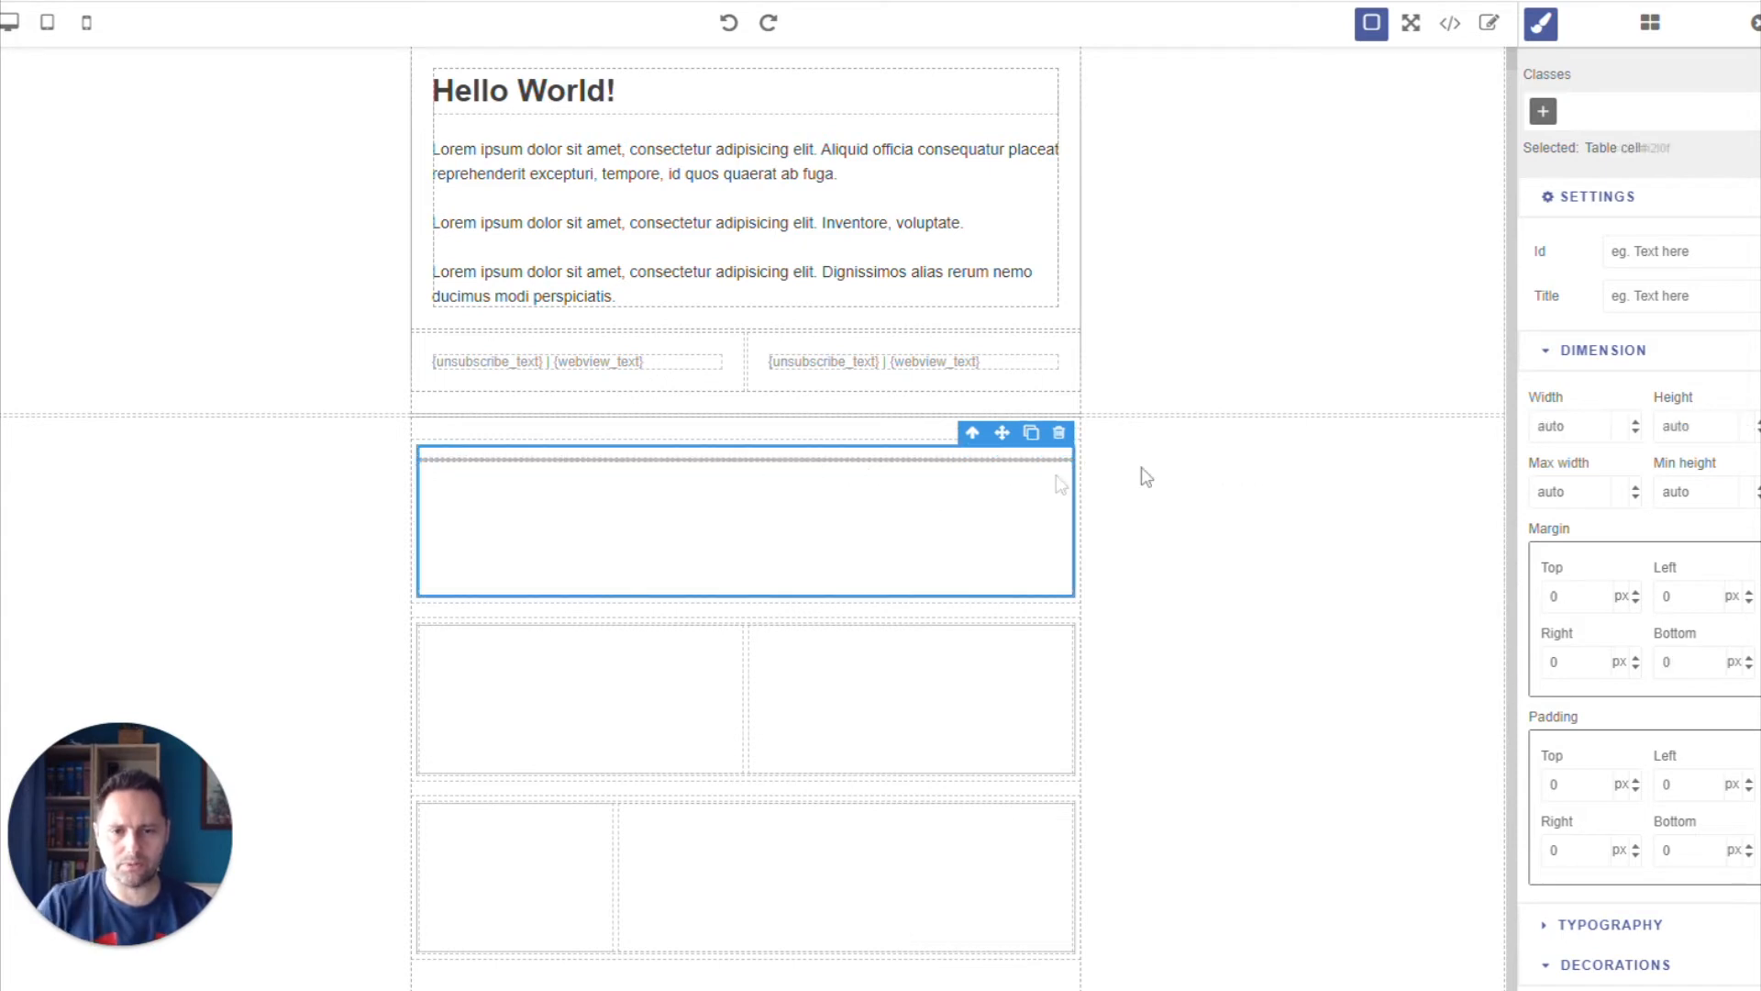
{"action": "left_click", "coordinate": [1018, 460]}
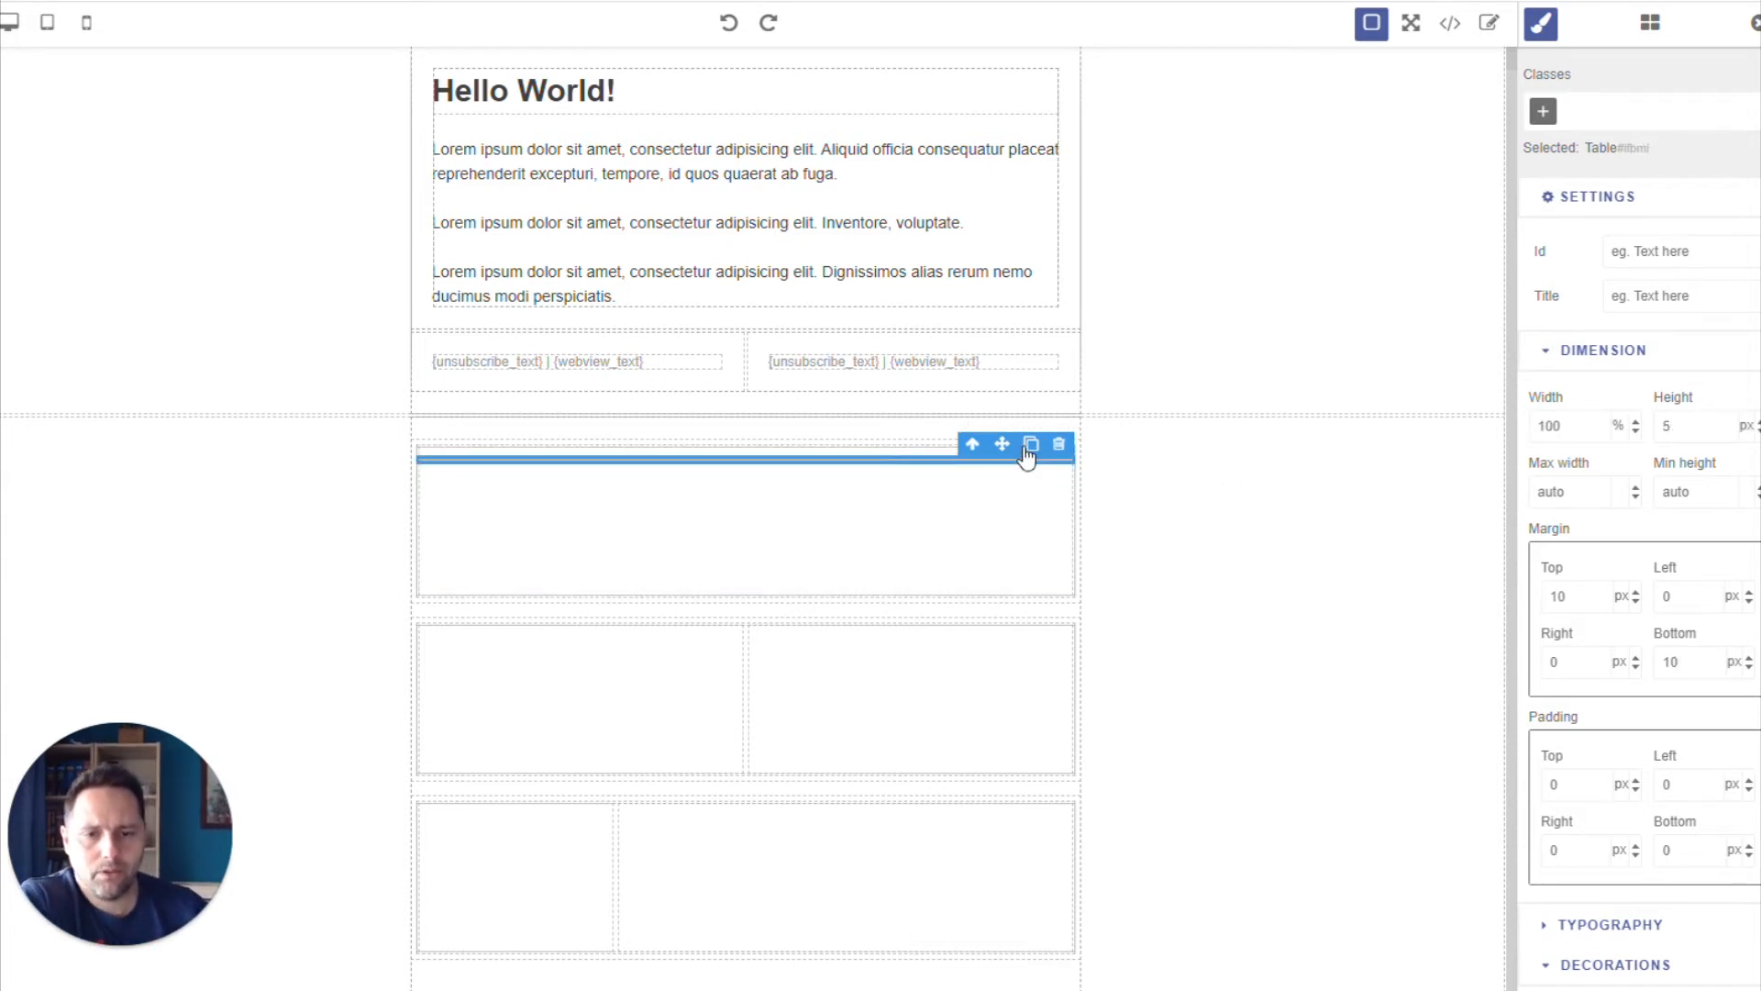
{"action": "left_click", "coordinate": [674, 479]}
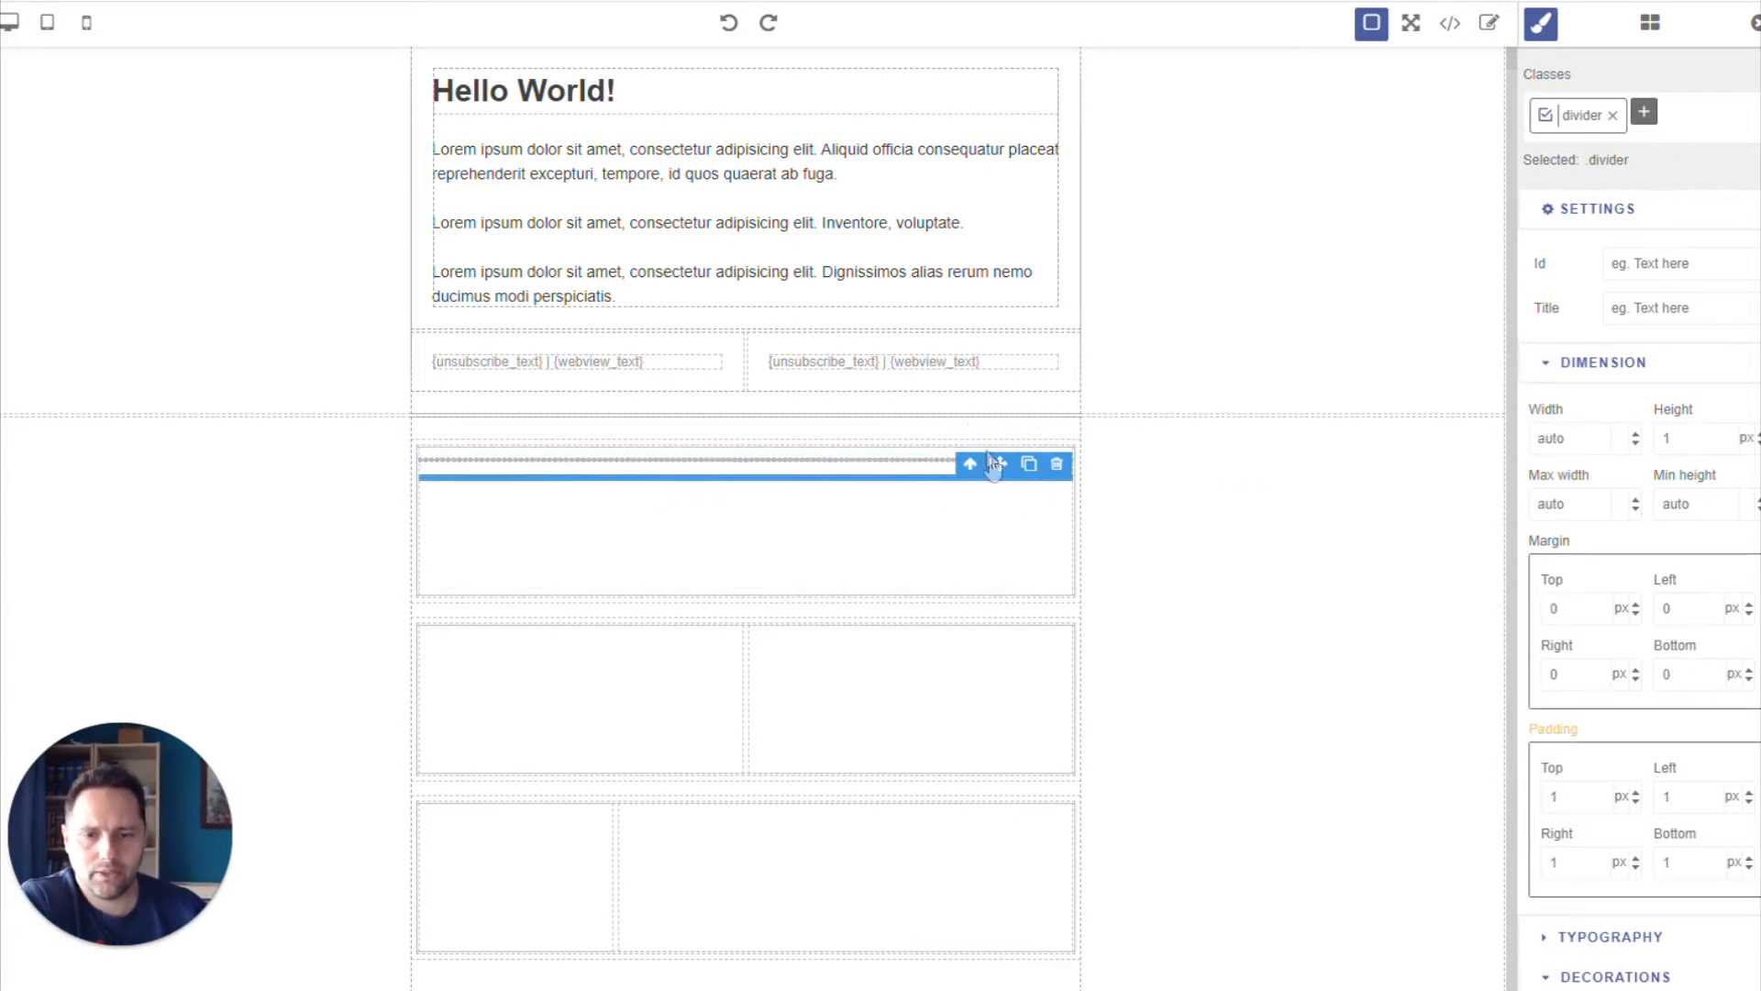
Move the copied divider's cell into the two-column section and try to reposition it between the columns.
{"action": "left_click_drag", "start_coordinate": [1000, 464], "coordinate": [973, 679]}
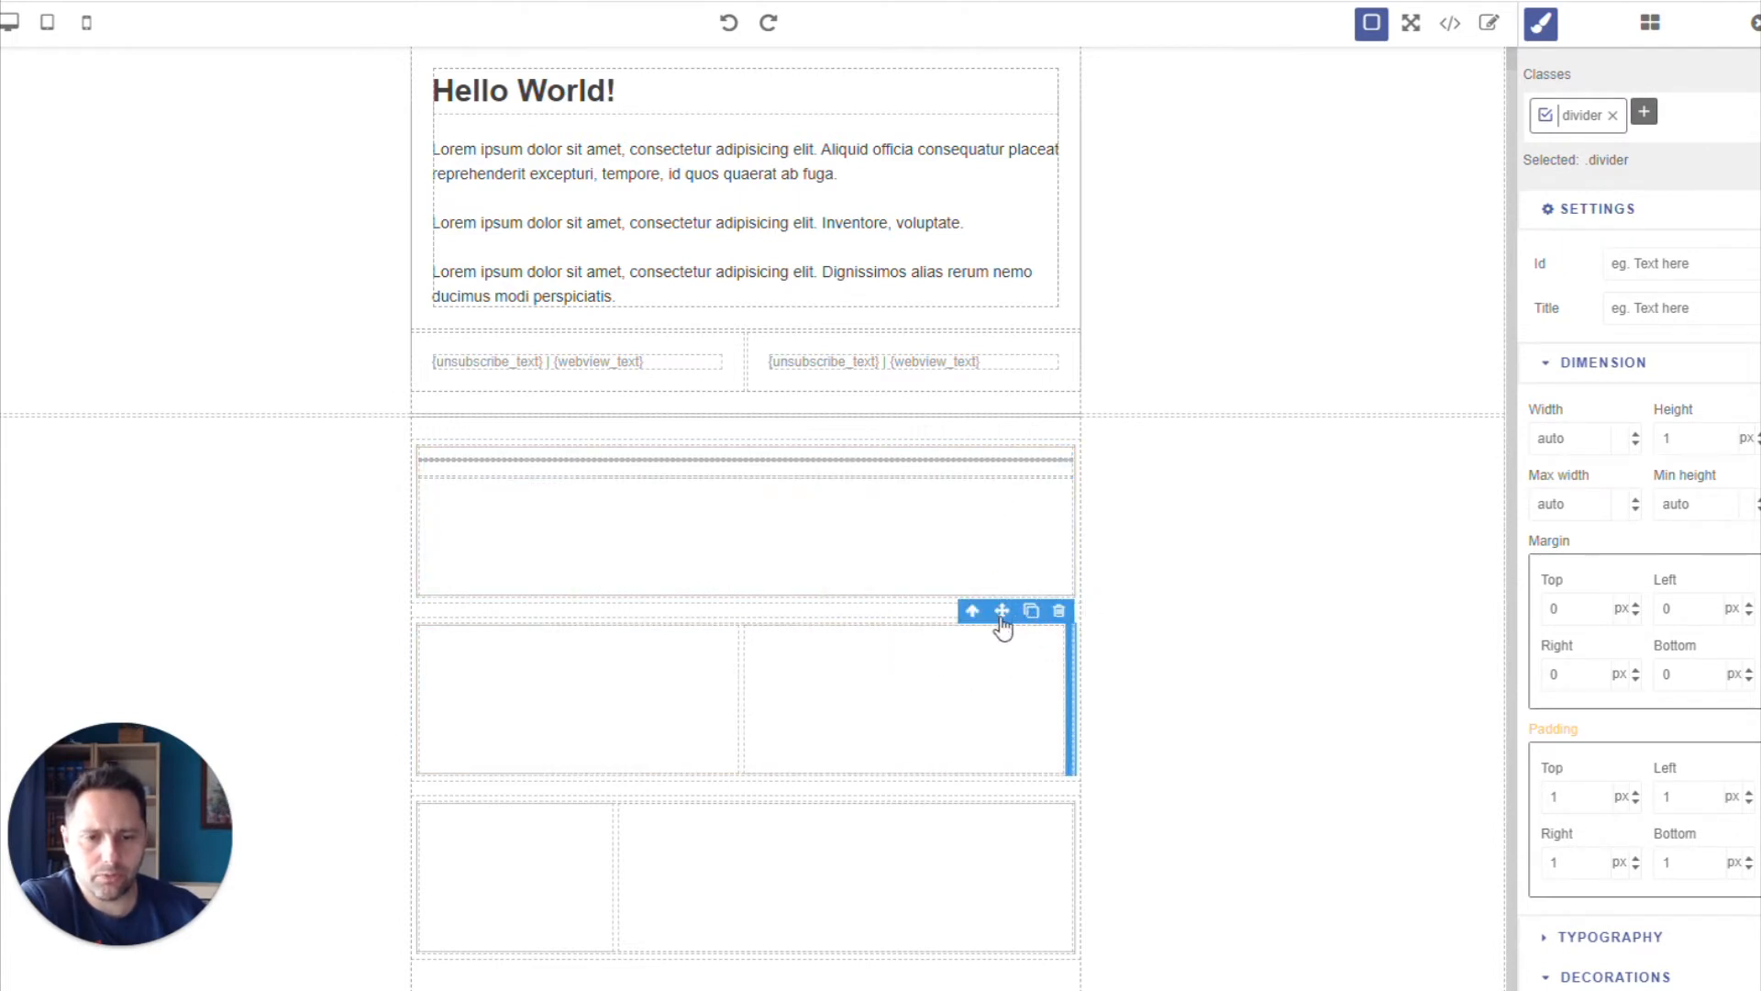
{"action": "left_click_drag", "start_coordinate": [1001, 611], "coordinate": [778, 697]}
{"action": "left_click", "coordinate": [779, 700]}
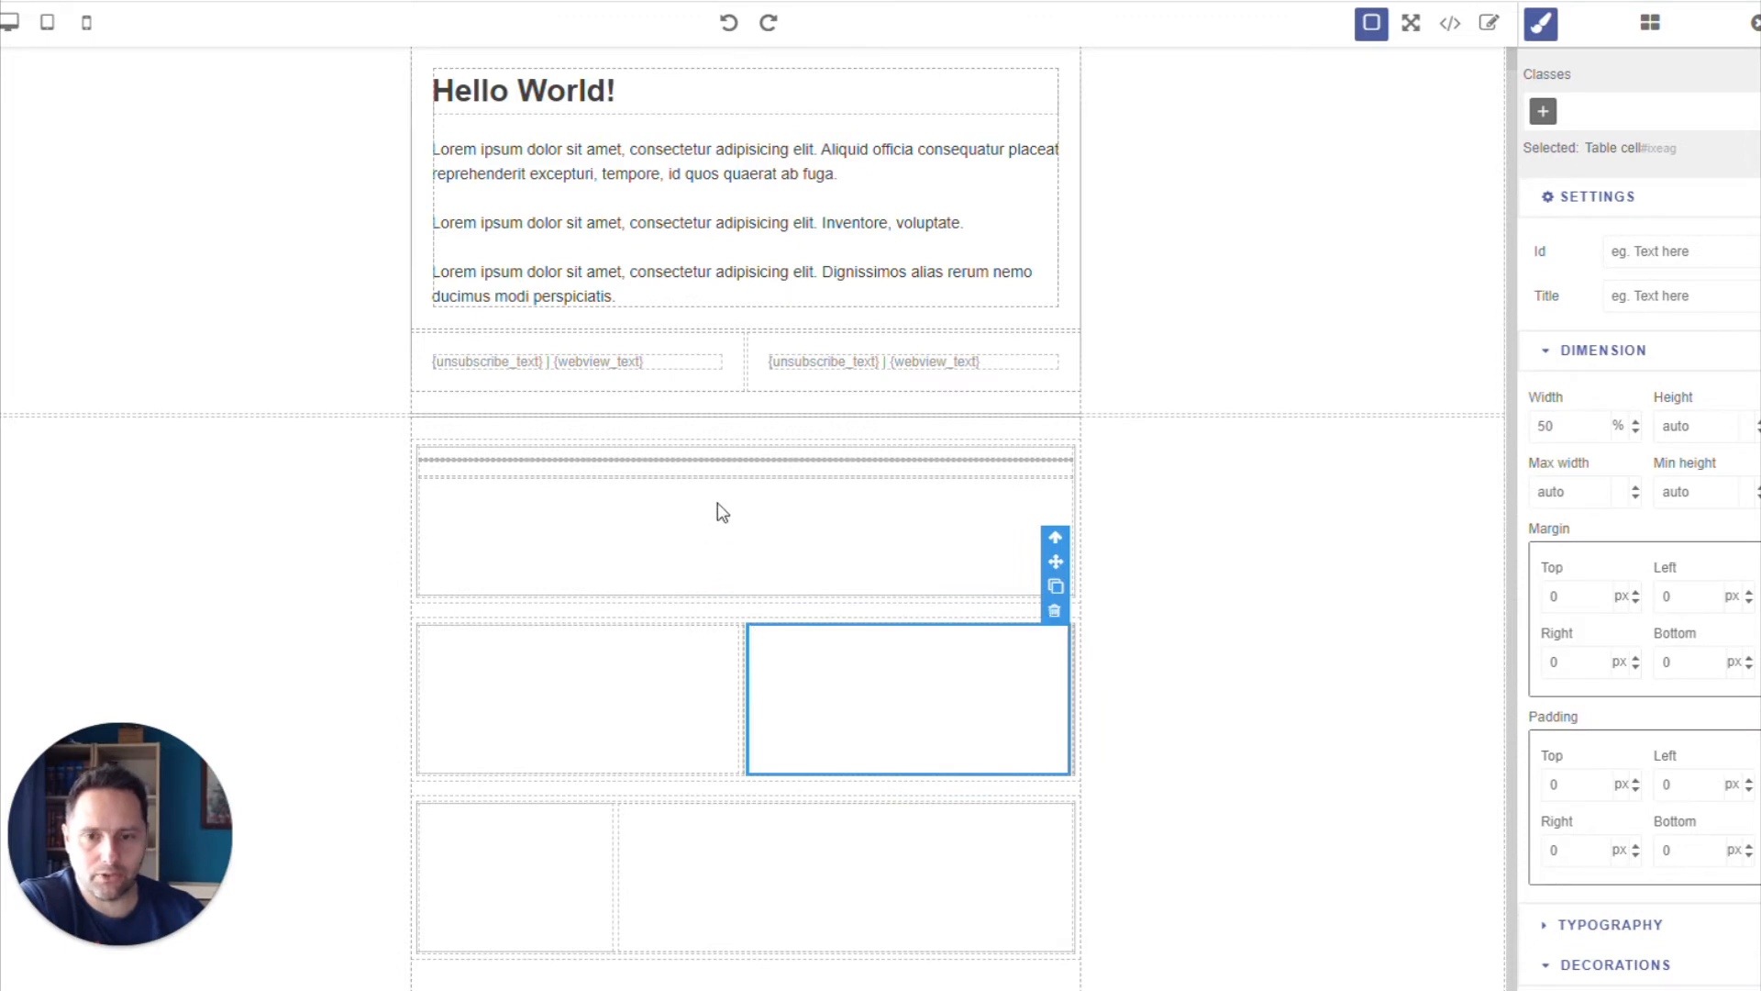
Delete both divider tables from the single-column section.
{"action": "left_click", "coordinate": [849, 483]}
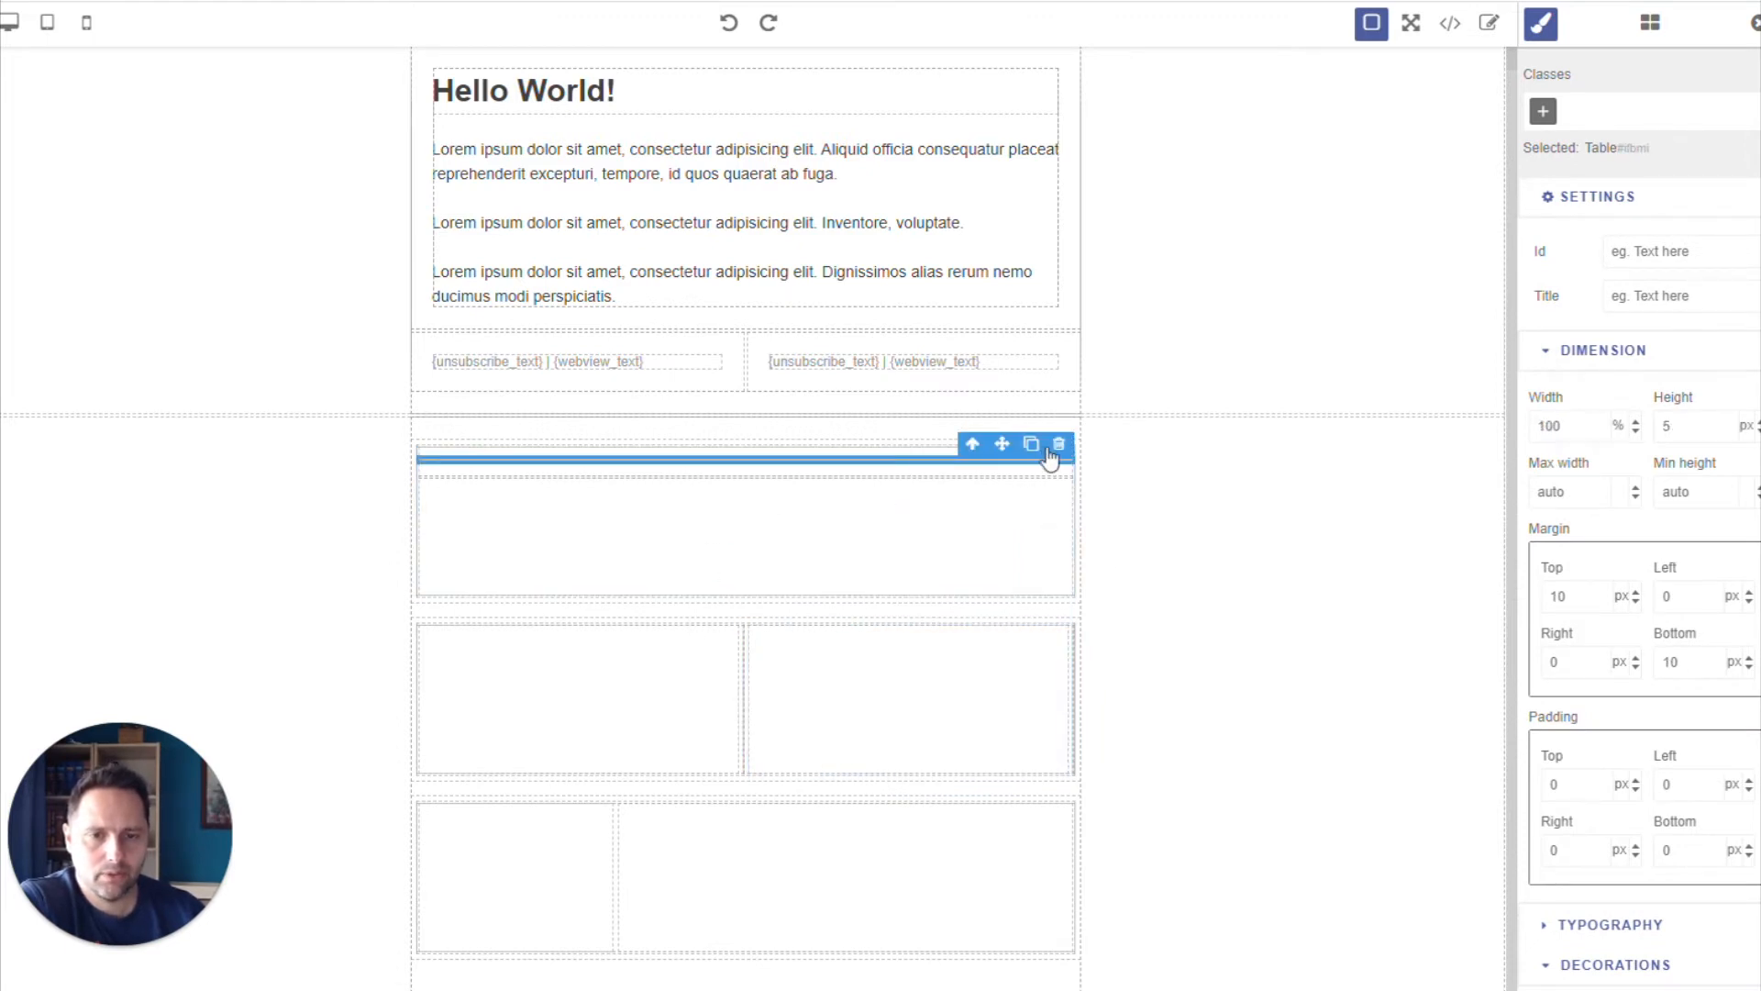
{"action": "left_click", "coordinate": [1058, 433]}
{"action": "left_click", "coordinate": [952, 472]}
{"action": "left_click", "coordinate": [996, 464]}
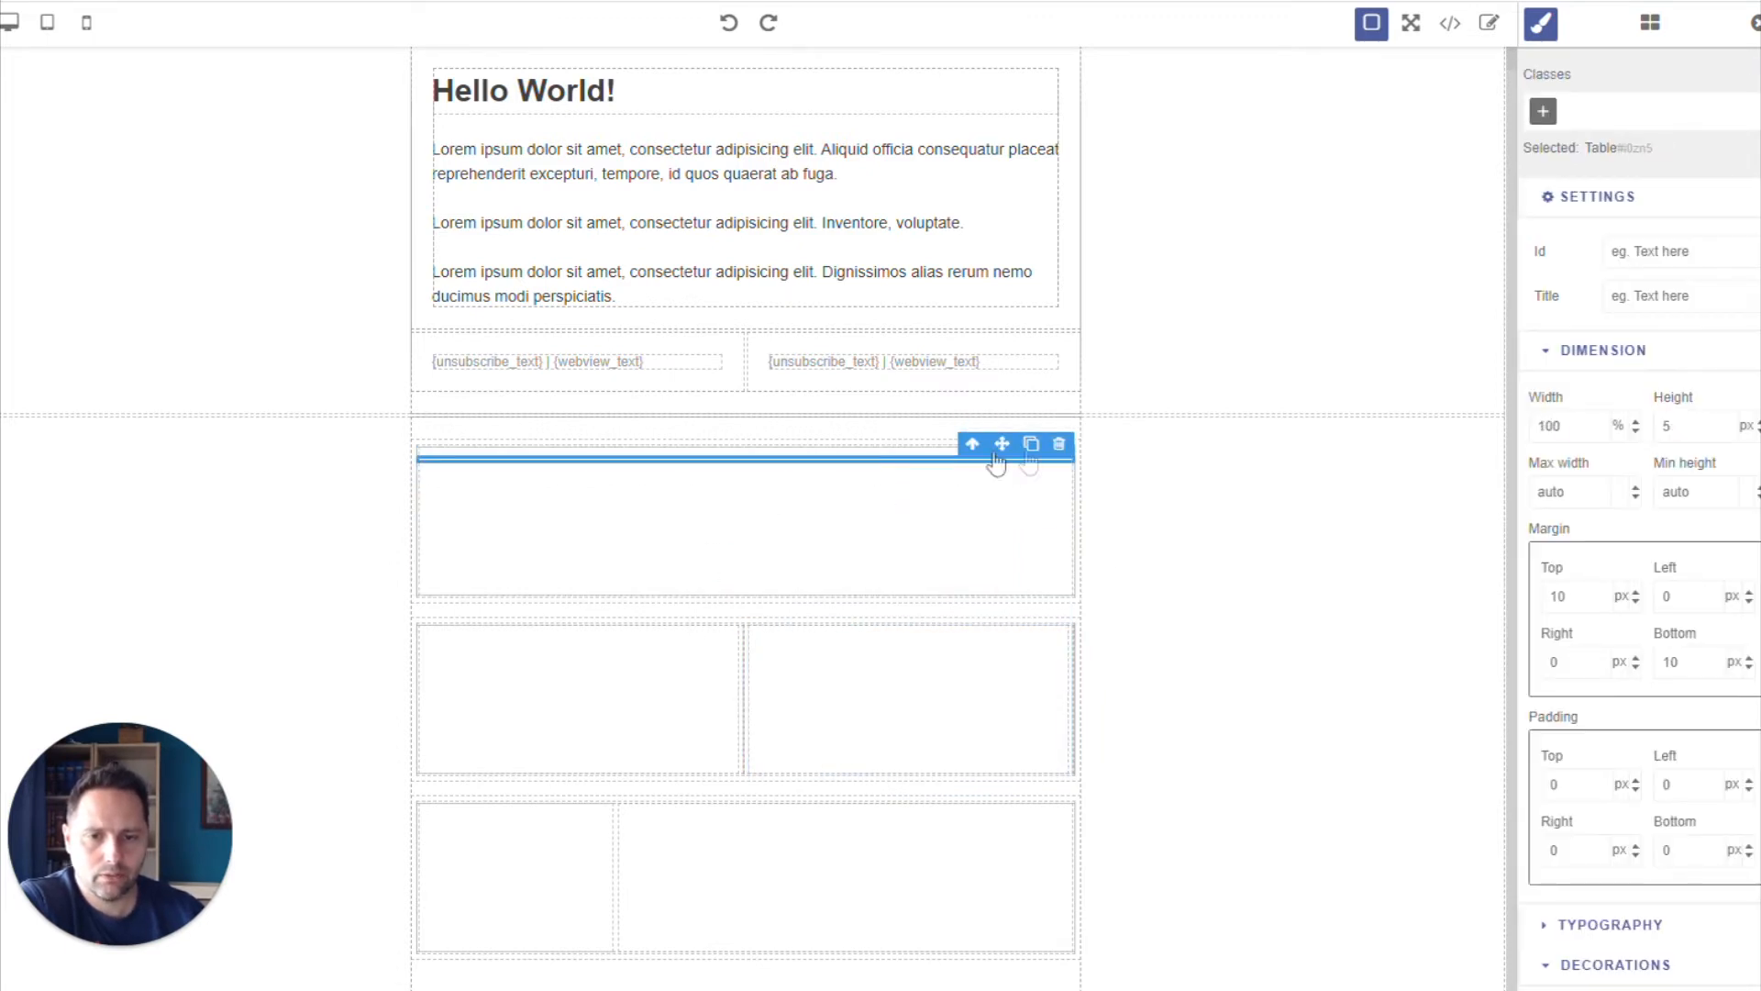
{"action": "left_click", "coordinate": [1057, 436]}
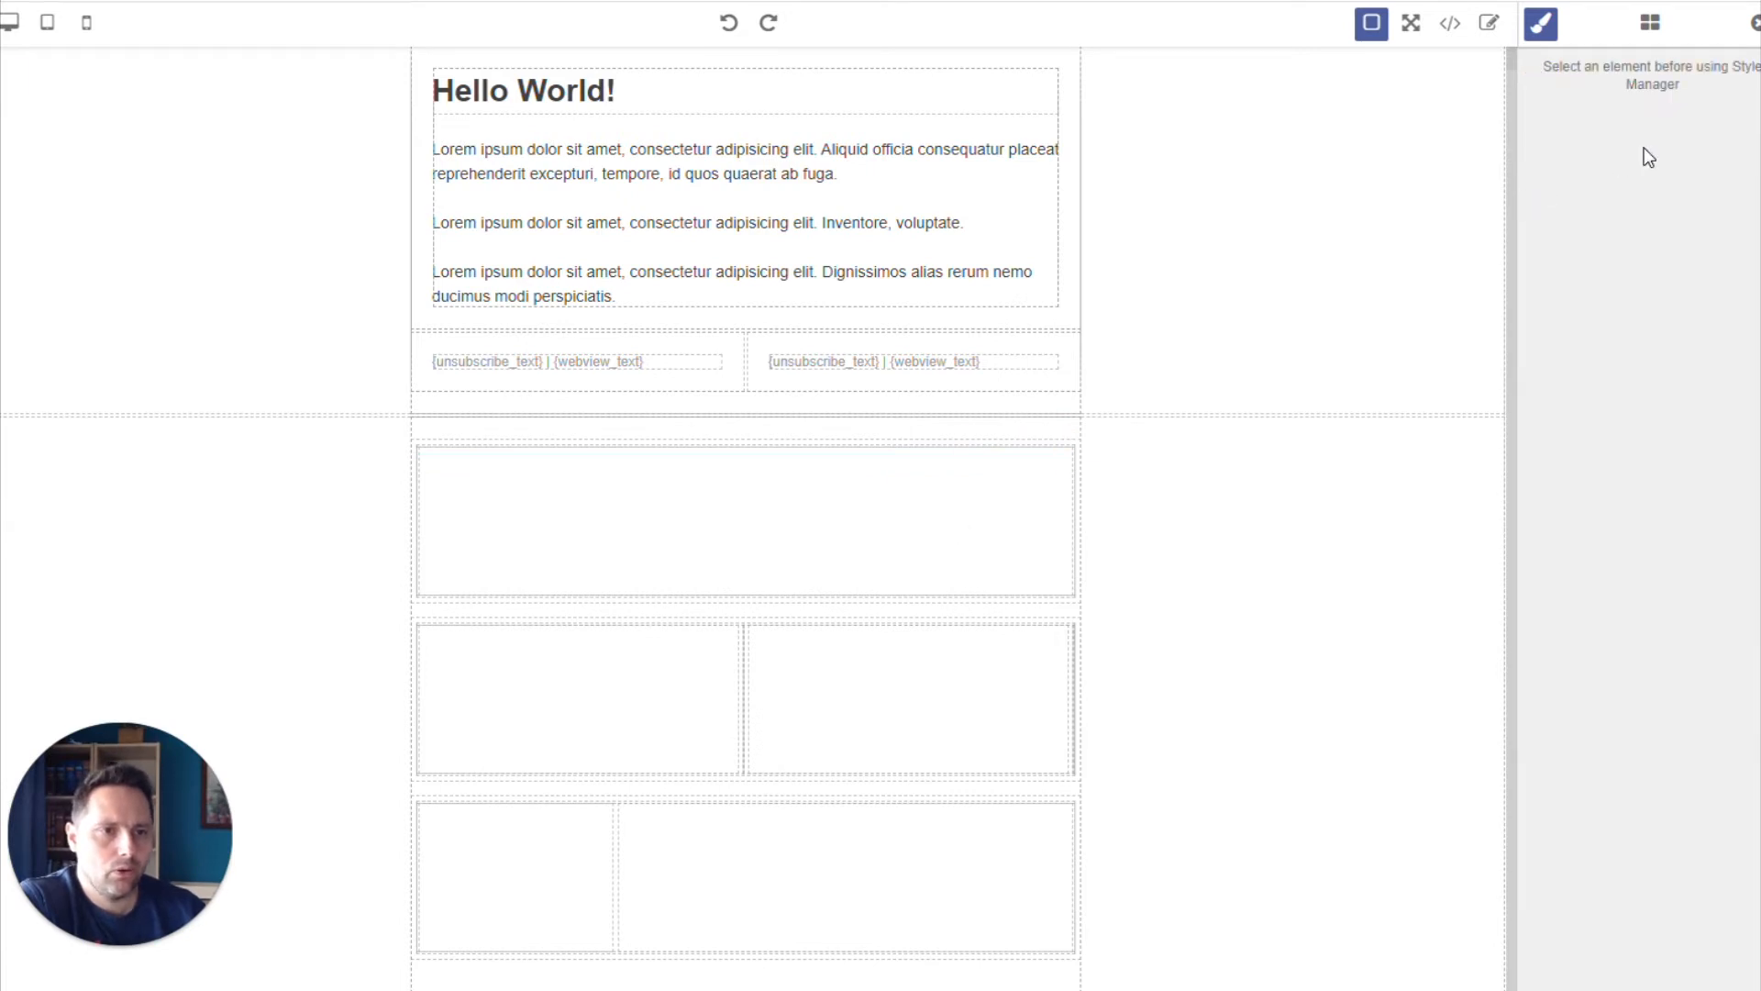
Add a Text block to the empty single-column section.
{"action": "left_click", "coordinate": [1349, 506]}
{"action": "left_click", "coordinate": [1650, 23]}
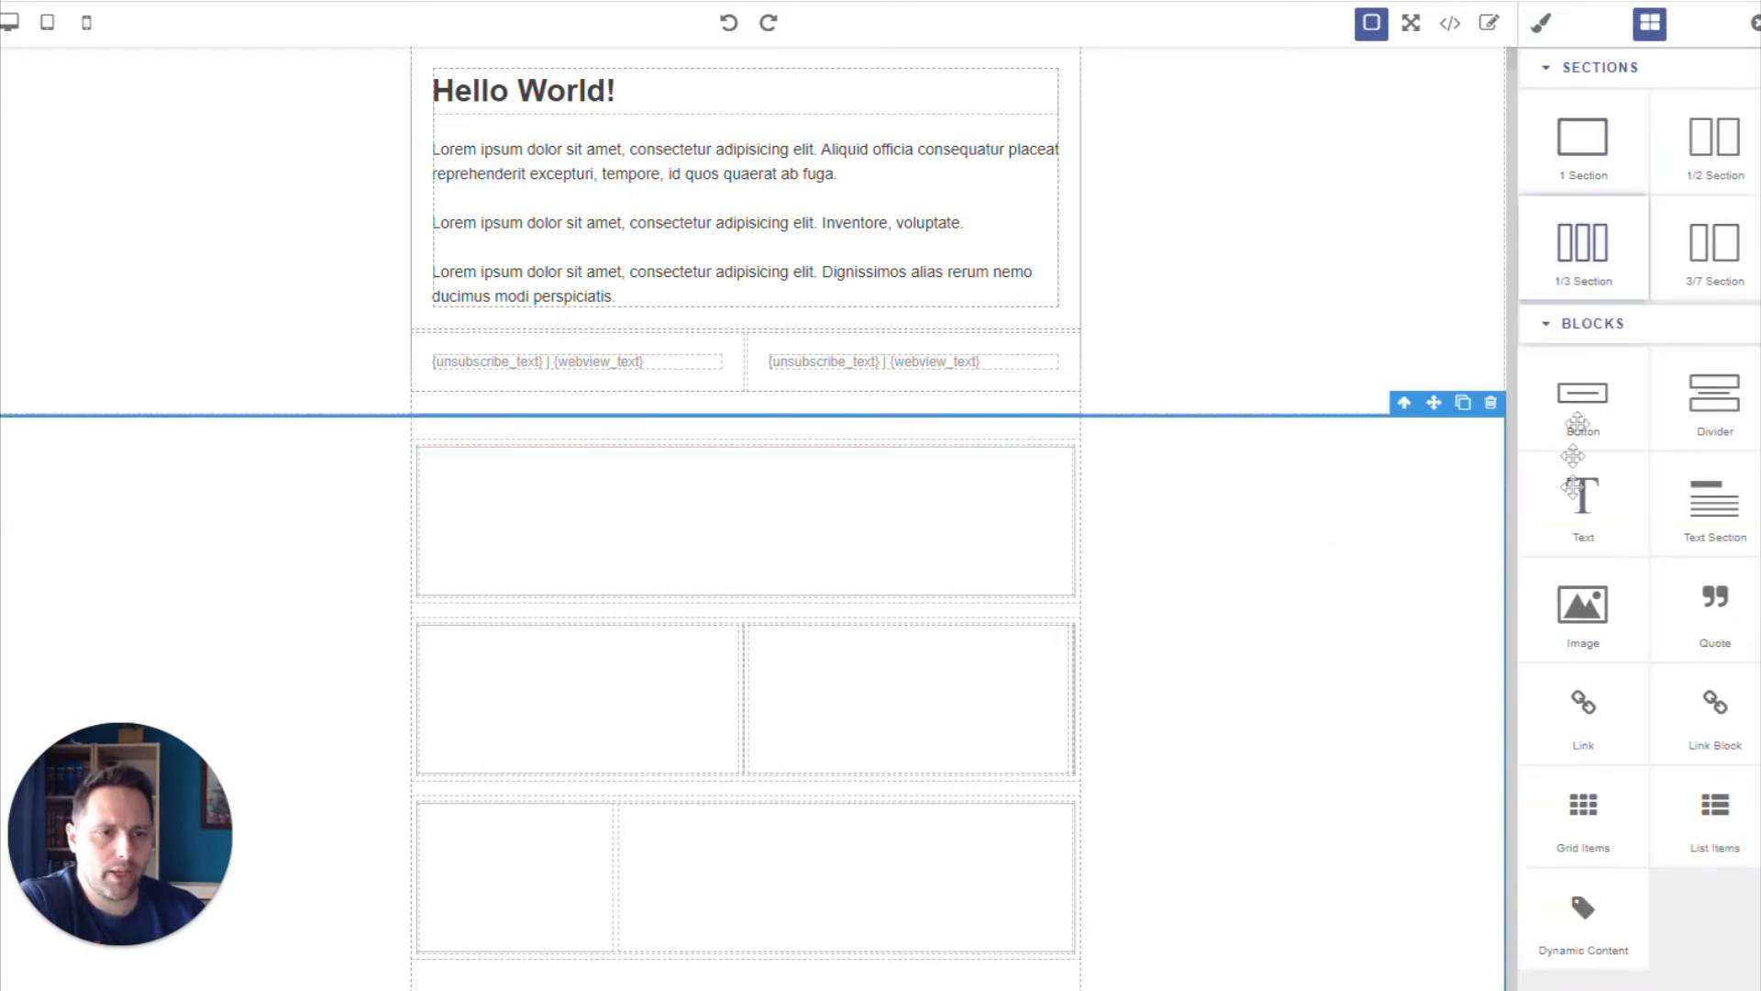
{"action": "left_click_drag", "start_coordinate": [1584, 495], "coordinate": [724, 516]}
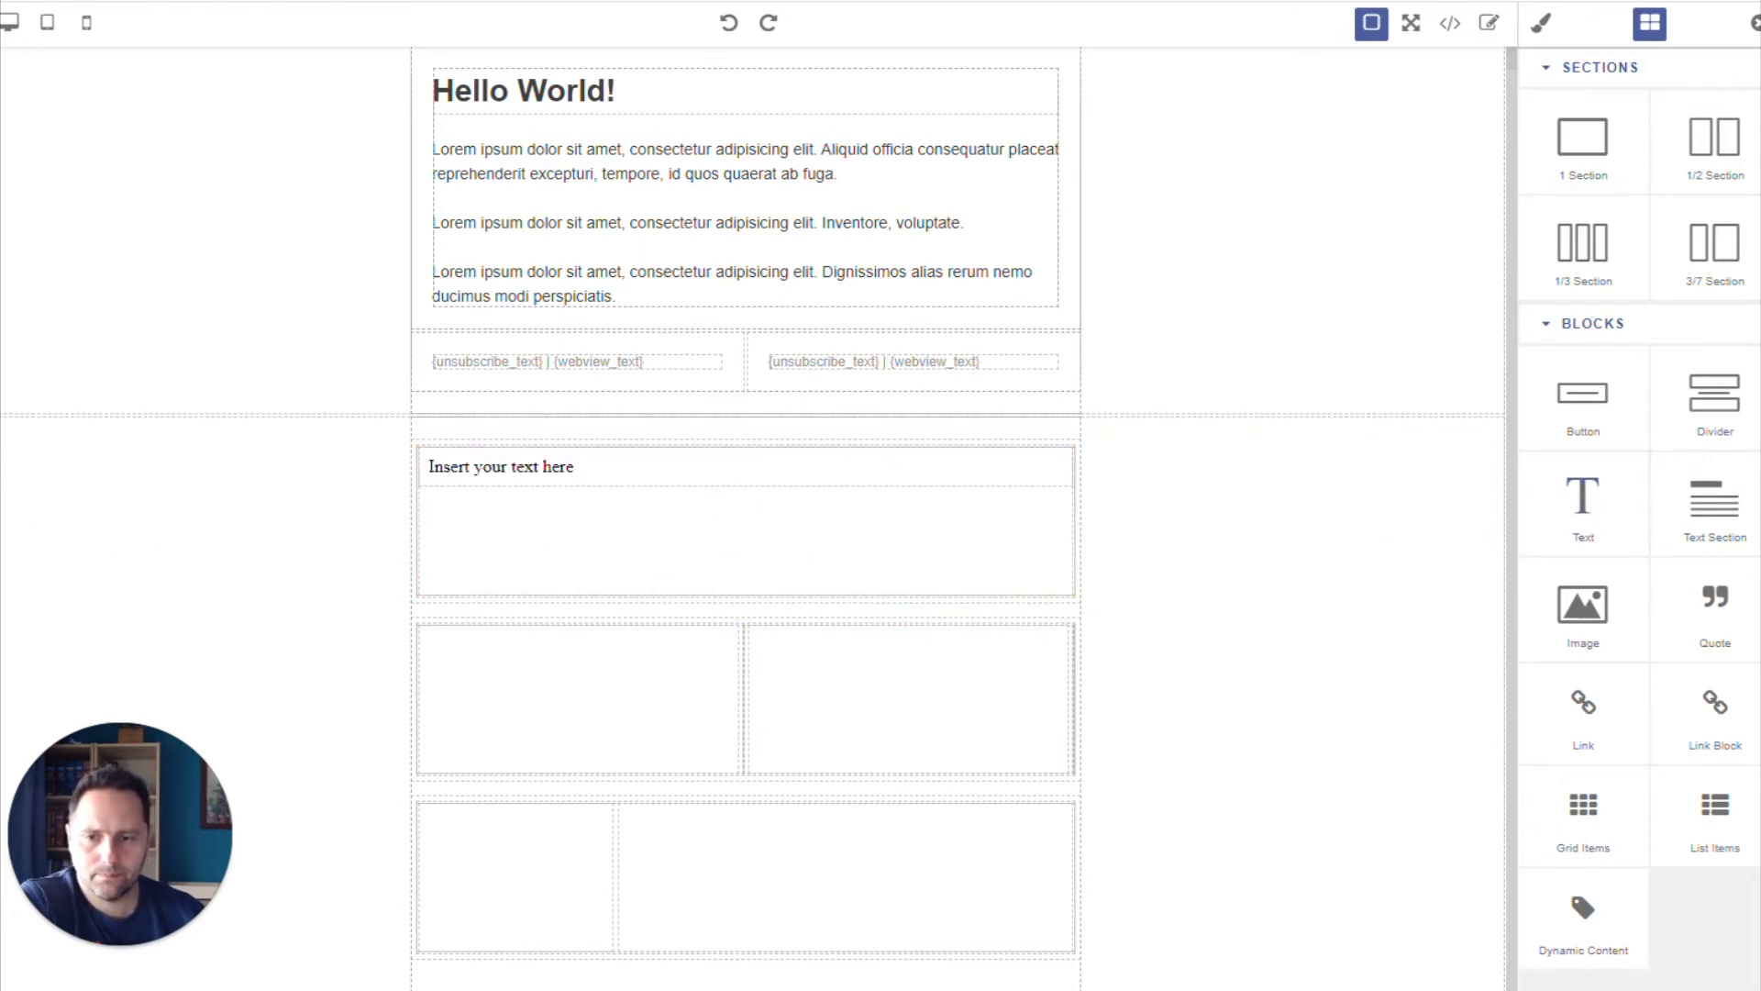
Open the new text block for editing and look through its list of insertable tokens.
{"action": "double_click", "coordinate": [486, 467]}
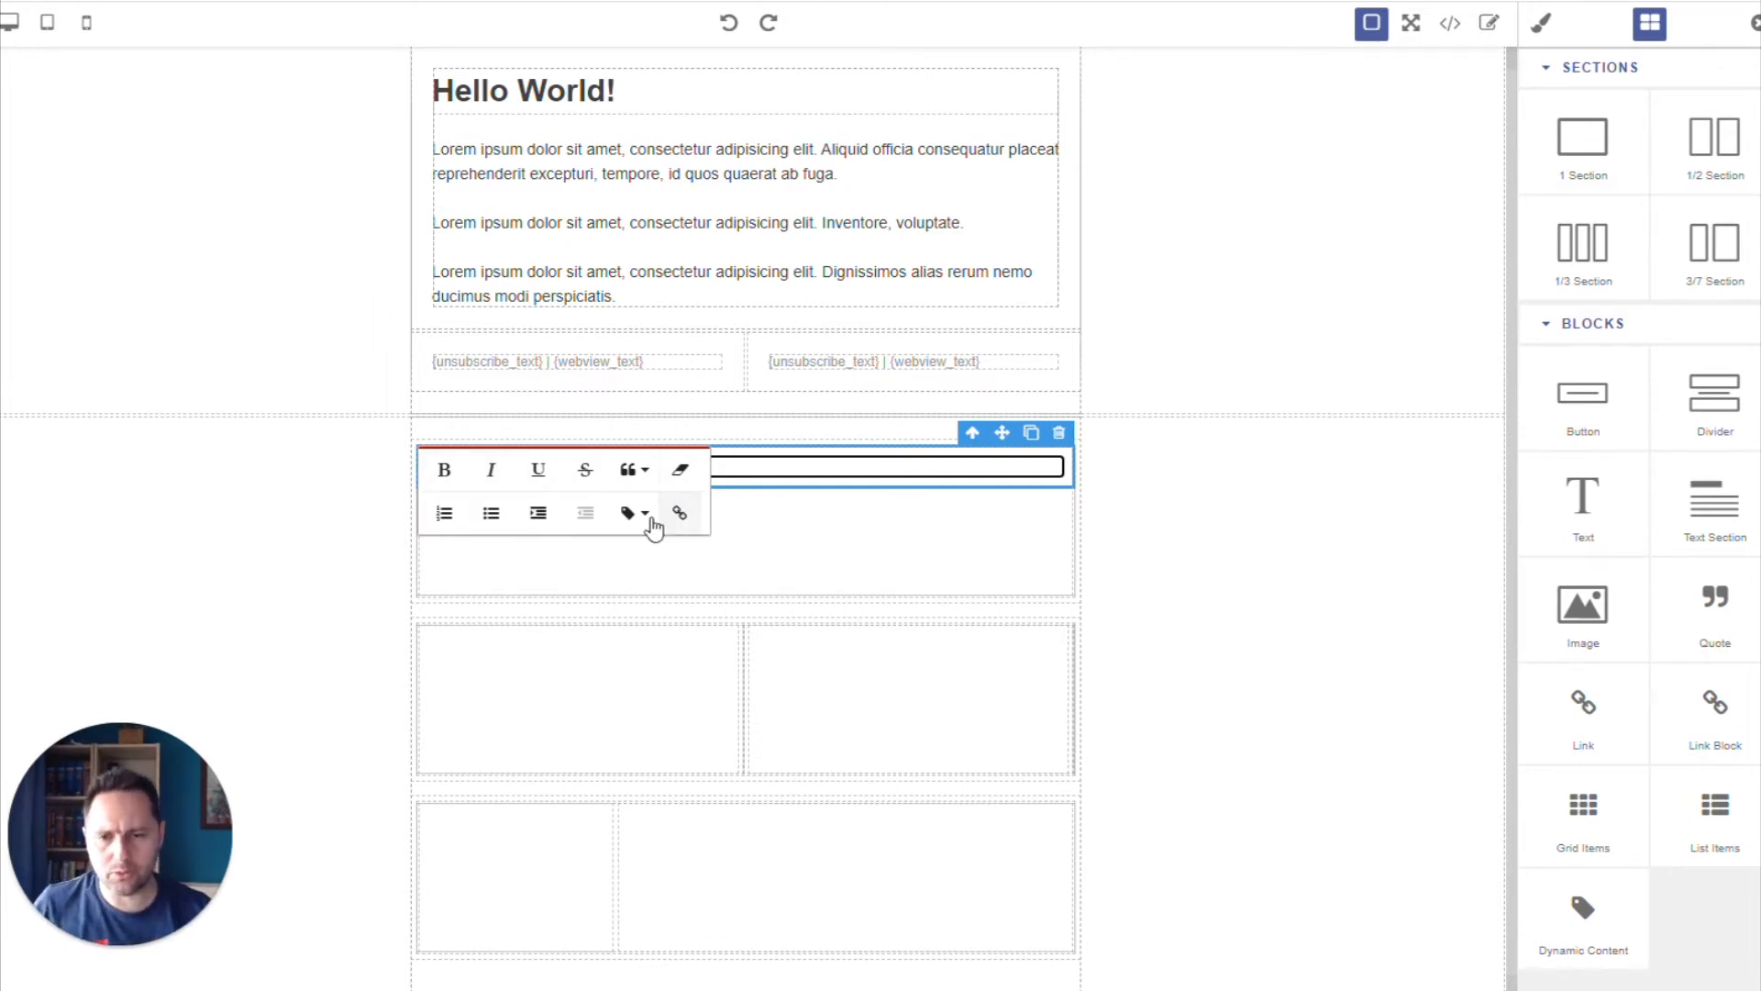
{"action": "left_click", "coordinate": [646, 519]}
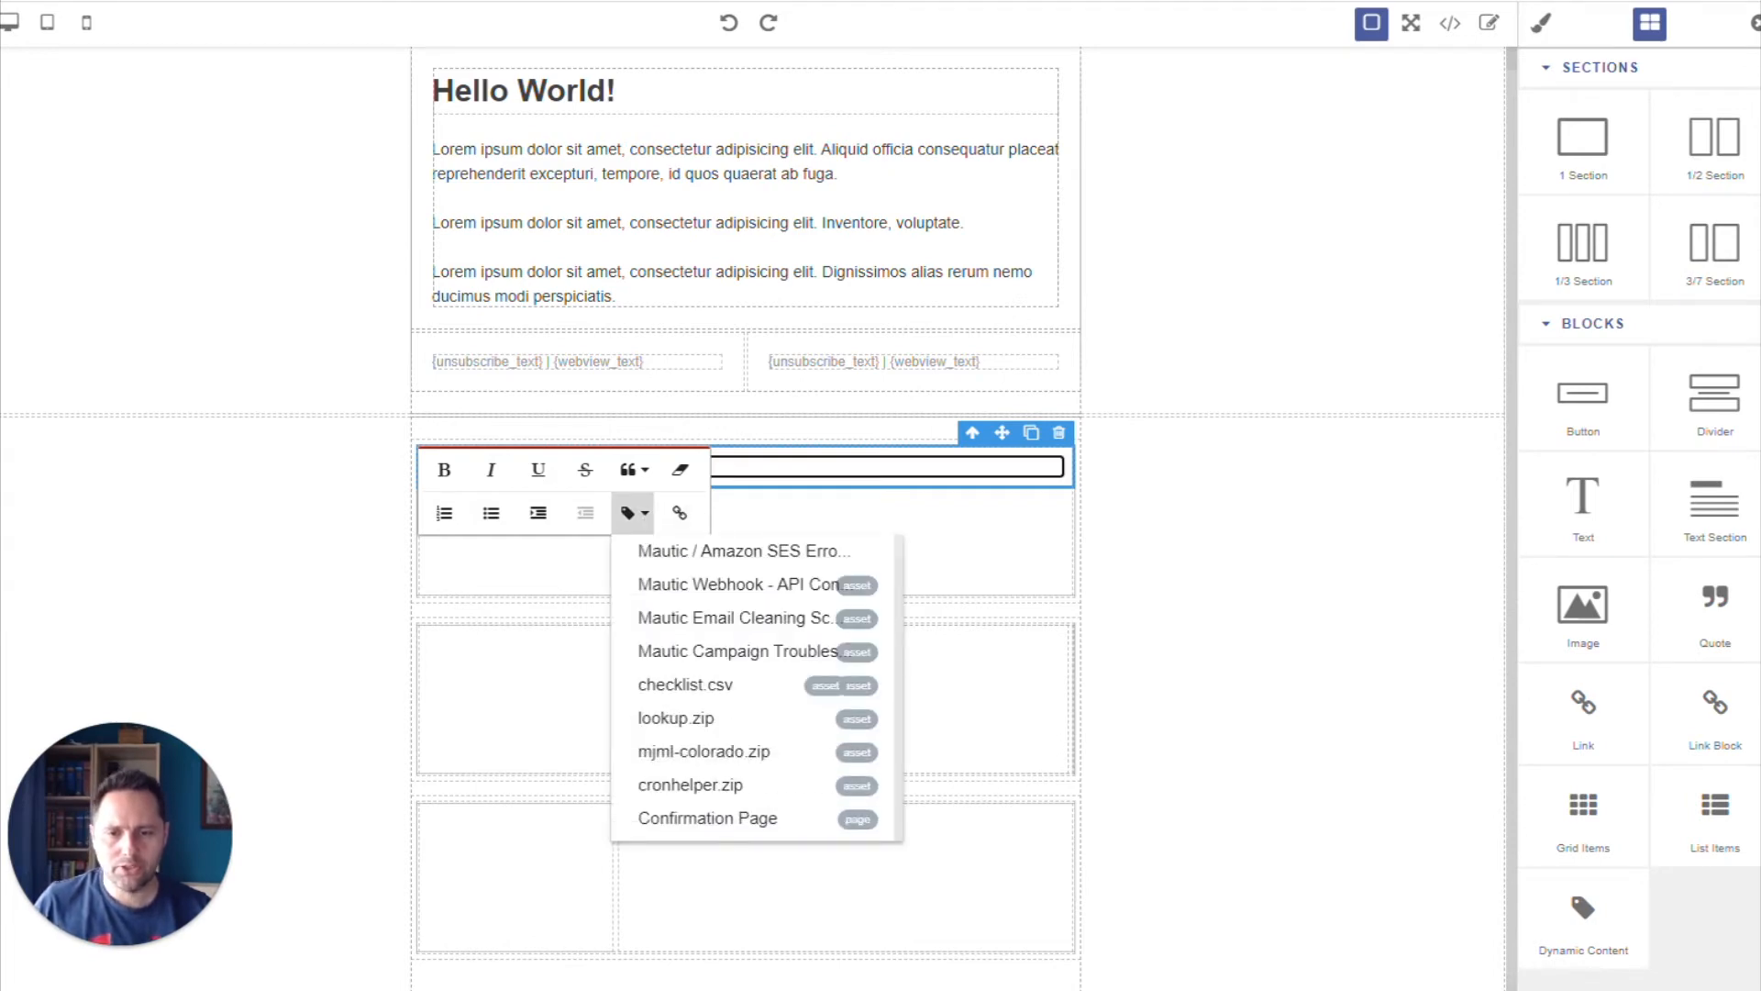
{"action": "left_click", "coordinate": [647, 526]}
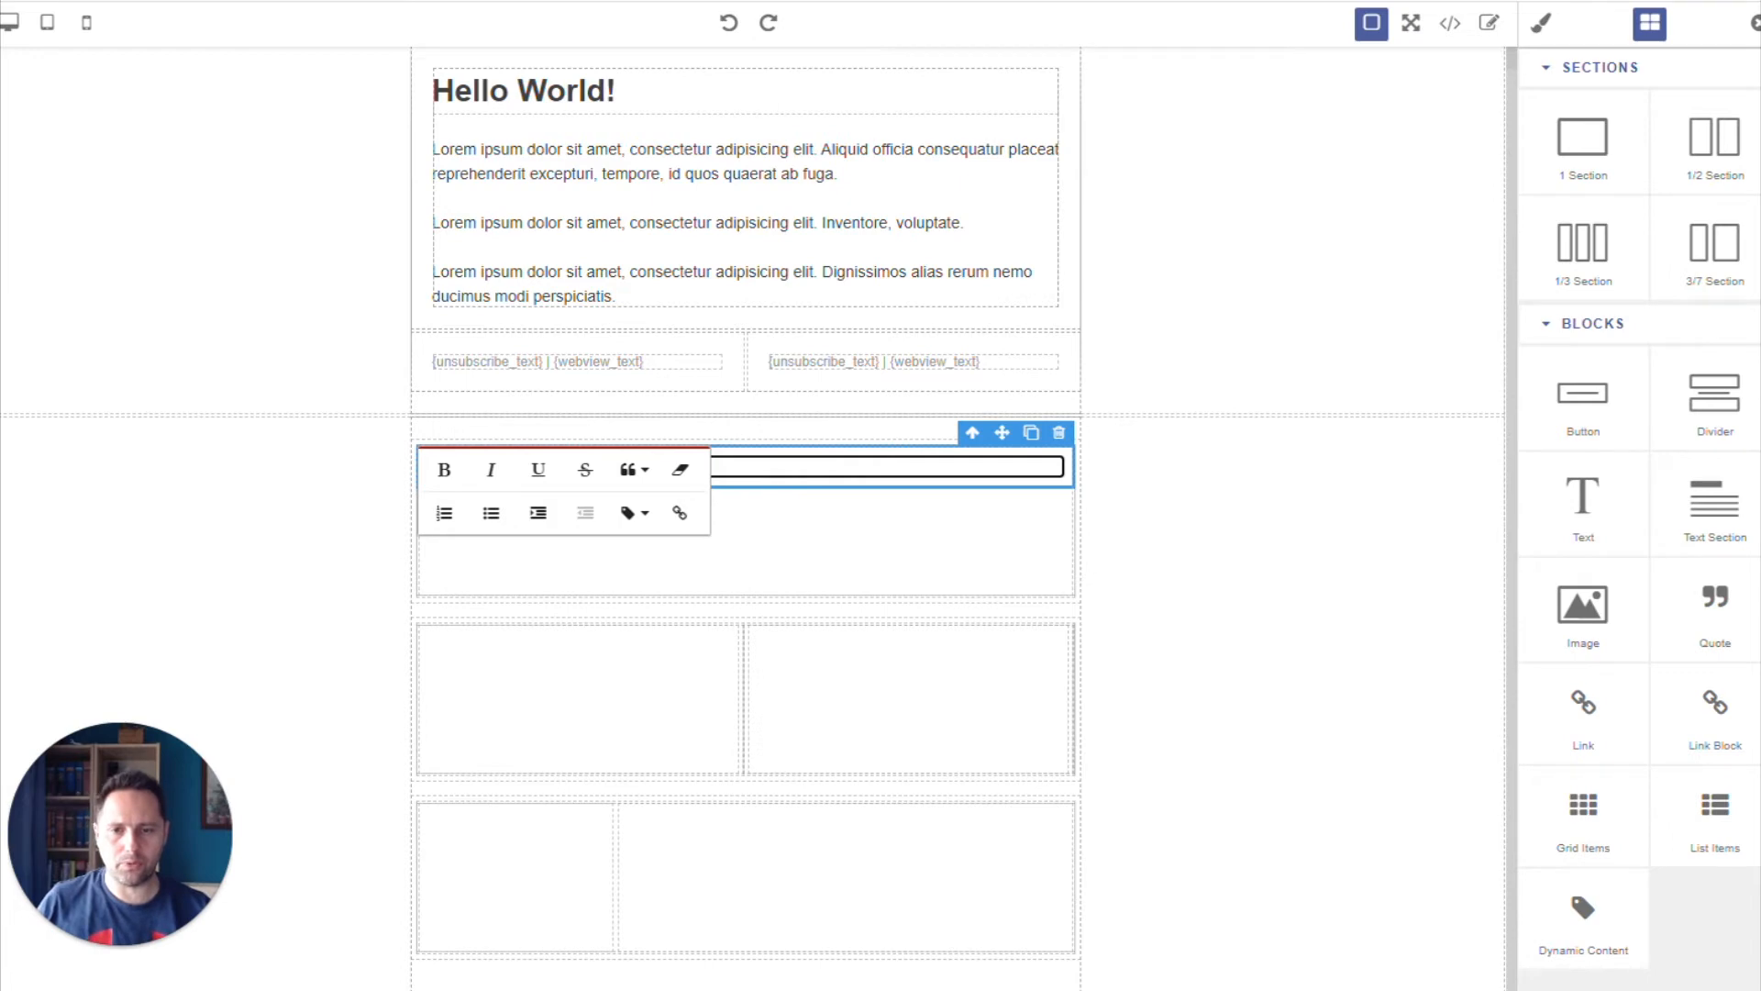
Replace the placeholder text with "Hello," and try to filter the token list by entering "fir".
{"action": "scroll", "coordinate": [789, 474], "scroll_direction": "up", "scroll_amount": 1}
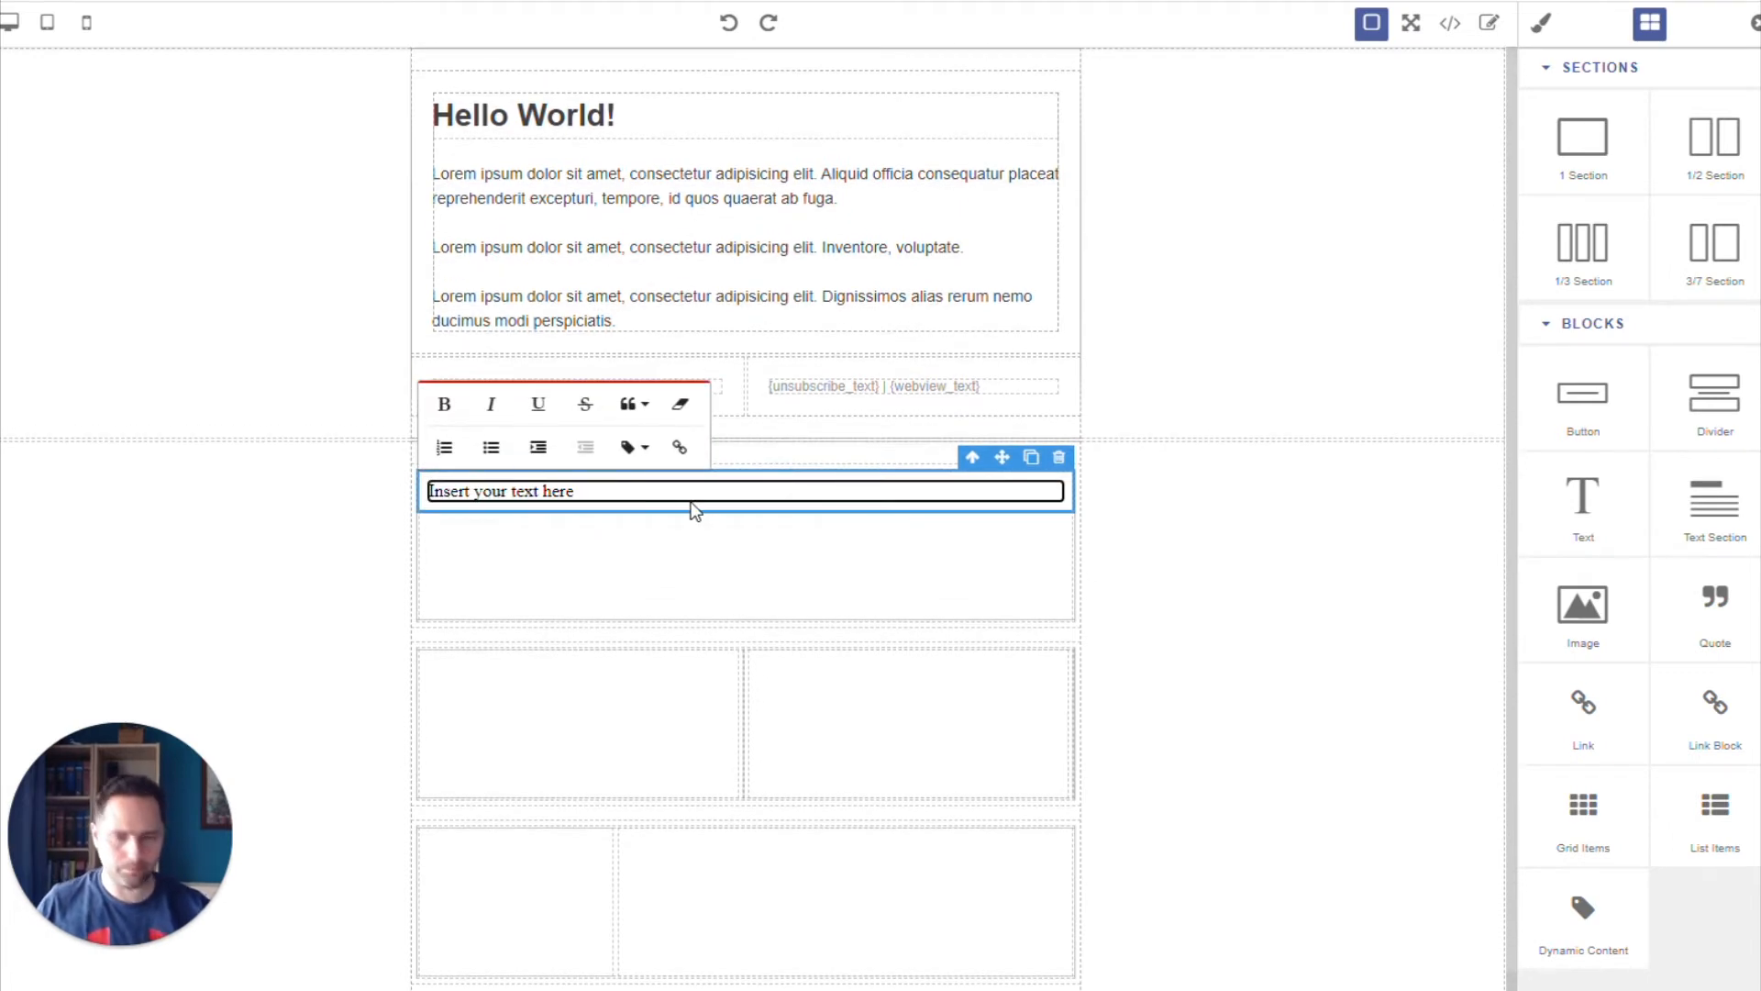
{"action": "key", "text": "ctrl+a"}
{"action": "type", "text": "H"}
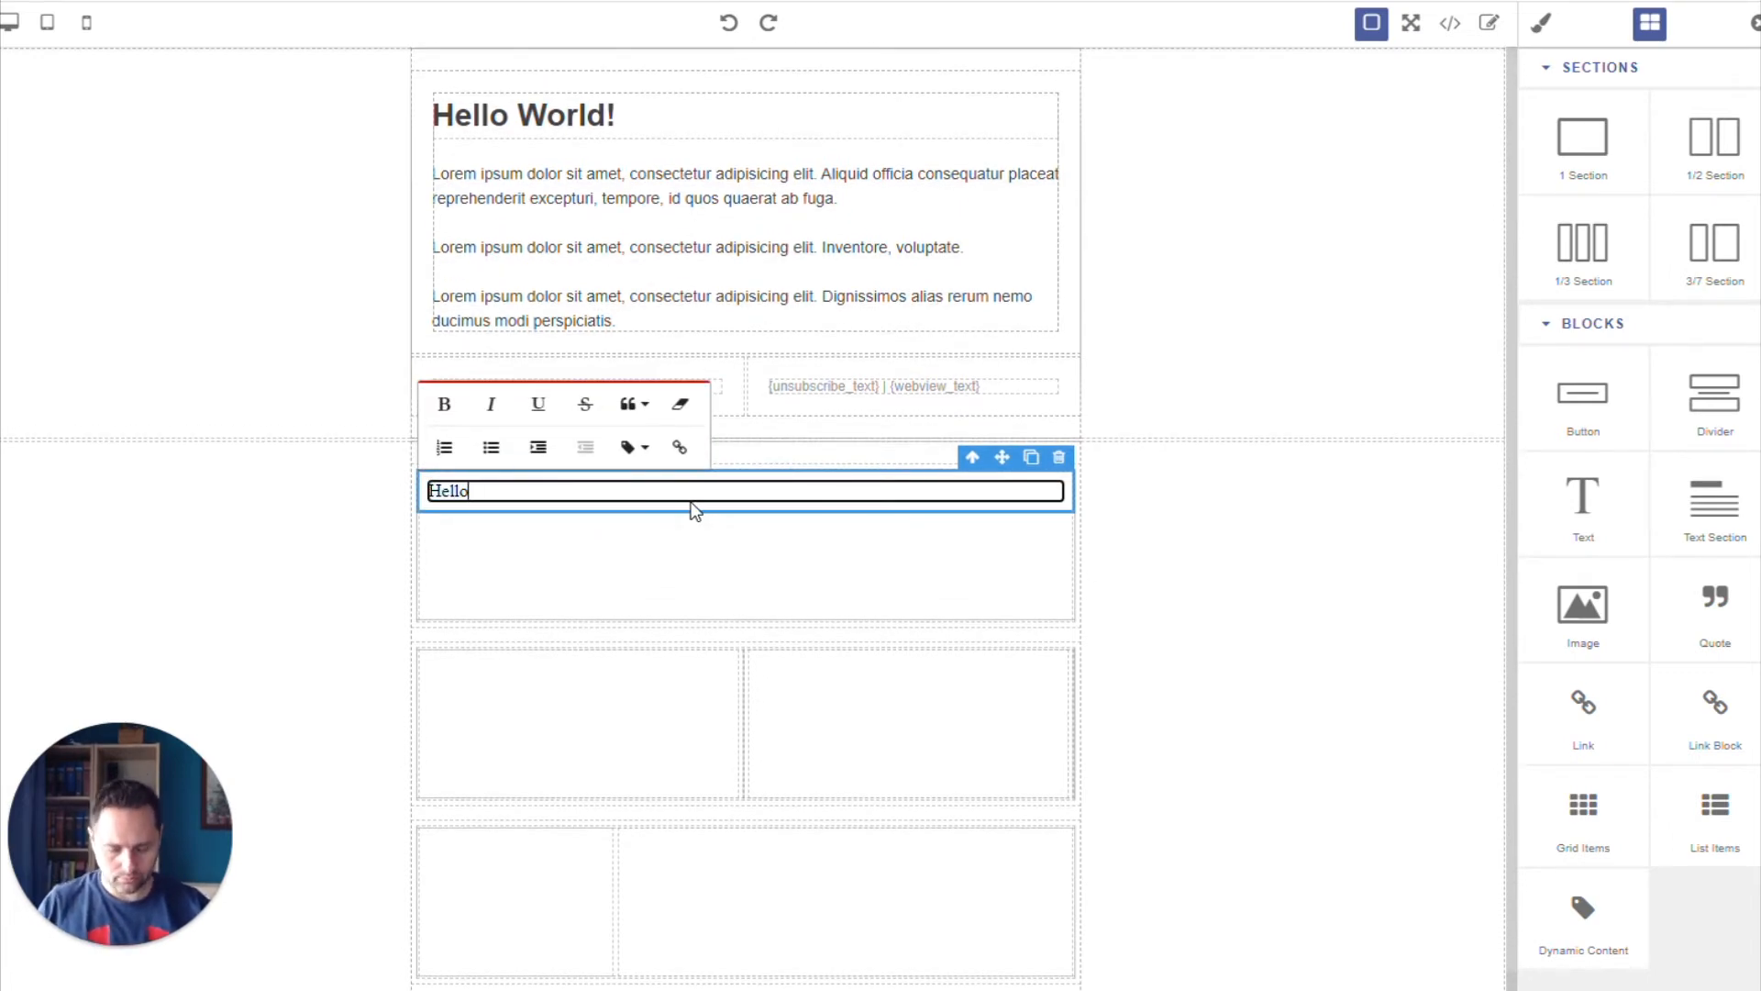
{"action": "left_click", "coordinate": [629, 447]}
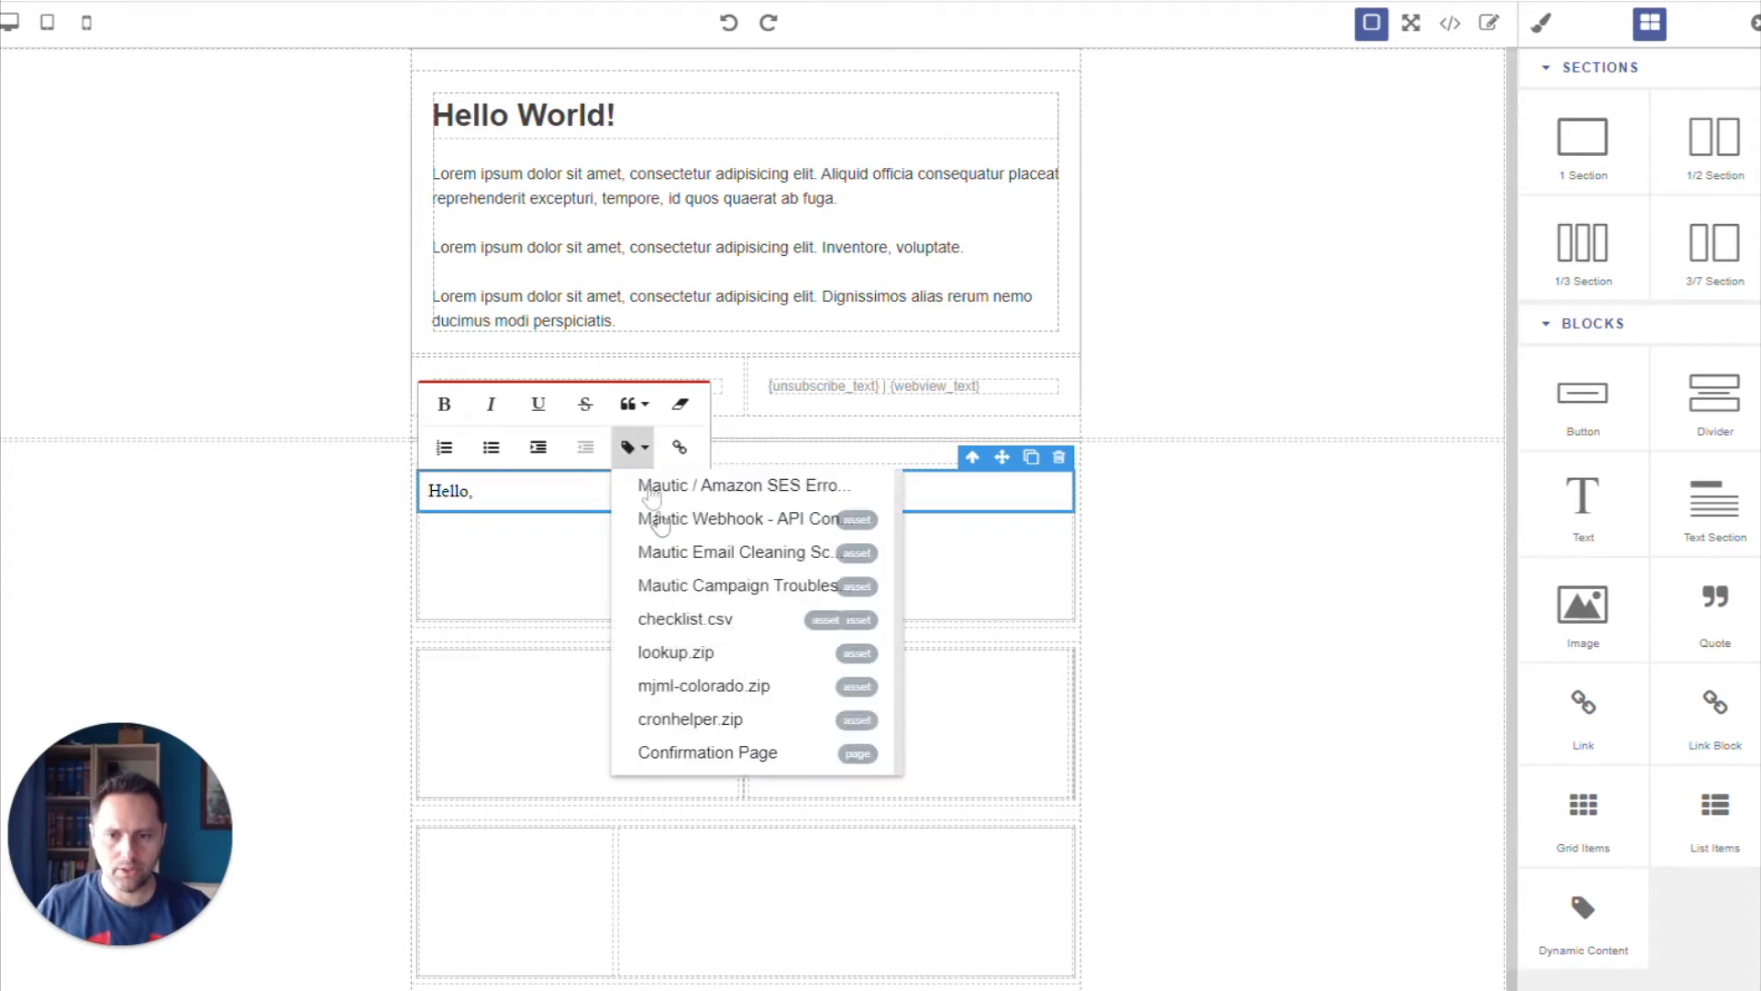
{"action": "scroll", "coordinate": [673, 617], "scroll_direction": "down", "scroll_amount": 1}
{"action": "type", "text": "ello, fir"}
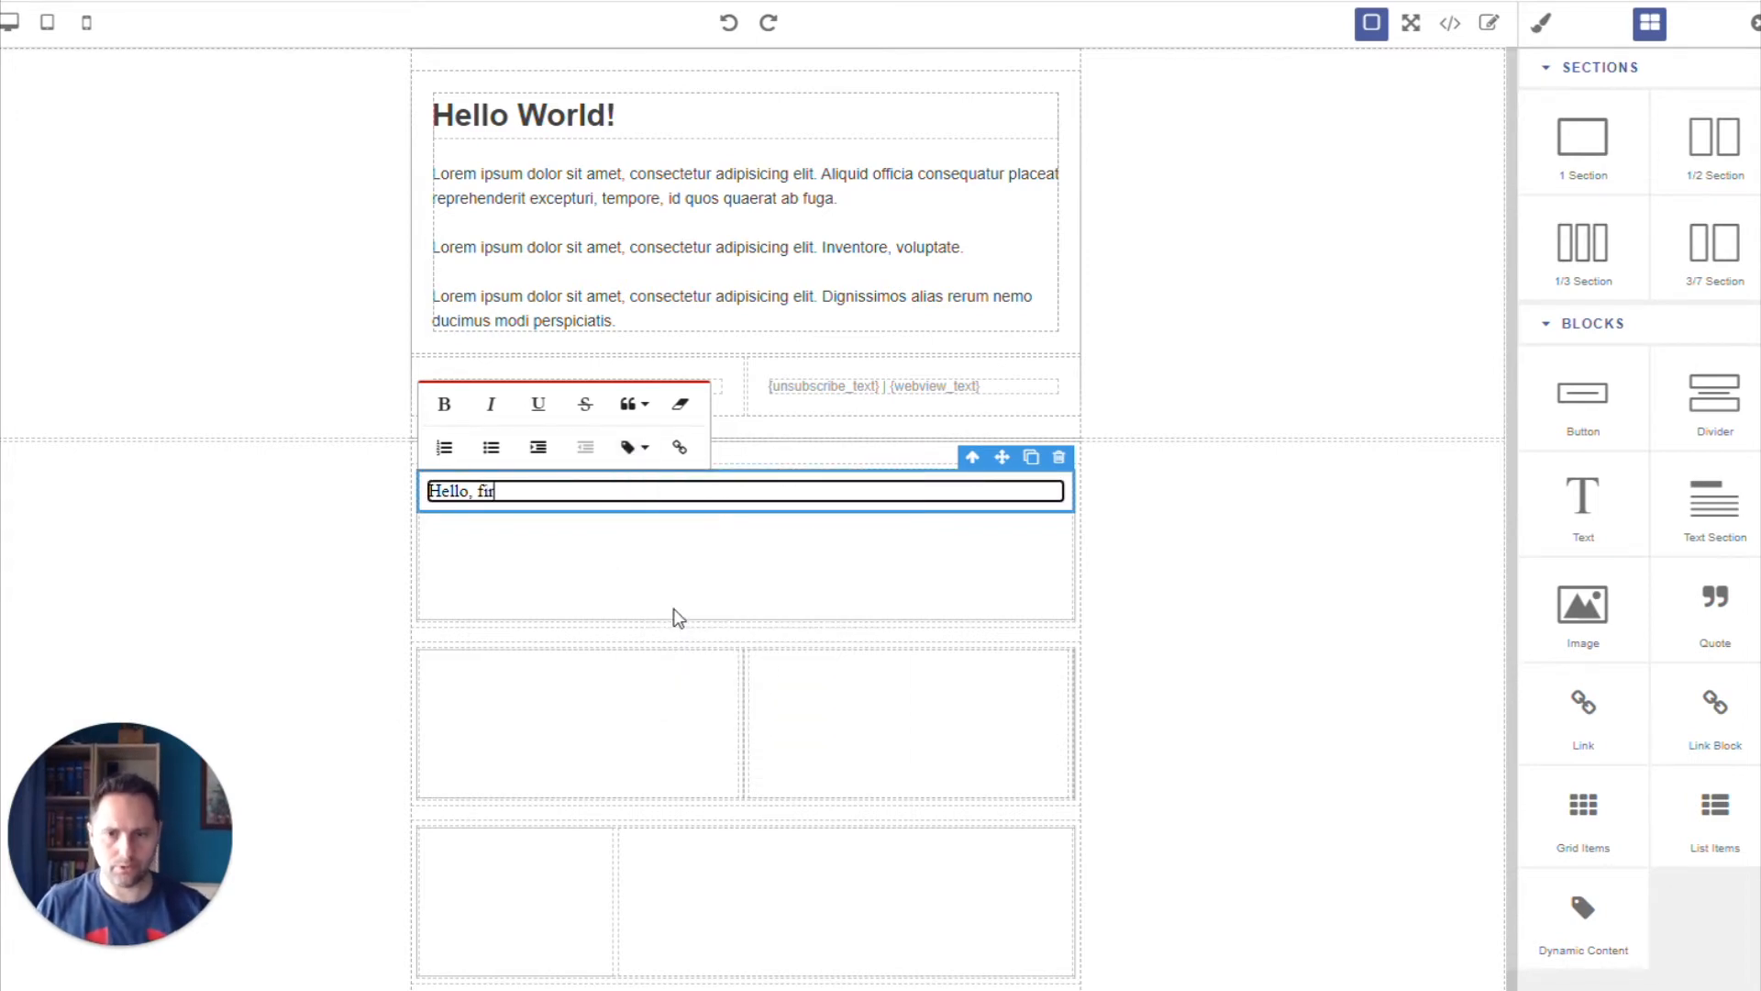
Remove "fir", insert the {contactfield=firstname} token after "Hello," and finish editing the text block.
{"action": "left_click", "coordinate": [630, 447]}
{"action": "scroll", "coordinate": [789, 628], "scroll_direction": "down", "scroll_amount": 5}
{"action": "scroll", "coordinate": [804, 622], "scroll_direction": "down", "scroll_amount": 2}
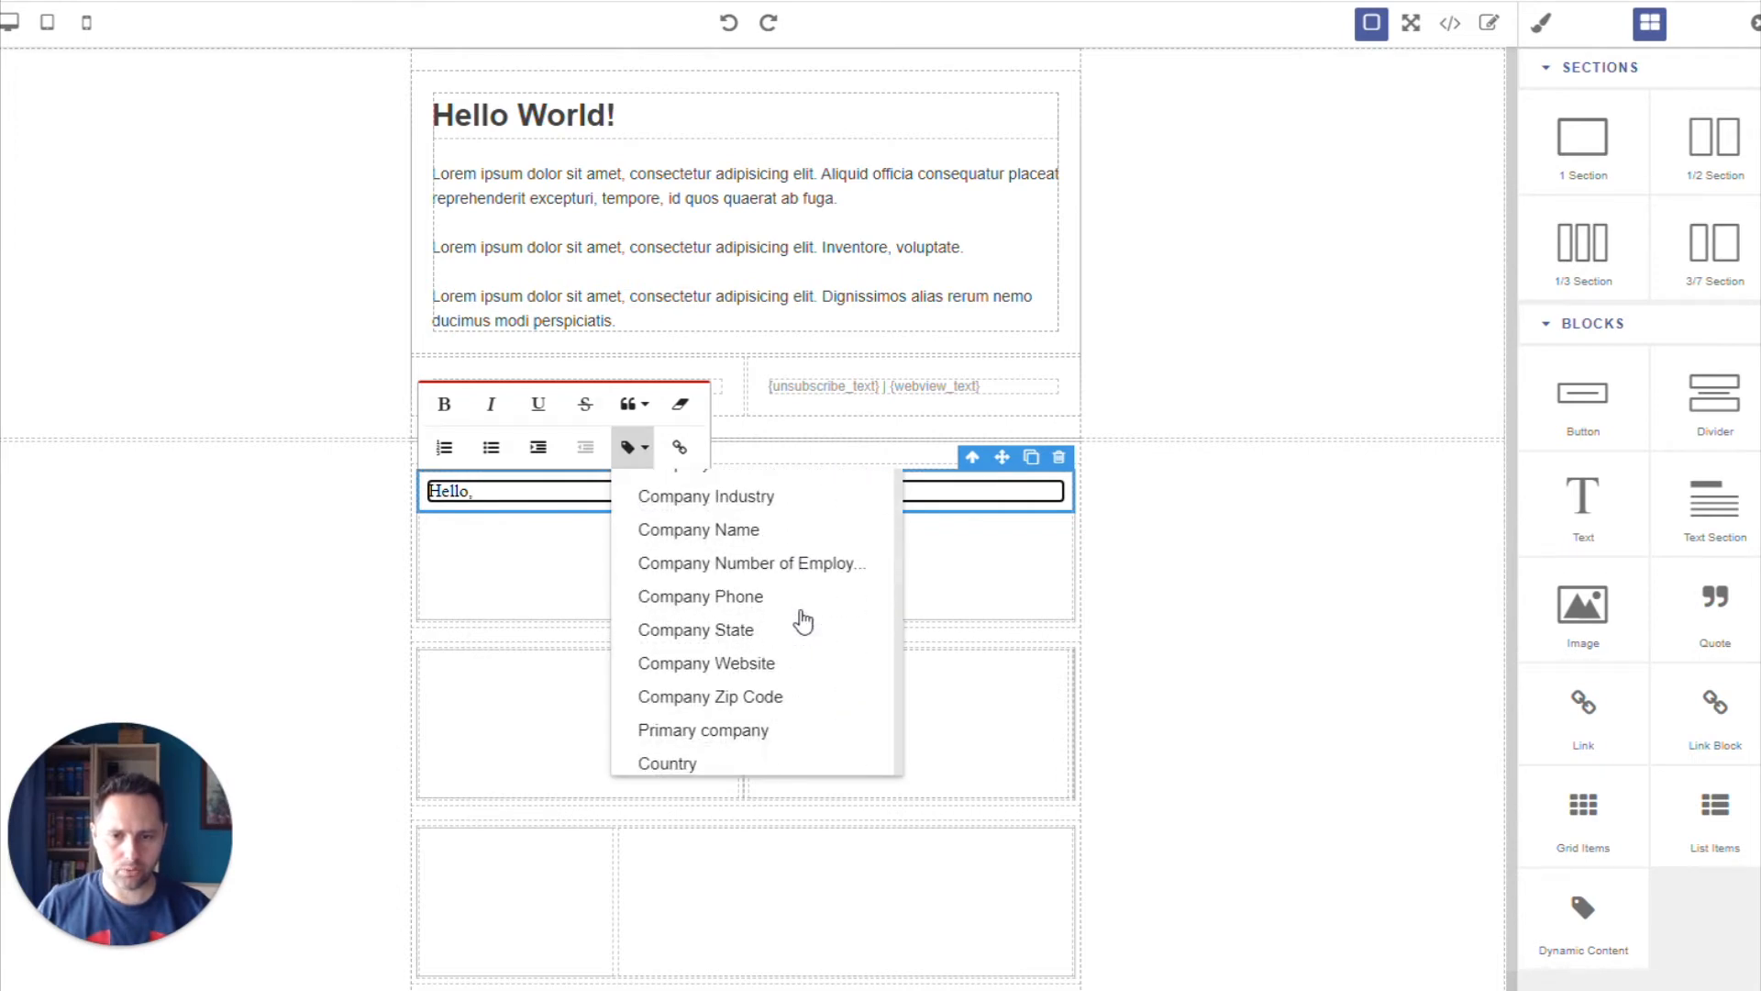
{"action": "scroll", "coordinate": [803, 622], "scroll_direction": "up", "scroll_amount": 8}
{"action": "scroll", "coordinate": [804, 622], "scroll_direction": "down", "scroll_amount": 10}
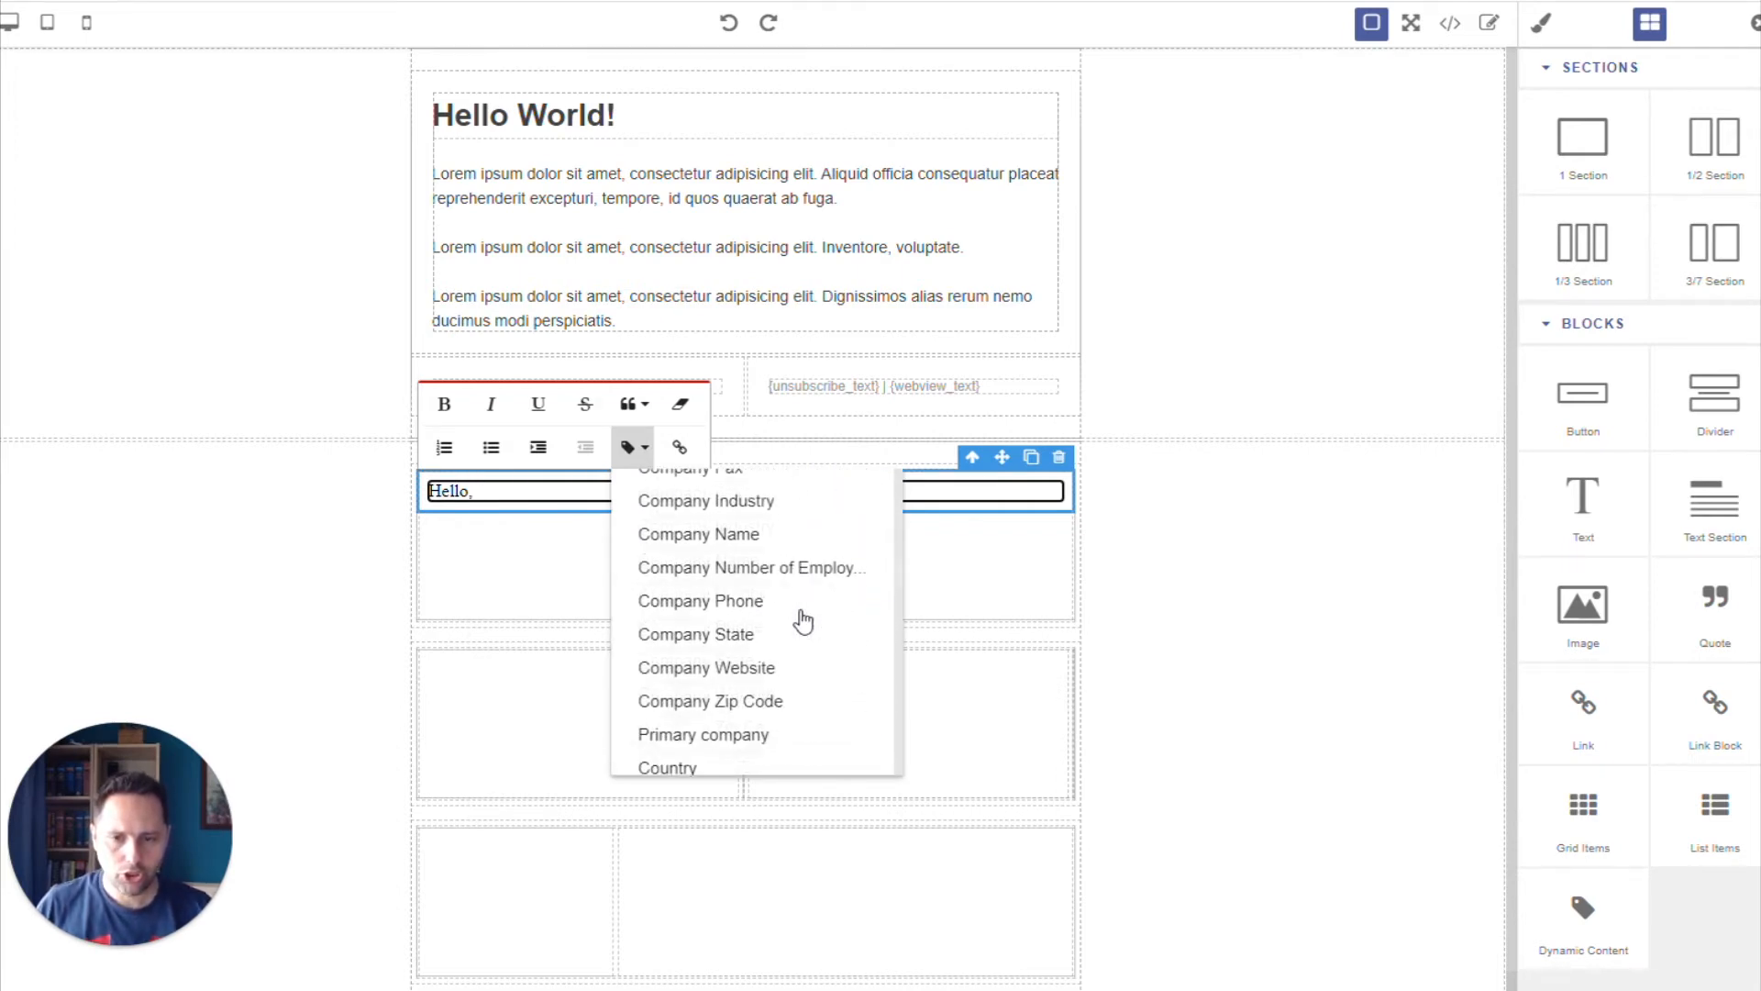
{"action": "scroll", "coordinate": [802, 620], "scroll_direction": "up", "scroll_amount": 2}
{"action": "left_click", "coordinate": [806, 731]}
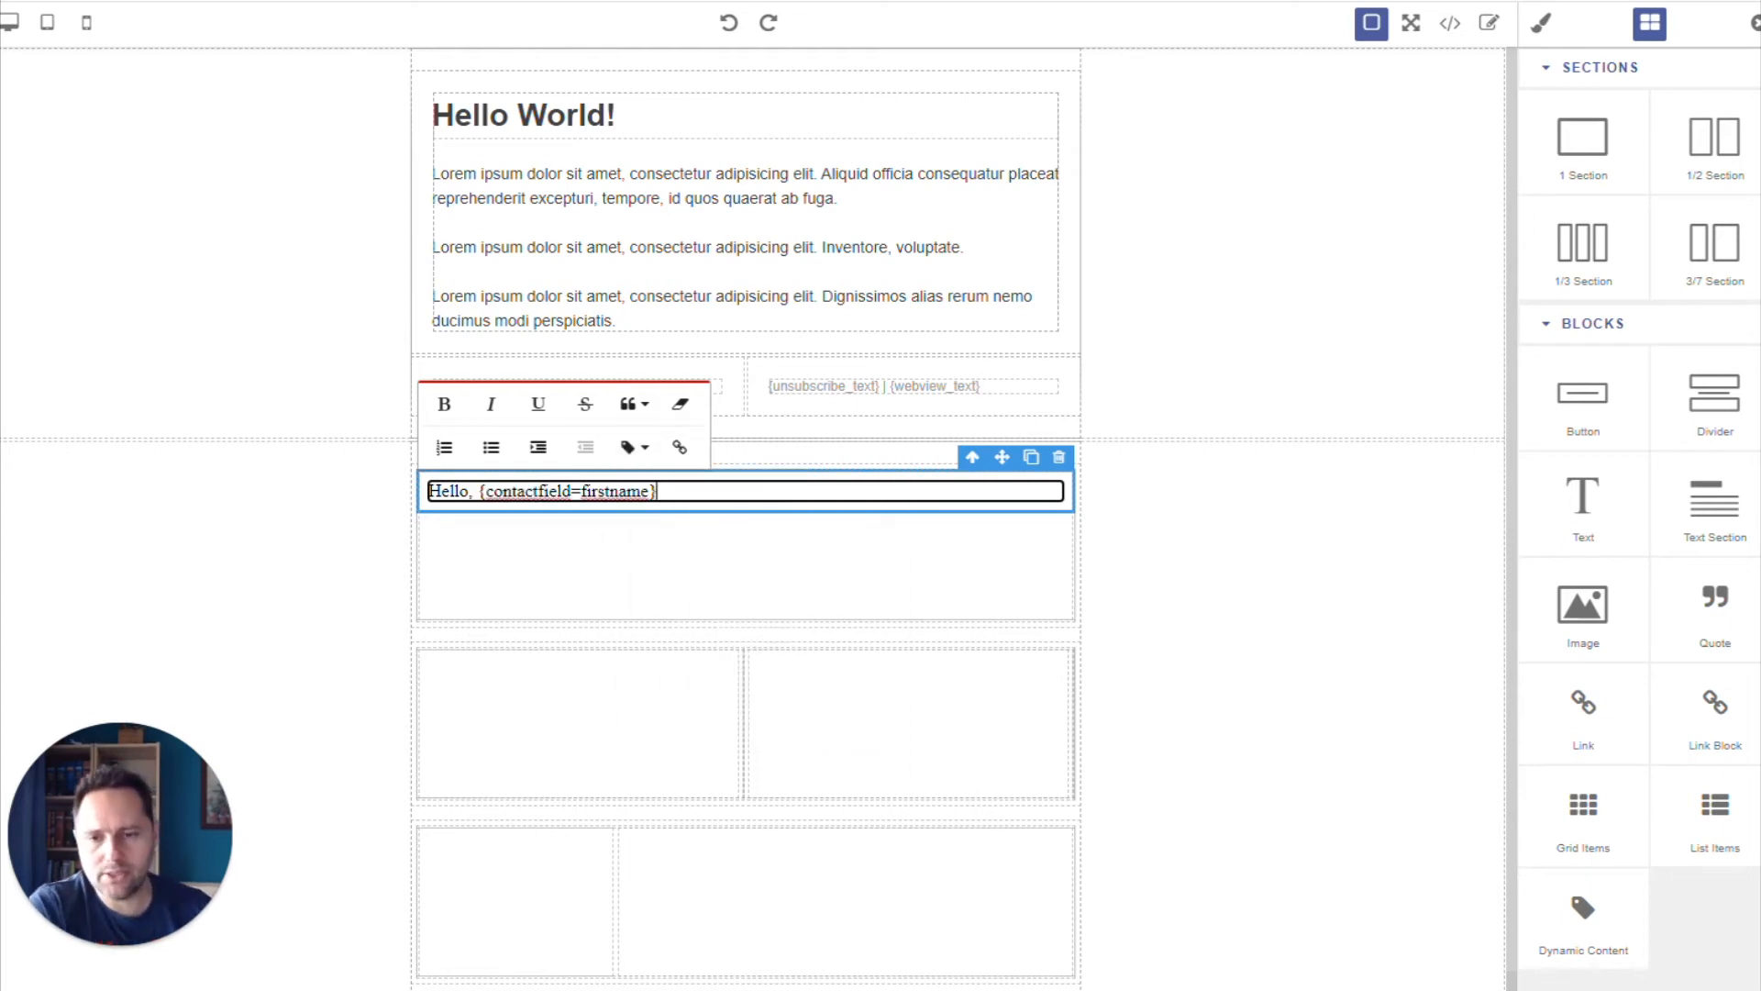
{"action": "left_click", "coordinate": [668, 554]}
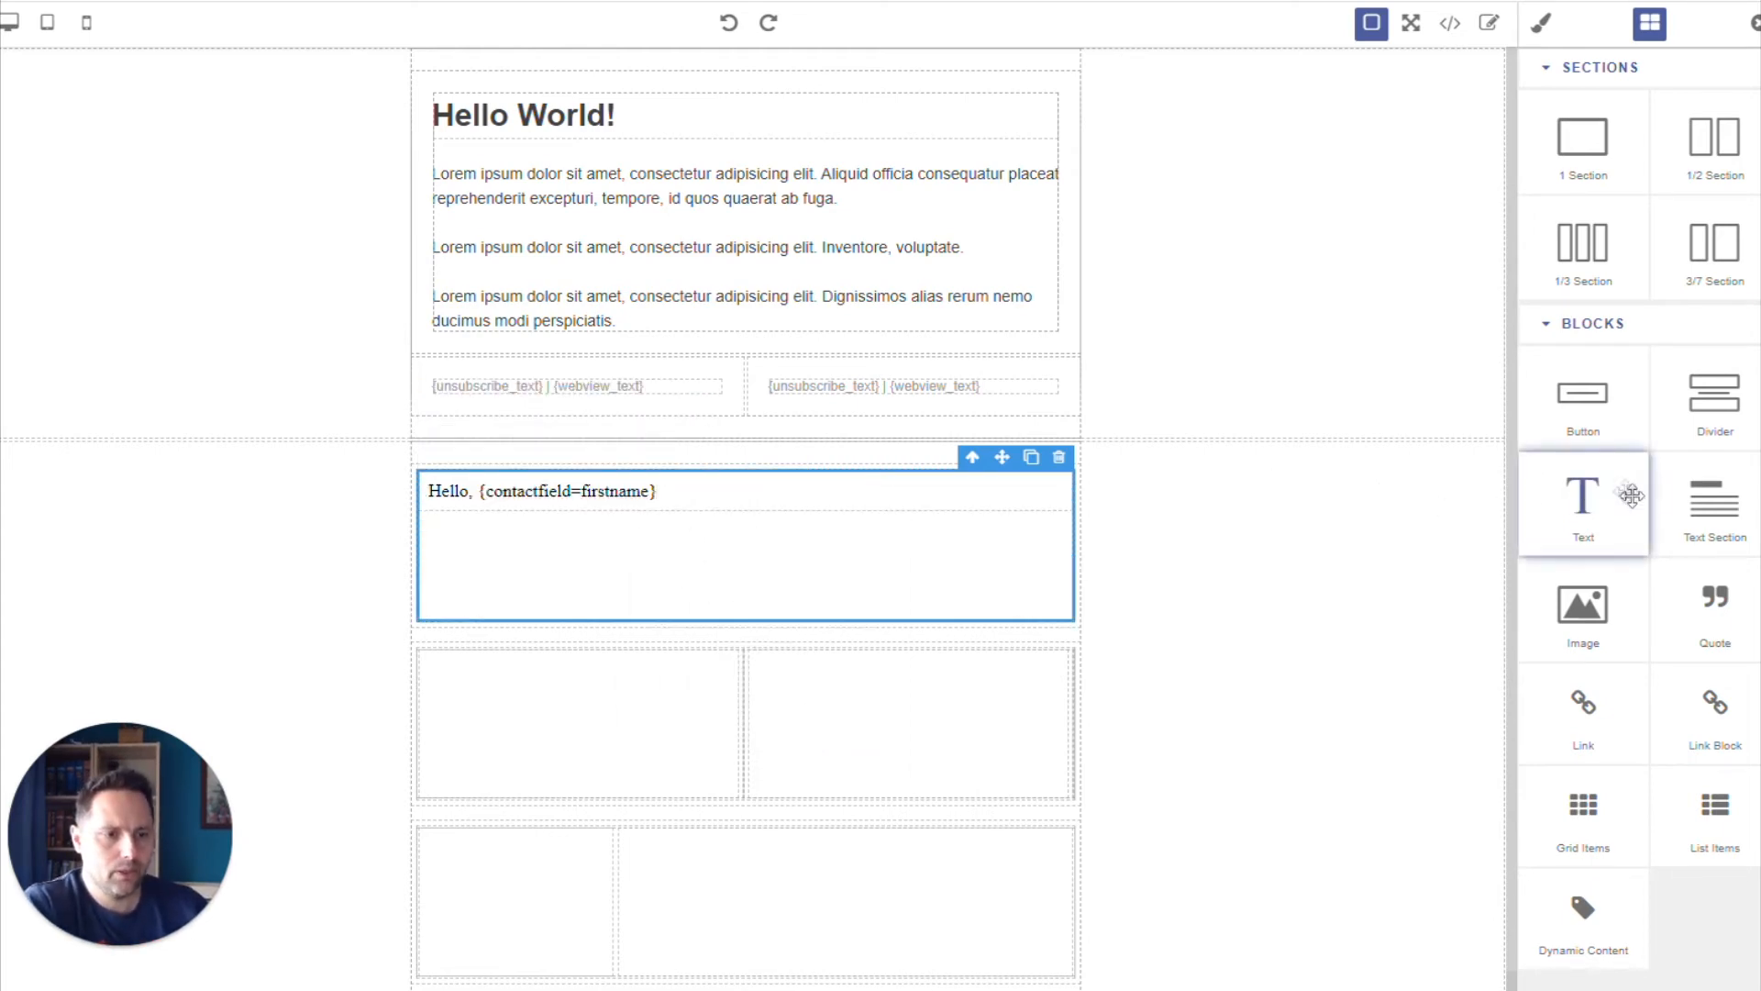
Add a Text Section block below the greeting and select its title.
{"action": "left_click_drag", "start_coordinate": [1730, 515], "coordinate": [642, 534]}
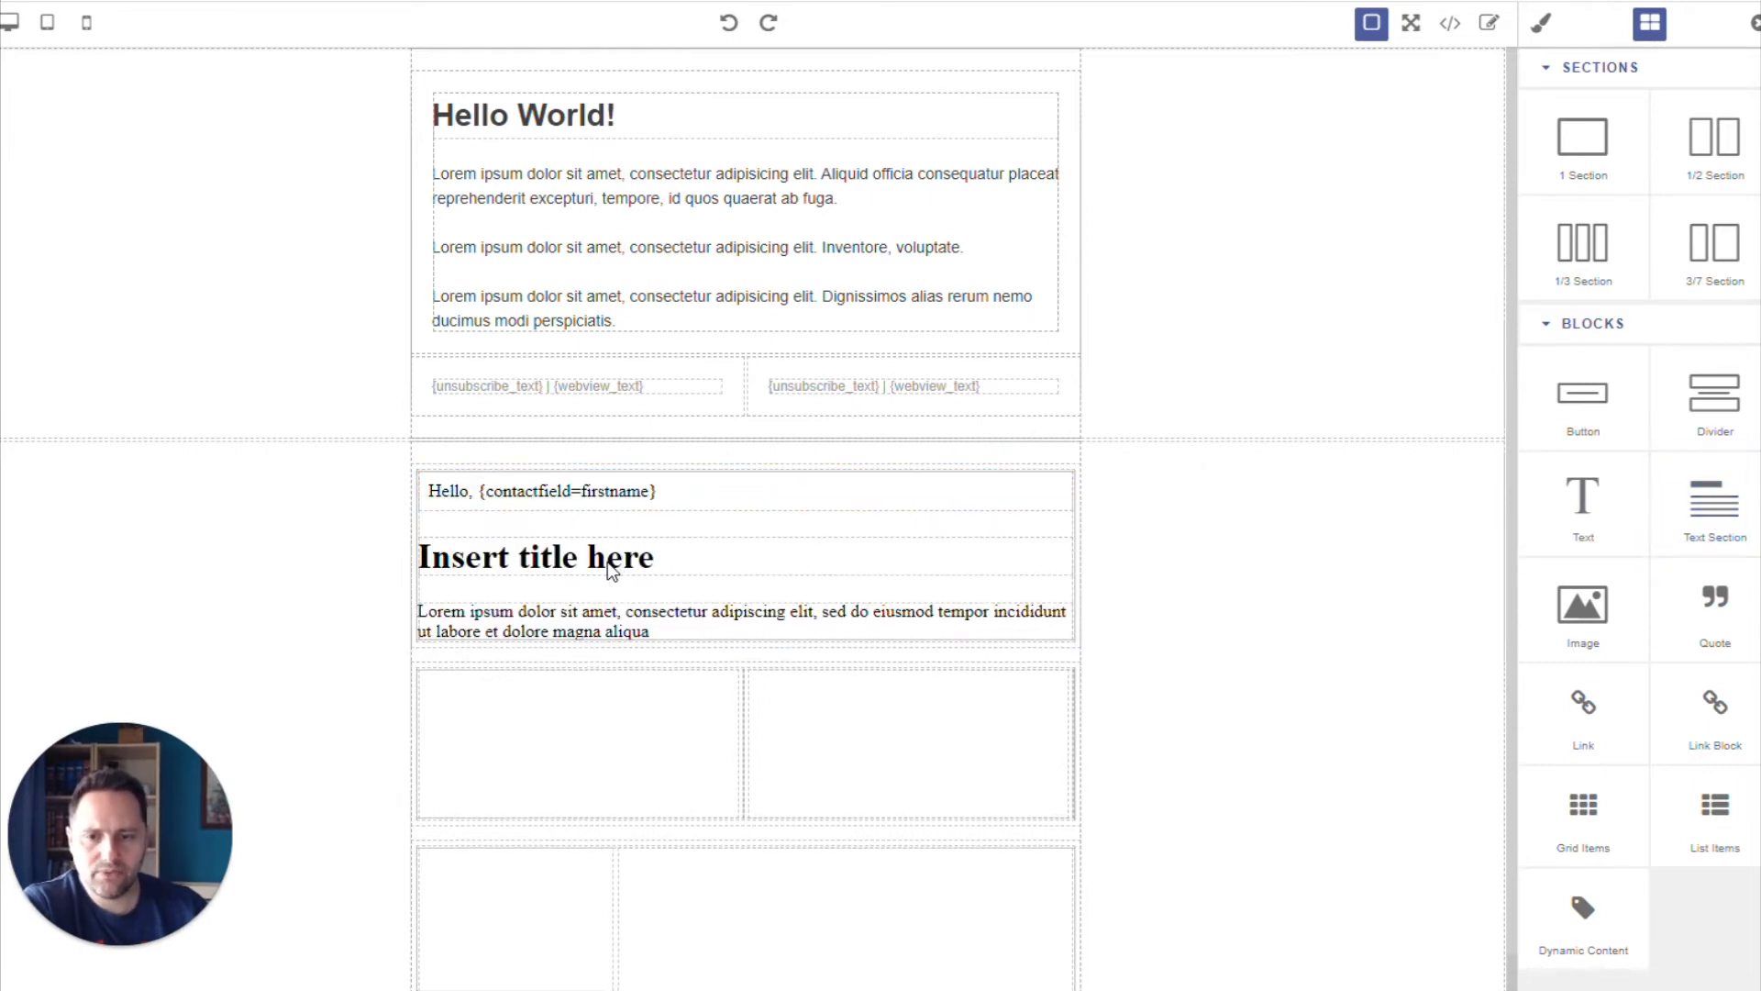
{"action": "left_click", "coordinate": [529, 570]}
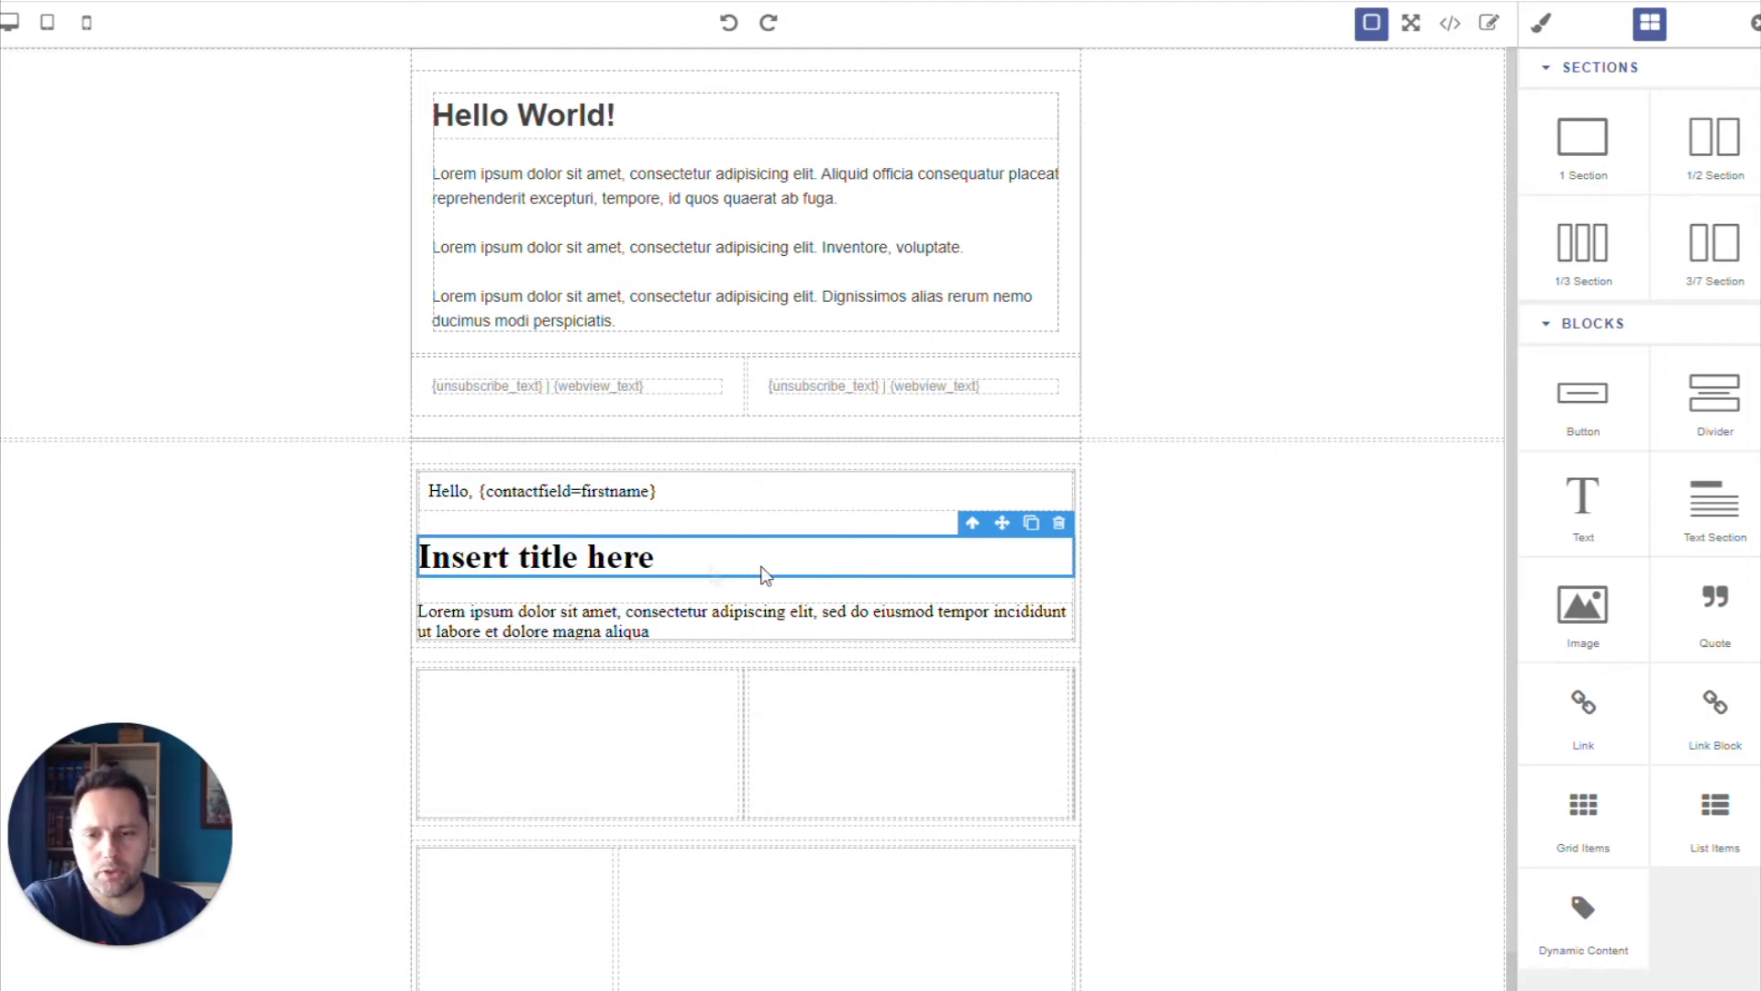
Delete the lorem ipsum paragraph from the text section, leaving its title.
{"action": "left_click", "coordinate": [519, 624]}
{"action": "left_click", "coordinate": [1060, 591]}
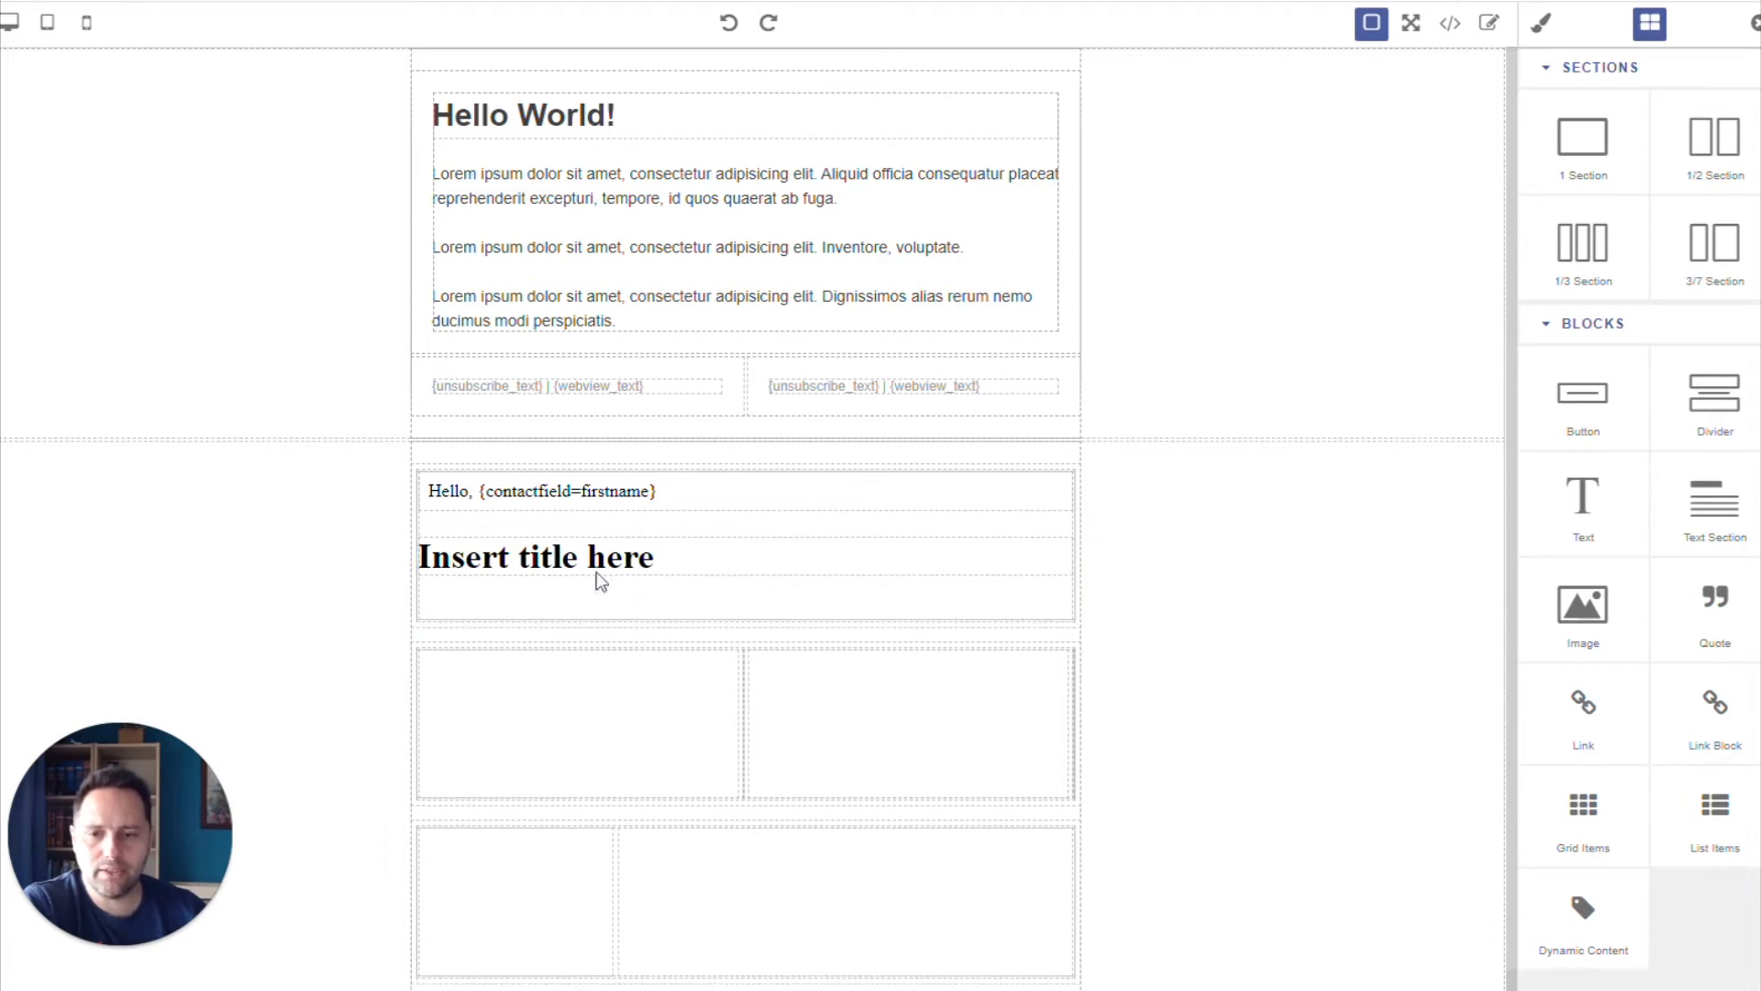
{"action": "left_click", "coordinate": [632, 561]}
{"action": "left_click", "coordinate": [715, 607]}
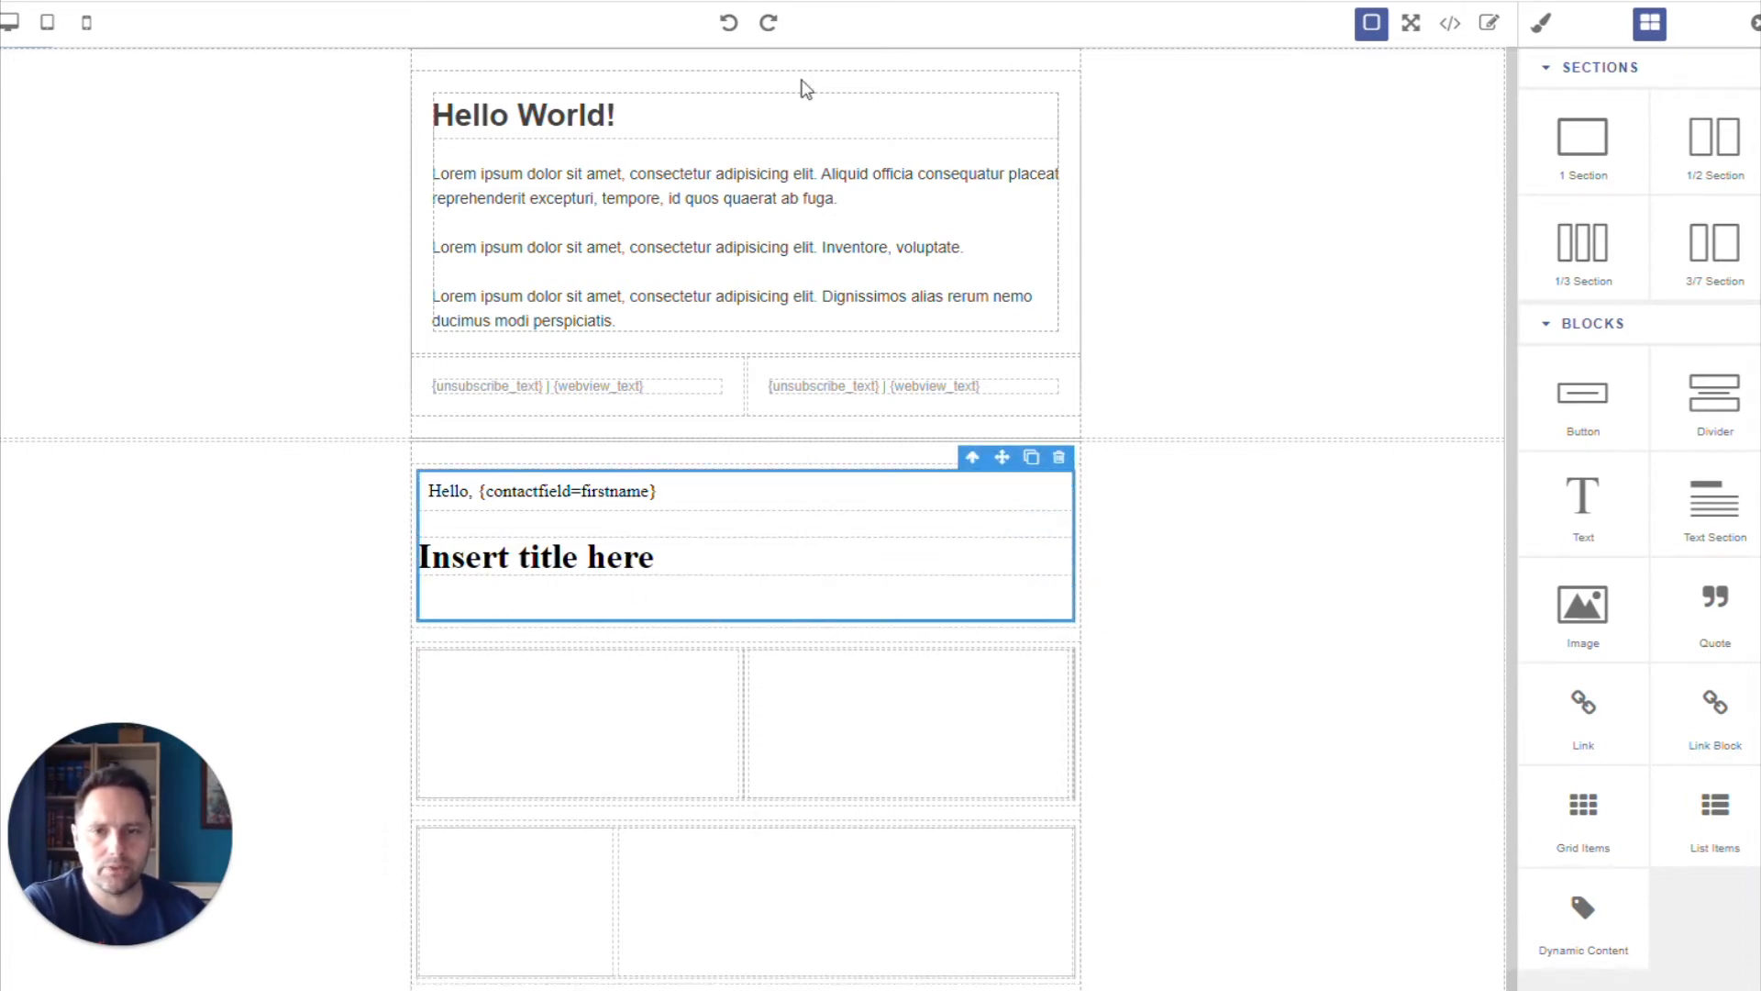
Undo the deletion of the text section's paragraph.
{"action": "left_click", "coordinate": [726, 28]}
{"action": "left_click", "coordinate": [726, 28]}
{"action": "left_click", "coordinate": [727, 28]}
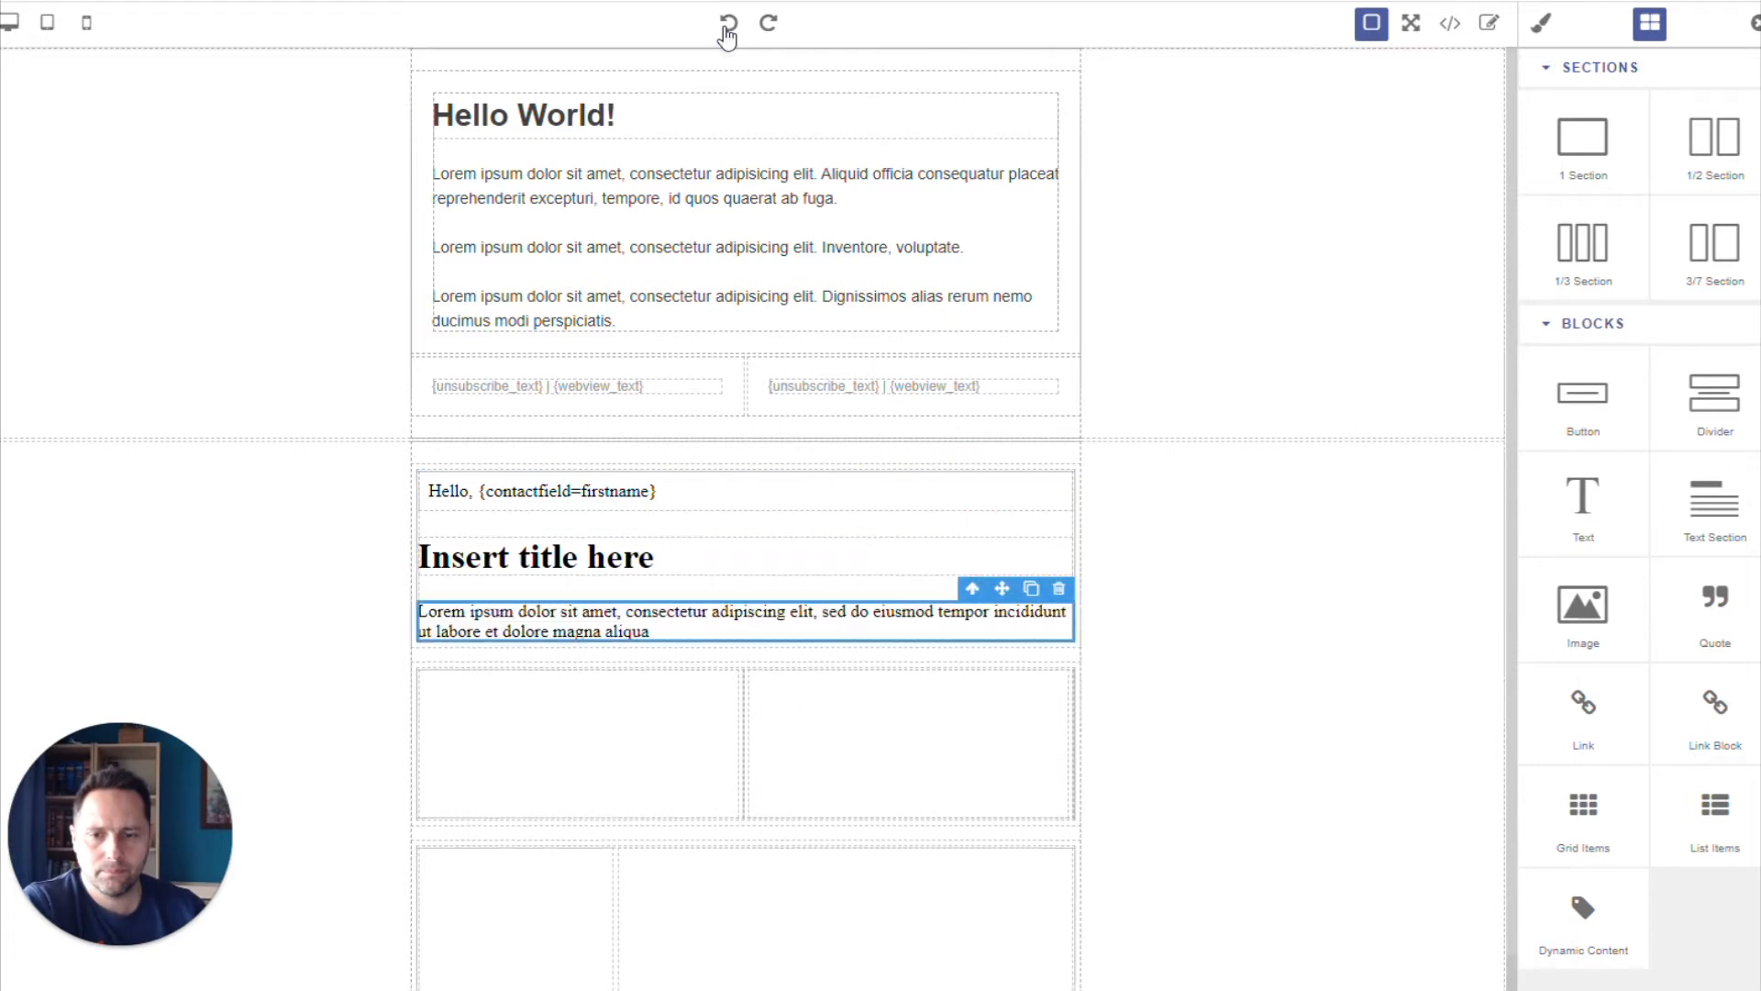
Open the lorem ipsum paragraph in the text section for inline text editing.
{"action": "left_click", "coordinate": [612, 567]}
{"action": "left_click", "coordinate": [672, 617]}
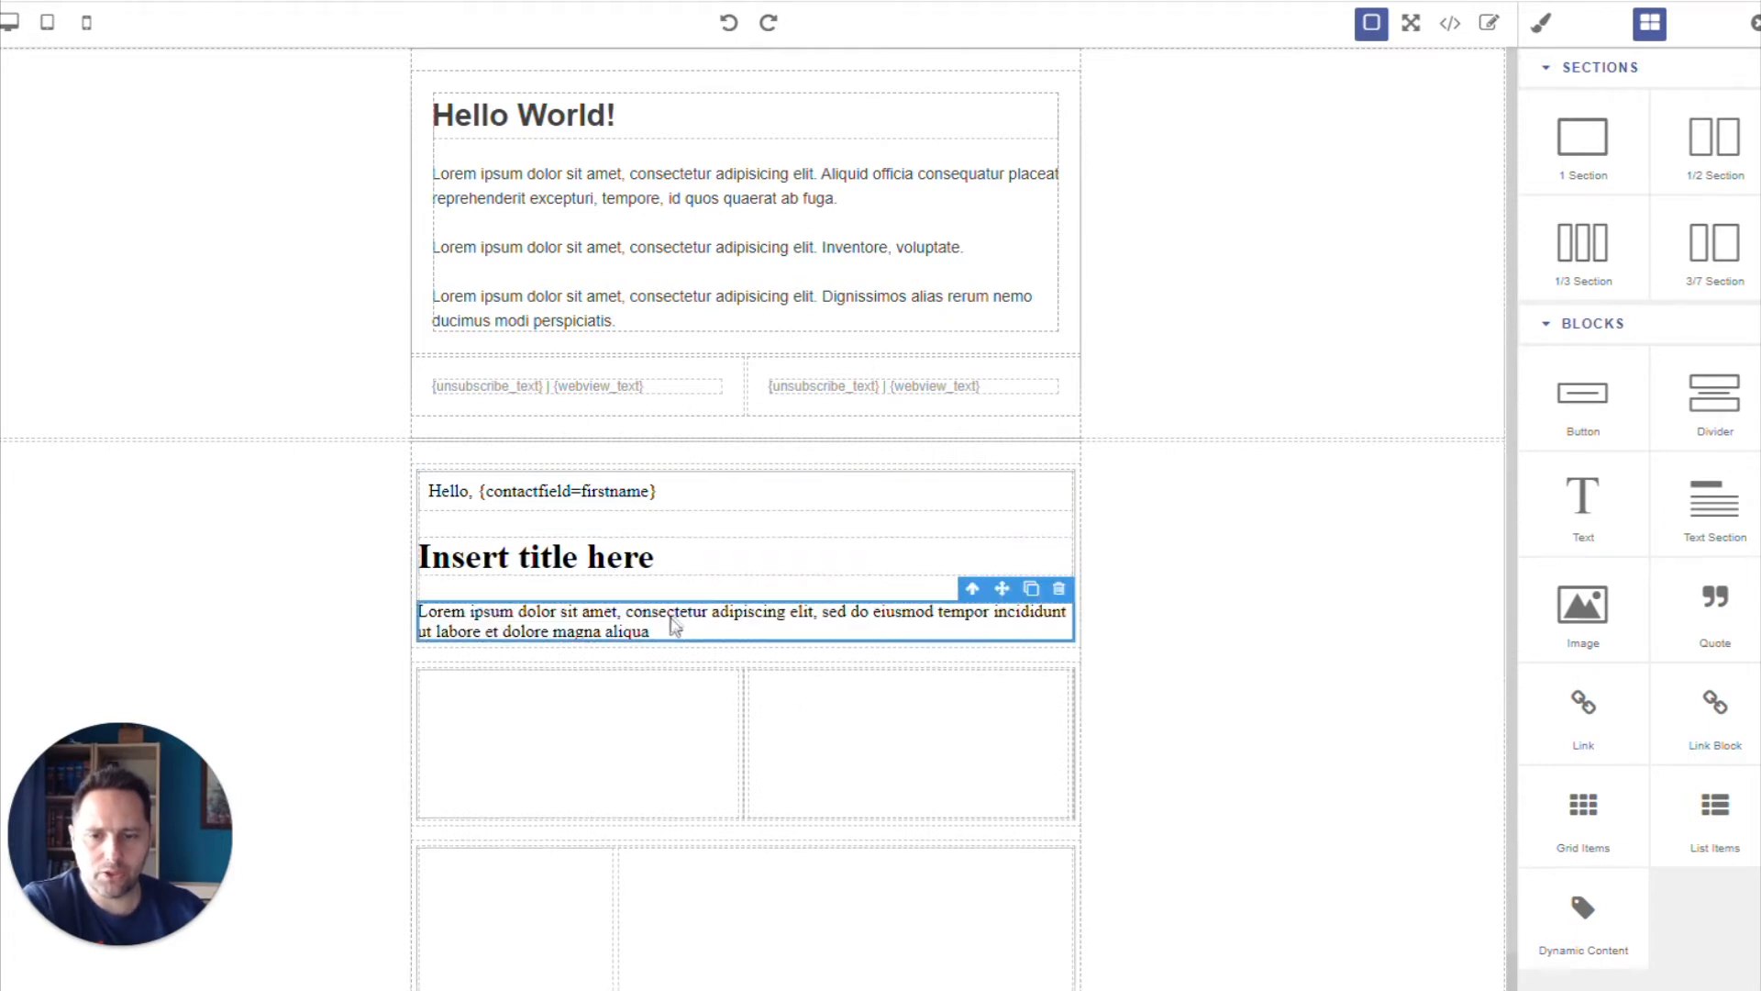
{"action": "left_click", "coordinate": [672, 622]}
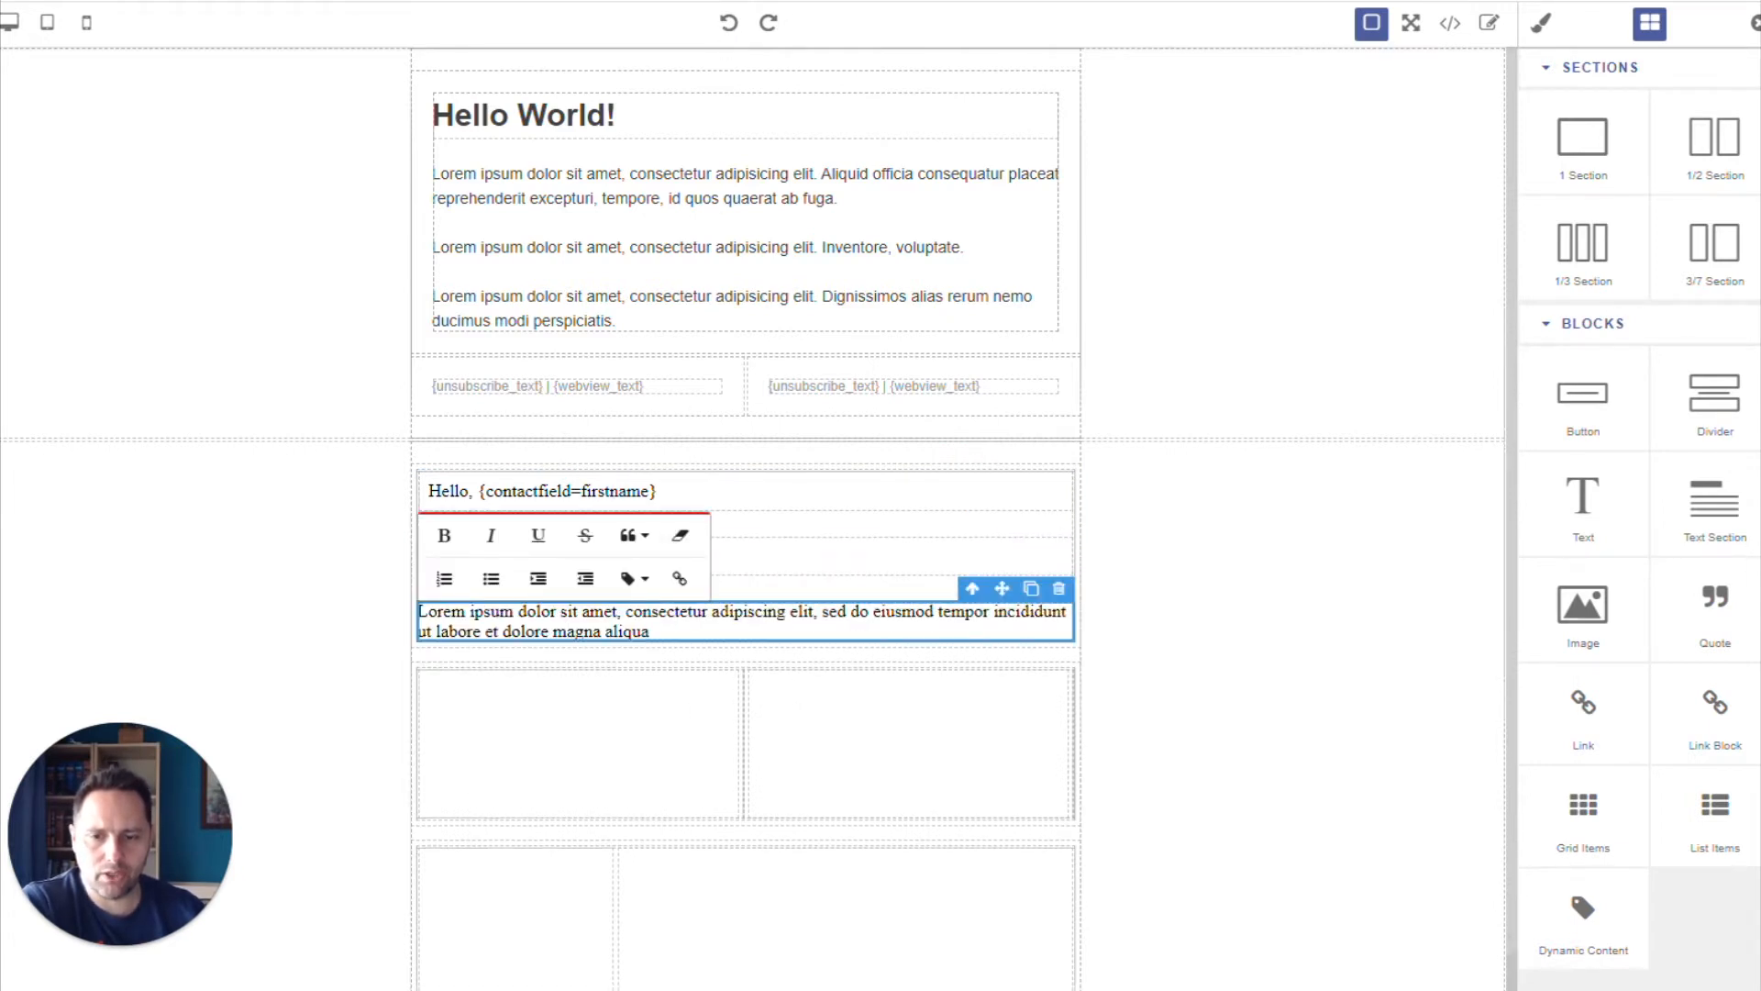
Set the font of the text section's title to Helvetica.
{"action": "left_click", "coordinate": [779, 557]}
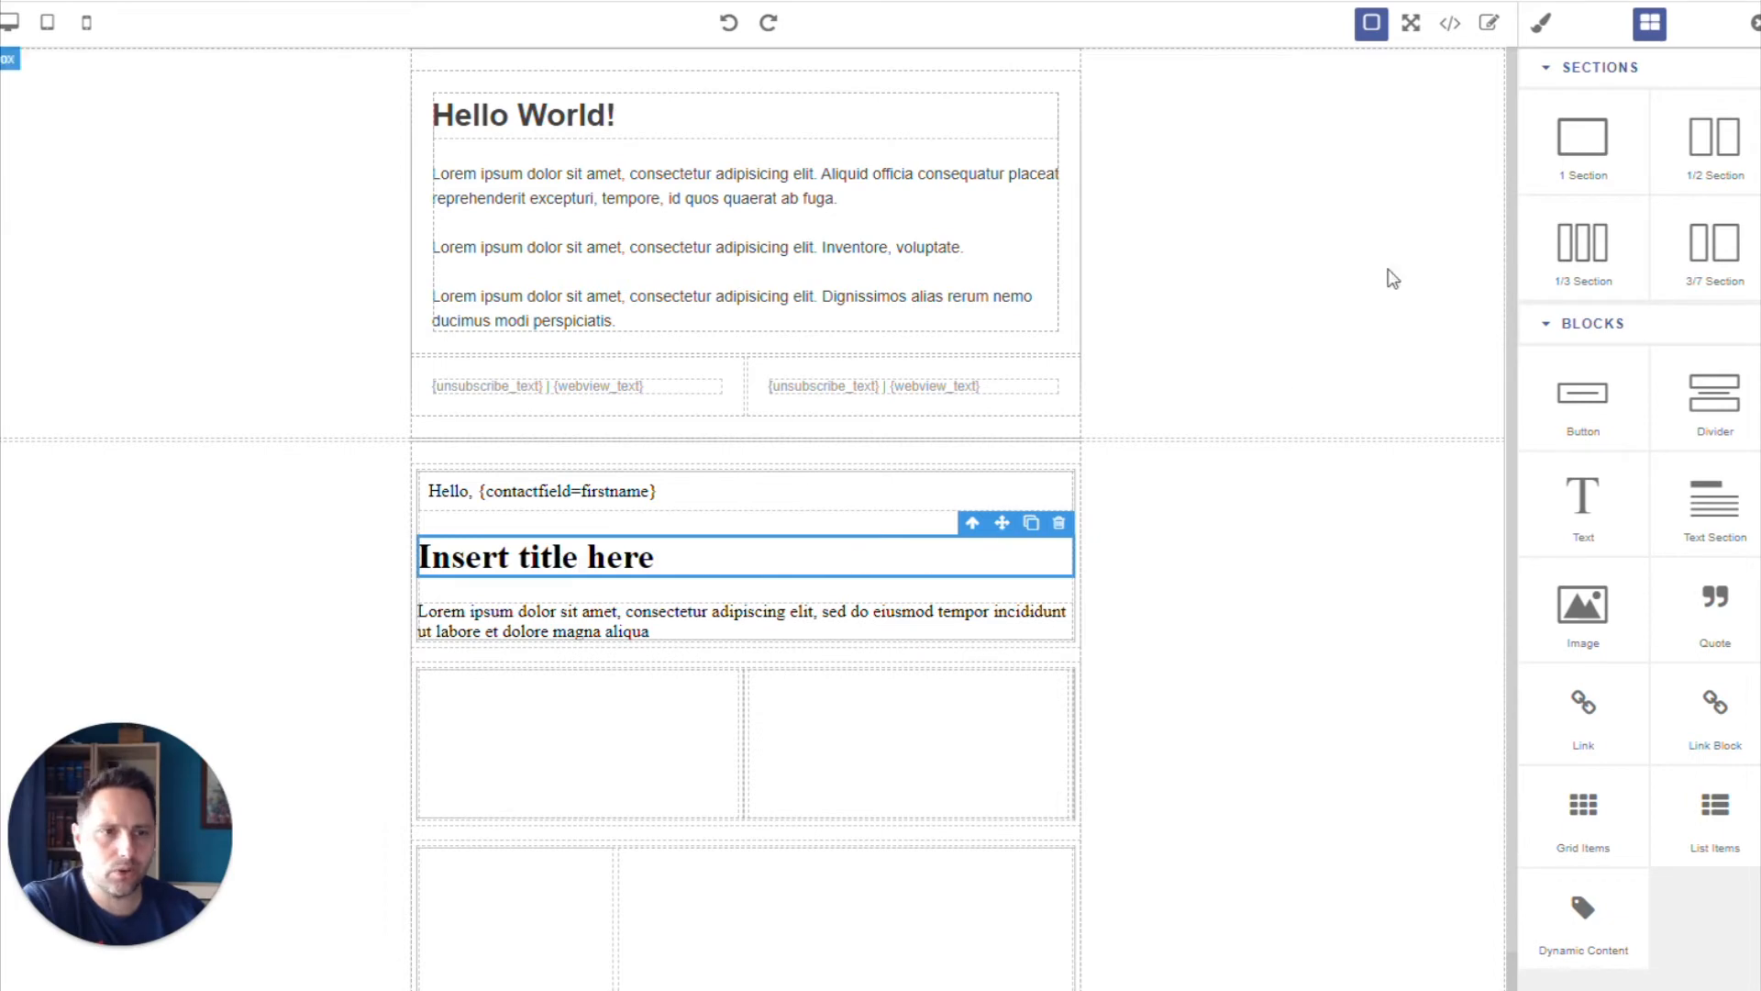
{"action": "left_click", "coordinate": [1541, 37]}
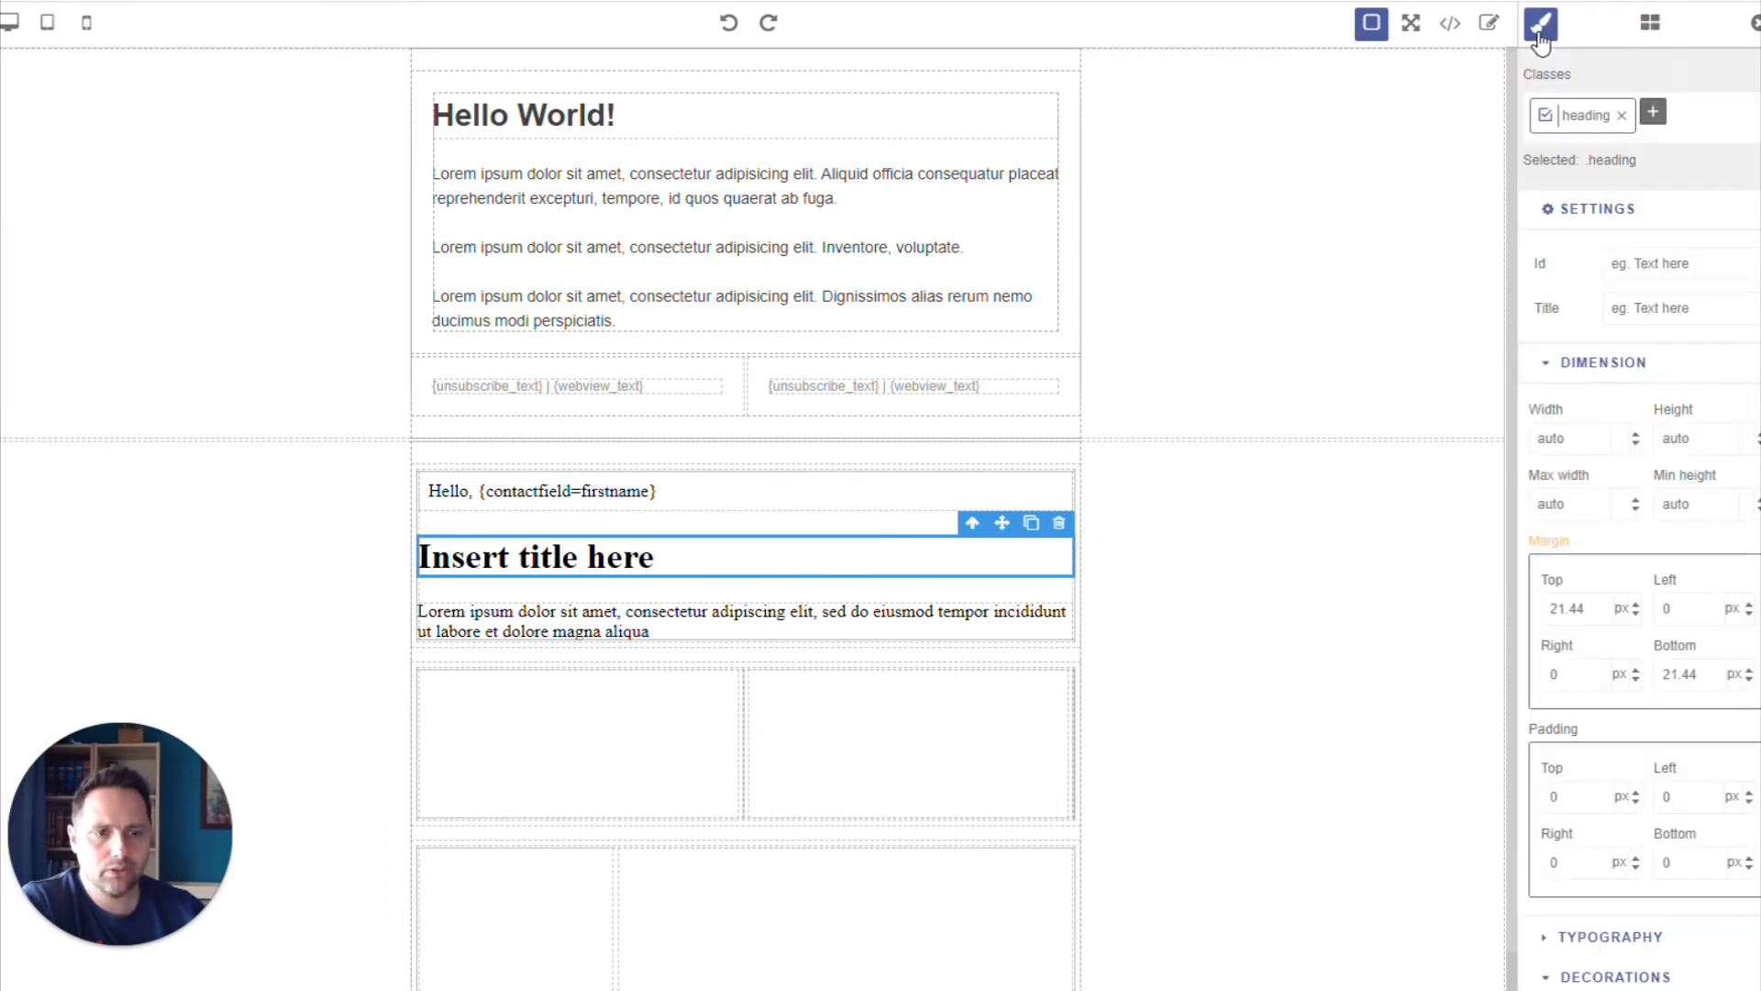
{"action": "scroll", "coordinate": [1604, 614], "scroll_direction": "down", "scroll_amount": 5}
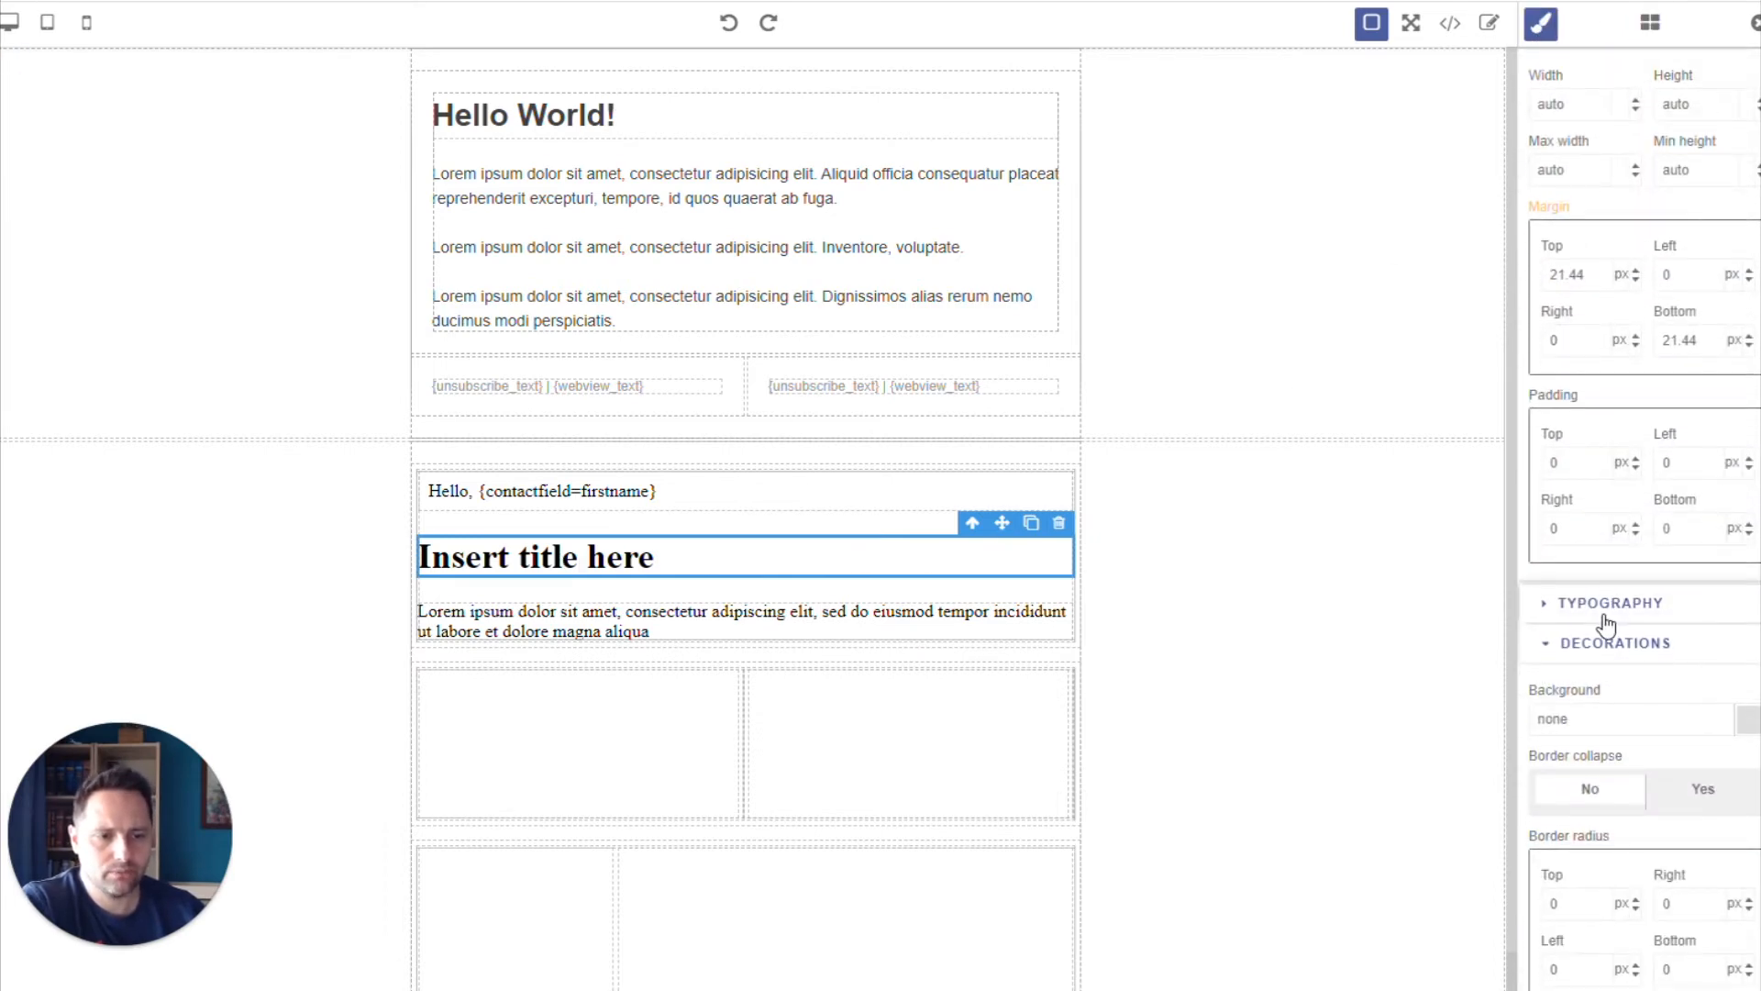
{"action": "left_click", "coordinate": [1606, 604]}
{"action": "scroll", "coordinate": [1654, 625], "scroll_direction": "down", "scroll_amount": 3}
{"action": "left_click", "coordinate": [1578, 458]}
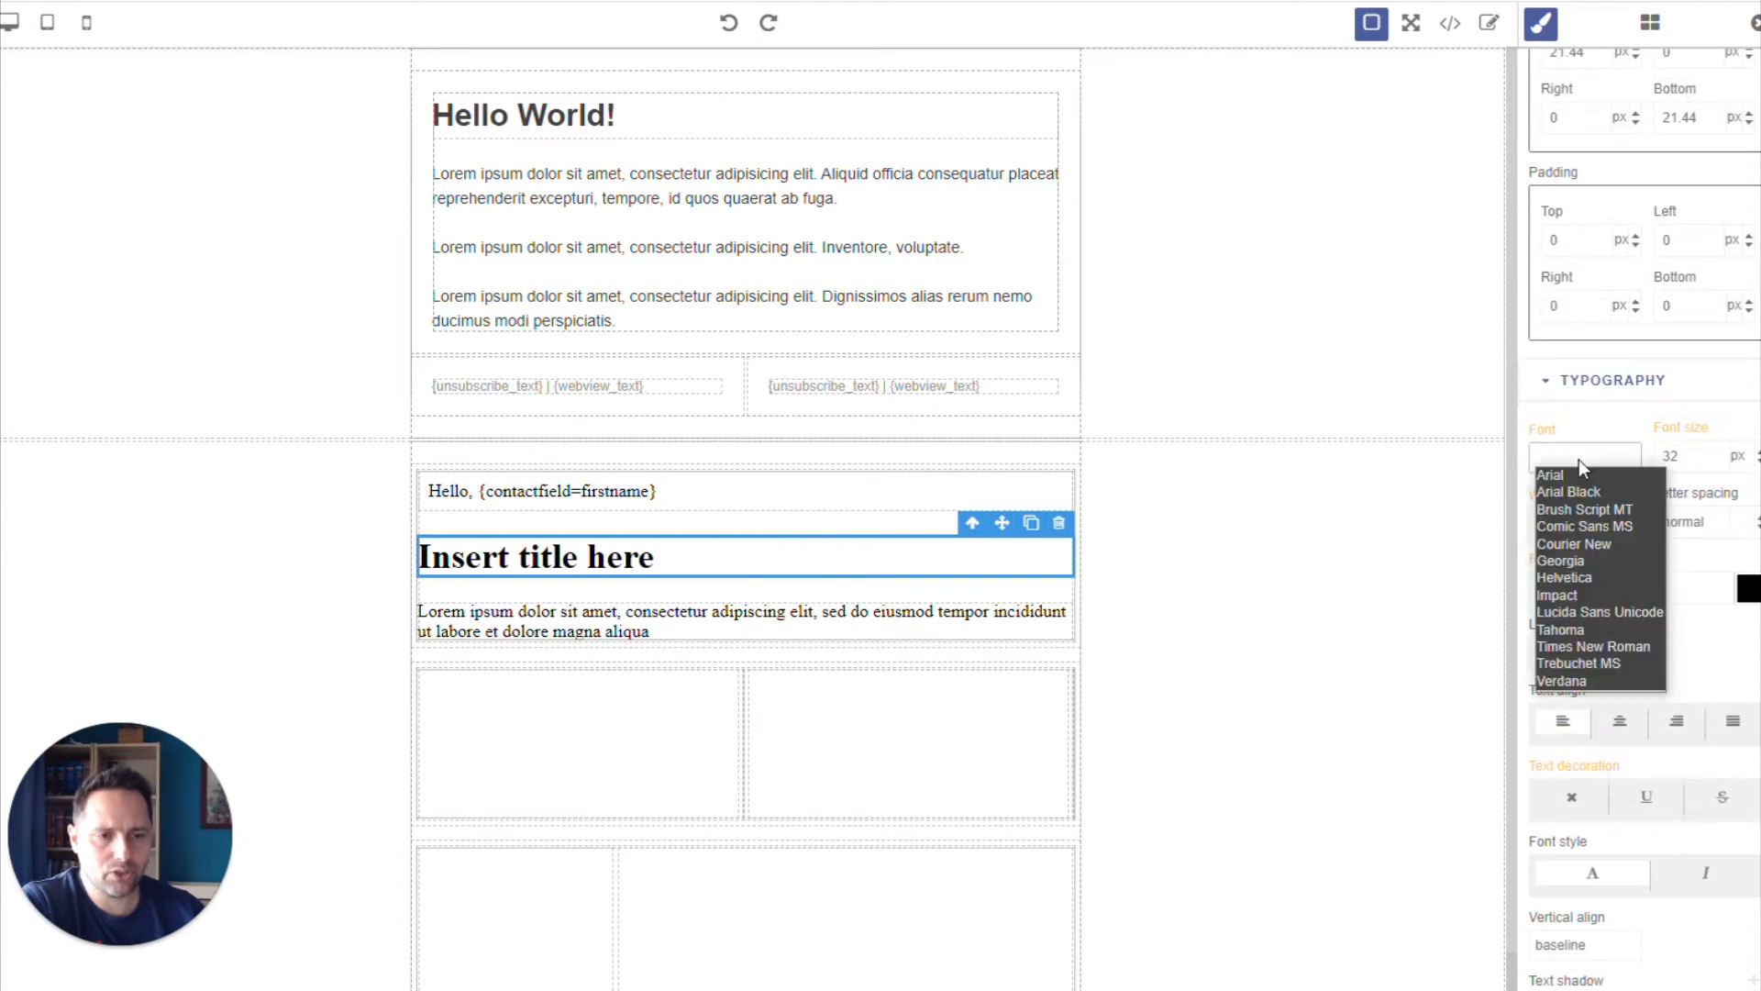
{"action": "left_click", "coordinate": [1567, 578]}
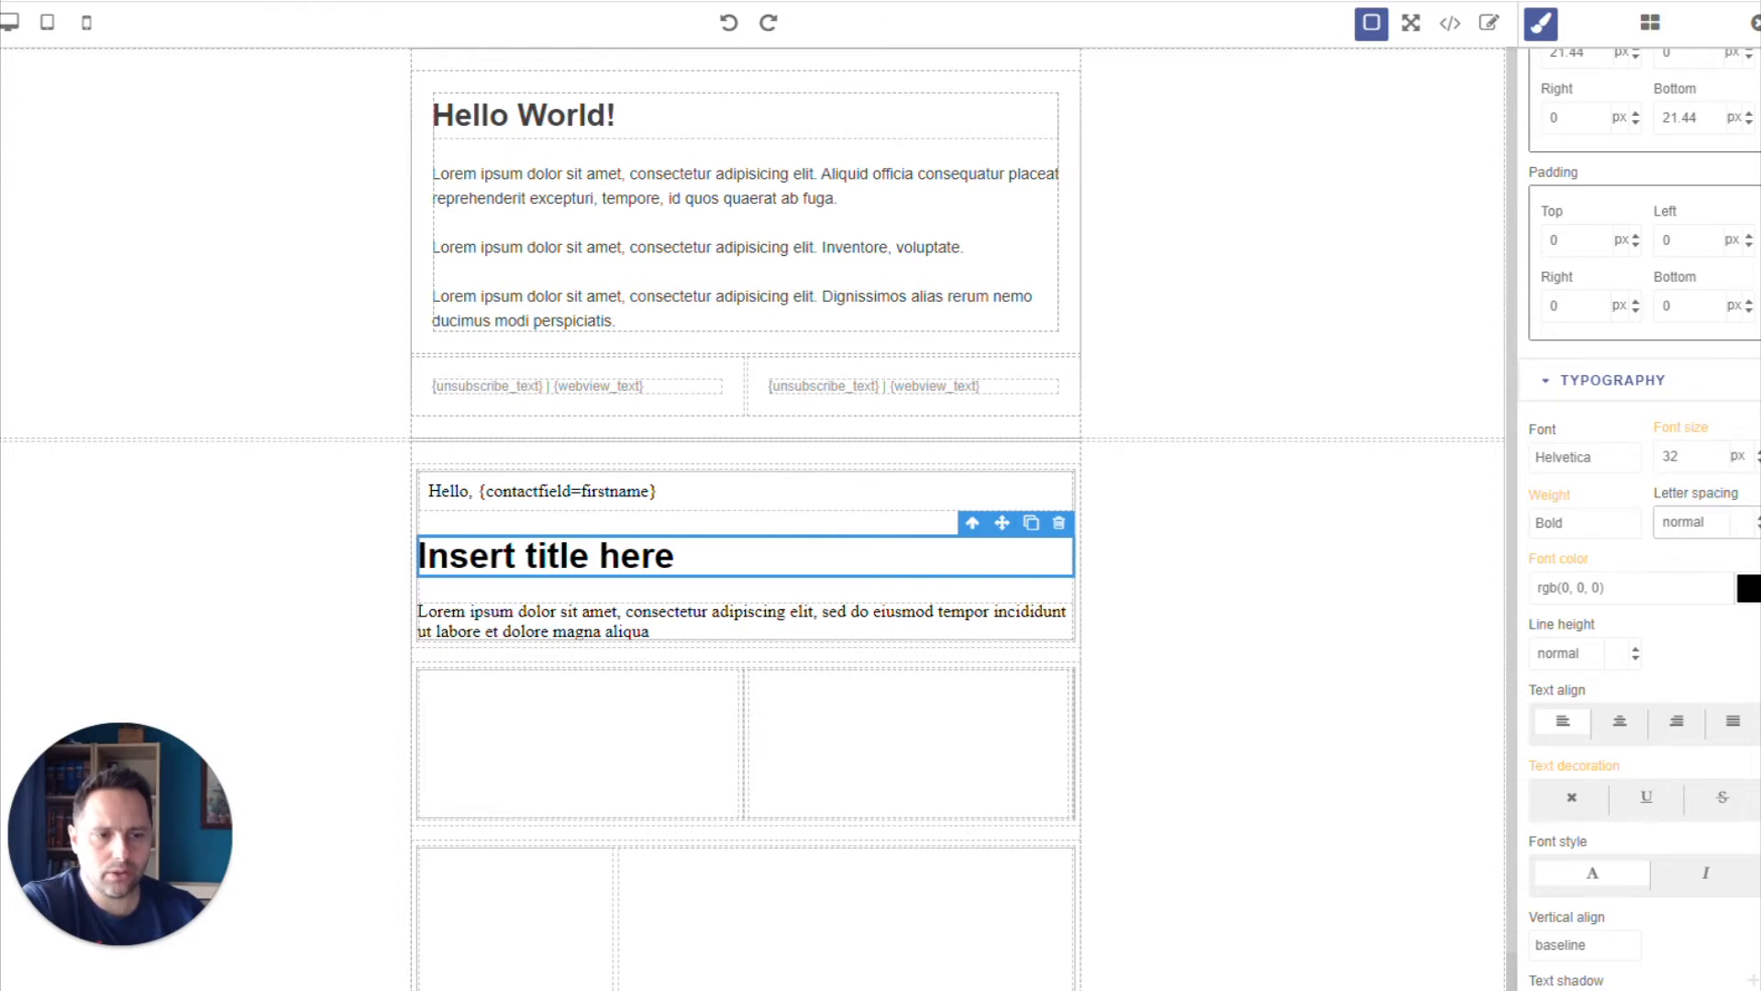
Increase the title's letter spacing to 6 px.
{"action": "left_click", "coordinate": [1759, 518]}
{"action": "left_click", "coordinate": [1758, 518]}
{"action": "left_click", "coordinate": [1759, 519]}
{"action": "left_click", "coordinate": [1759, 519]}
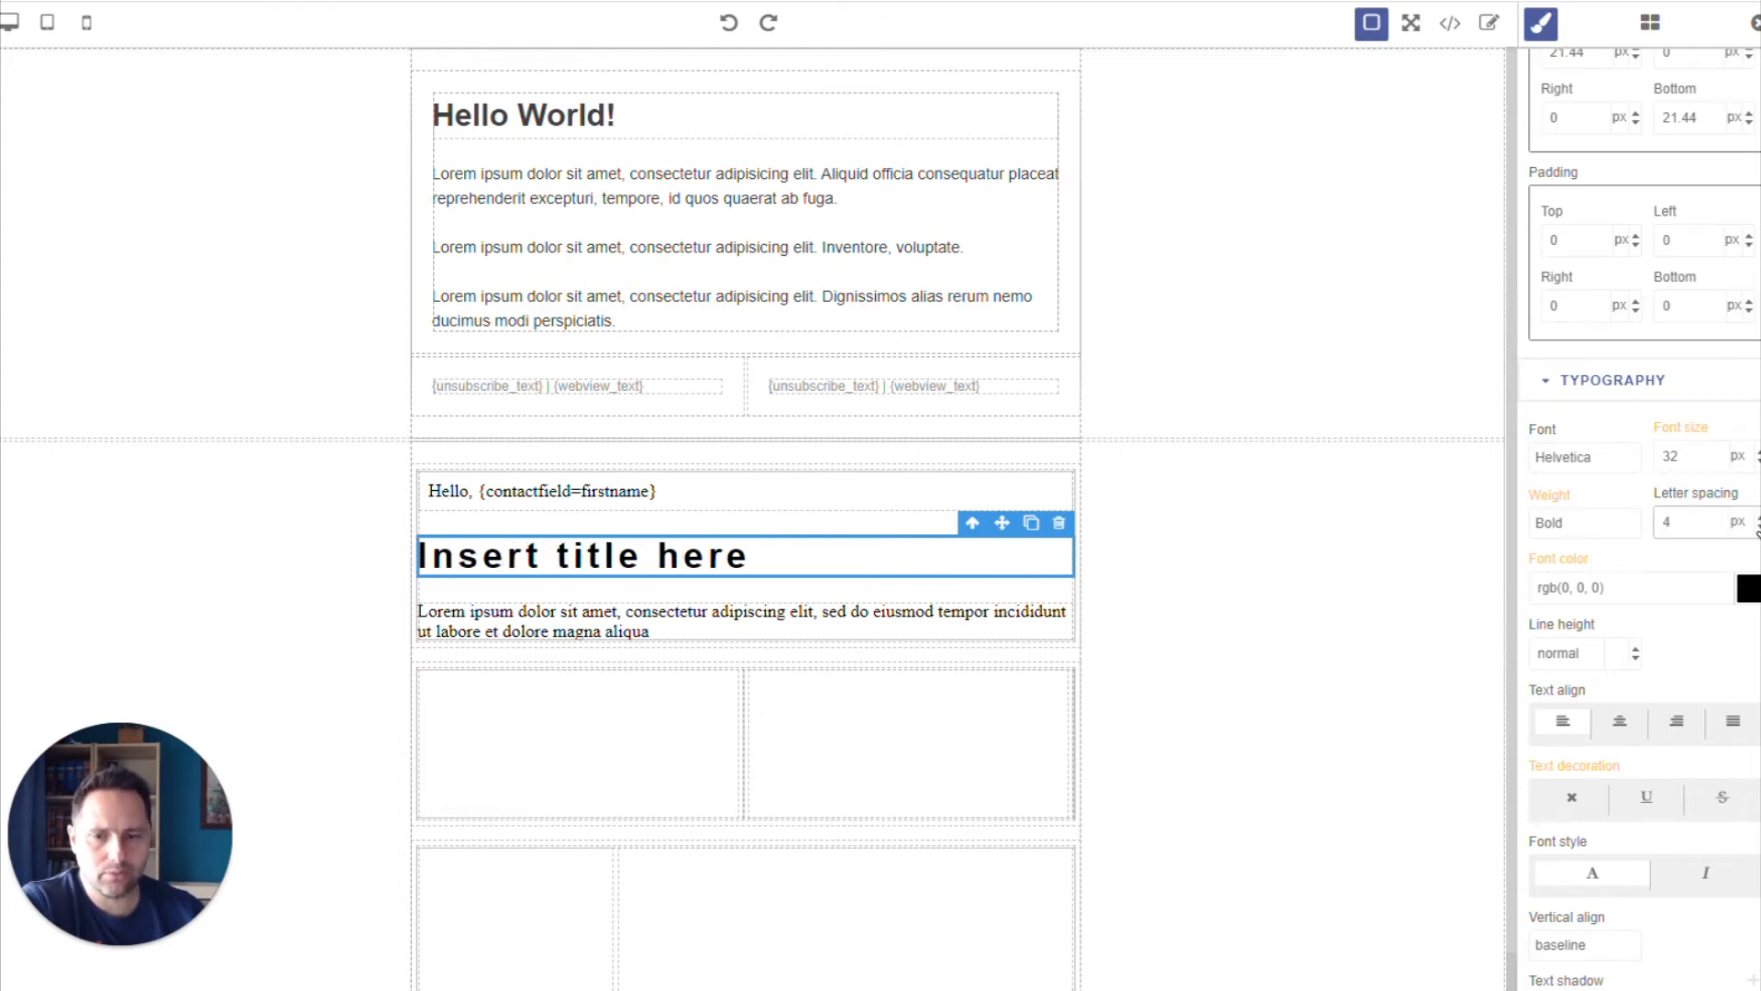
{"action": "left_click", "coordinate": [1758, 519]}
{"action": "left_click", "coordinate": [1758, 518]}
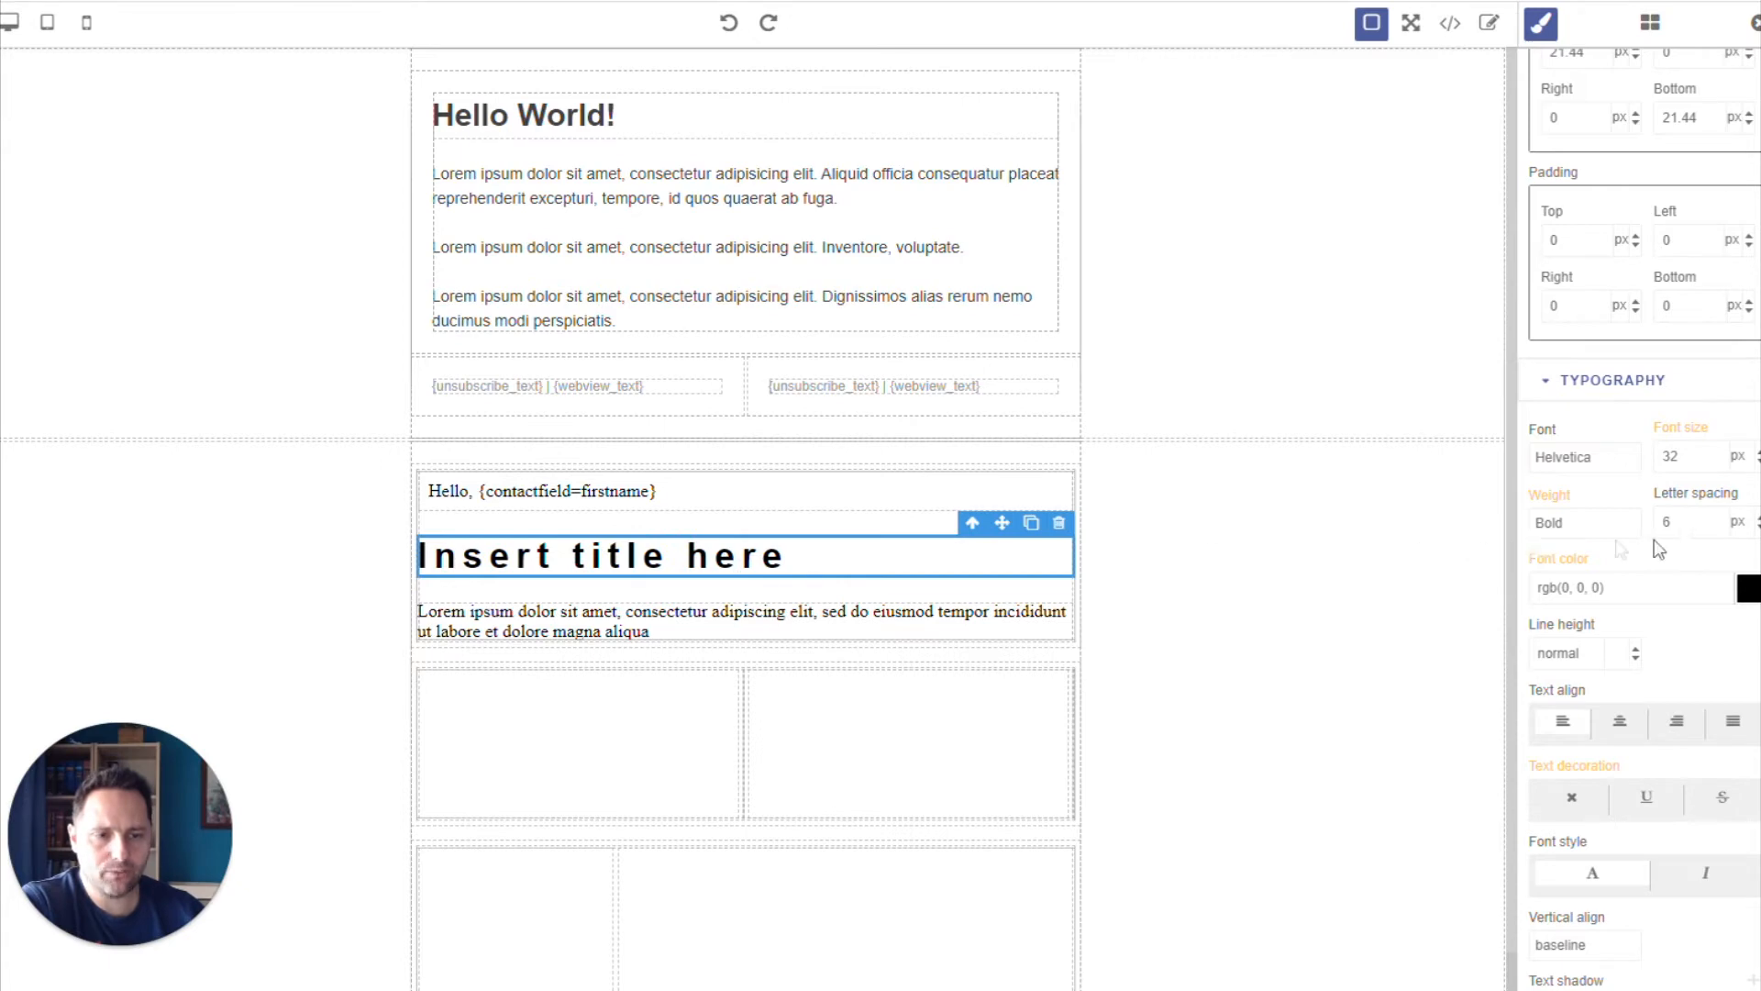
Set the line height of the text section's title to 9 px.
{"action": "scroll", "coordinate": [1669, 549], "scroll_direction": "down", "scroll_amount": 3}
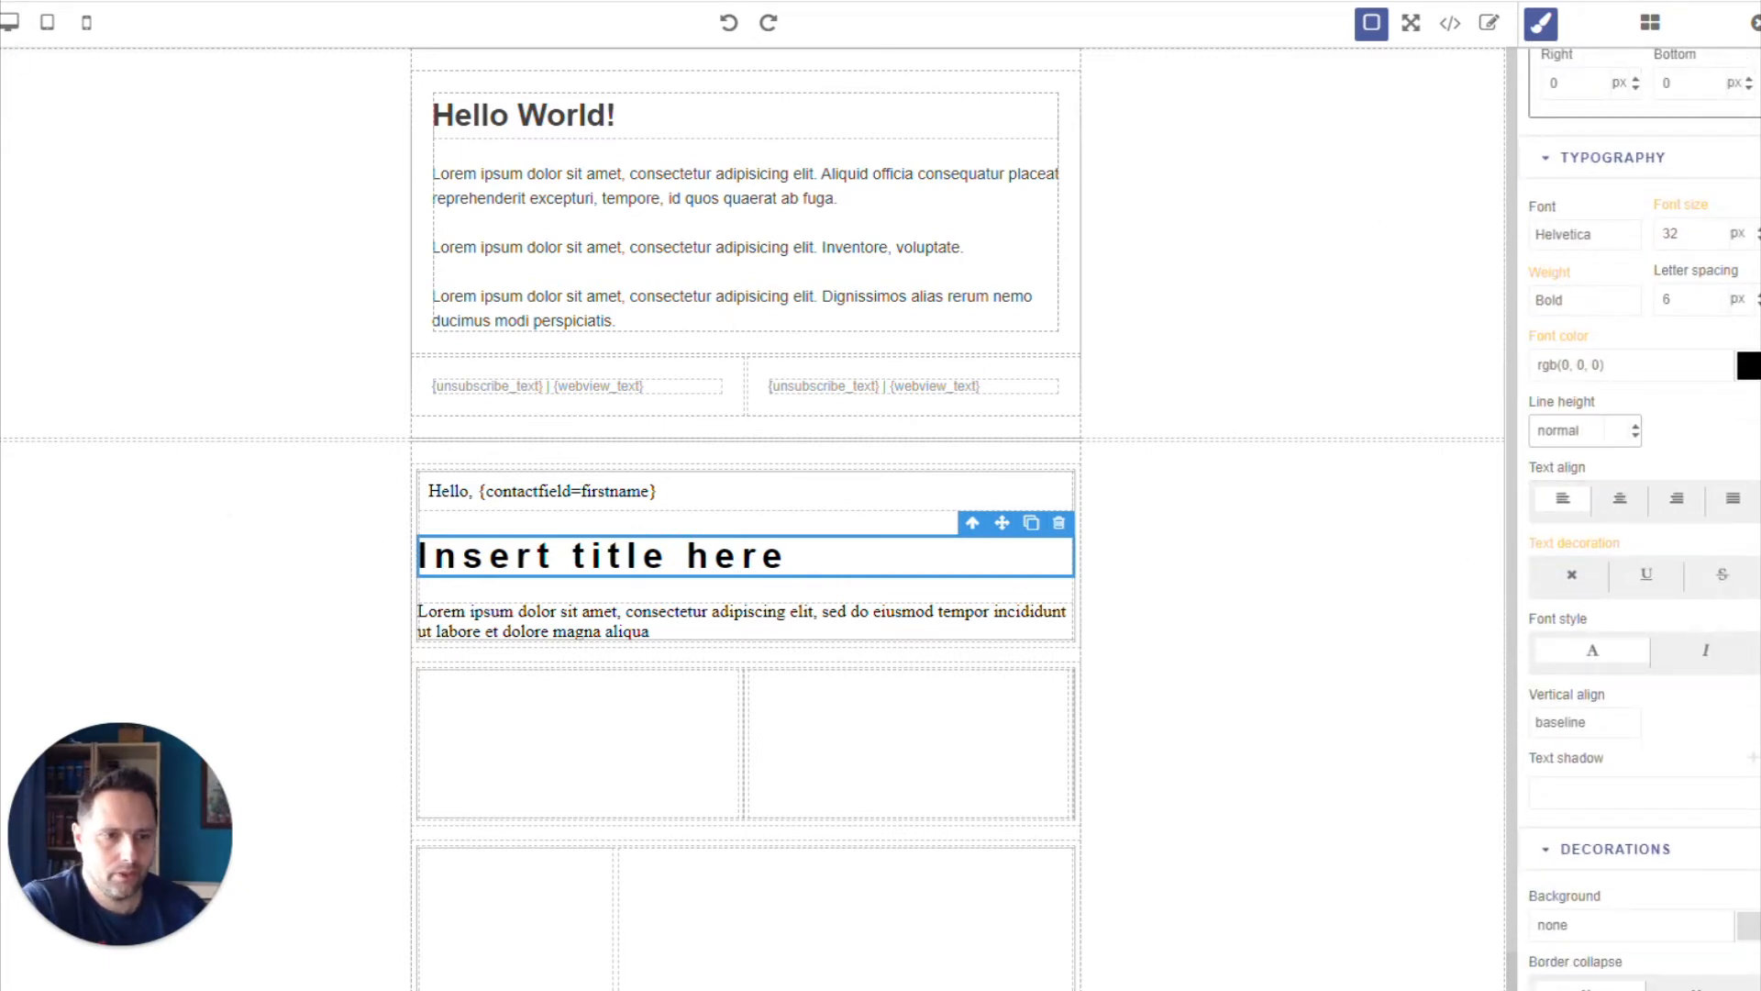
{"action": "left_click", "coordinate": [1637, 429]}
{"action": "left_click", "coordinate": [1635, 426]}
{"action": "left_click", "coordinate": [1635, 427]}
{"action": "left_click", "coordinate": [1635, 427]}
{"action": "left_click", "coordinate": [1635, 426]}
{"action": "left_click", "coordinate": [1636, 427]}
{"action": "left_click", "coordinate": [1635, 426]}
{"action": "left_click", "coordinate": [1635, 426]}
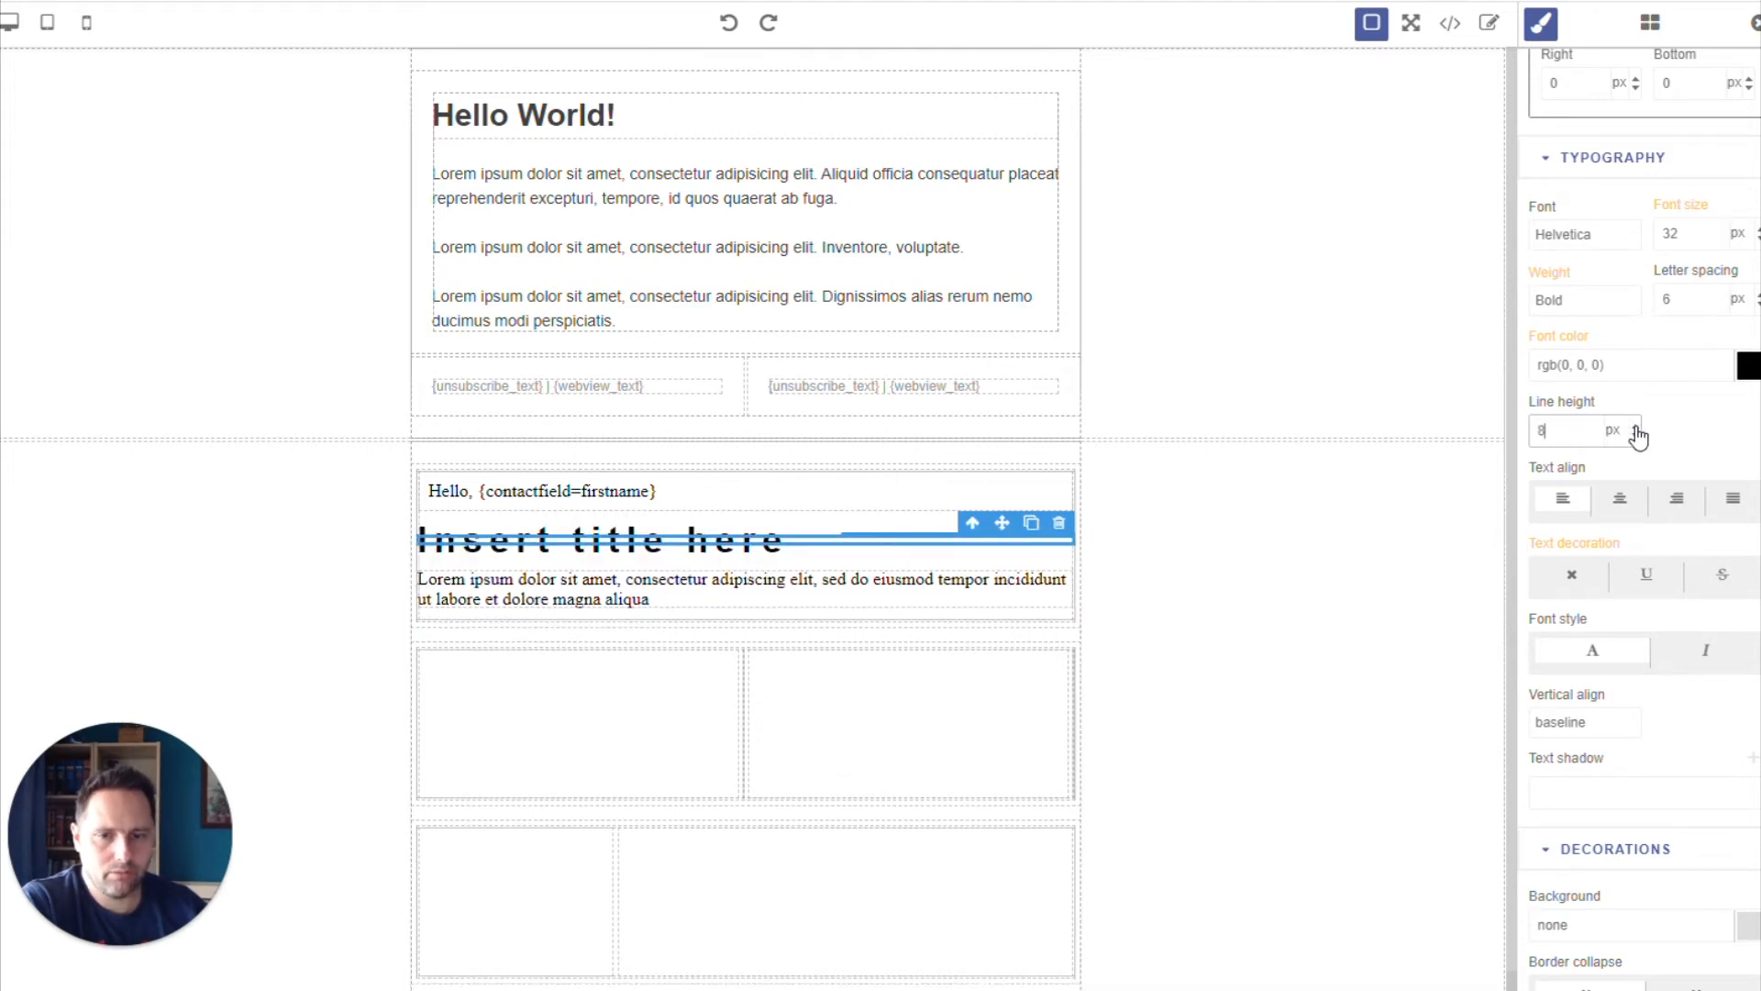
{"action": "left_click", "coordinate": [1637, 429]}
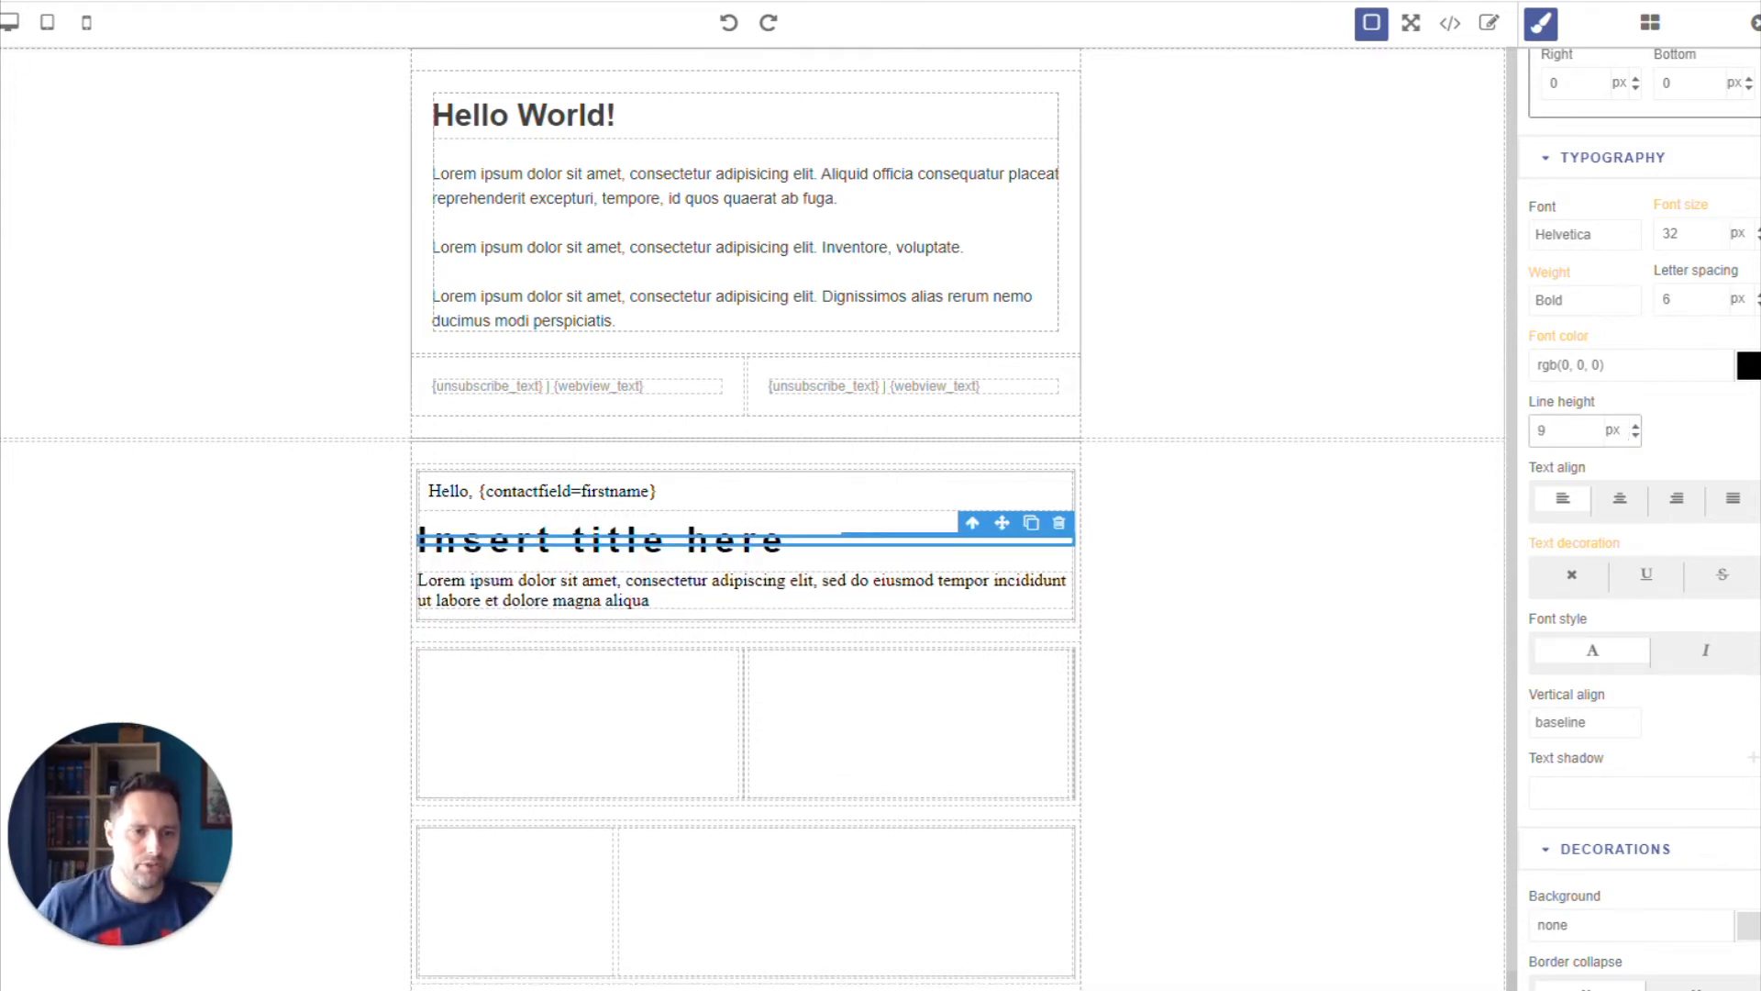
Undo all the line height changes made to the title.
{"action": "left_click", "coordinate": [731, 23]}
{"action": "left_click", "coordinate": [731, 23]}
{"action": "left_click", "coordinate": [731, 23]}
{"action": "left_click", "coordinate": [731, 22]}
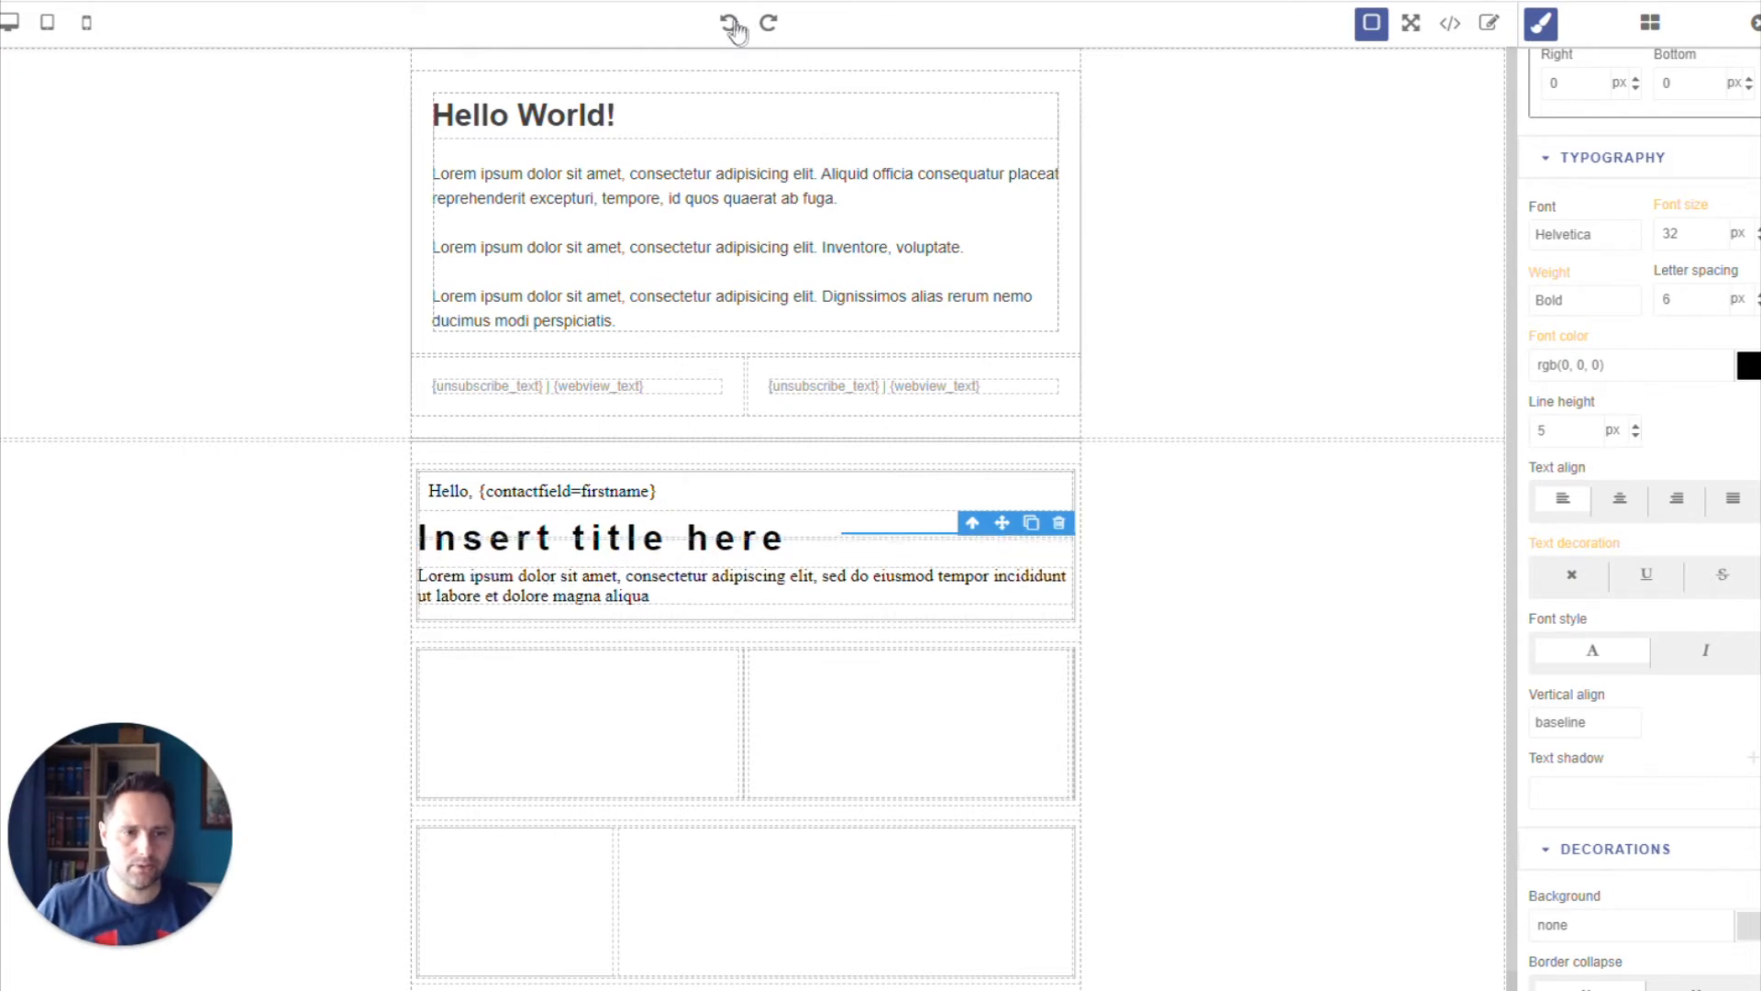
{"action": "left_click", "coordinate": [731, 23]}
{"action": "left_click", "coordinate": [731, 23]}
{"action": "left_click", "coordinate": [732, 23]}
{"action": "left_click", "coordinate": [731, 23]}
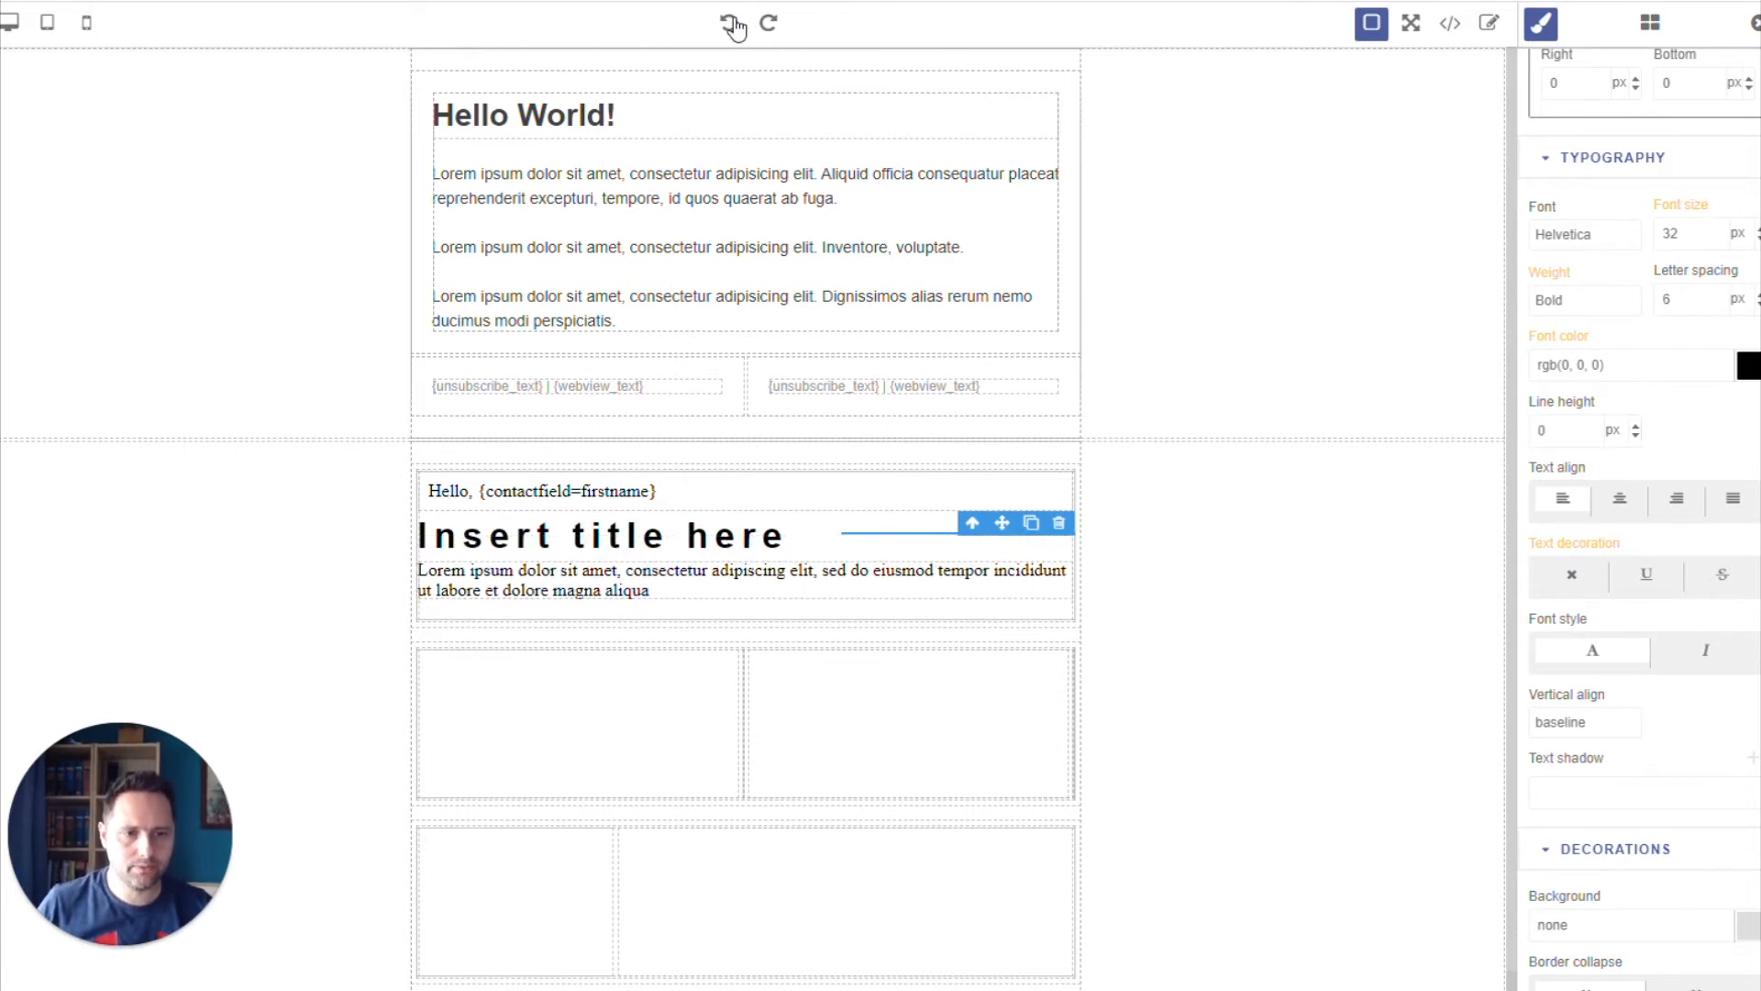
{"action": "left_click", "coordinate": [731, 23]}
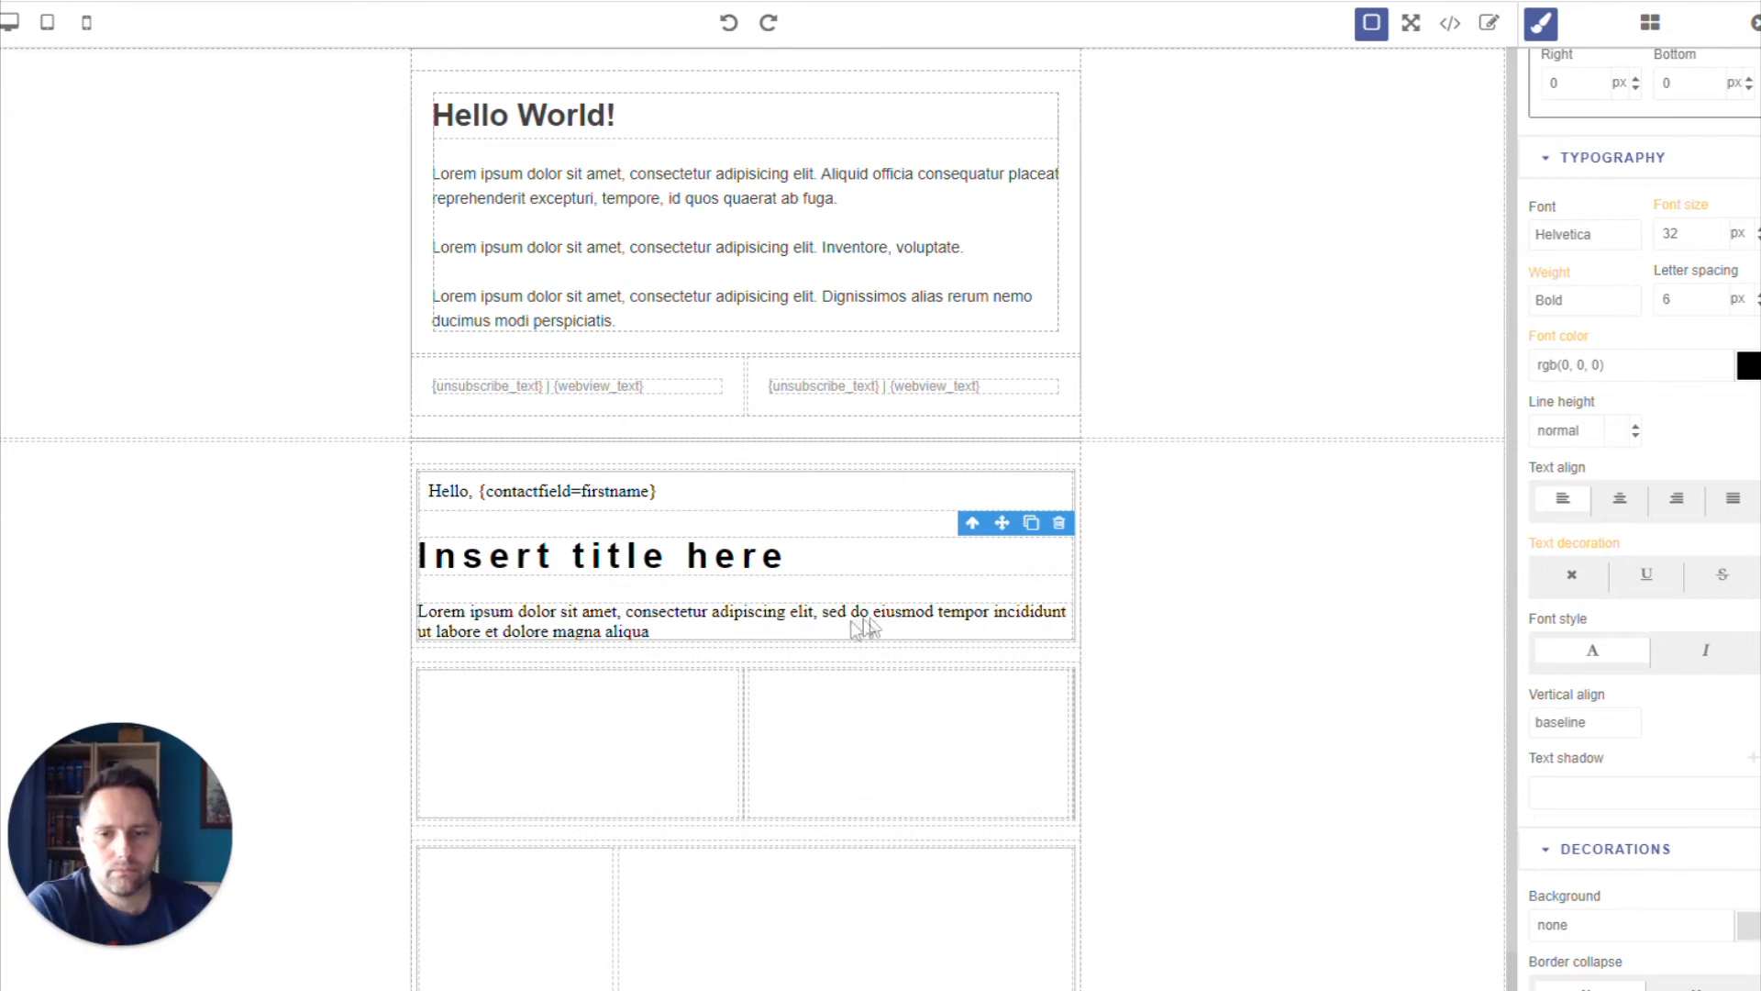
Set the line height of the paragraph under the title to 21 px.
{"action": "left_click", "coordinate": [797, 631]}
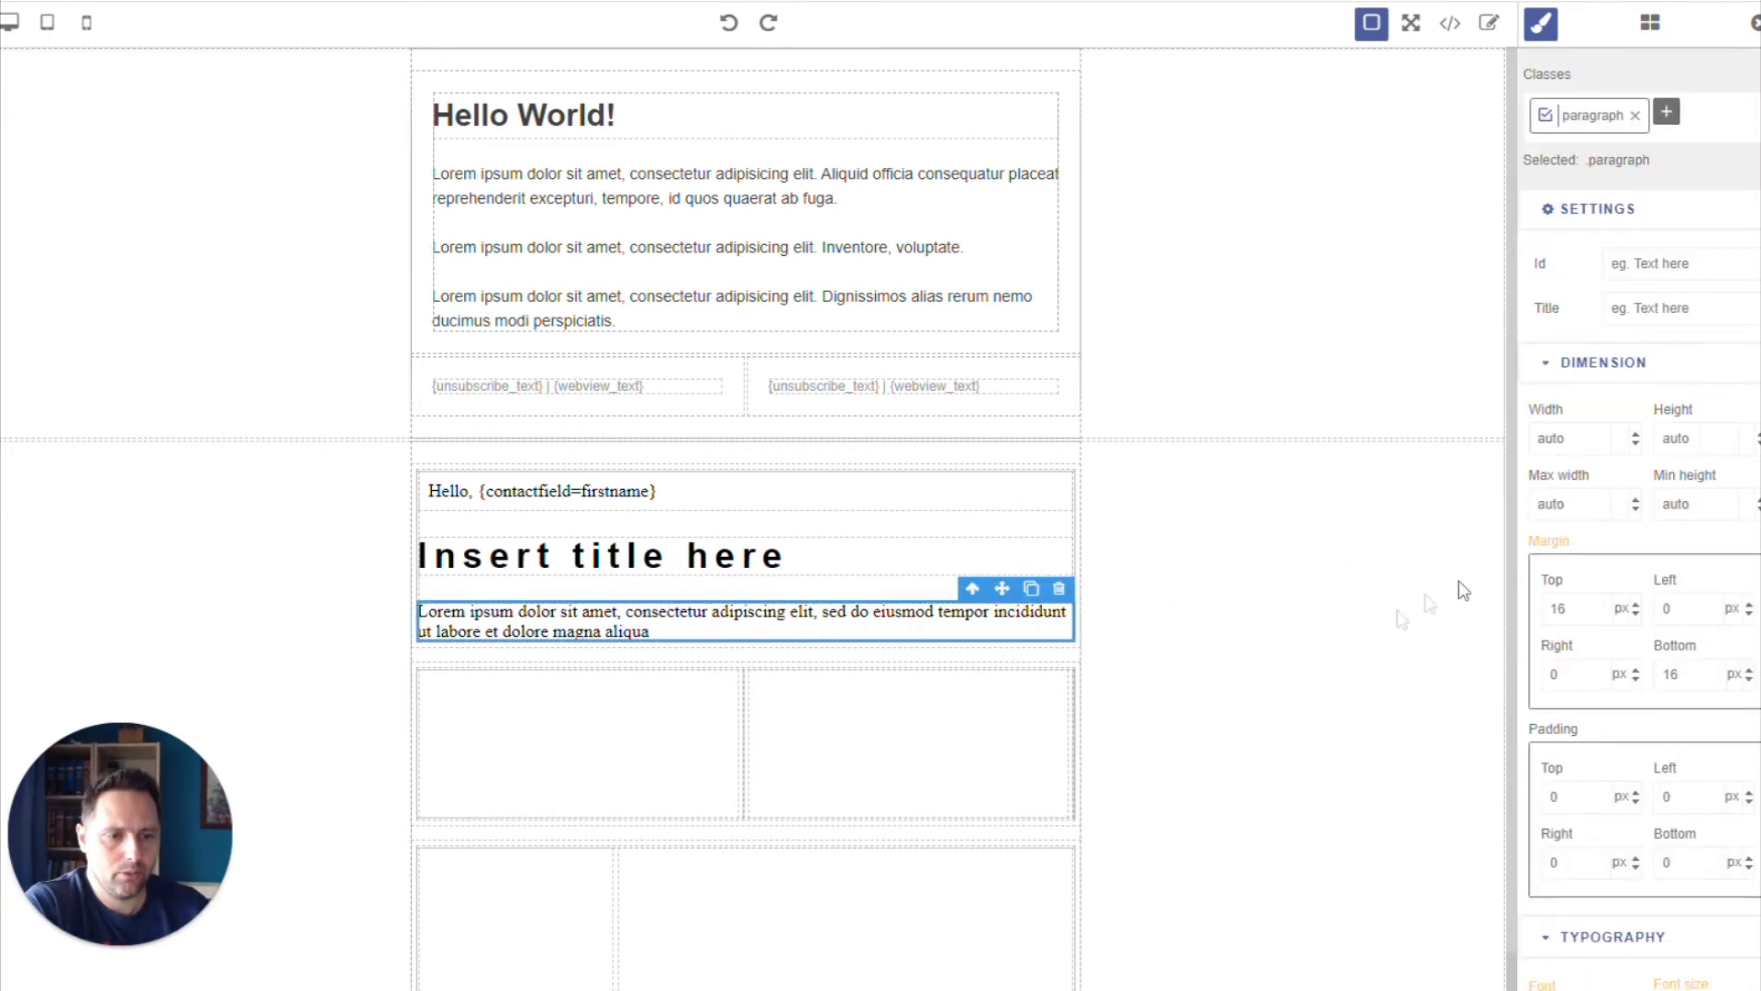
{"action": "scroll", "coordinate": [1463, 590], "scroll_direction": "down", "scroll_amount": 1}
{"action": "scroll", "coordinate": [1616, 560], "scroll_direction": "down", "scroll_amount": 8}
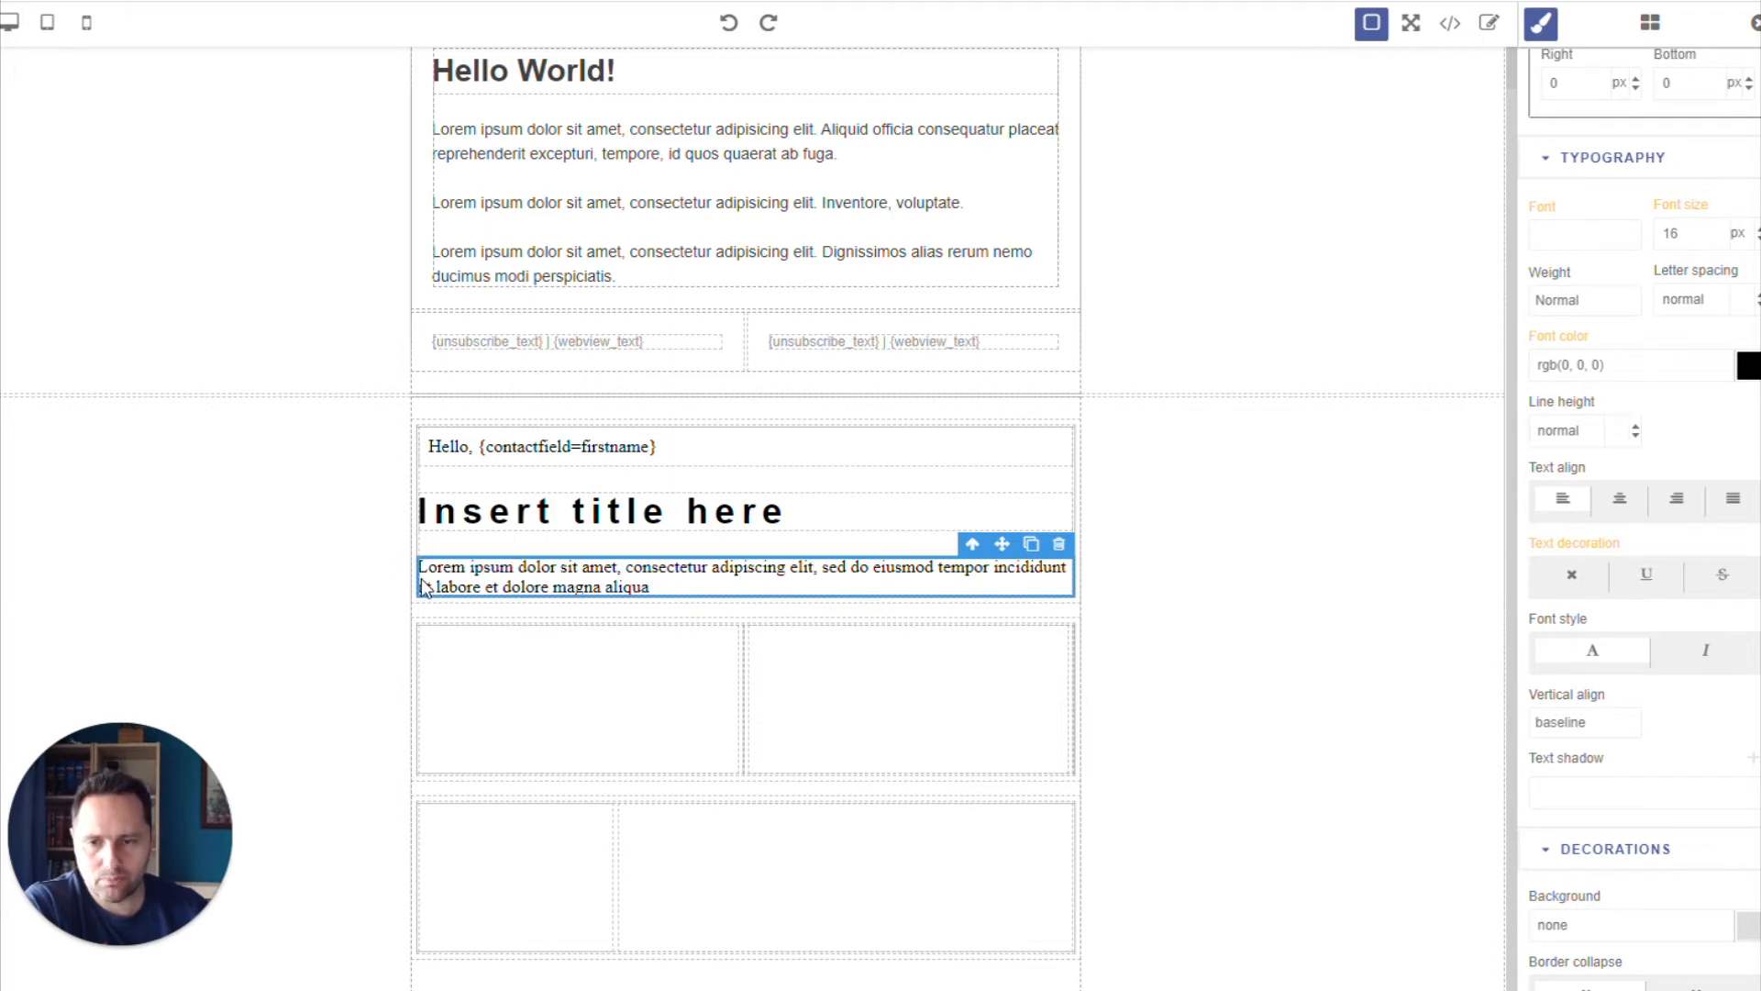
{"action": "left_click", "coordinate": [1640, 435]}
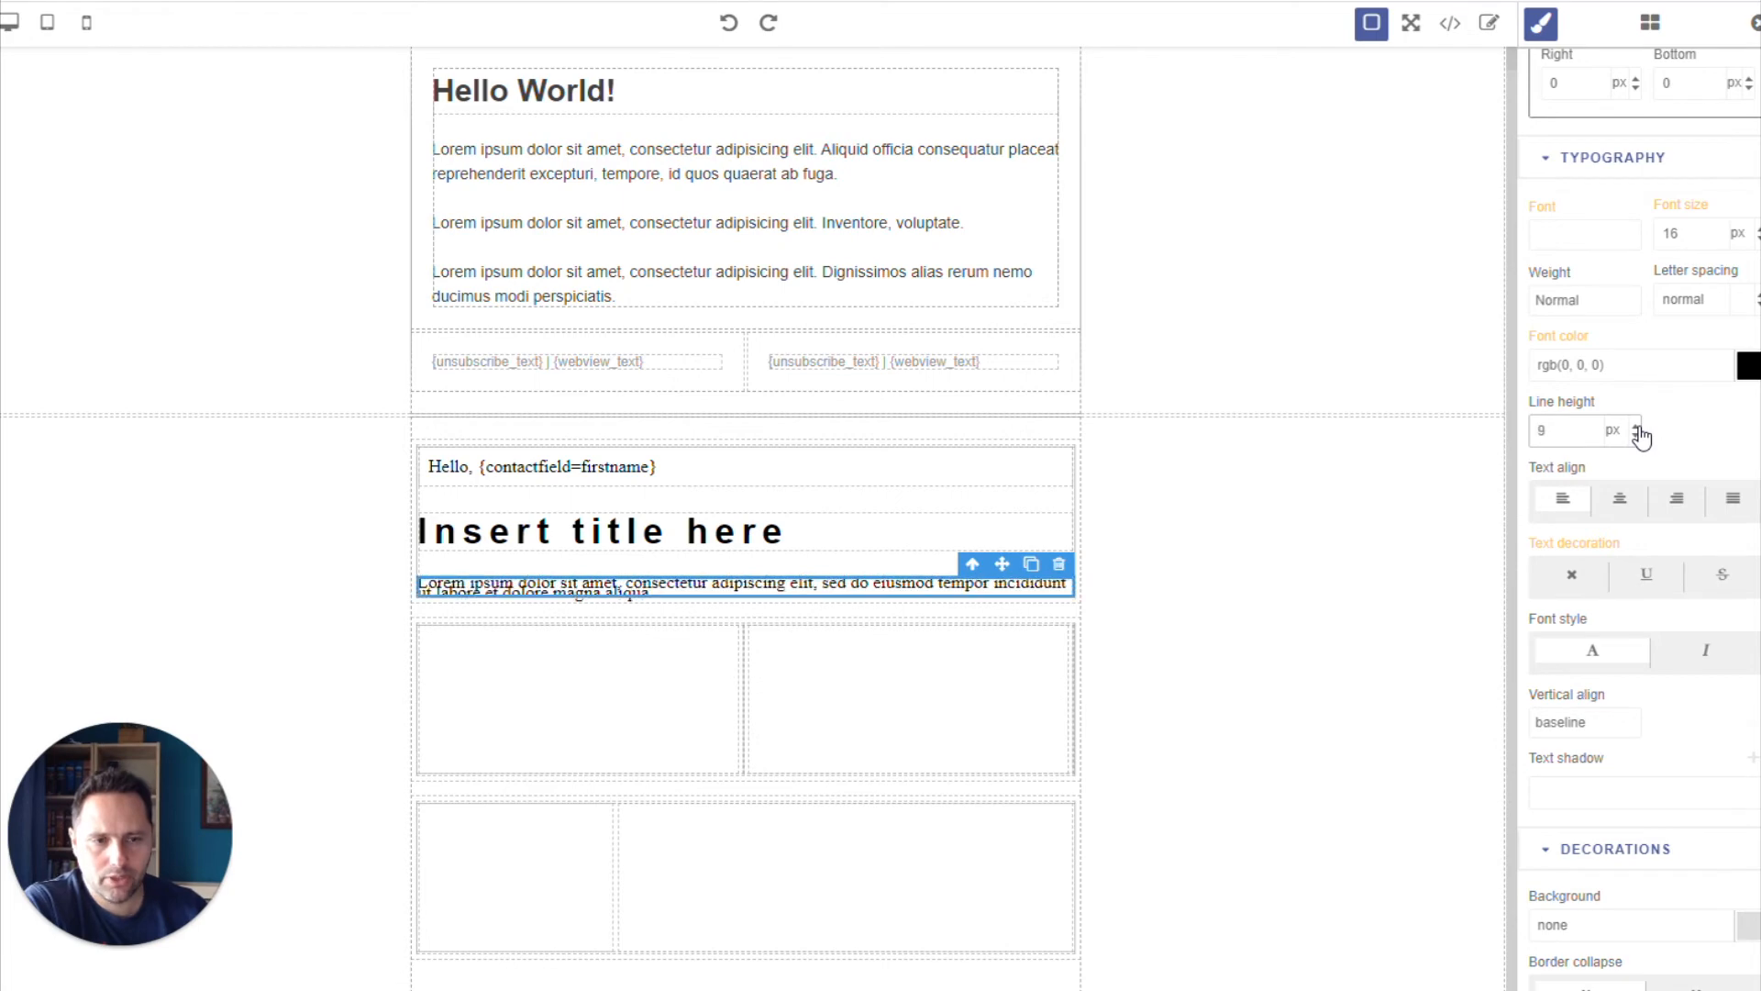
{"action": "triple_click", "coordinate": [1639, 428]}
{"action": "double_click", "coordinate": [1638, 429]}
{"action": "triple_click", "coordinate": [1638, 429]}
{"action": "double_click", "coordinate": [1638, 429]}
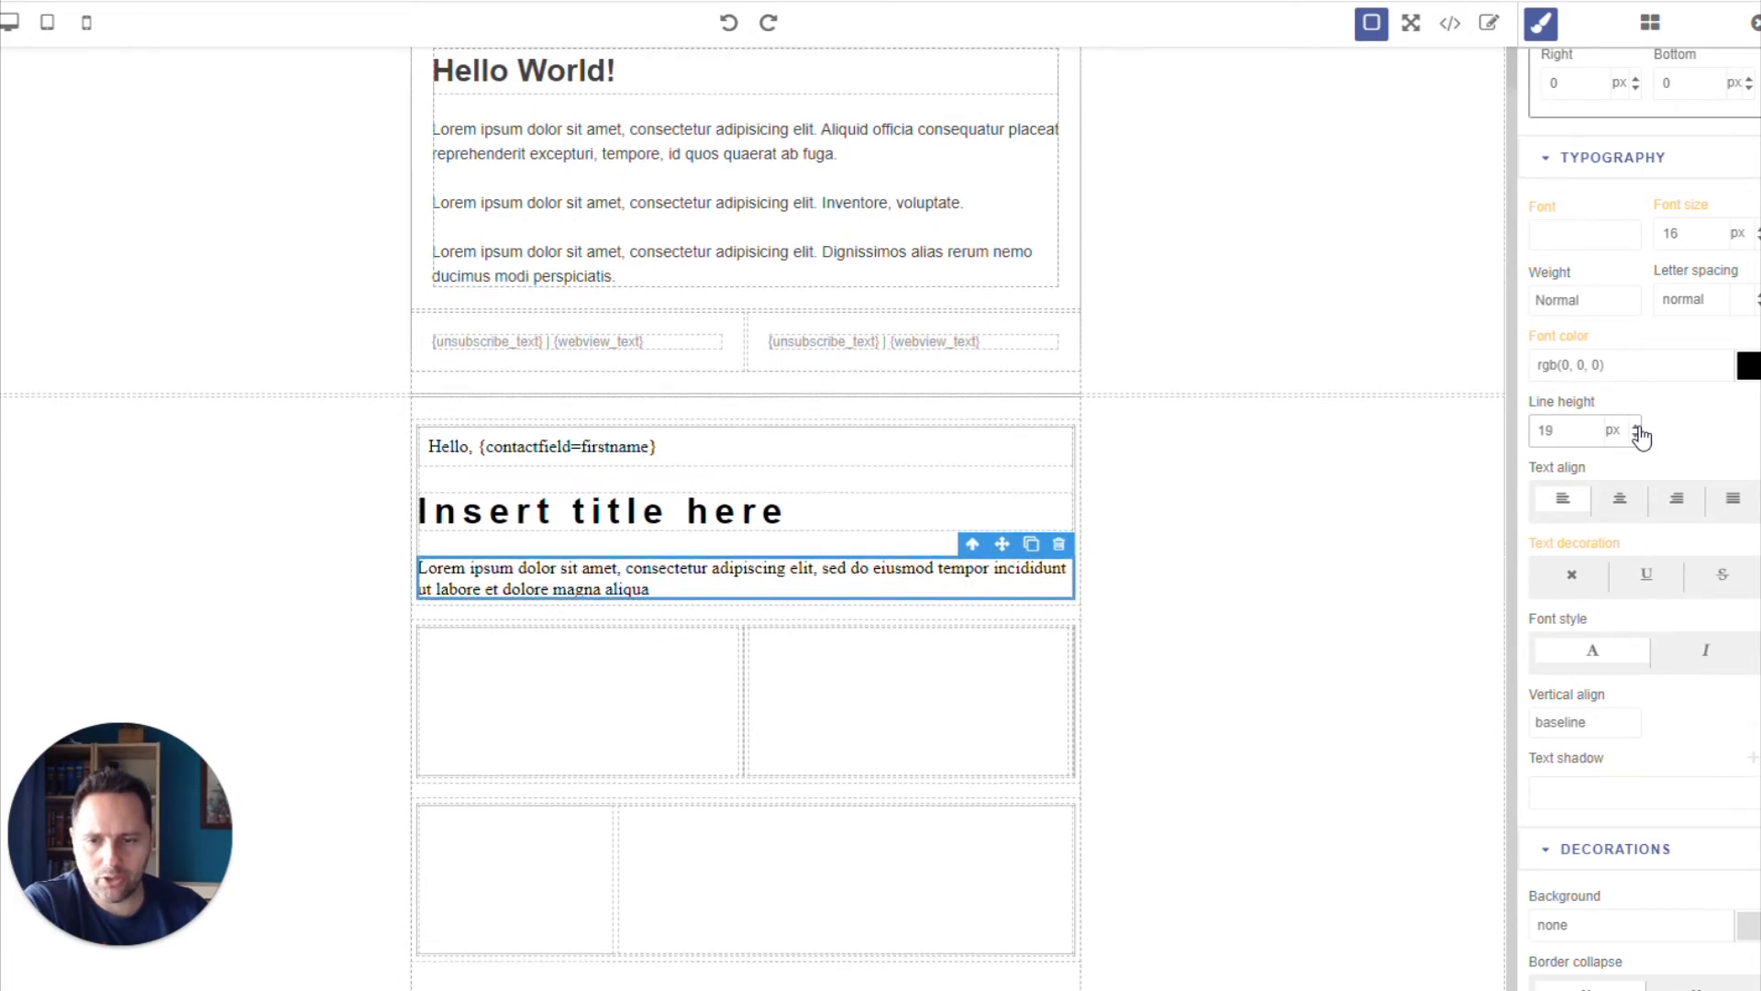
{"action": "double_click", "coordinate": [1638, 428]}
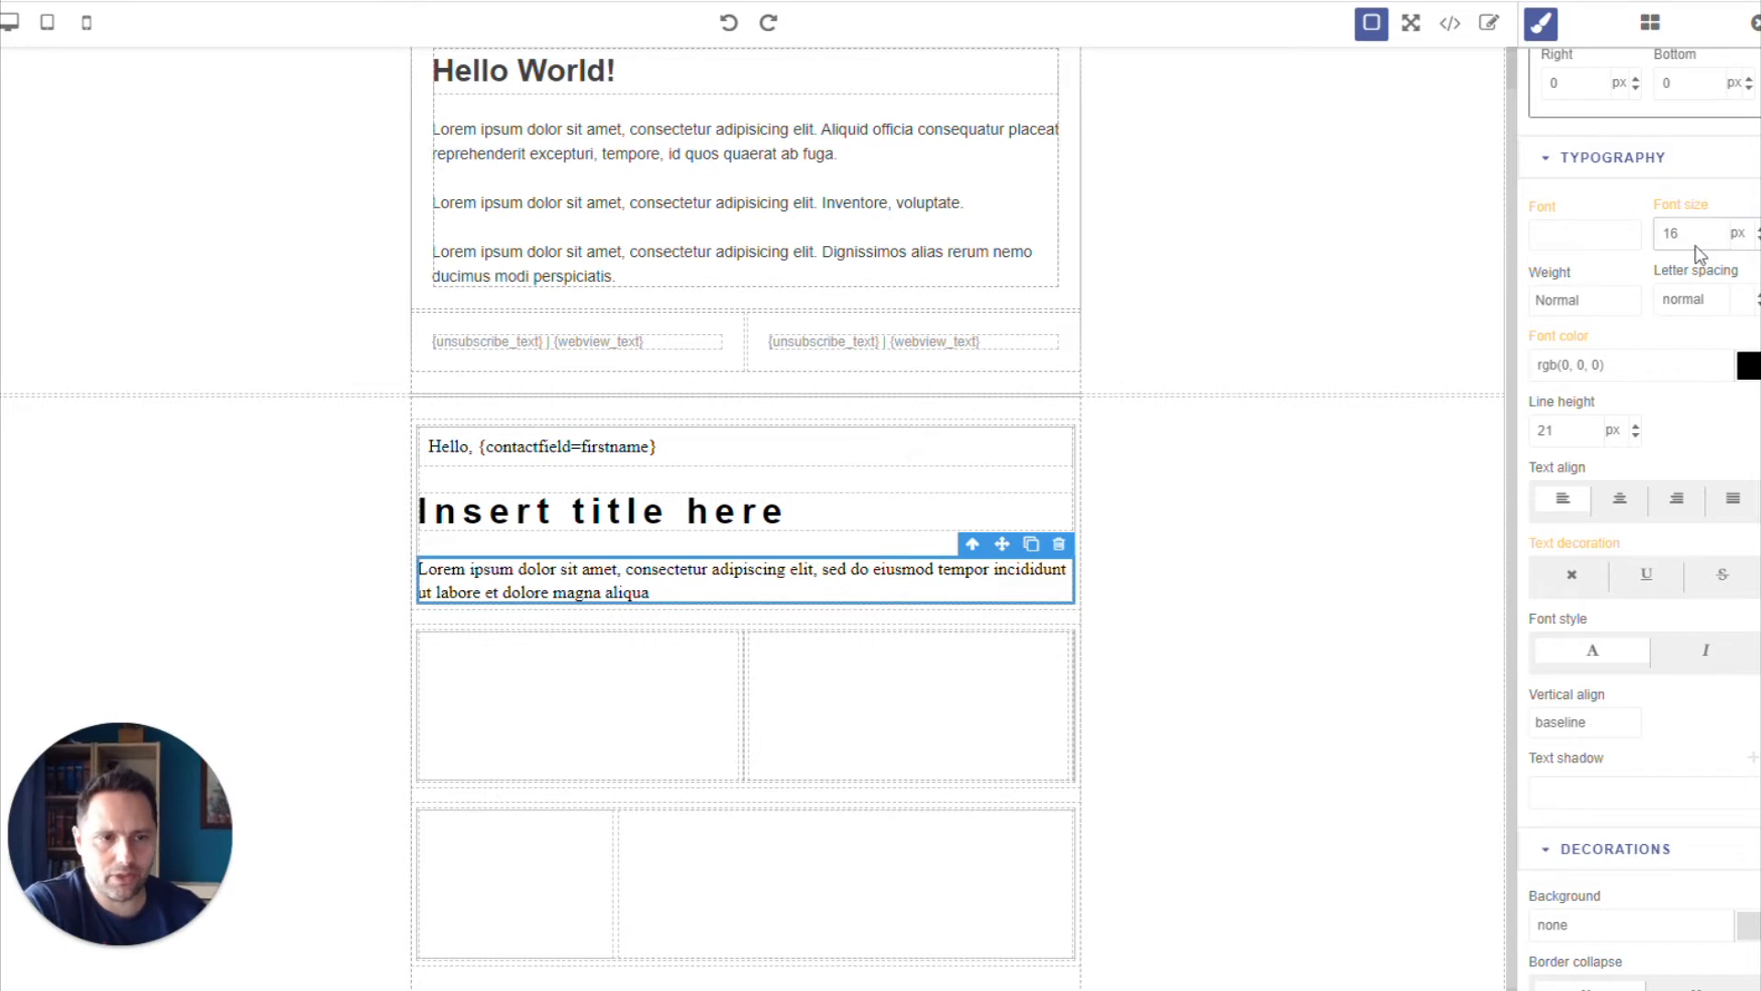
Try lower line heights on the paragraph down to 18 px, and set it to 26 px.
{"action": "double_click", "coordinate": [1637, 437]}
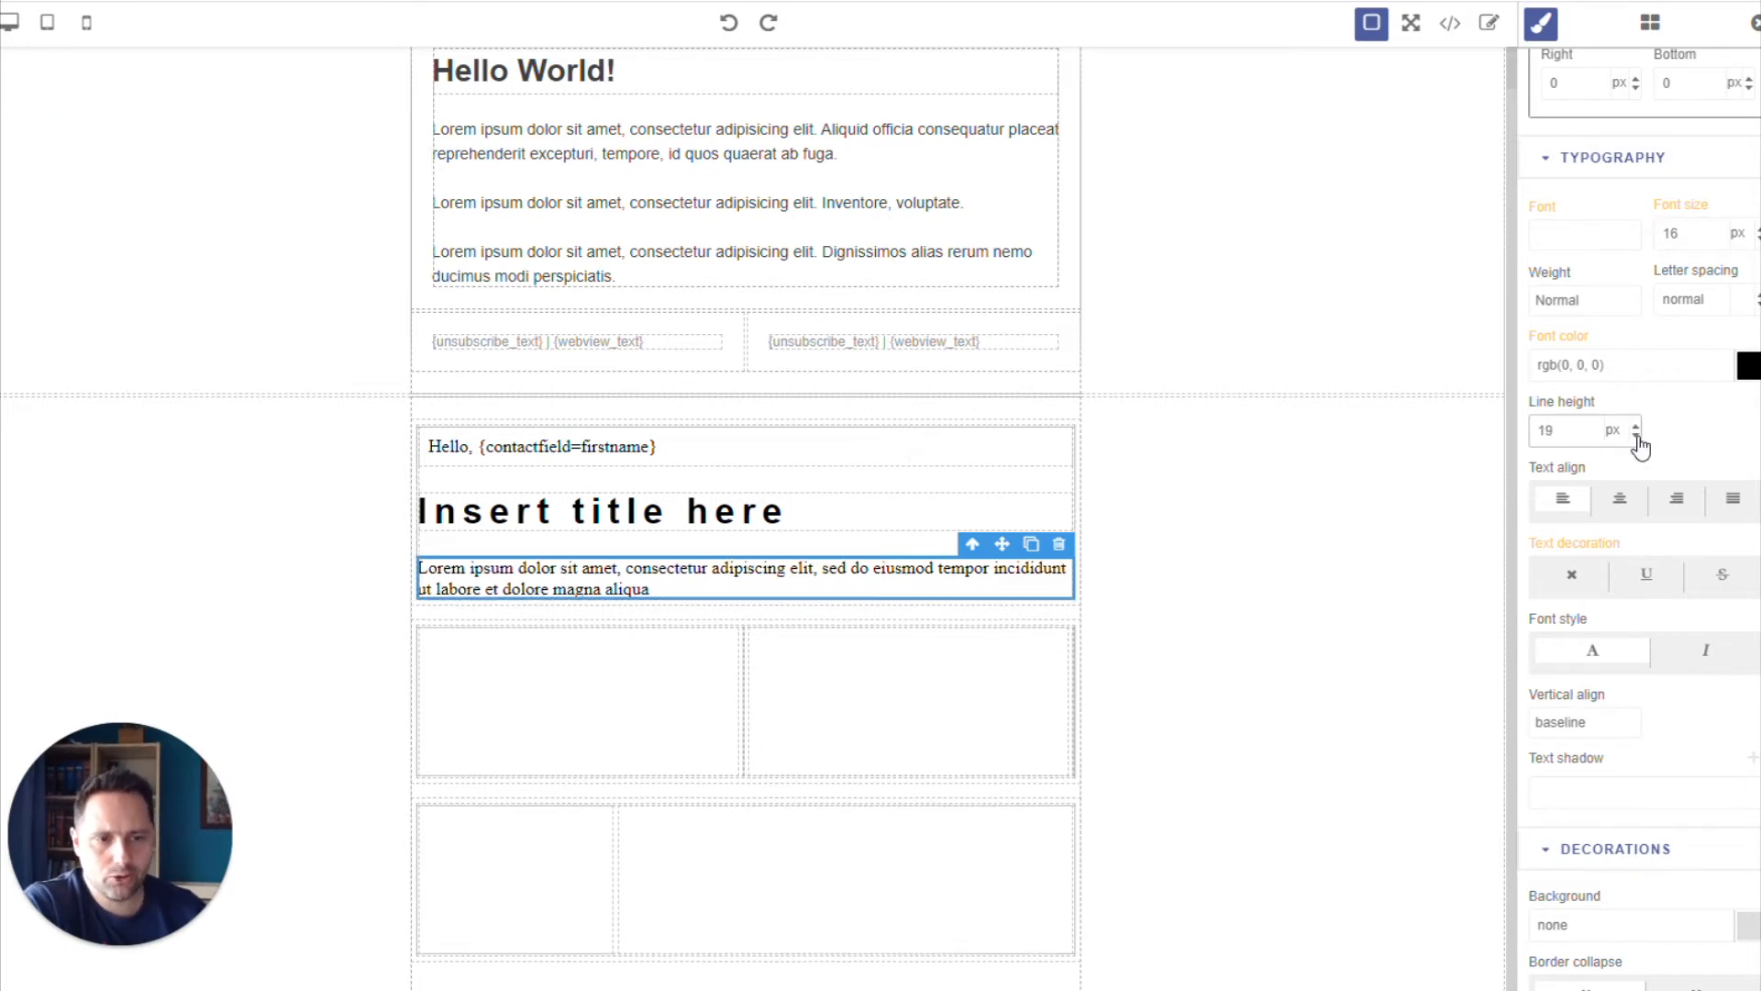
{"action": "double_click", "coordinate": [1636, 437]}
{"action": "left_click", "coordinate": [1637, 424]}
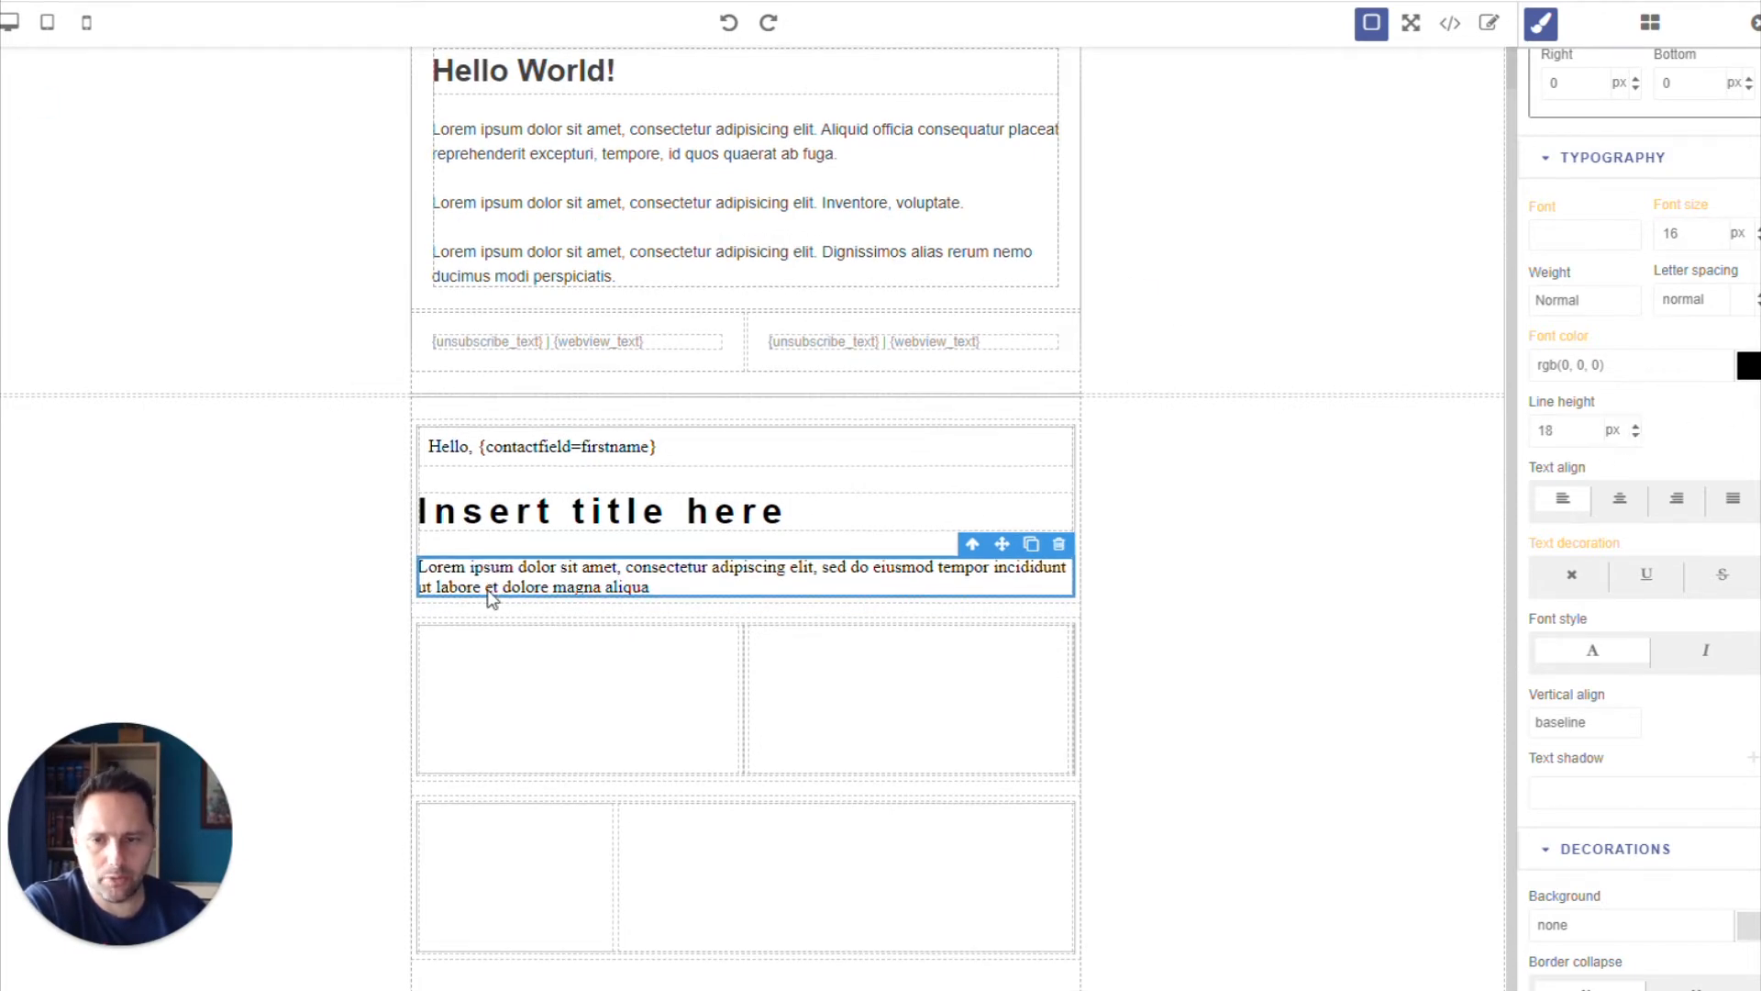
{"action": "left_click", "coordinate": [1636, 426]}
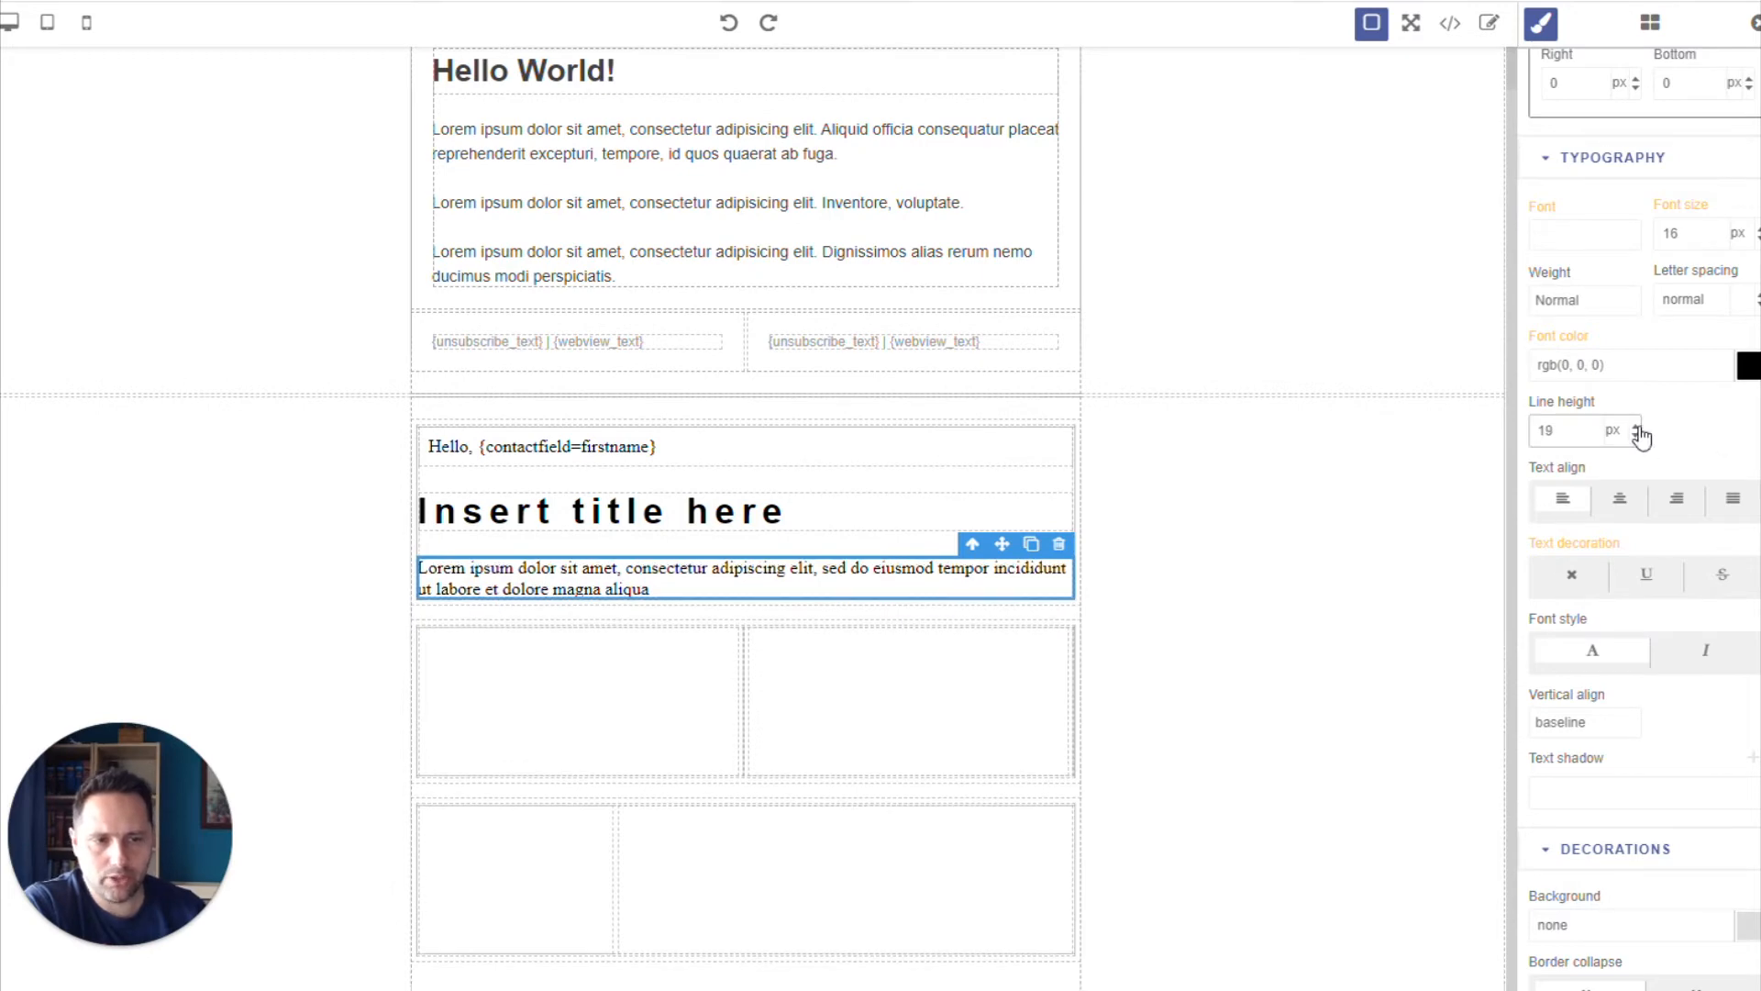
{"action": "left_click", "coordinate": [1636, 426]}
{"action": "left_click", "coordinate": [1637, 425]}
{"action": "left_click", "coordinate": [1637, 425]}
{"action": "left_click", "coordinate": [1636, 425]}
{"action": "left_click", "coordinate": [1636, 426]}
{"action": "left_click", "coordinate": [1637, 426]}
{"action": "left_click", "coordinate": [1637, 426]}
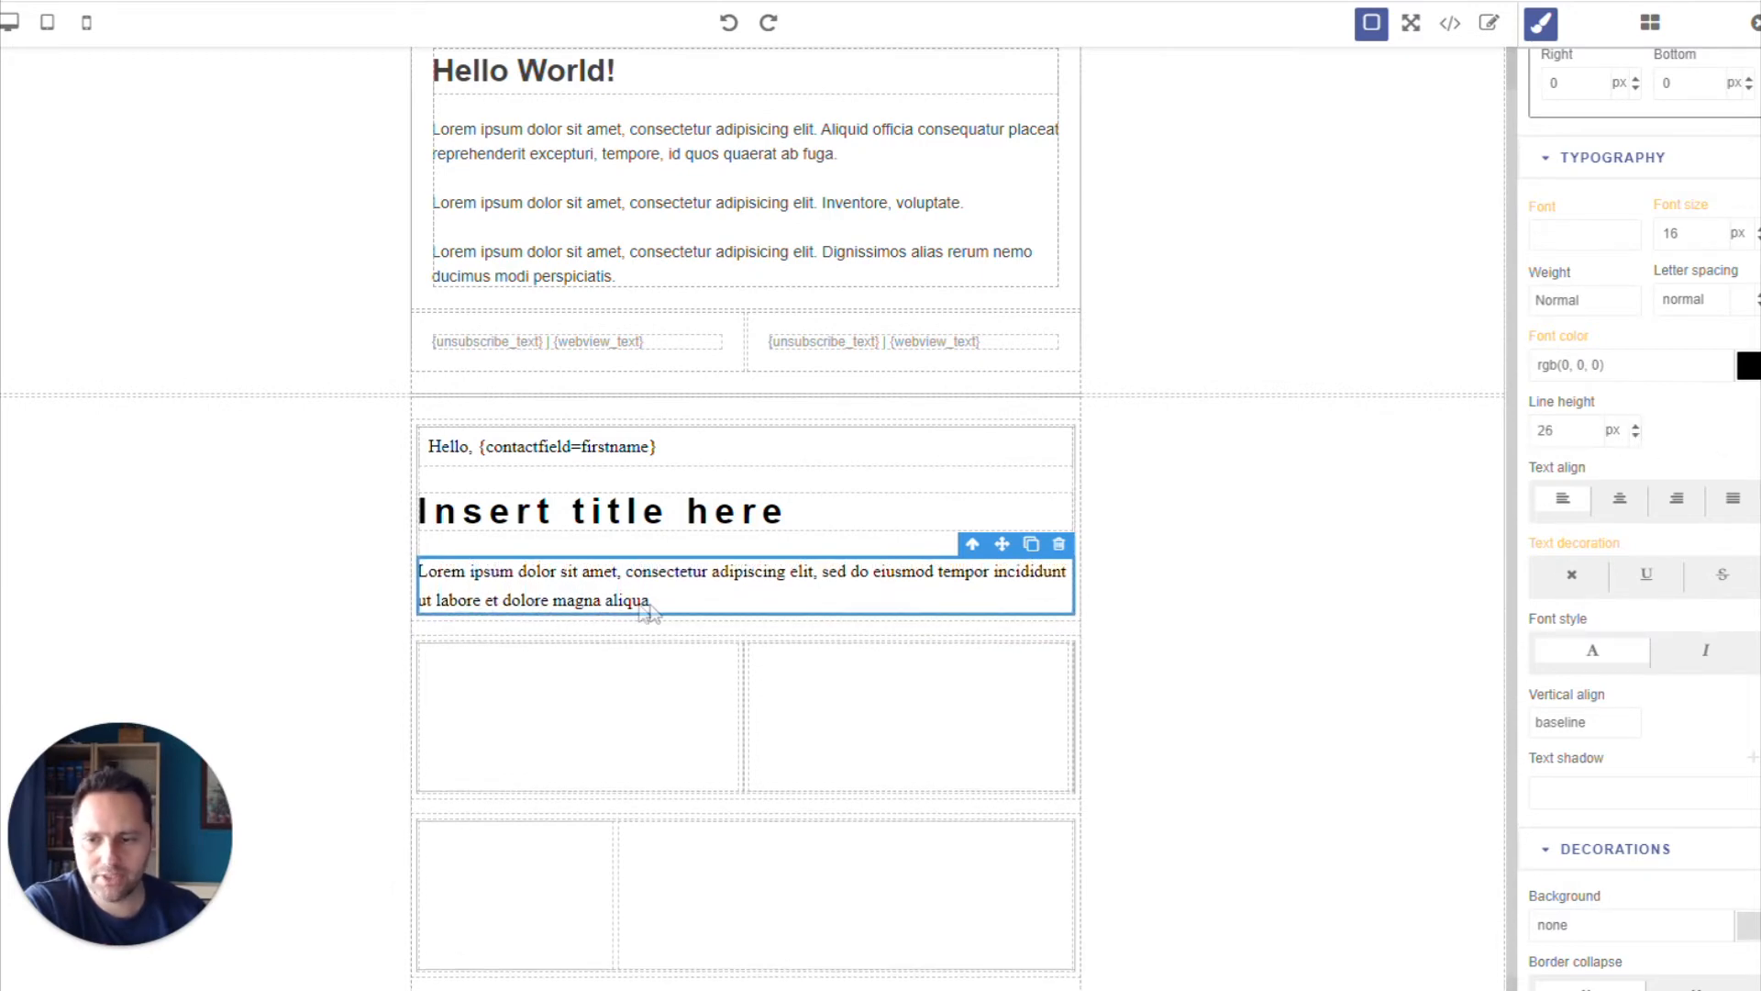
Try centre alignment and underlining on the paragraph, returning it to left alignment and no text decoration.
{"action": "left_click", "coordinate": [1617, 504]}
{"action": "left_click", "coordinate": [1577, 512]}
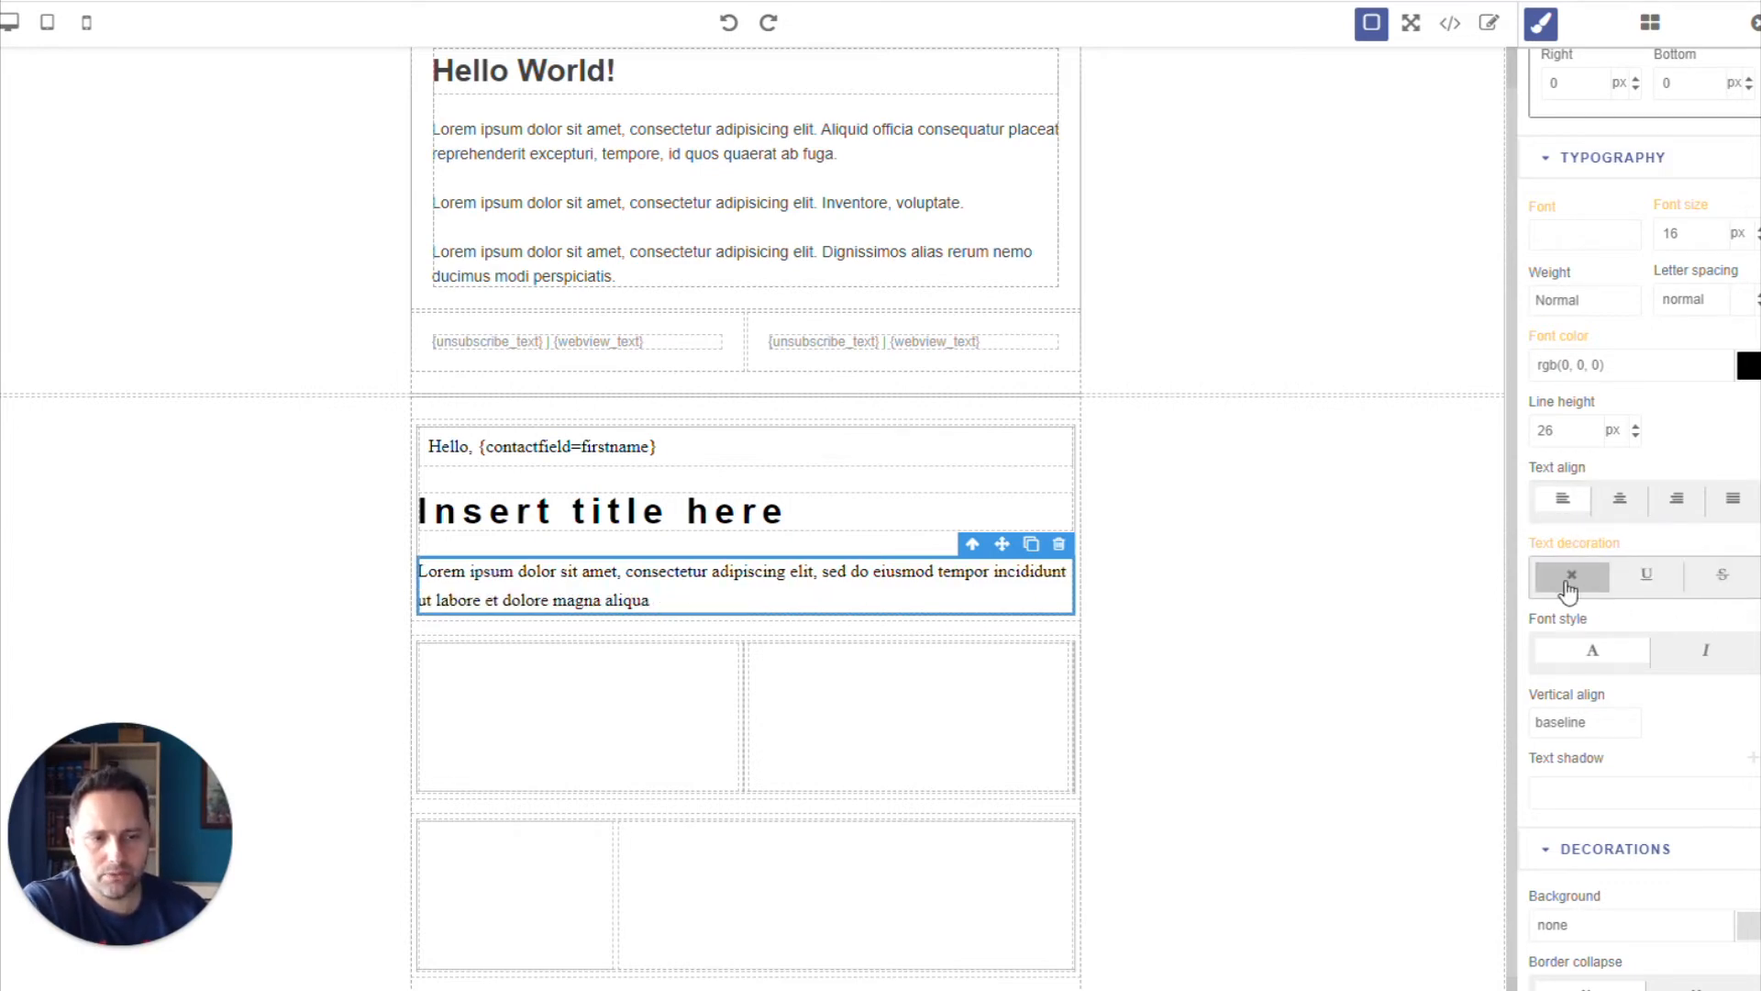
{"action": "scroll", "coordinate": [1698, 590], "scroll_direction": "down", "scroll_amount": 3}
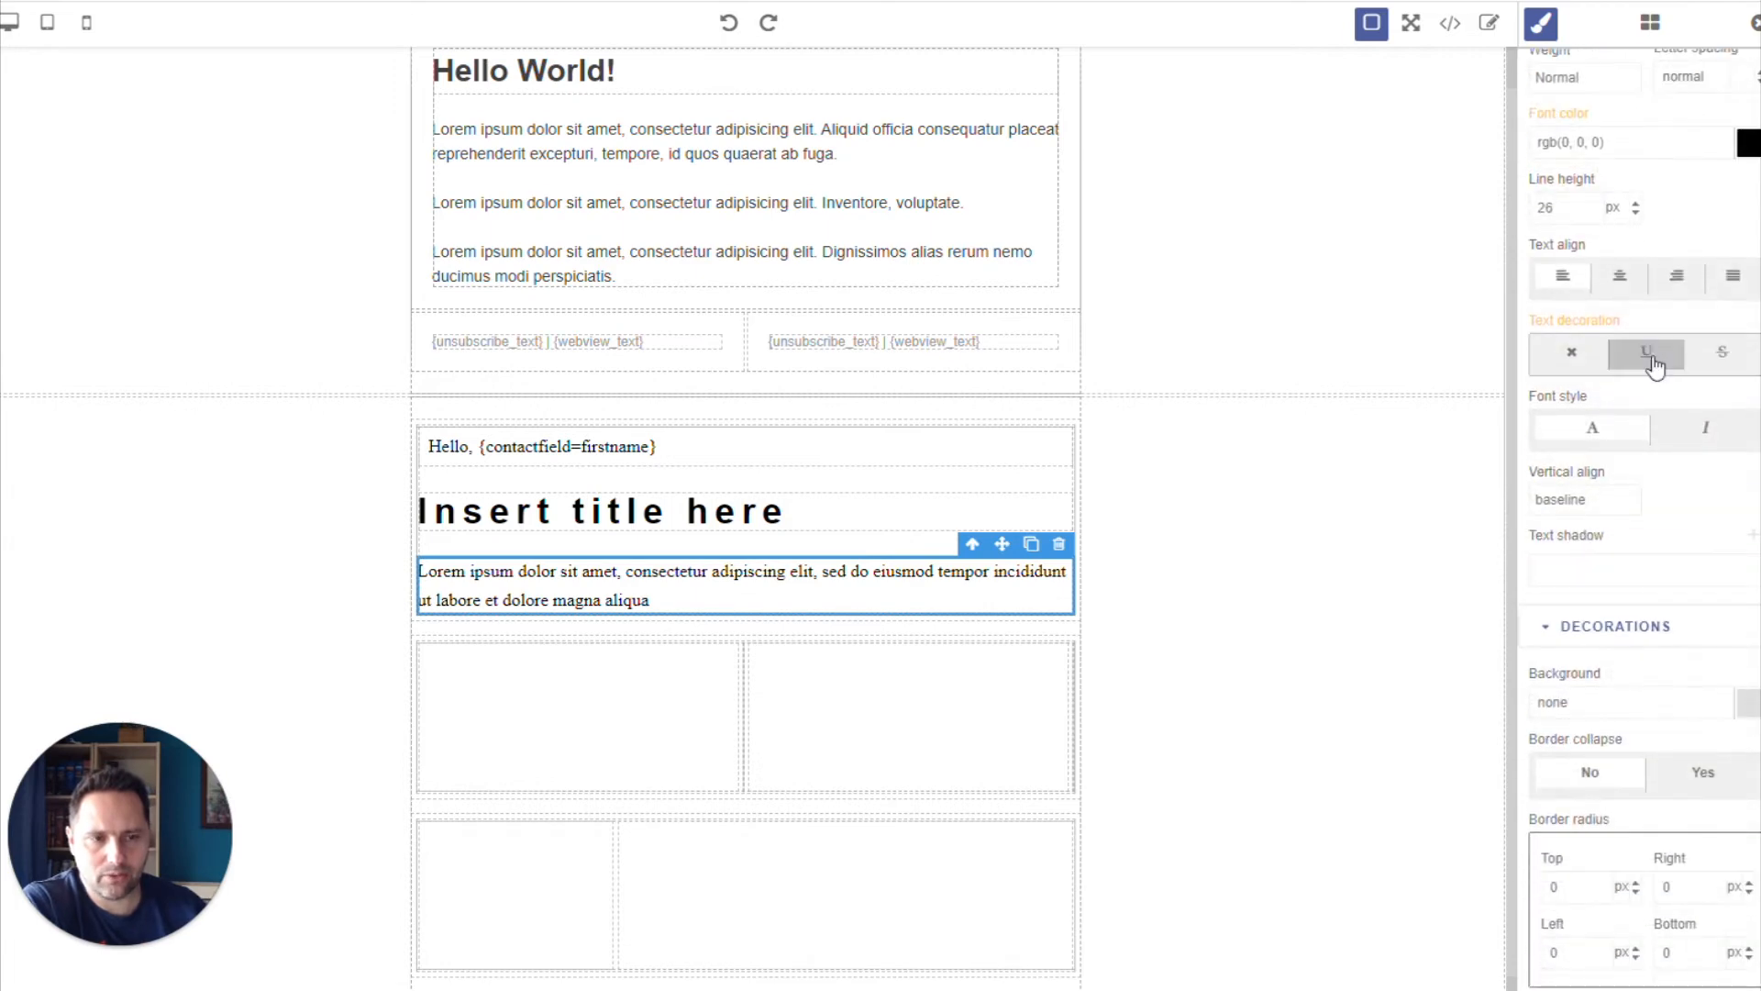
{"action": "left_click", "coordinate": [1651, 365]}
{"action": "left_click", "coordinate": [1597, 358]}
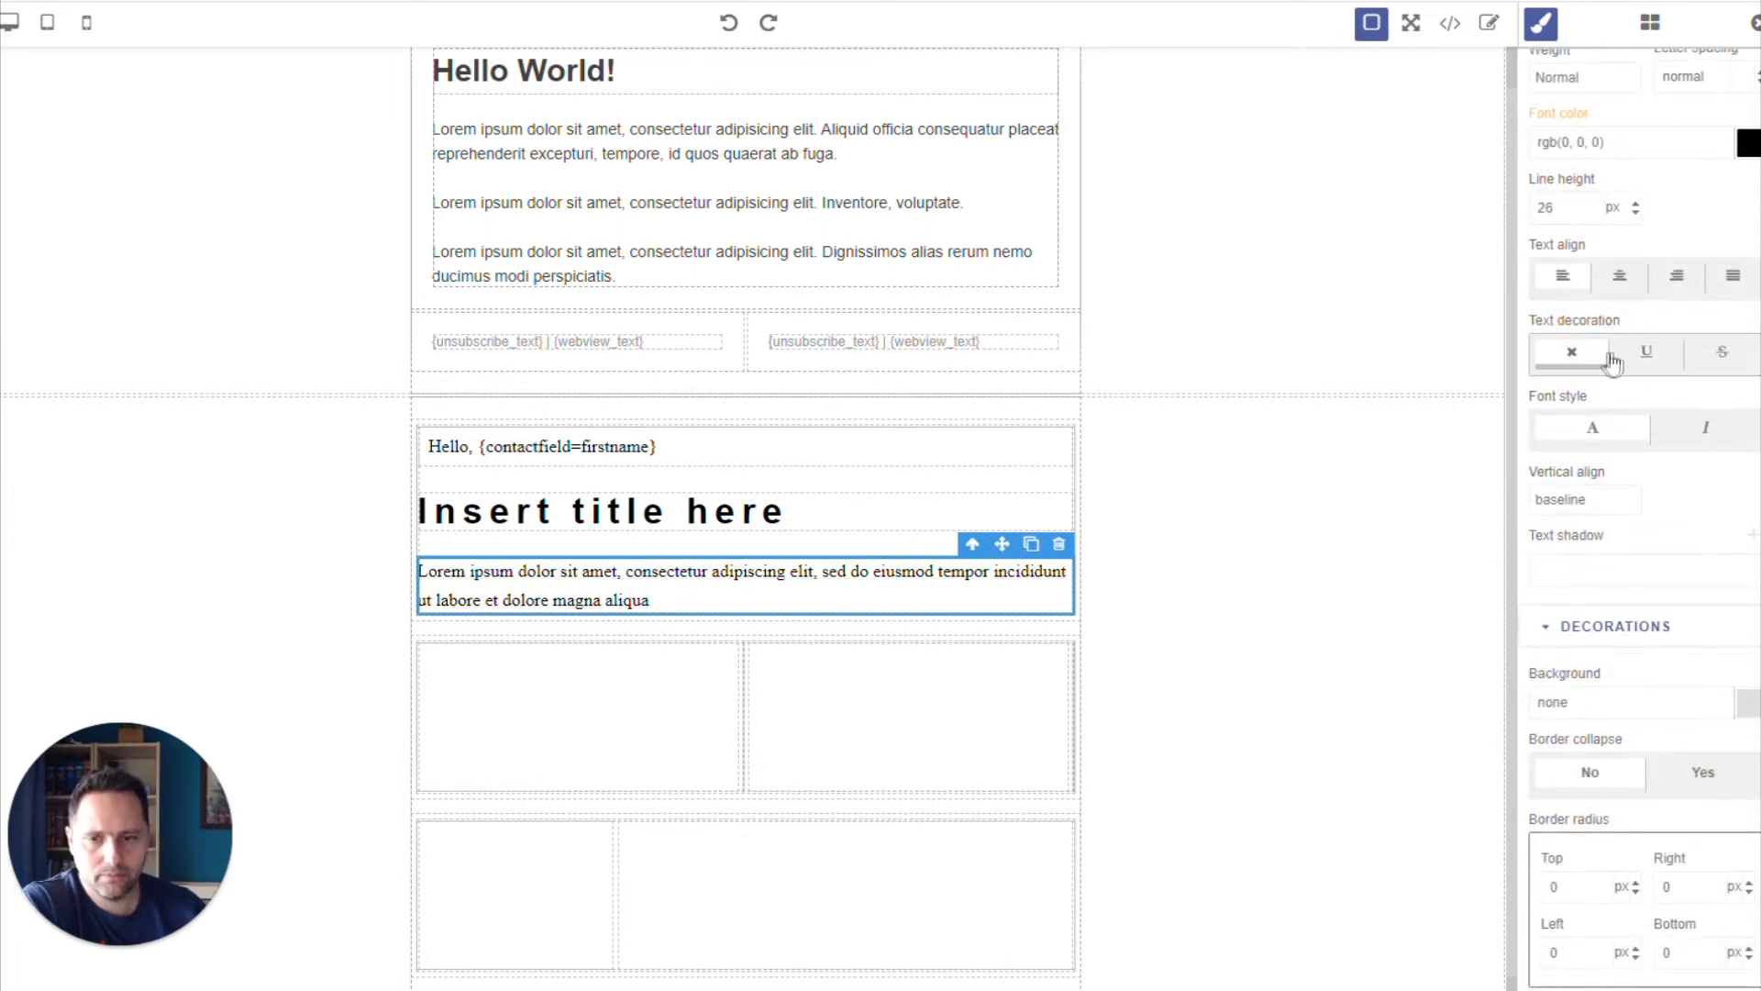
{"action": "left_click", "coordinate": [1619, 363]}
{"action": "left_click", "coordinate": [1605, 356]}
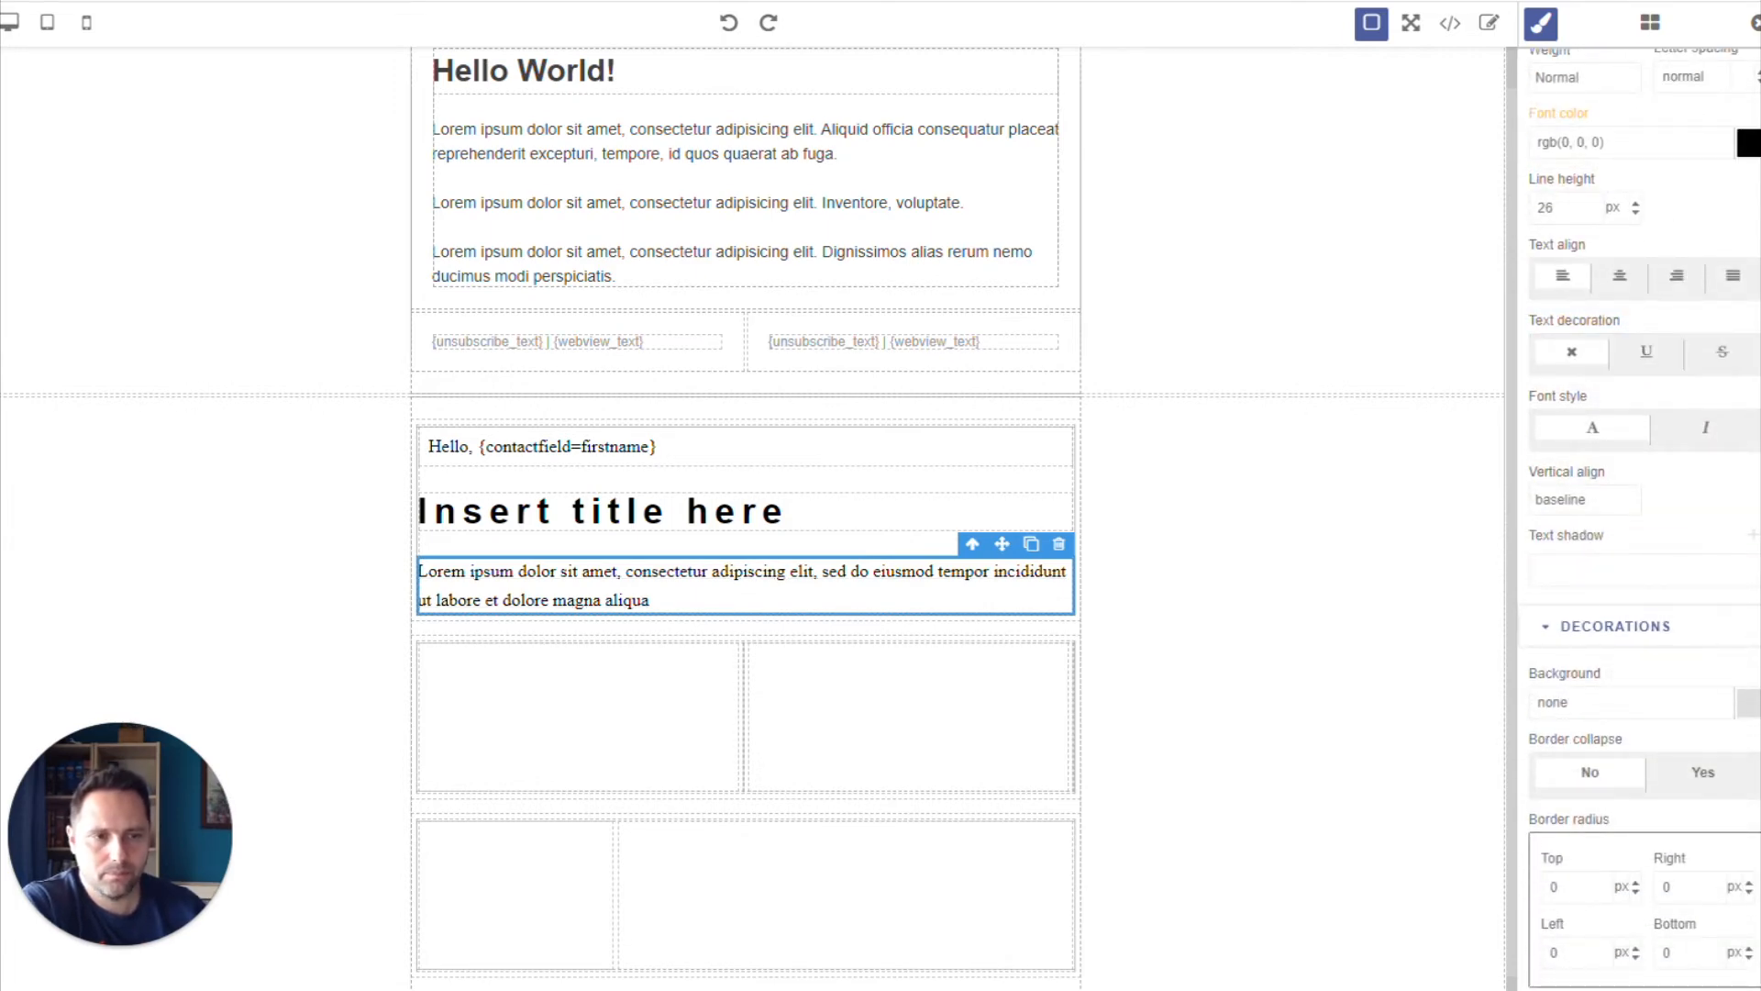
Examine the vertical alignment options available for the paragraph.
{"action": "scroll", "coordinate": [1601, 349], "scroll_direction": "down", "scroll_amount": 3}
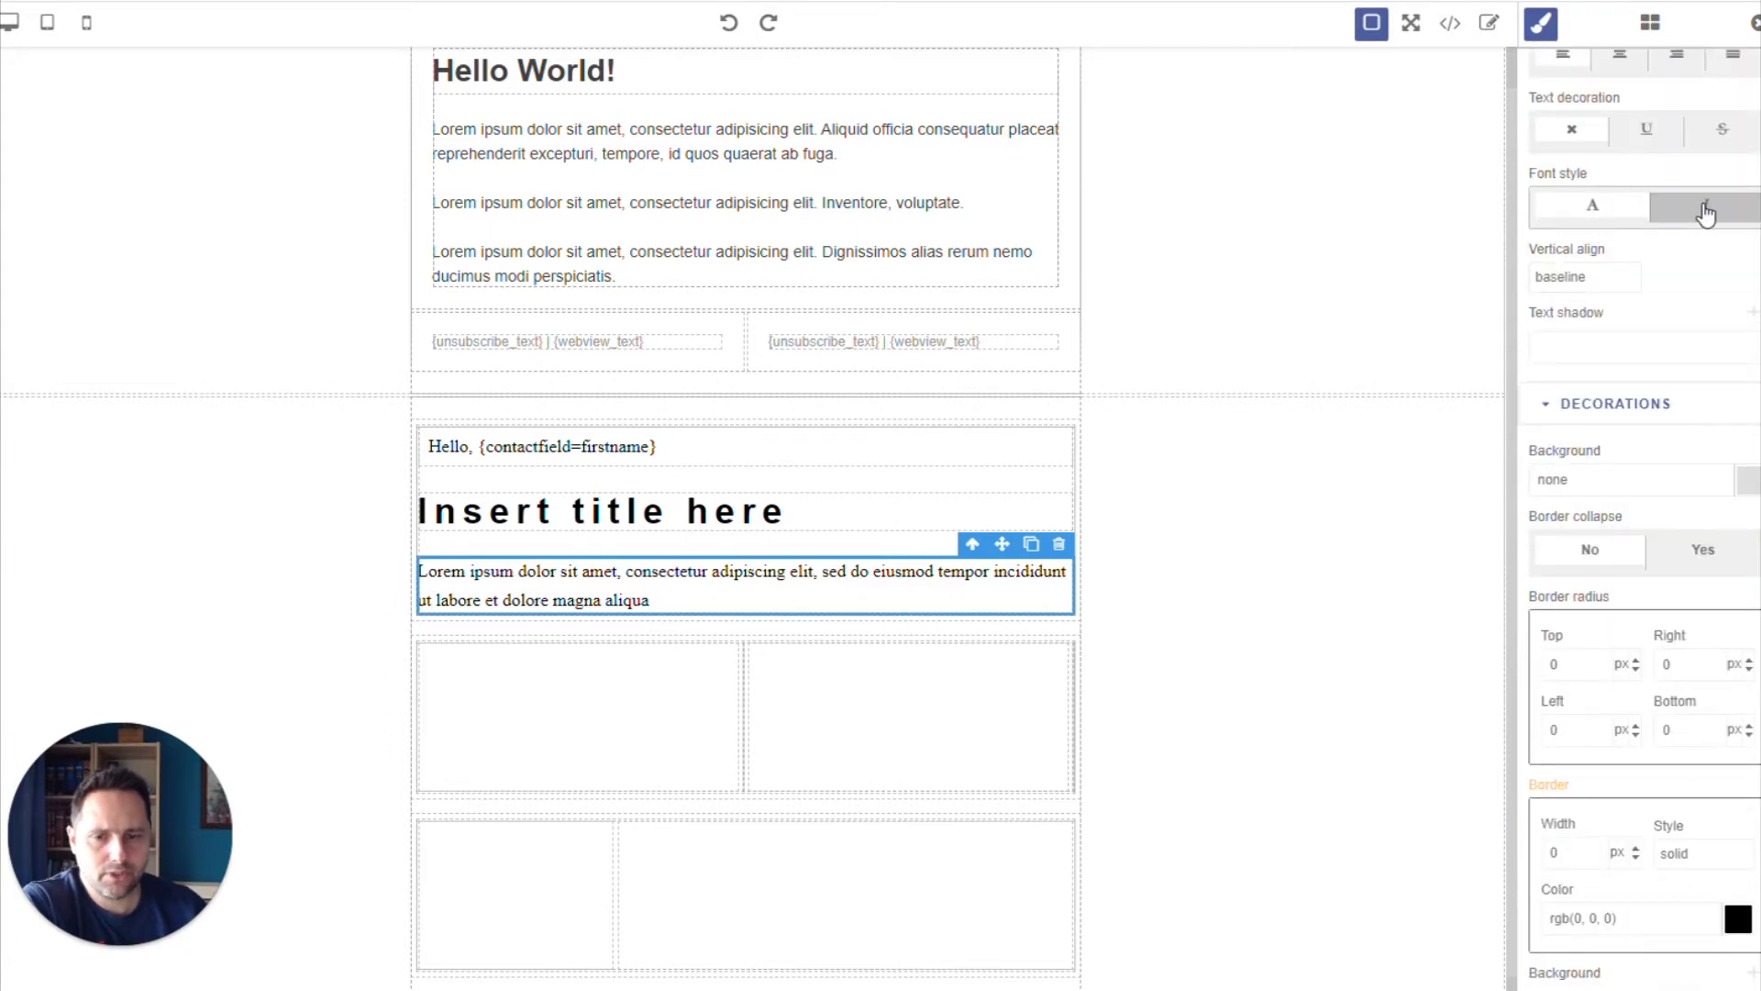
{"action": "left_click", "coordinate": [1594, 279]}
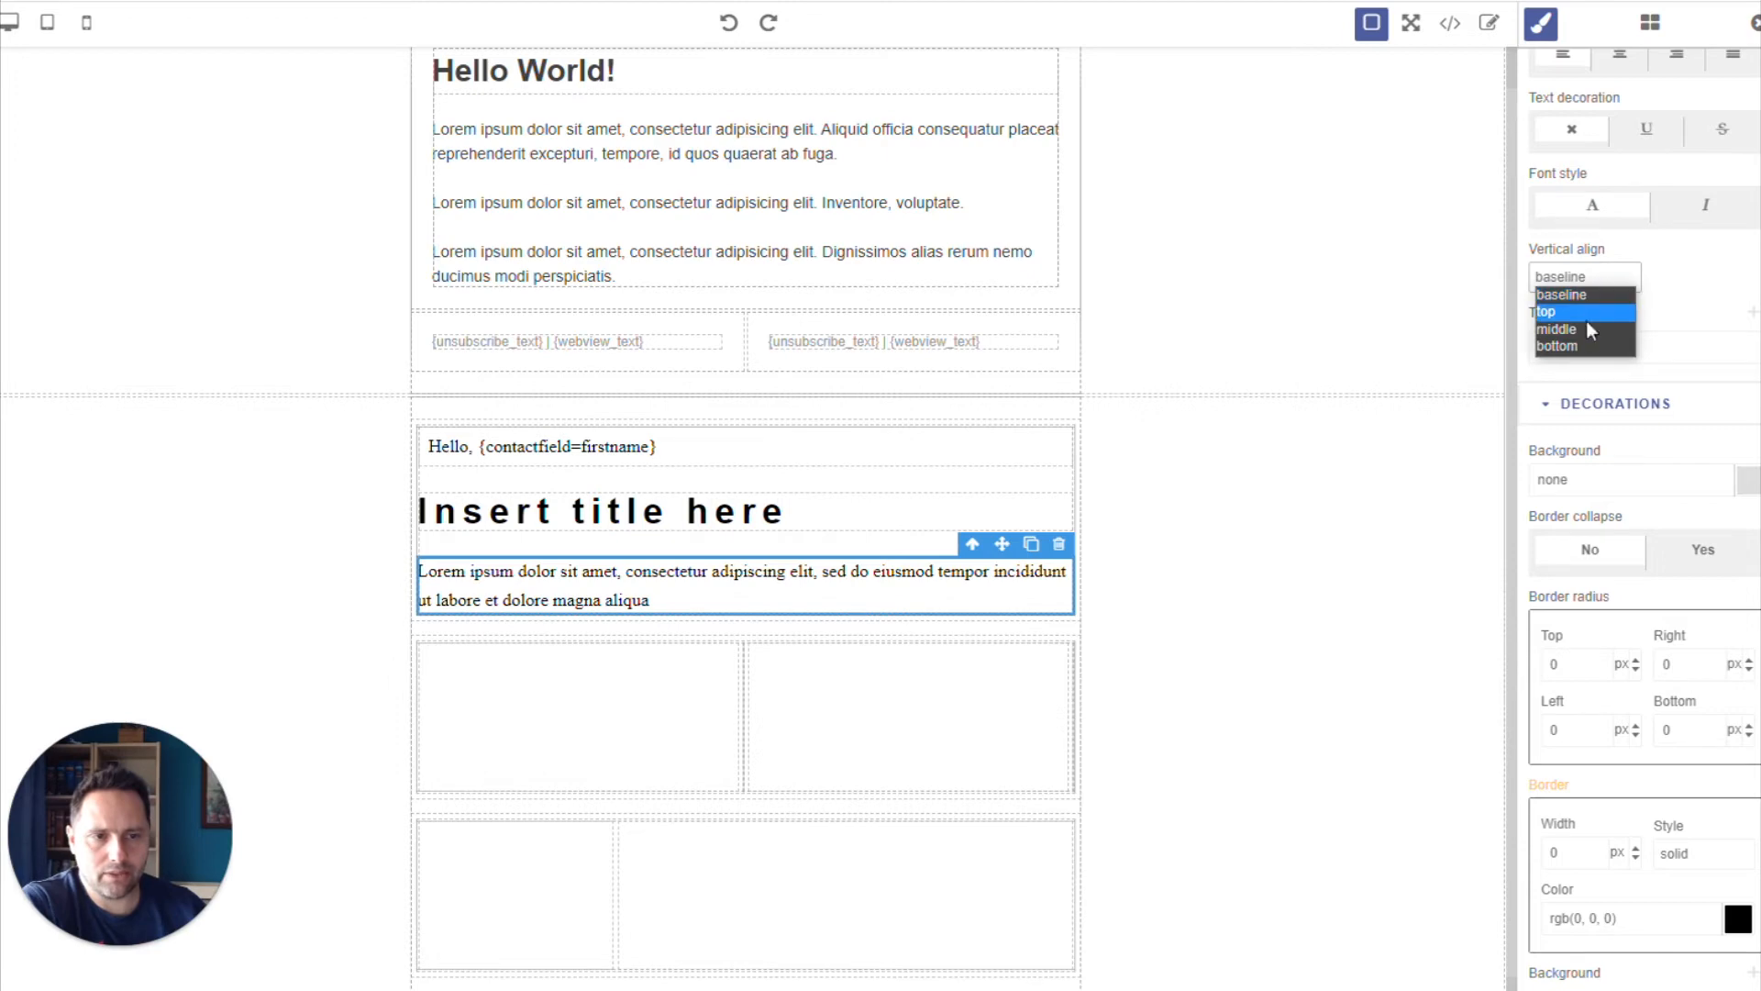
{"action": "left_click", "coordinate": [1584, 284]}
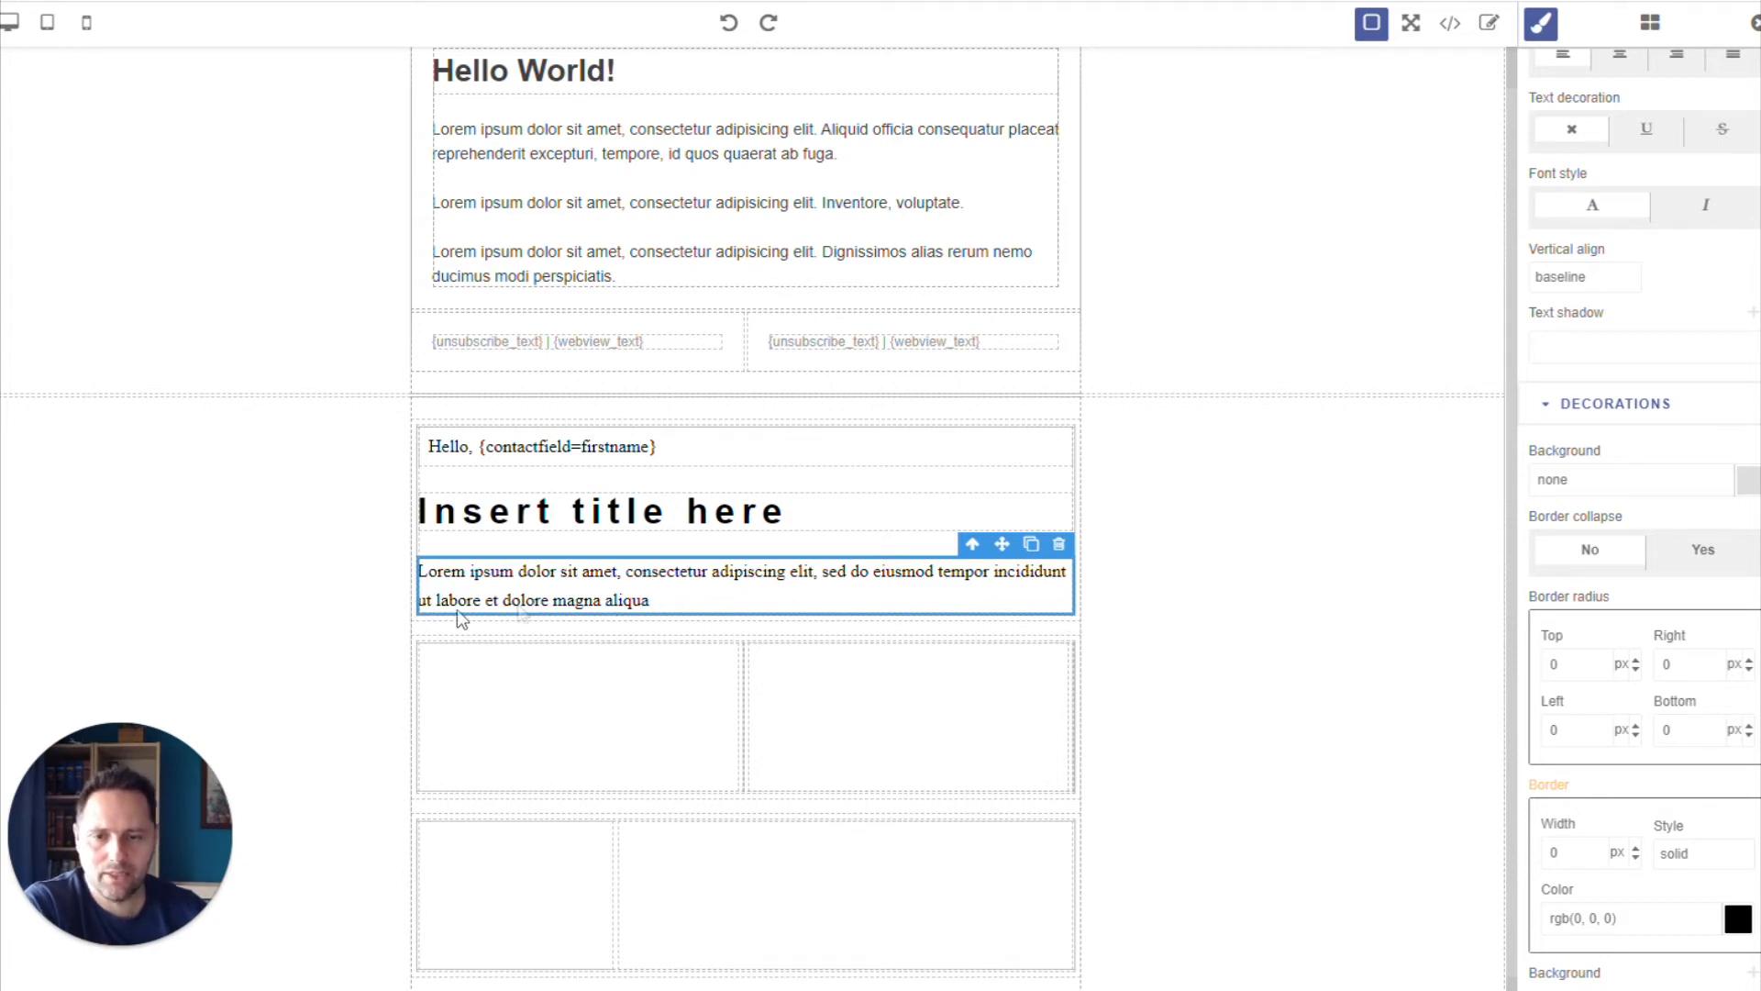
Add a text shadow layer to the paragraph under the title.
{"action": "scroll", "coordinate": [1669, 495], "scroll_direction": "down", "scroll_amount": 1}
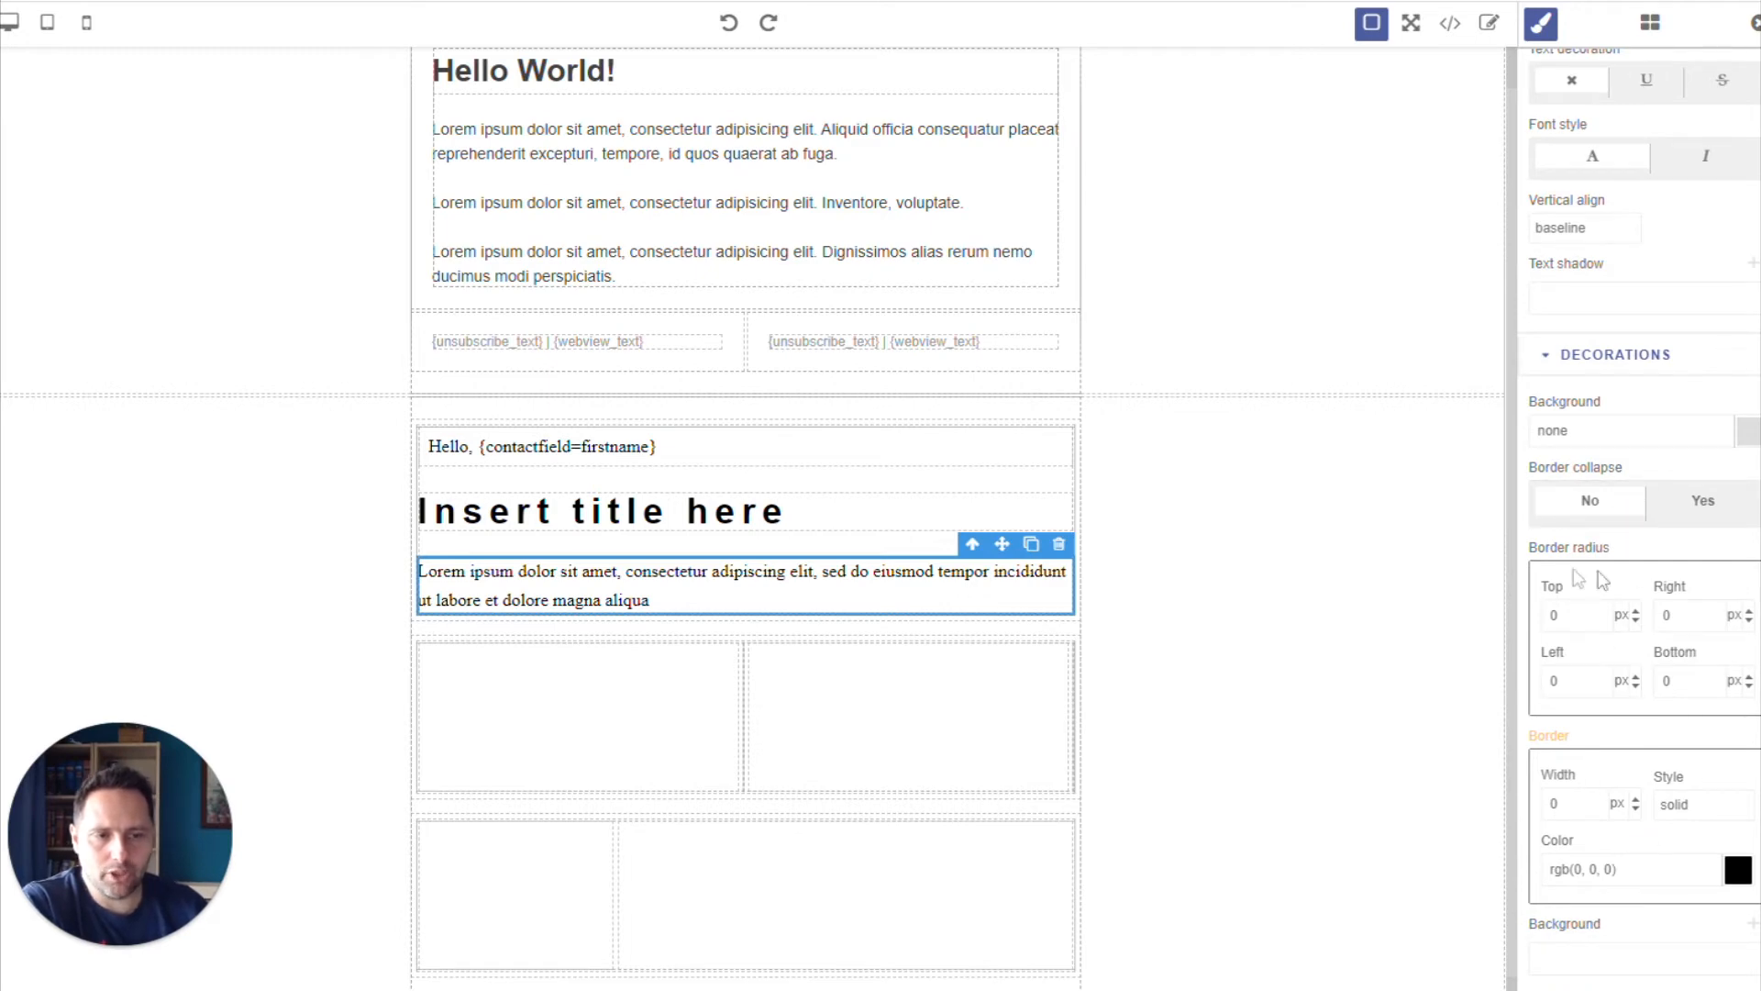
{"action": "scroll", "coordinate": [1671, 536], "scroll_direction": "up", "scroll_amount": 2}
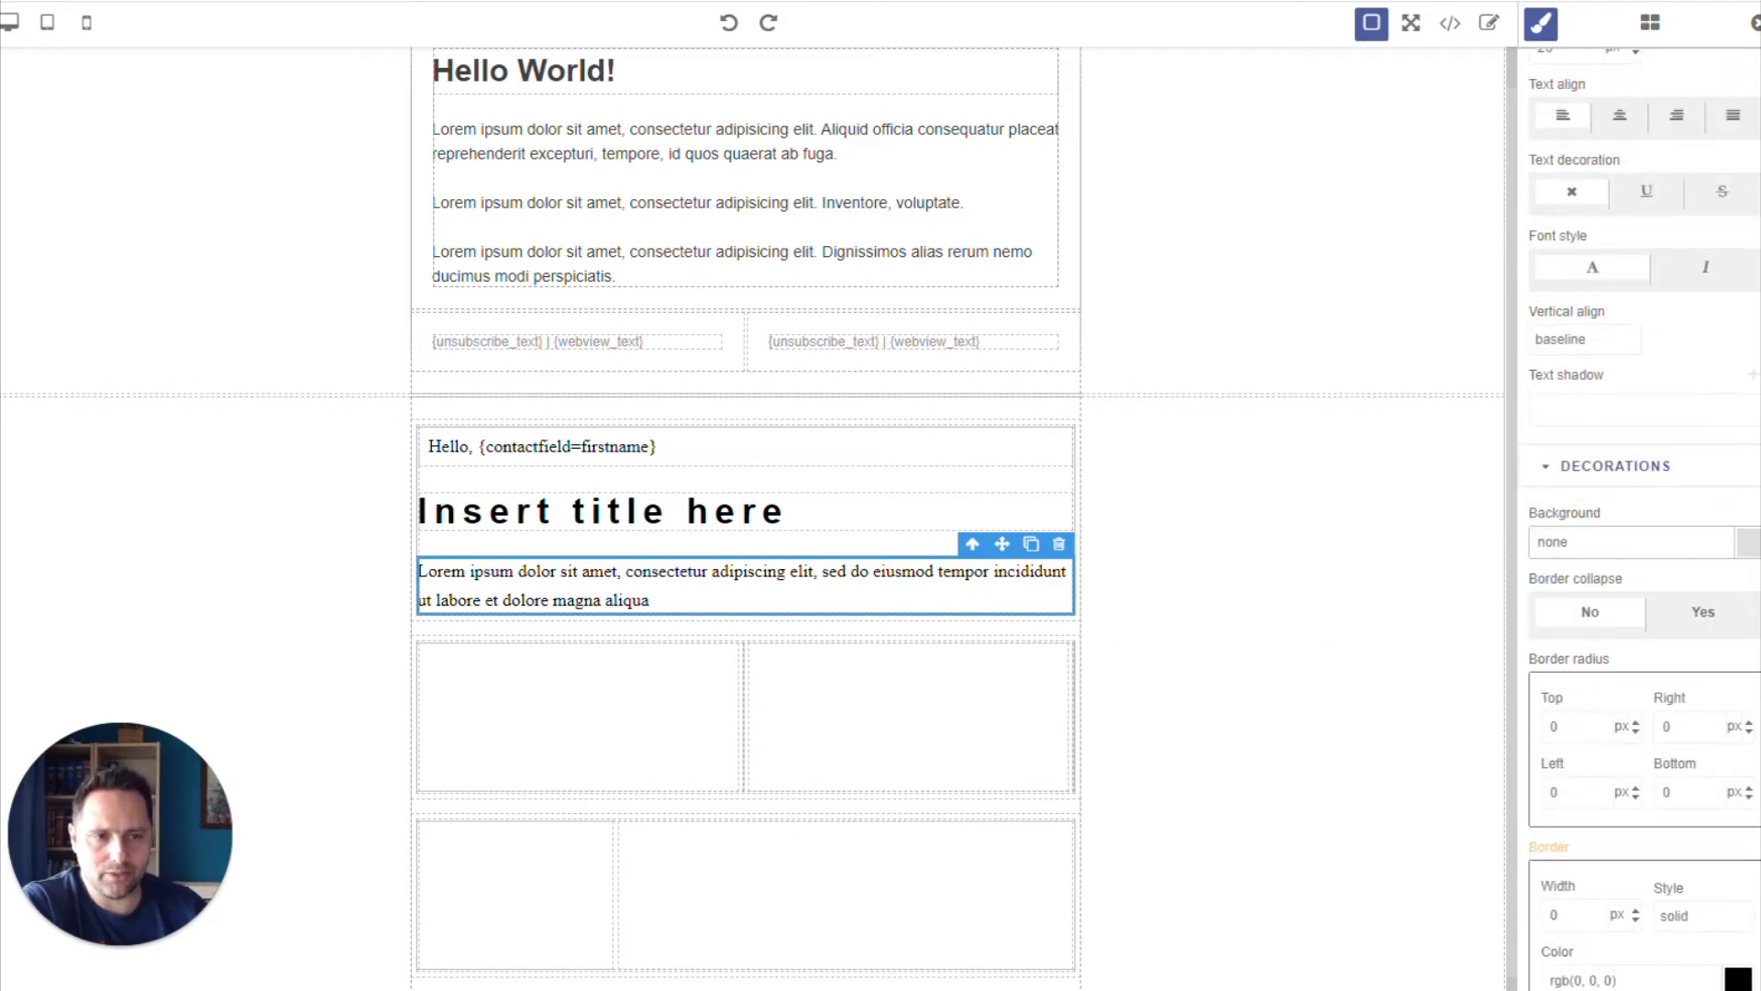
{"action": "scroll", "coordinate": [1615, 528], "scroll_direction": "up", "scroll_amount": 2}
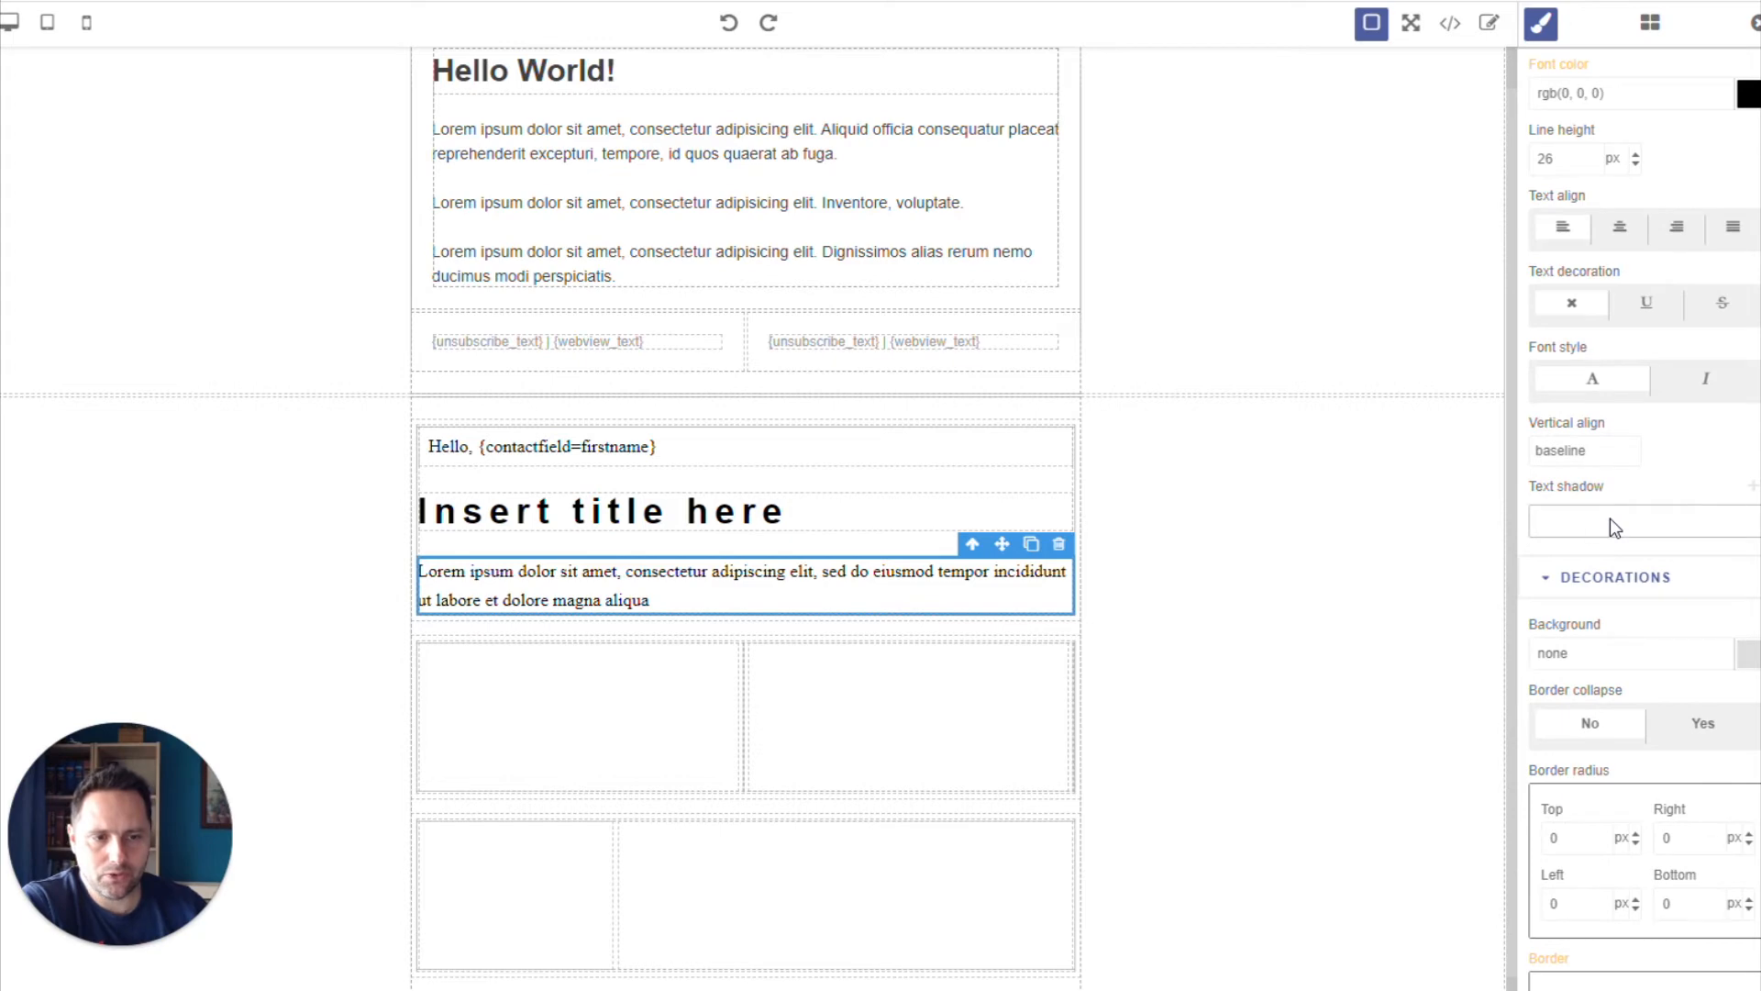
{"action": "left_click", "coordinate": [1752, 486]}
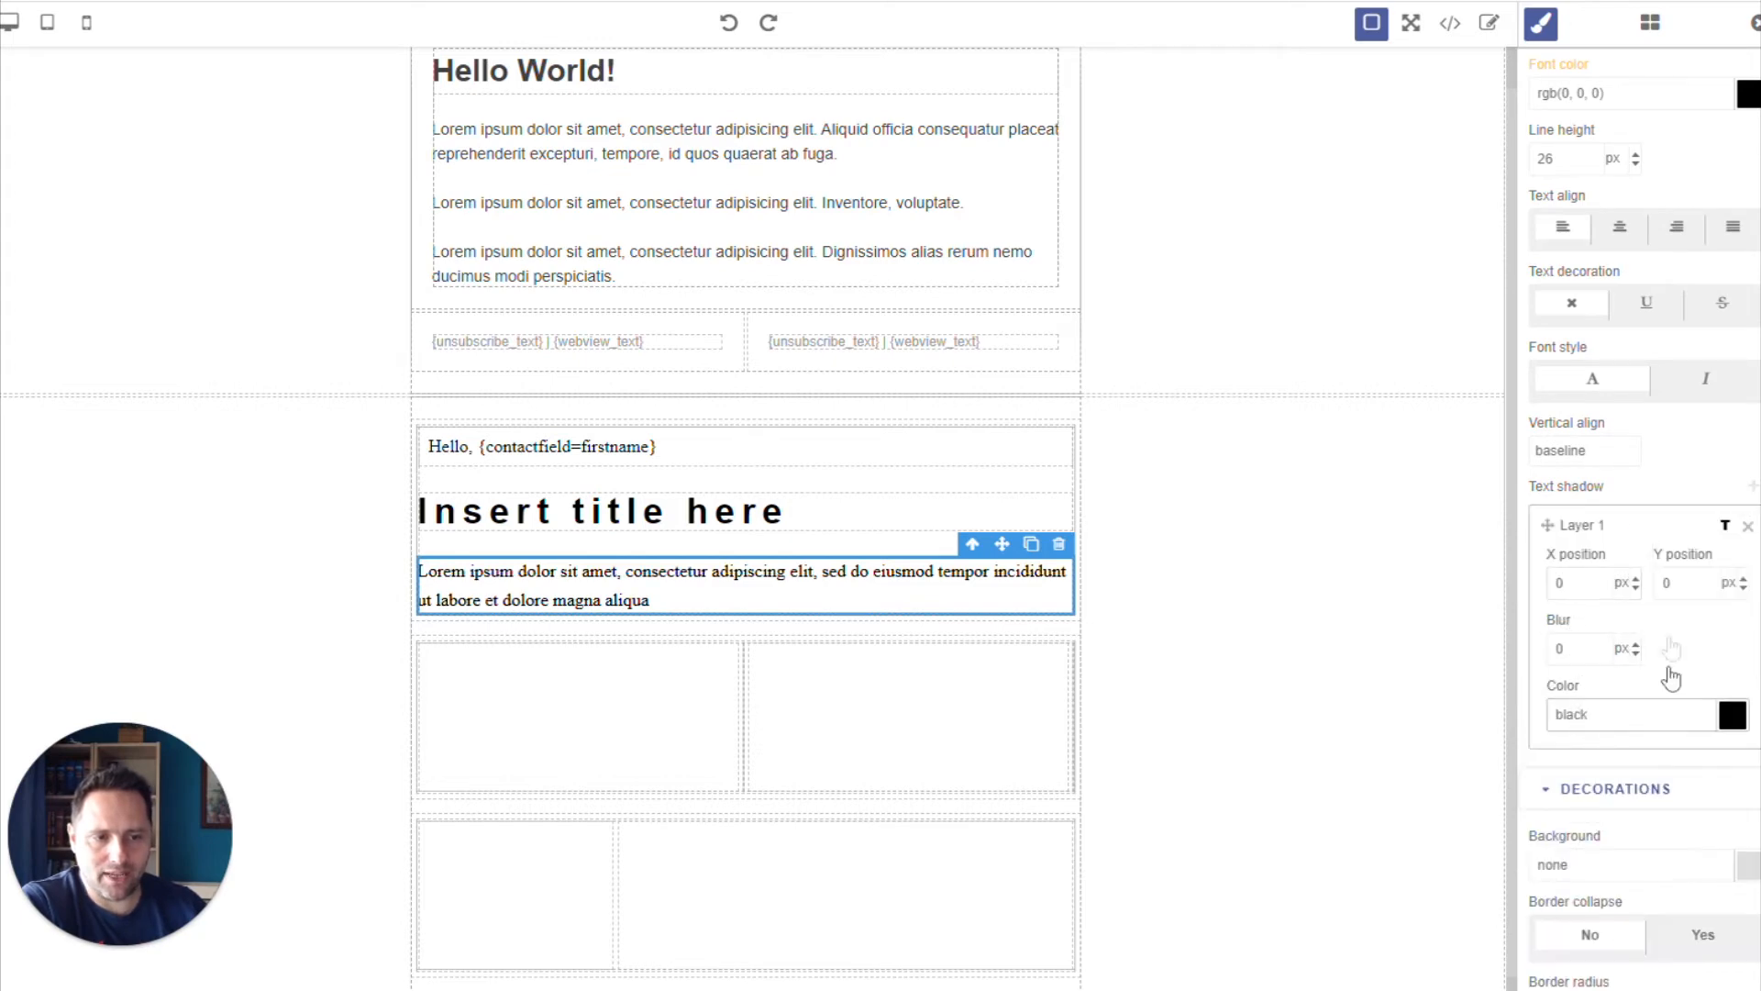
Remove the text shadow layer from the paragraph under the title.
{"action": "left_click", "coordinate": [1747, 526]}
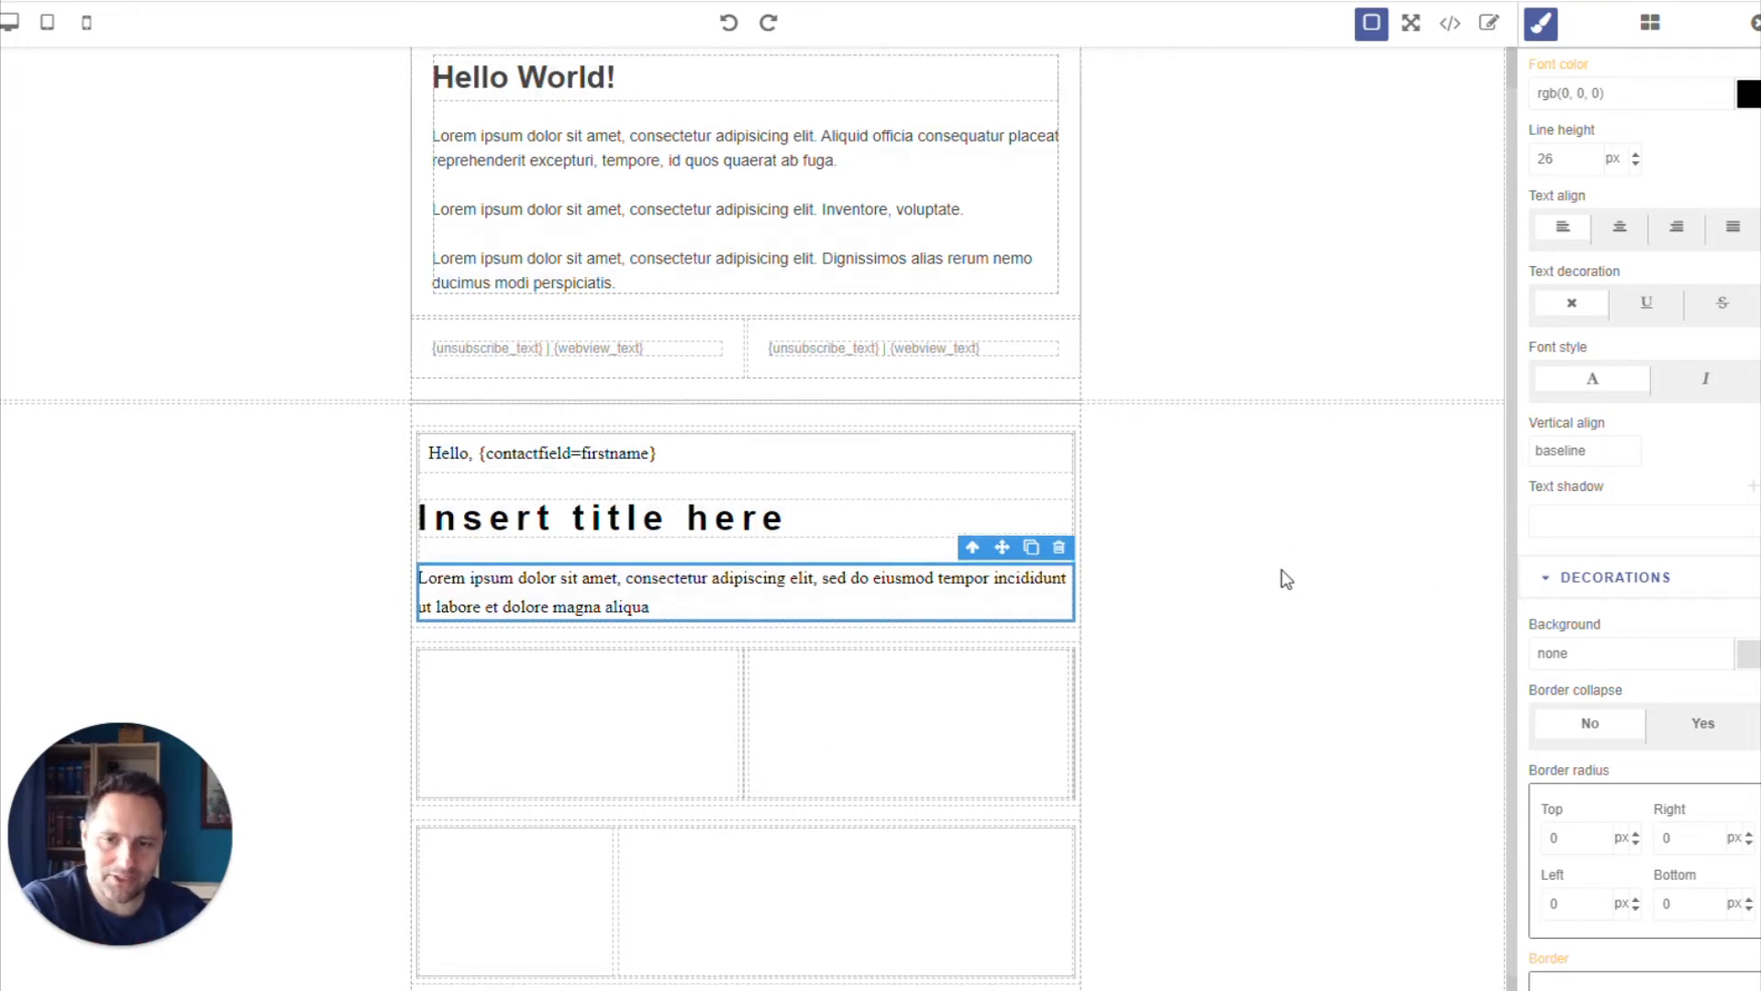
{"action": "scroll", "coordinate": [1286, 578], "scroll_direction": "up", "scroll_amount": 1}
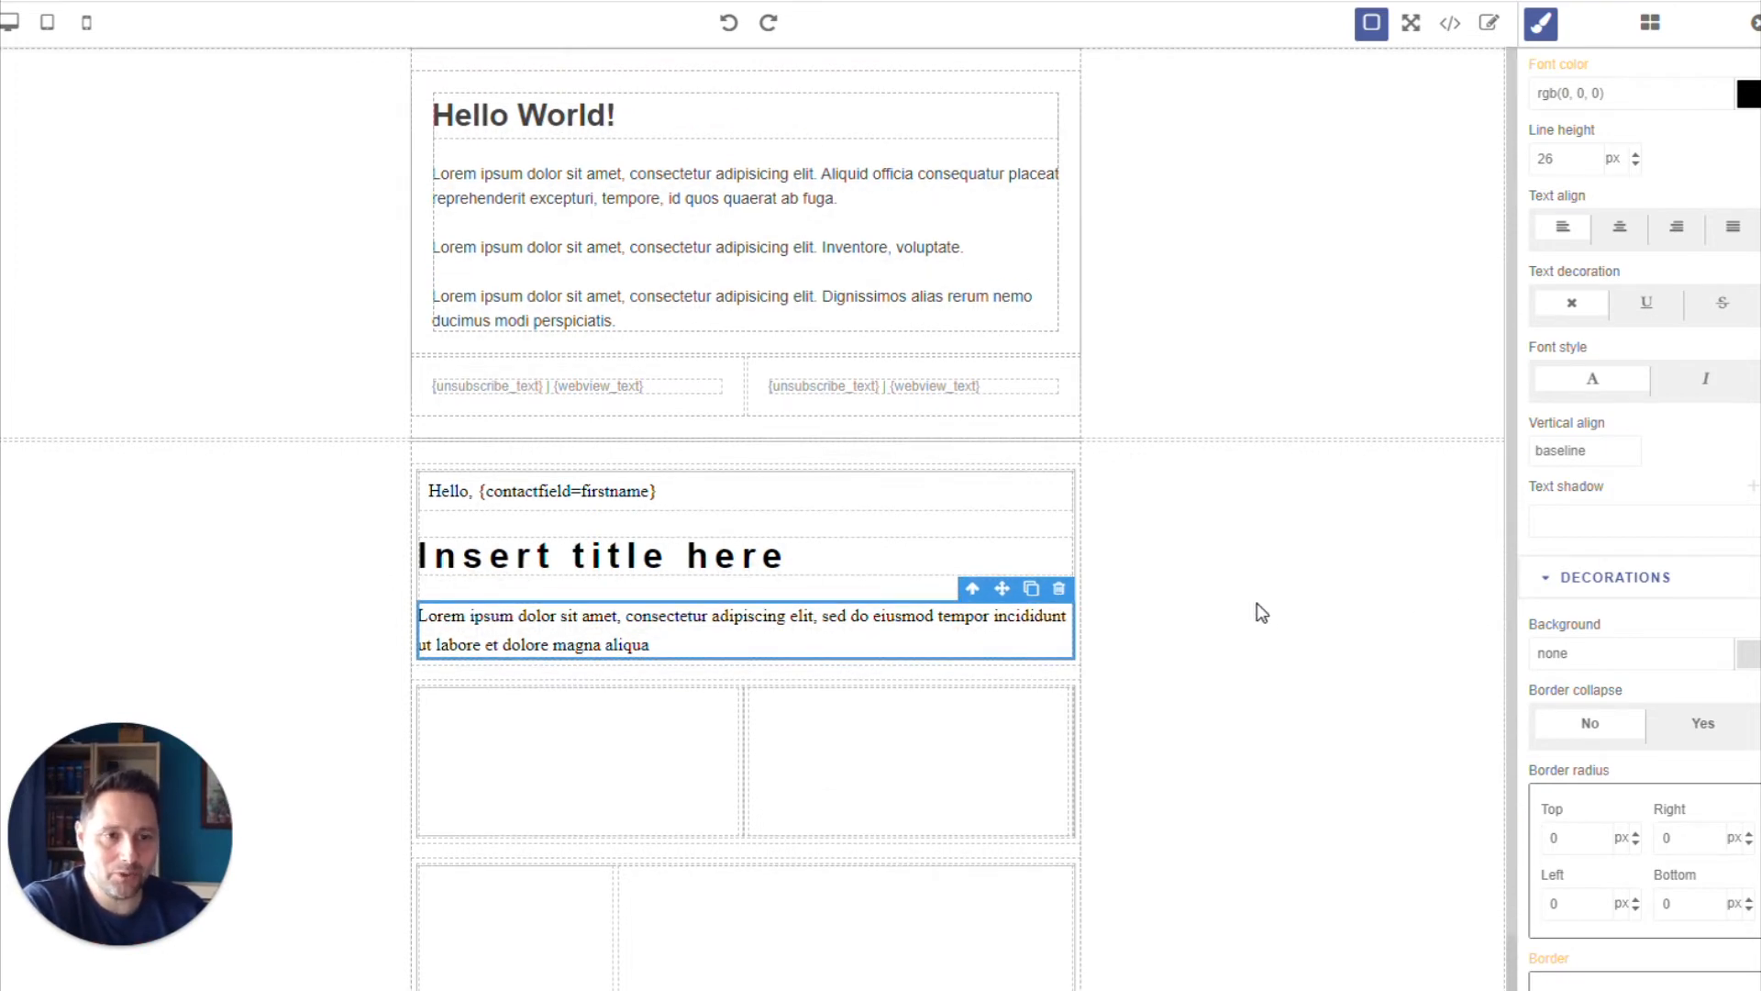
{"action": "scroll", "coordinate": [1596, 535], "scroll_direction": "up", "scroll_amount": 7}
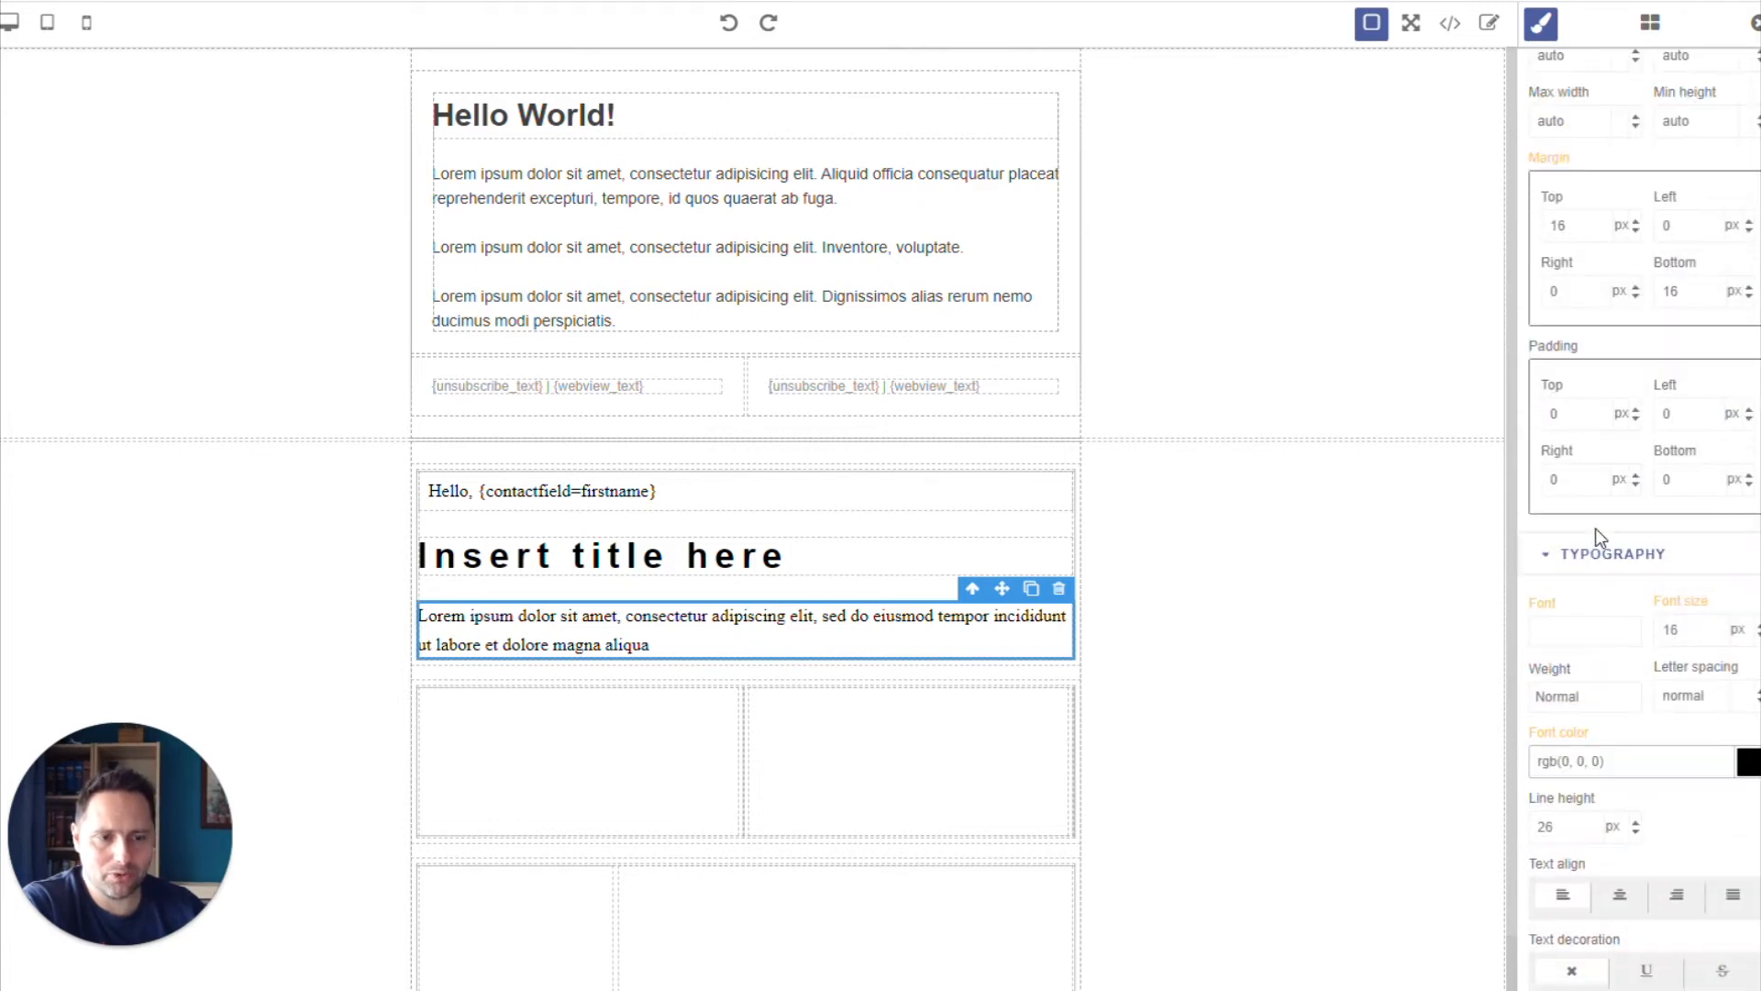
{"action": "scroll", "coordinate": [1614, 550], "scroll_direction": "up", "scroll_amount": 4}
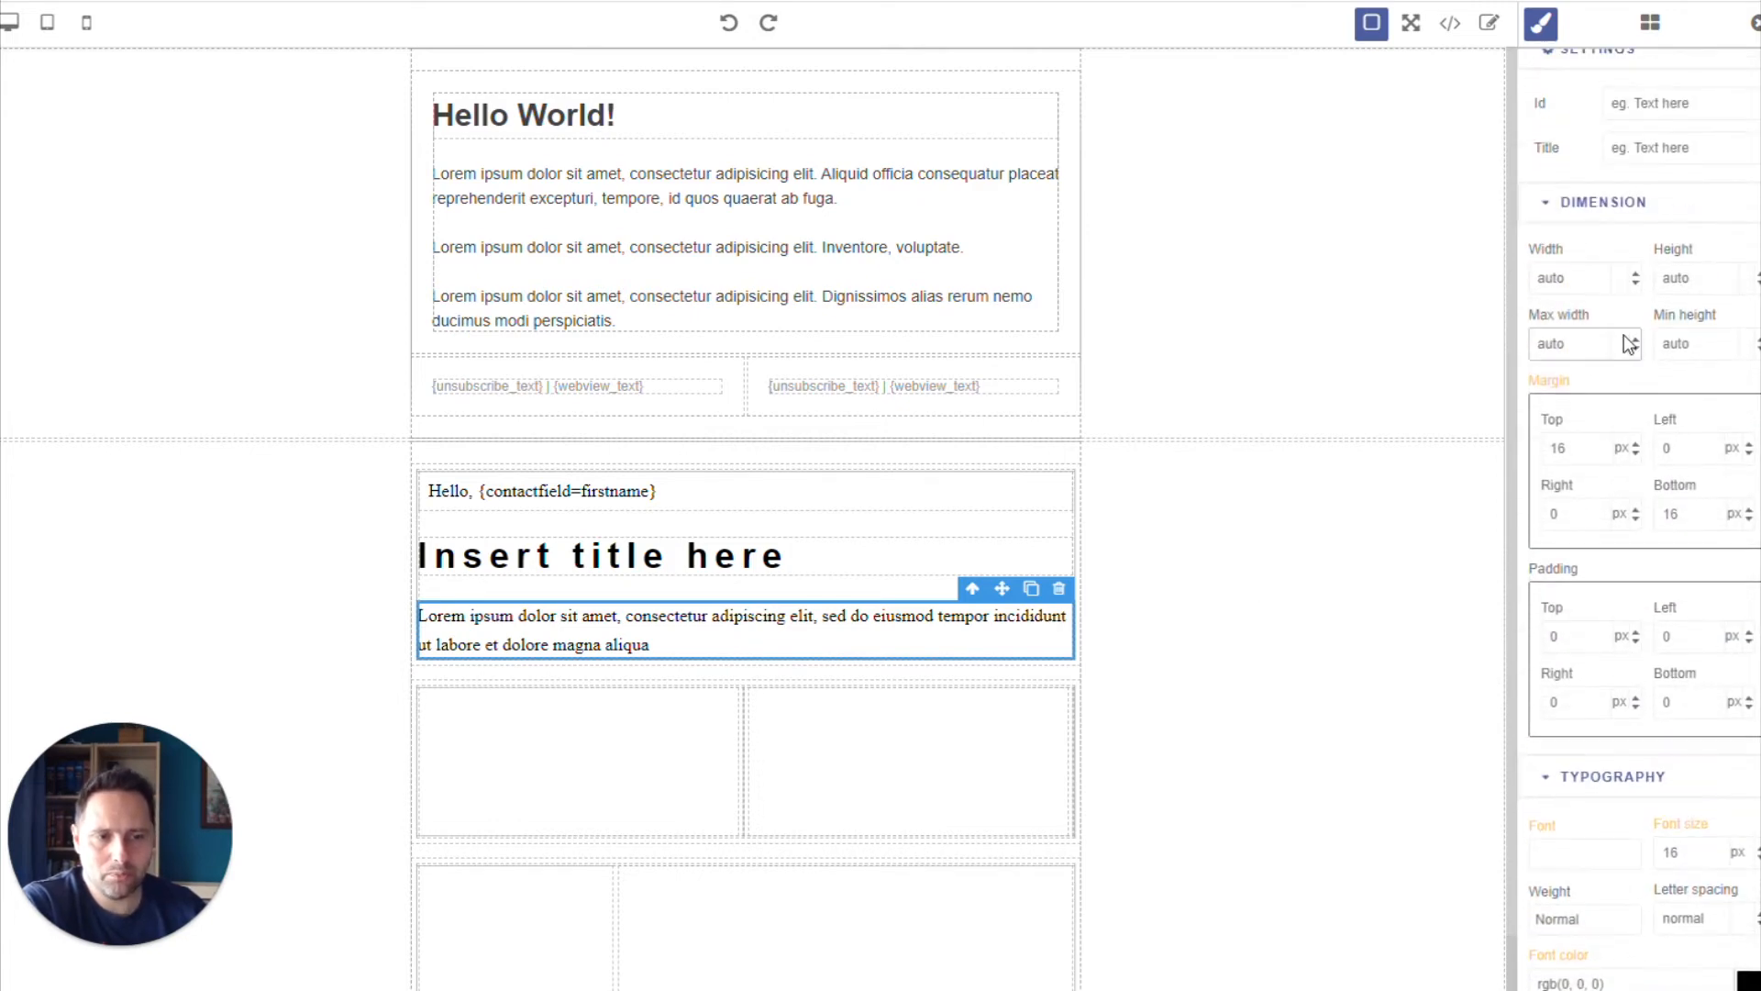
Review the dimension, typography and decoration settings of the "Insert title here" heading.
{"action": "left_click", "coordinate": [726, 565]}
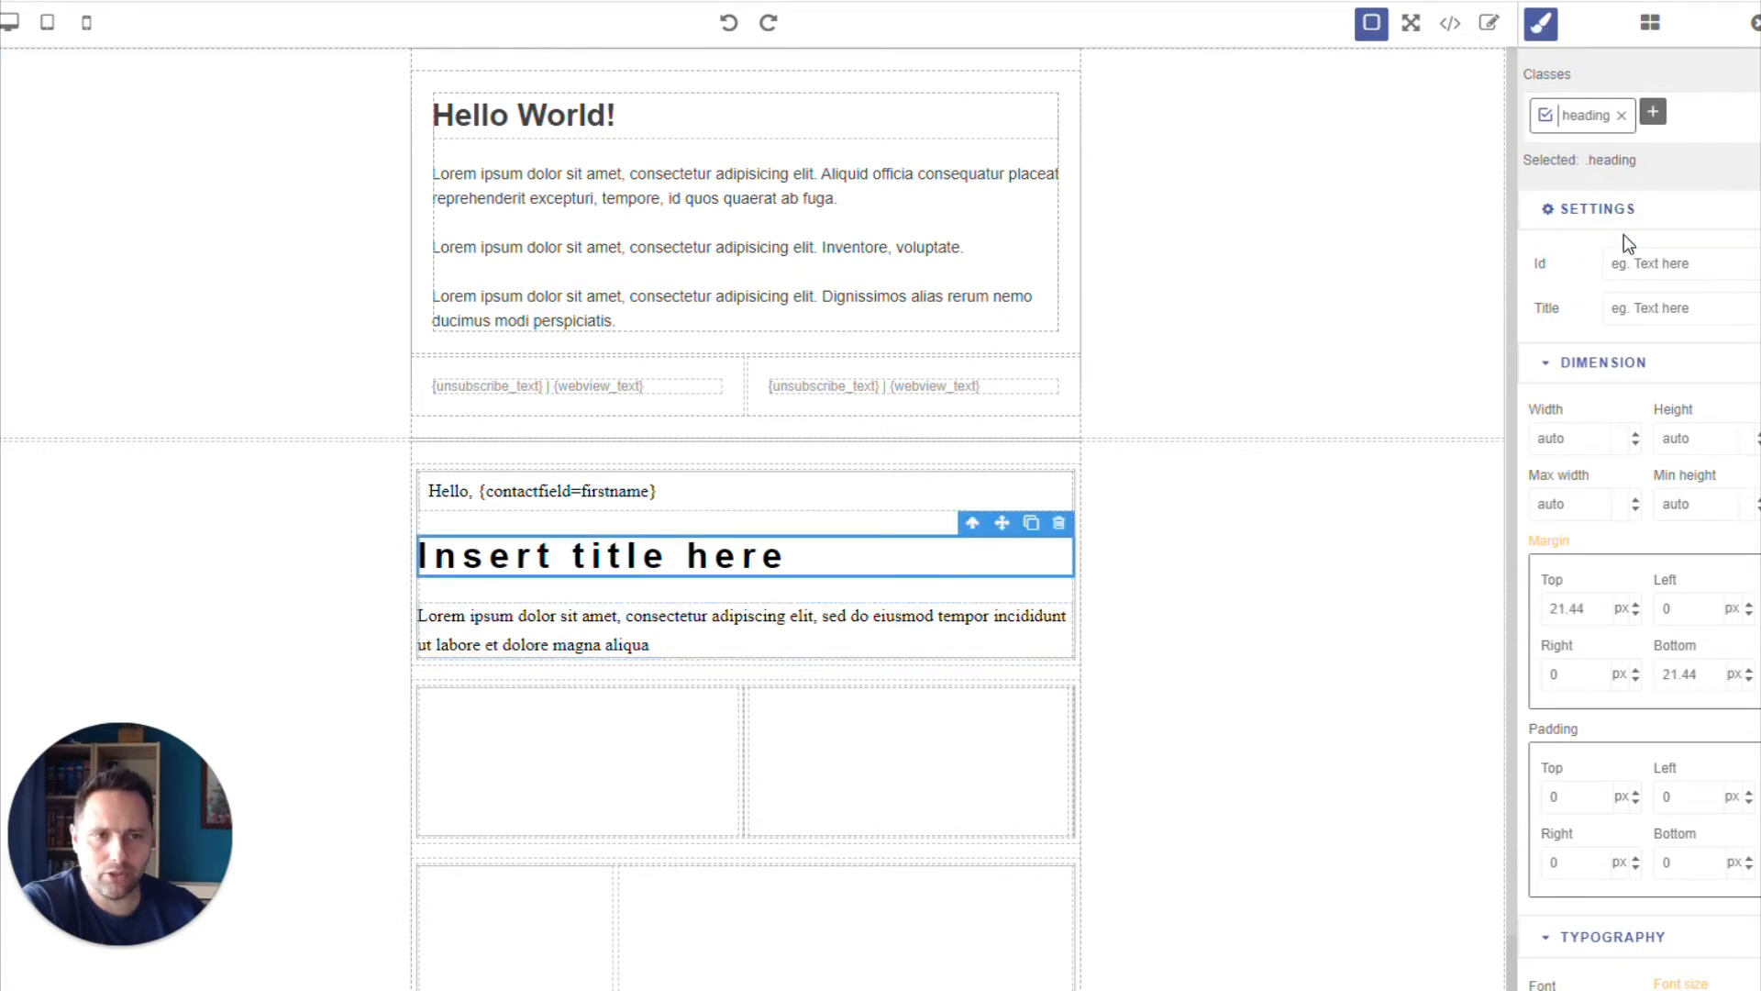
{"action": "scroll", "coordinate": [1614, 539], "scroll_direction": "down", "scroll_amount": 12}
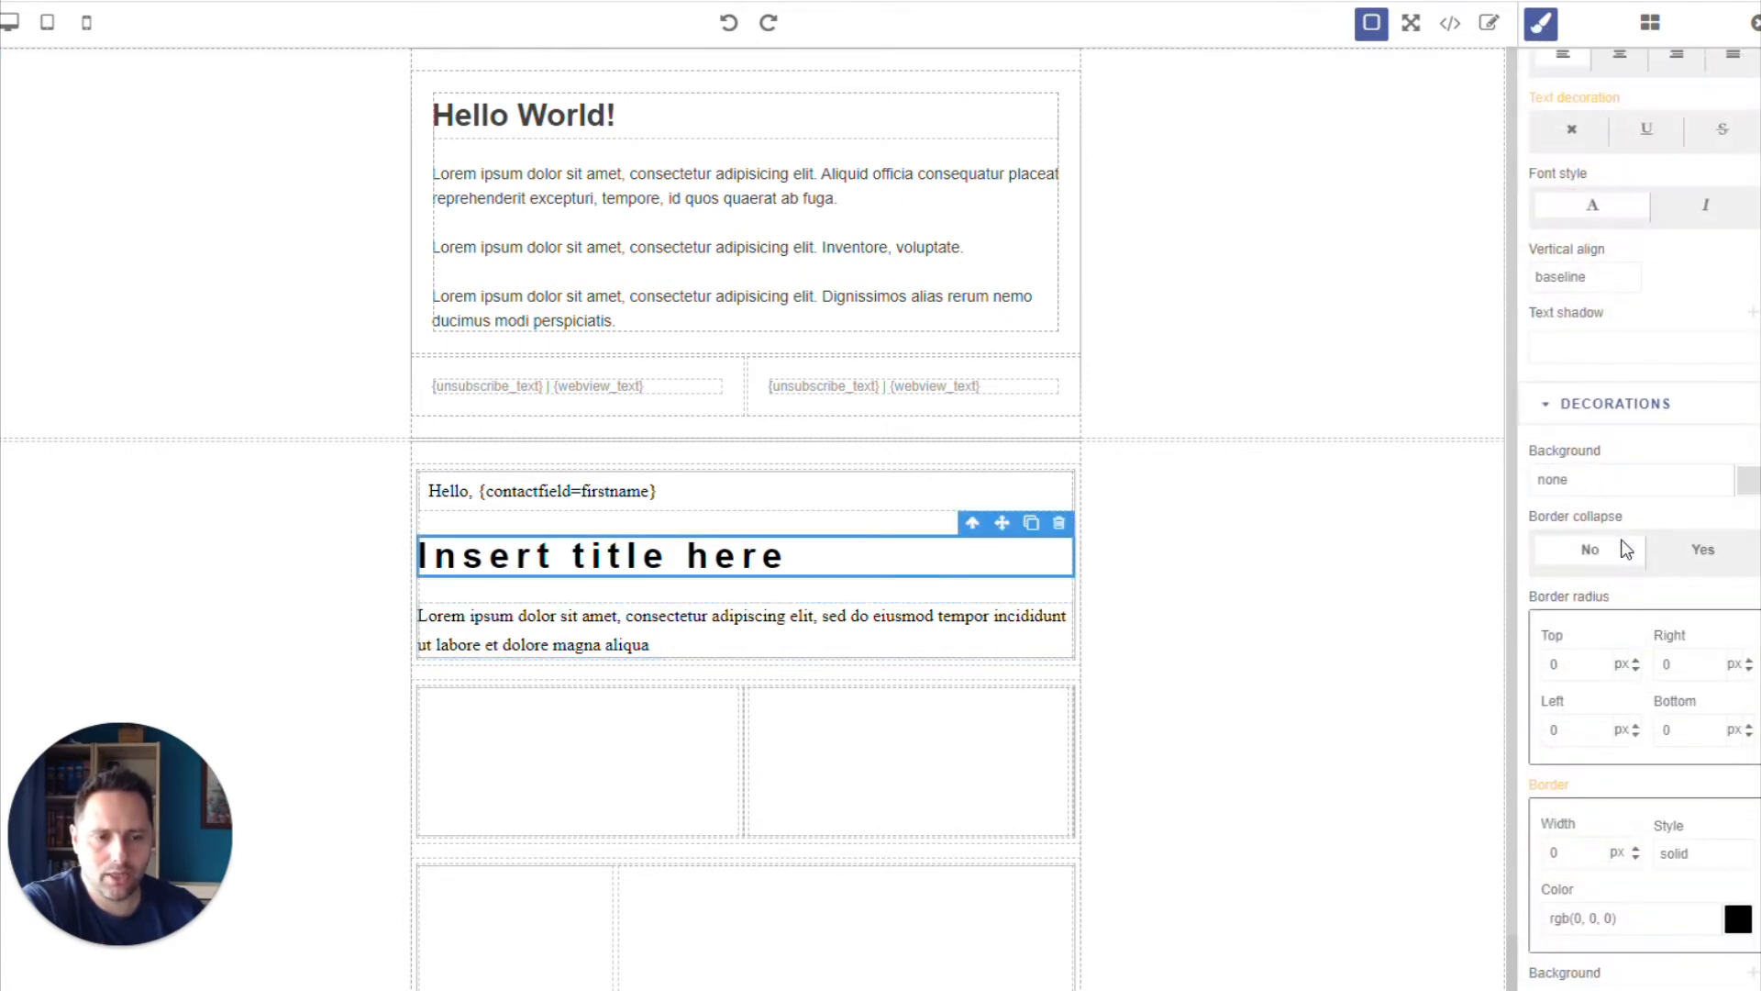
{"action": "scroll", "coordinate": [1626, 549], "scroll_direction": "up", "scroll_amount": 10}
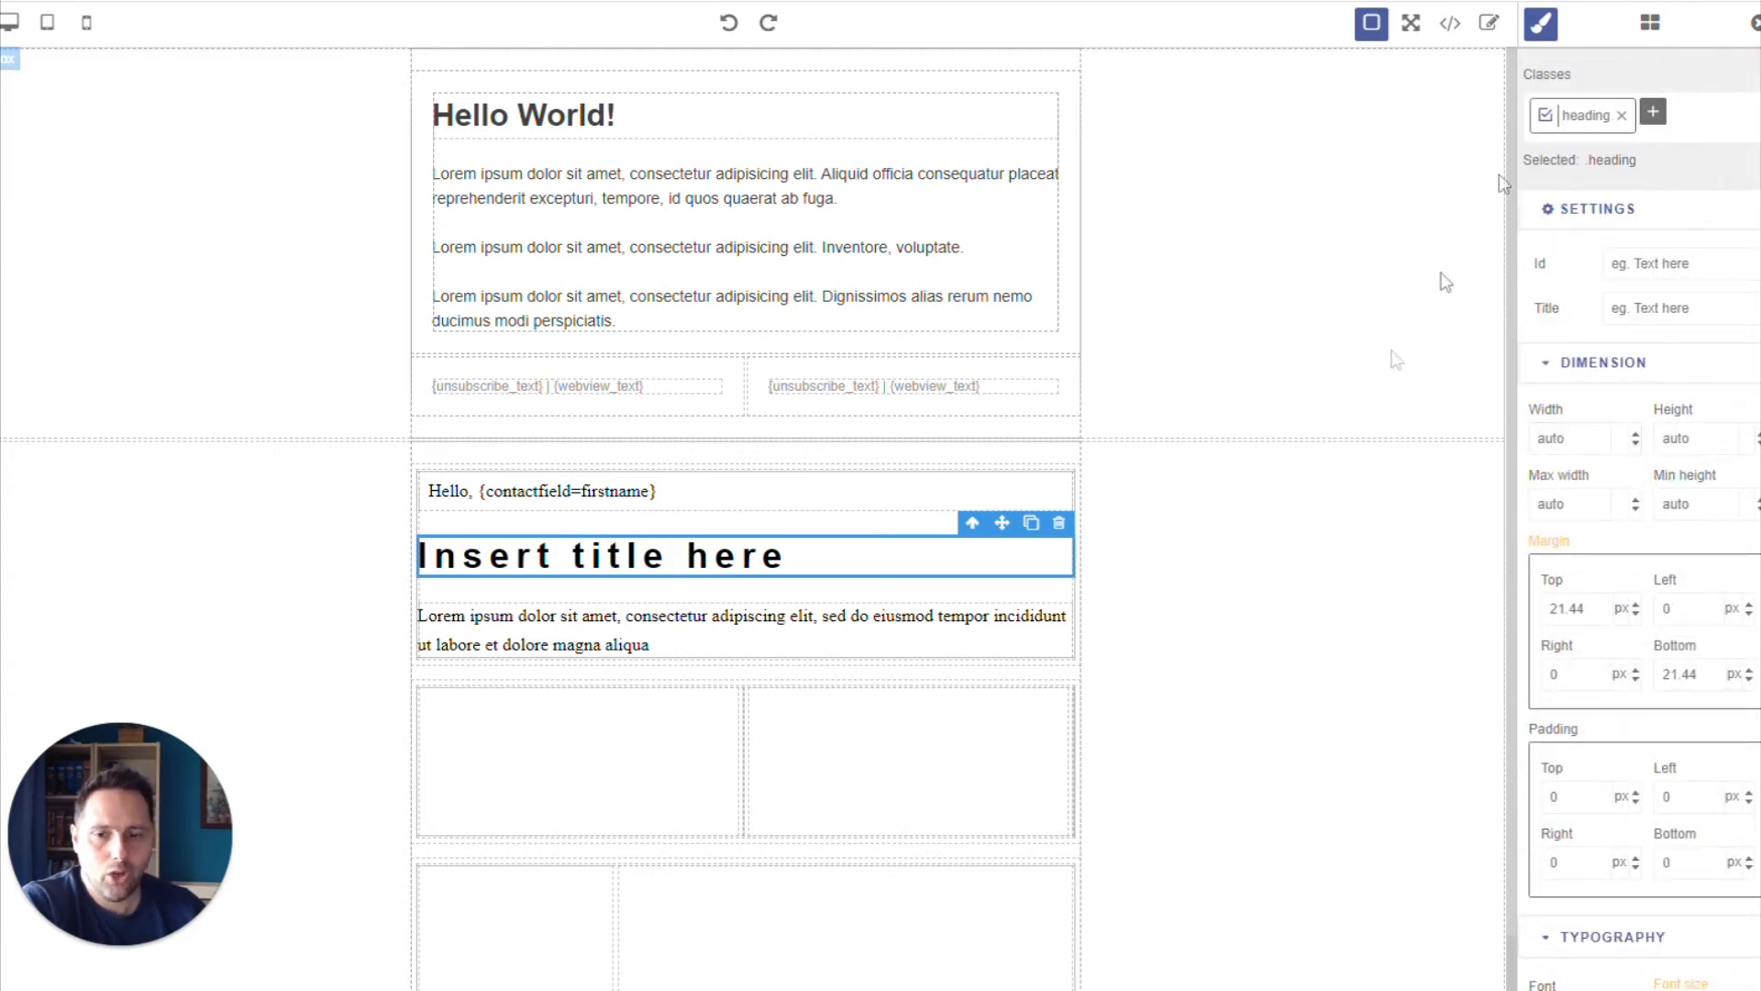
Add an Image block to the first column of the two-column section, using users.jpg.
{"action": "left_click", "coordinate": [1650, 25]}
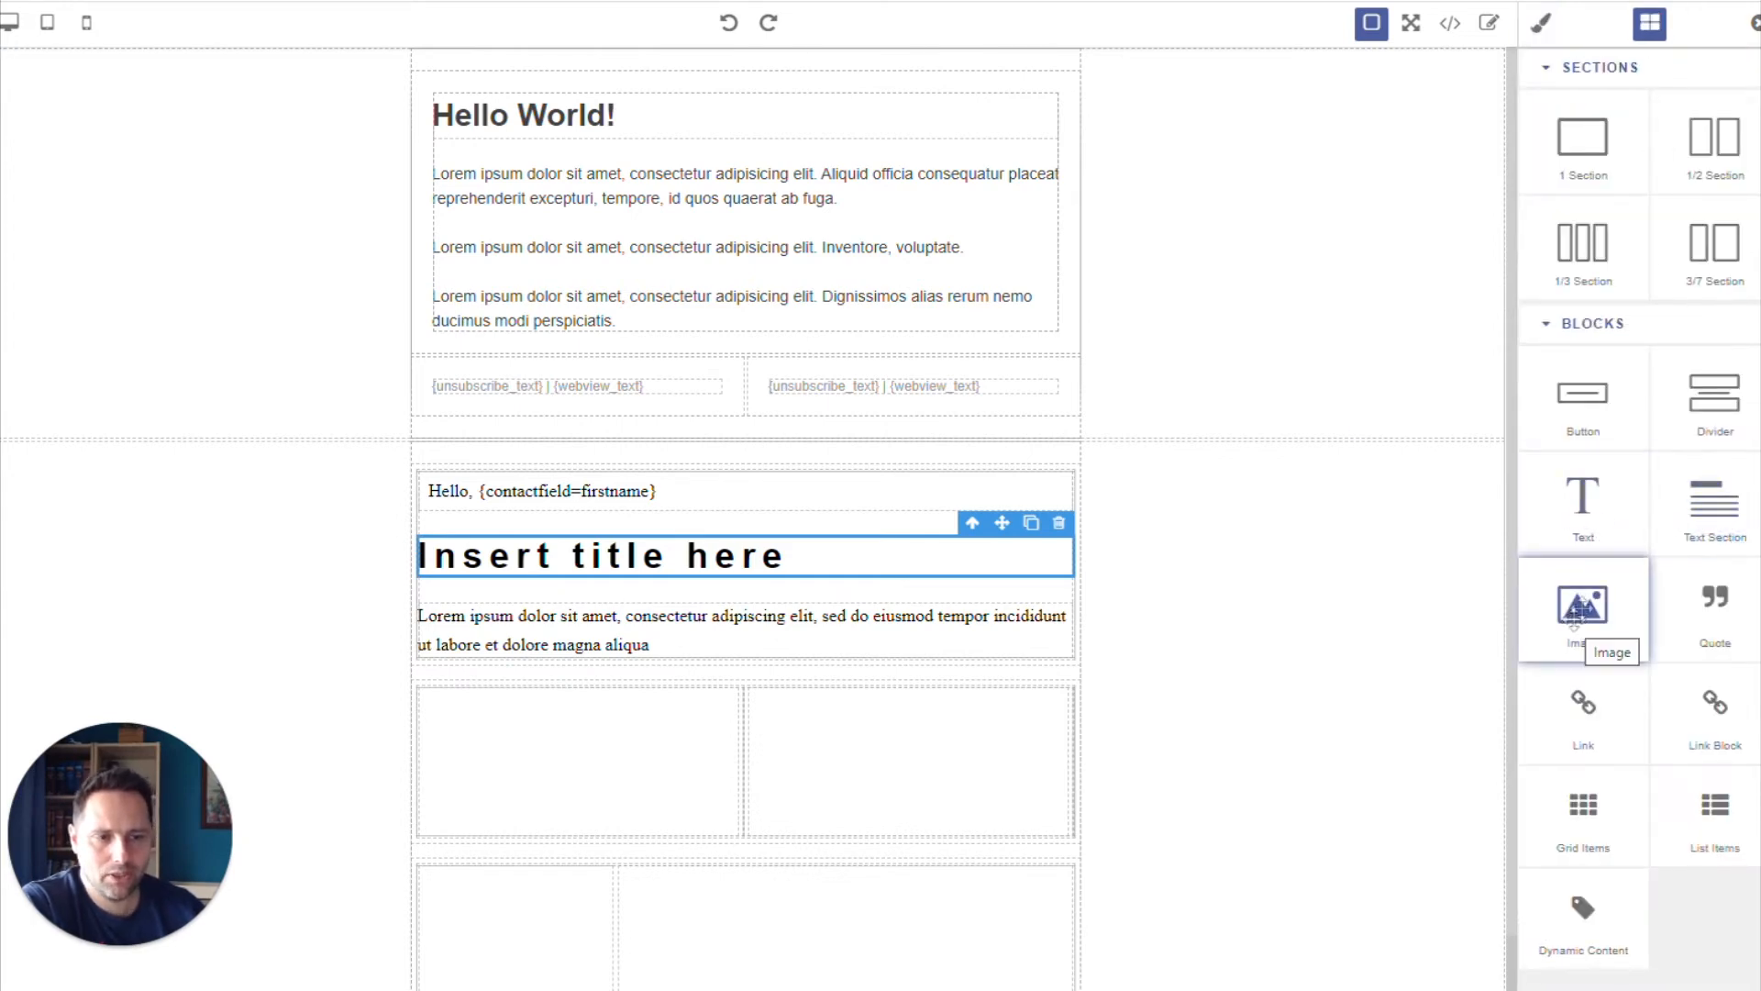
{"action": "left_click_drag", "start_coordinate": [1574, 624], "coordinate": [626, 768]}
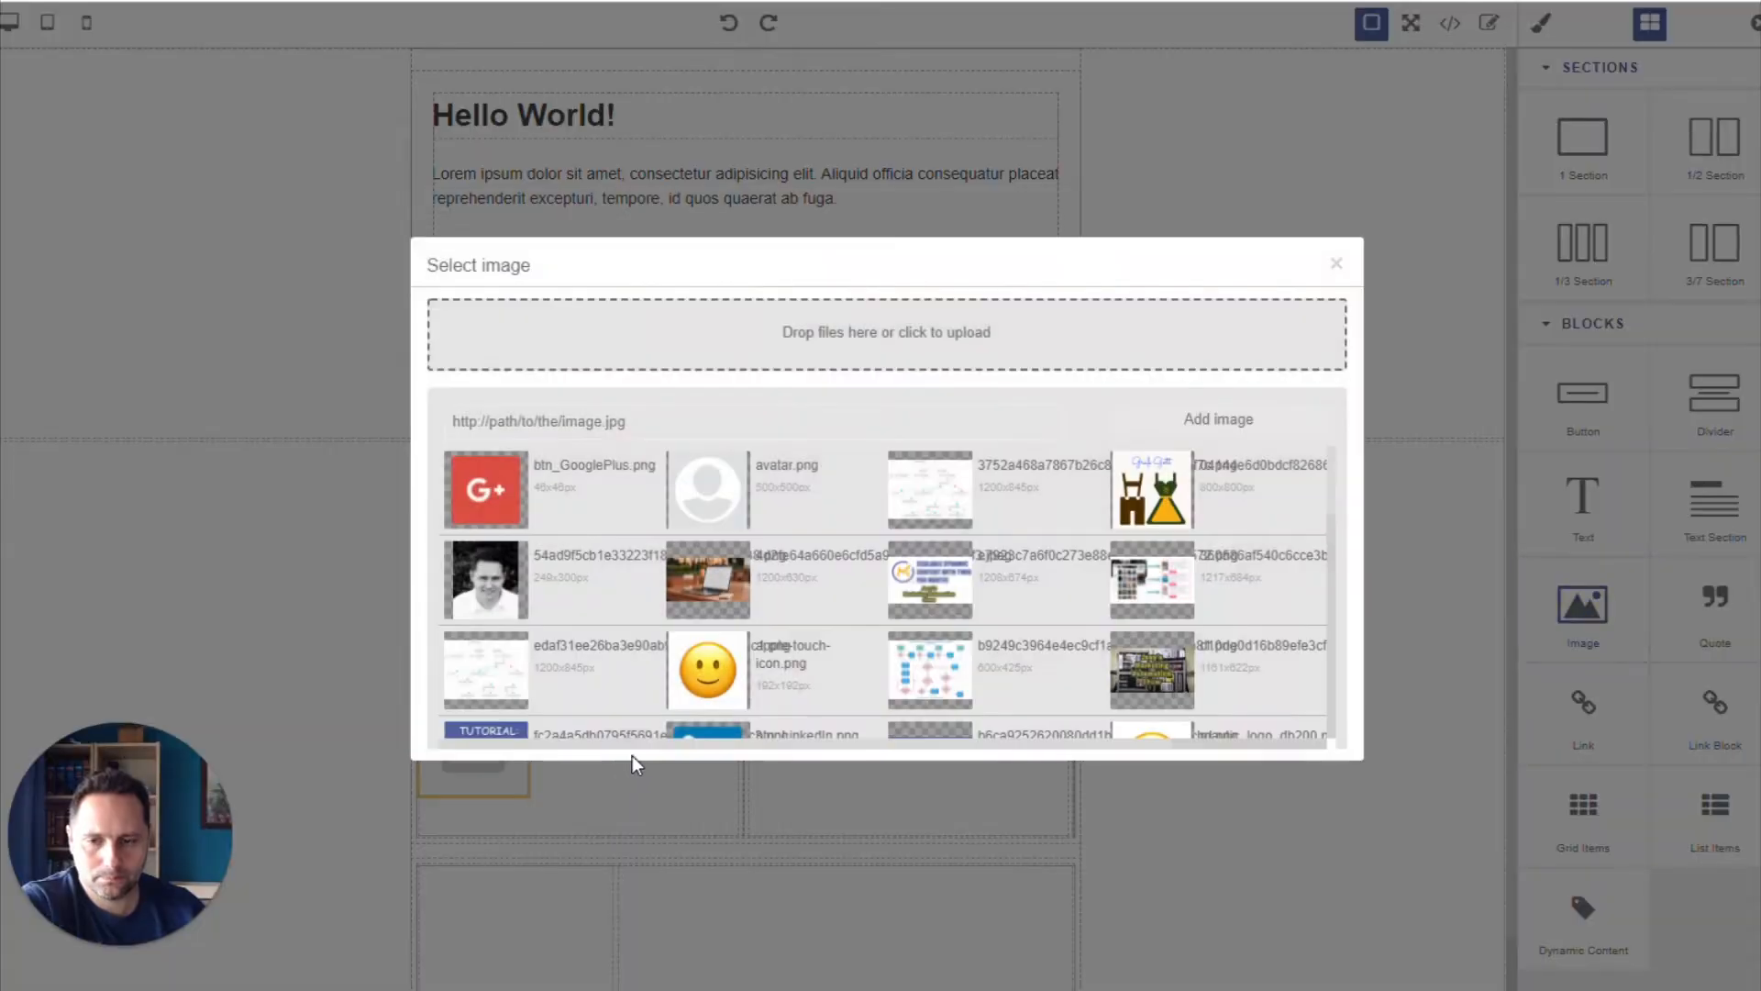
{"action": "scroll", "coordinate": [818, 511], "scroll_direction": "down", "scroll_amount": 3}
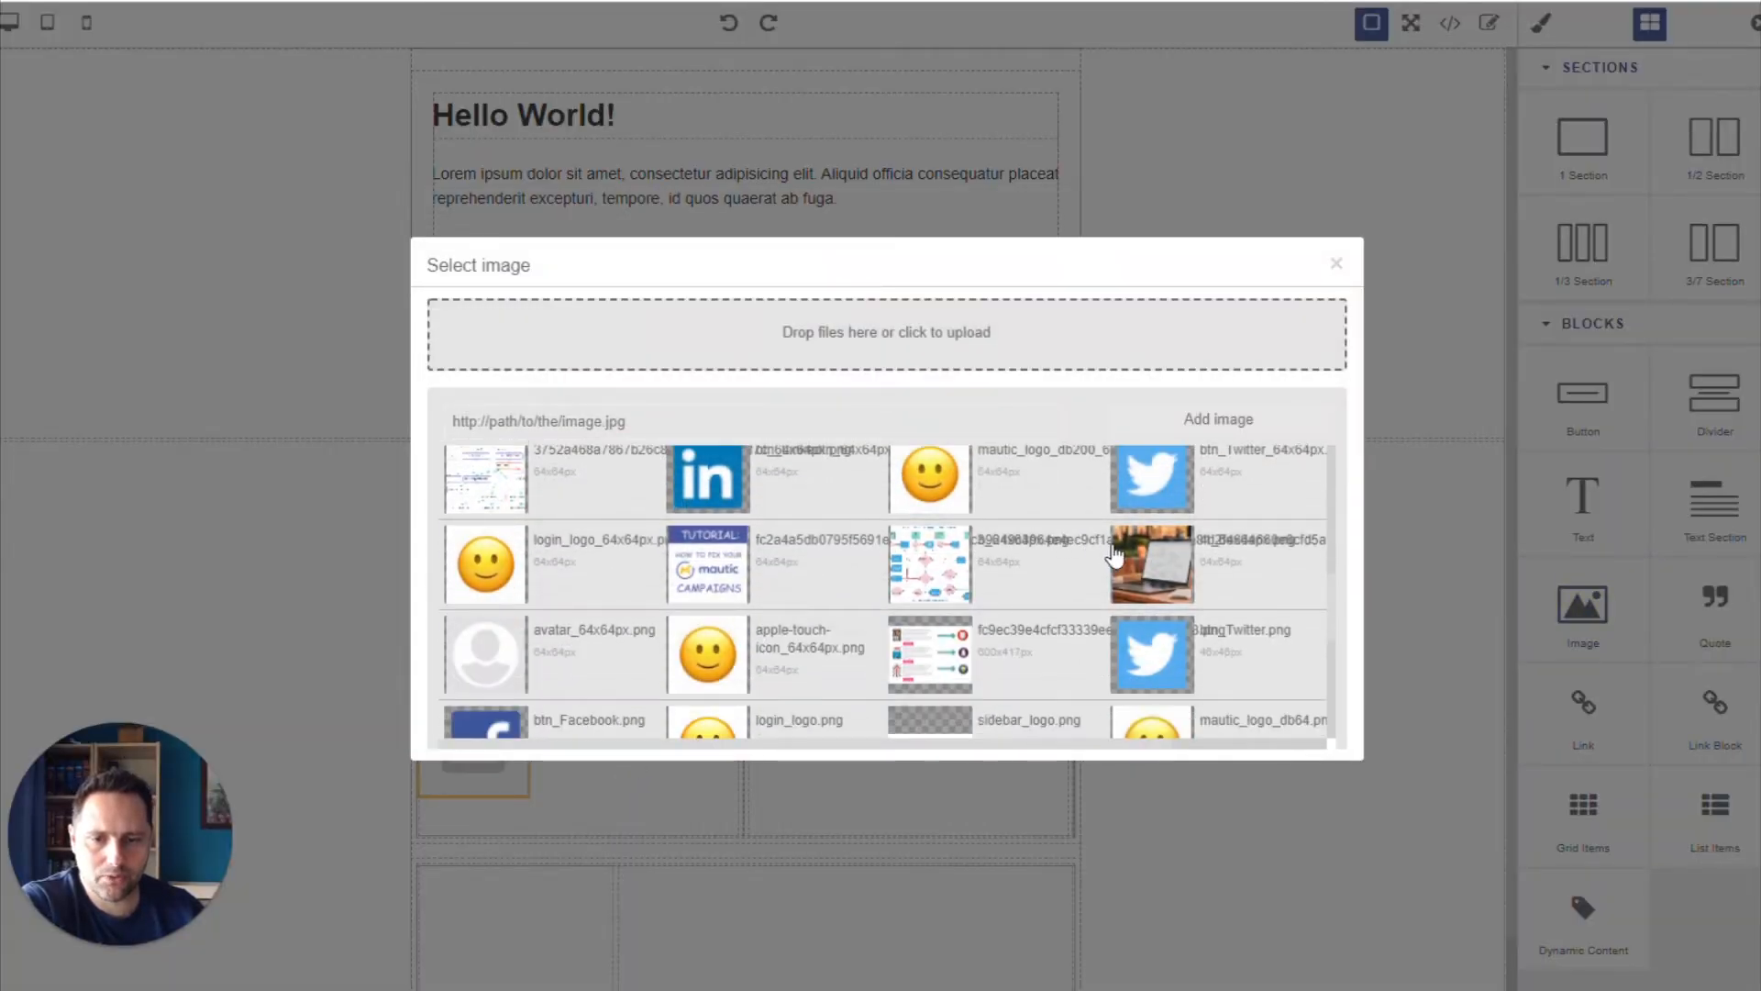
{"action": "scroll", "coordinate": [1106, 550], "scroll_direction": "down", "scroll_amount": 5}
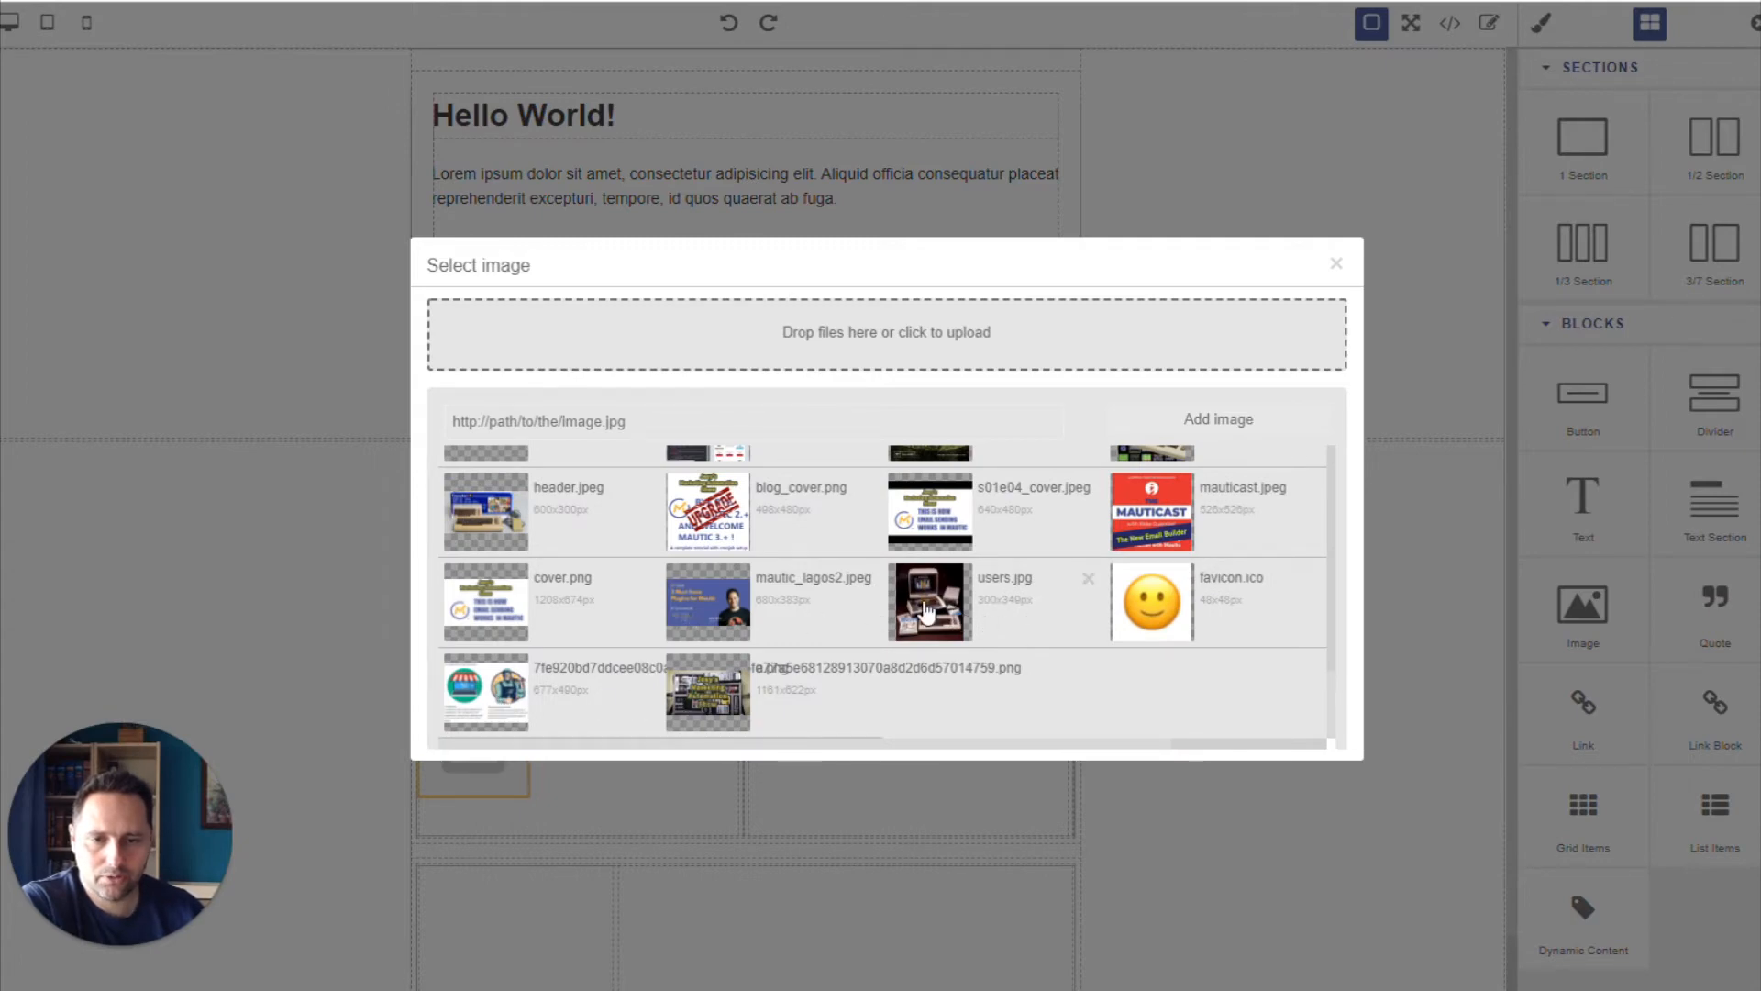
{"action": "left_click", "coordinate": [926, 613]}
{"action": "left_click", "coordinate": [1337, 264]}
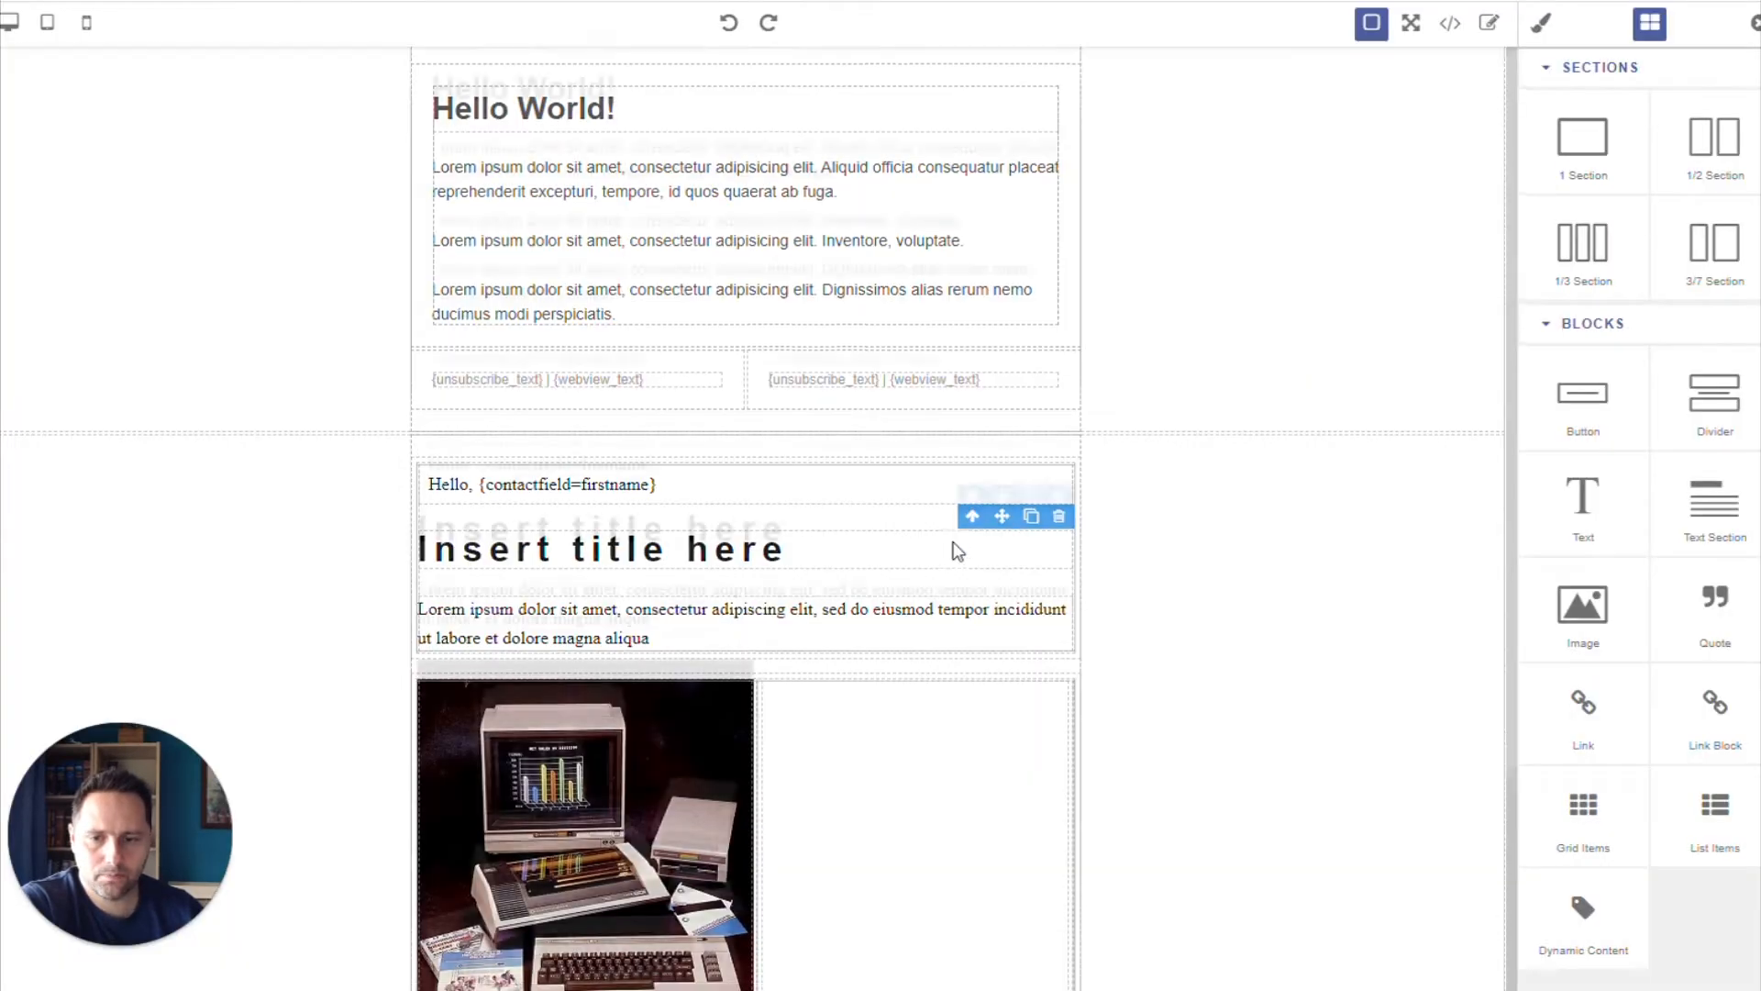
{"action": "scroll", "coordinate": [957, 550], "scroll_direction": "down", "scroll_amount": 3}
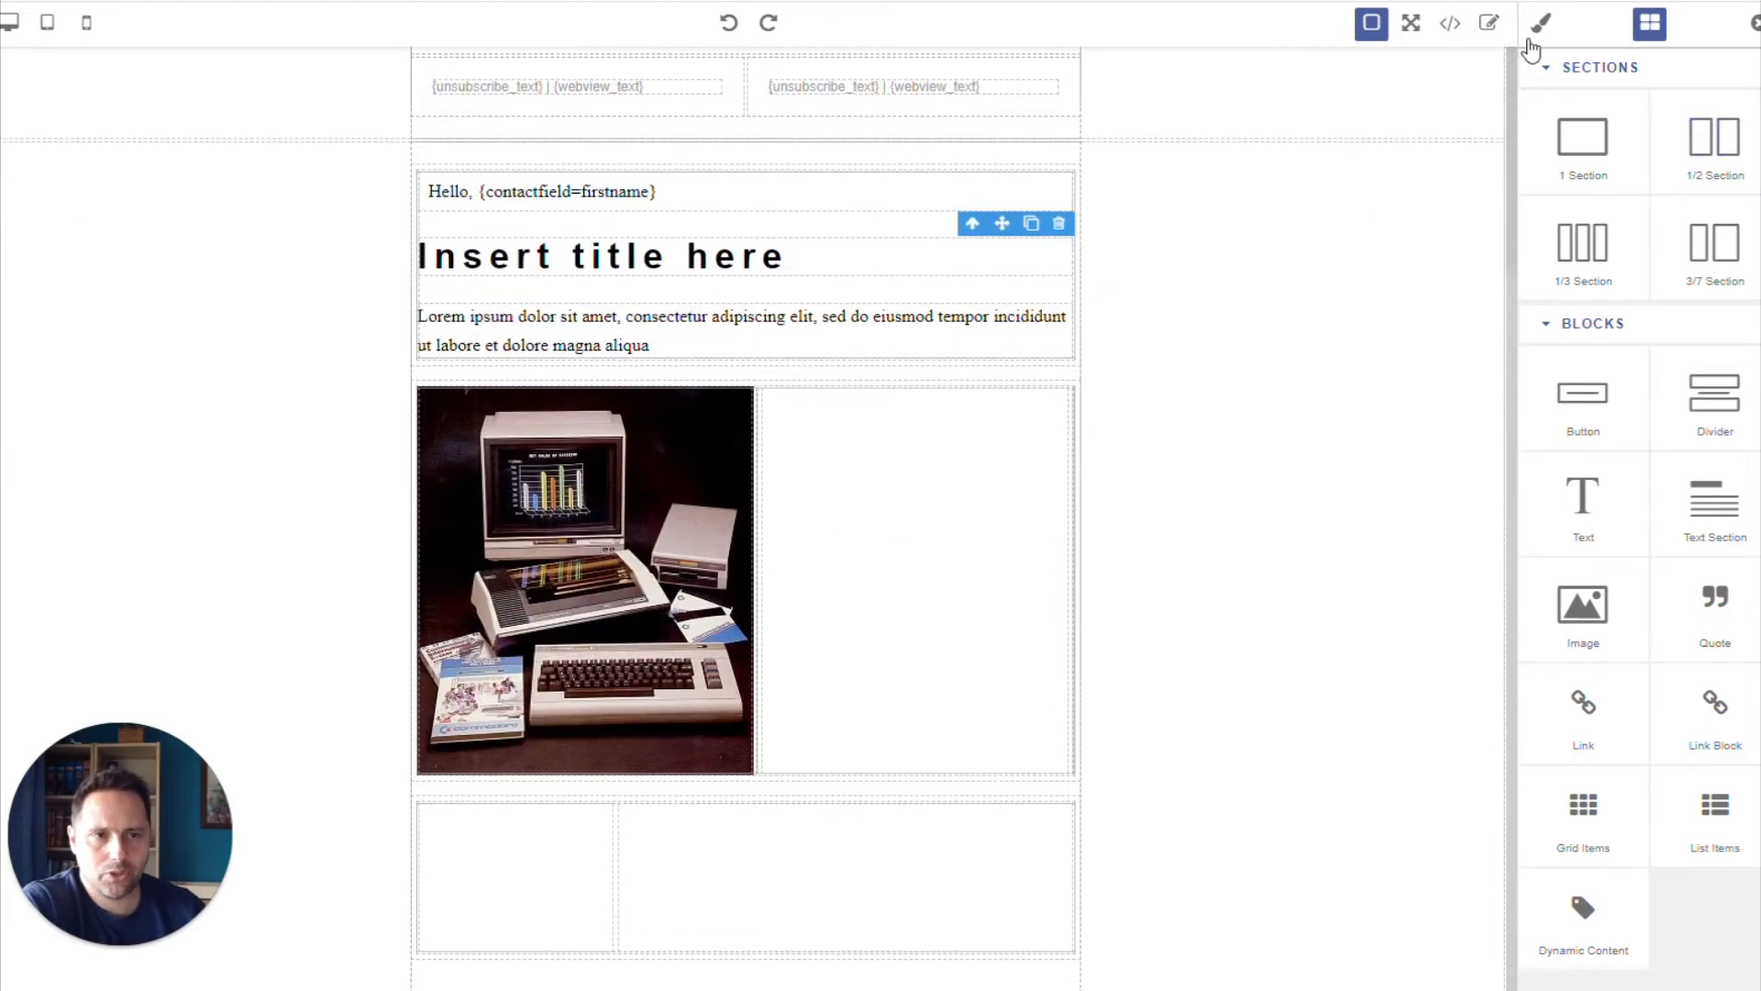
Examine the dimension, margin, padding, typography and decoration settings available for the computer image.
{"action": "left_click", "coordinate": [1541, 23]}
{"action": "left_click", "coordinate": [707, 513]}
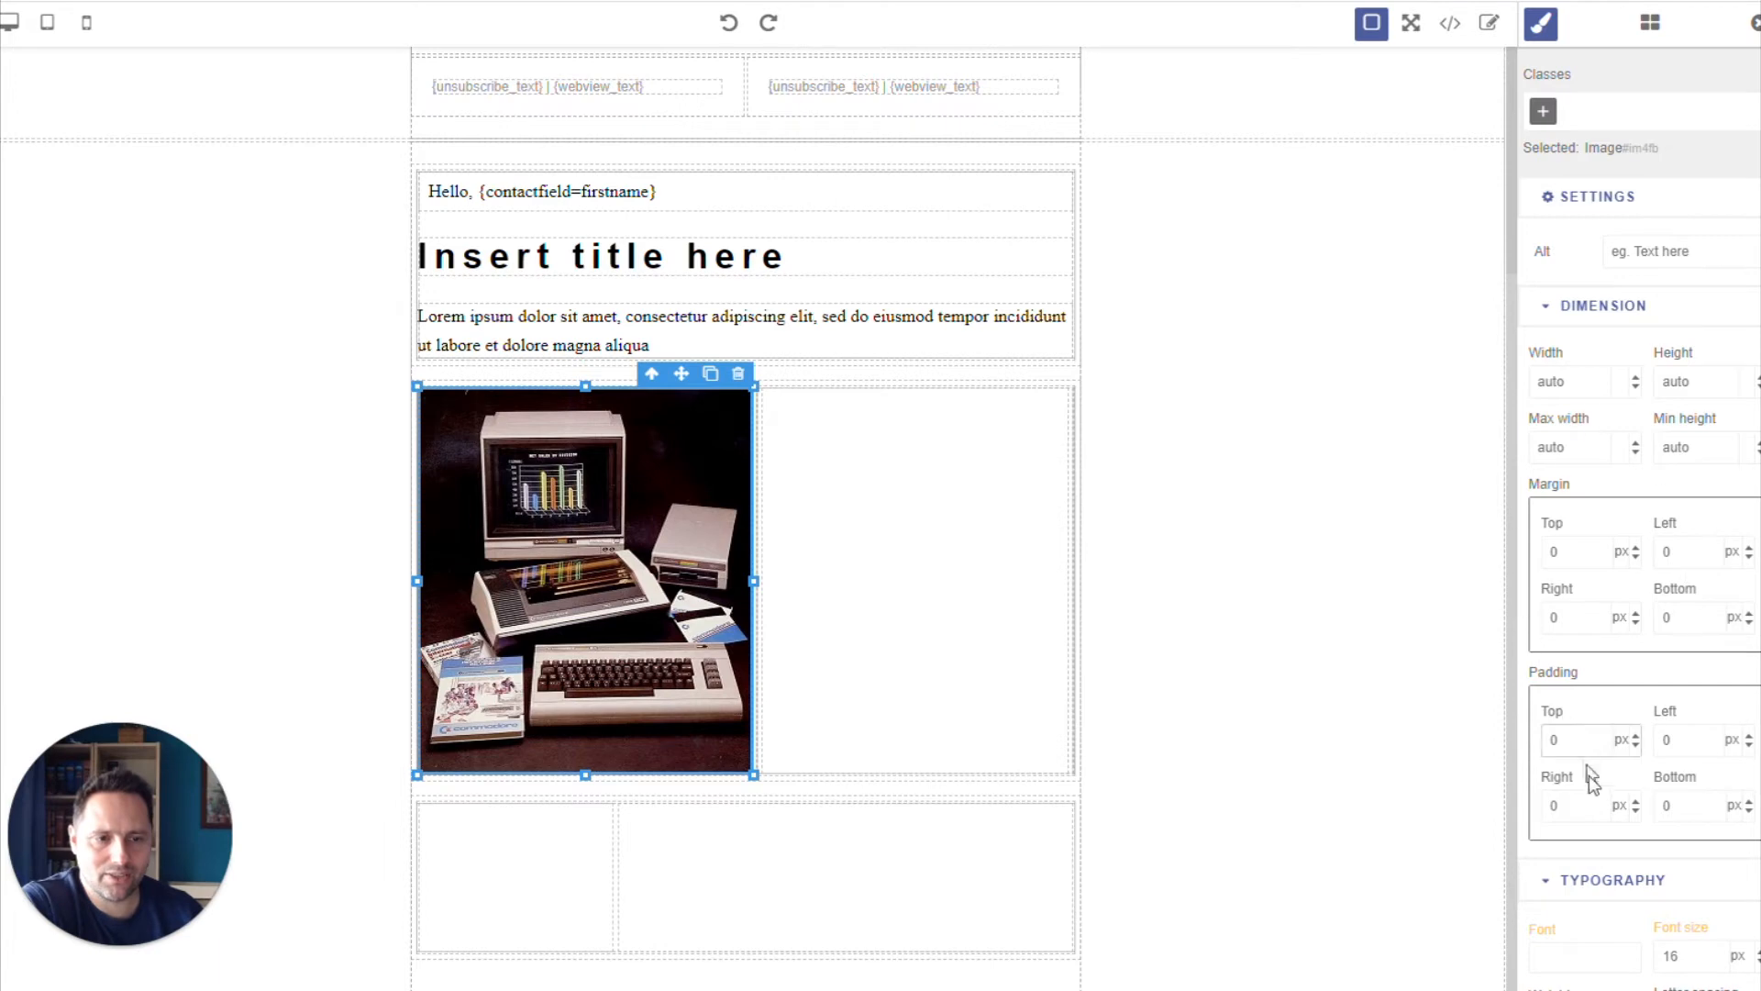
{"action": "scroll", "coordinate": [1591, 775], "scroll_direction": "down", "scroll_amount": 2}
{"action": "scroll", "coordinate": [1604, 776], "scroll_direction": "down", "scroll_amount": 1}
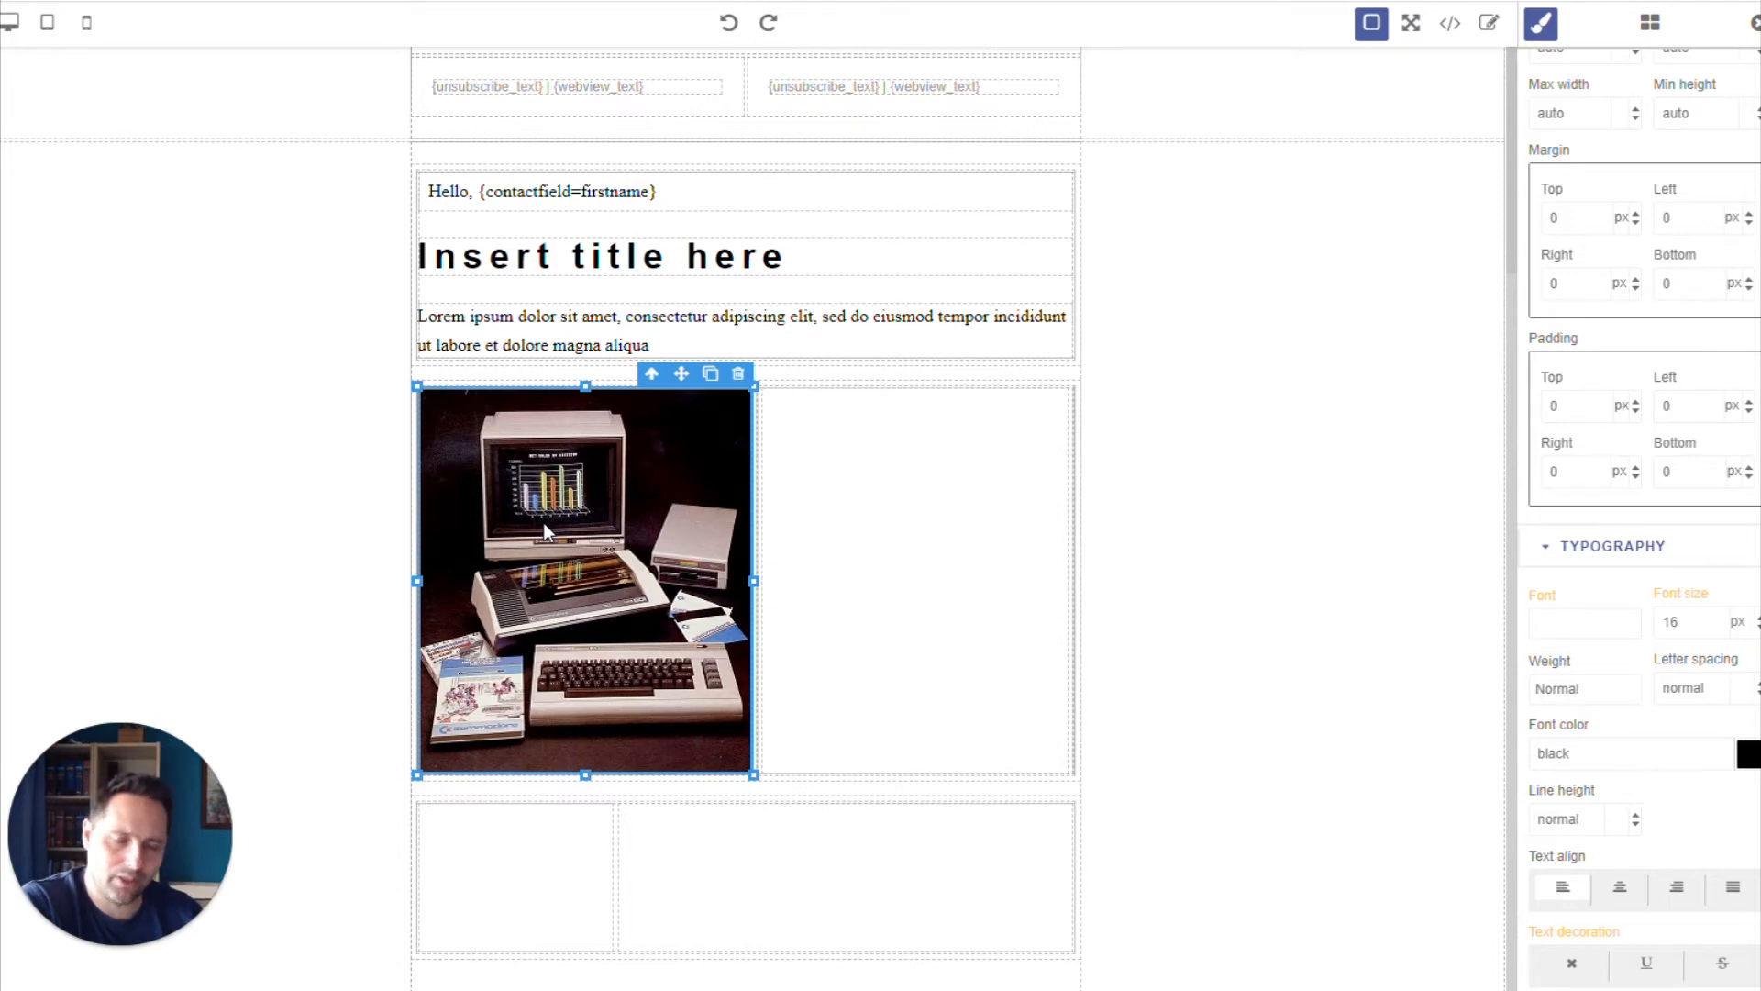
{"action": "scroll", "coordinate": [588, 541], "scroll_direction": "up", "scroll_amount": 1}
{"action": "scroll", "coordinate": [914, 605], "scroll_direction": "down", "scroll_amount": 1}
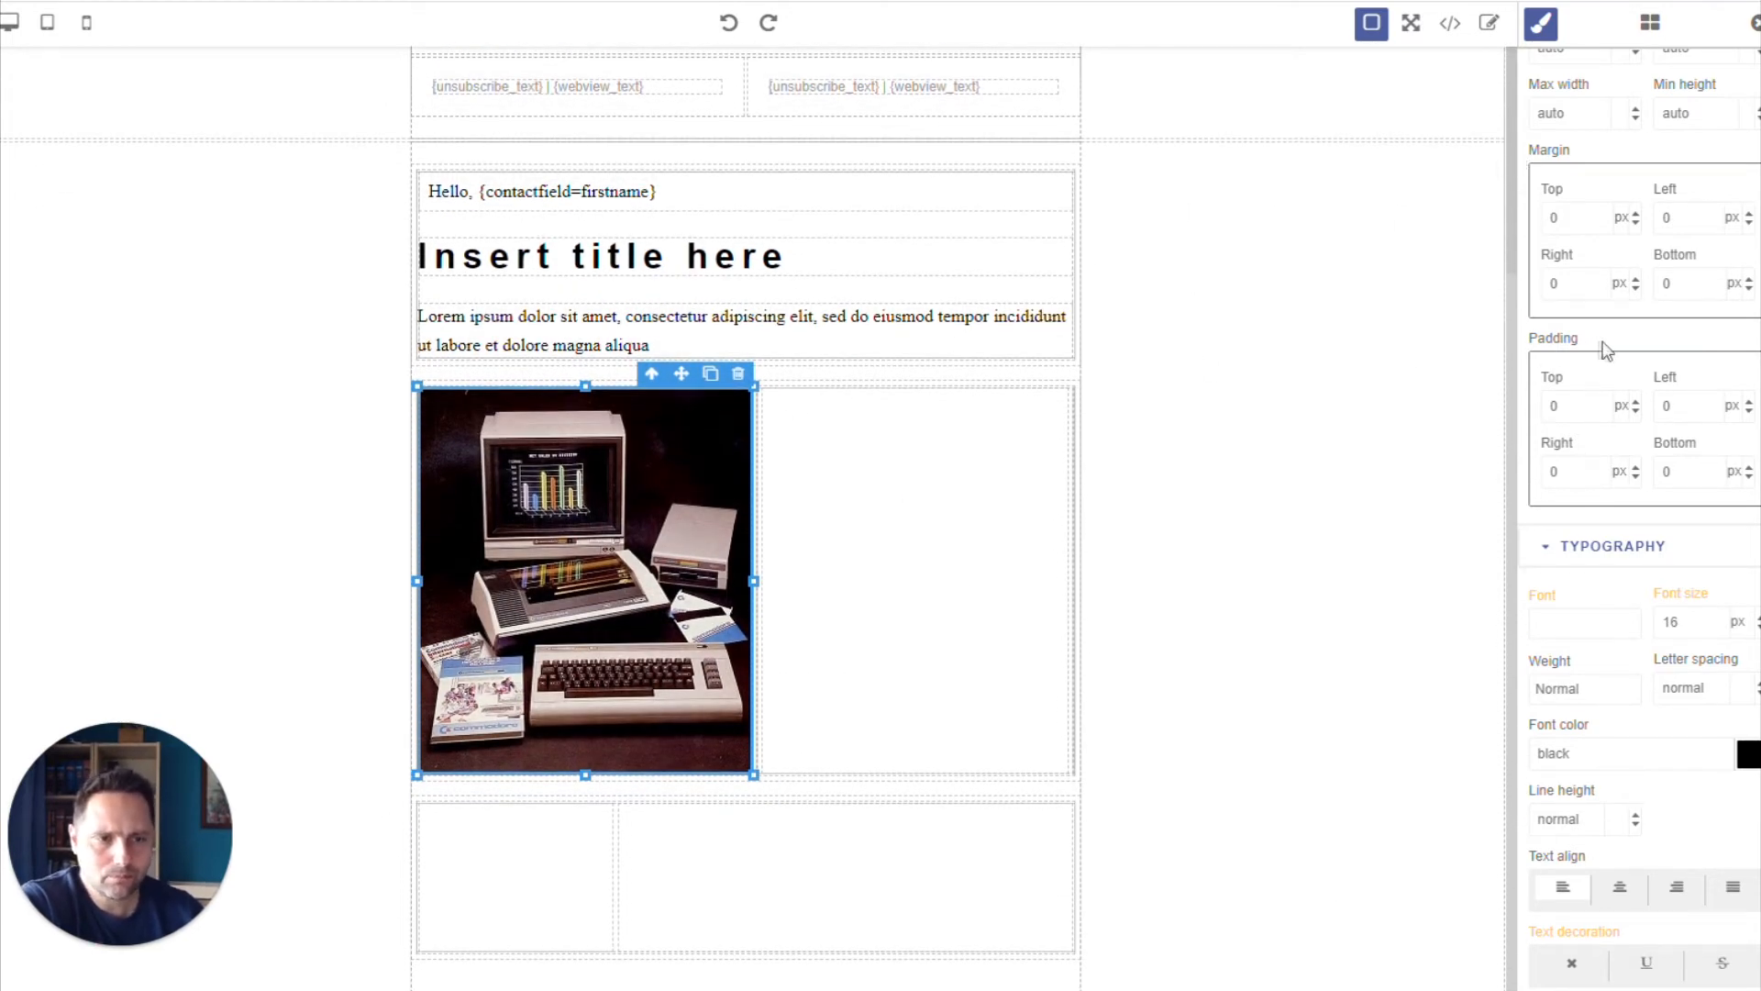
{"action": "scroll", "coordinate": [1615, 344], "scroll_direction": "up", "scroll_amount": 3}
{"action": "scroll", "coordinate": [1676, 405], "scroll_direction": "down", "scroll_amount": 6}
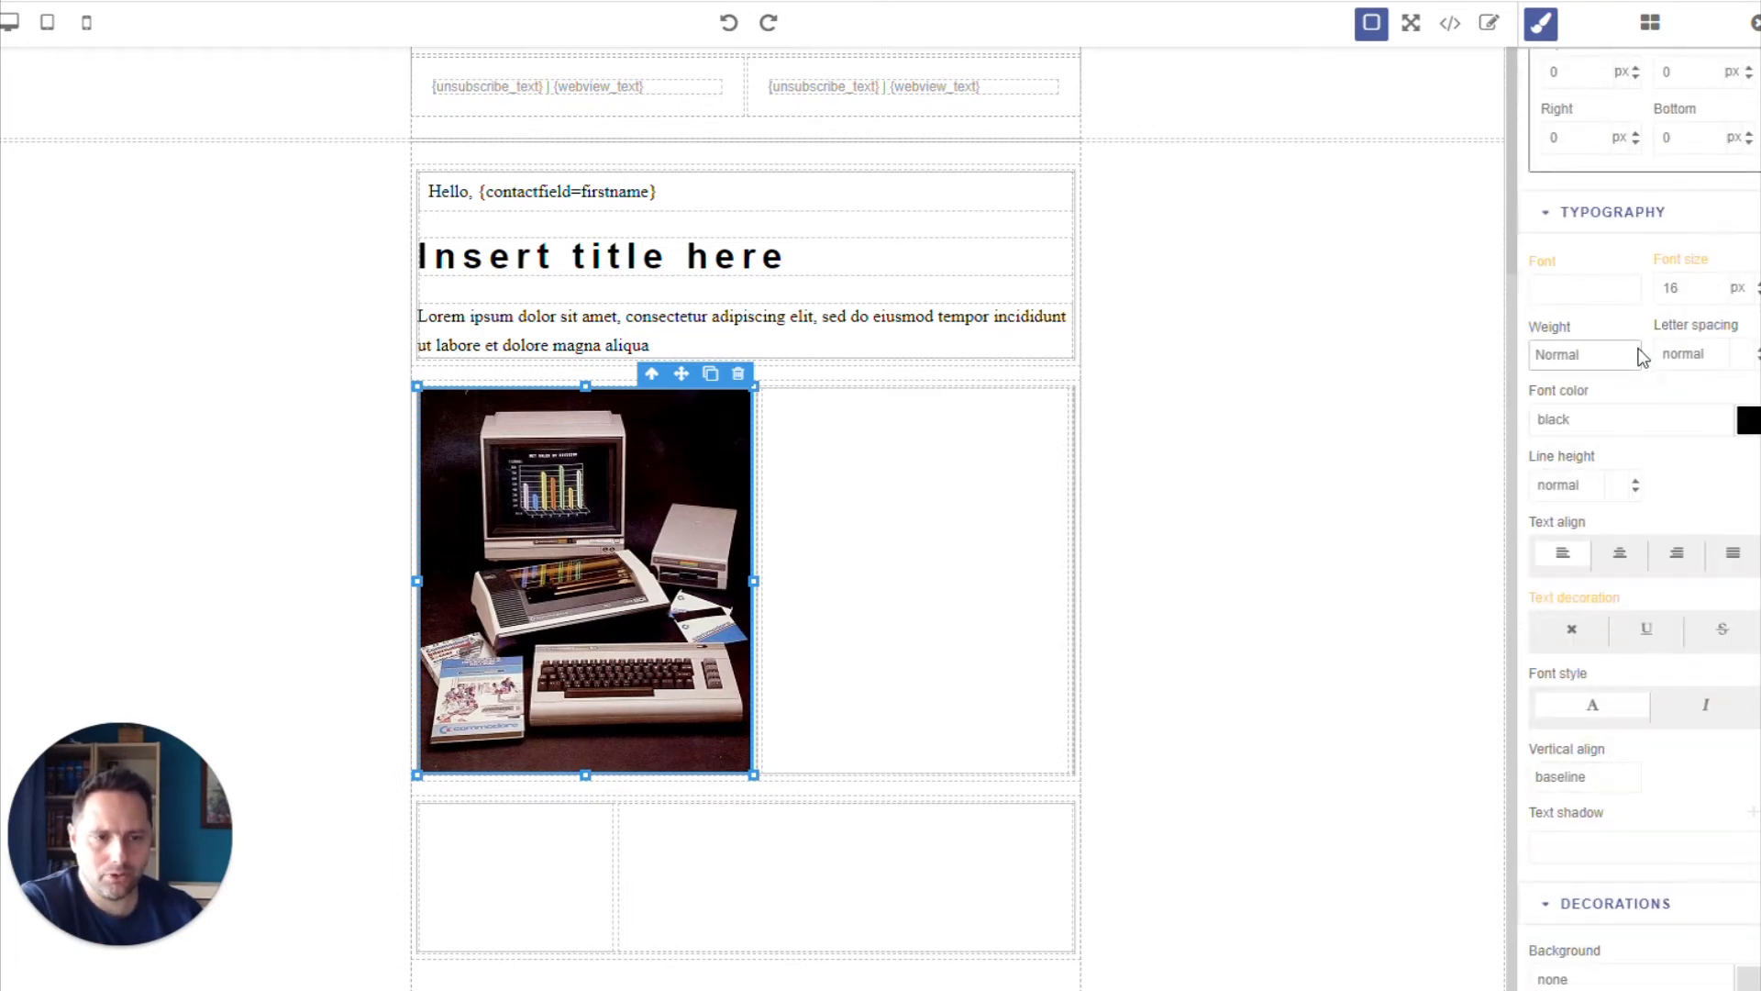
{"action": "scroll", "coordinate": [1670, 372], "scroll_direction": "down", "scroll_amount": 2}
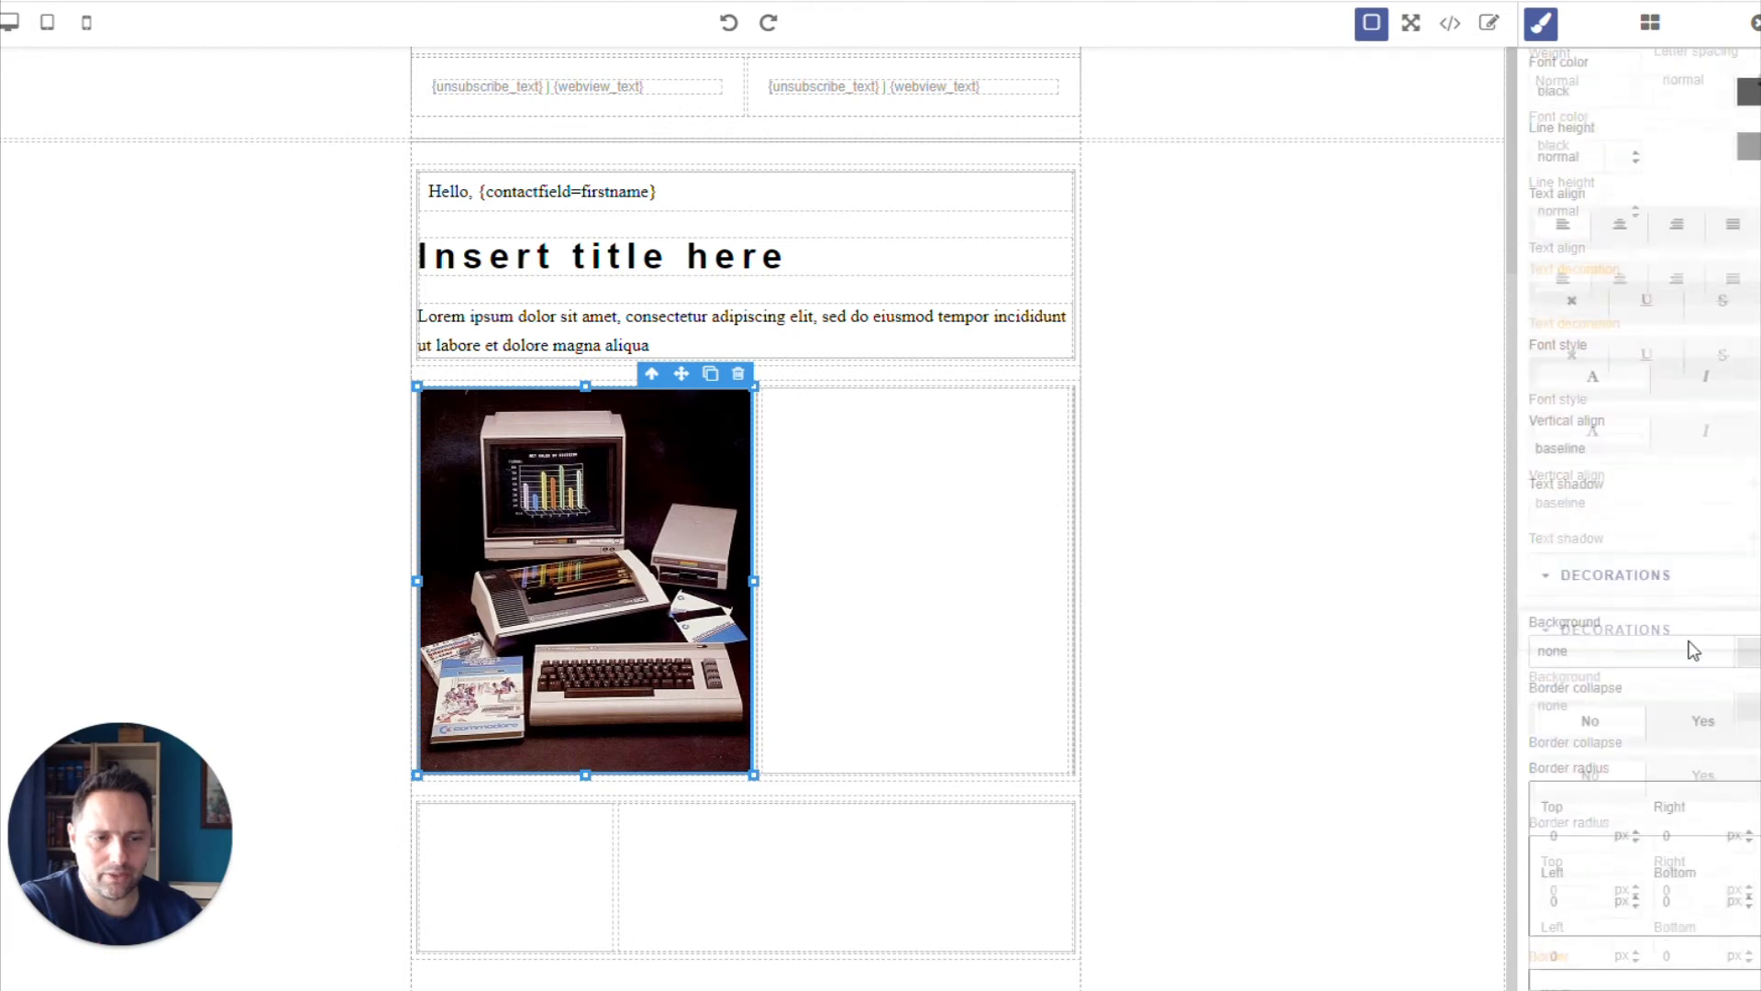
{"action": "scroll", "coordinate": [1669, 698], "scroll_direction": "down", "scroll_amount": 3}
{"action": "scroll", "coordinate": [1656, 526], "scroll_direction": "up", "scroll_amount": 3}
{"action": "scroll", "coordinate": [1651, 518], "scroll_direction": "up", "scroll_amount": 4}
{"action": "scroll", "coordinate": [1034, 539], "scroll_direction": "up", "scroll_amount": 3}
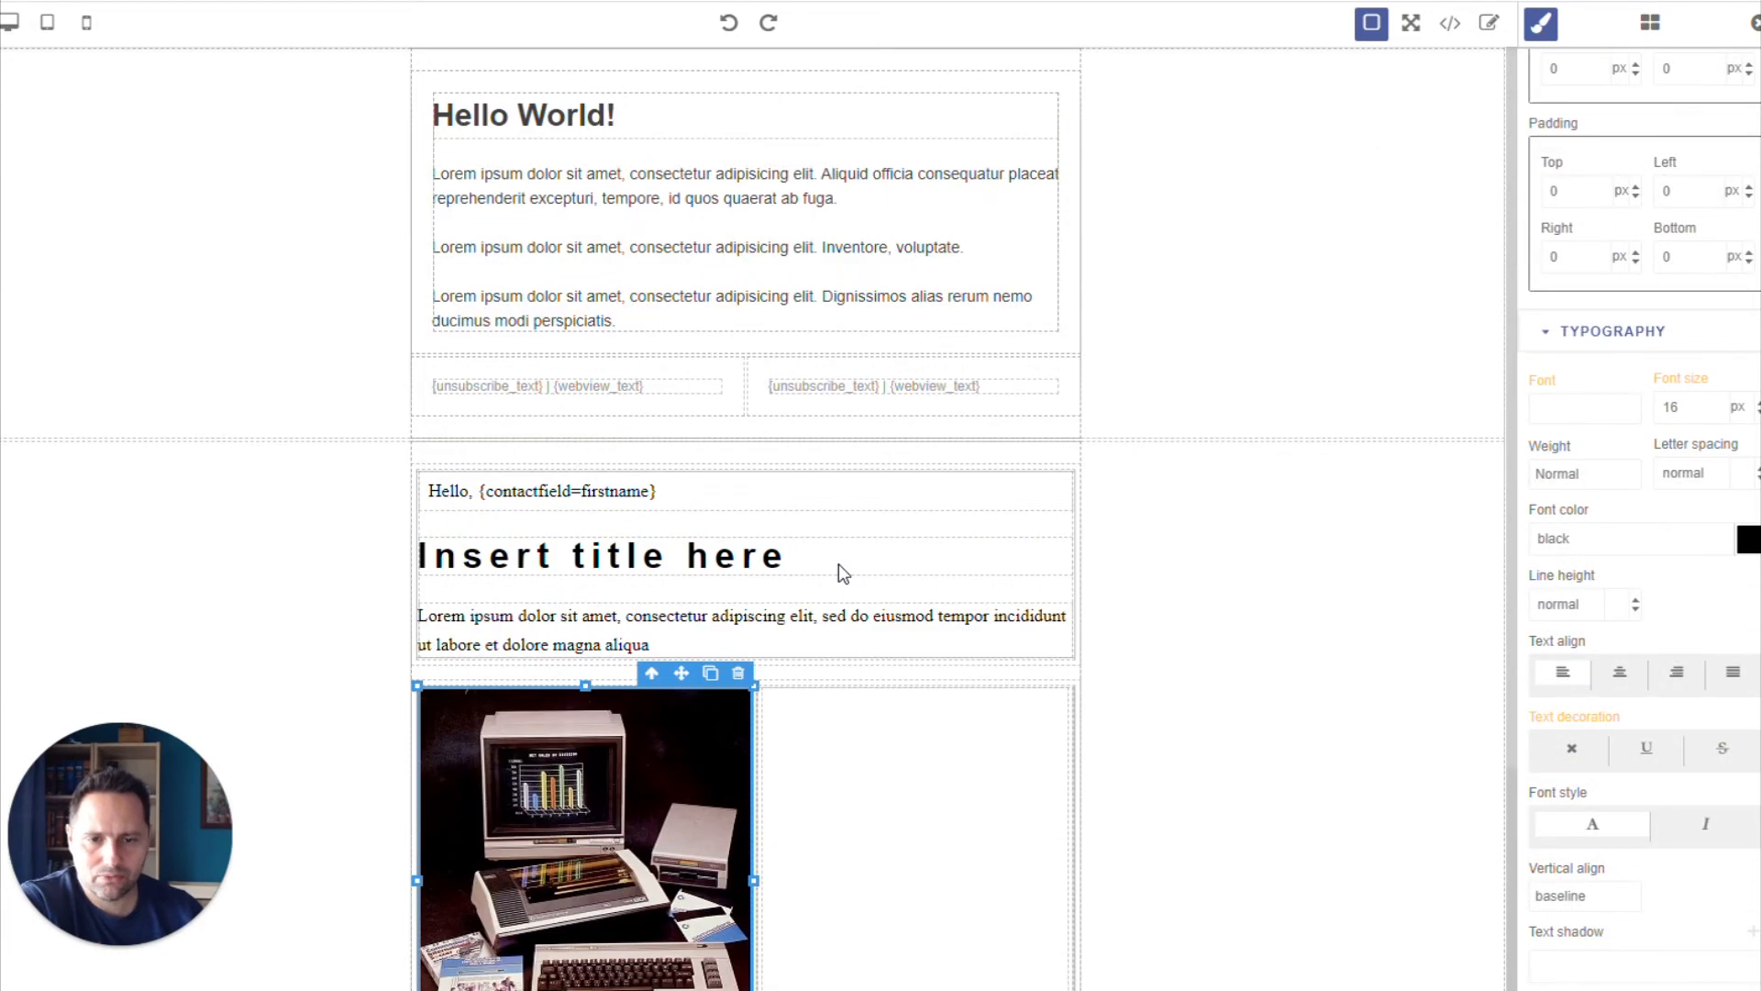
Try a Quote block in the empty column beside the computer image, and delete it.
{"action": "left_click", "coordinate": [1650, 22]}
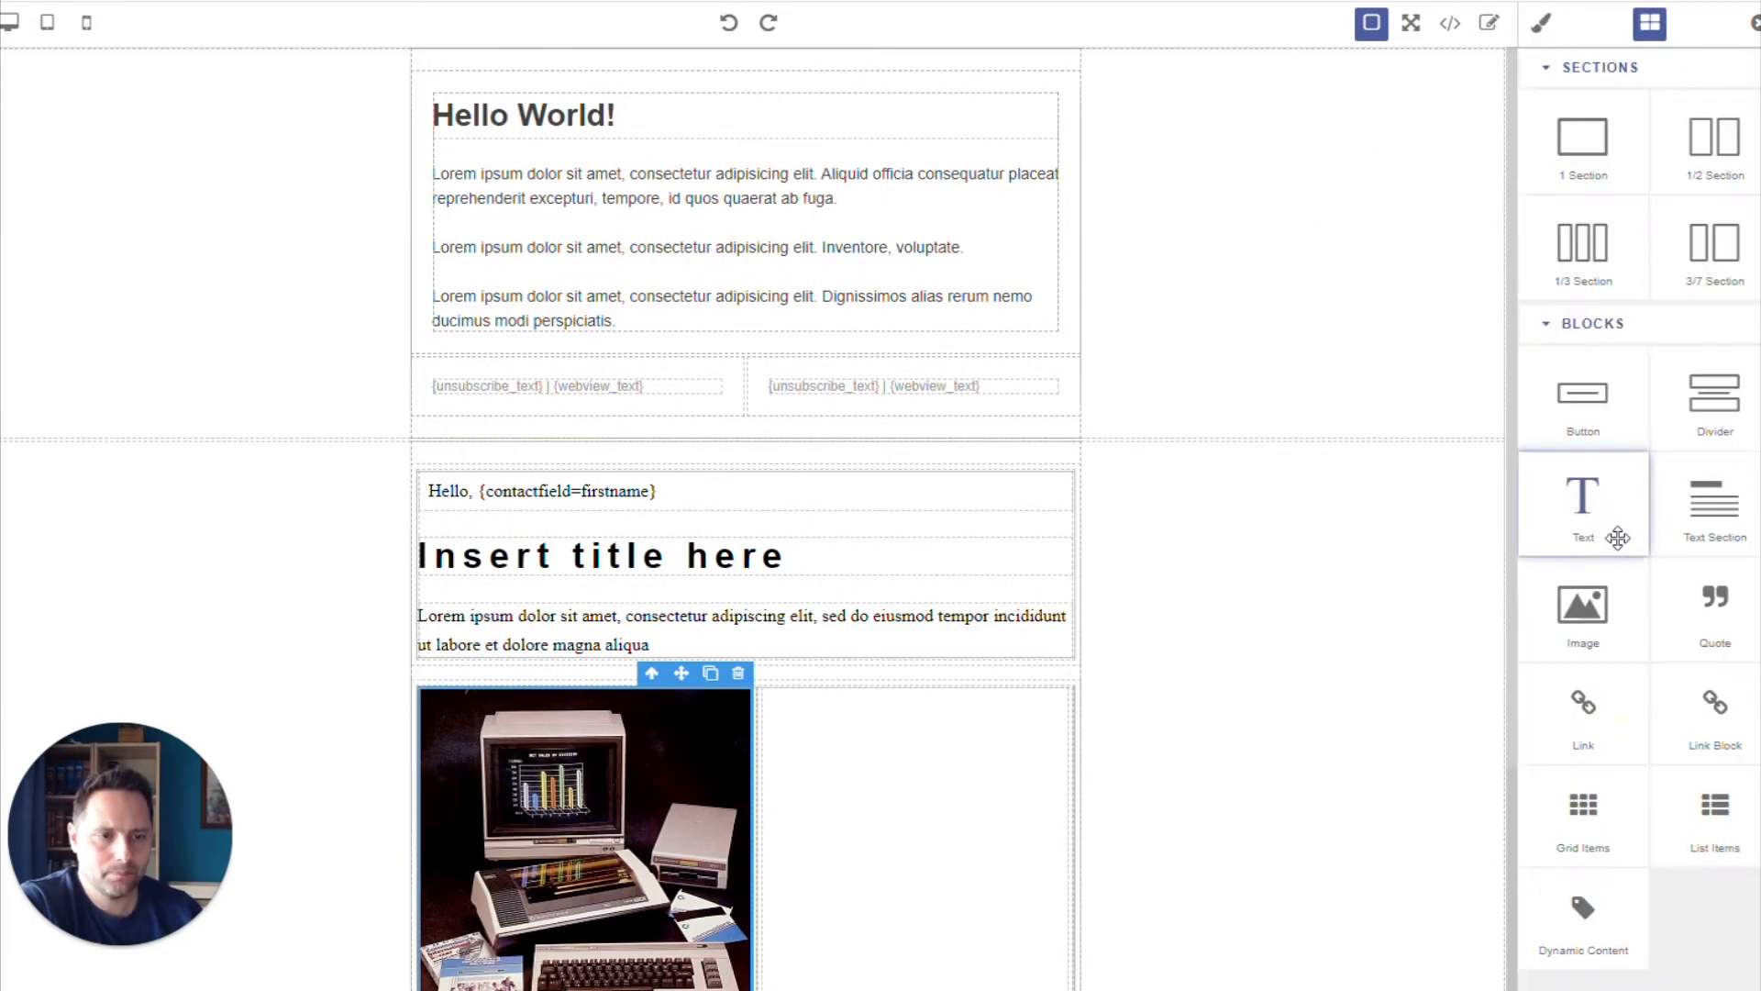
{"action": "left_click_drag", "start_coordinate": [1684, 607], "coordinate": [890, 771]}
{"action": "left_click", "coordinate": [905, 747]}
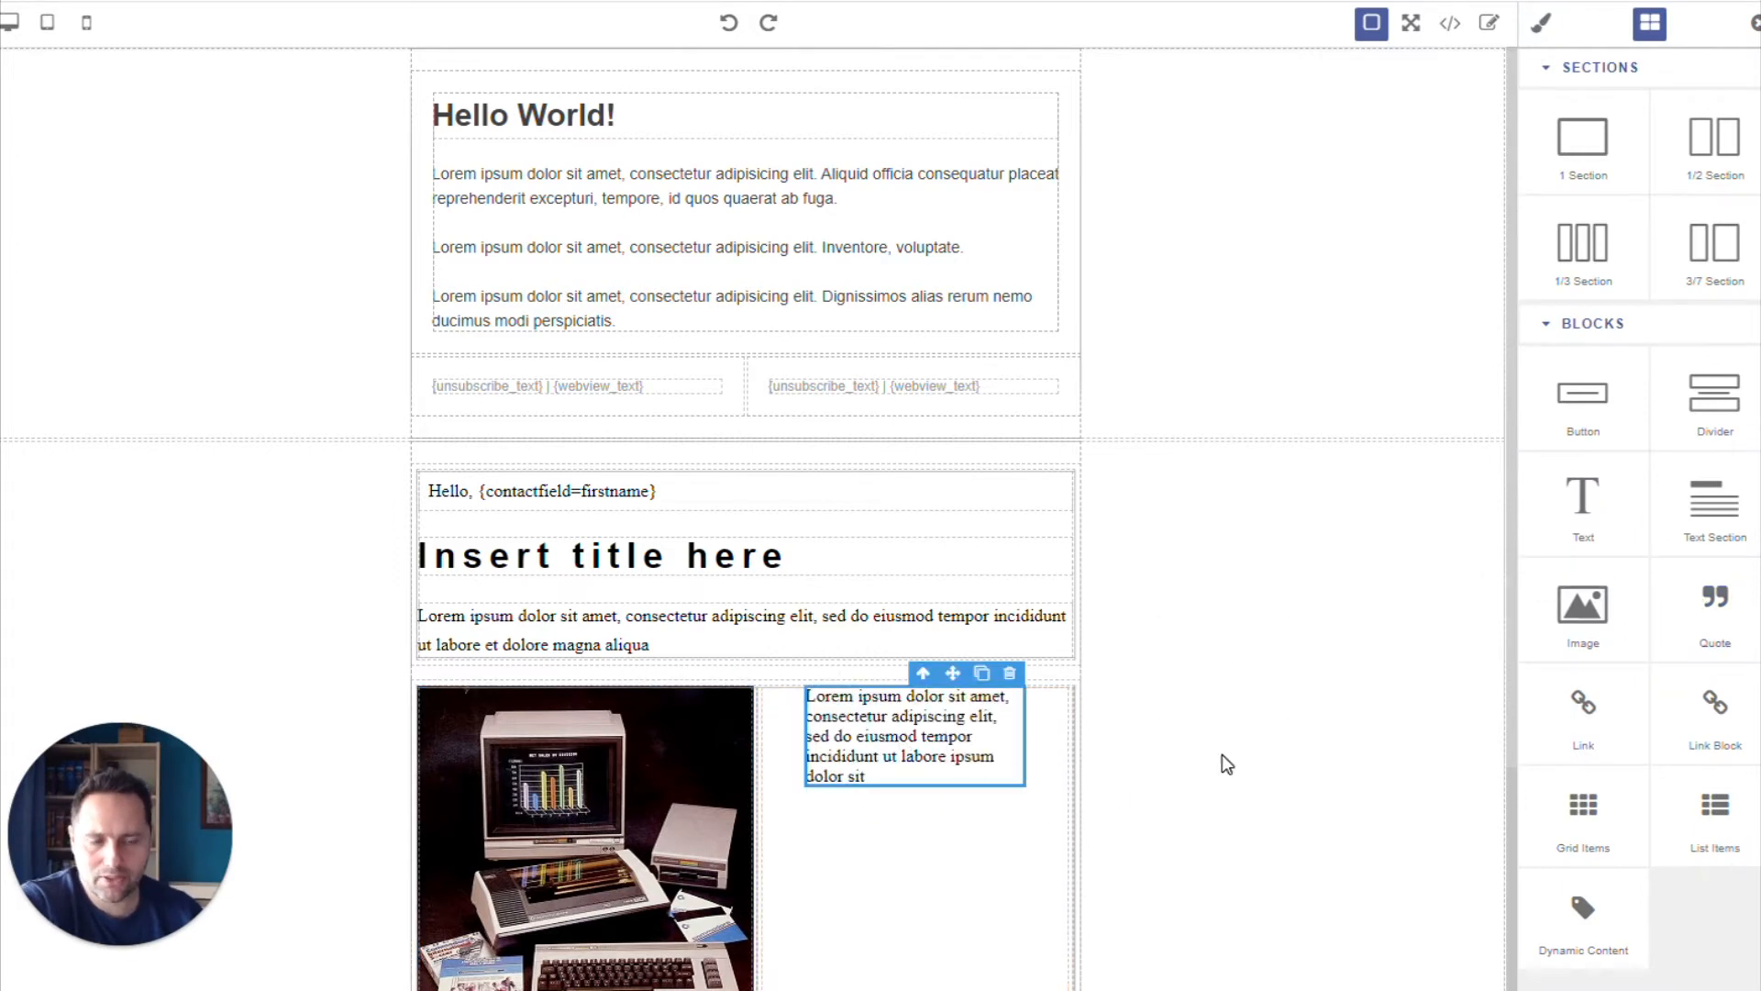
{"action": "scroll", "coordinate": [1238, 750], "scroll_direction": "down", "scroll_amount": 2}
{"action": "left_click", "coordinate": [1009, 452]}
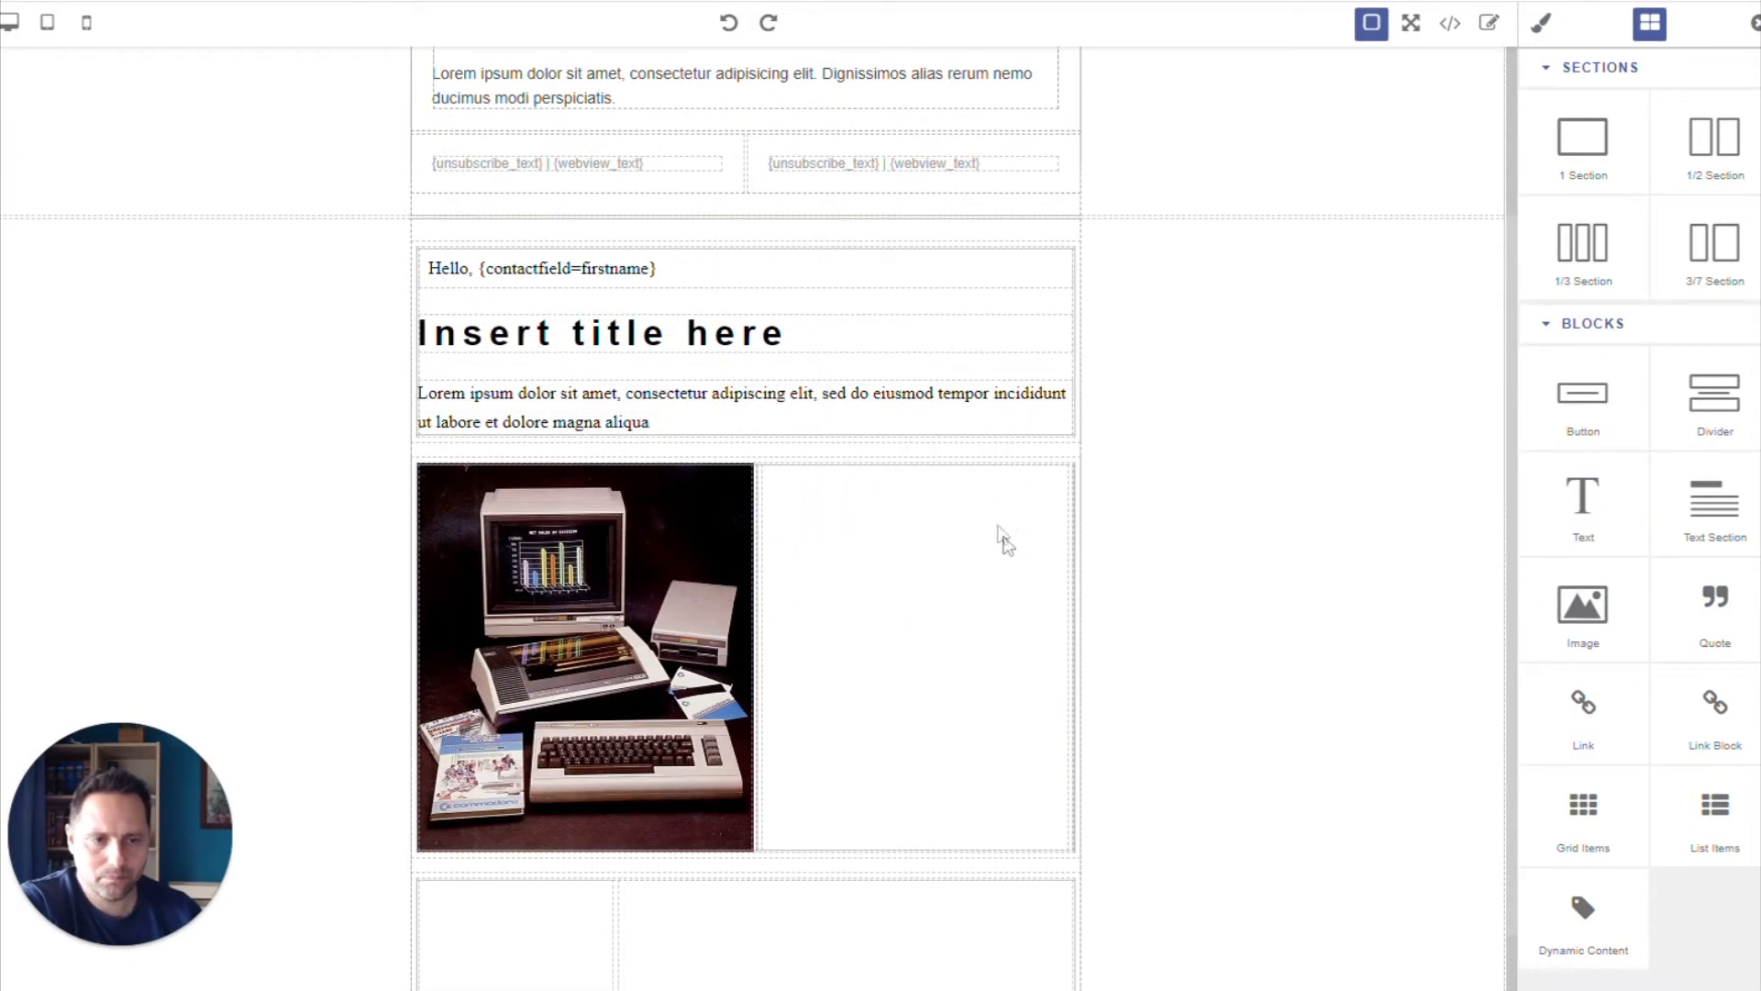
Try a Link block in the empty column beside the computer image, and delete it.
{"action": "left_click_drag", "start_coordinate": [1550, 714], "coordinate": [928, 612]}
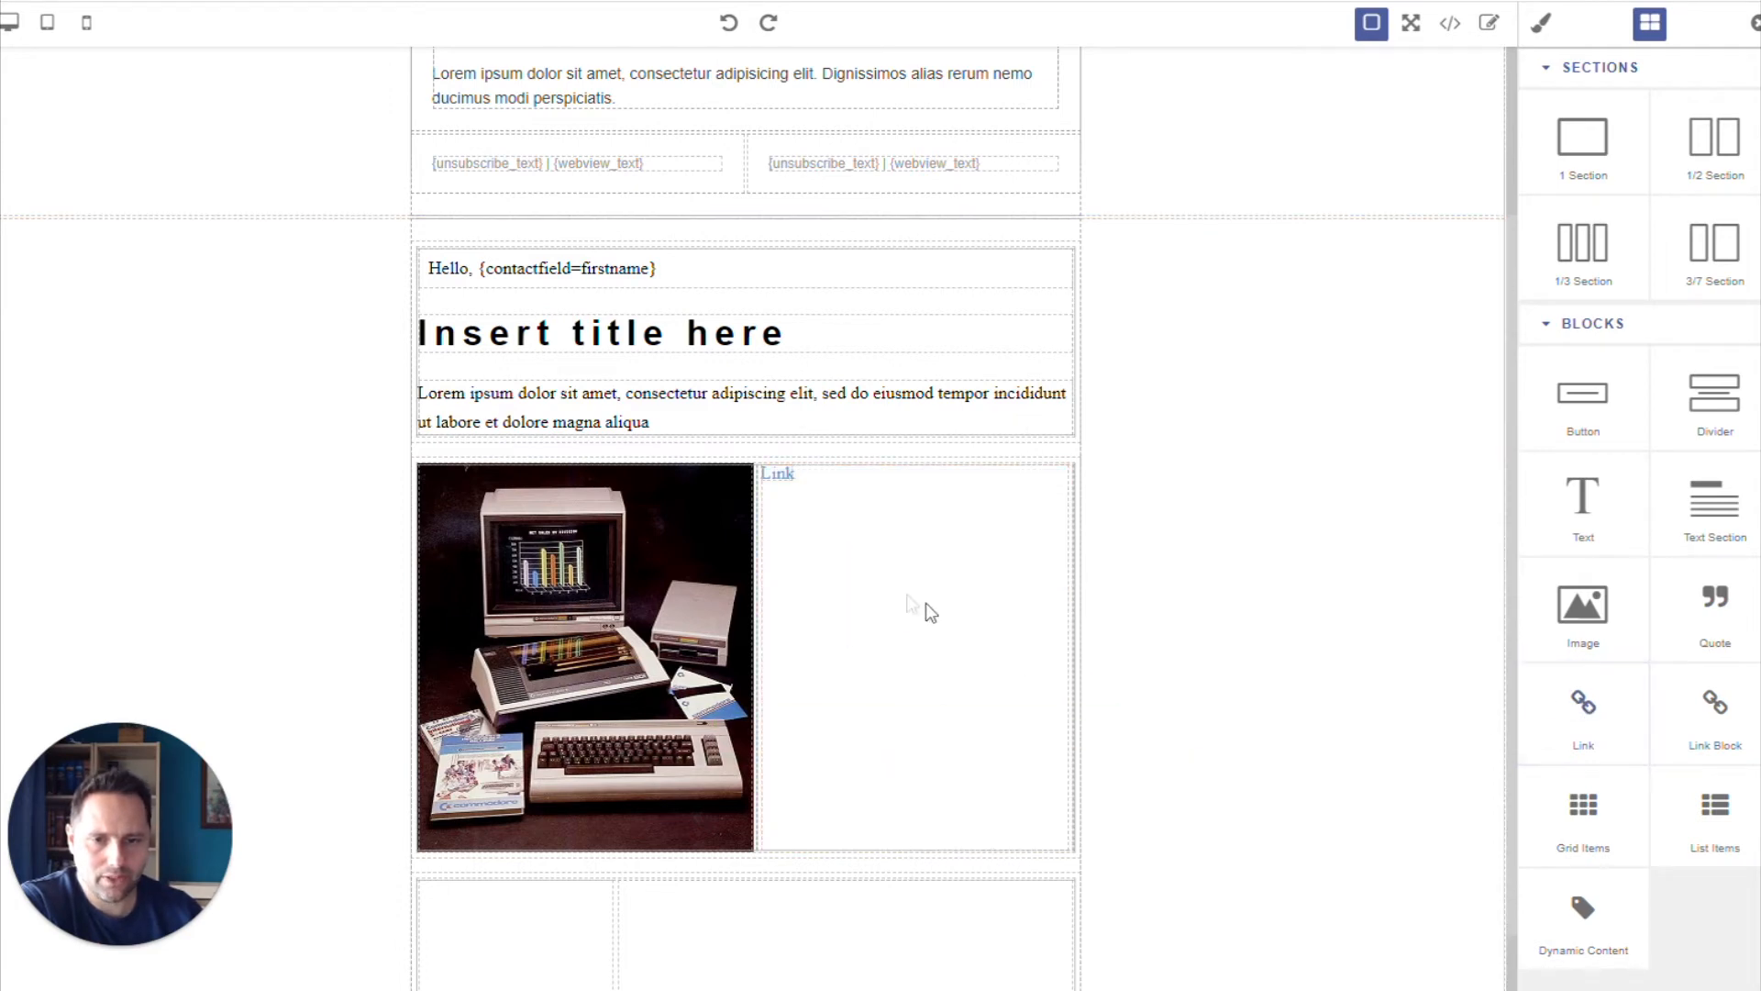
{"action": "left_click", "coordinate": [778, 480]}
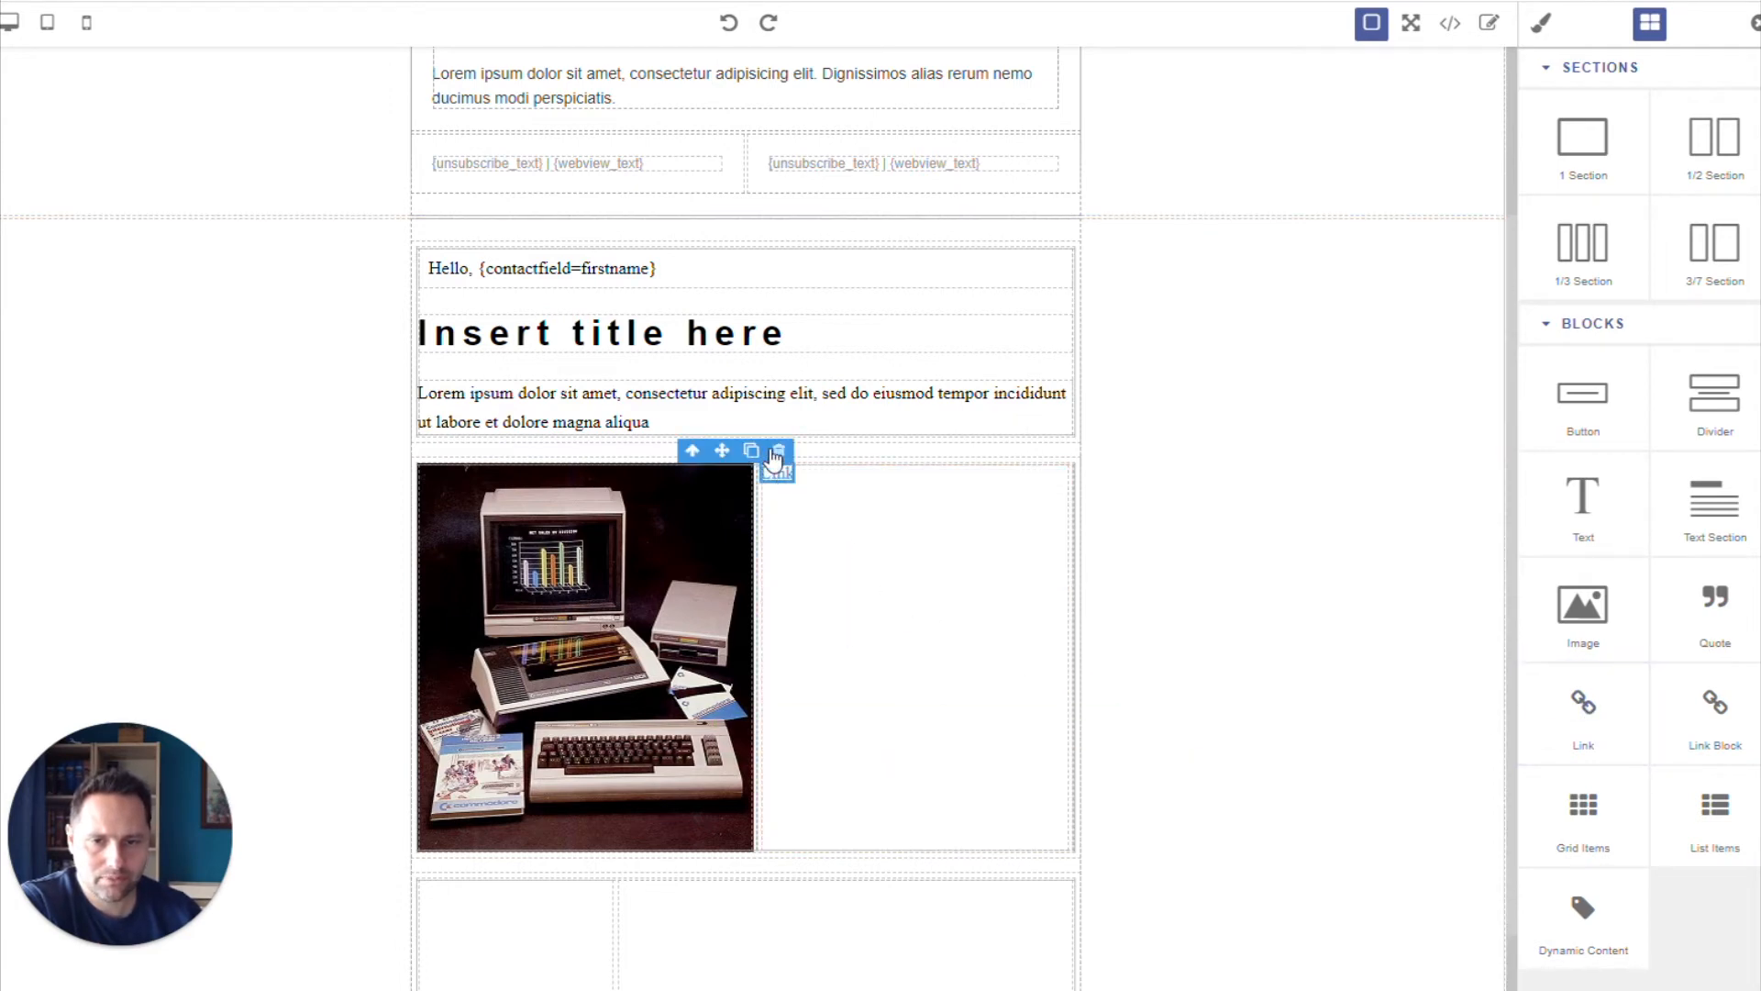
{"action": "left_click", "coordinate": [778, 453]}
Open the link settings for part of the paragraph under the title, and dismiss them without inserting a link.
{"action": "left_click", "coordinate": [732, 413]}
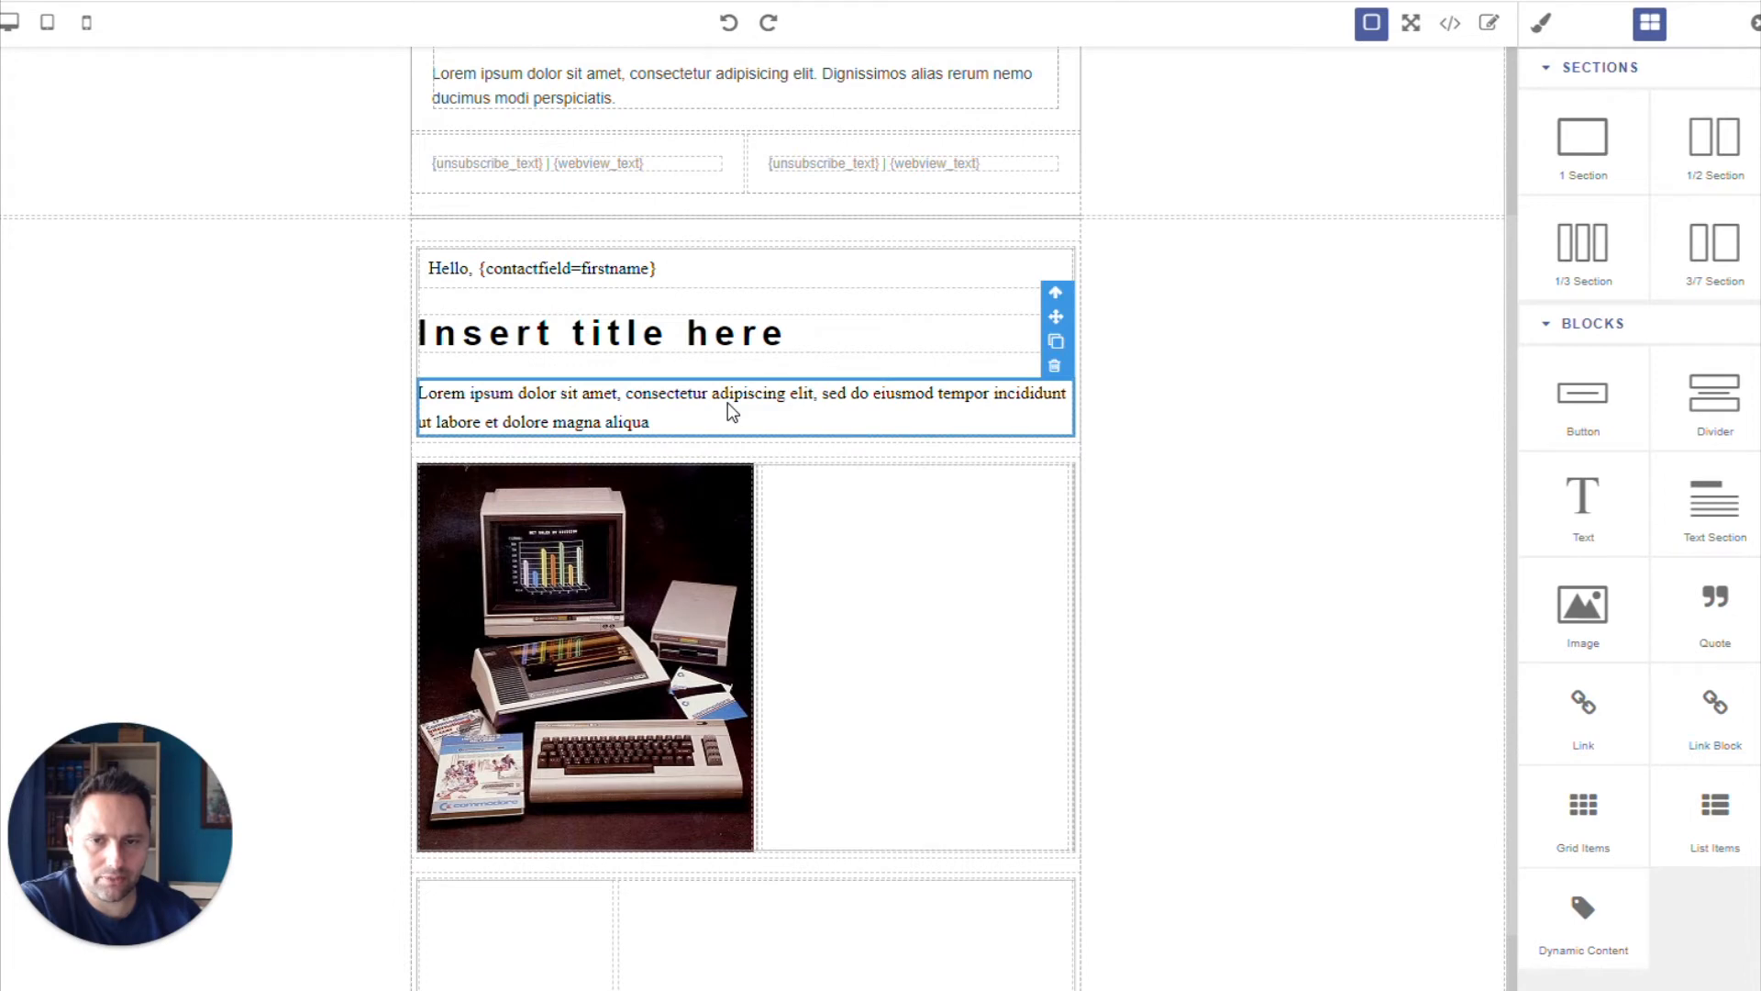
{"action": "double_click", "coordinate": [732, 414]}
{"action": "left_click_drag", "start_coordinate": [760, 392], "coordinate": [837, 394]}
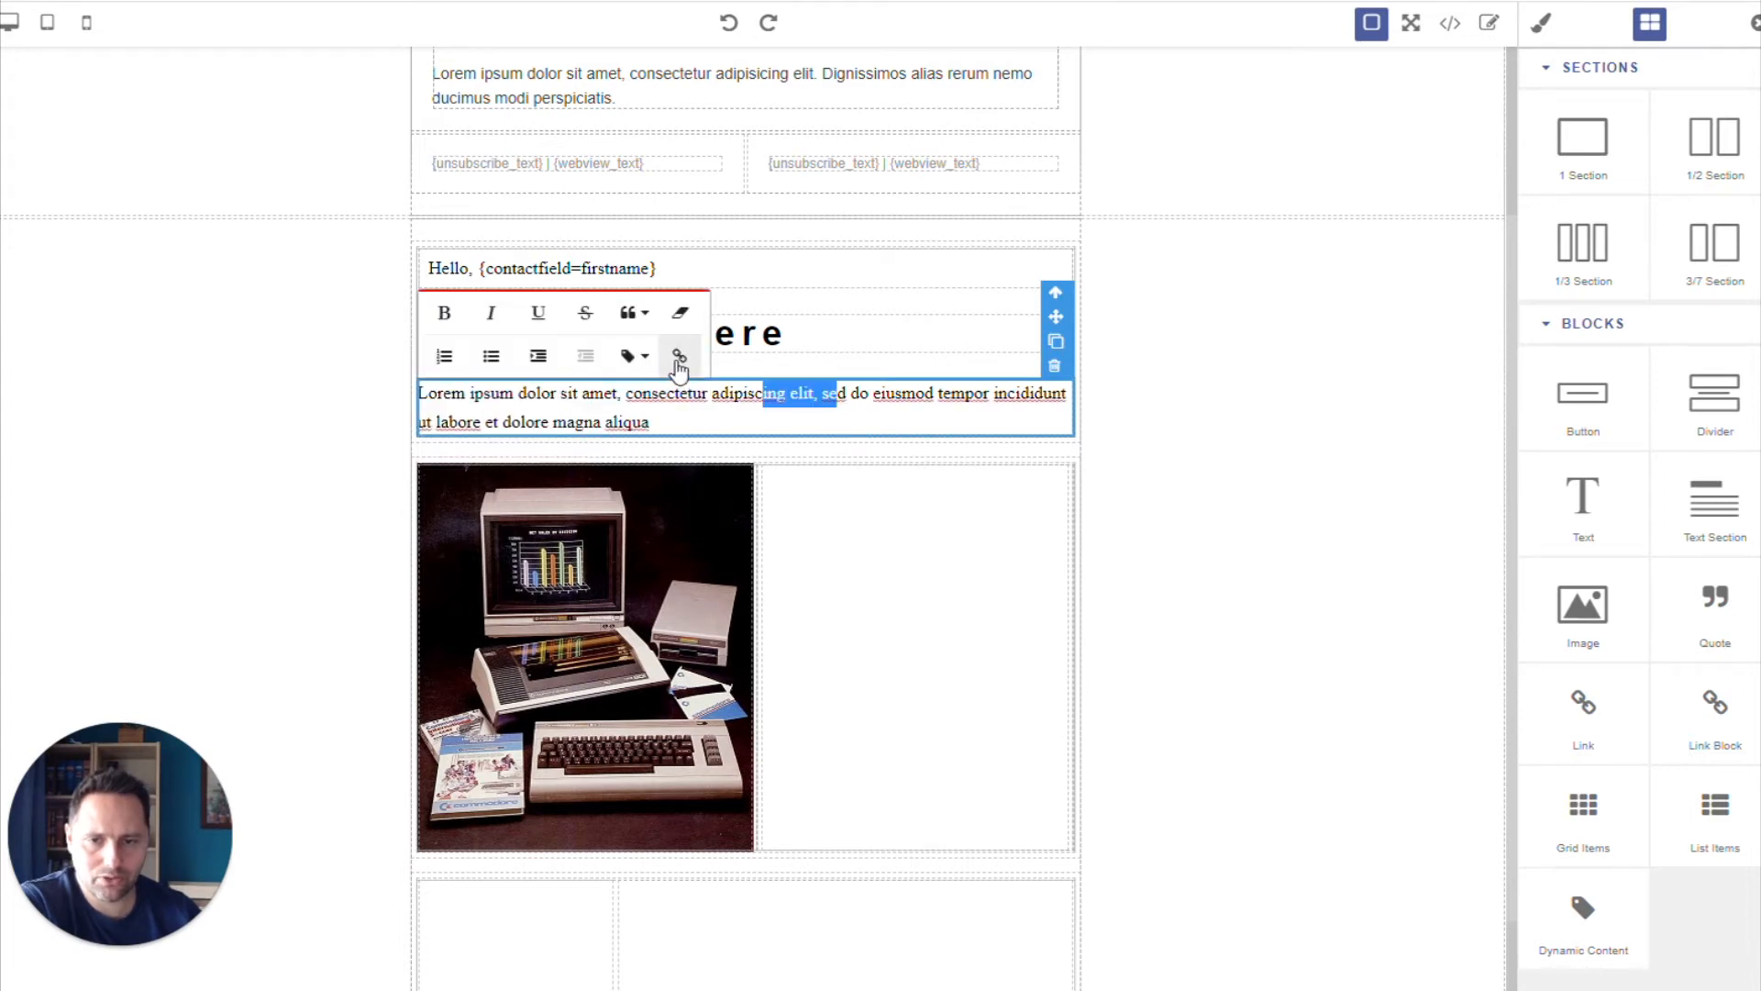
{"action": "left_click", "coordinate": [679, 356]}
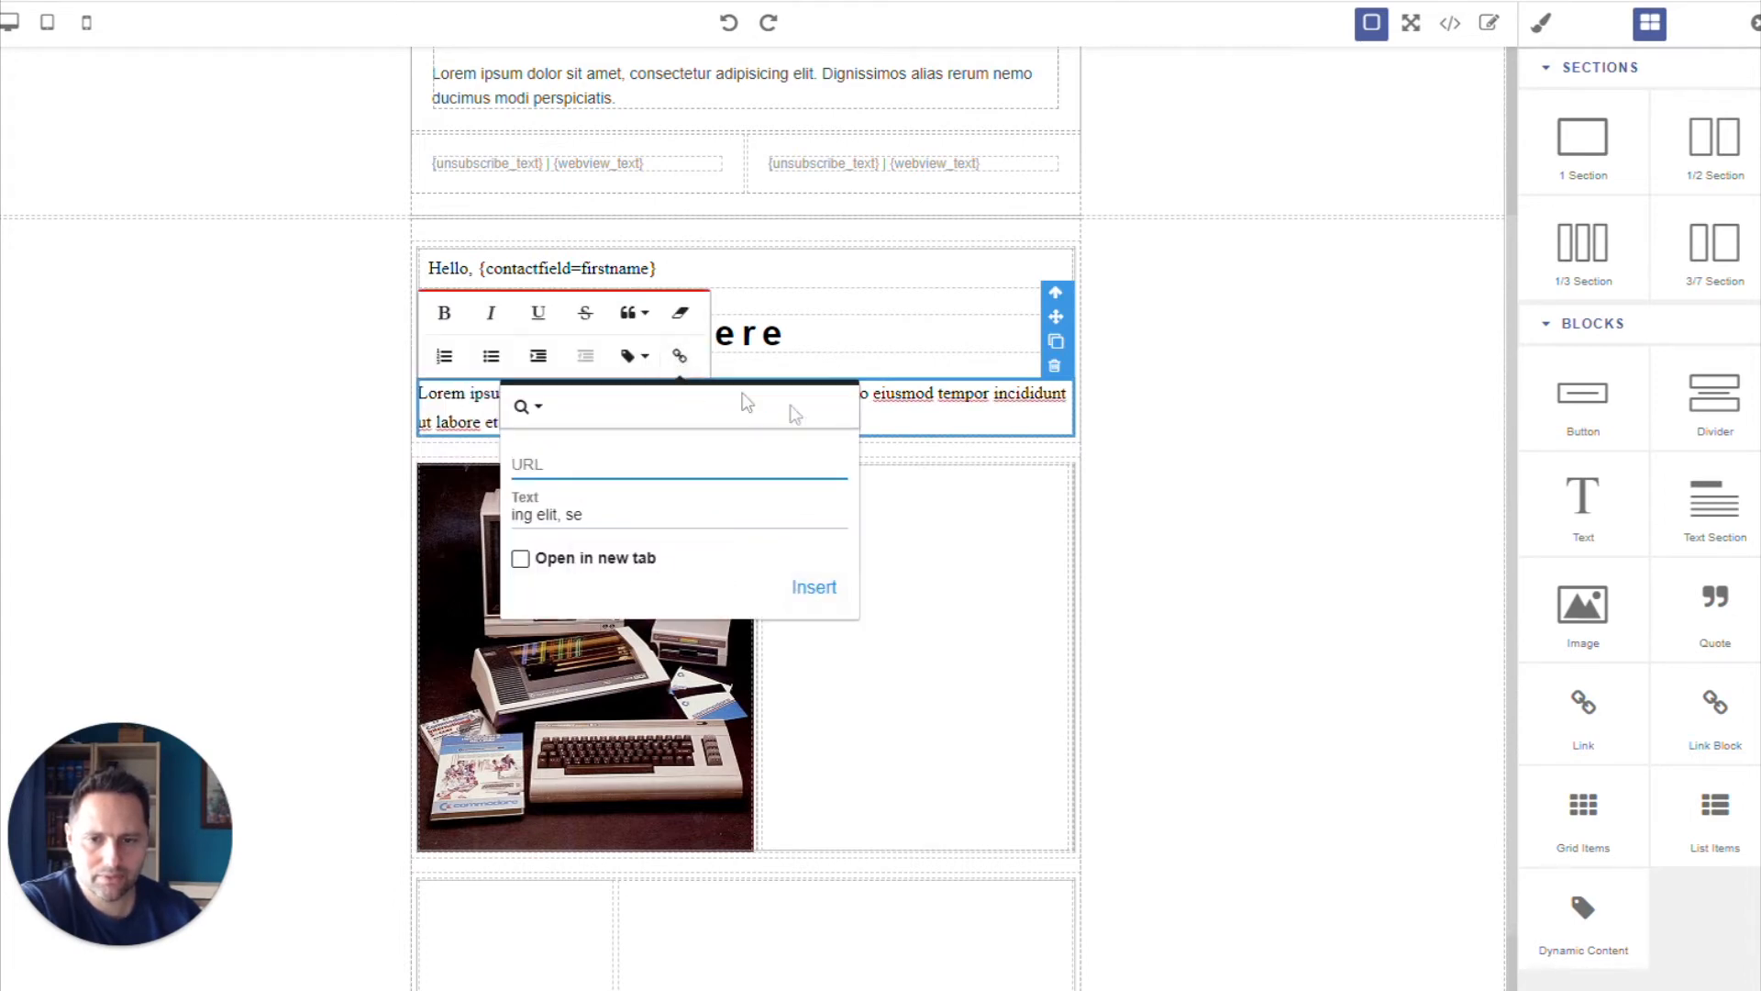
{"action": "left_click", "coordinate": [1171, 499]}
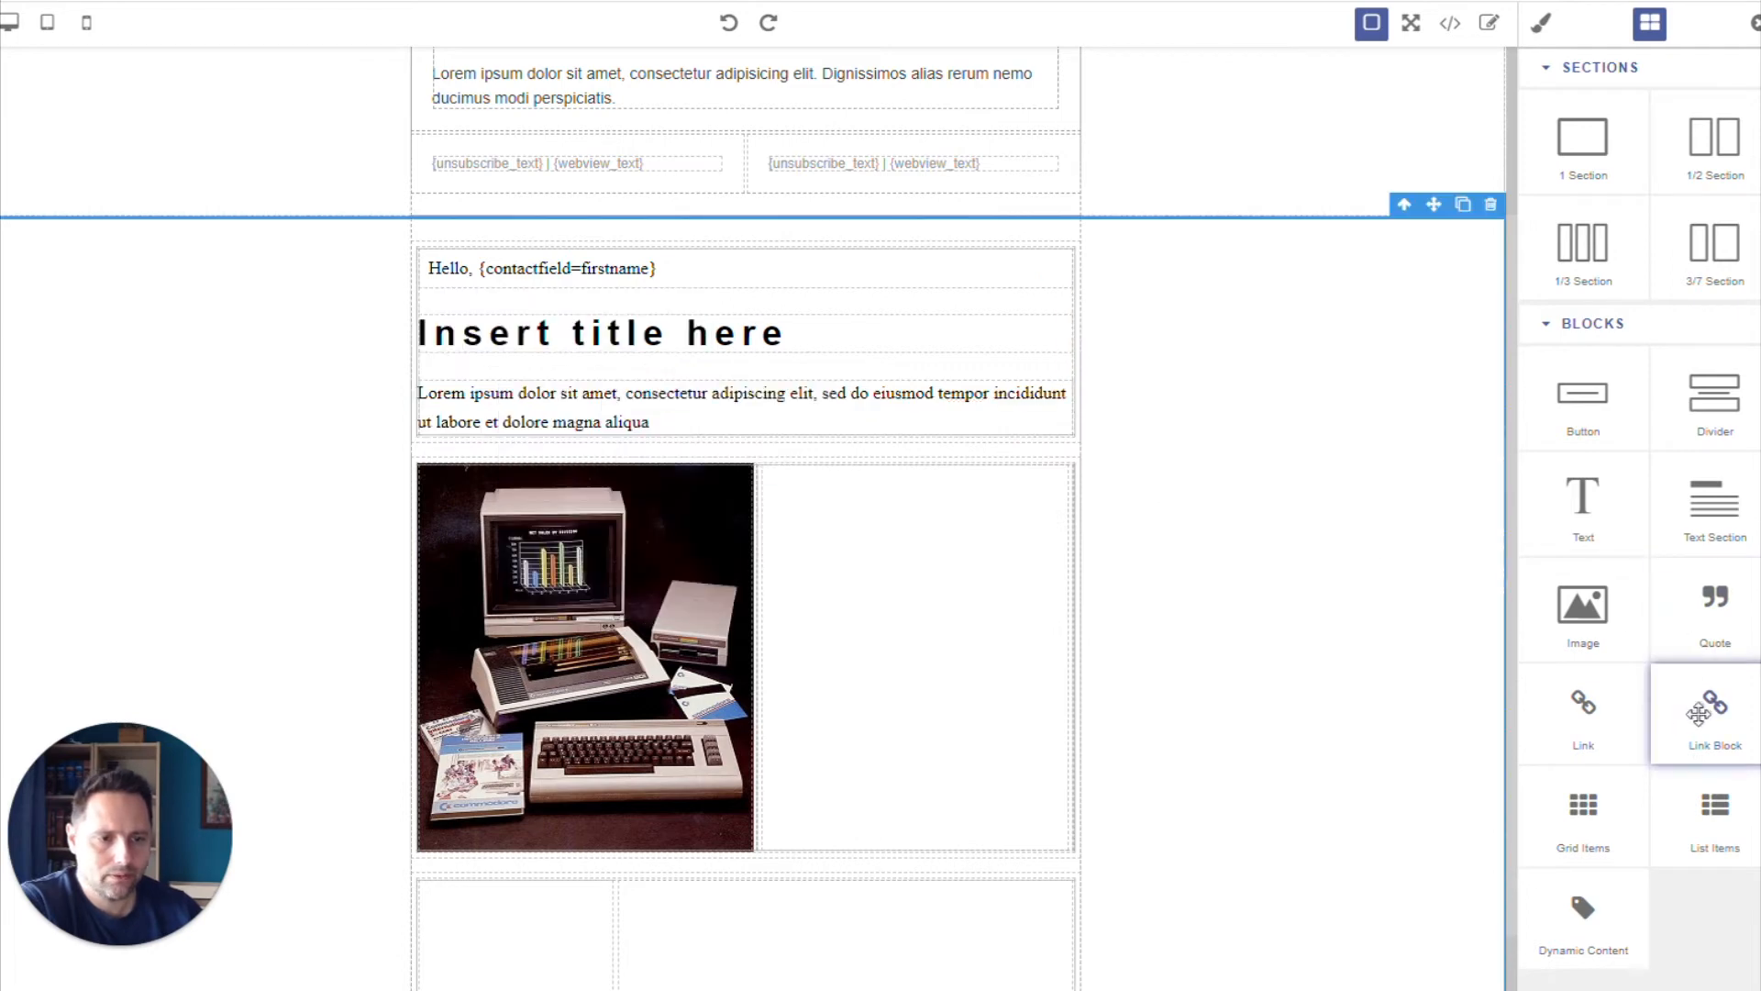
Try a Link Block container in the column beside the computer image, and delete it.
{"action": "left_click_drag", "start_coordinate": [1713, 725], "coordinate": [834, 575]}
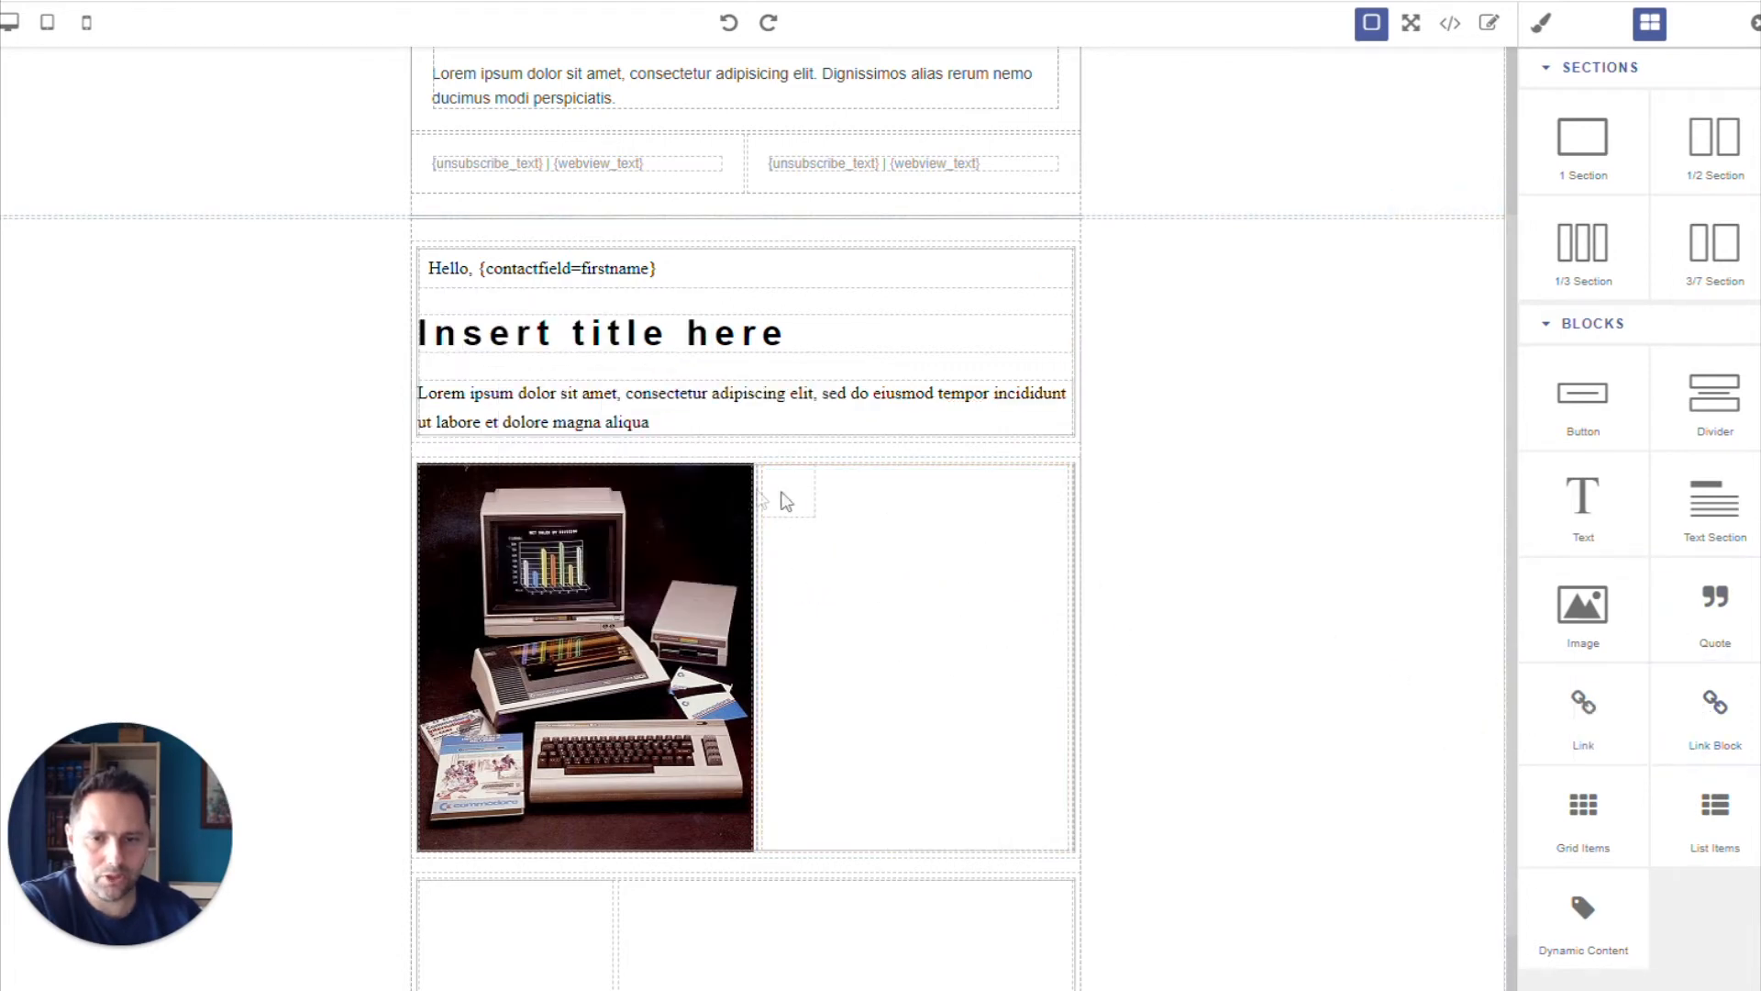
{"action": "left_click", "coordinate": [793, 505]}
{"action": "left_click", "coordinate": [801, 450]}
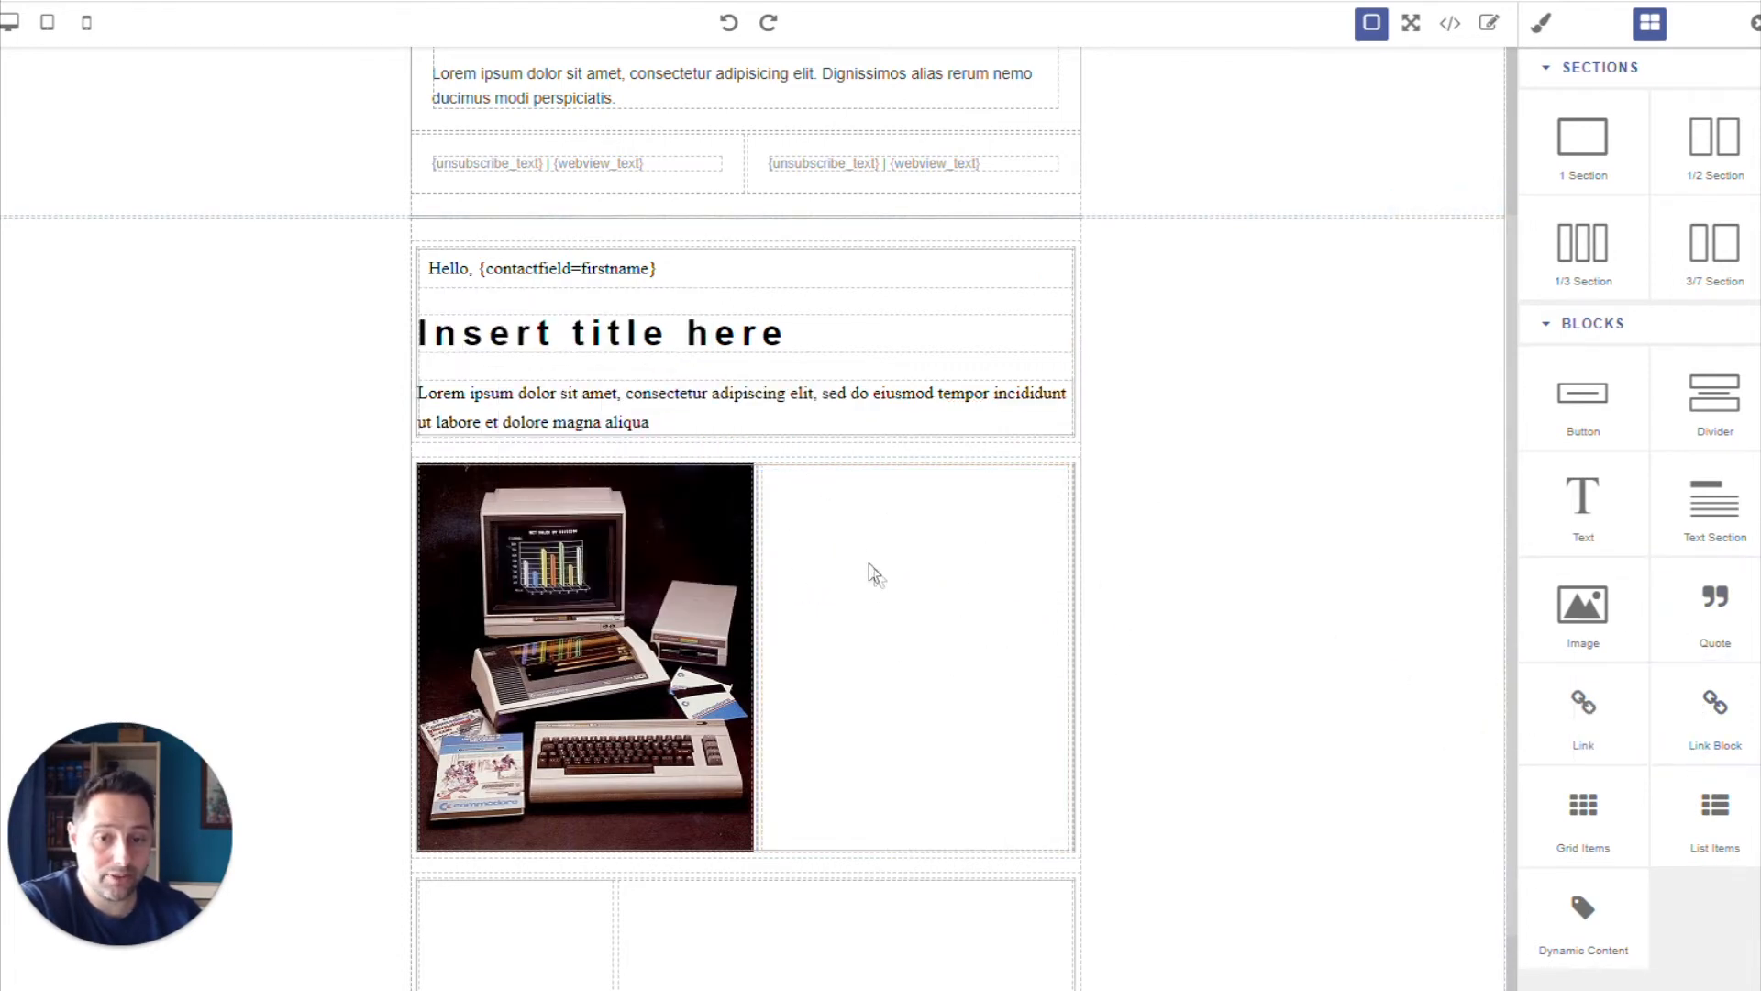
Insert a Grid Items block between the title and the paragraph, and set its first image to the apple-touch-icon.png smiley.
{"action": "scroll", "coordinate": [1357, 605], "scroll_direction": "down", "scroll_amount": 1}
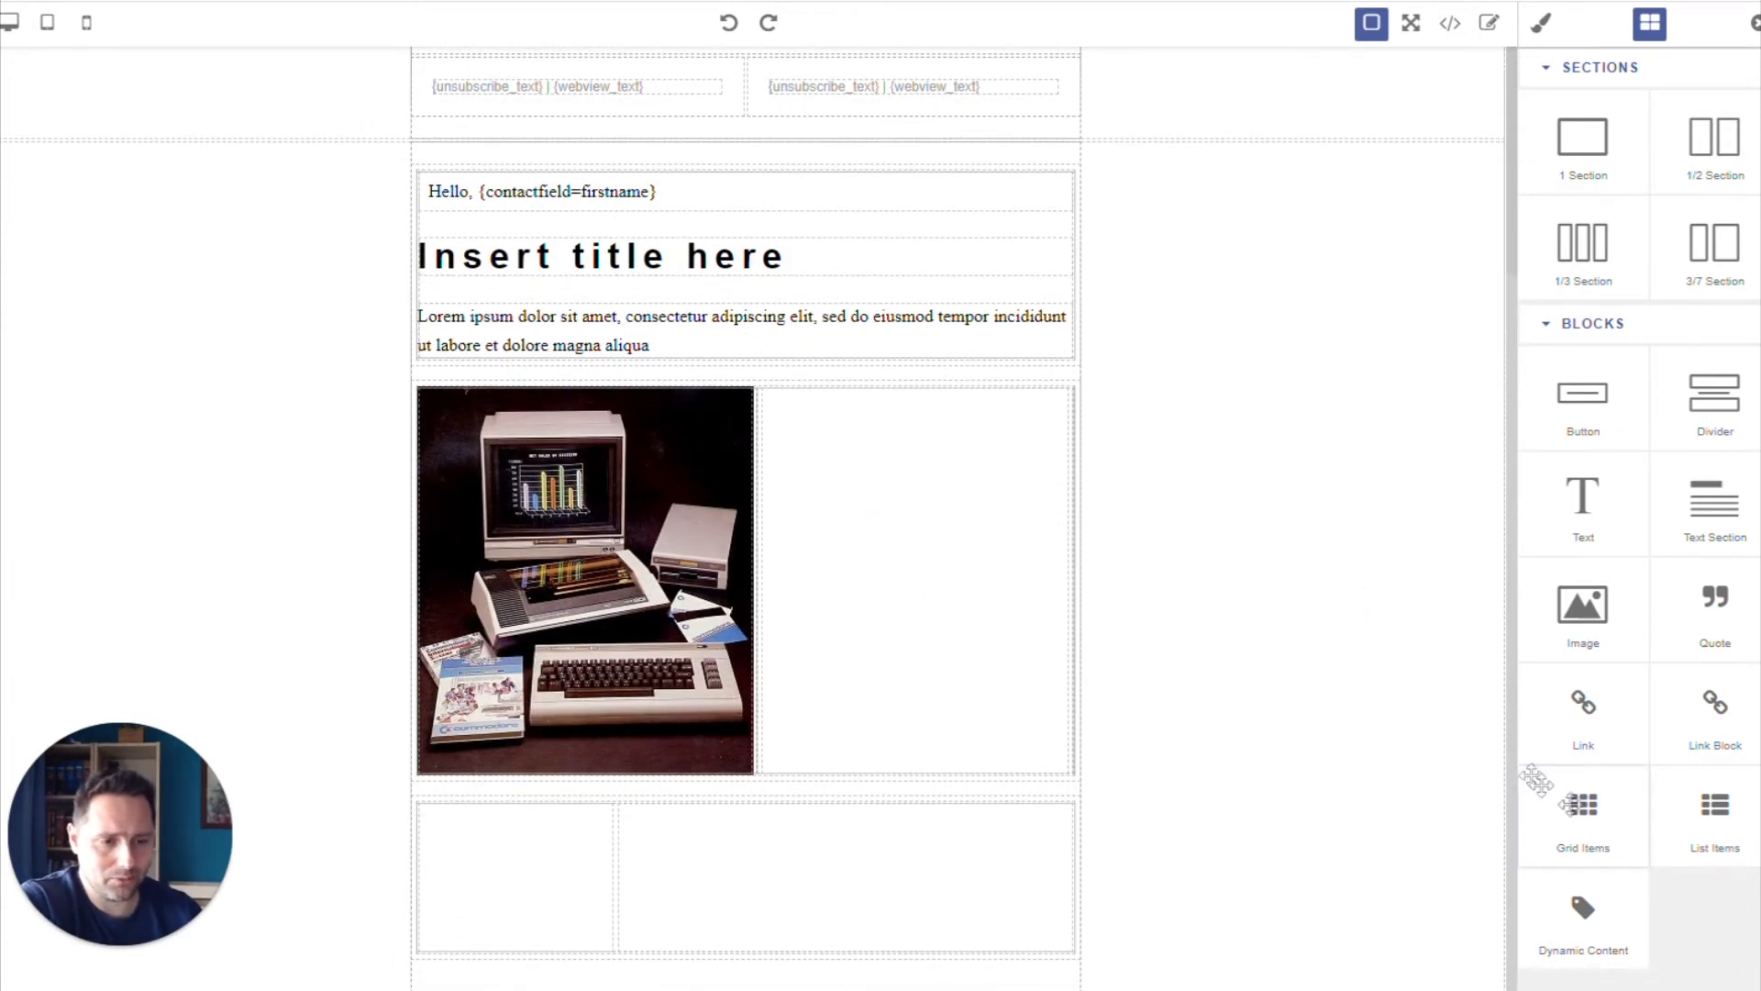
{"action": "left_click_drag", "start_coordinate": [1560, 803], "coordinate": [748, 381]}
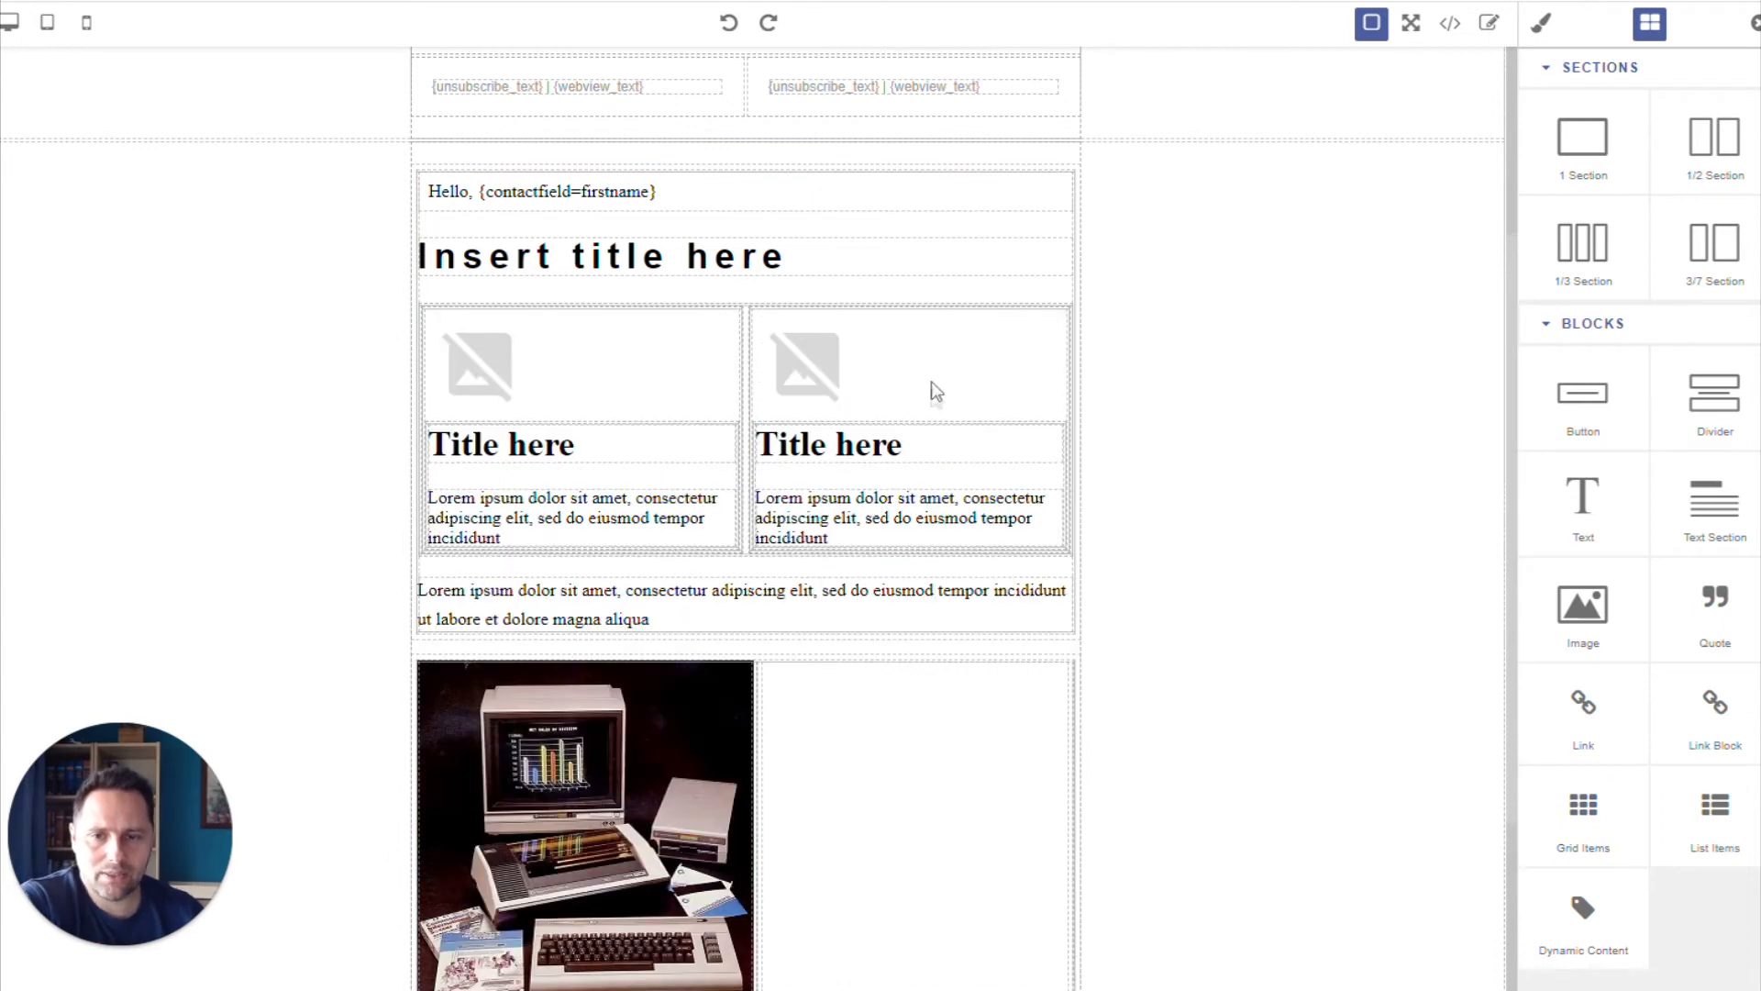
{"action": "left_click", "coordinate": [620, 361]}
{"action": "double_click", "coordinate": [475, 358]}
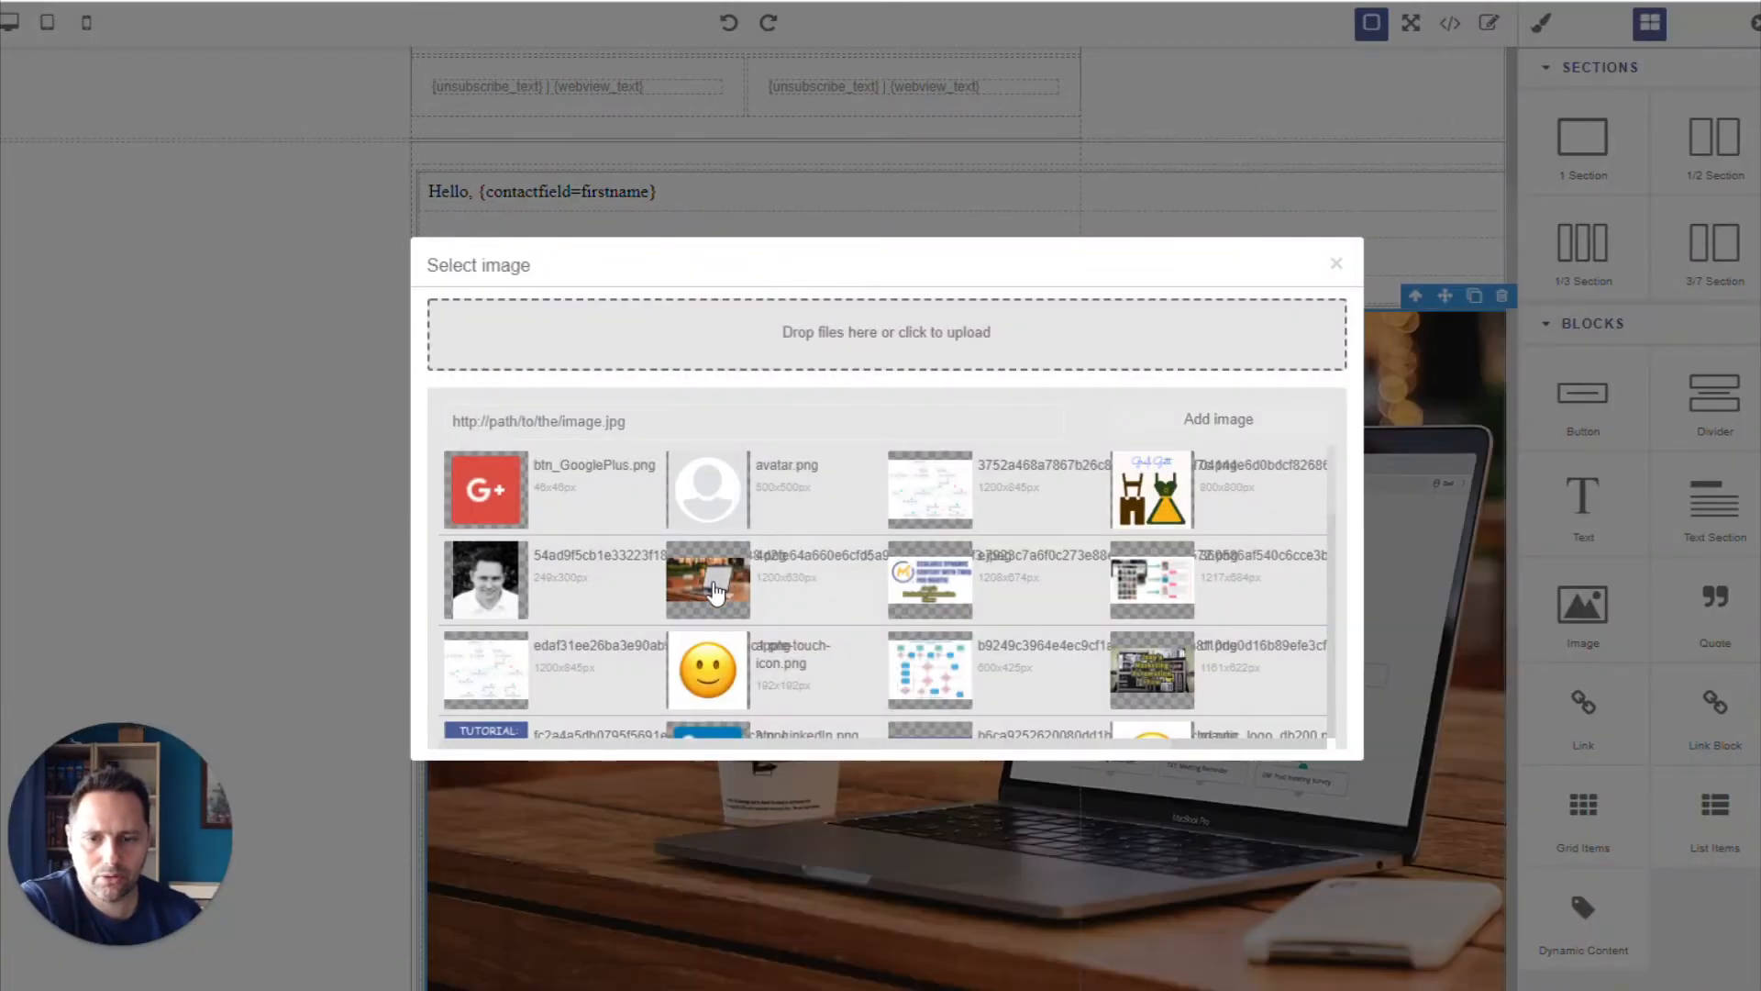
{"action": "left_click", "coordinate": [1336, 265]}
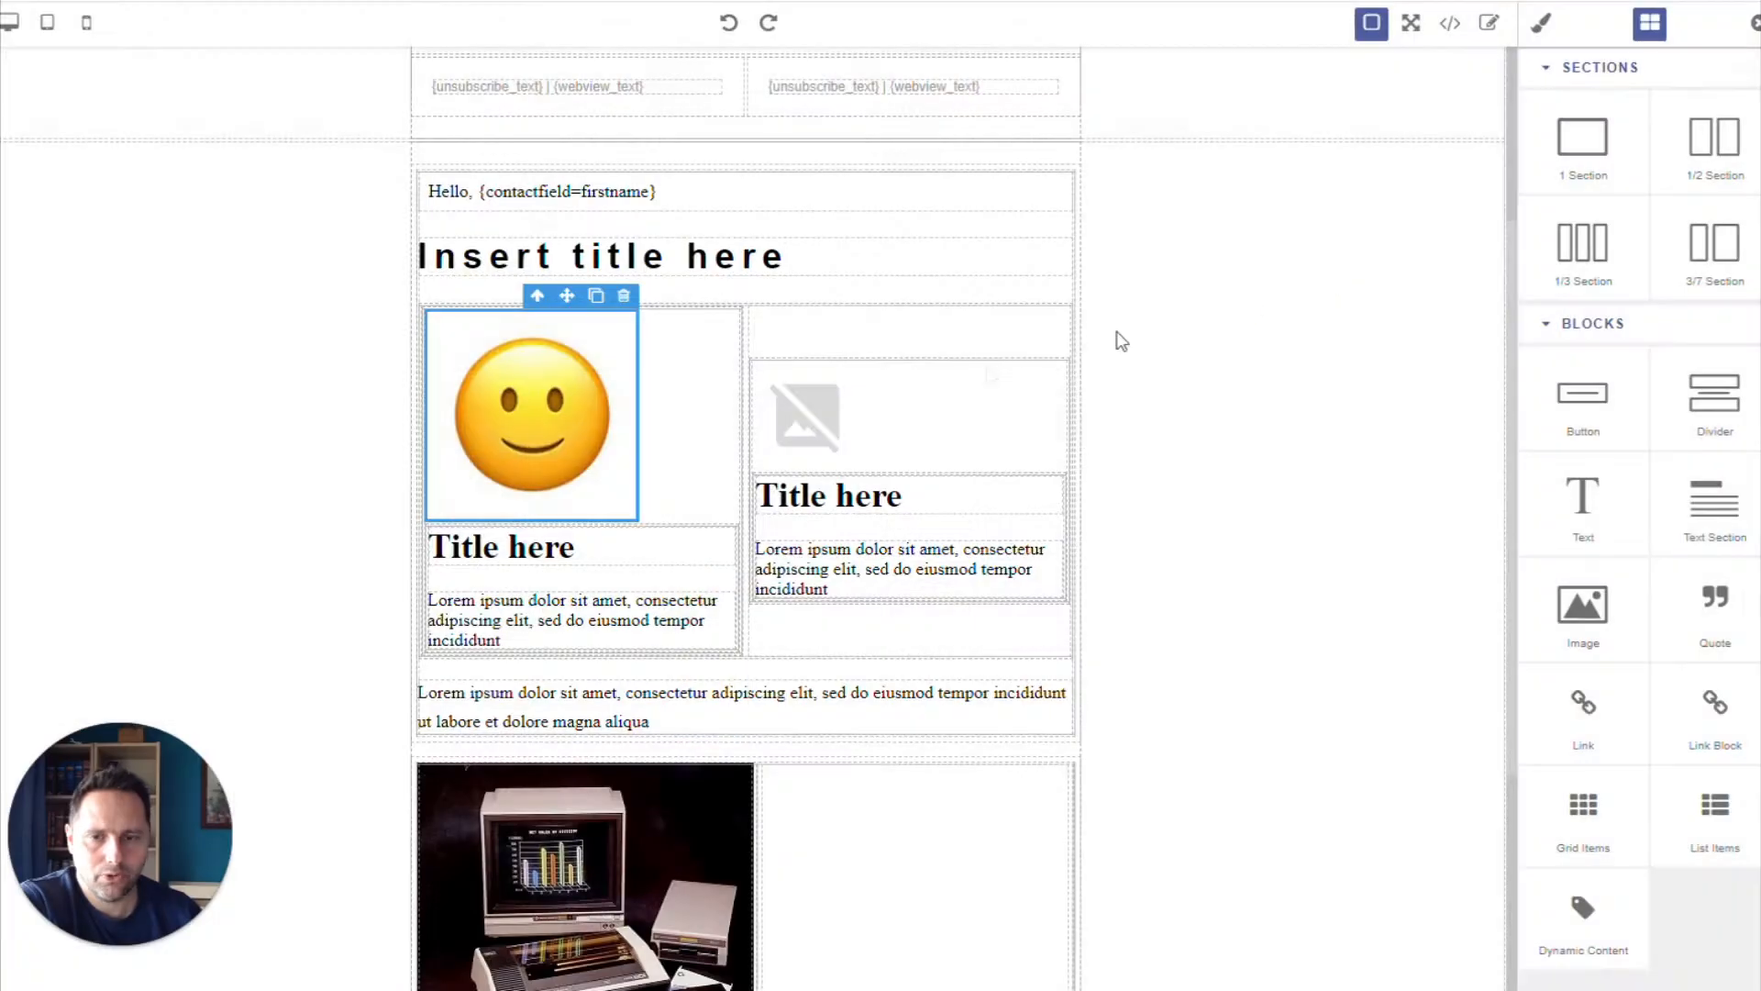
Delete the whole grid item holding the smiley image, including its title, text and enclosing cell.
{"action": "left_click", "coordinate": [505, 548]}
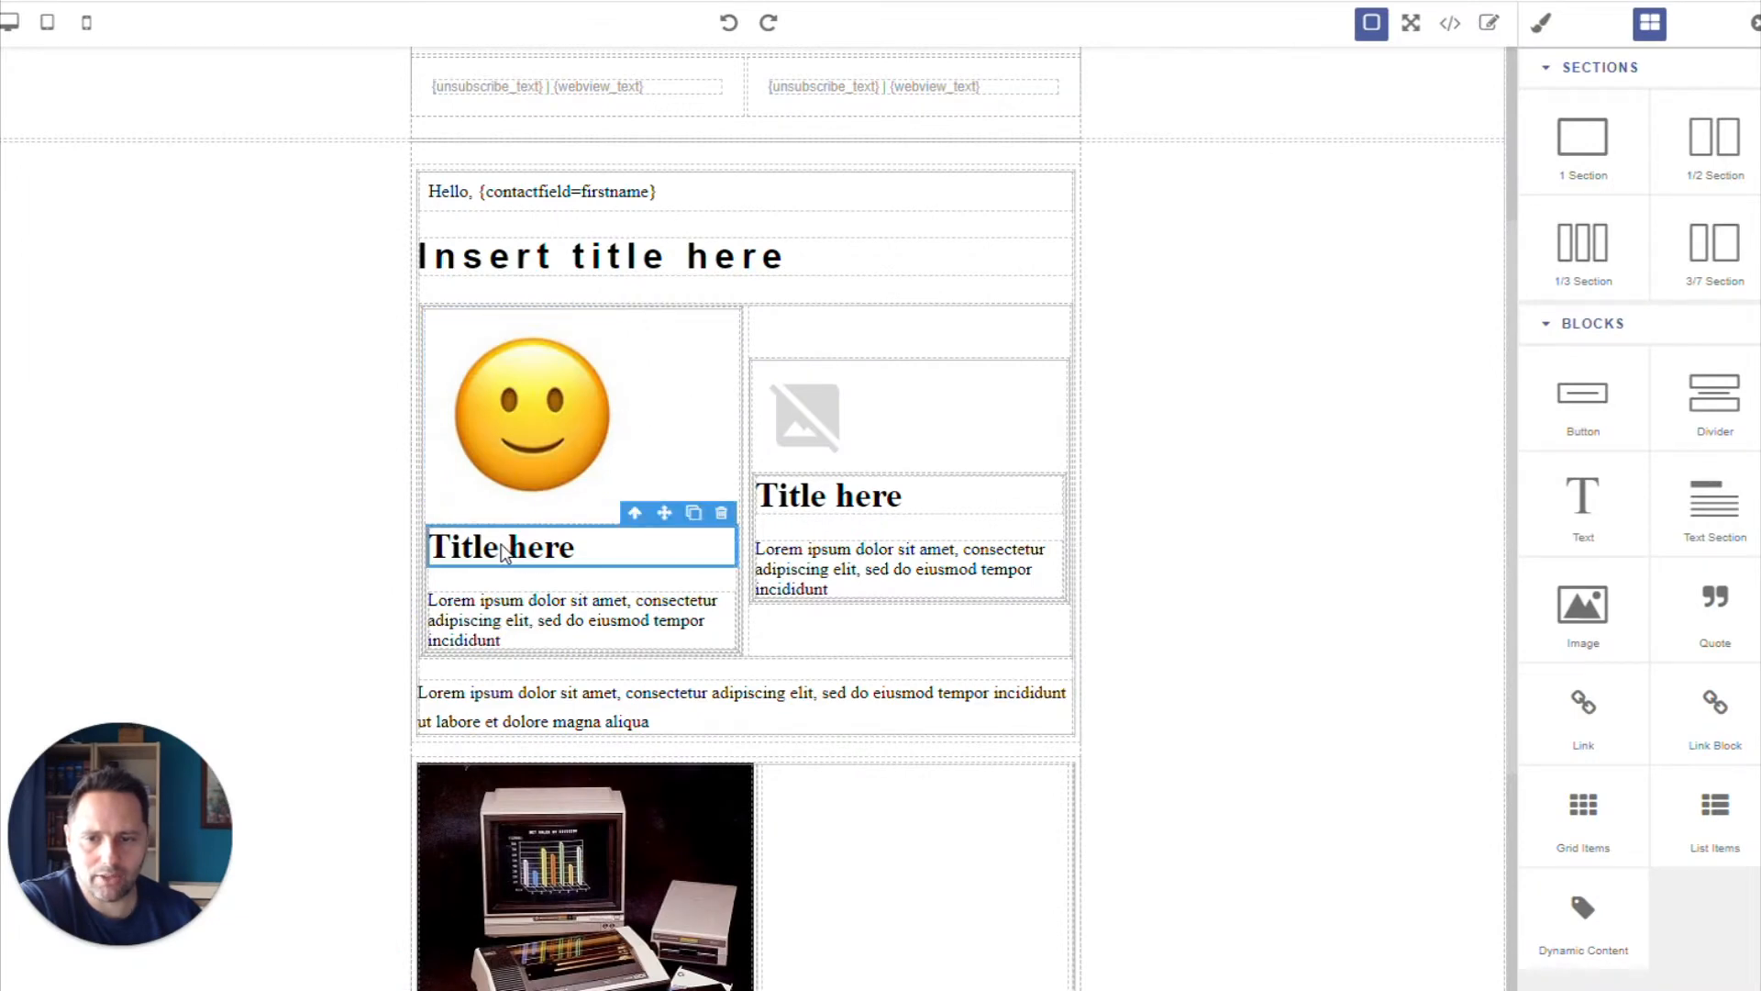
{"action": "left_click", "coordinate": [529, 633]}
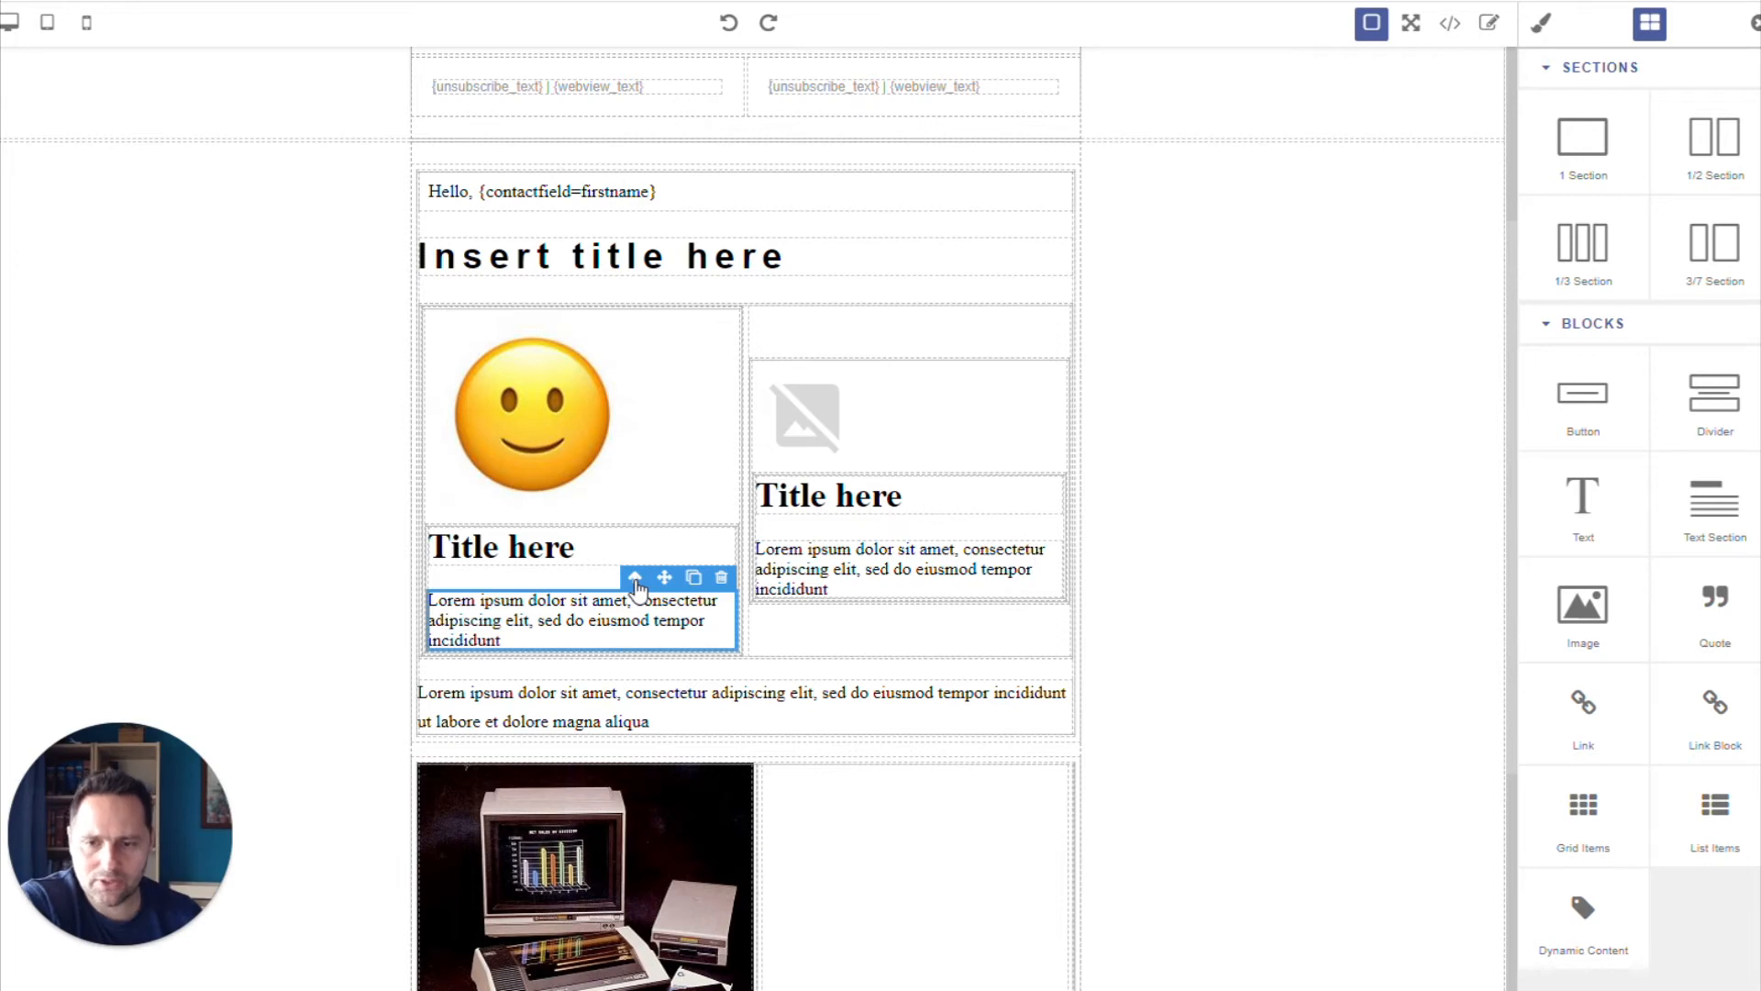
{"action": "left_click", "coordinate": [635, 579]}
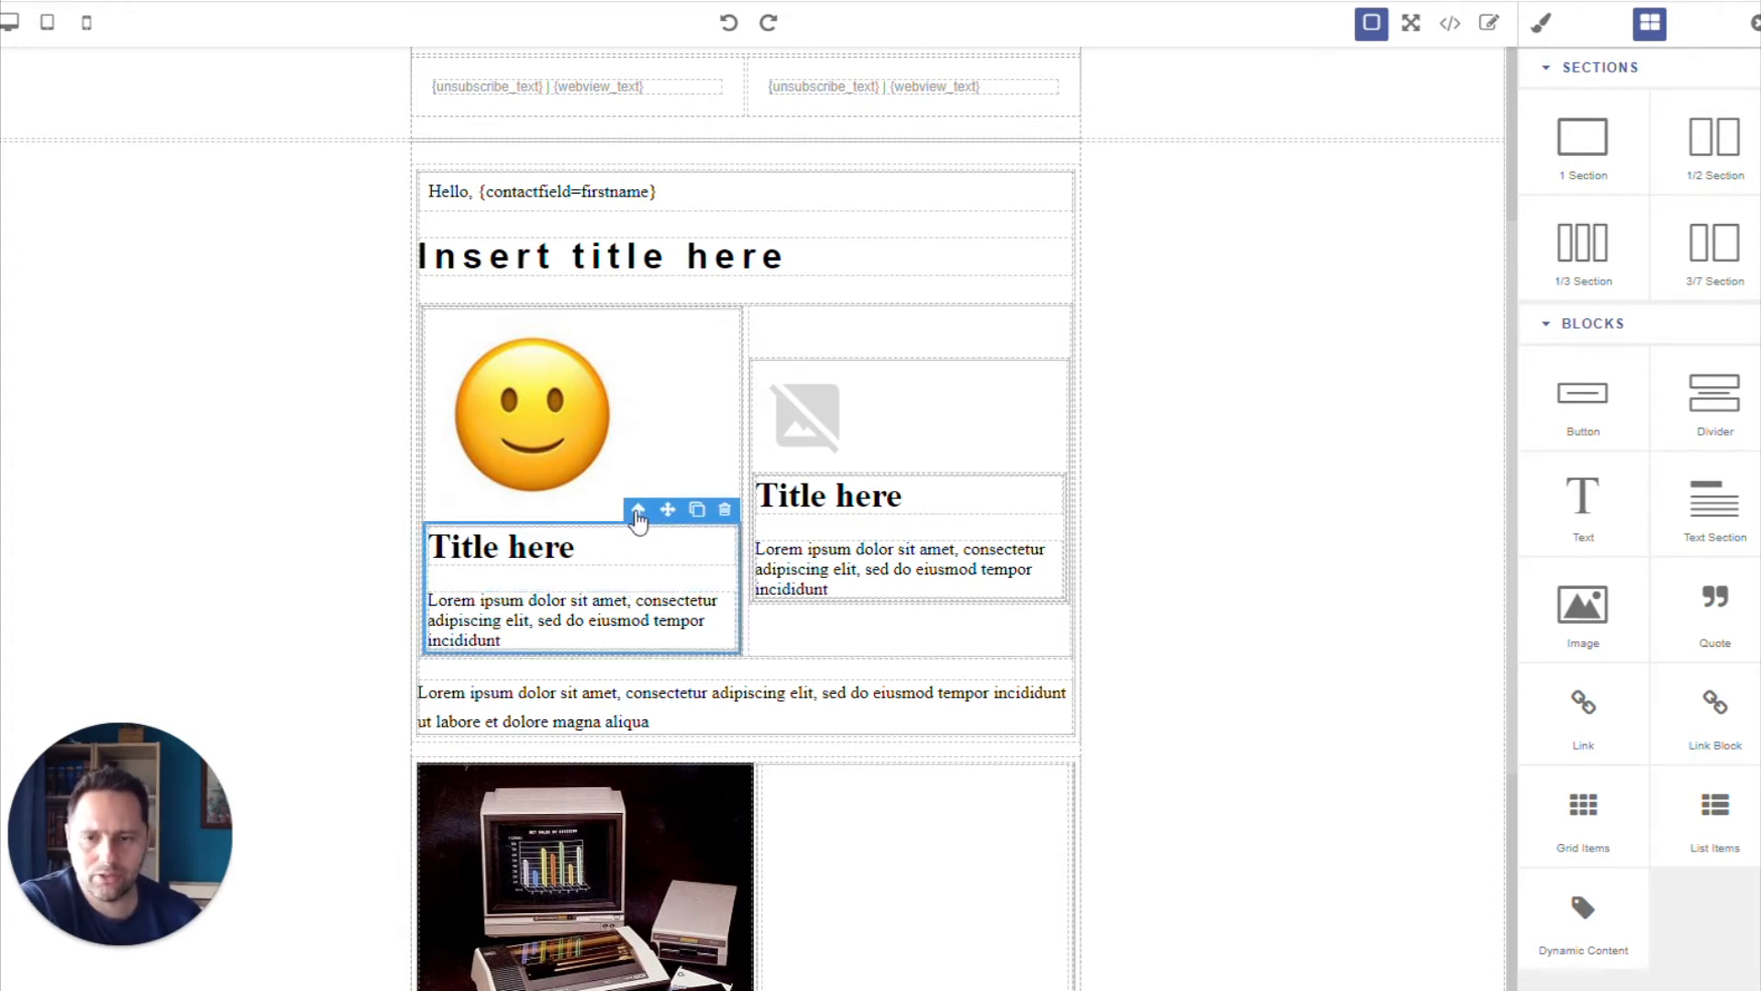
{"action": "left_click", "coordinate": [639, 512]}
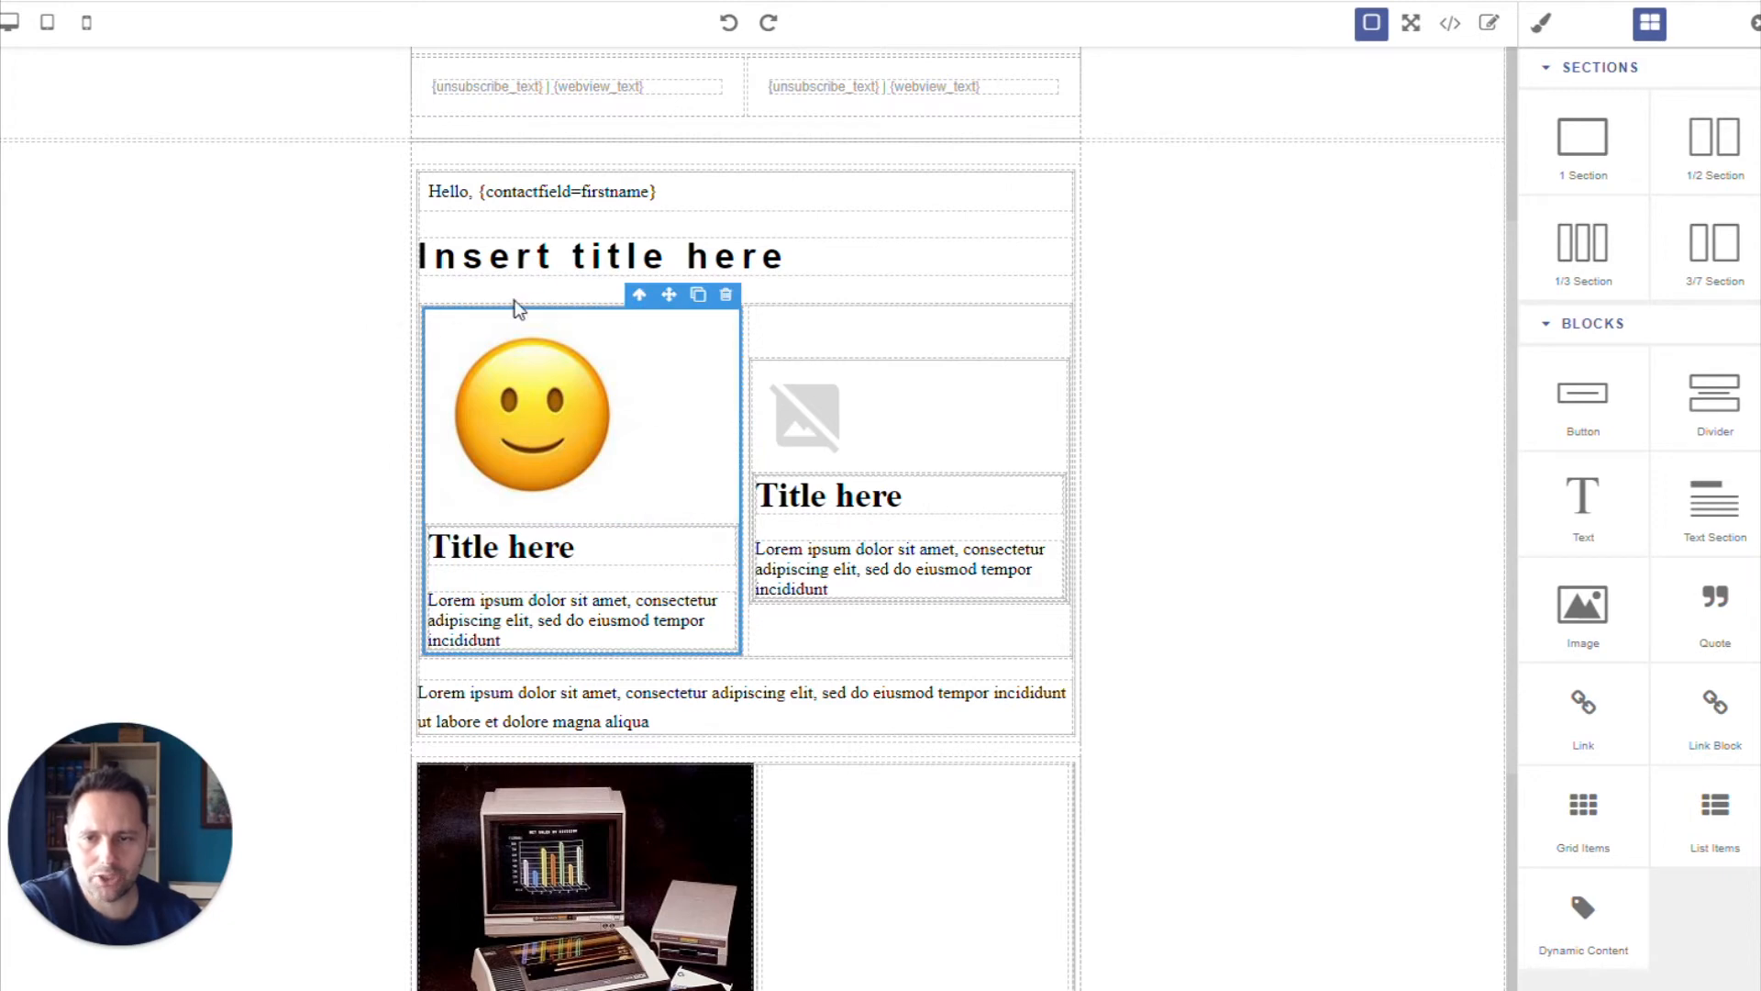
{"action": "left_click", "coordinate": [641, 295]}
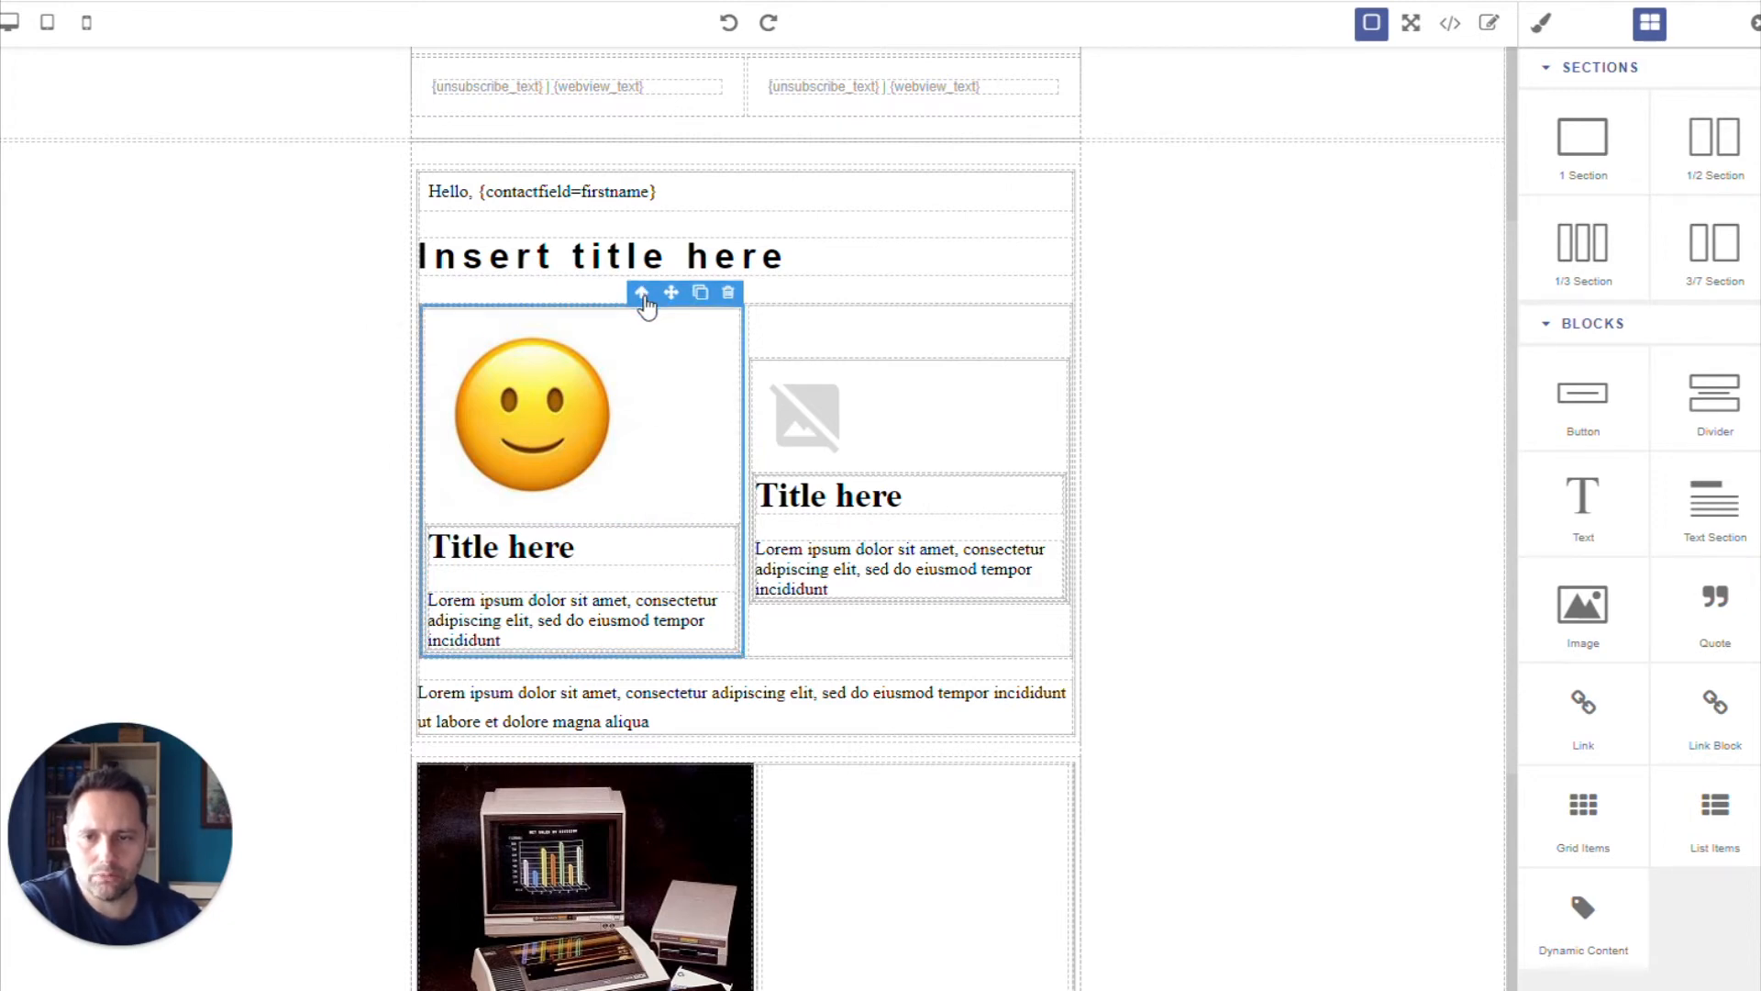
{"action": "left_click", "coordinate": [728, 293]}
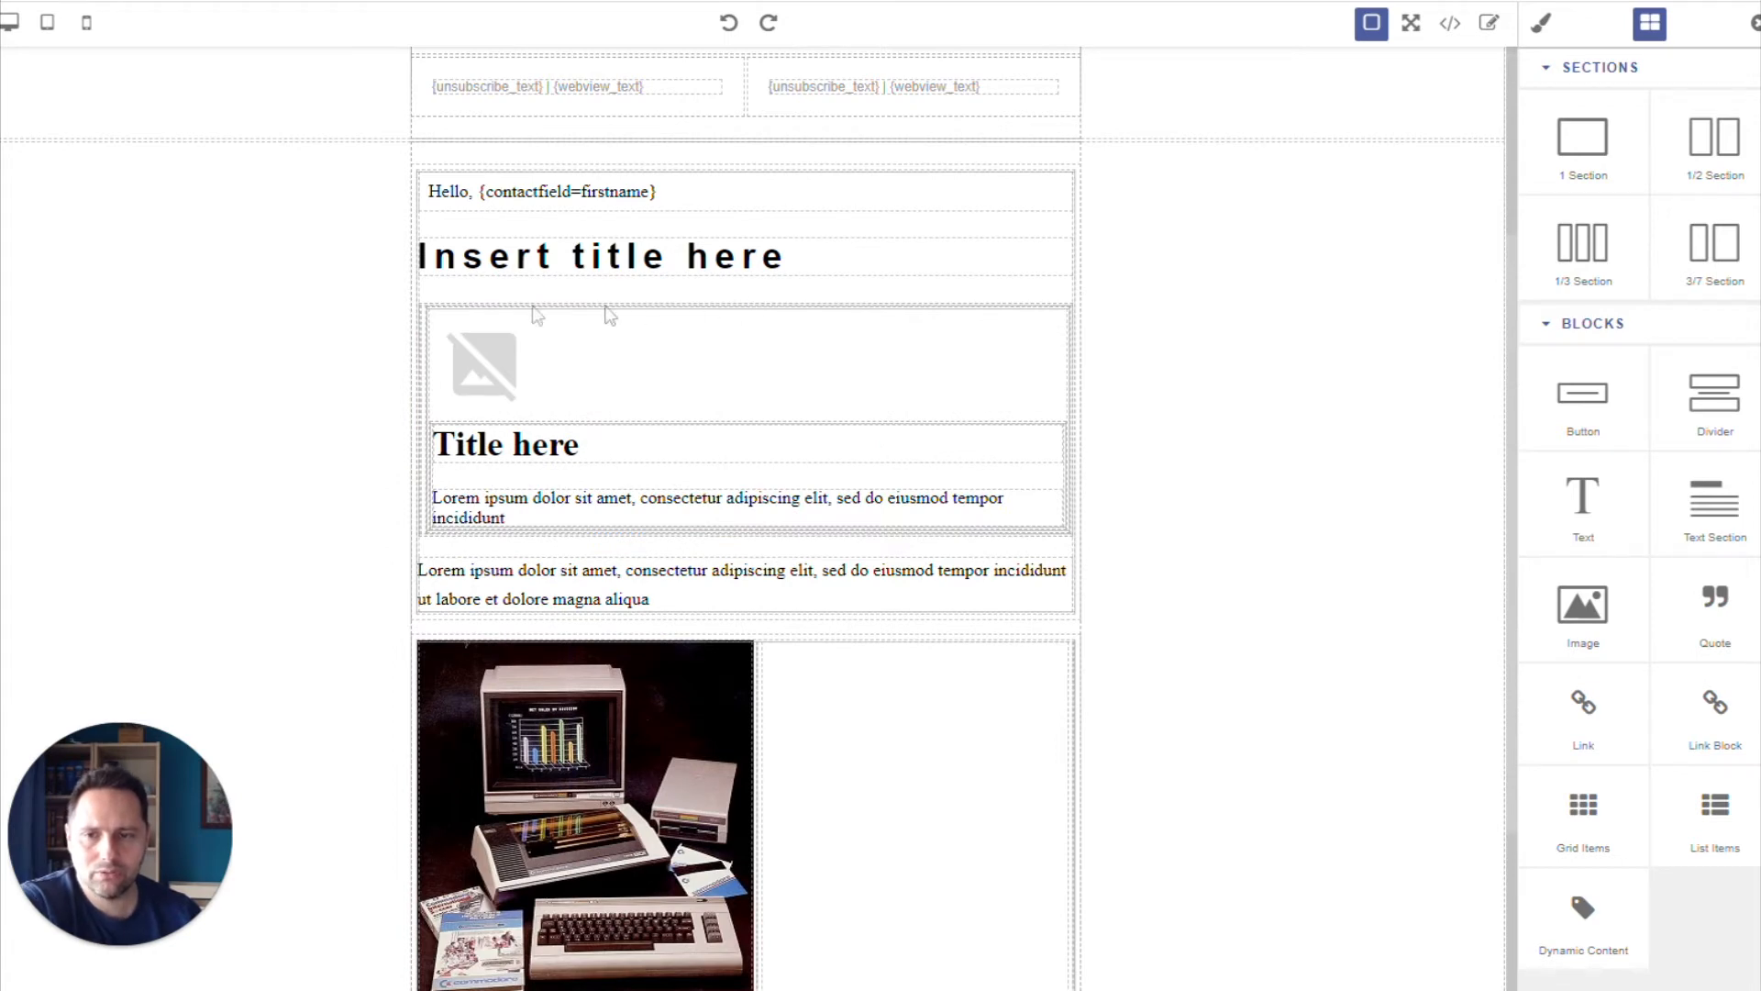
Delete the remaining grid item with the placeholder image, including its title, text and enclosing container.
{"action": "left_click", "coordinate": [614, 396]}
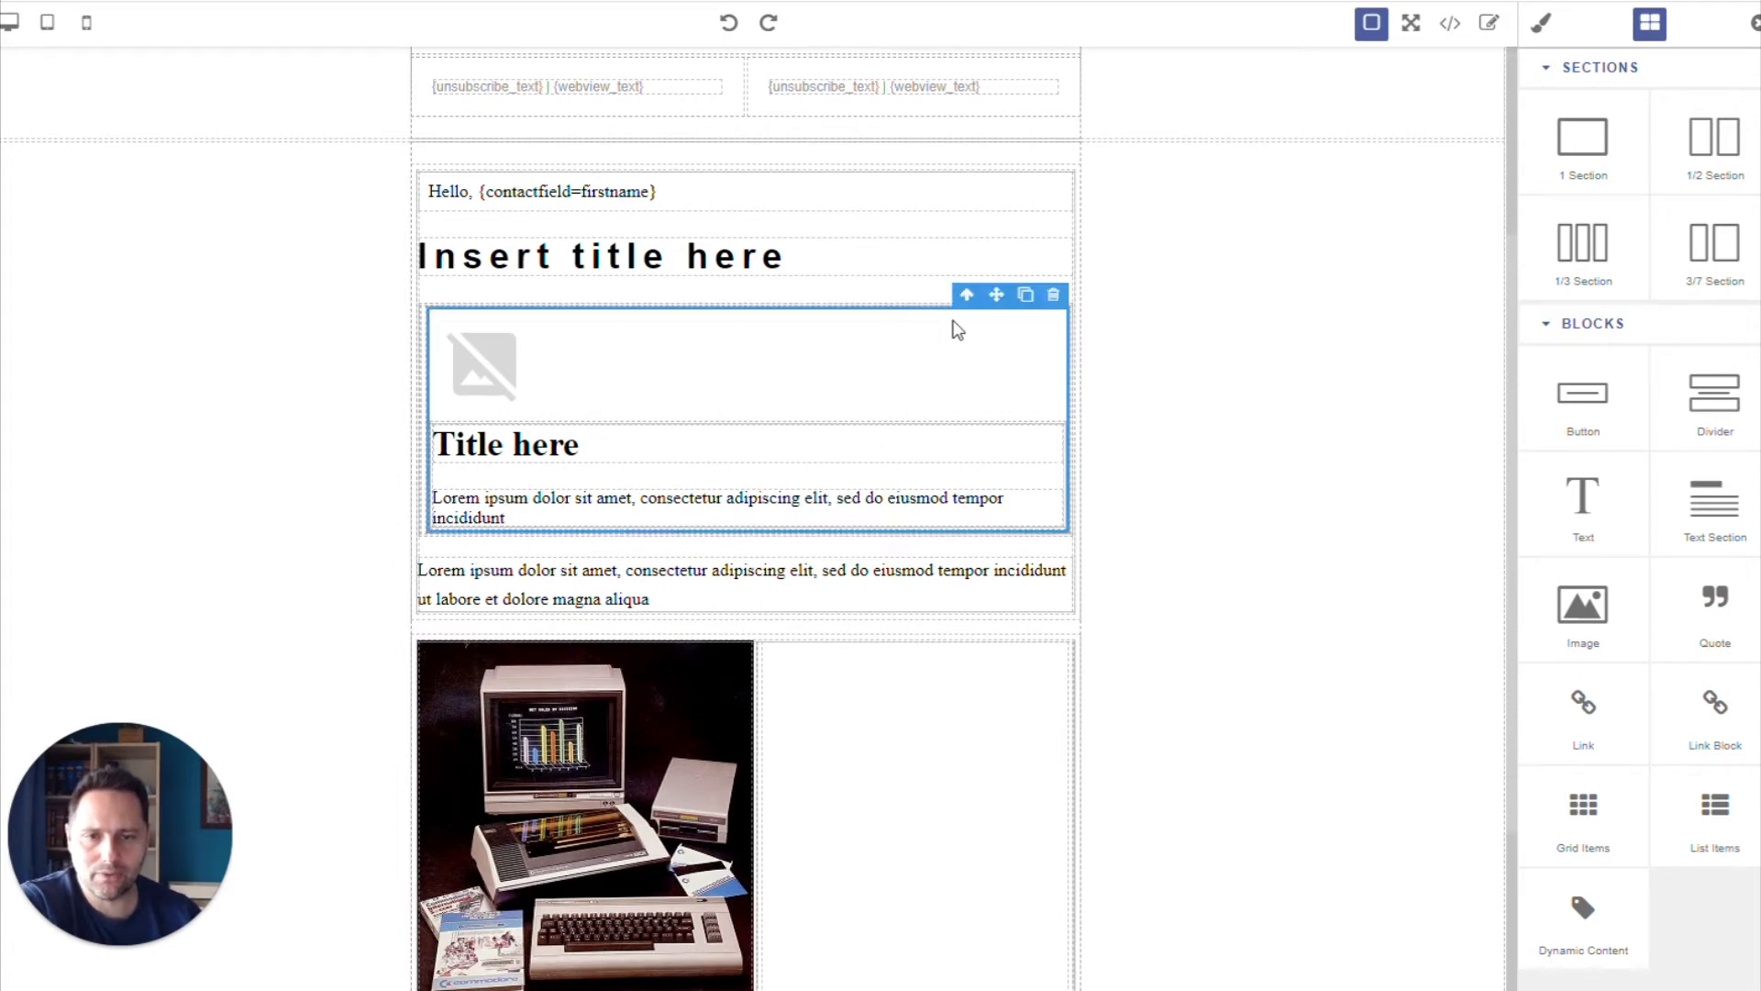
{"action": "left_click", "coordinate": [964, 298]}
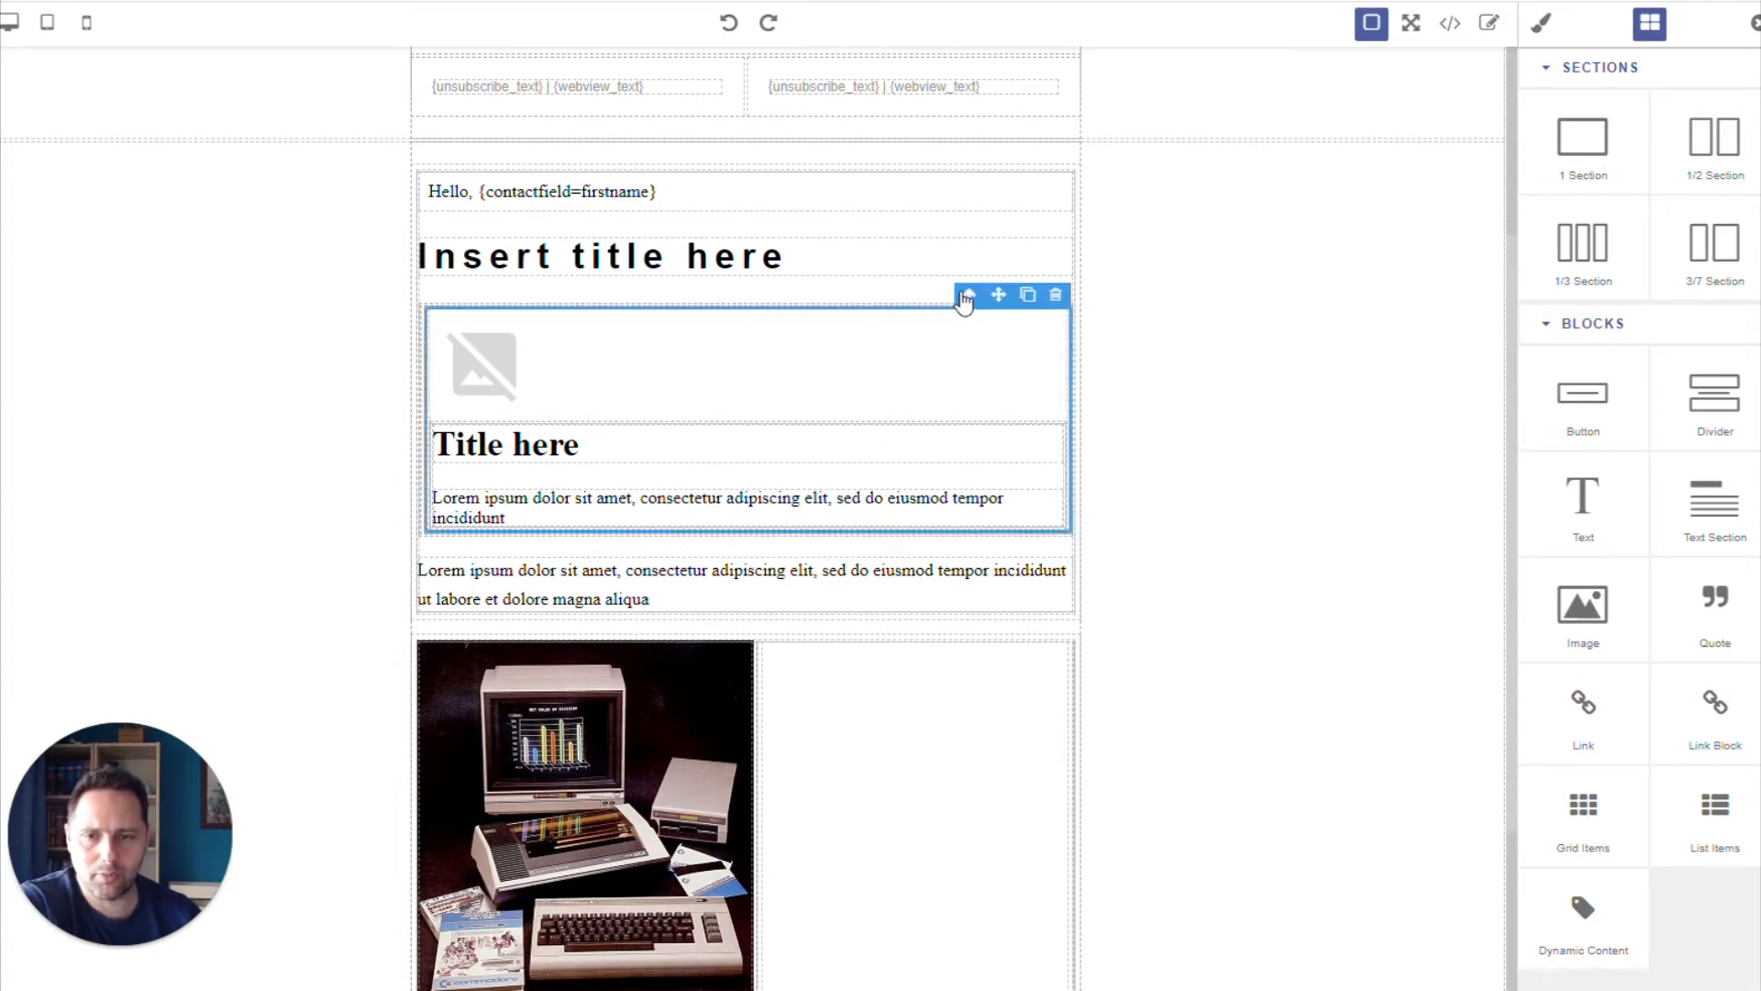
{"action": "left_click", "coordinate": [1055, 294]}
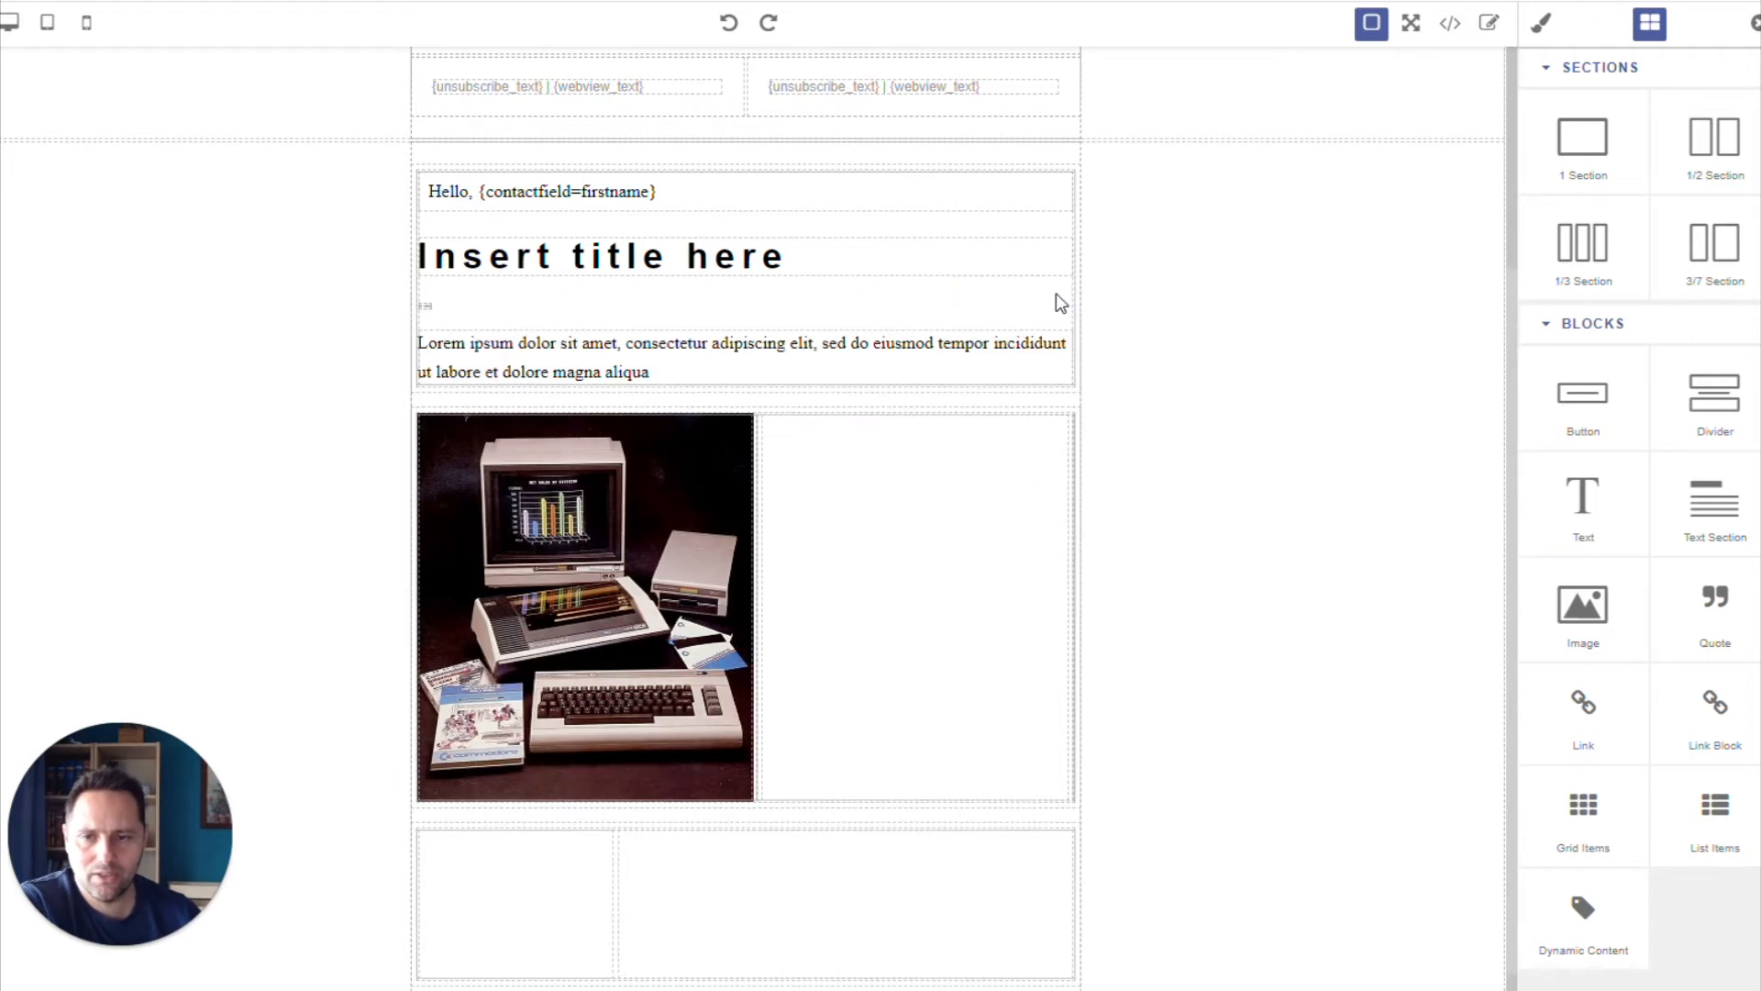
Remove the leftover empty grid containers between the "Insert title here" heading and the paragraph.
{"action": "left_click", "coordinate": [426, 307]}
{"action": "left_click", "coordinate": [414, 301]}
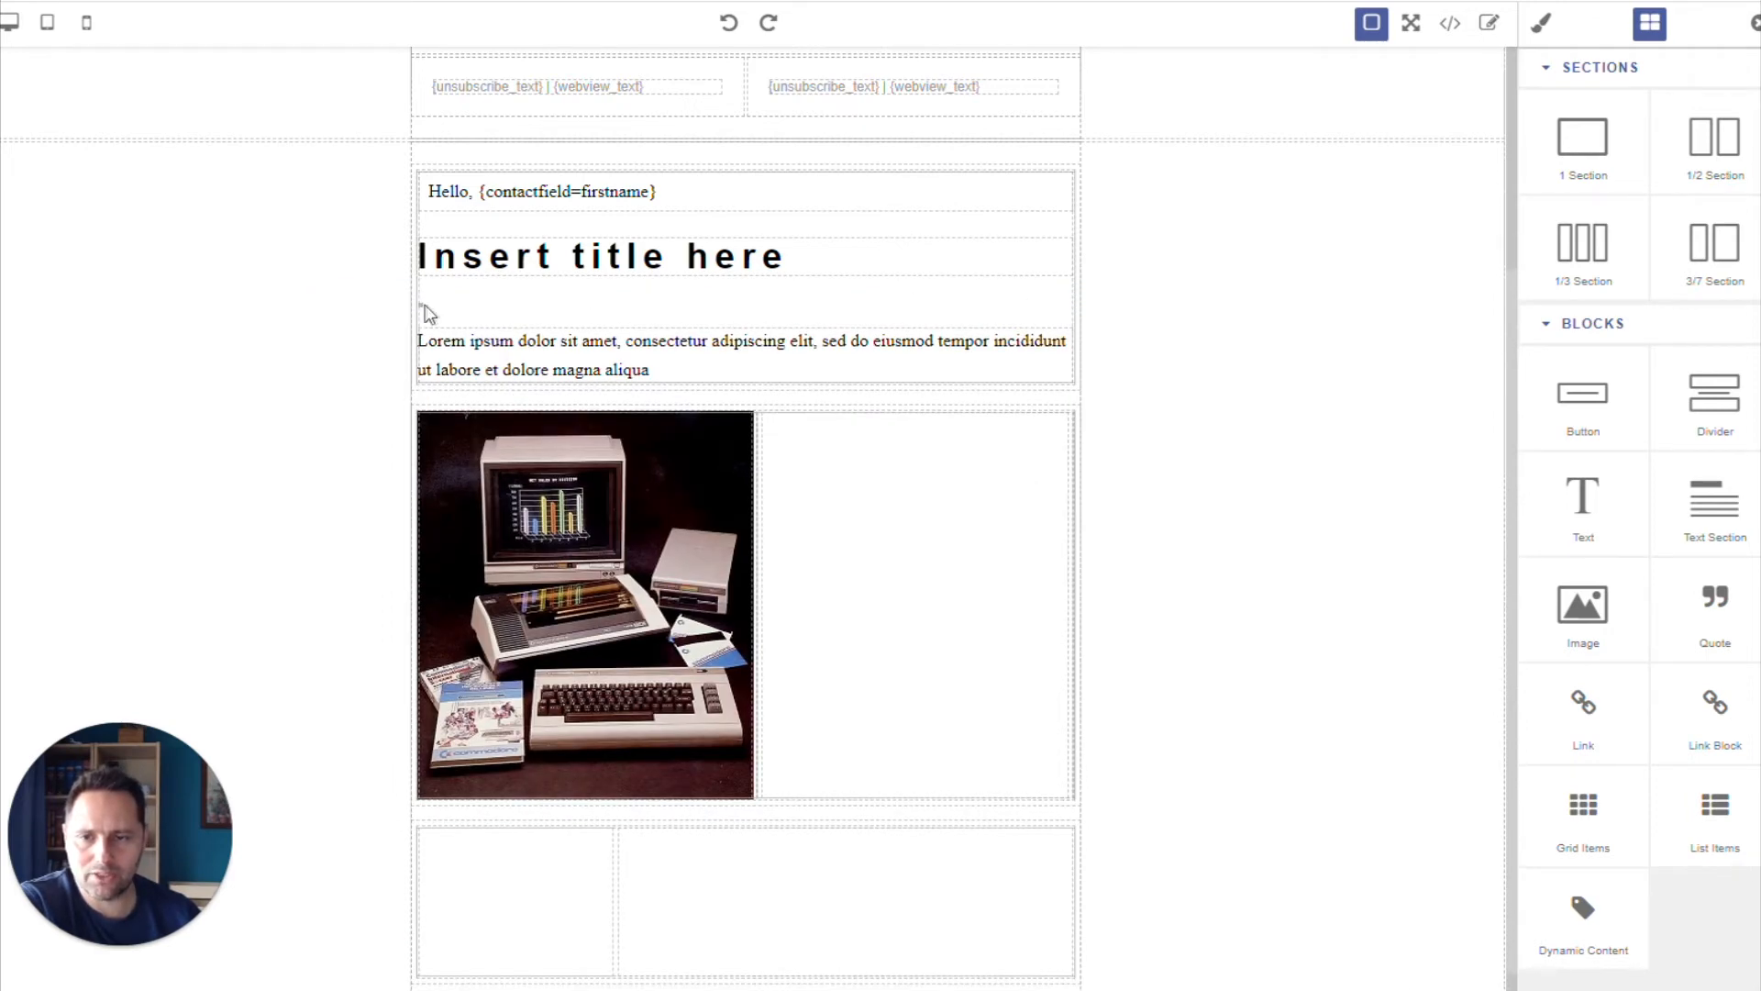
{"action": "left_click", "coordinate": [425, 308]}
{"action": "left_click", "coordinate": [414, 301]}
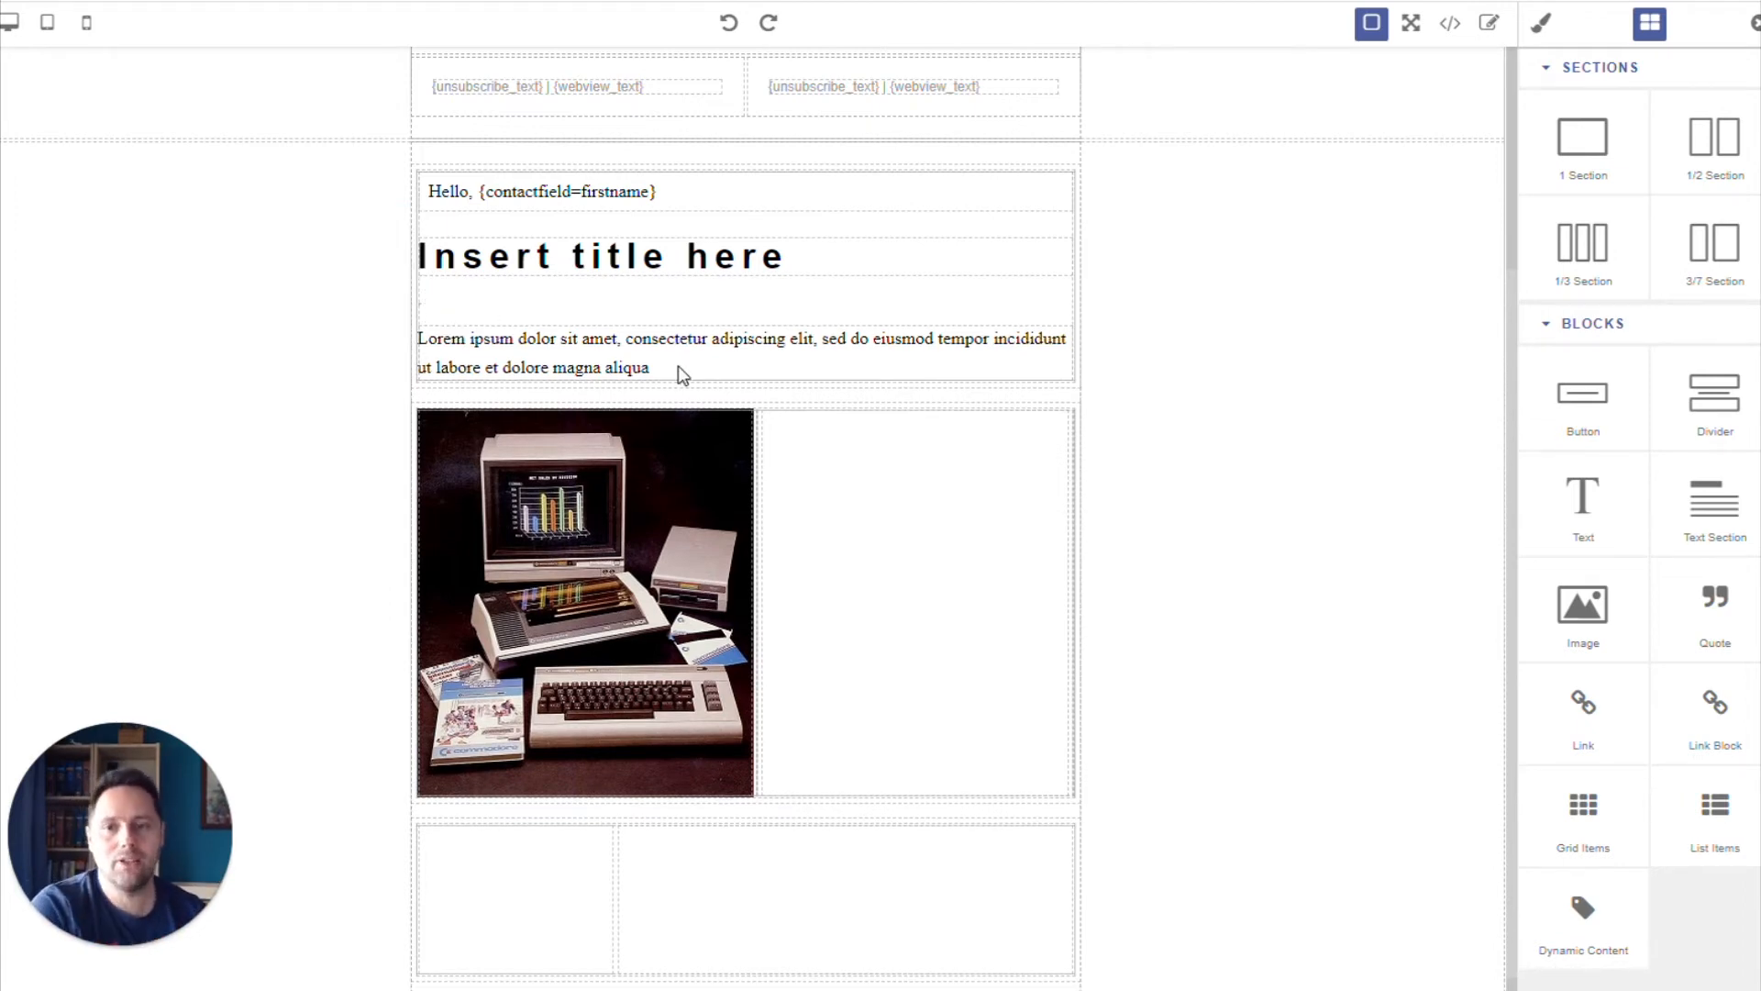
{"action": "left_click", "coordinate": [420, 306]}
{"action": "left_click", "coordinate": [408, 298]}
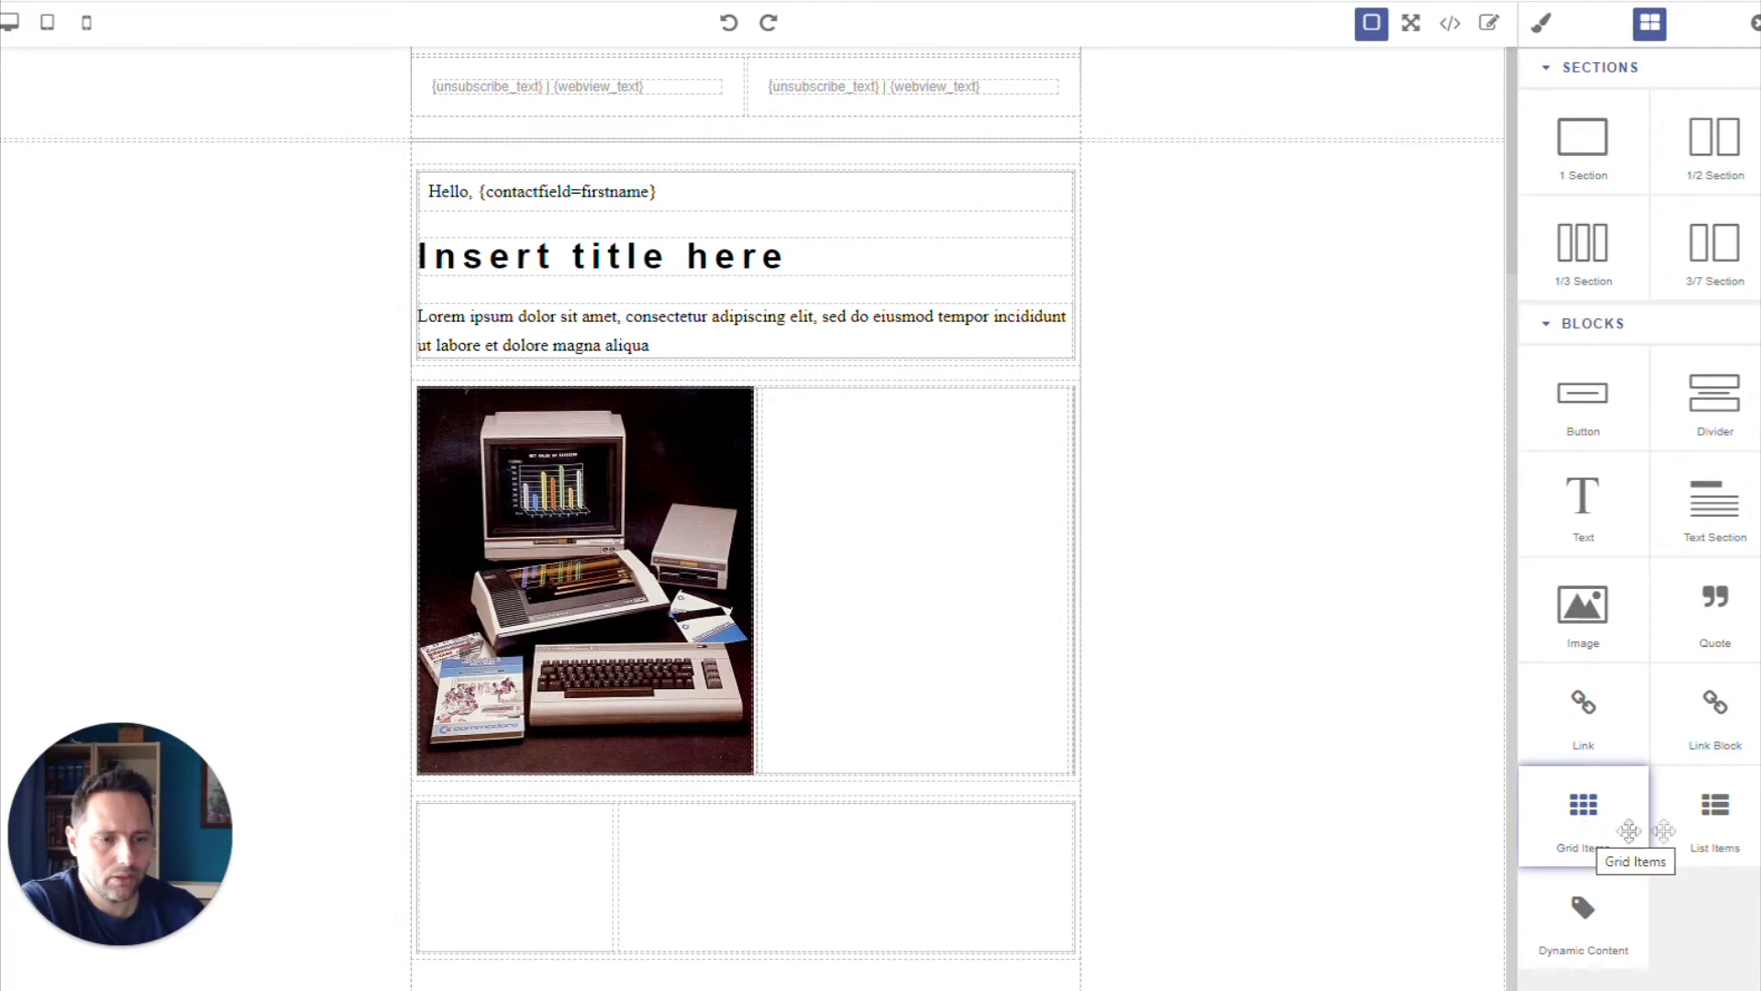
Insert a List Items block under the title, and a Dynamic Content block above it with "Default content" as its default text.
{"action": "left_click_drag", "start_coordinate": [1719, 812], "coordinate": [649, 315]}
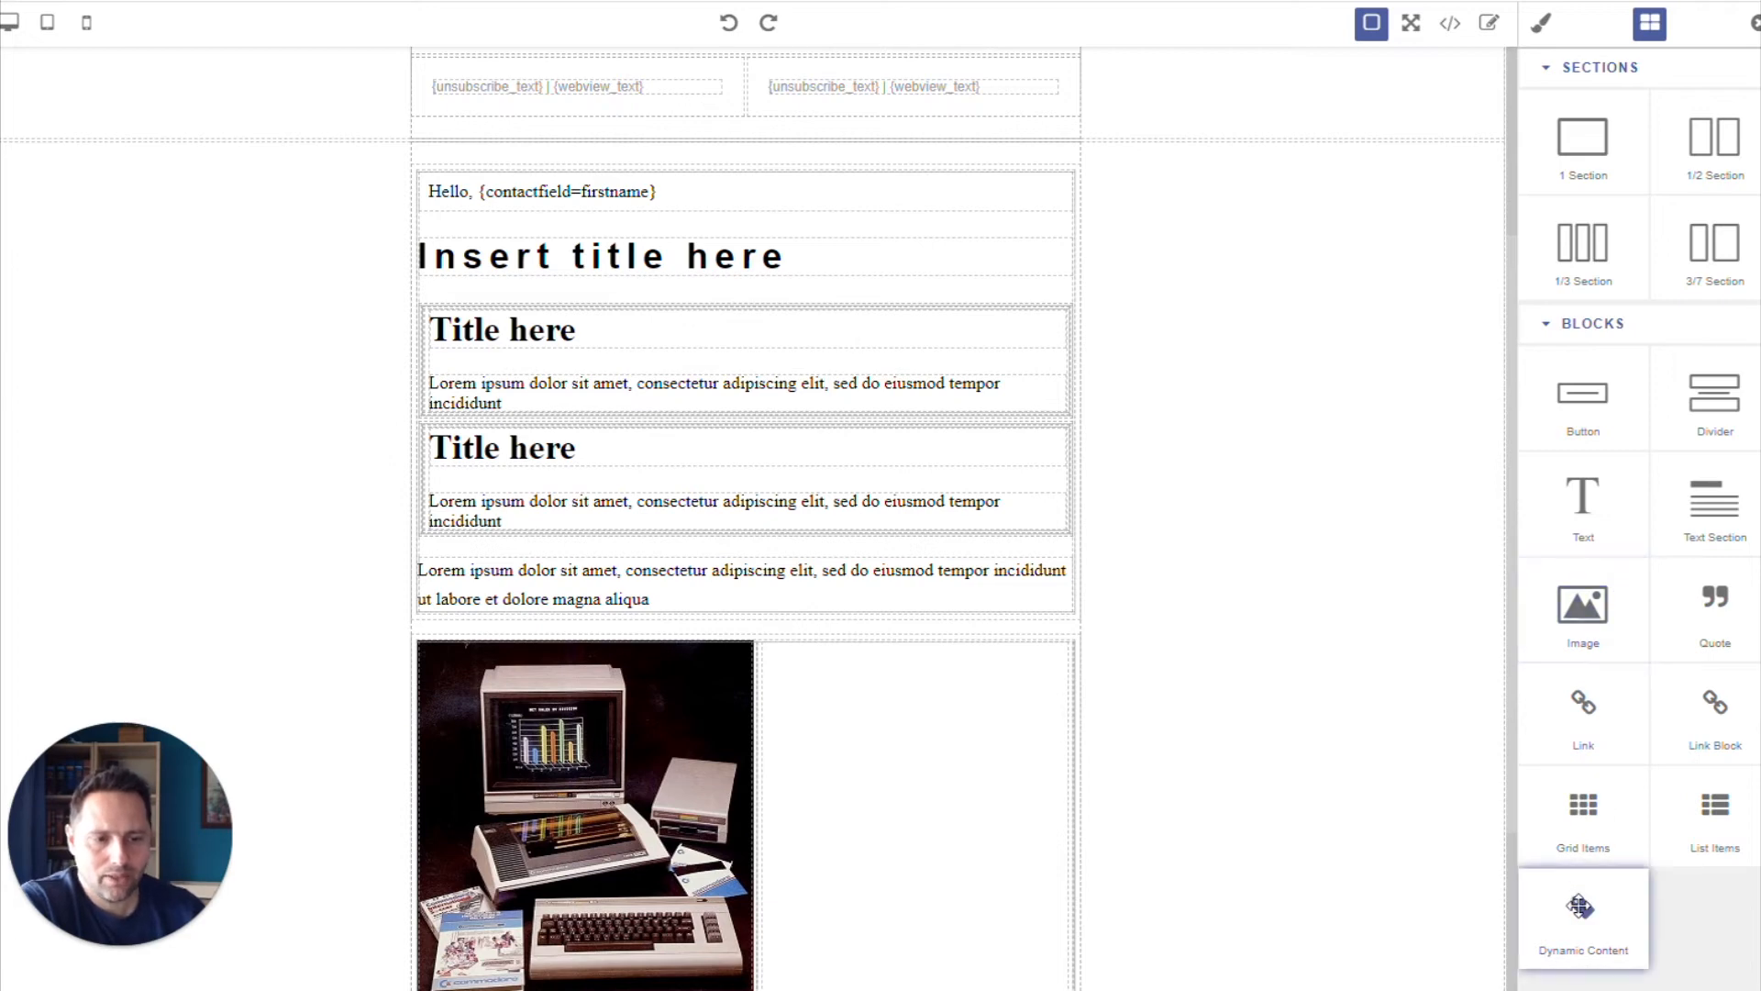
{"action": "left_click_drag", "start_coordinate": [1583, 908], "coordinate": [594, 303]}
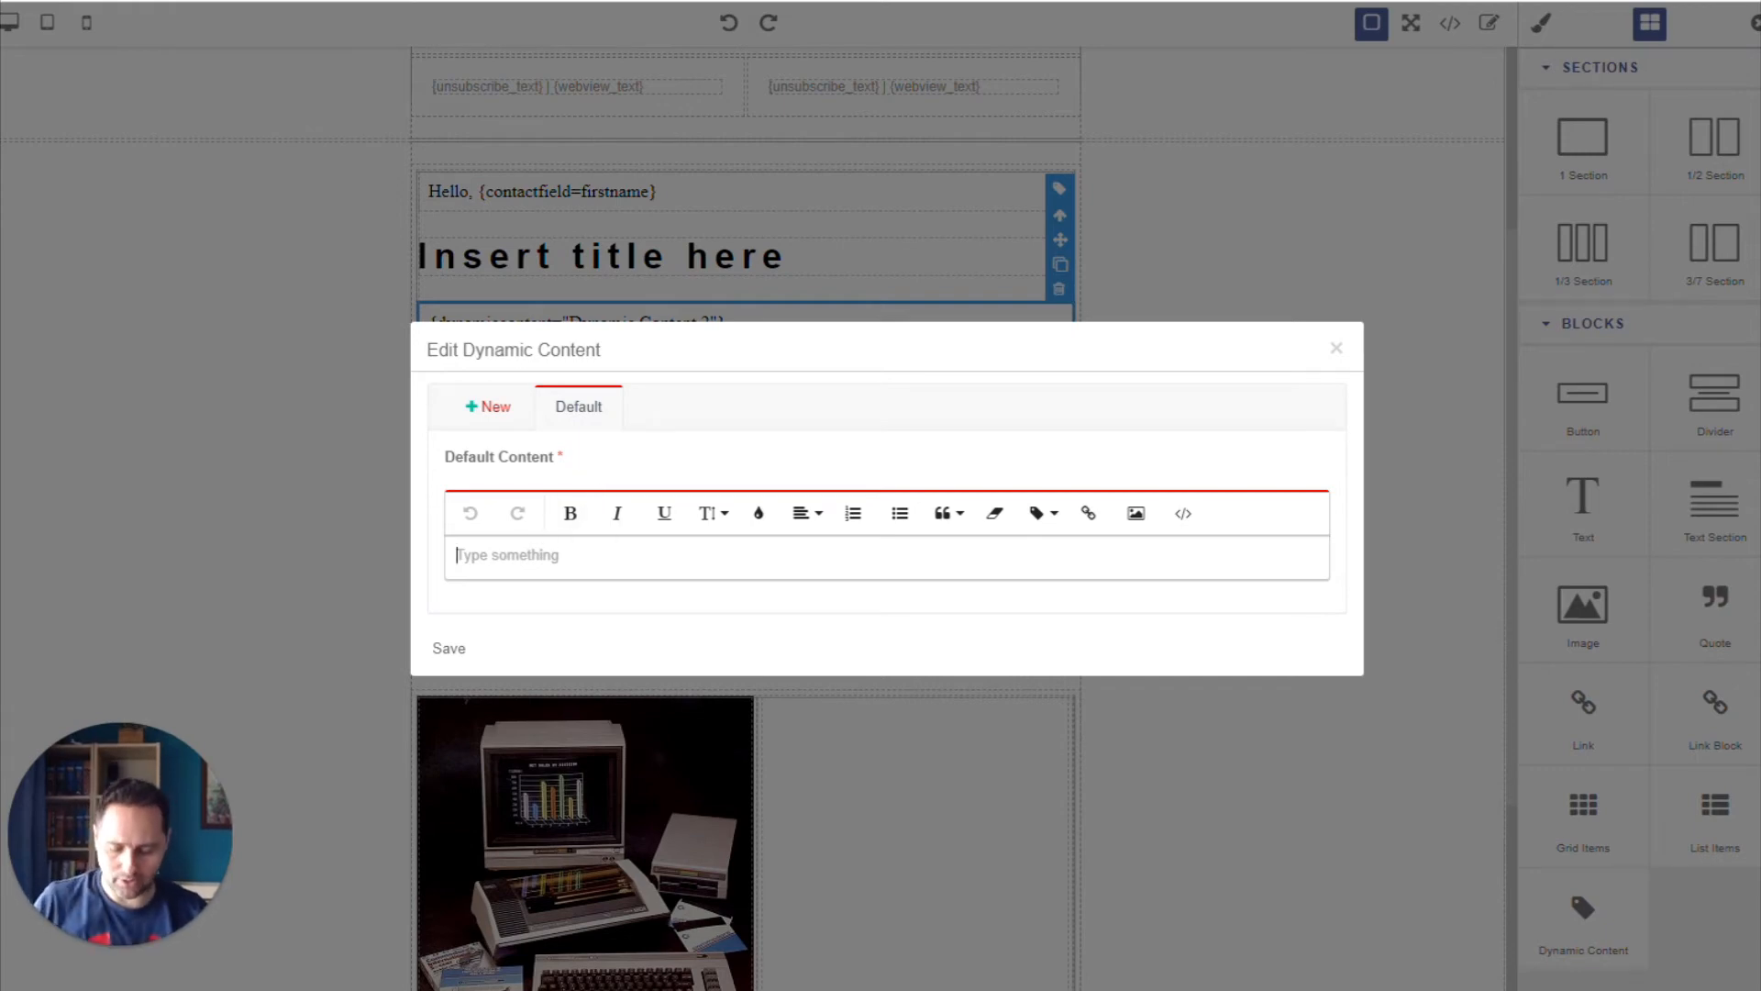
{"action": "type", "text": "Default conte"}
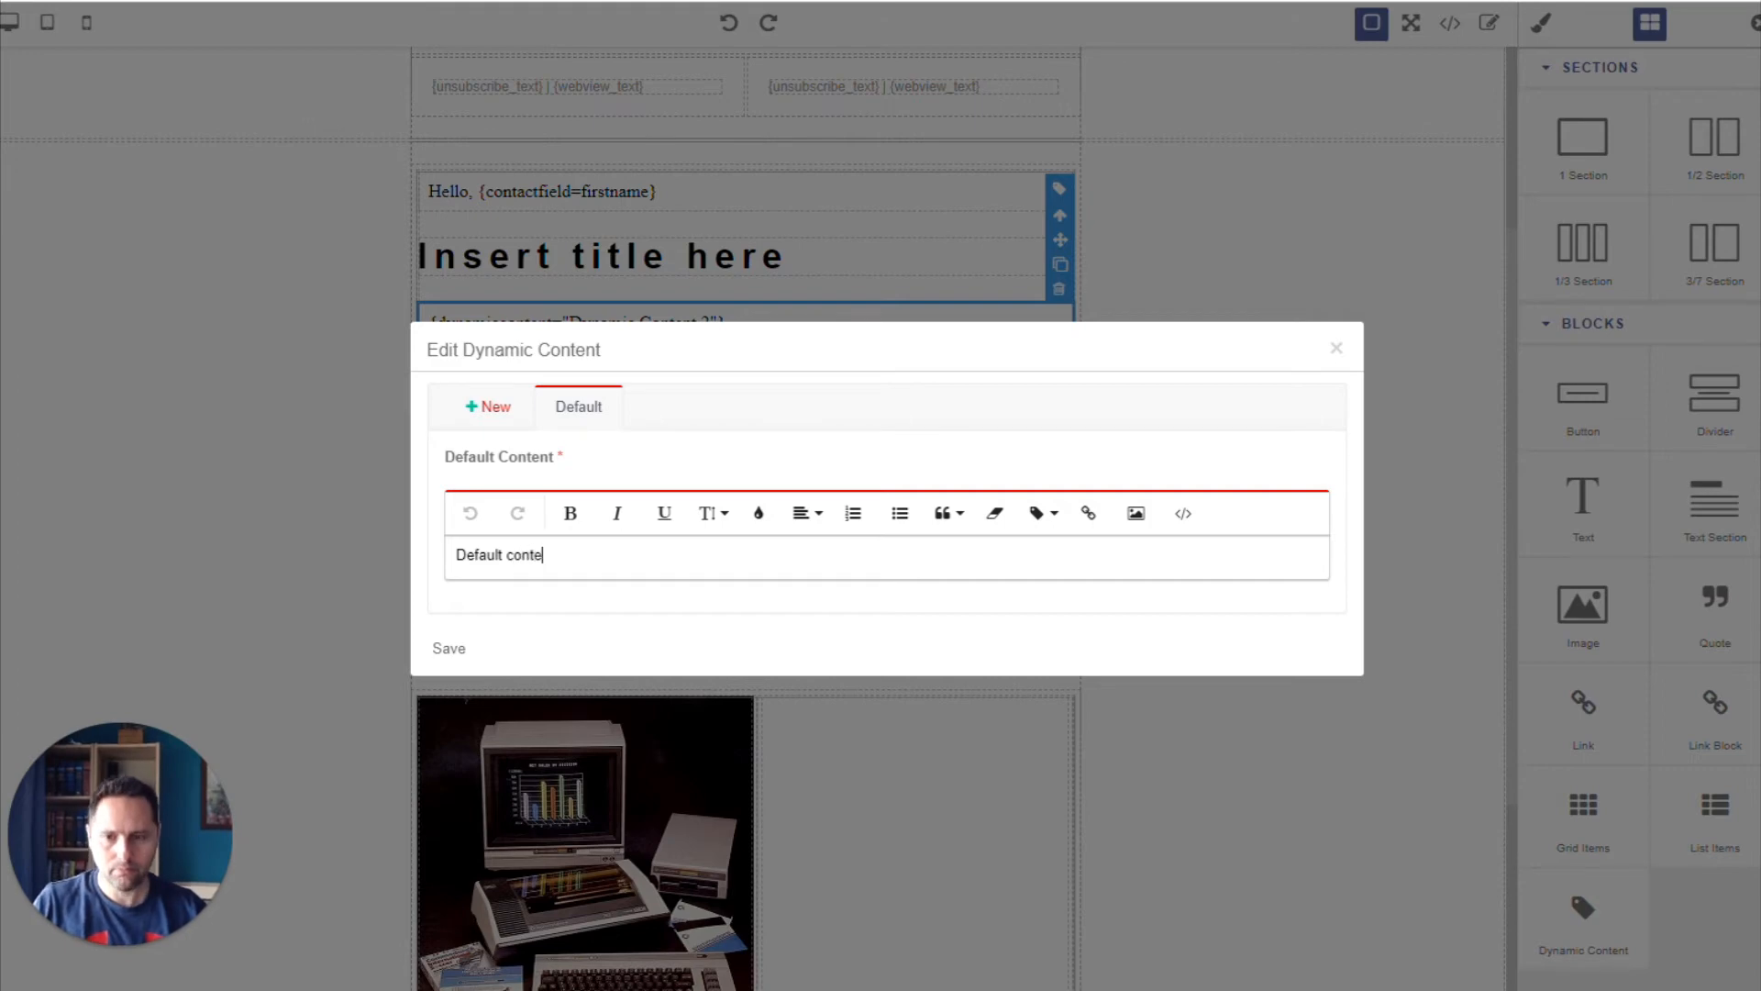
{"action": "type", "text": "nt"}
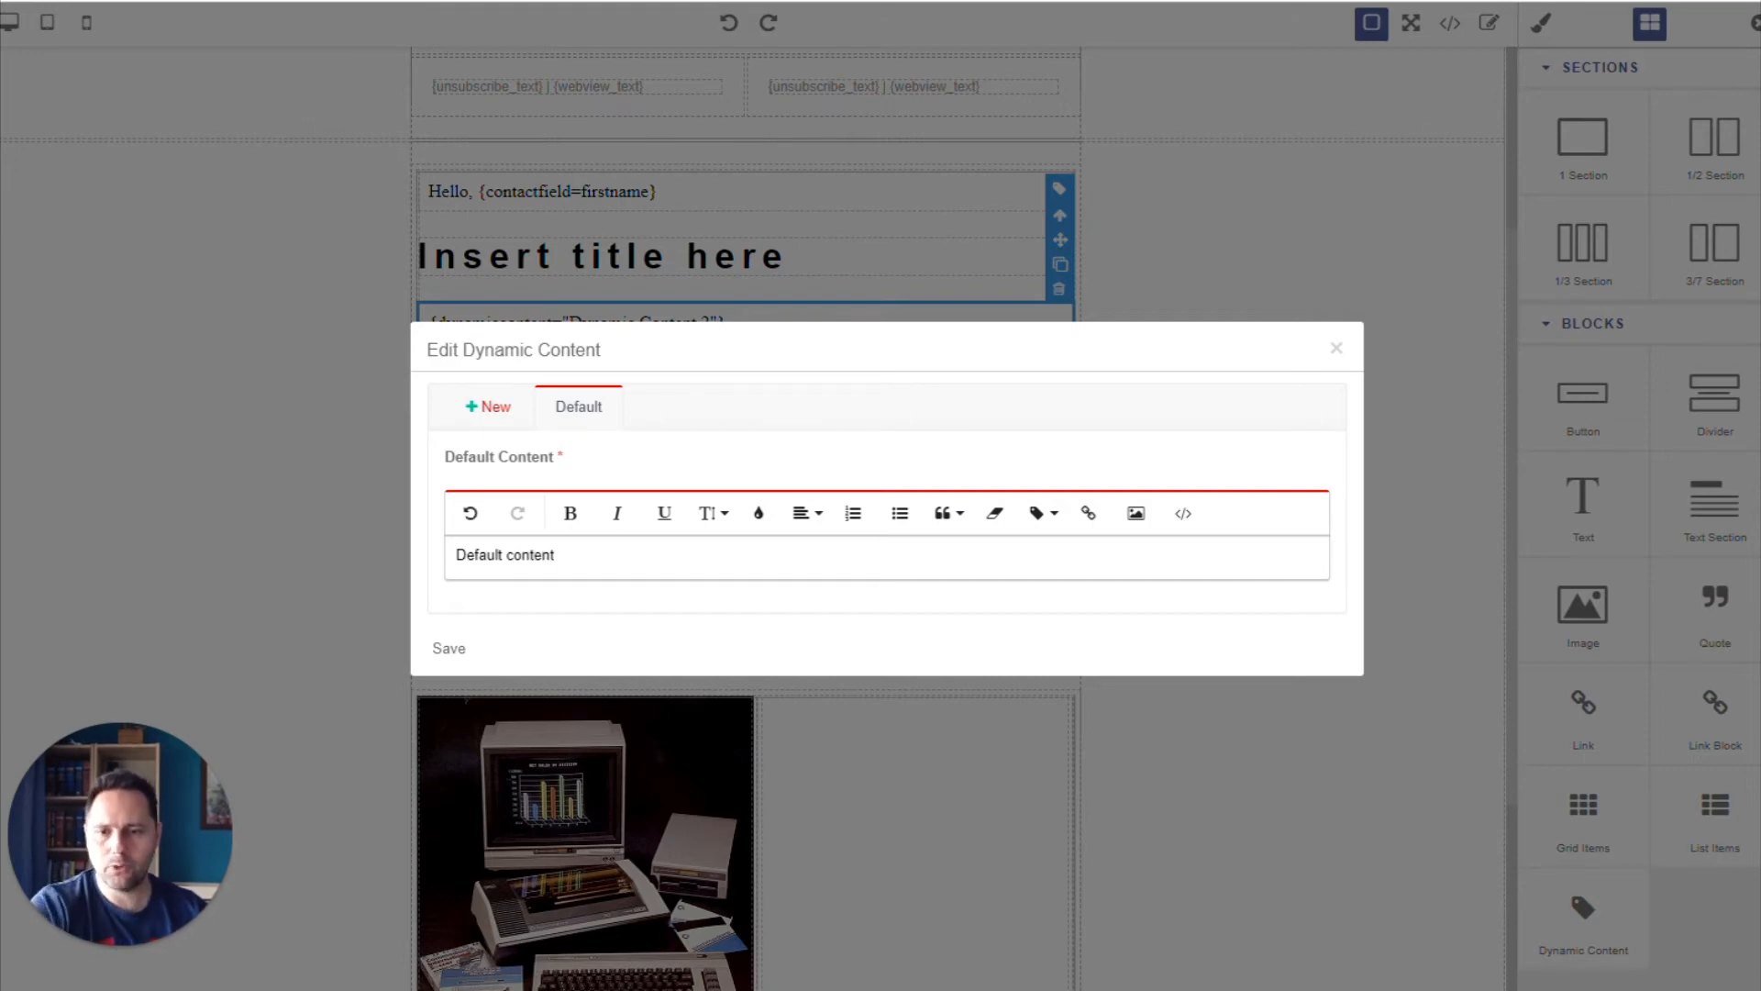
Add a new variation to the dynamic content and start its content with "Only for".
{"action": "left_click", "coordinate": [519, 411]}
{"action": "left_click", "coordinate": [525, 523]}
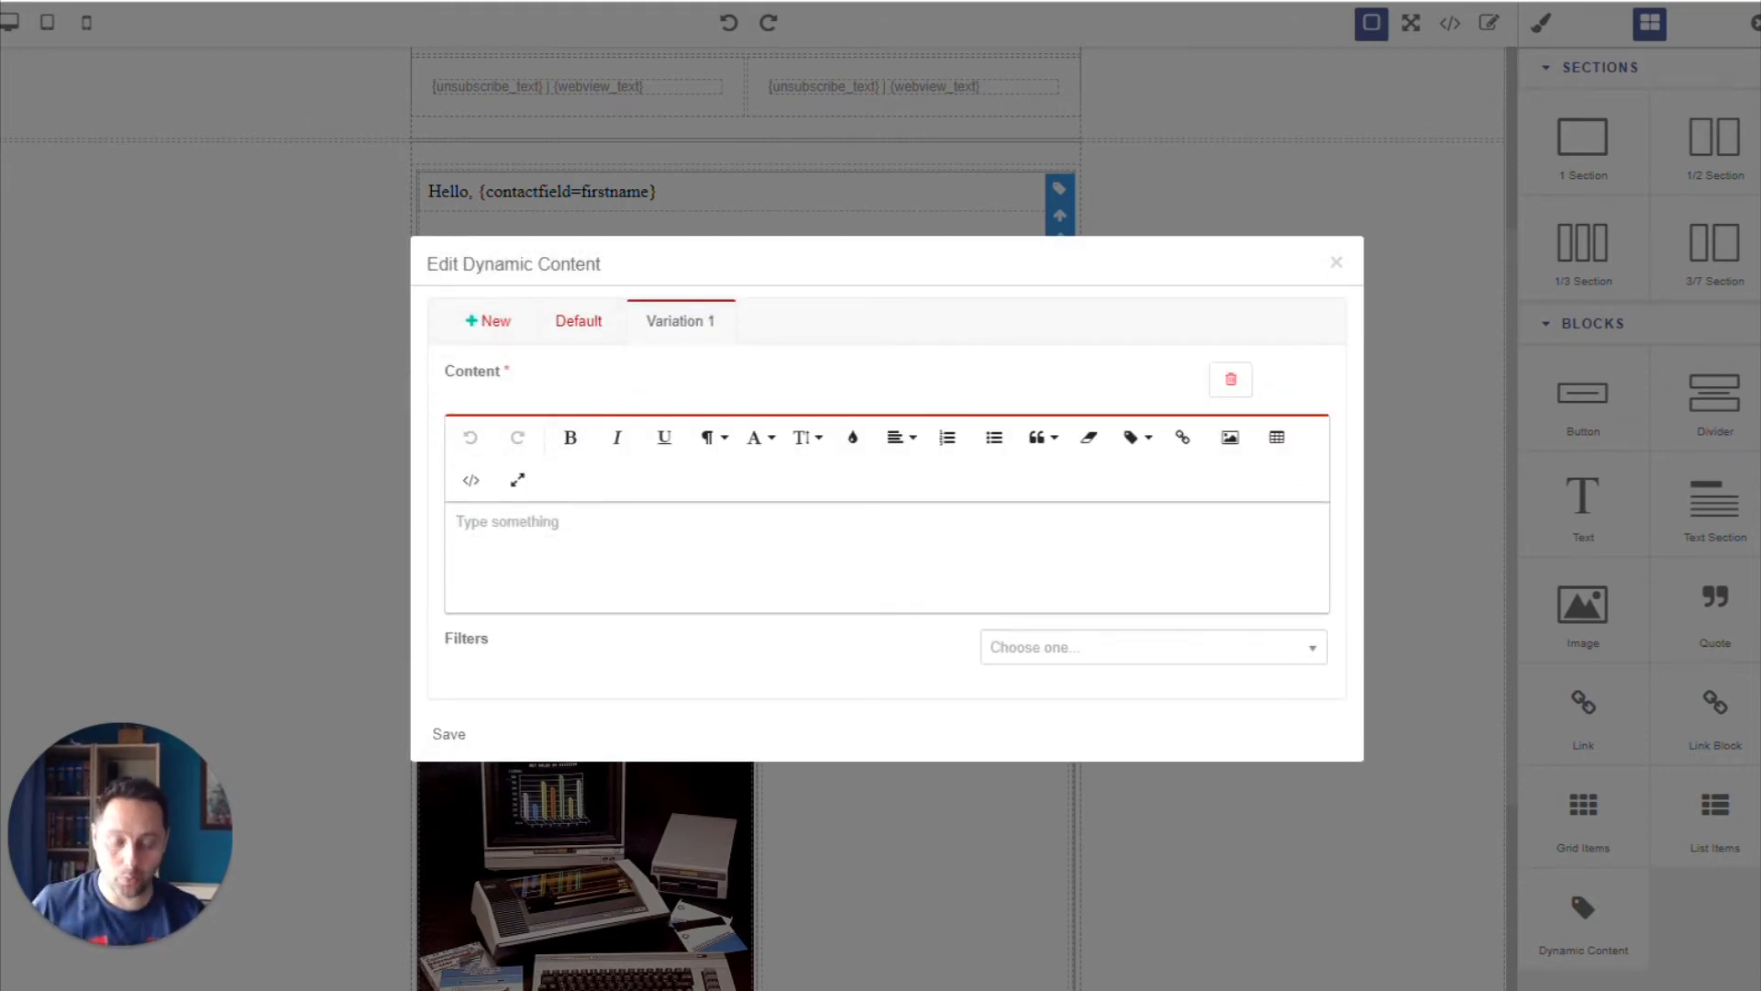
{"action": "type", "text": "Only for "}
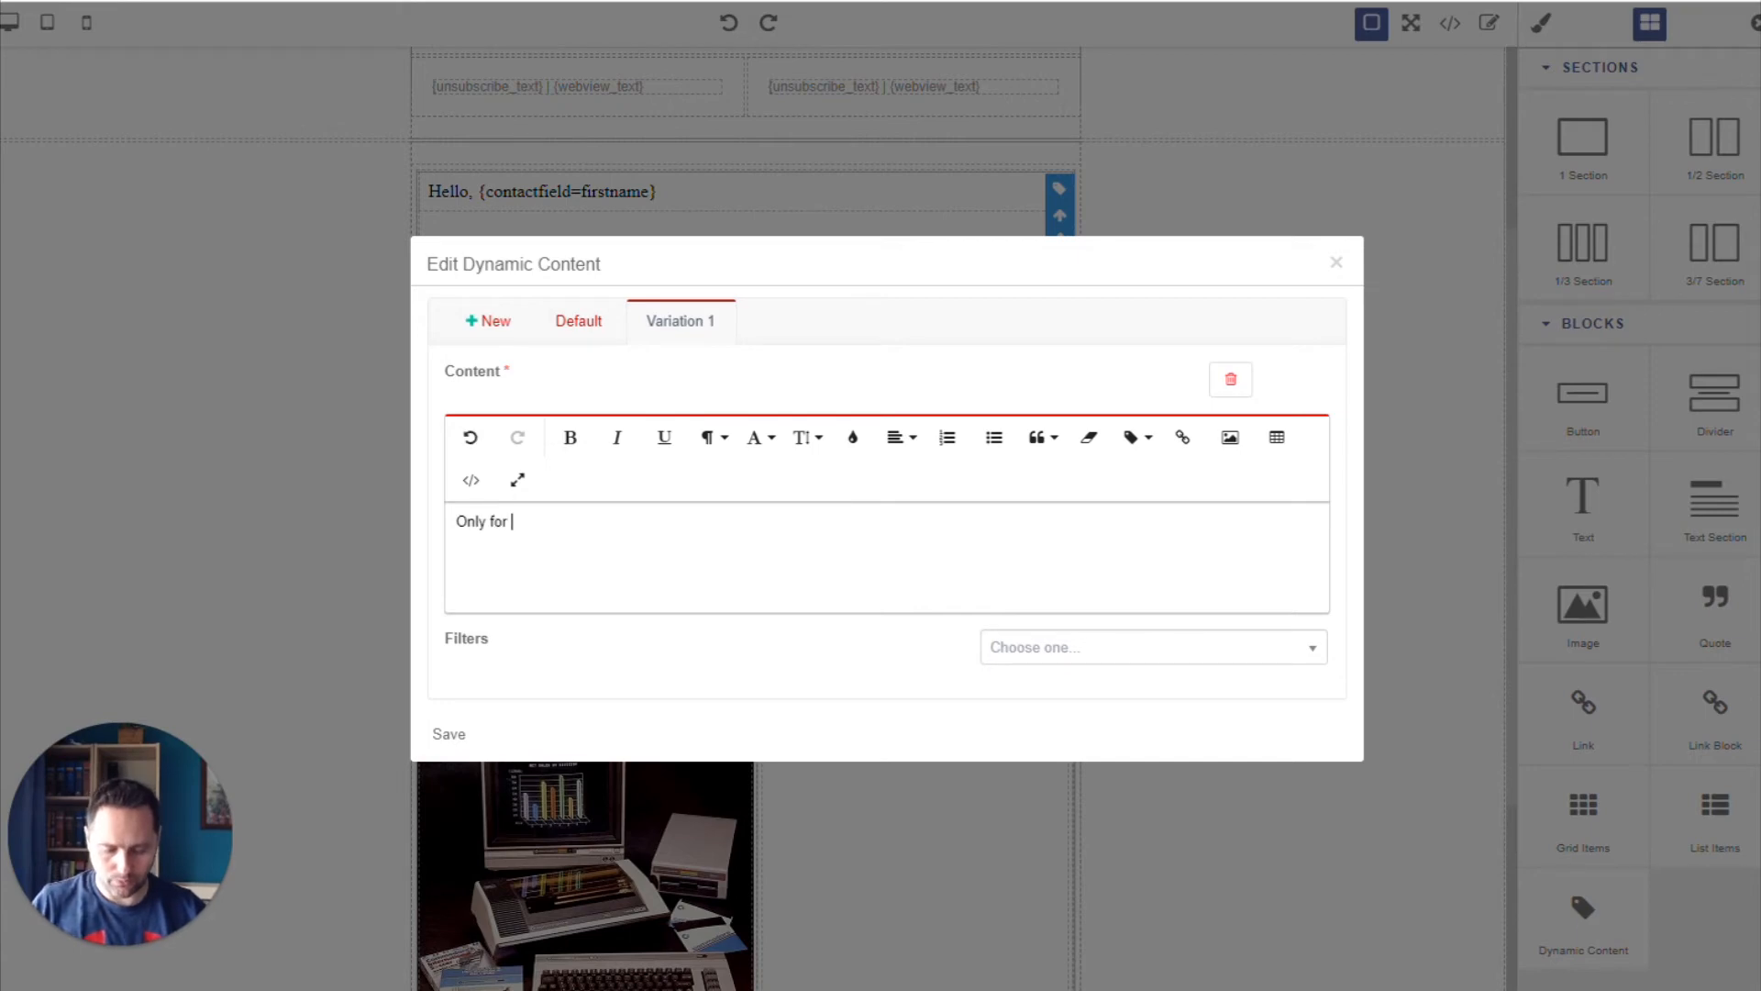
Complete the content of Variation 1 as "Only for the Ladies".
{"action": "type", "text": "the Ladies"}
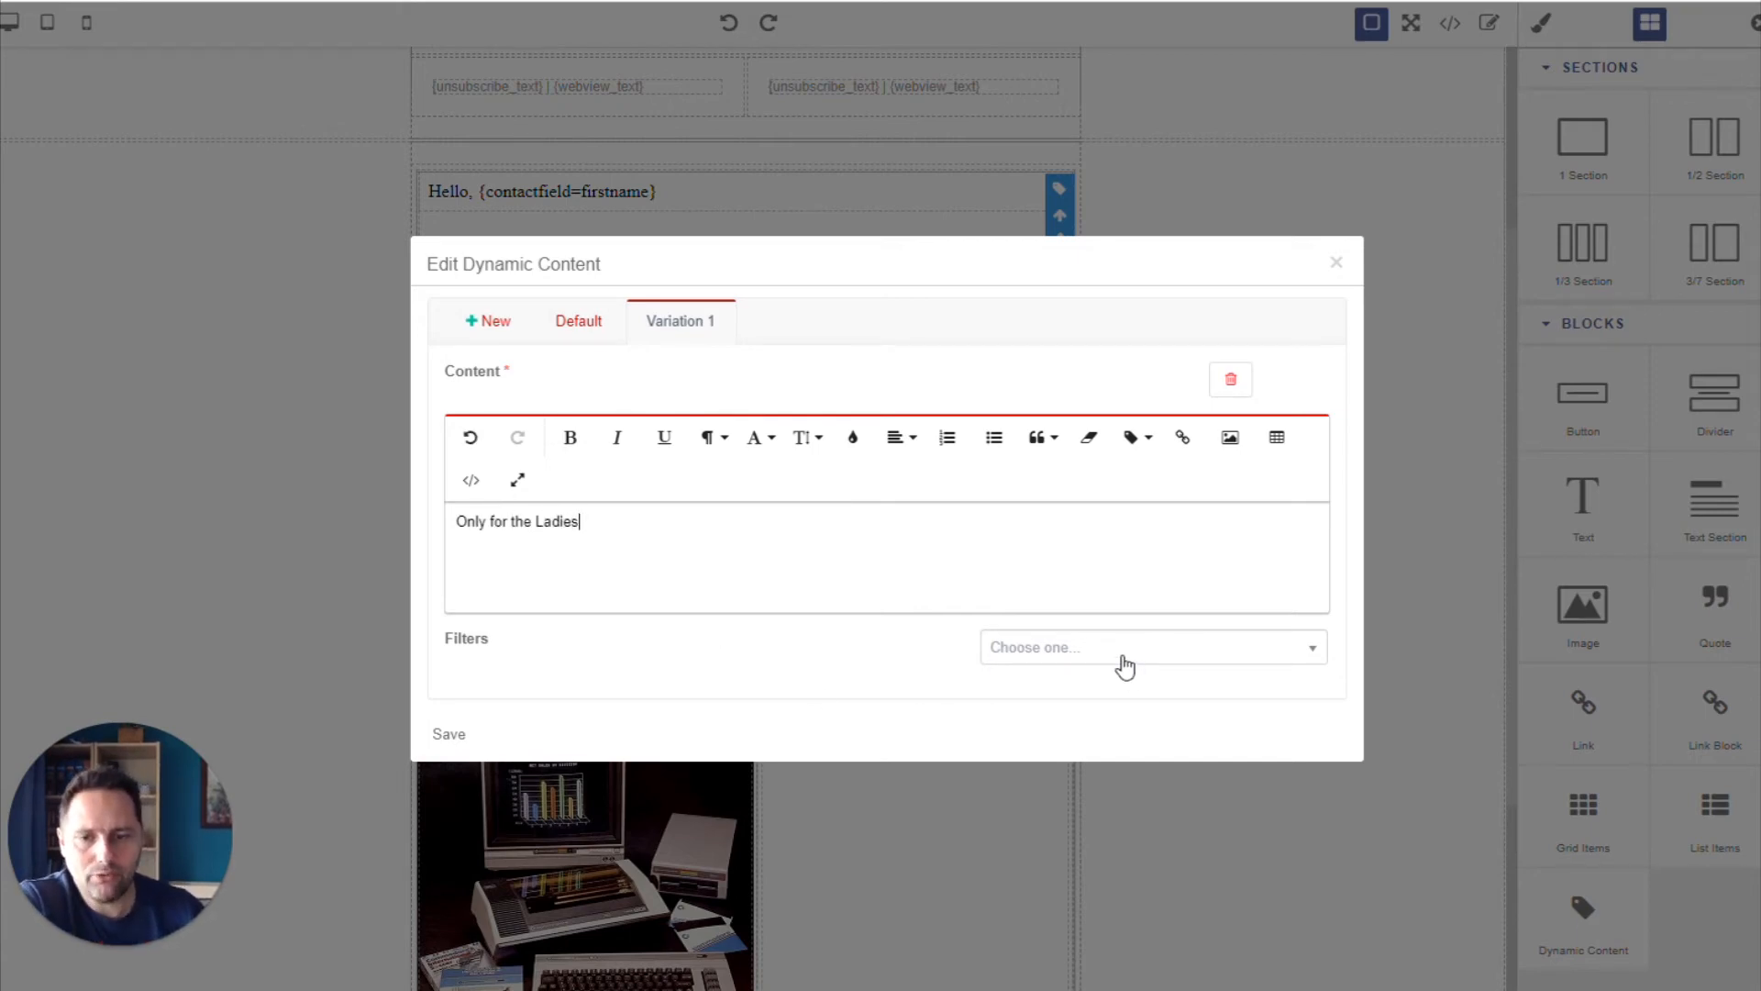
Add a filter to Variation 1 requiring the contact field DOI to equal Yes.
{"action": "left_click", "coordinate": [1126, 662]}
{"action": "type", "text": "gend"}
{"action": "key", "text": "BackSpace"}
{"action": "key", "text": "BackSpace"}
{"action": "key", "text": "BackSpace"}
{"action": "key", "text": "BackSpace"}
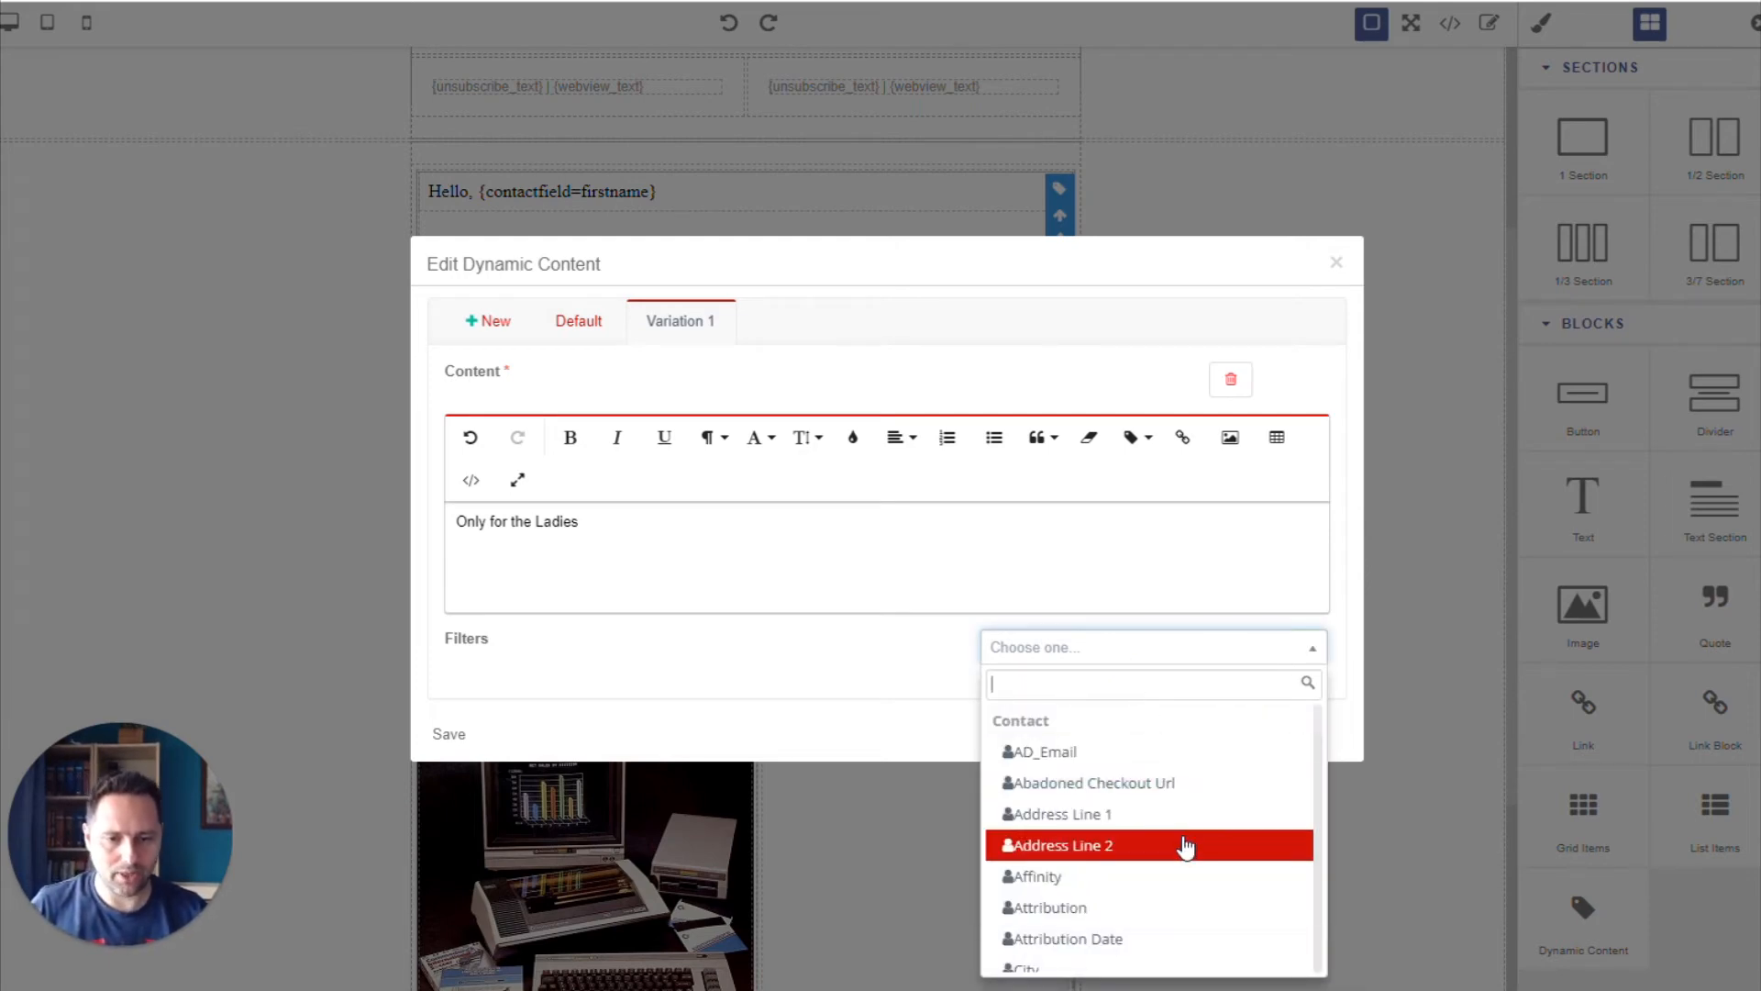
{"action": "scroll", "coordinate": [1180, 834], "scroll_direction": "down", "scroll_amount": 2}
{"action": "scroll", "coordinate": [1183, 839], "scroll_direction": "up", "scroll_amount": 2}
{"action": "scroll", "coordinate": [1184, 844], "scroll_direction": "down", "scroll_amount": 4}
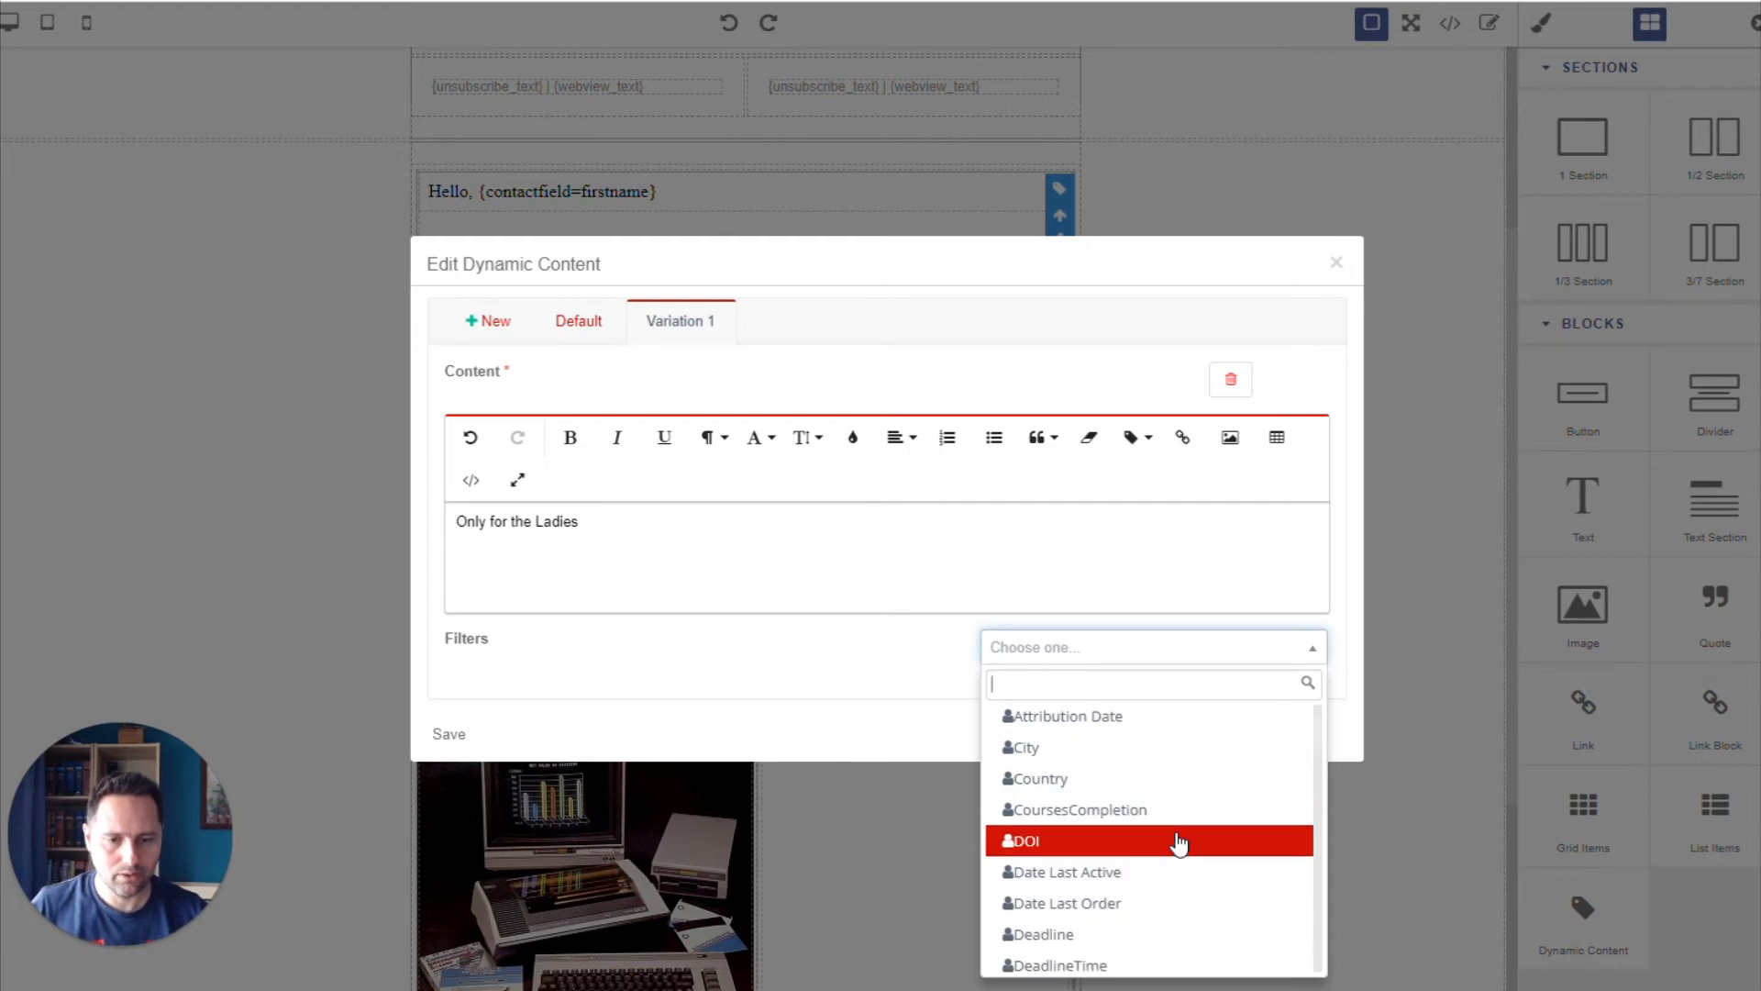
{"action": "left_click", "coordinate": [1179, 842]}
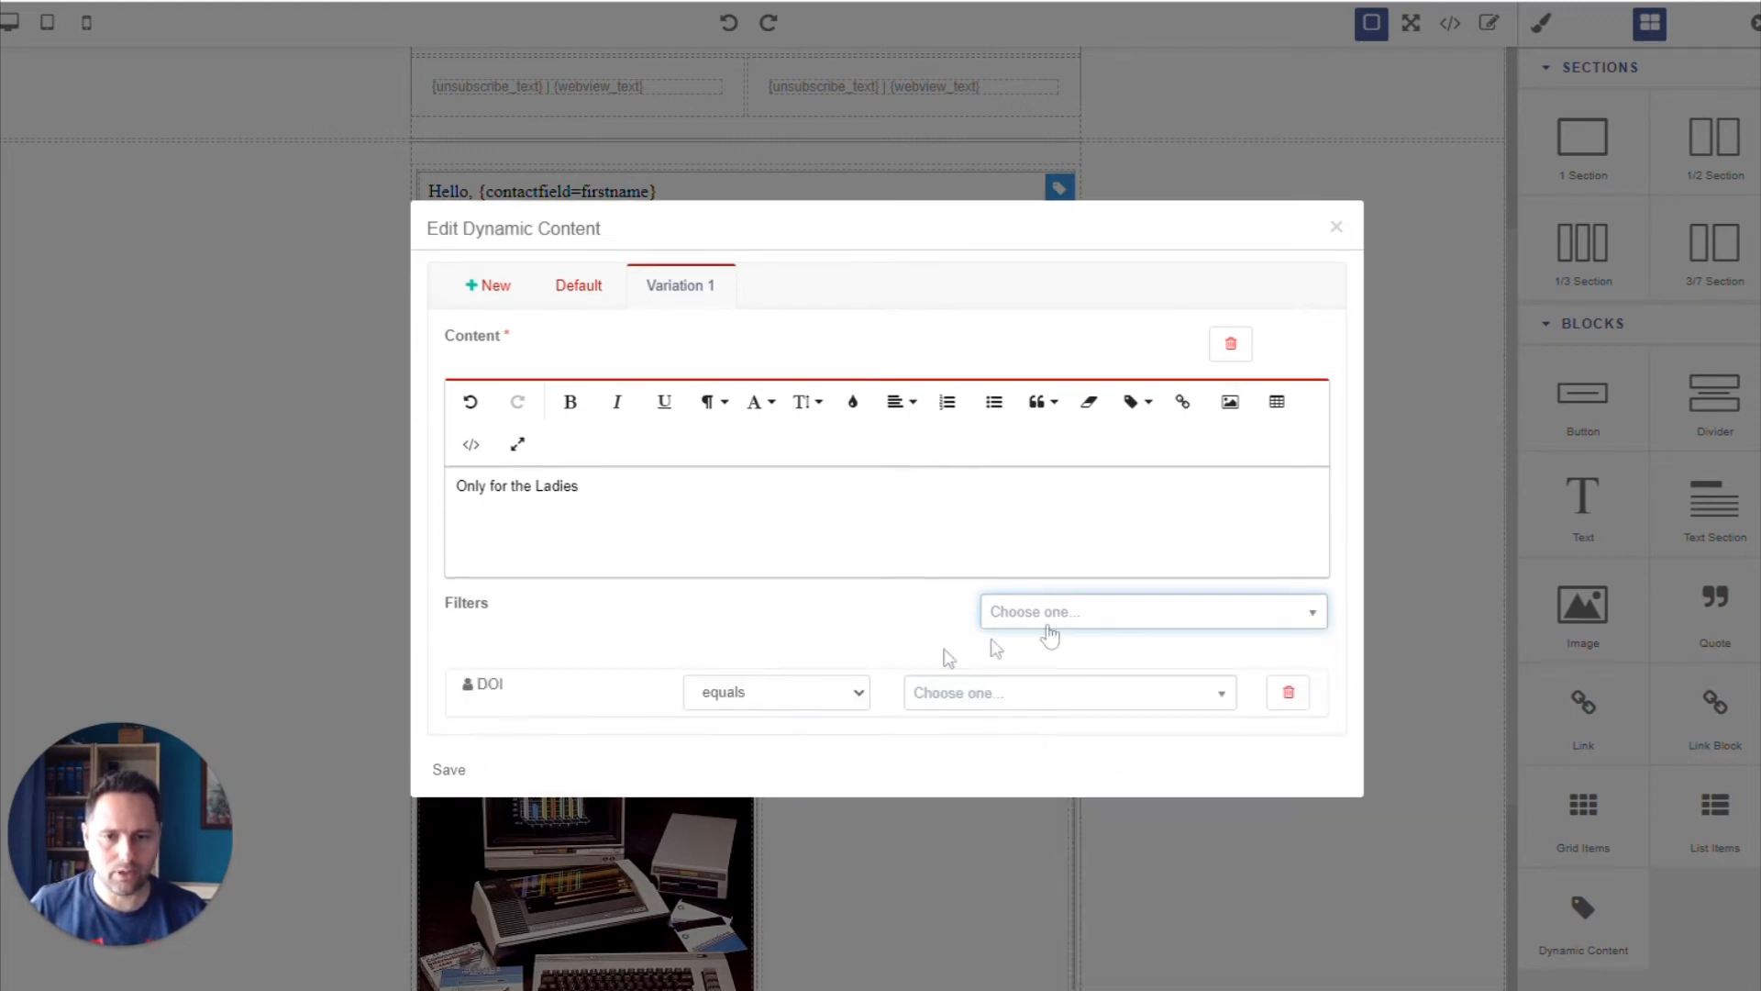
{"action": "left_click", "coordinate": [911, 697]}
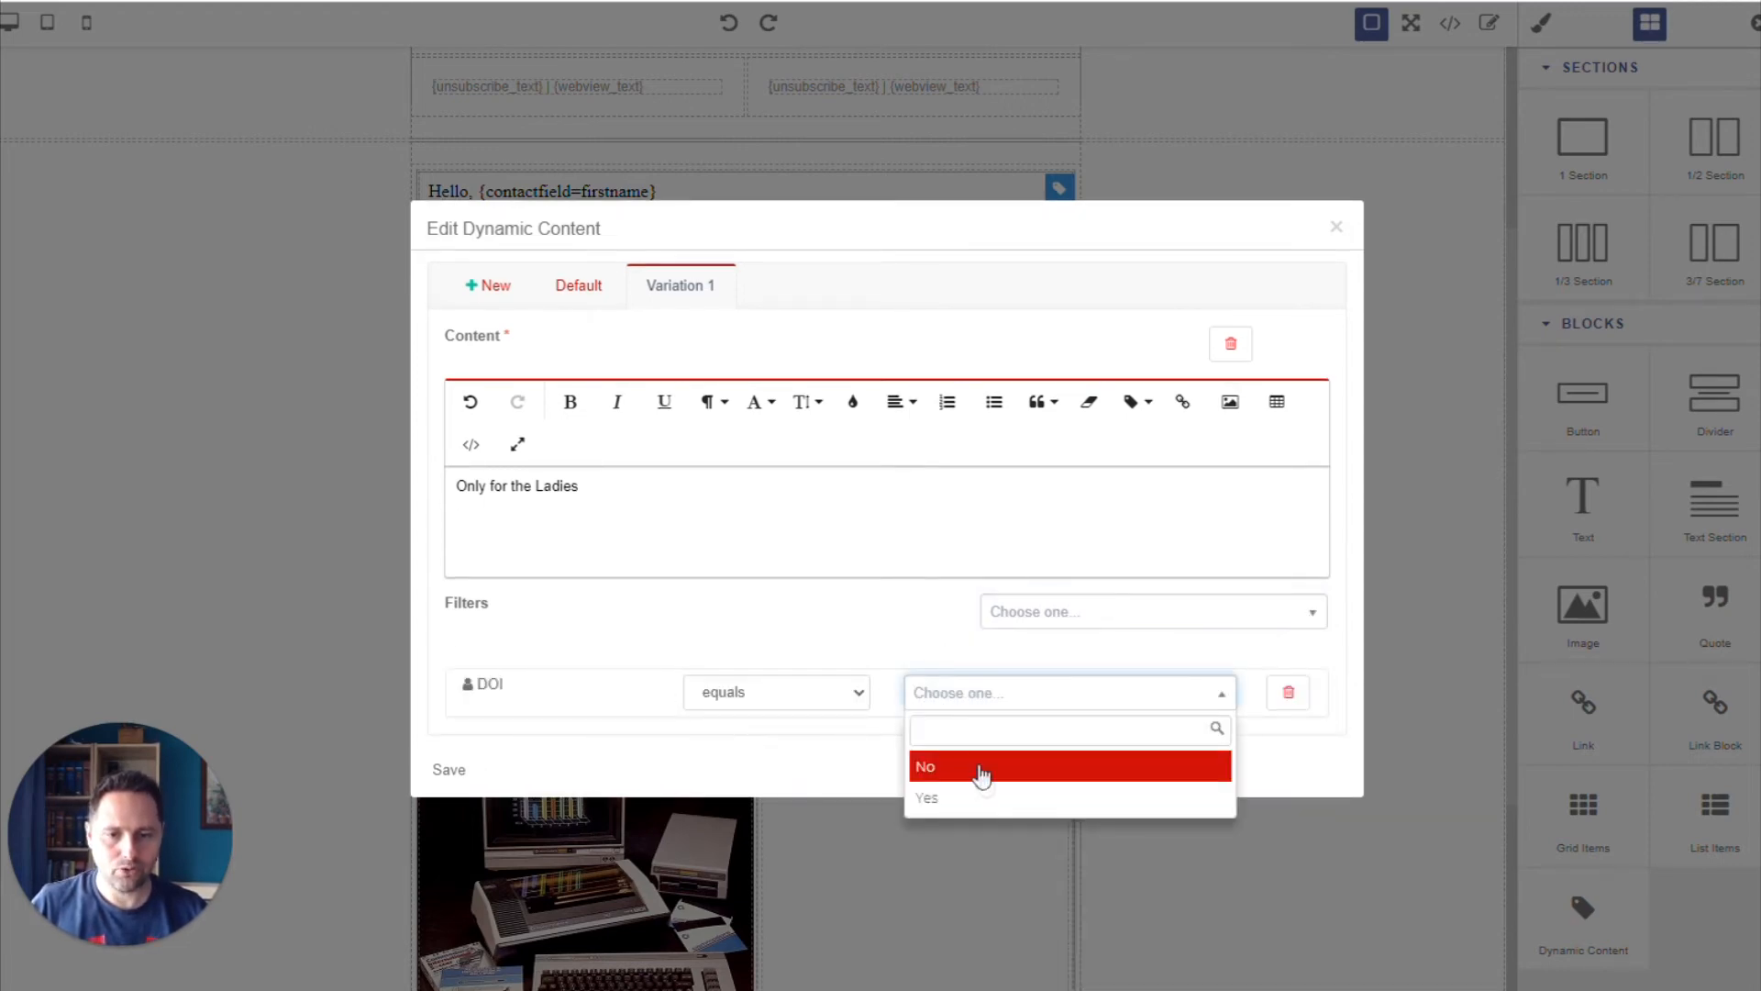
{"action": "left_click", "coordinate": [979, 770]}
Replace the content text of Variation 1 with "Only for Double Opt in".
{"action": "left_click_drag", "start_coordinate": [587, 486], "coordinate": [432, 495]}
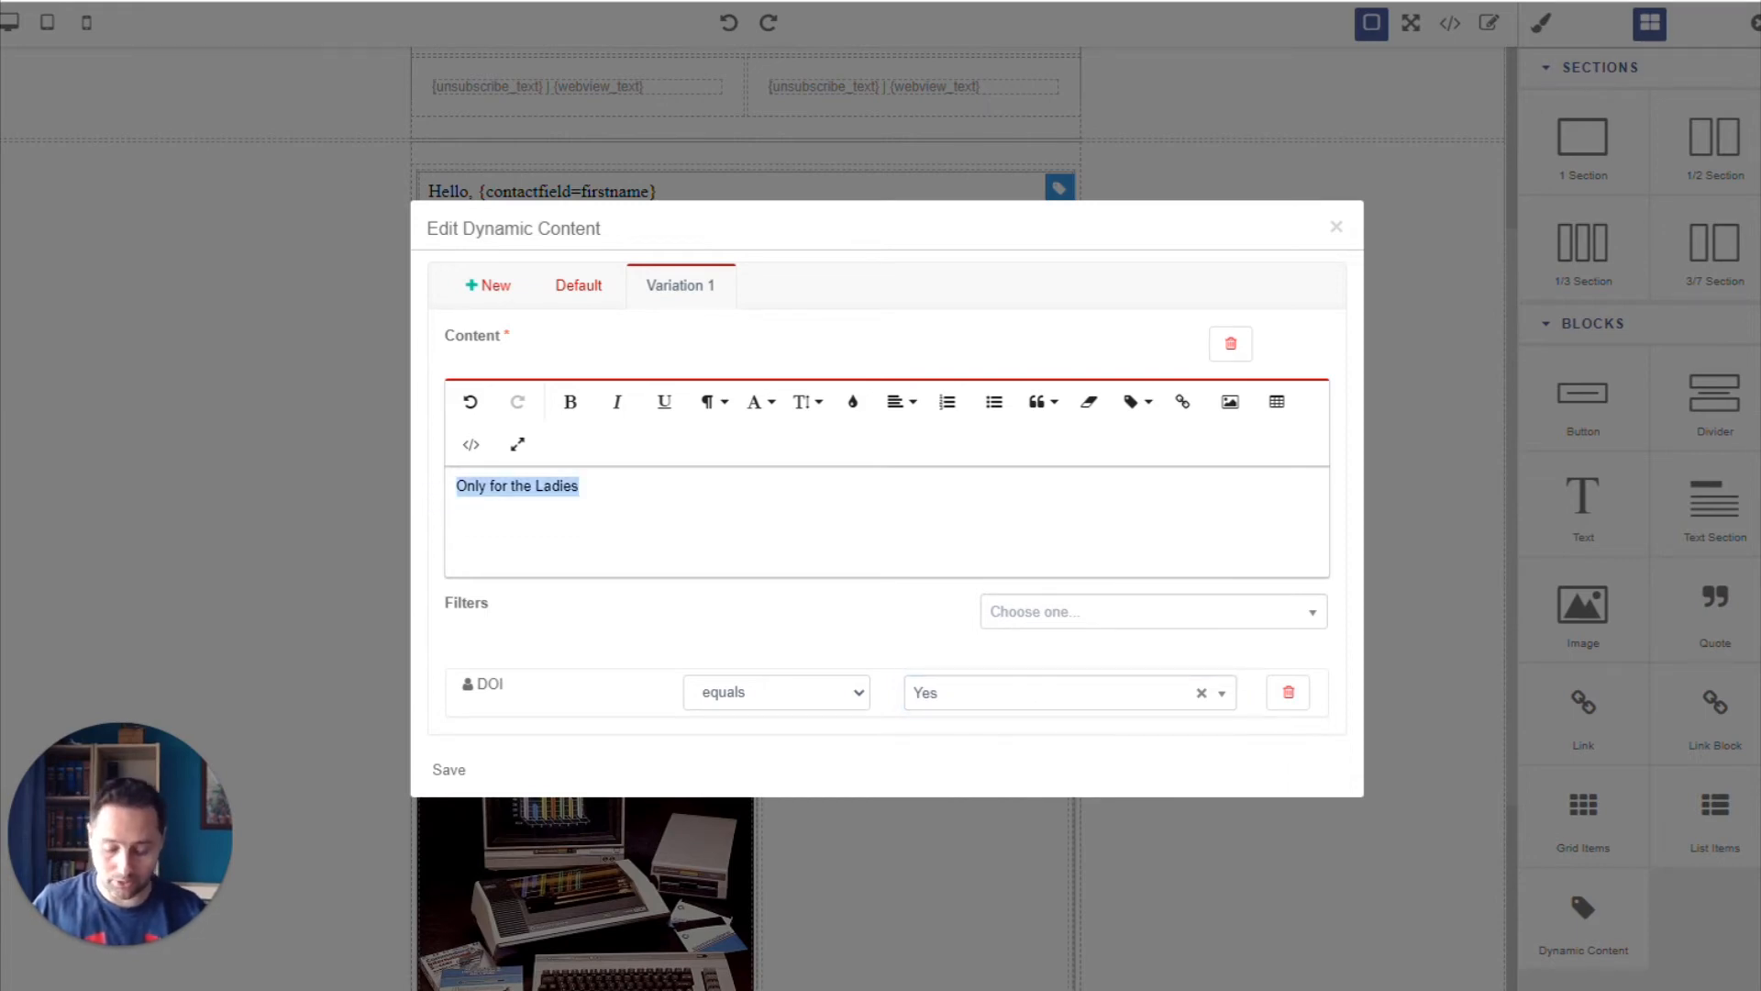
{"action": "type", "text": "Only for Dou"}
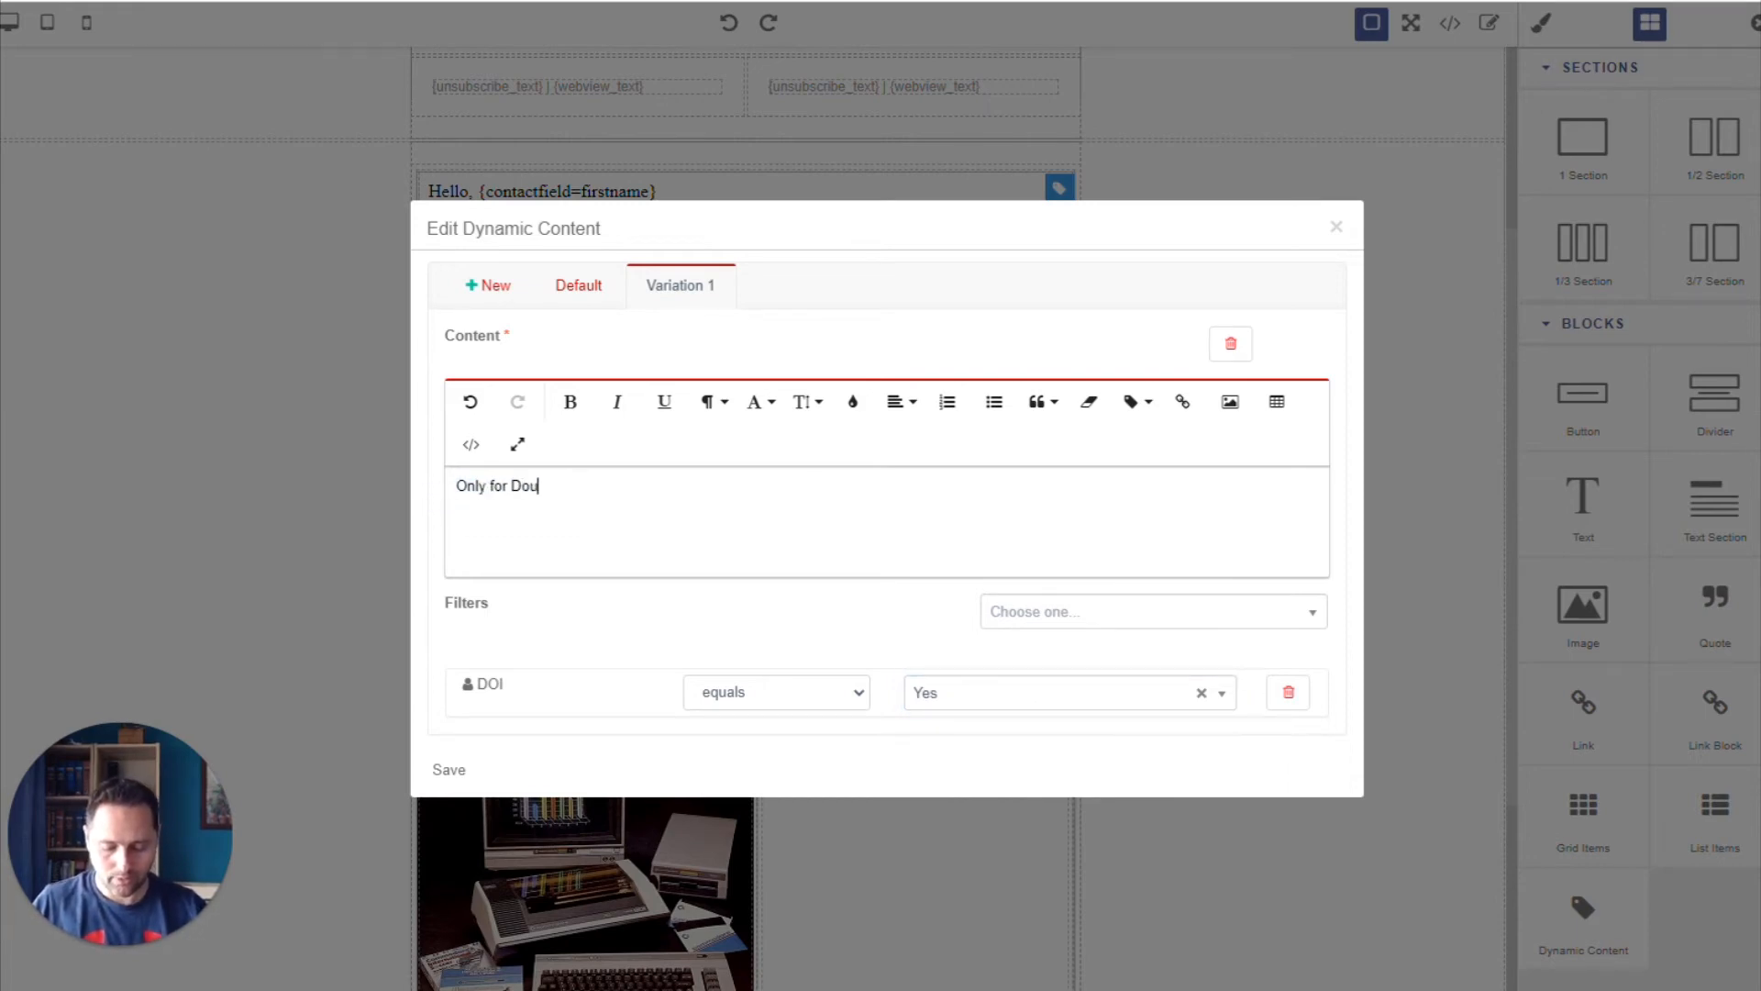
{"action": "type", "text": "ble Opt in"}
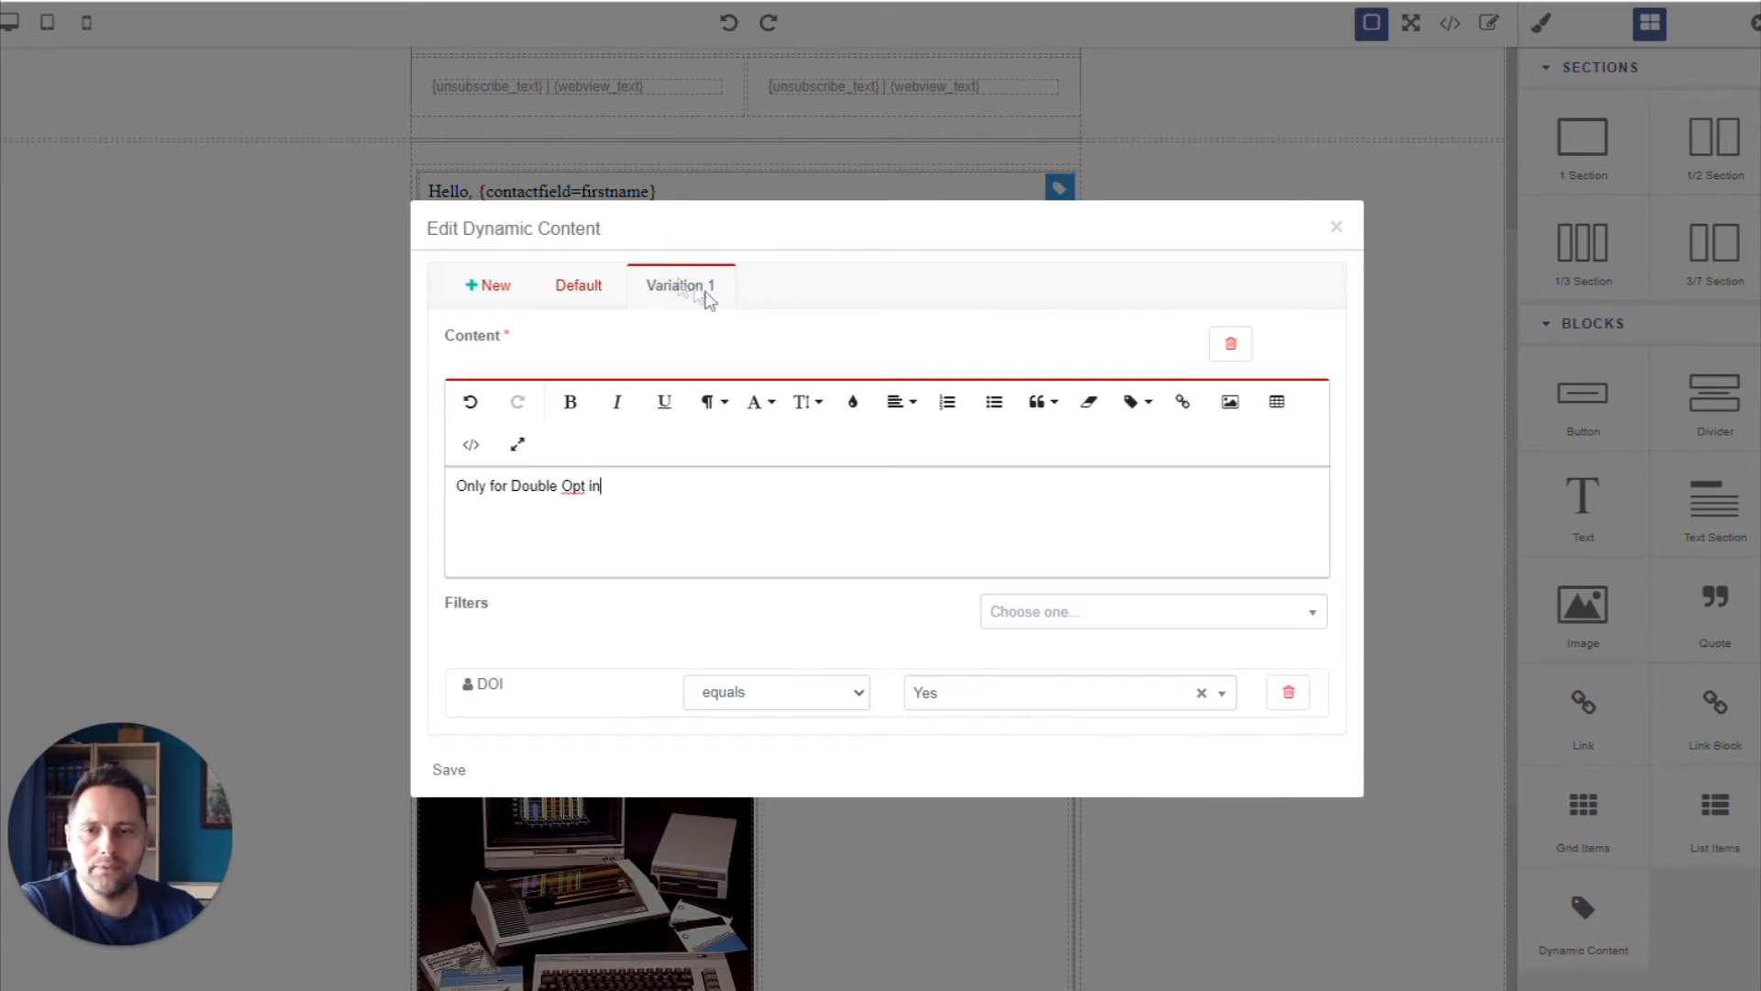
Compare the default content with Variation 1 and save the dynamic content.
{"action": "left_click", "coordinate": [566, 295]}
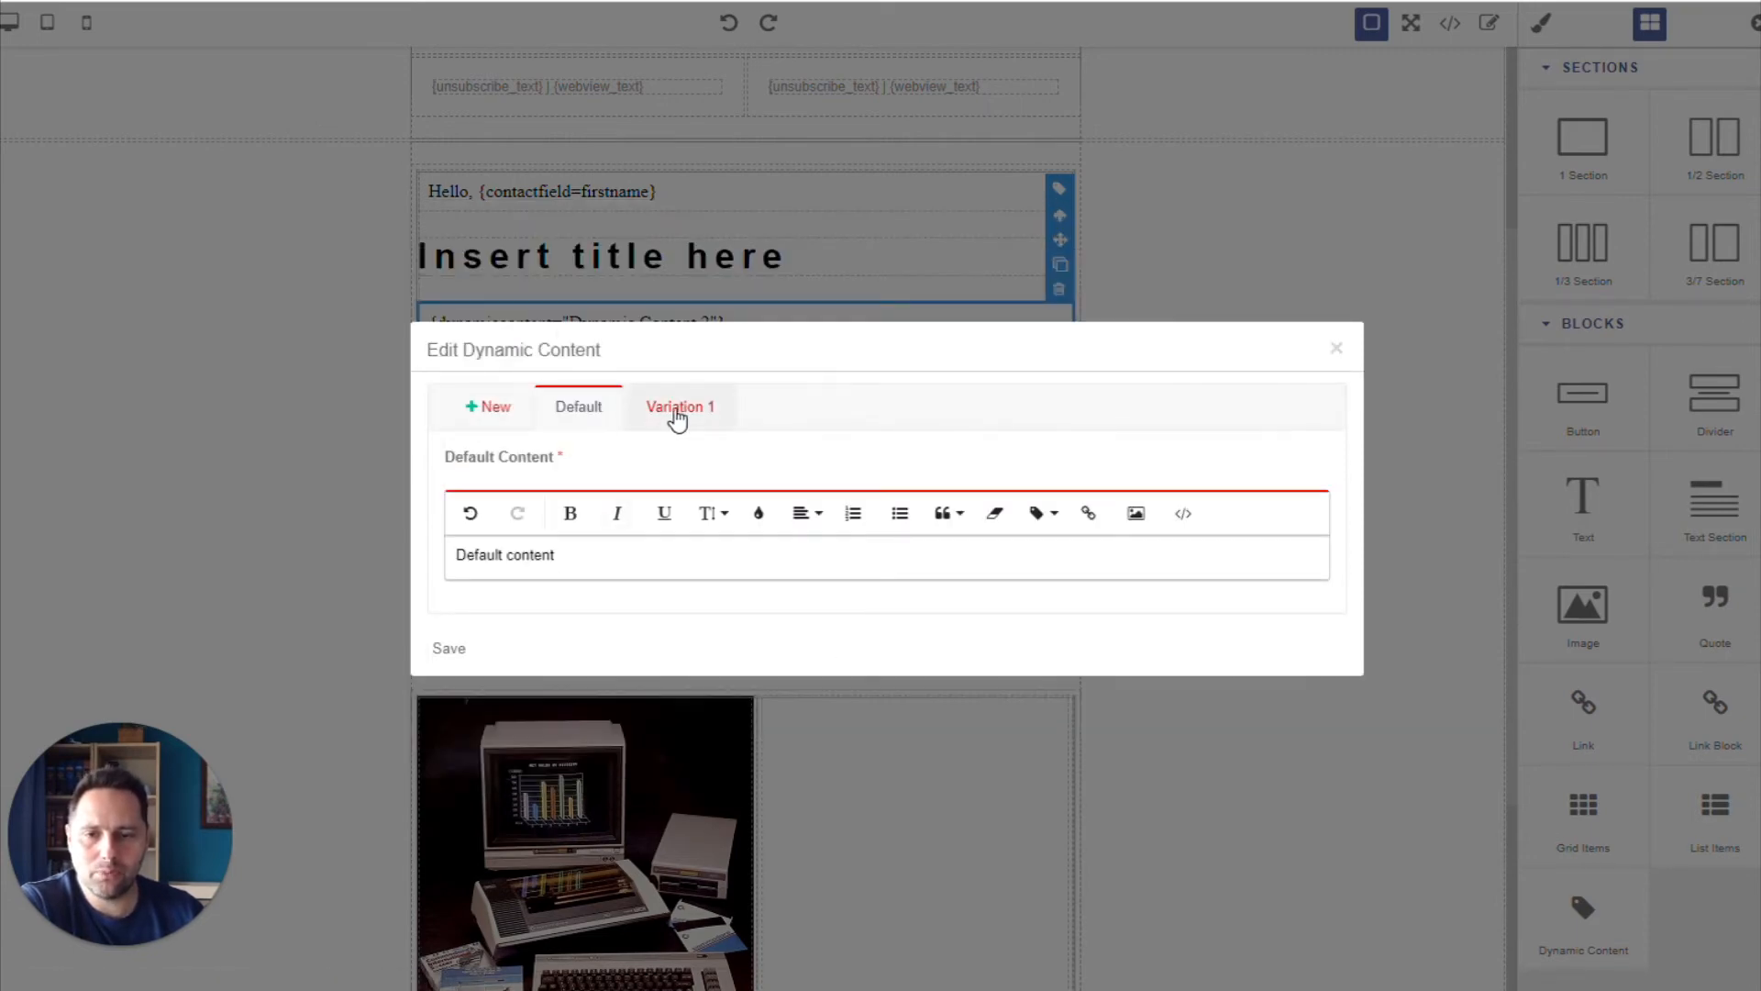
{"action": "left_click", "coordinate": [677, 413]}
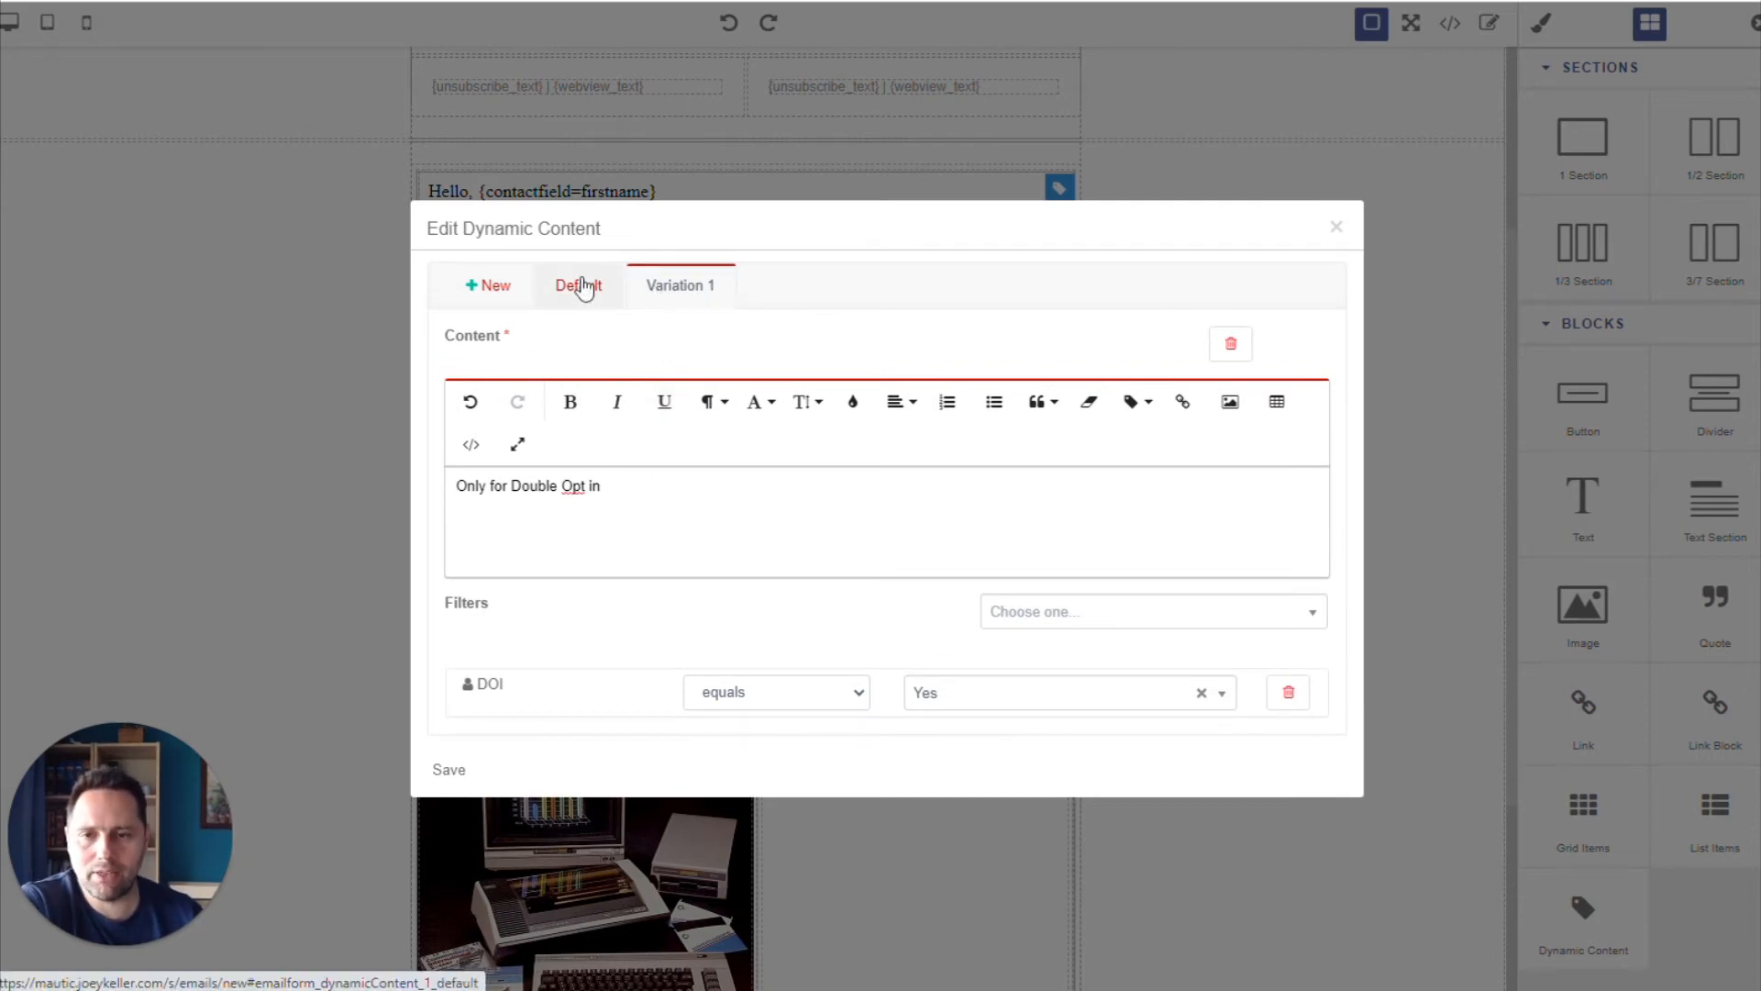
{"action": "left_click", "coordinate": [583, 290]}
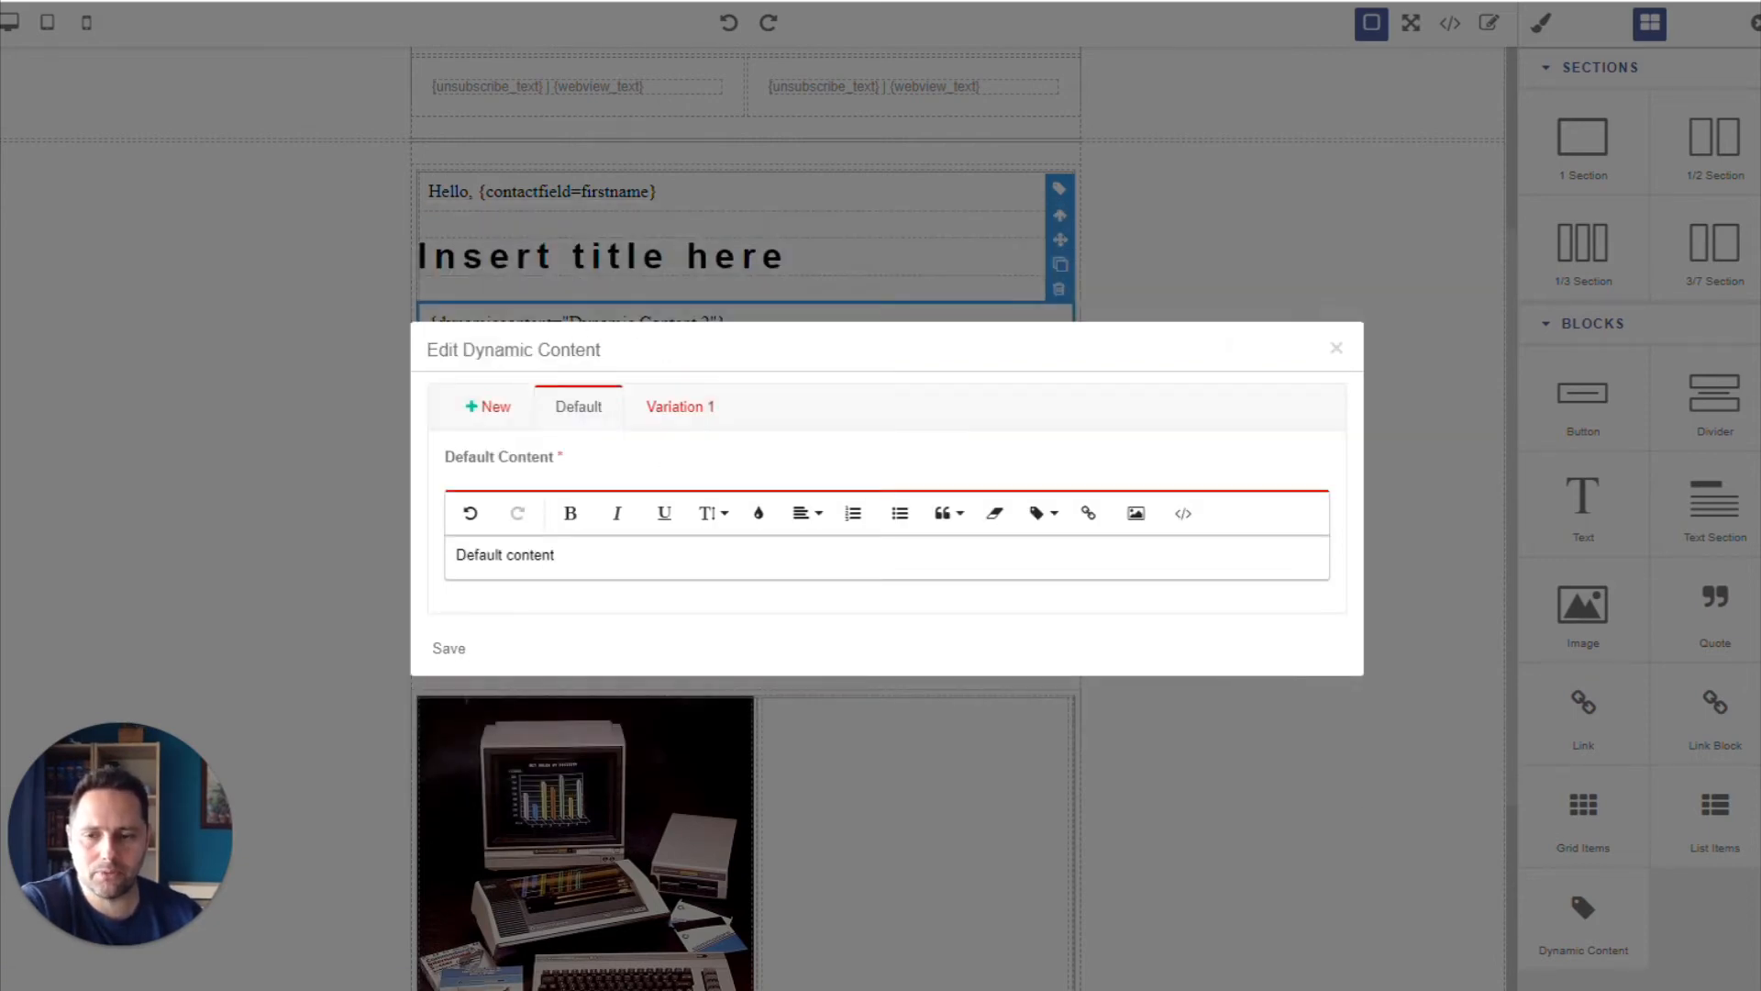
{"action": "left_click", "coordinate": [449, 648]}
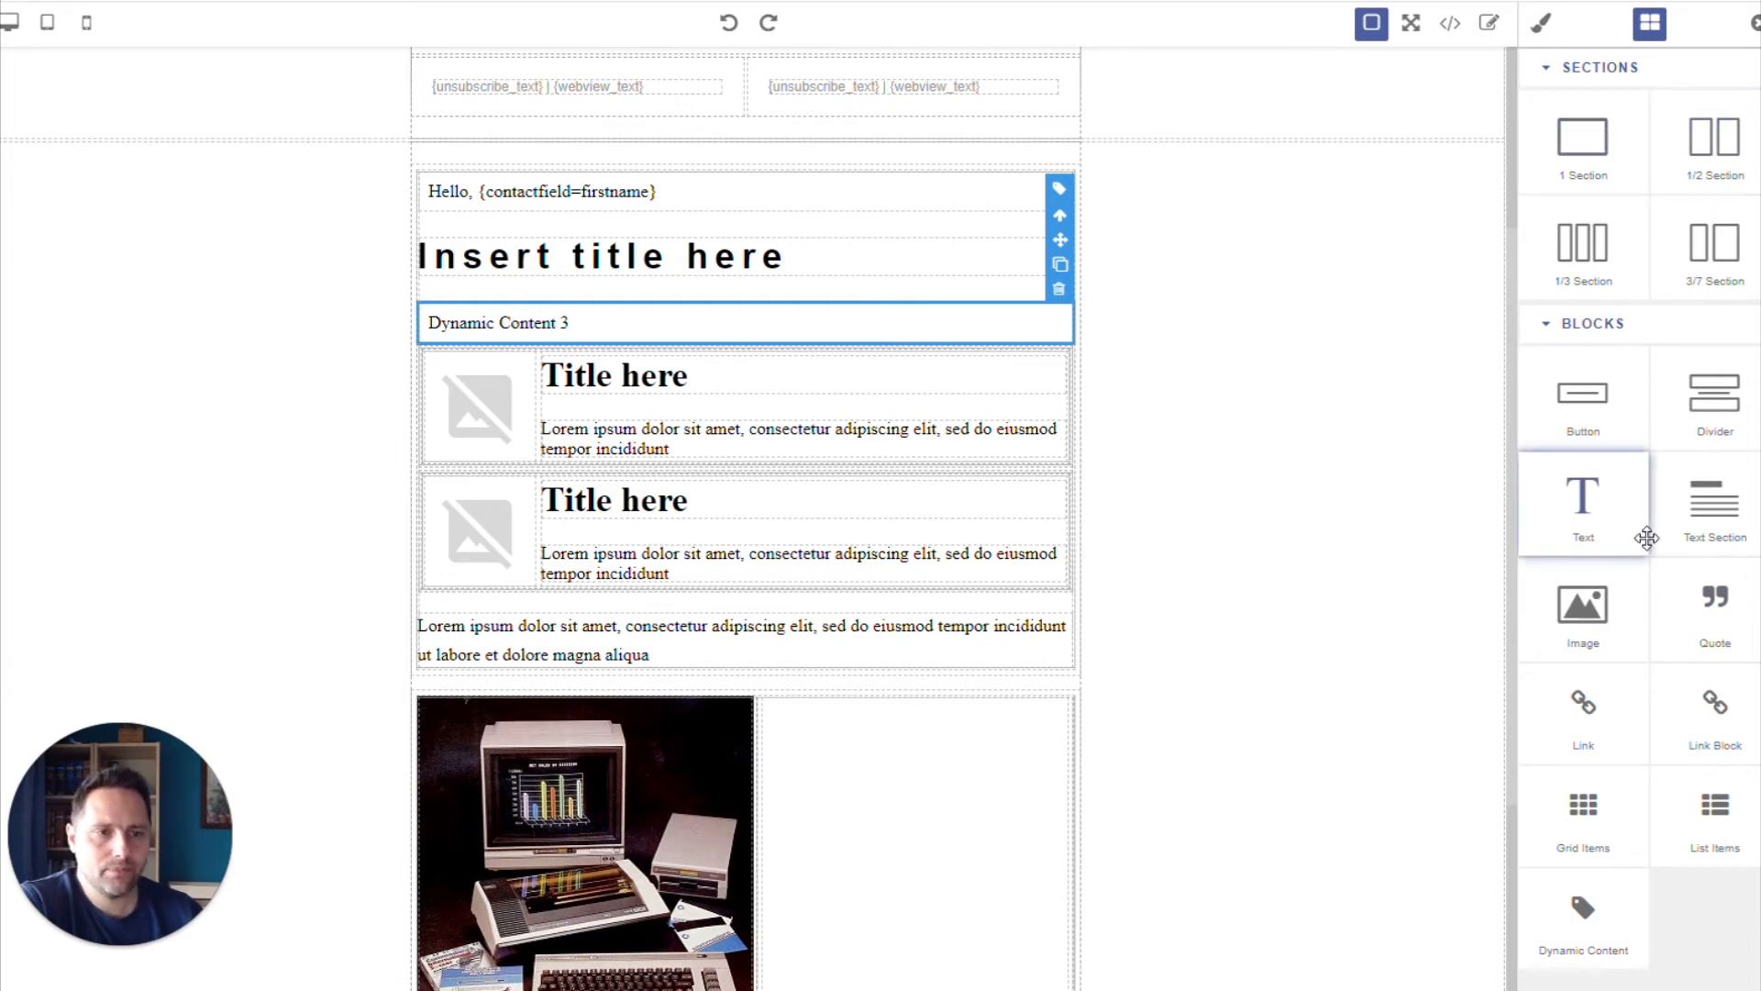
Select the vintage computer image and examine its style settings for dimension, margin, padding, typography and decorations.
{"action": "left_click", "coordinate": [1541, 23]}
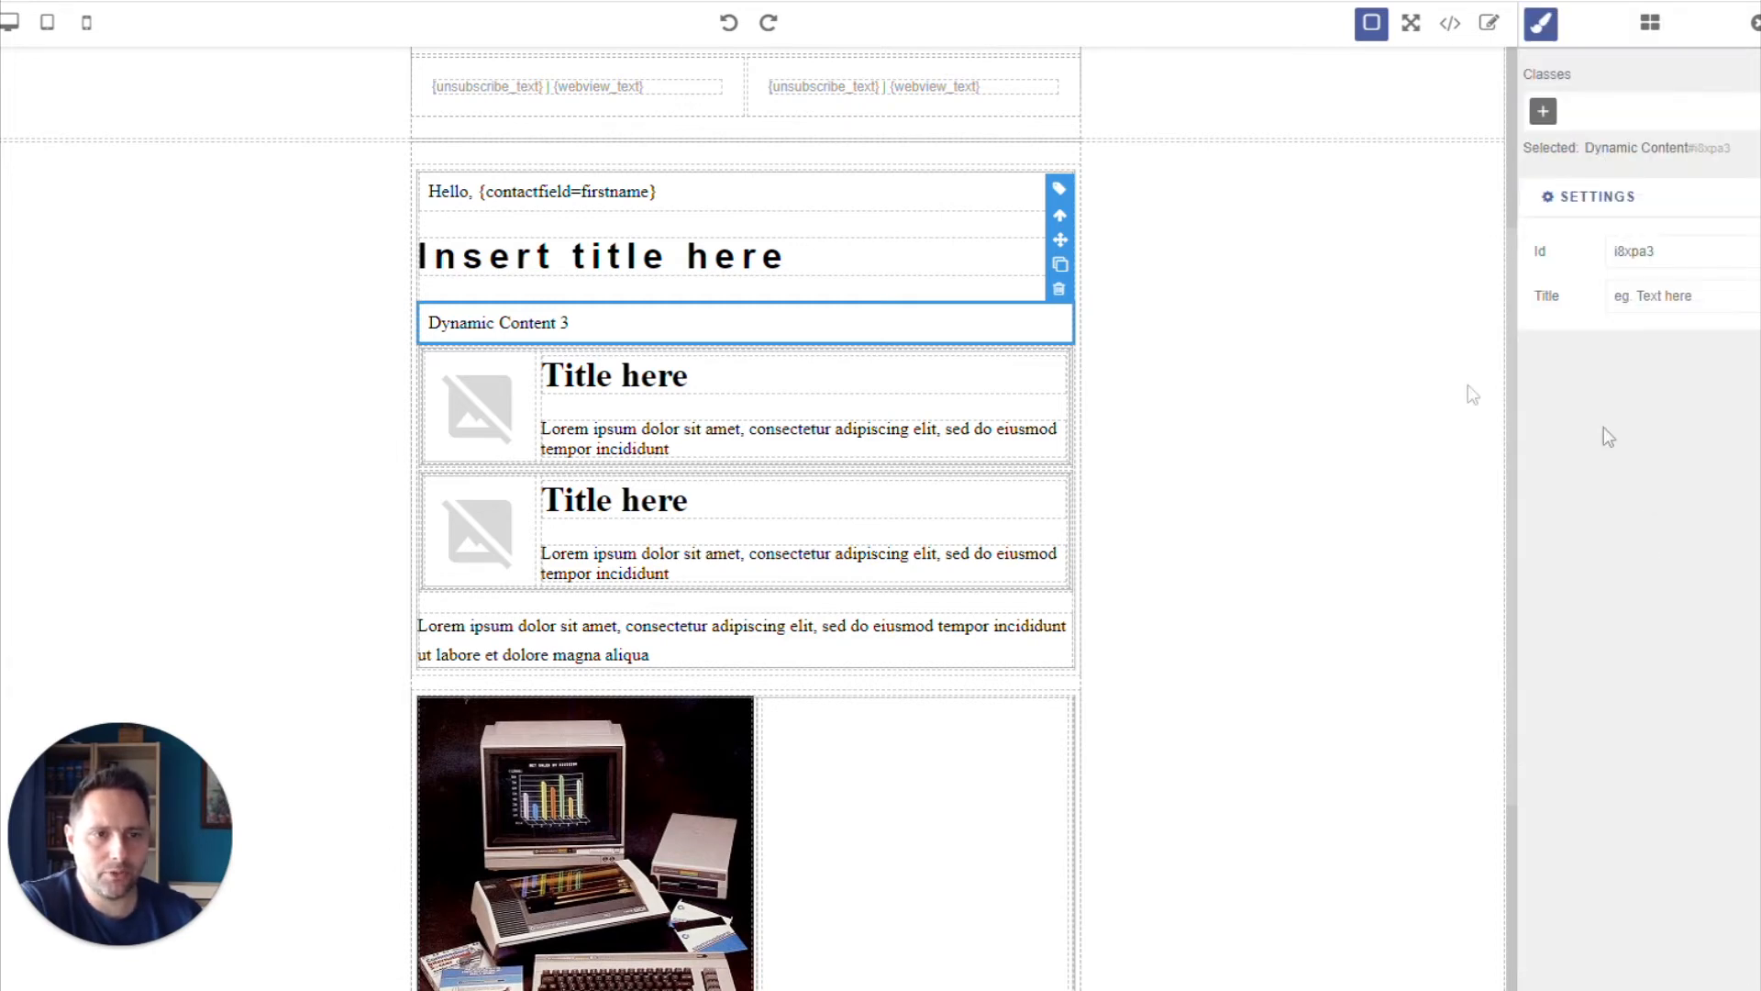
{"action": "scroll", "coordinate": [1293, 513], "scroll_direction": "down", "scroll_amount": 3}
{"action": "left_click", "coordinate": [638, 516]}
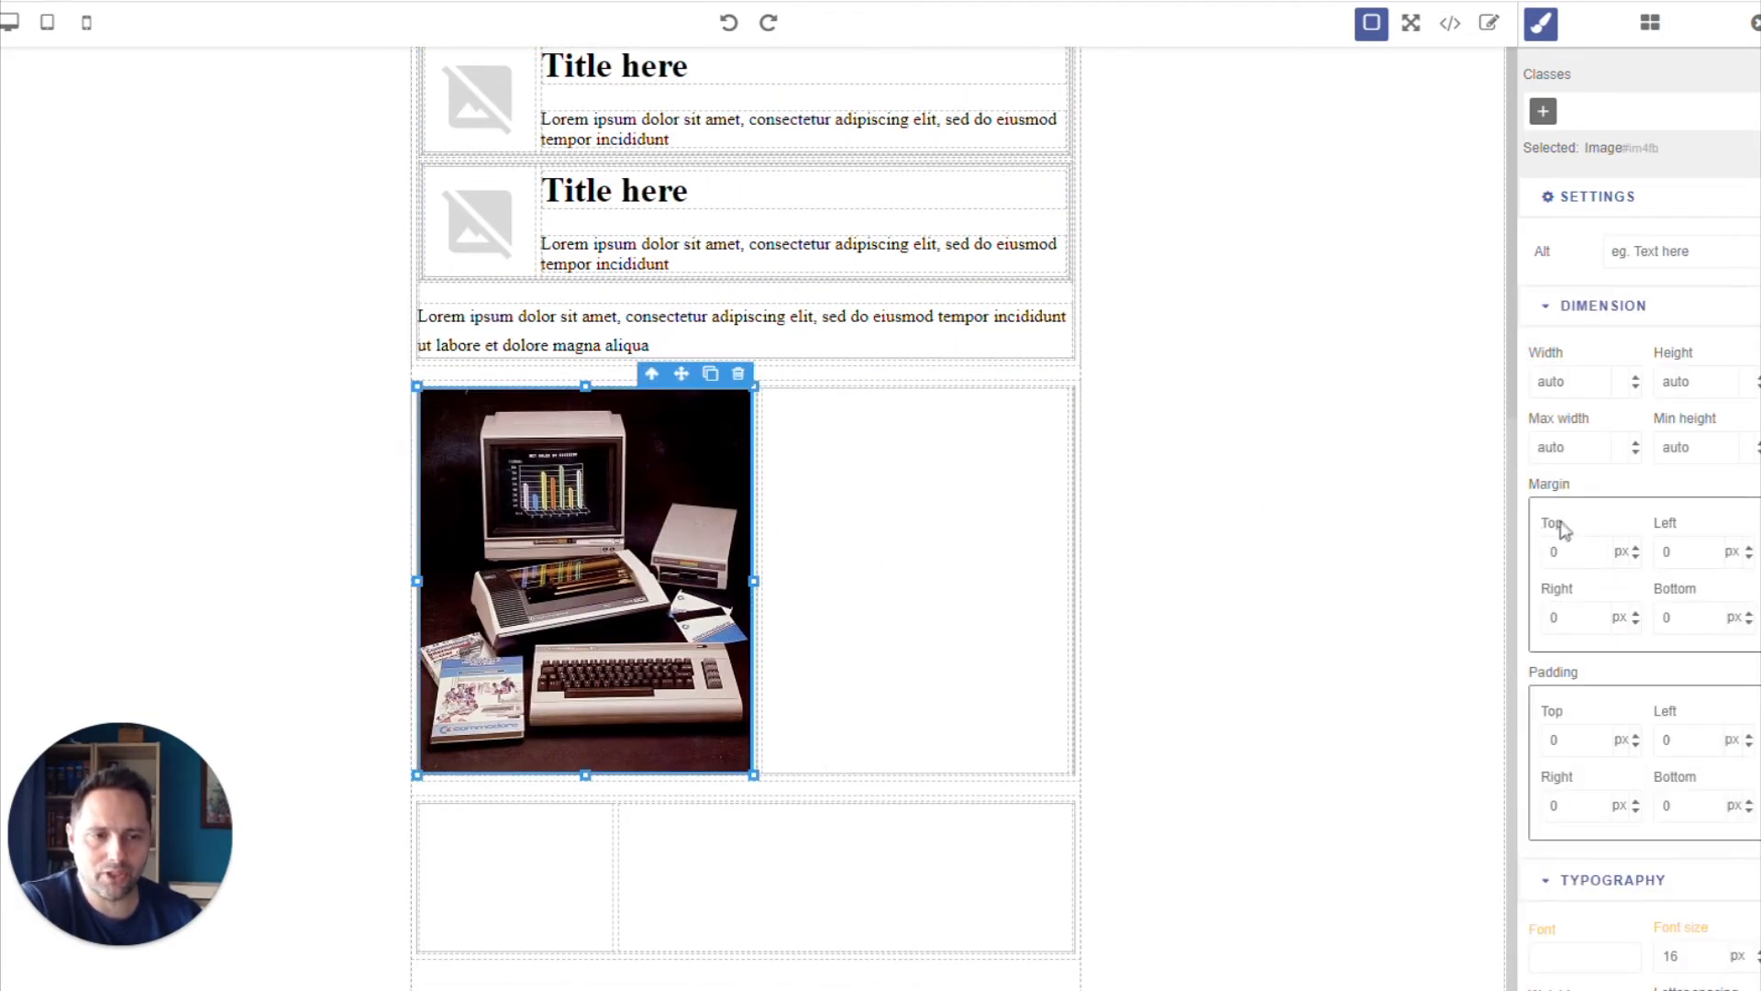
{"action": "scroll", "coordinate": [1655, 556], "scroll_direction": "down", "scroll_amount": 3}
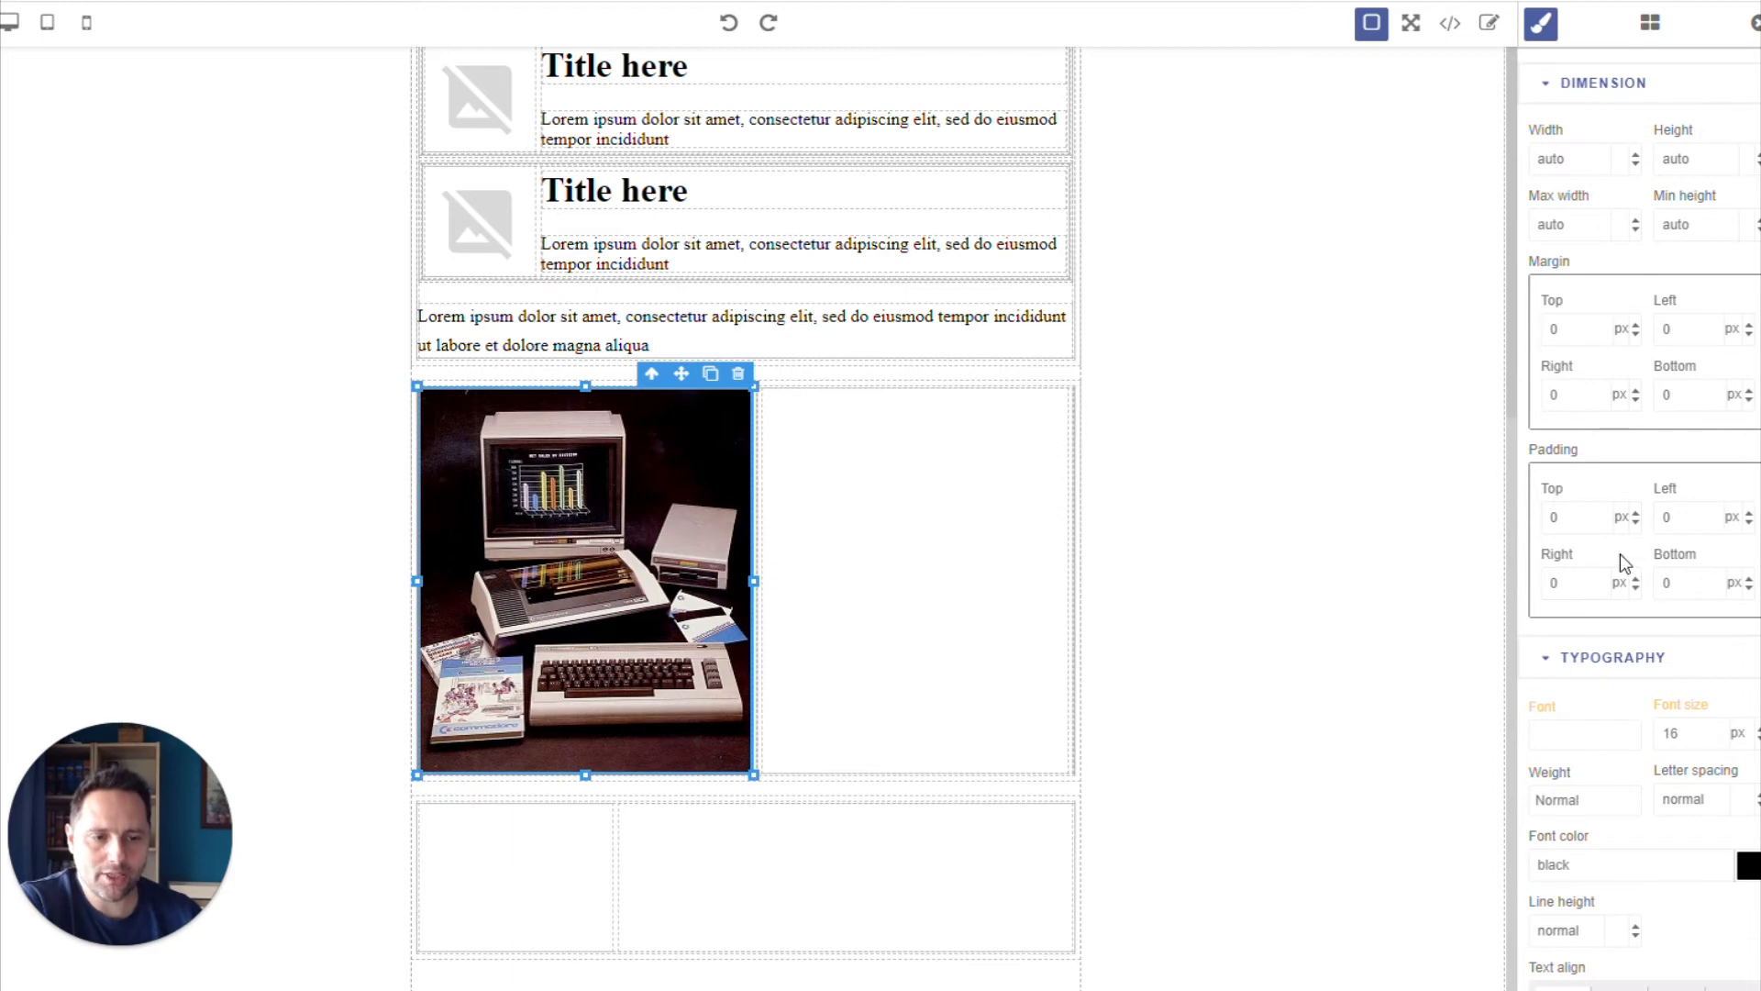
{"action": "scroll", "coordinate": [1620, 555], "scroll_direction": "down", "scroll_amount": 3}
{"action": "scroll", "coordinate": [1620, 553], "scroll_direction": "down", "scroll_amount": 5}
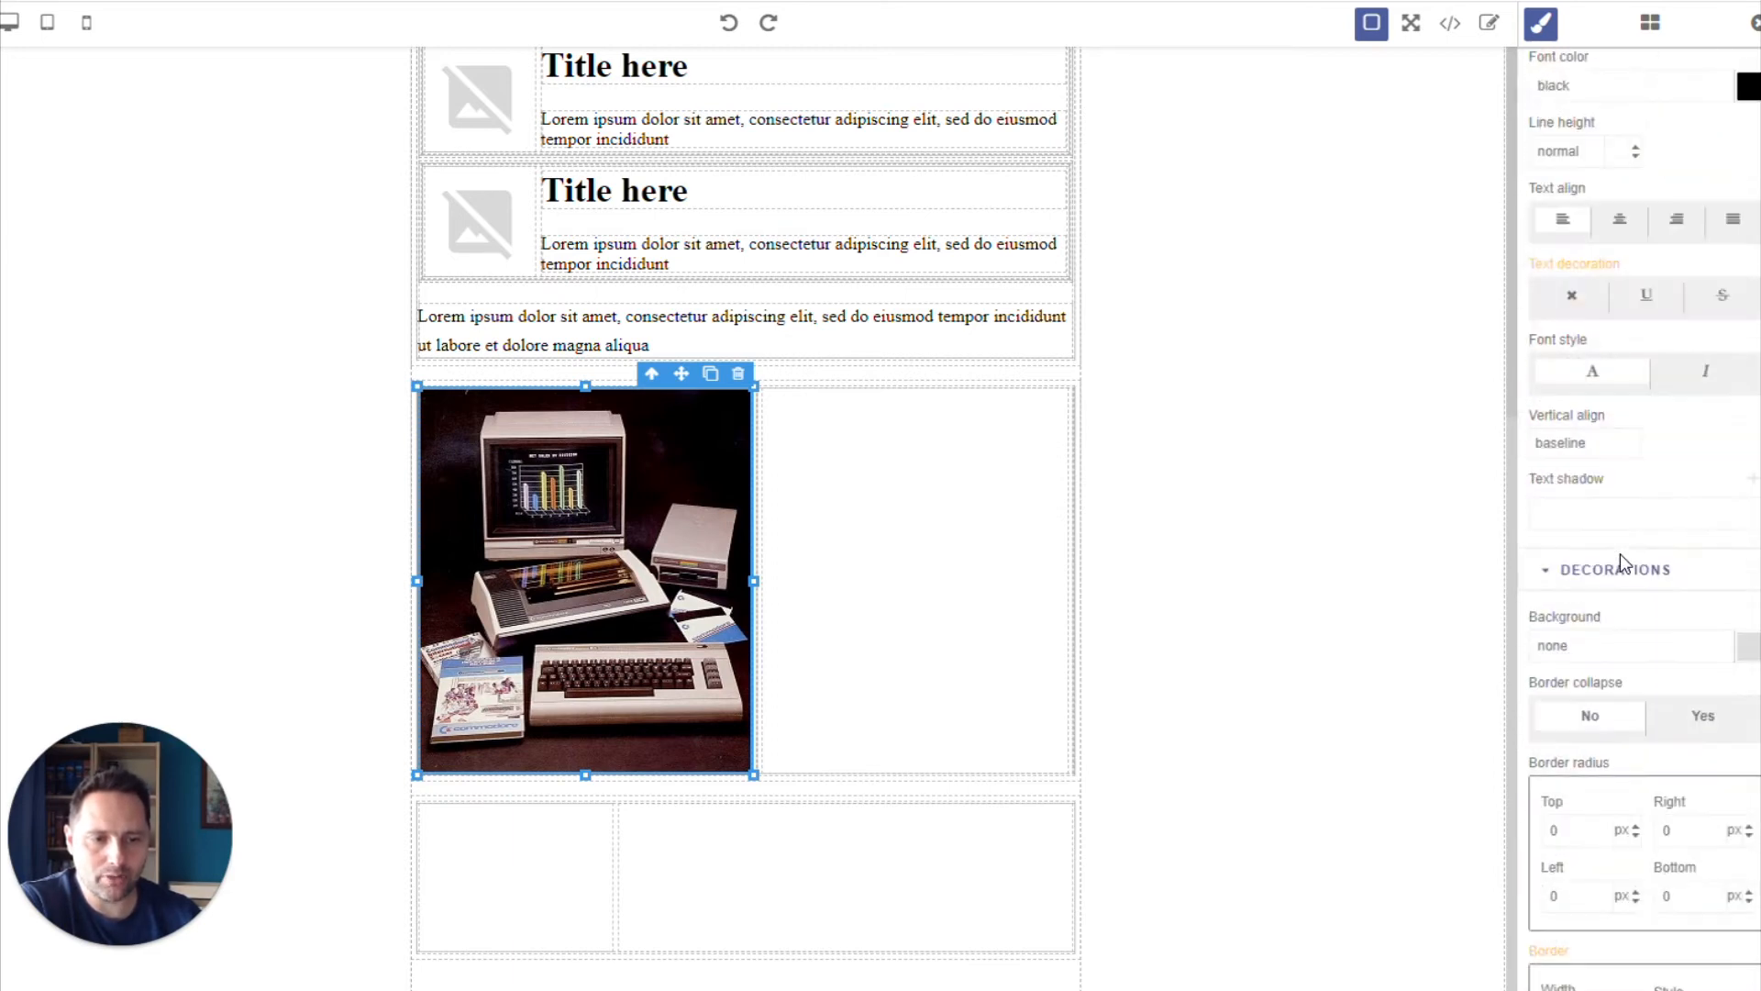
Shrink the vintage computer image to about 249 × 290 px.
{"action": "scroll", "coordinate": [1624, 683], "scroll_direction": "up", "scroll_amount": 8}
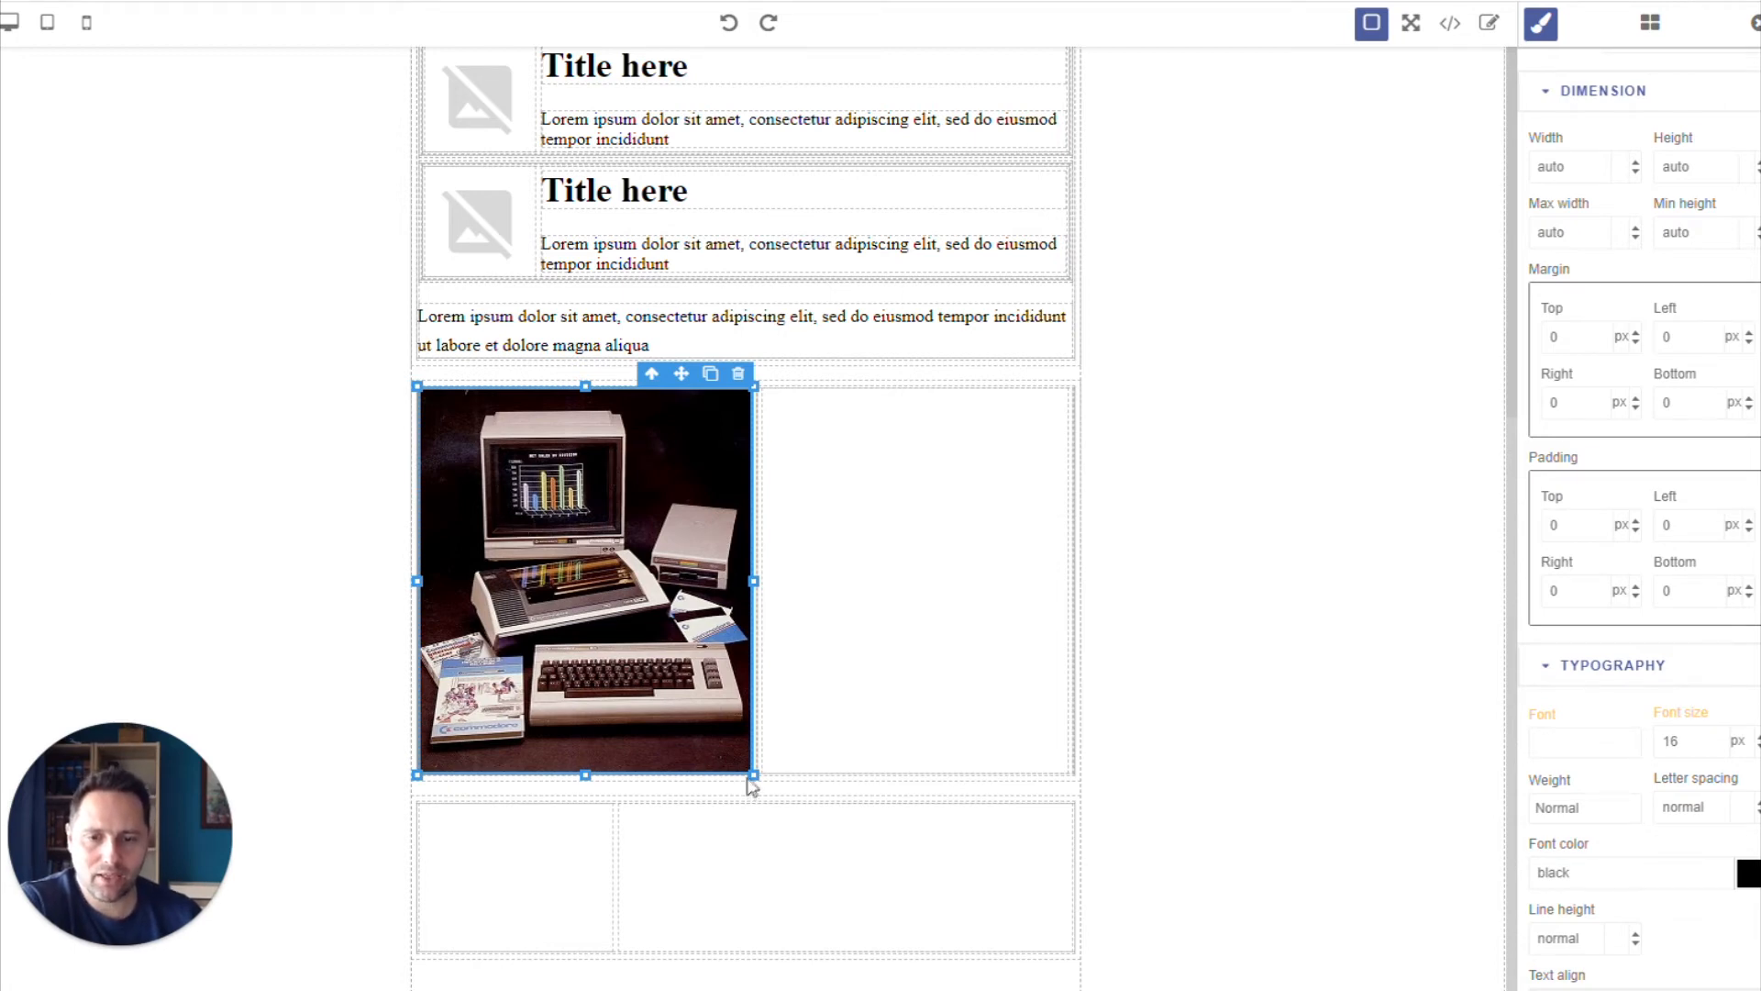
{"action": "left_click_drag", "start_coordinate": [753, 775], "coordinate": [629, 708]}
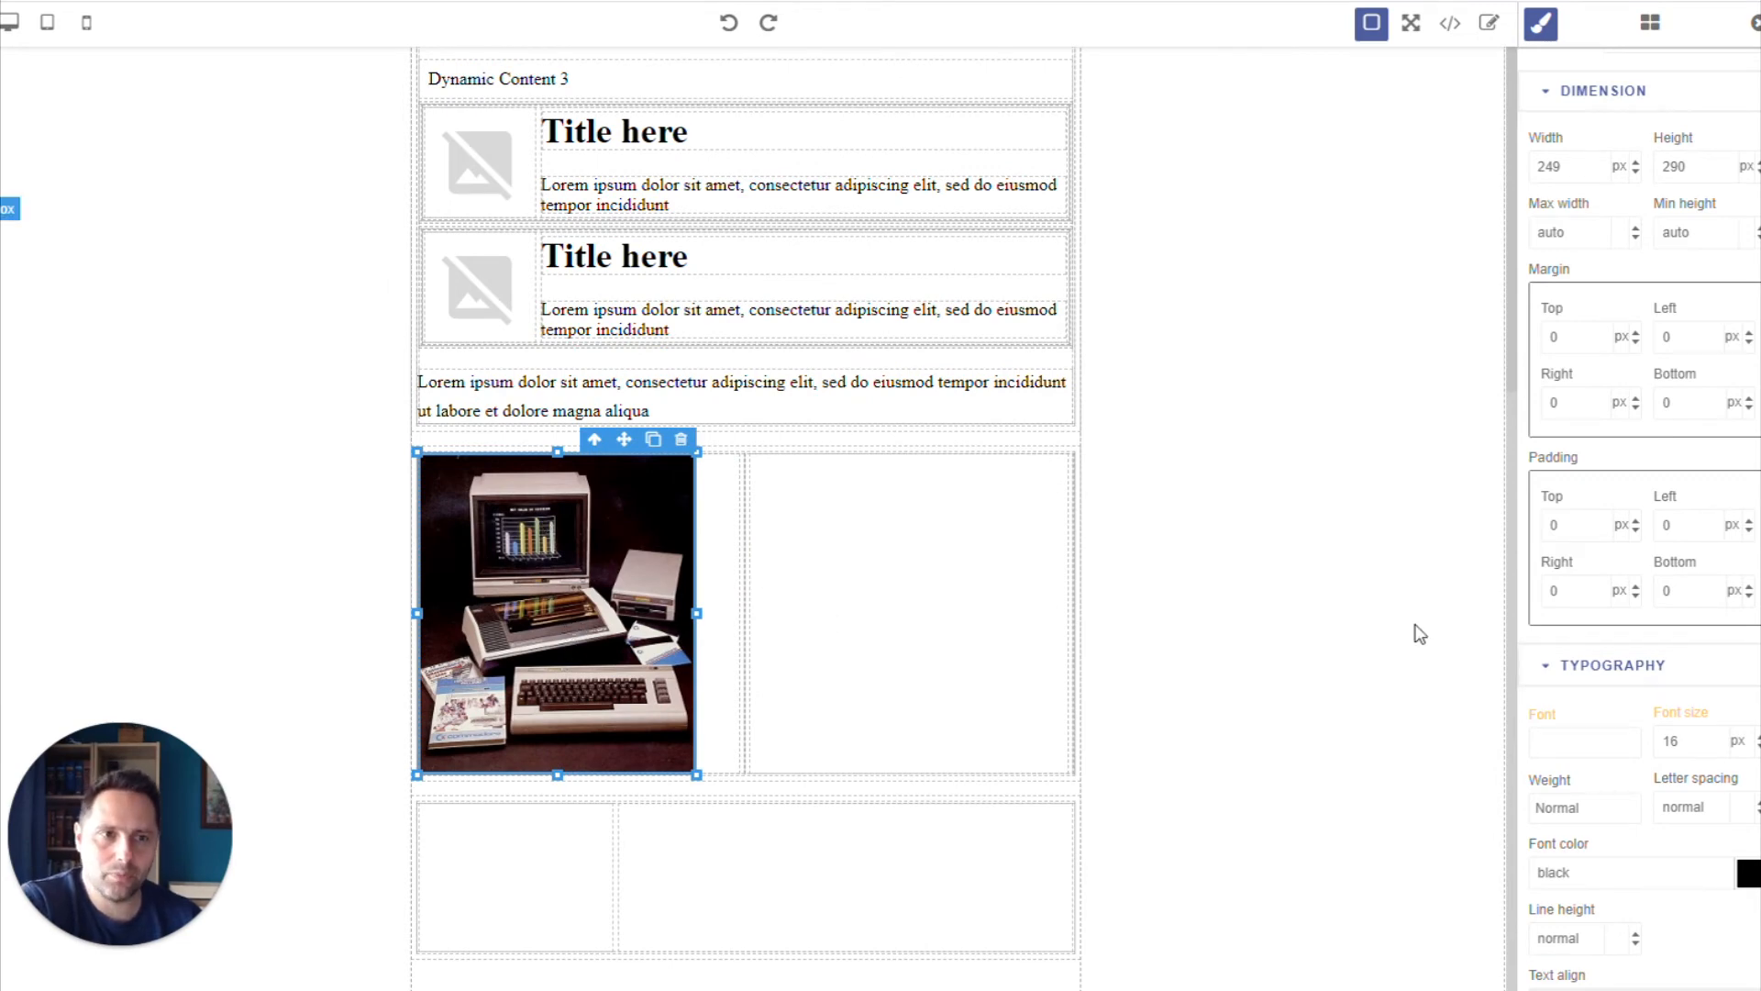
{"action": "scroll", "coordinate": [1419, 631], "scroll_direction": "up", "scroll_amount": 5}
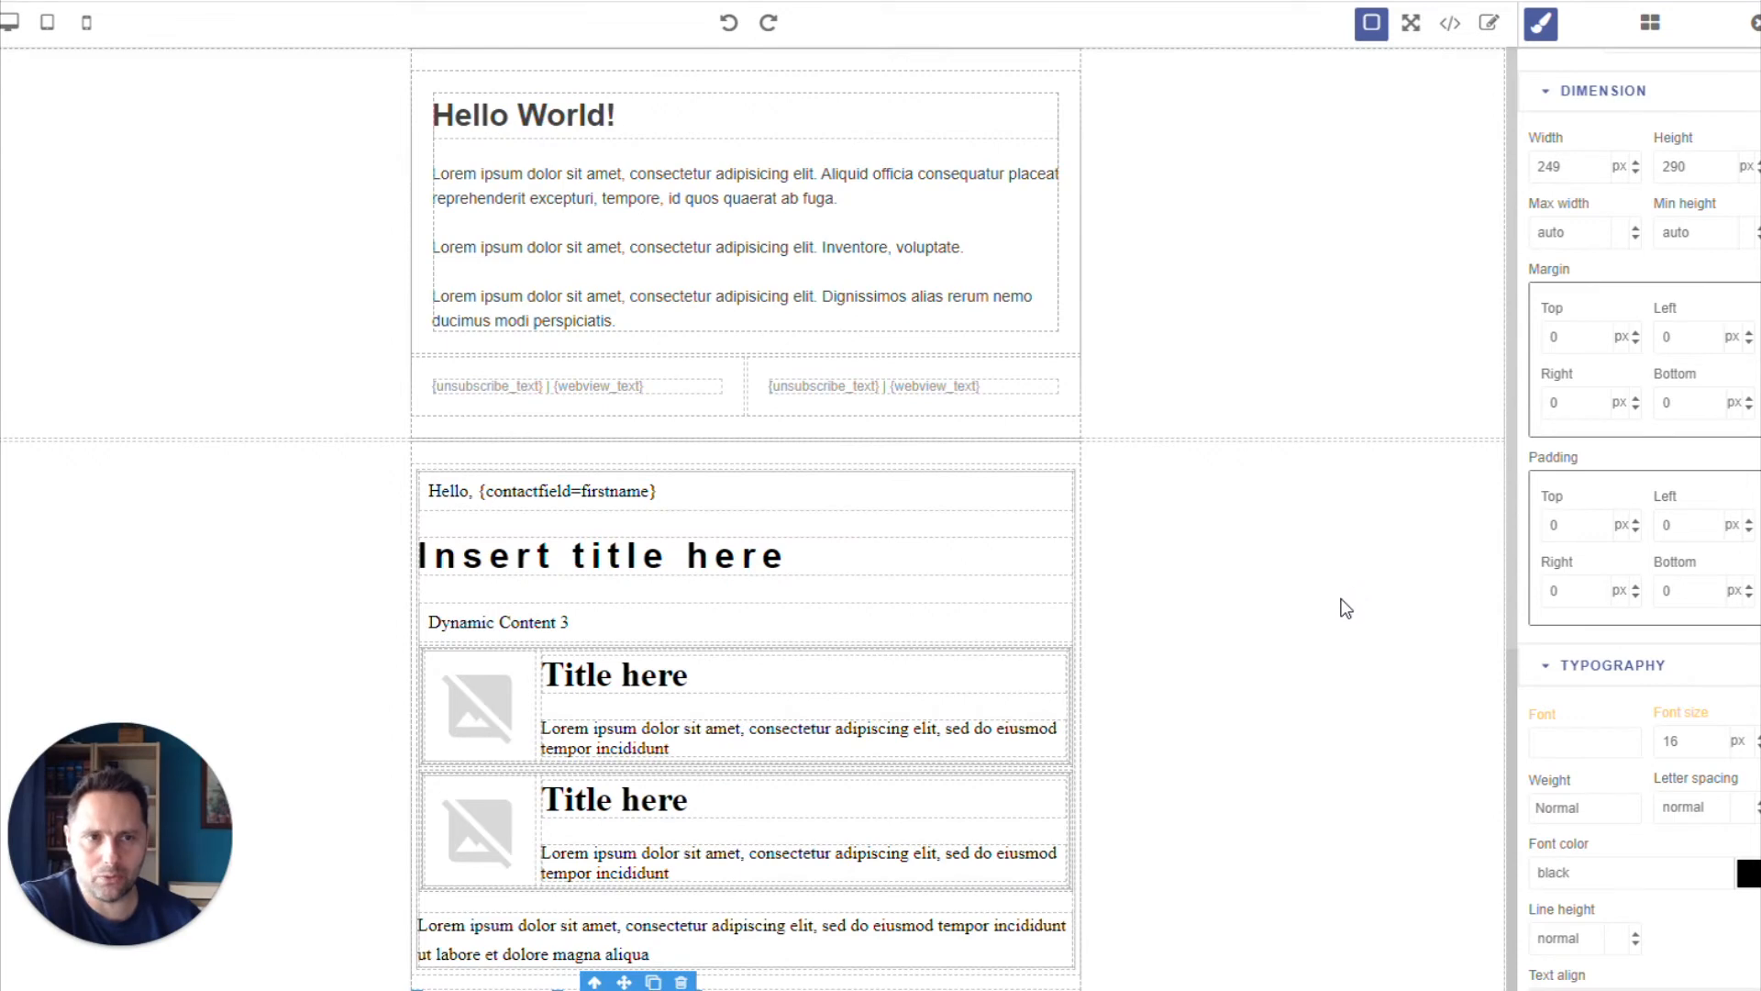
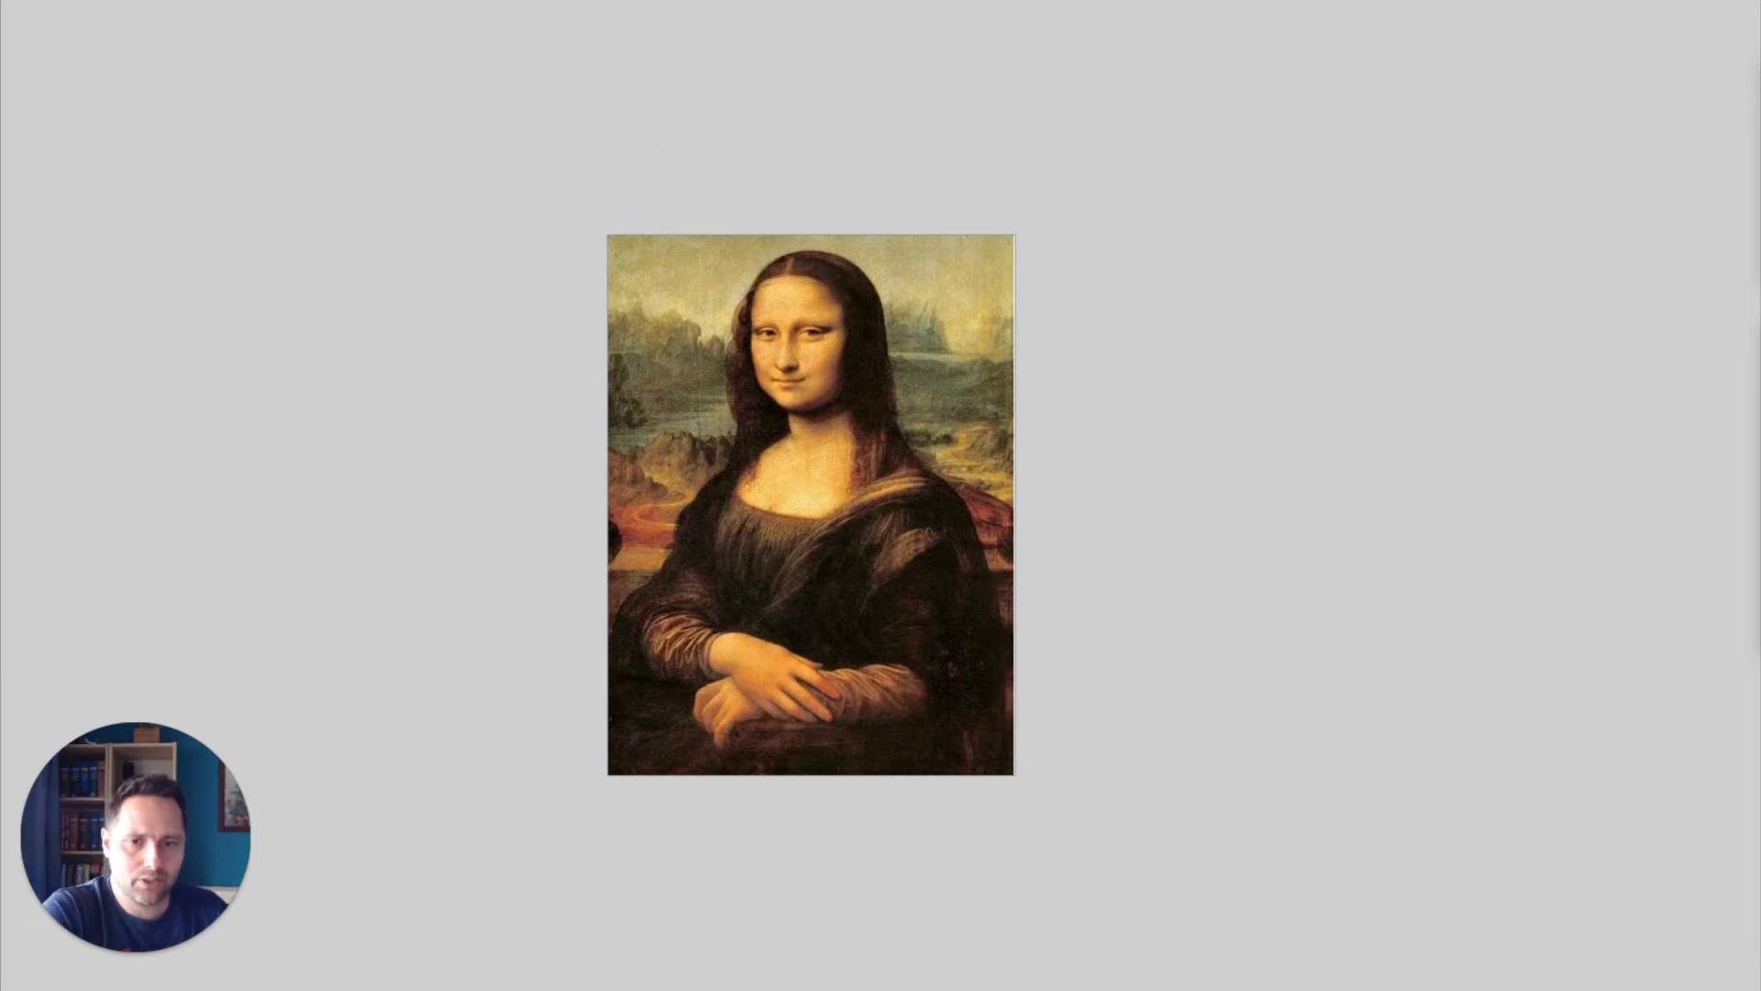
{"action": "key", "text": "Page_Down"}
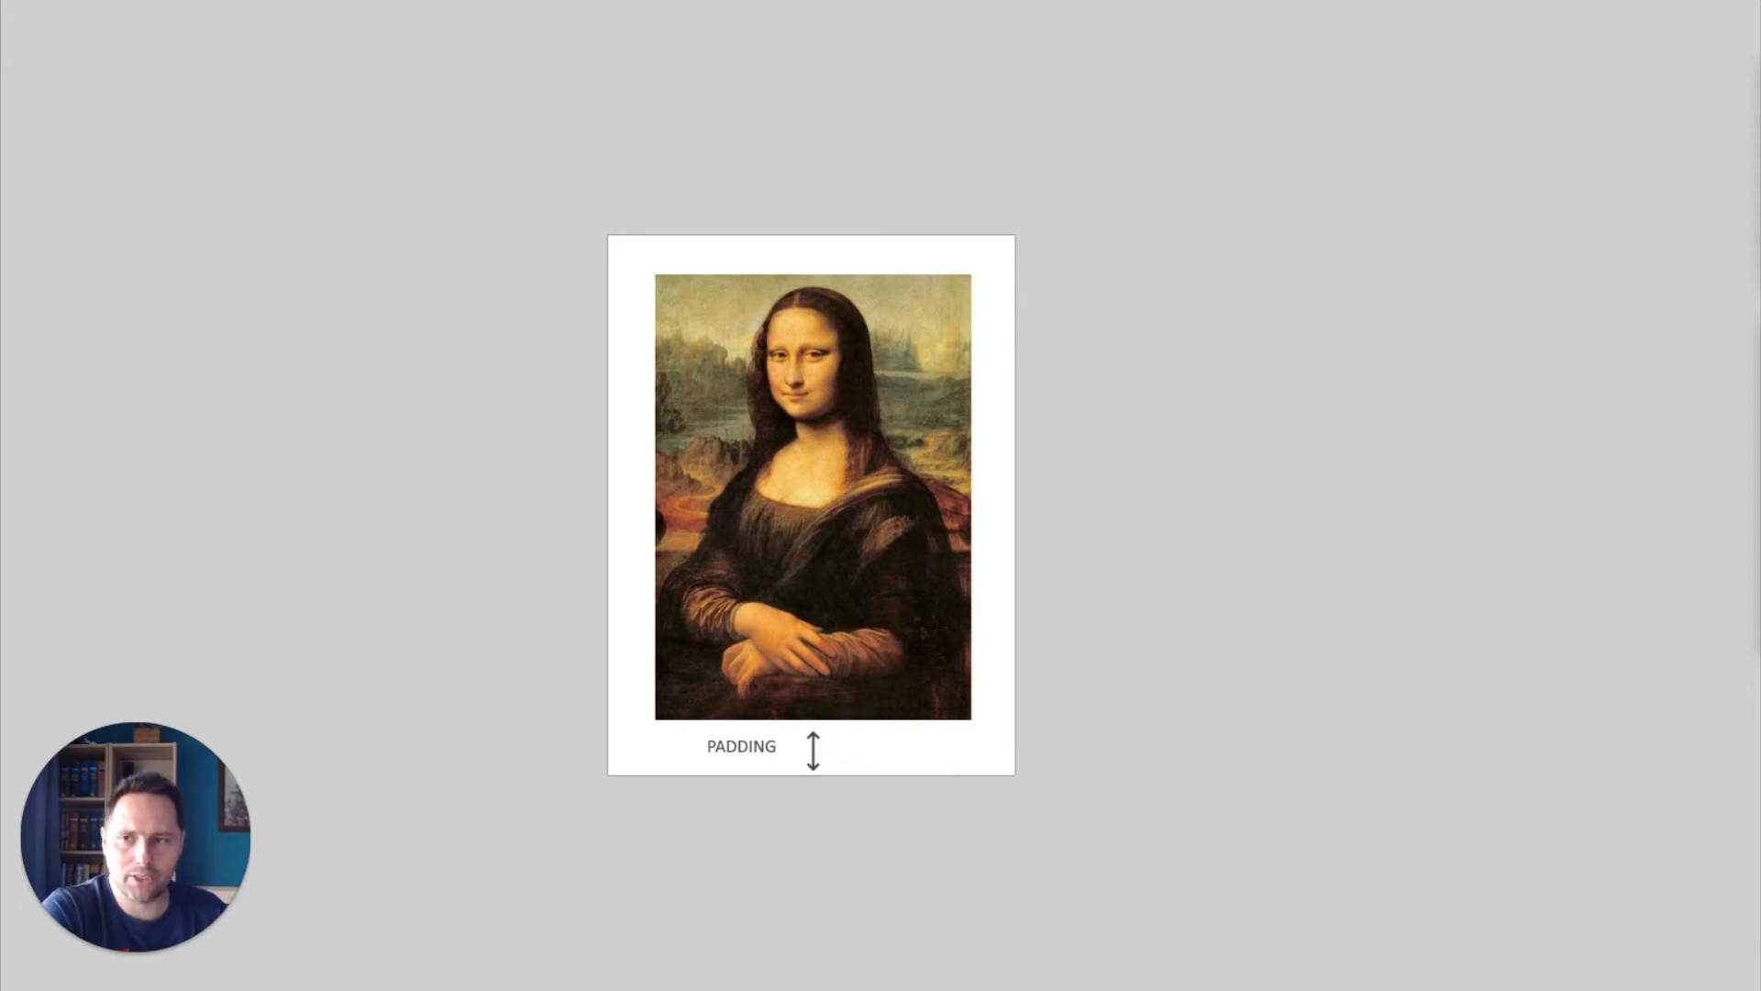
{"action": "key", "text": "Right"}
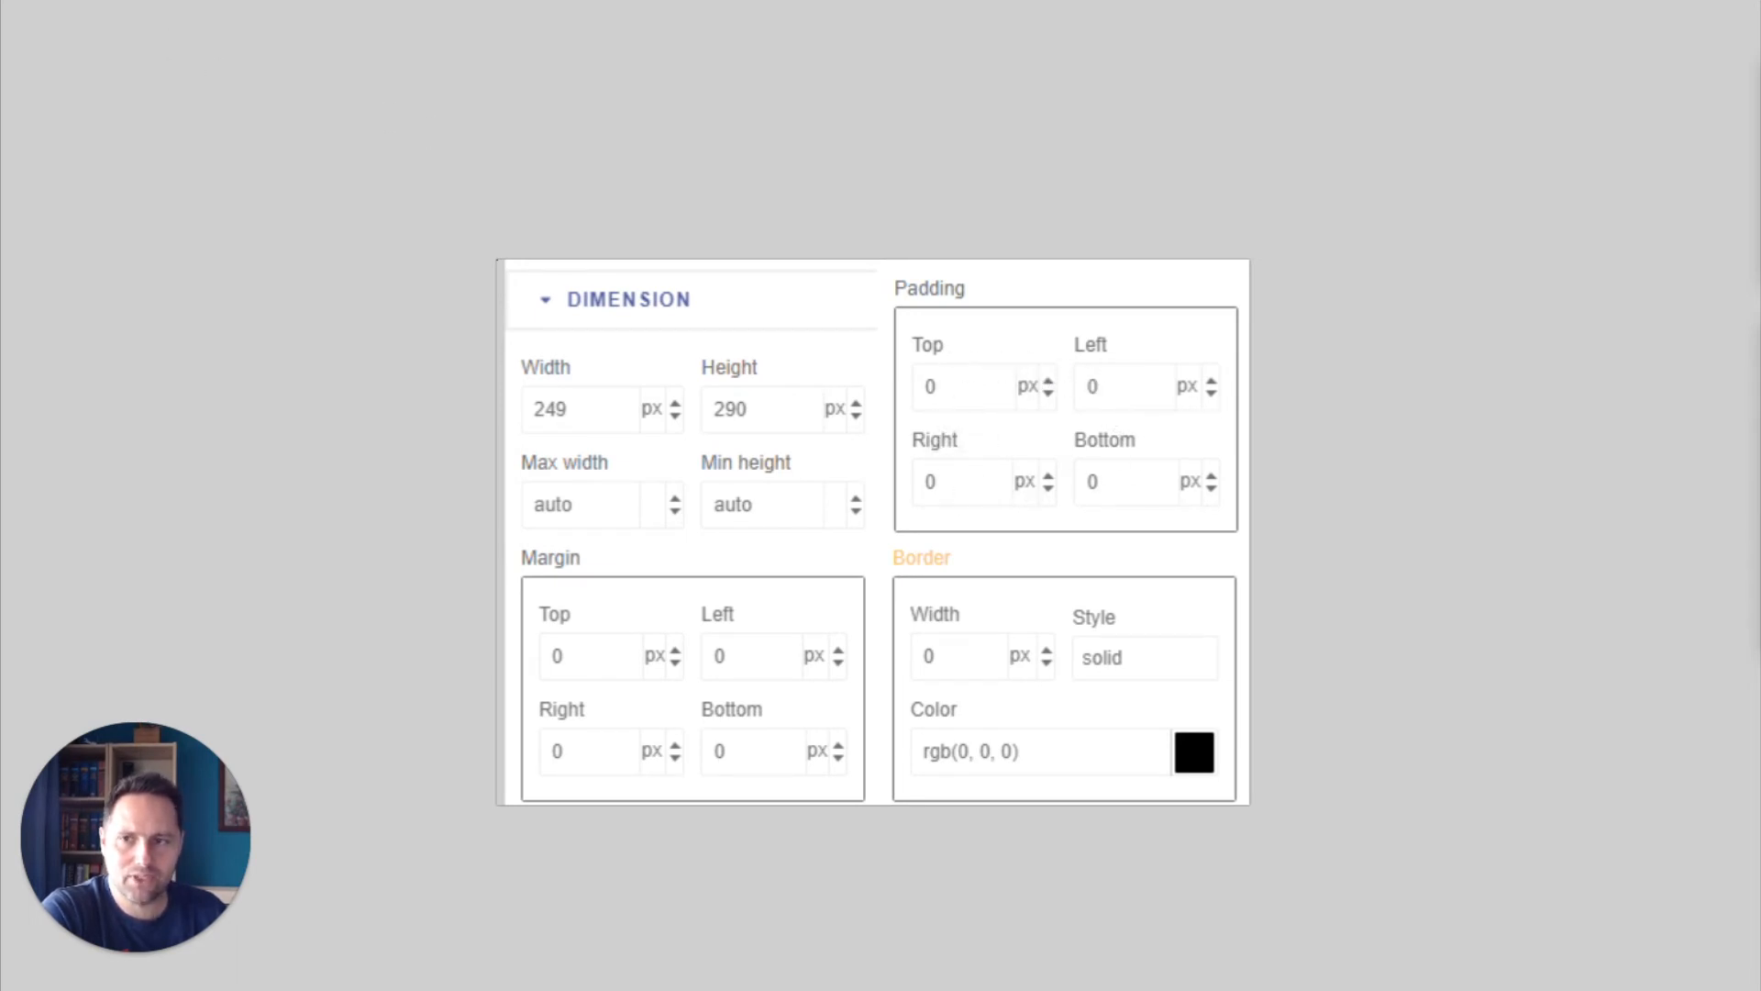
{"action": "key", "text": "Left"}
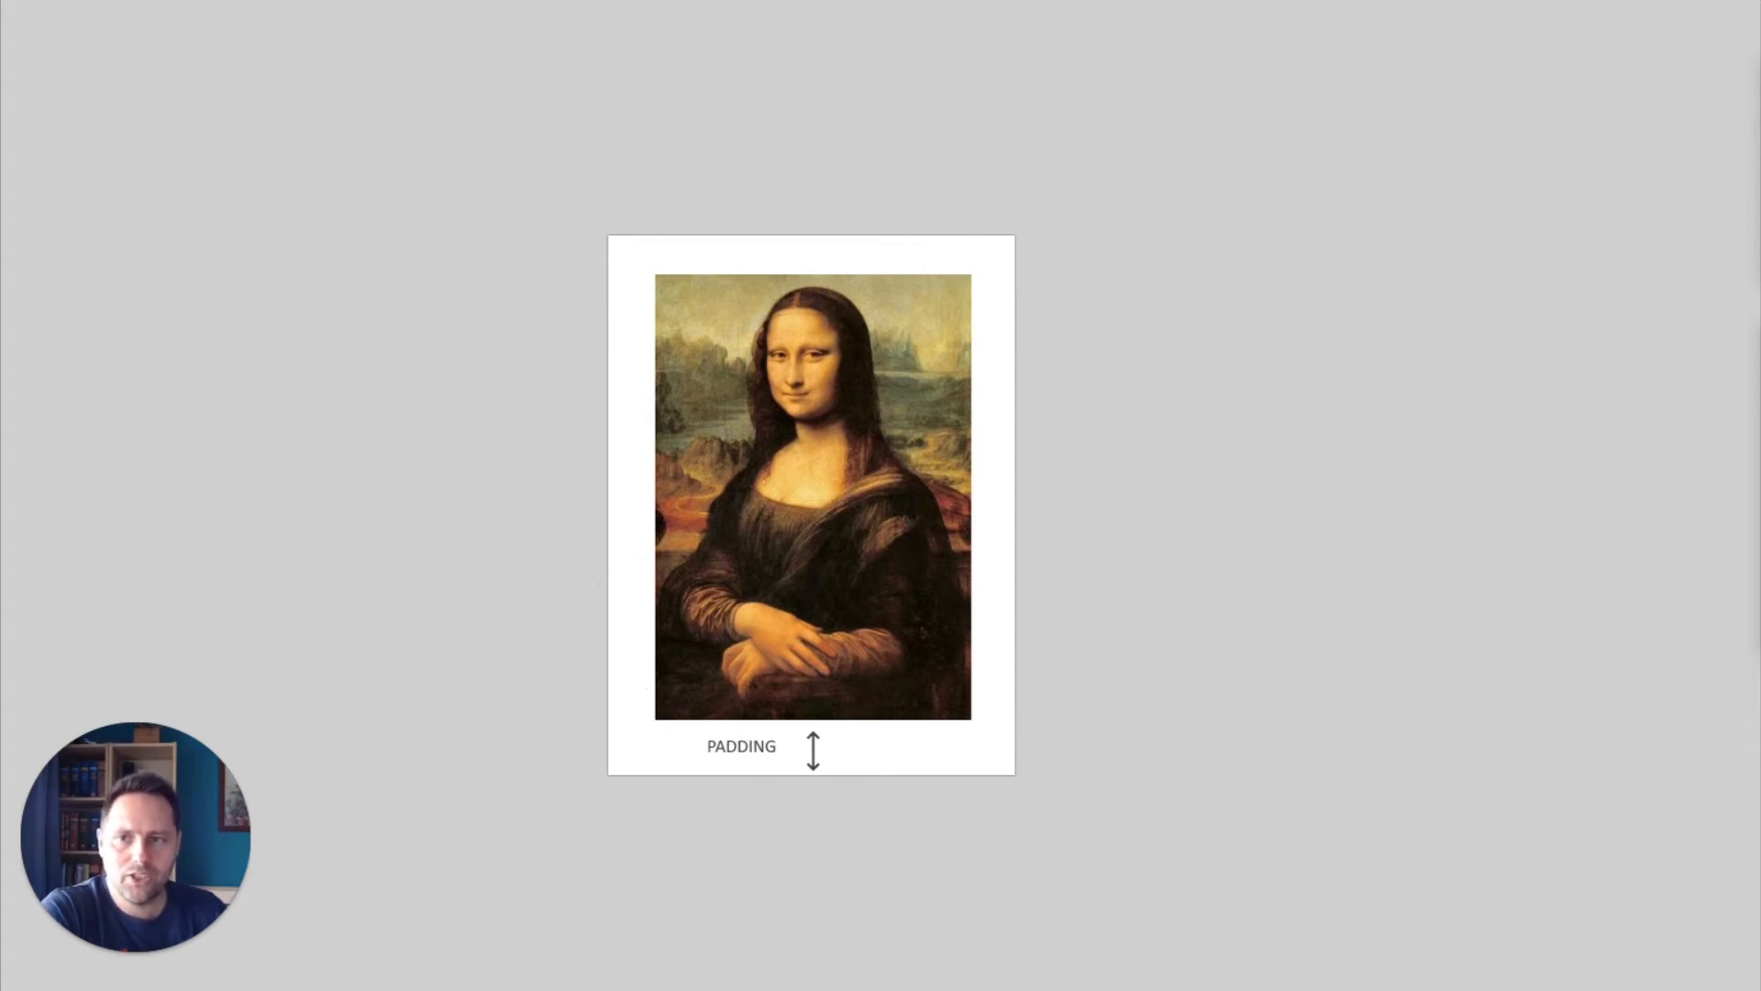
{"action": "key", "text": "Right"}
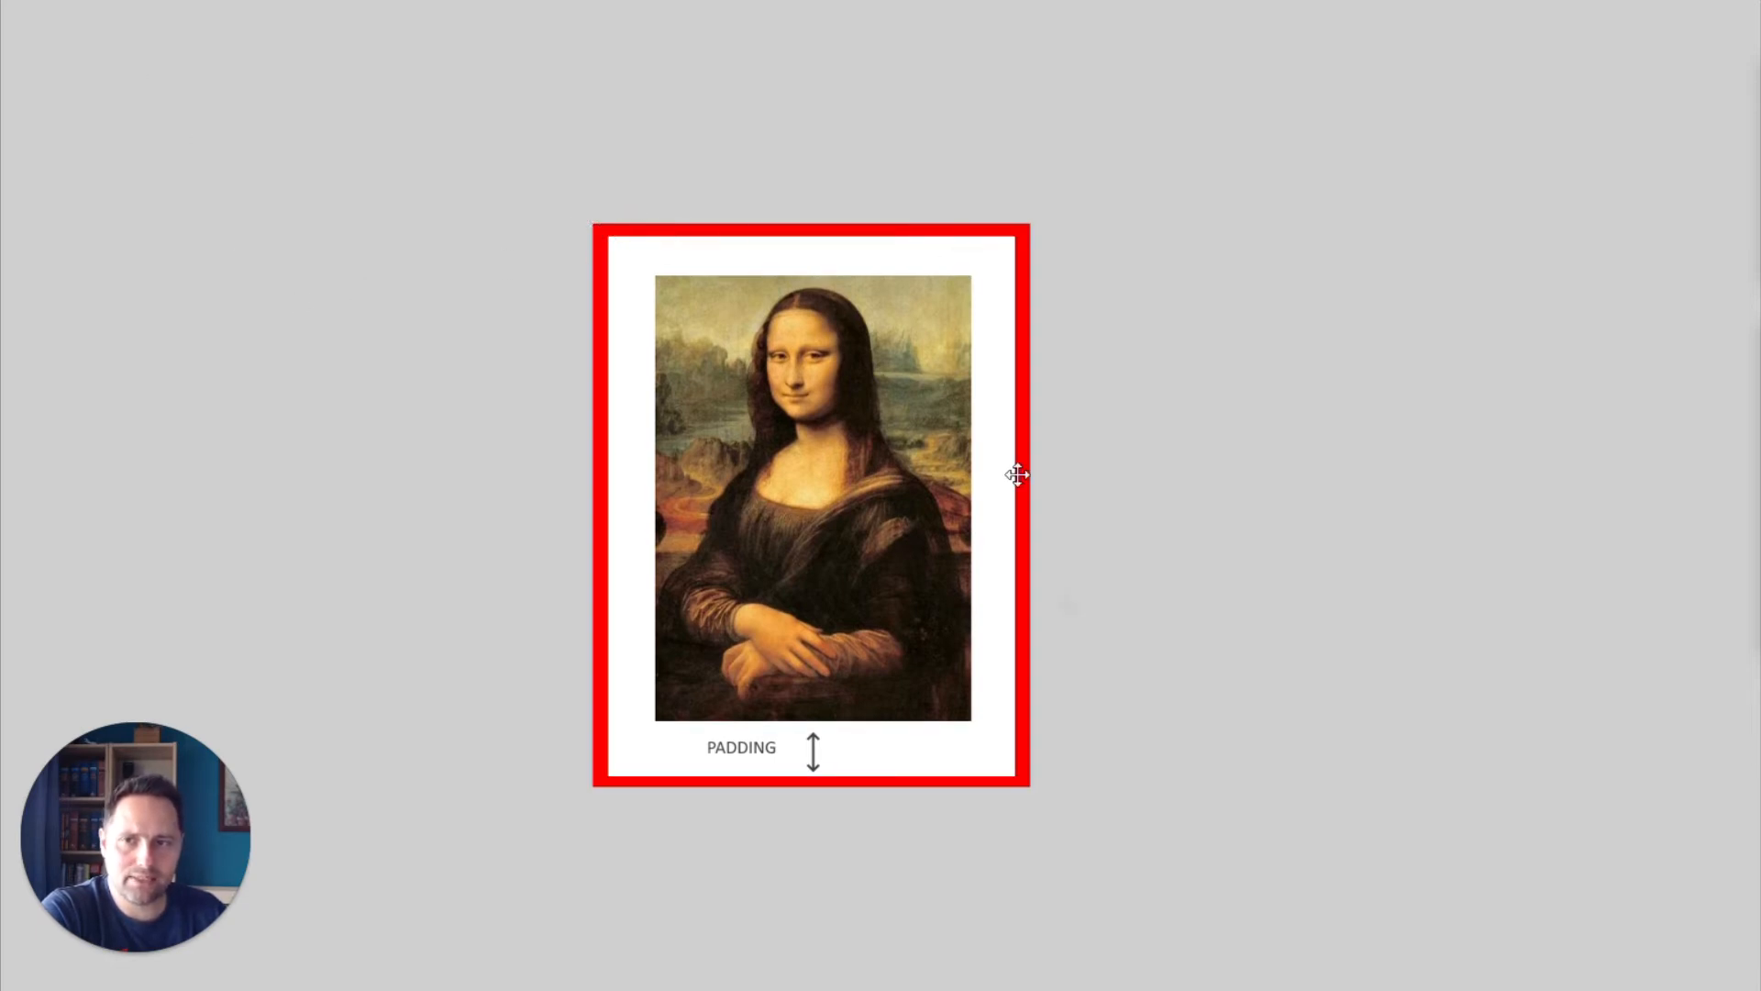
{"action": "key", "text": "Right"}
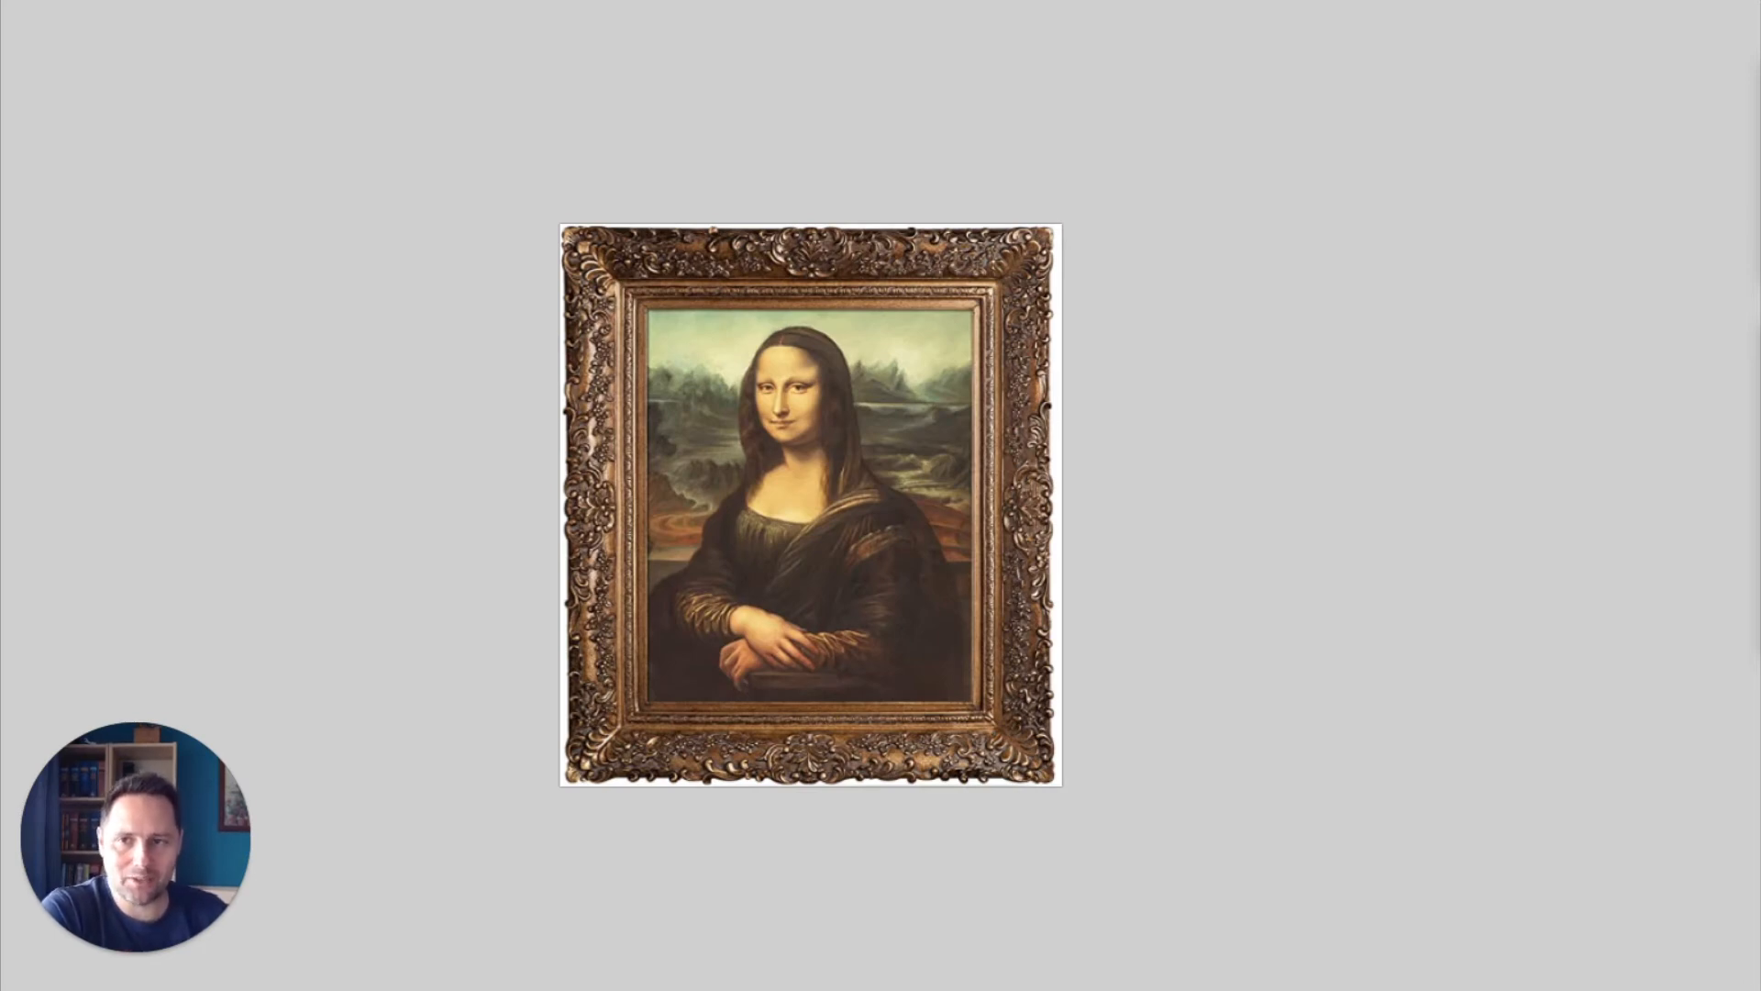
{"action": "key", "text": "Left"}
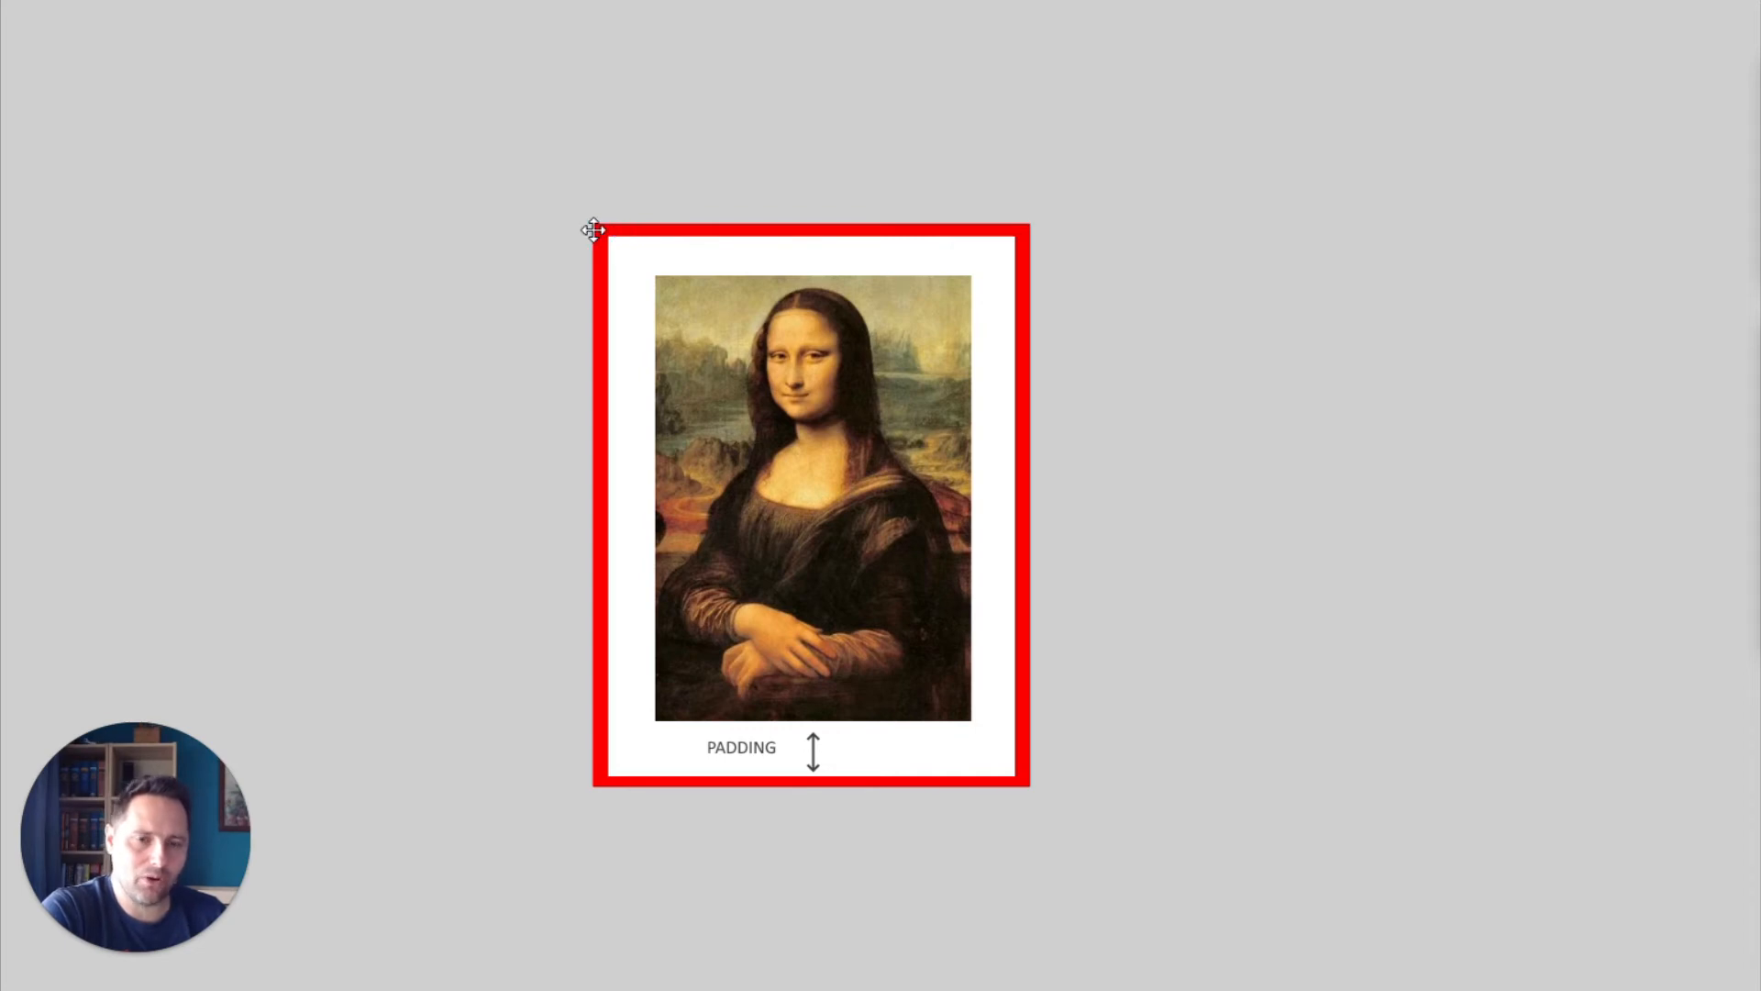
{"action": "key", "text": "Right"}
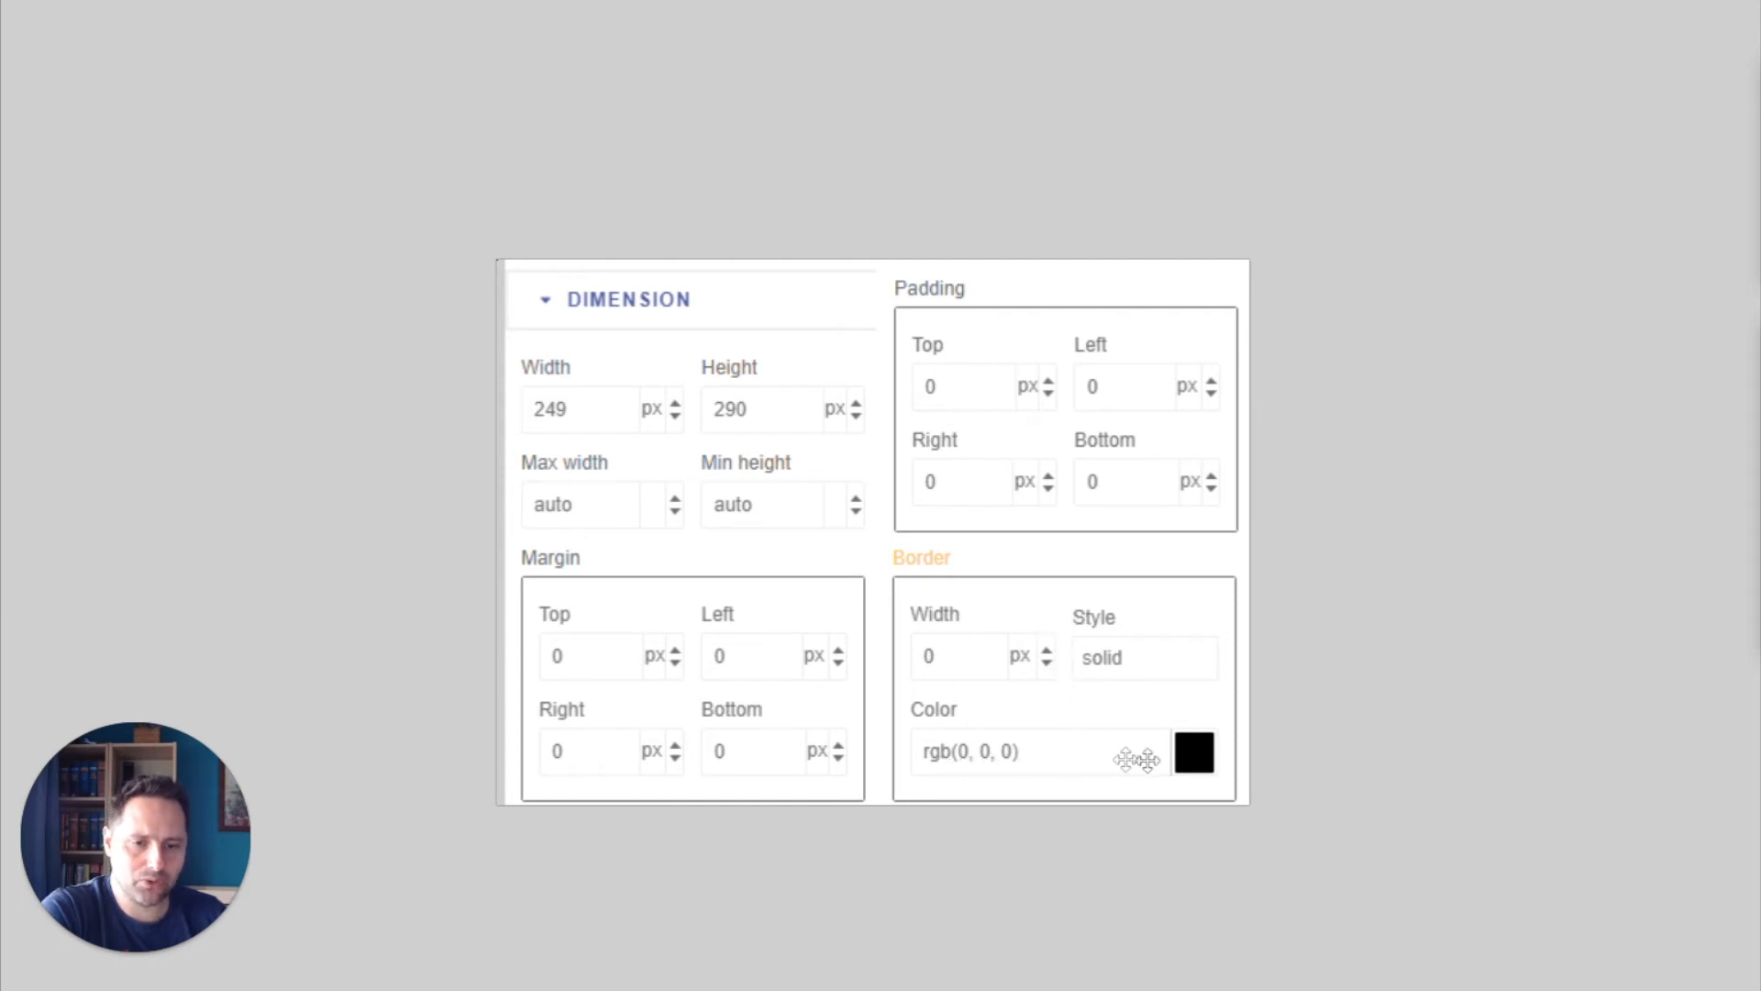
{"action": "key", "text": "Right"}
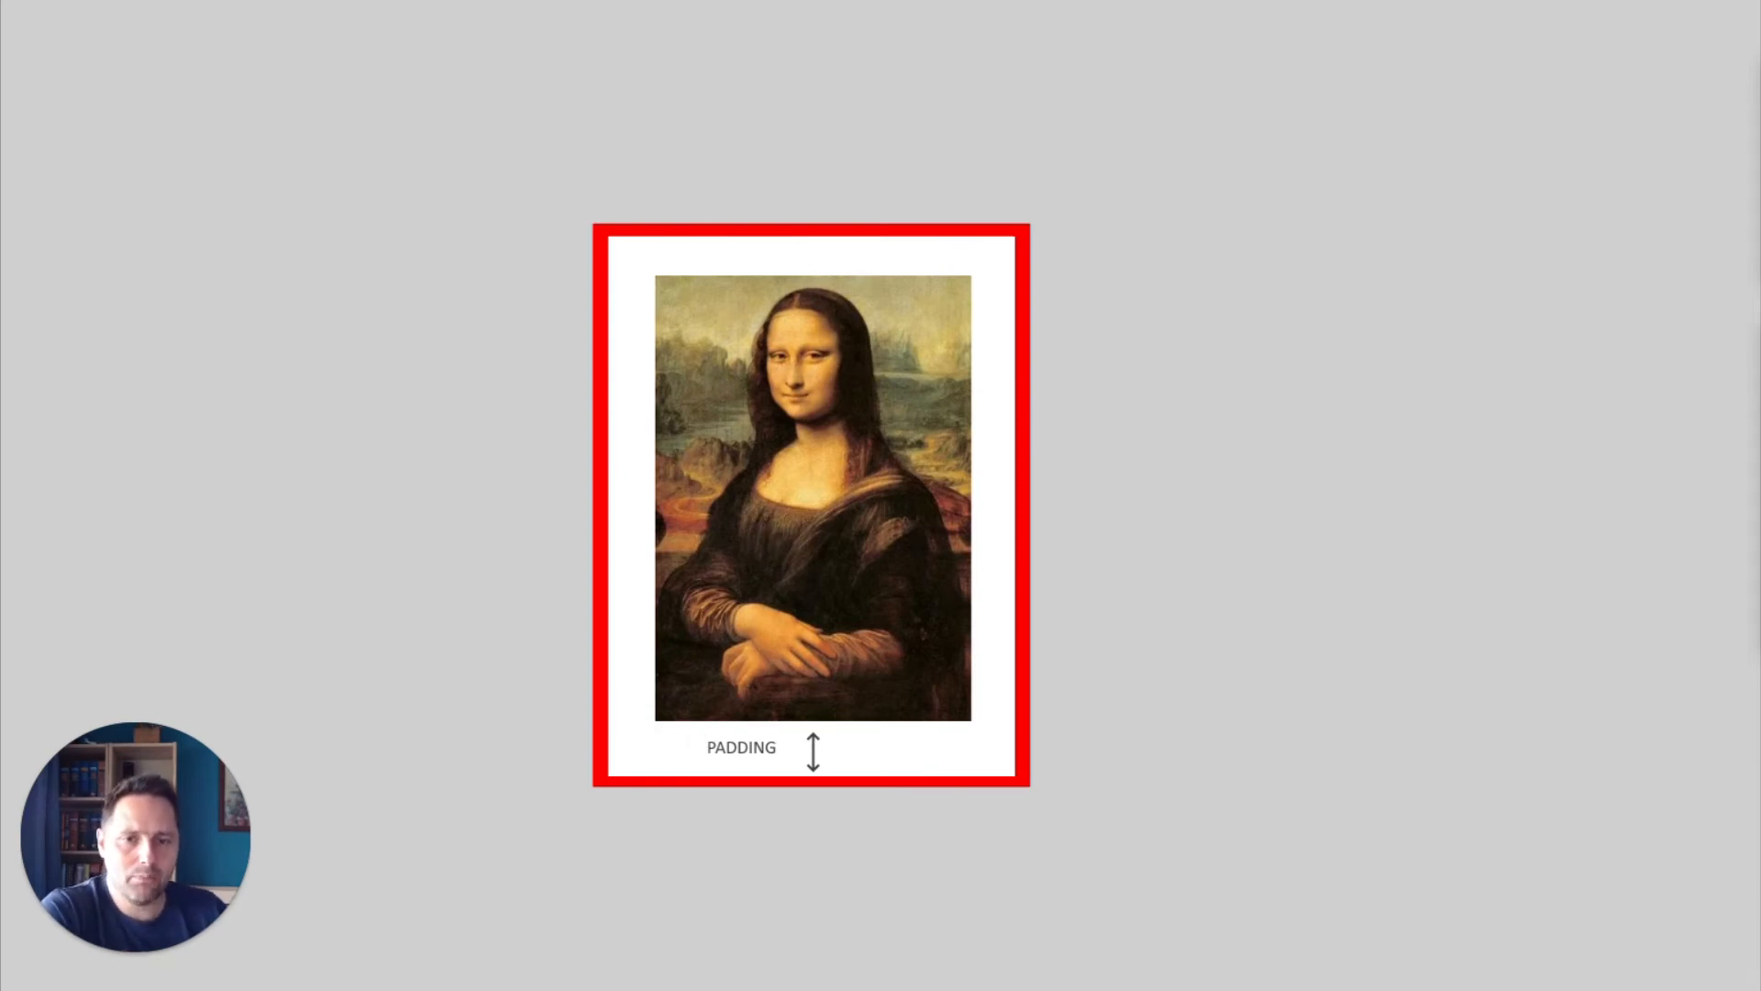
{"action": "key", "text": "Right"}
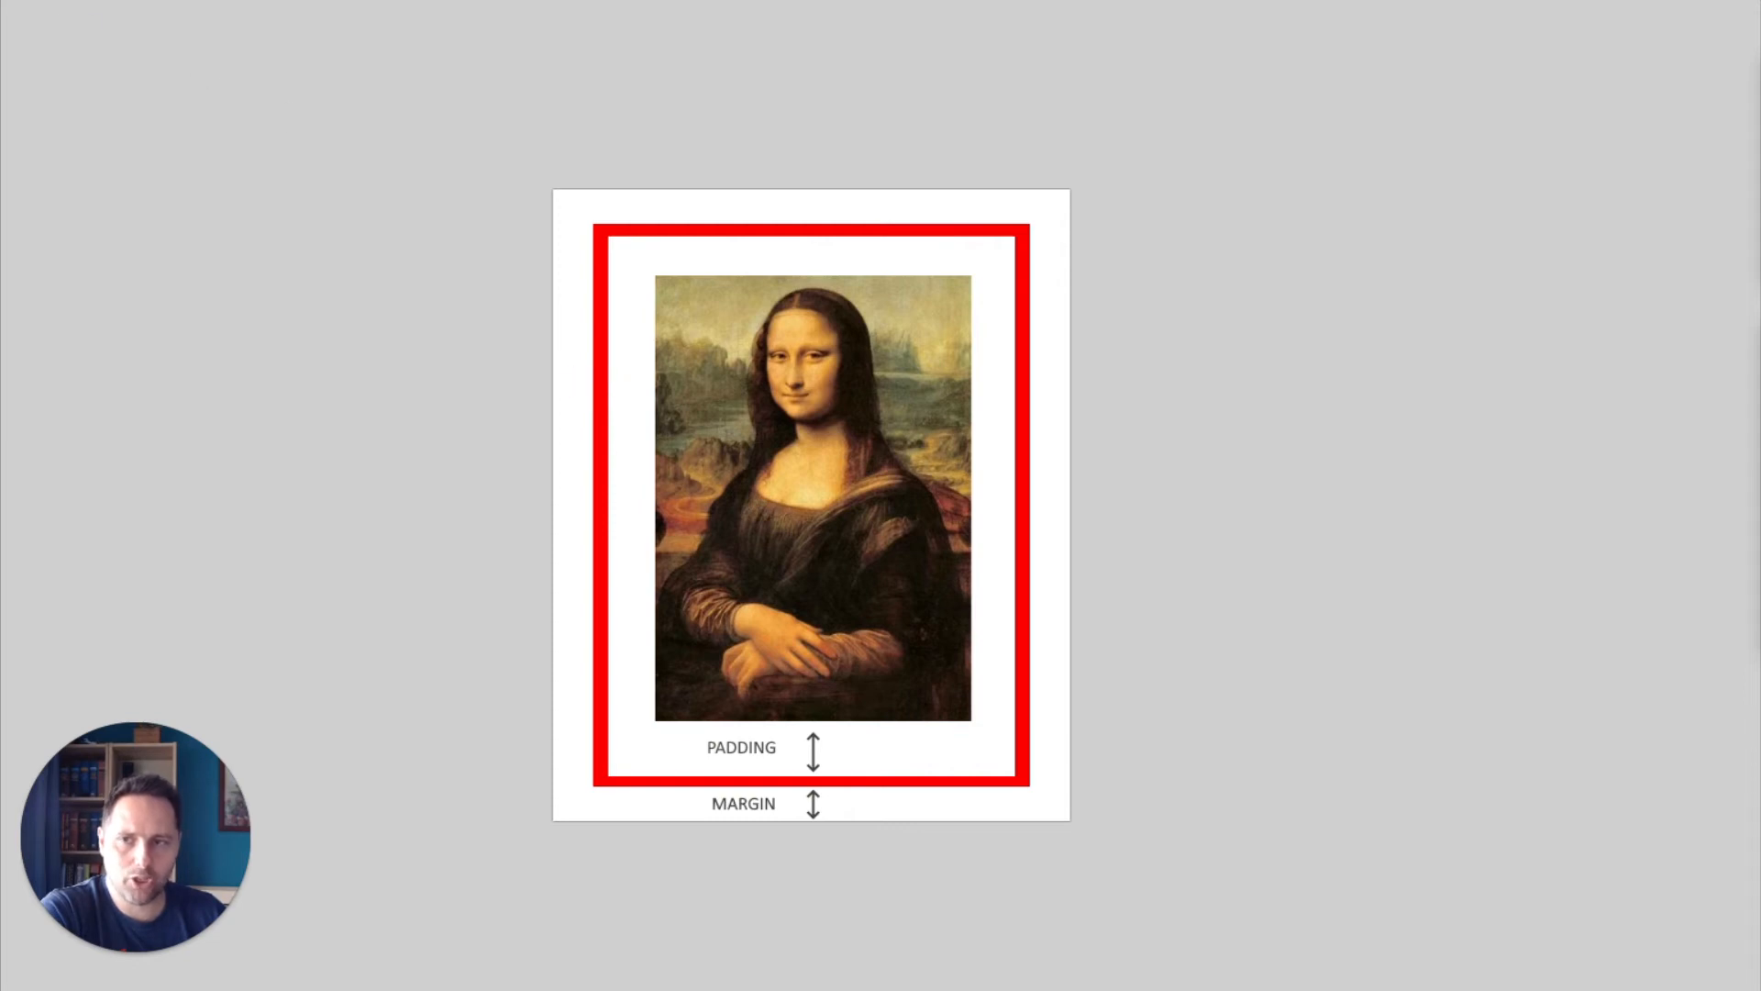
{"action": "key", "text": "Right"}
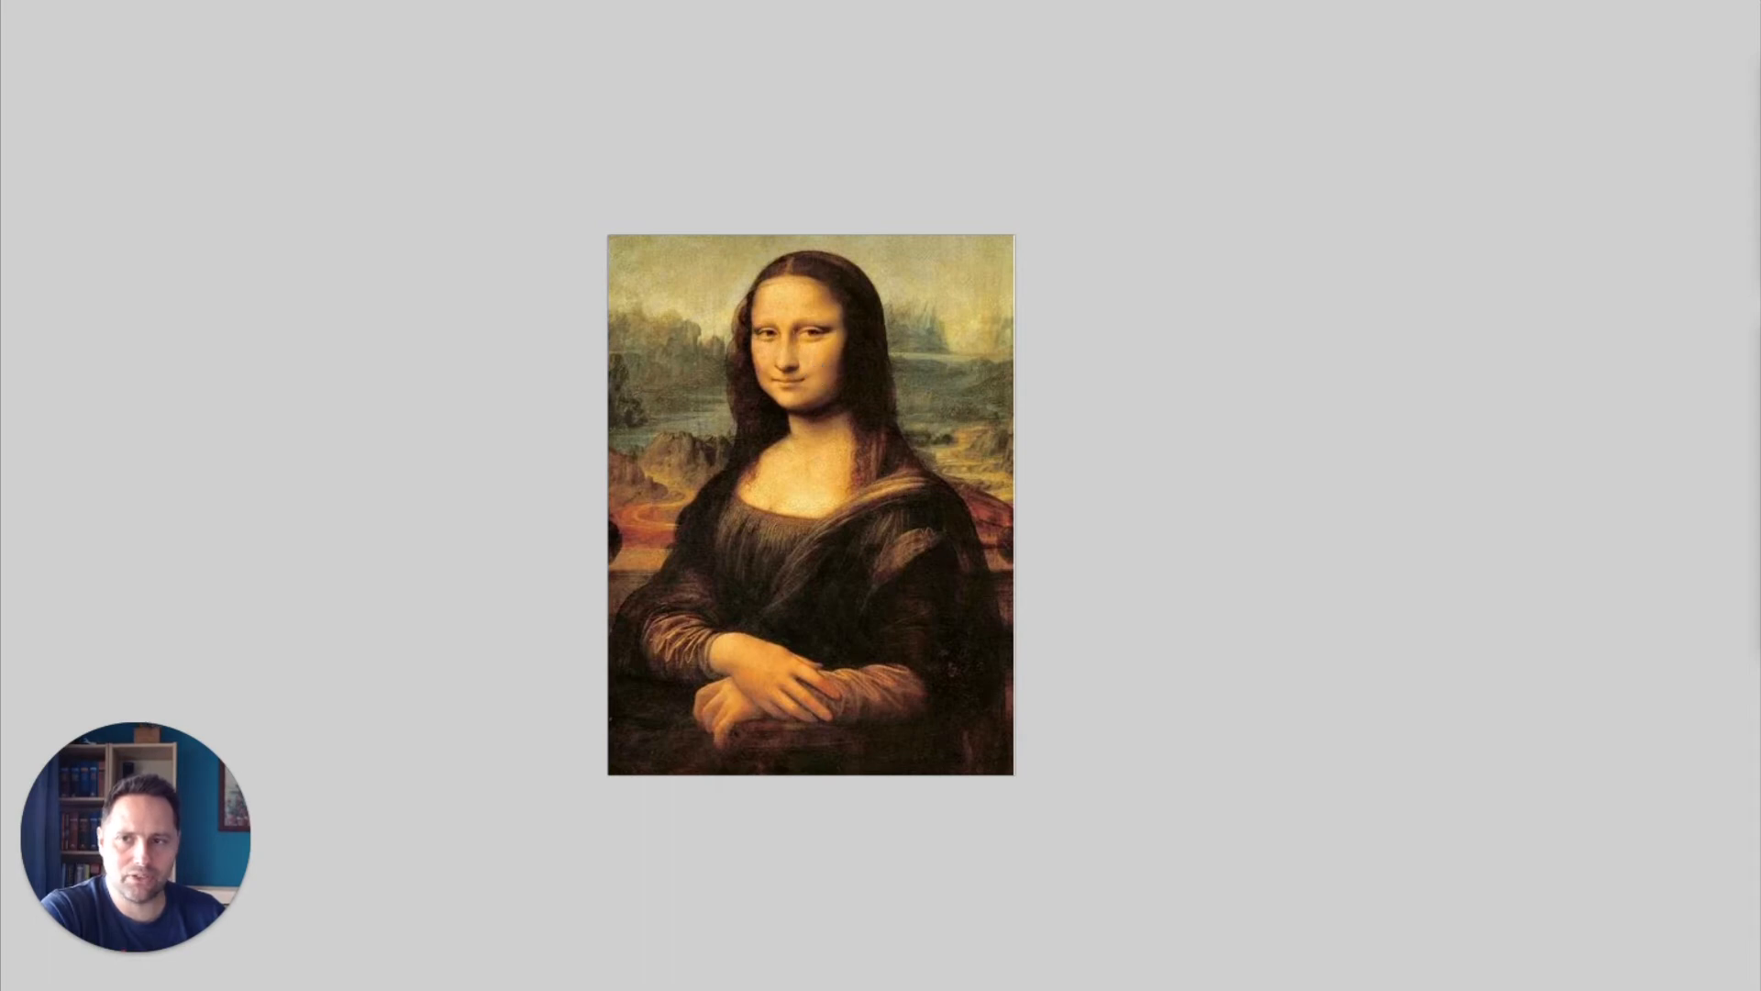
{"action": "key", "text": "Right"}
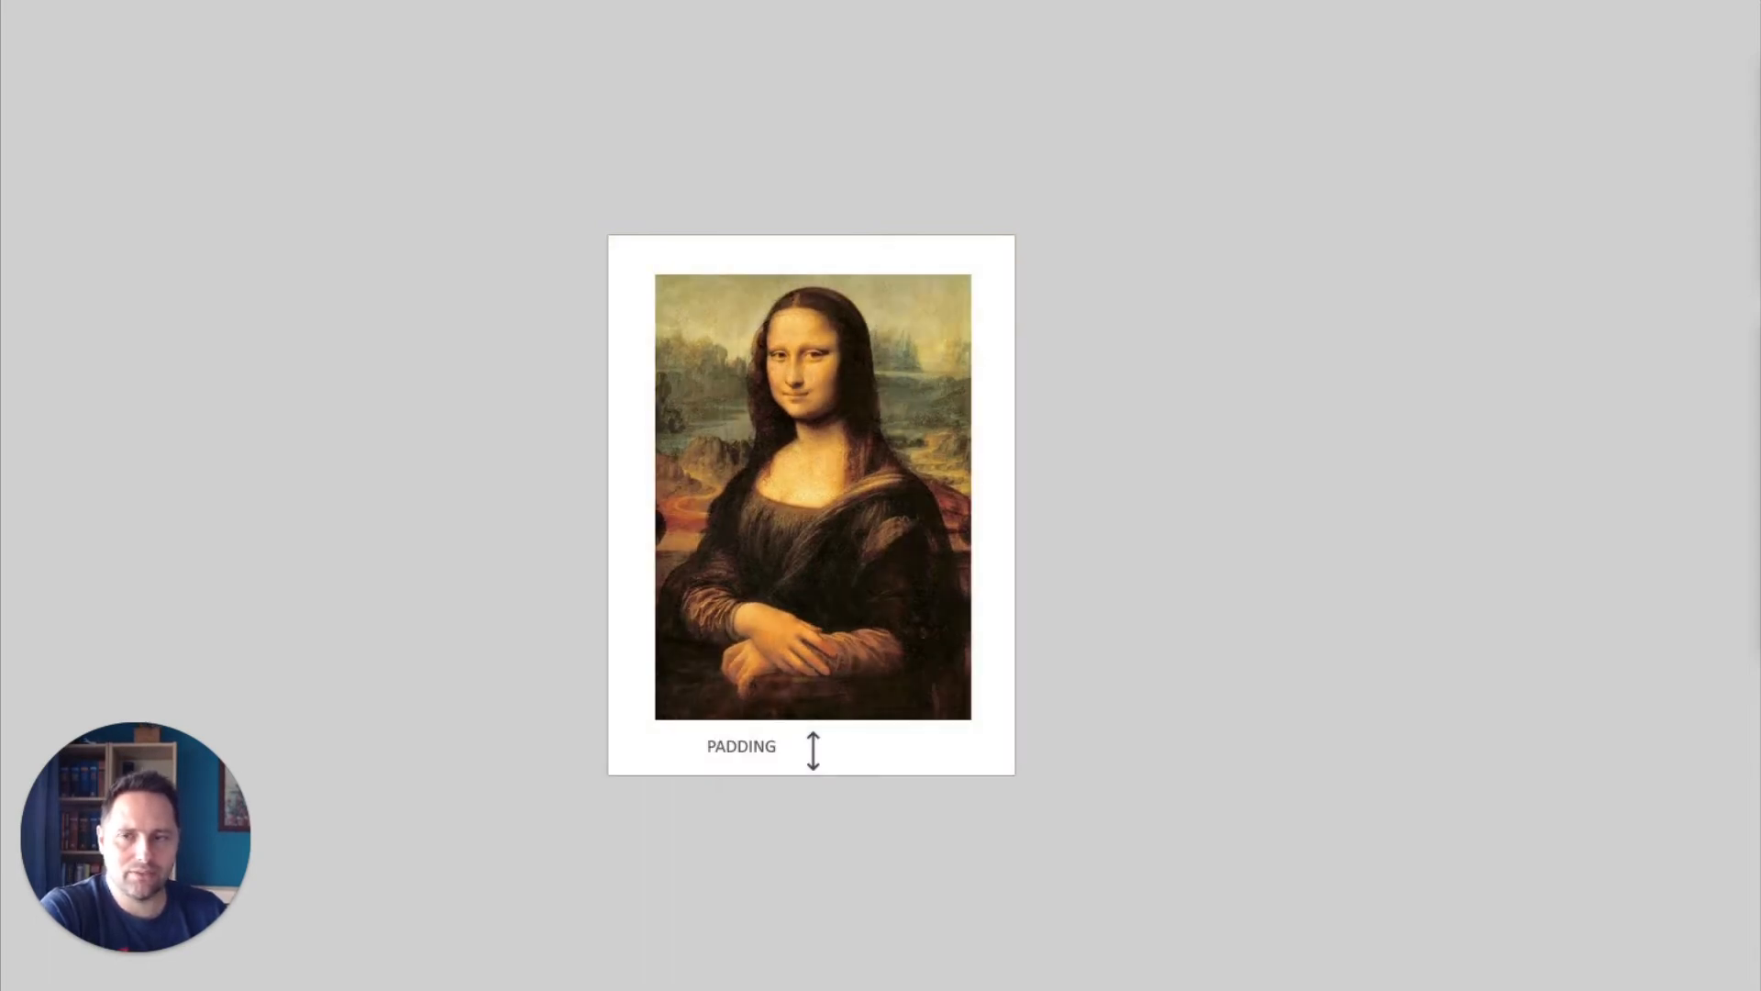
{"action": "key", "text": "Right"}
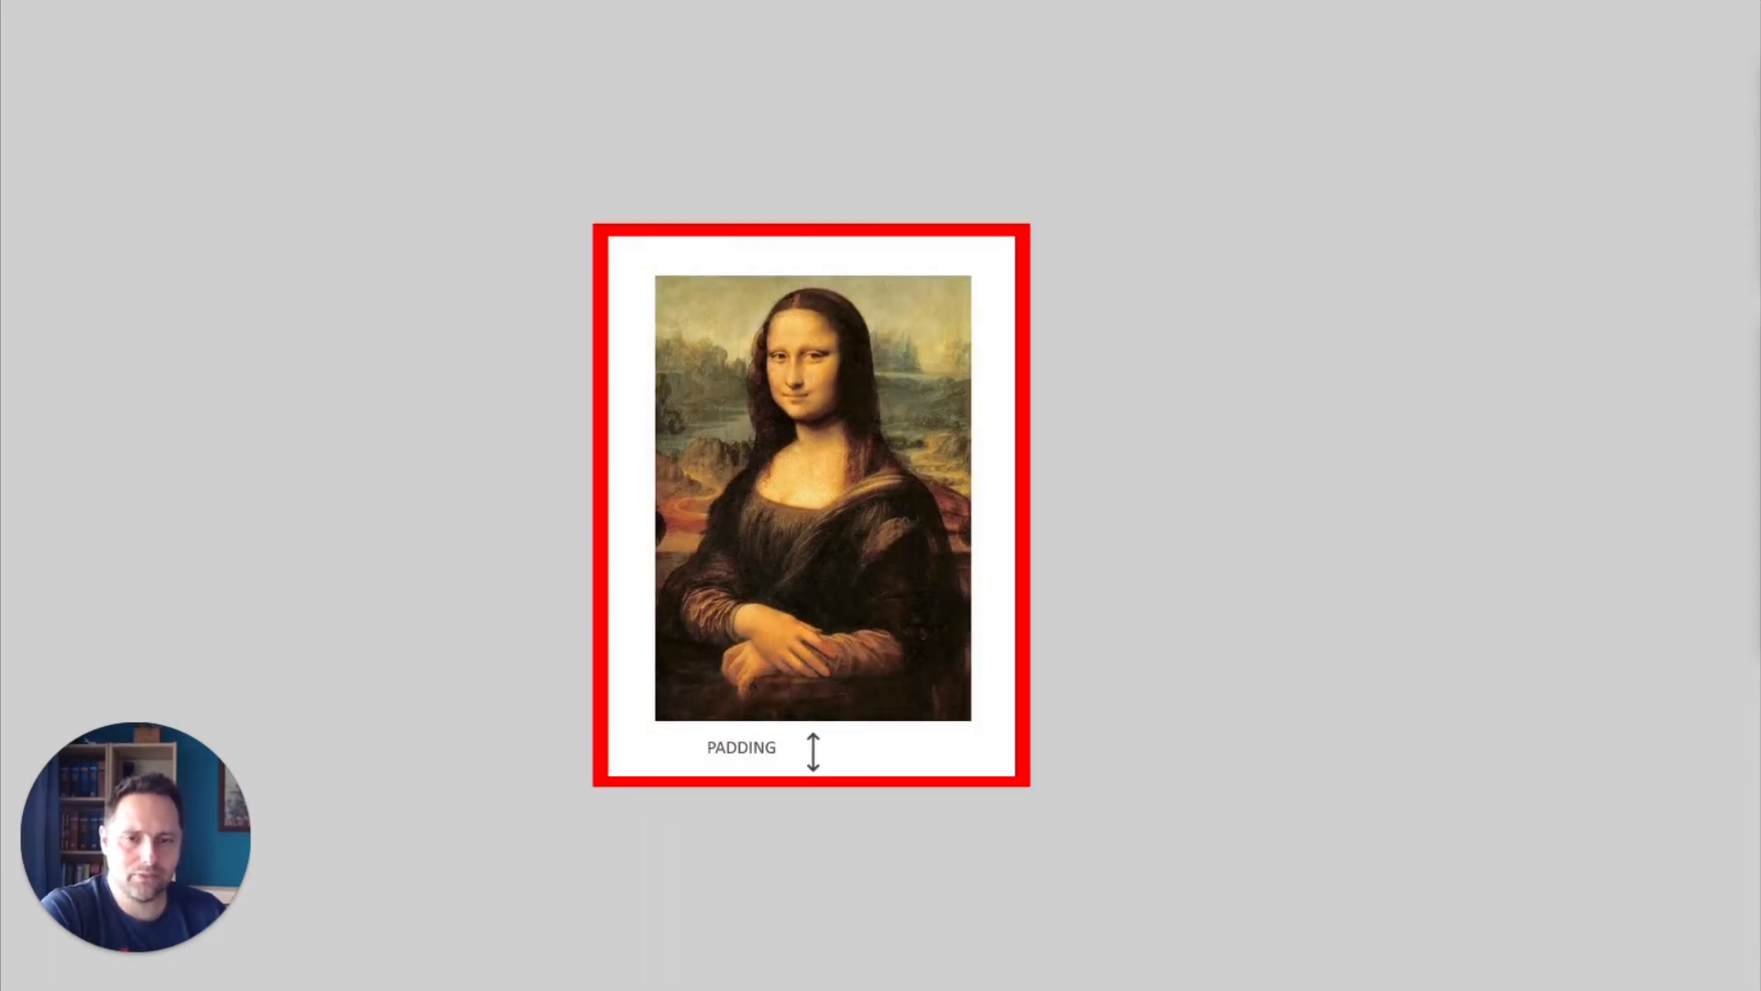
{"action": "key", "text": "Right"}
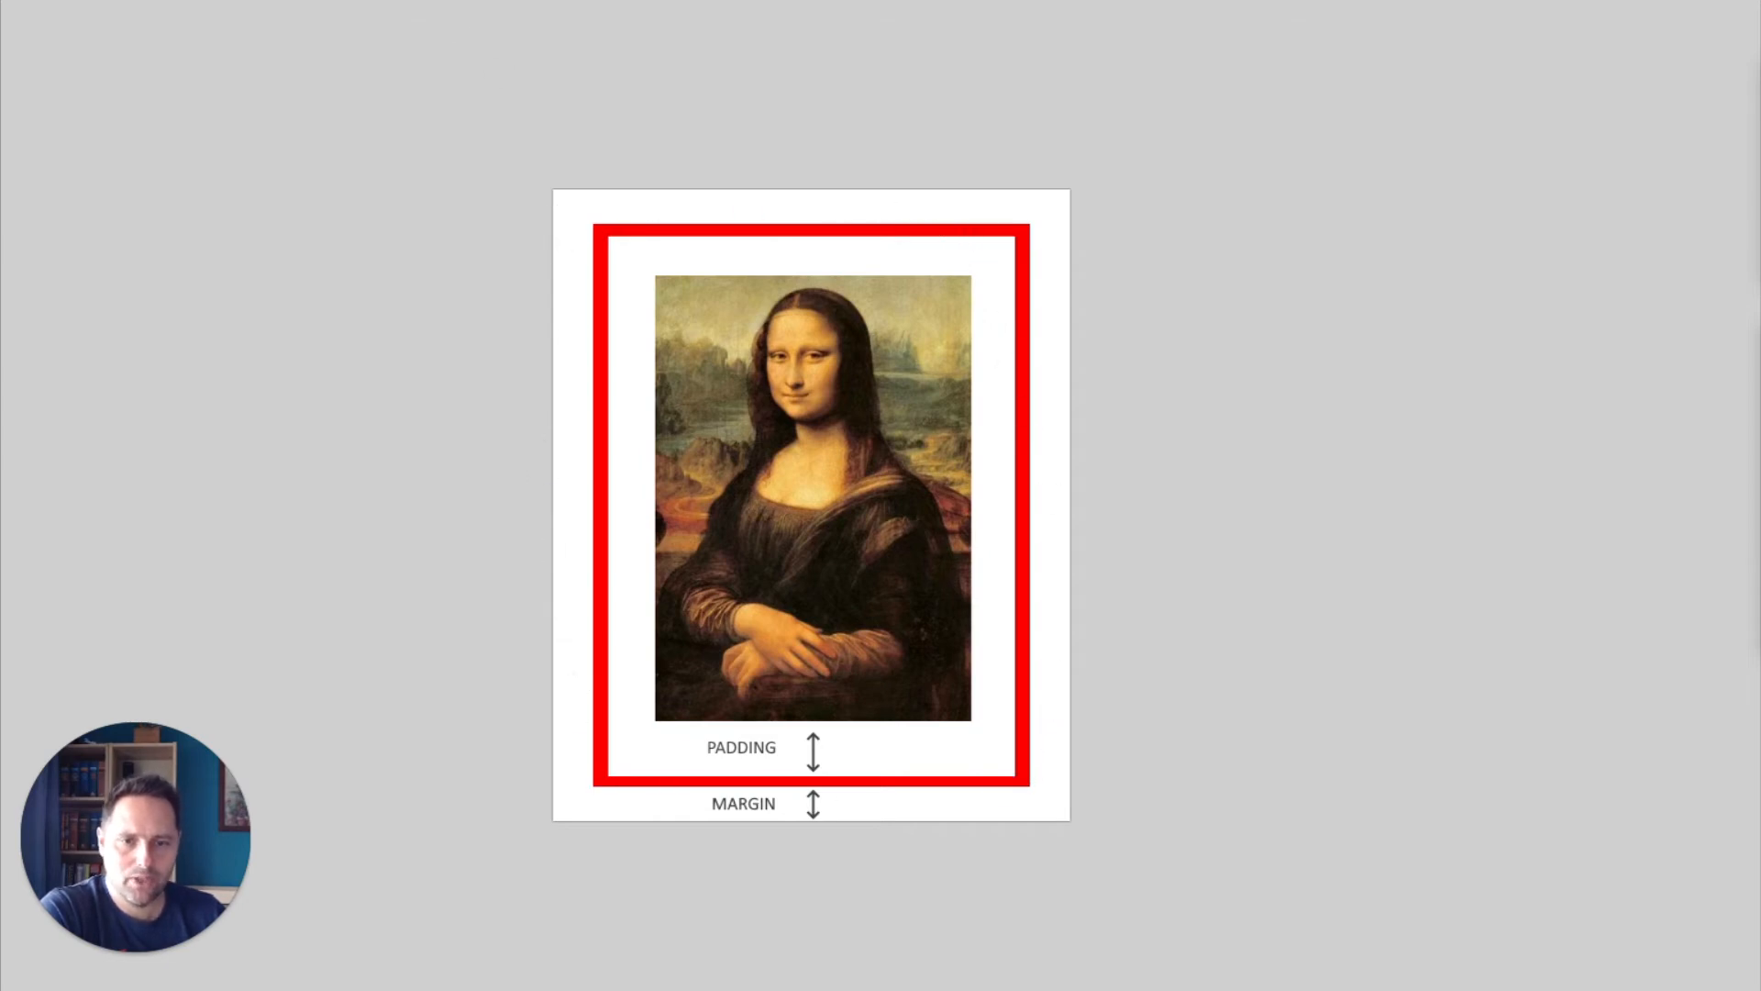
{"action": "key", "text": "Right"}
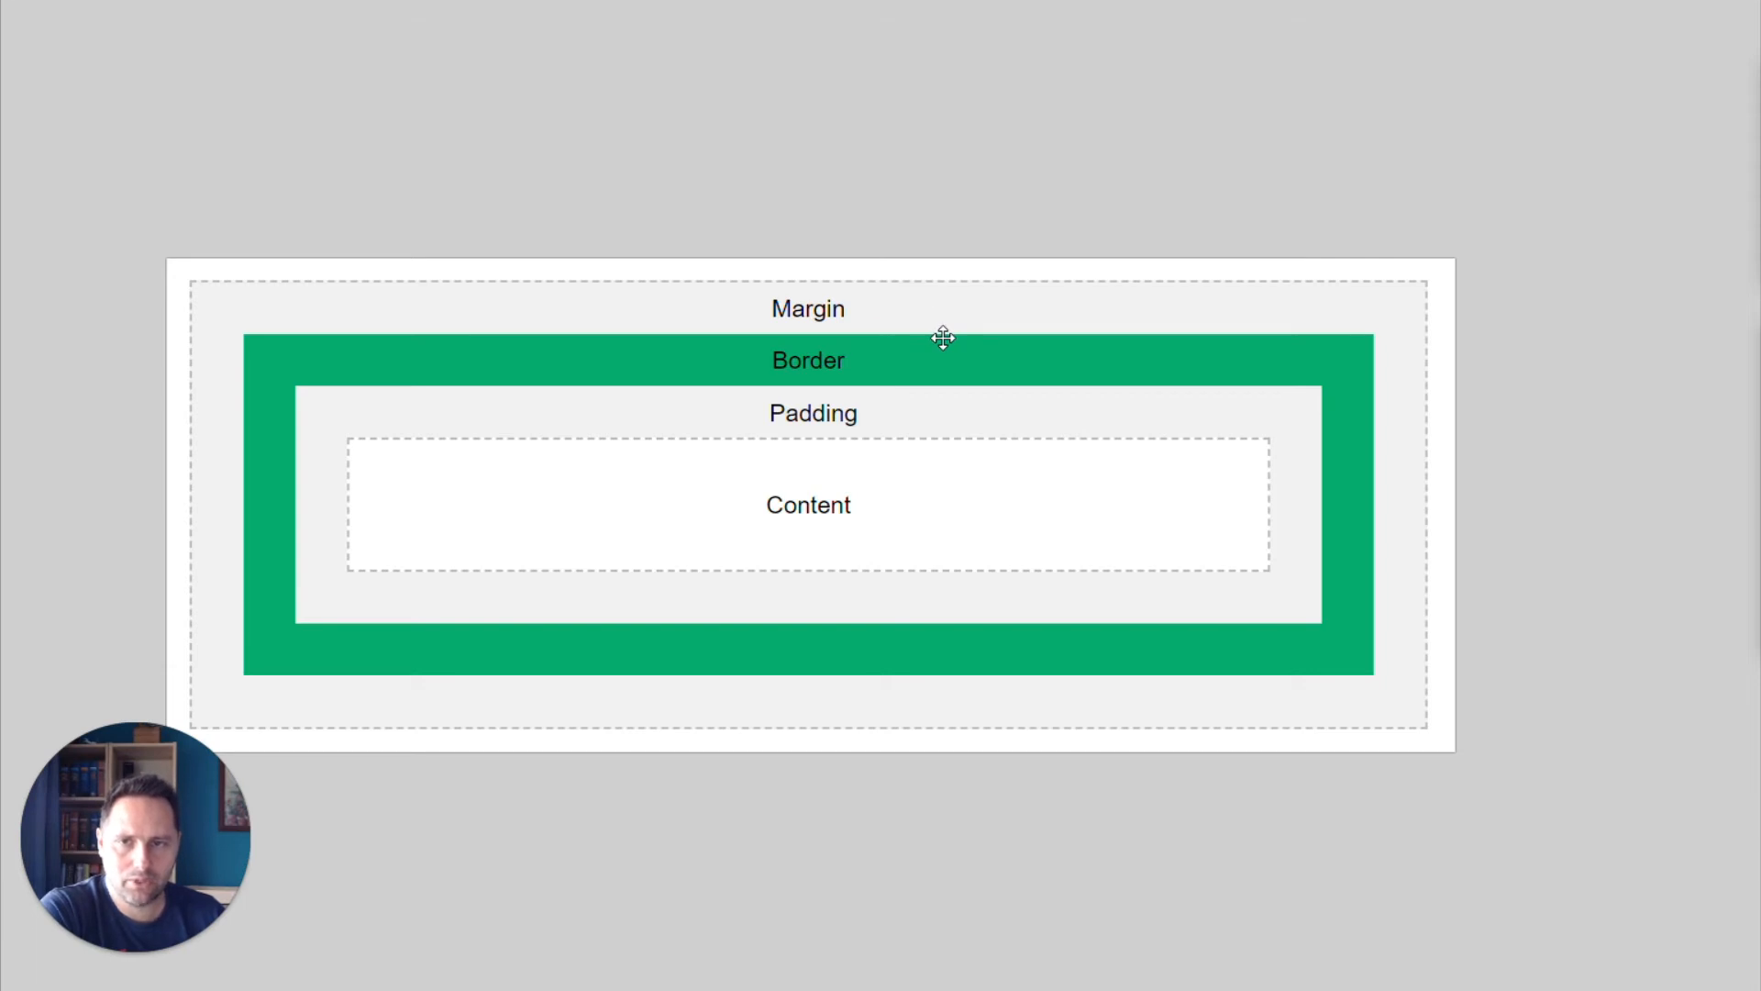
{"action": "key", "text": "Right"}
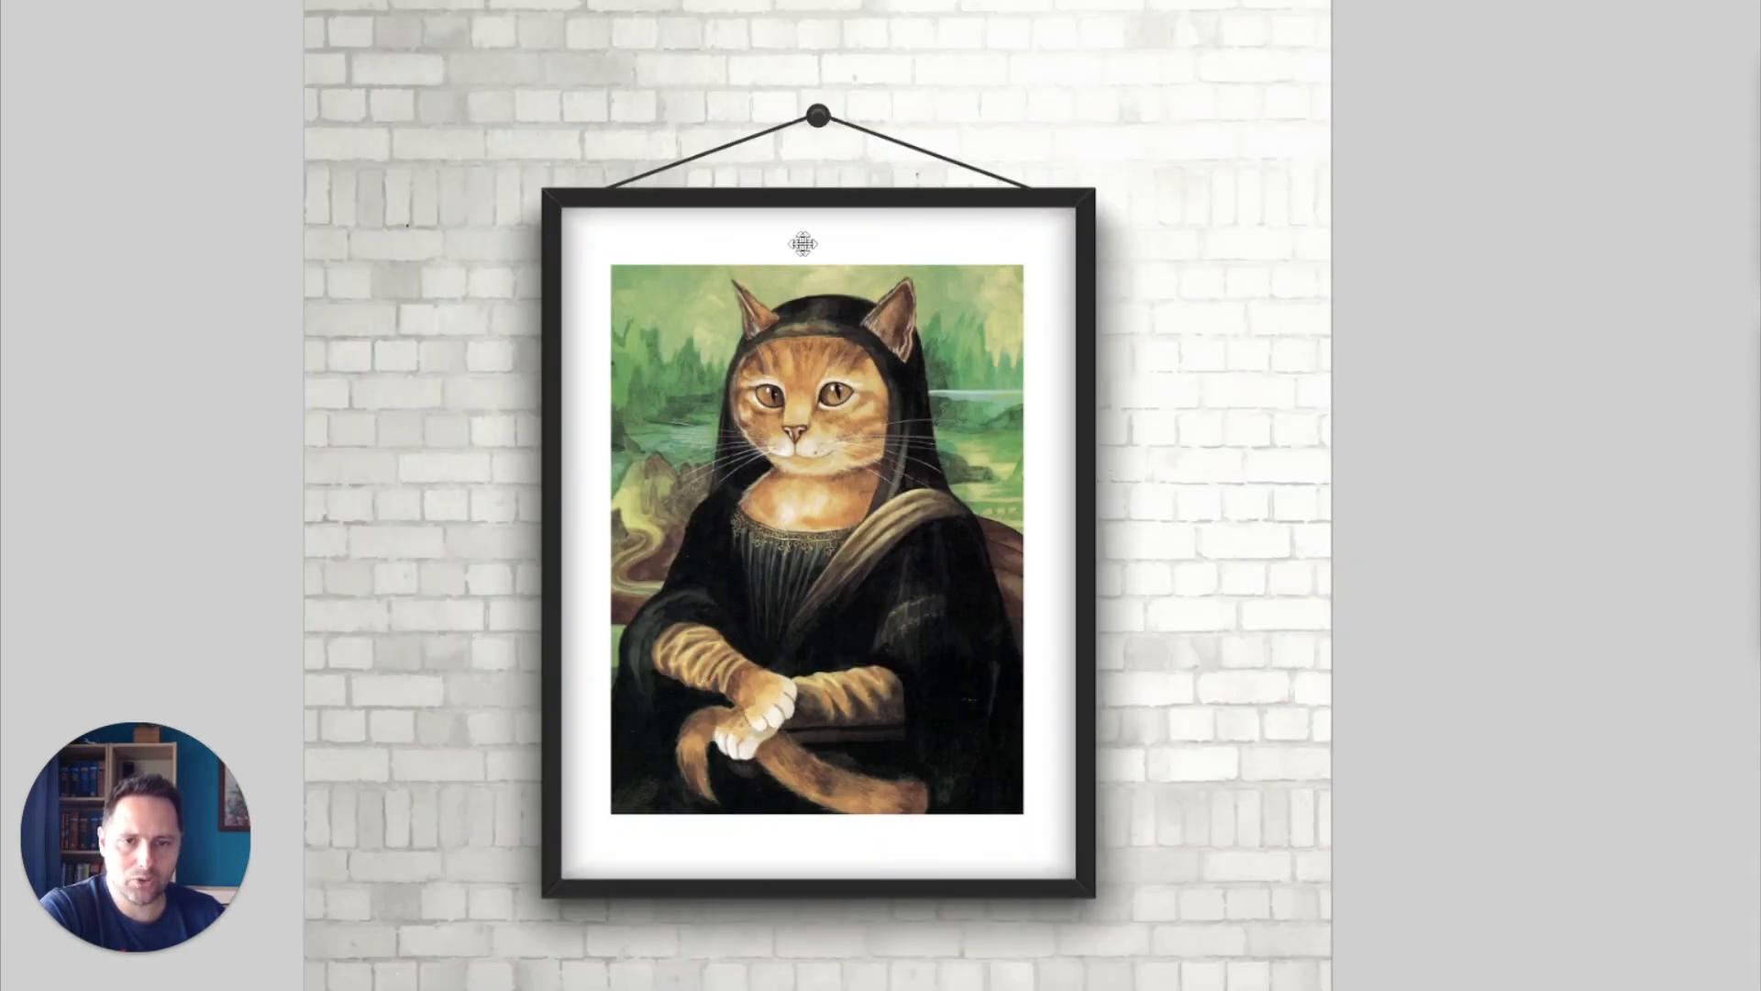
{"action": "key", "text": "Right"}
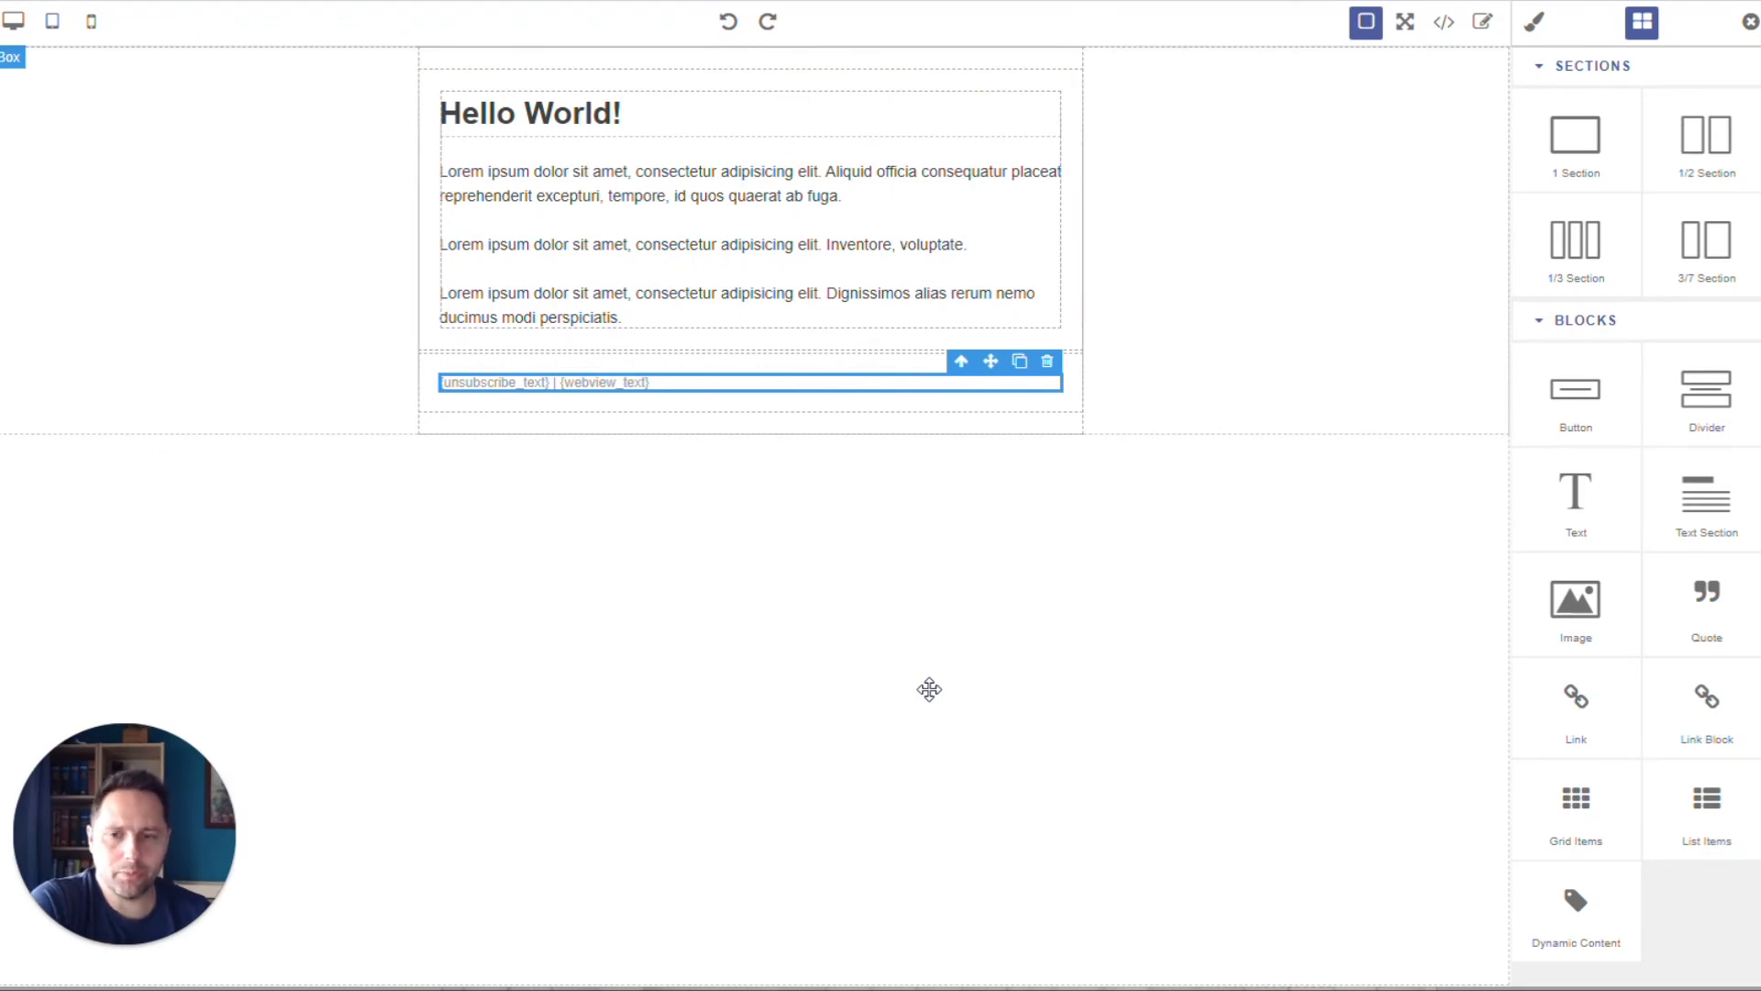
Add a second line with the {webview_url} token below the {unsubscribe_text} and {webview_text} tokens in the email footer.
{"action": "double_click", "coordinate": [588, 391]}
{"action": "left_click_drag", "start_coordinate": [650, 383], "coordinate": [556, 383]}
{"action": "left_click", "coordinate": [560, 382]}
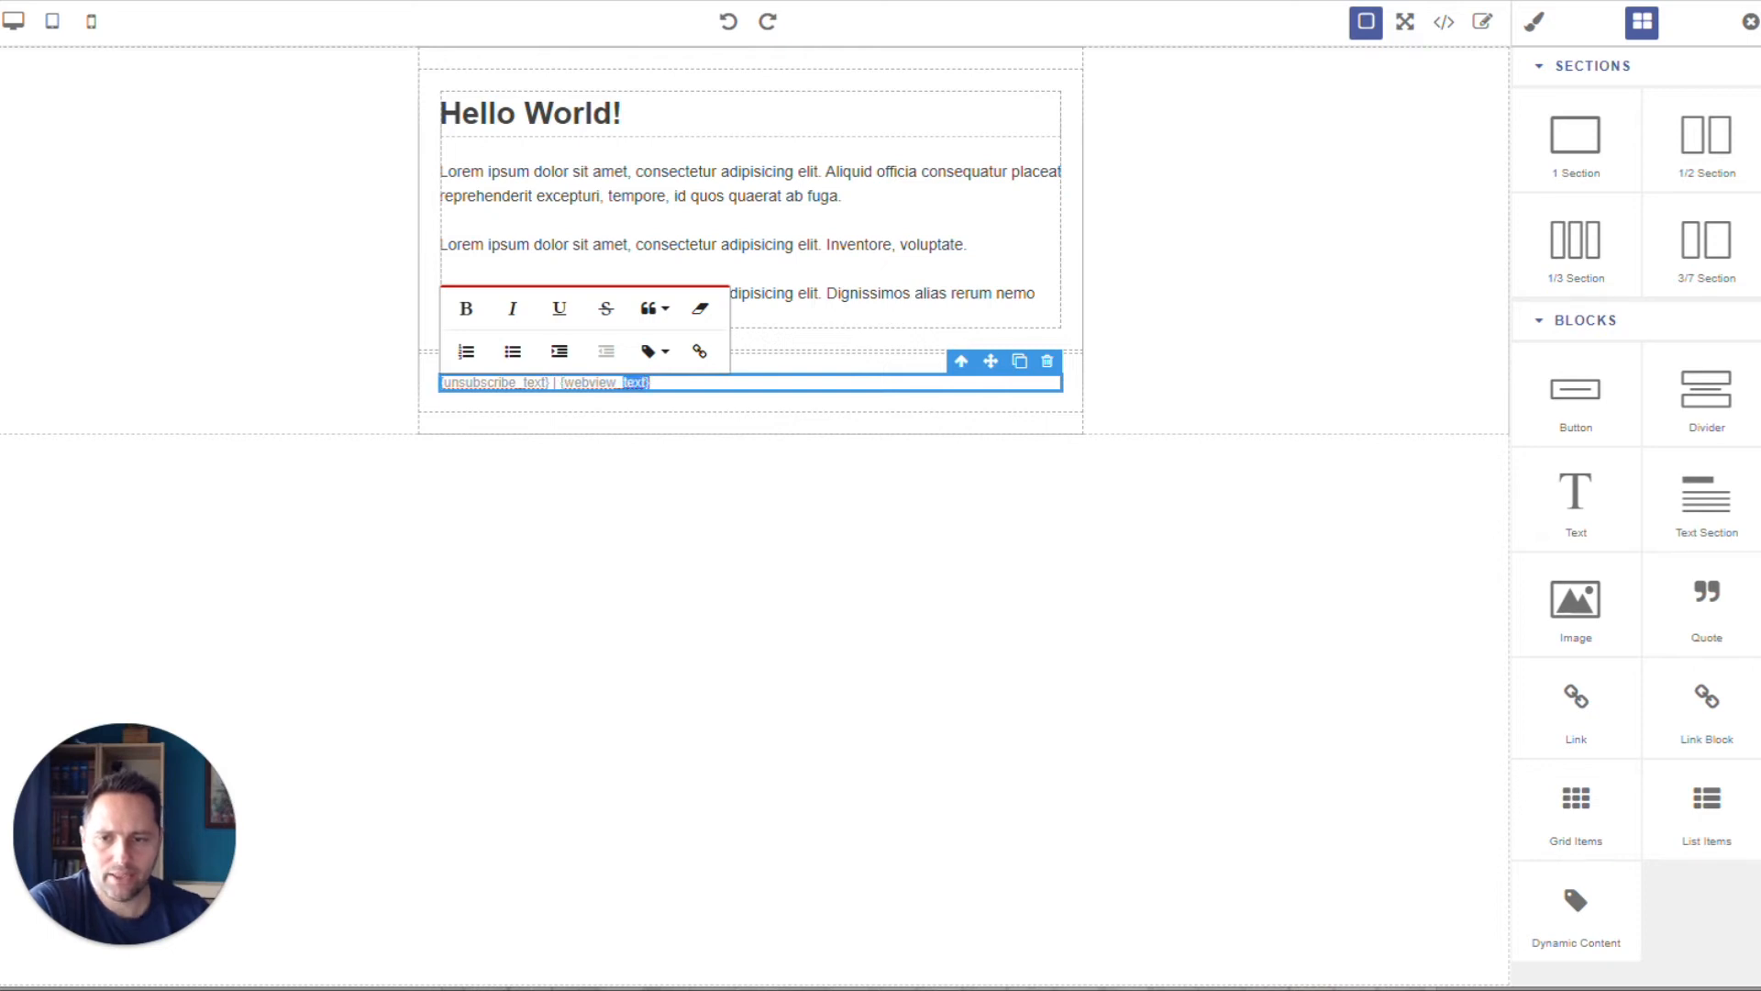
{"action": "left_click_drag", "start_coordinate": [444, 382], "coordinate": [543, 383]}
{"action": "left_click", "coordinate": [544, 382]}
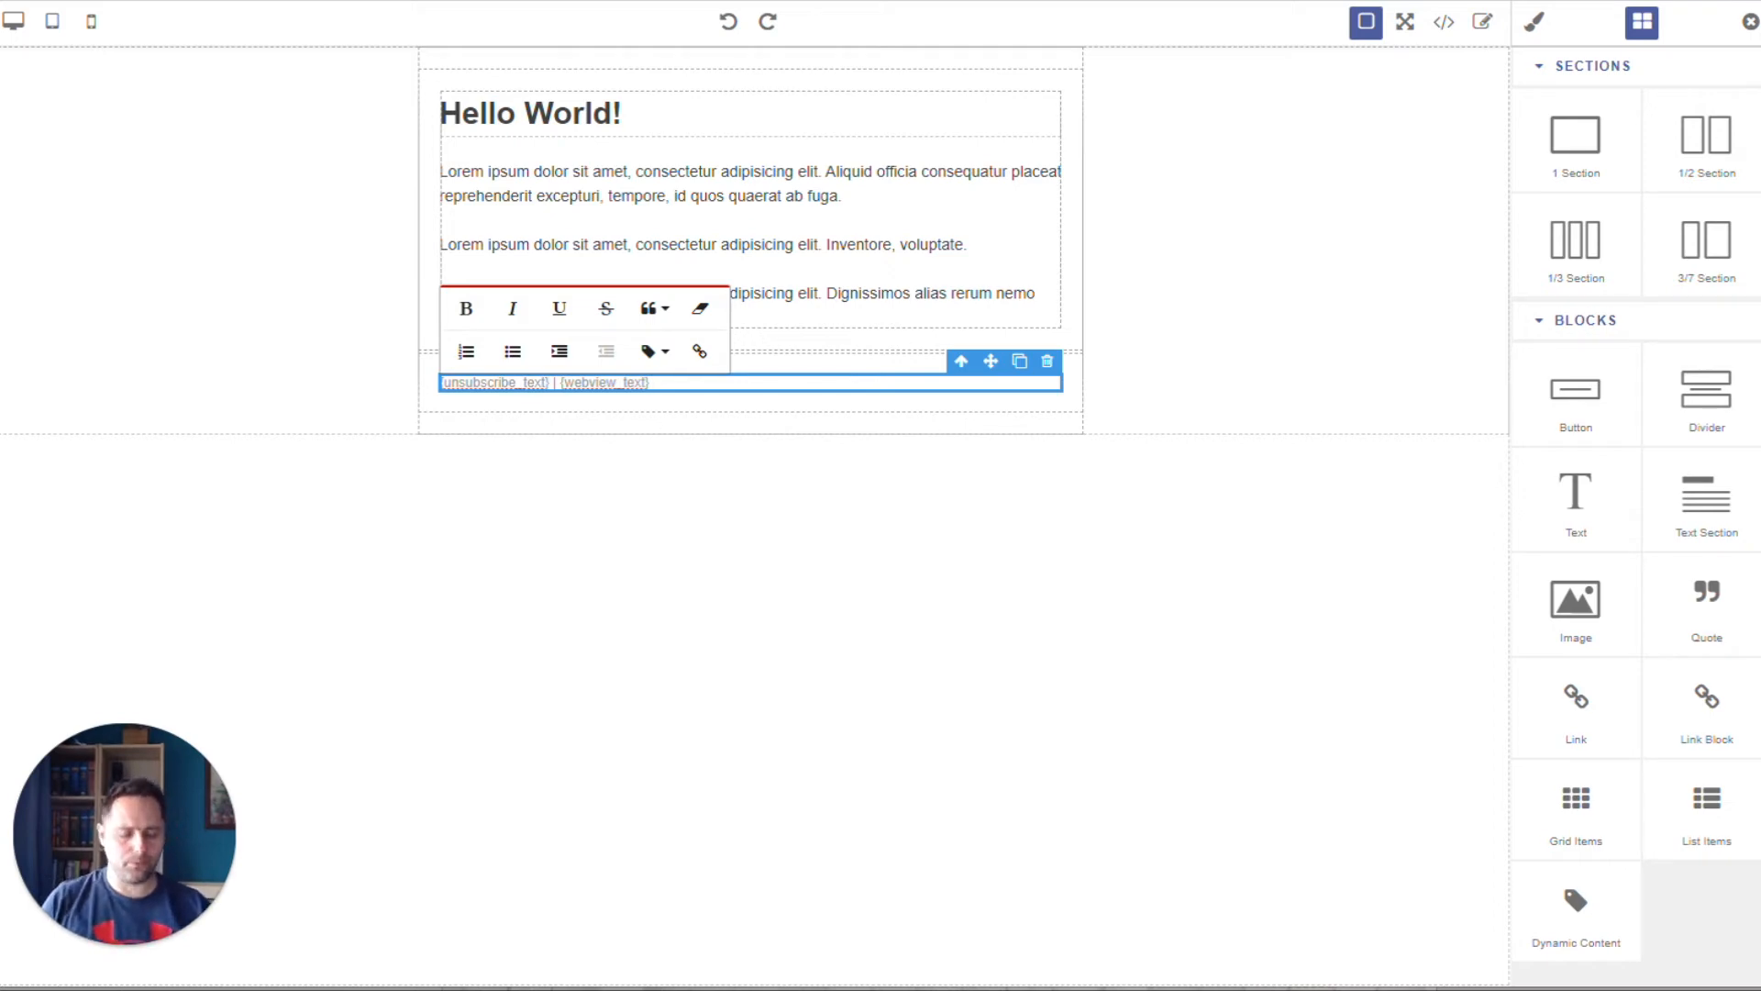
{"action": "key", "text": "Return"}
{"action": "key", "text": "Return"}
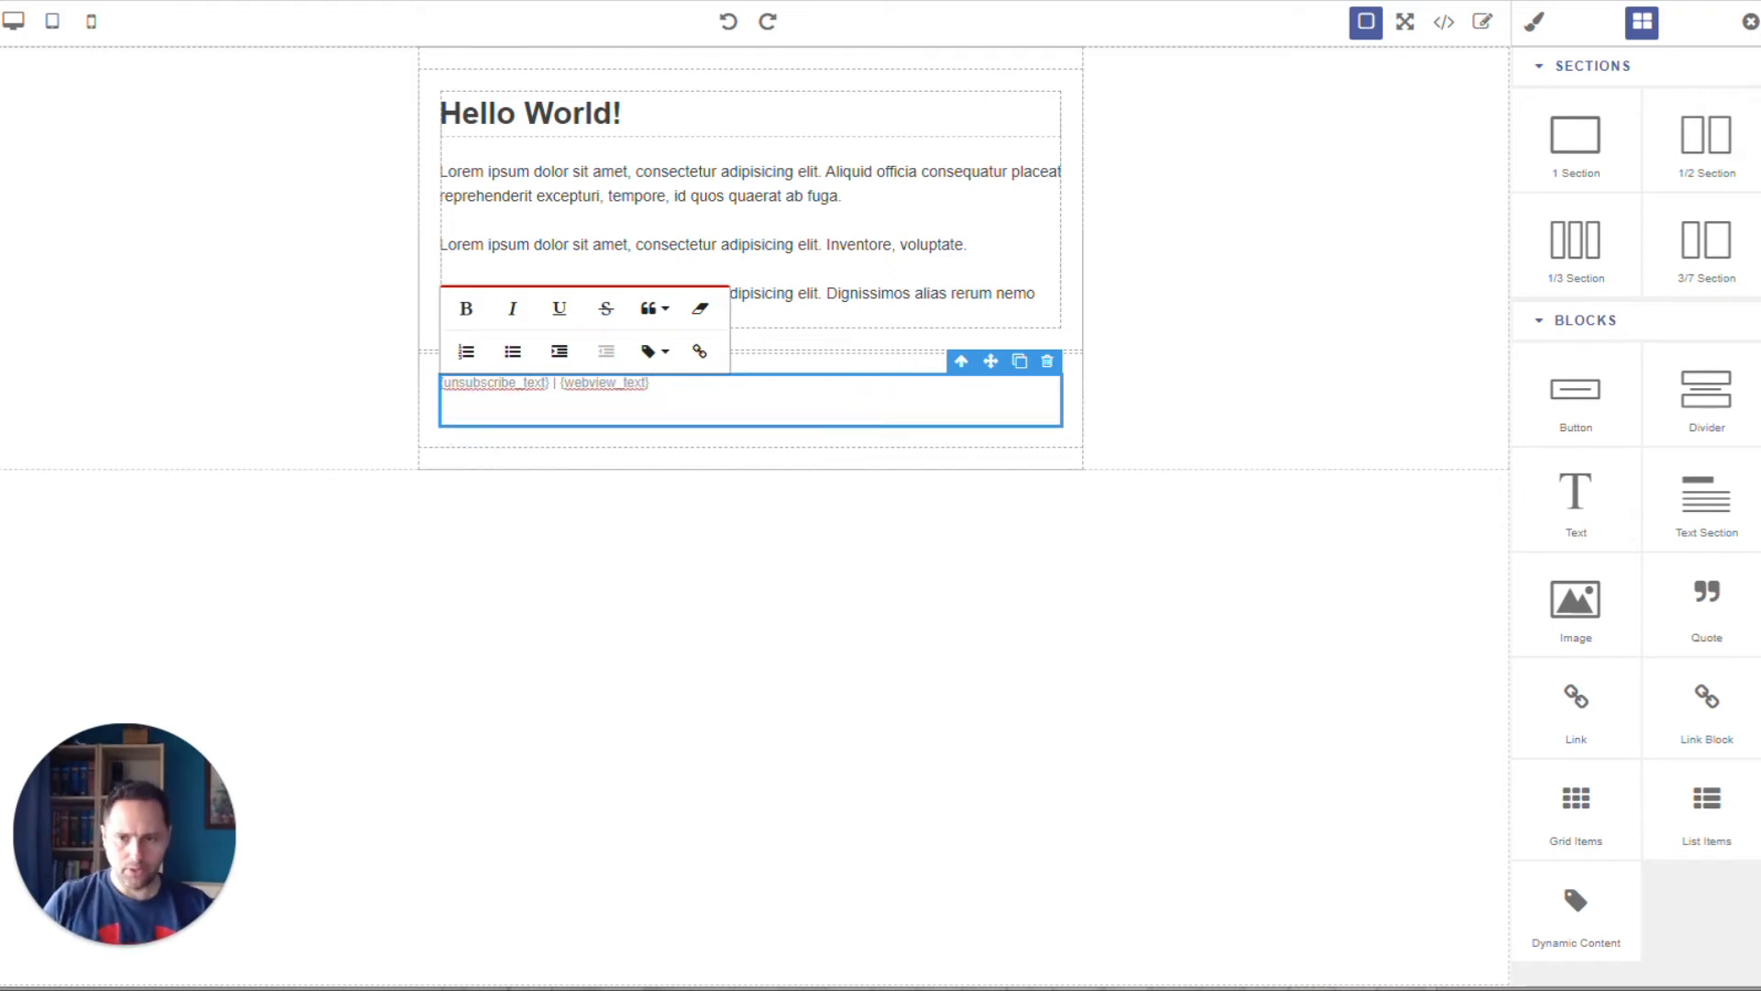
{"action": "key", "text": "BackSpace"}
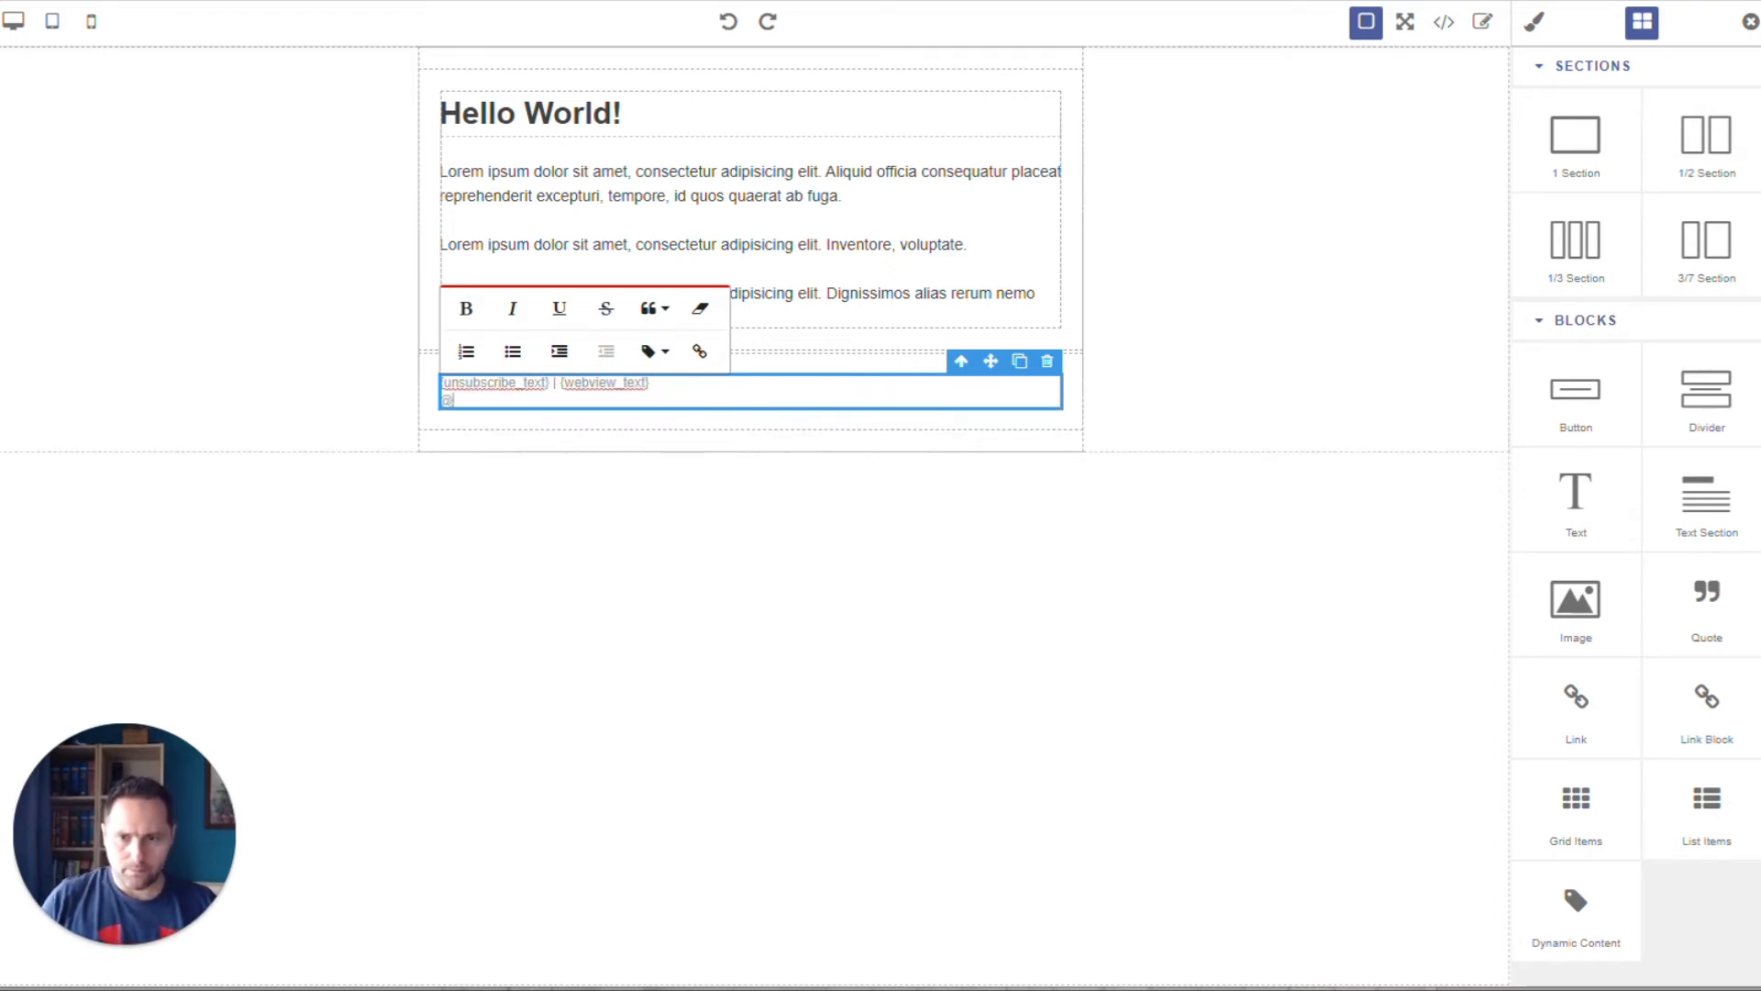
{"action": "key", "text": "BackSpace"}
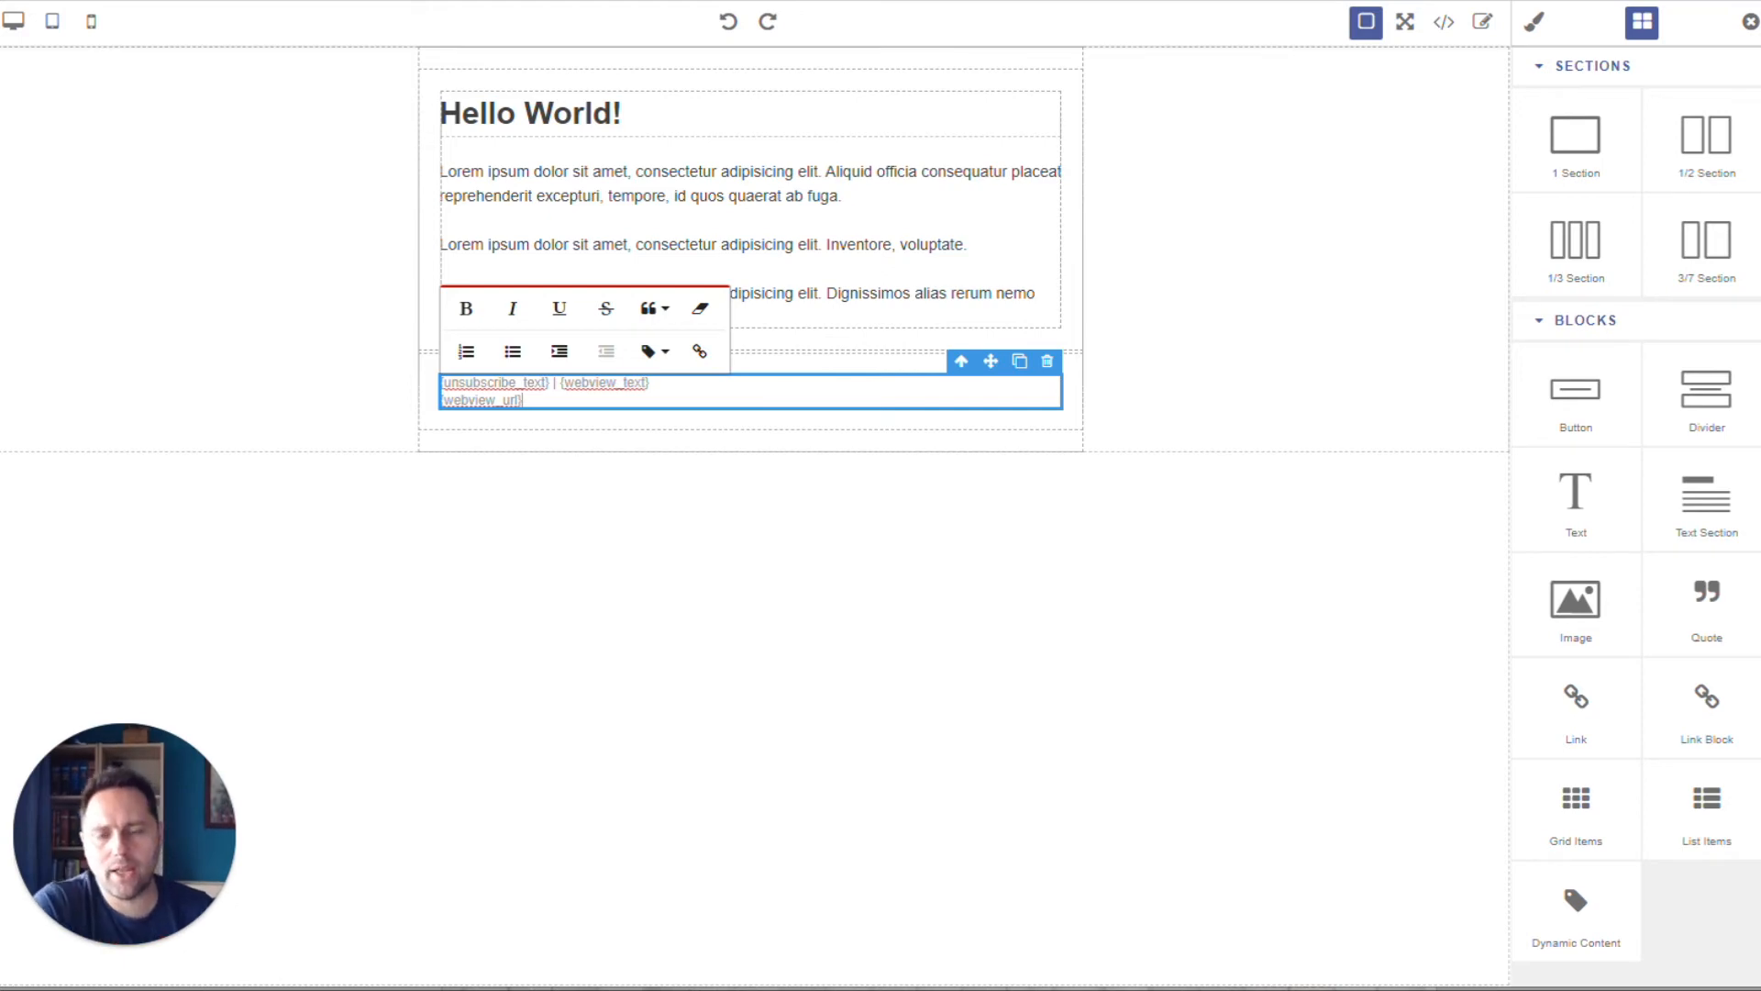
Compare the {webview_url}, {webview_text} and {unsubscribe_text} tokens in the footer text.
{"action": "left_click_drag", "start_coordinate": [523, 401], "coordinate": [441, 409]}
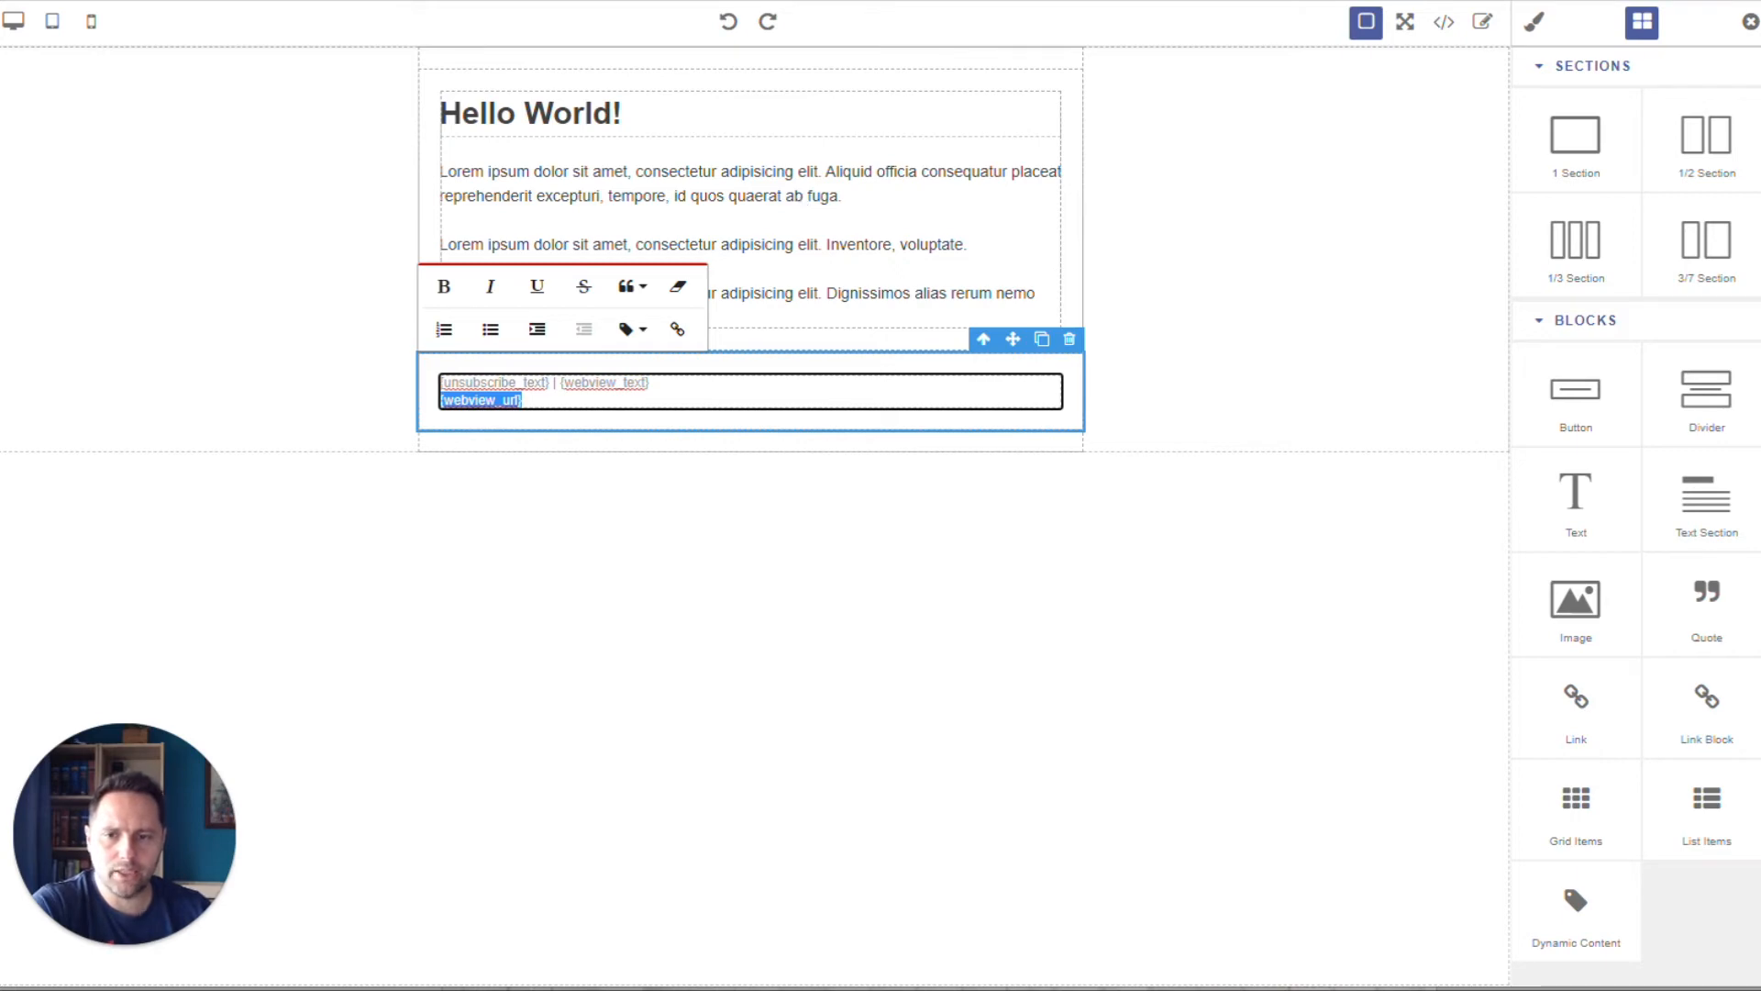
{"action": "left_click_drag", "start_coordinate": [557, 383], "coordinate": [651, 383]}
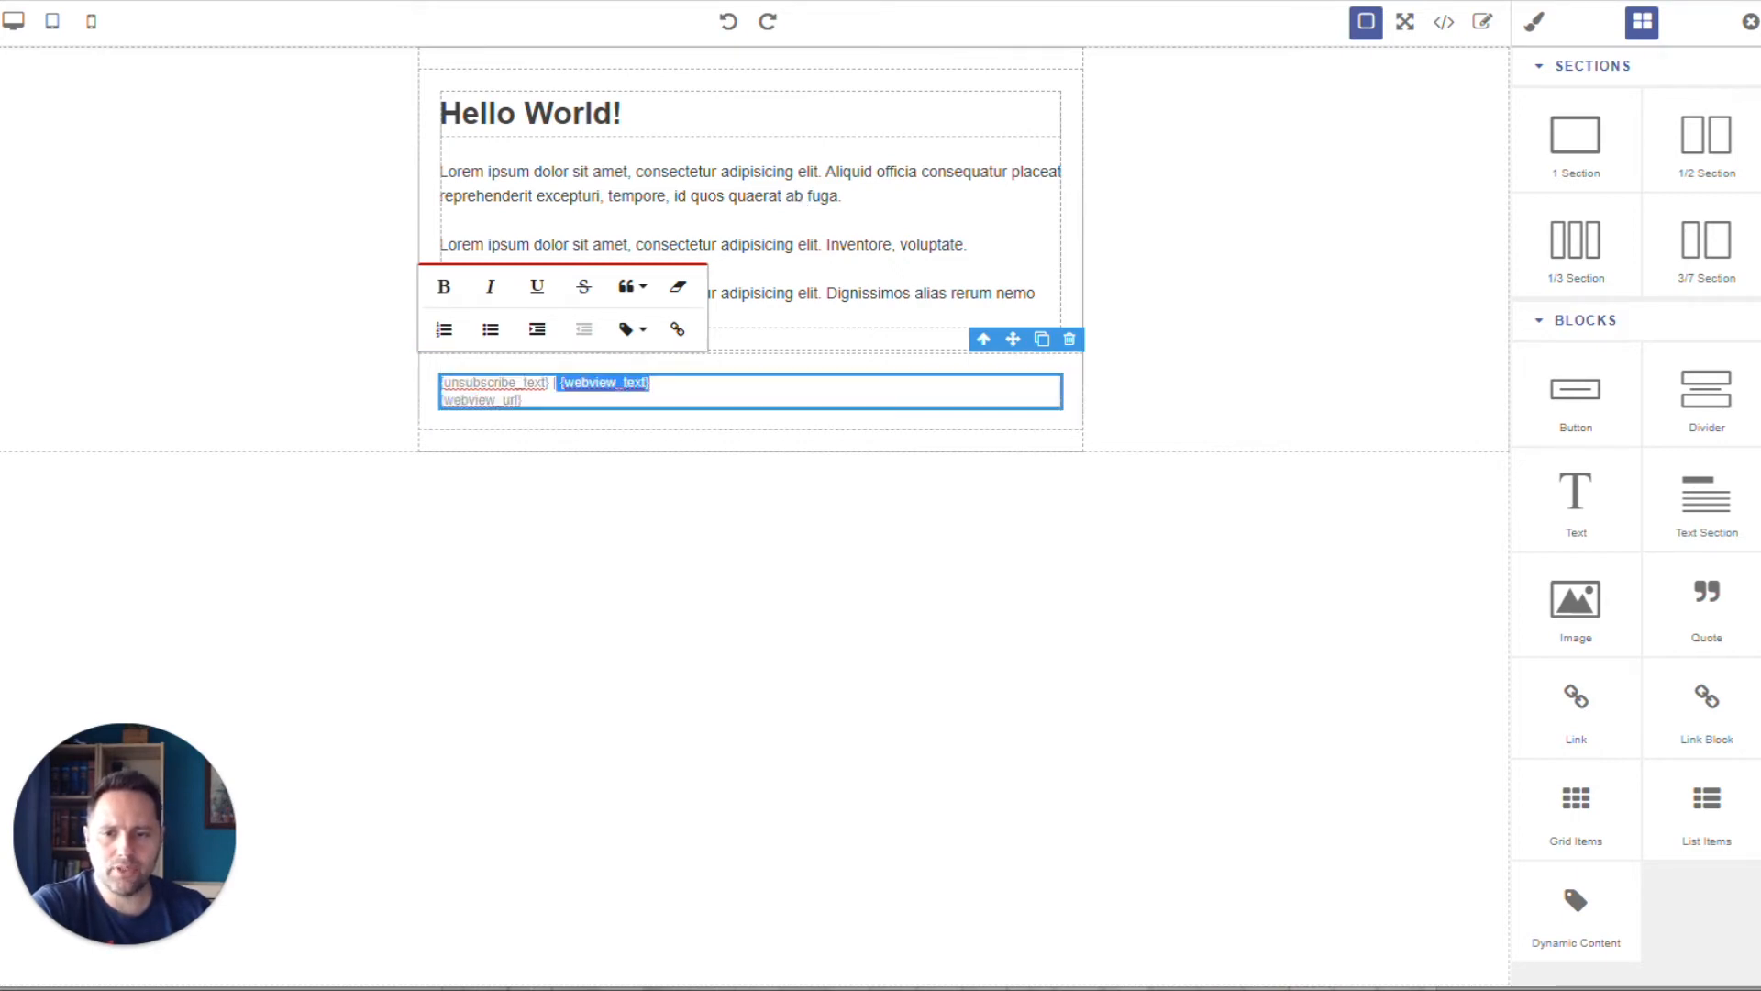
{"action": "left_click", "coordinate": [593, 401]}
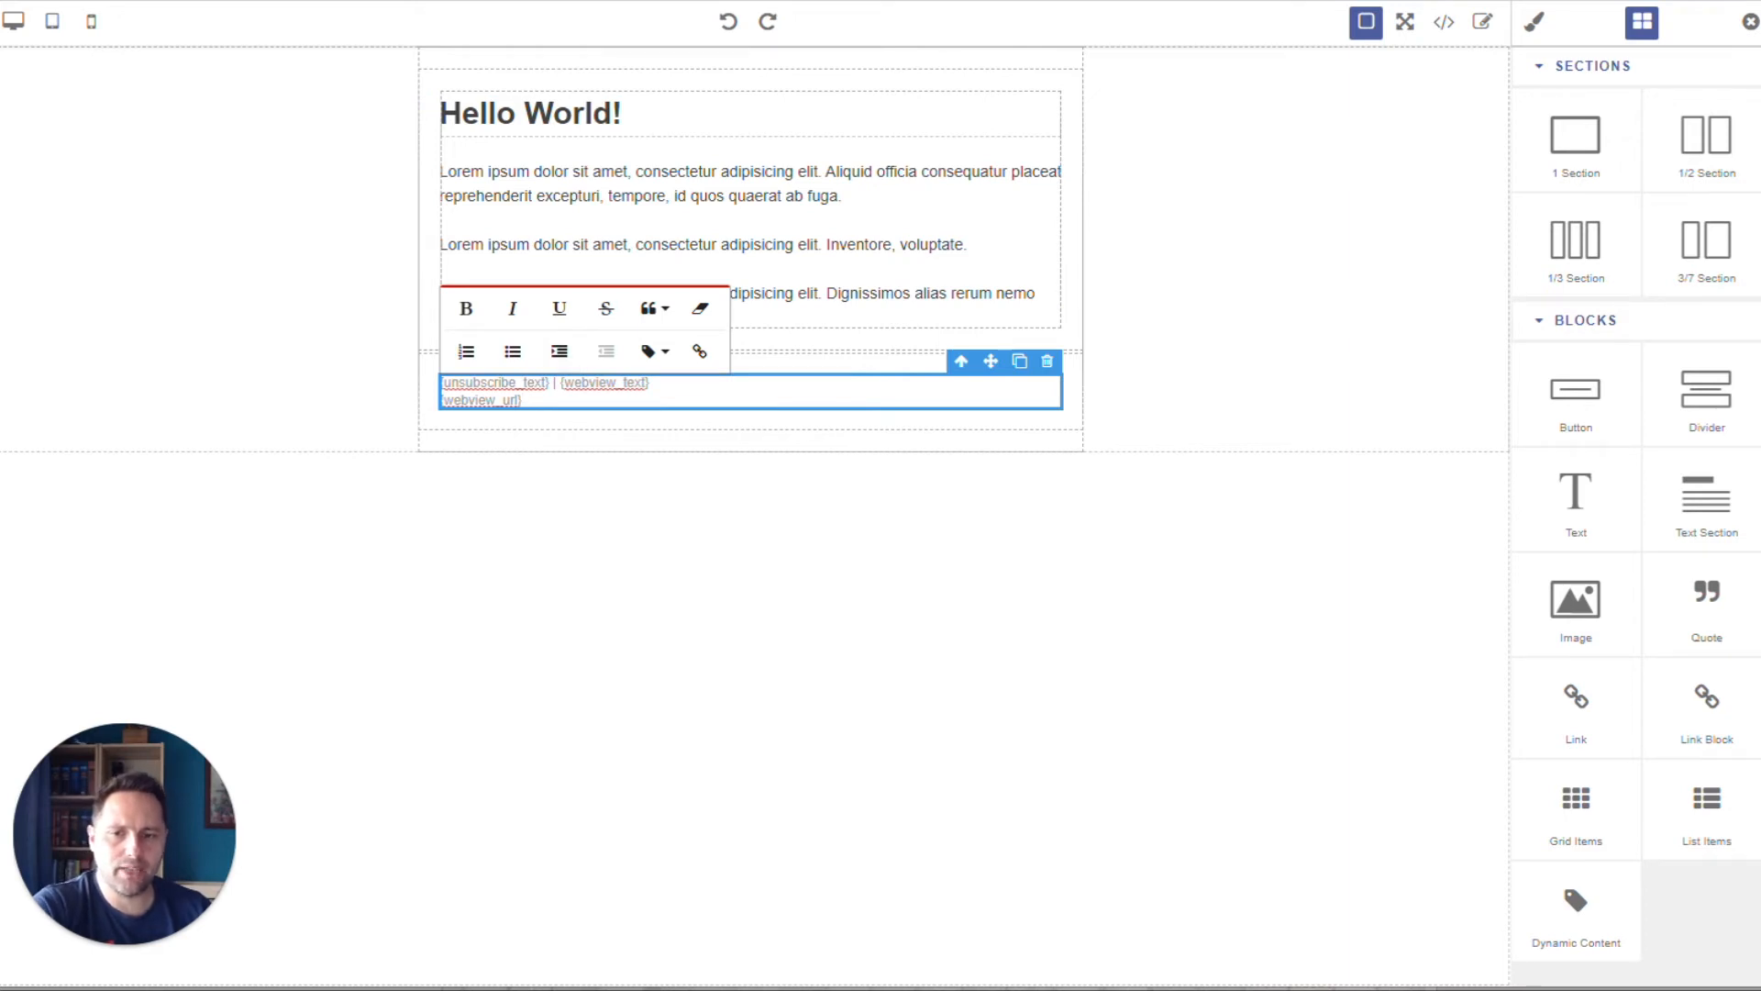
{"action": "left_click_drag", "start_coordinate": [558, 384], "coordinate": [651, 383]}
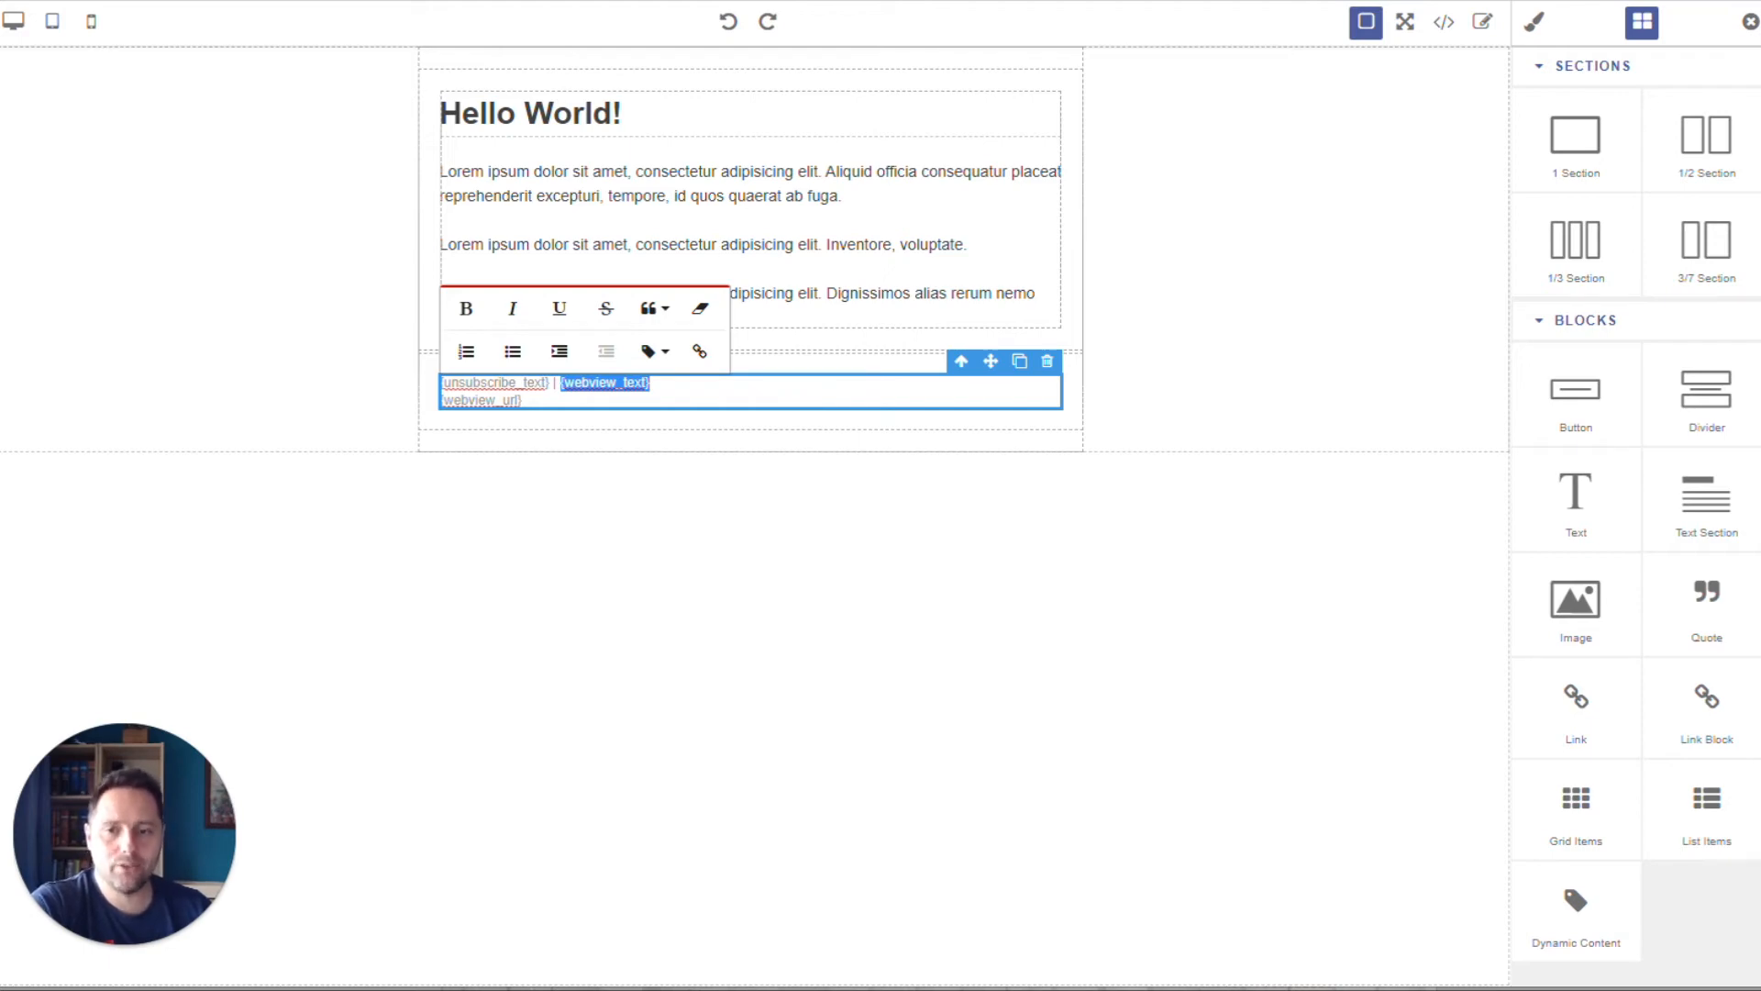
{"action": "left_click", "coordinate": [519, 401]}
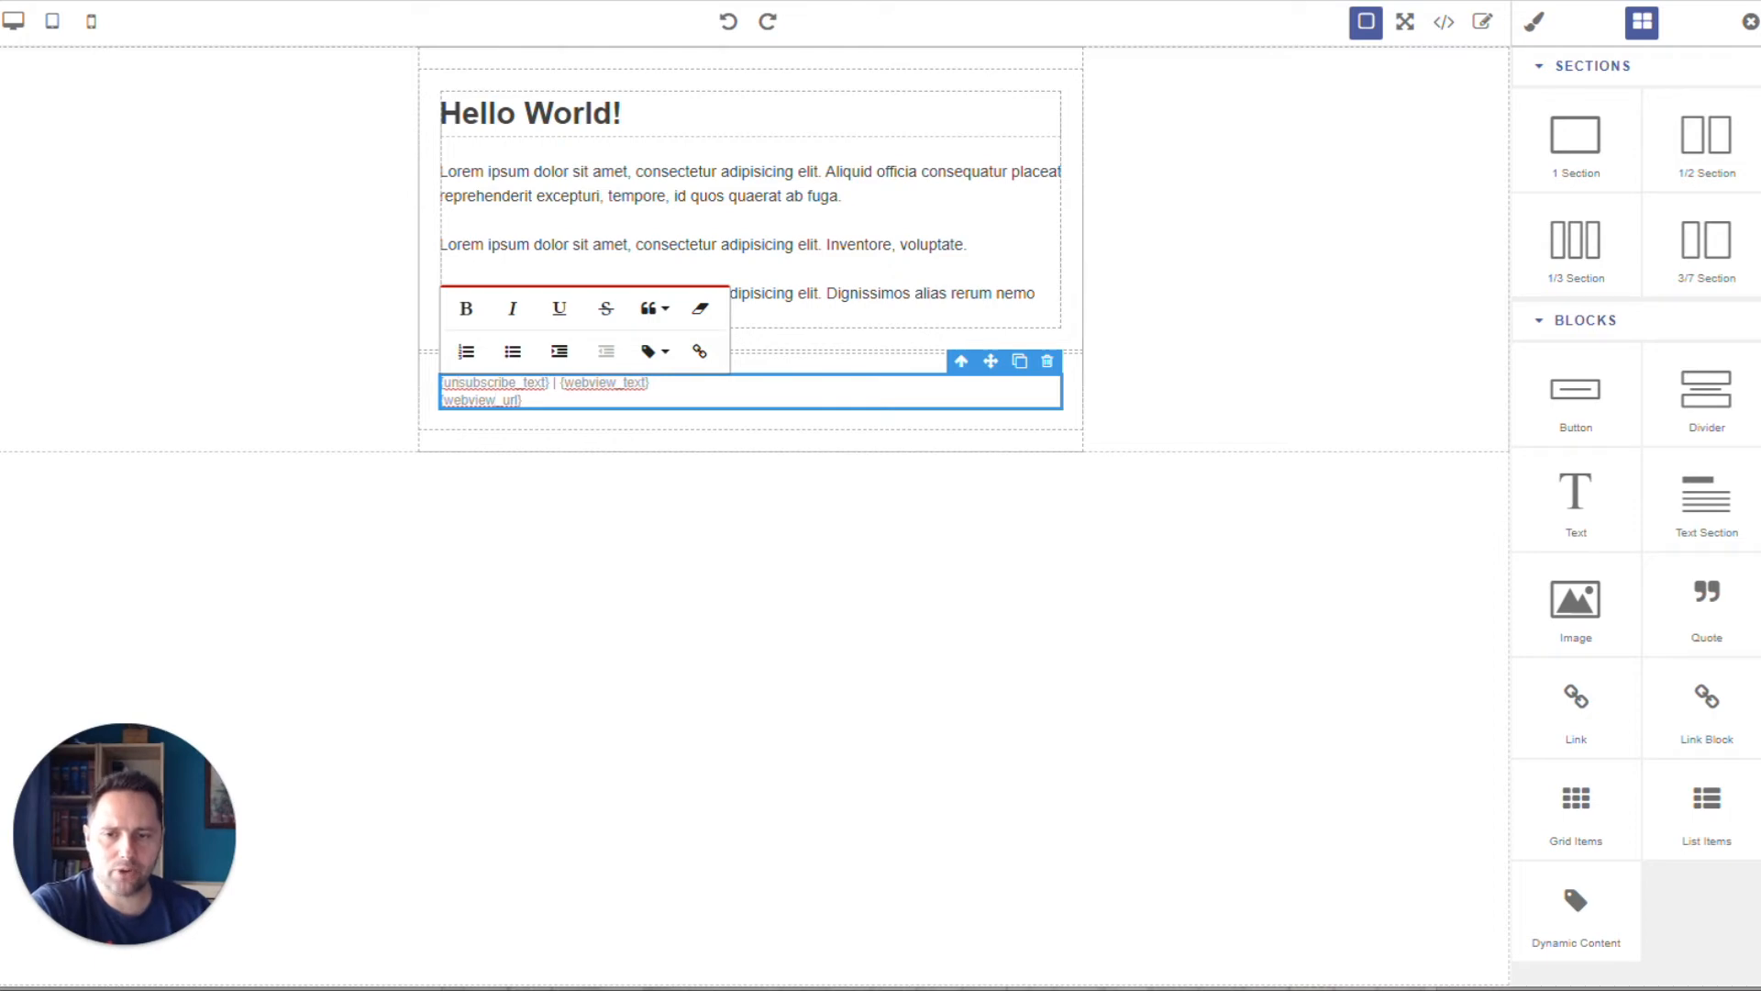
{"action": "left_click_drag", "start_coordinate": [549, 382], "coordinate": [457, 383]}
{"action": "left_click_drag", "start_coordinate": [441, 381], "coordinate": [437, 382]}
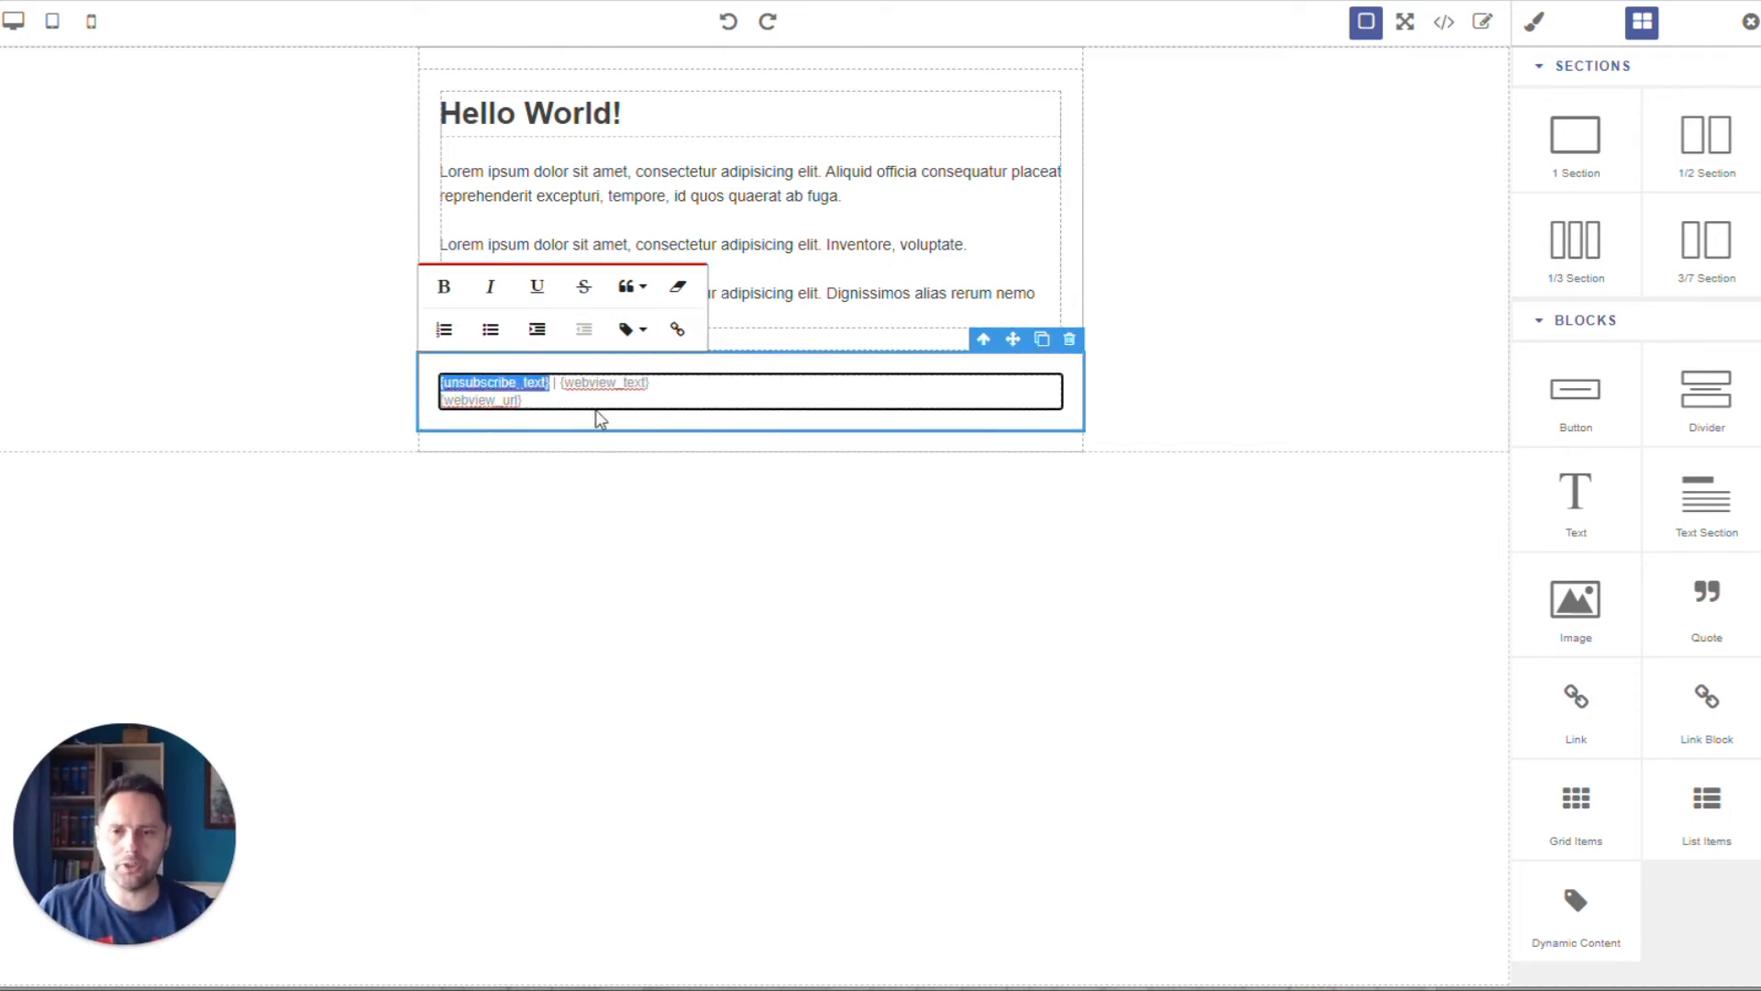
{"action": "left_click", "coordinate": [553, 383]}
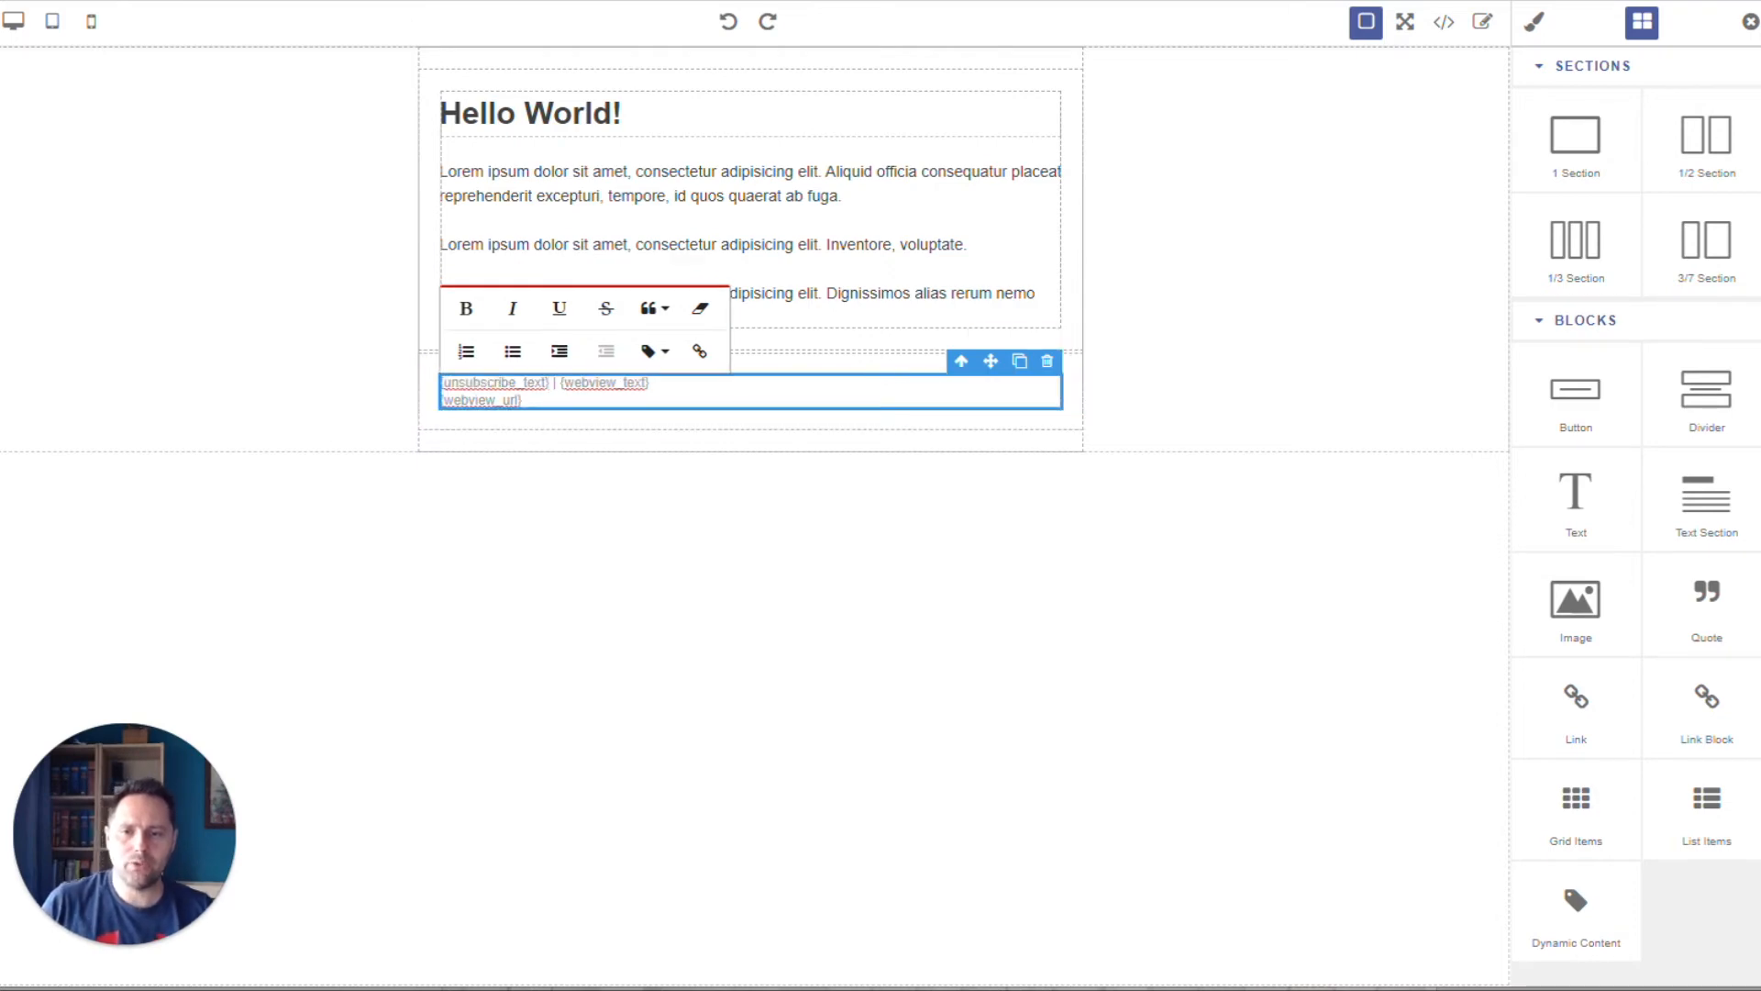
Copy the {unsubscribe_text} token behind {webview_url} and change the copy to {unsubscribe_url}.
{"action": "left_click_drag", "start_coordinate": [550, 383], "coordinate": [436, 383]}
{"action": "key", "text": "ctrl+c"}
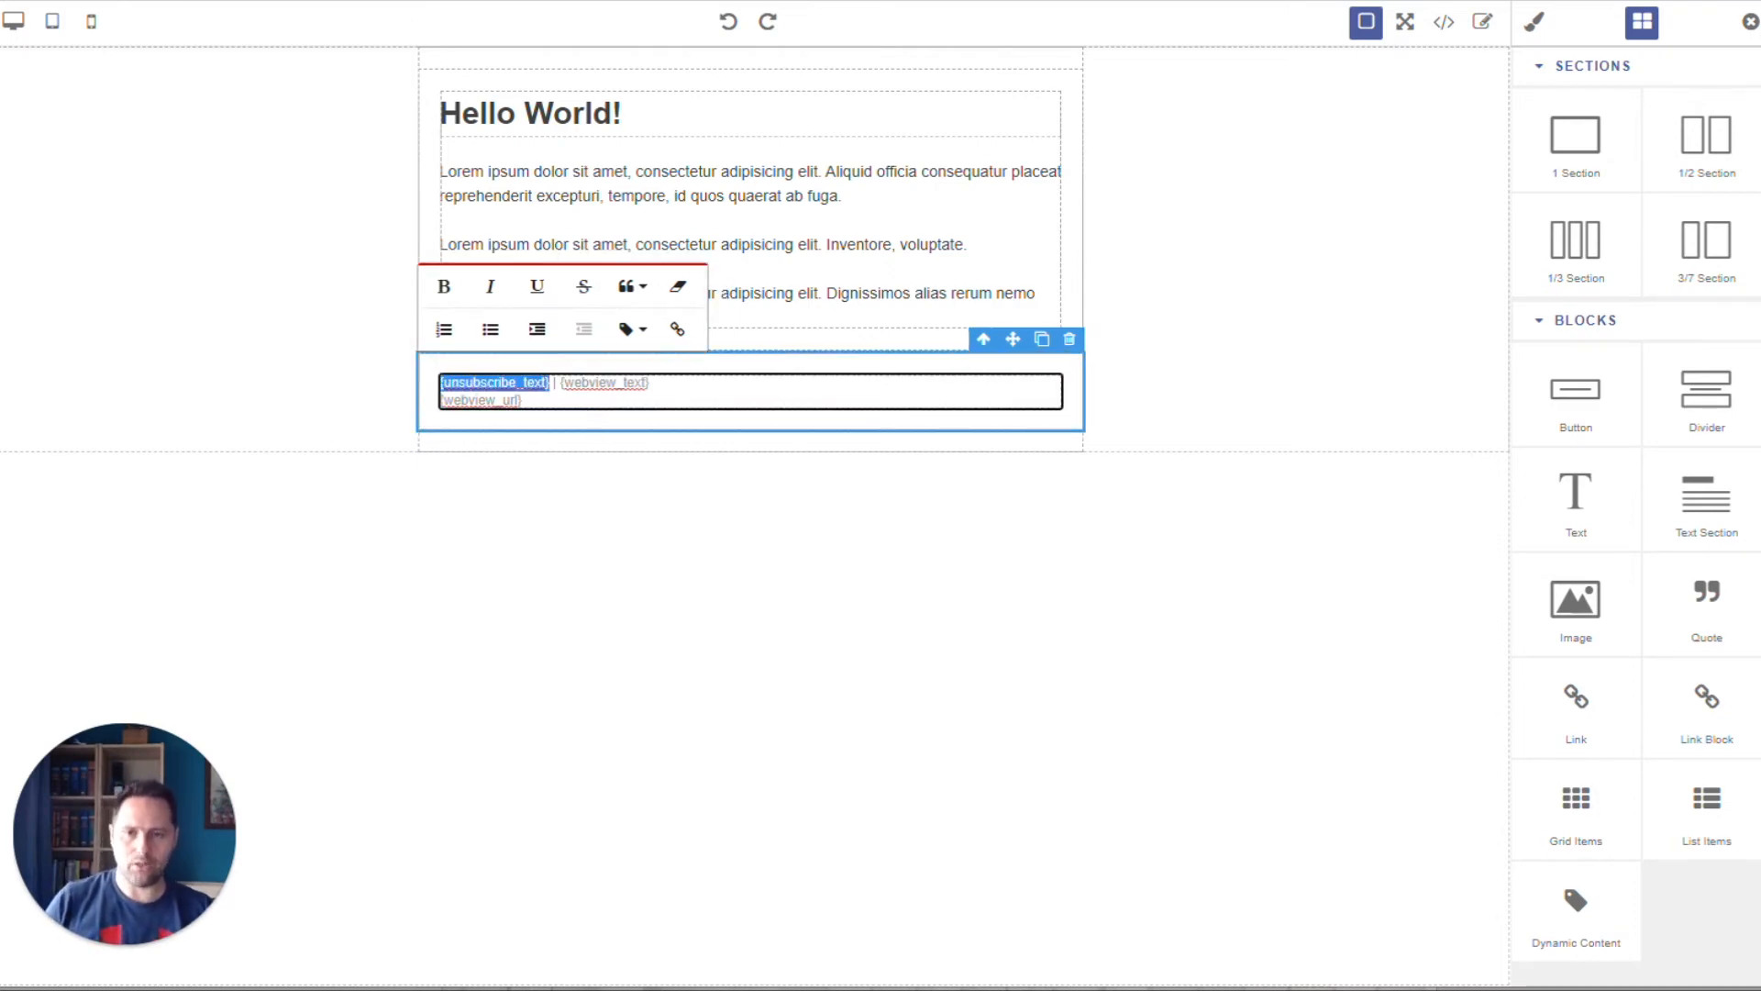
{"action": "left_click", "coordinate": [525, 401]}
{"action": "key", "text": "ctrl+v"}
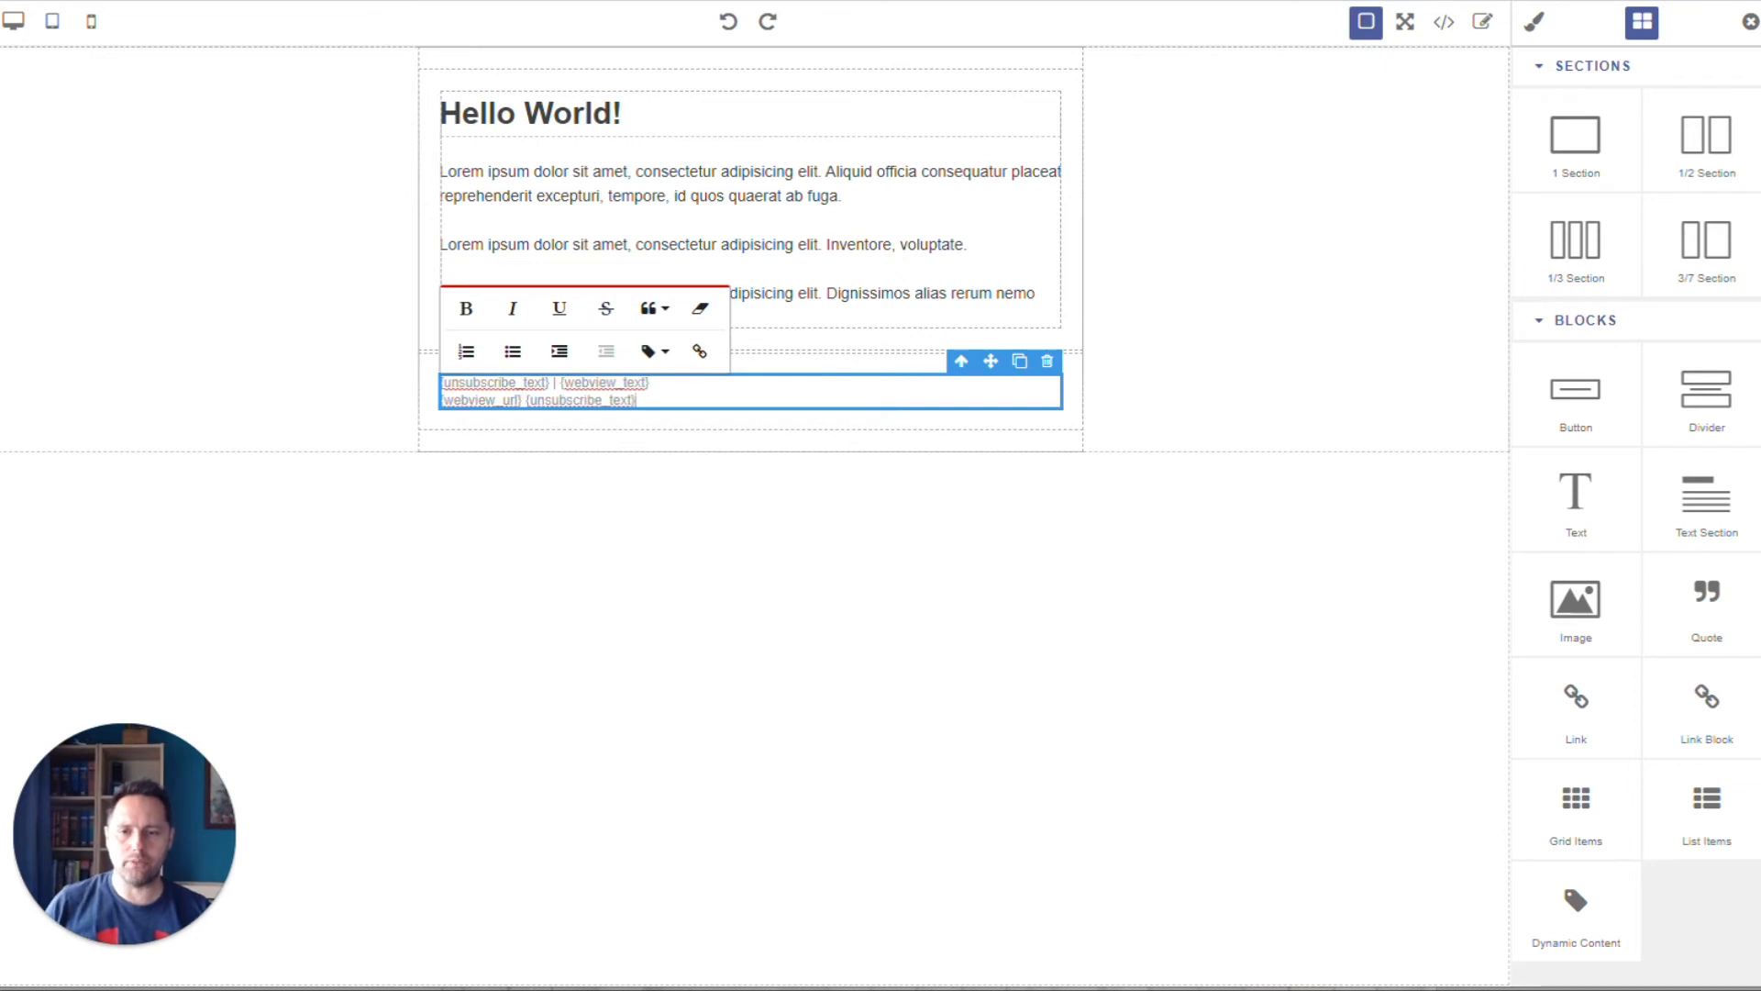
{"action": "type", "text": "url"}
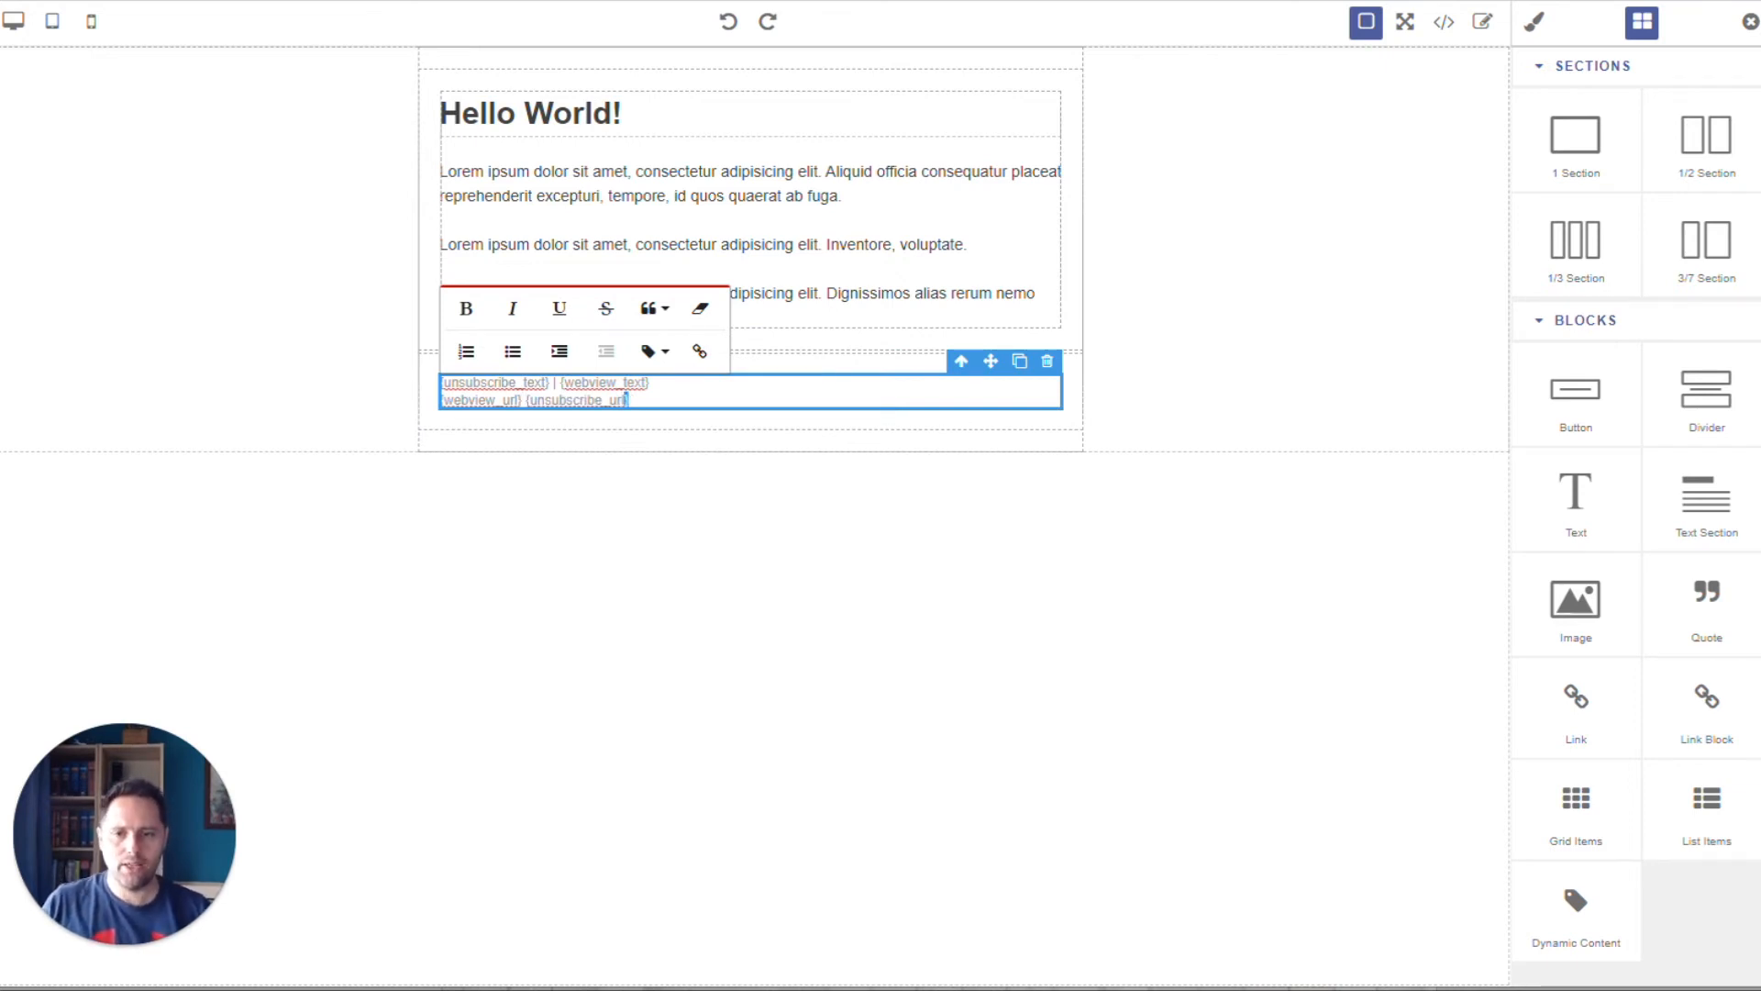
Copy the {unsubscribe_url} token and replace it in the footer's second line with the text "Unsubscribe here".
{"action": "left_click_drag", "start_coordinate": [628, 401], "coordinate": [526, 401]}
{"action": "key", "text": "ctrl+c"}
{"action": "key", "text": "BackSpace"}
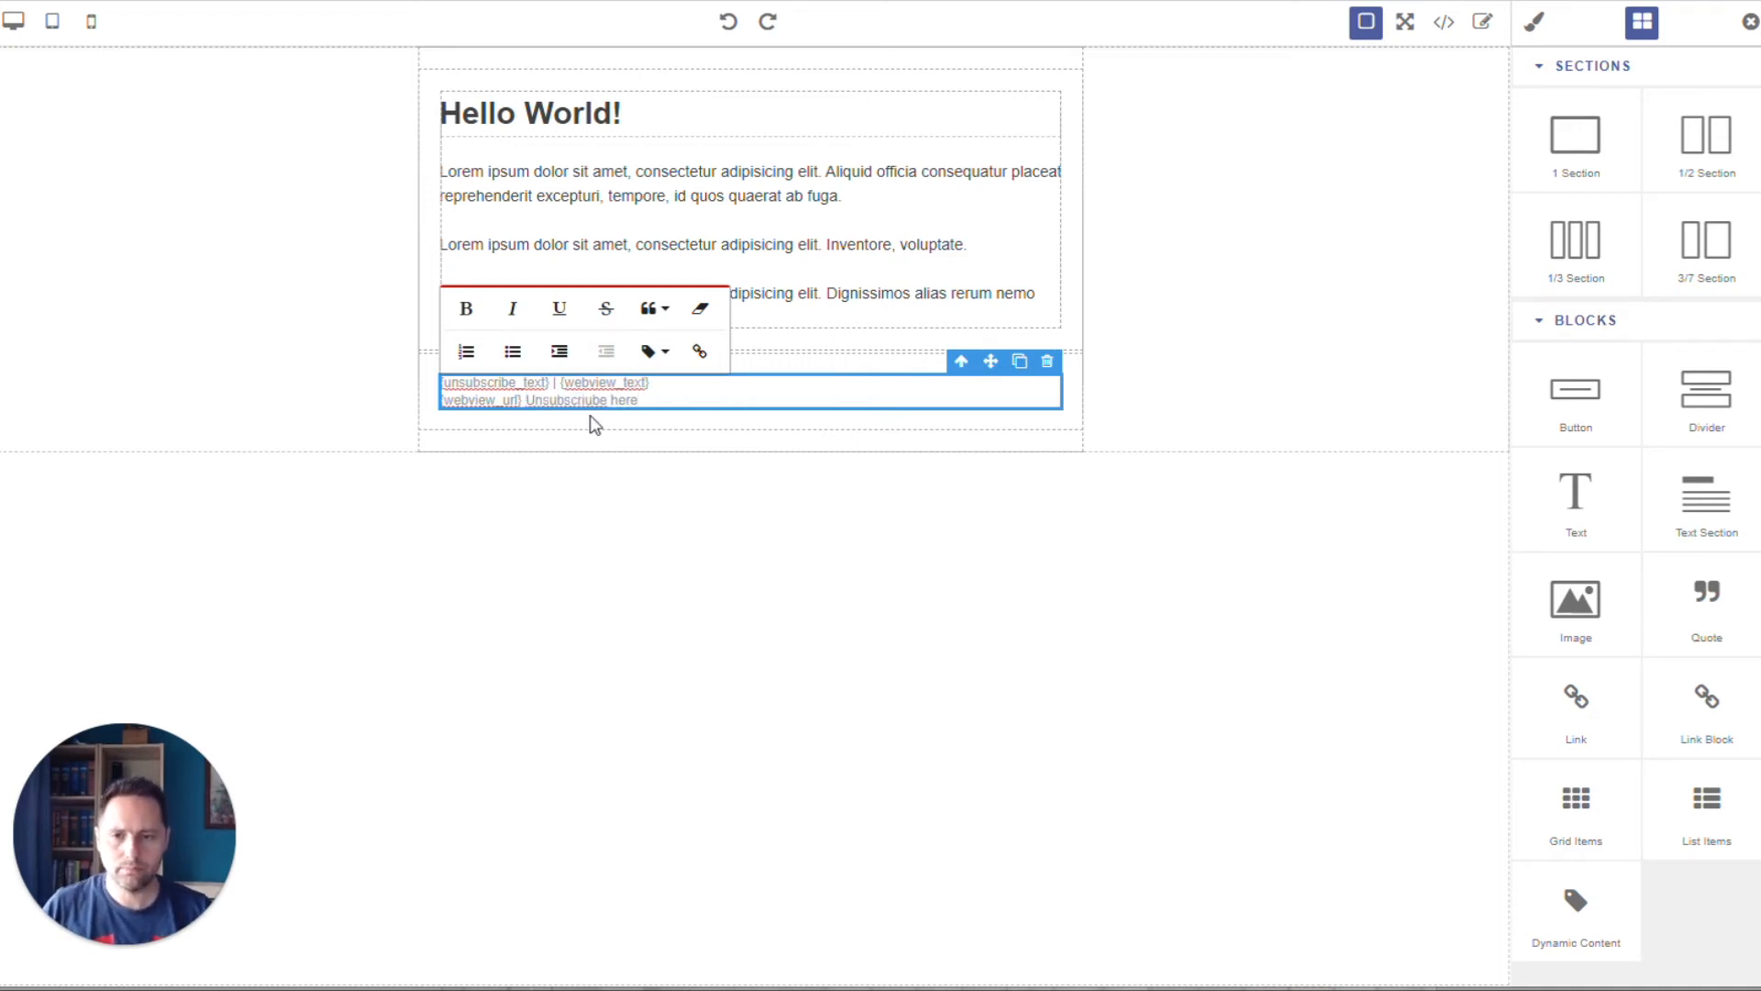
{"action": "key", "text": "BackSpace"}
Turn the footer text "Unsubscribe here" into a link with the URL {unsubscribe_url}.
{"action": "key", "text": "ctrl+shift+Left"}
{"action": "key", "text": "ctrl+shift+Left"}
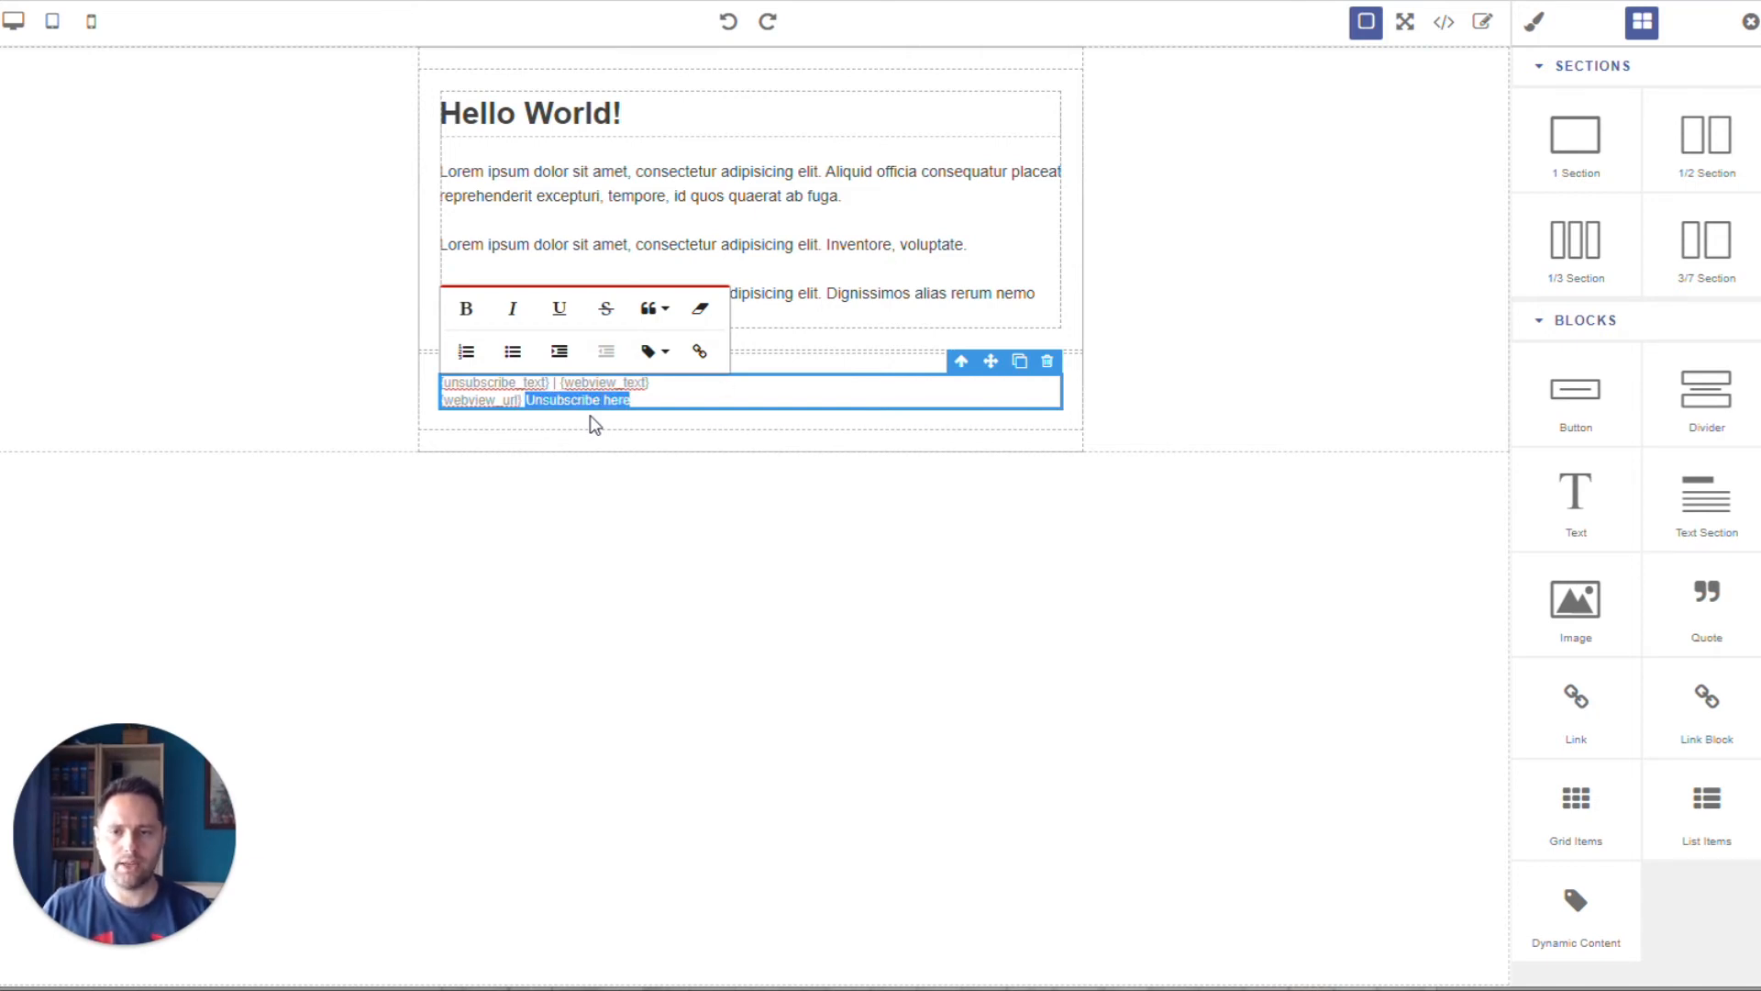
{"action": "left_click", "coordinate": [700, 352]}
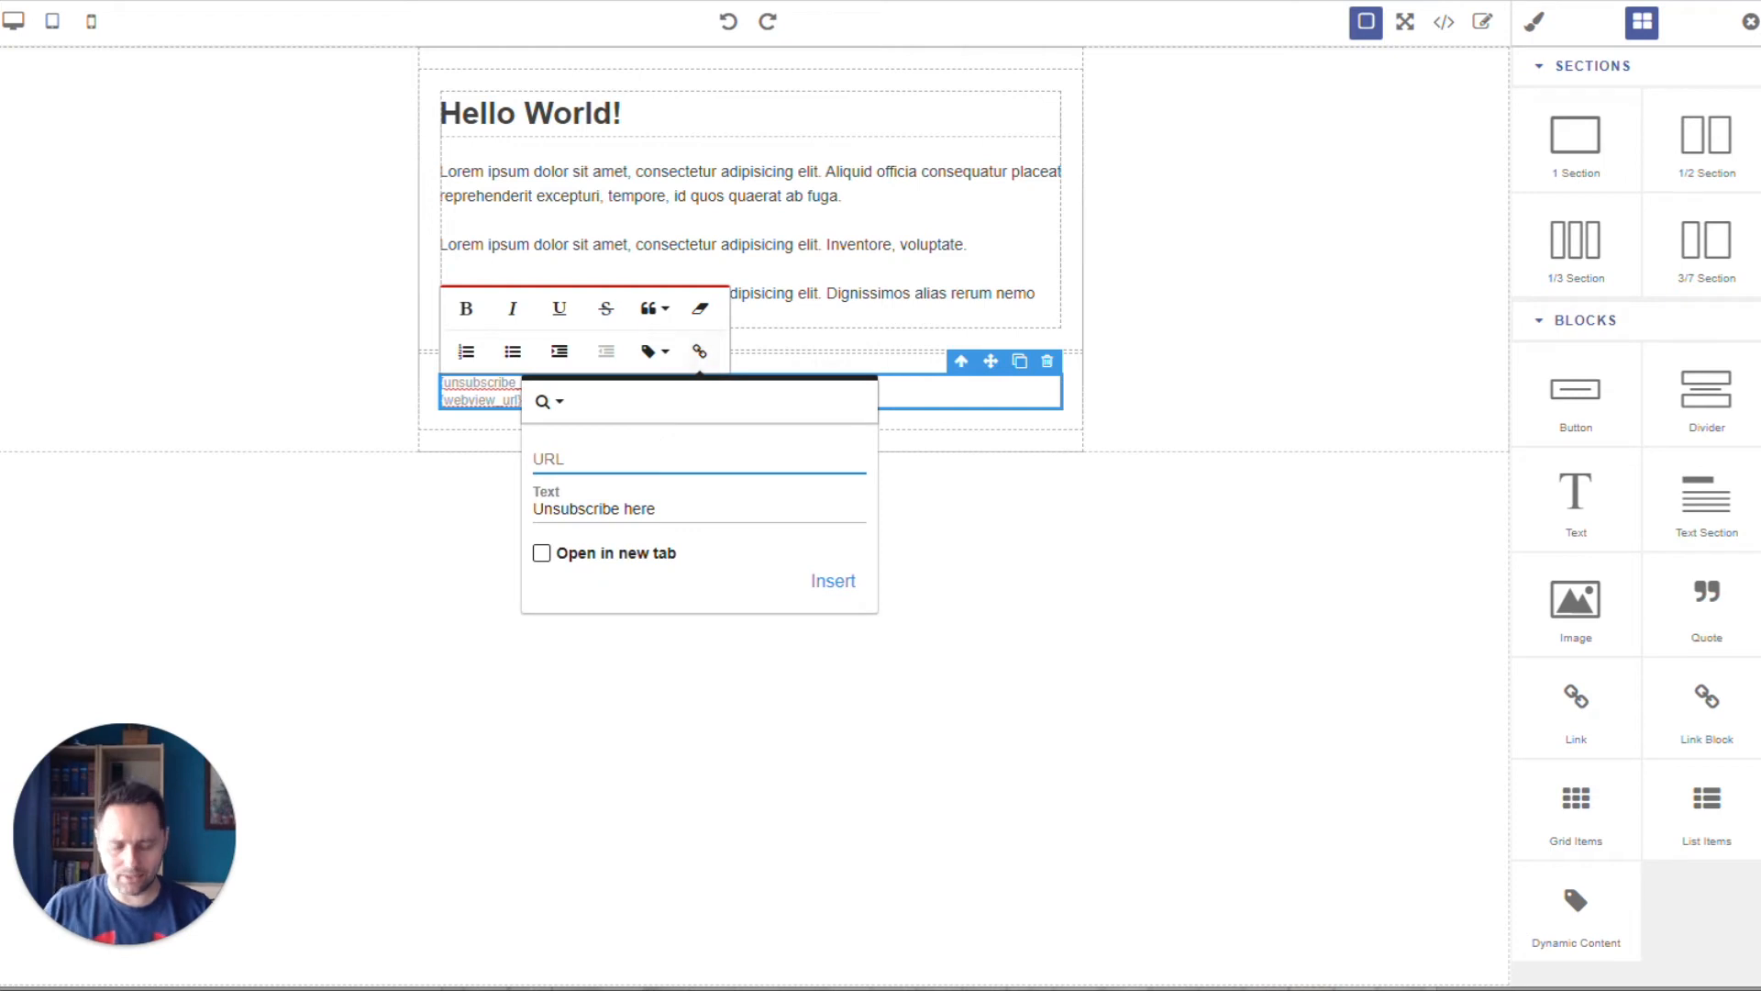
{"action": "key", "text": "ctrl+v"}
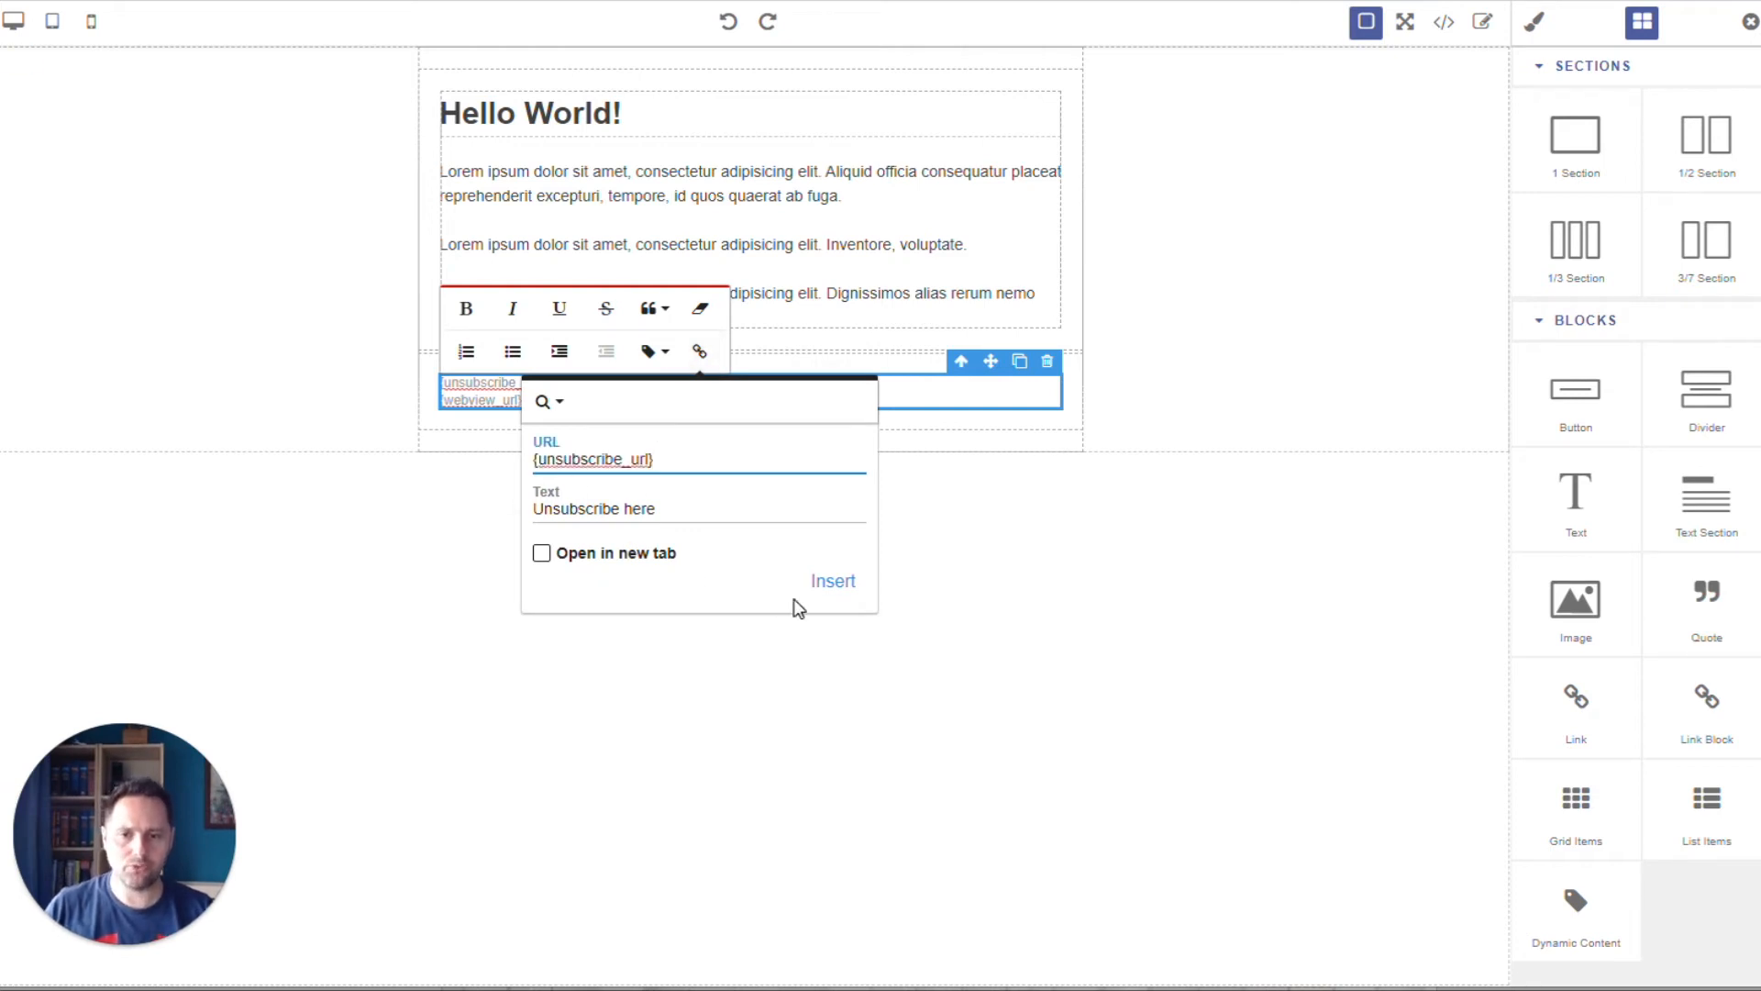
{"action": "left_click", "coordinate": [833, 582]}
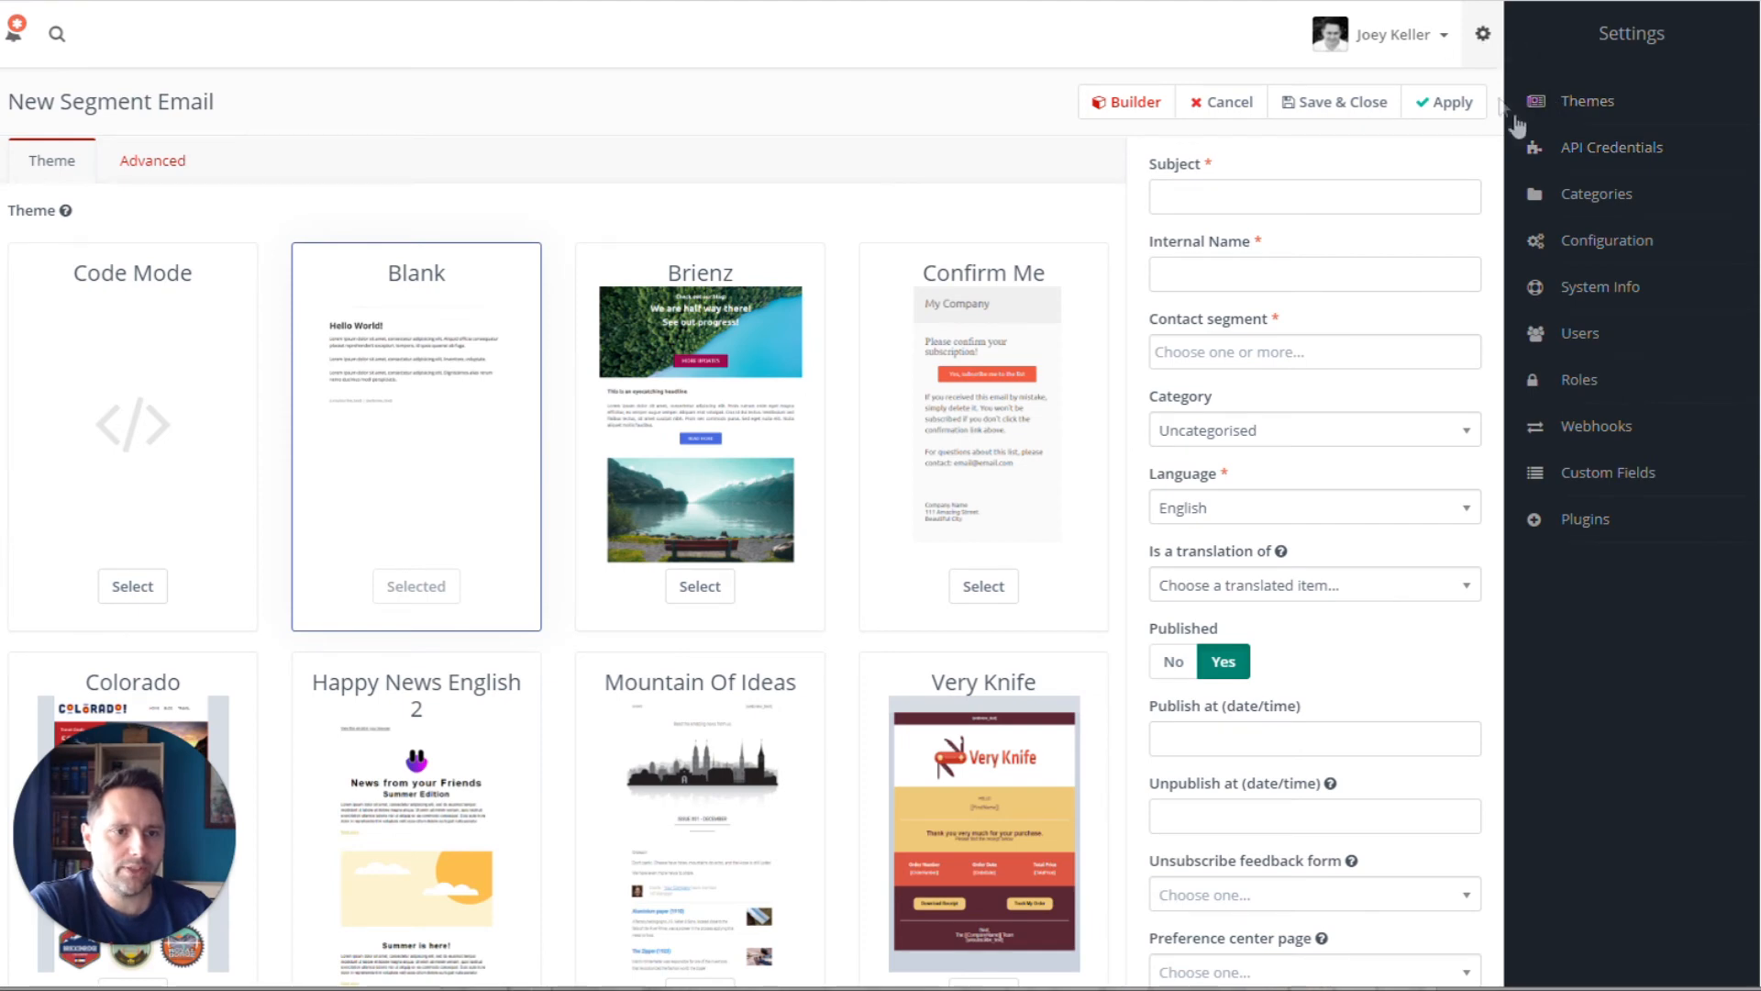
Open the configuration and examine the default texts for the {webview_text} and {unsubscribe_text} tokens in the email settings.
{"action": "left_click", "coordinate": [1590, 246]}
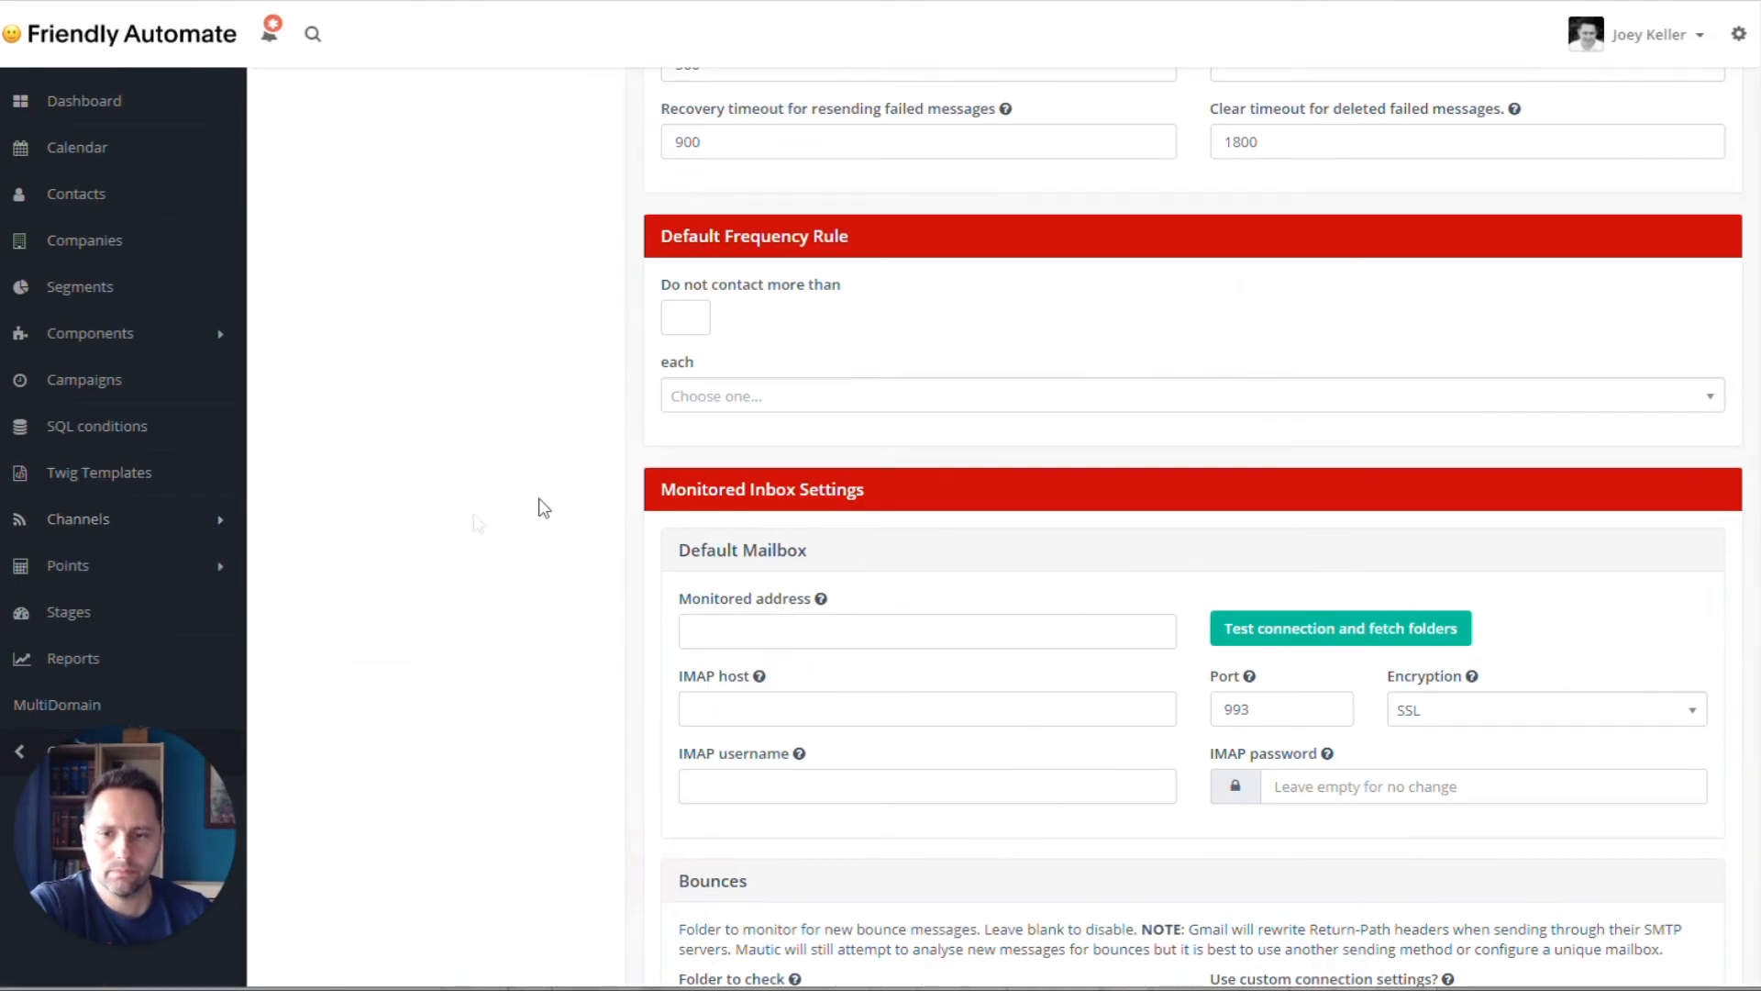
{"action": "scroll", "coordinate": [796, 437], "scroll_direction": "down", "scroll_amount": 15}
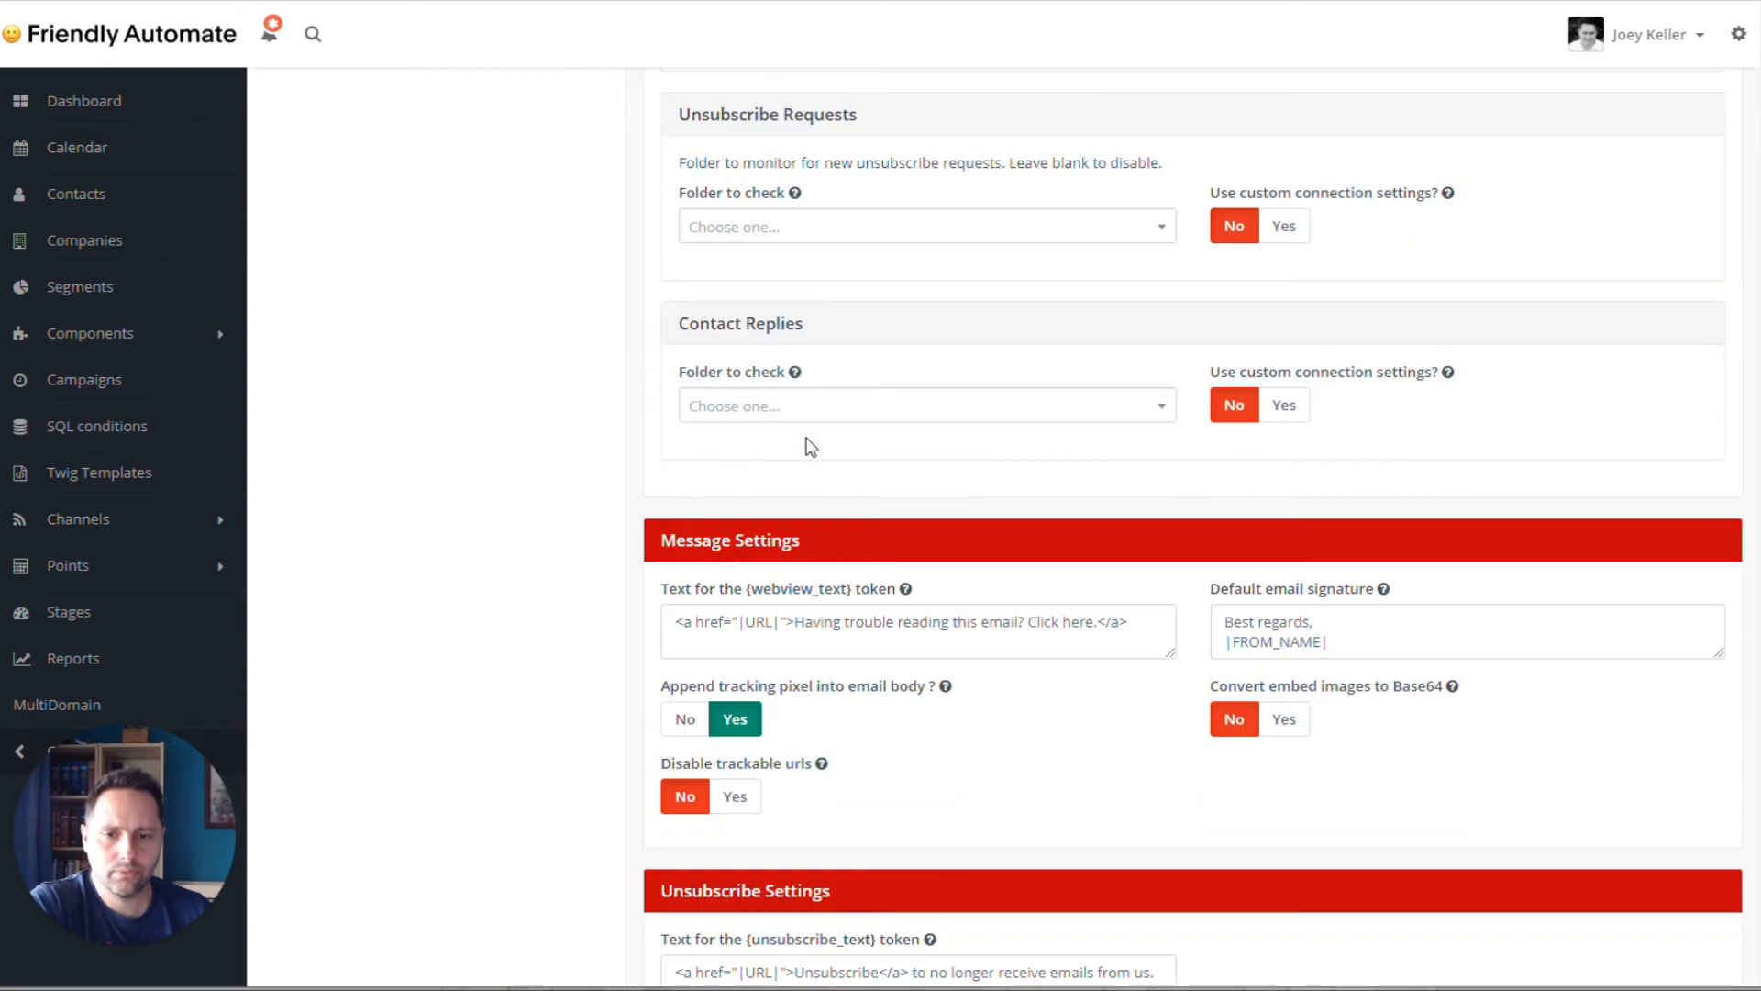
{"action": "mouse_move", "coordinate": [677, 127]}
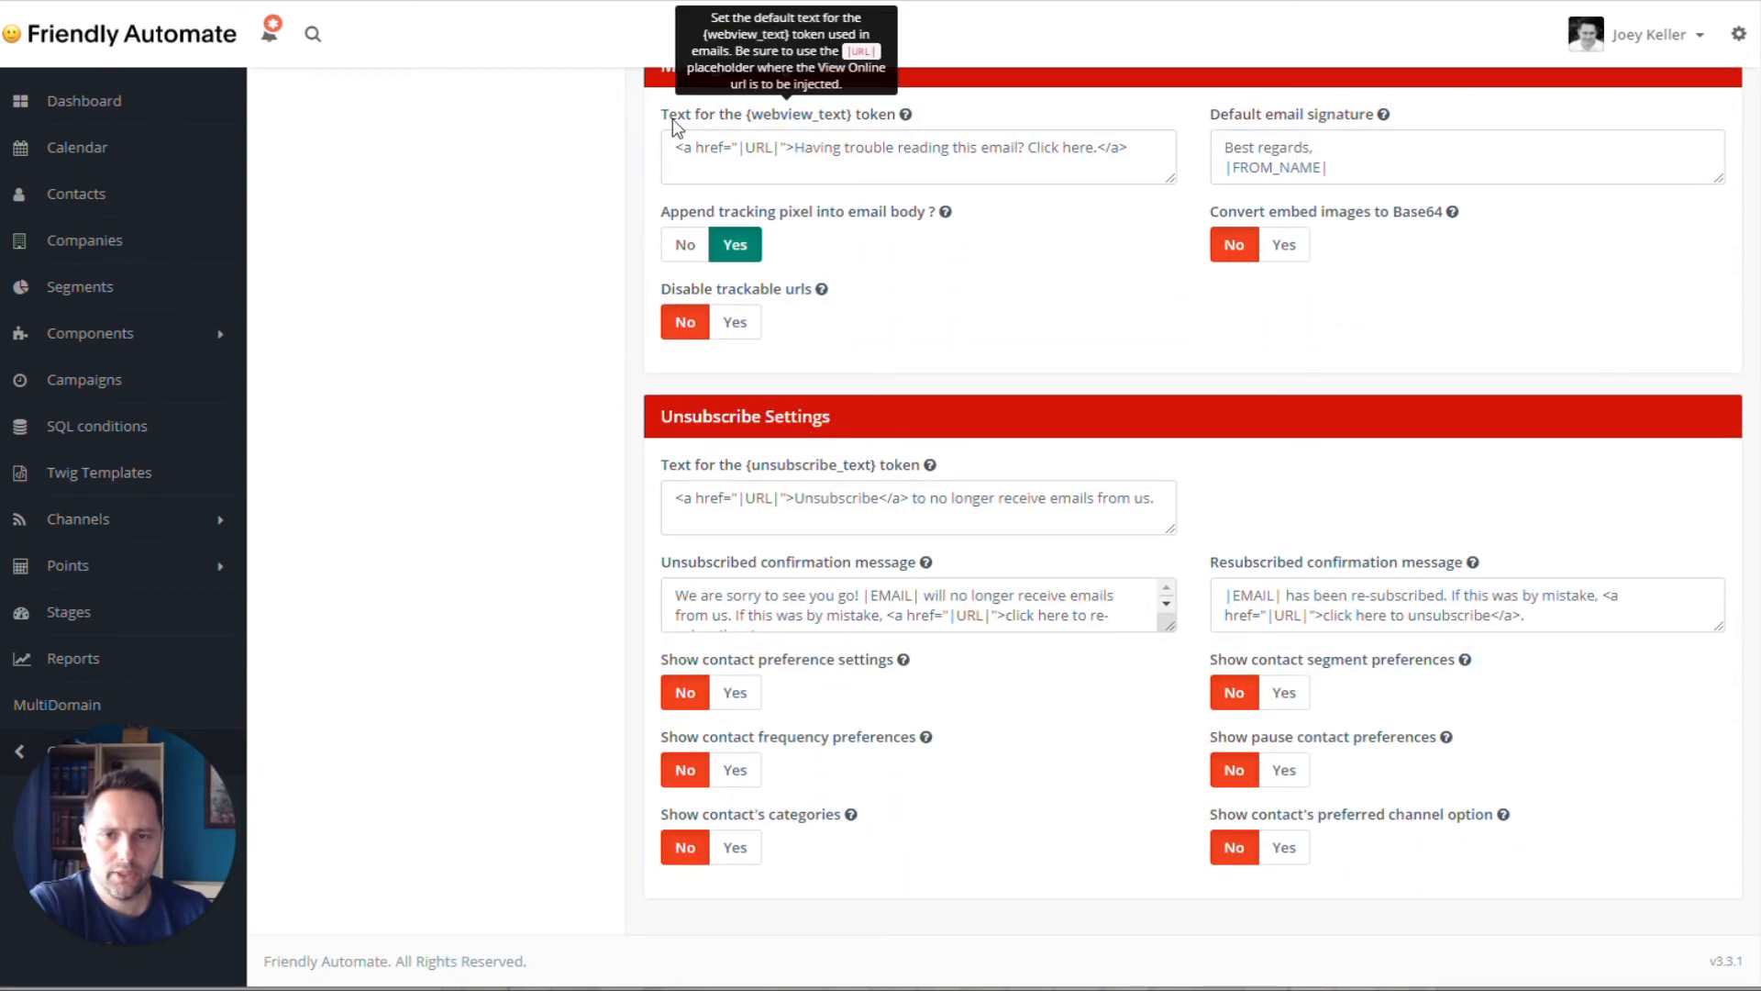
{"action": "left_click_drag", "start_coordinate": [745, 118], "coordinate": [852, 118]}
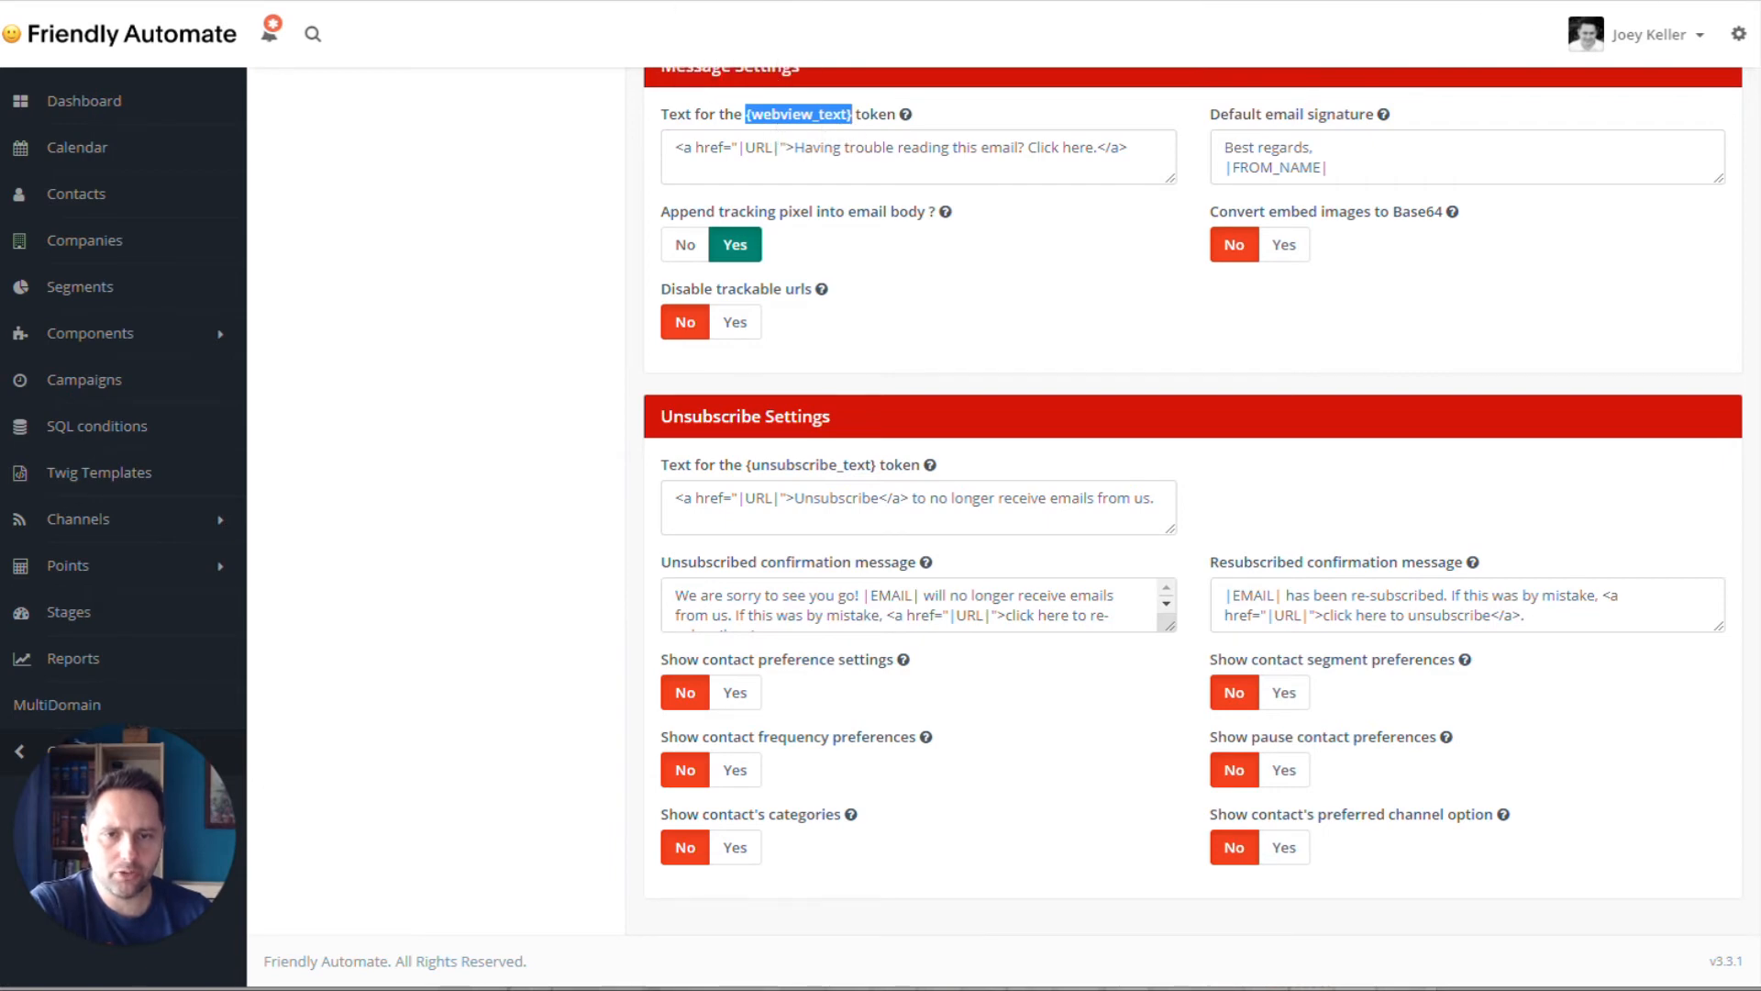
{"action": "mouse_move", "coordinate": [798, 472]}
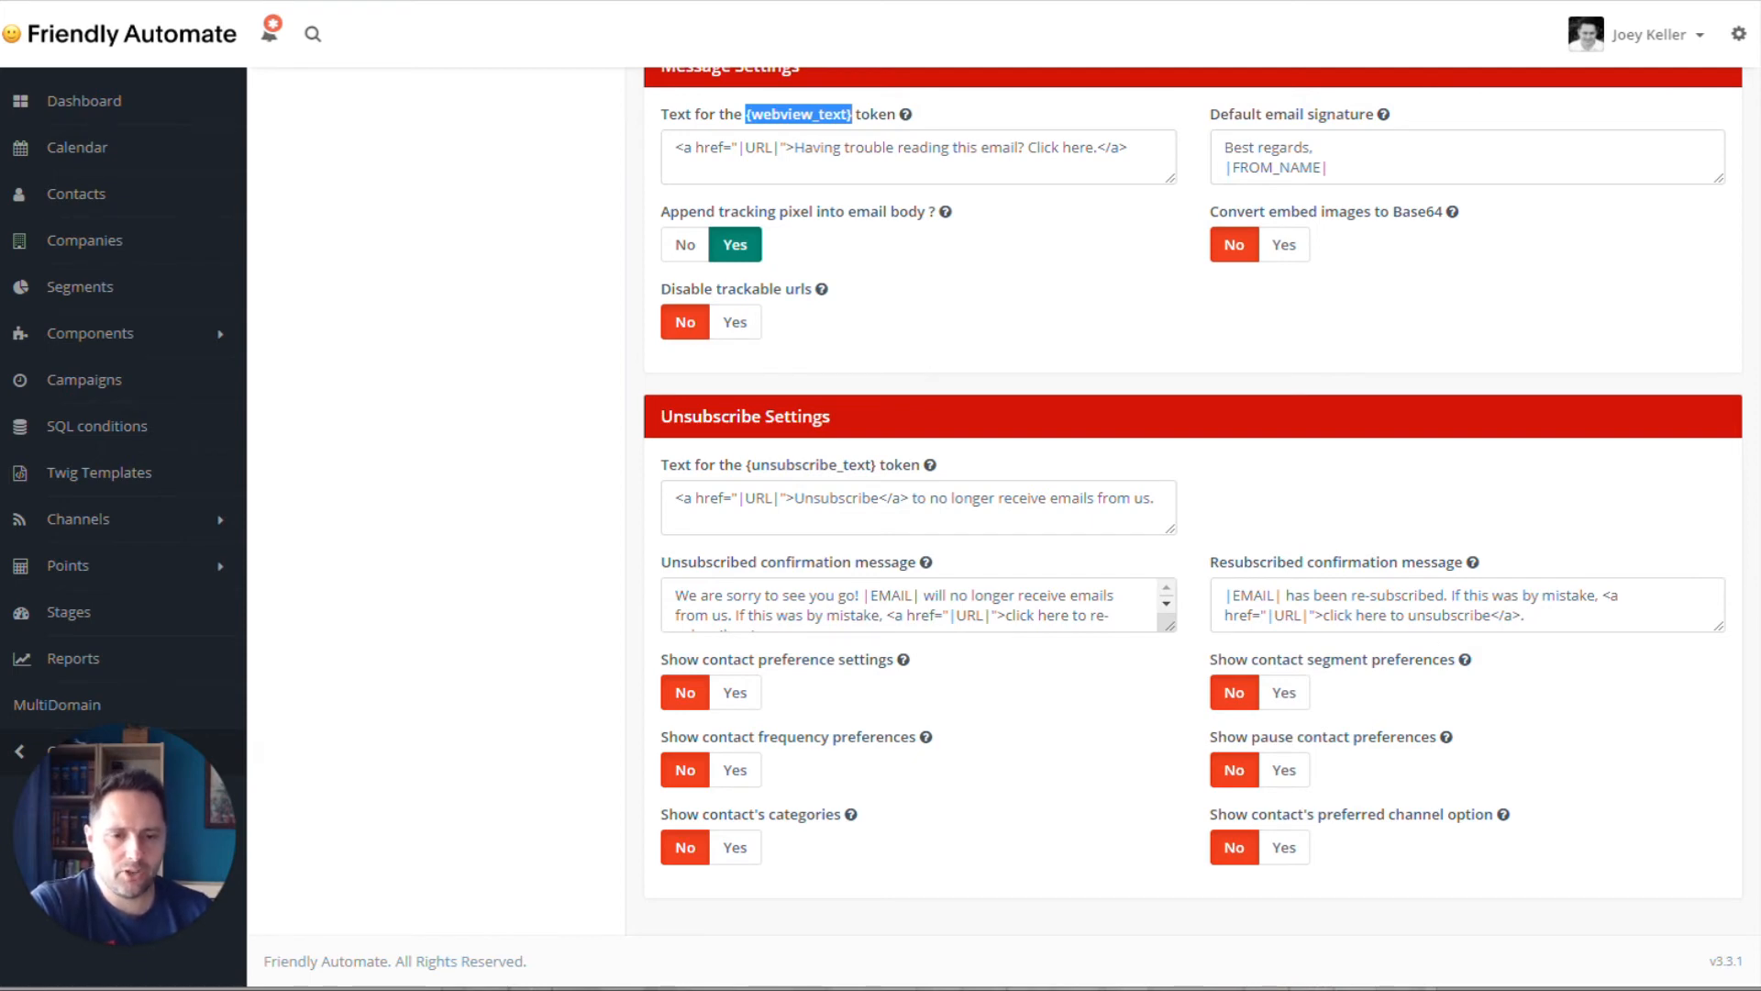
{"action": "scroll", "coordinate": [1227, 659], "scroll_direction": "up", "scroll_amount": 2}
{"action": "mouse_move", "coordinate": [1227, 668]}
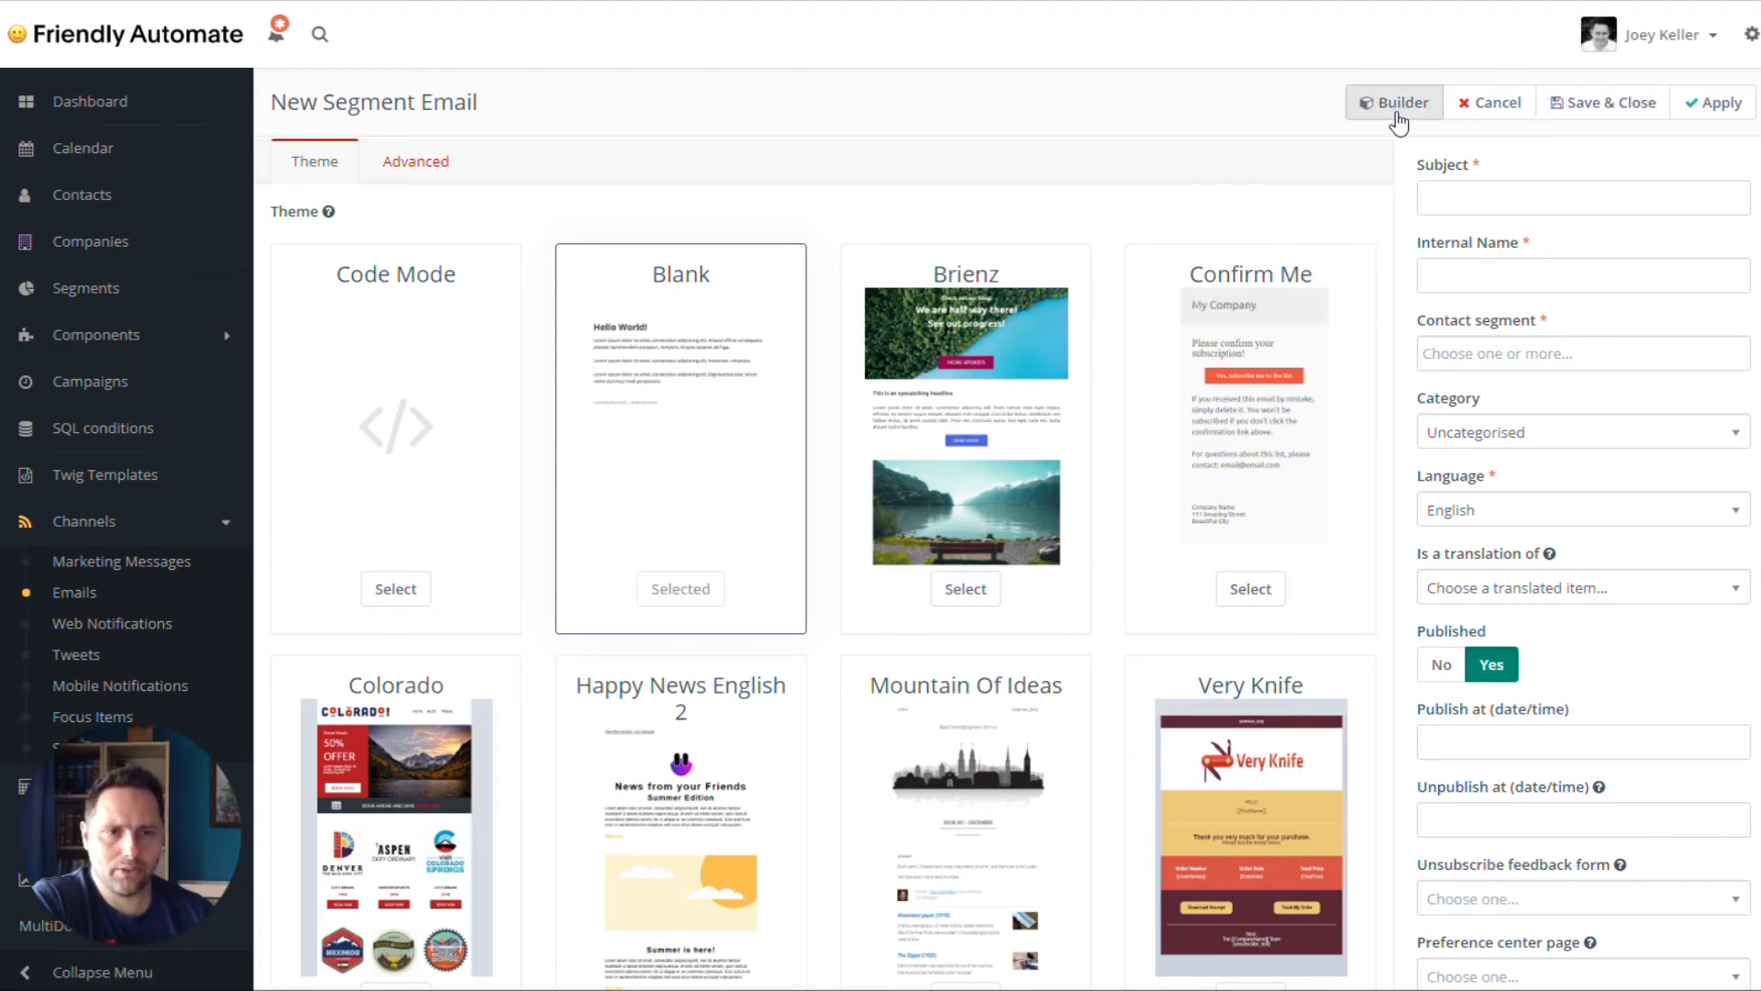
Set the new segment email's subject and internal name to "test", choose the contact segment "segmenttest" and open the builder.
{"action": "left_click", "coordinate": [1468, 199]}
{"action": "type", "text": "test"}
{"action": "key", "text": "Tab"}
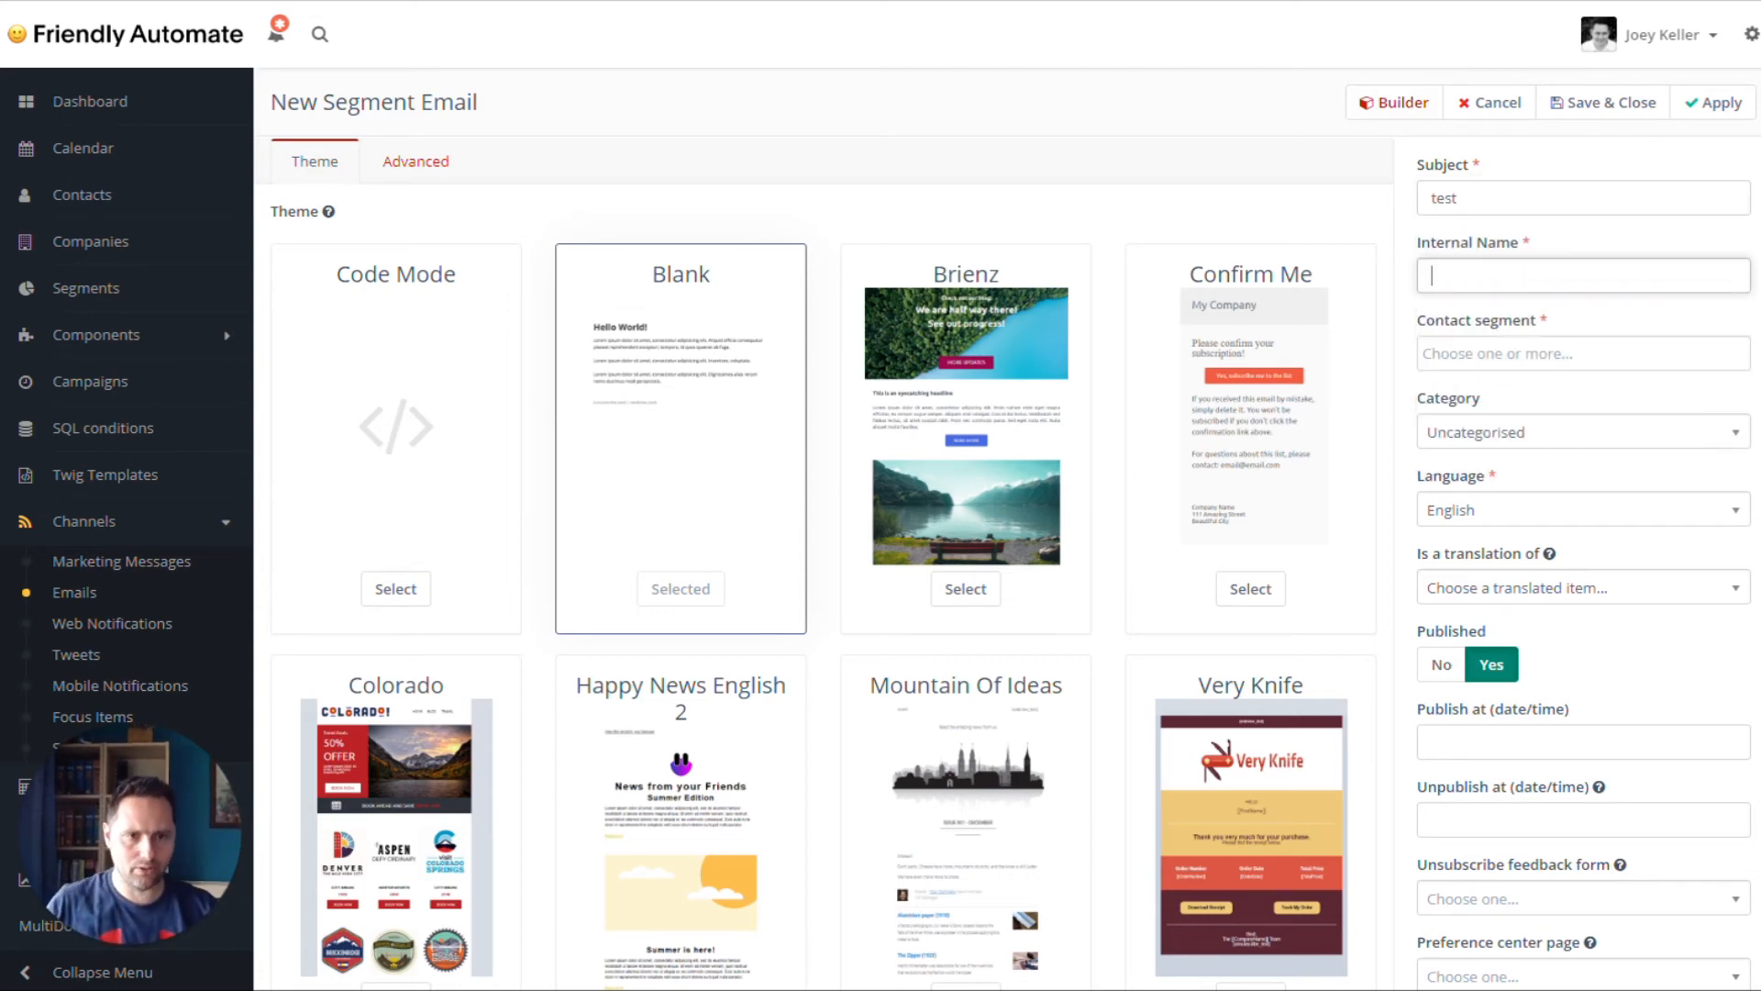
{"action": "type", "text": "test"}
{"action": "key", "text": "Tab"}
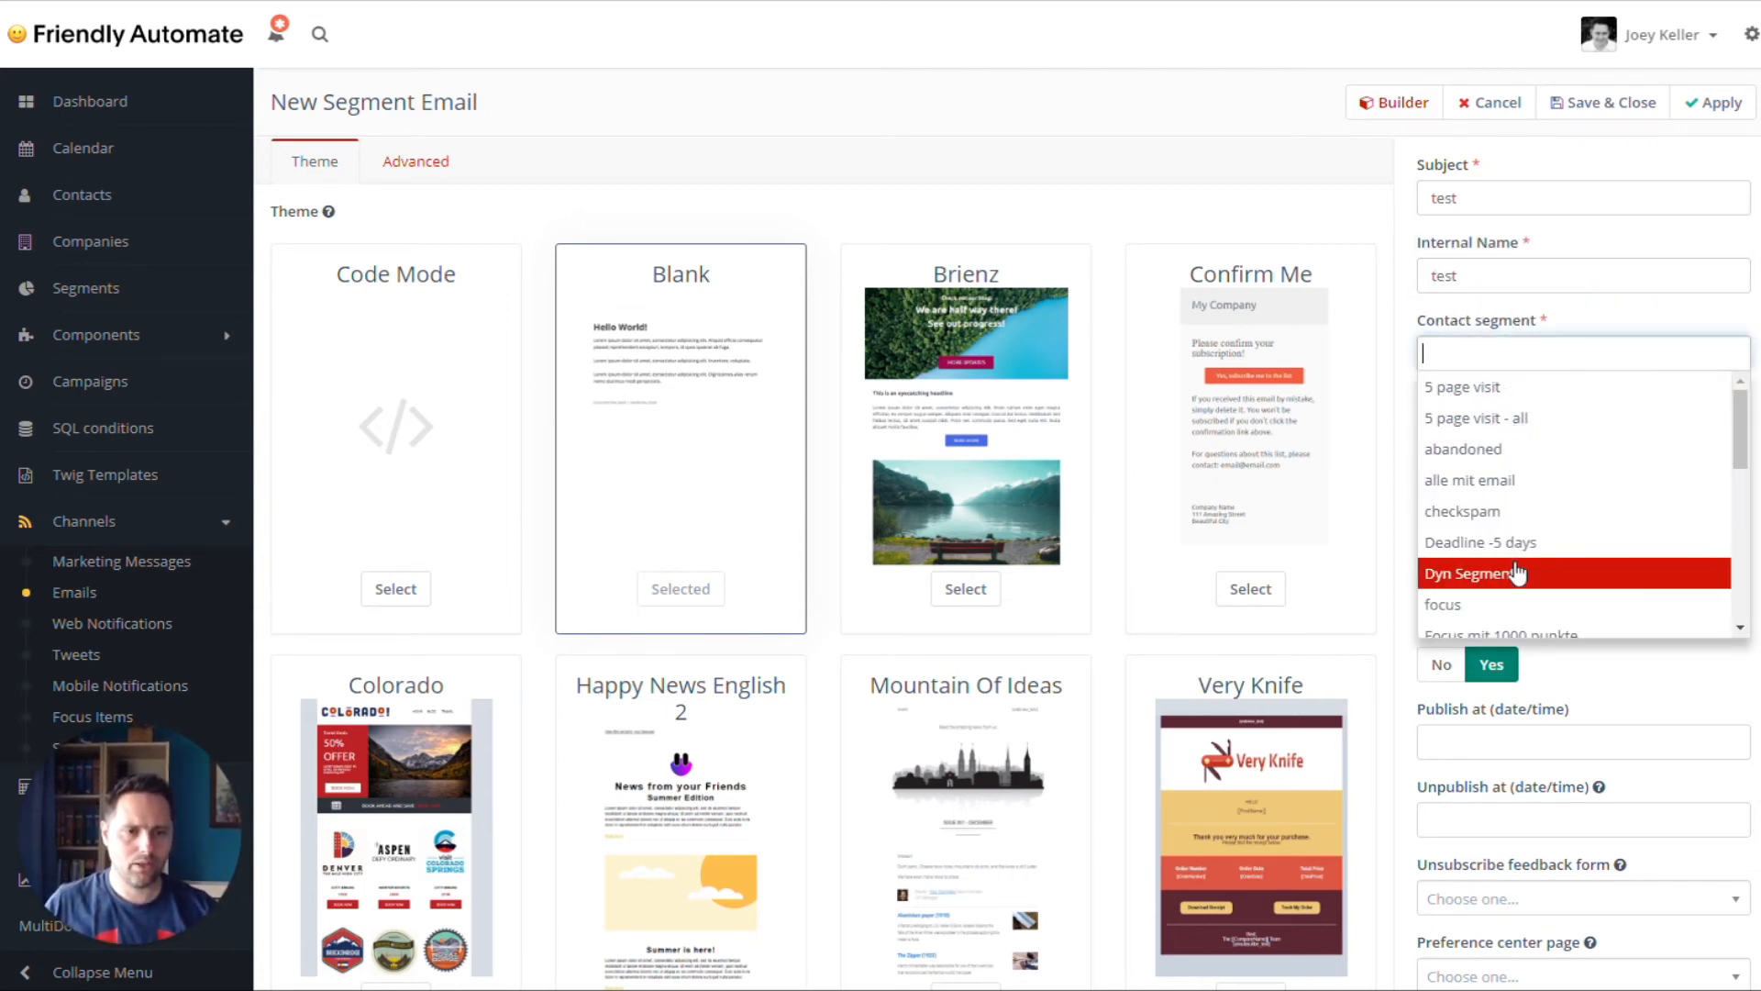
{"action": "type", "text": "tes"}
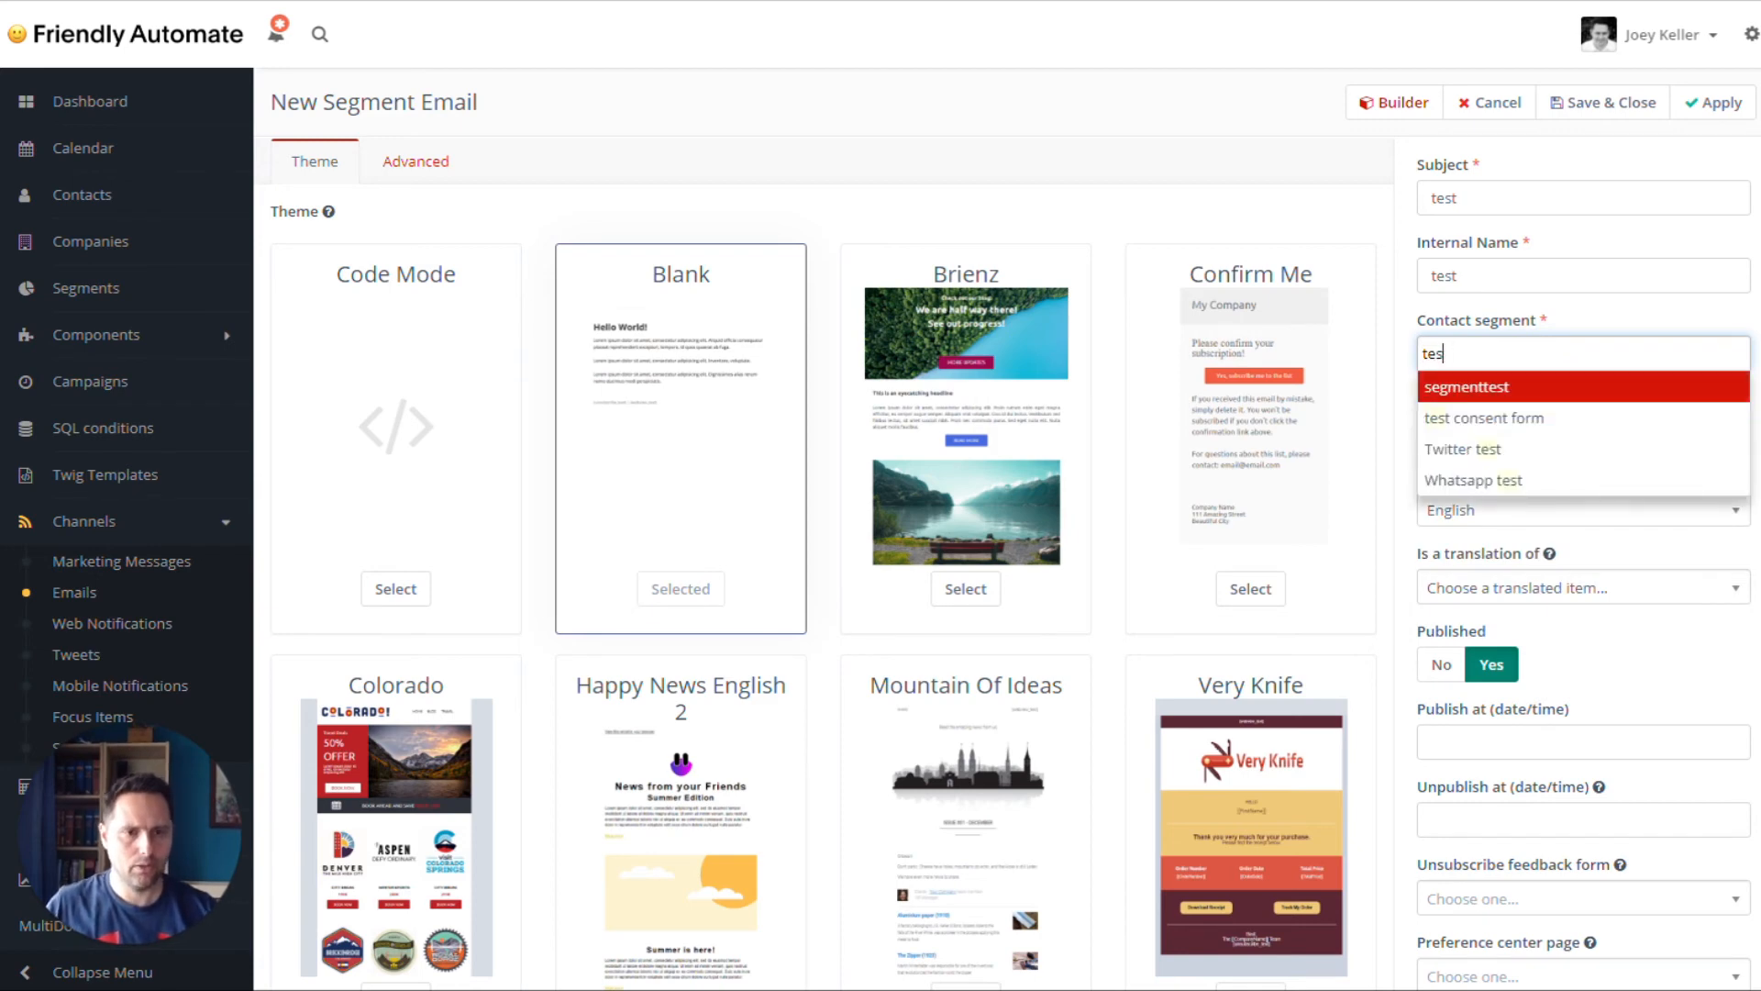
{"action": "left_click", "coordinate": [1551, 388]}
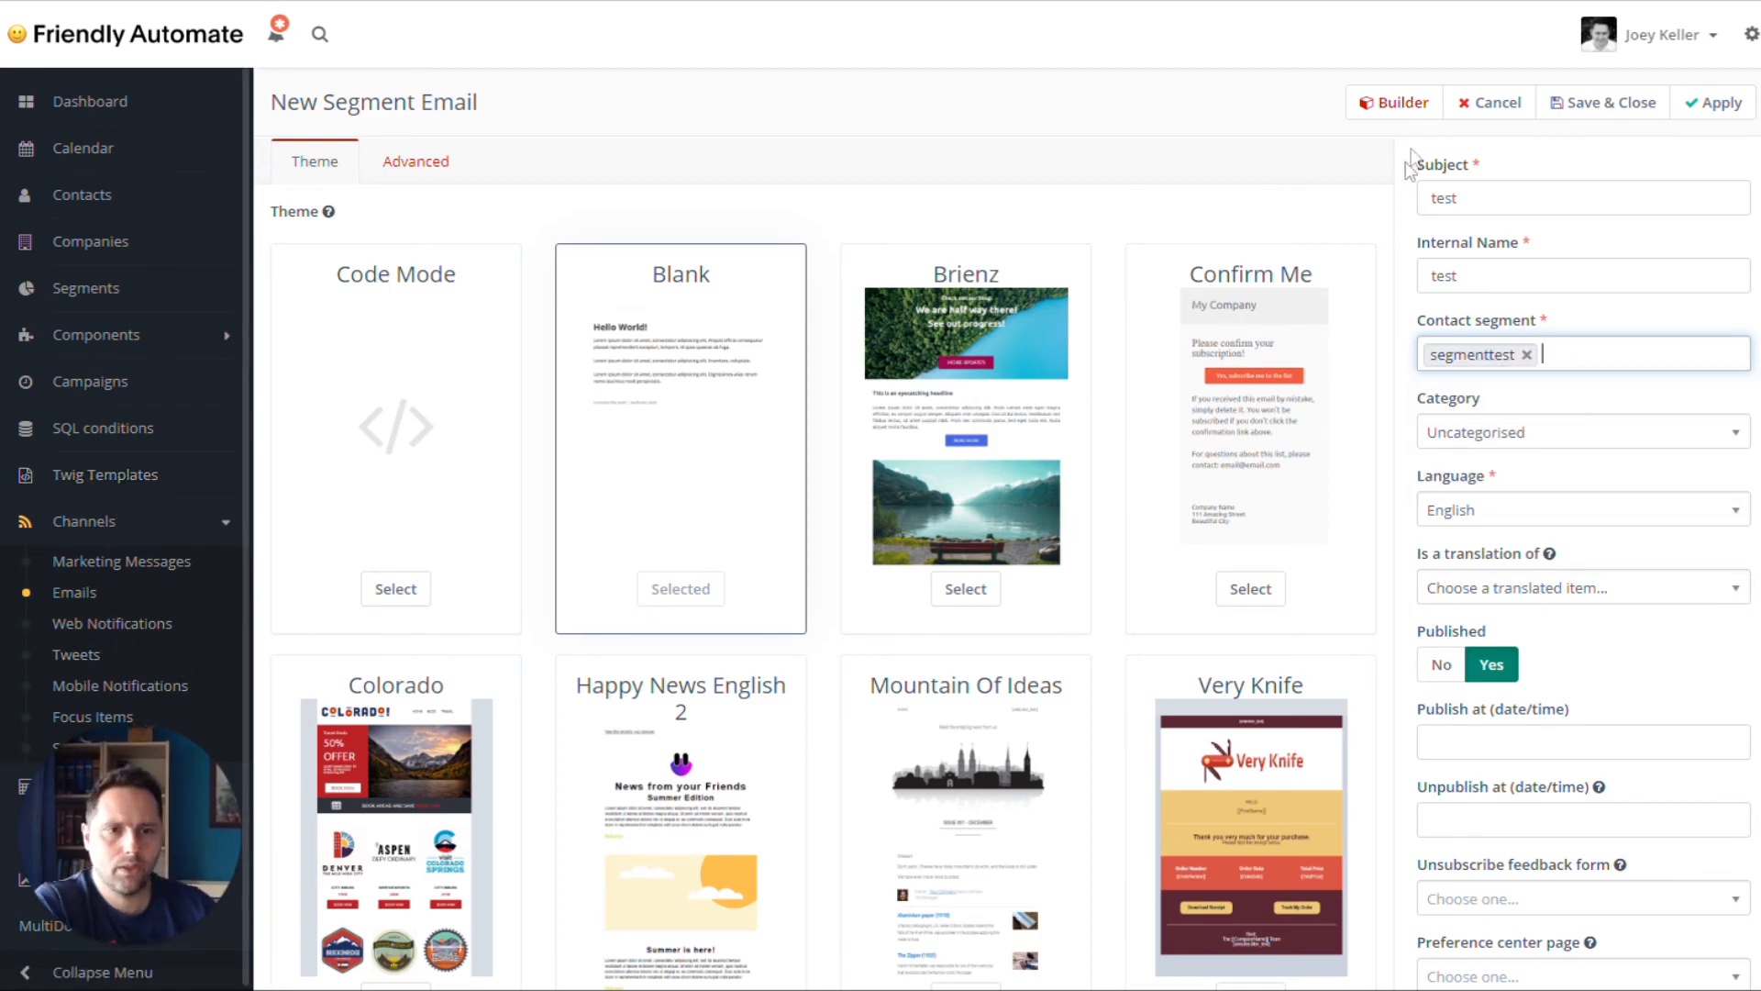
{"action": "left_click", "coordinate": [1409, 105]}
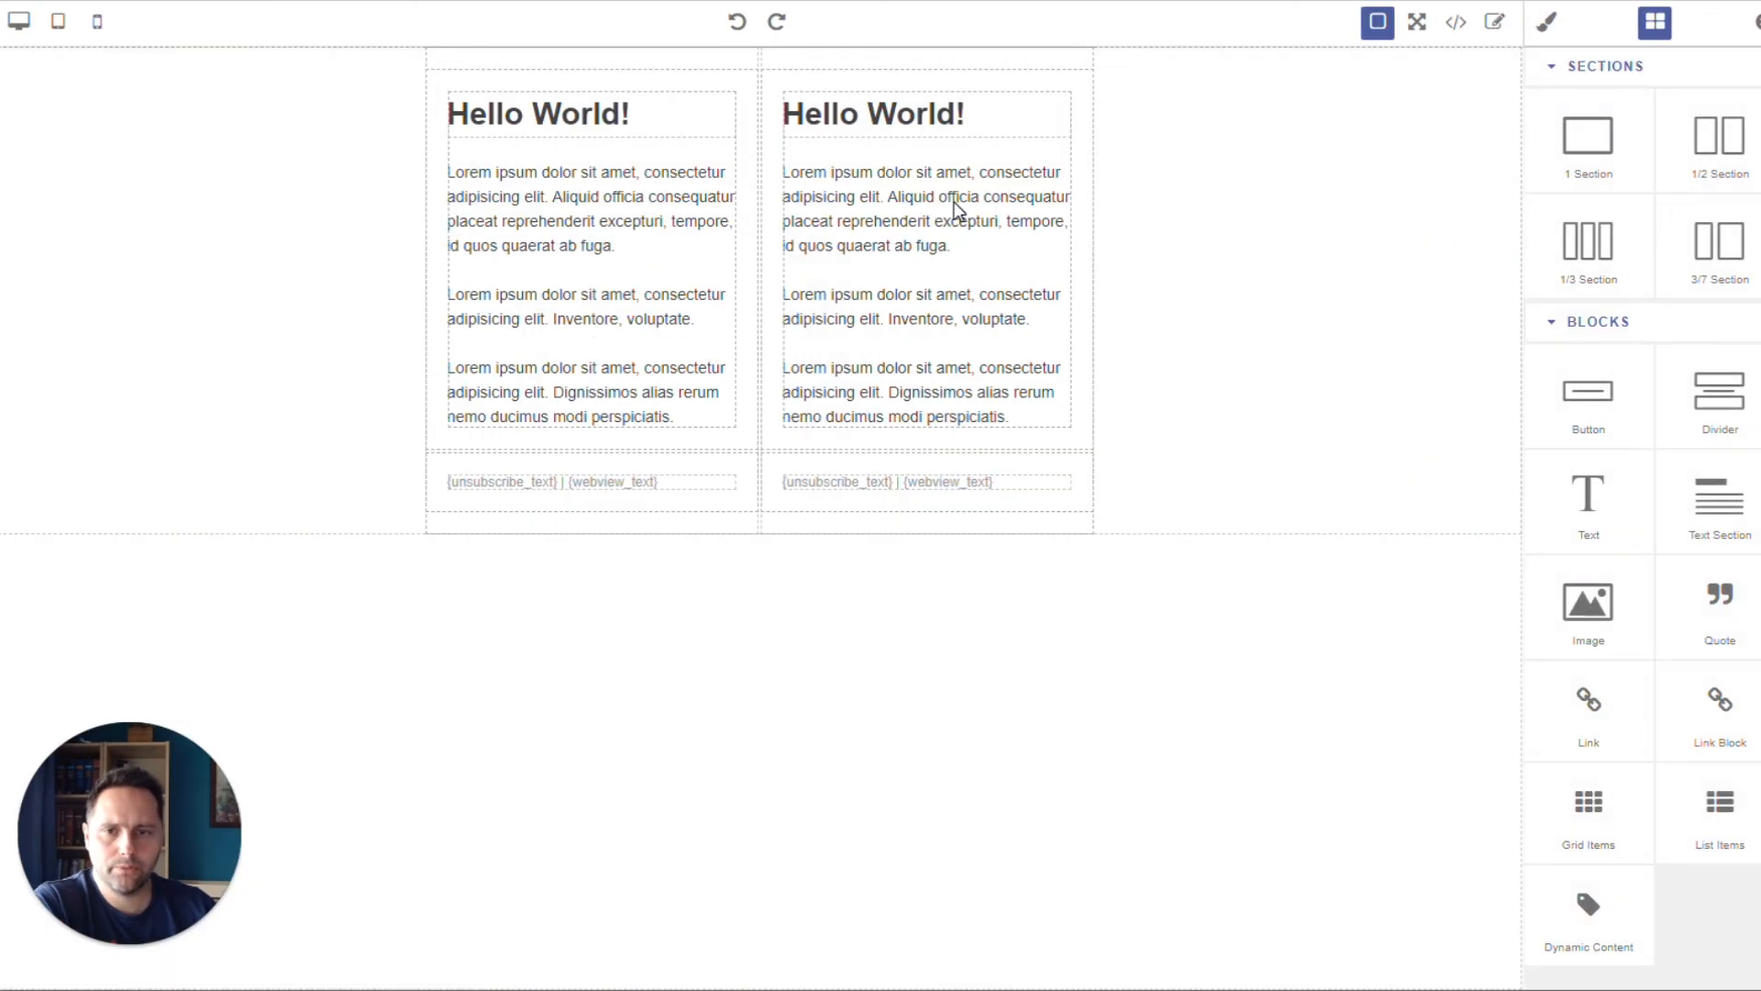
Delete the duplicated text block in the email's right column and the remaining right column itself.
{"action": "left_click", "coordinate": [801, 129]}
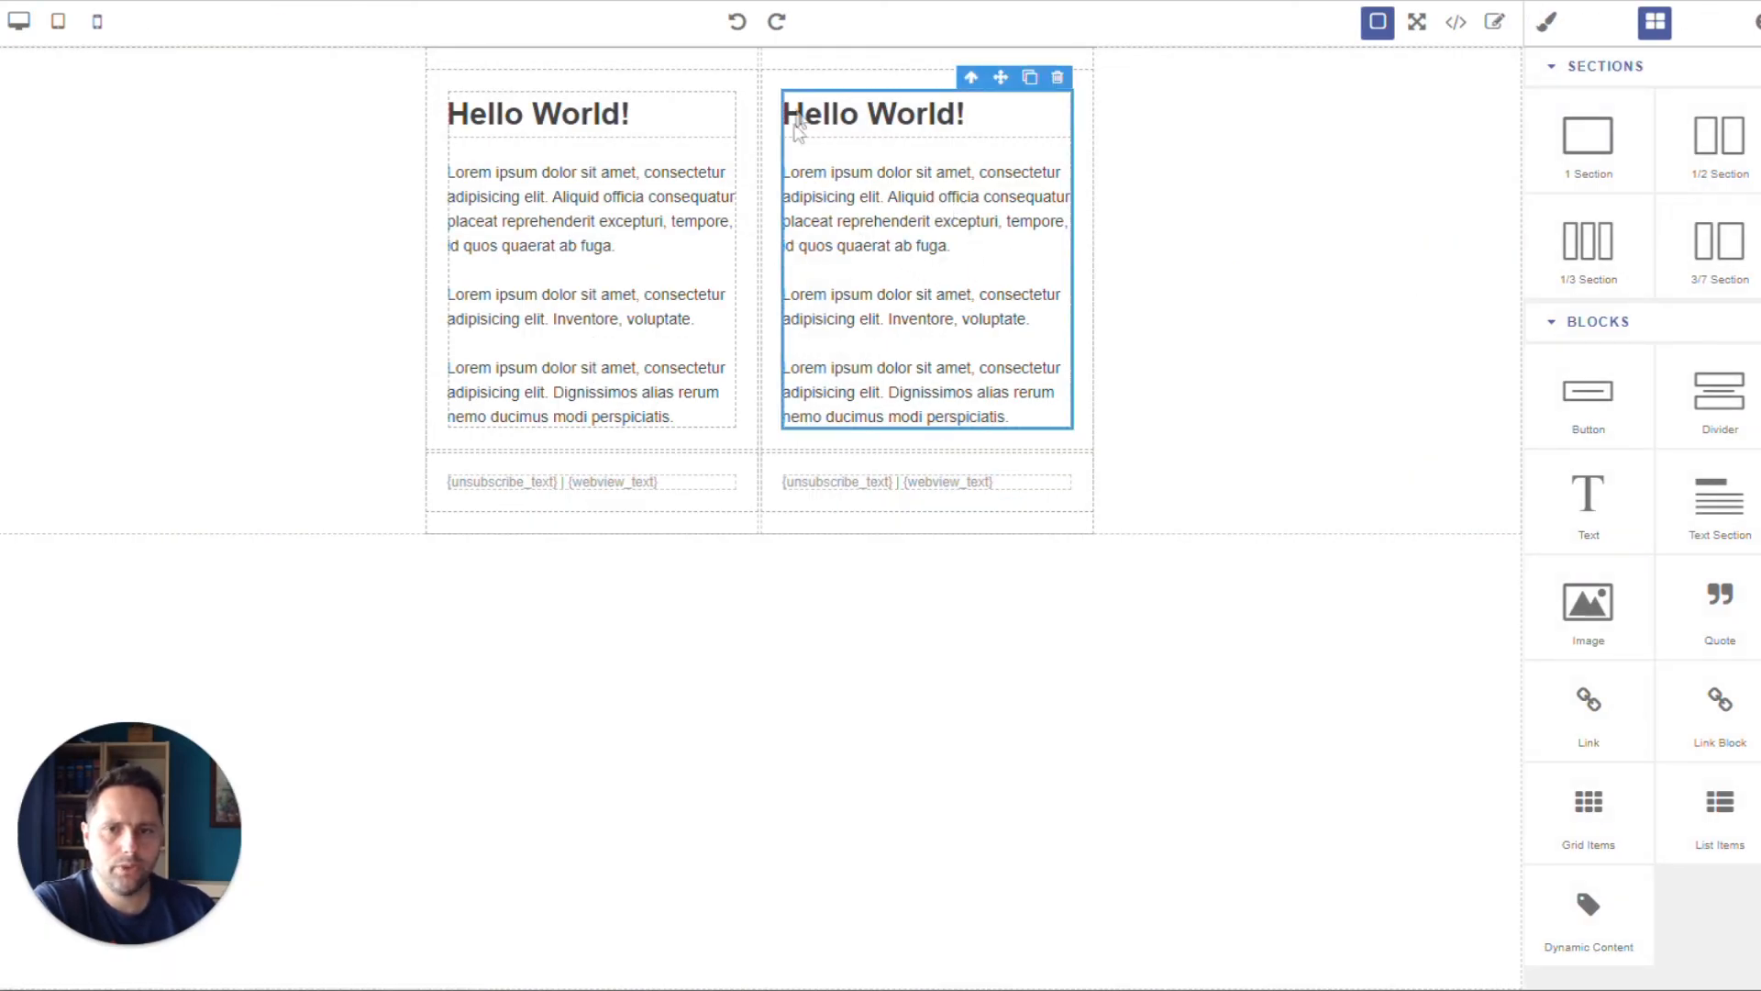
{"action": "left_click", "coordinate": [805, 87]}
{"action": "left_click", "coordinate": [1079, 464]}
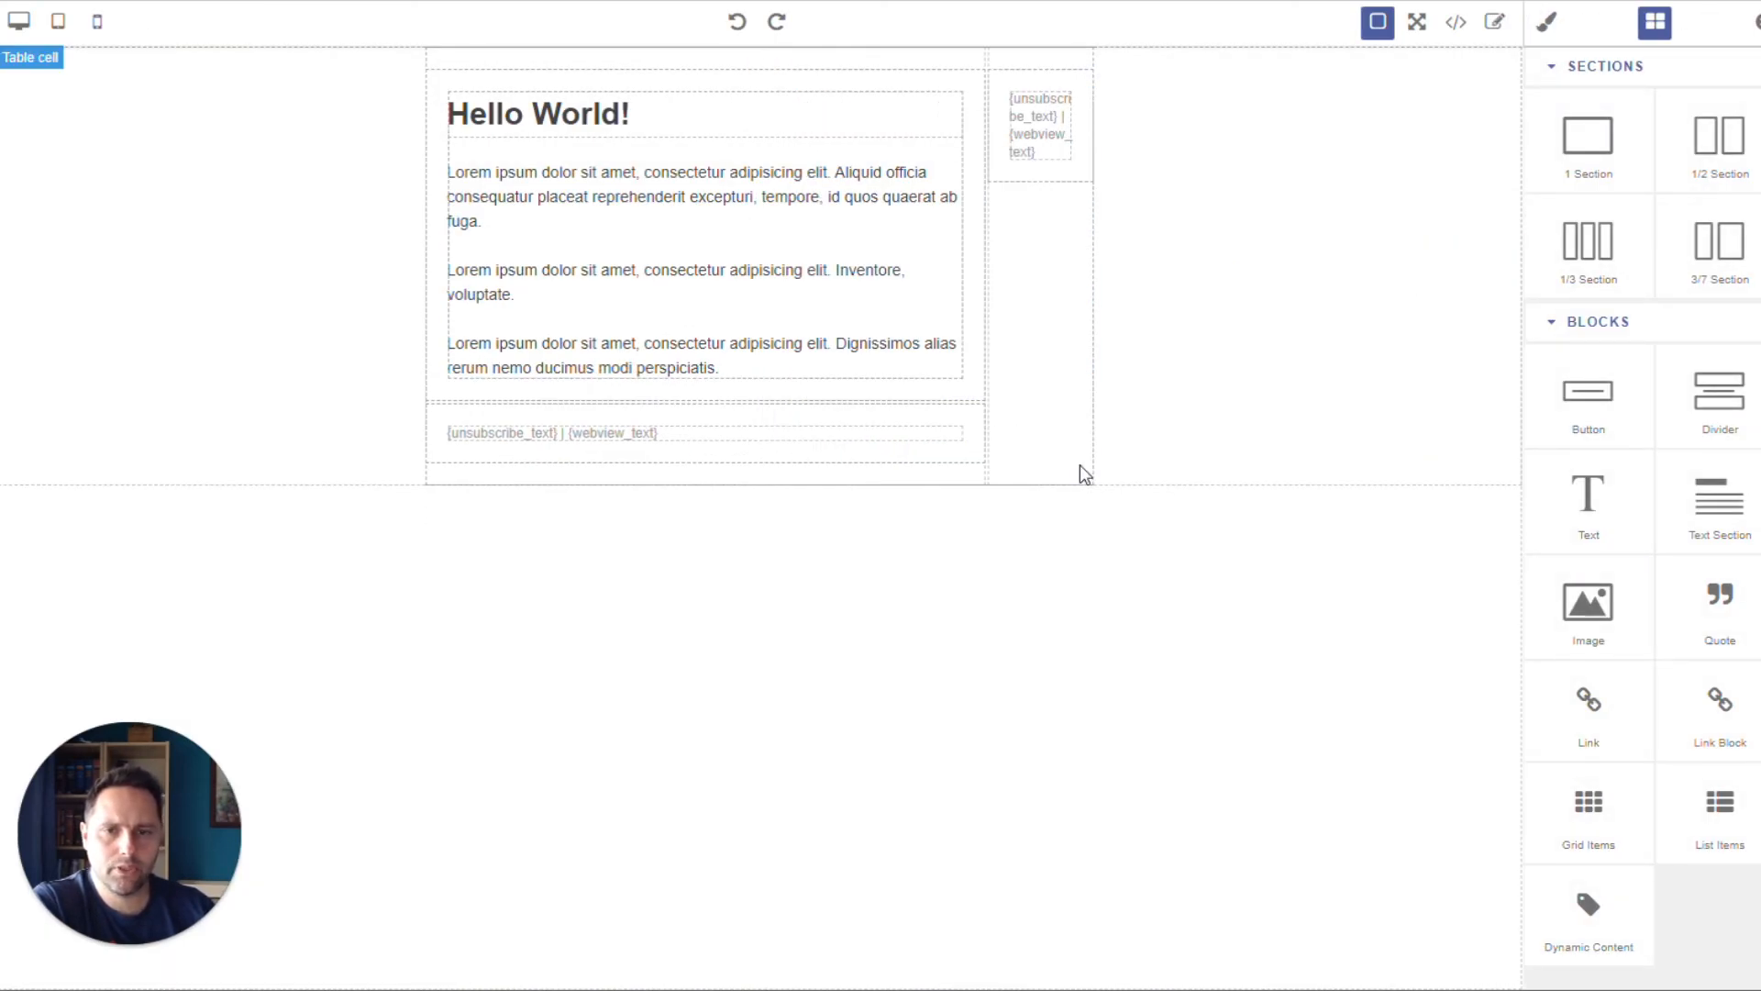
{"action": "left_click", "coordinate": [1048, 70]}
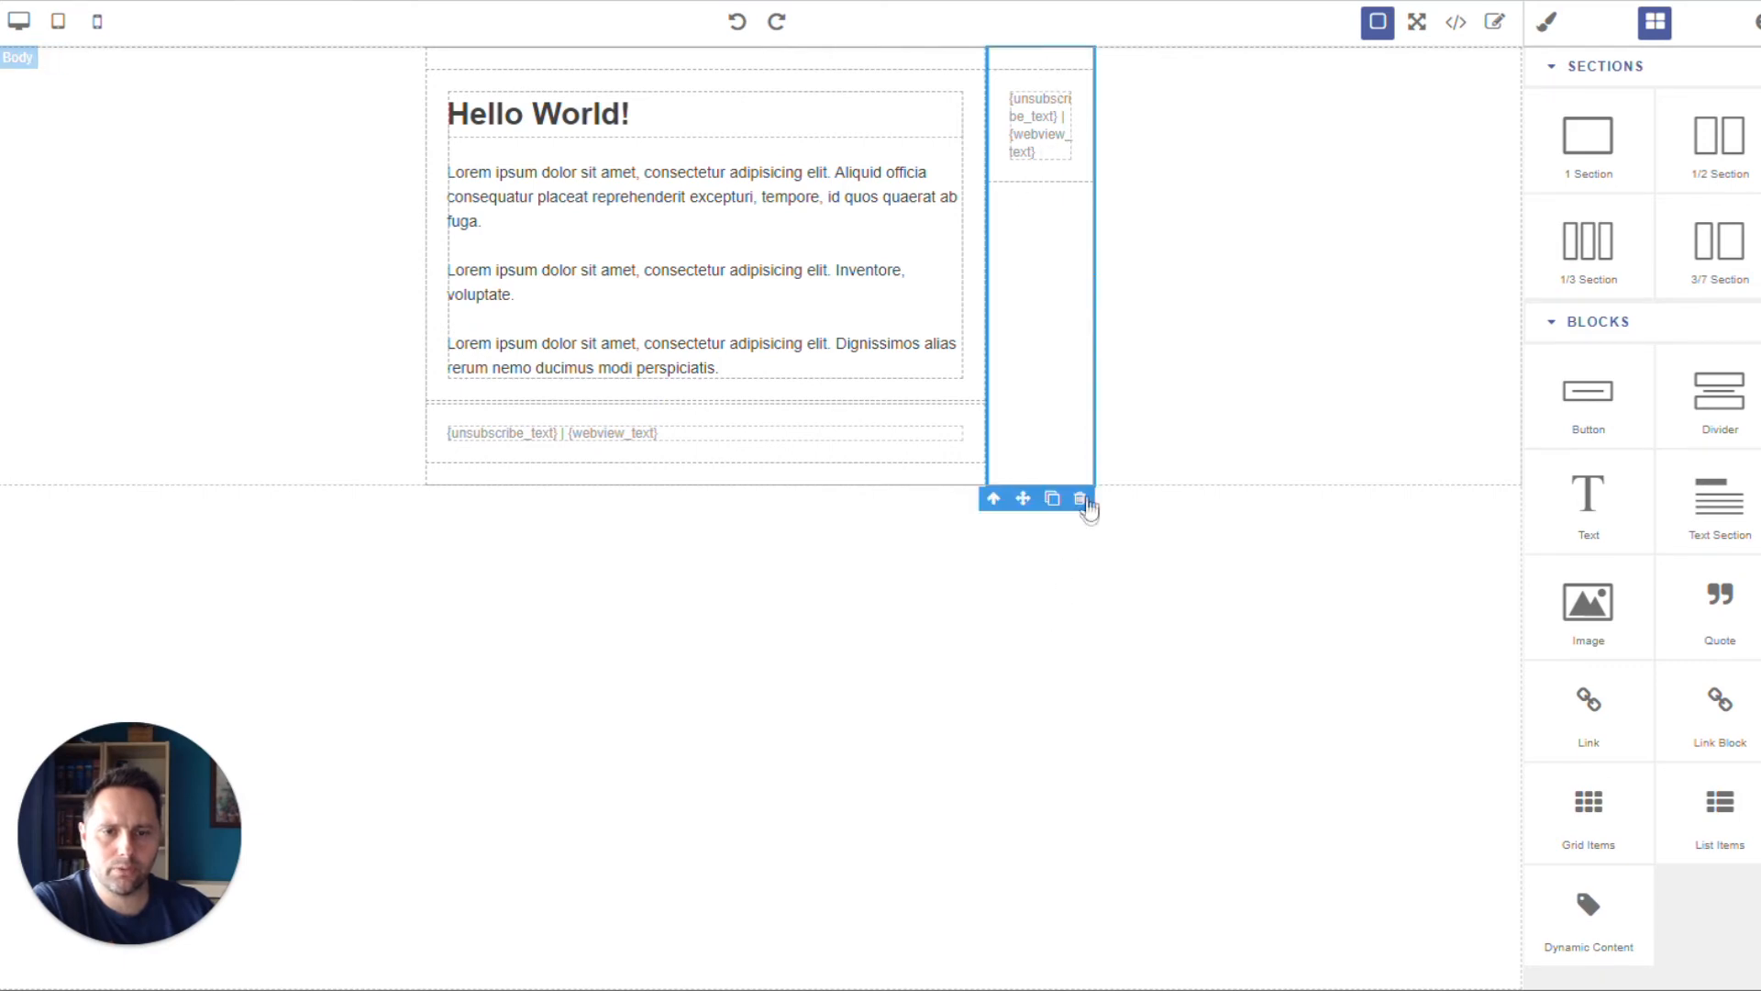
{"action": "left_click", "coordinate": [1080, 499]}
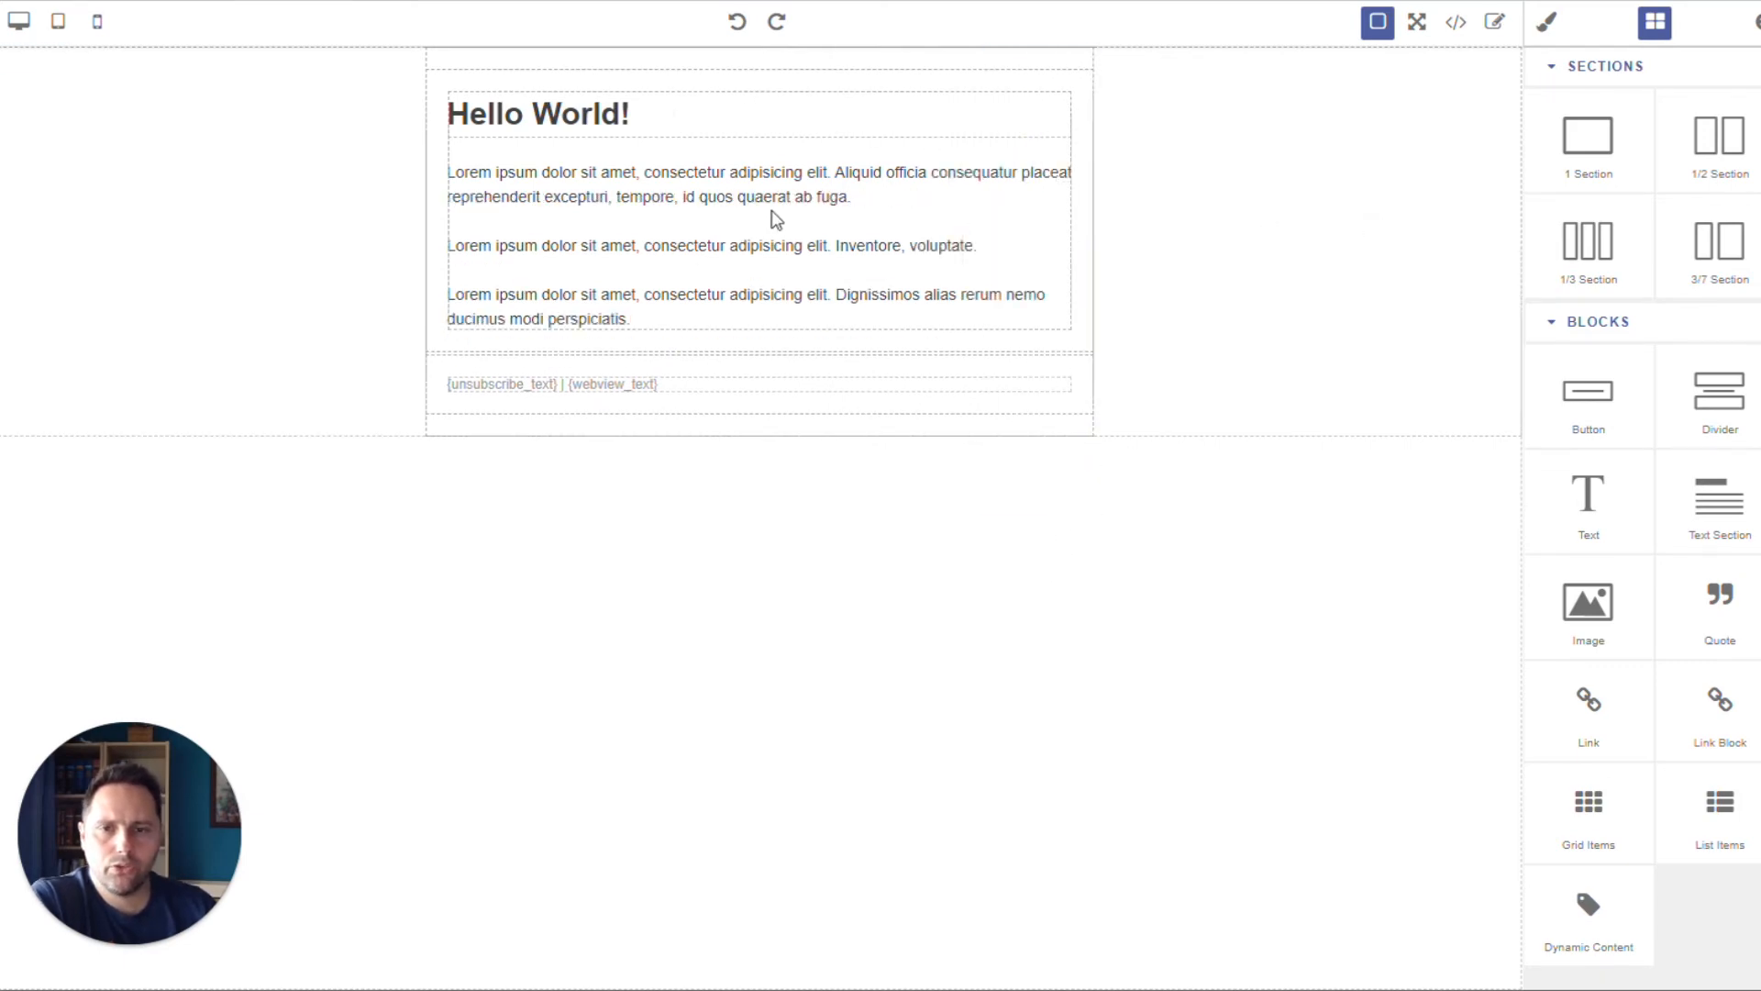
Add a two-column section below the body text and a one-column section beneath it.
{"action": "left_click", "coordinate": [712, 126]}
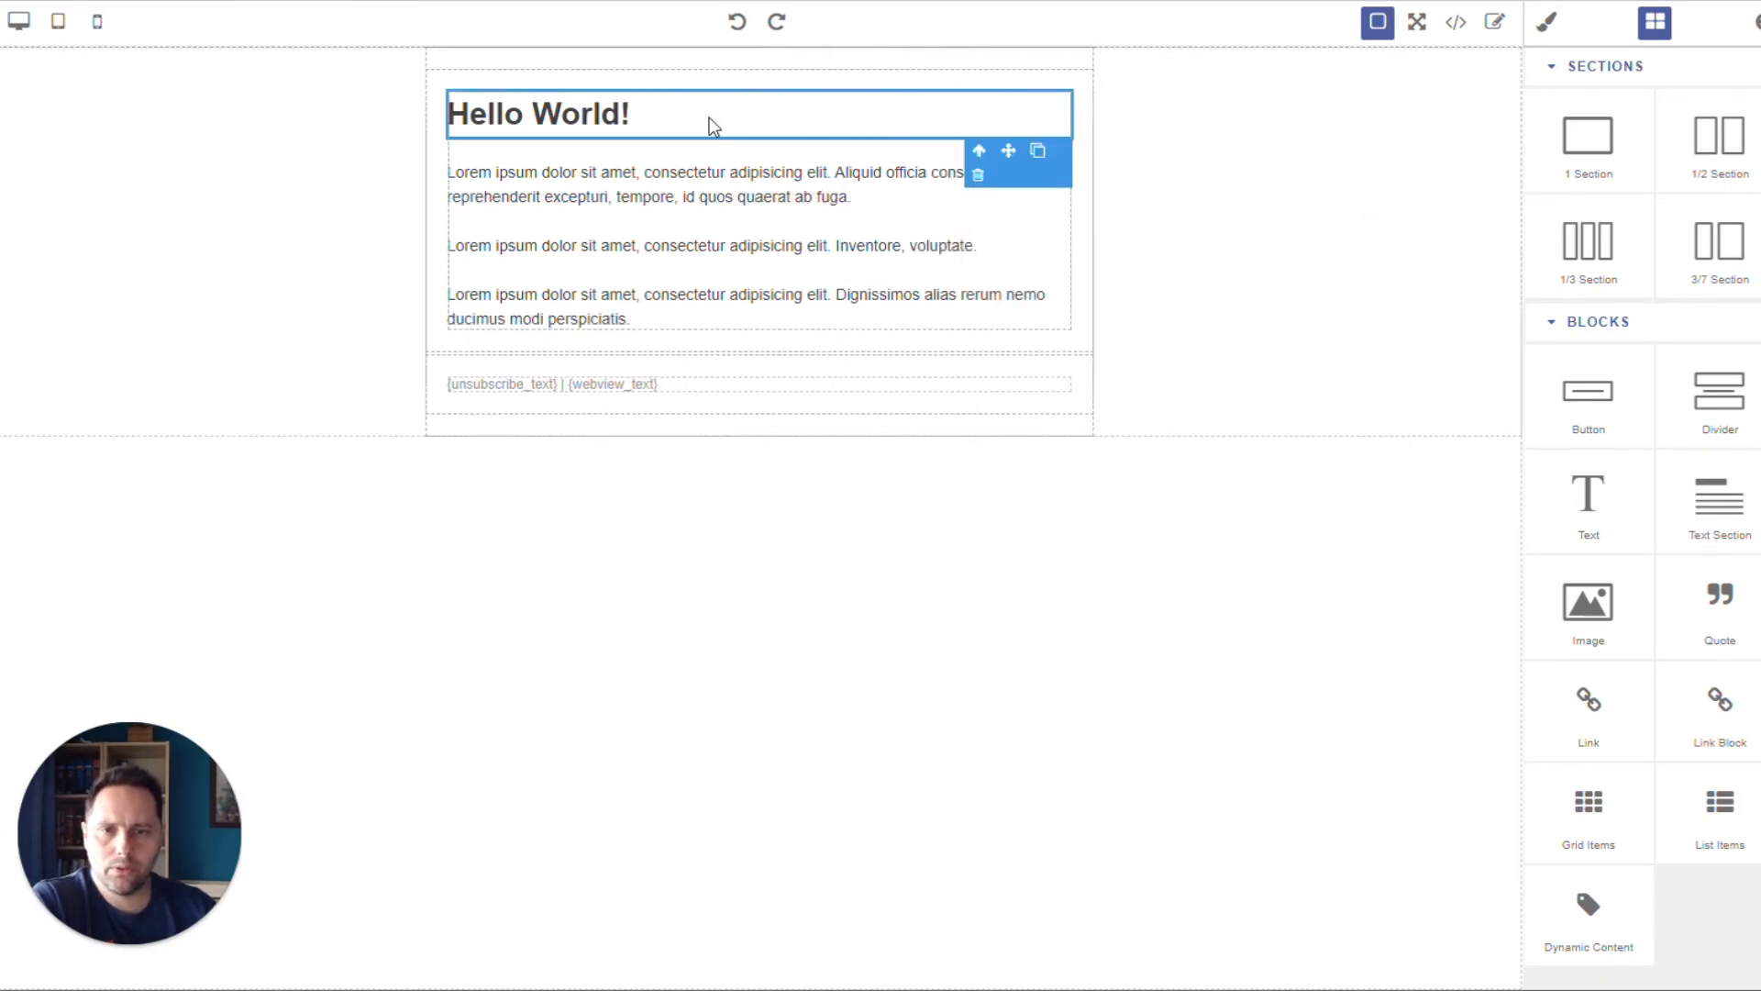
{"action": "left_click", "coordinate": [872, 361]}
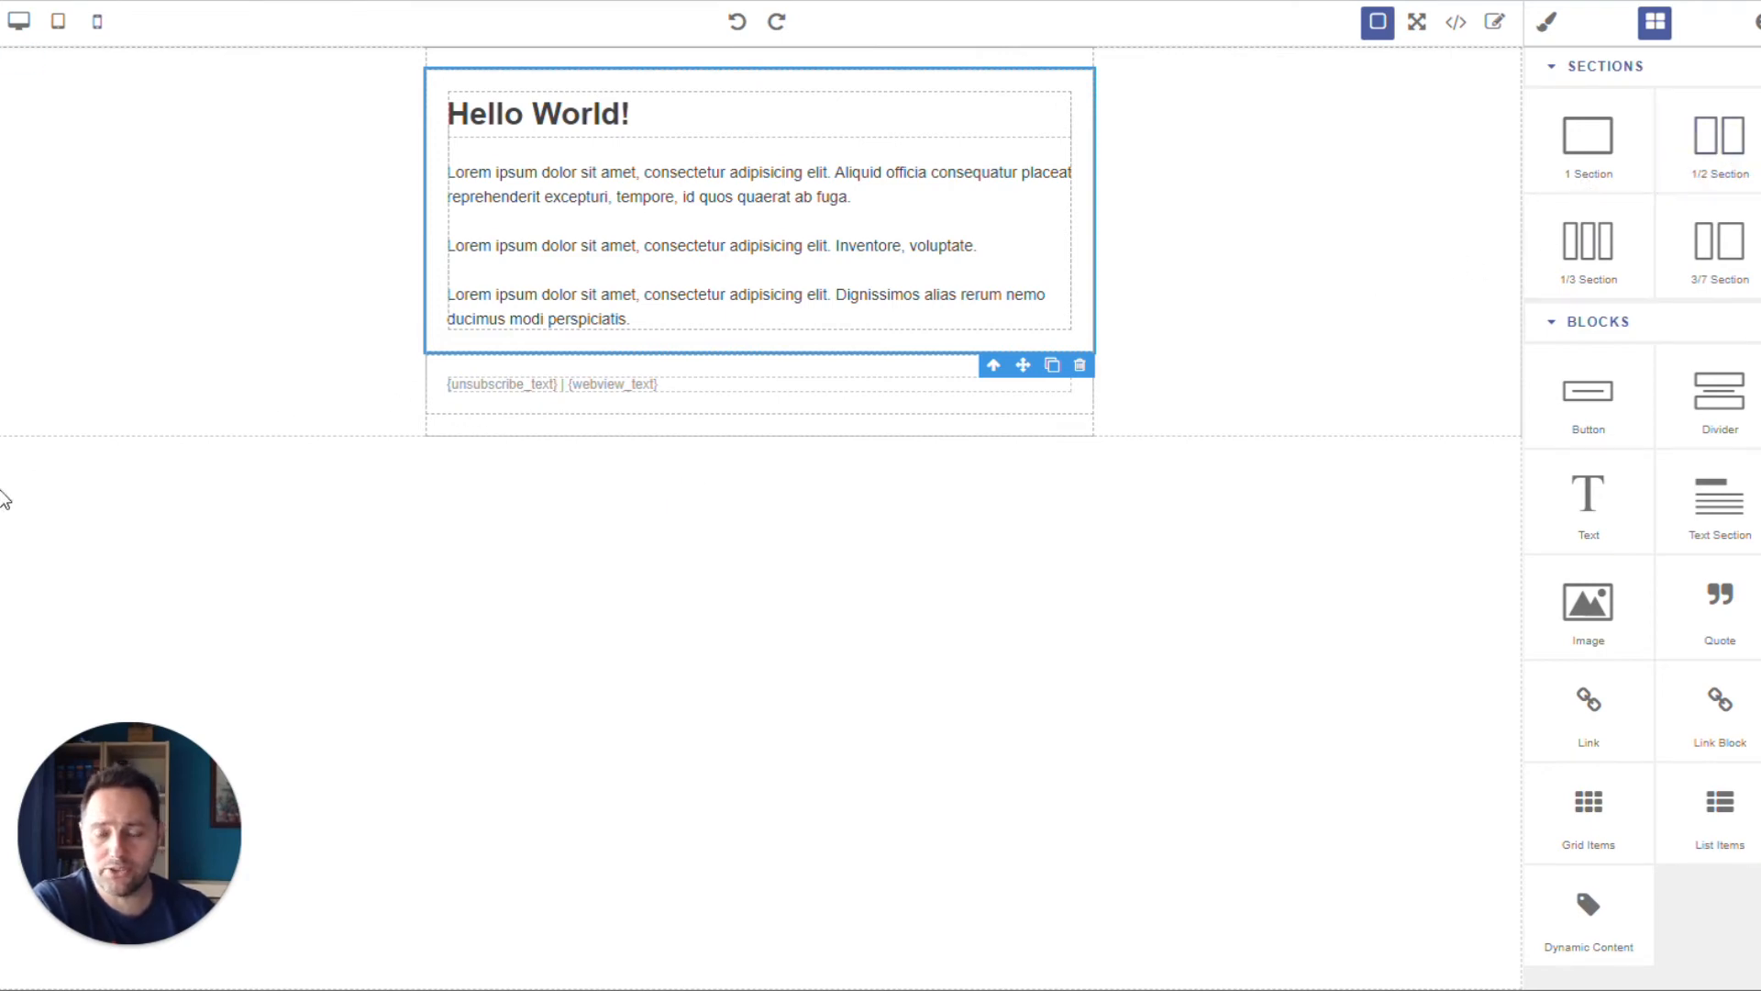
{"action": "left_click", "coordinate": [51, 496]}
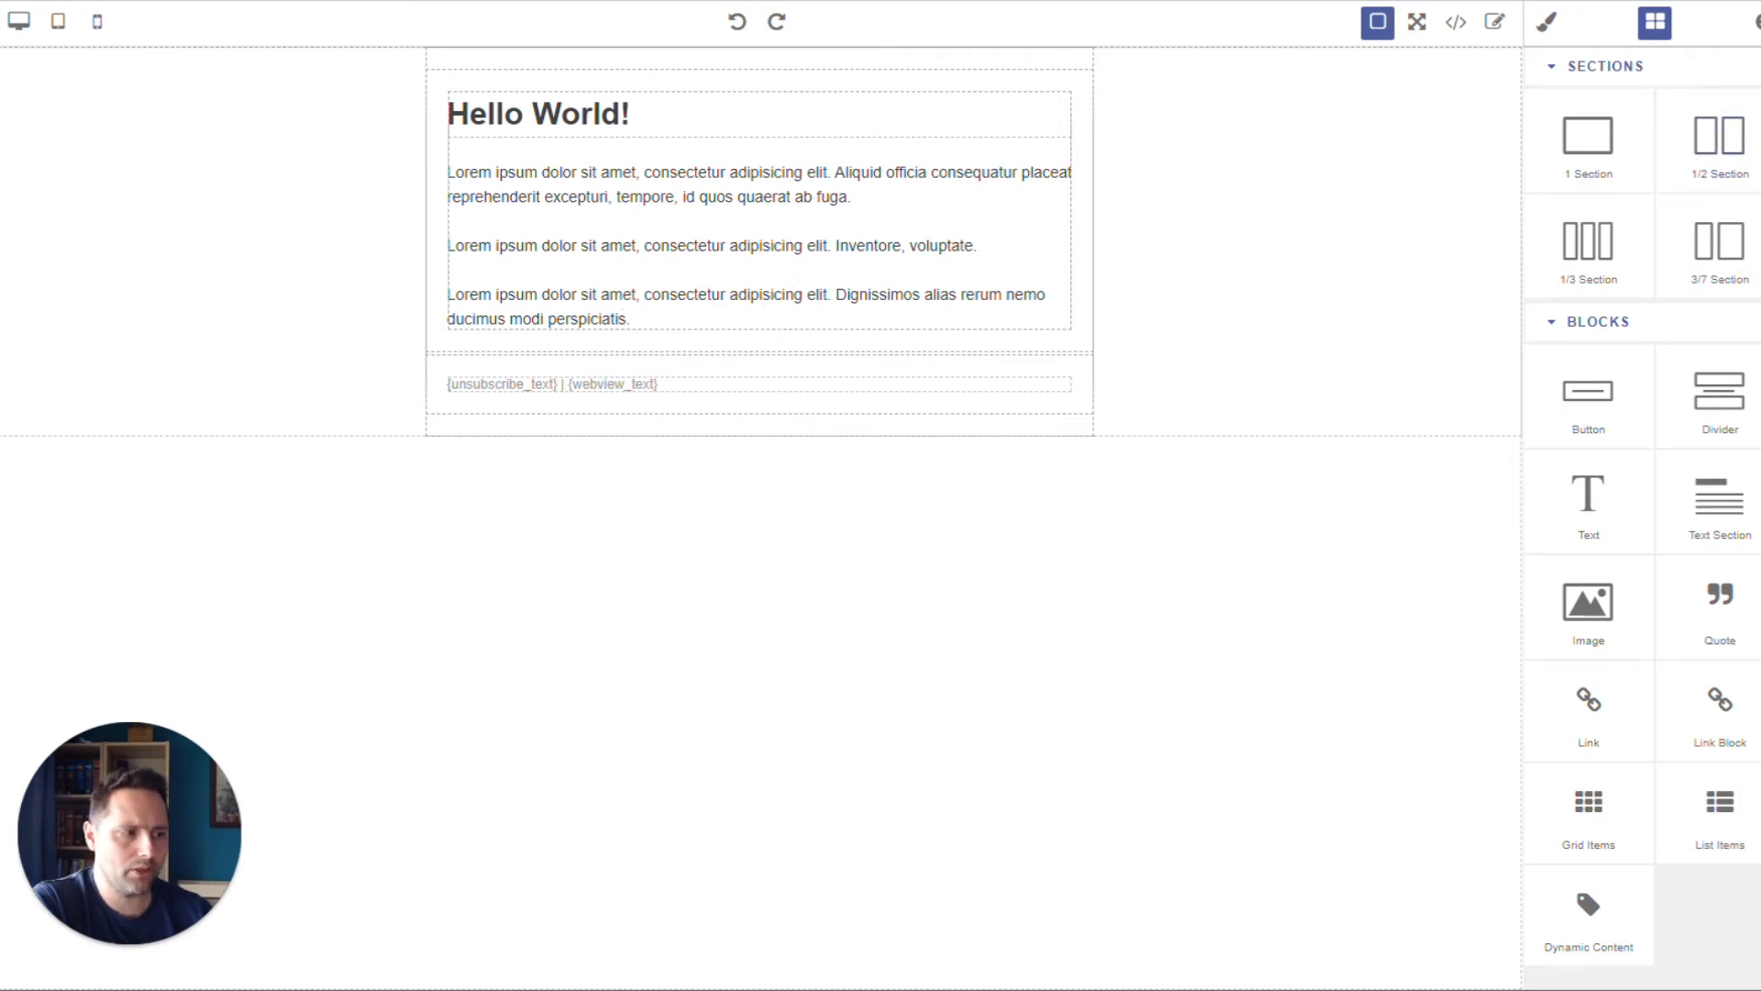
{"action": "left_click_drag", "start_coordinate": [1718, 136], "coordinate": [789, 330]}
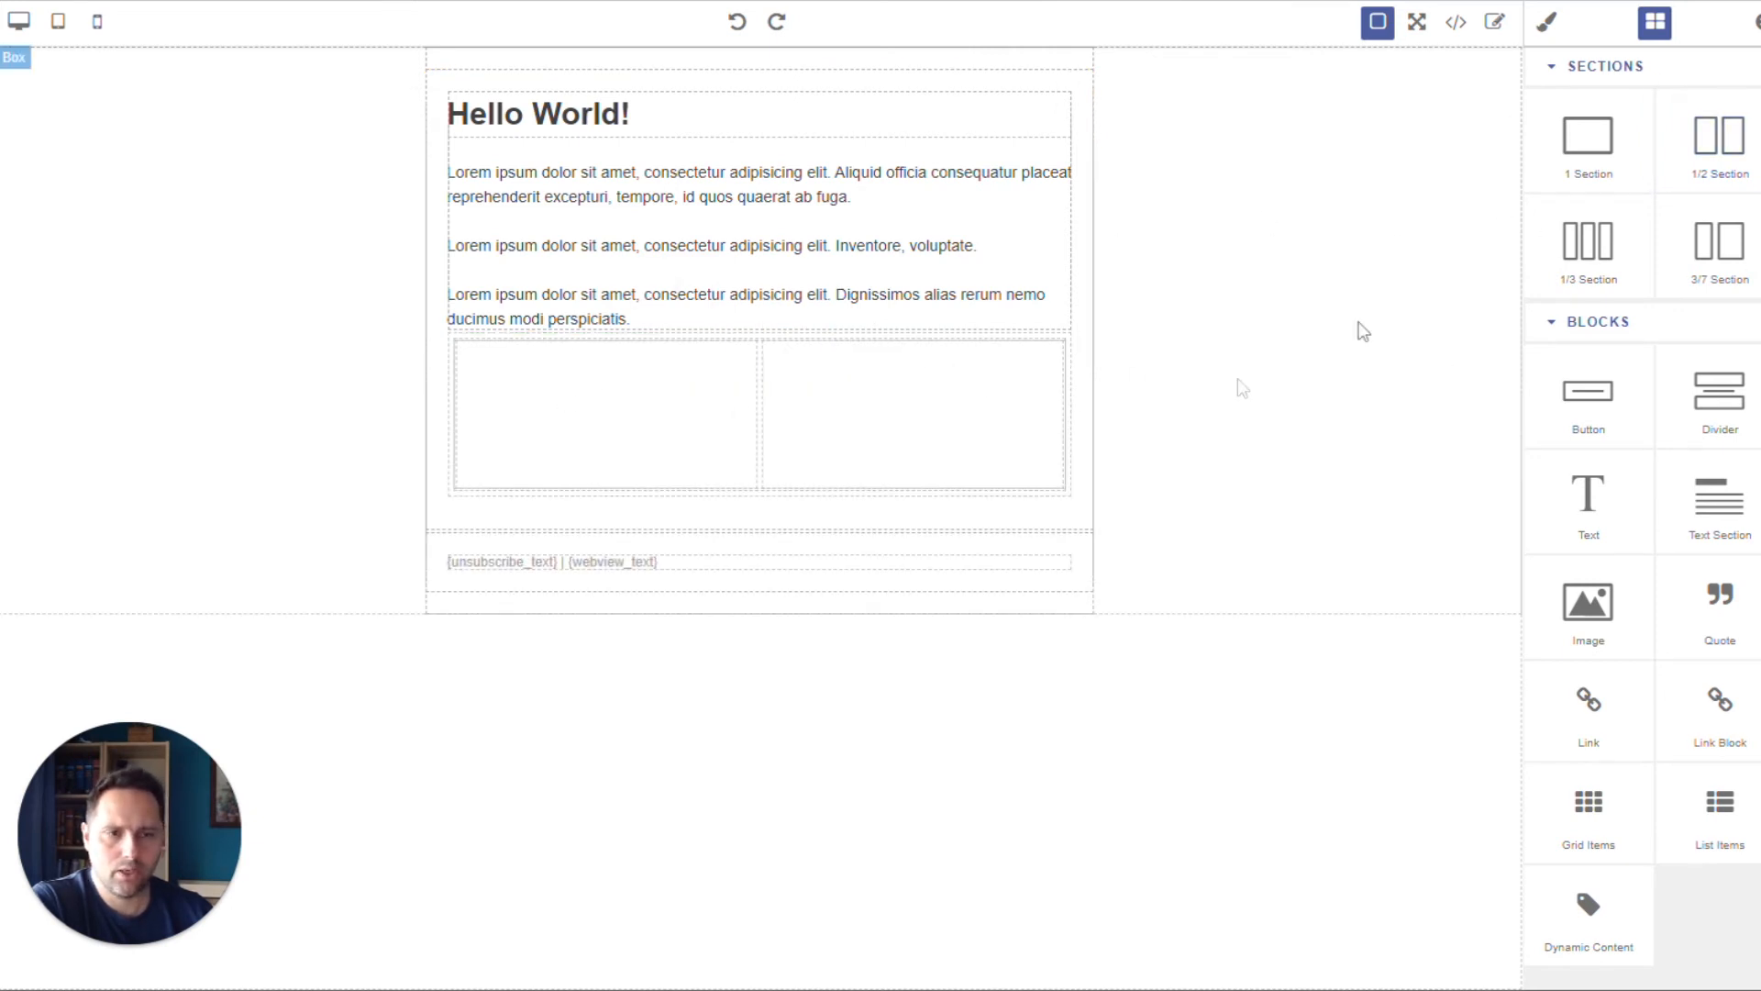
{"action": "left_click_drag", "start_coordinate": [1588, 136], "coordinate": [745, 514]}
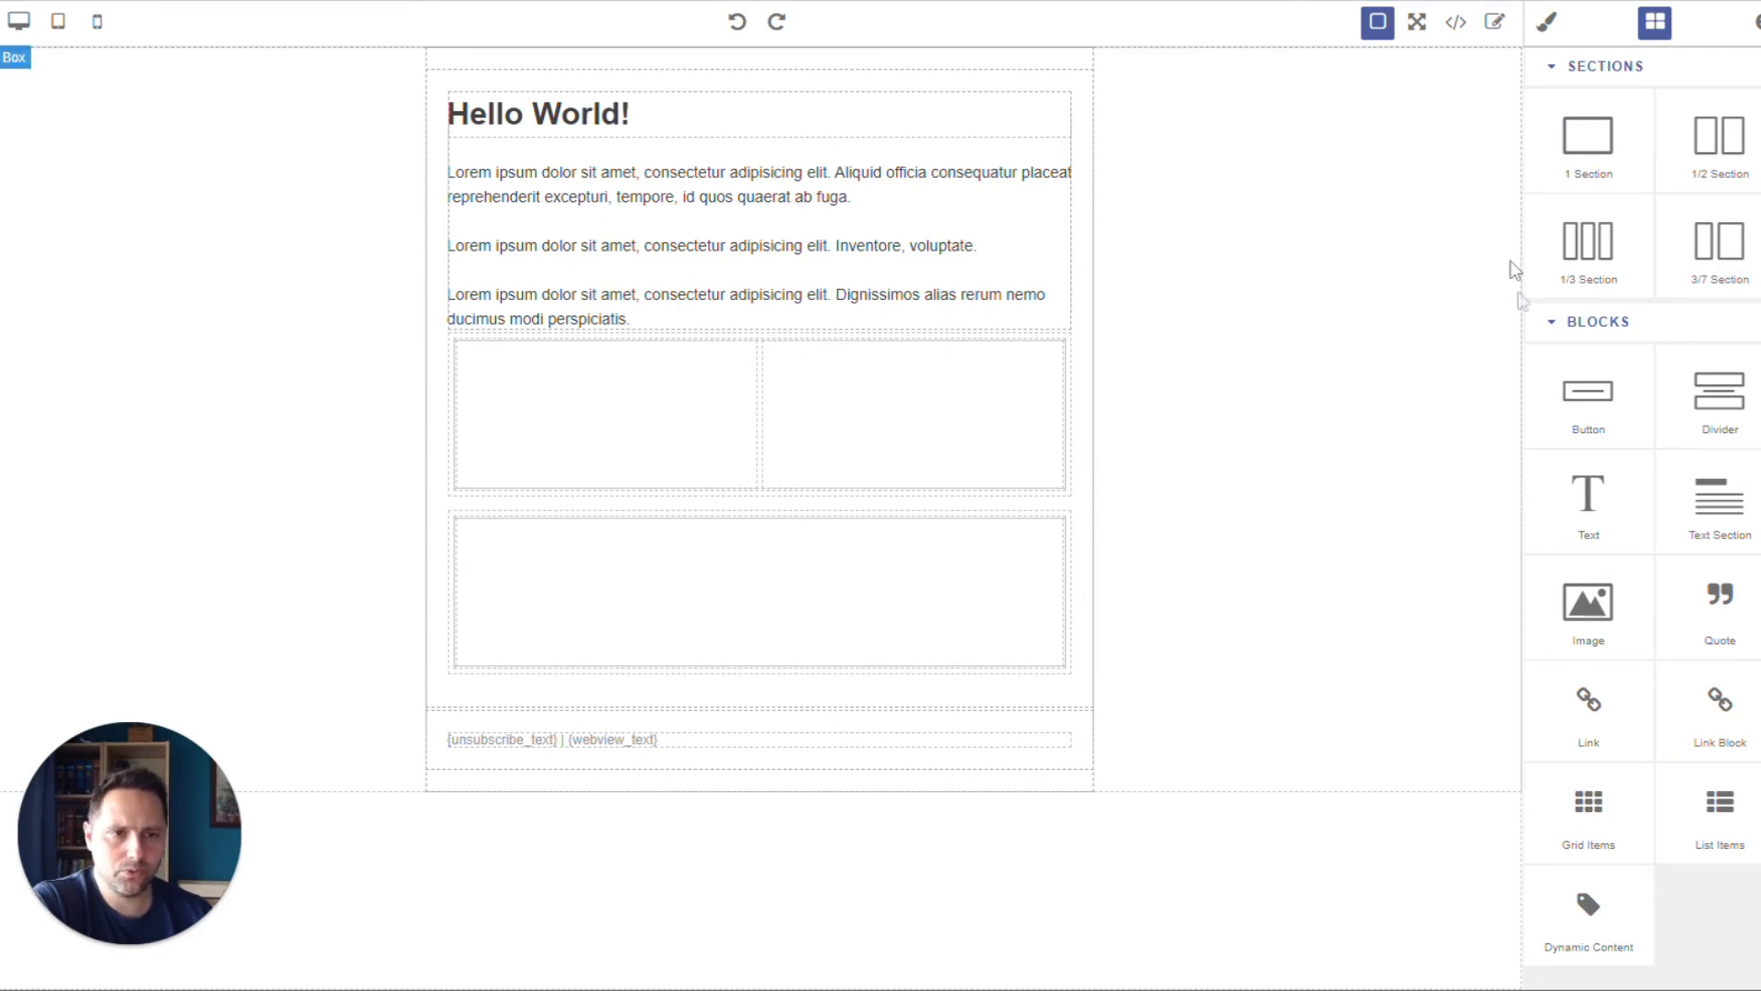
{"action": "left_click_drag", "start_coordinate": [1588, 602], "coordinate": [725, 146]}
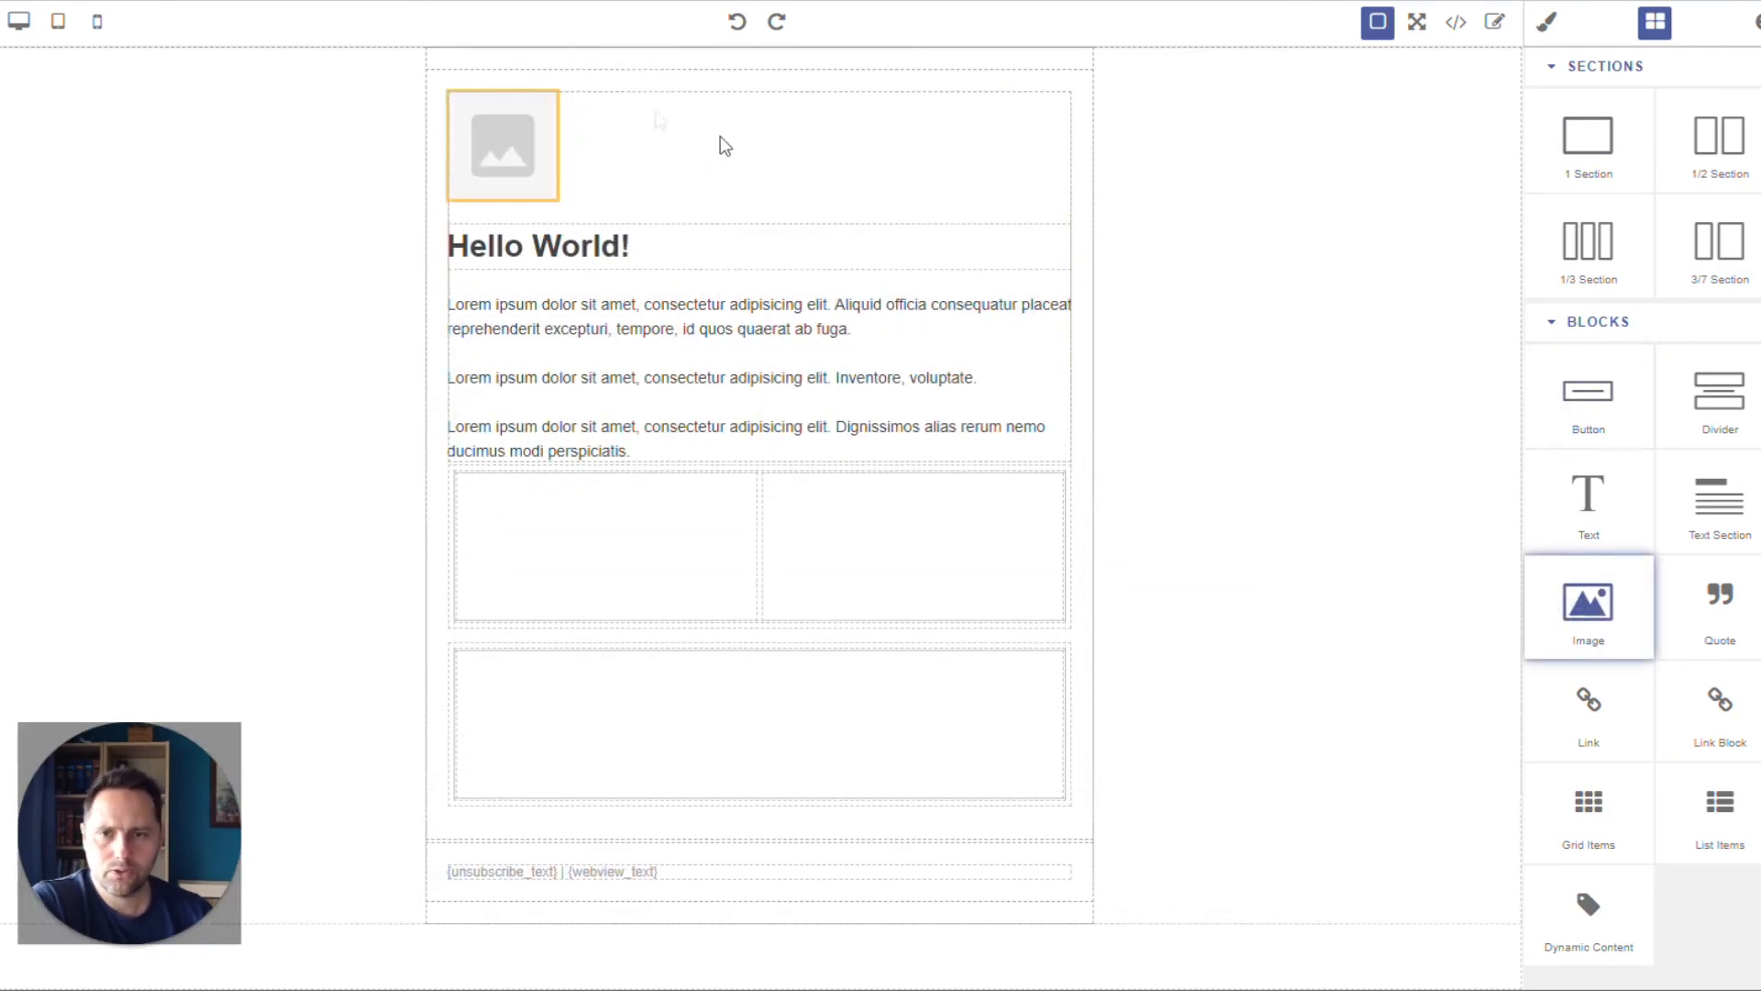
{"action": "scroll", "coordinate": [972, 531], "scroll_direction": "down", "scroll_amount": 8}
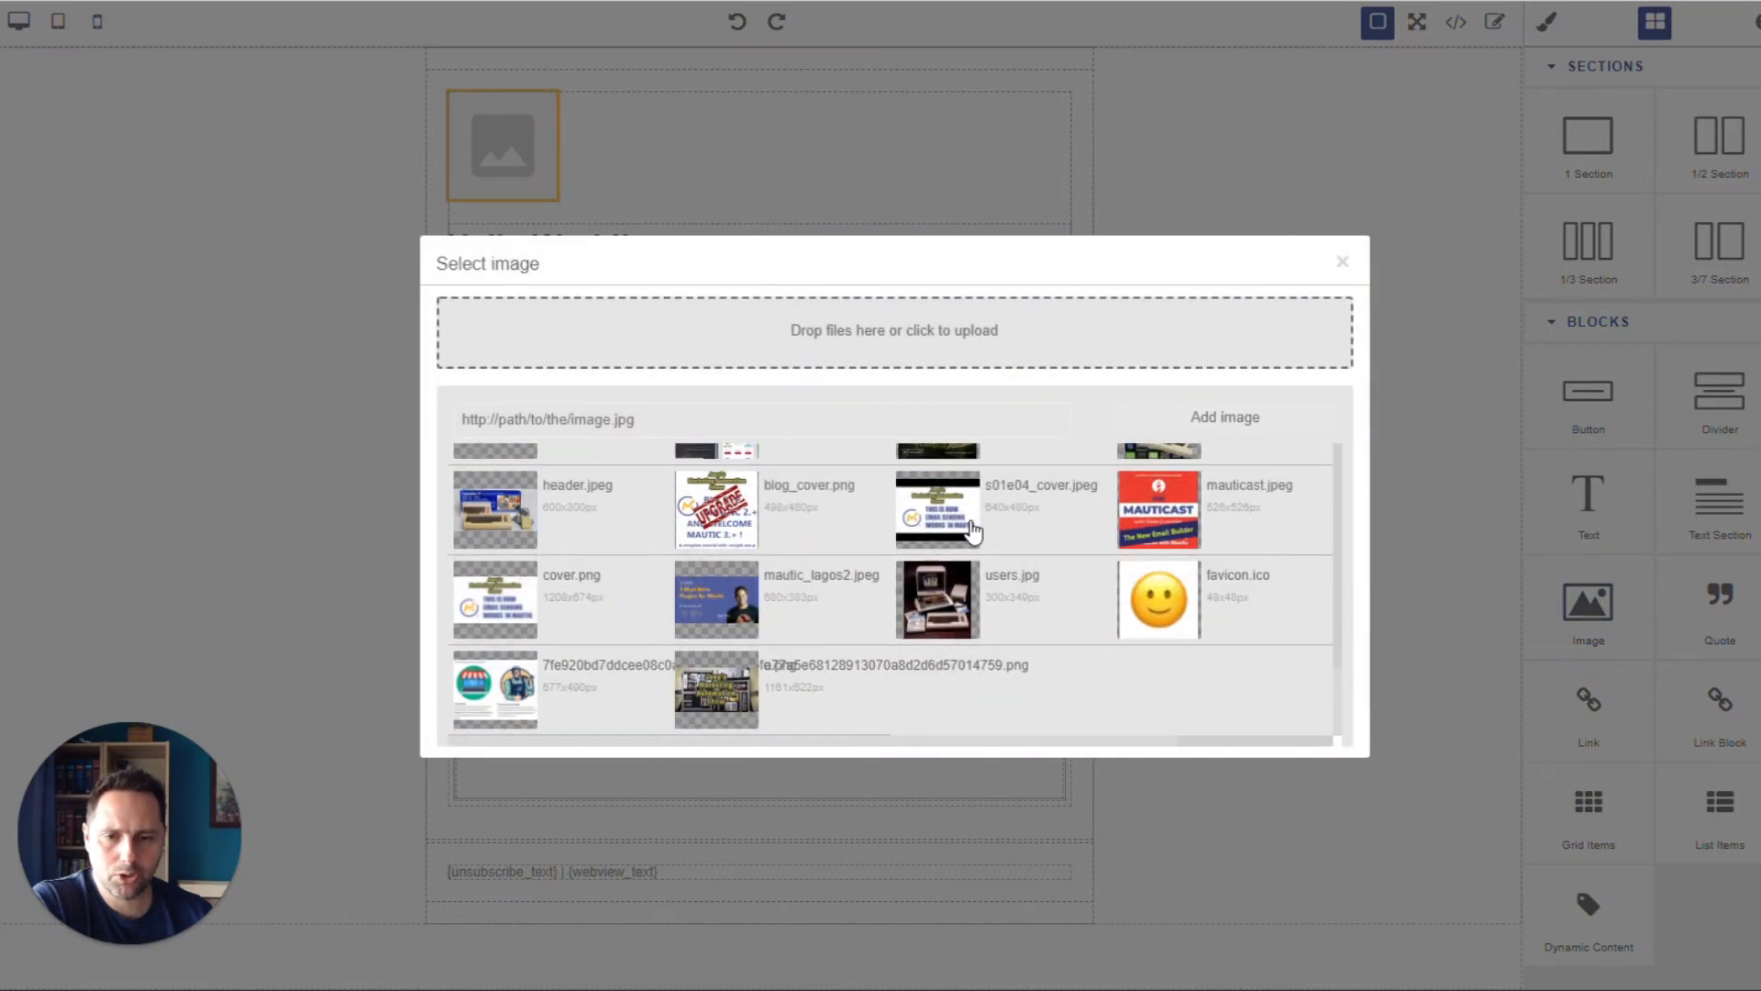
{"action": "left_click", "coordinate": [905, 219]}
{"action": "left_click", "coordinate": [501, 156]}
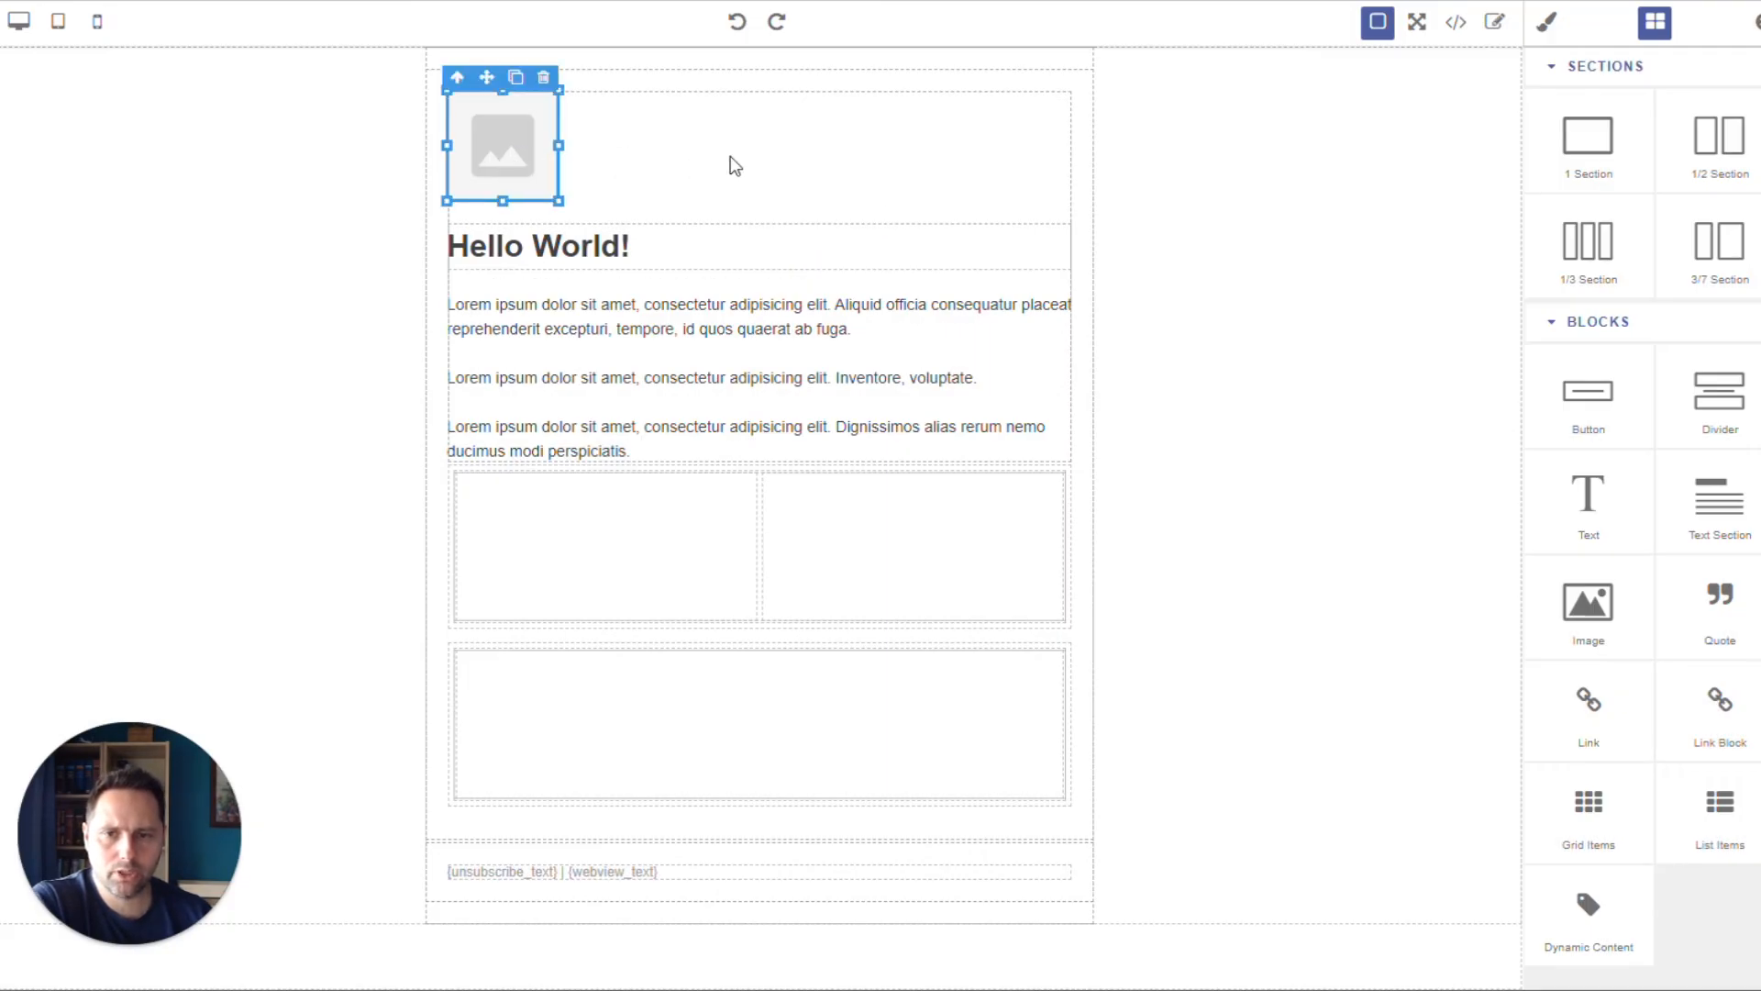
{"action": "left_click", "coordinate": [734, 166]}
{"action": "left_click", "coordinate": [752, 232]}
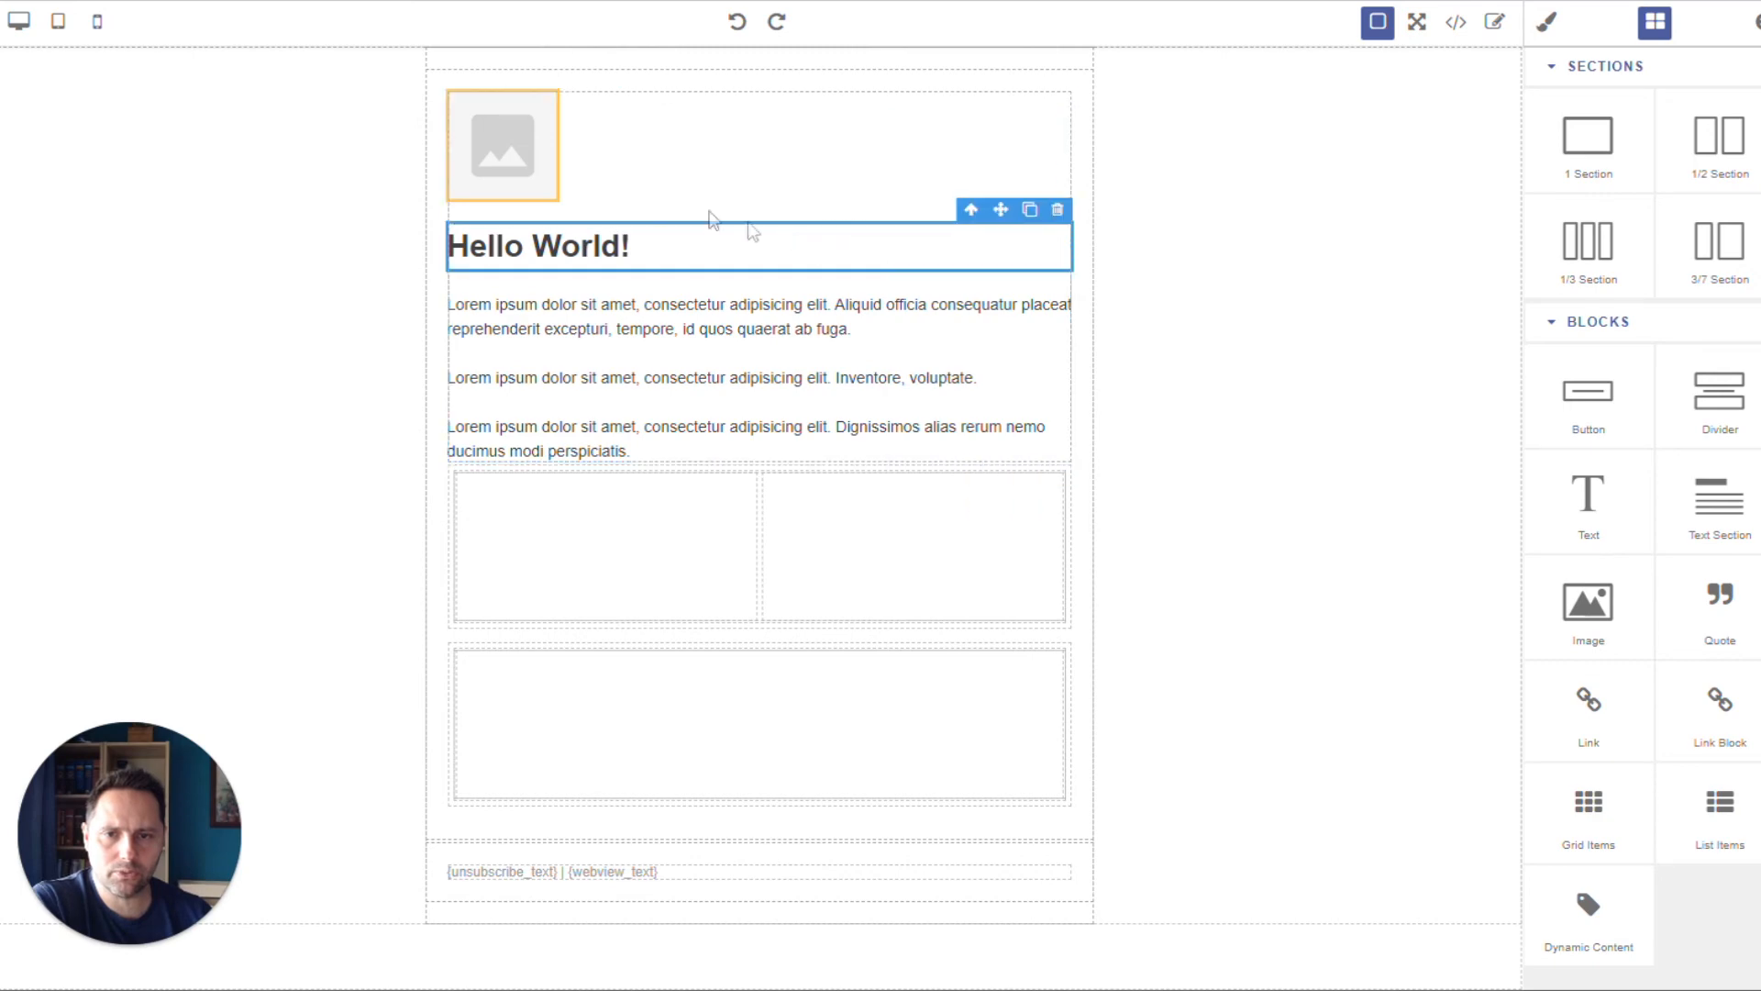
{"action": "left_click", "coordinate": [510, 184]}
{"action": "left_click", "coordinate": [545, 79]}
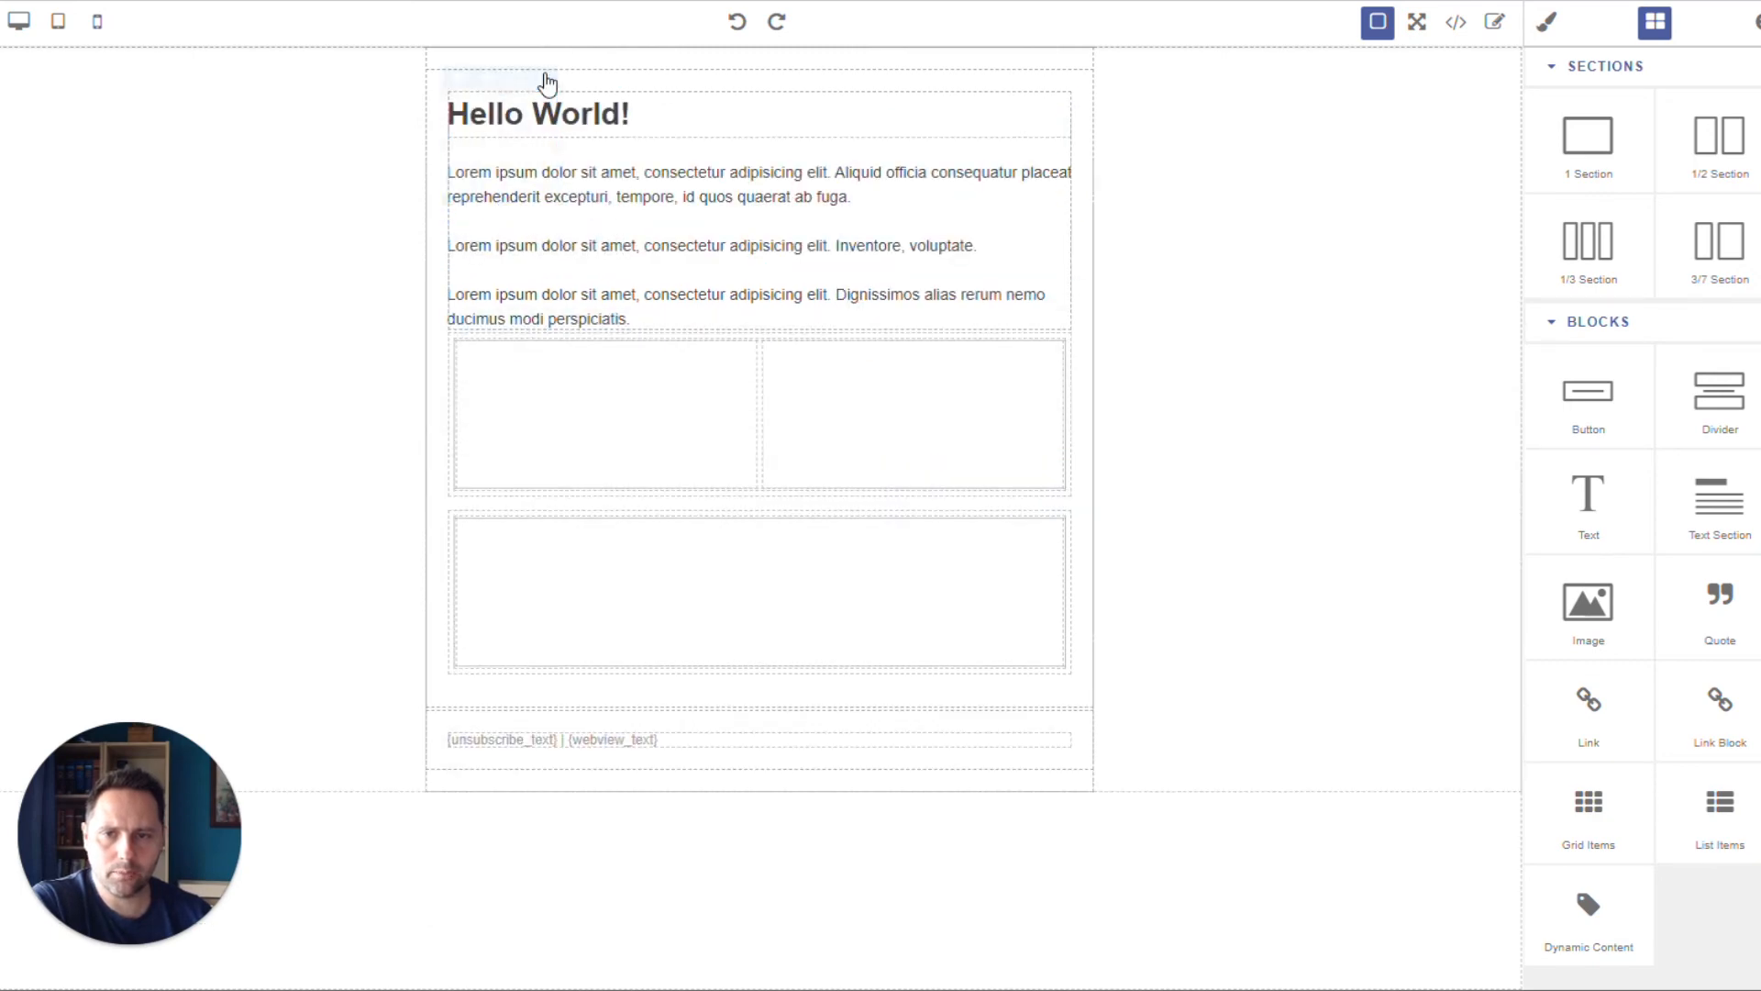
Replace the "Hello World!" heading with the text "Retro News".
{"action": "left_click_drag", "start_coordinate": [1587, 500], "coordinate": [446, 114]}
{"action": "left_click", "coordinate": [652, 129]}
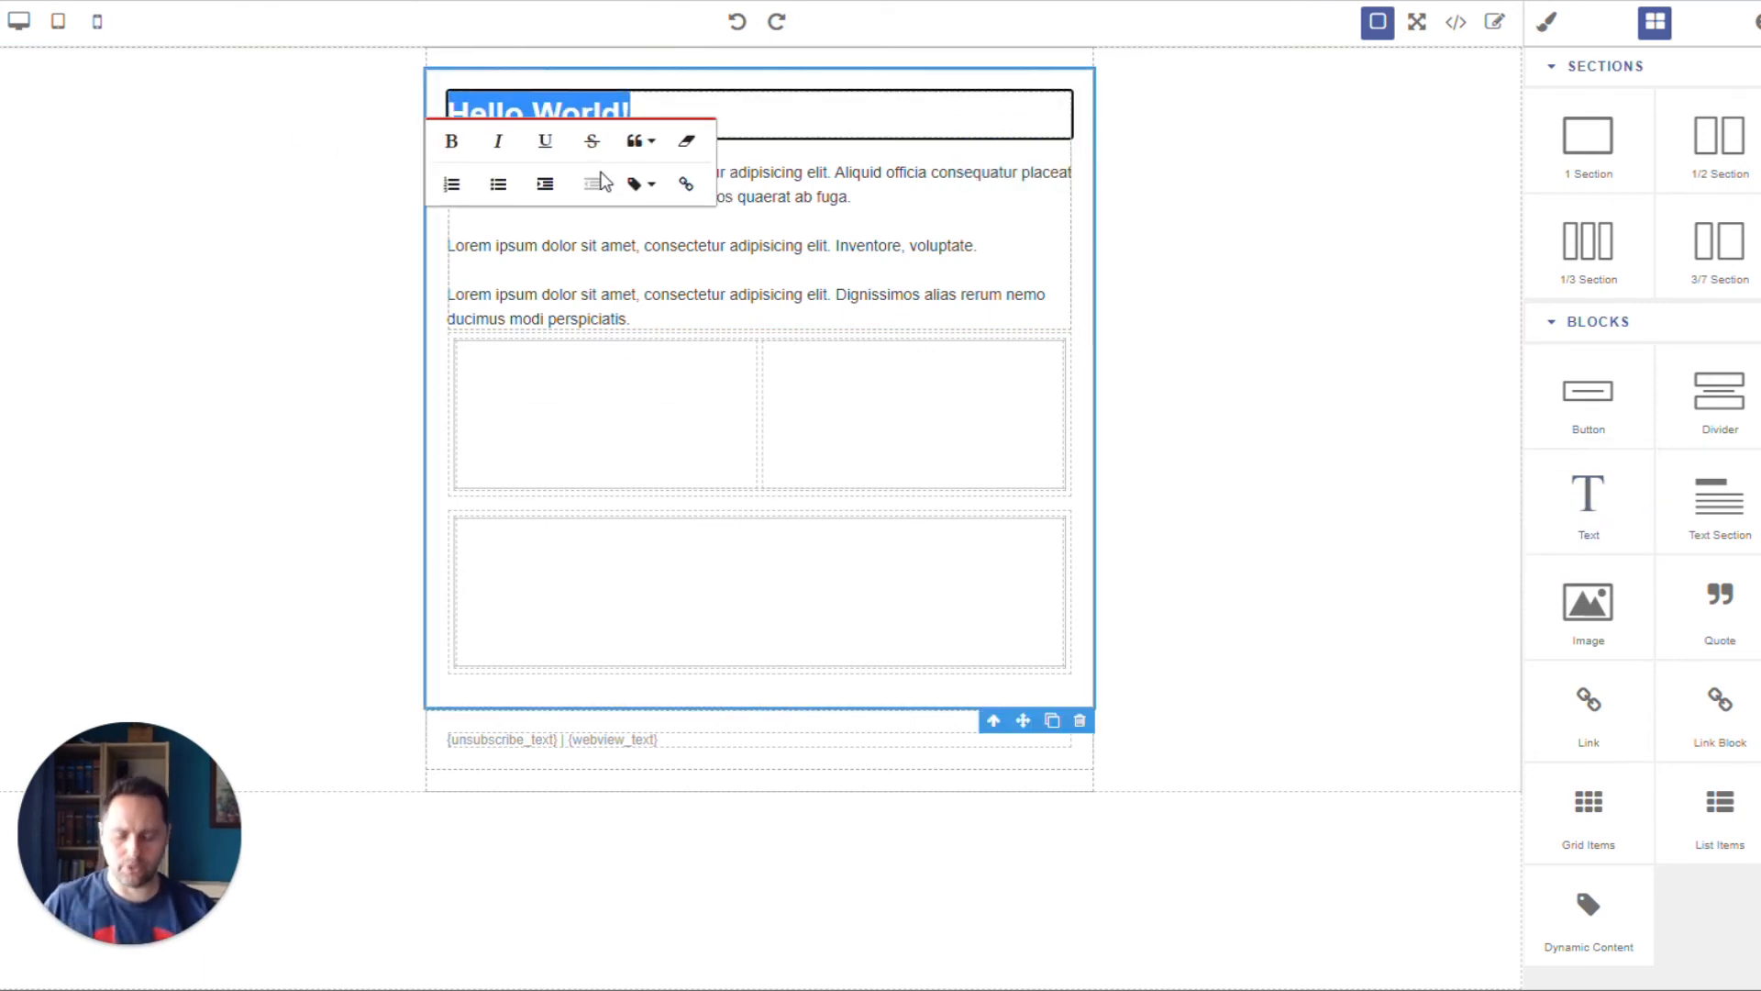
{"action": "type", "text": "Retro"}
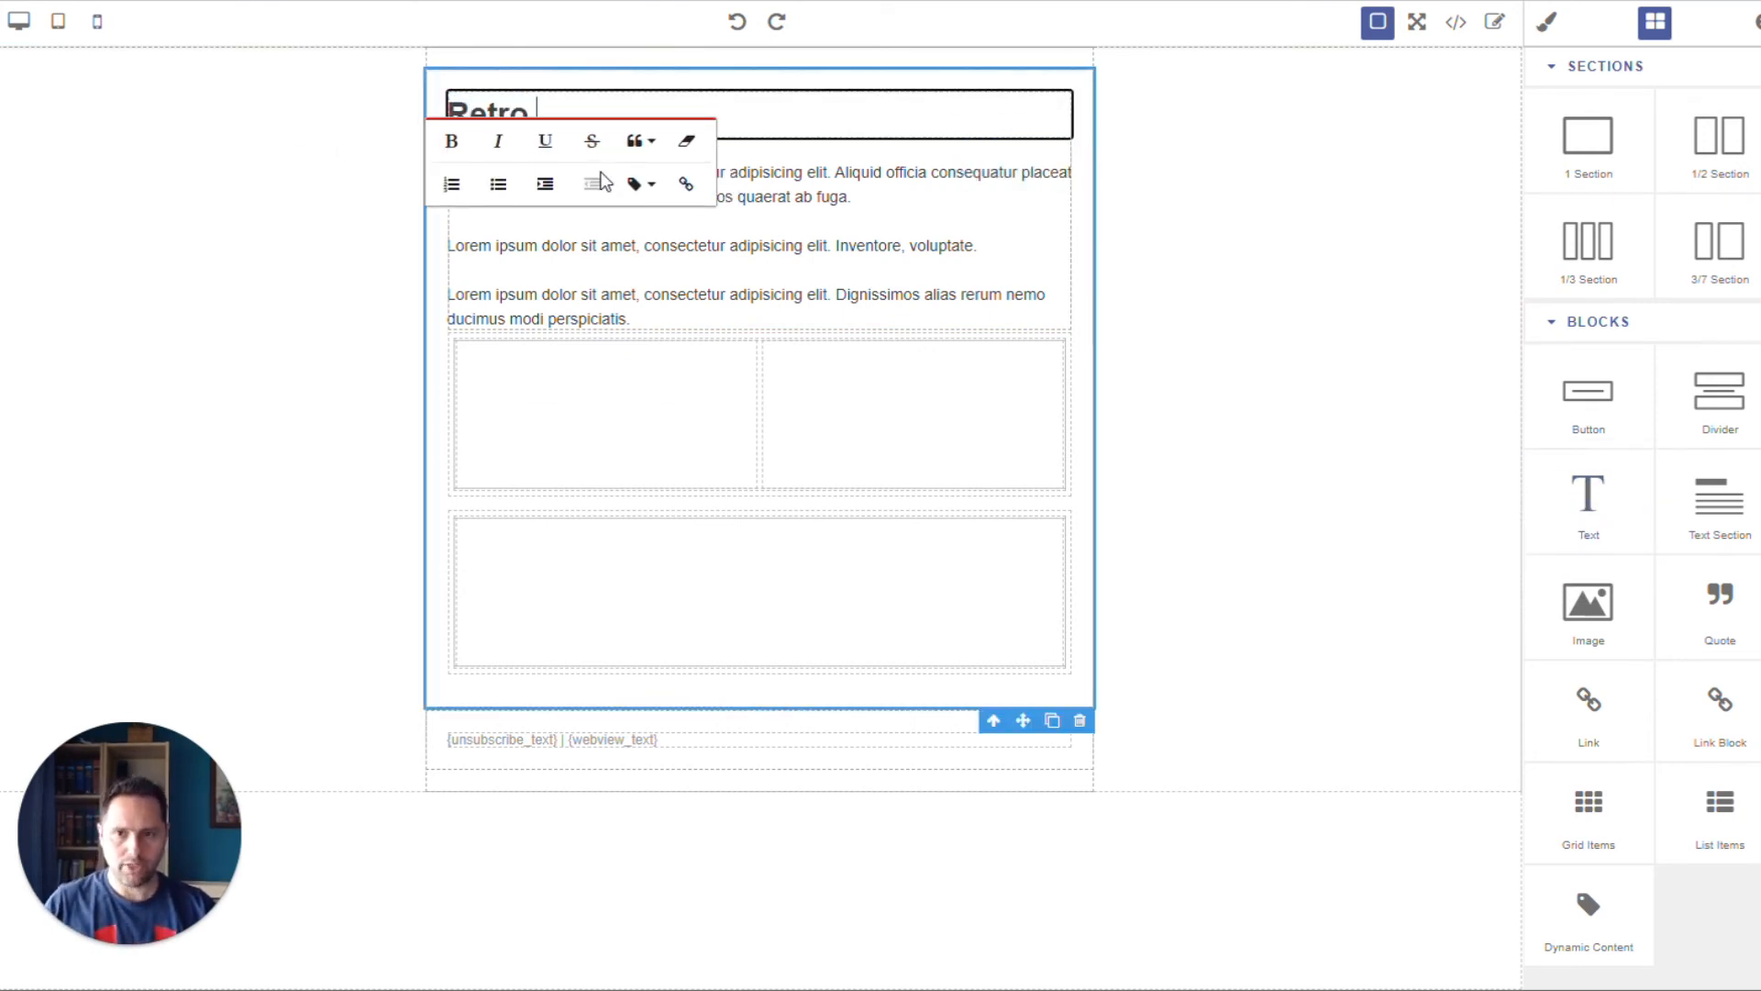
{"action": "type", "text": " News"}
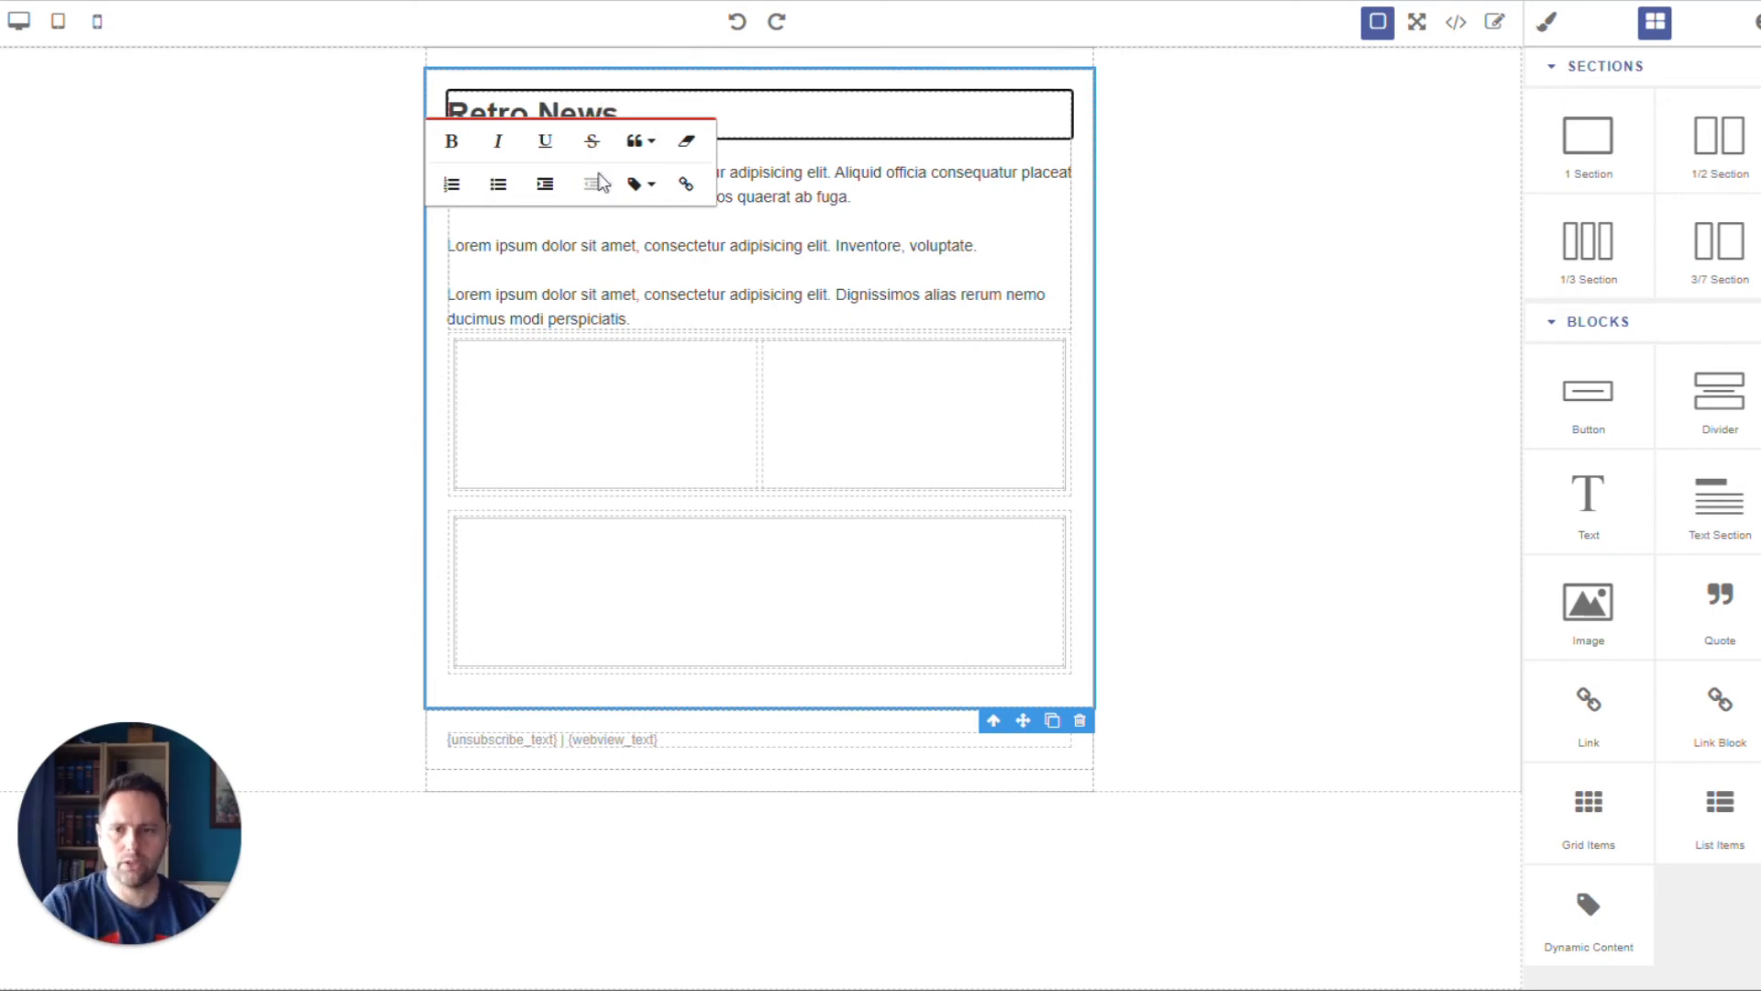
{"action": "left_click", "coordinate": [633, 108]}
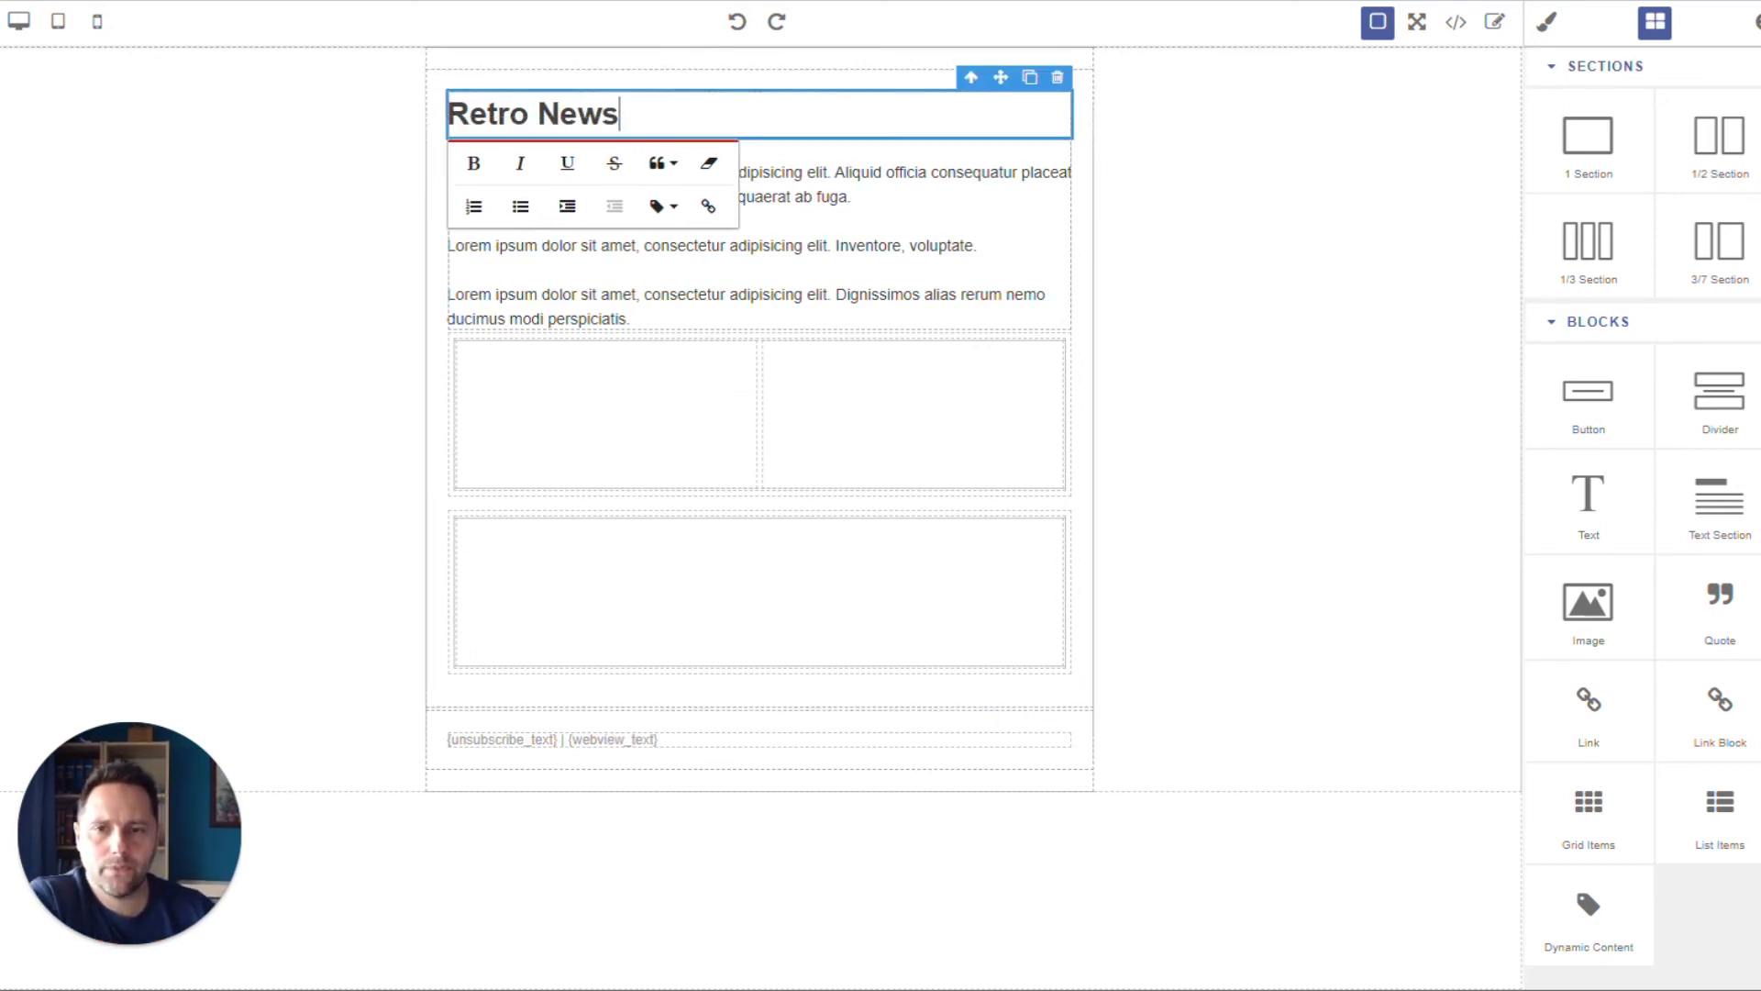
Center the text of the "Retro News" heading.
{"action": "left_click_drag", "start_coordinate": [626, 112], "coordinate": [448, 114]}
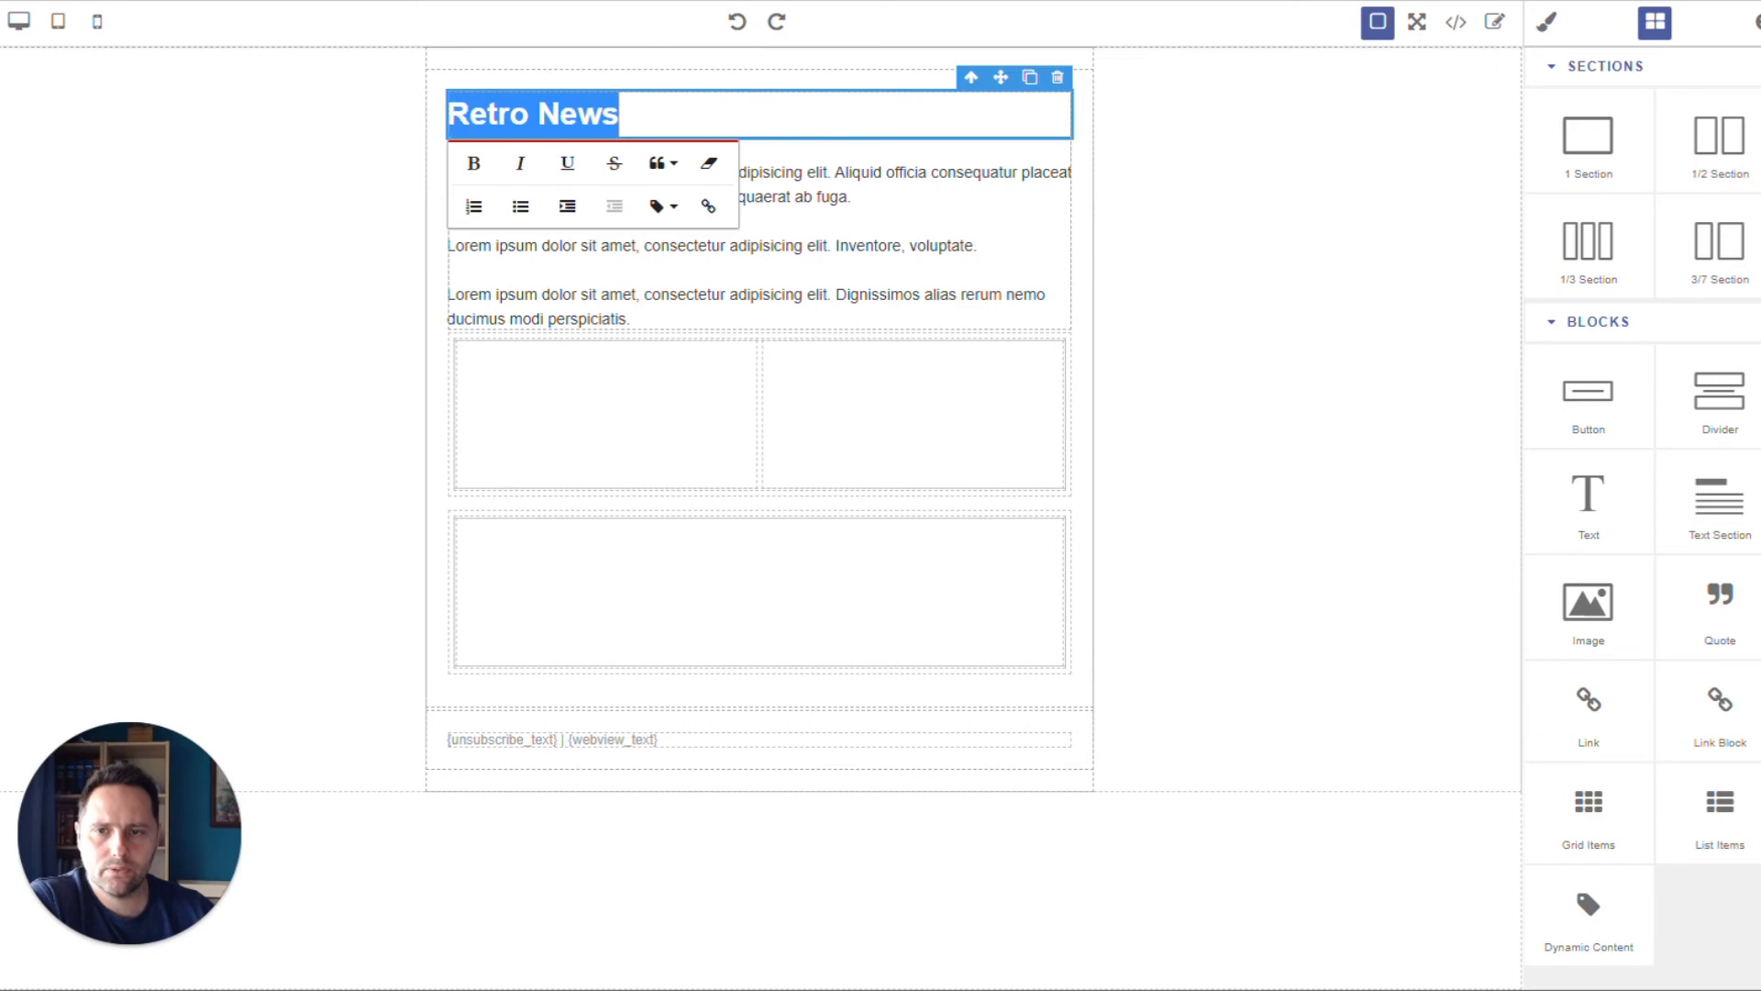
{"action": "left_click", "coordinate": [1540, 29]}
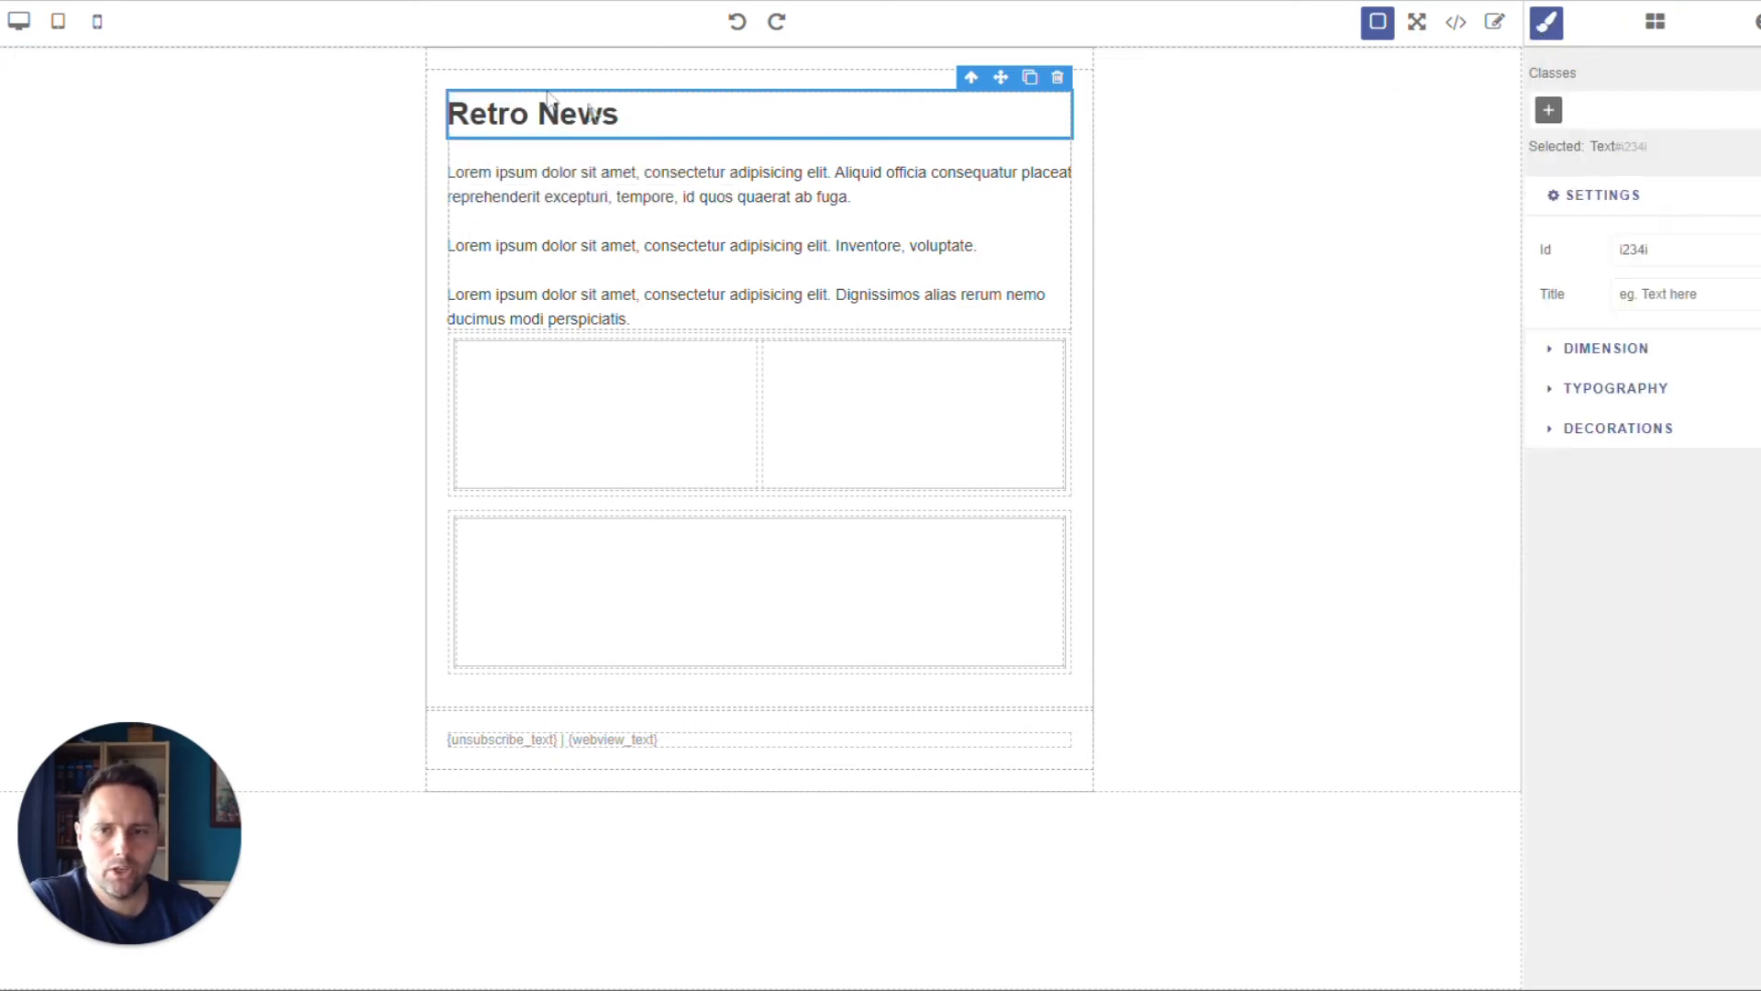
{"action": "left_click", "coordinate": [1588, 350]}
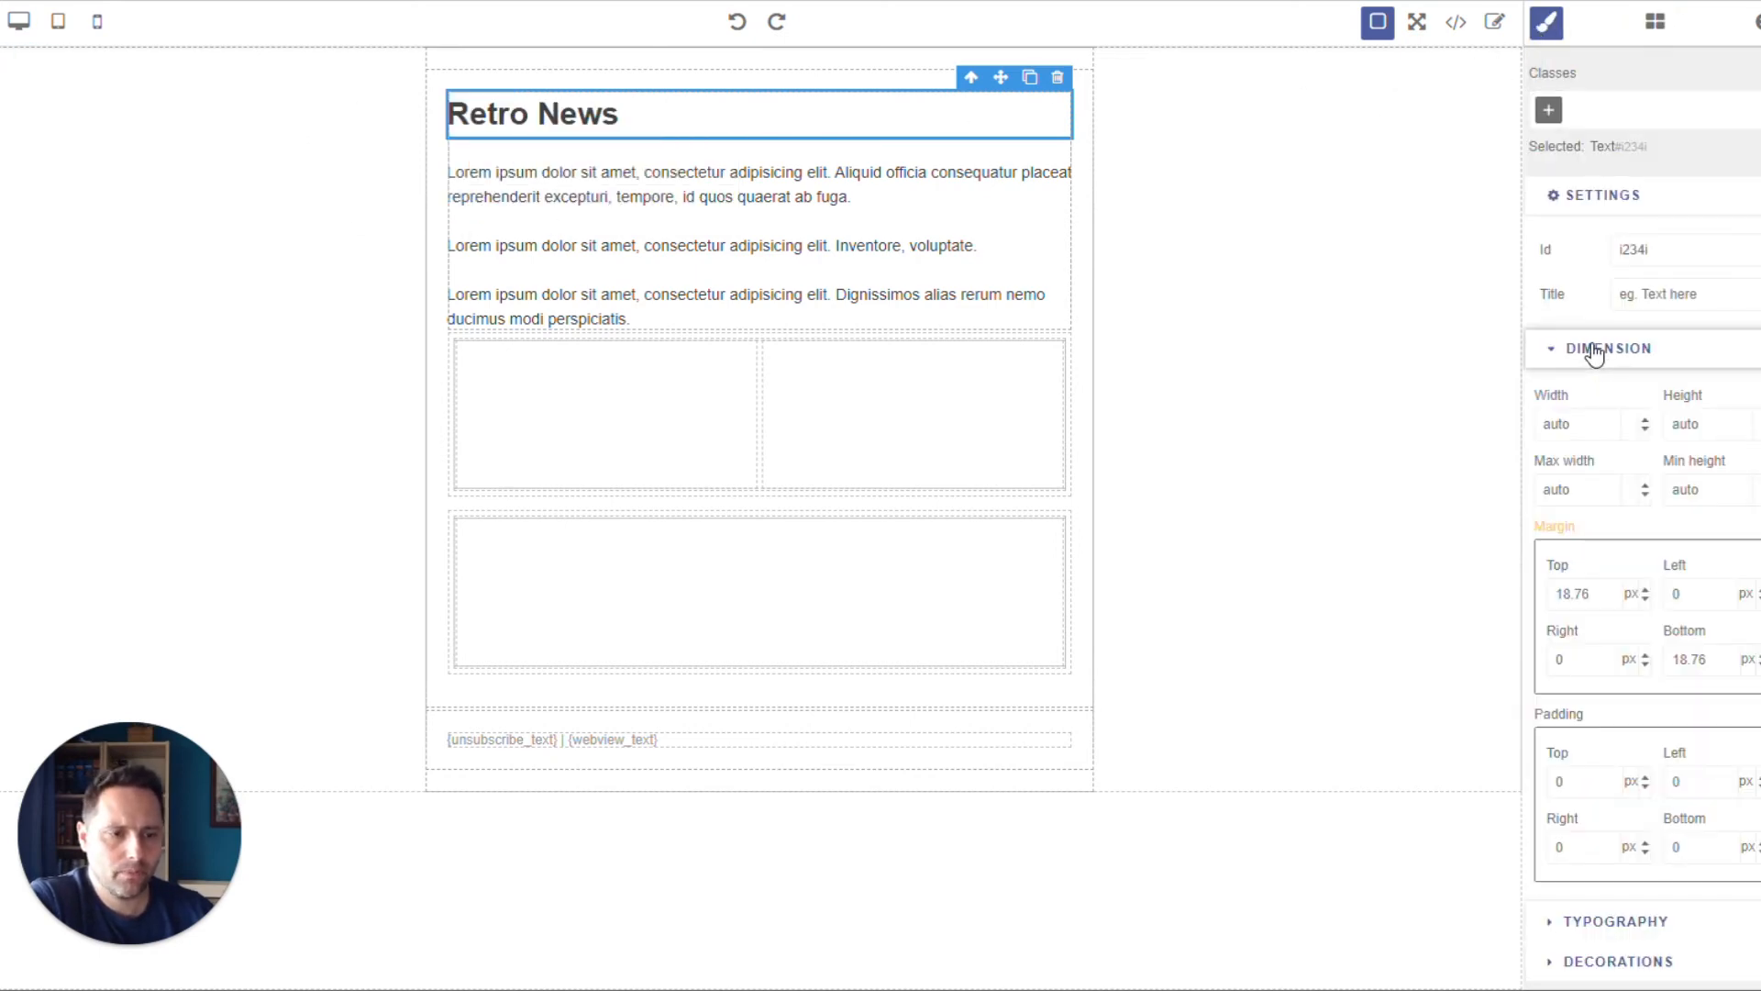
{"action": "left_click", "coordinate": [1642, 921]}
{"action": "scroll", "coordinate": [1661, 501], "scroll_direction": "down", "scroll_amount": 5}
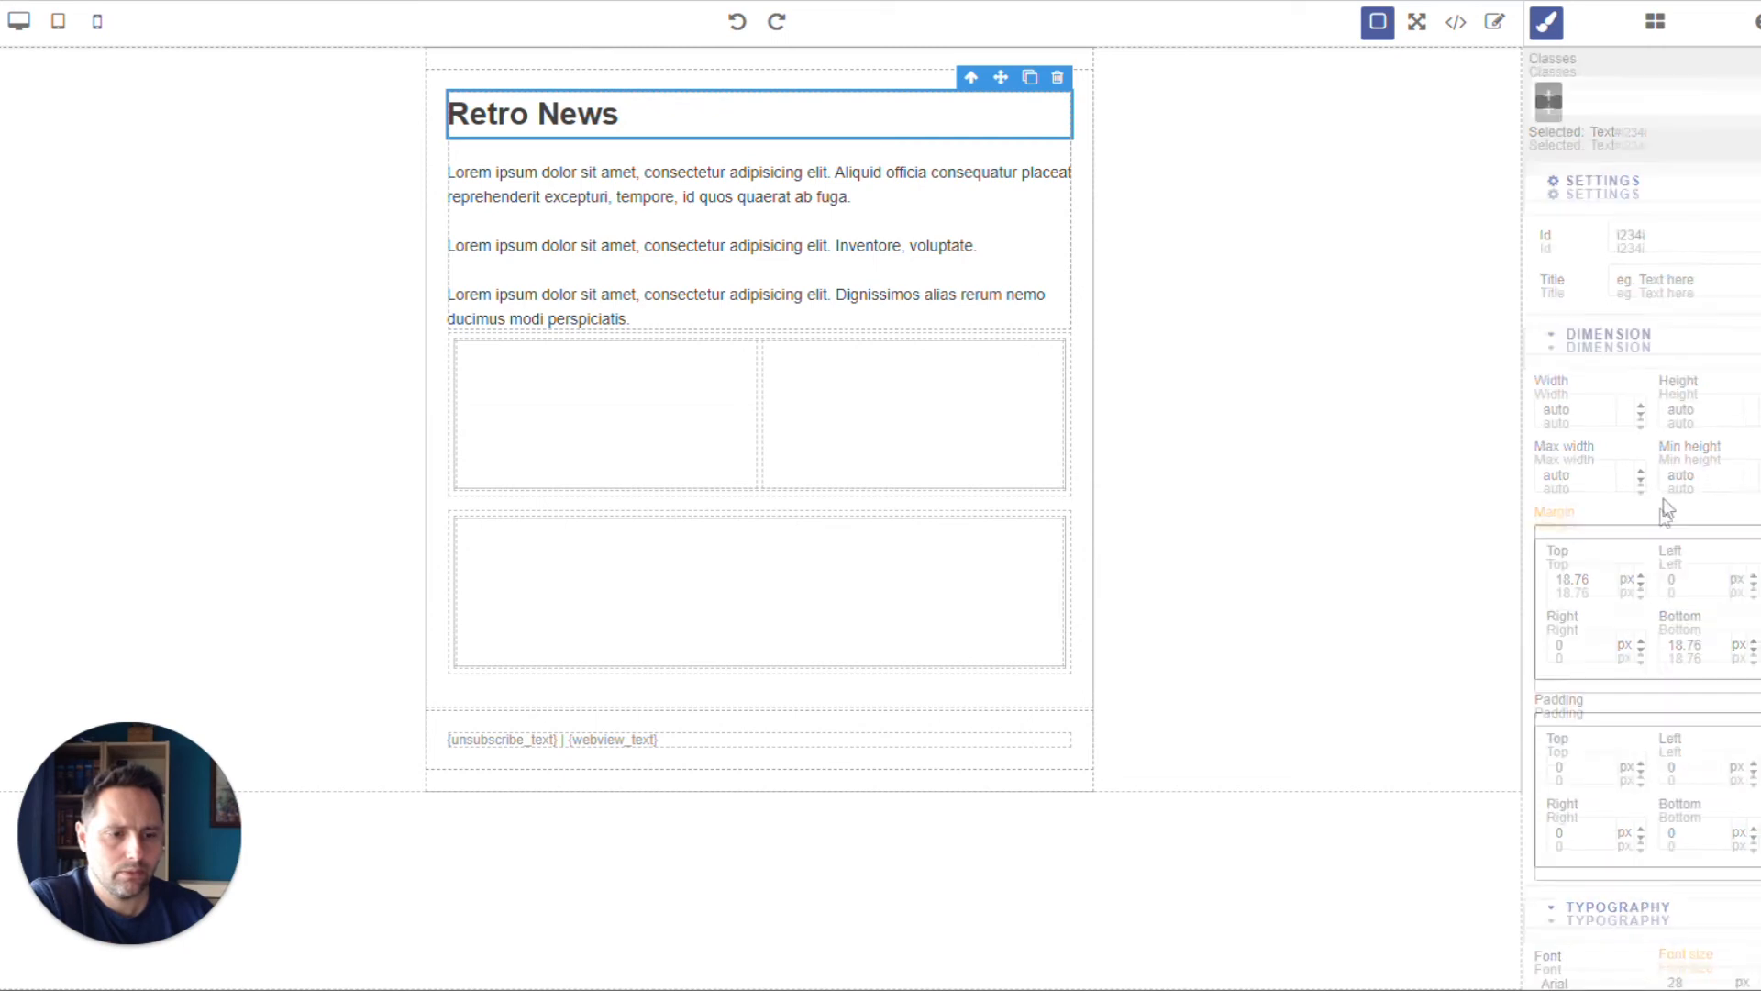
{"action": "scroll", "coordinate": [1668, 498], "scroll_direction": "down", "scroll_amount": 4}
{"action": "left_click", "coordinate": [1624, 484]}
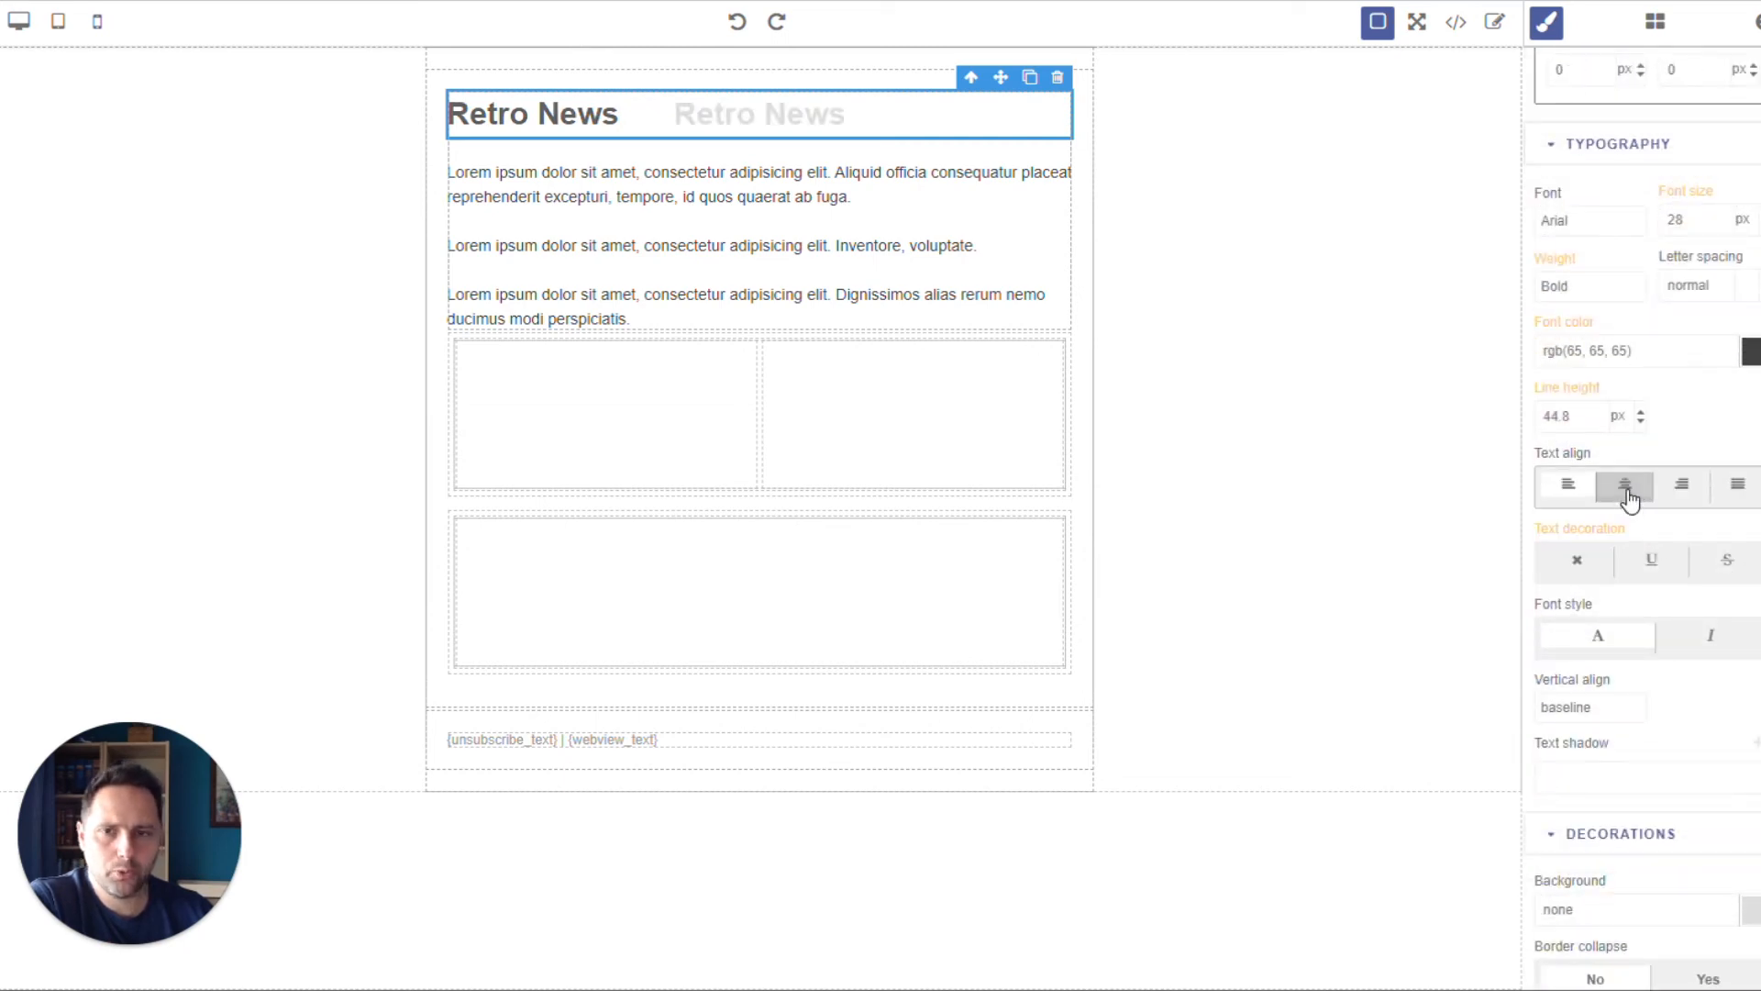
Give the "Retro News" heading a dark red background, #780000.
{"action": "scroll", "coordinate": [1698, 735], "scroll_direction": "down", "scroll_amount": 4}
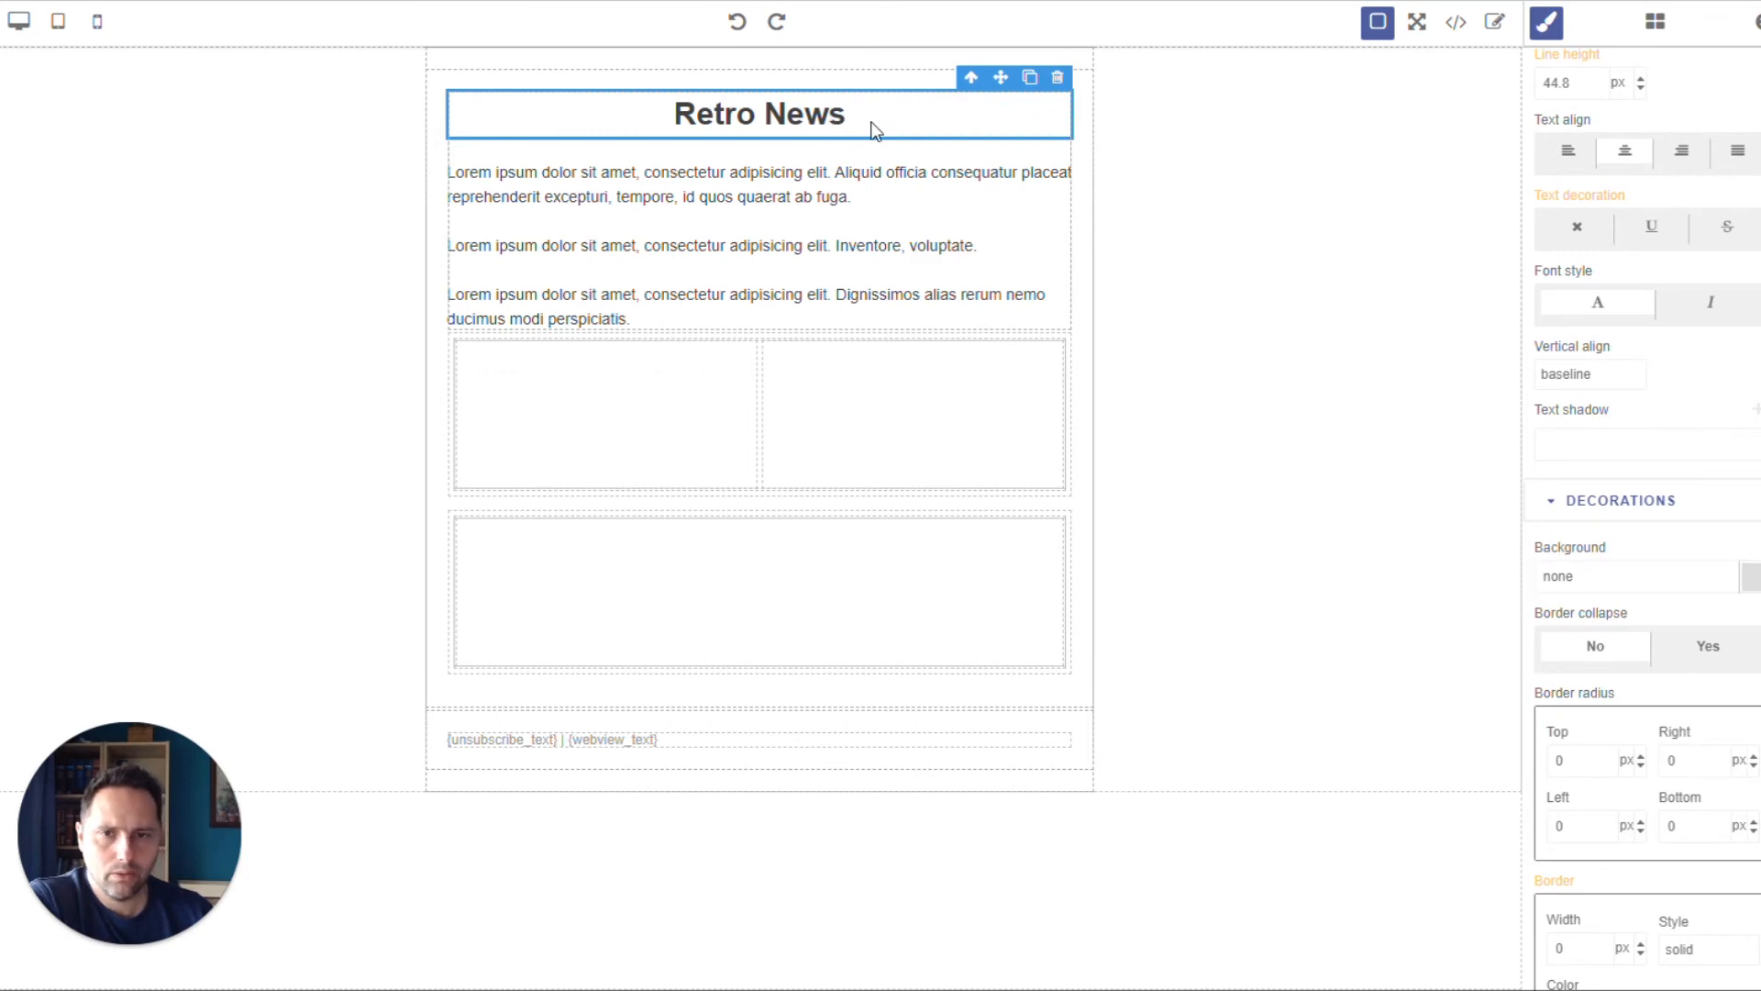
{"action": "left_click", "coordinate": [1593, 576]}
{"action": "left_click", "coordinate": [1748, 581]}
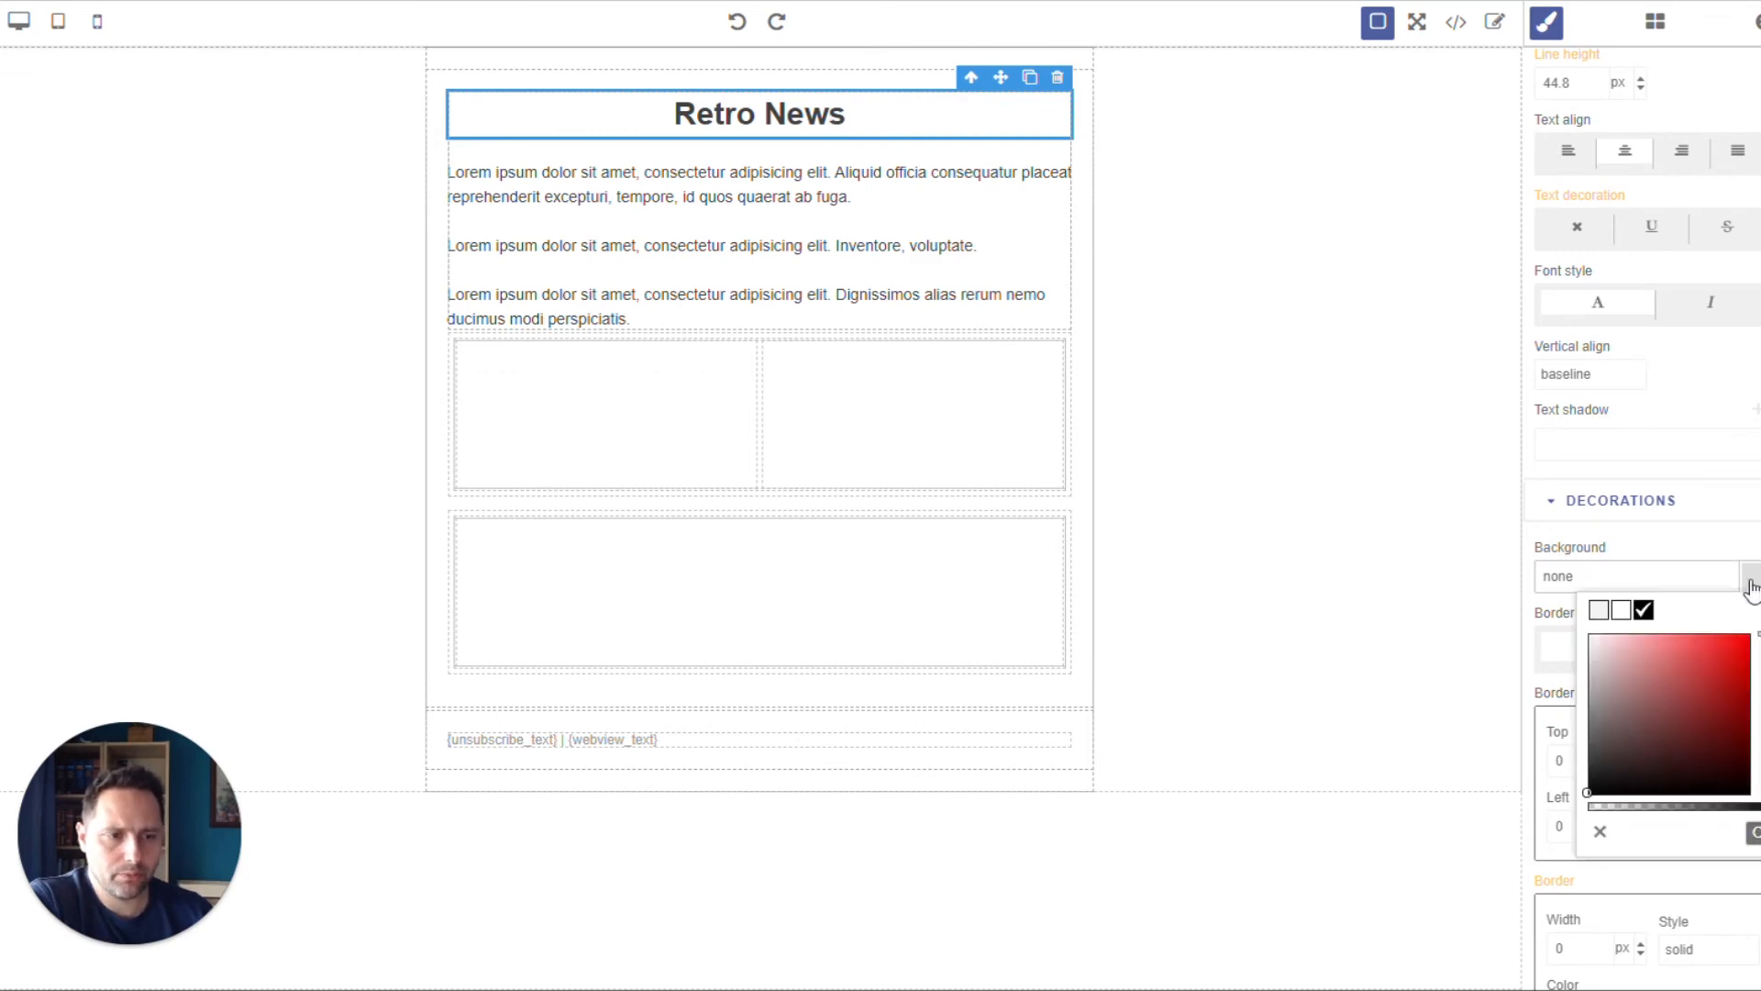
{"action": "left_click", "coordinate": [1661, 681]}
{"action": "mouse_move", "coordinate": [1638, 701]}
{"action": "left_mouse_down"}
{"action": "mouse_move", "coordinate": [1739, 647]}
{"action": "mouse_move", "coordinate": [1724, 720]}
{"action": "mouse_move", "coordinate": [1632, 732]}
{"action": "mouse_move", "coordinate": [1749, 637]}
{"action": "mouse_move", "coordinate": [1748, 733]}
{"action": "left_mouse_up"}
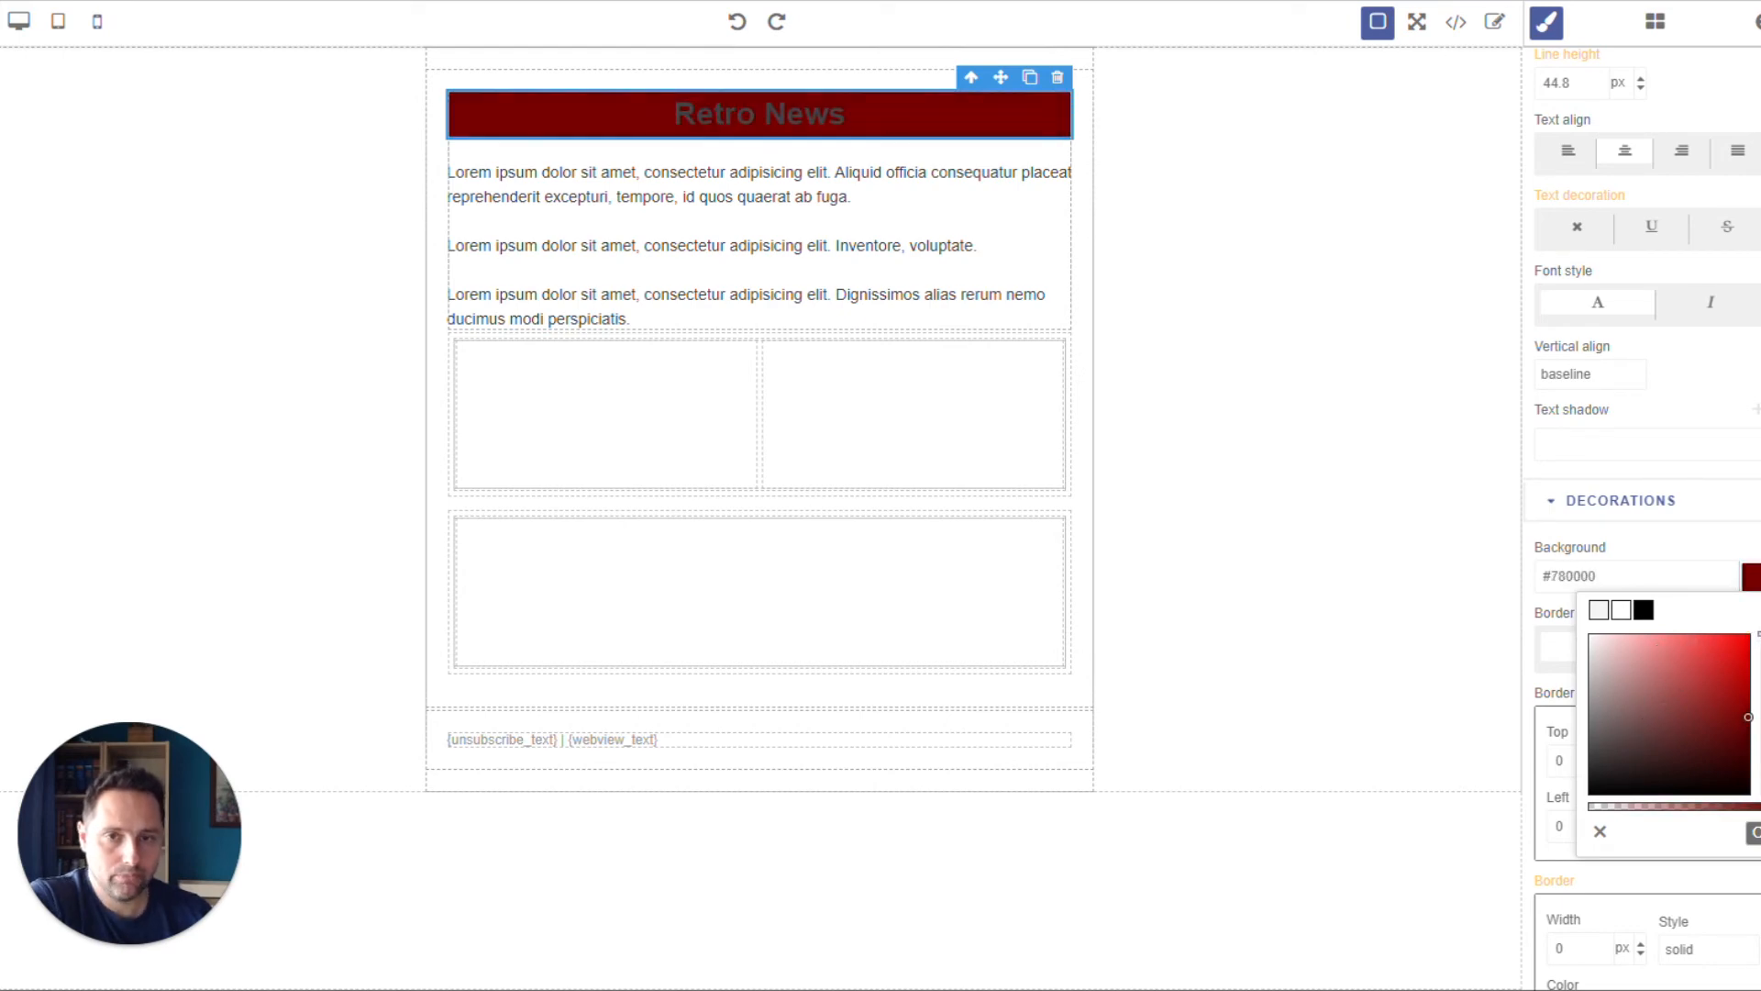
{"action": "left_click", "coordinate": [1659, 521]}
Set the font color of the "Retro News" heading to white.
{"action": "scroll", "coordinate": [1658, 522], "scroll_direction": "up", "scroll_amount": 5}
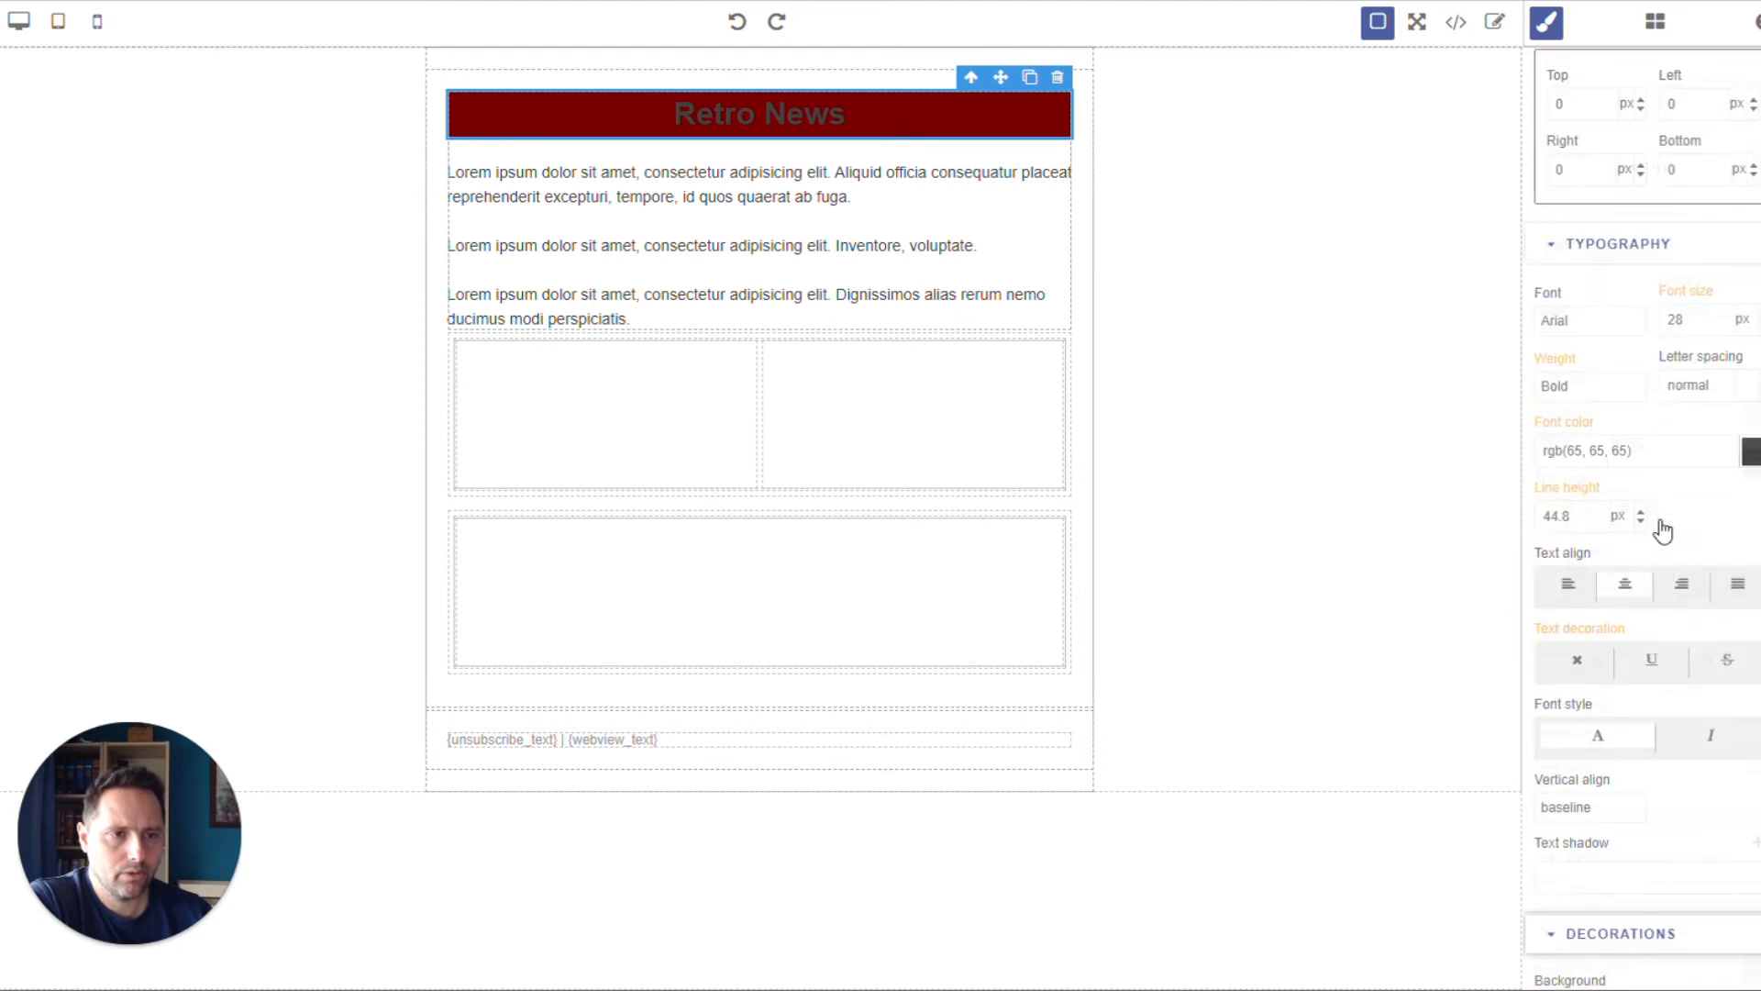
{"action": "left_click", "coordinate": [1753, 474]}
{"action": "left_click_drag", "start_coordinate": [1686, 556], "coordinate": [1584, 515]}
{"action": "left_click", "coordinate": [1377, 357]}
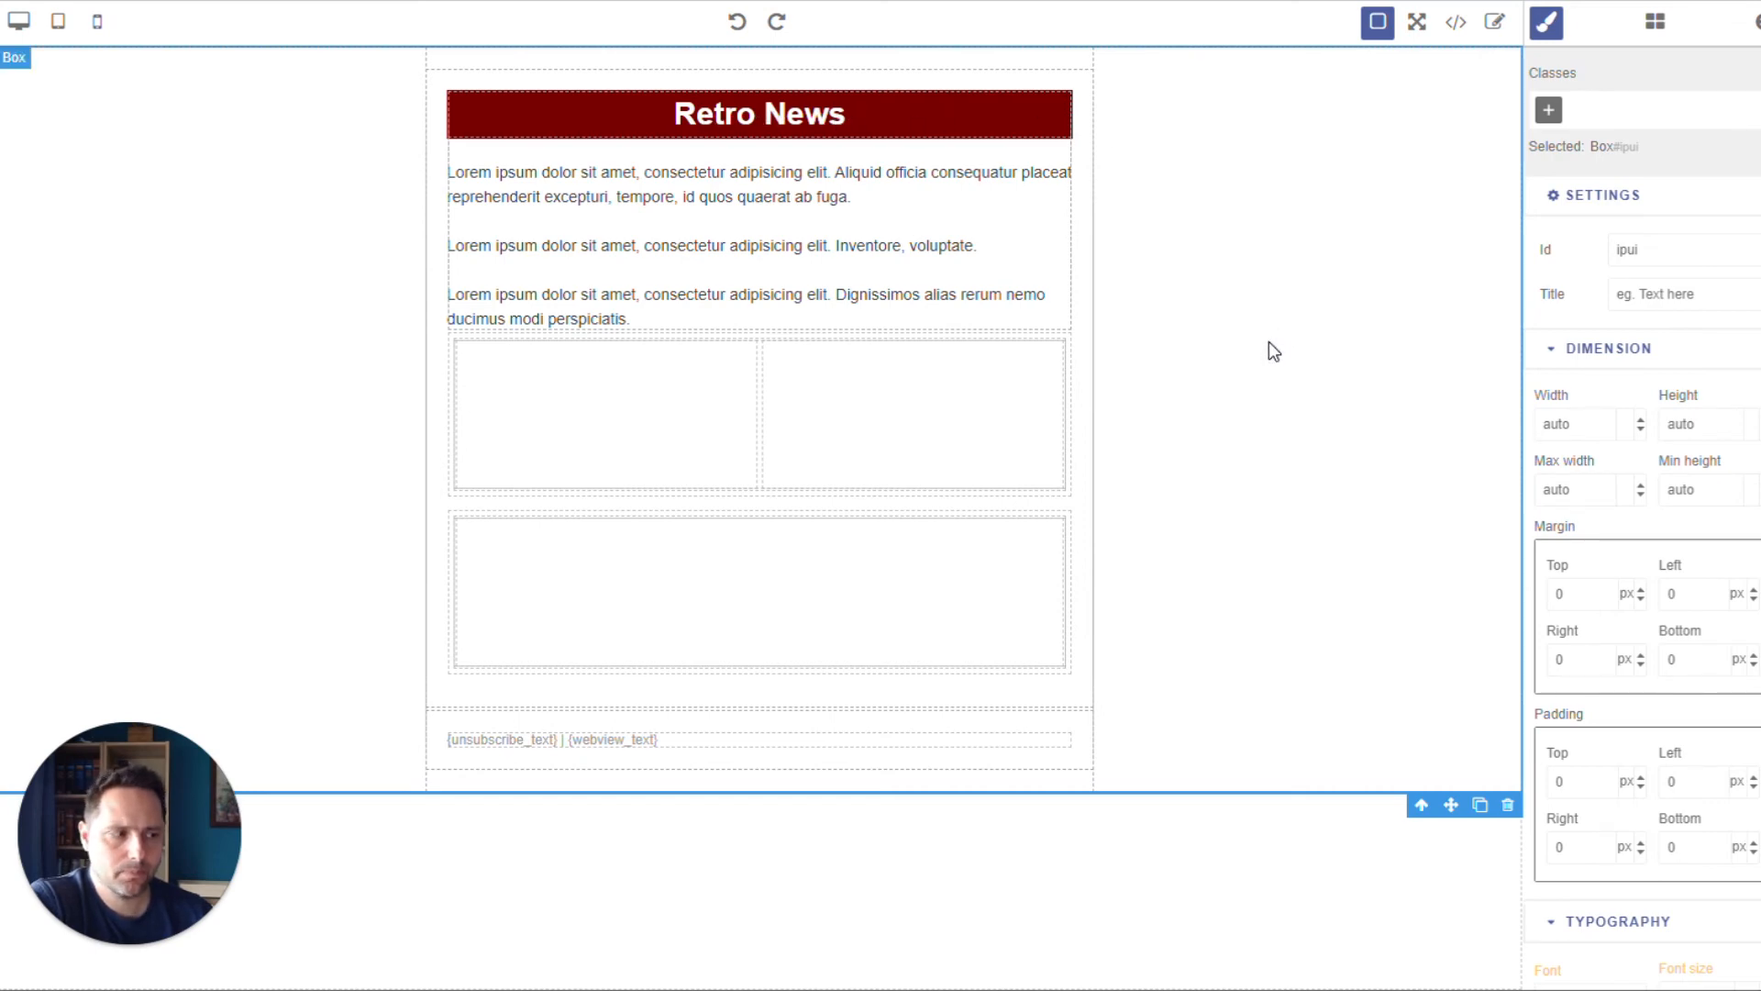
Insert the image compendium.jpg into the left cell of the two-column section.
{"action": "left_click", "coordinate": [671, 411]}
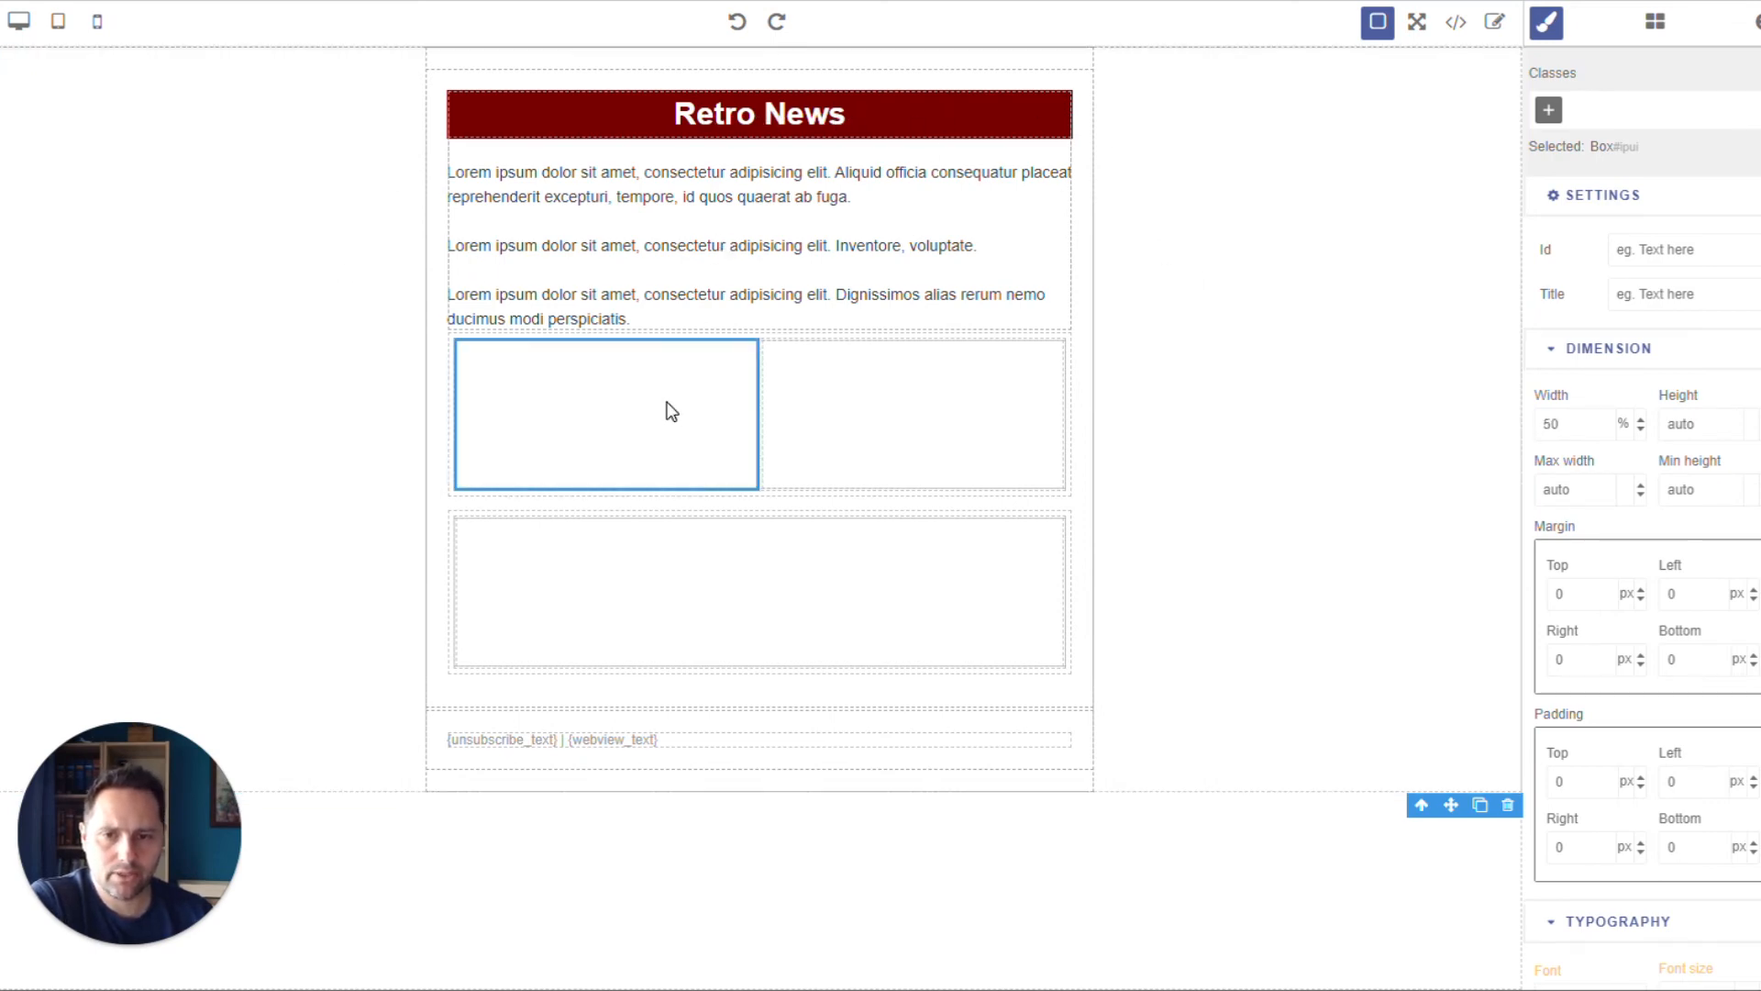
{"action": "left_click", "coordinate": [1655, 21]}
{"action": "left_click_drag", "start_coordinate": [1588, 604], "coordinate": [672, 431]}
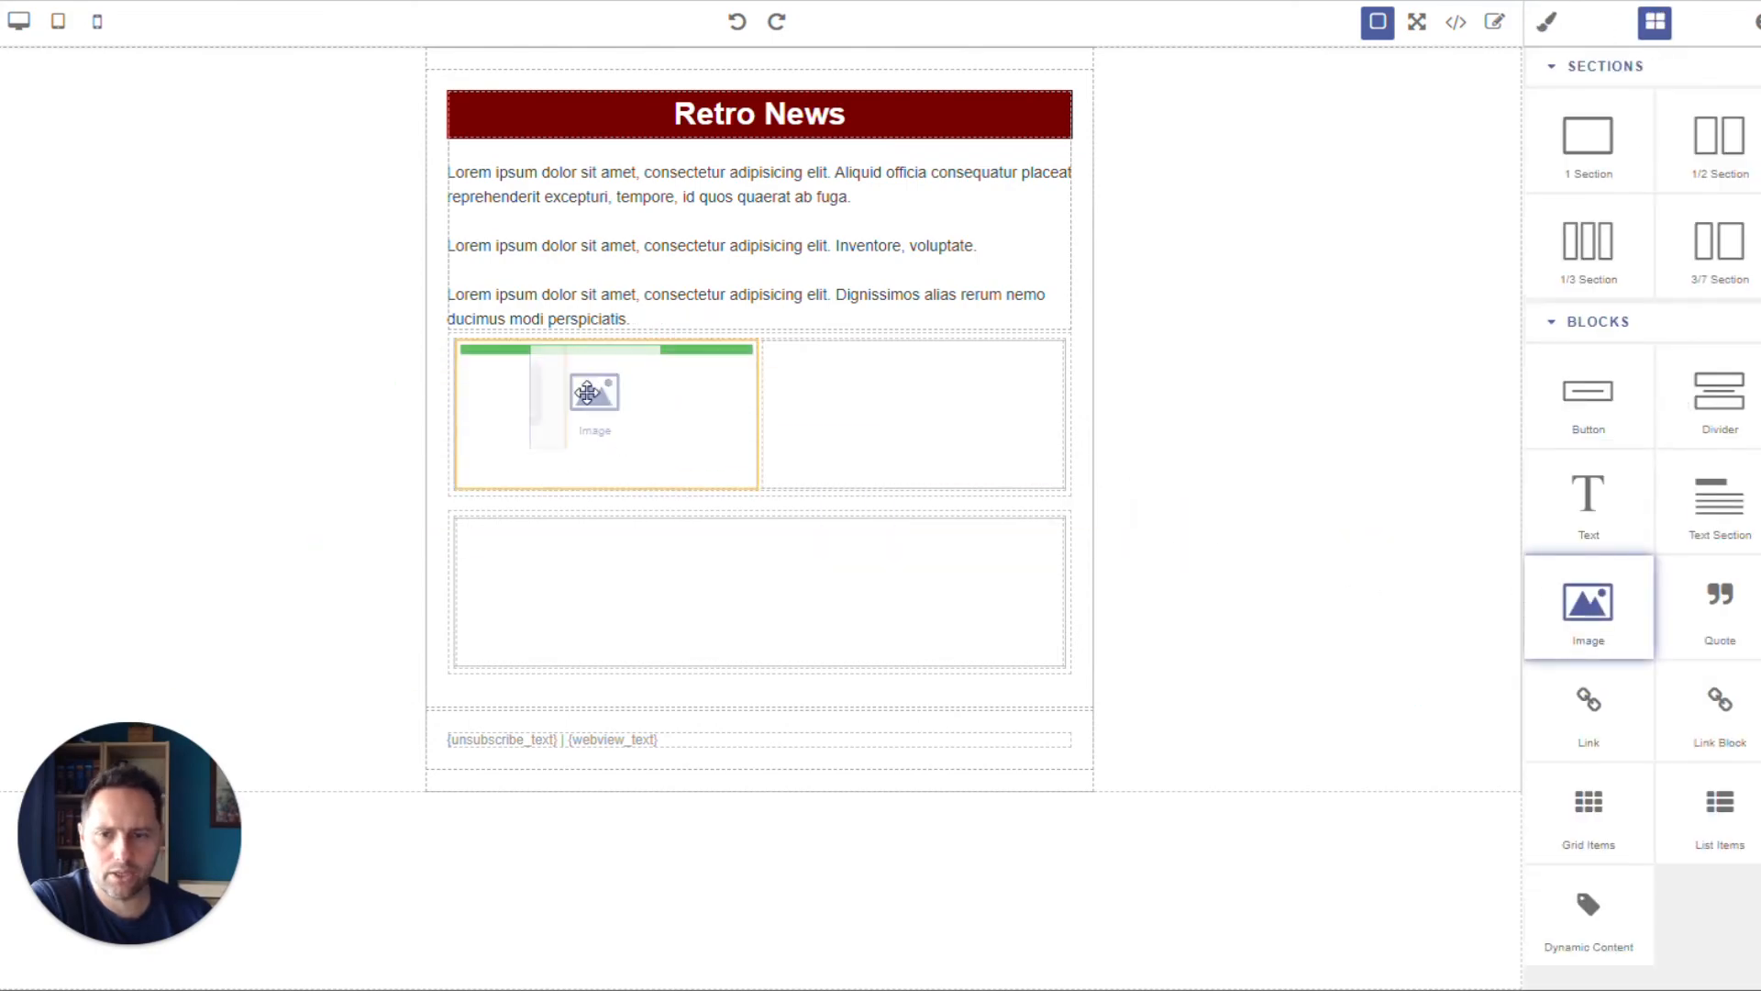
{"action": "scroll", "coordinate": [707, 483], "scroll_direction": "down", "scroll_amount": 3}
{"action": "scroll", "coordinate": [725, 495], "scroll_direction": "down", "scroll_amount": 5}
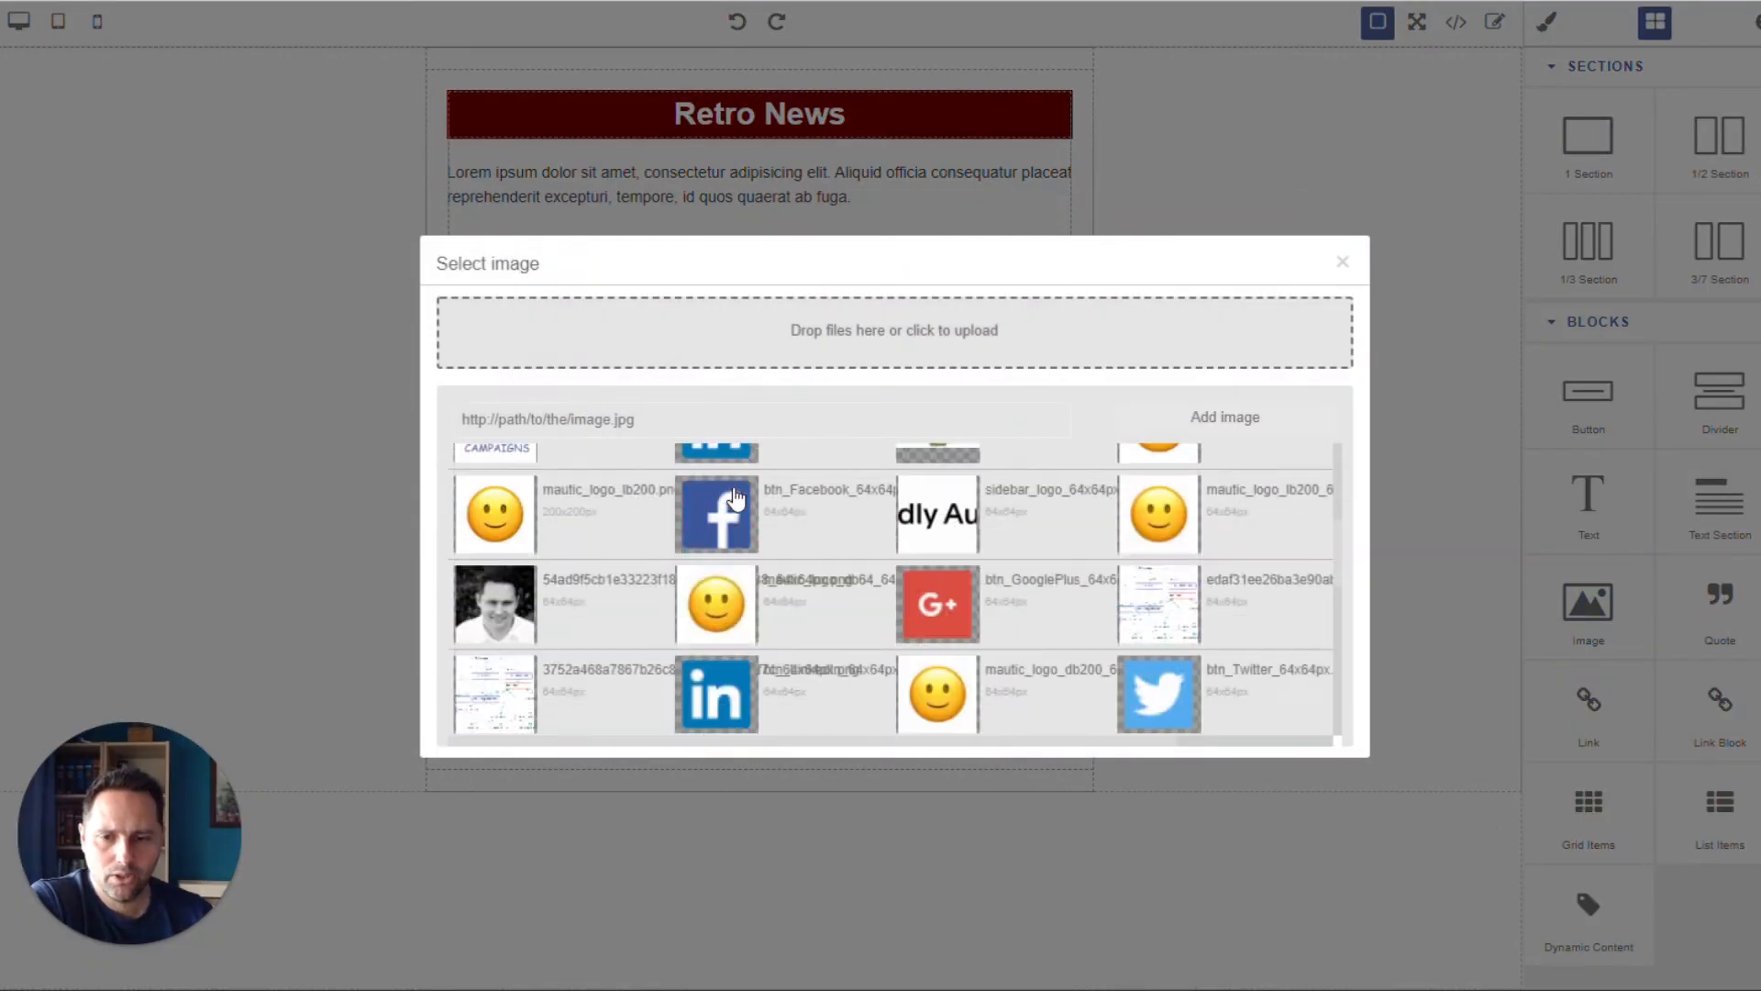
{"action": "scroll", "coordinate": [748, 496], "scroll_direction": "down", "scroll_amount": 1}
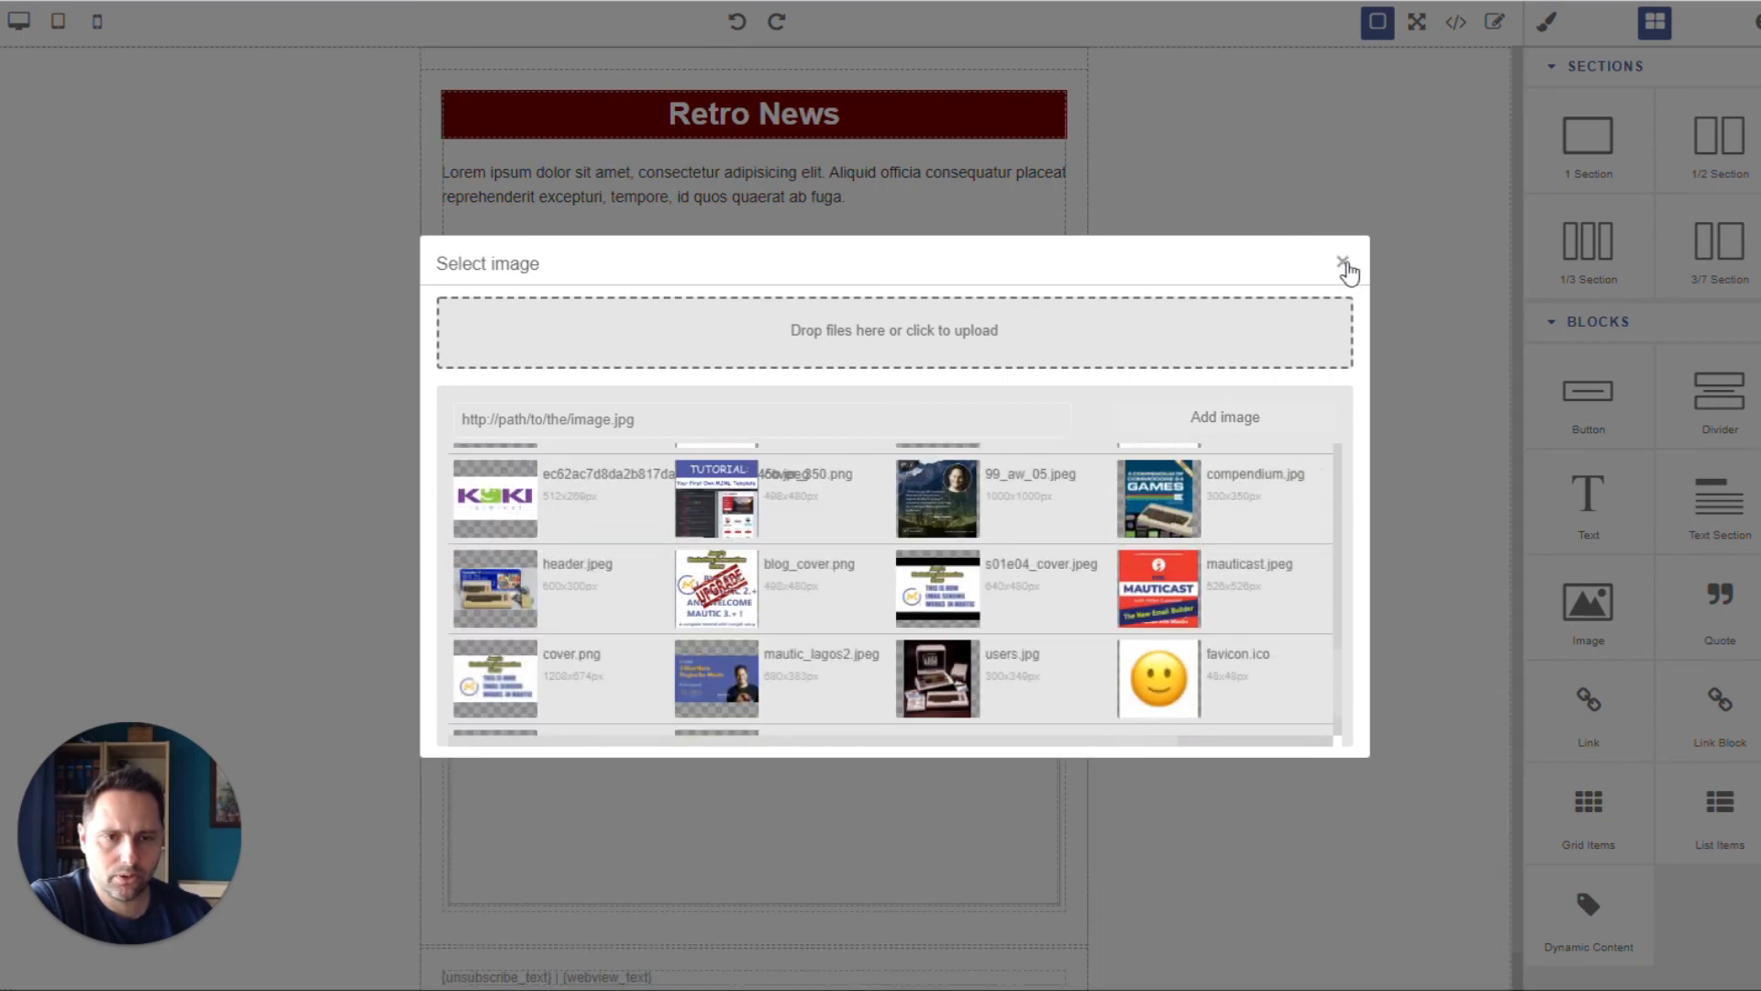
{"action": "left_click", "coordinate": [1346, 269]}
Insert the image users.jpg into the right cell of the two-column section.
{"action": "left_click", "coordinate": [904, 472]}
{"action": "left_click_drag", "start_coordinate": [1588, 606], "coordinate": [886, 468]}
{"action": "scroll", "coordinate": [1018, 560], "scroll_direction": "down", "scroll_amount": 10}
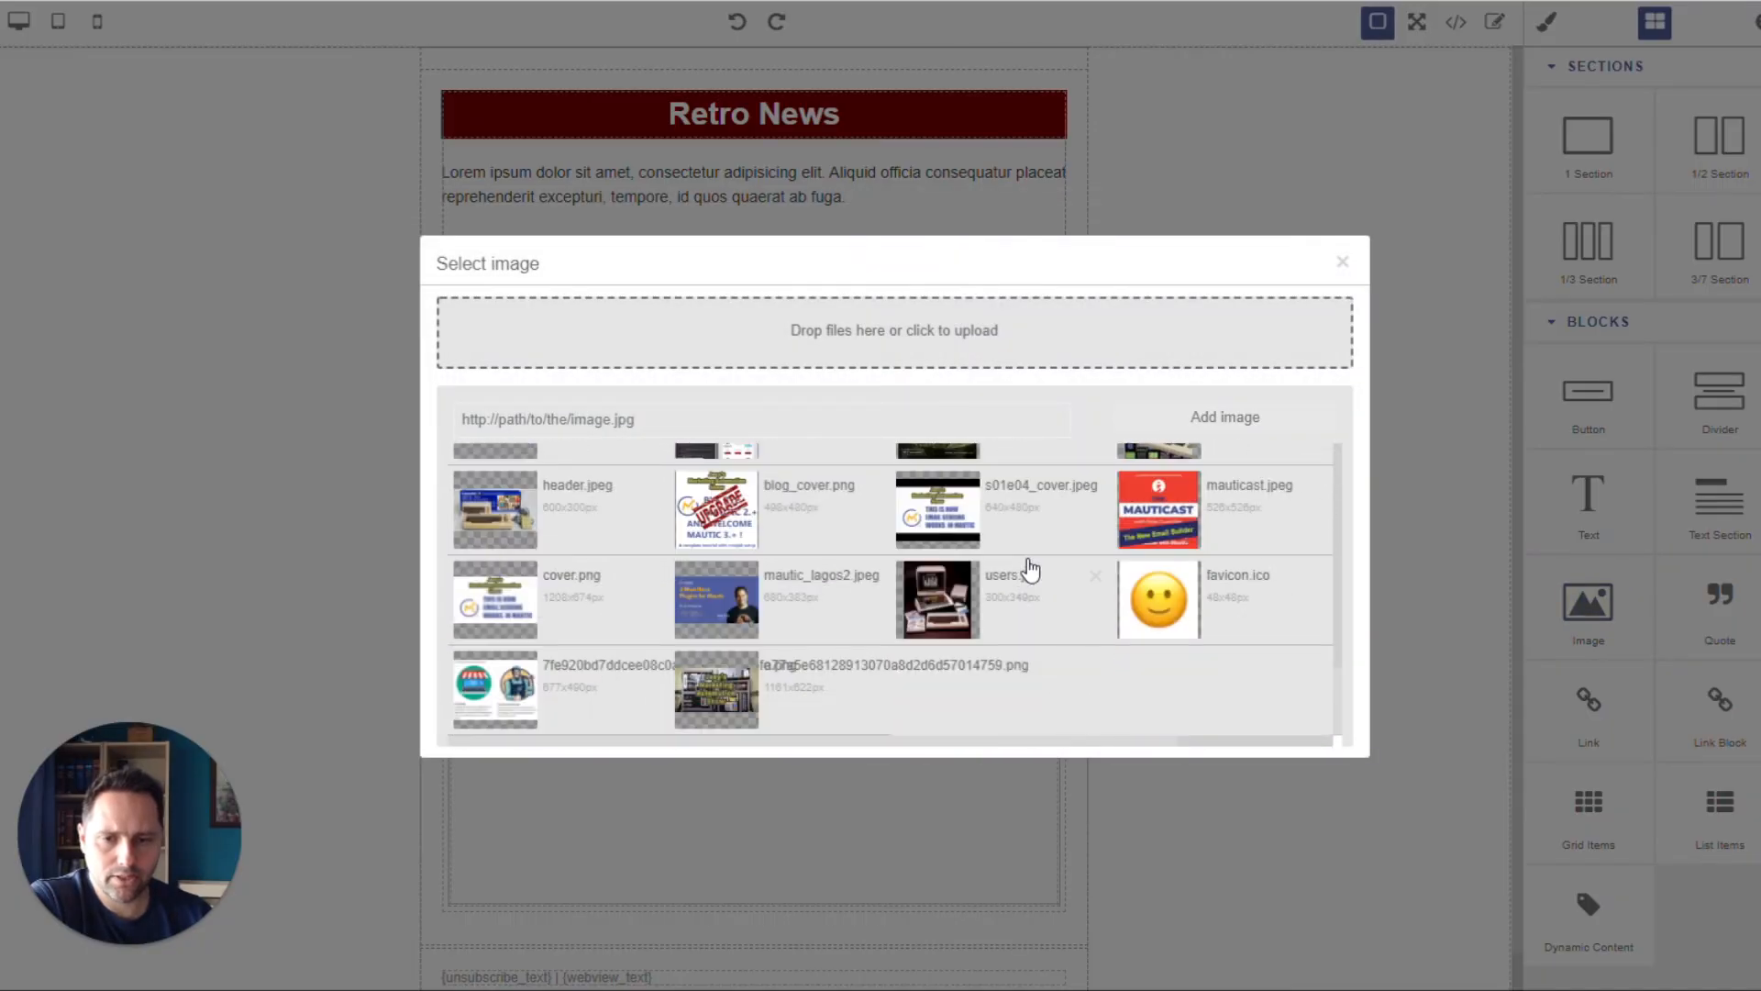
{"action": "scroll", "coordinate": [1031, 569], "scroll_direction": "up", "scroll_amount": 2}
{"action": "scroll", "coordinate": [1022, 570], "scroll_direction": "down", "scroll_amount": 2}
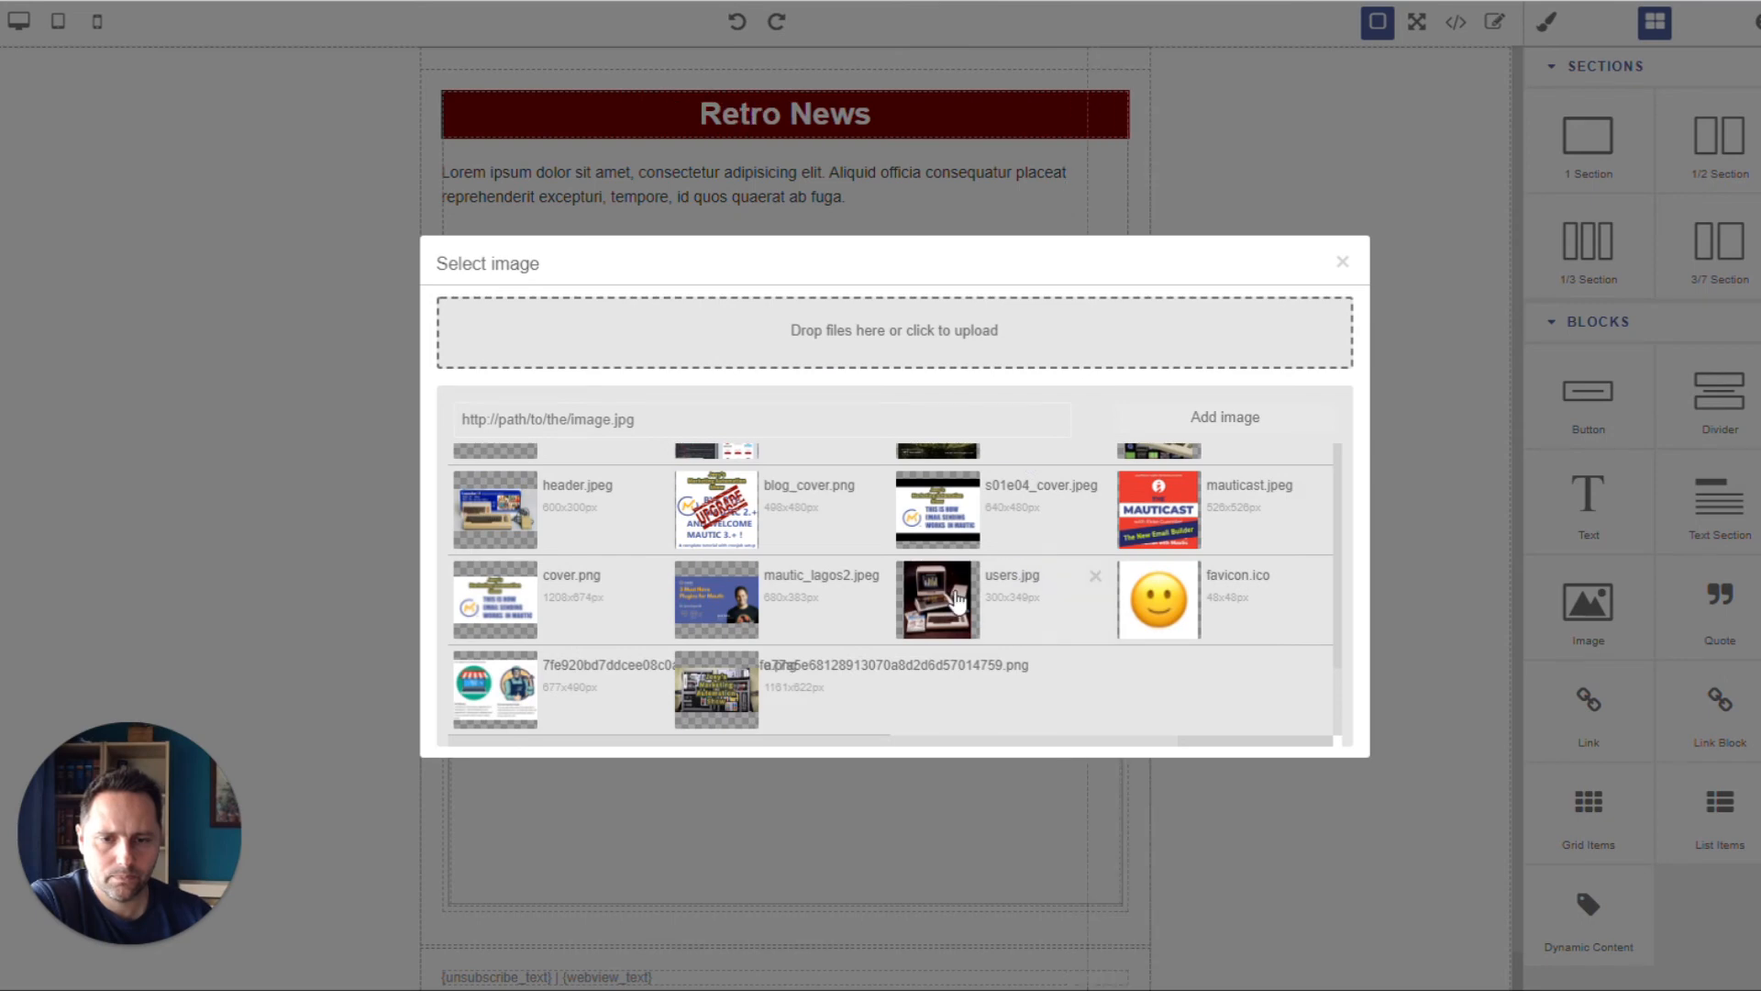
{"action": "left_click", "coordinate": [1344, 268]}
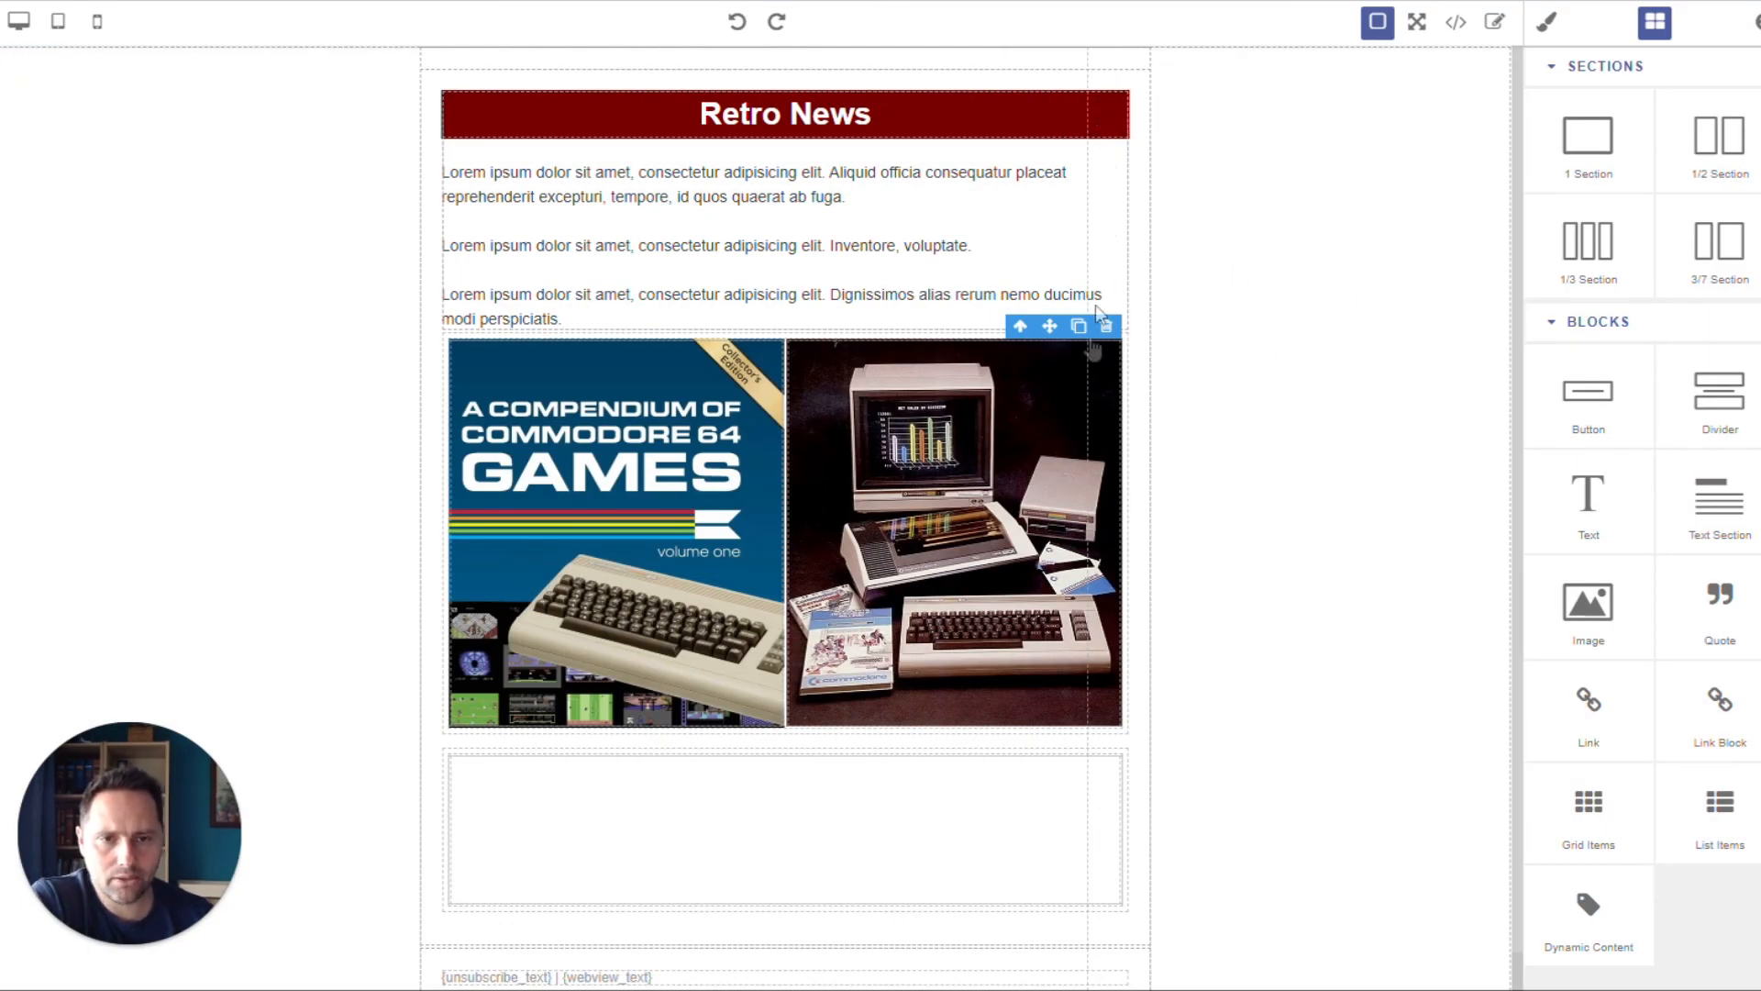
Check the dimension, margin, padding and typography settings of the computer photo beside the games cover image.
{"action": "left_click", "coordinate": [617, 452]}
{"action": "left_click", "coordinate": [875, 442]}
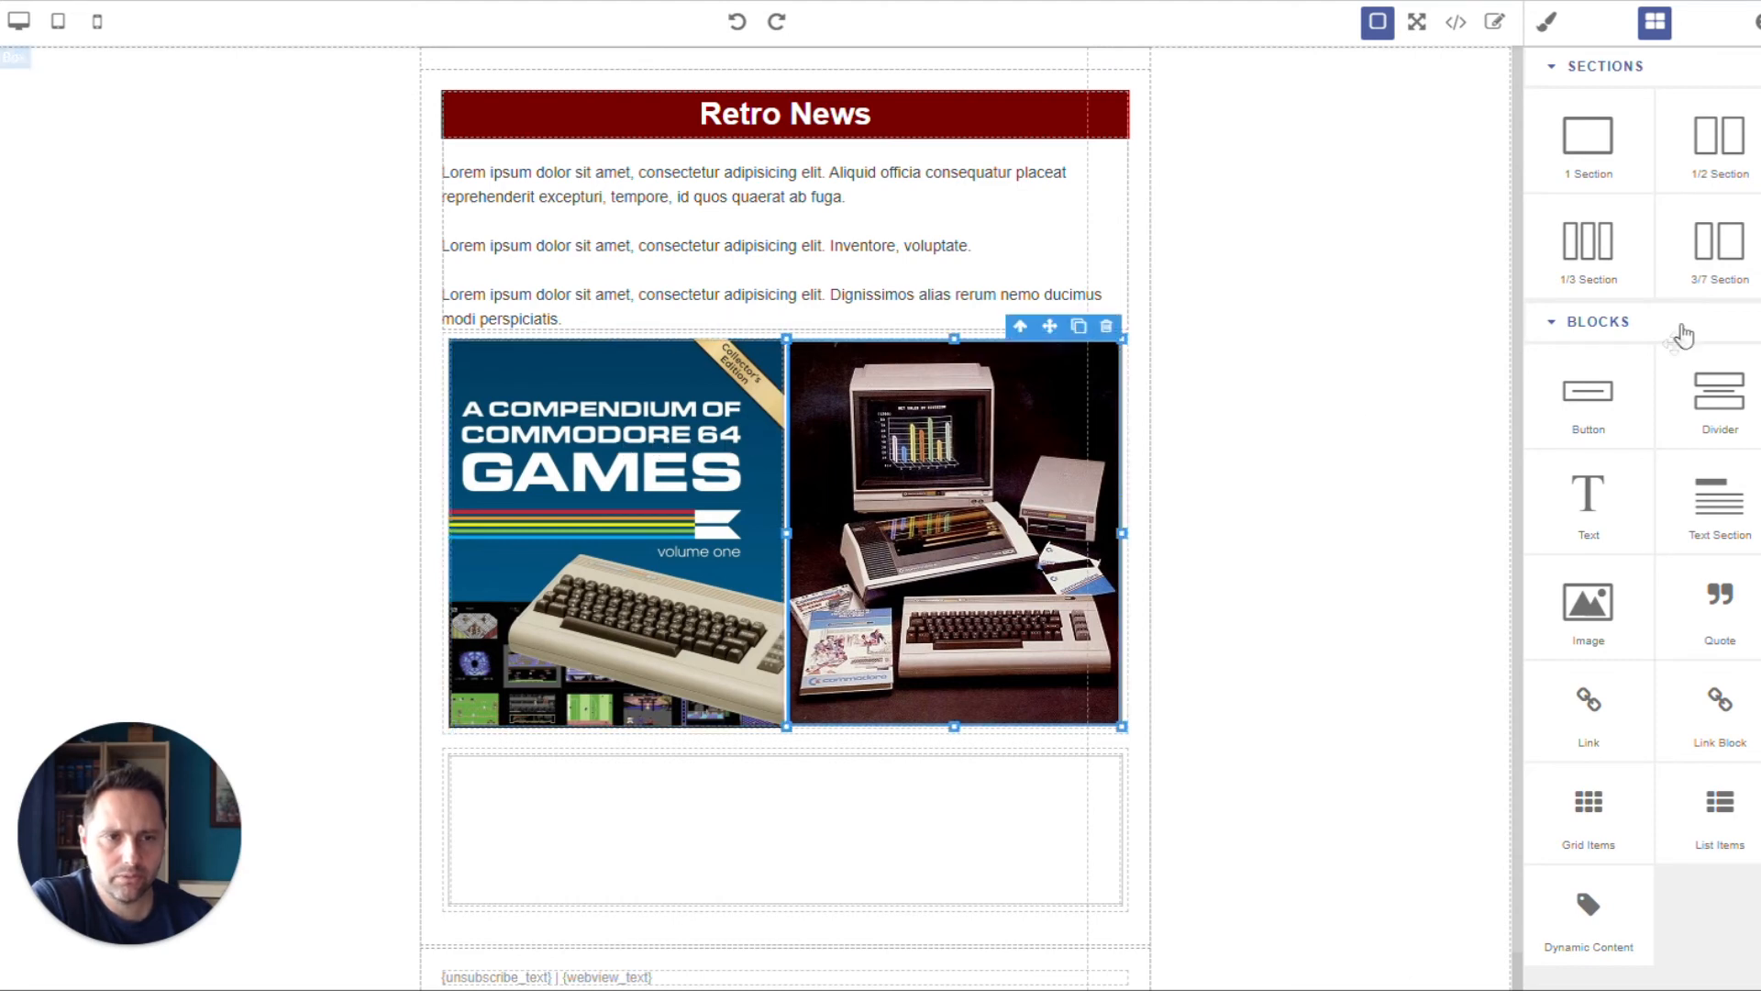
{"action": "left_click", "coordinate": [1547, 22]}
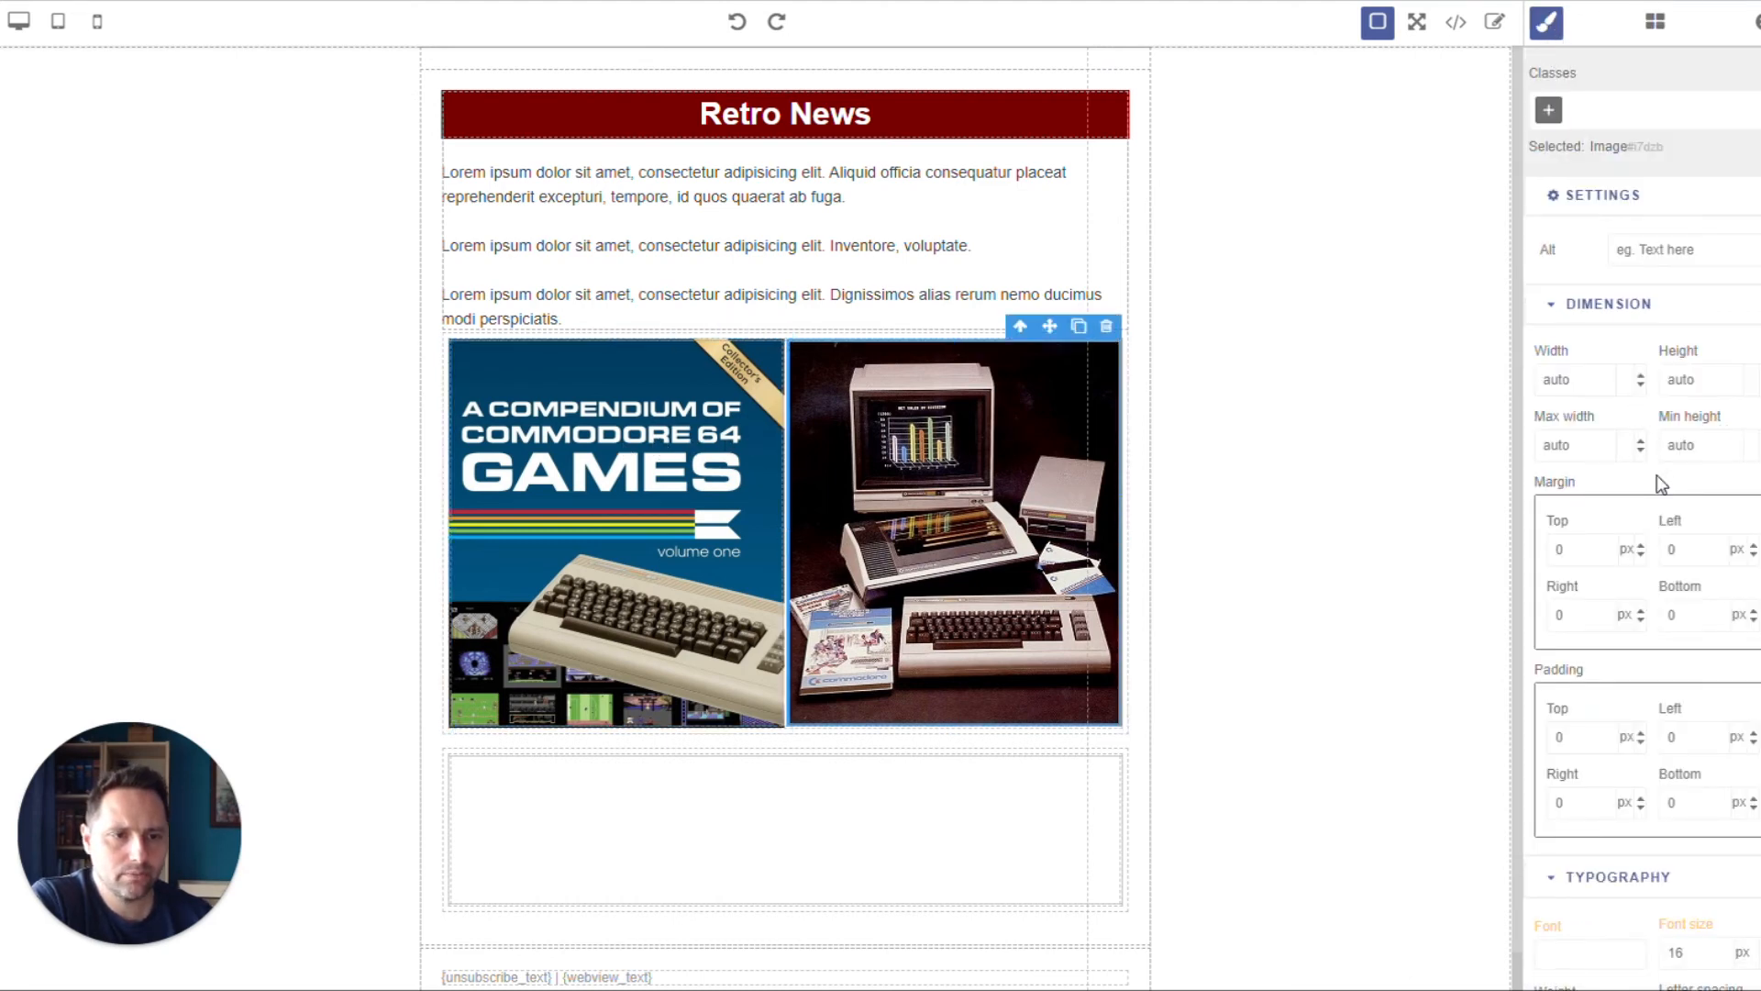
{"action": "scroll", "coordinate": [1658, 482], "scroll_direction": "down", "scroll_amount": 5}
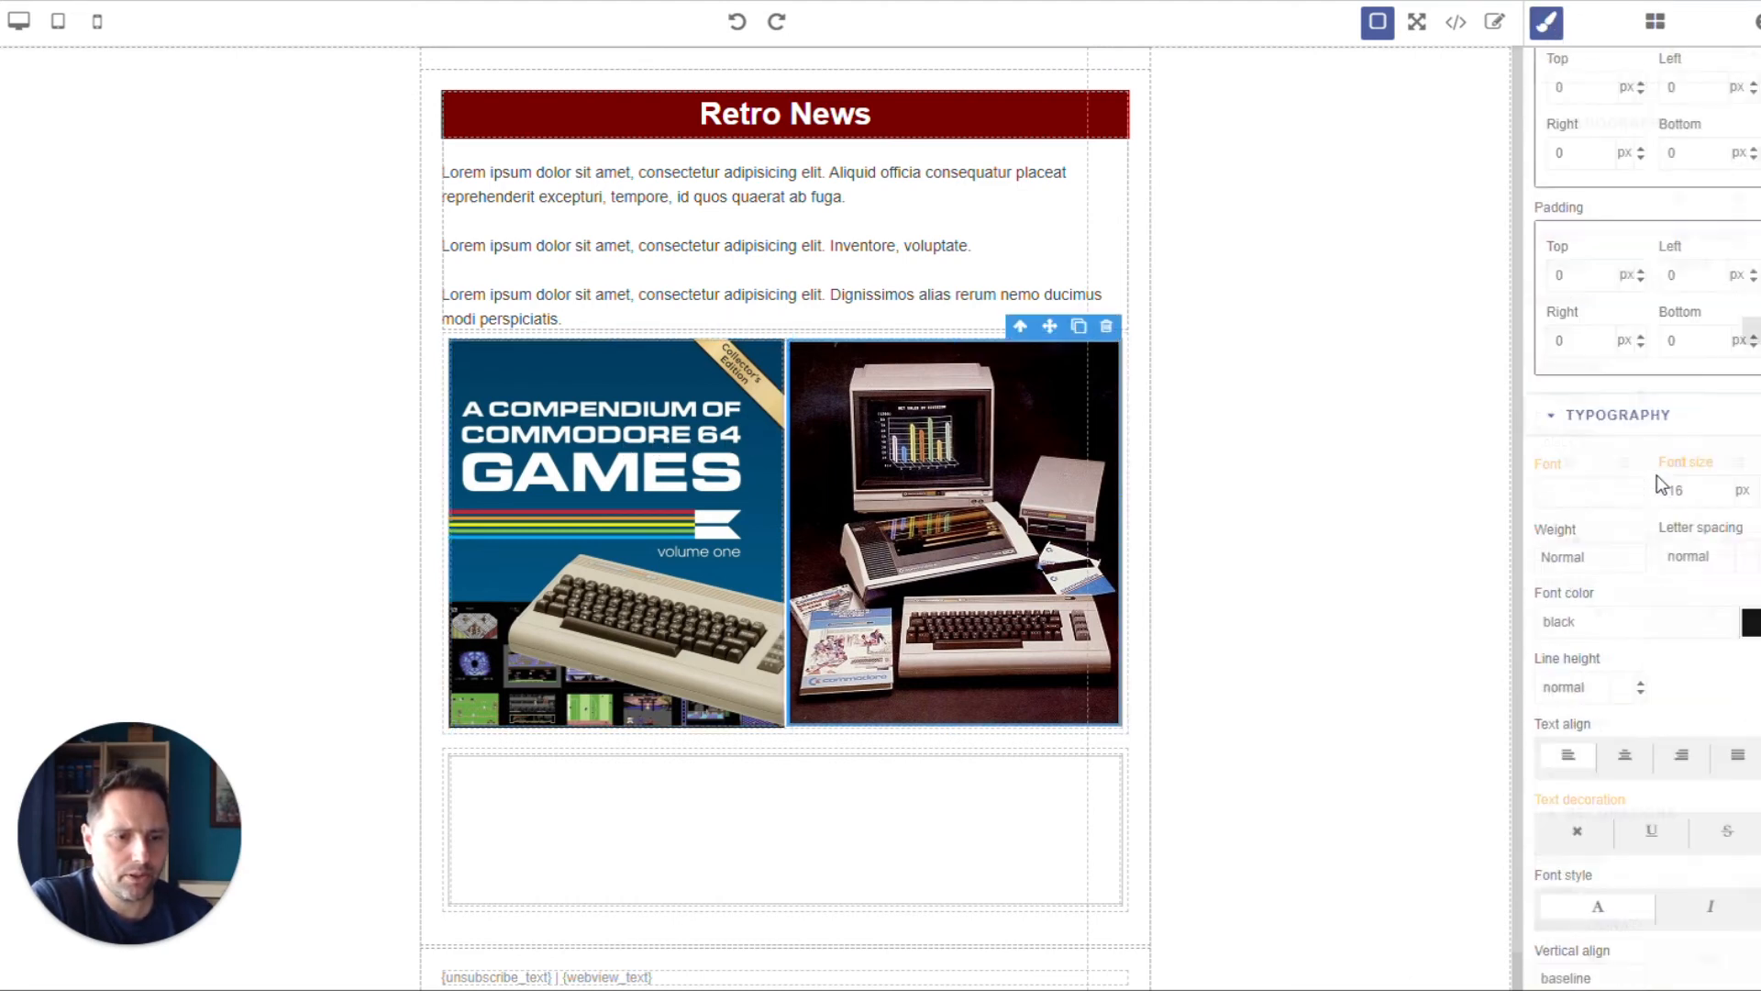
{"action": "scroll", "coordinate": [1658, 482], "scroll_direction": "up", "scroll_amount": 5}
{"action": "left_click", "coordinate": [696, 474]}
{"action": "left_click", "coordinate": [915, 474]}
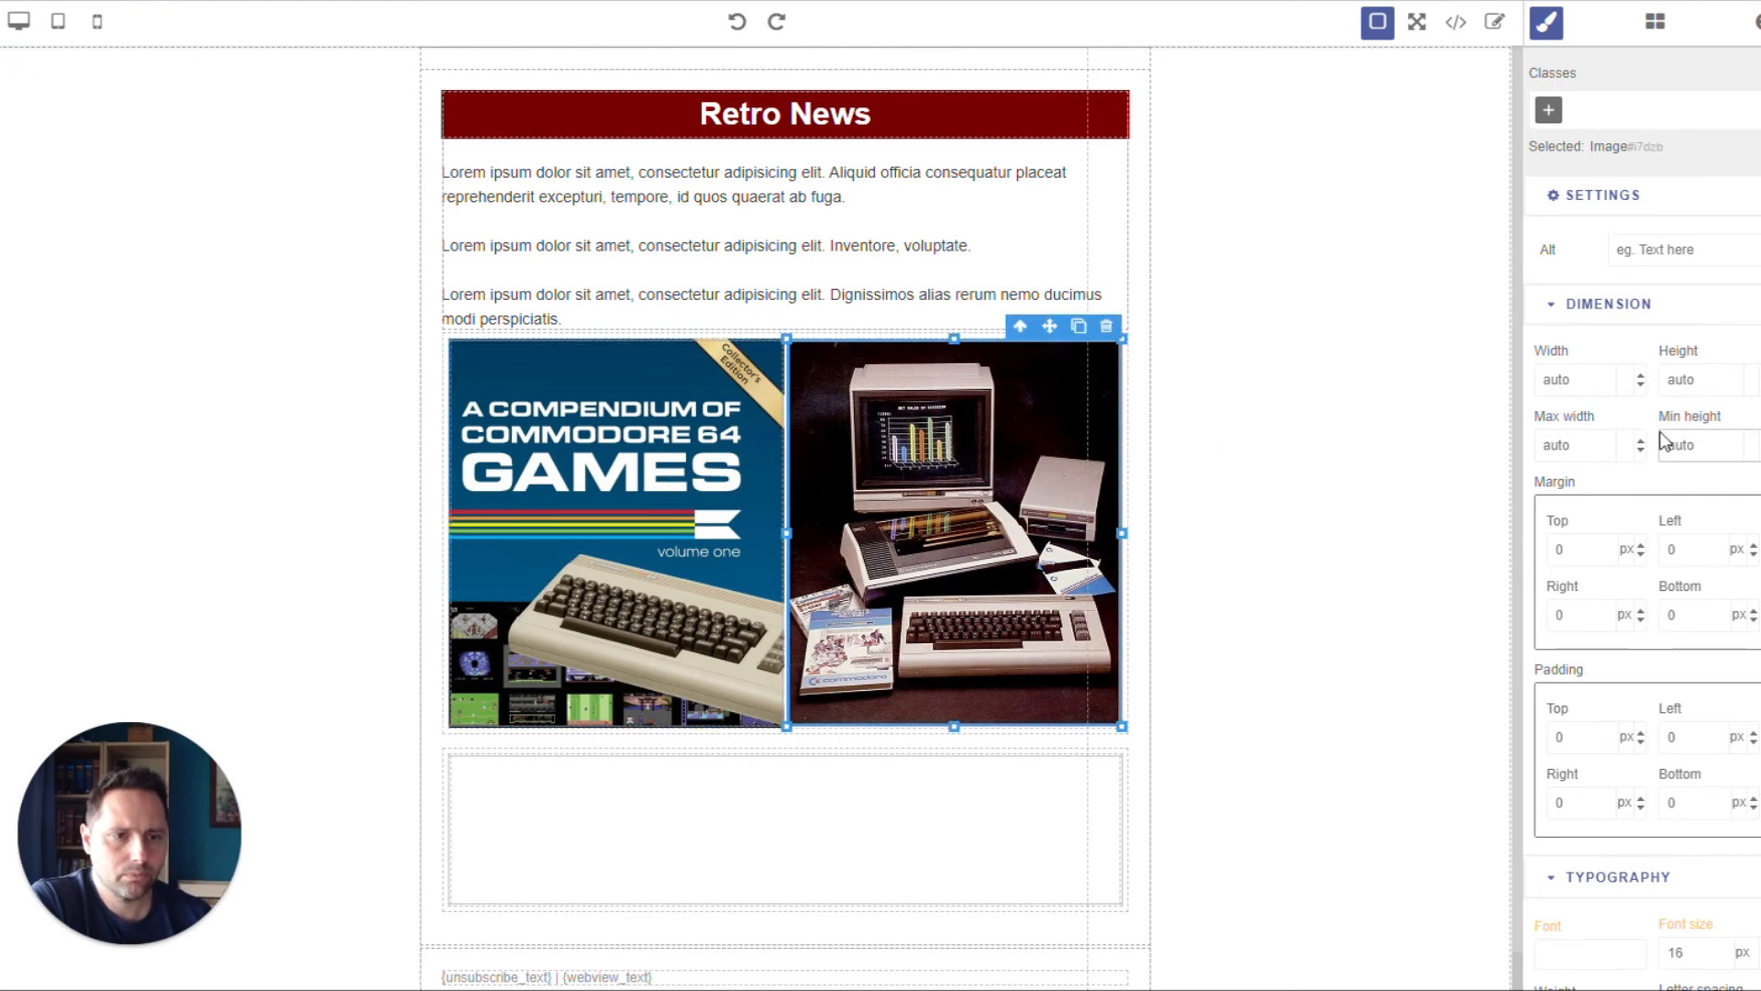
{"action": "left_click", "coordinate": [1580, 380]}
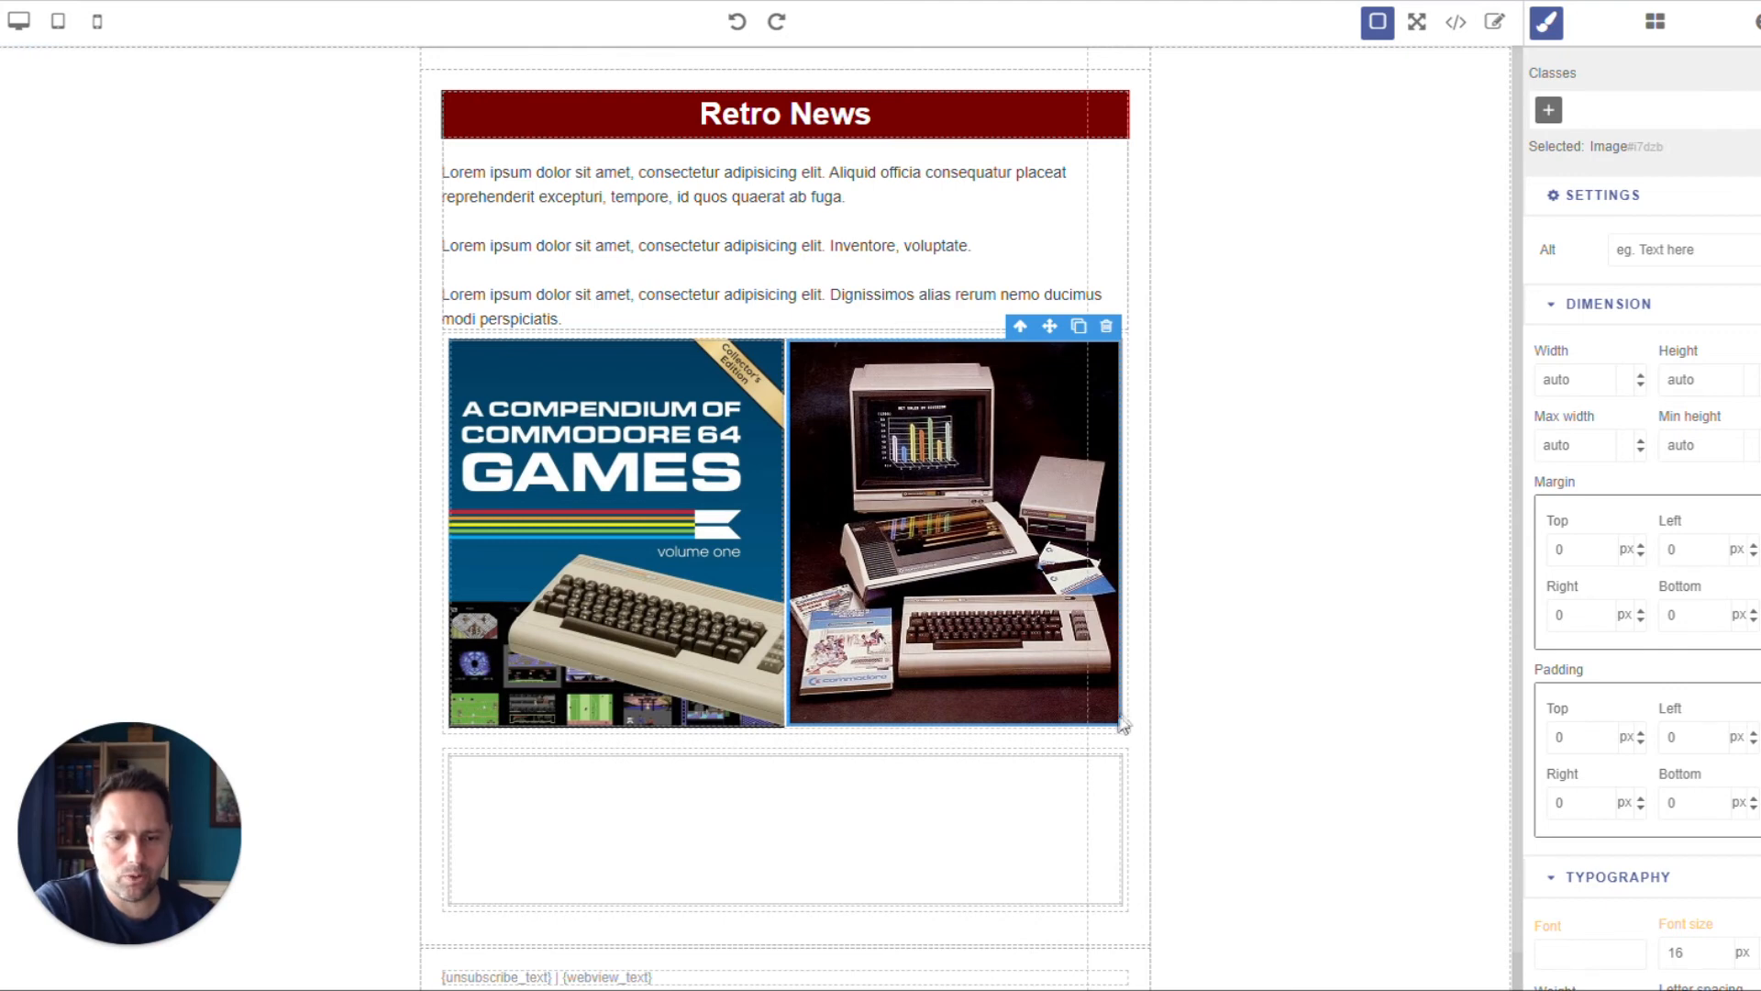
Preview the email layout without the component outlines, then restore the outlines and select the surrounding table cell.
{"action": "left_click", "coordinate": [1377, 21]}
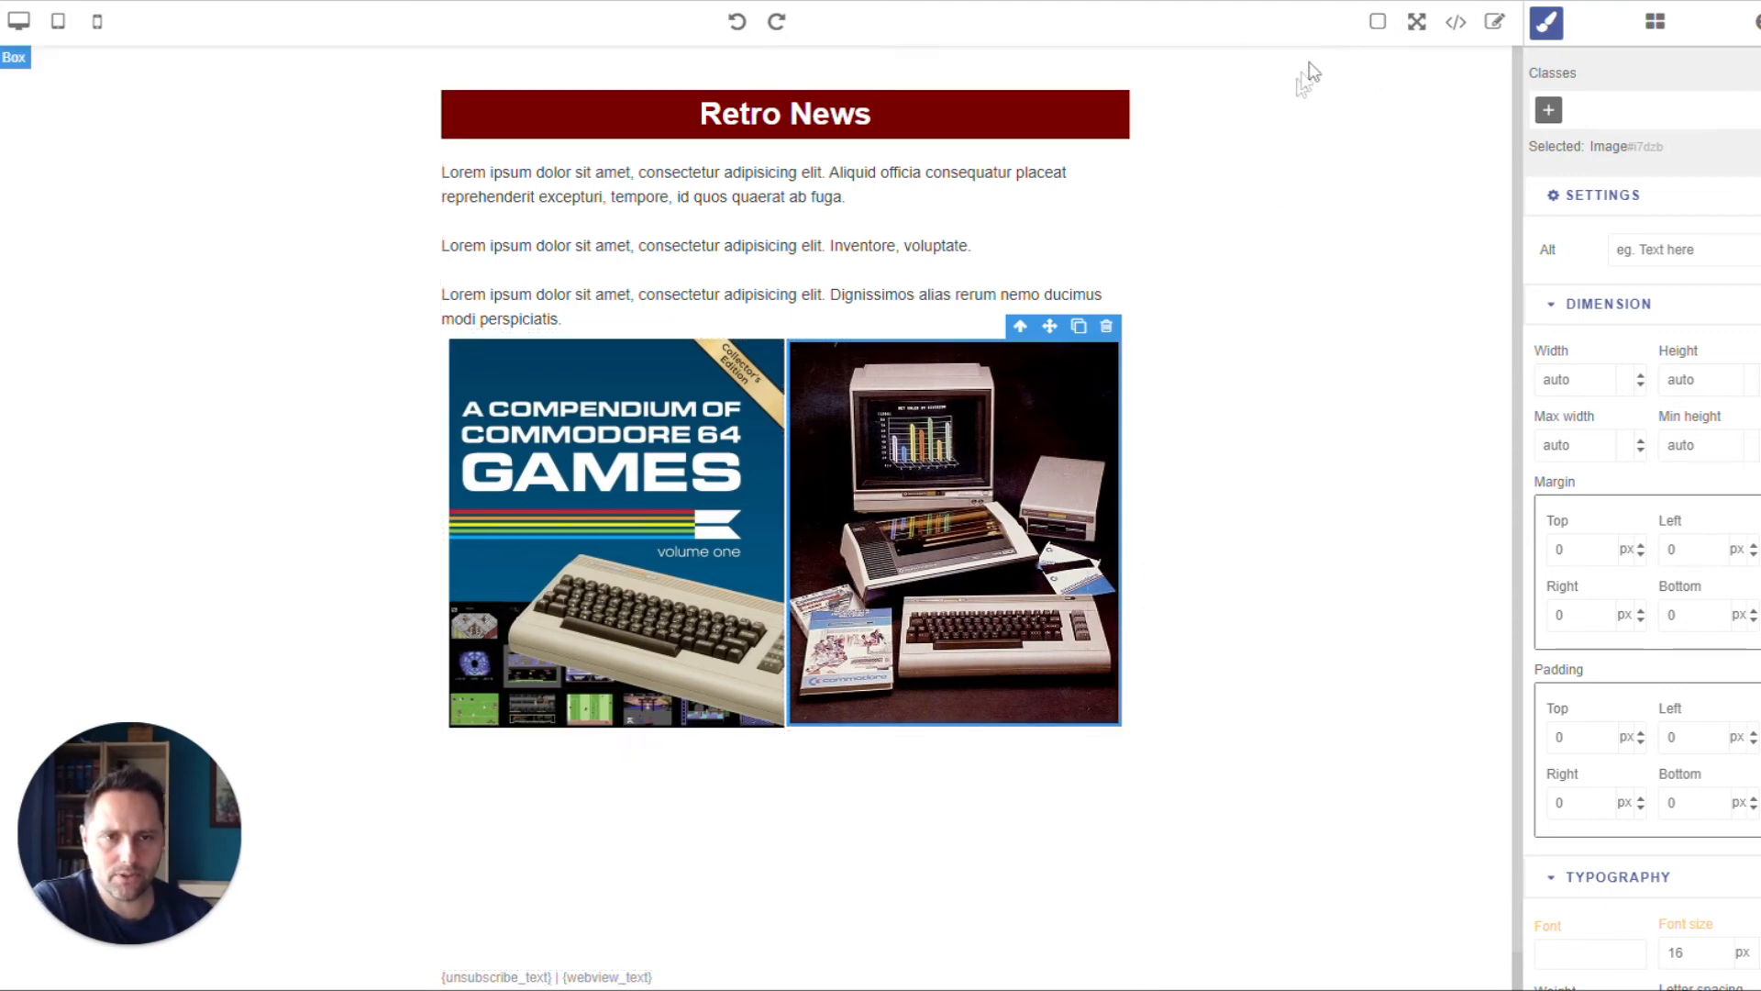
{"action": "left_click", "coordinate": [1376, 21]}
{"action": "left_click", "coordinate": [1091, 68]}
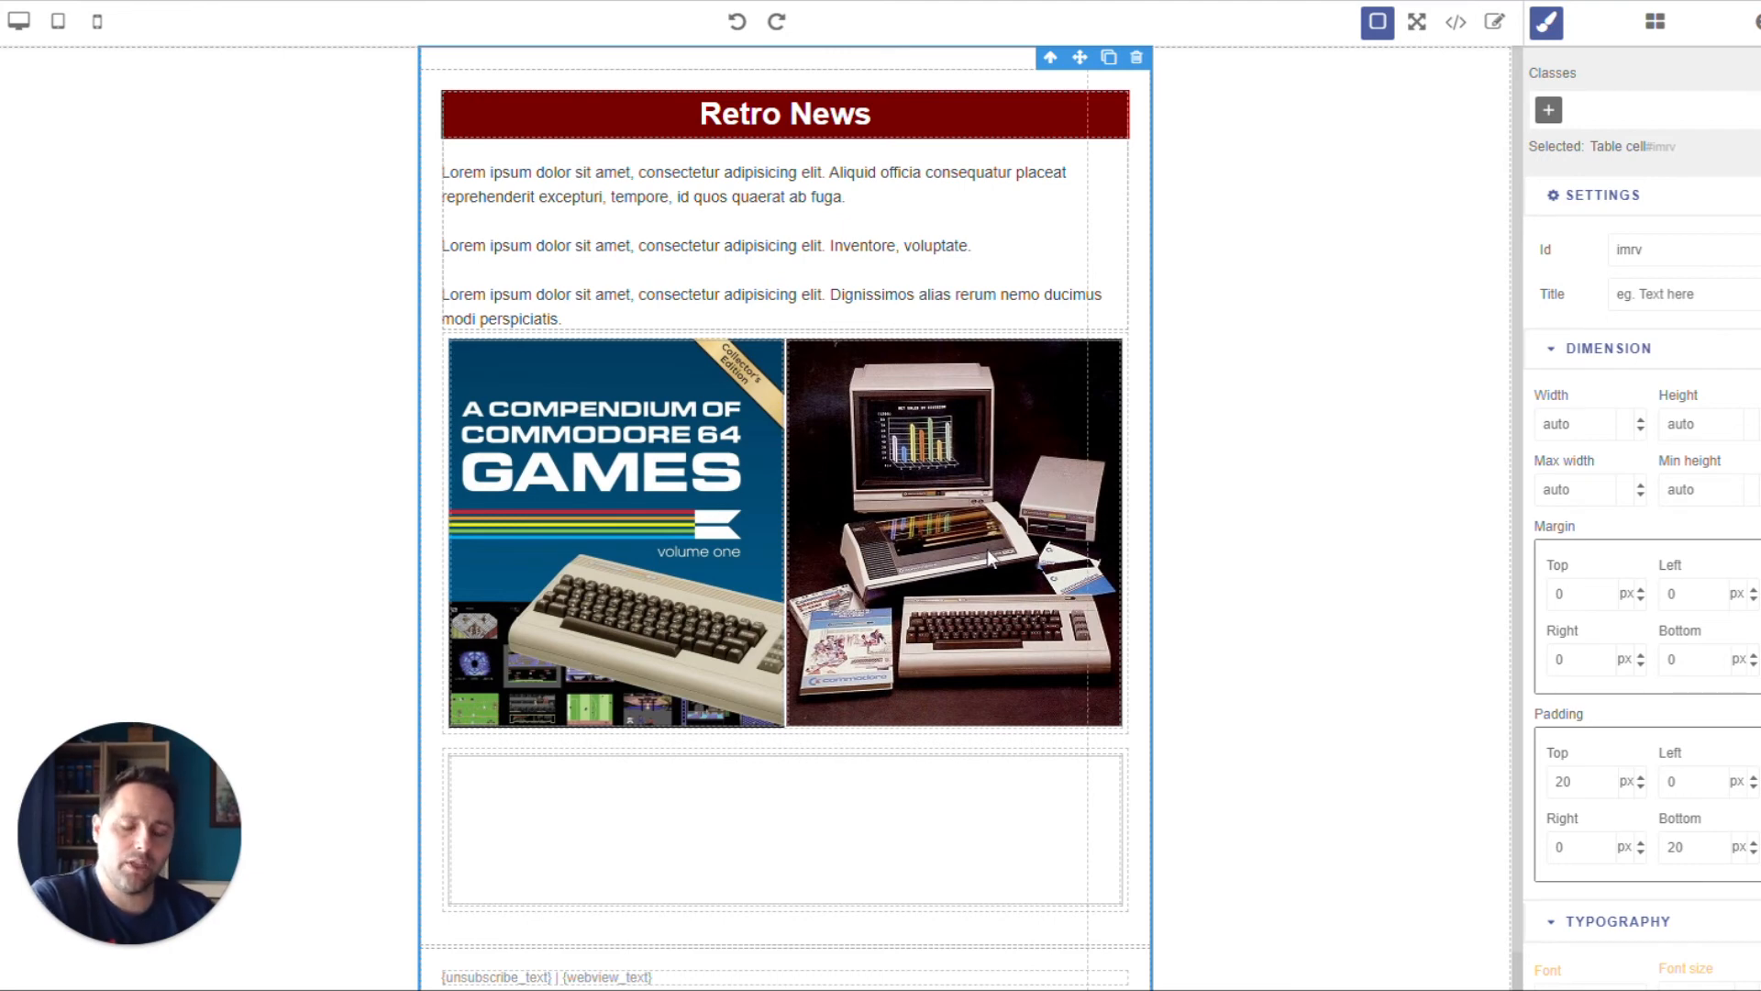
Resize the Commodore 64 games cover image to a width of 260 px with height set to auto.
{"action": "left_click", "coordinate": [638, 508]}
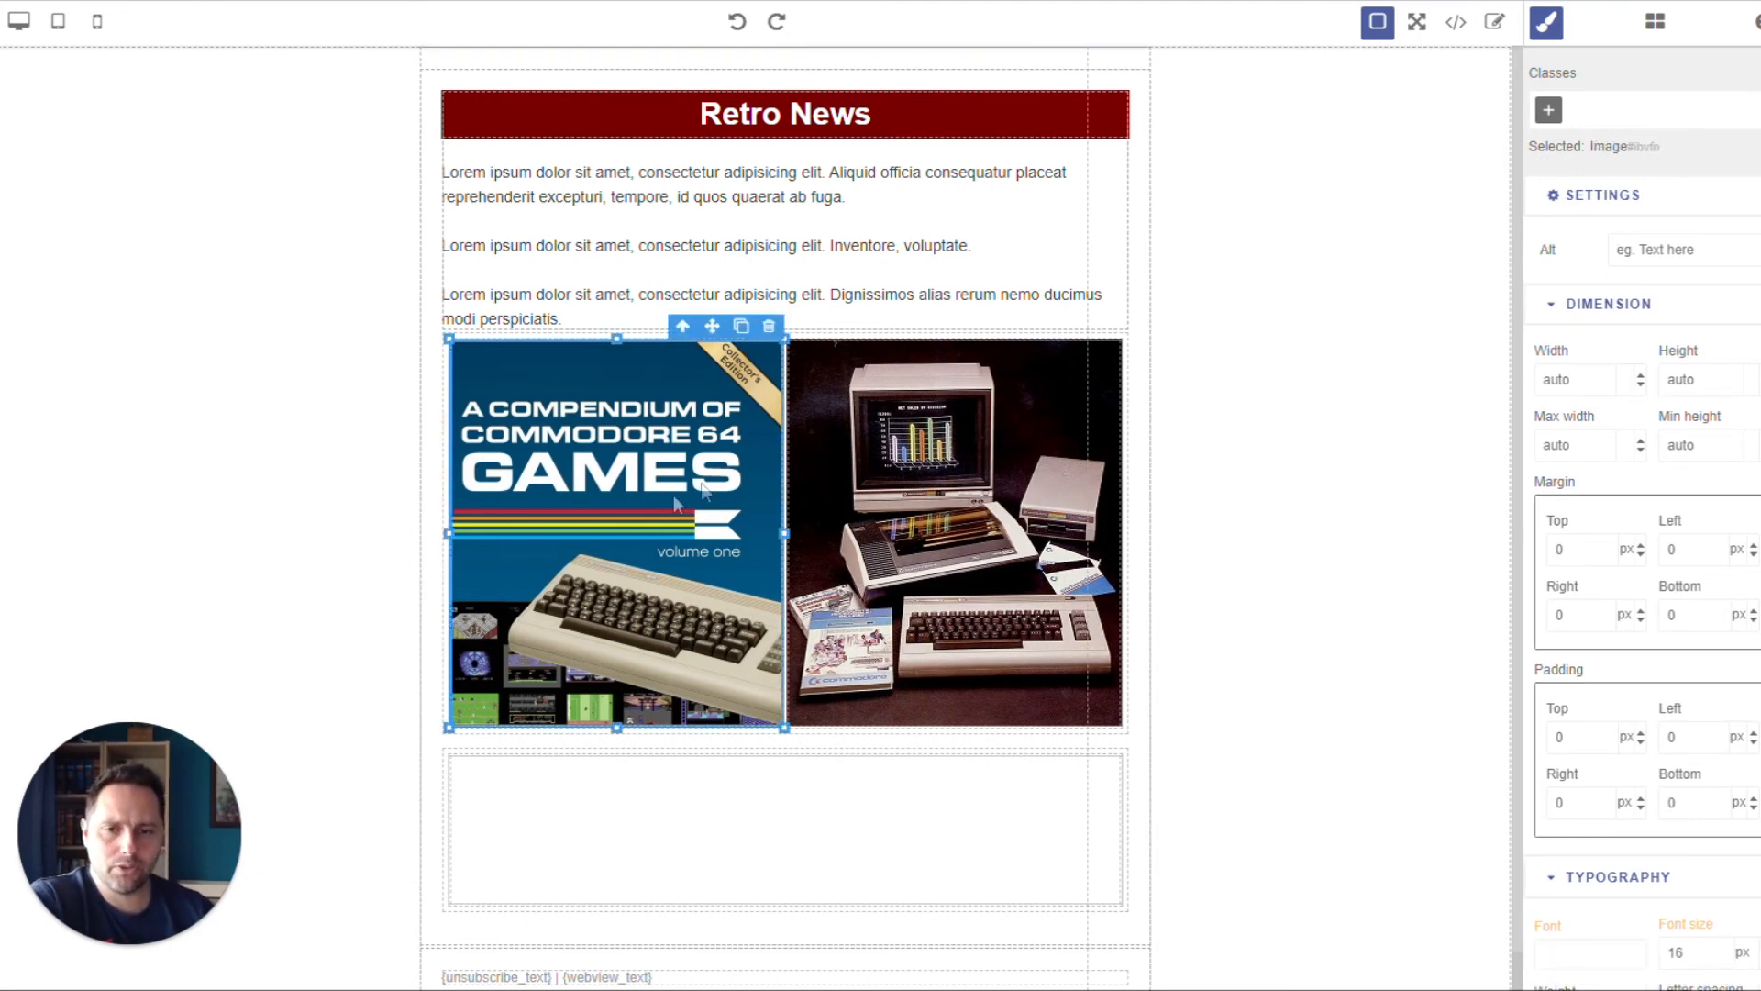
{"action": "mouse_move", "coordinate": [783, 729]}
{"action": "left_mouse_down"}
{"action": "mouse_move", "coordinate": [723, 657]}
{"action": "mouse_move", "coordinate": [765, 705]}
{"action": "left_mouse_up"}
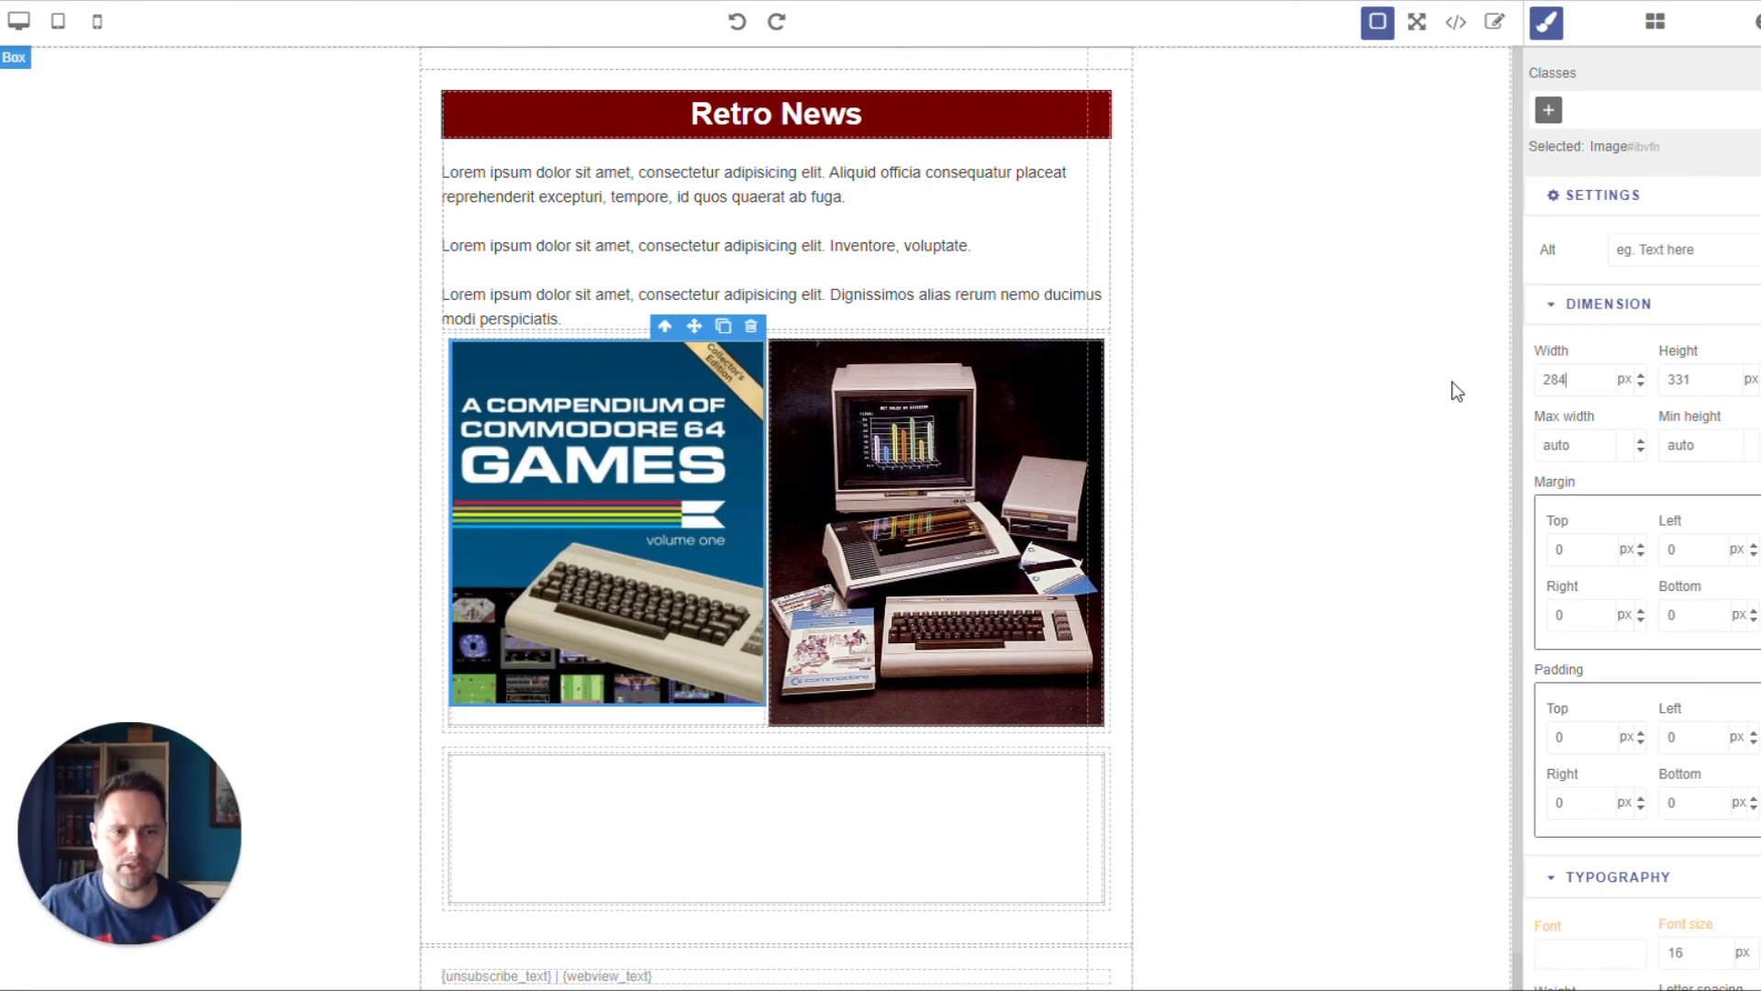
{"action": "key", "text": "Return"}
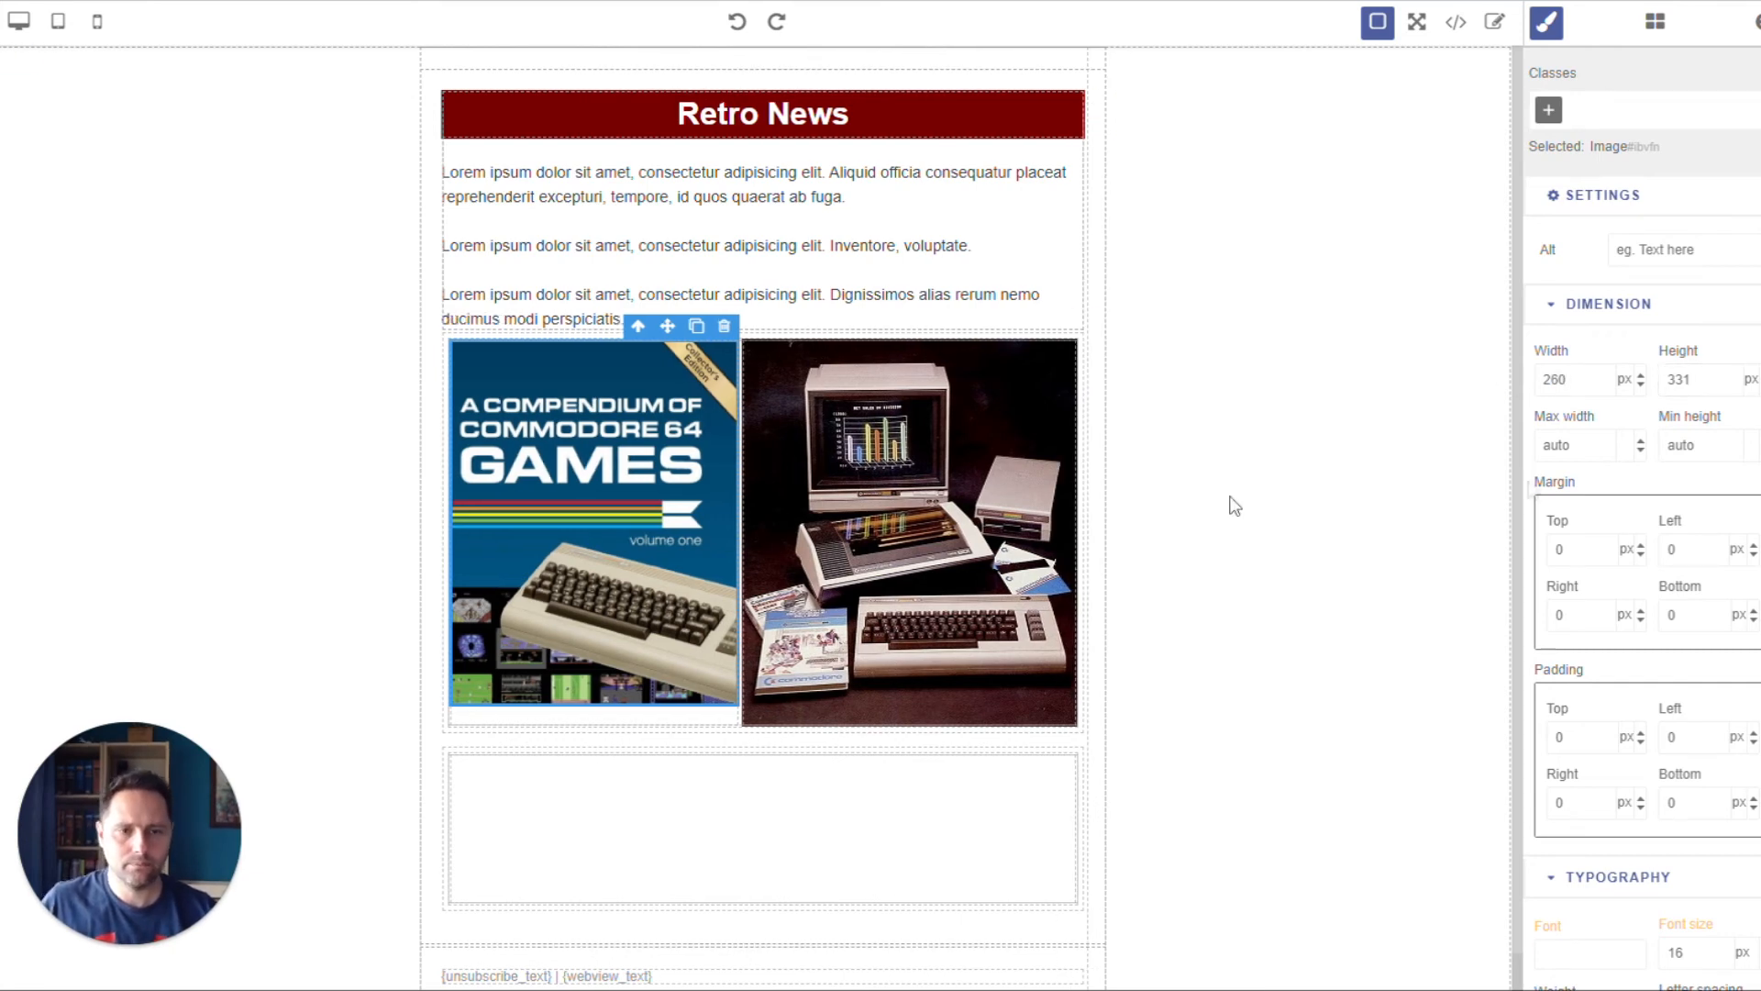
{"action": "key", "text": "Tab"}
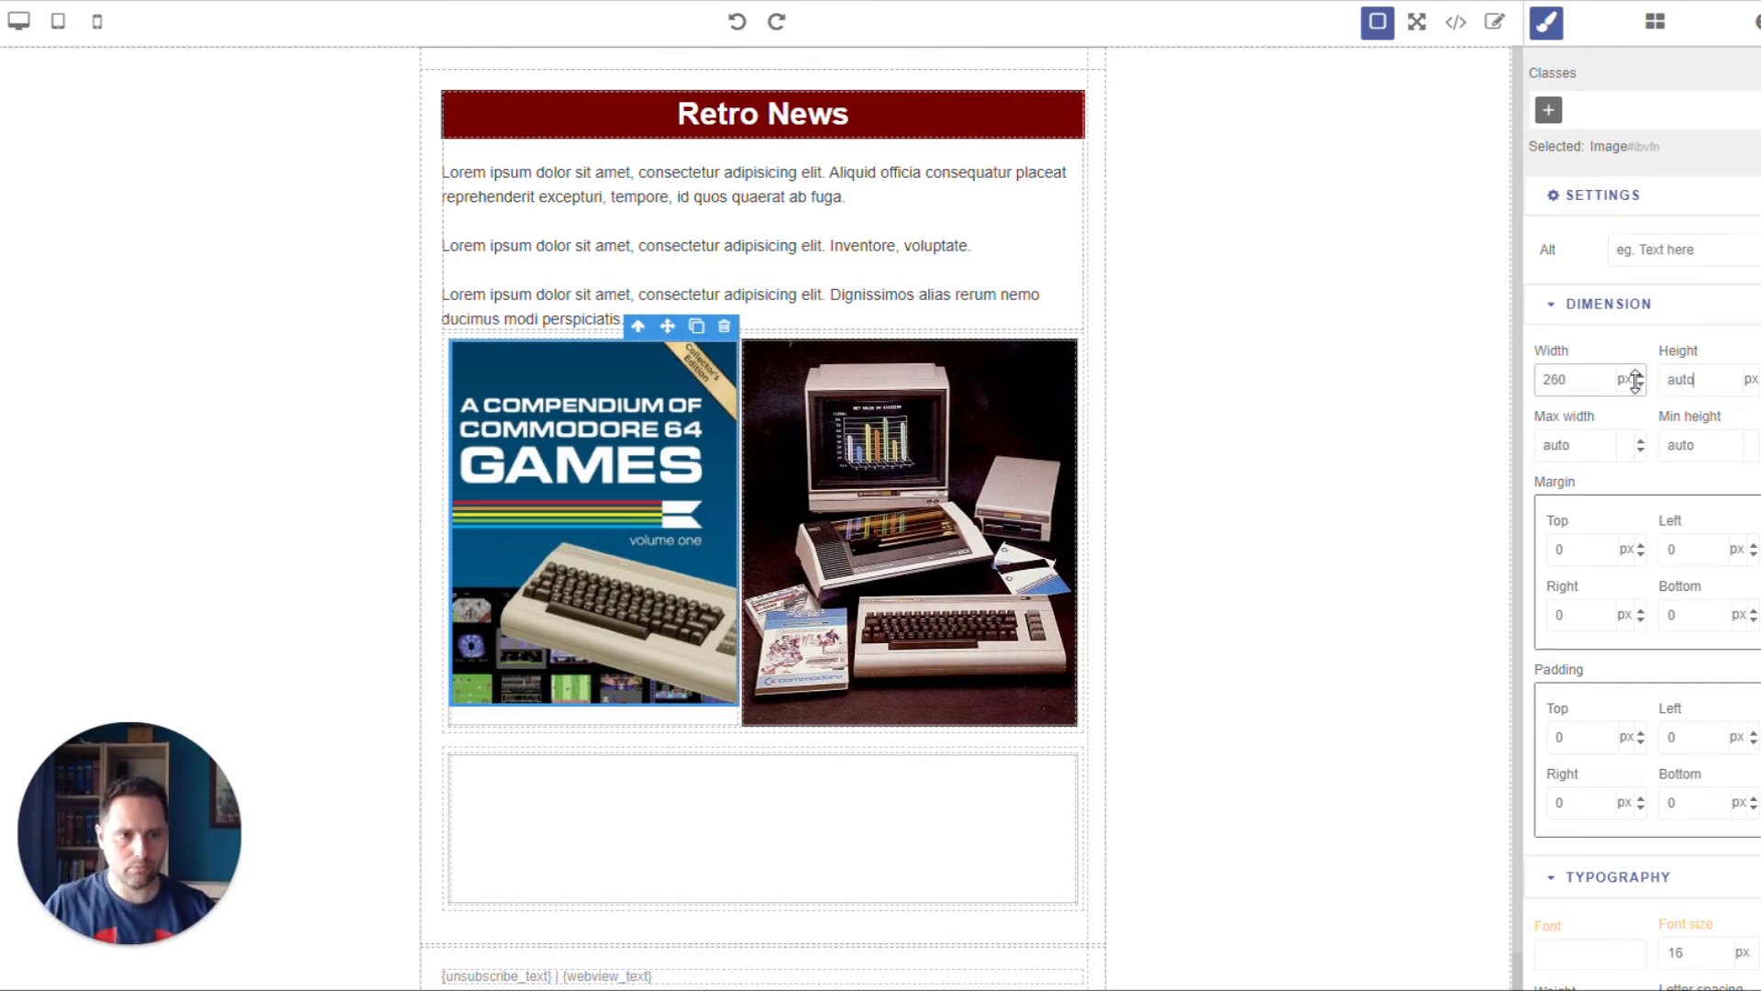
{"action": "key", "text": "Return"}
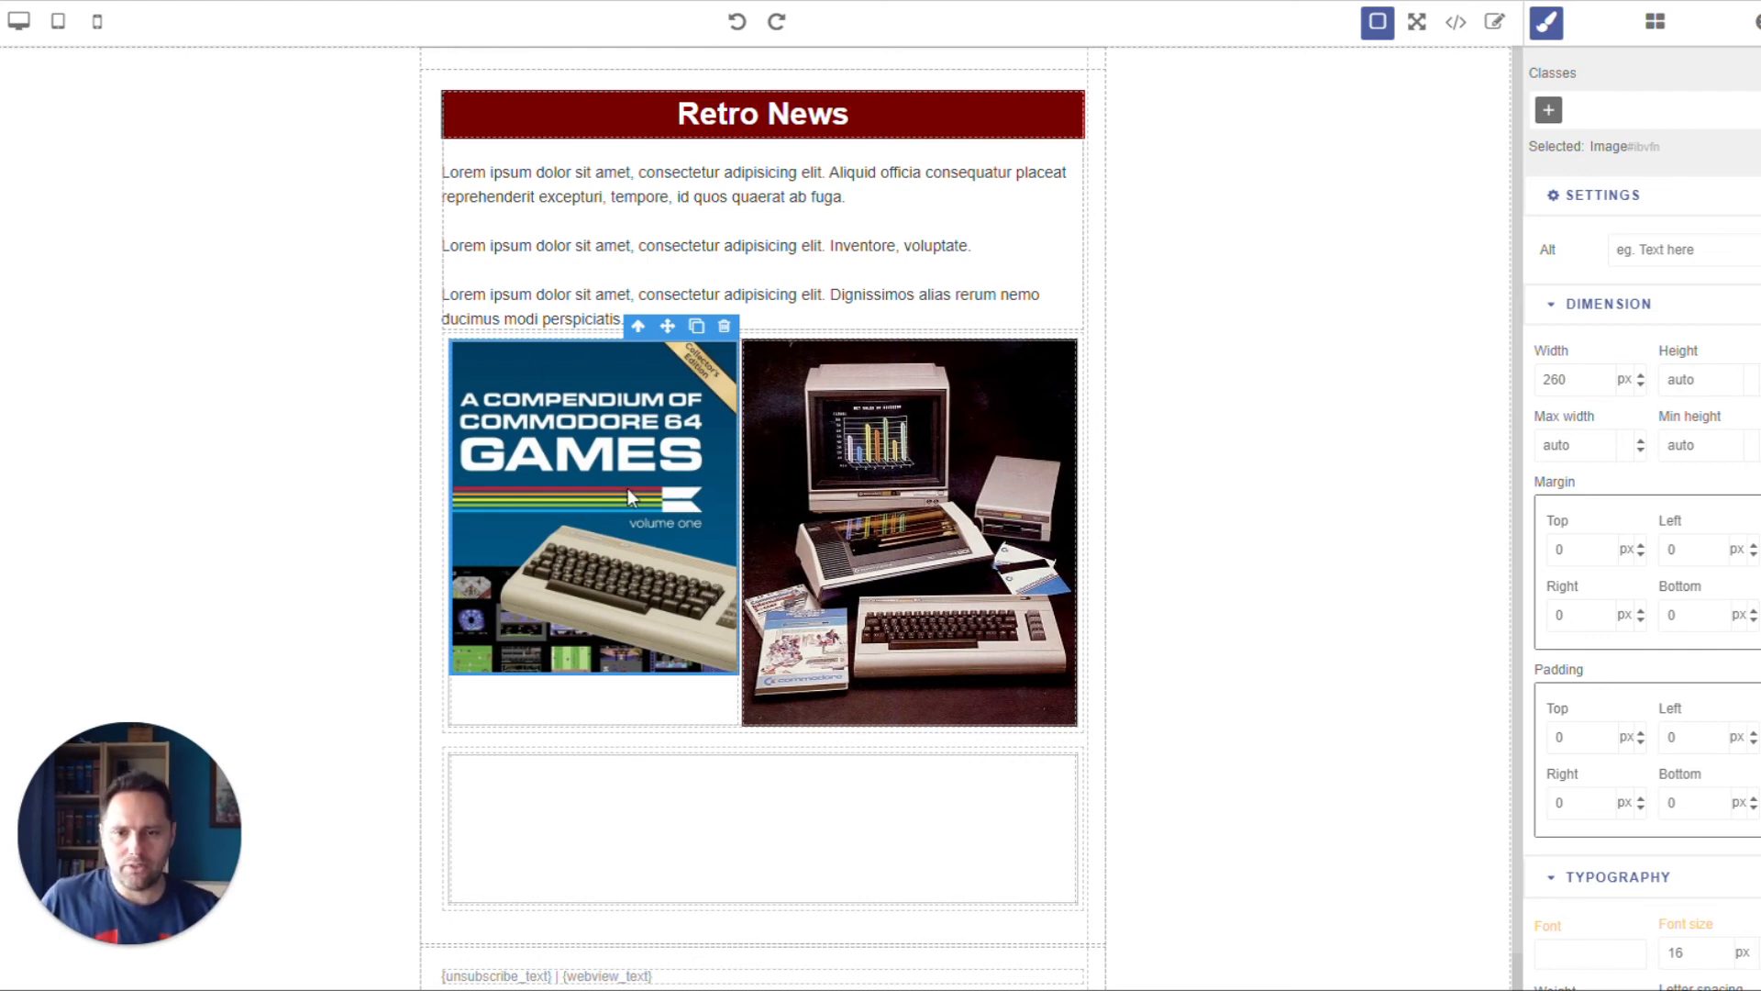
Set the width of the computer photo in the two-column section to 260 px.
{"action": "left_click", "coordinate": [915, 505]}
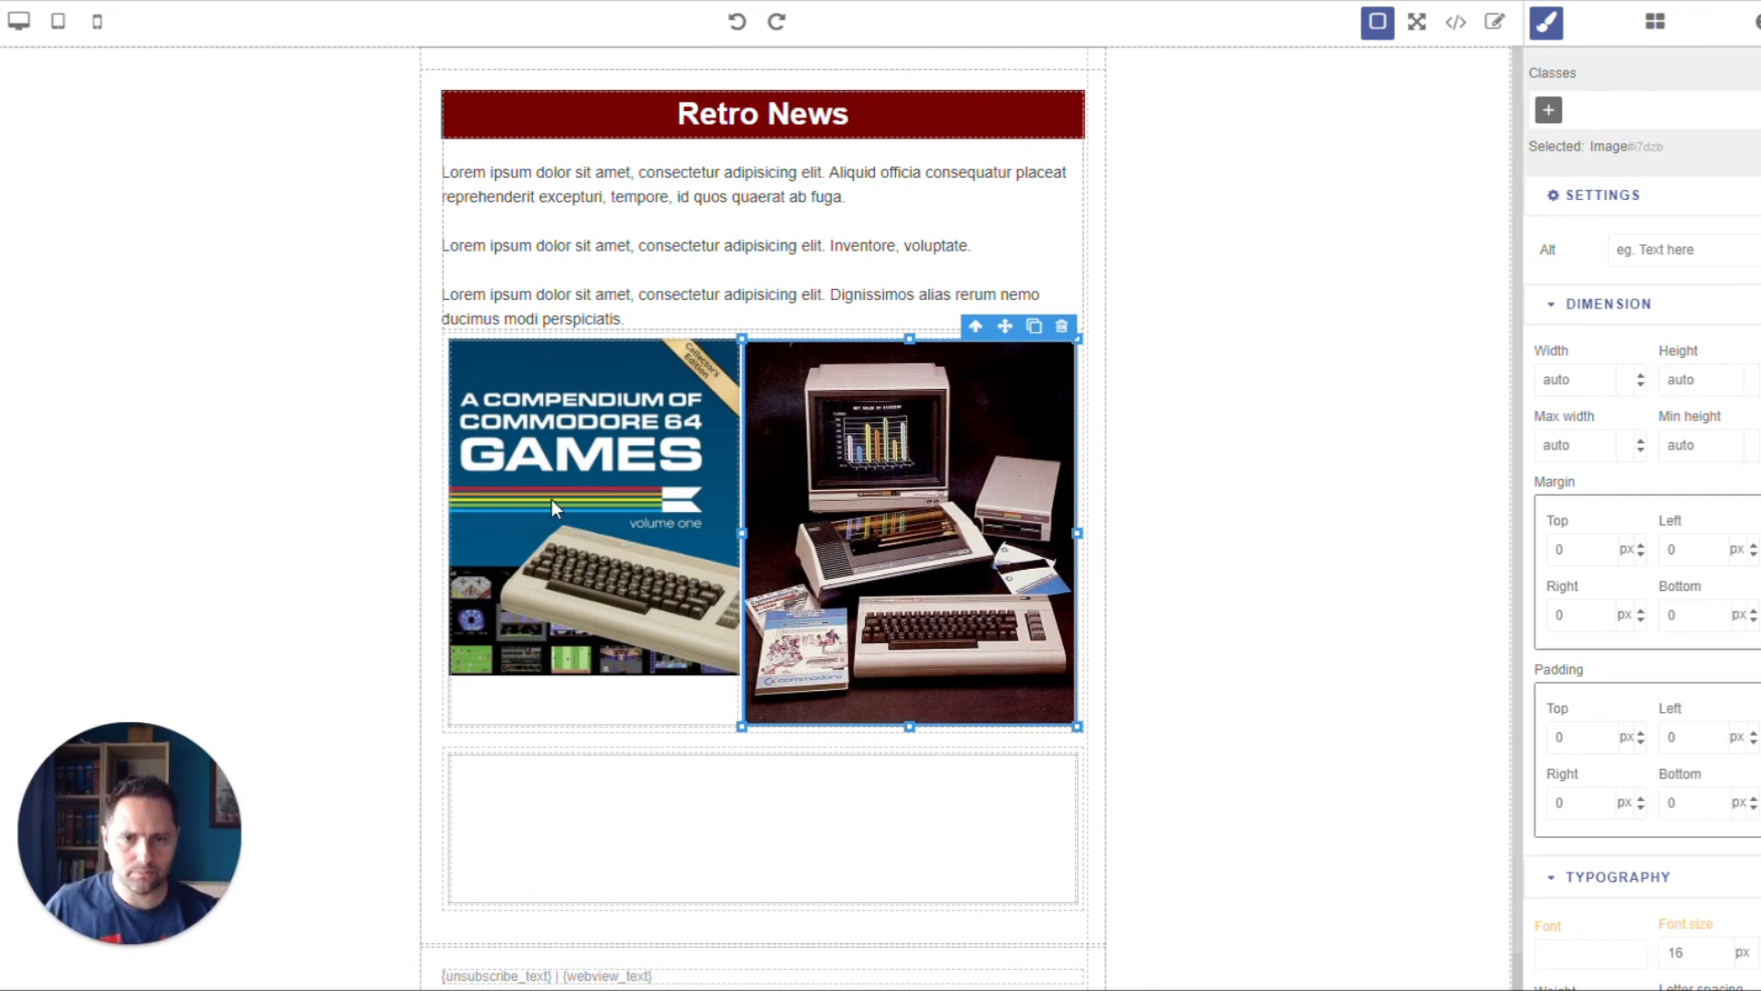
{"action": "double_click", "coordinate": [1582, 548]}
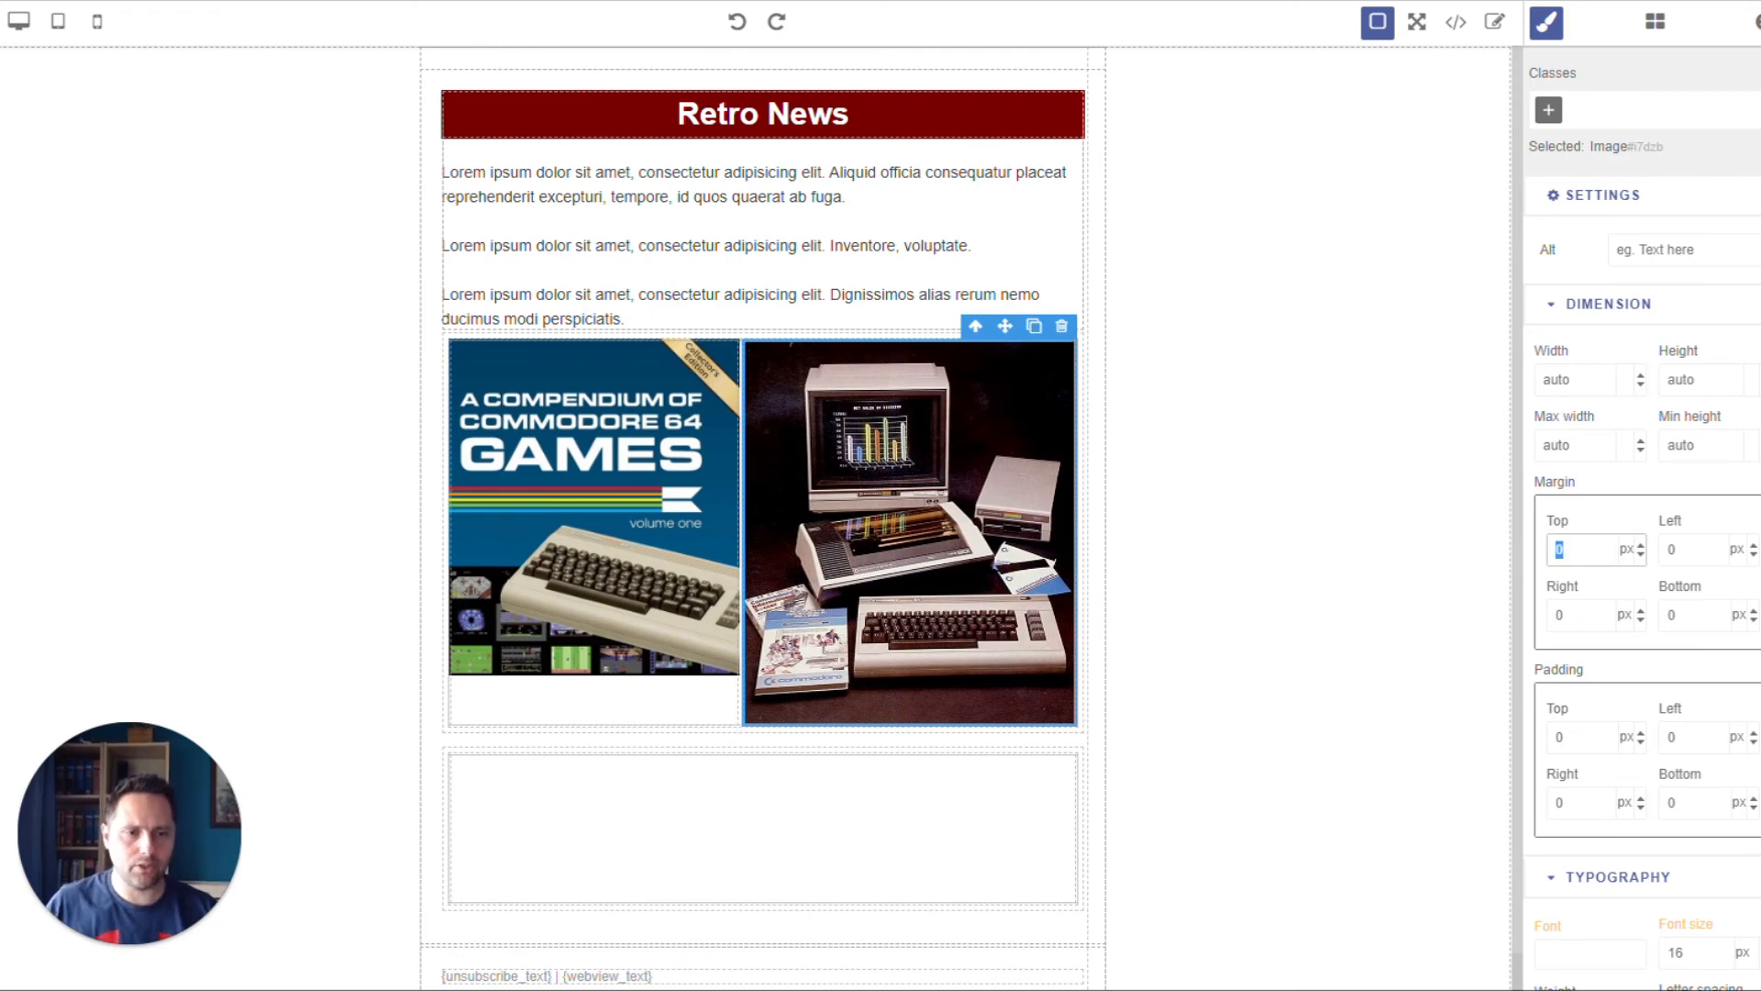
{"action": "left_click", "coordinate": [1580, 376]}
{"action": "key", "text": "ctrl+a"}
{"action": "type", "text": "260"}
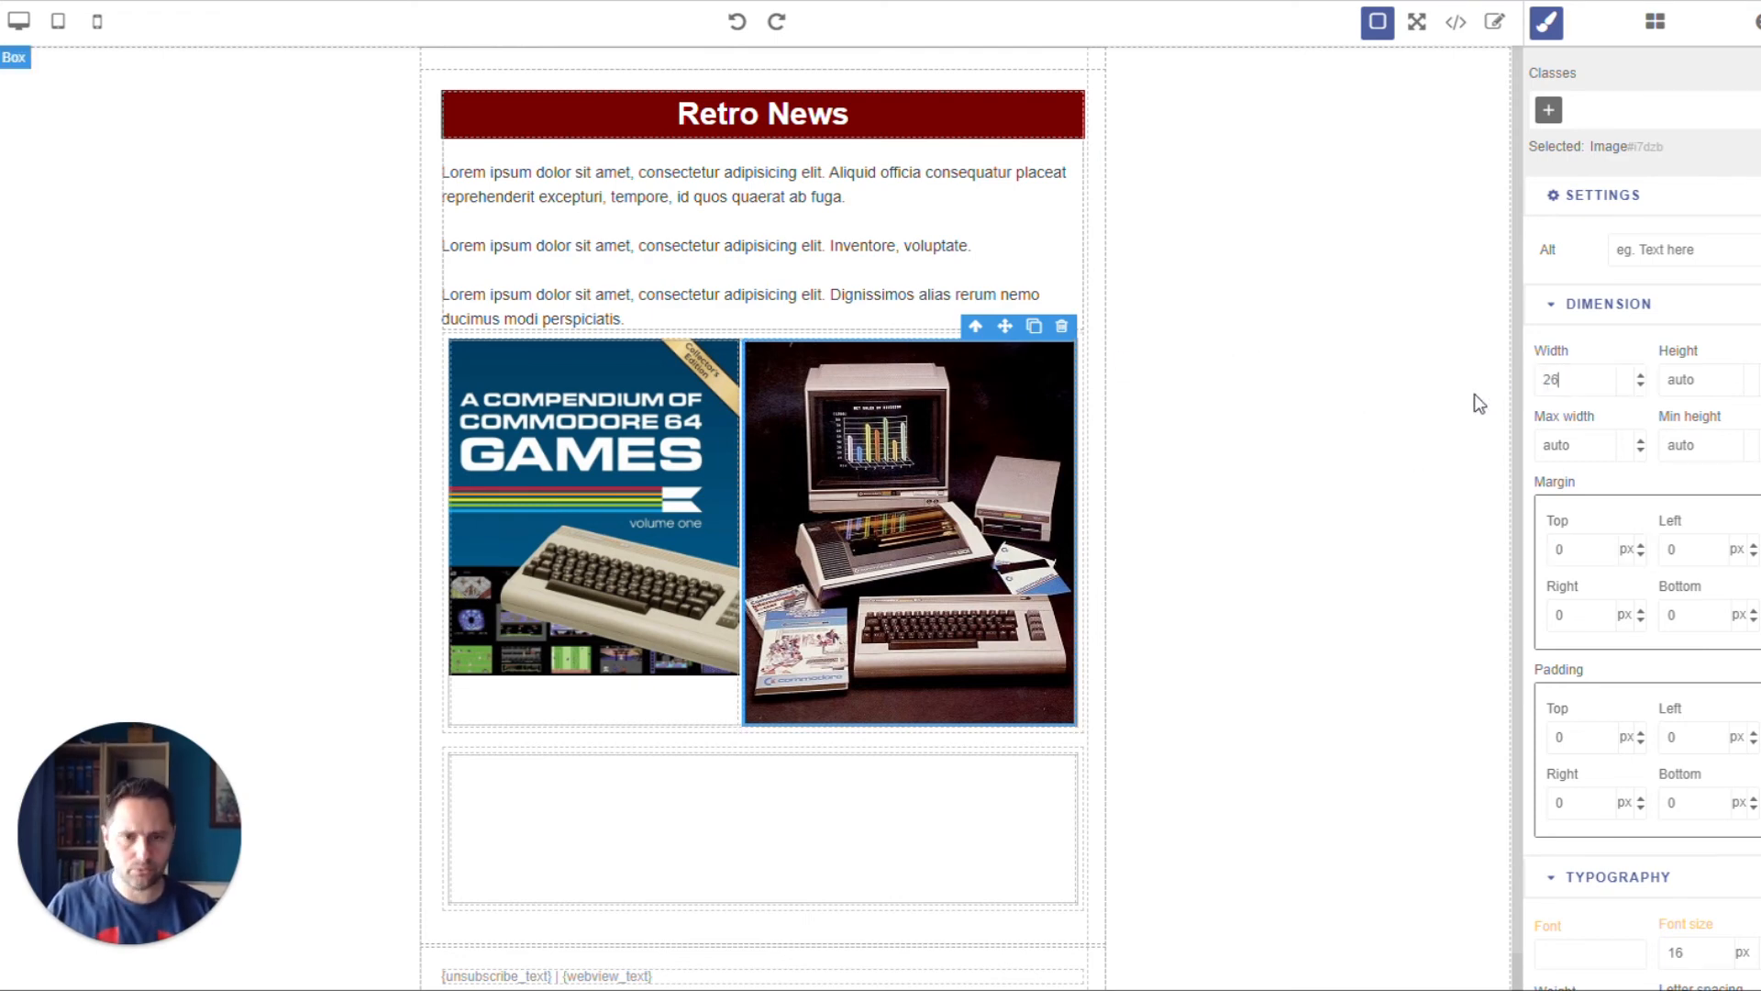
{"action": "key", "text": "Return"}
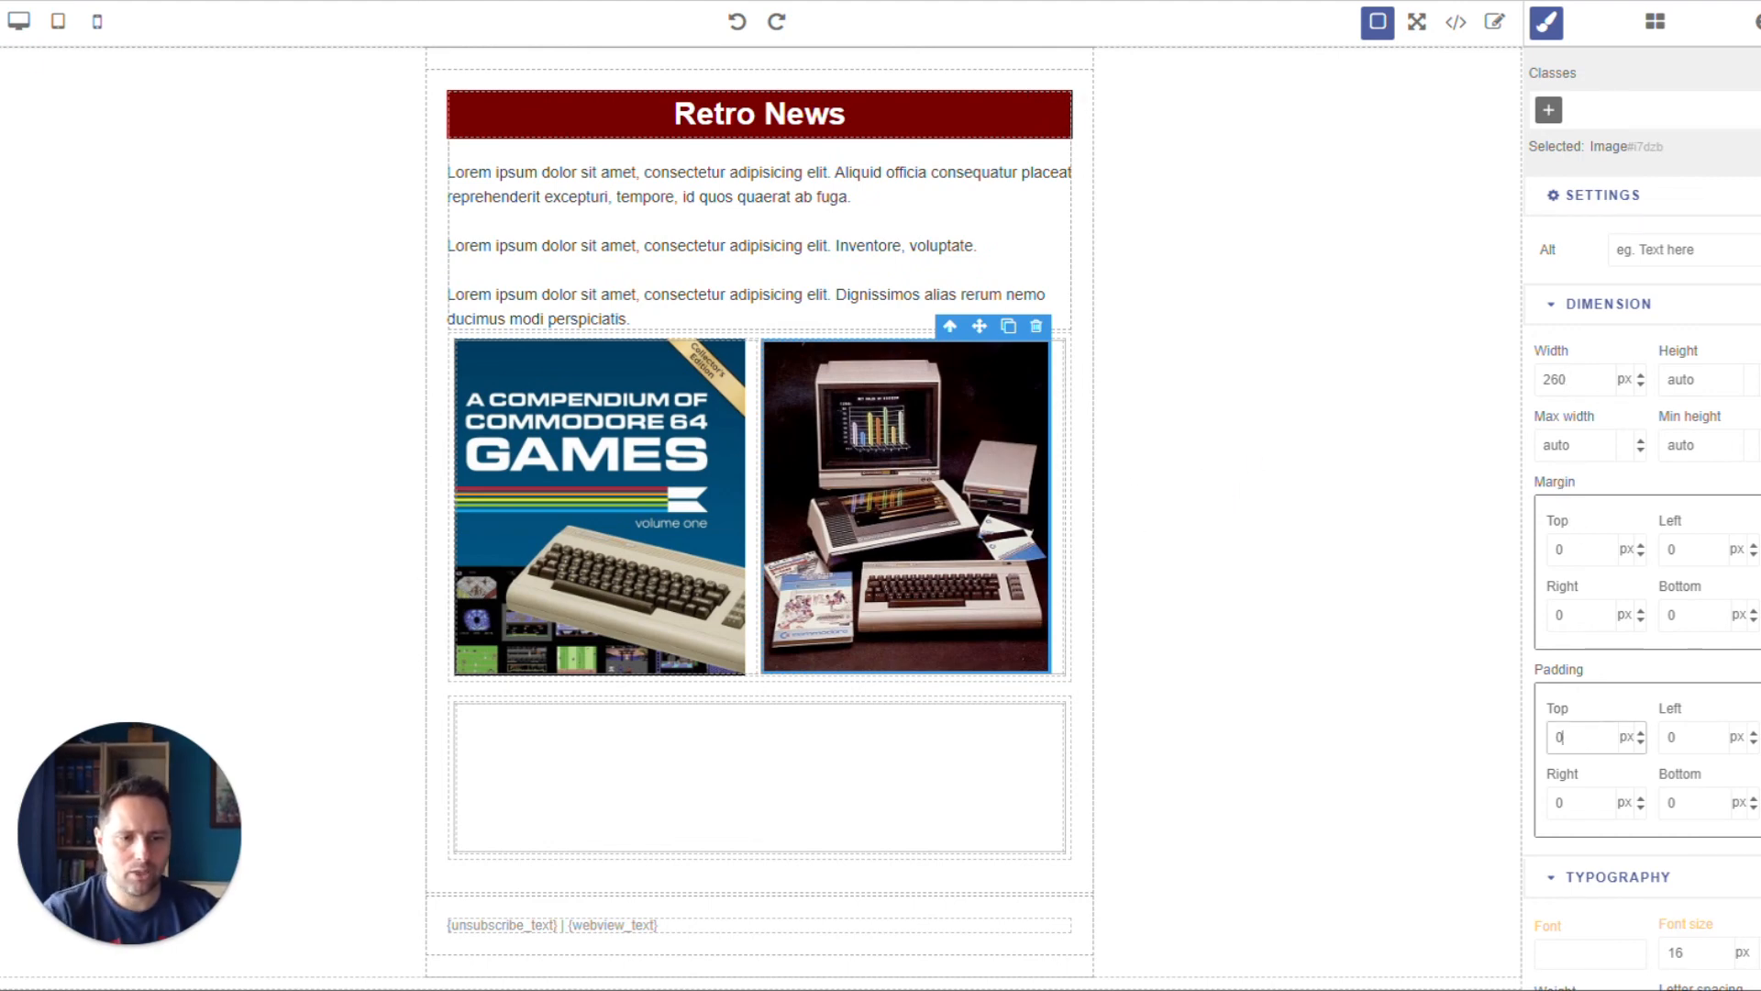
Set the computer photo's right and left padding to 5 px each.
{"action": "key", "text": "BackSpace"}
{"action": "type", "text": "5"}
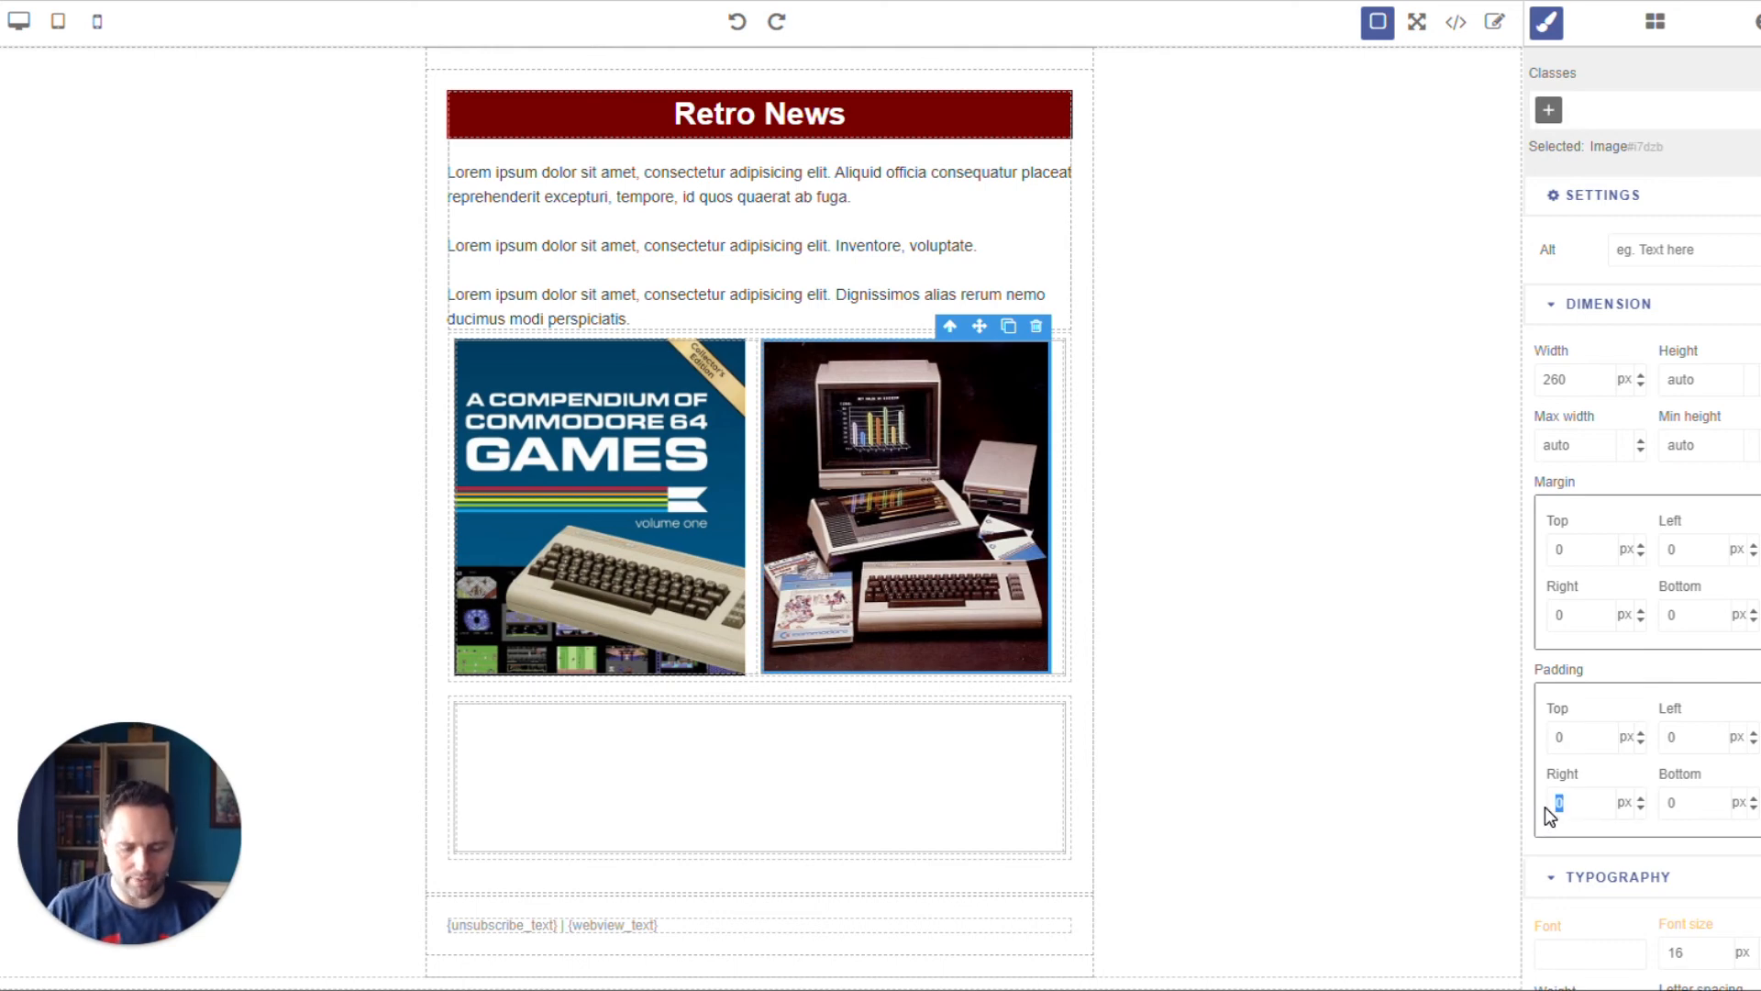
{"action": "key", "text": "Tab"}
{"action": "left_click", "coordinate": [1665, 737]}
{"action": "key", "text": "BackSpace"}
{"action": "type", "text": "5"}
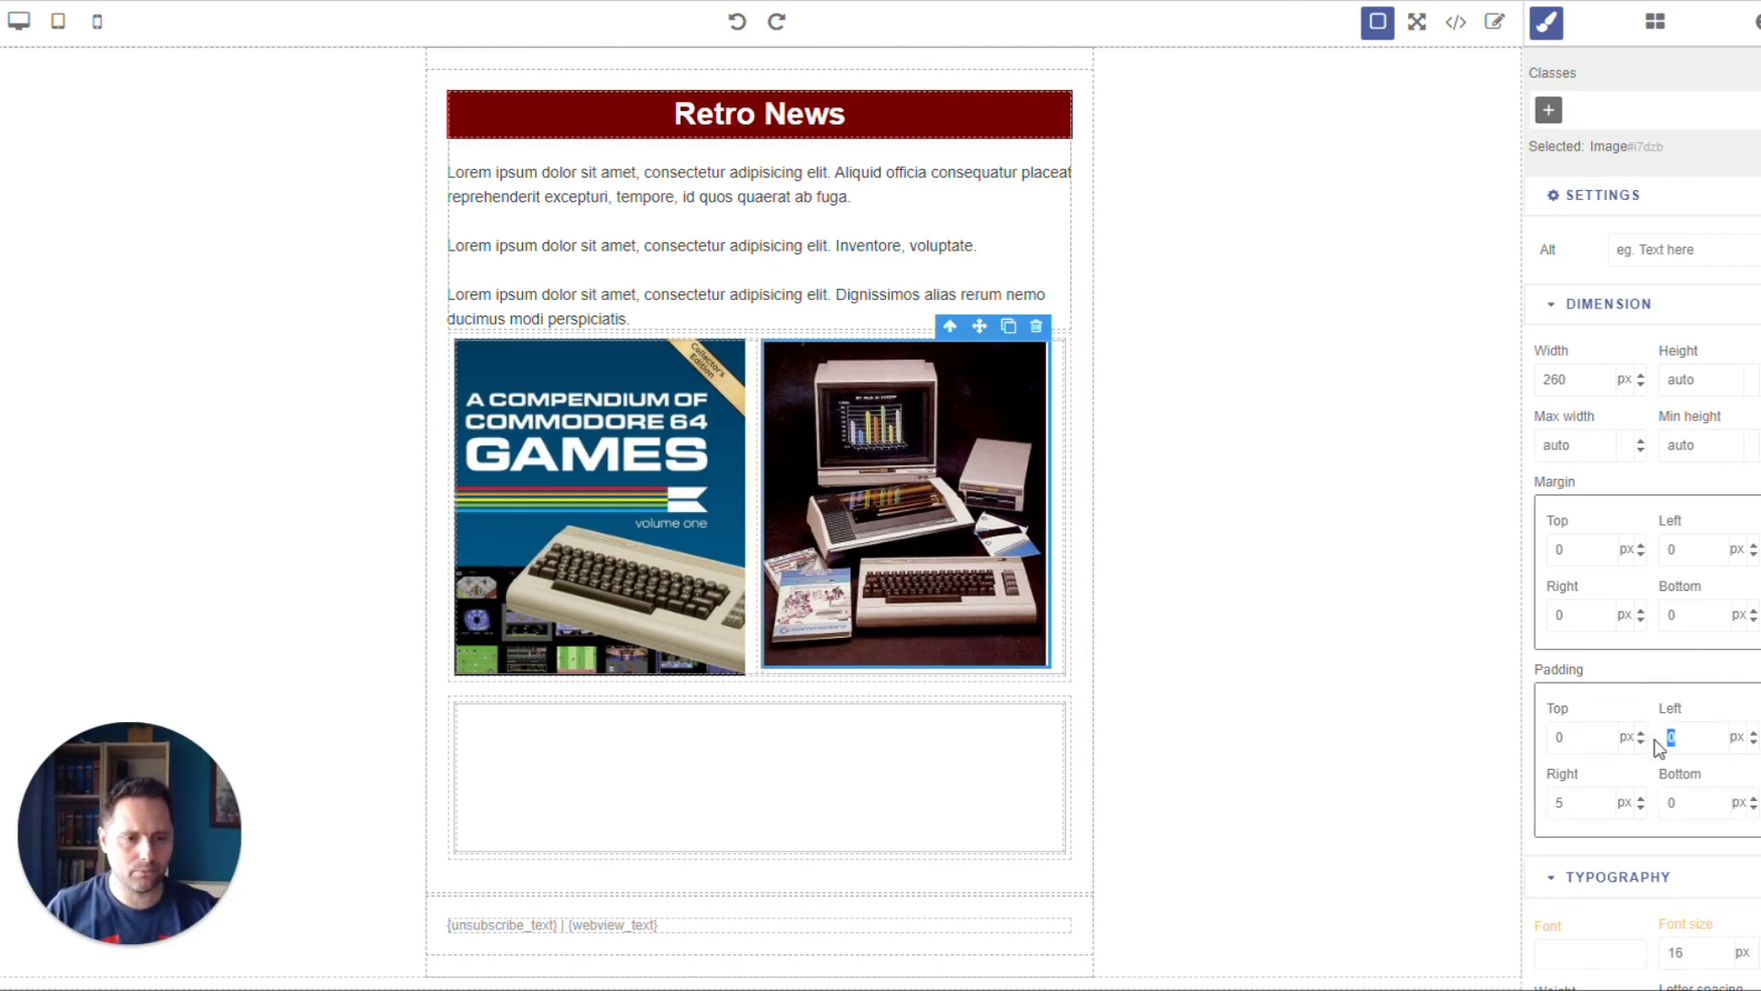
Set the games cover image's right and left padding to 5 px each and deselect the image.
{"action": "left_click", "coordinate": [625, 519]}
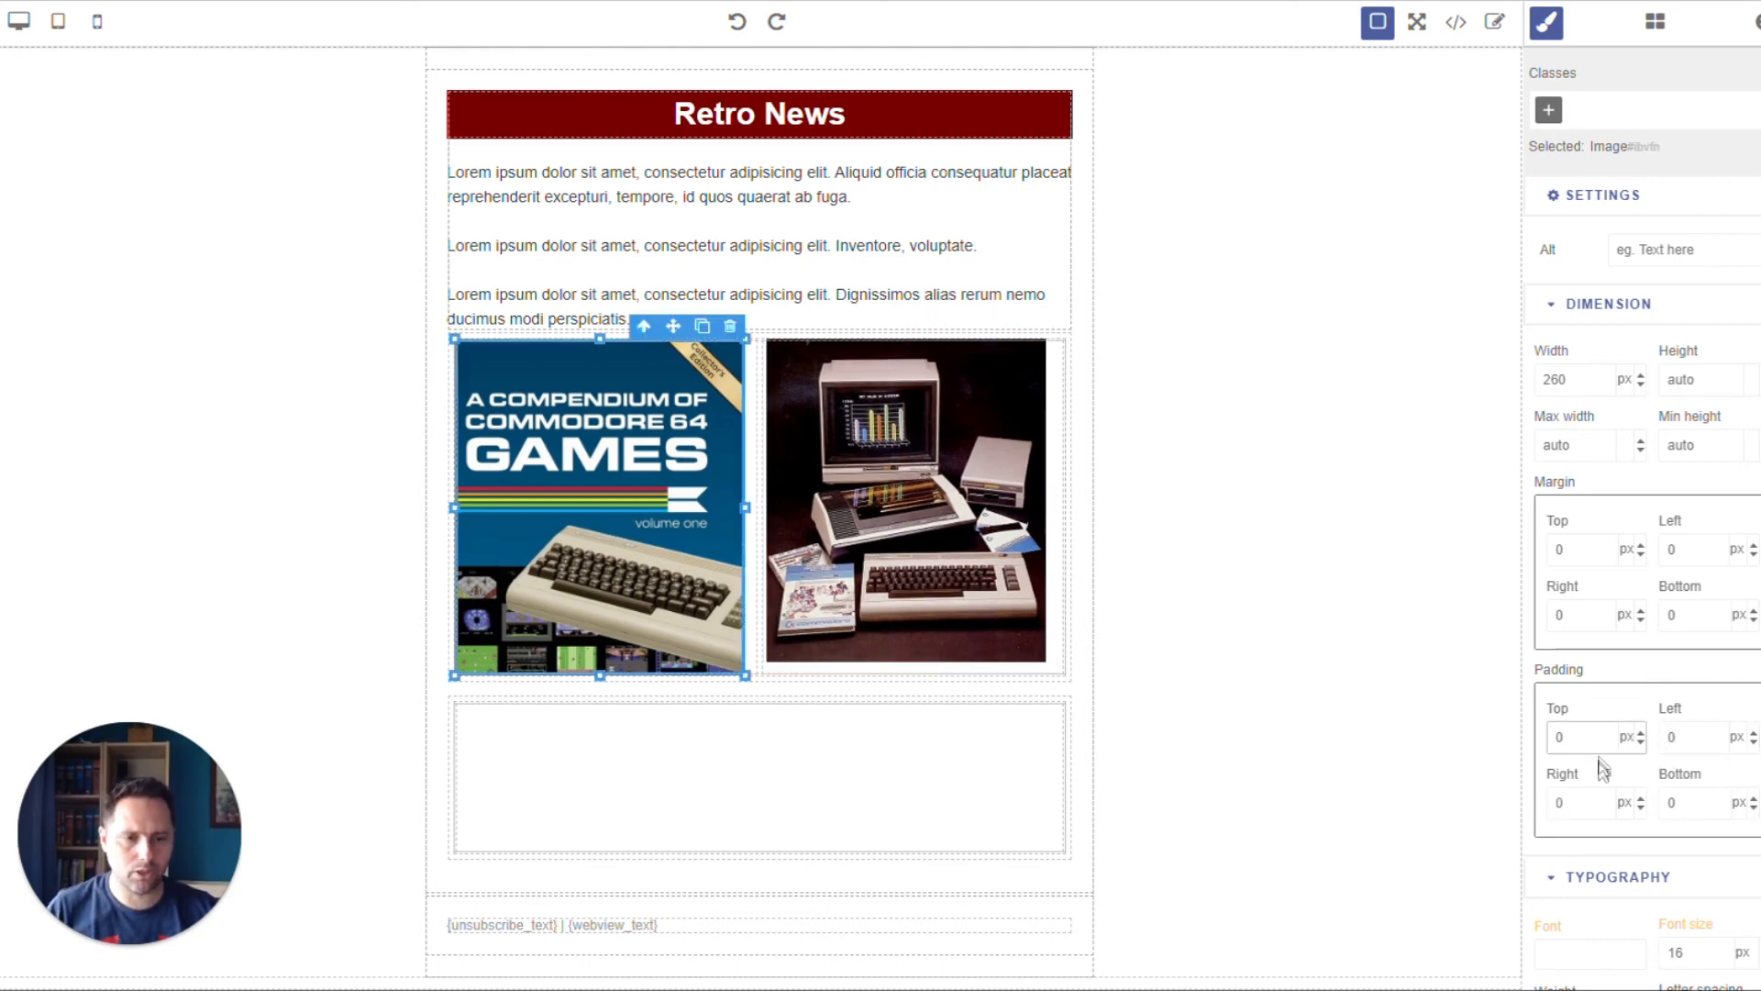
{"action": "double_click", "coordinate": [1580, 803]}
{"action": "type", "text": "5"}
{"action": "left_click_drag", "start_coordinate": [1686, 738], "coordinate": [1625, 740]}
{"action": "type", "text": "5"}
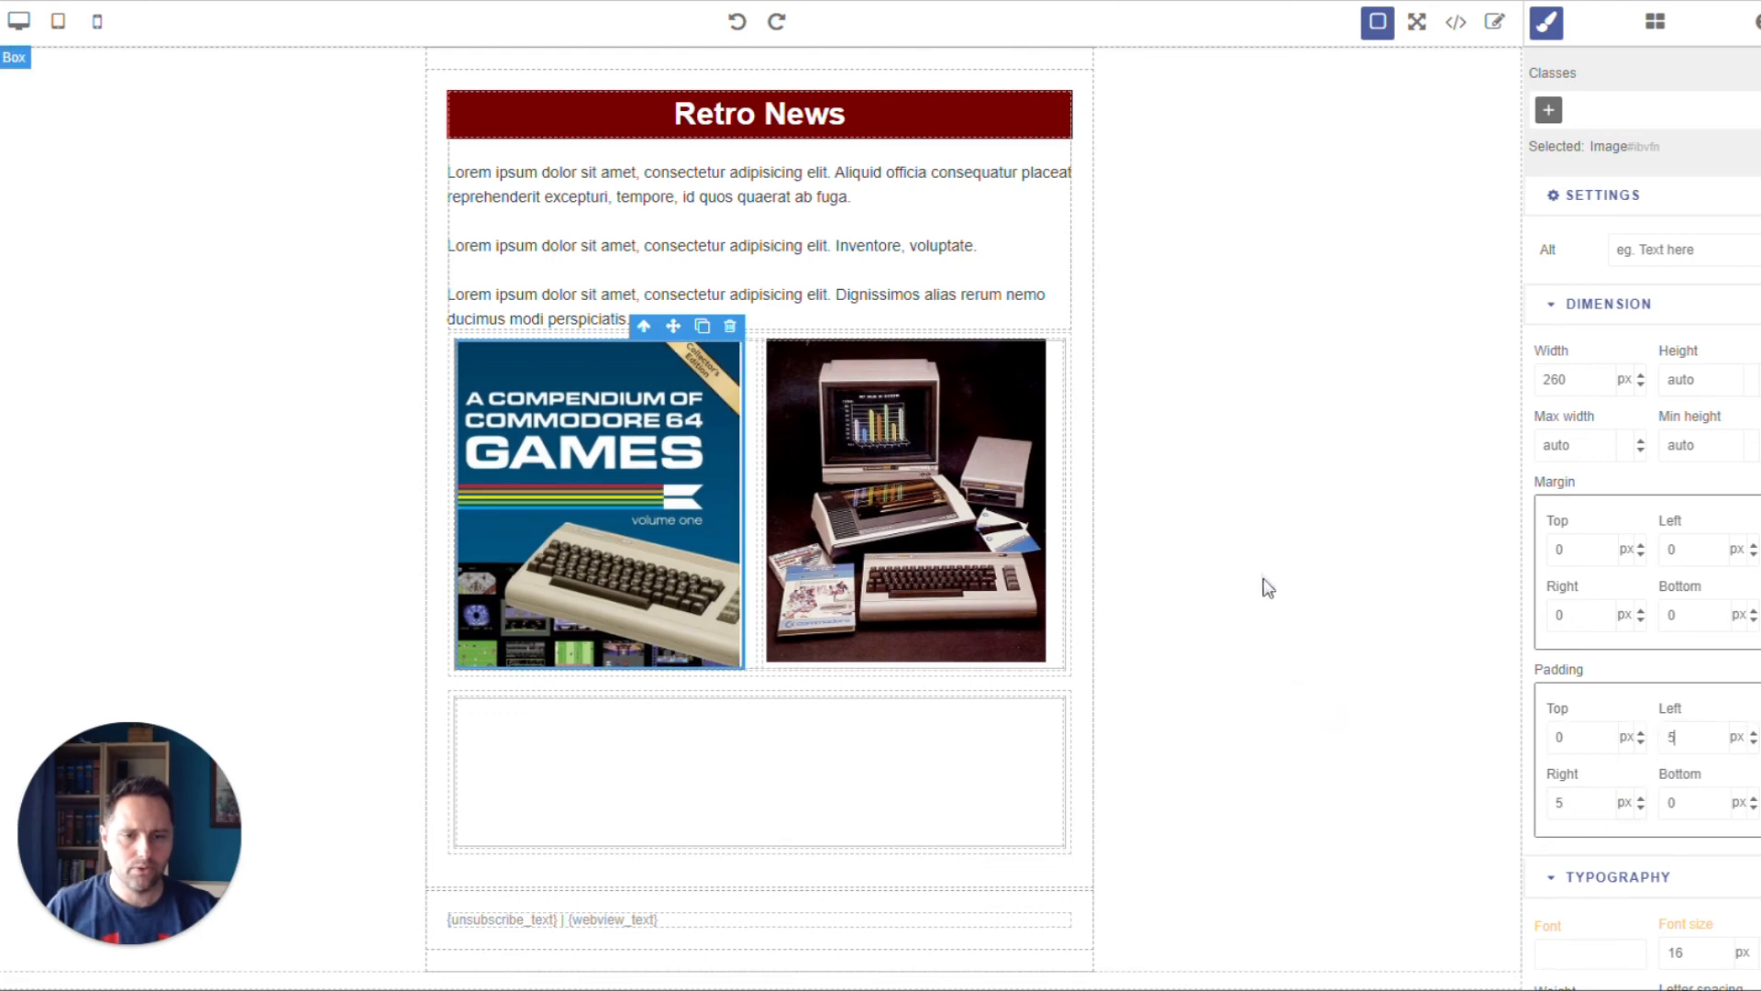
{"action": "left_click", "coordinate": [1264, 579]}
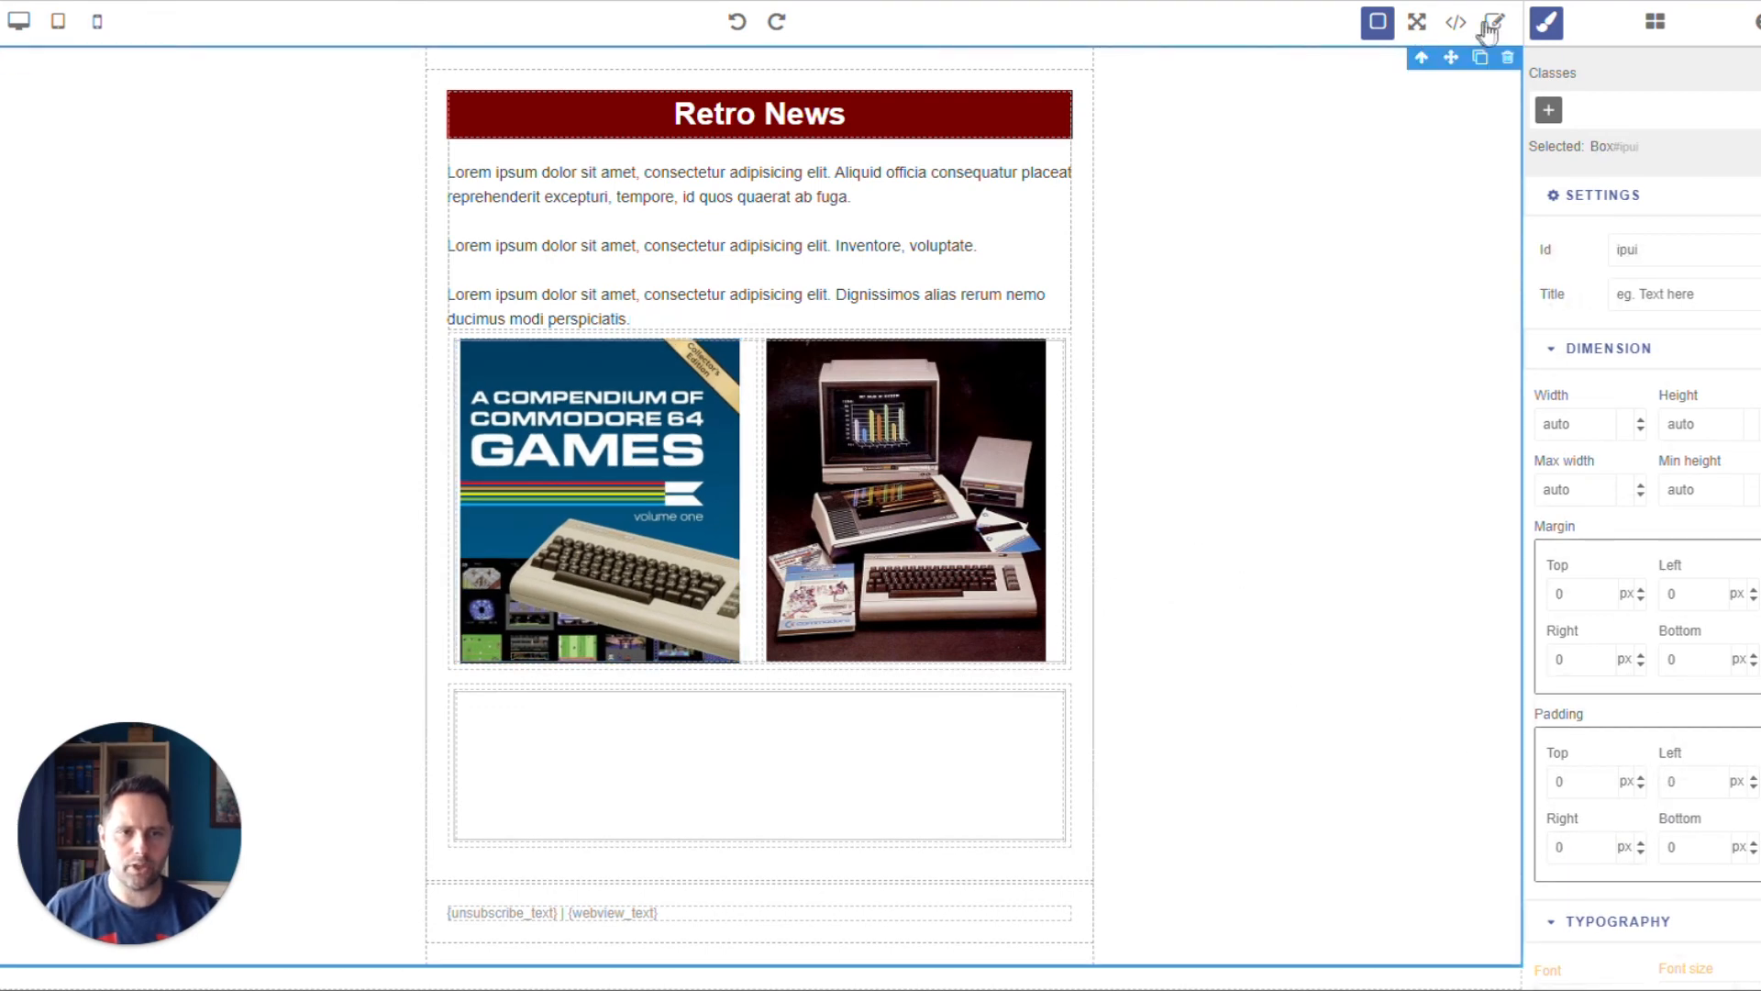
Preview the spaced images without component outlines and recheck the padding settings of the games cover image.
{"action": "left_click", "coordinate": [1376, 27]}
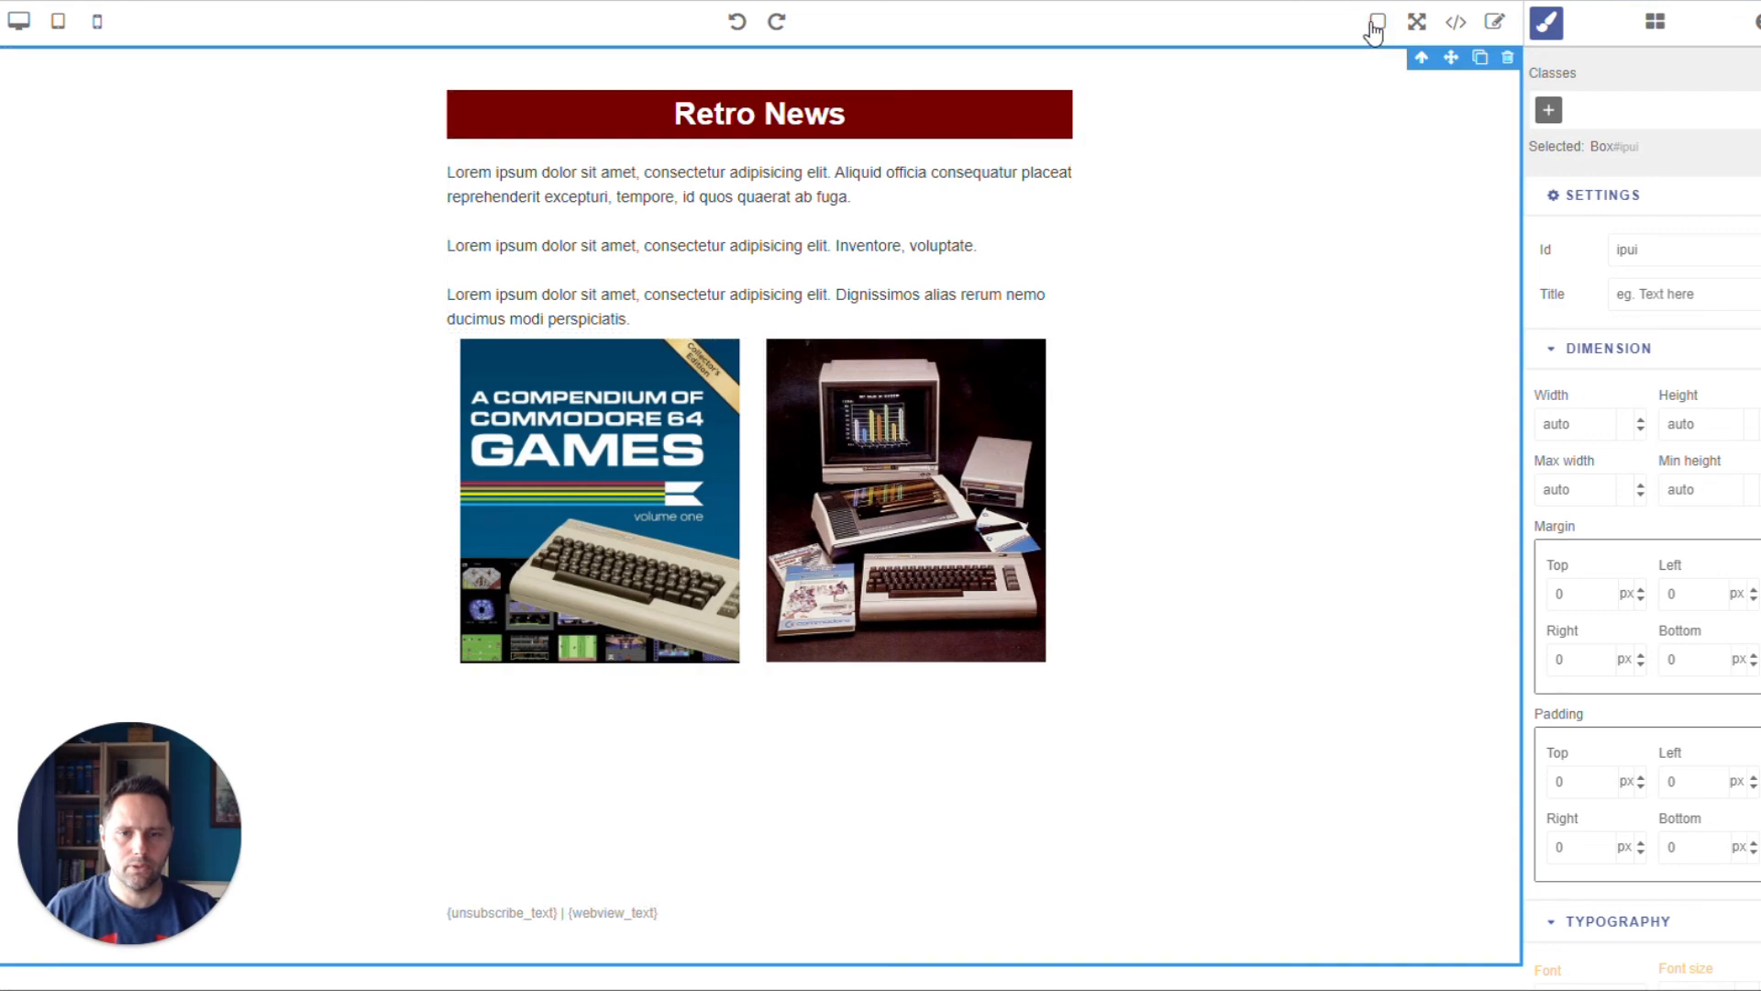
{"action": "left_click", "coordinate": [1376, 27]}
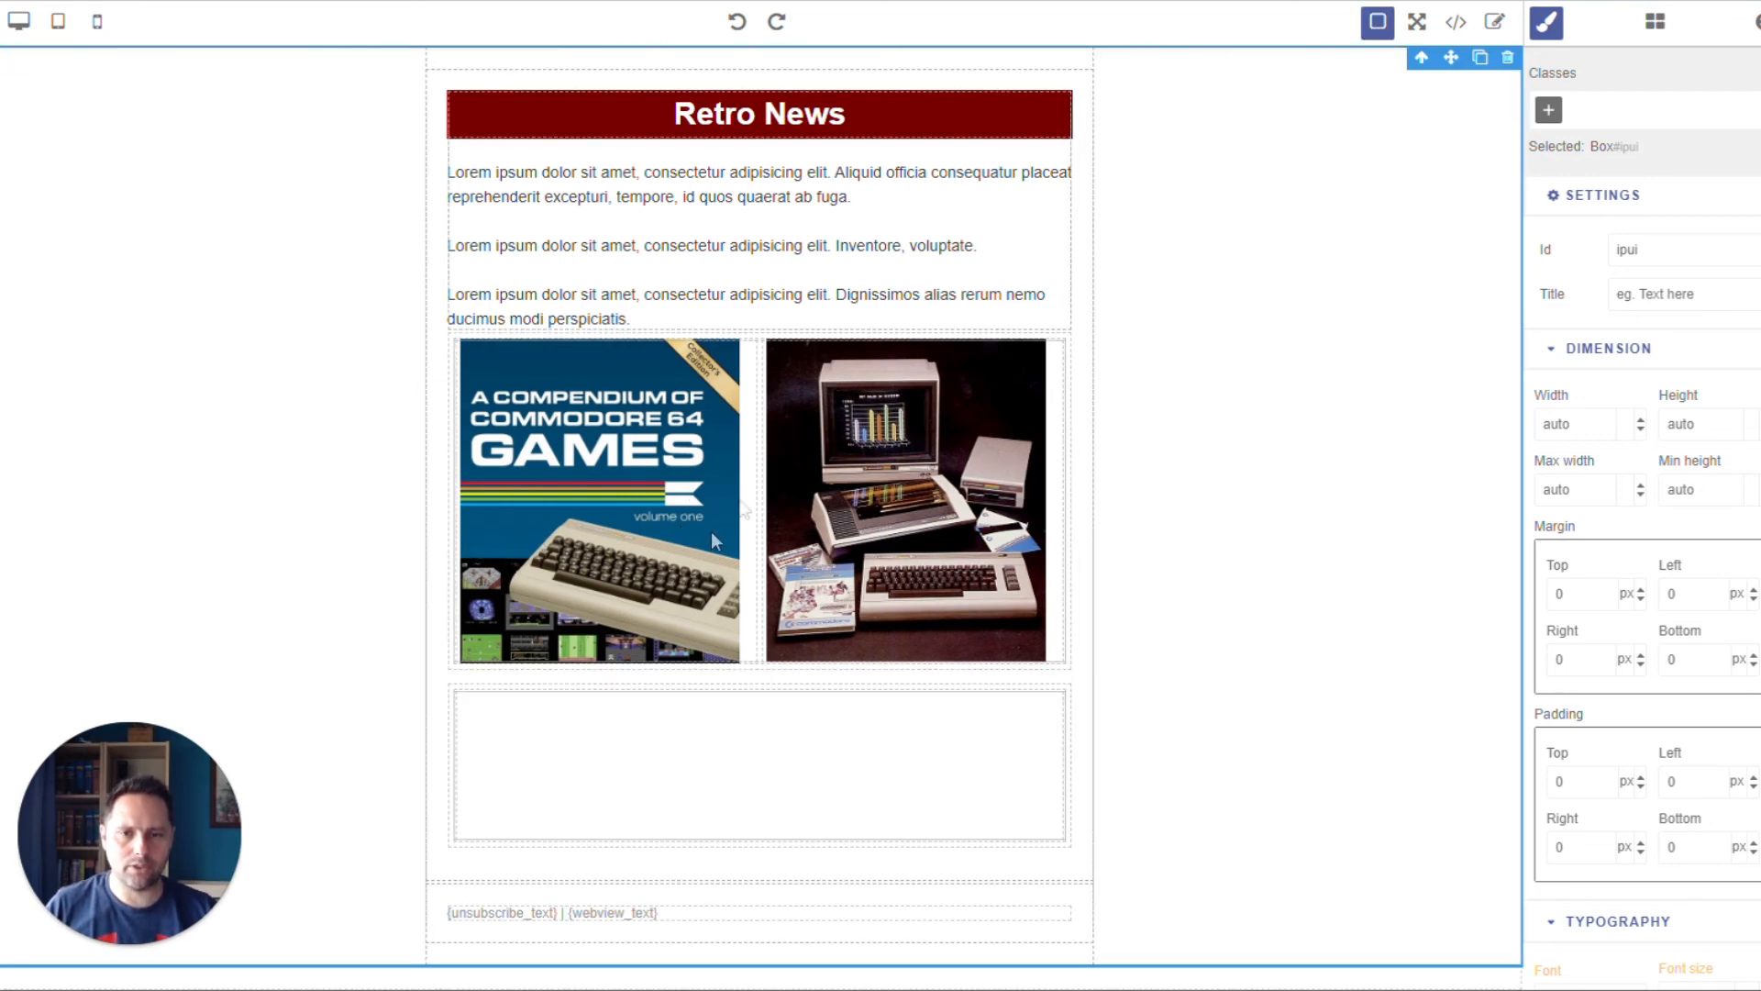
{"action": "left_click", "coordinate": [627, 474]}
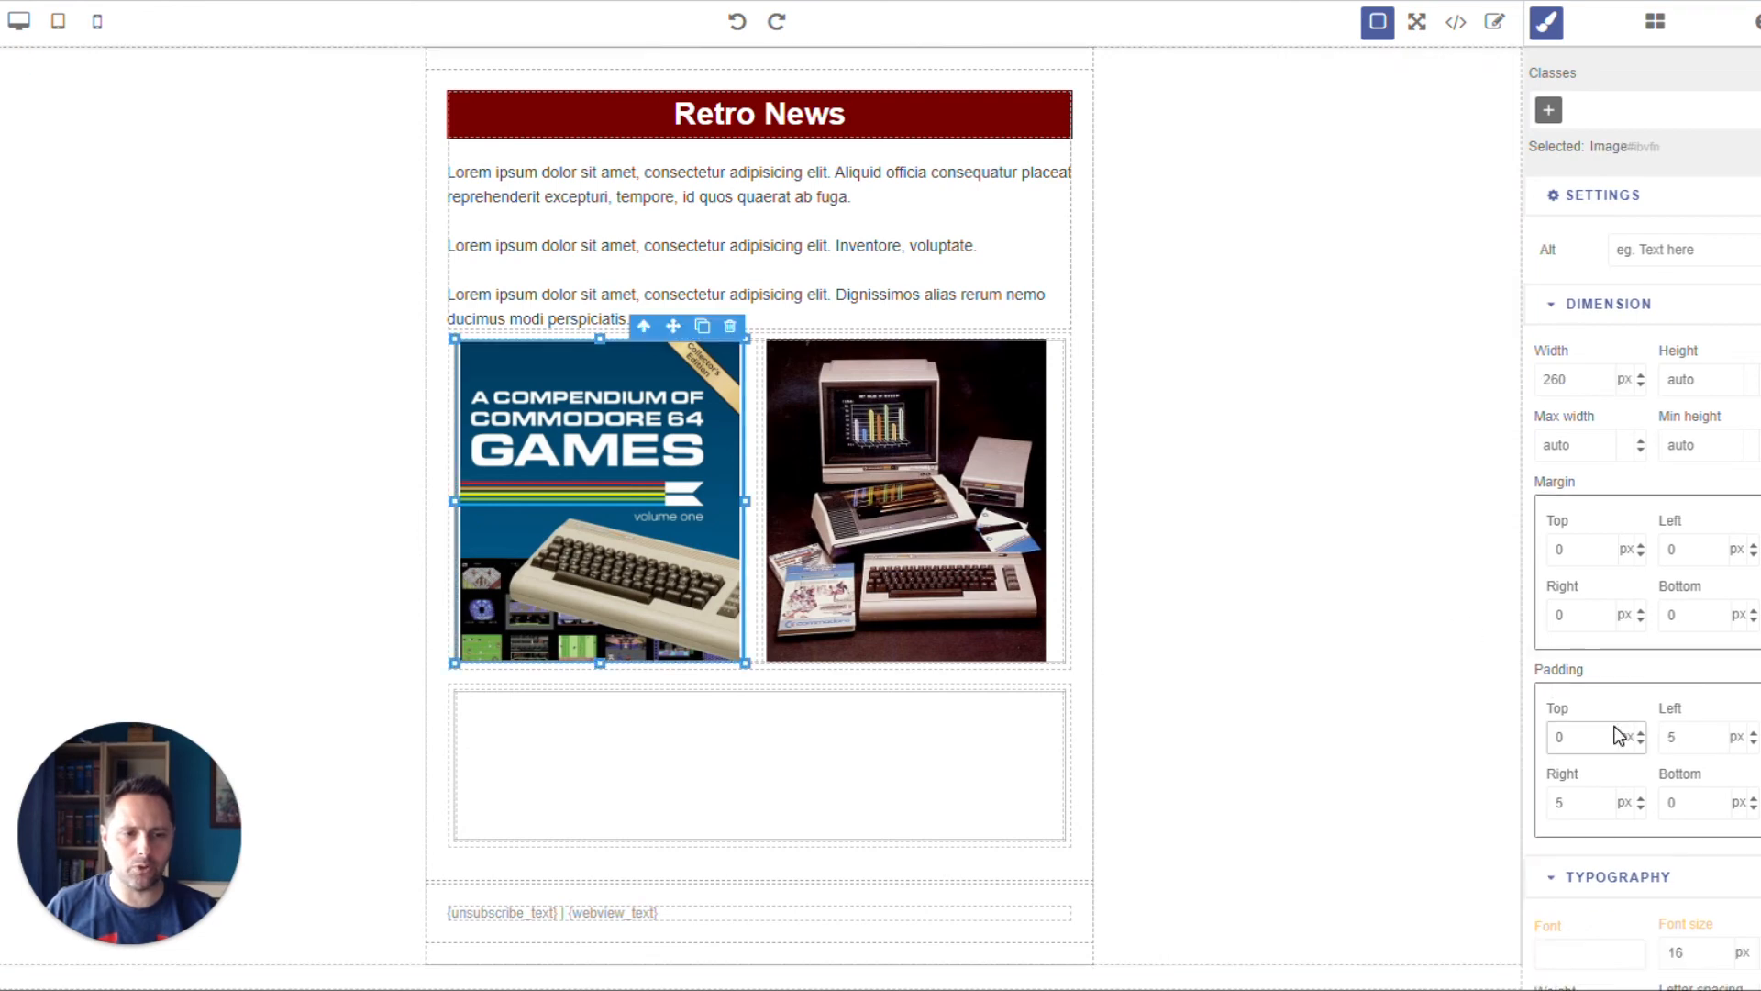
{"action": "left_click", "coordinate": [1594, 812]}
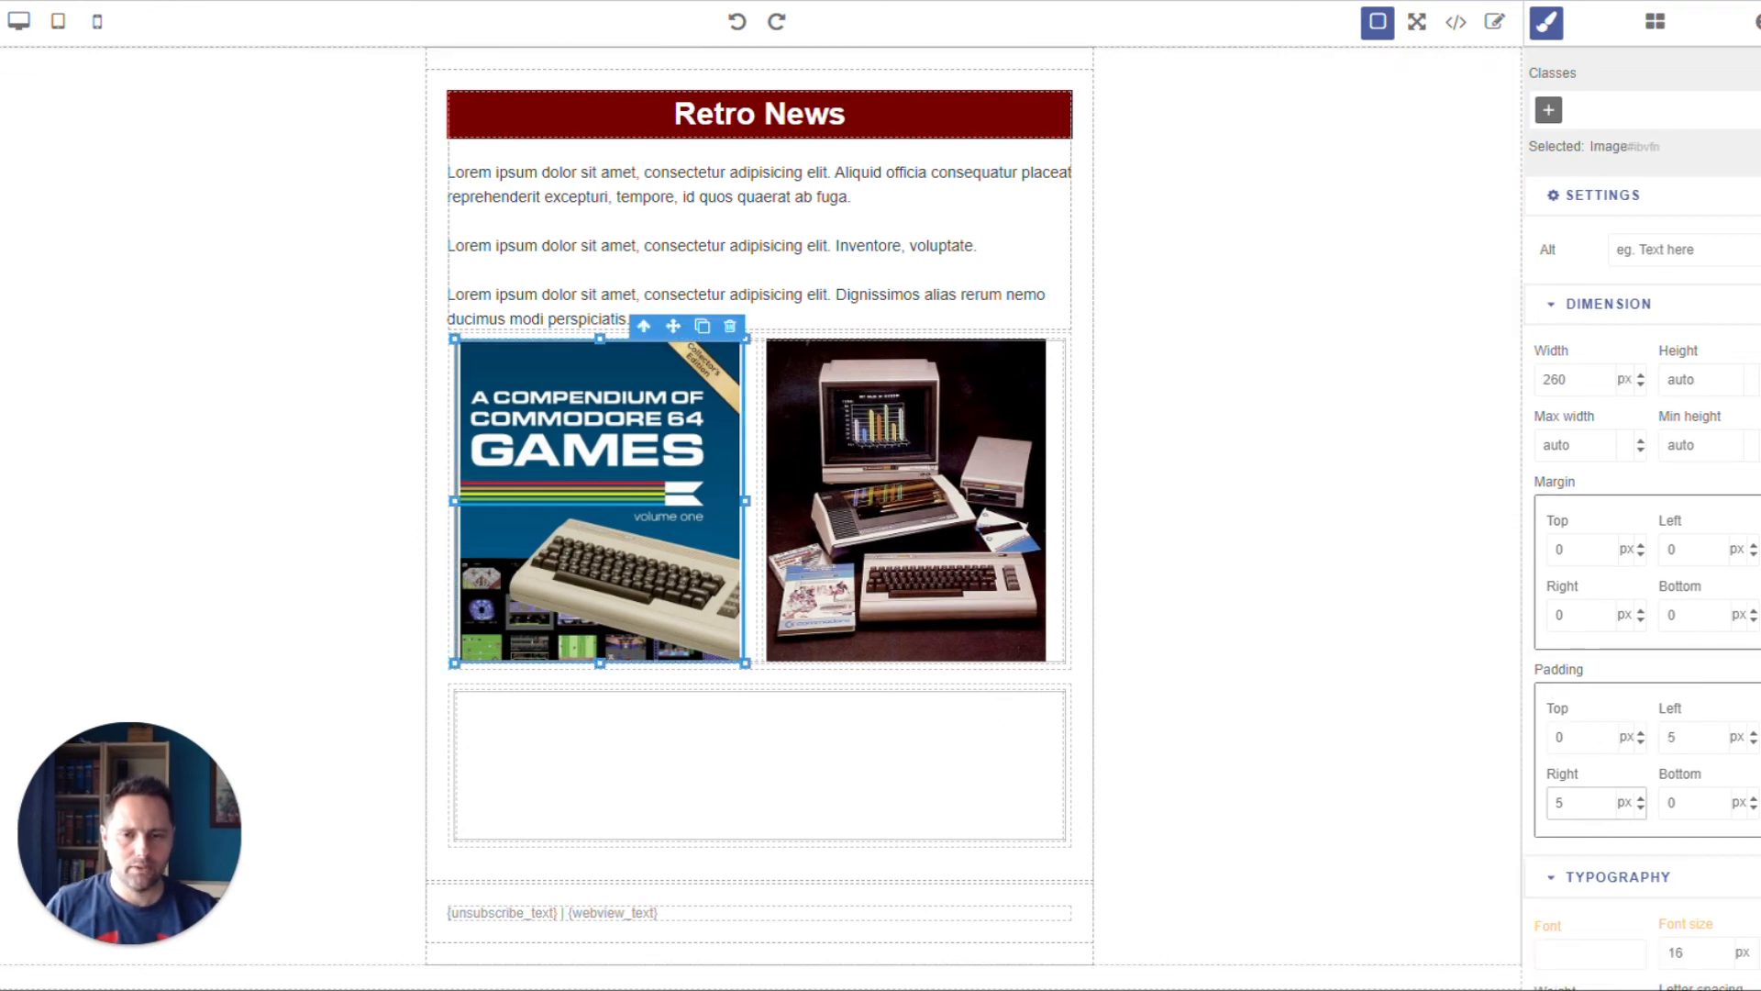
{"action": "left_click", "coordinate": [1247, 532]}
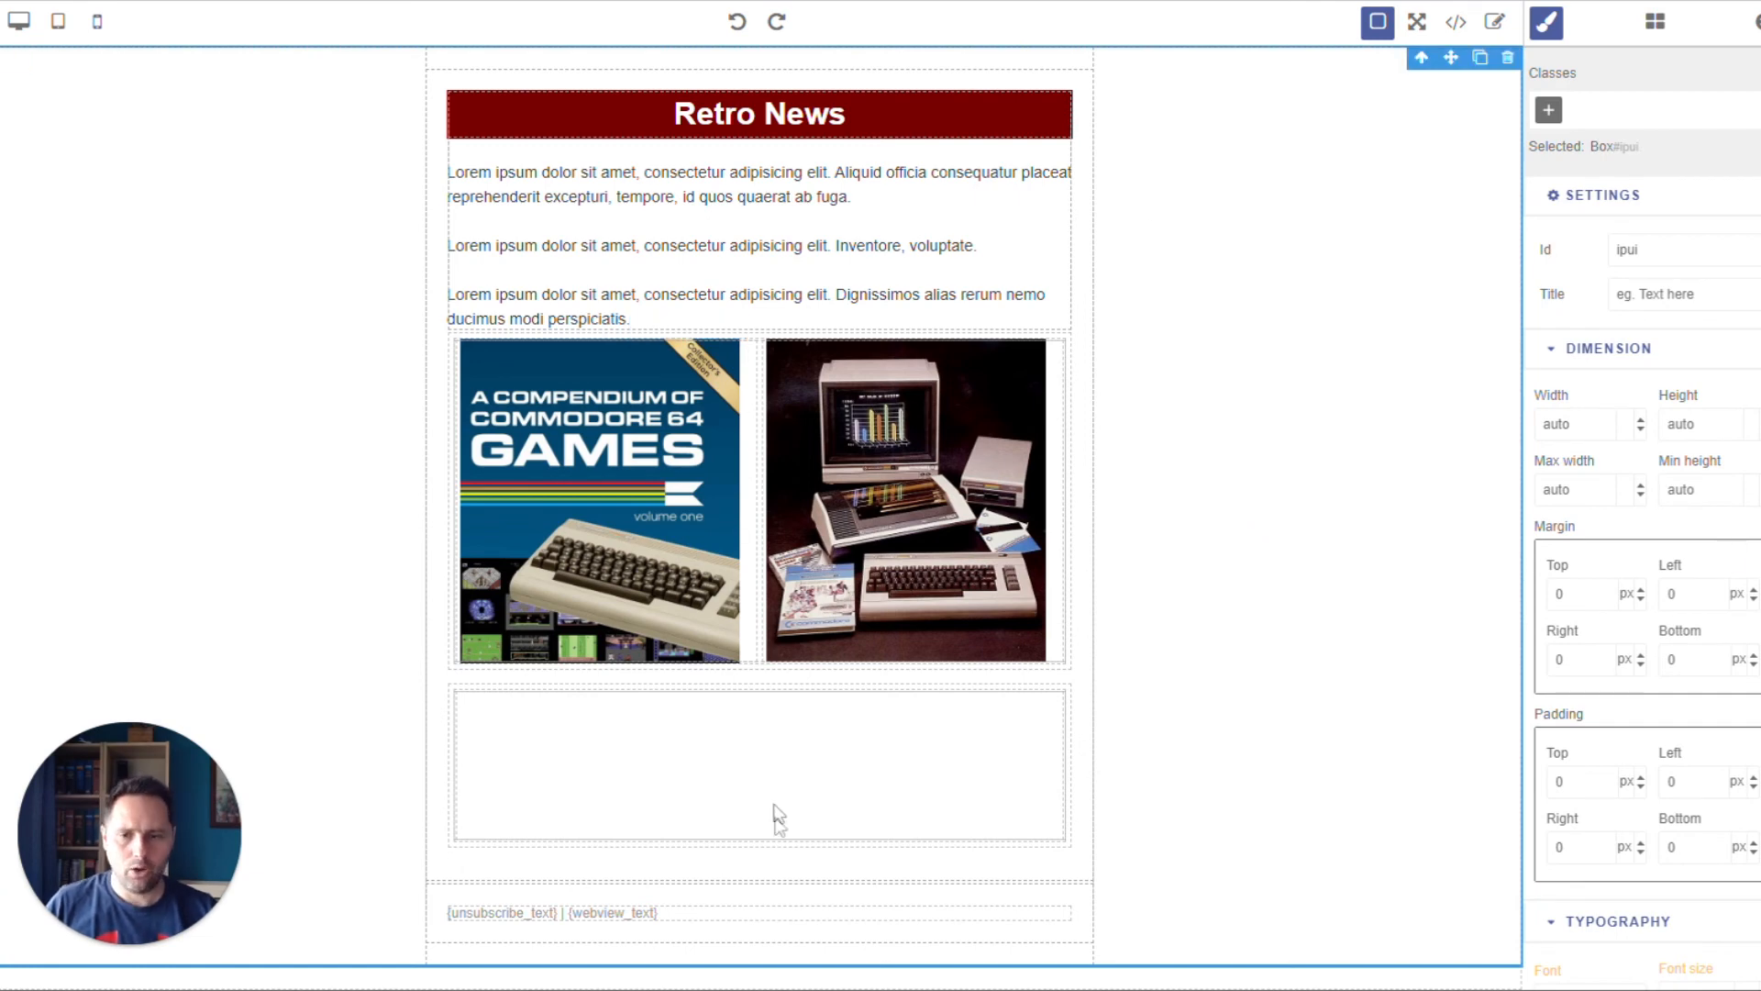
Add a text block to the empty one-column section below the two images.
{"action": "left_click", "coordinate": [852, 747]}
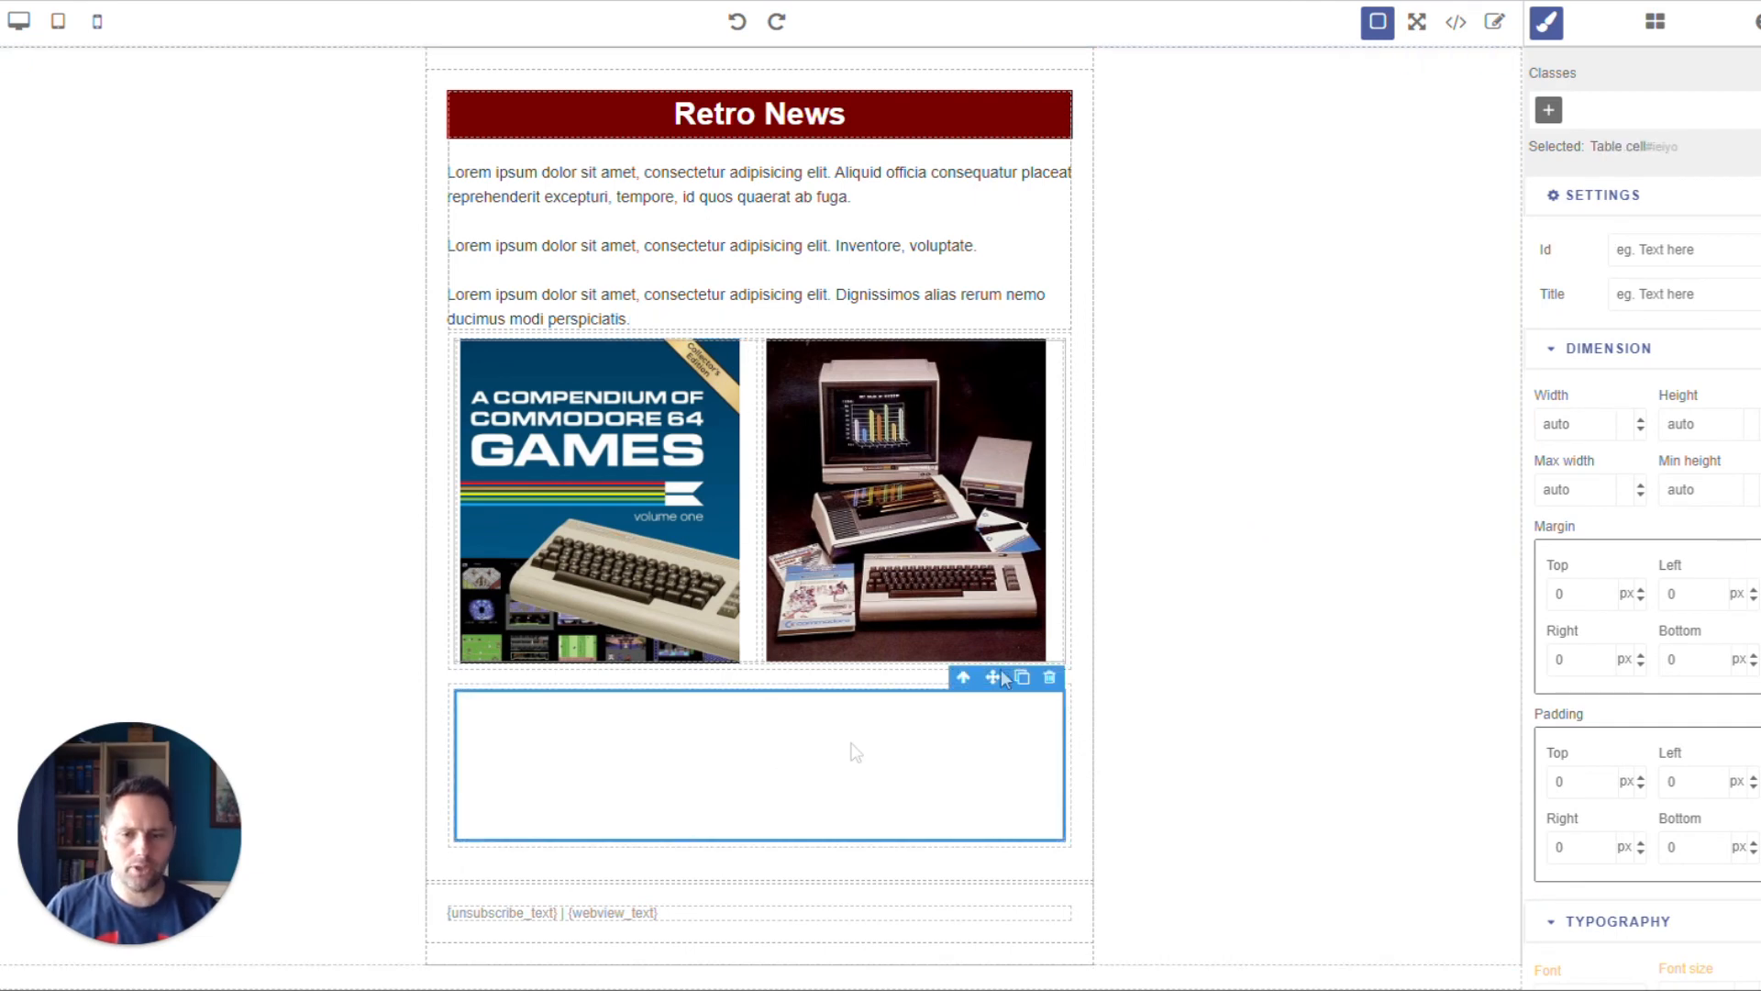
{"action": "left_click", "coordinate": [1655, 21]}
{"action": "left_click_drag", "start_coordinate": [1603, 526], "coordinate": [608, 729]}
{"action": "double_click", "coordinate": [641, 725]}
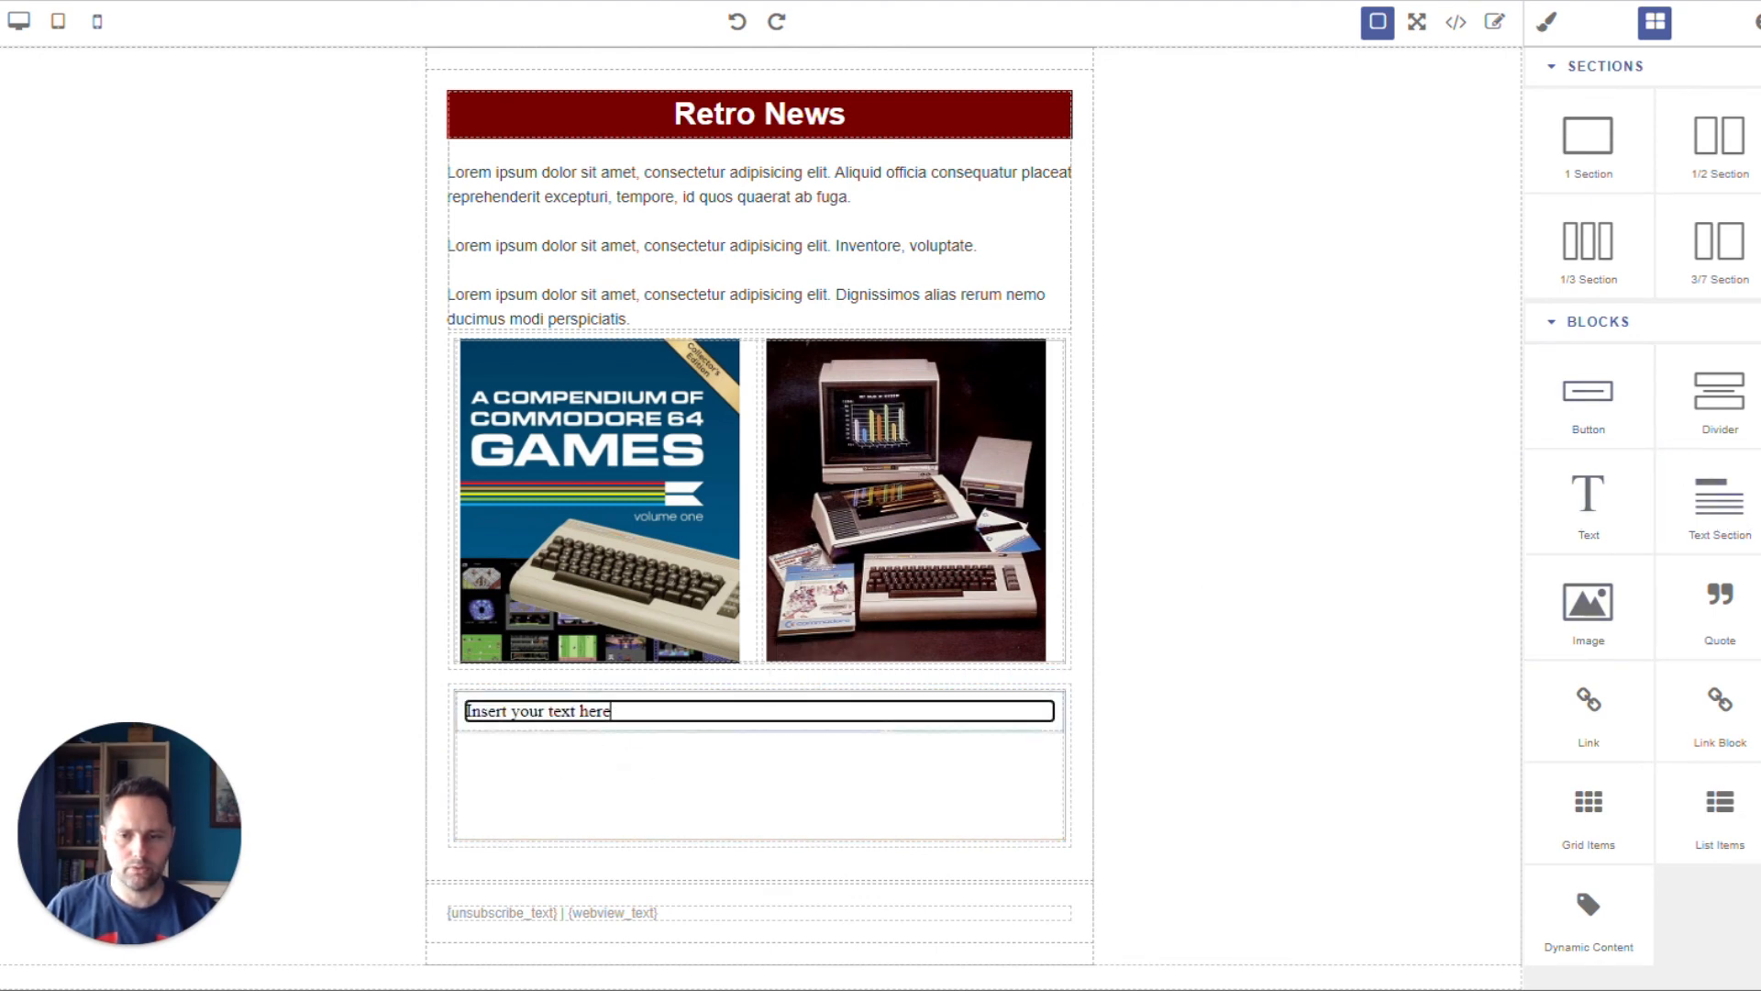
{"action": "left_click", "coordinate": [908, 784]}
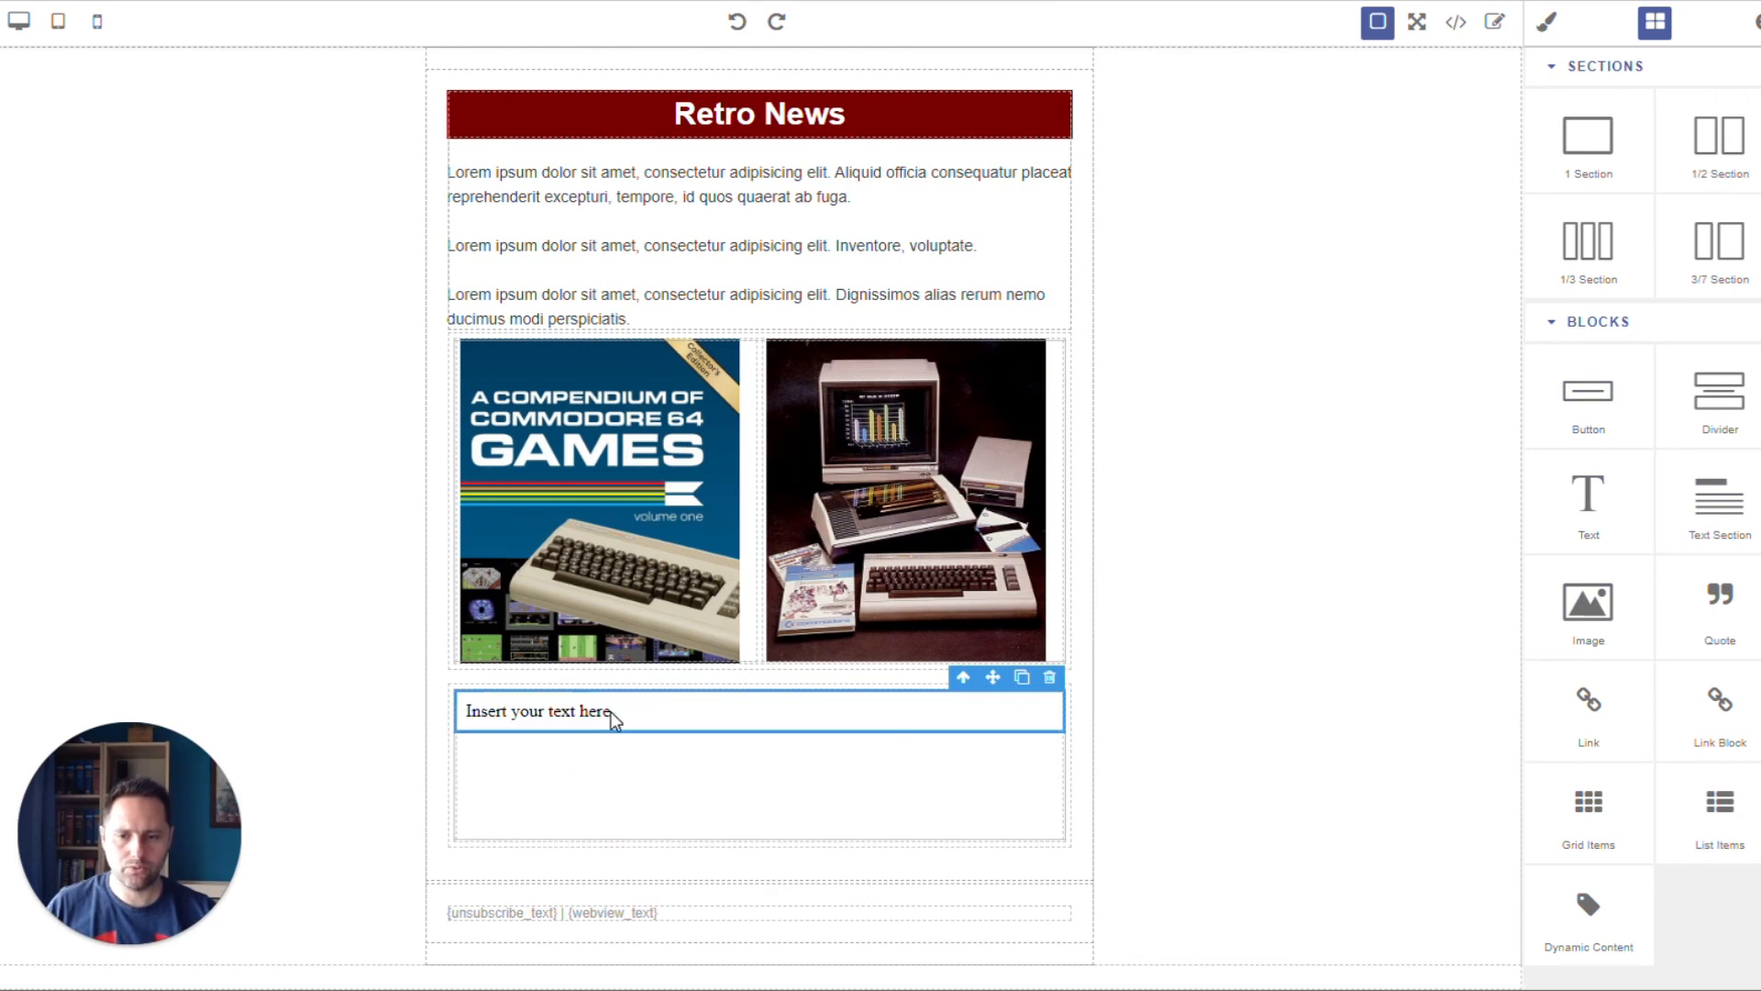
Replace the placeholder in the new text block with "Lorem Ipsum".
{"action": "double_click", "coordinate": [609, 720]}
{"action": "key", "text": "ctrl+a"}
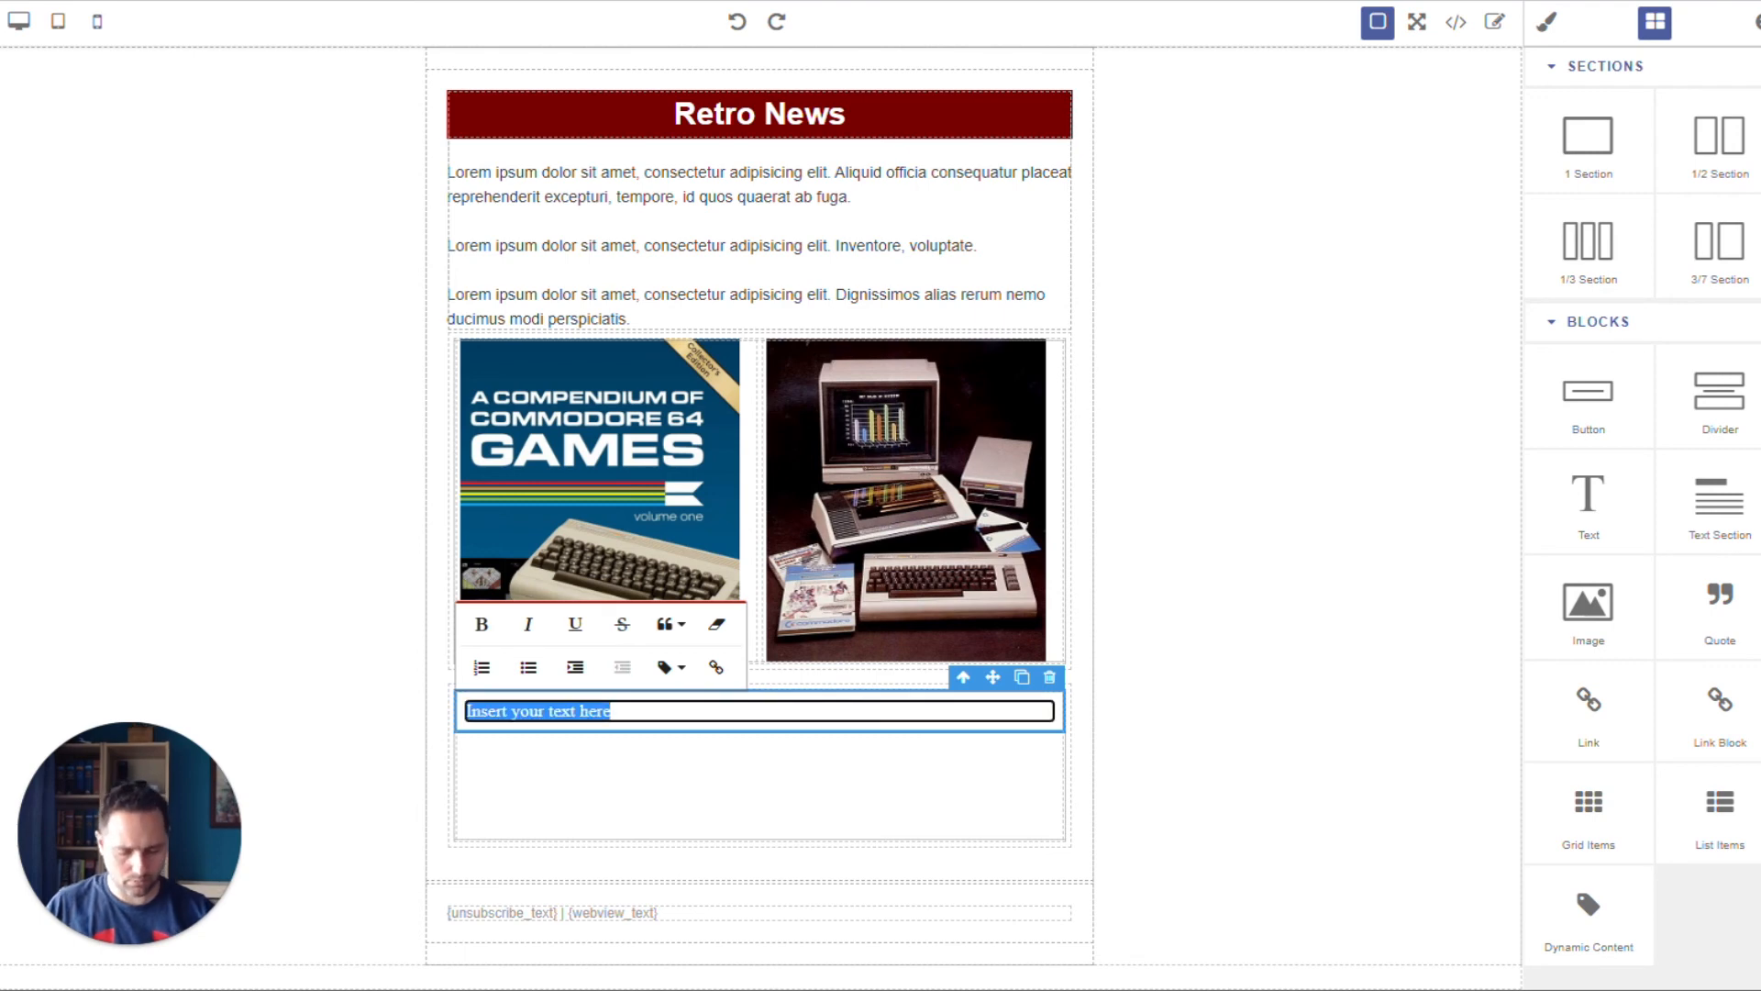
{"action": "type", "text": "Lorem Ipsum"}
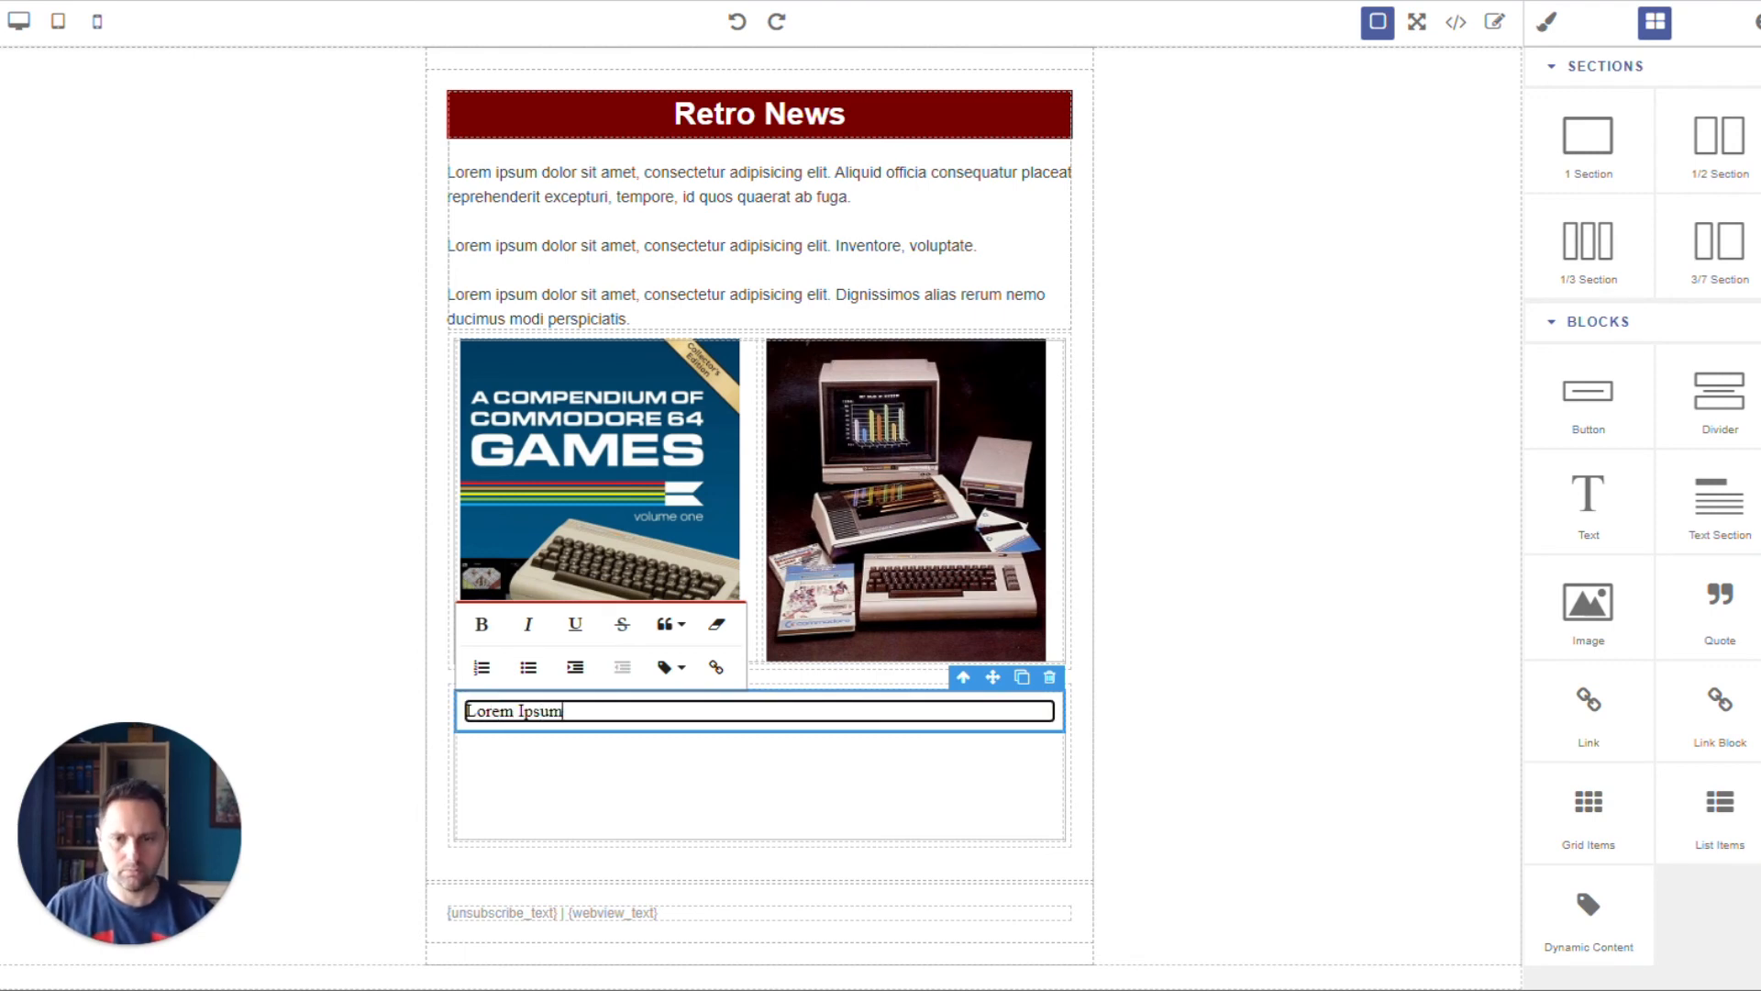
{"action": "left_click", "coordinate": [1178, 730]}
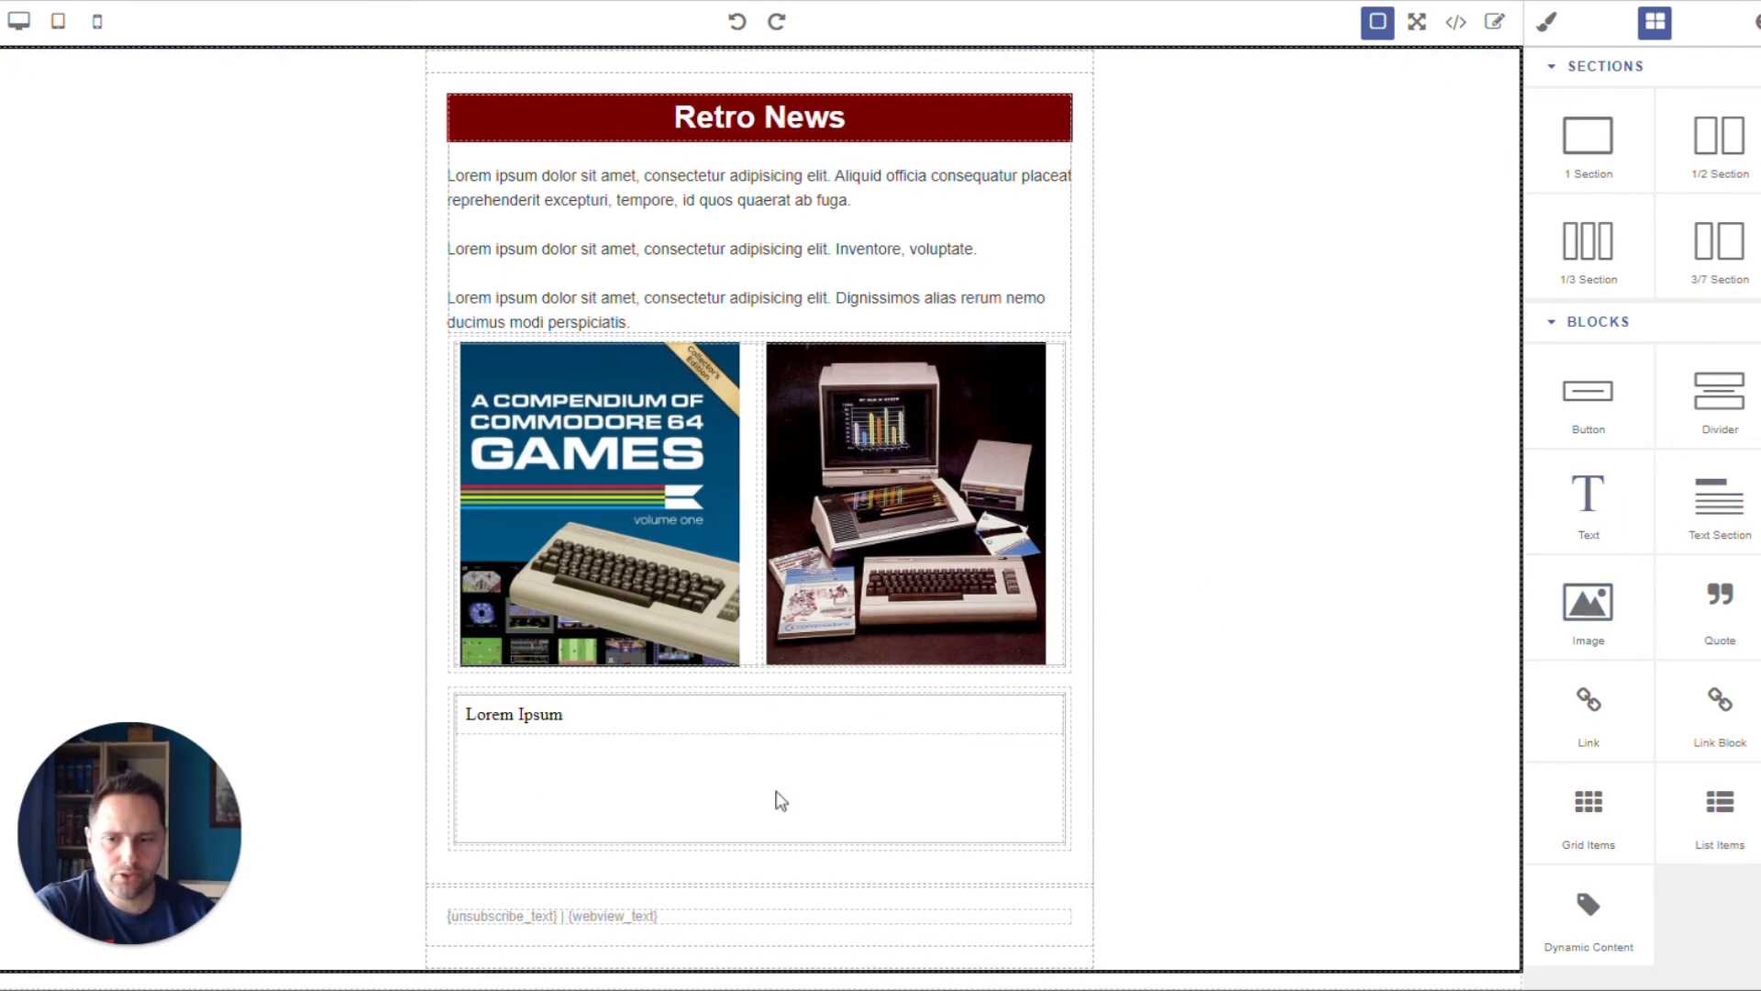
Add a button block directly below the "Lorem Ipsum" text in the one-column section.
{"action": "left_click_drag", "start_coordinate": [1589, 394], "coordinate": [732, 755]}
{"action": "left_click", "coordinate": [511, 775]}
{"action": "left_click", "coordinate": [645, 782]}
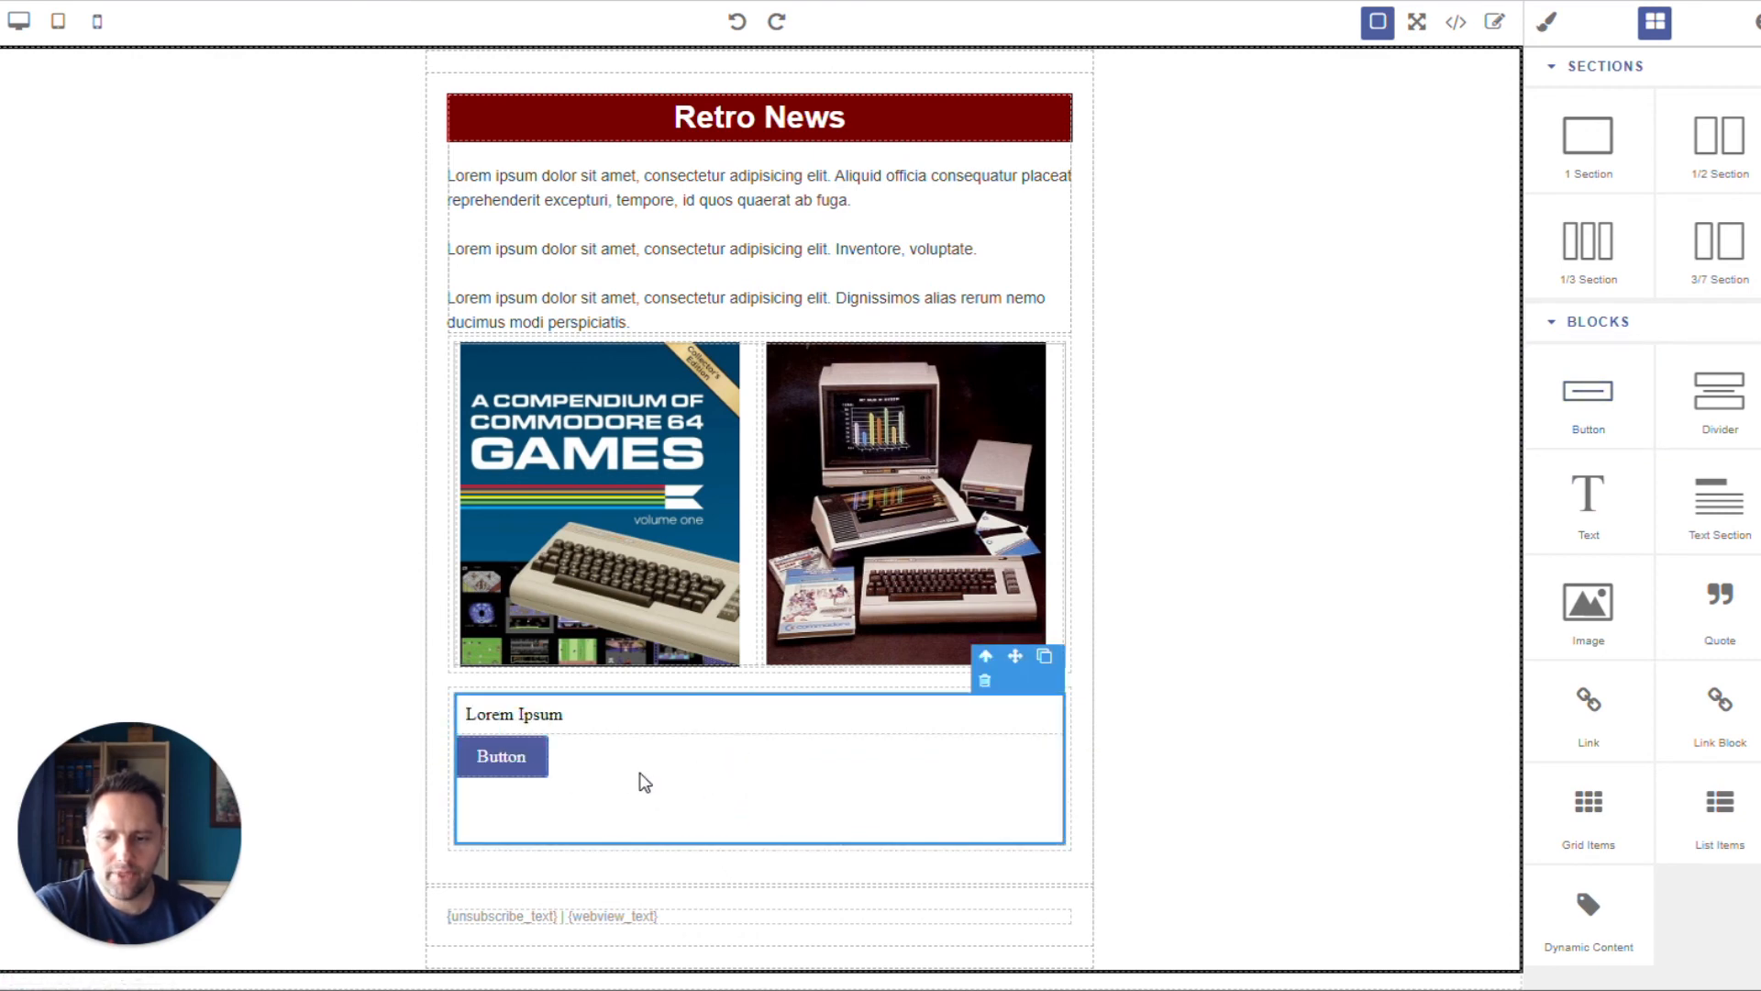
{"action": "left_click", "coordinate": [538, 778]}
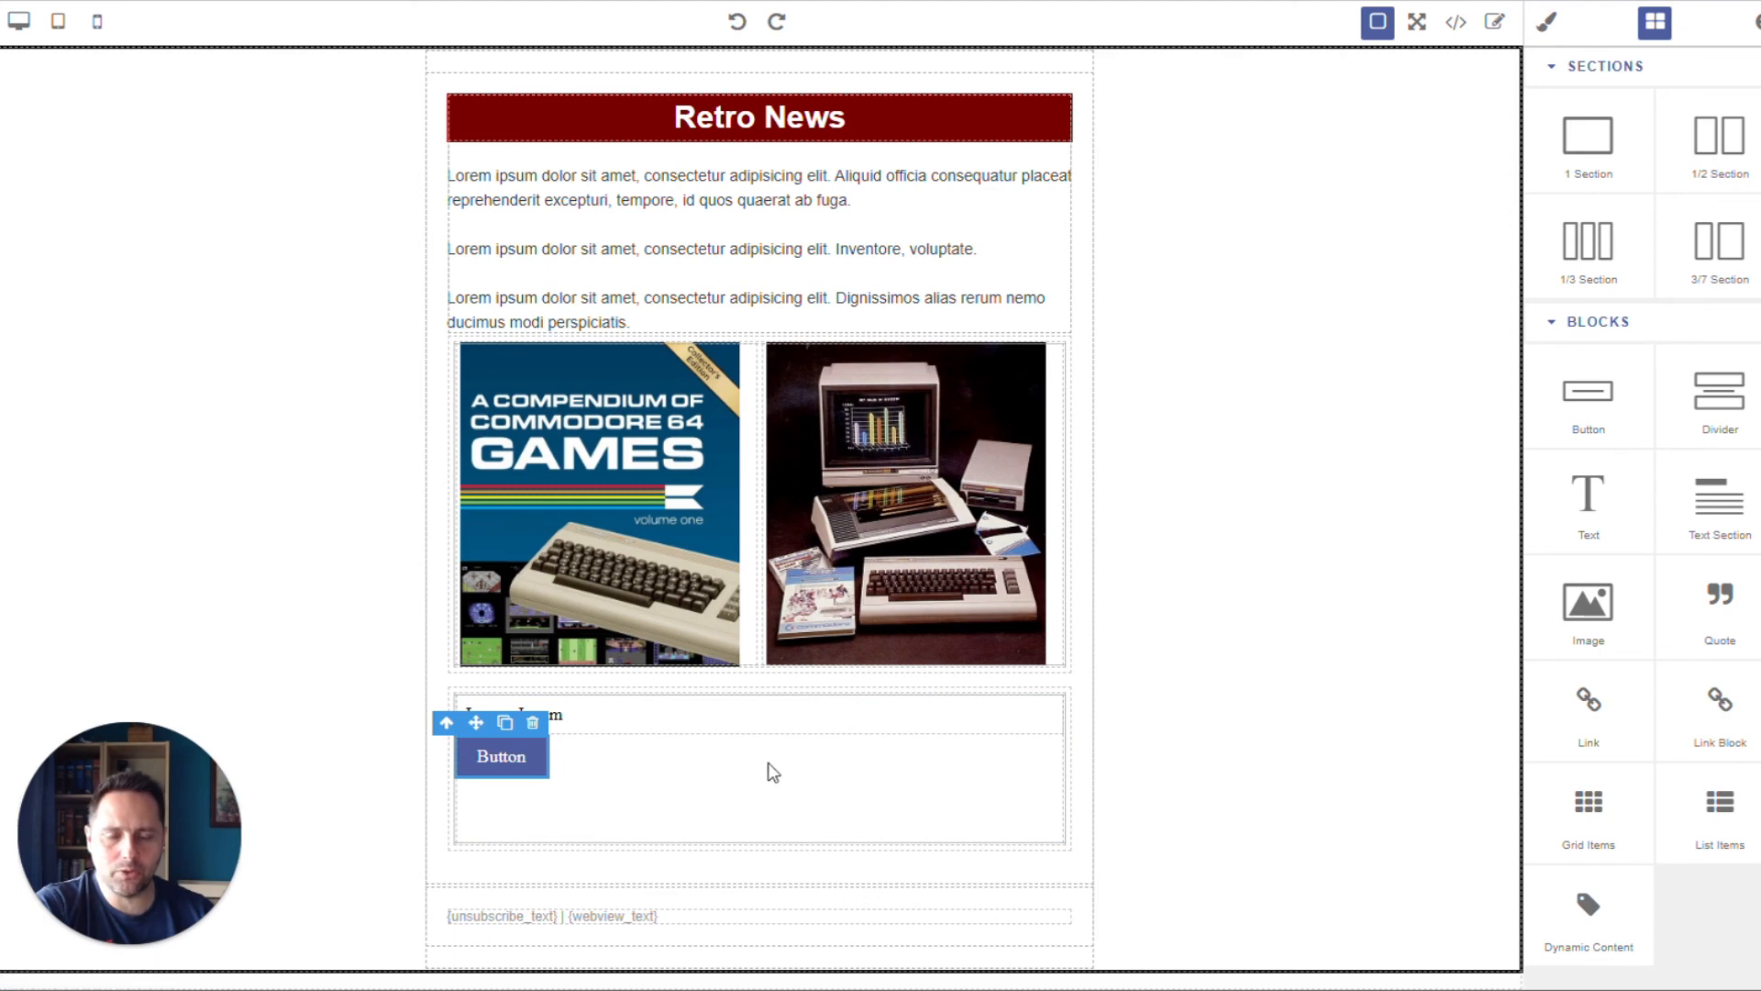
{"action": "left_click", "coordinate": [604, 782]}
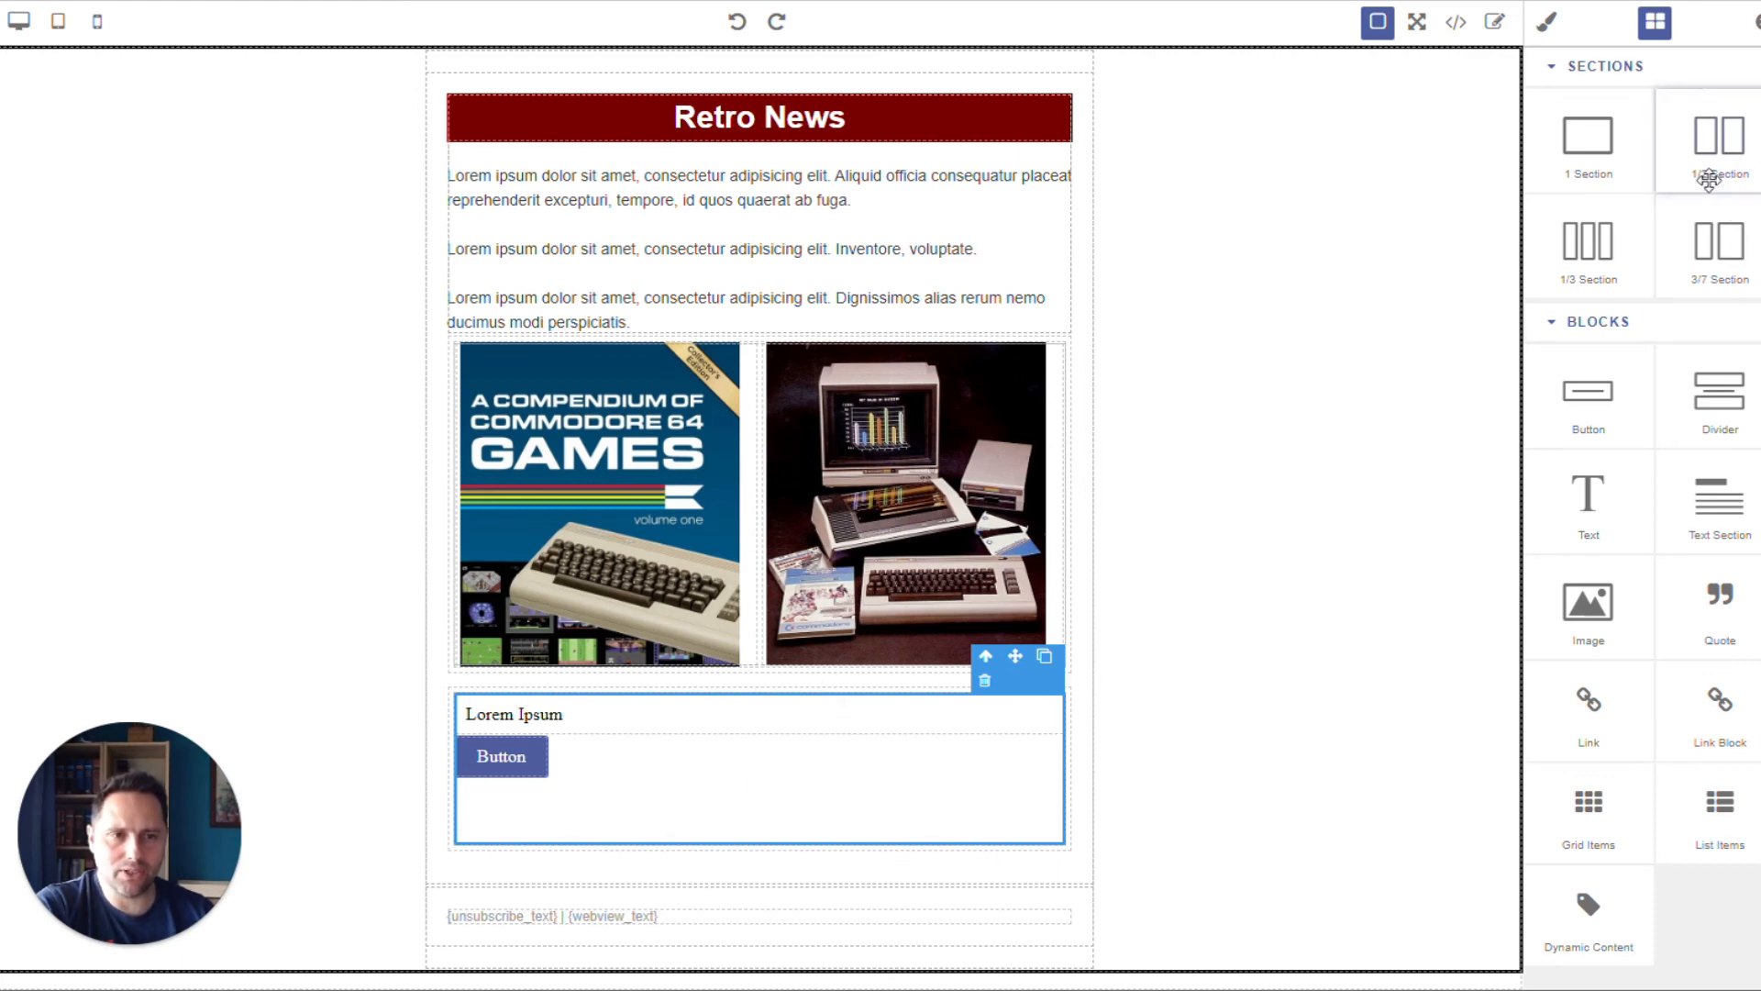
Try centre alignment on the cell holding "Lorem Ipsum" and the button, and restore its left alignment.
{"action": "left_click", "coordinate": [1549, 28]}
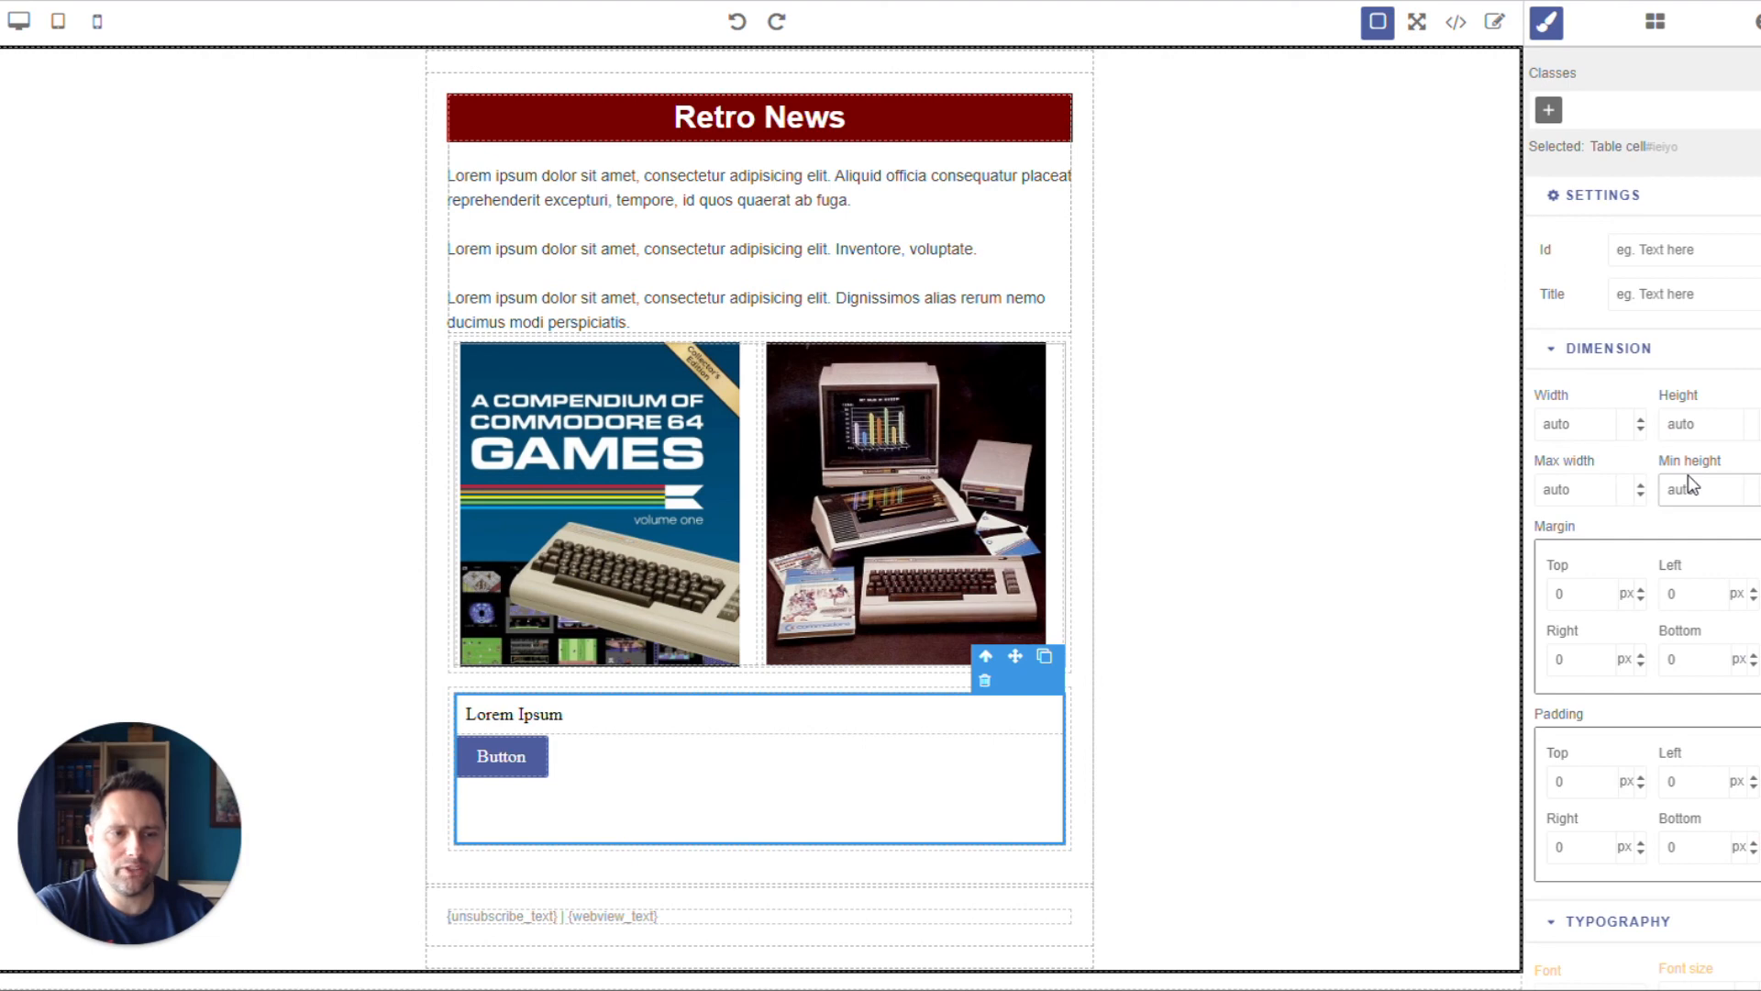
{"action": "scroll", "coordinate": [1692, 483], "scroll_direction": "down", "scroll_amount": 5}
{"action": "scroll", "coordinate": [1692, 495], "scroll_direction": "down", "scroll_amount": 1}
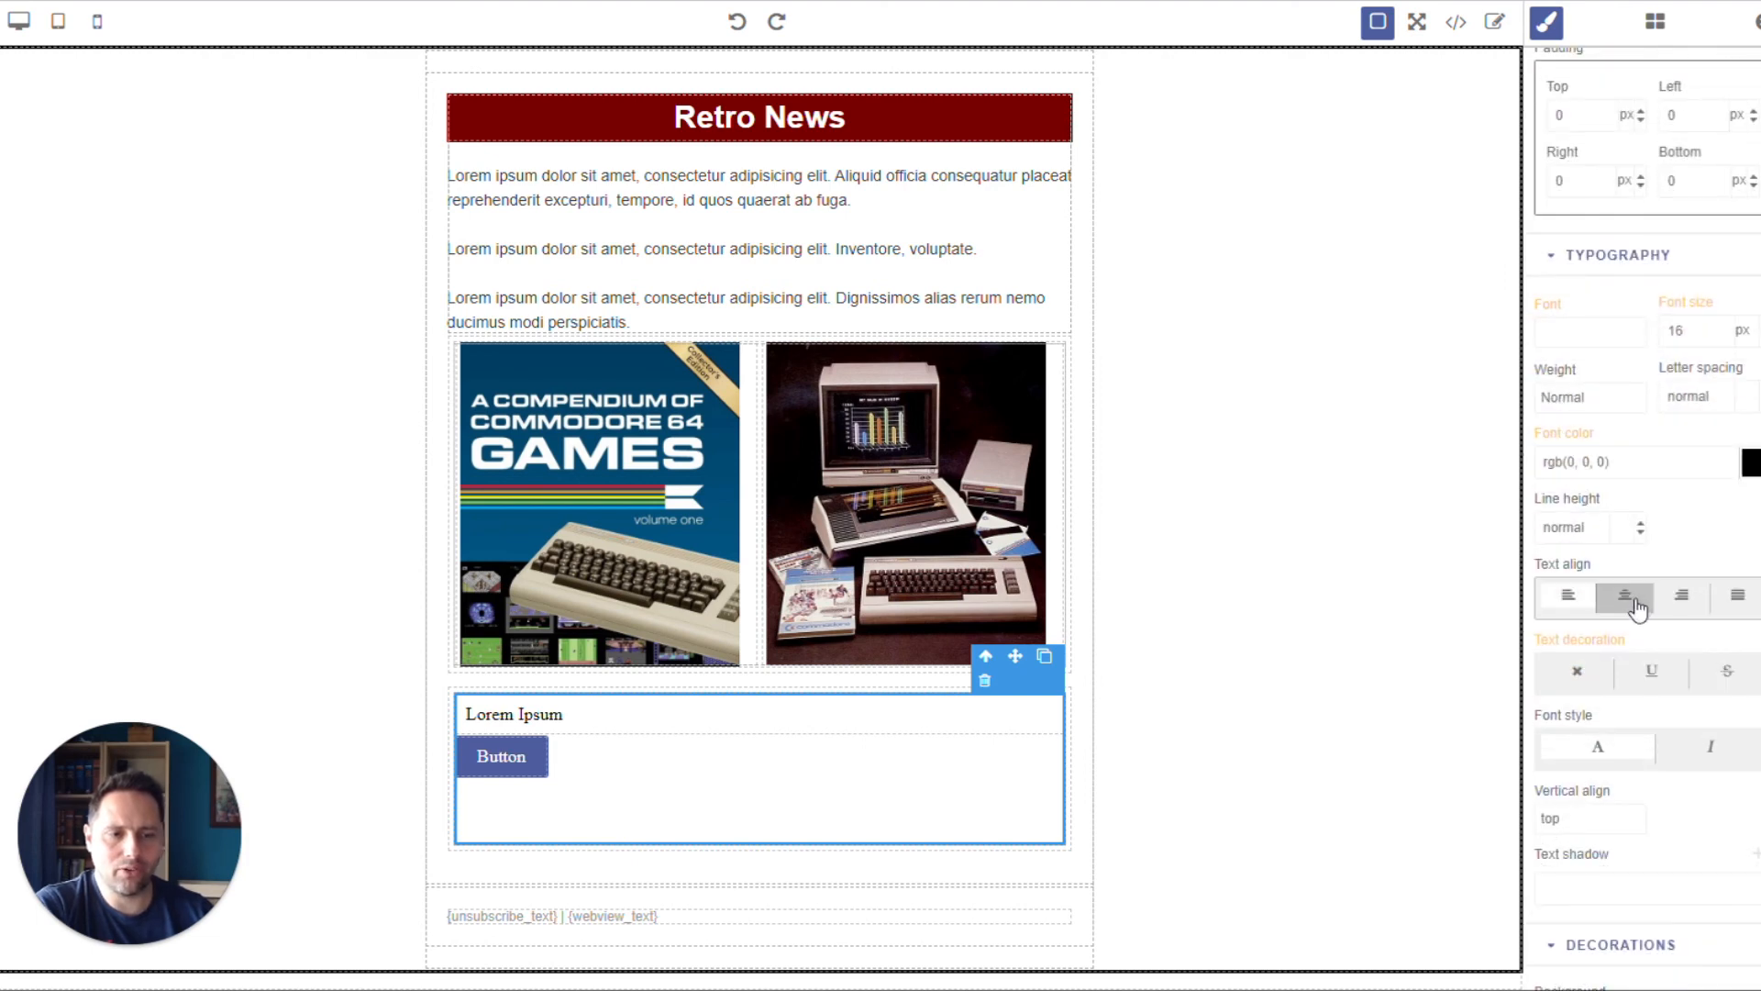
{"action": "left_click", "coordinate": [1624, 596]}
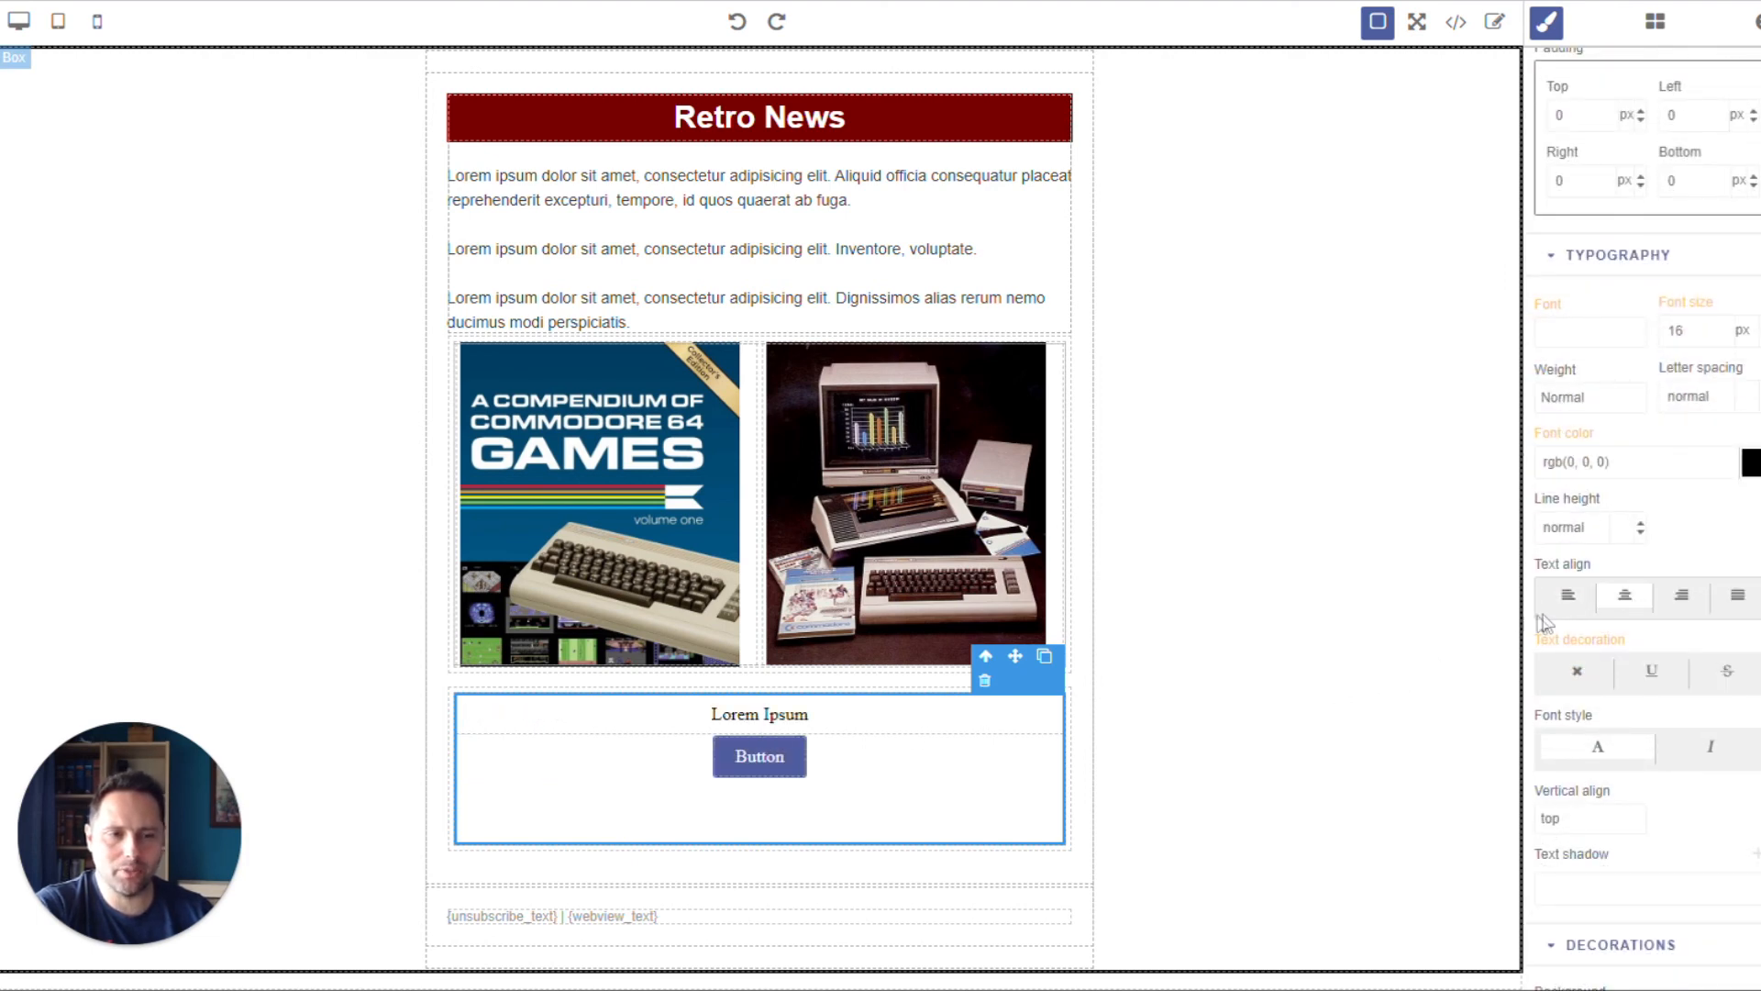
{"action": "left_click", "coordinate": [1569, 596]}
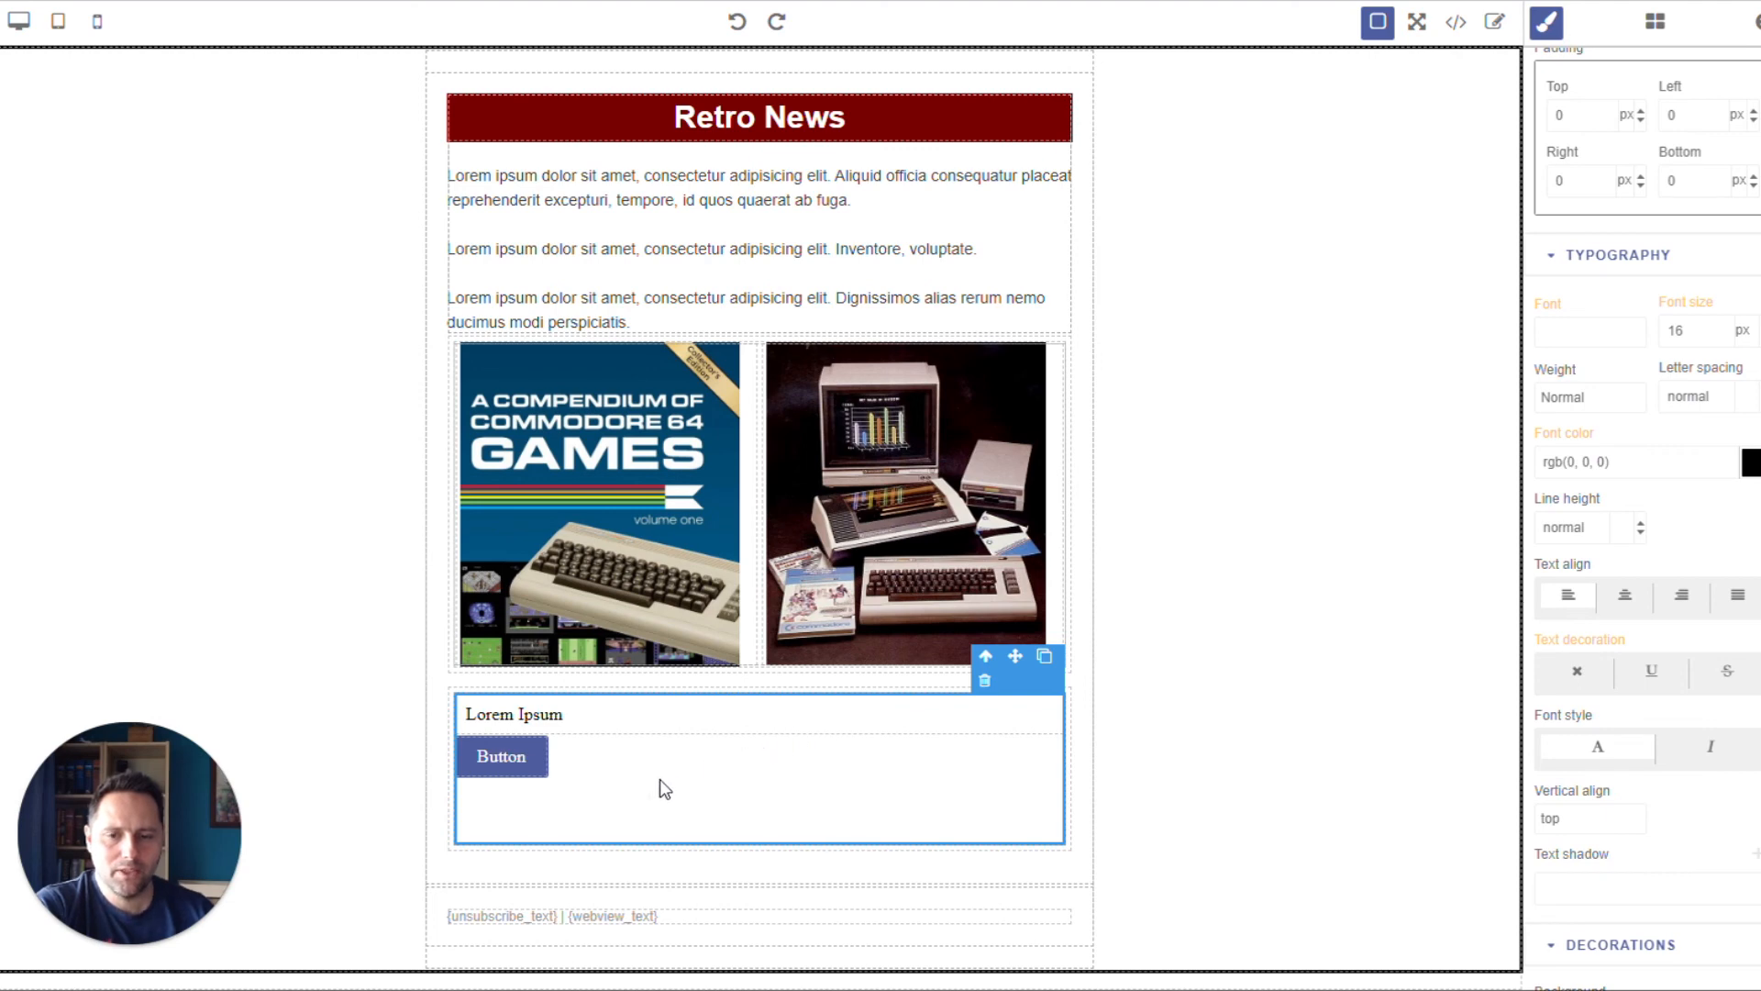
Delete the button below "Lorem Ipsum" and add an empty one-column section under that text's section.
{"action": "left_click", "coordinate": [503, 756]}
{"action": "left_click", "coordinate": [534, 723]}
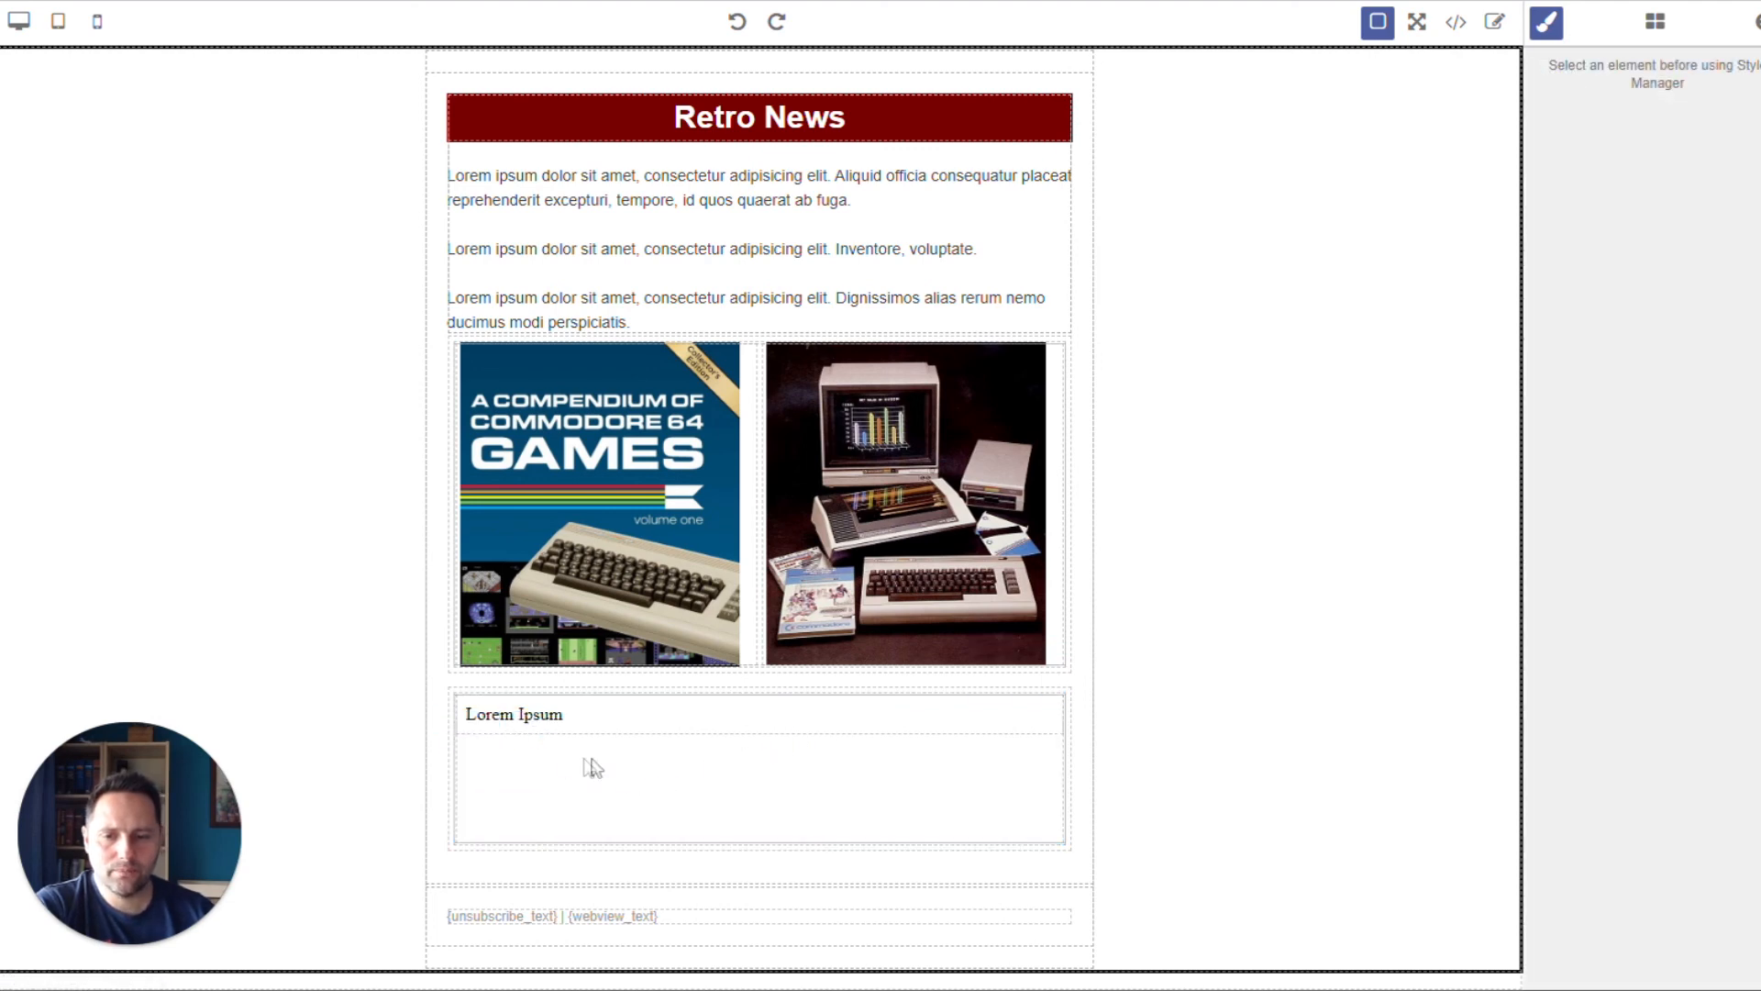
{"action": "left_click", "coordinate": [761, 763]}
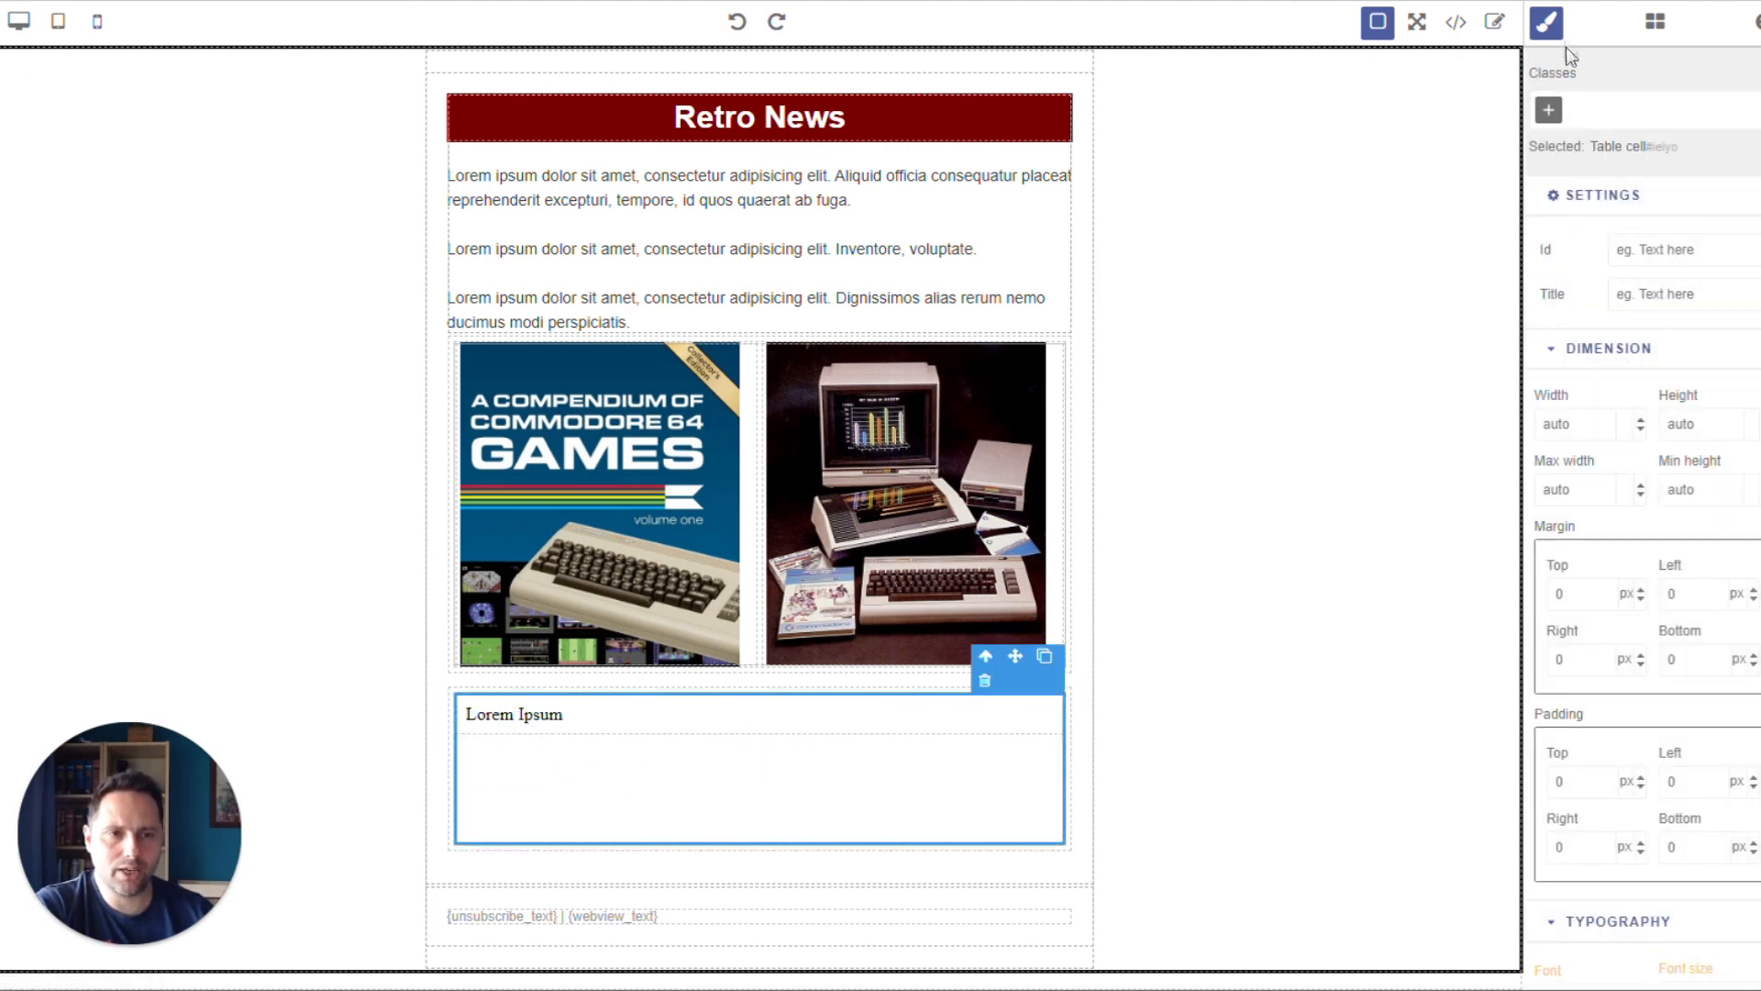
{"action": "left_click", "coordinate": [1655, 21]}
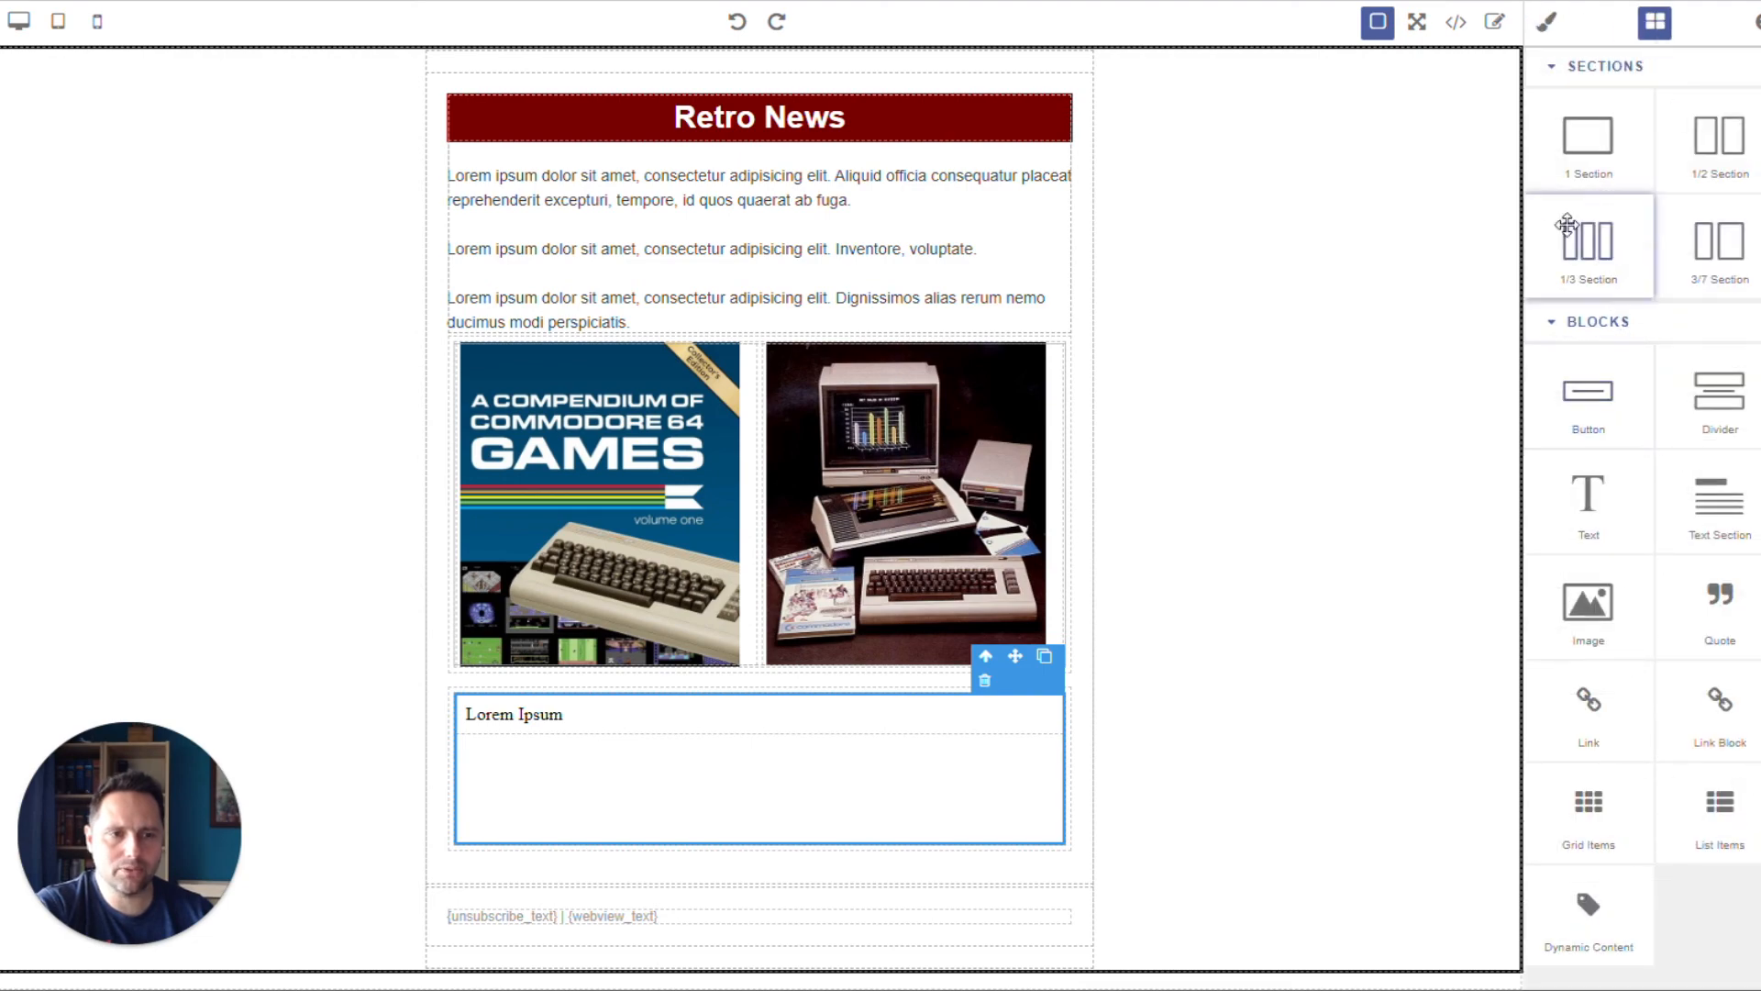
{"action": "left_click_drag", "start_coordinate": [1588, 138], "coordinate": [739, 843]}
Add a button block inside the new empty one-column section above the unsubscribe footer.
{"action": "scroll", "coordinate": [604, 802], "scroll_direction": "down", "scroll_amount": 2}
{"action": "left_click", "coordinate": [564, 822]}
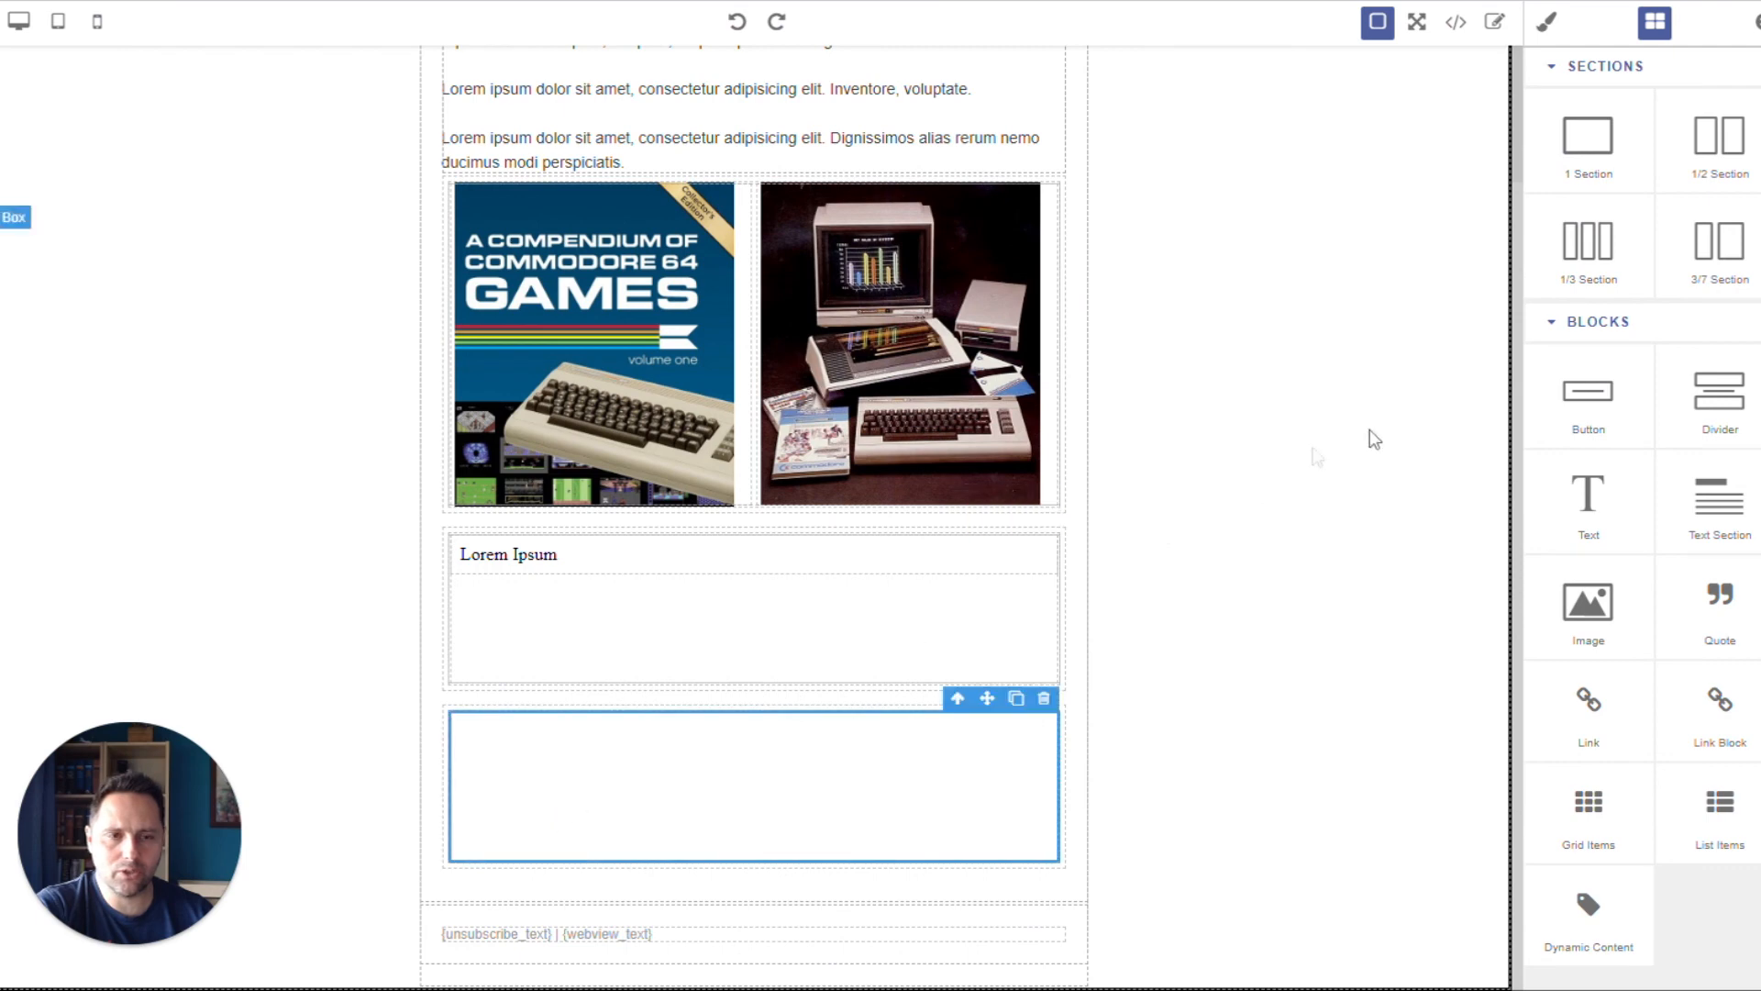
{"action": "left_click_drag", "start_coordinate": [1588, 390], "coordinate": [847, 760]}
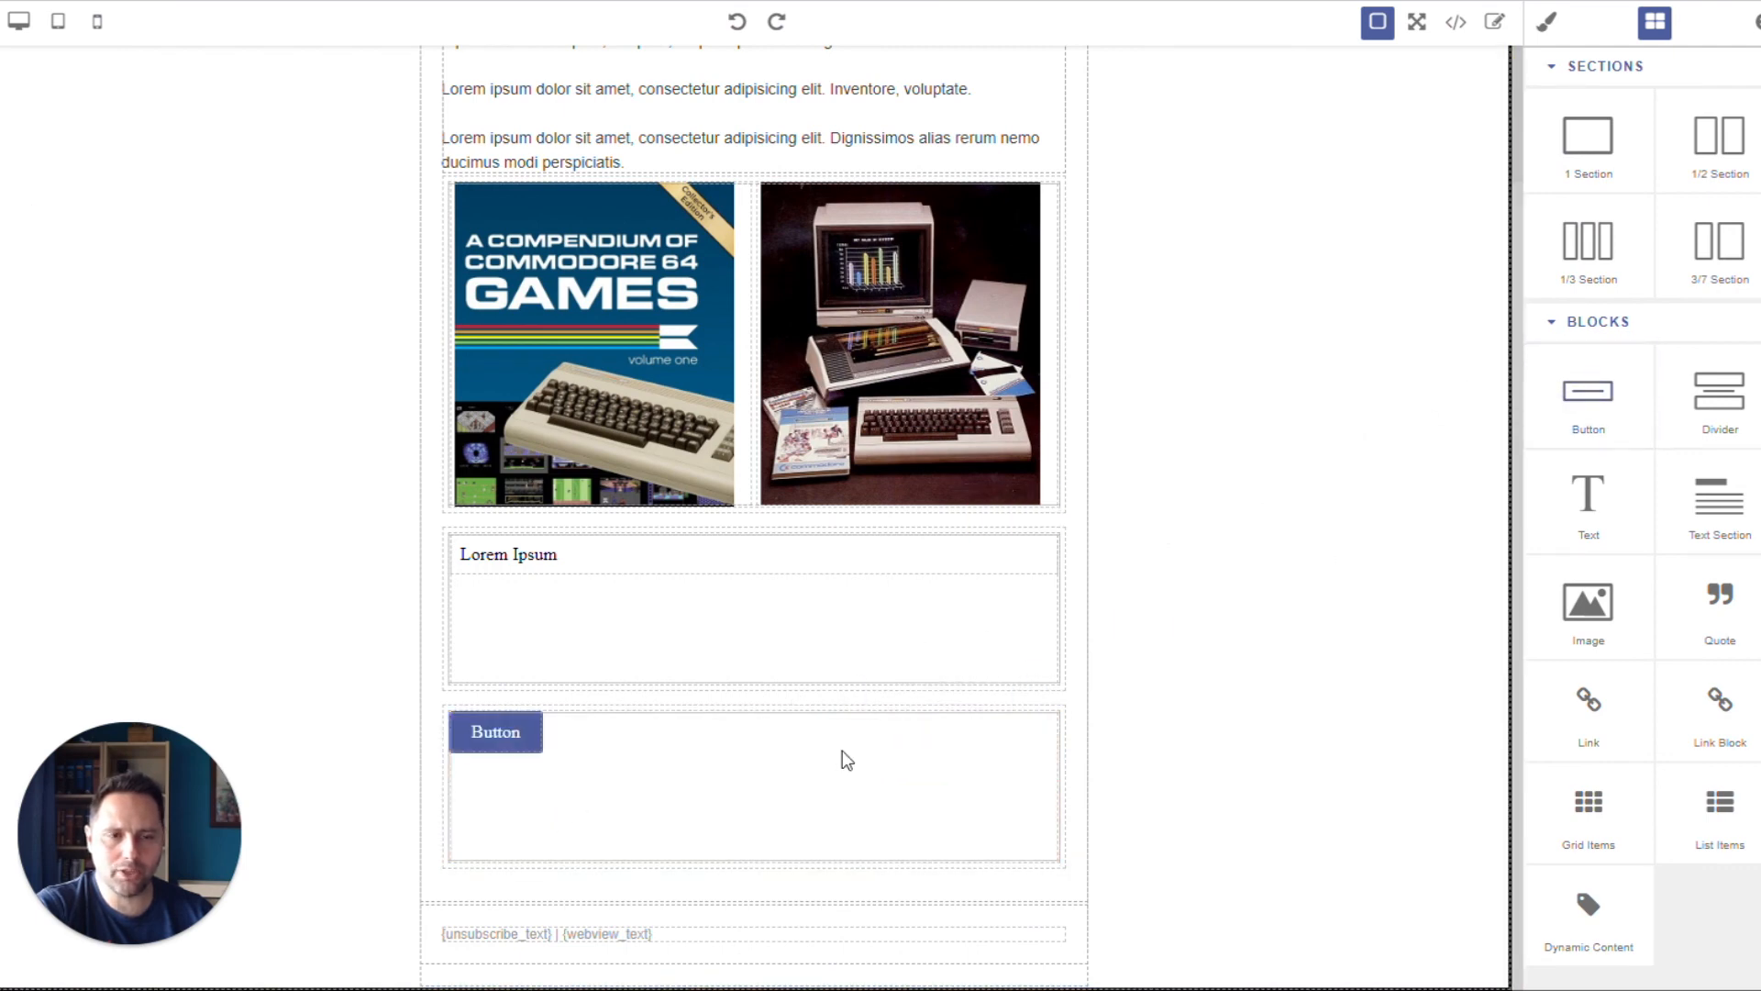
Try to reposition the button within its one-column section, and undo the move.
{"action": "left_click", "coordinate": [1548, 26]}
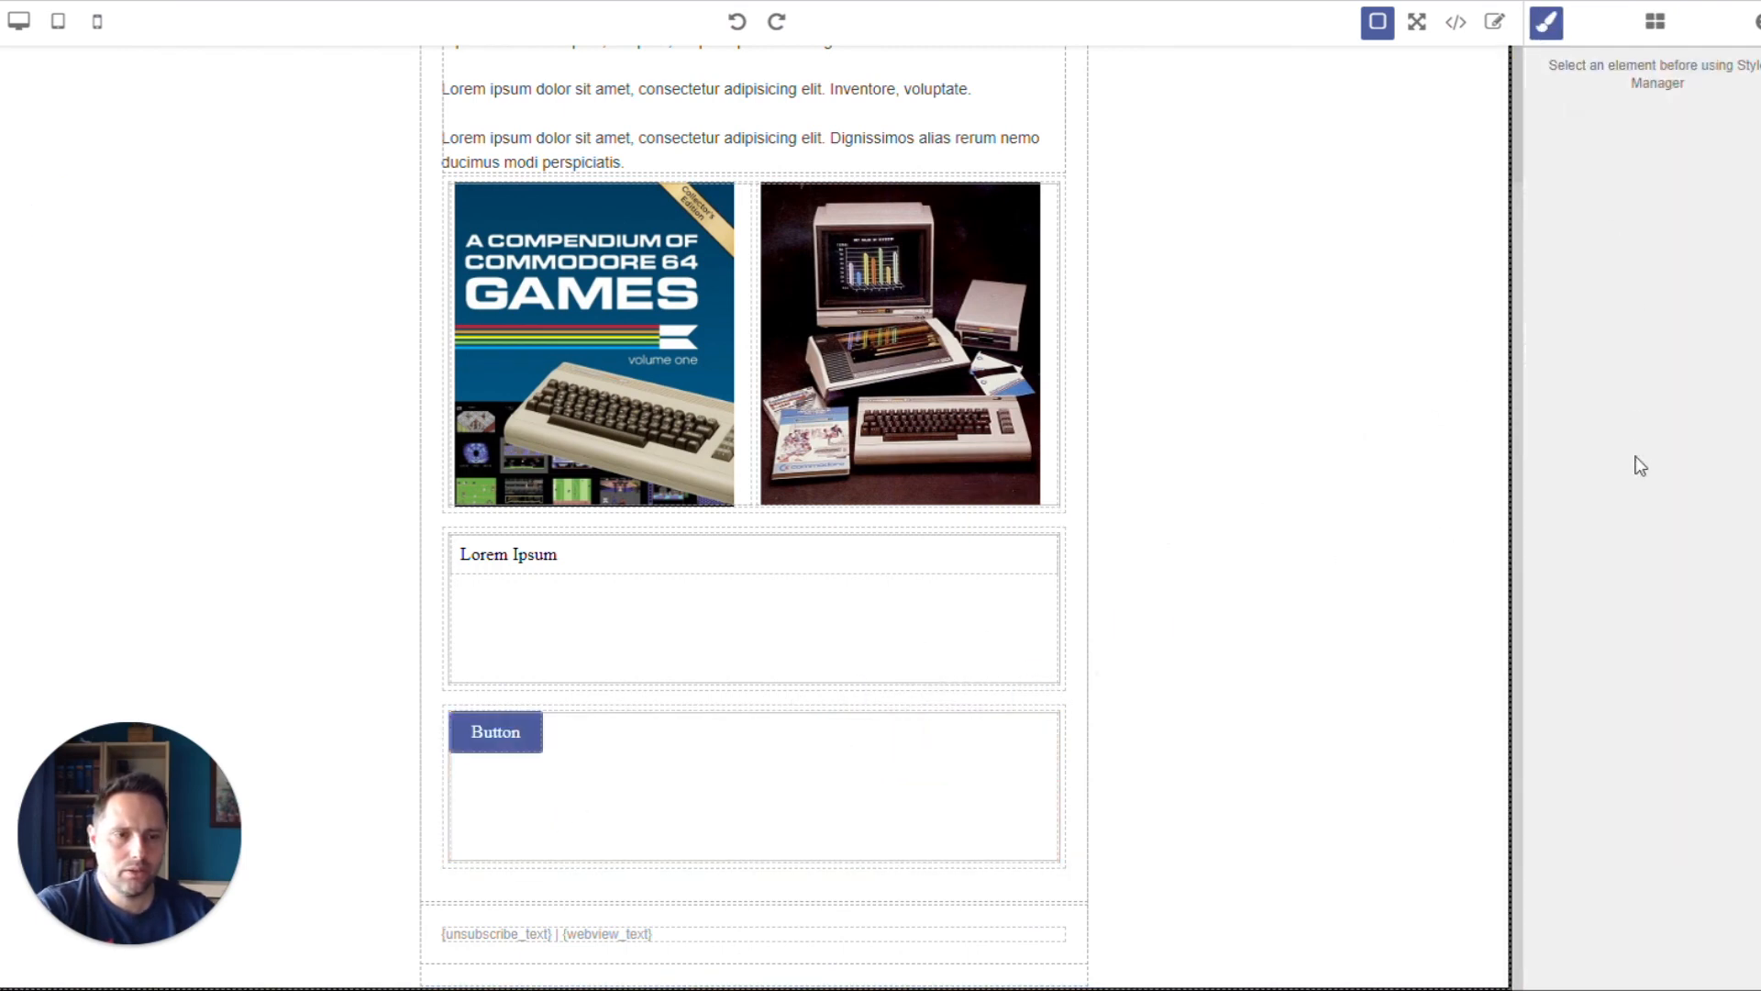
{"action": "left_click", "coordinate": [1654, 28]}
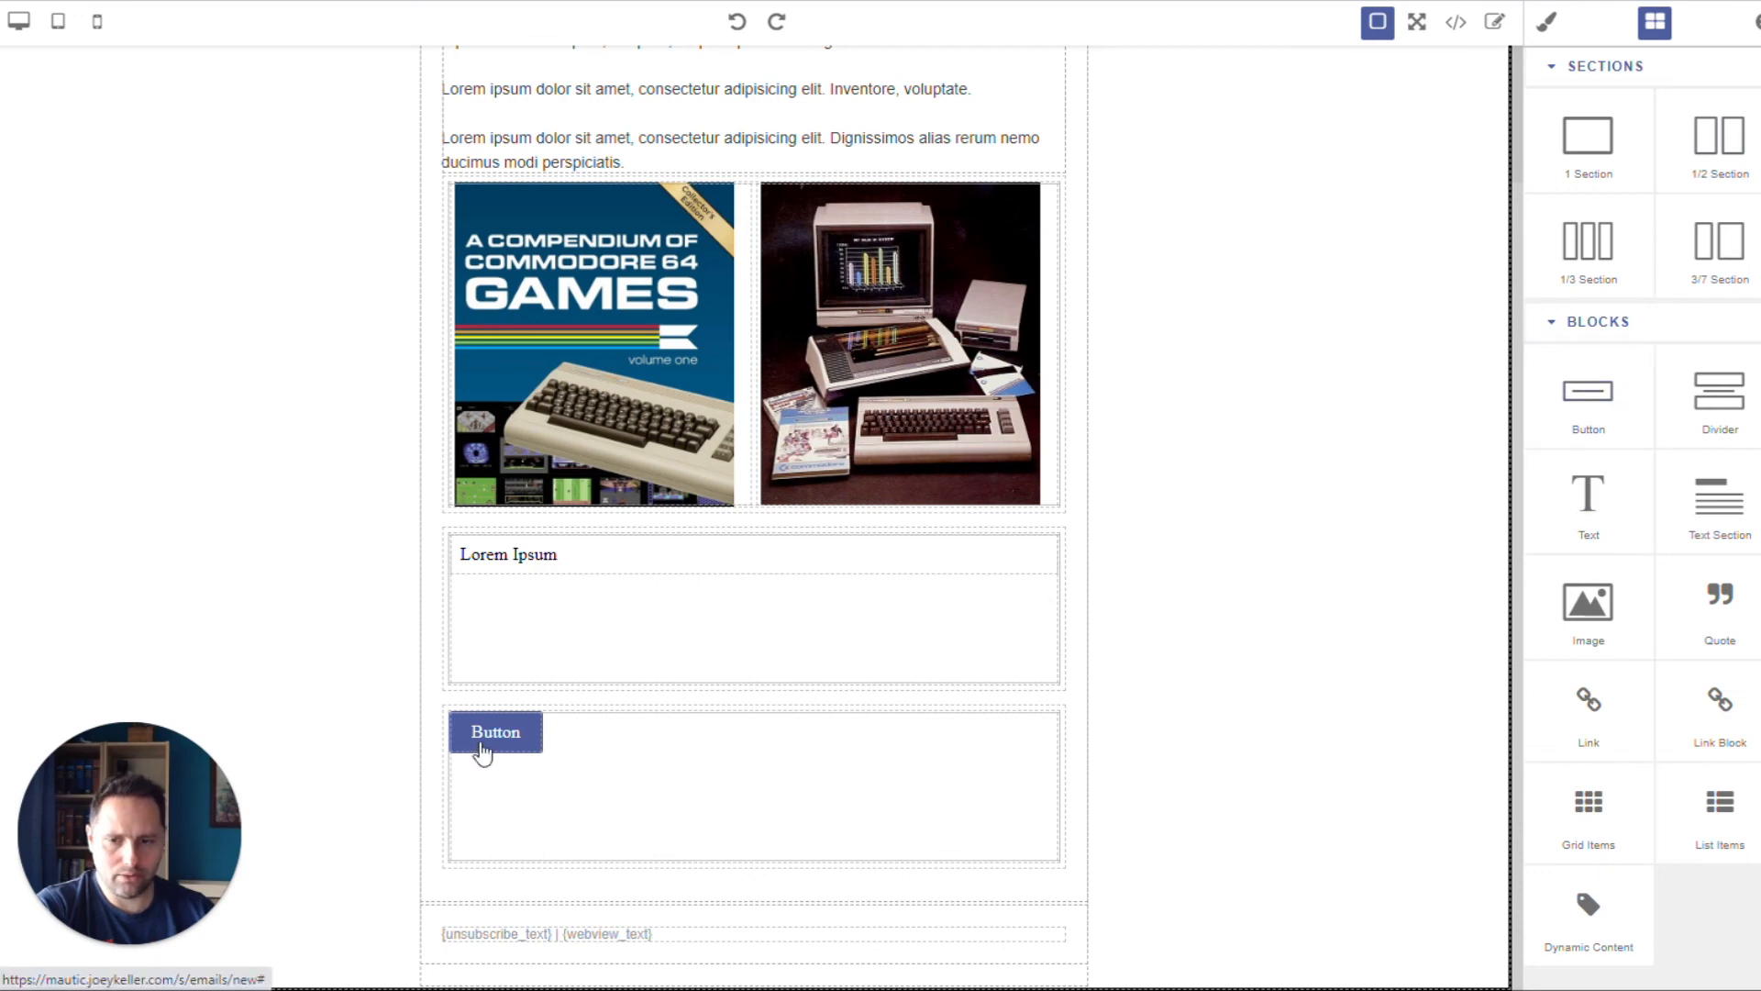
{"action": "left_click", "coordinate": [480, 744]}
{"action": "left_click", "coordinate": [1548, 22]}
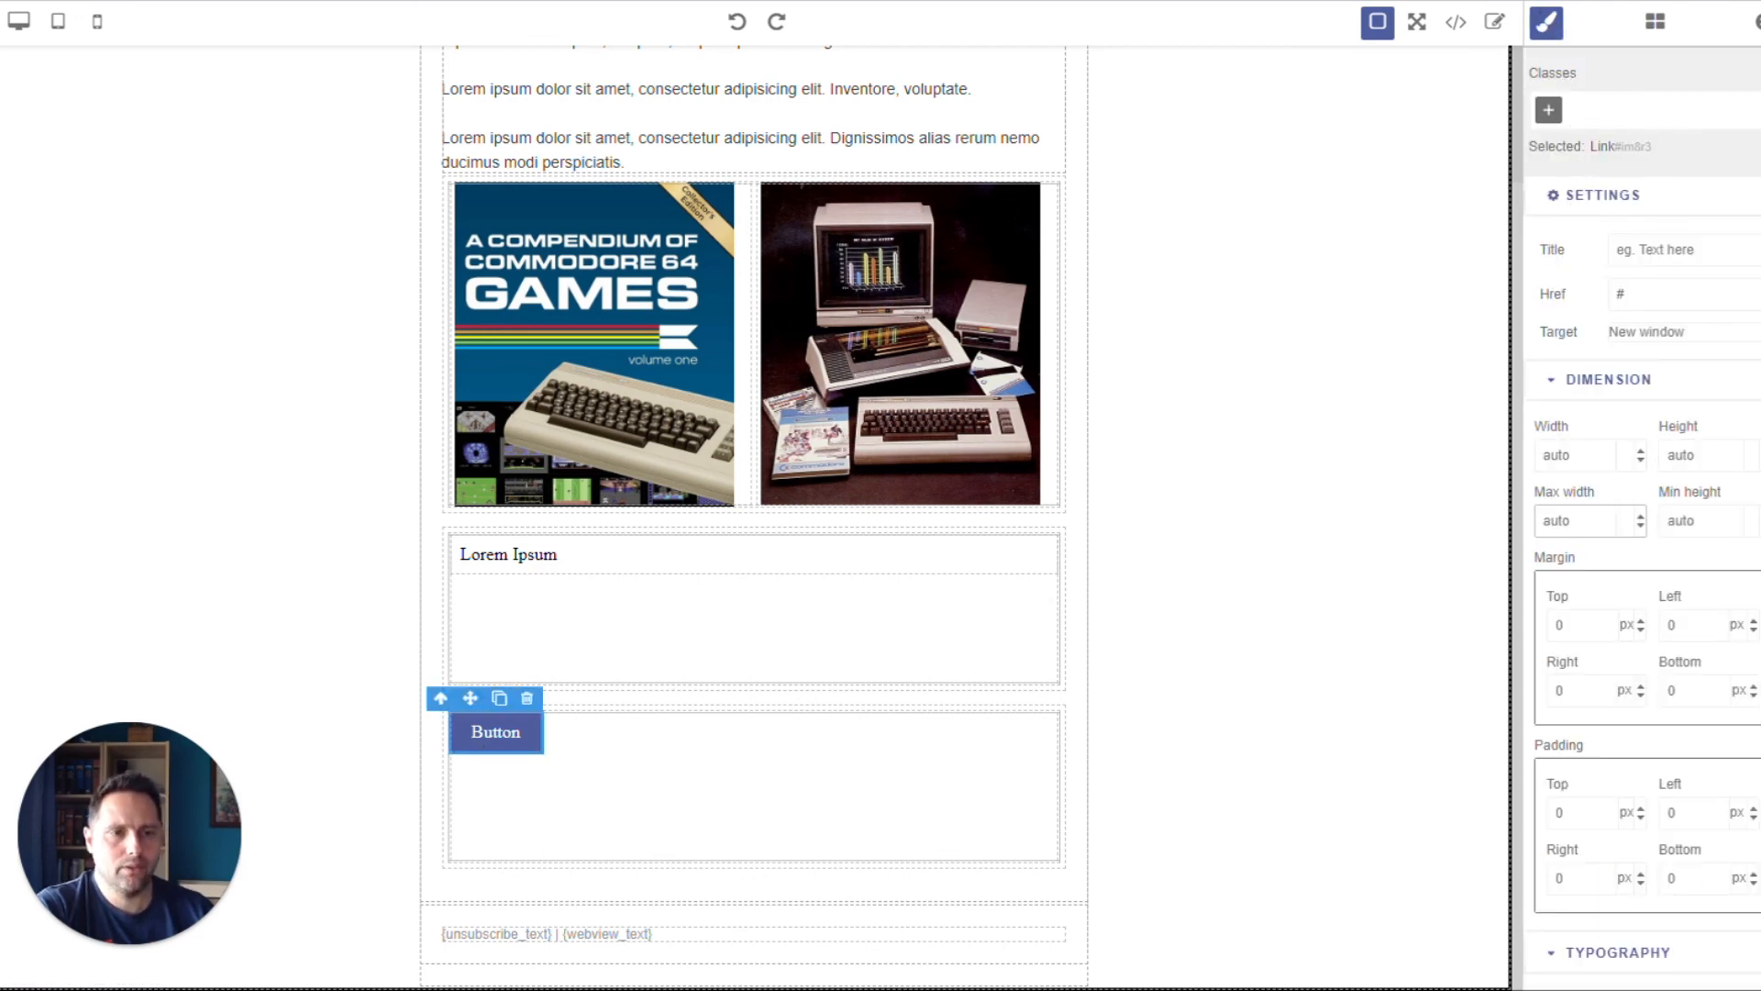
{"action": "scroll", "coordinate": [1591, 518], "scroll_direction": "down", "scroll_amount": 3}
{"action": "scroll", "coordinate": [1585, 512], "scroll_direction": "down", "scroll_amount": 6}
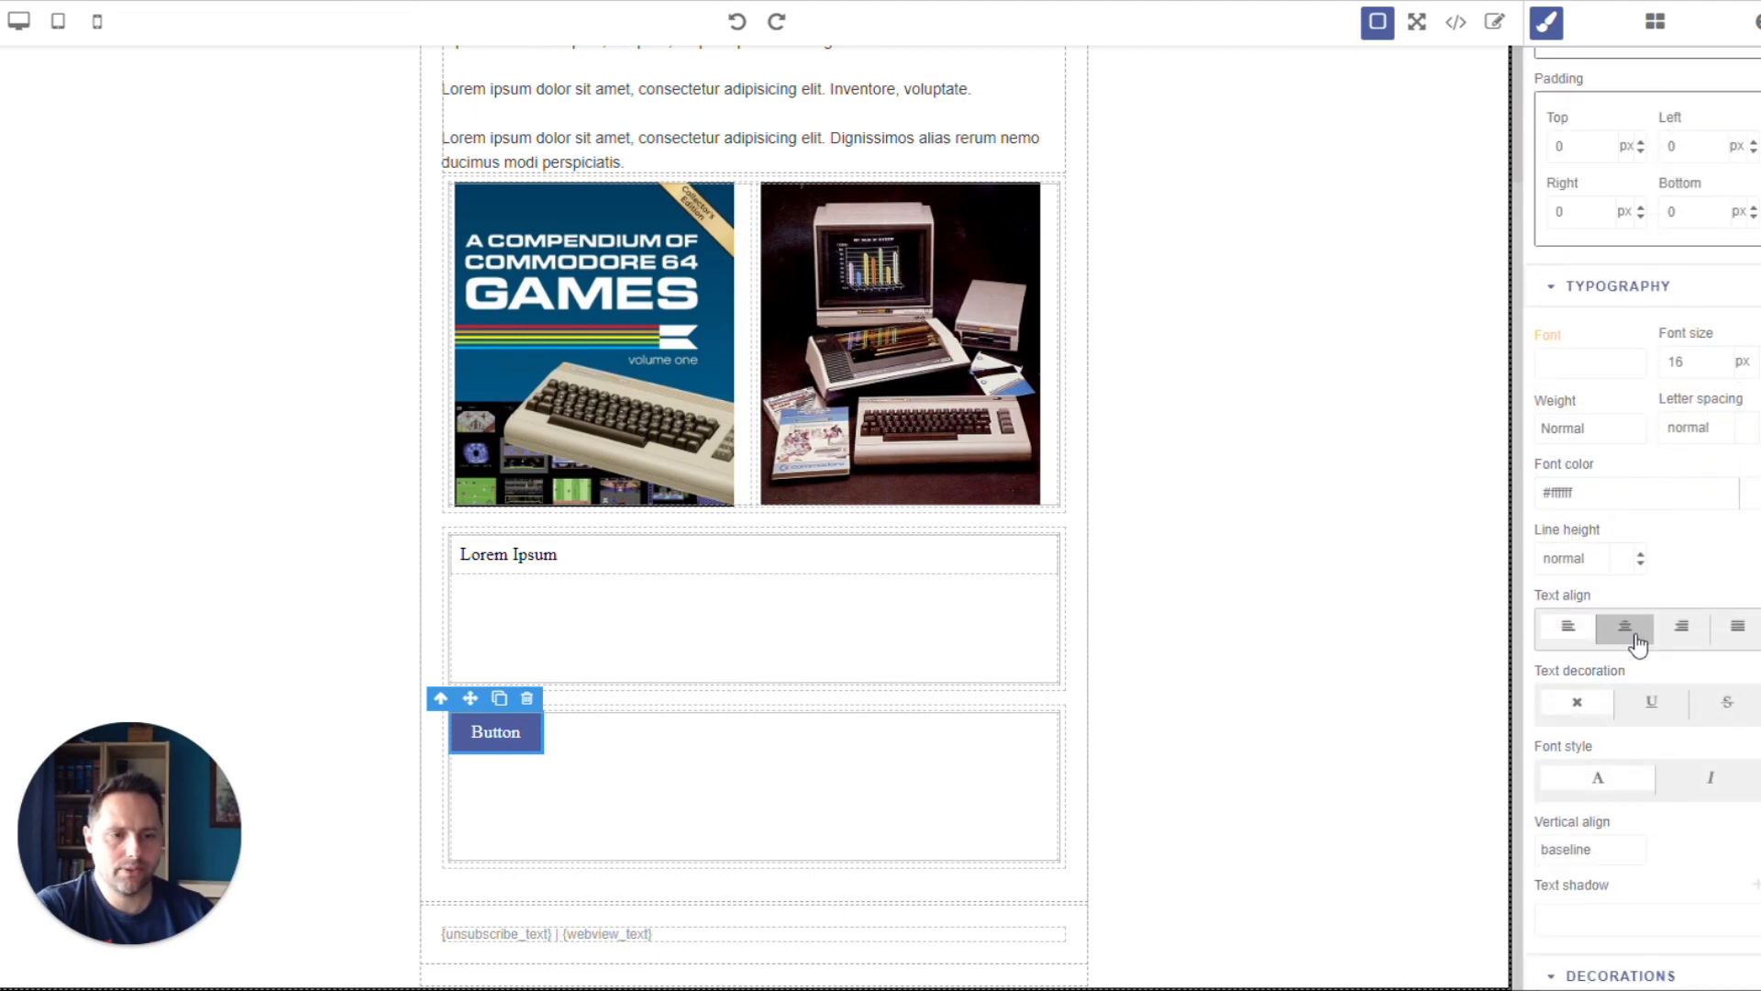
{"action": "left_click", "coordinate": [567, 758]}
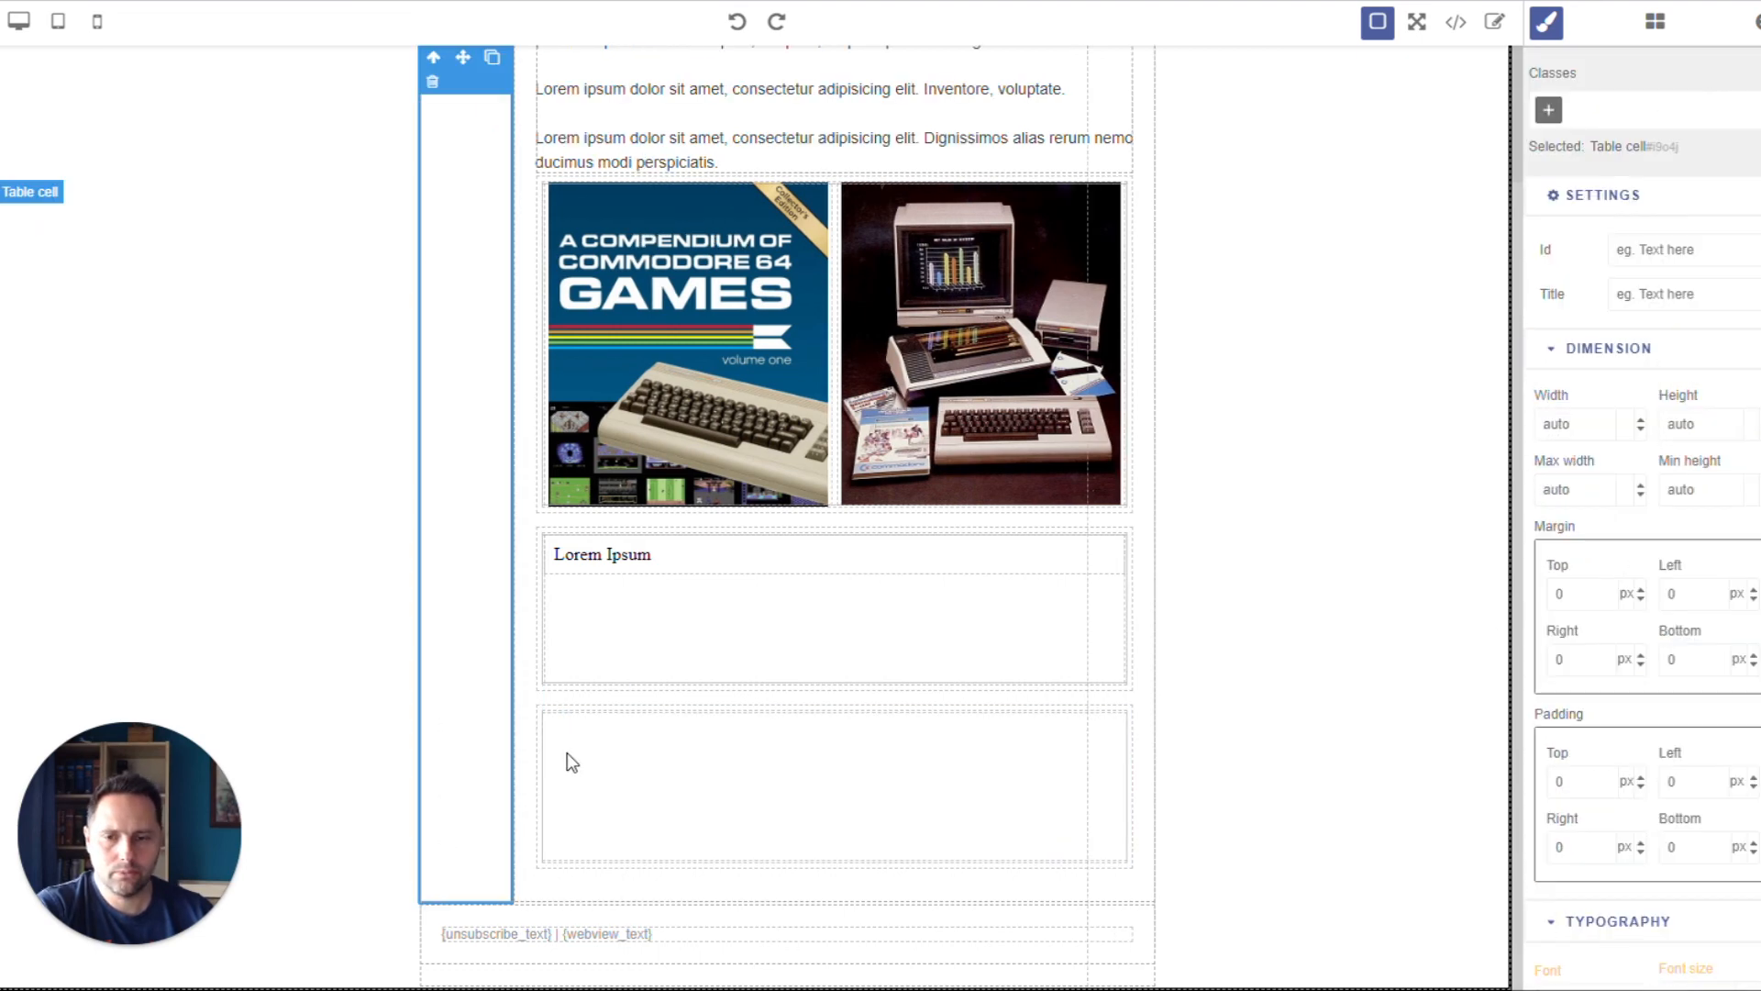
{"action": "scroll", "coordinate": [697, 69], "scroll_direction": "up", "scroll_amount": 2}
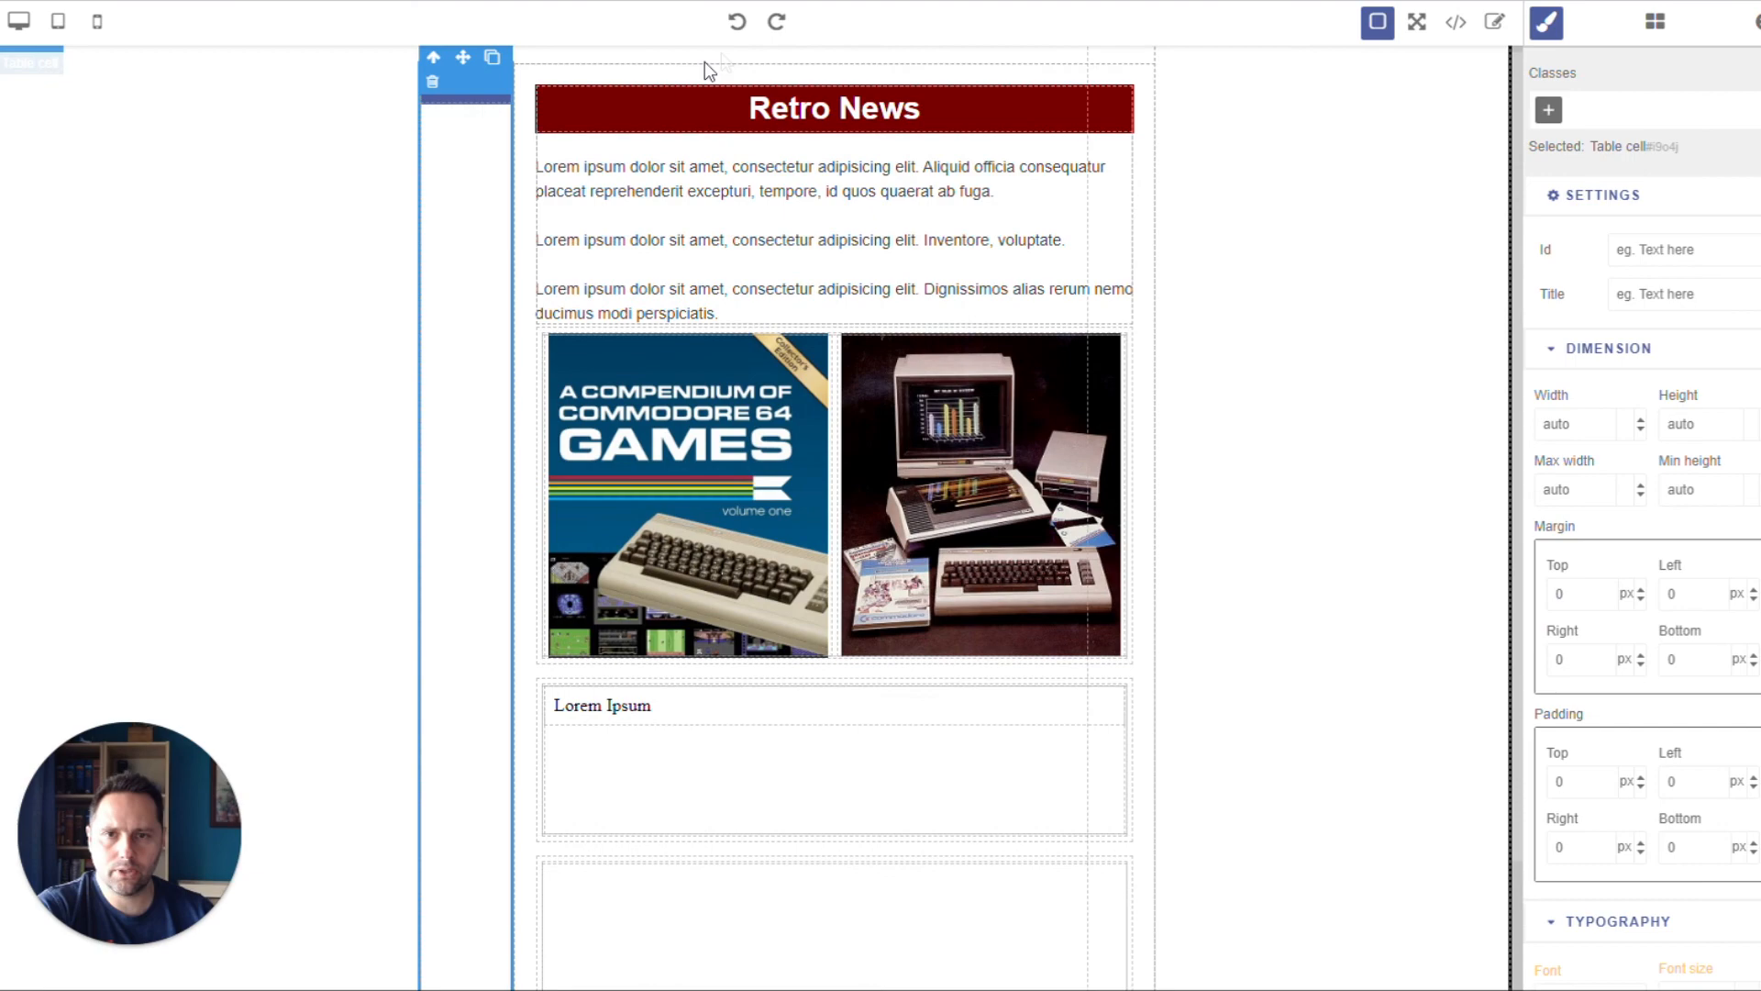
{"action": "left_click", "coordinate": [738, 23]}
Centre-align the contents of the table cell that holds the button.
{"action": "scroll", "coordinate": [940, 728], "scroll_direction": "down", "scroll_amount": 2}
{"action": "left_click", "coordinate": [817, 795]}
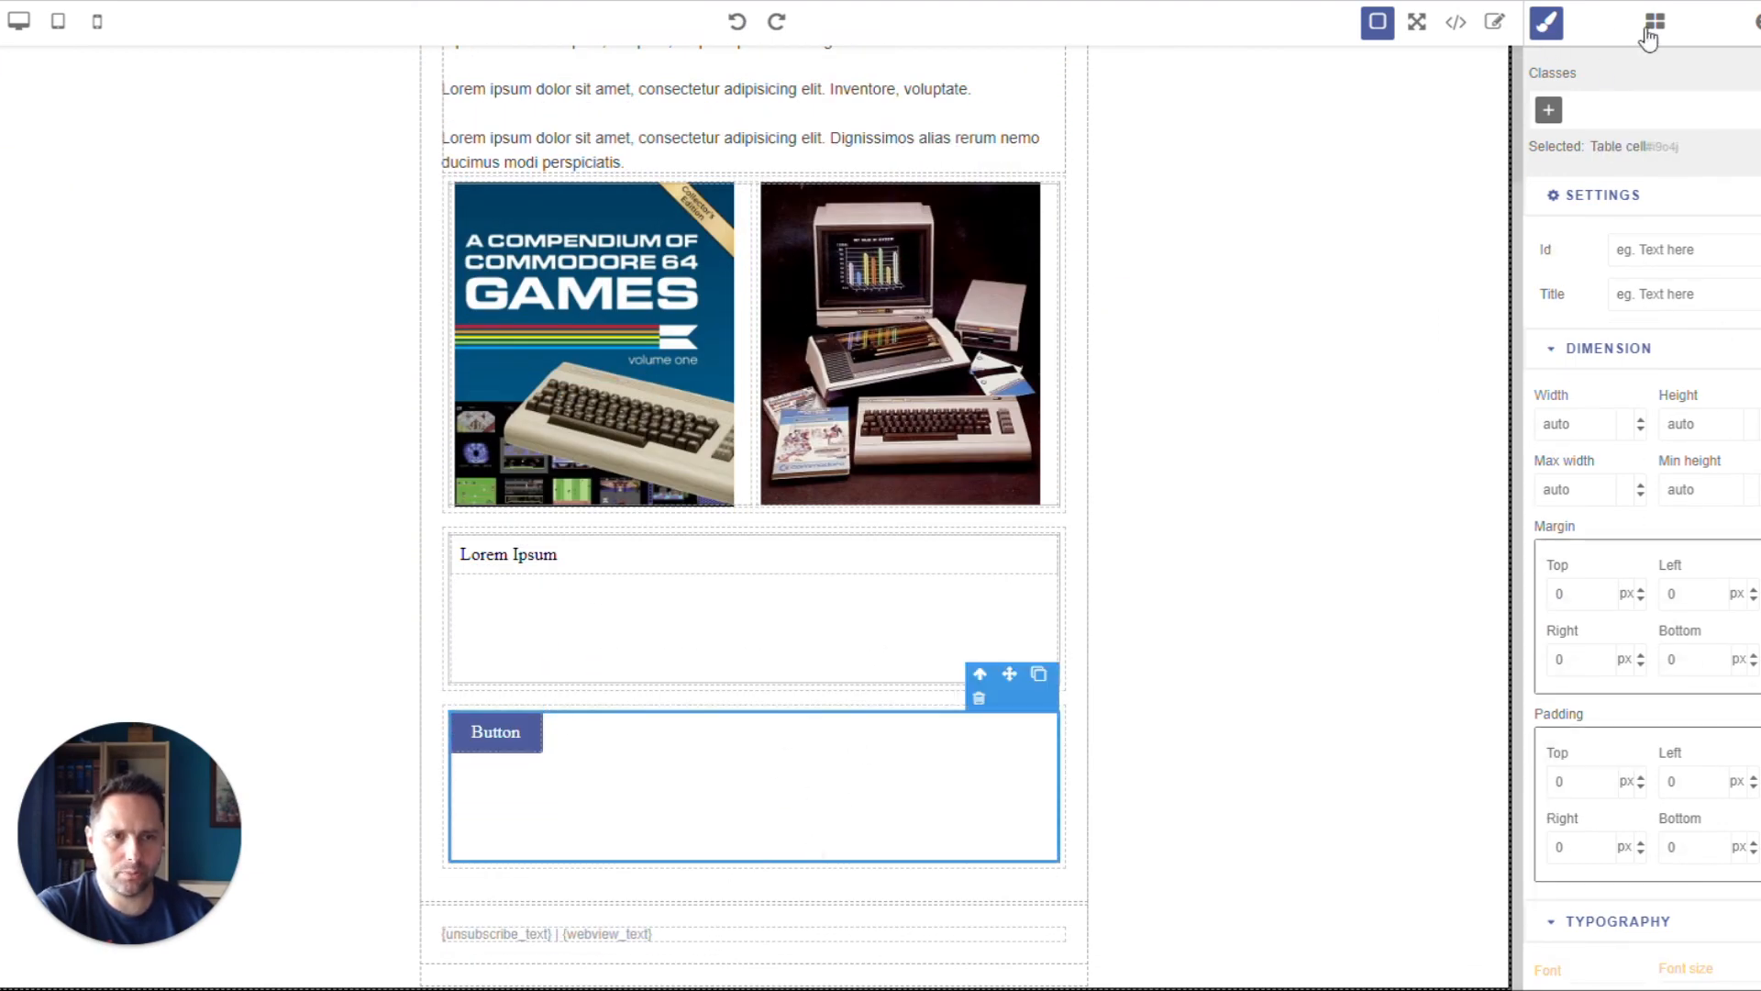
{"action": "scroll", "coordinate": [1645, 376], "scroll_direction": "down", "scroll_amount": 8}
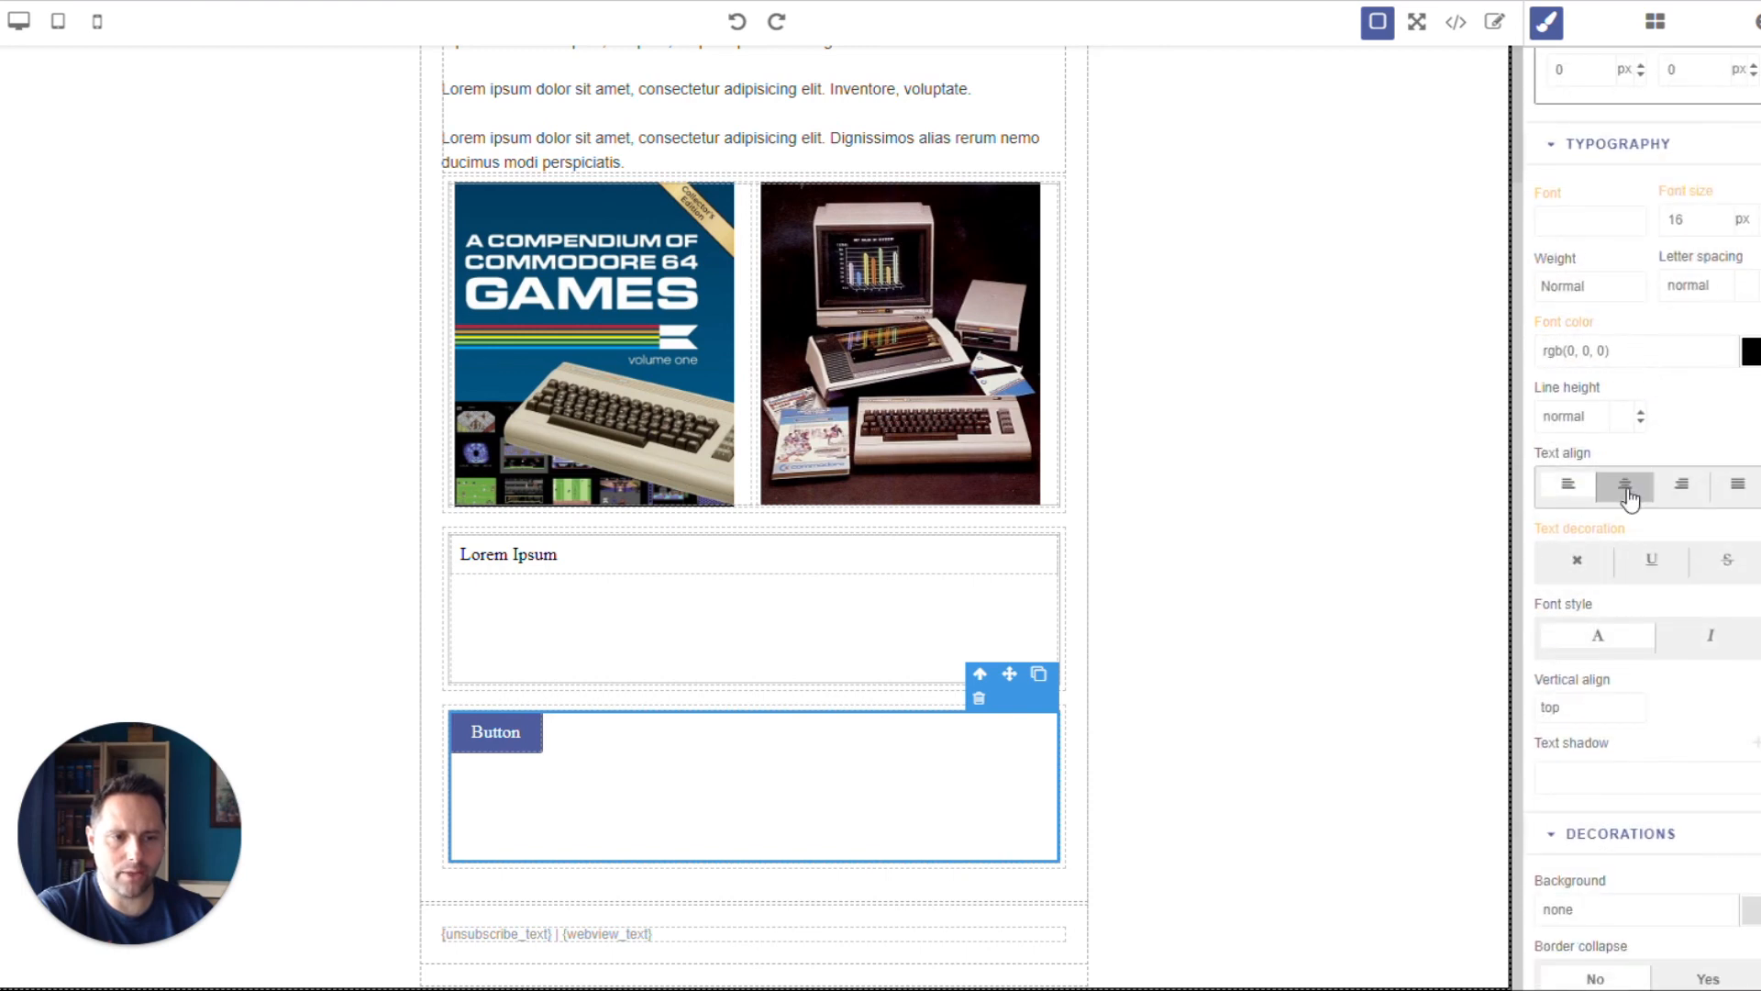
{"action": "left_click", "coordinate": [1628, 493]}
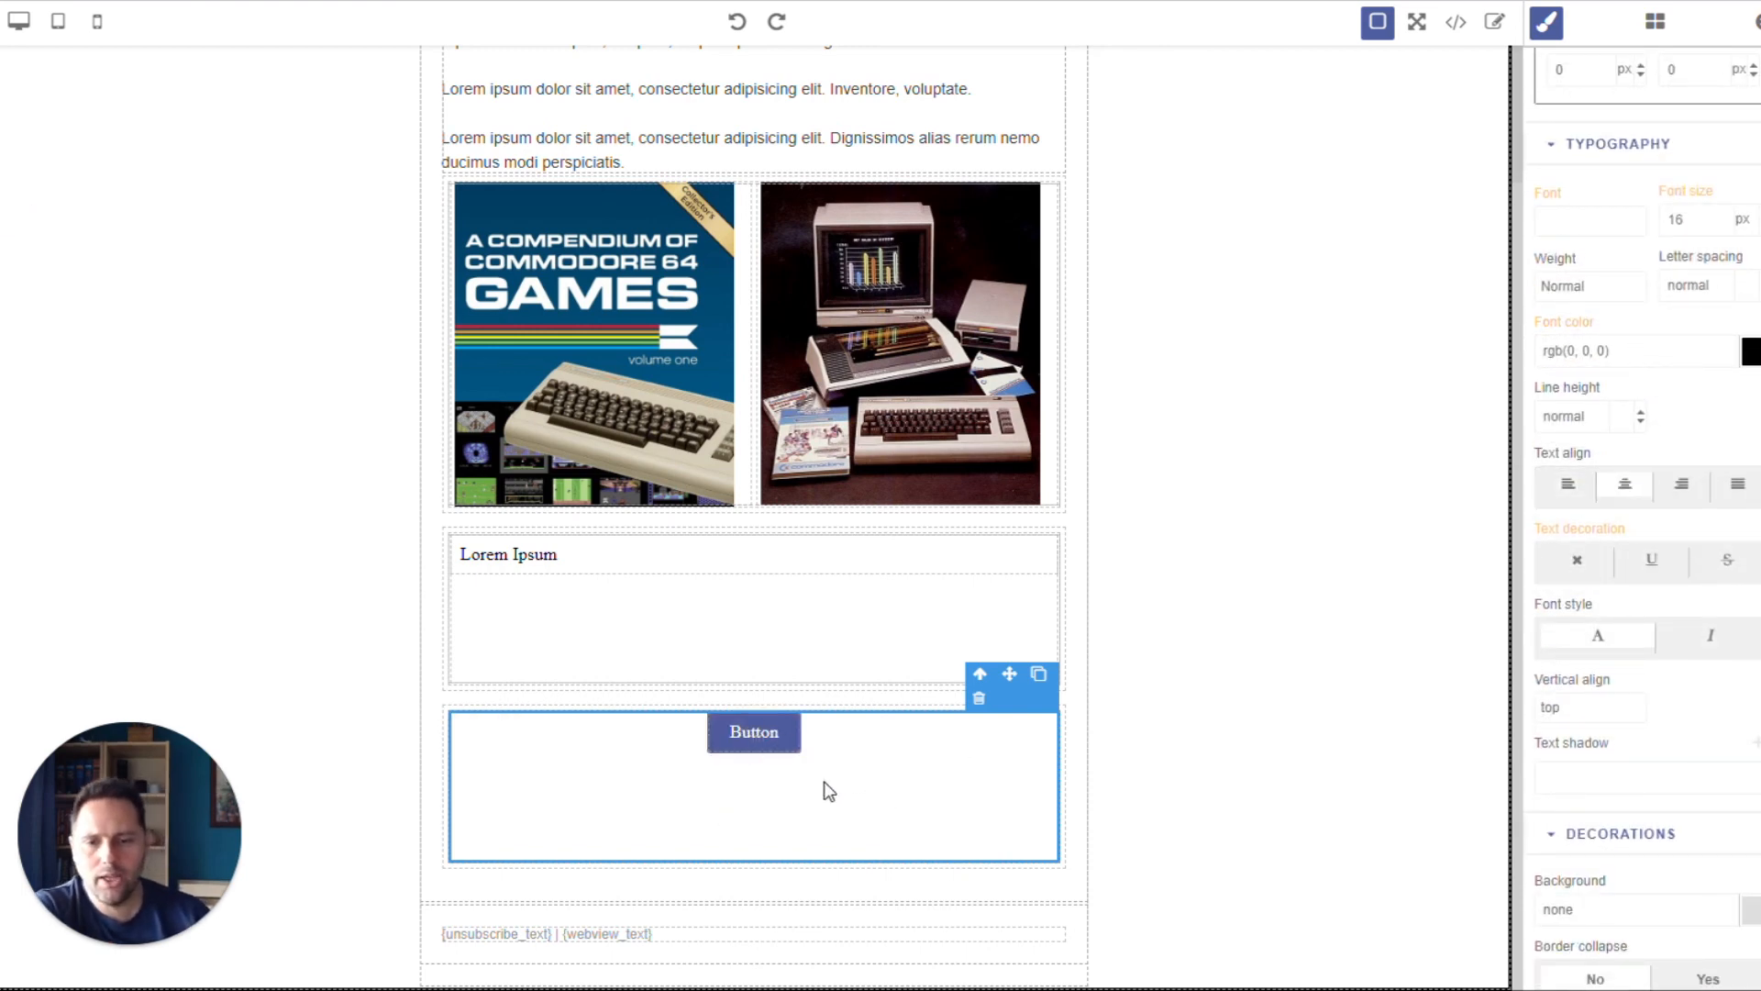
Set the button's background colour to the dark red #780000.
{"action": "scroll", "coordinate": [1646, 593], "scroll_direction": "up", "scroll_amount": 1}
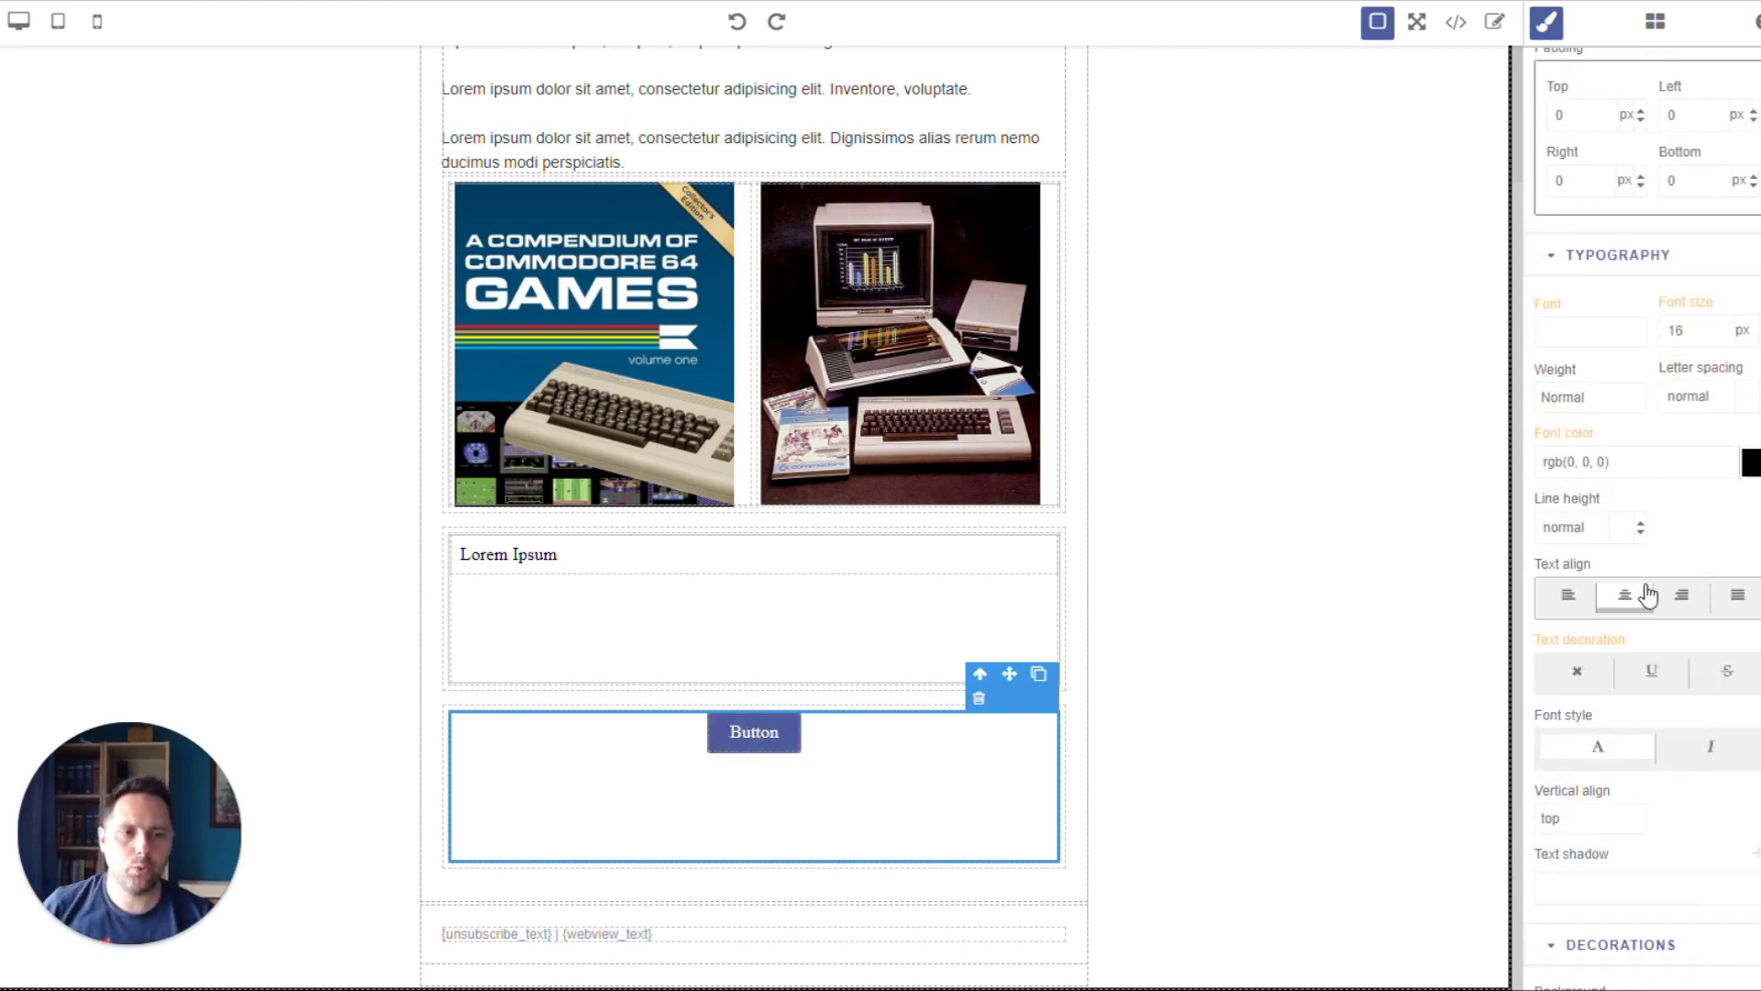
{"action": "scroll", "coordinate": [1646, 594], "scroll_direction": "down", "scroll_amount": 6}
{"action": "scroll", "coordinate": [1646, 595], "scroll_direction": "up", "scroll_amount": 7}
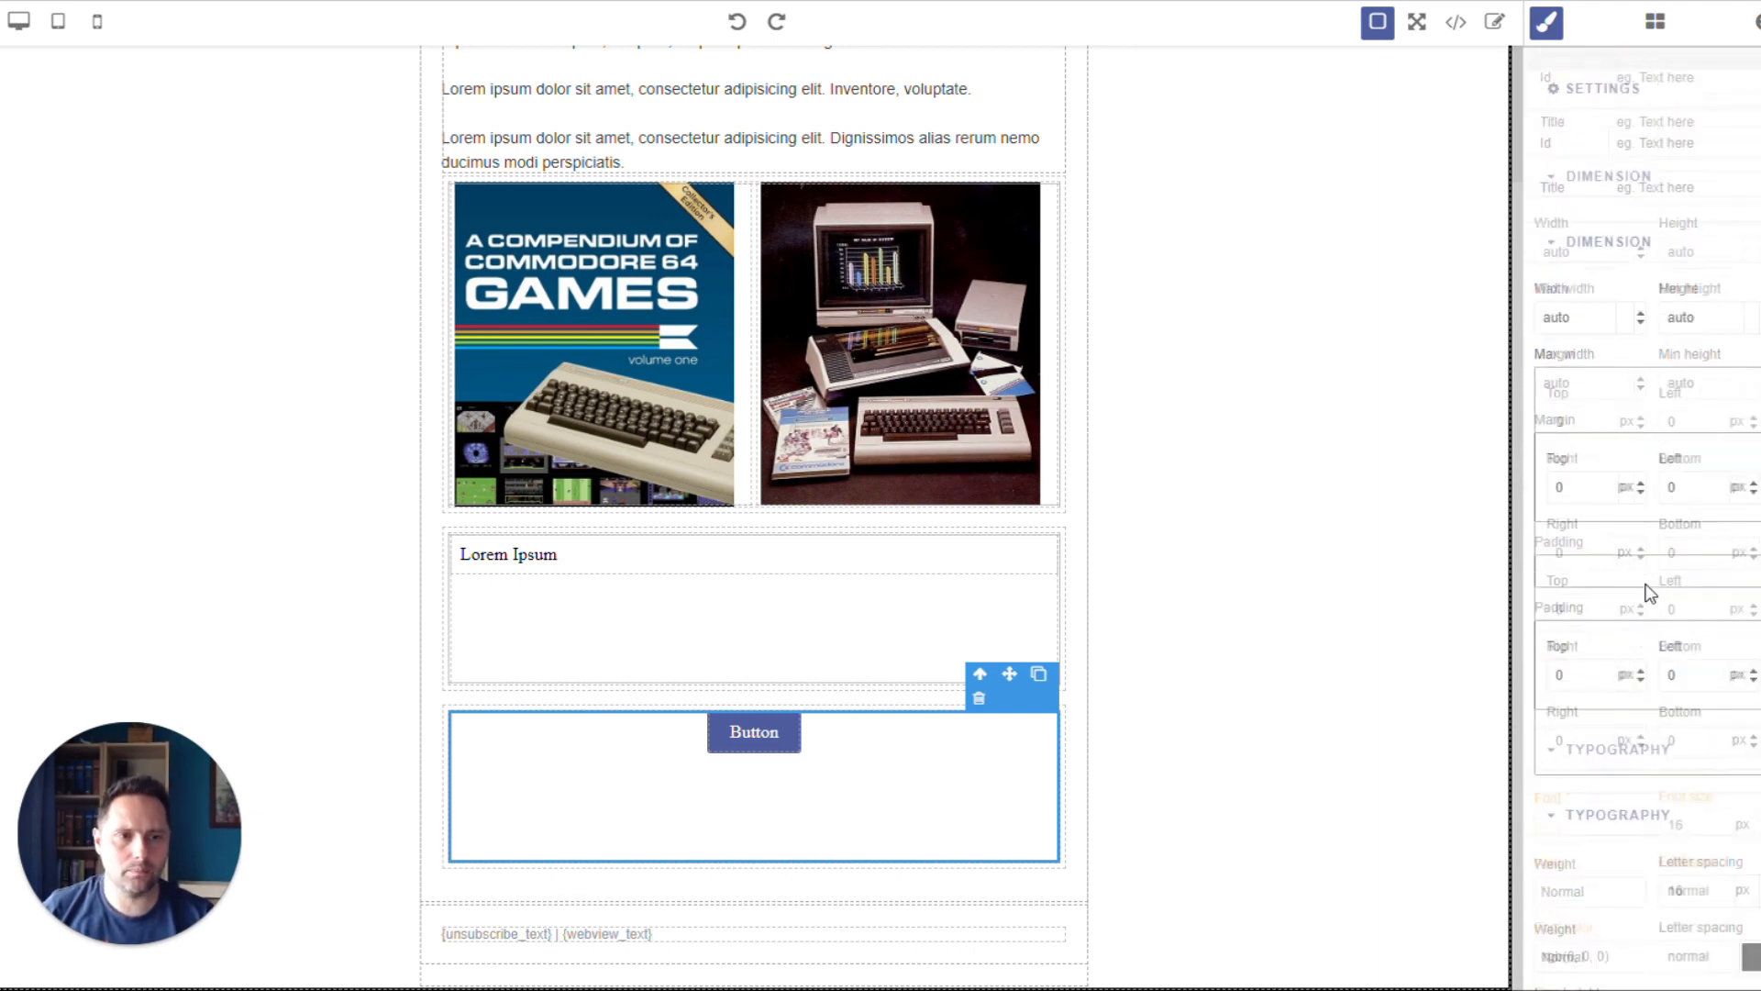
{"action": "left_click", "coordinate": [778, 745]}
{"action": "scroll", "coordinate": [1655, 724], "scroll_direction": "down", "scroll_amount": 5}
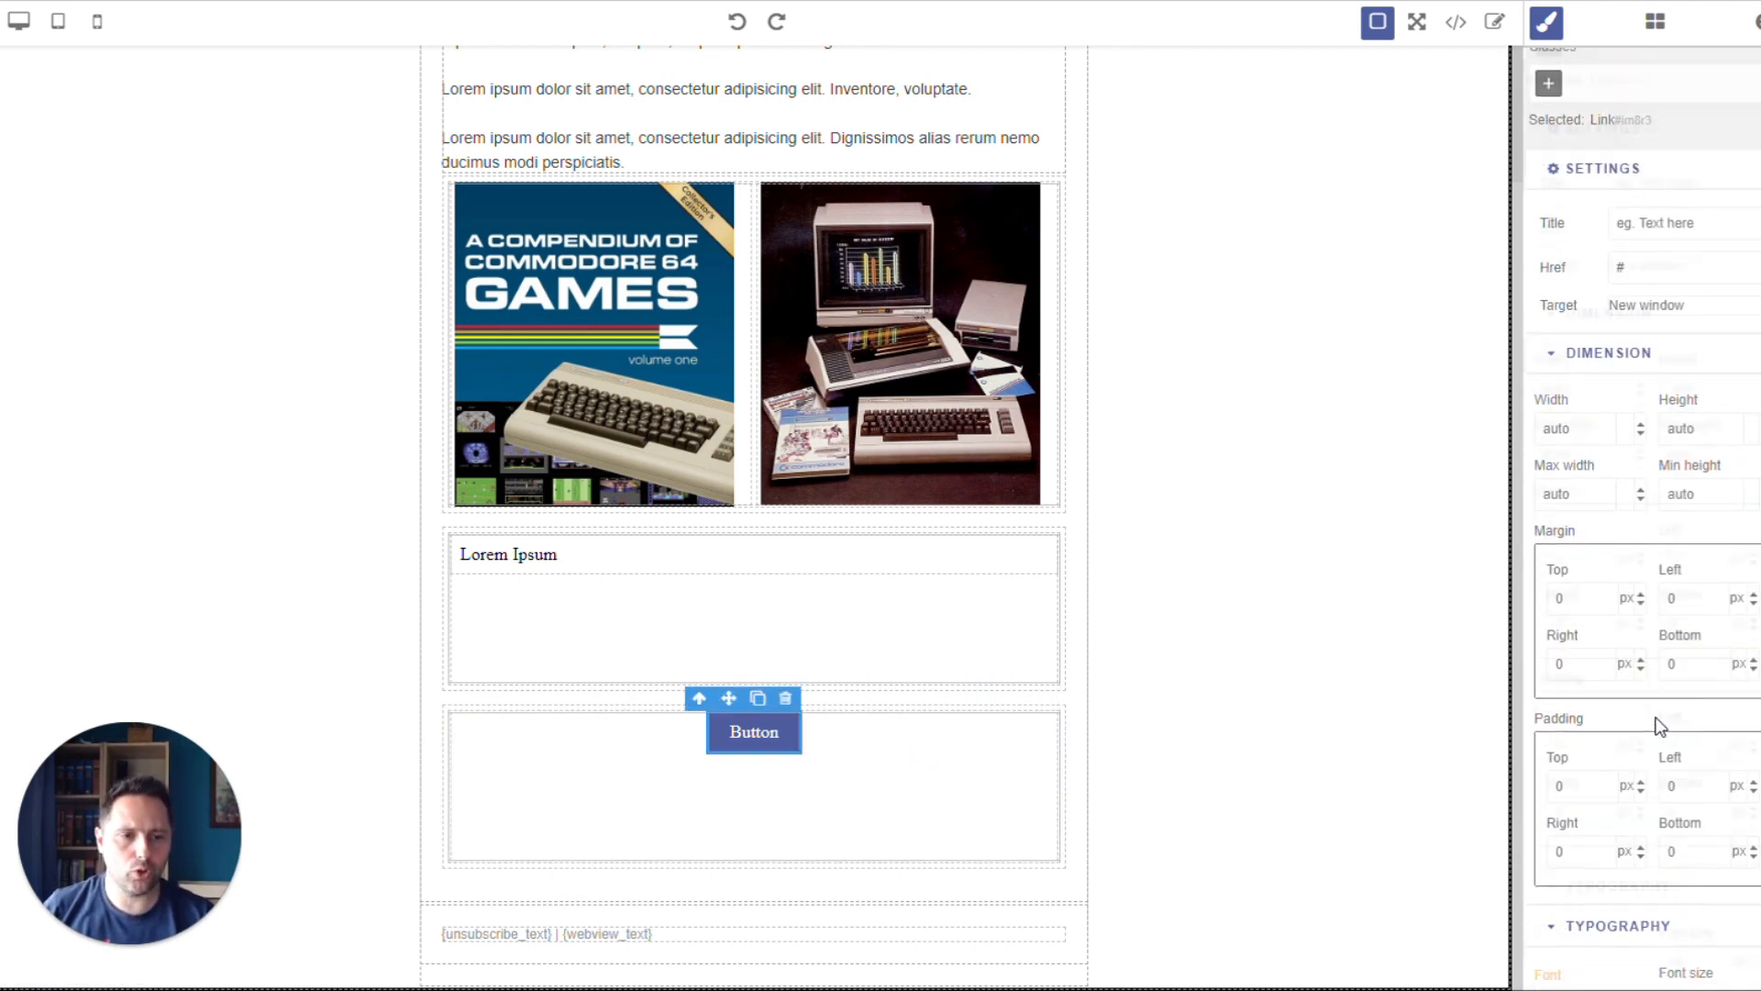
{"action": "scroll", "coordinate": [1660, 726], "scroll_direction": "down", "scroll_amount": 2}
{"action": "scroll", "coordinate": [1682, 739], "scroll_direction": "down", "scroll_amount": 2}
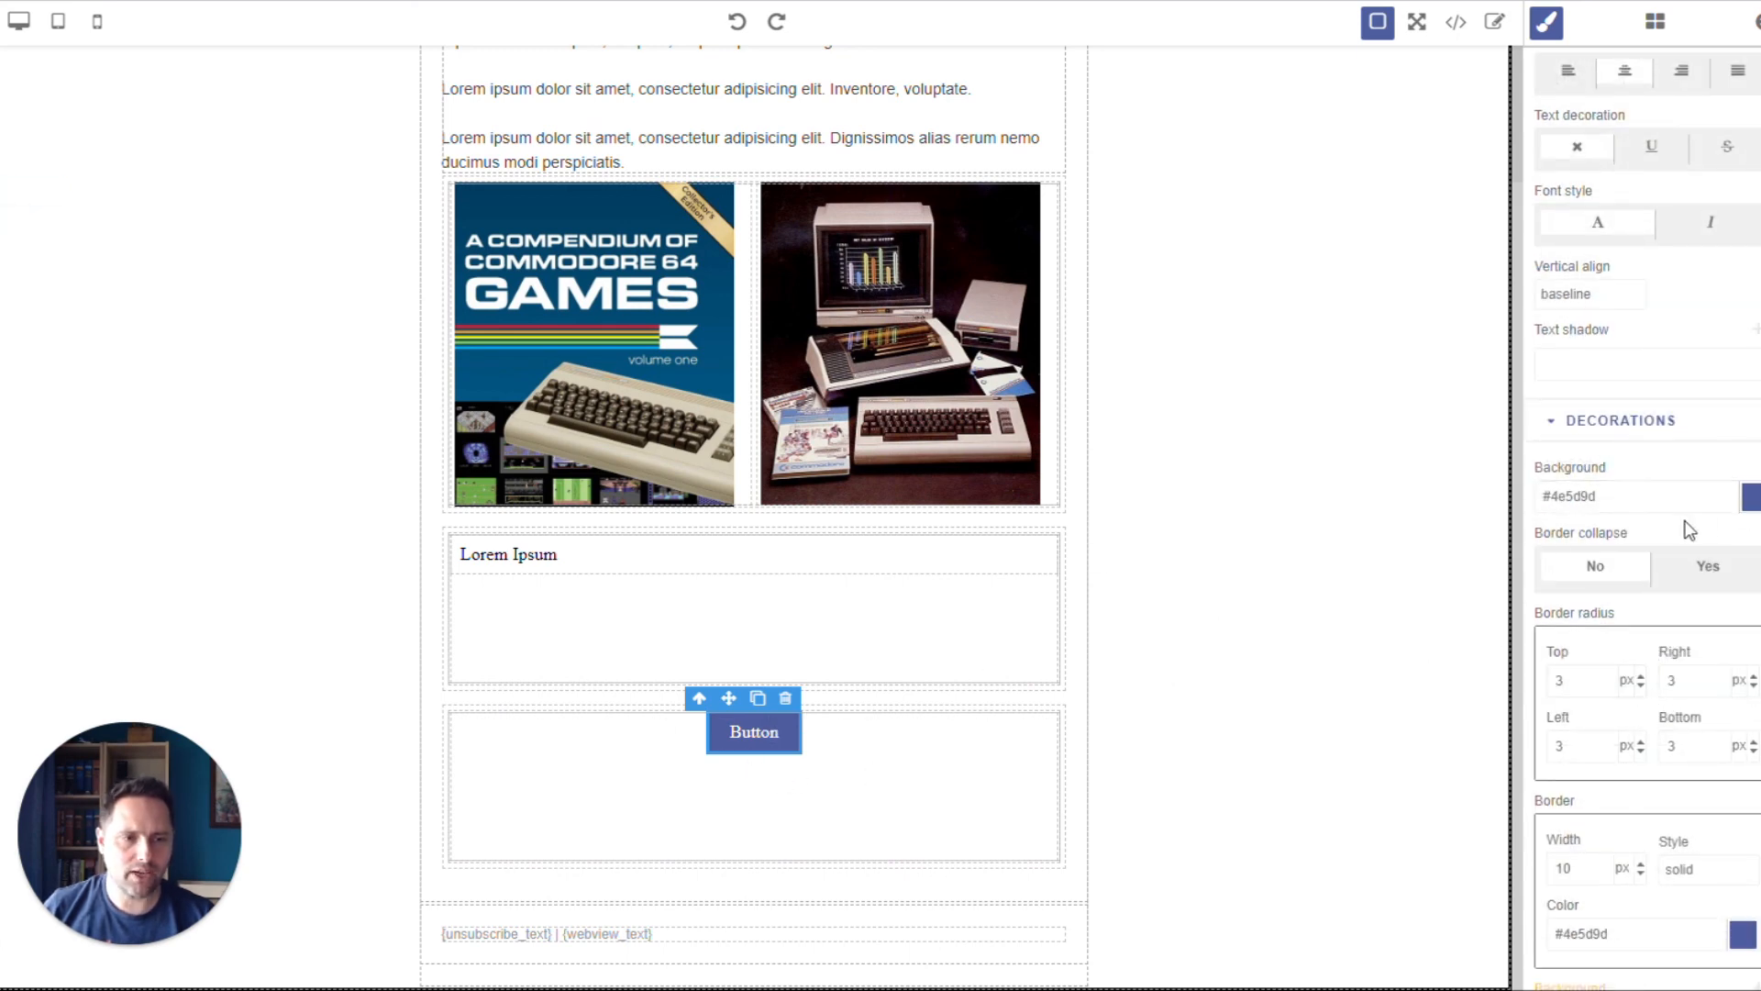
{"action": "left_click", "coordinate": [1753, 500]}
{"action": "left_click", "coordinate": [1621, 530]}
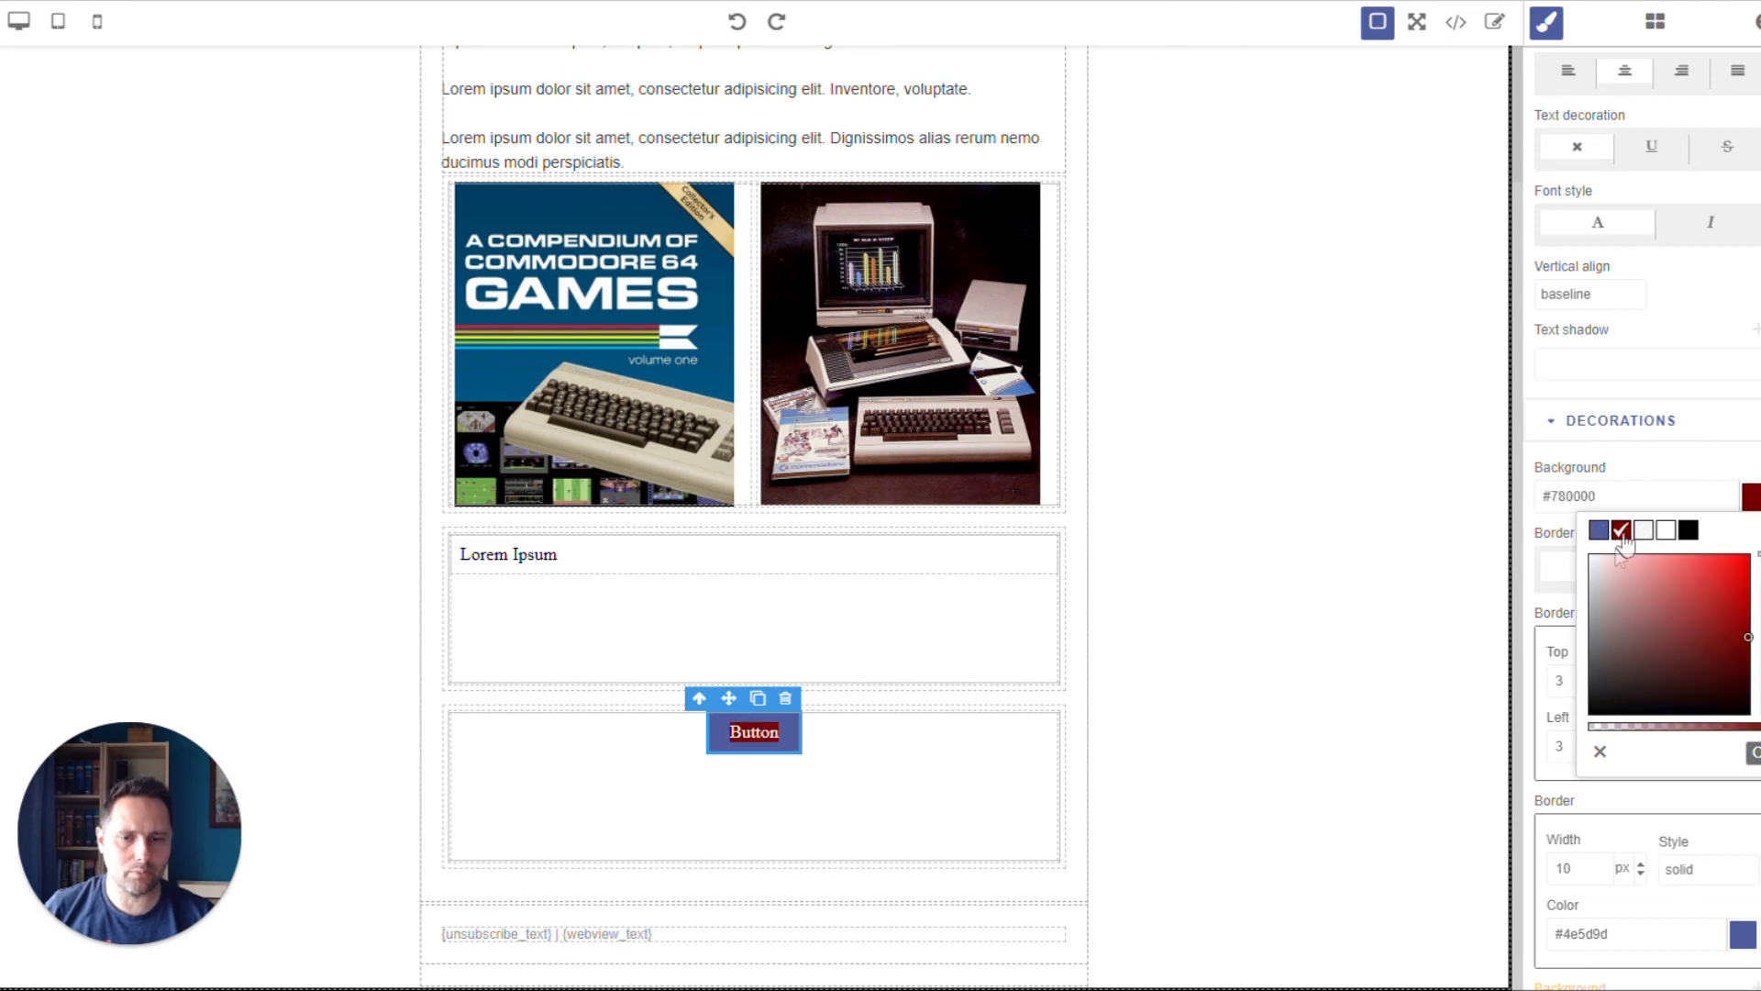
{"action": "left_click", "coordinate": [1664, 484]}
Set the button's border colour to #780000 by copying the value of its background colour.
{"action": "left_click", "coordinate": [1742, 936]}
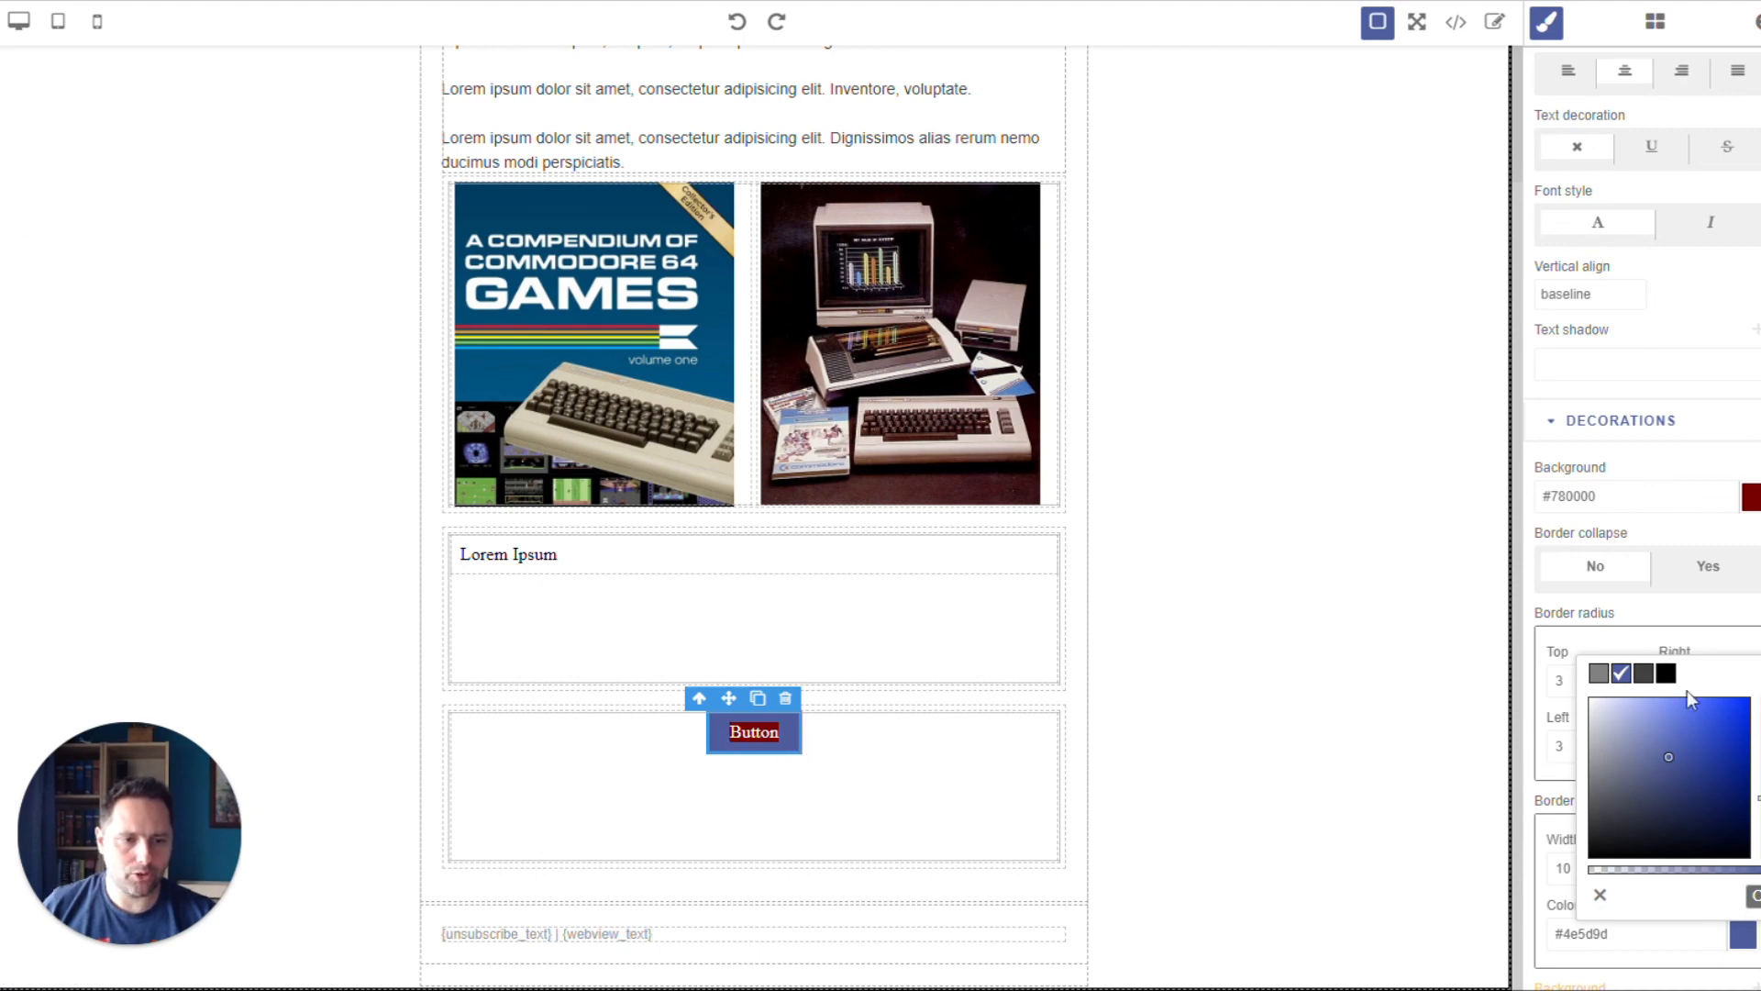
{"action": "left_click", "coordinate": [1643, 675]}
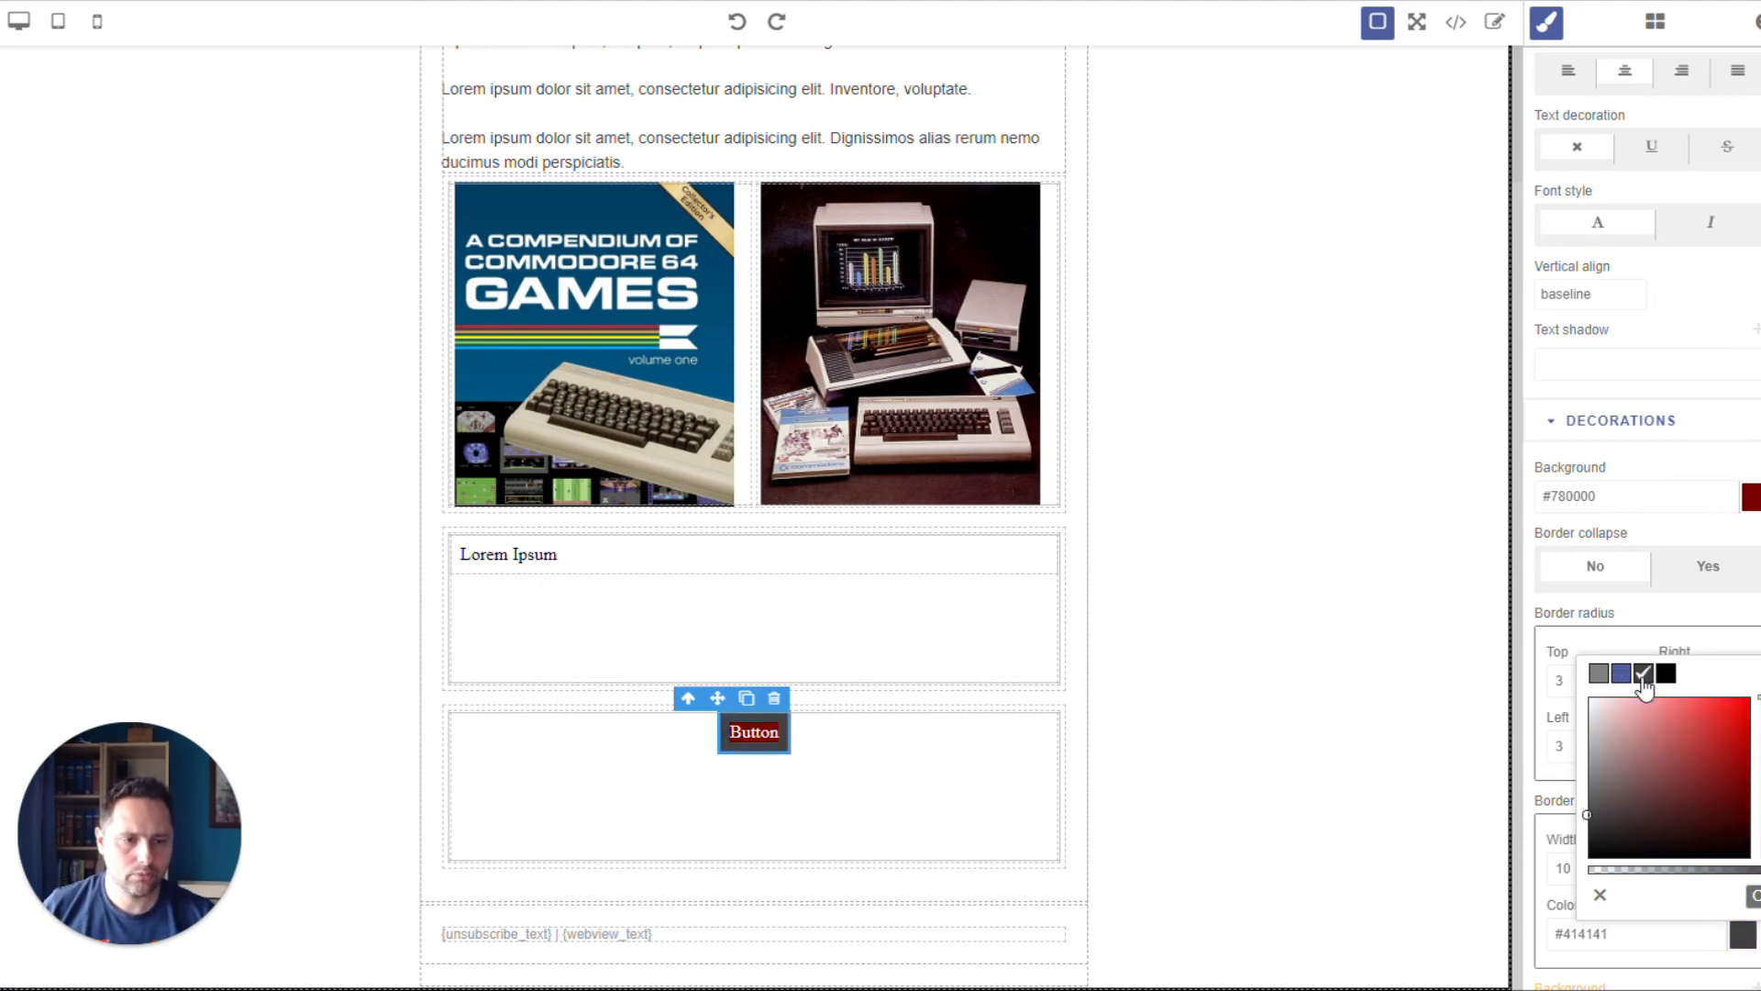
{"action": "left_click", "coordinate": [1744, 702]}
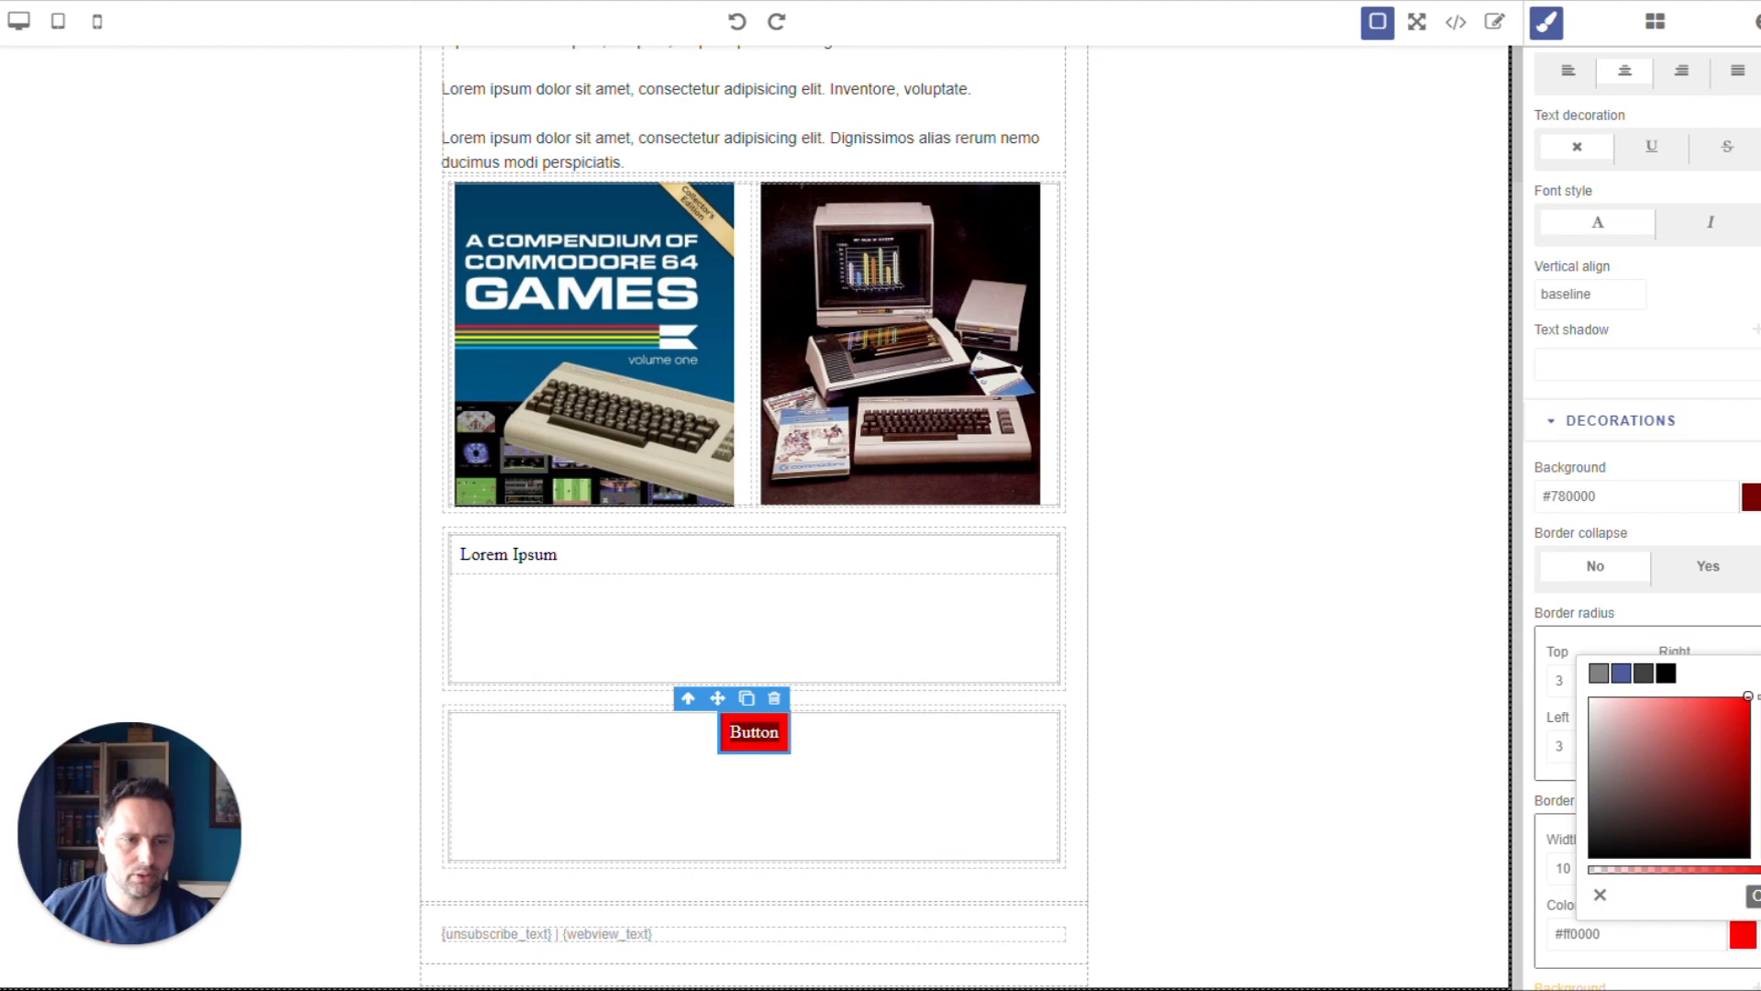
{"action": "left_click_drag", "start_coordinate": [1617, 498], "coordinate": [1470, 504]}
{"action": "key", "text": "ctrl+c"}
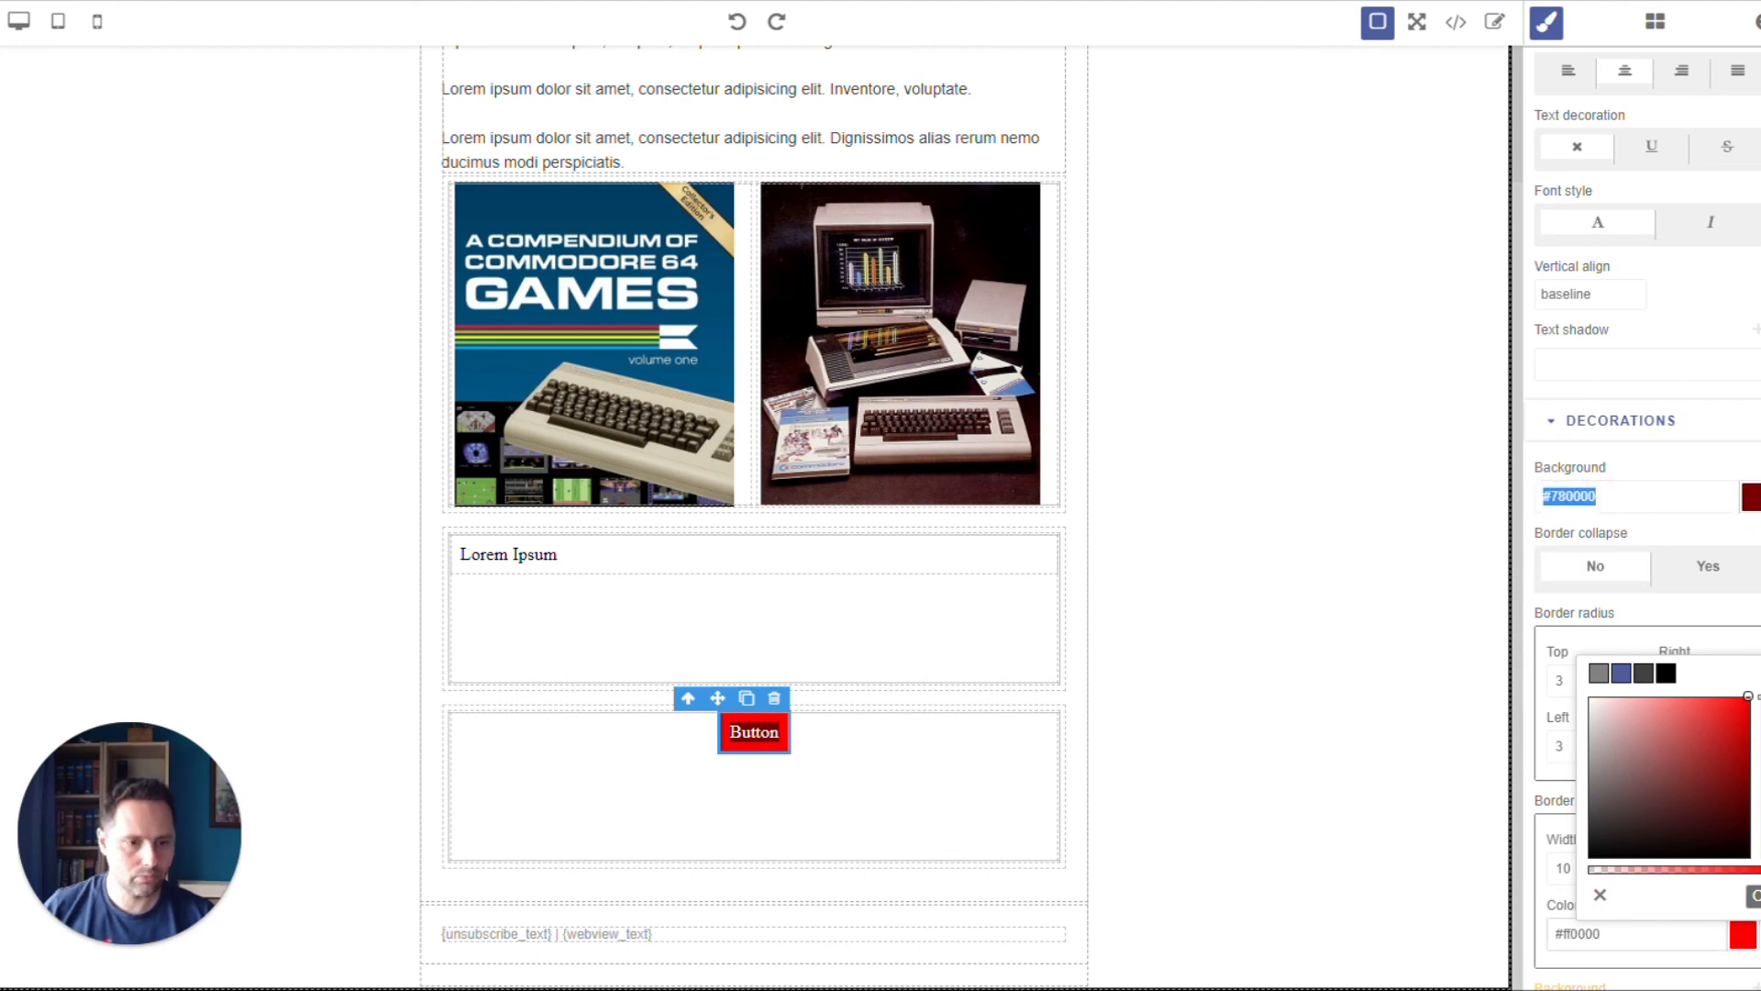
{"action": "left_click_drag", "start_coordinate": [1622, 931], "coordinate": [1462, 927]}
{"action": "key", "text": "ctrl+v"}
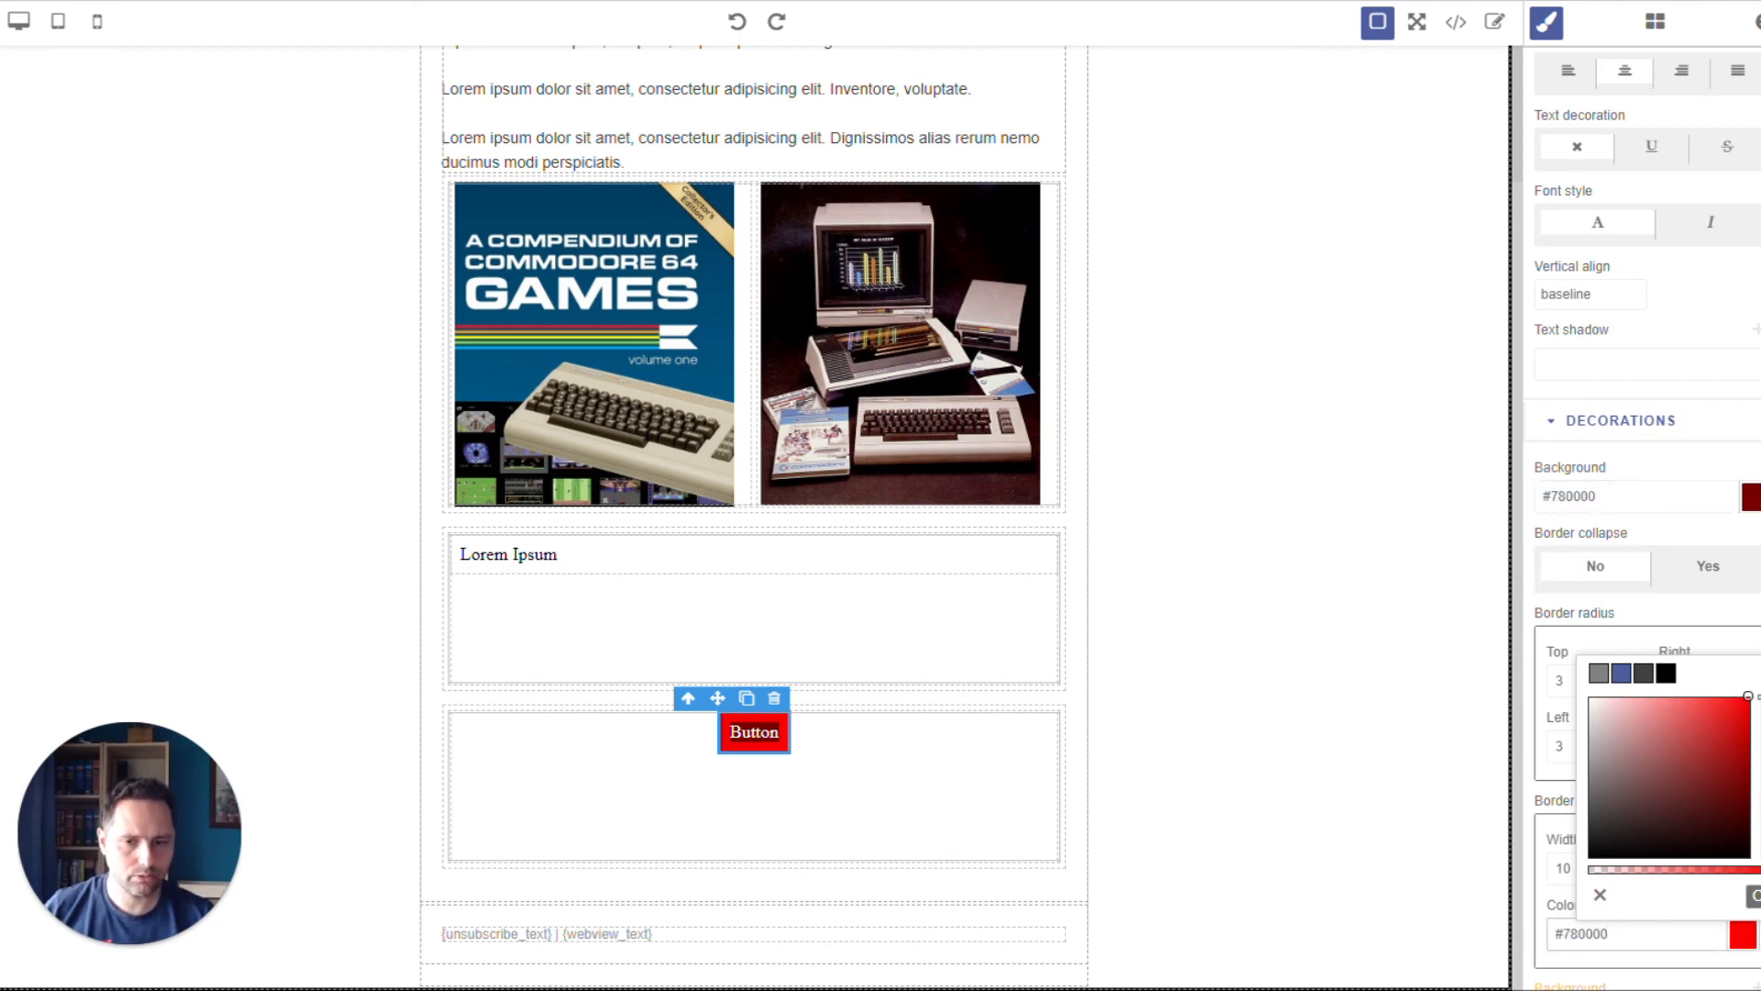
{"action": "left_click", "coordinate": [1456, 884]}
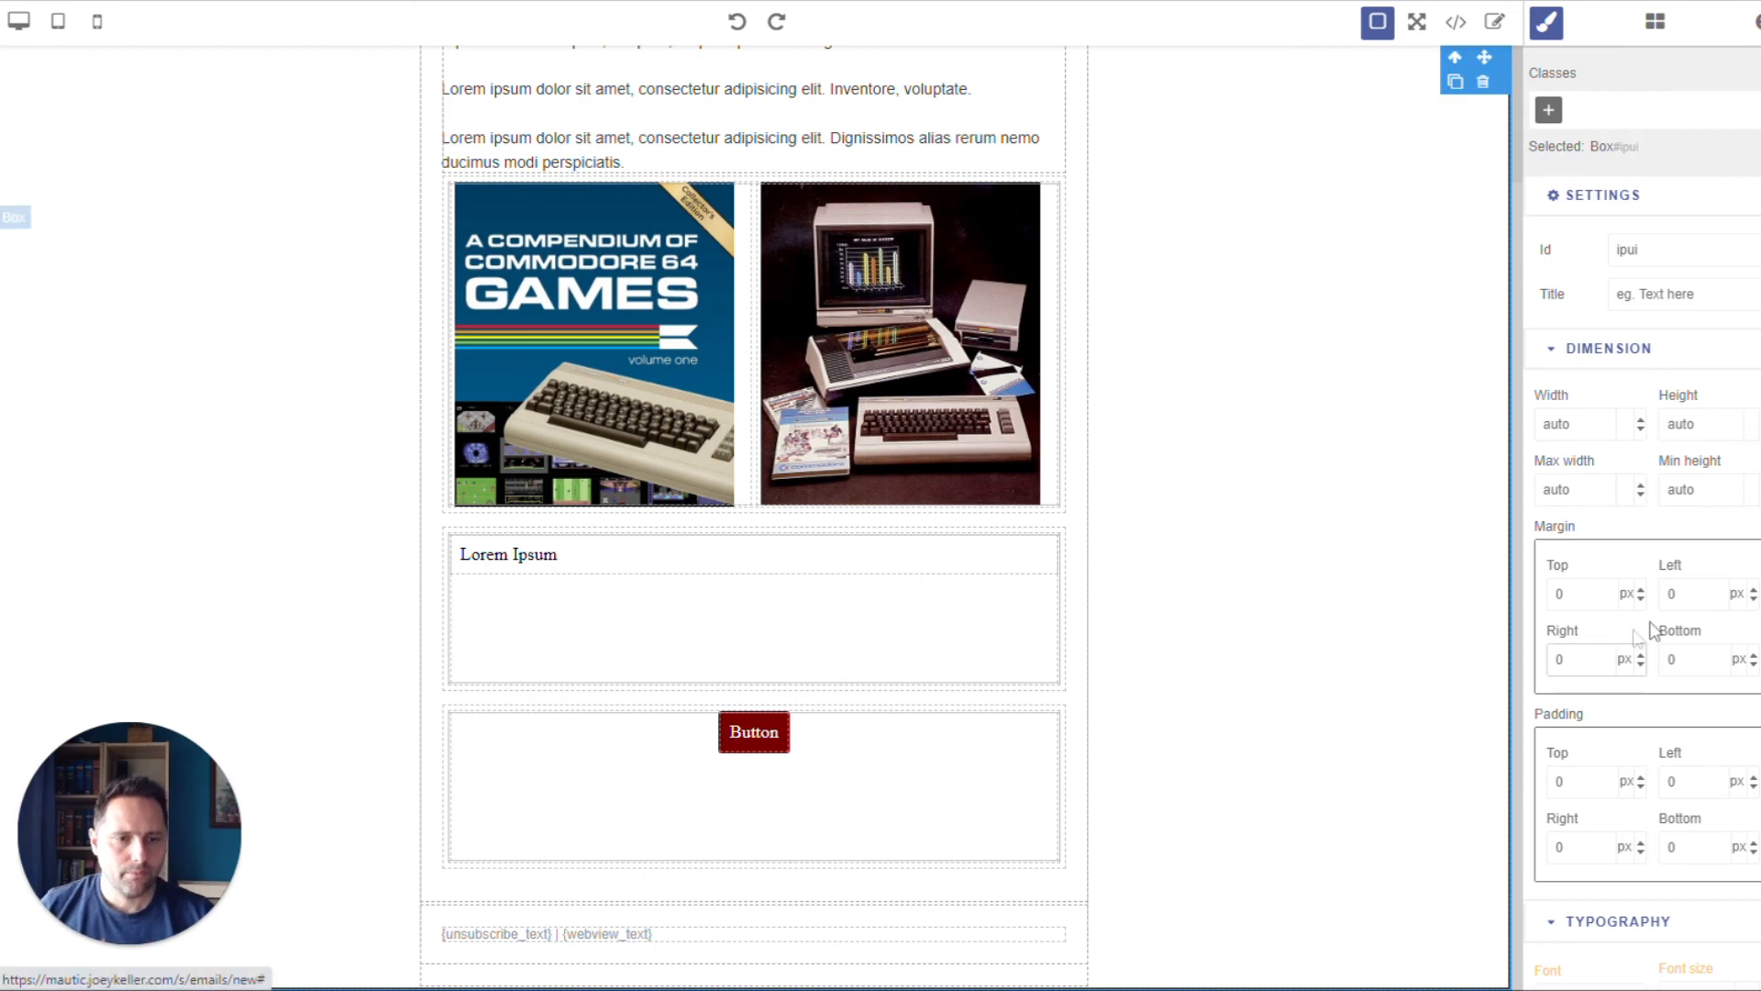
Try a top padding of 30 px on the outer box of the email, and undo it.
{"action": "scroll", "coordinate": [1623, 660], "scroll_direction": "down", "scroll_amount": 3}
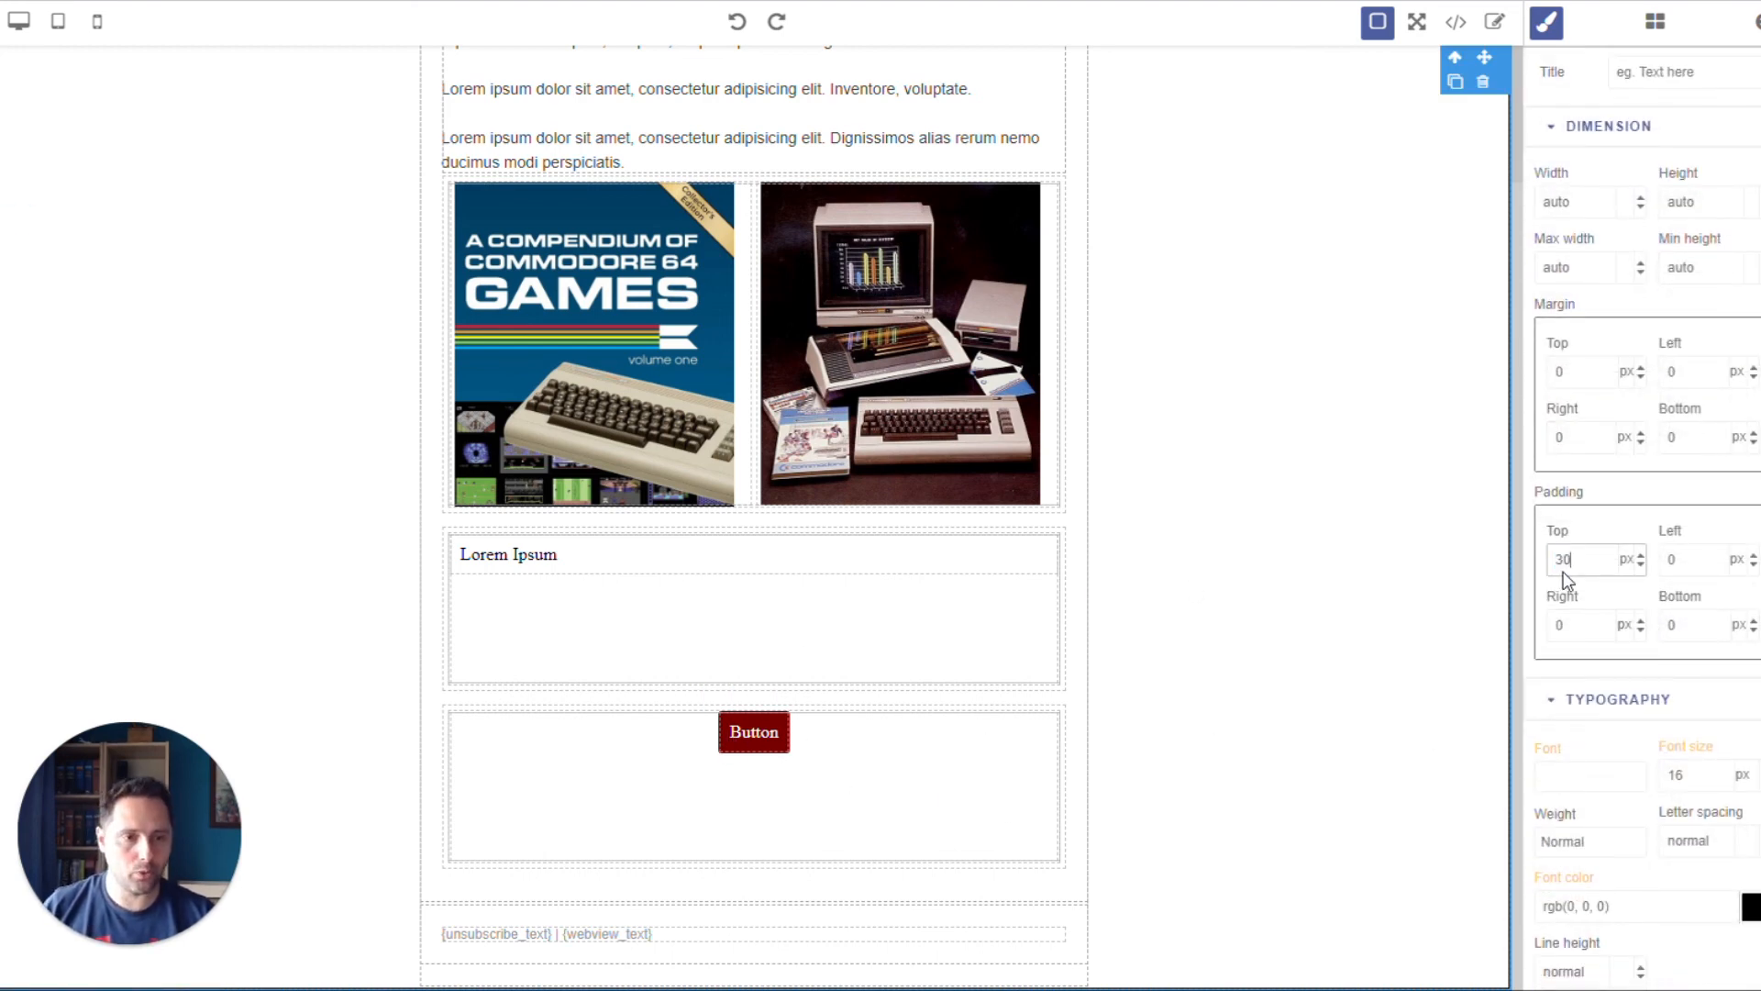
{"action": "key", "text": "Return"}
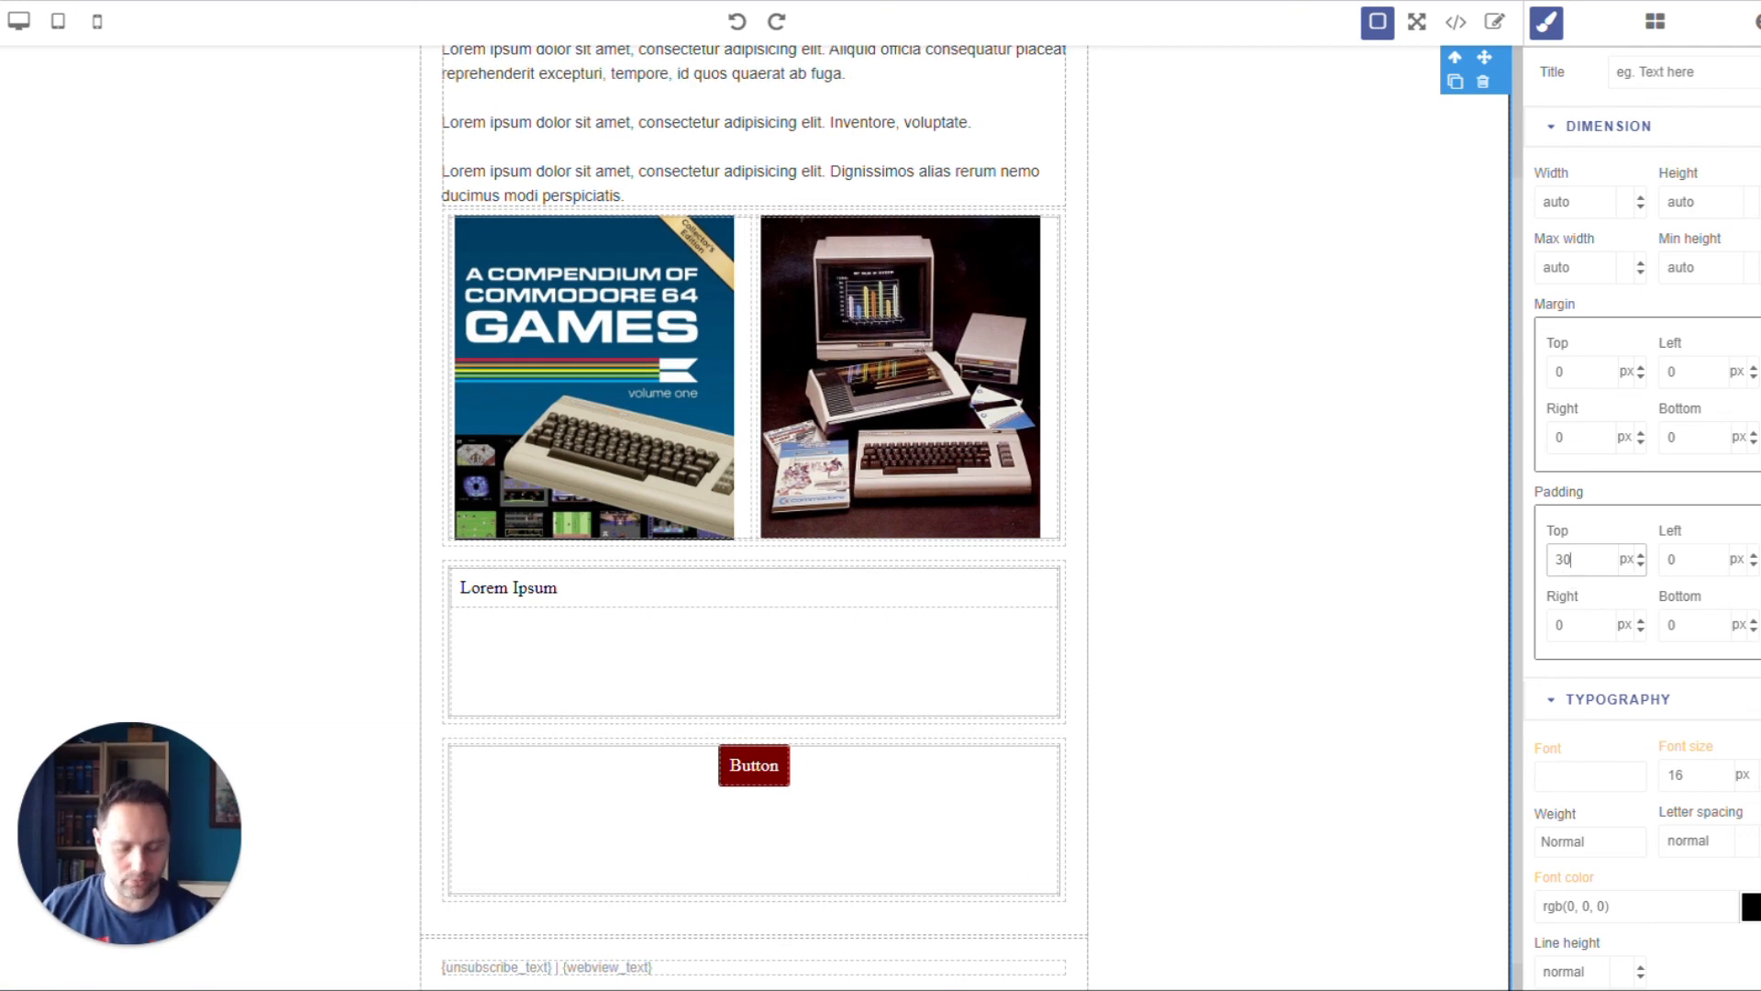
{"action": "left_click", "coordinate": [737, 22]}
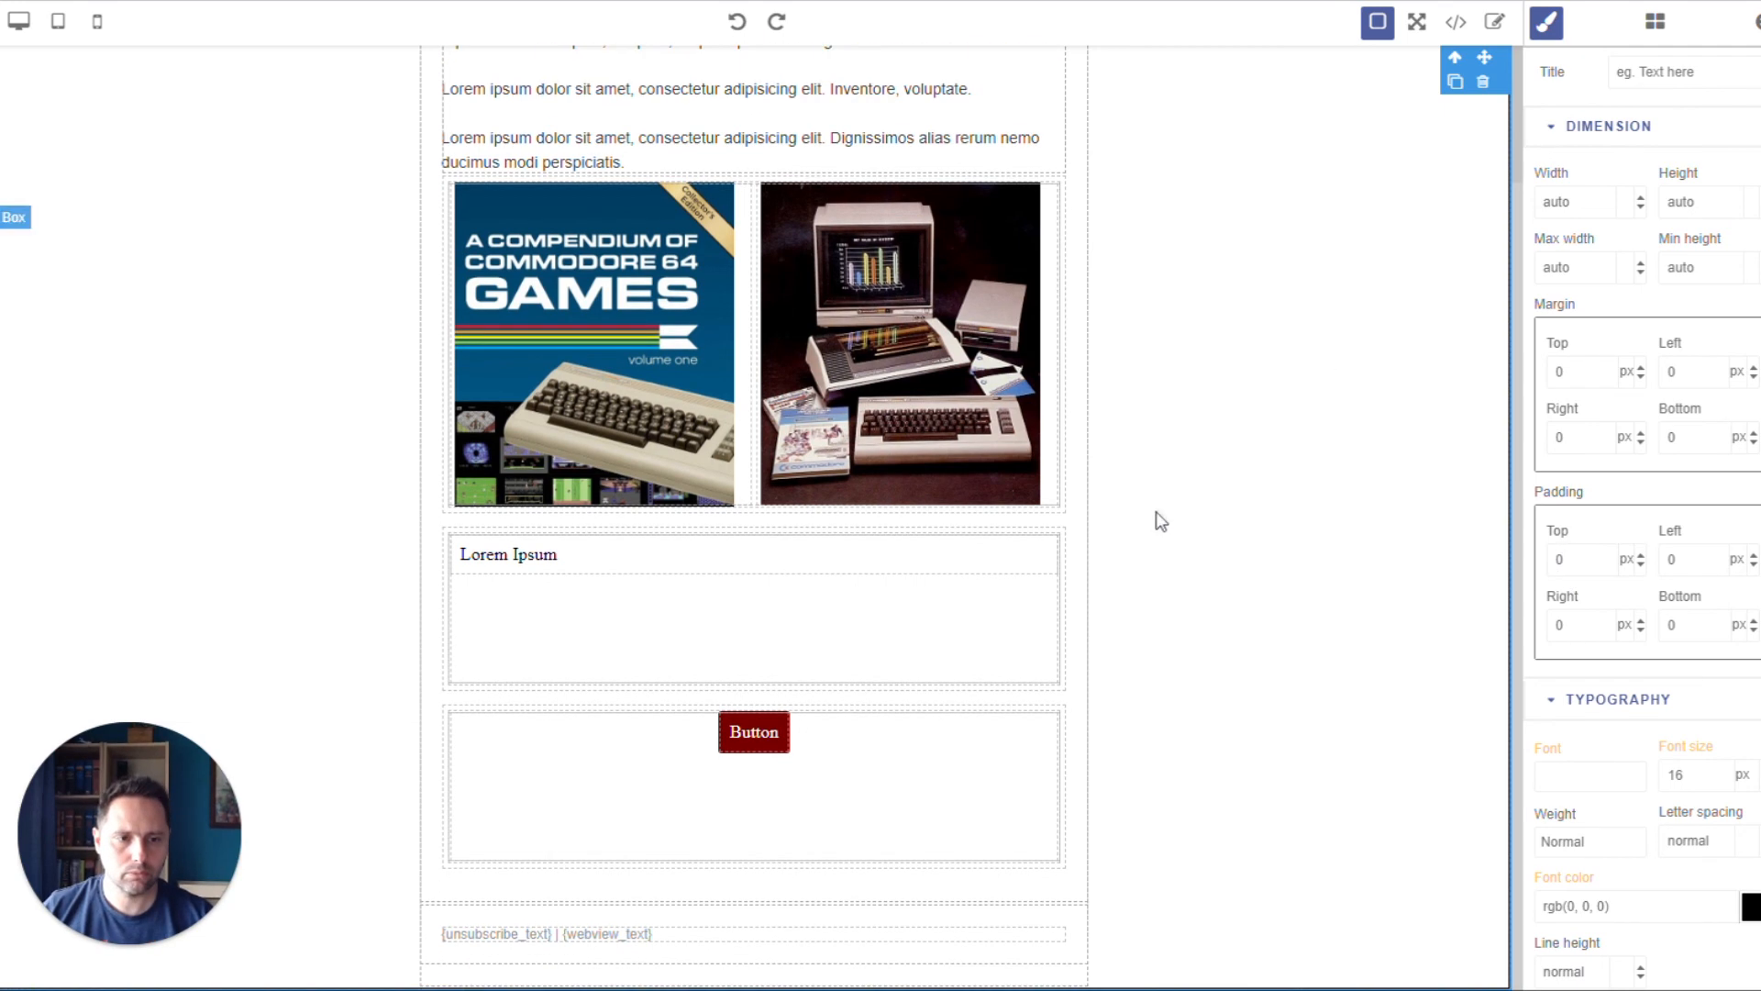
Set the button's padding to 5 px at the top and bottom and 30 px on the left and right.
{"action": "left_click", "coordinate": [769, 735]}
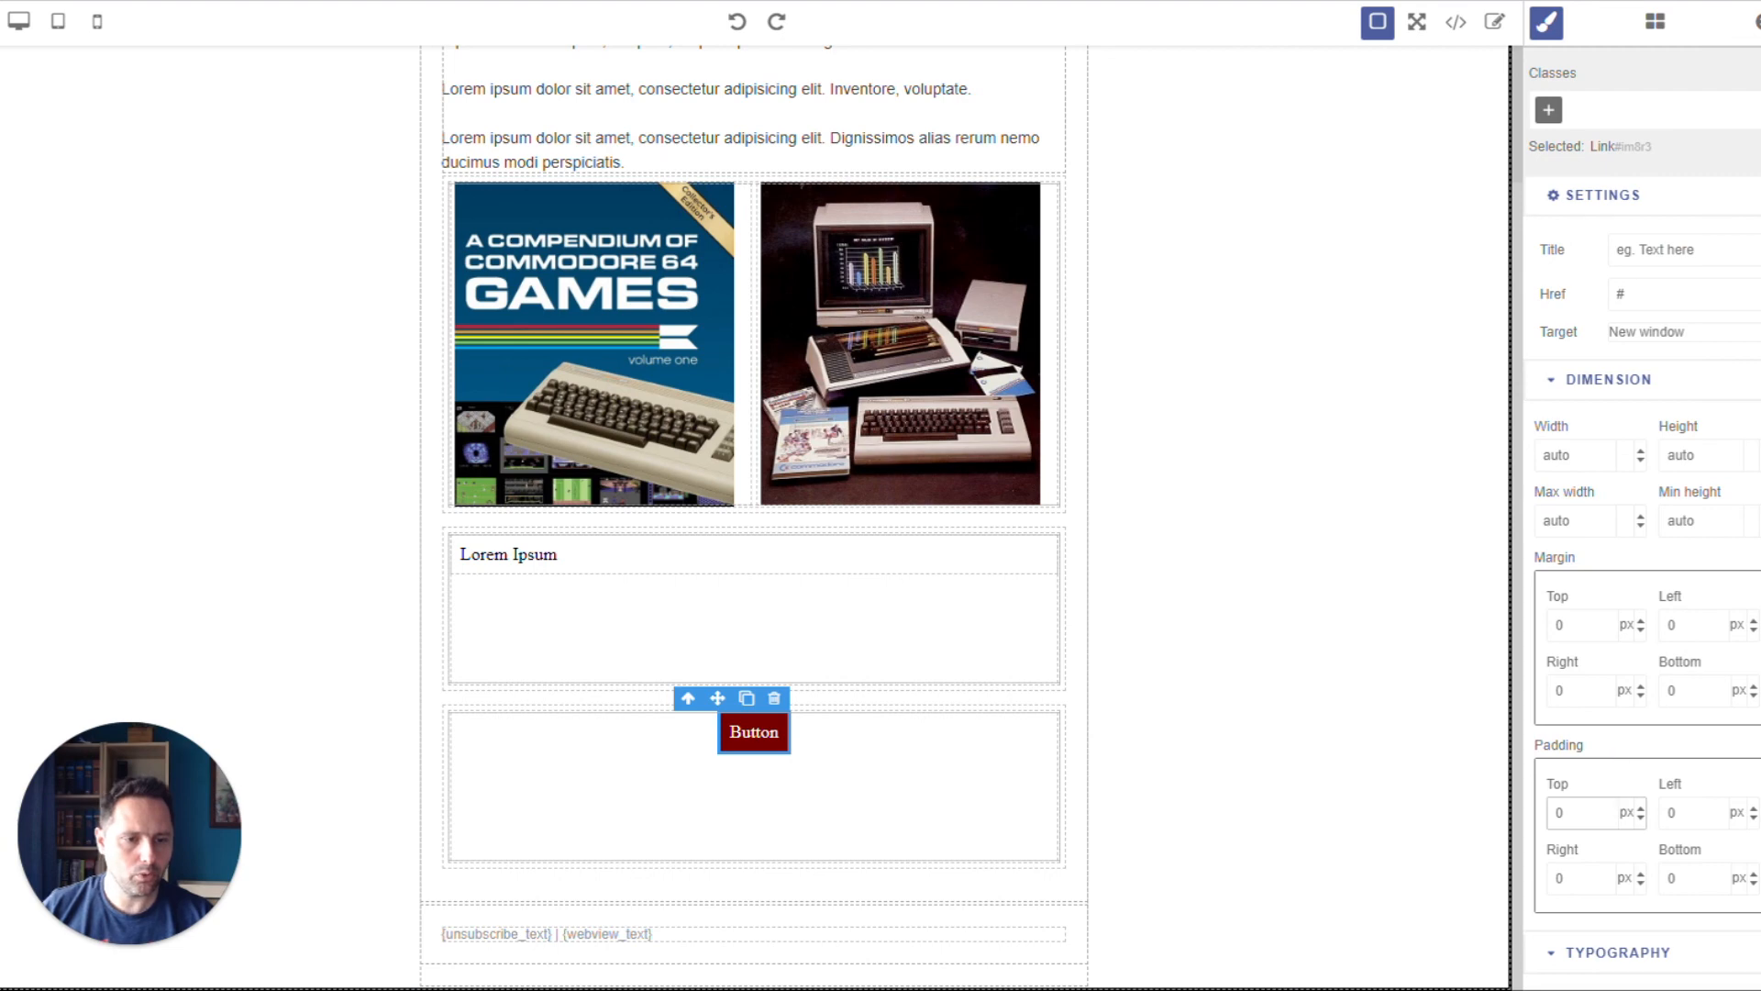
{"action": "left_click_drag", "start_coordinate": [1573, 814], "coordinate": [1534, 826]}
{"action": "type", "text": "30"}
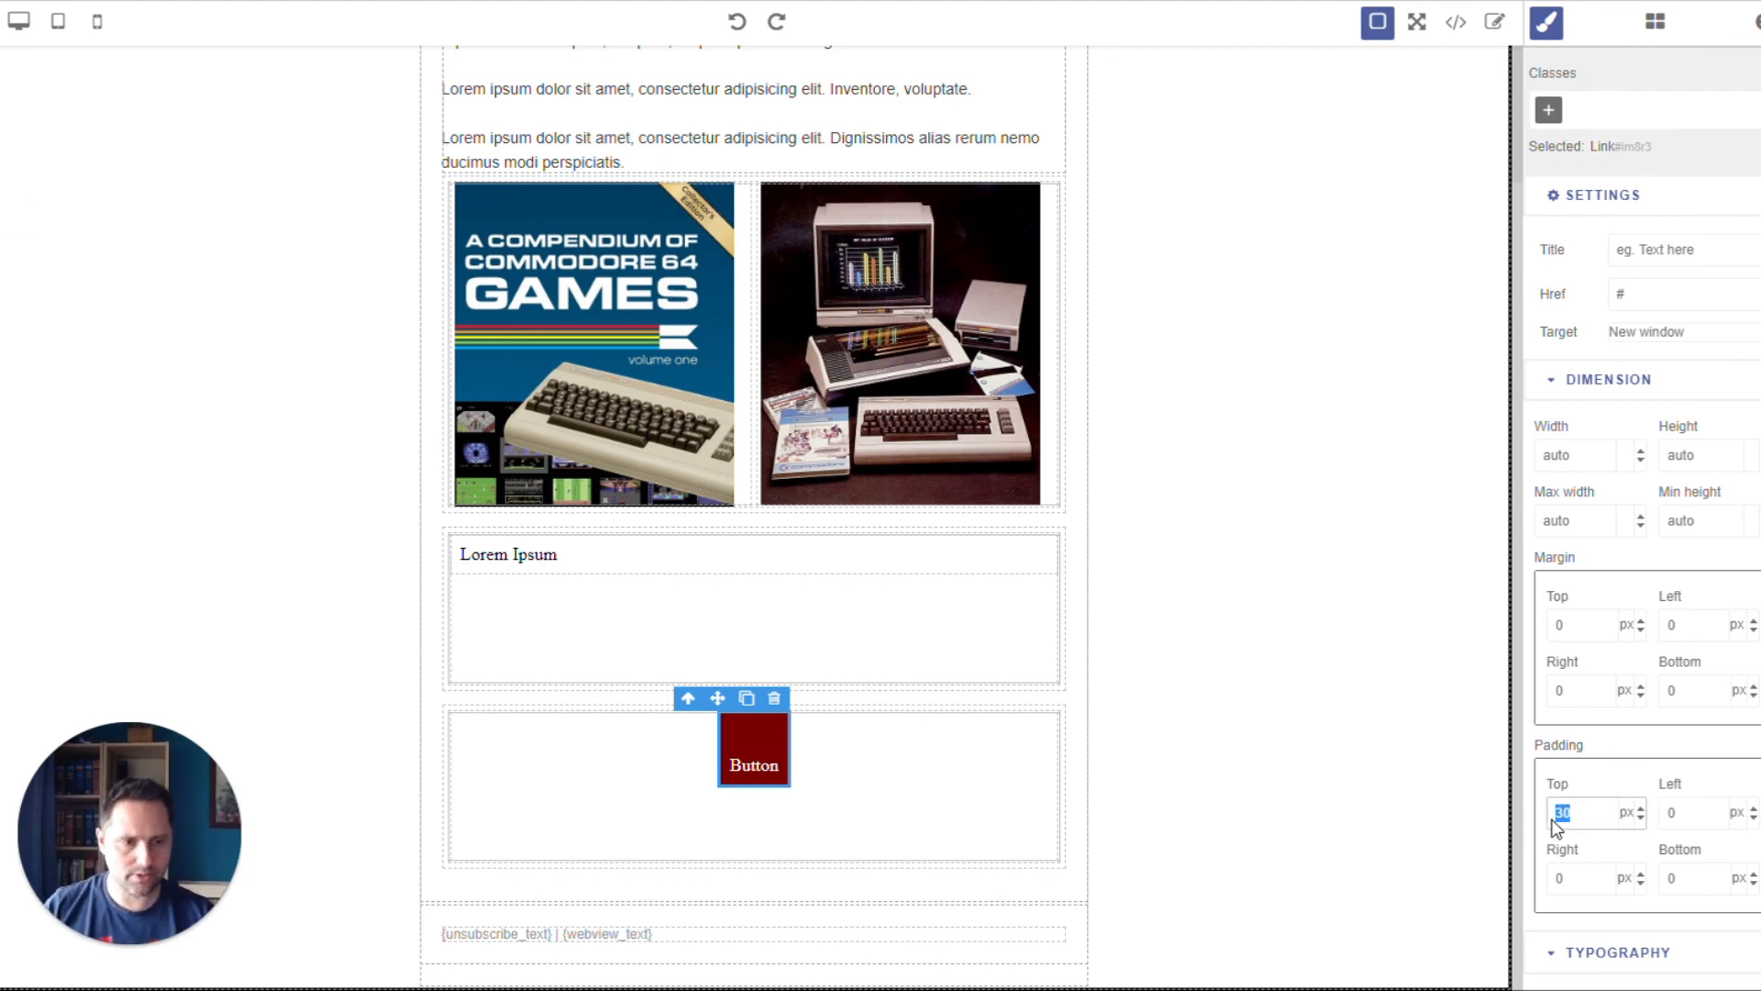
{"action": "type", "text": "5"}
{"action": "key", "text": "Tab"}
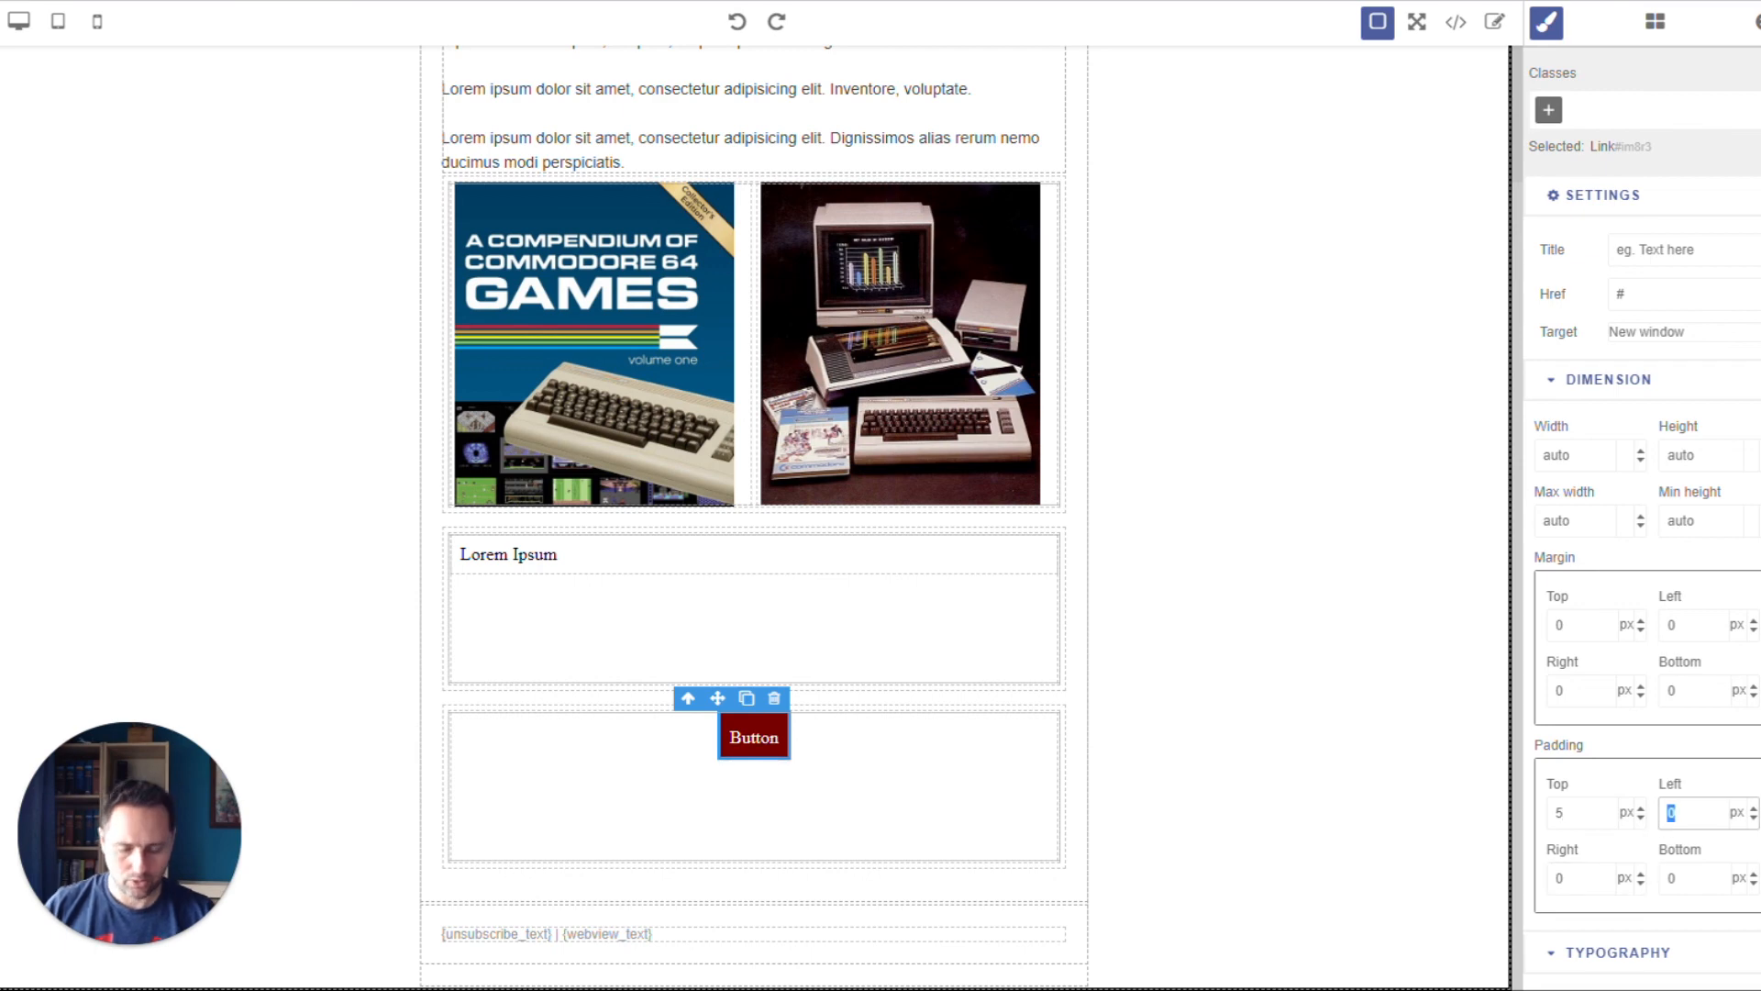
{"action": "type", "text": "30"}
{"action": "key", "text": "Tab"}
{"action": "type", "text": "30"}
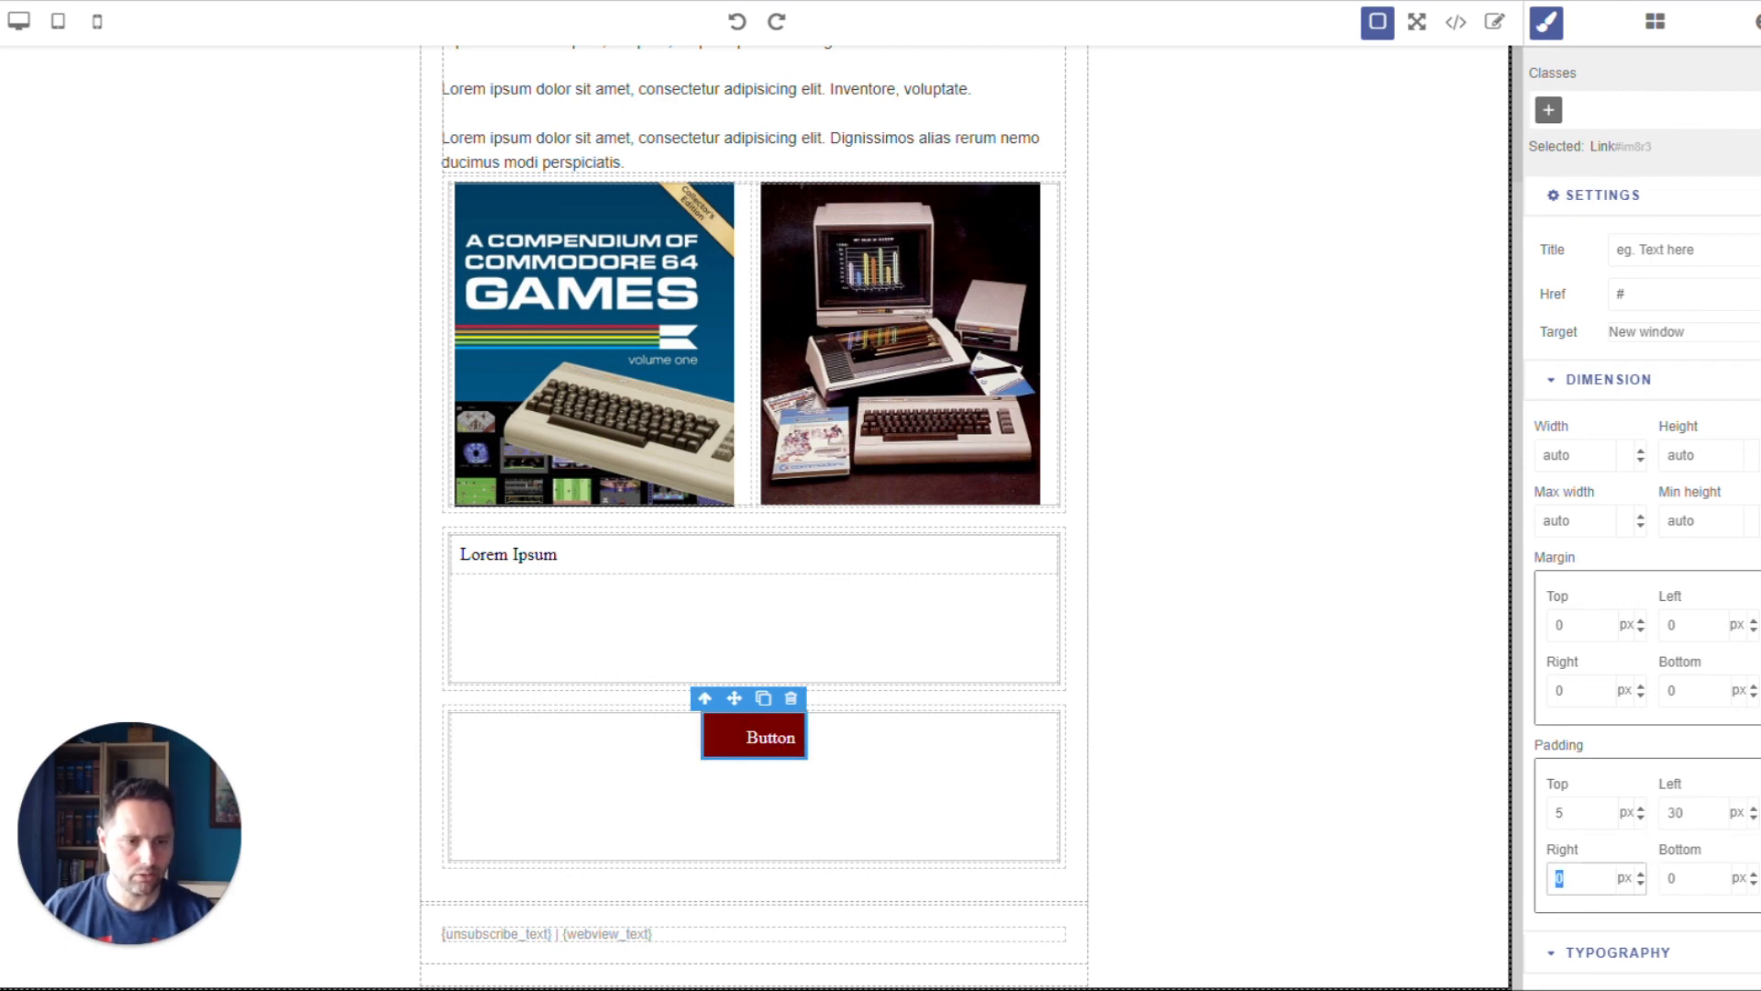
{"action": "key", "text": "Tab"}
{"action": "type", "text": "5"}
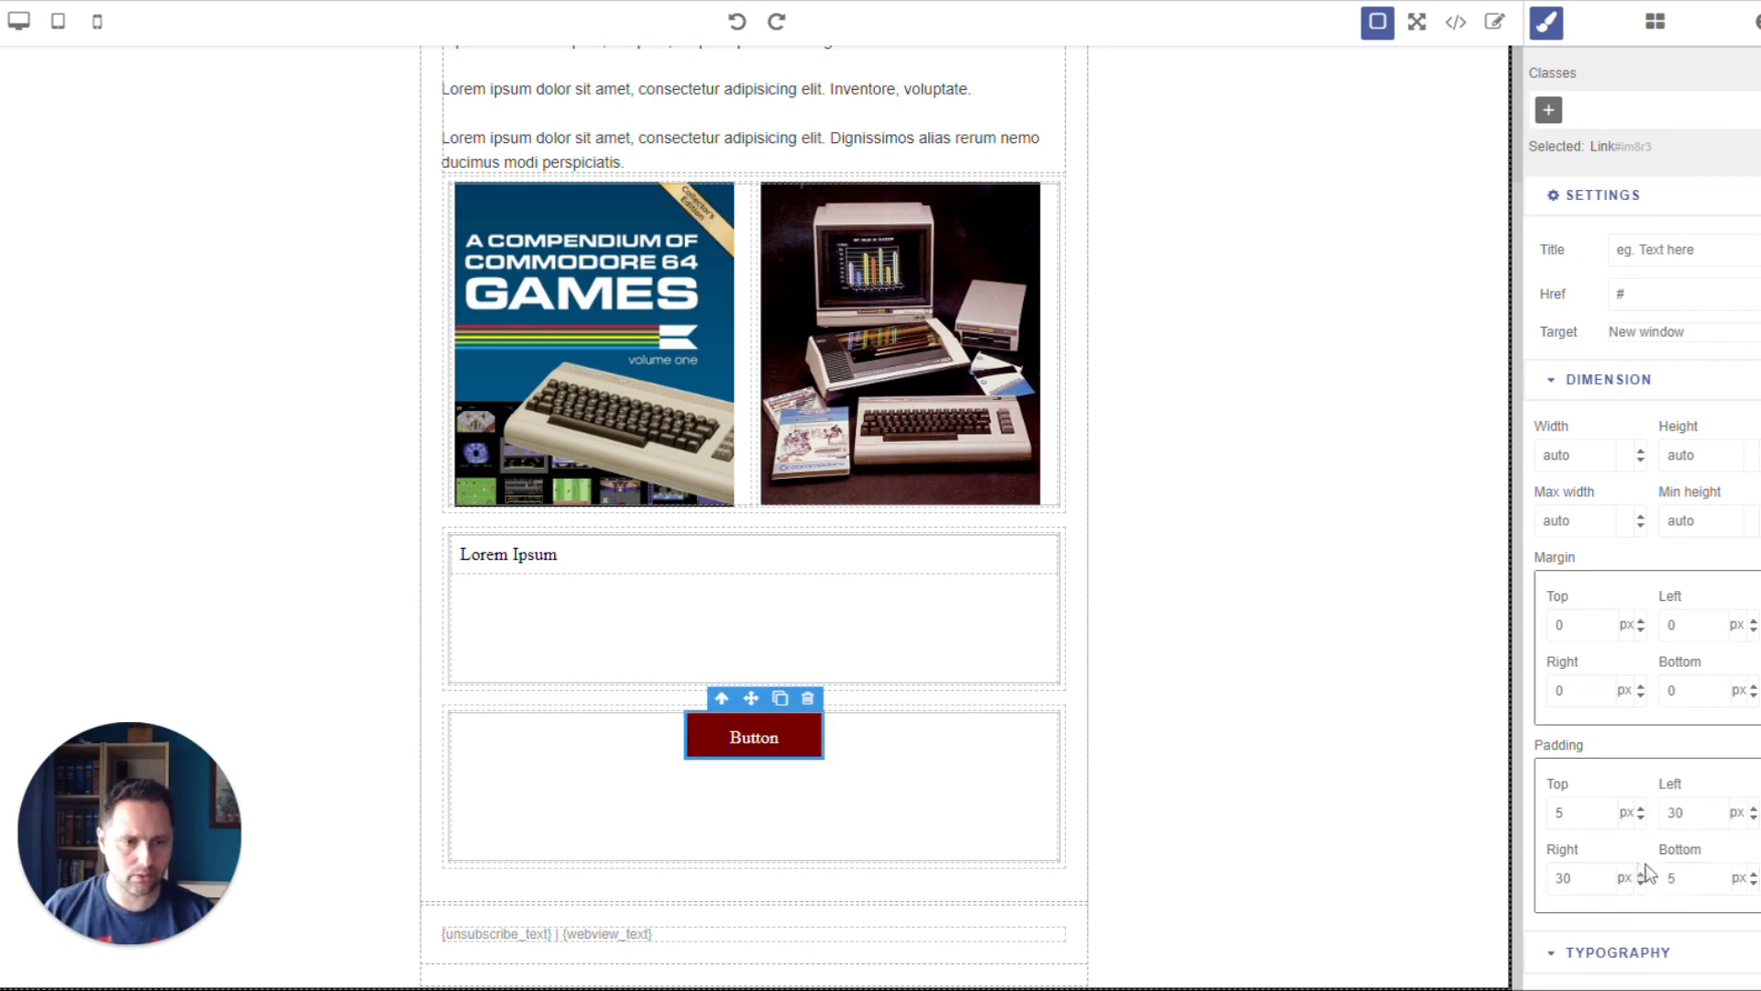
{"action": "left_click", "coordinate": [1459, 839]}
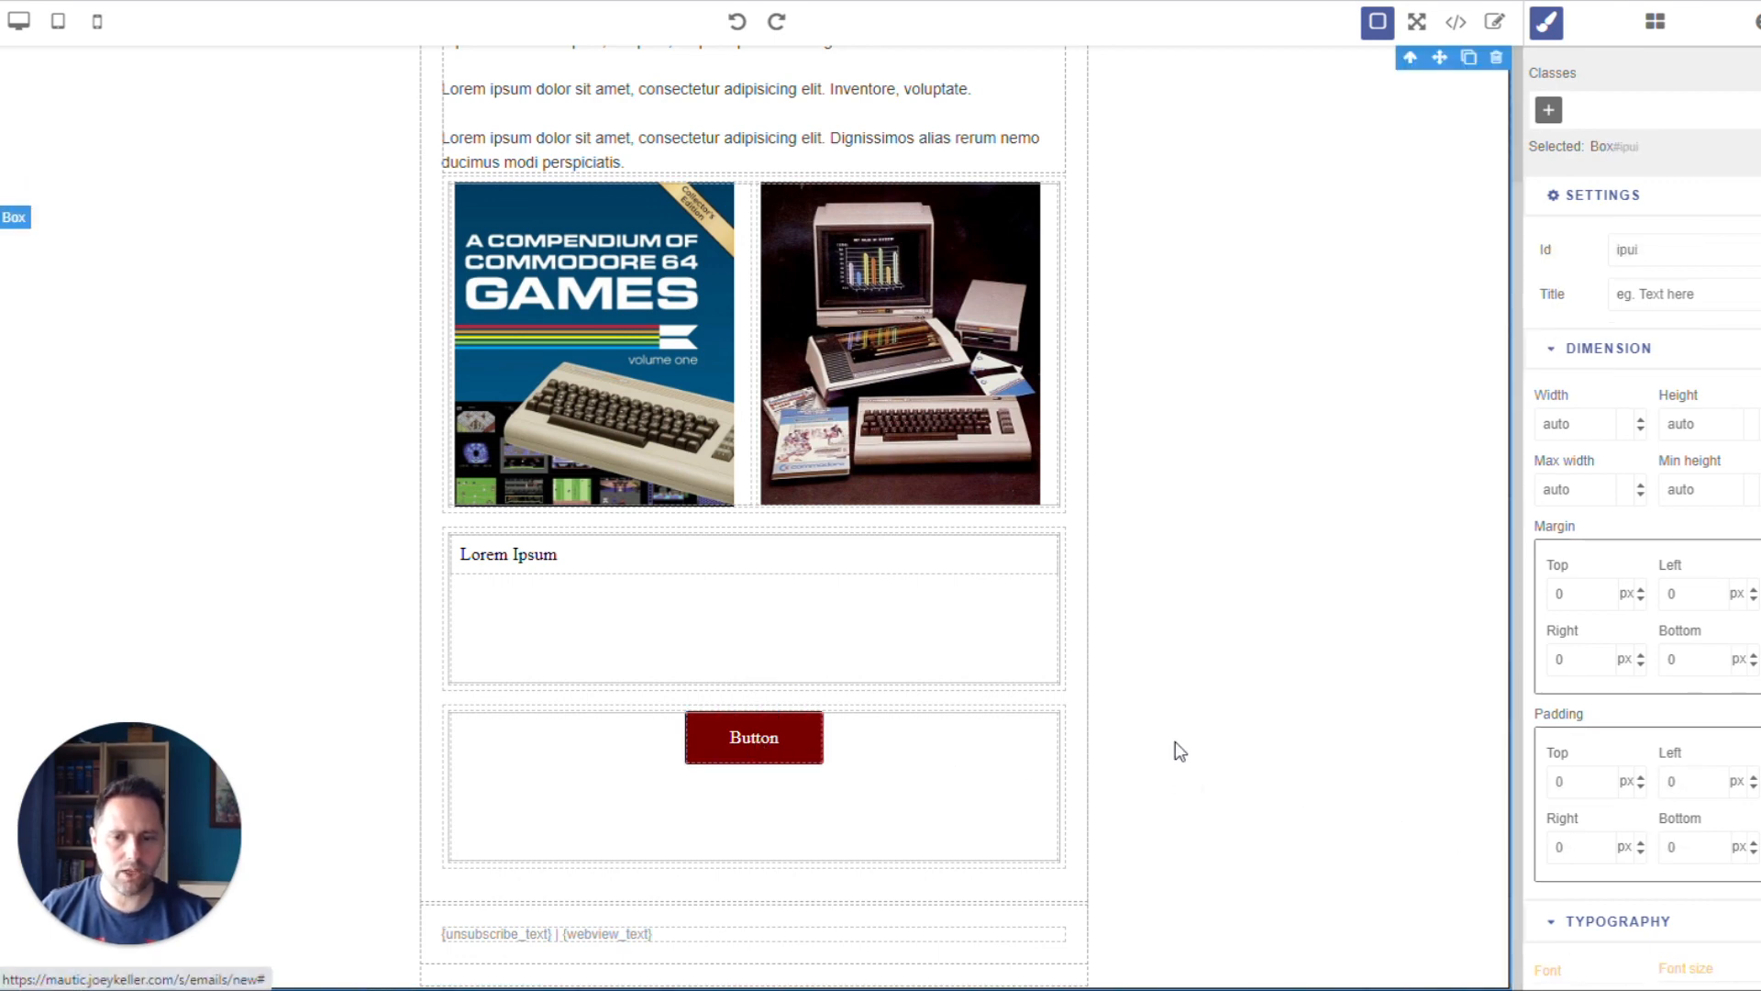
Set the button text's font size to 30 px.
{"action": "left_click", "coordinate": [799, 748]}
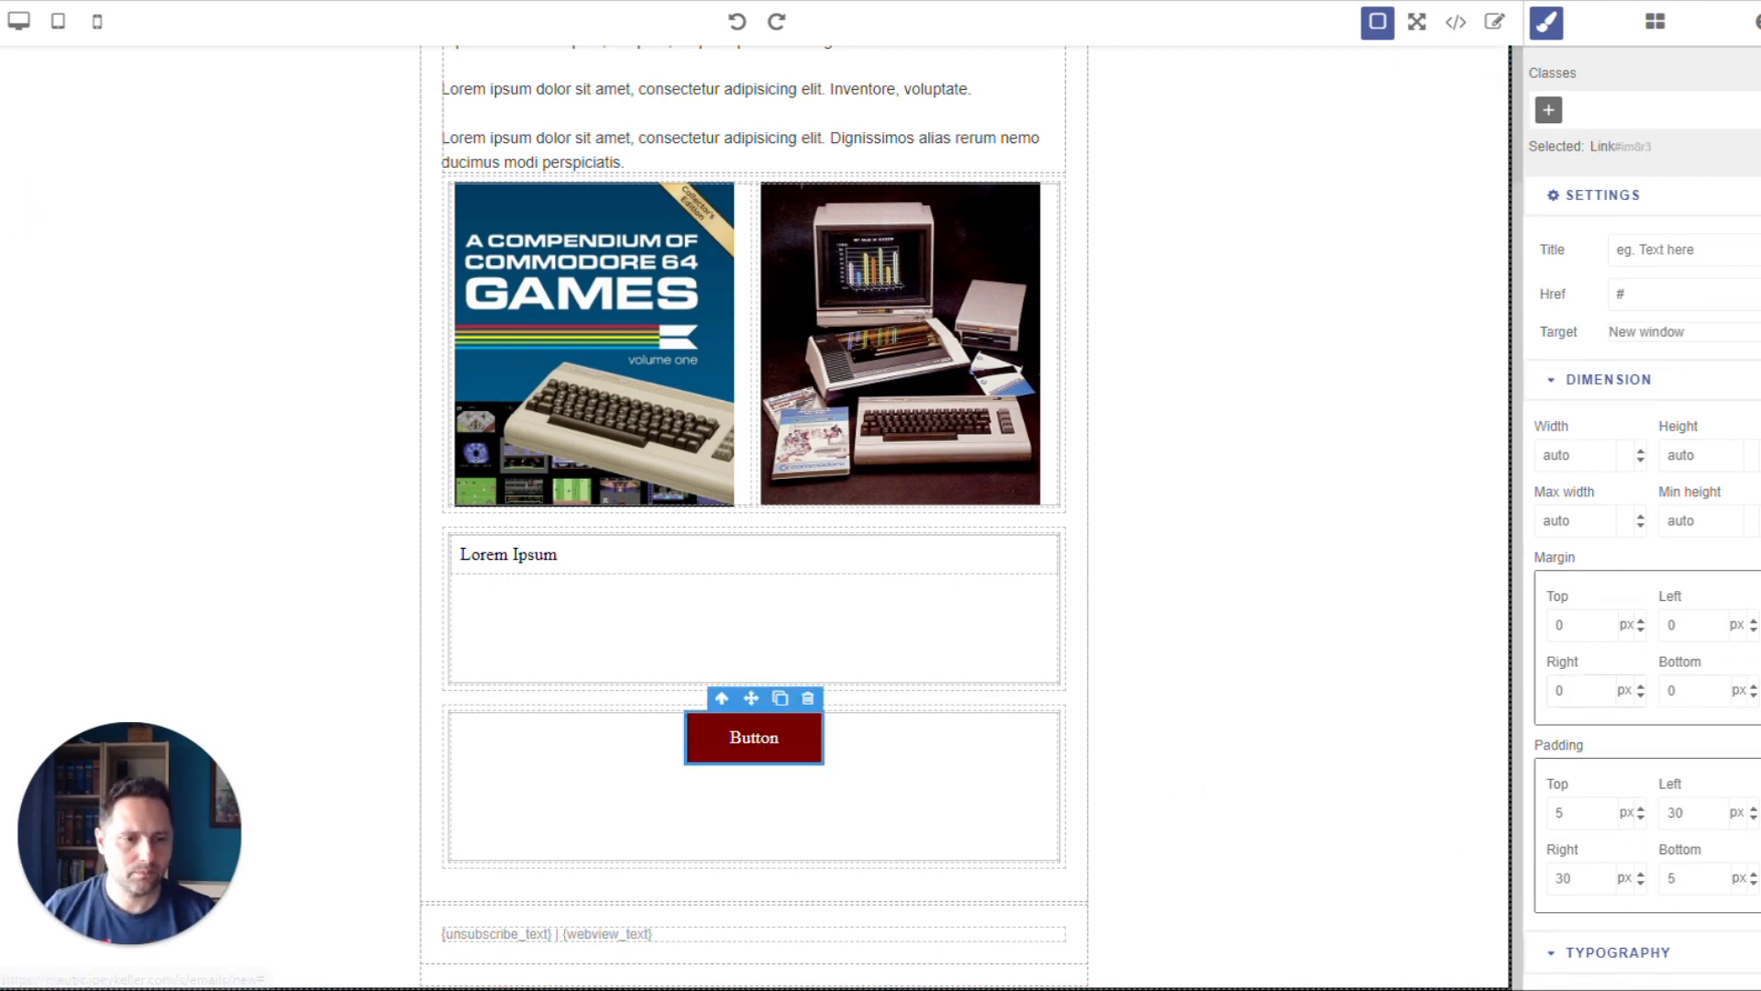
{"action": "scroll", "coordinate": [1615, 711], "scroll_direction": "down", "scroll_amount": 1}
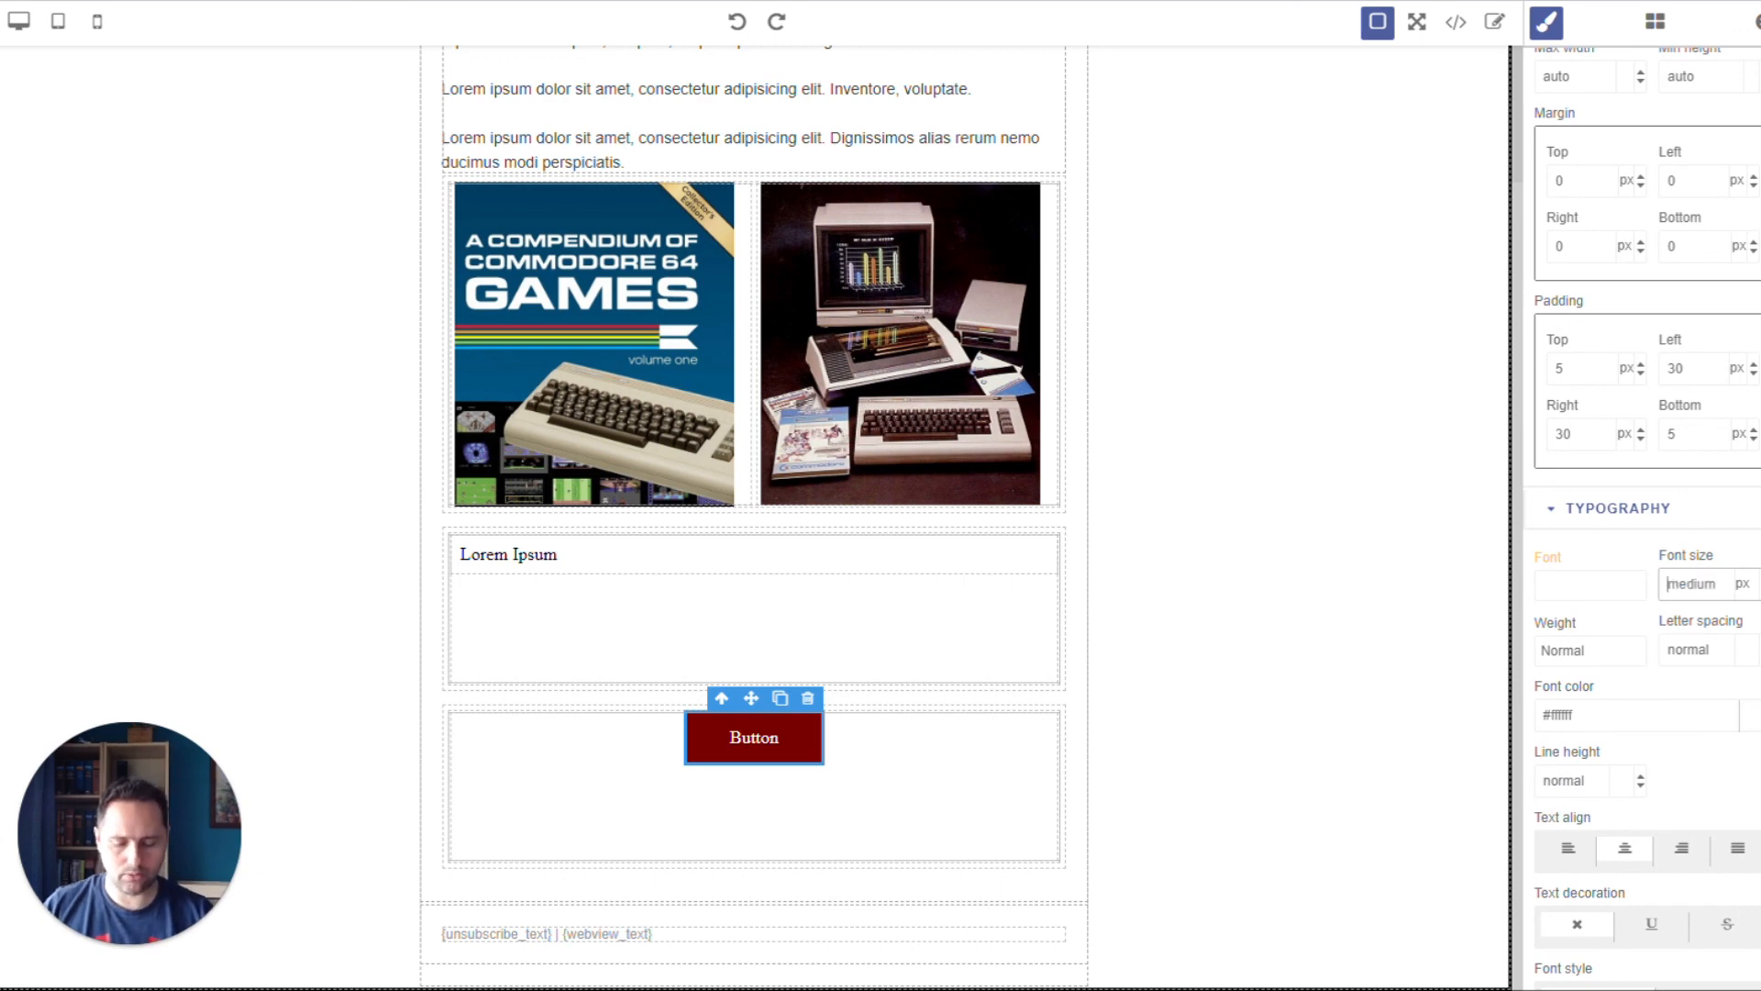
{"action": "key", "text": "Return"}
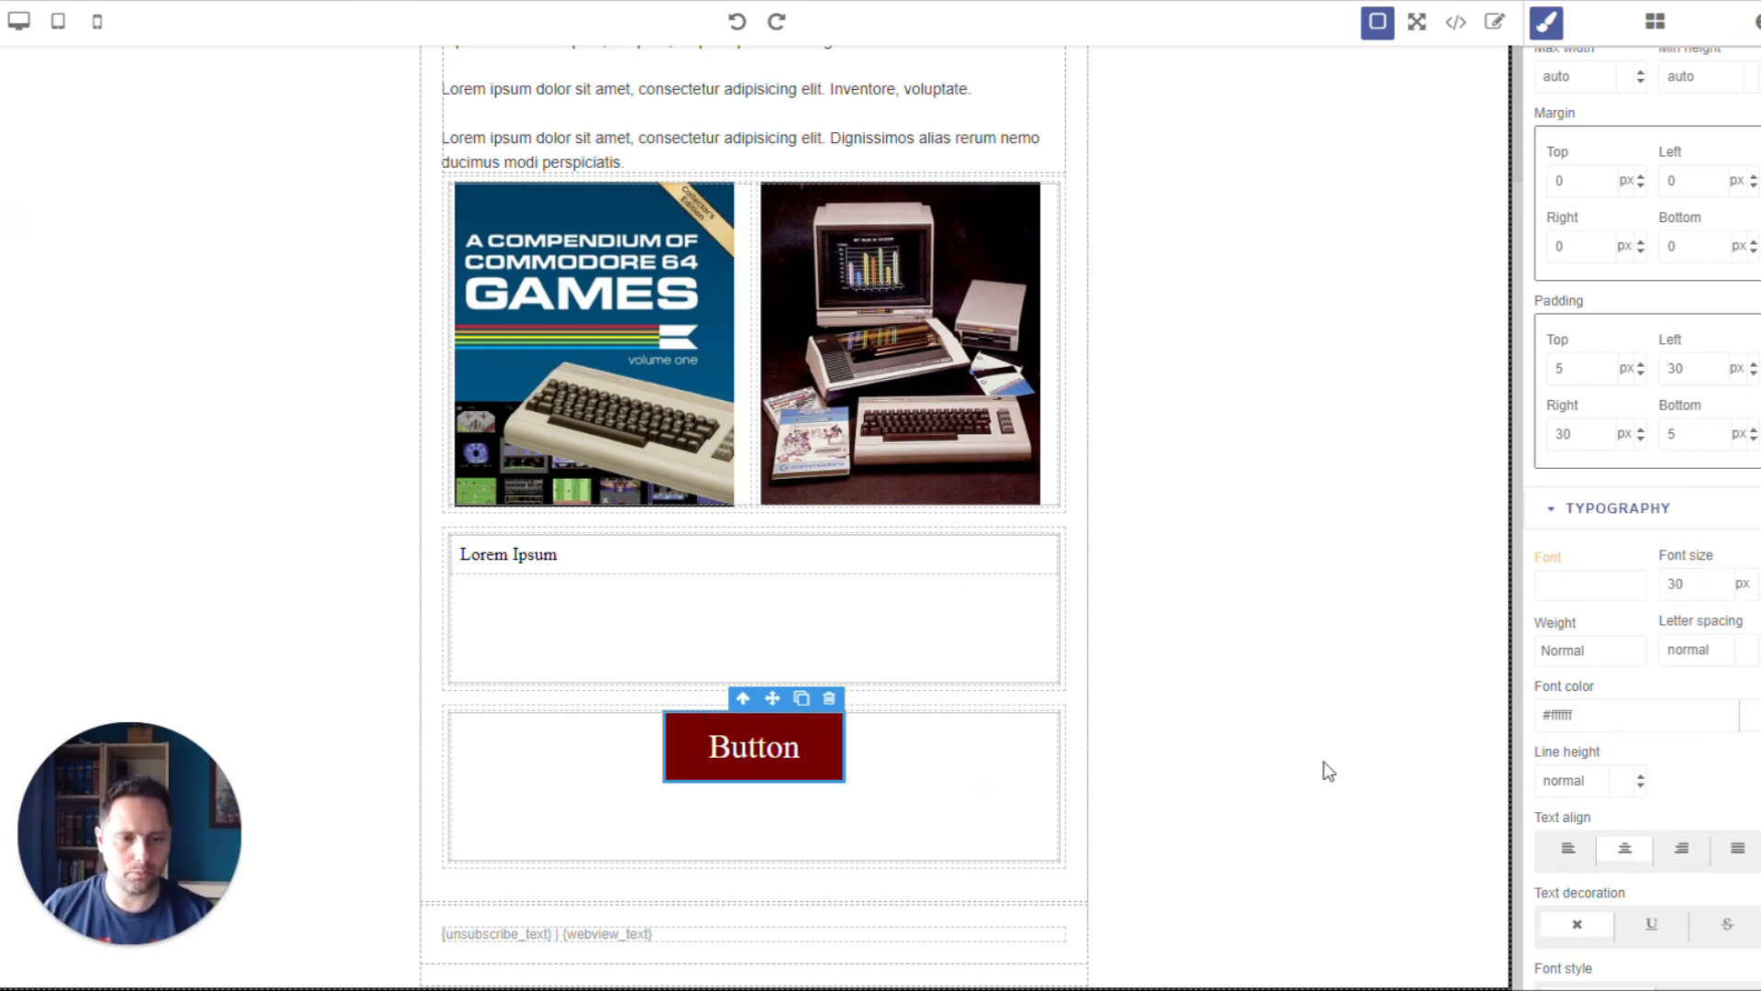
Round the button by setting the border radius of all four corners to 20 px.
{"action": "scroll", "coordinate": [1636, 774], "scroll_direction": "down", "scroll_amount": 5}
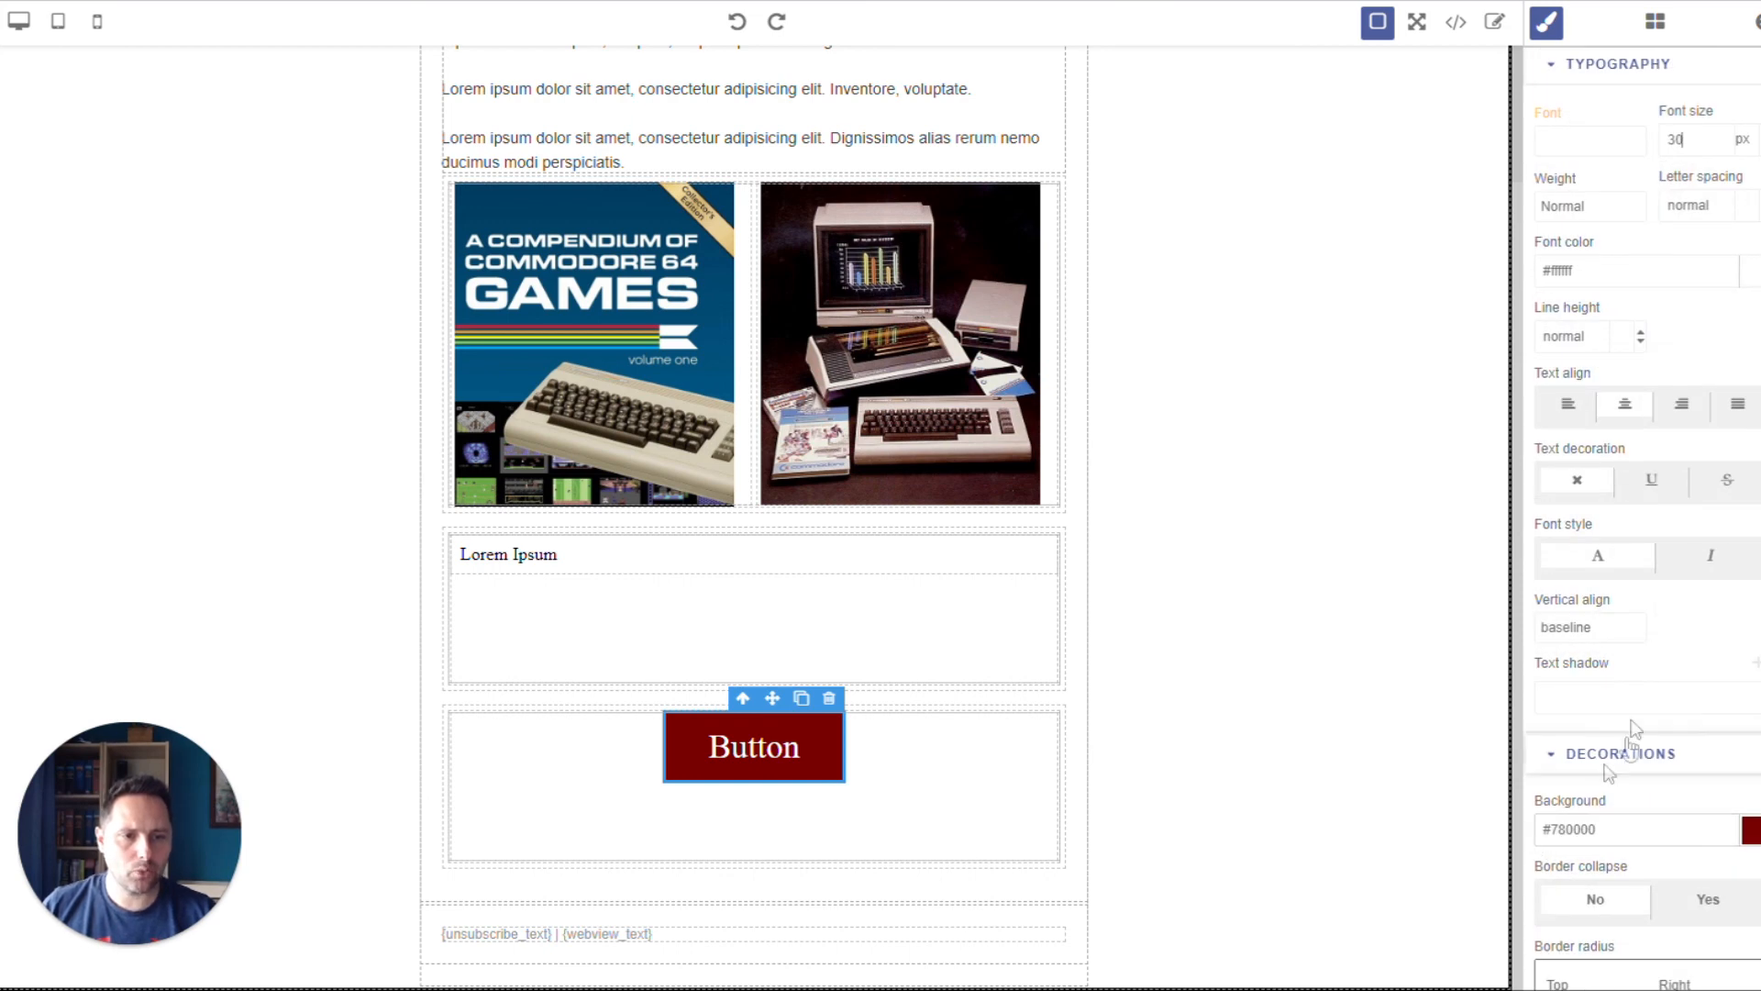
{"action": "scroll", "coordinate": [1690, 771], "scroll_direction": "down", "scroll_amount": 3}
{"action": "scroll", "coordinate": [1686, 760], "scroll_direction": "down", "scroll_amount": 2}
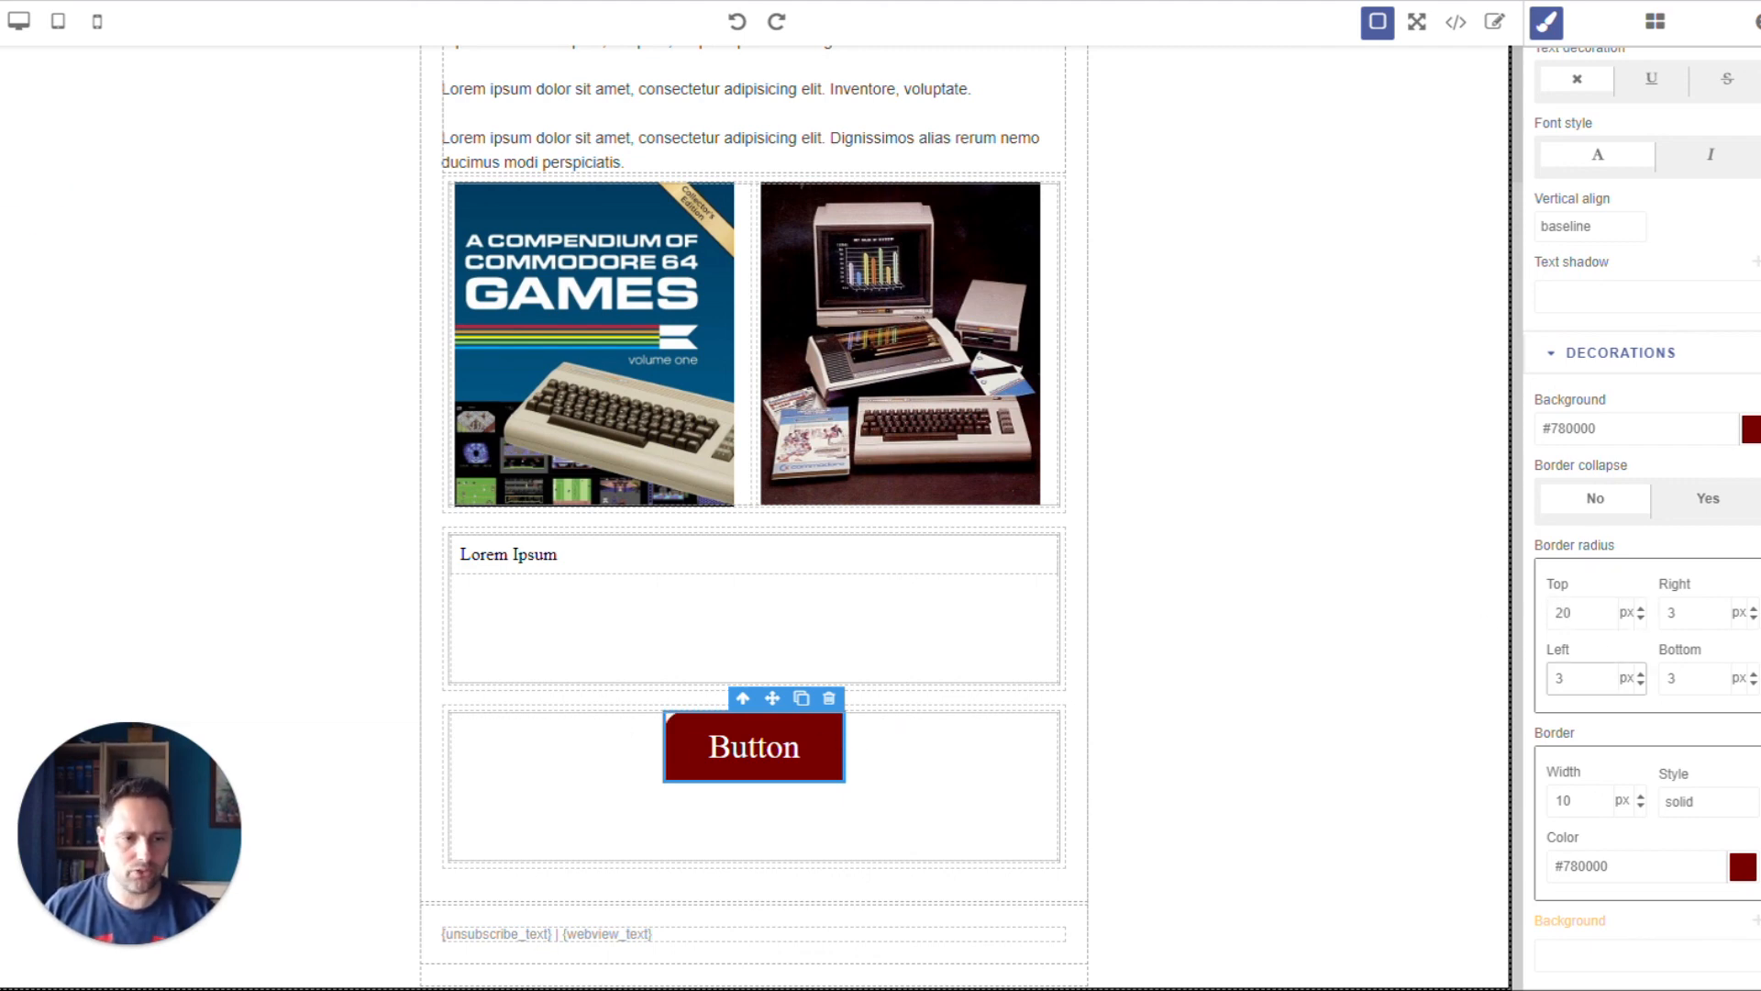
{"action": "type", "text": "00"}
{"action": "double_click", "coordinate": [1671, 613]}
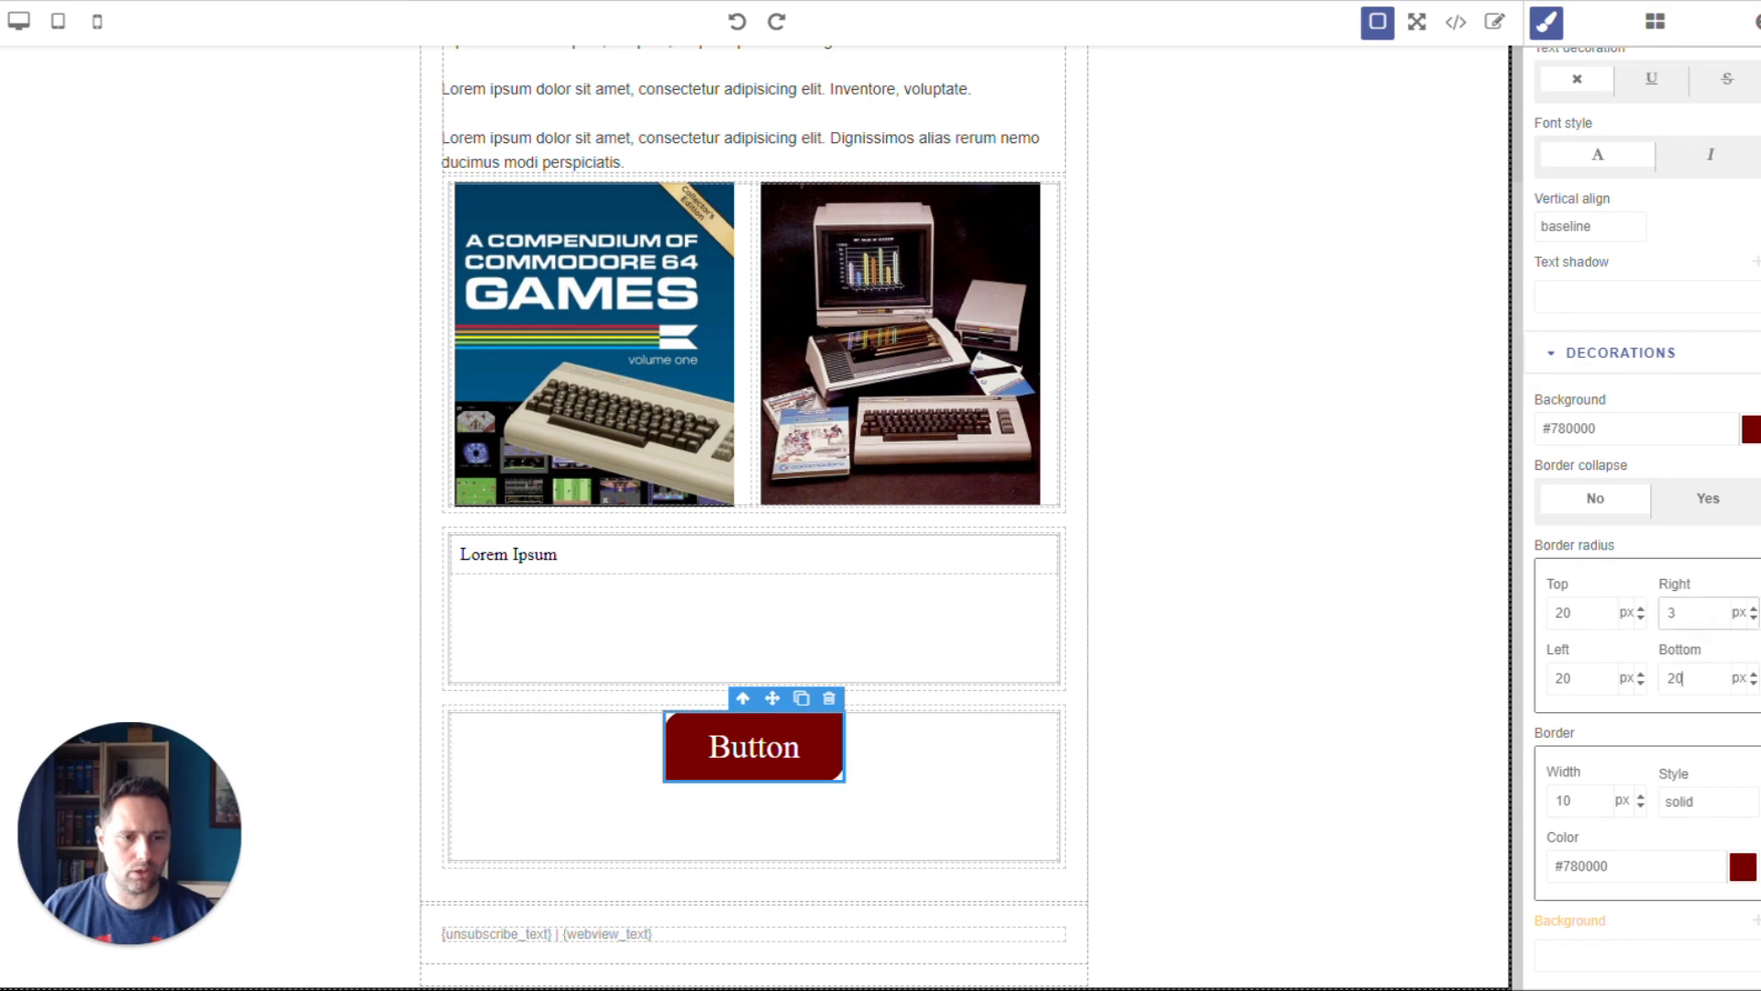
{"action": "type", "text": "20"}
{"action": "left_click", "coordinate": [1326, 686]}
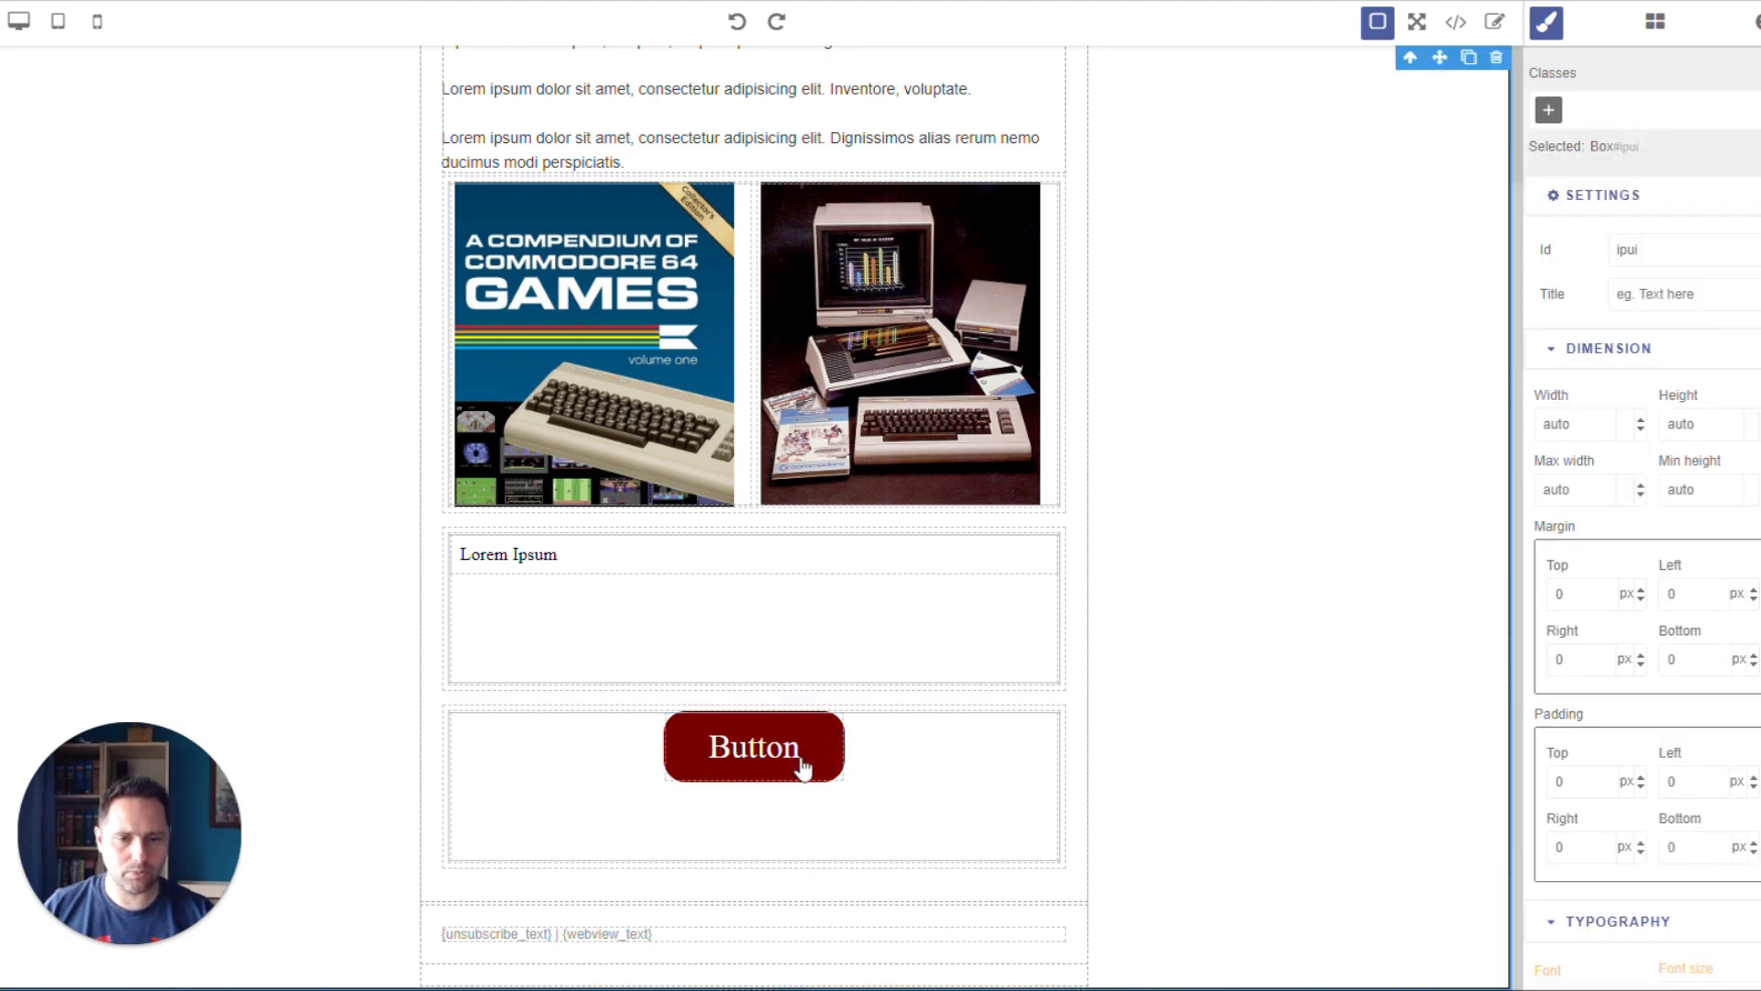
{"action": "scroll", "coordinate": [1698, 790], "scroll_direction": "down", "scroll_amount": 3}
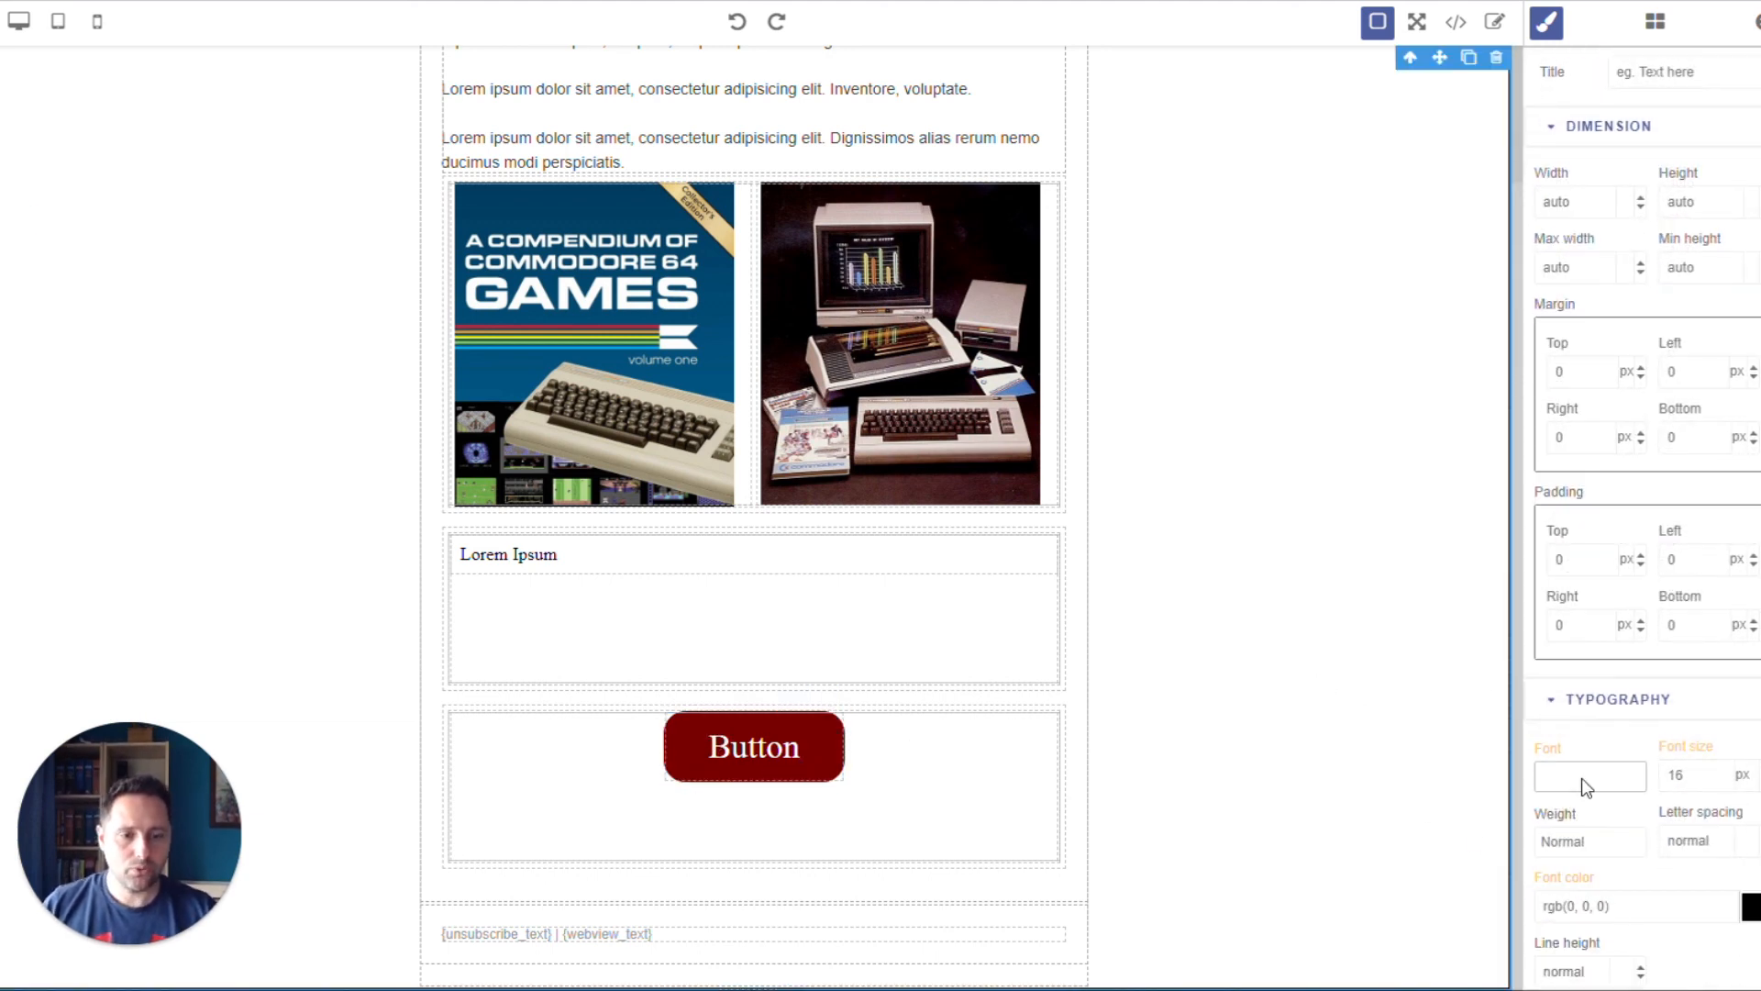
{"action": "scroll", "coordinate": [1633, 785], "scroll_direction": "down", "scroll_amount": 5}
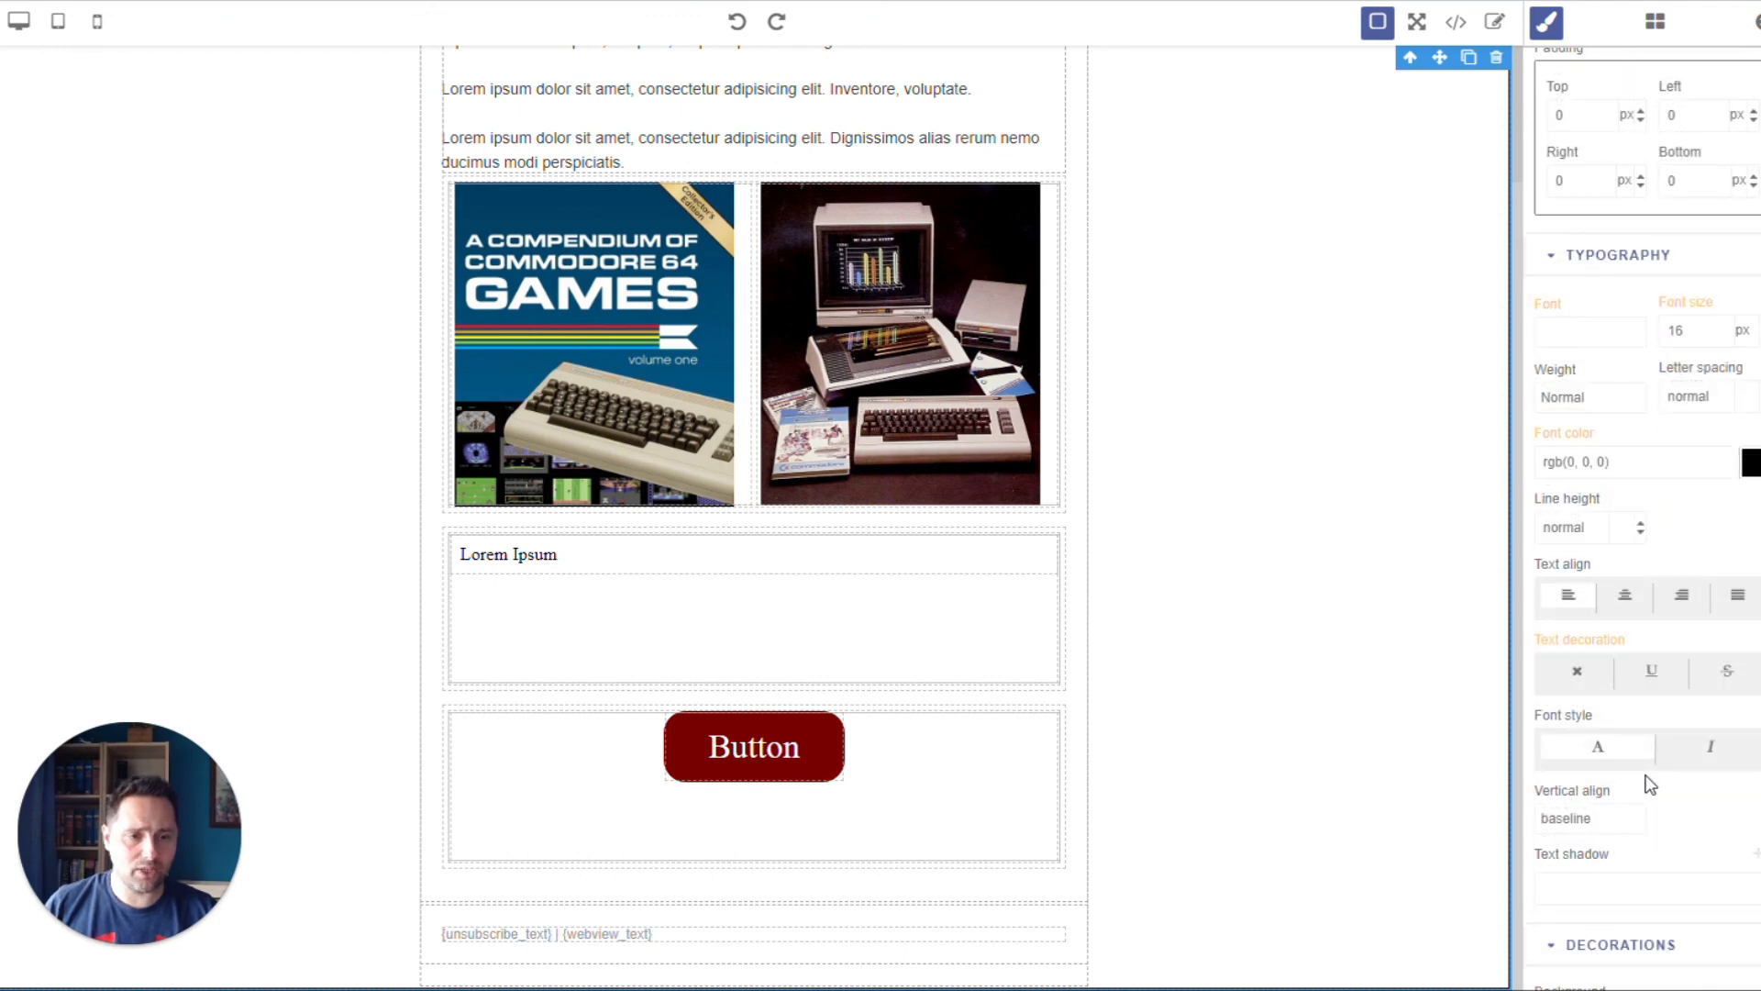
{"action": "scroll", "coordinate": [1651, 784], "scroll_direction": "up", "scroll_amount": 3}
{"action": "scroll", "coordinate": [1648, 786], "scroll_direction": "down", "scroll_amount": 4}
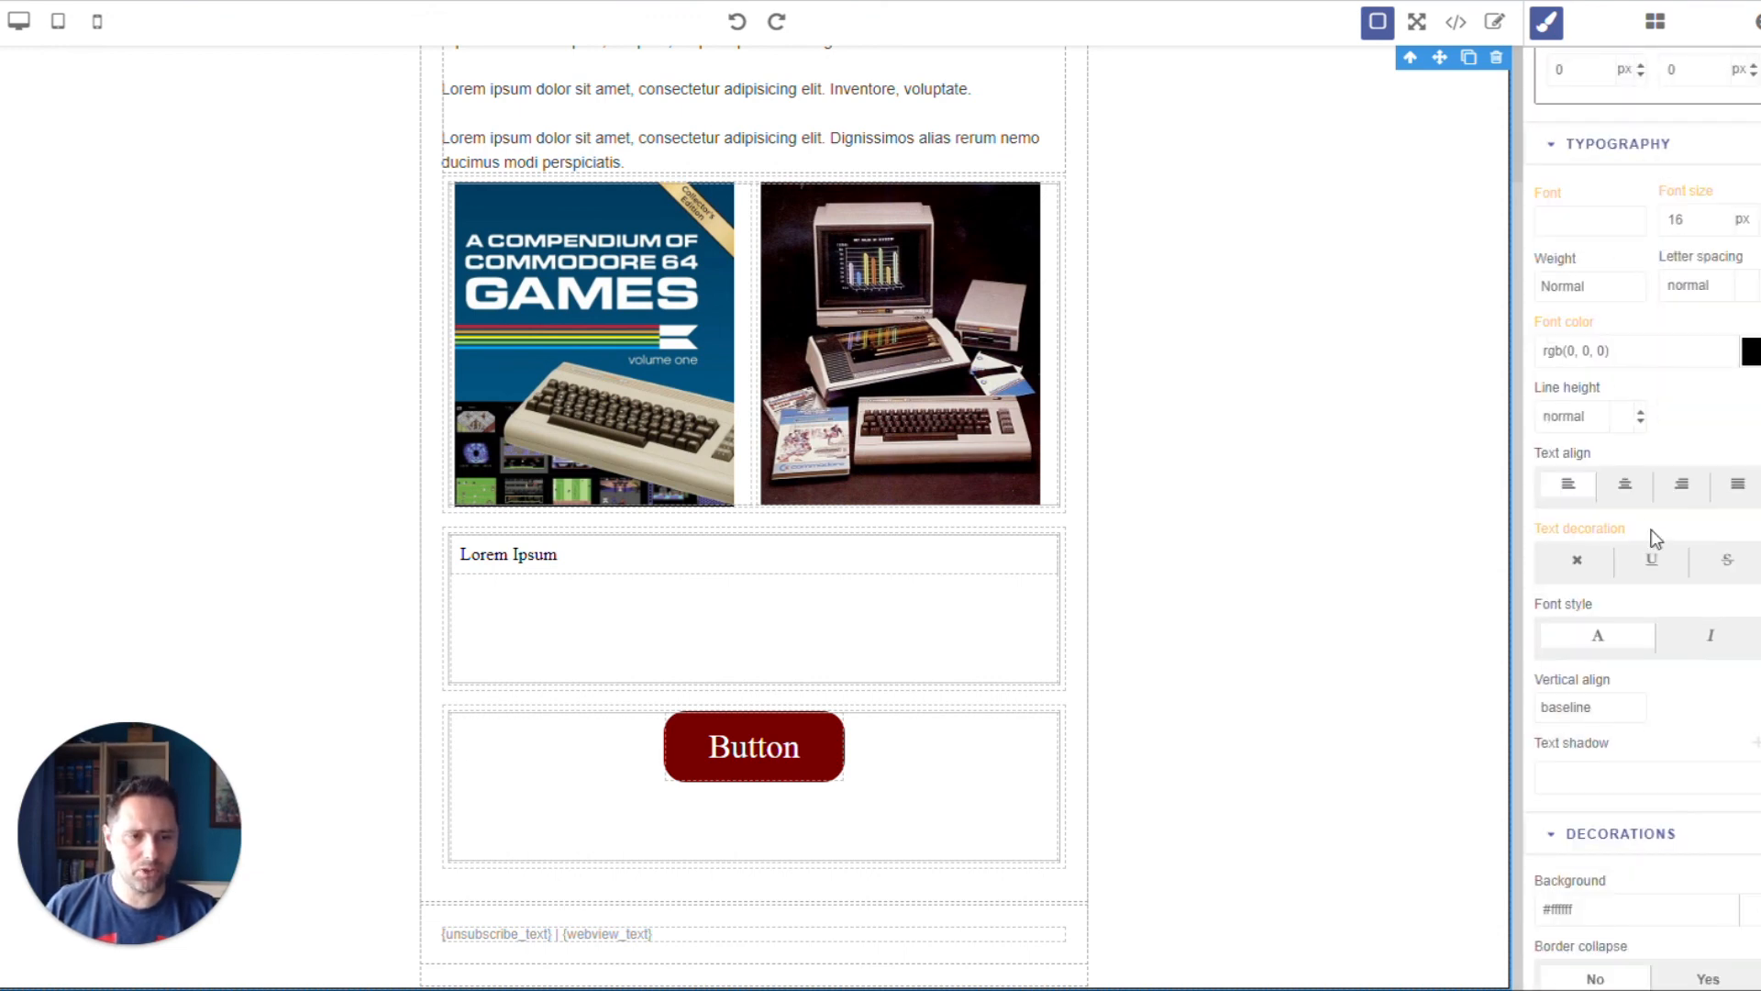
{"action": "scroll", "coordinate": [1675, 503], "scroll_direction": "up", "scroll_amount": 9}
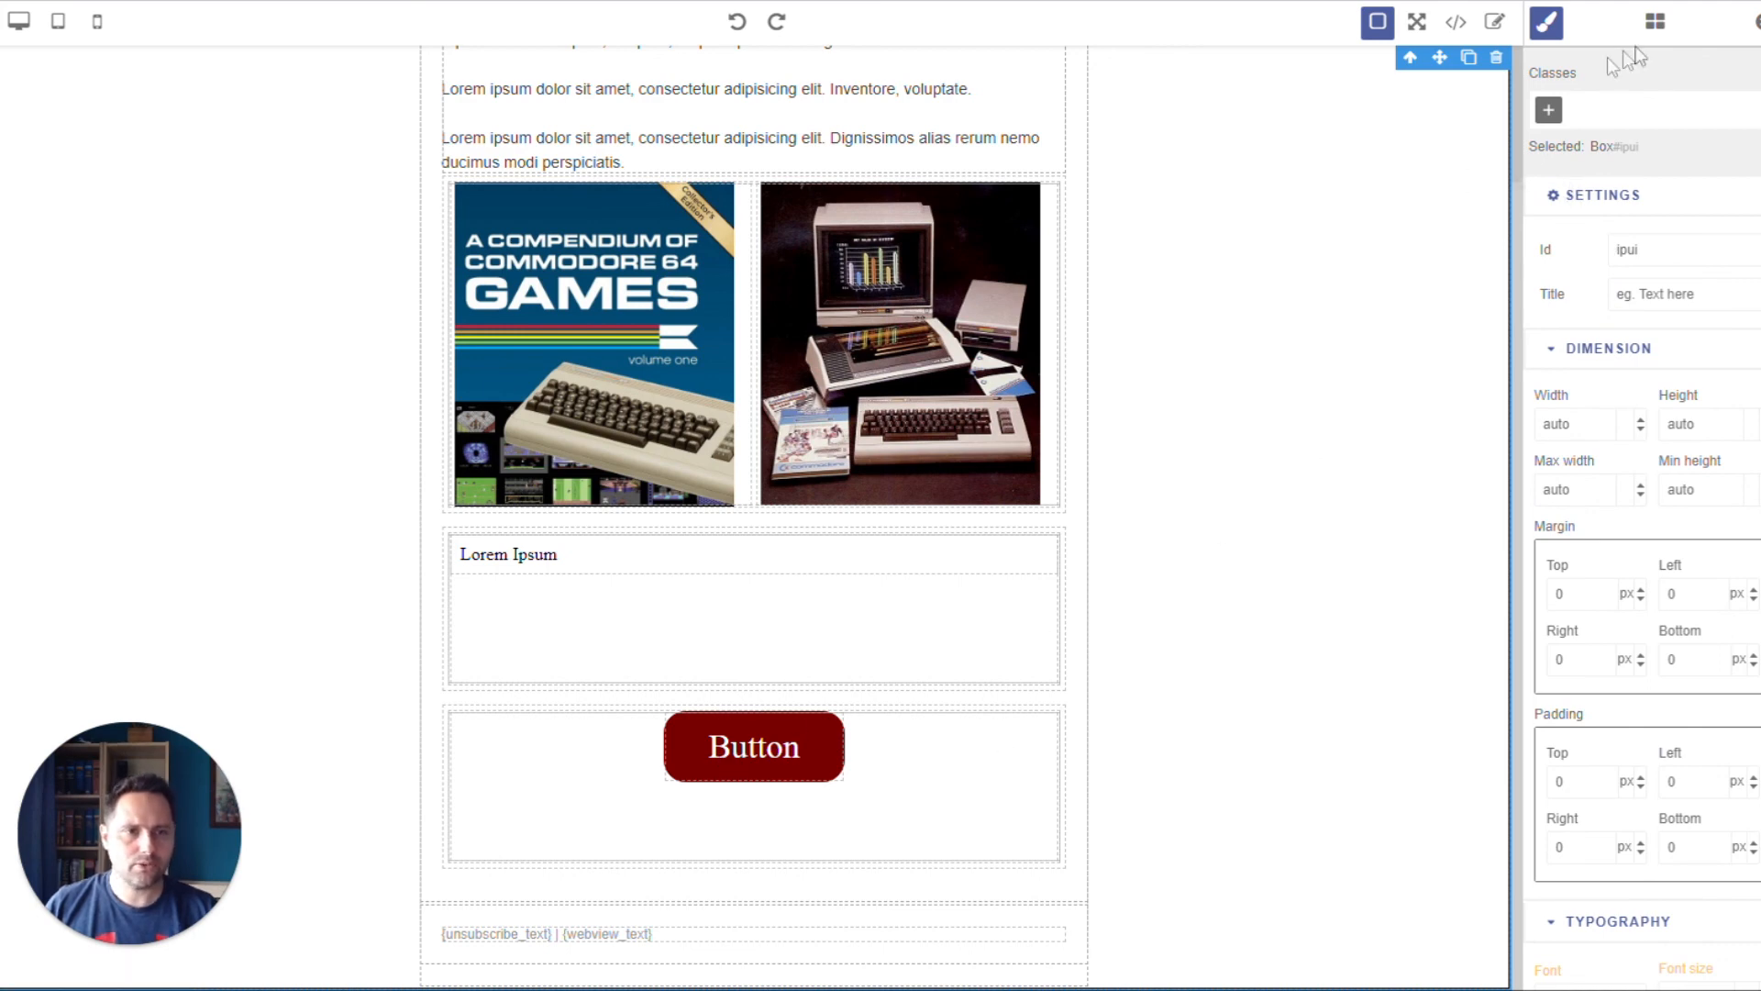
{"action": "left_click", "coordinate": [1654, 21]}
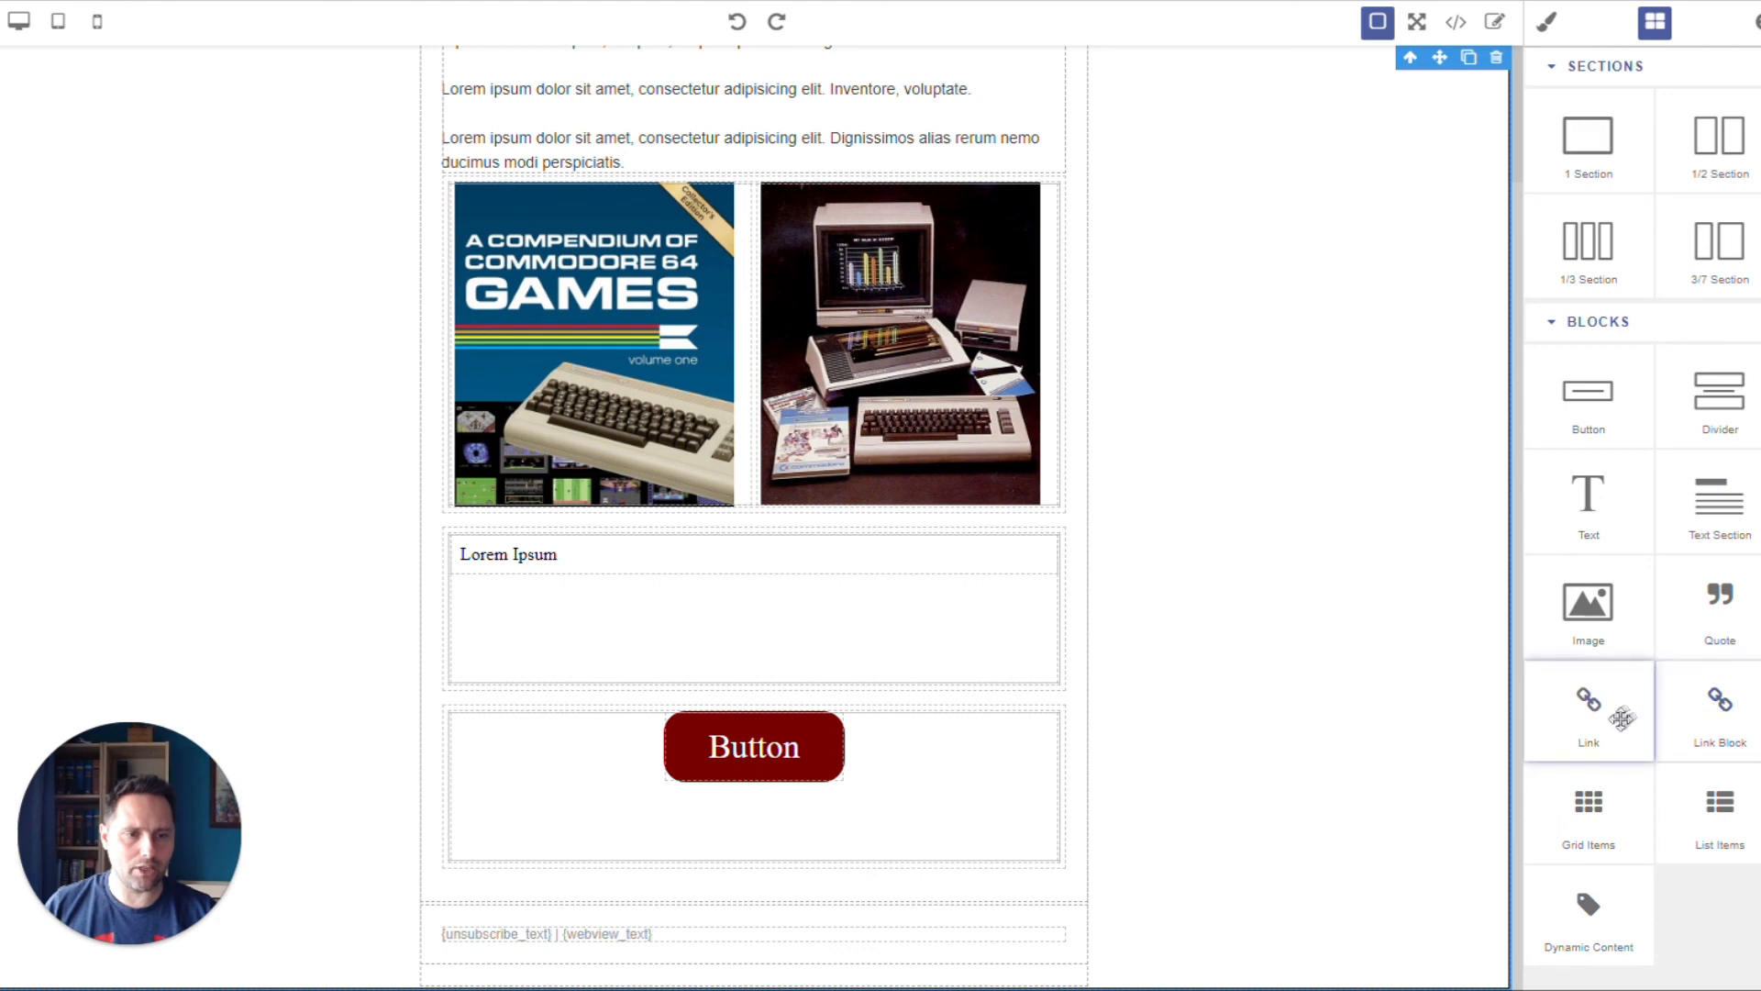
Set the background colour of the footer cell with the unsubscribe and webview text to the dark red #780000.
{"action": "left_click", "coordinate": [1075, 931]}
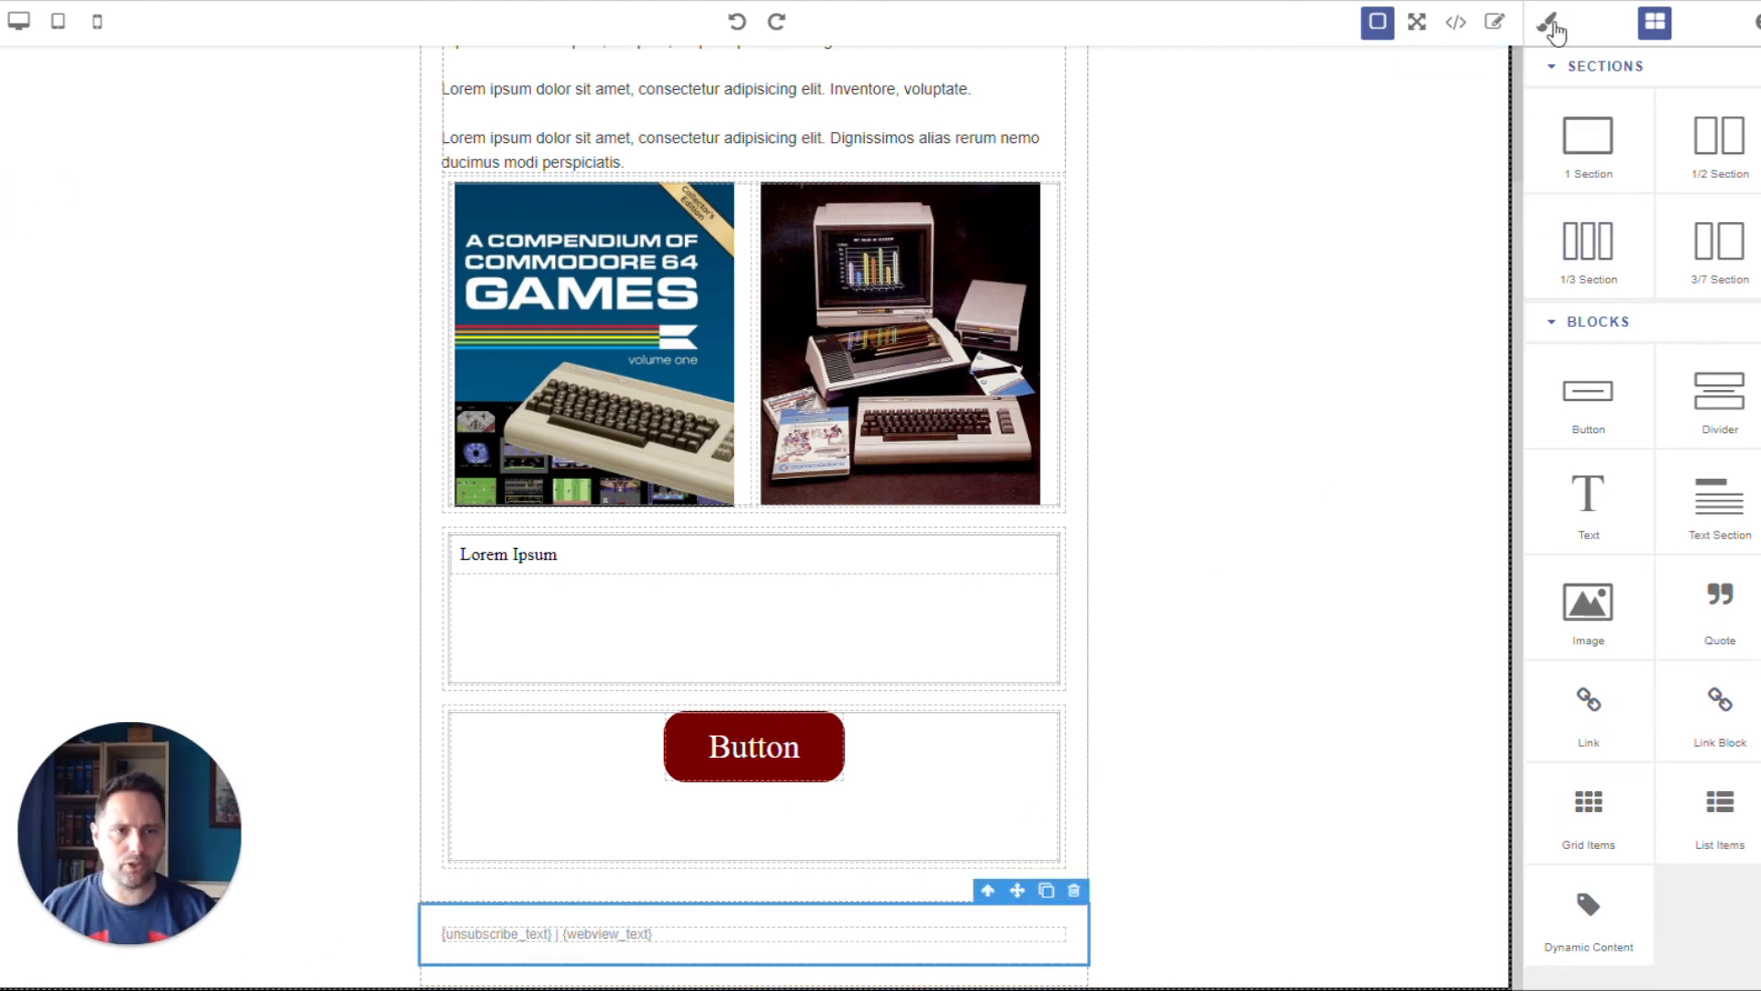
{"action": "left_click", "coordinate": [1550, 26]}
{"action": "scroll", "coordinate": [1671, 613], "scroll_direction": "down", "scroll_amount": 5}
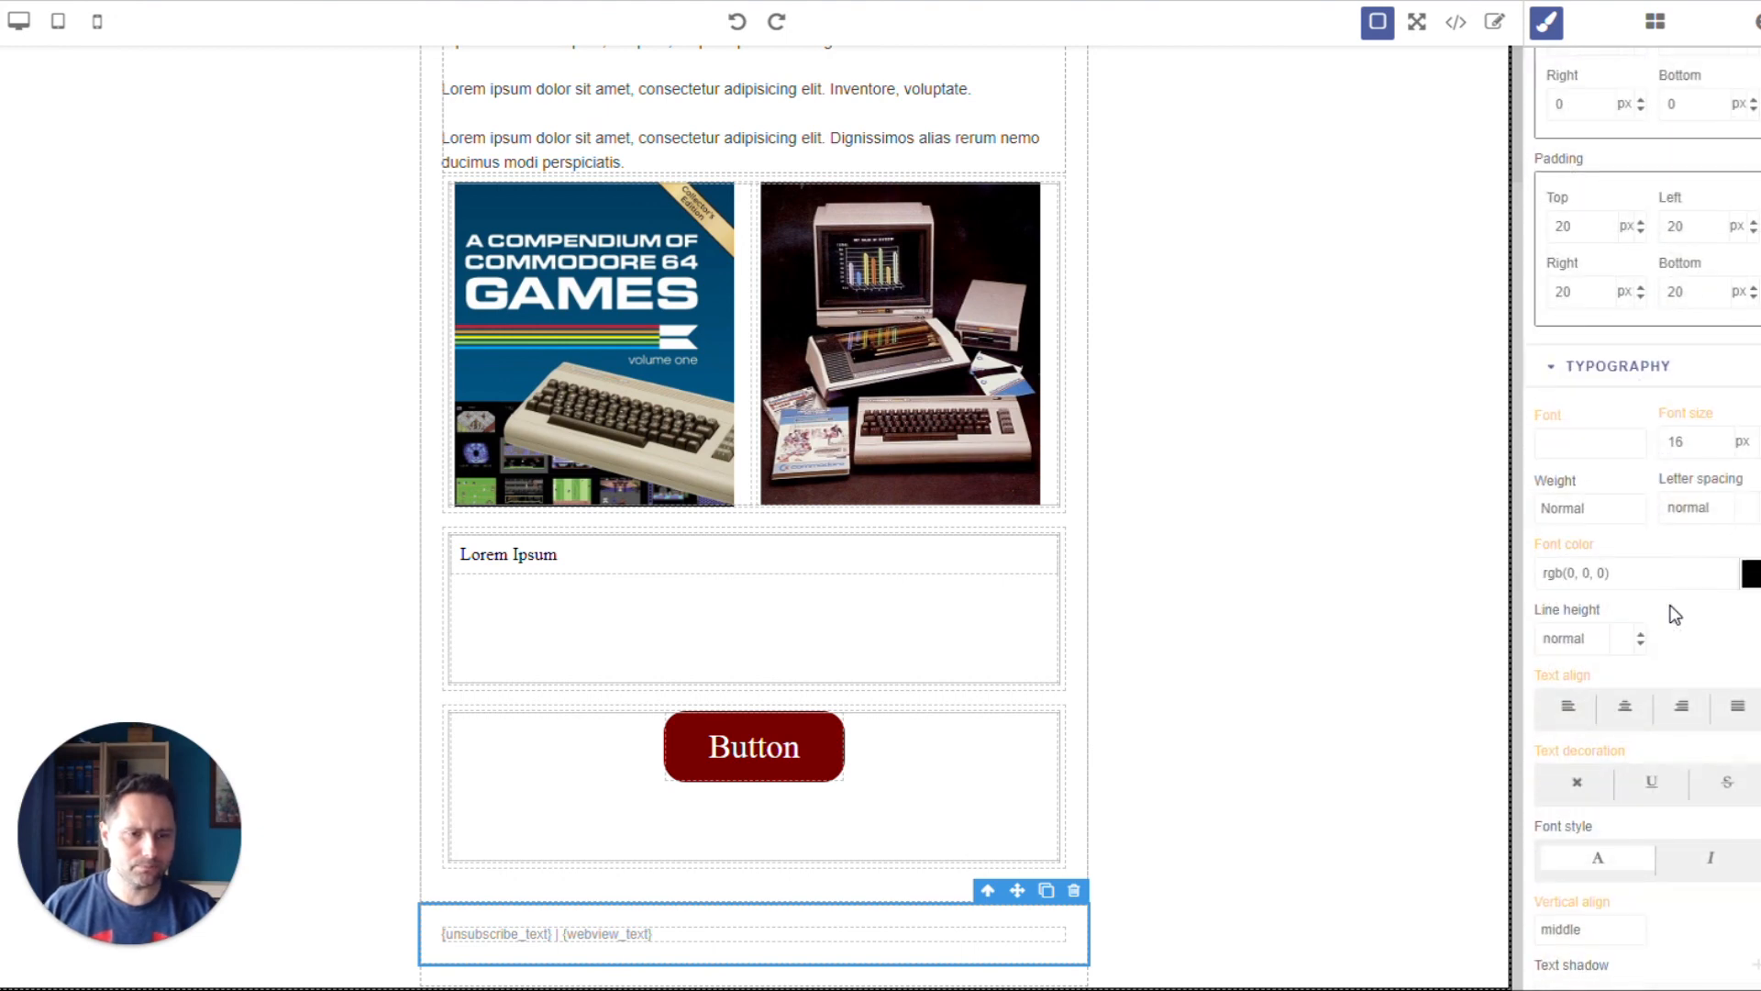
{"action": "scroll", "coordinate": [1671, 615], "scroll_direction": "down", "scroll_amount": 5}
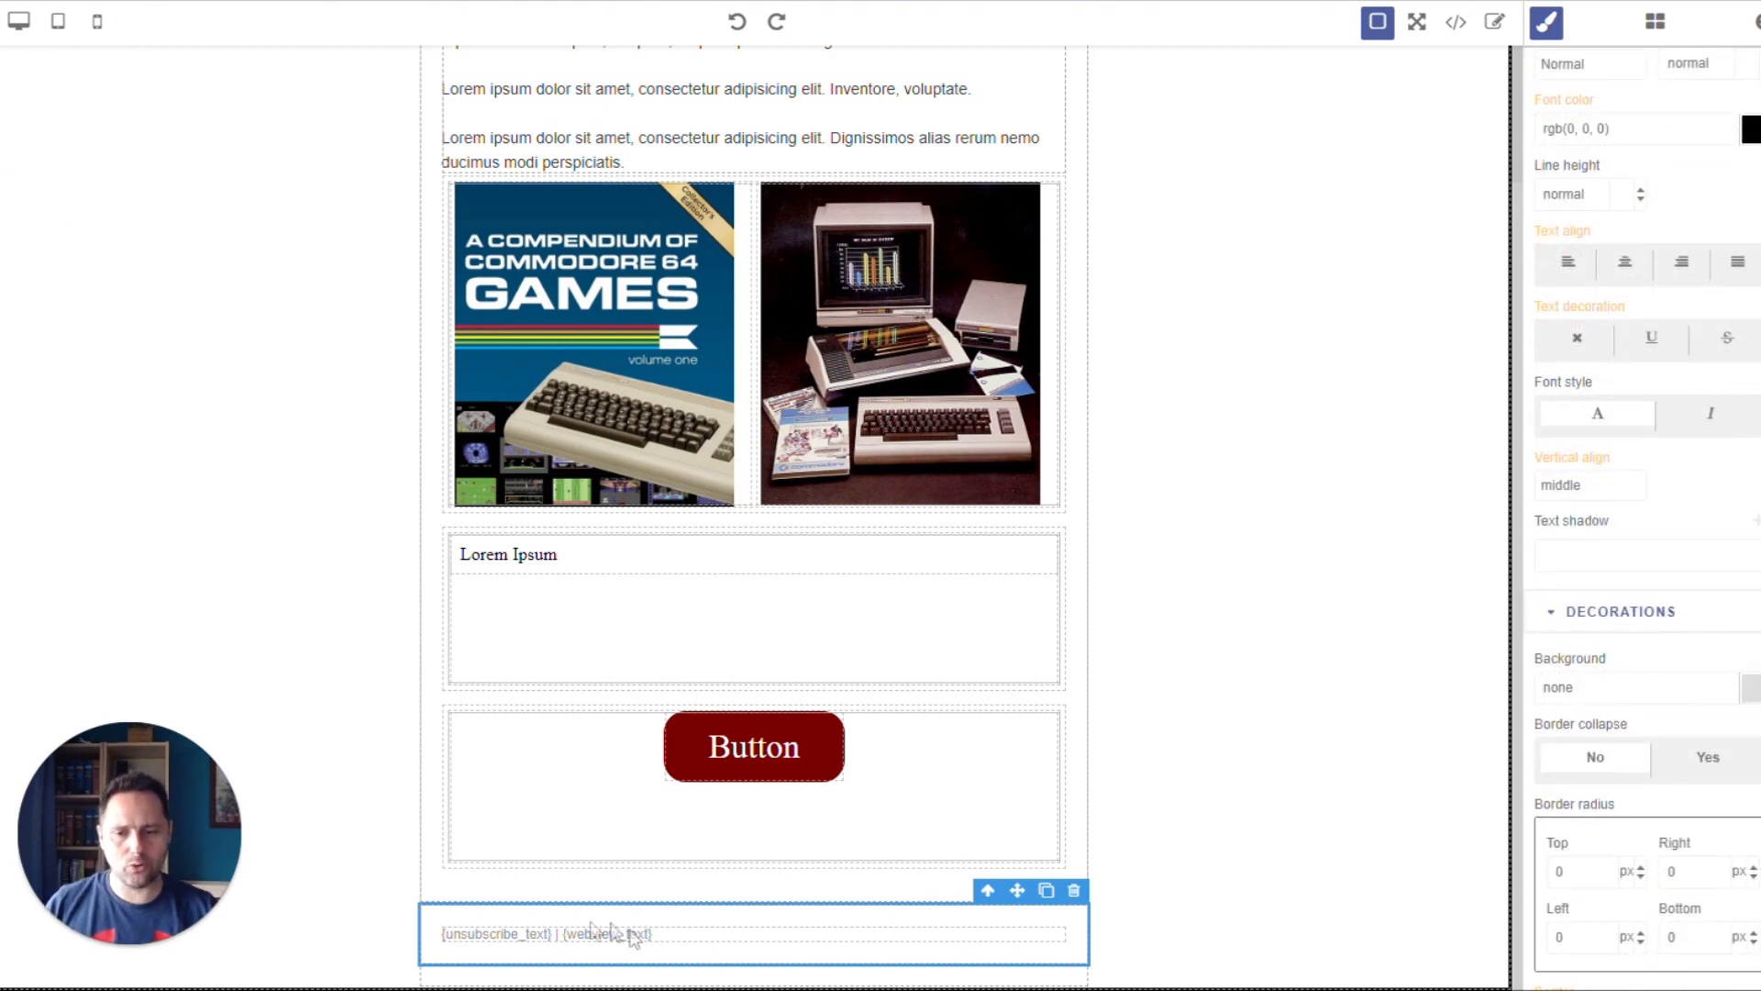
{"action": "scroll", "coordinate": [1072, 819], "scroll_direction": "up", "scroll_amount": 2}
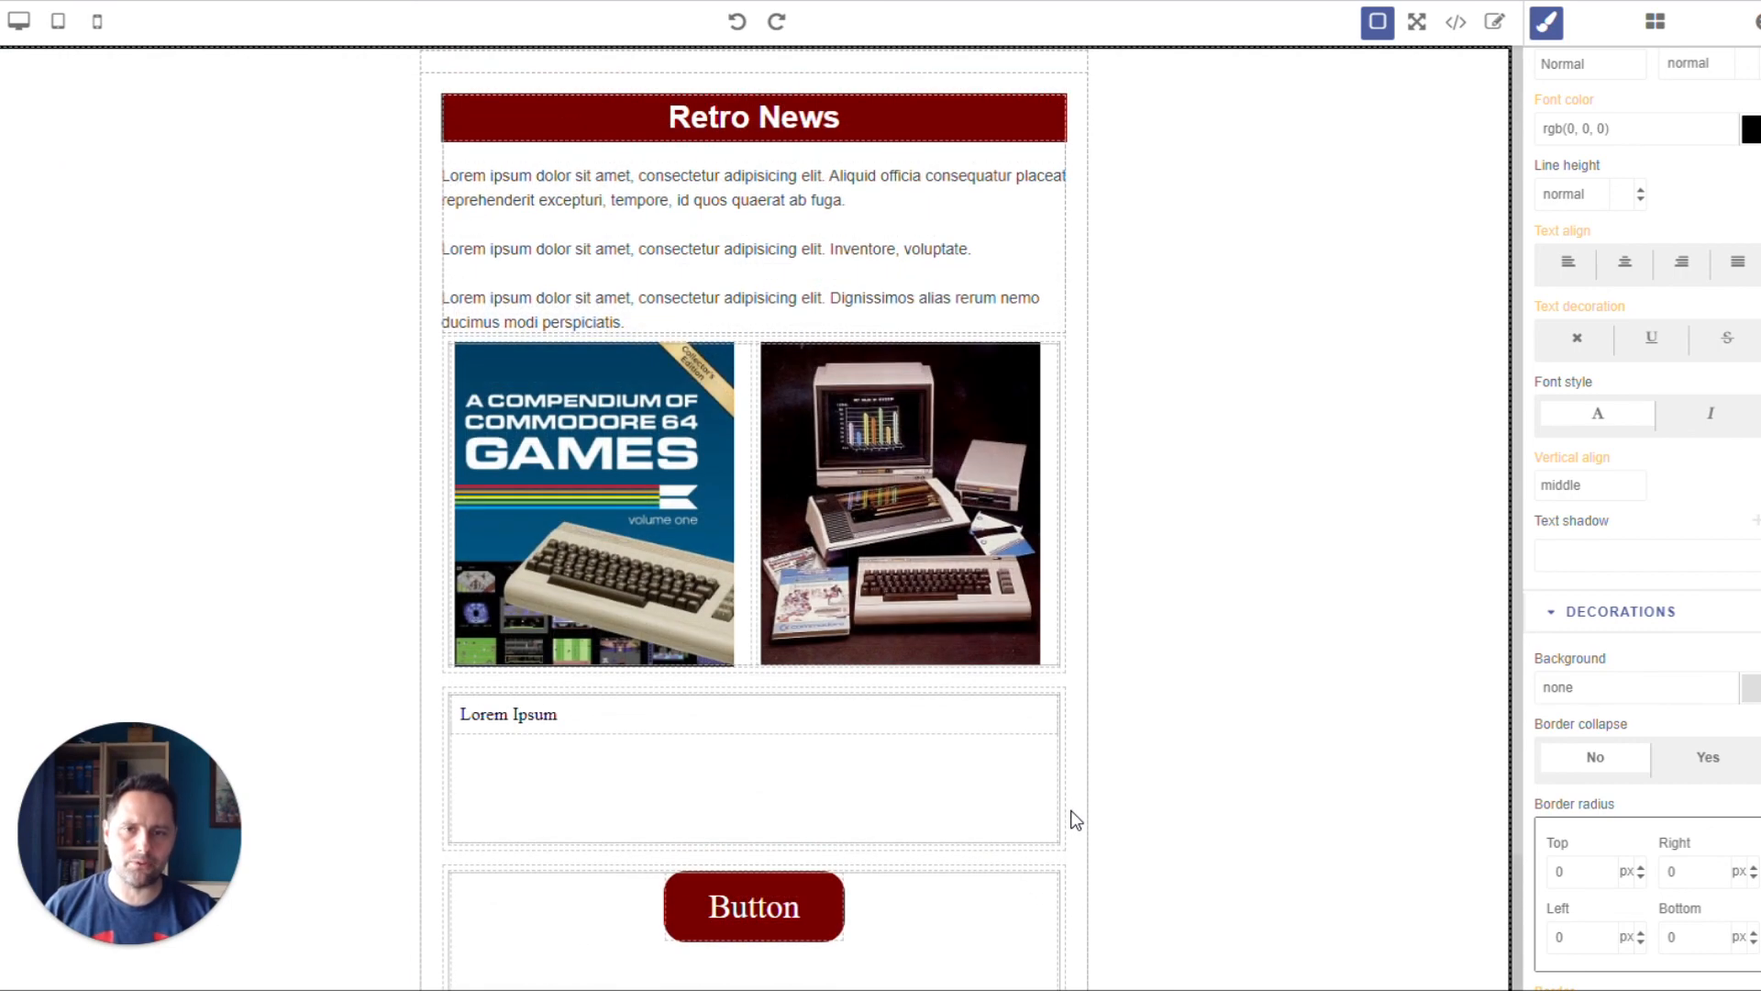
{"action": "scroll", "coordinate": [1078, 816], "scroll_direction": "down", "scroll_amount": 2}
{"action": "left_click", "coordinate": [1750, 687]}
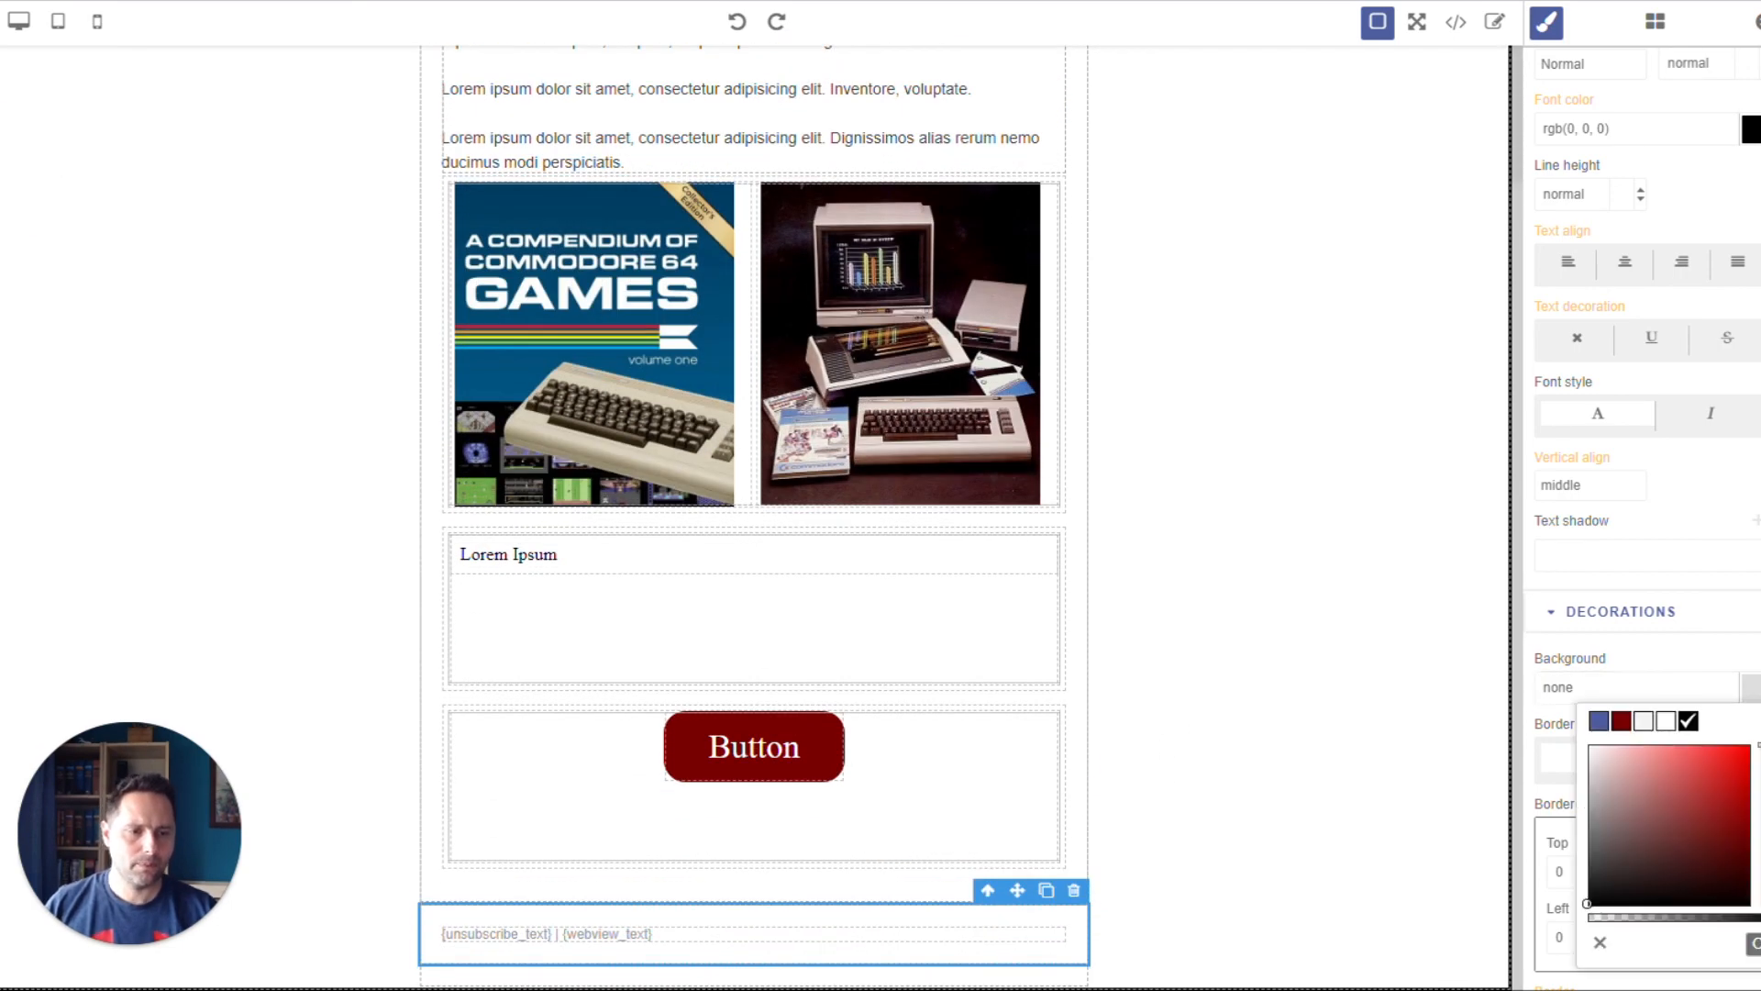
{"action": "mouse_move", "coordinate": [1674, 798]}
{"action": "left_mouse_down"}
{"action": "mouse_move", "coordinate": [1663, 749]}
{"action": "mouse_move", "coordinate": [1749, 745]}
{"action": "left_mouse_up"}
{"action": "left_click", "coordinate": [1622, 722]}
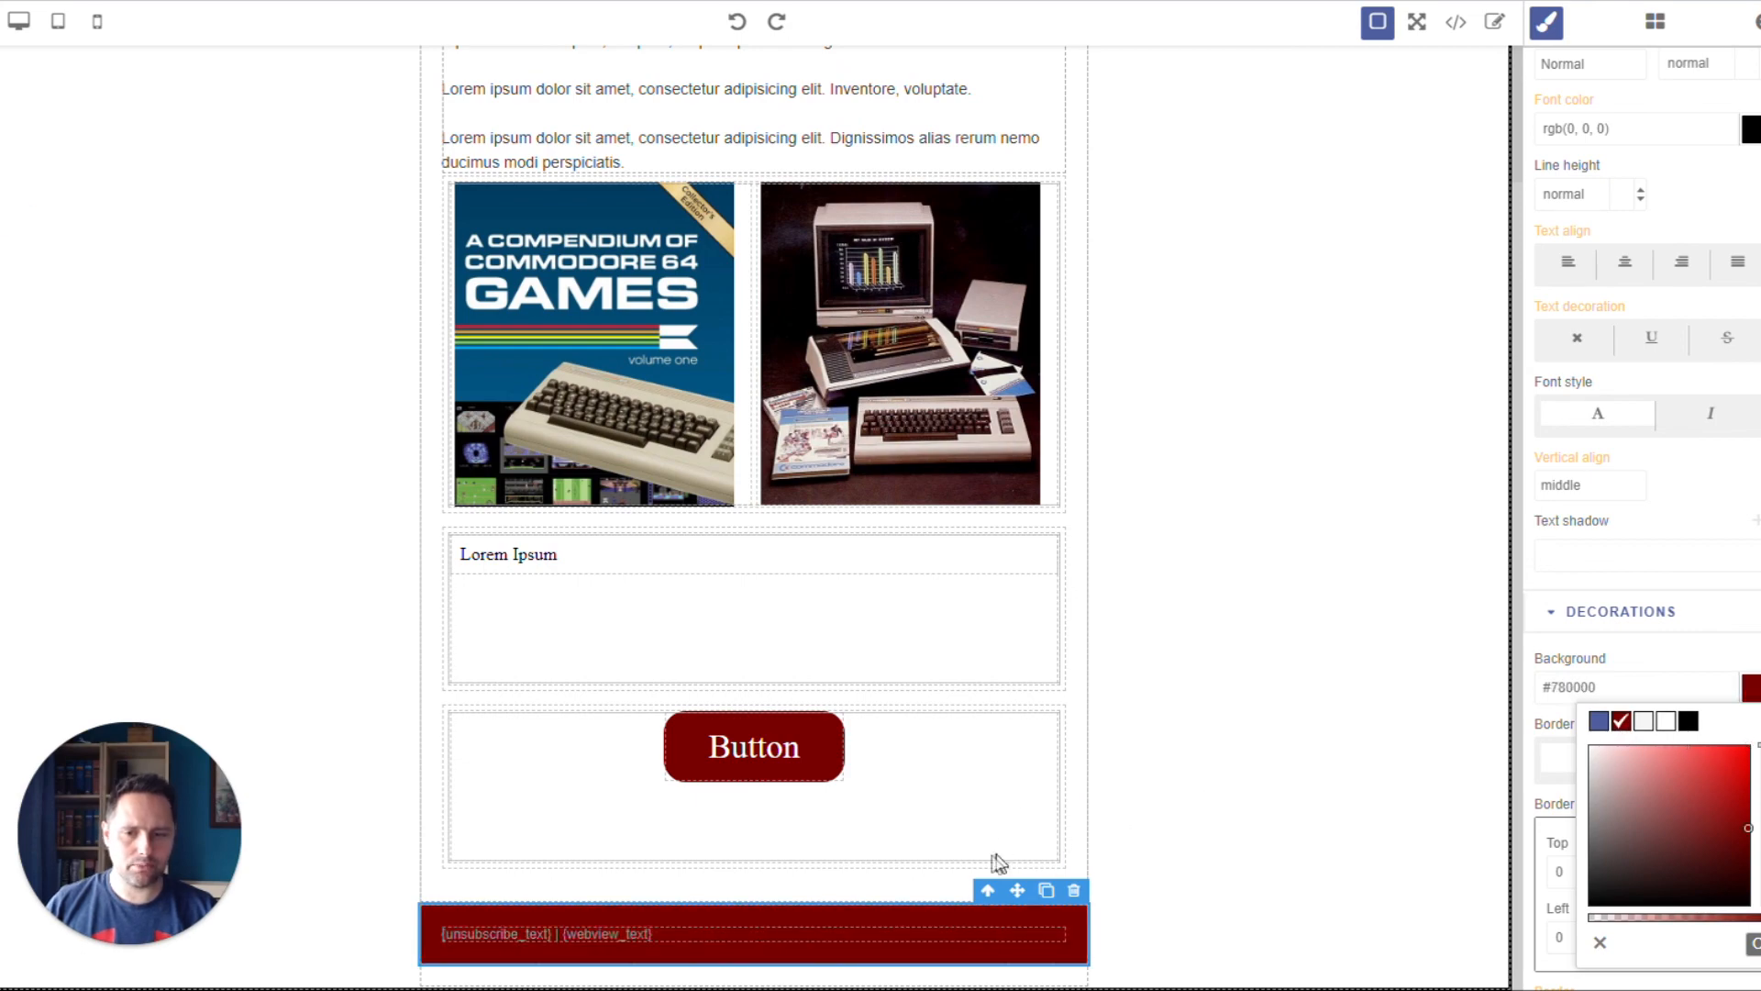
{"action": "scroll", "coordinate": [1321, 619], "scroll_direction": "up", "scroll_amount": 2}
{"action": "scroll", "coordinate": [1108, 545], "scroll_direction": "down", "scroll_amount": 2}
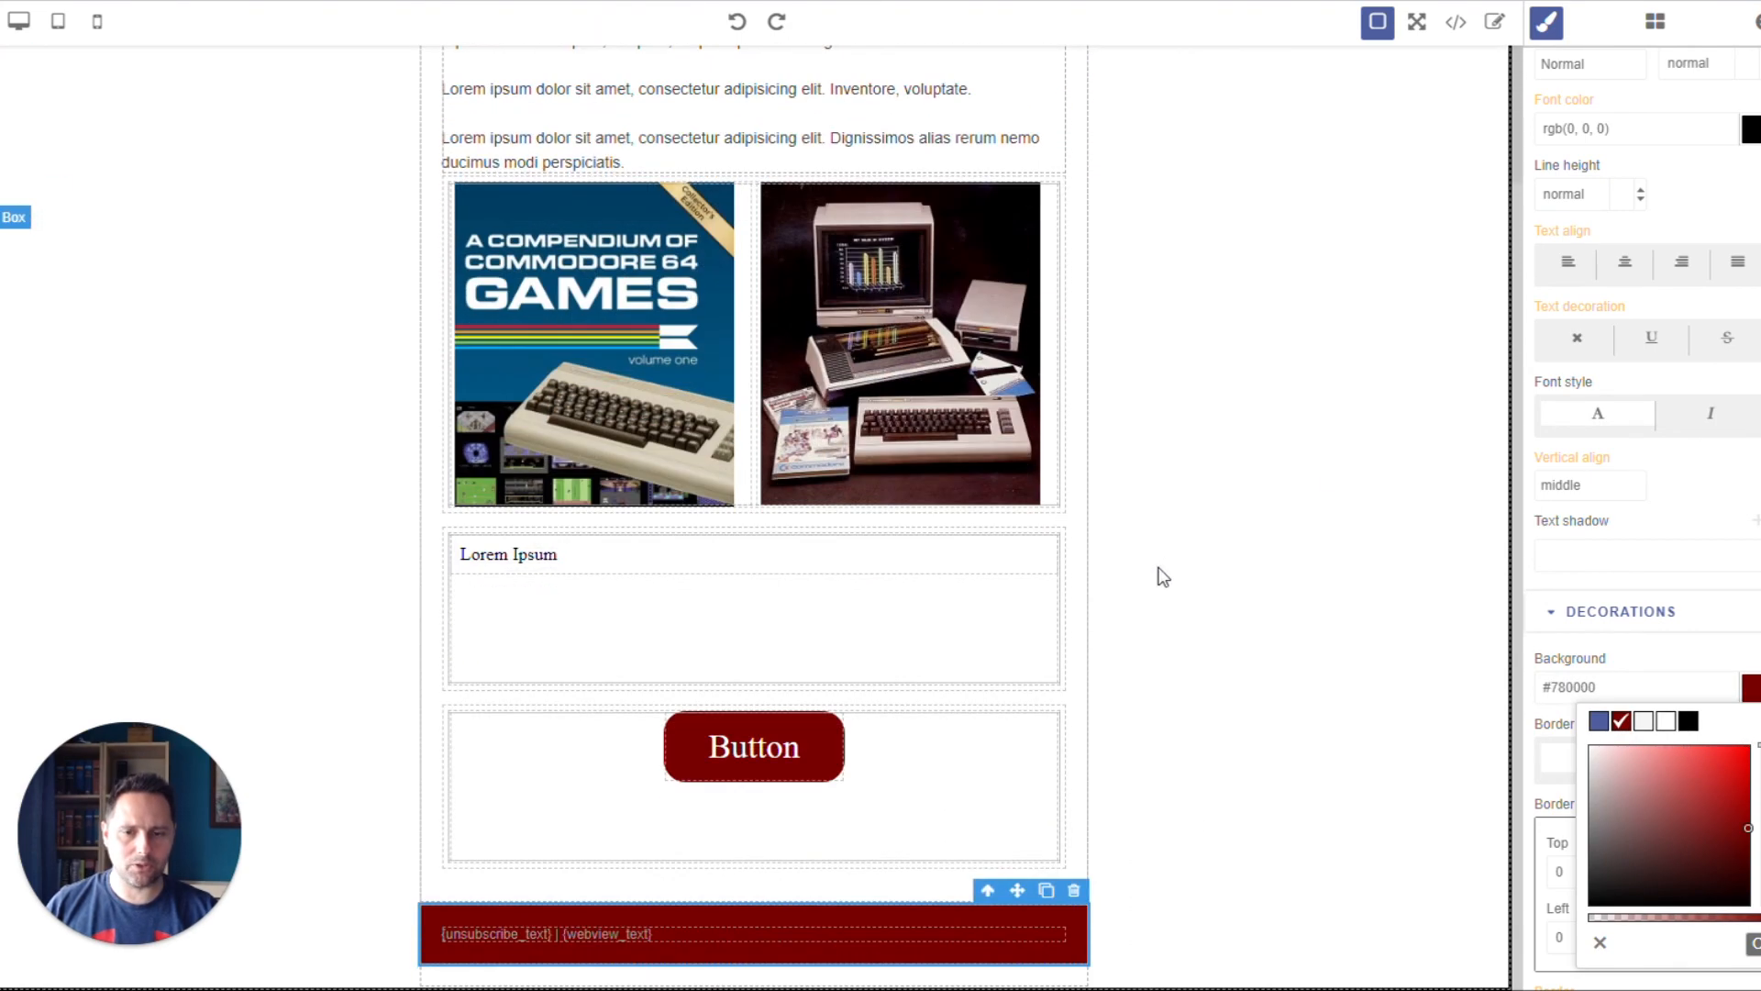
Set the font colour of the footer's unsubscribe and webview text to white, #ffffff.
{"action": "left_click", "coordinate": [896, 954]}
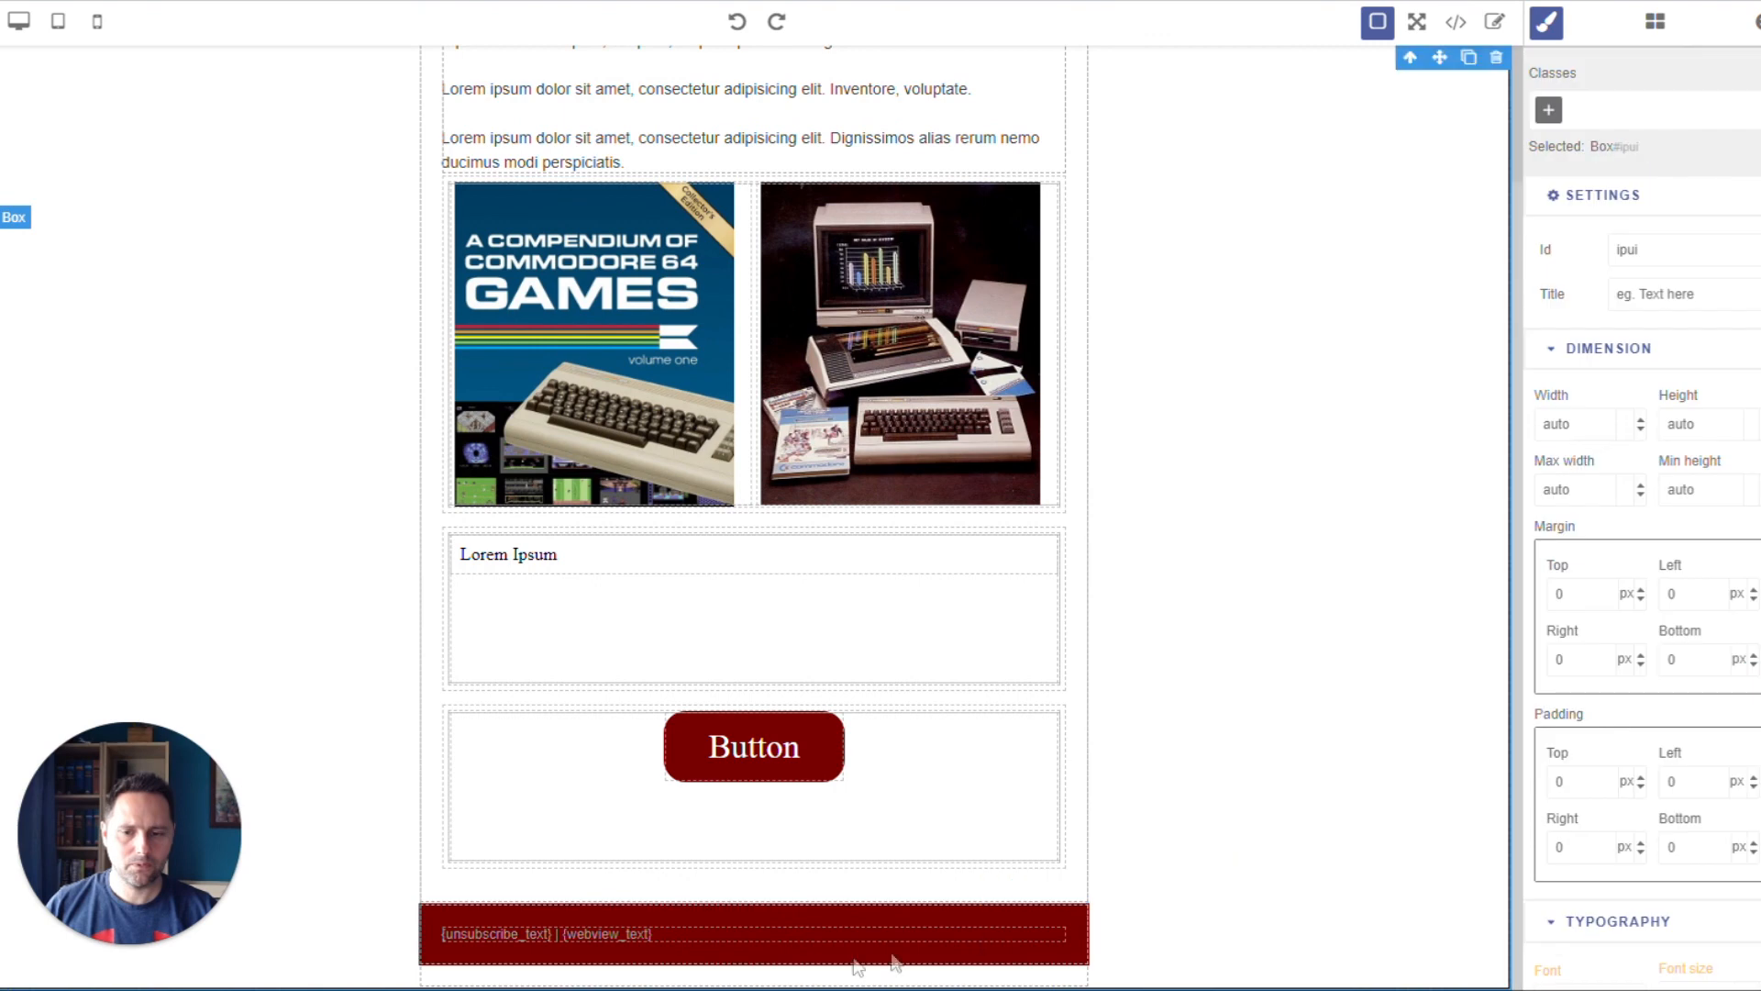
{"action": "left_click", "coordinate": [465, 936]}
{"action": "scroll", "coordinate": [1642, 761], "scroll_direction": "down", "scroll_amount": 6}
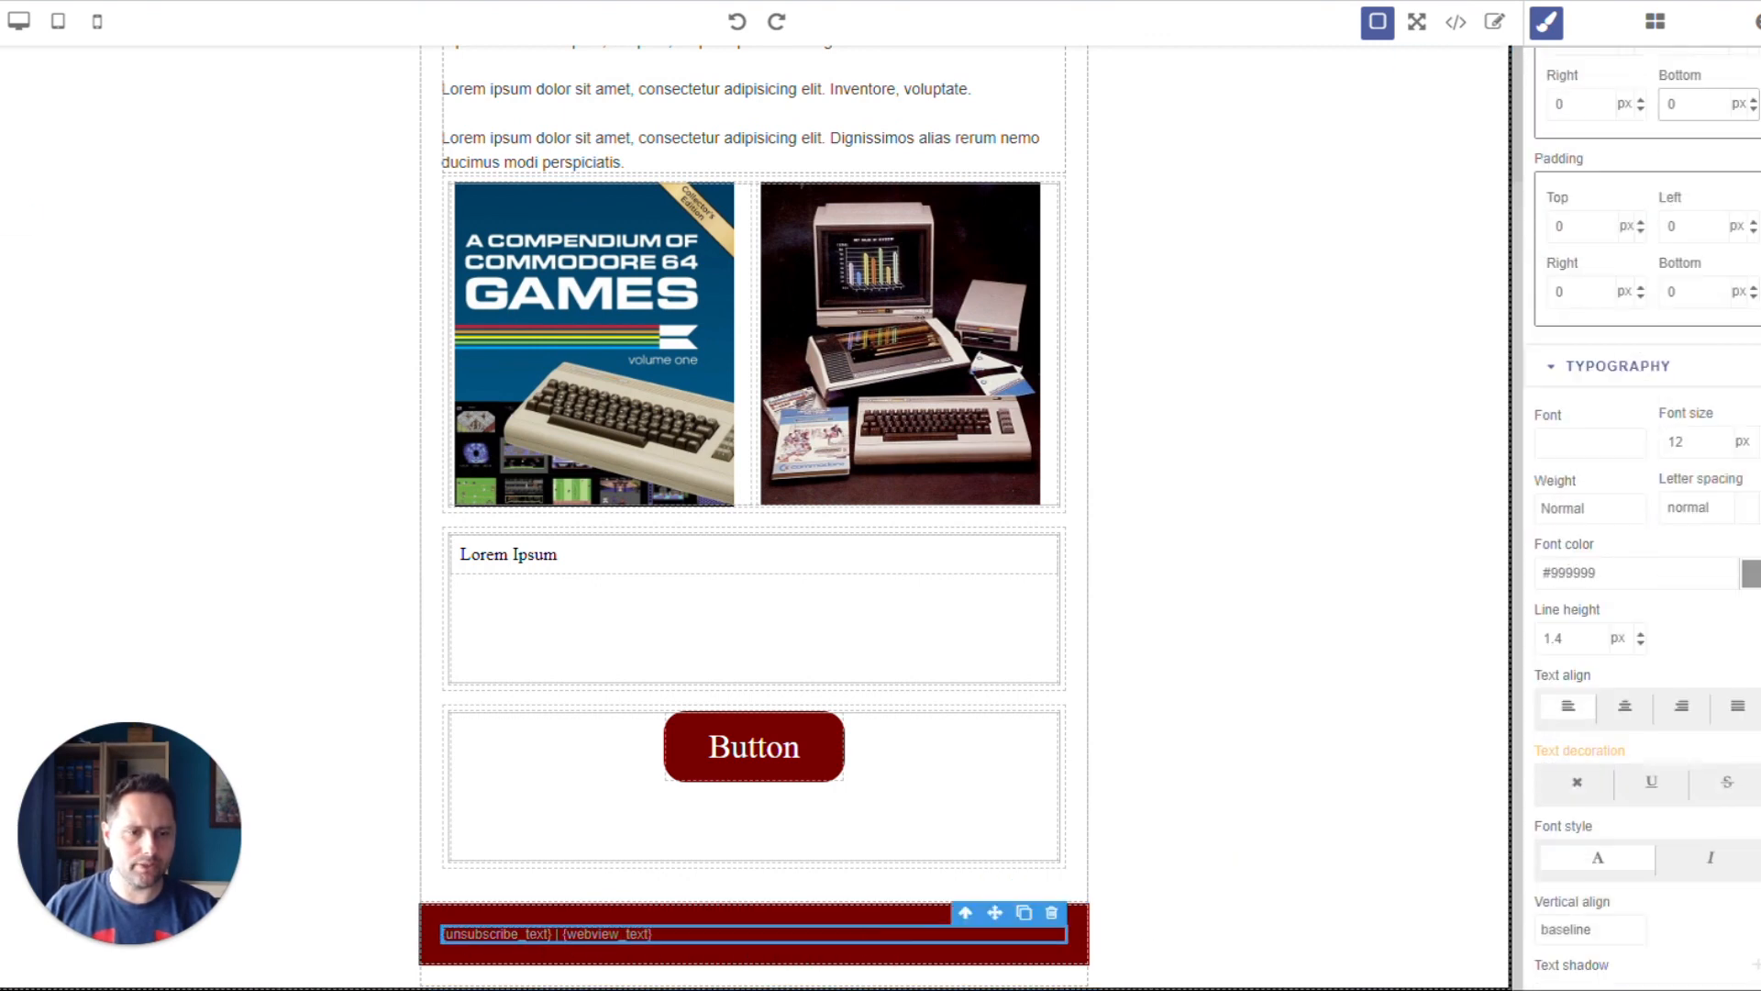
{"action": "left_click", "coordinate": [1751, 576]}
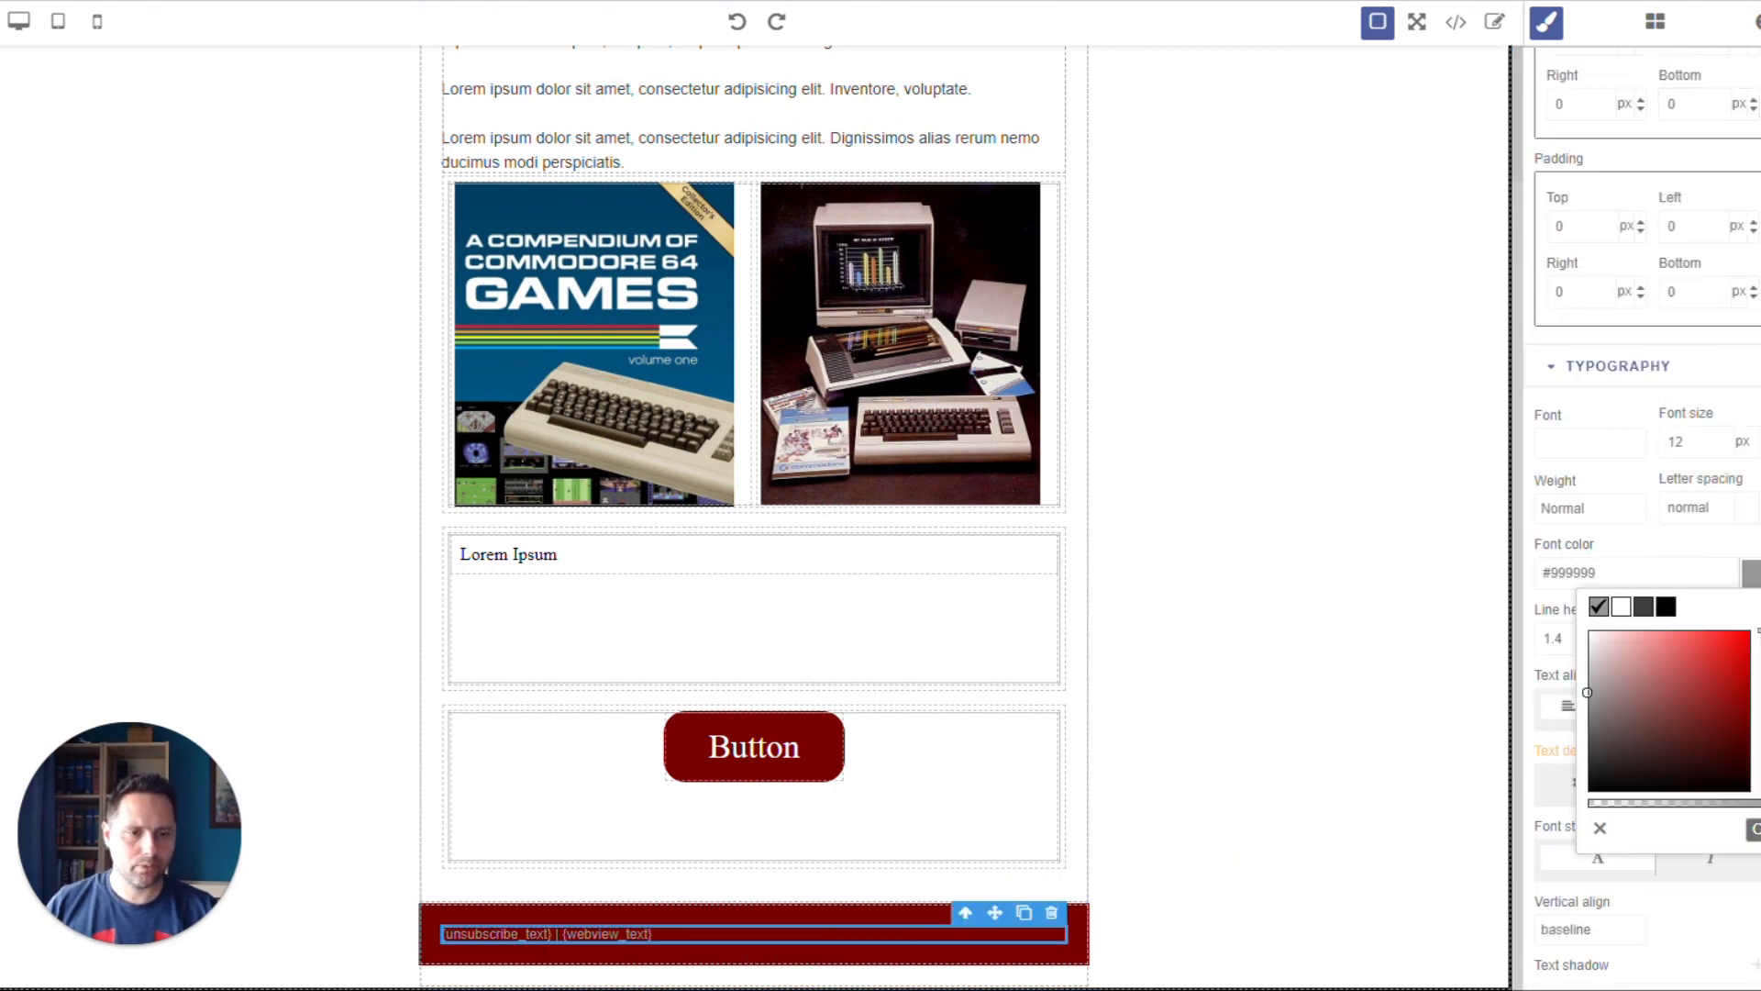
{"action": "left_click", "coordinate": [1621, 607]}
{"action": "left_click", "coordinate": [1751, 830]}
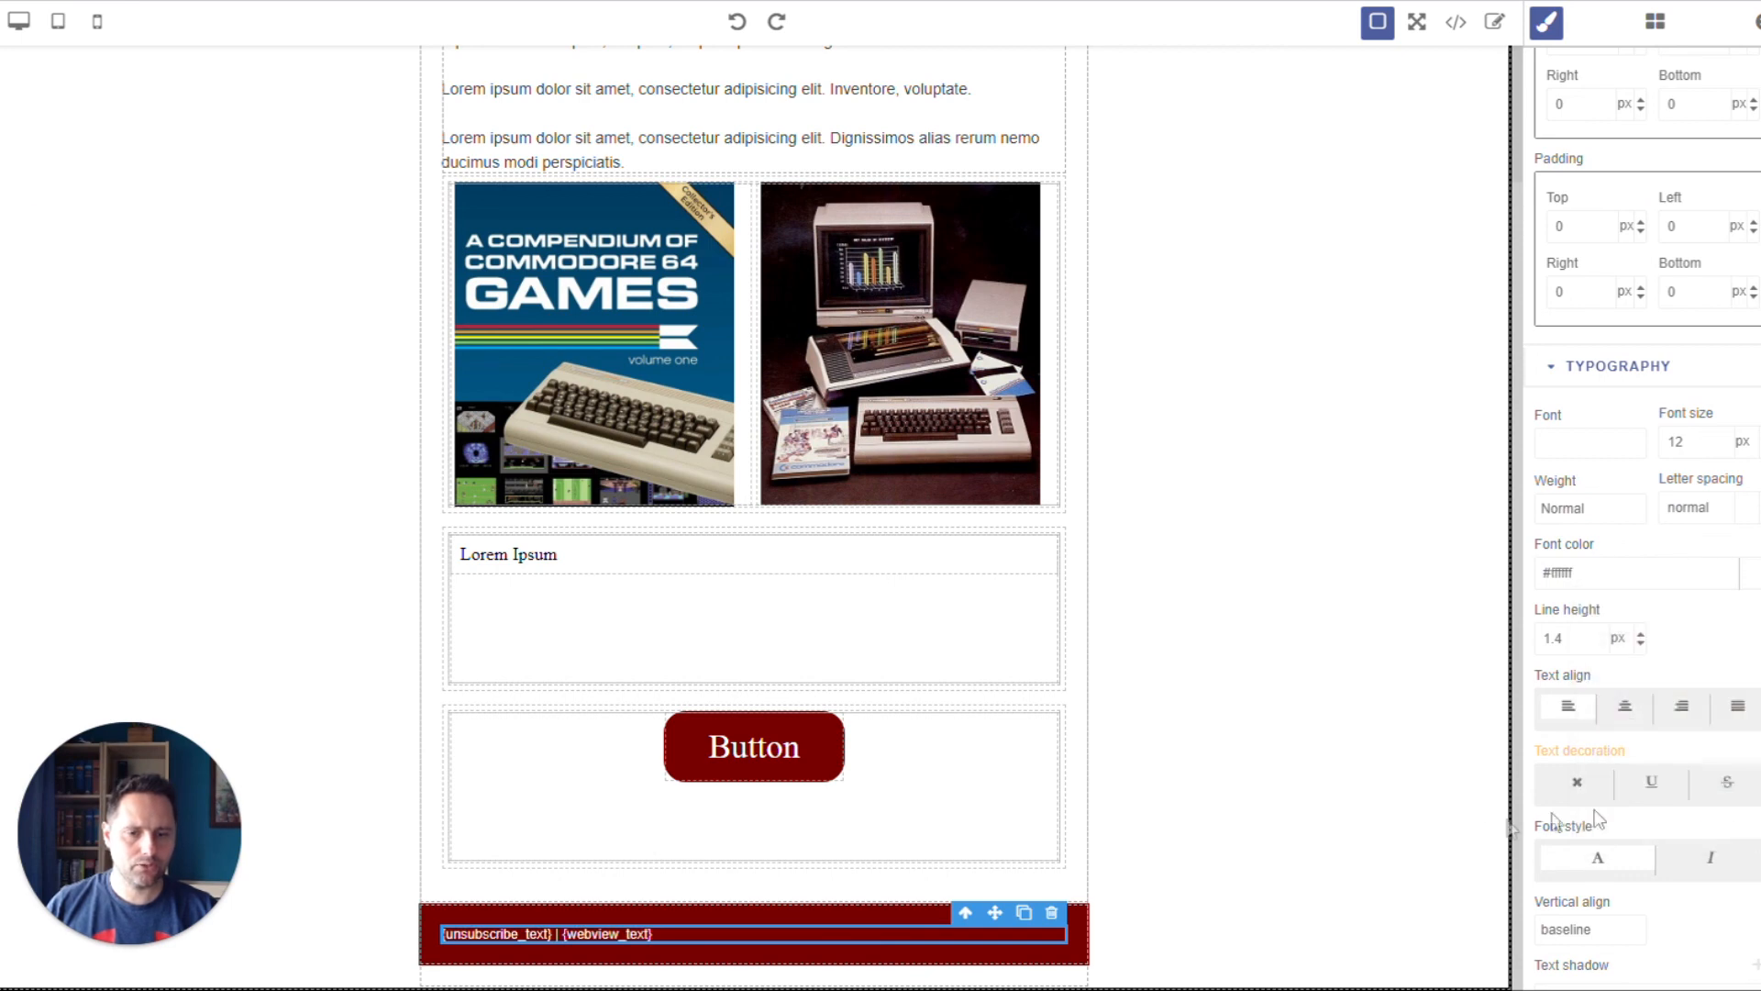
{"action": "left_click", "coordinate": [1477, 834]}
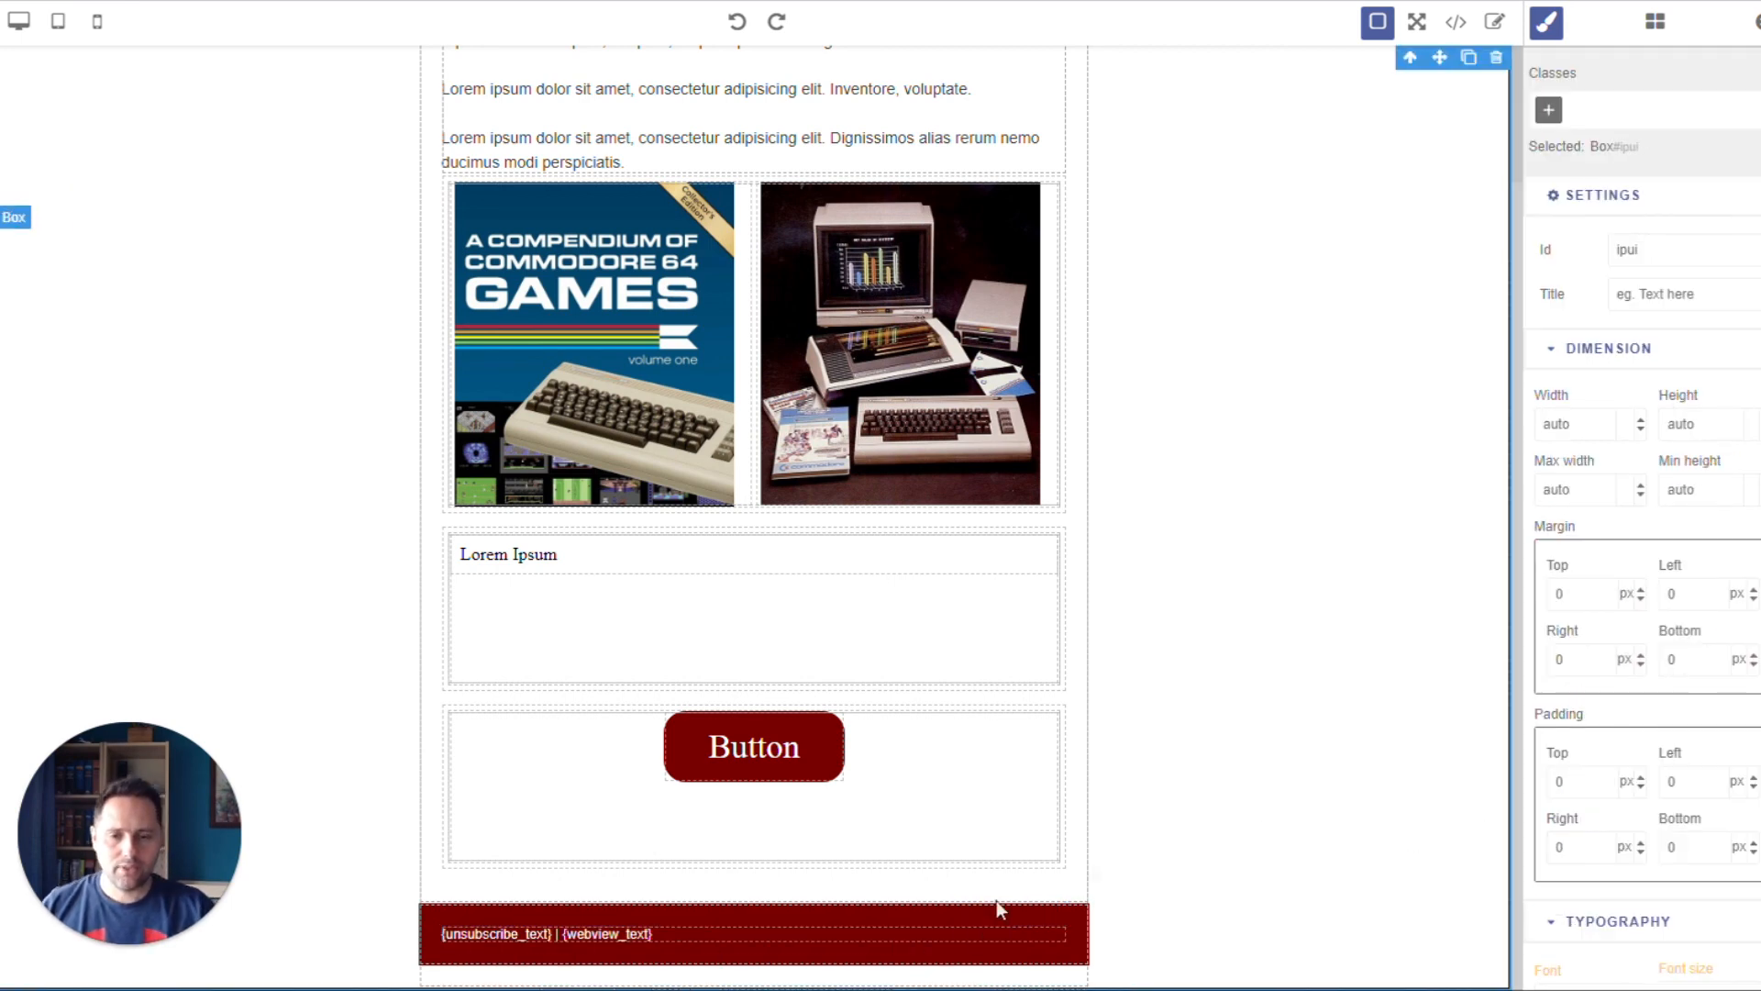
Add a text block to the red footer, below the unsubscribe and webview text.
{"action": "left_click", "coordinate": [1654, 21]}
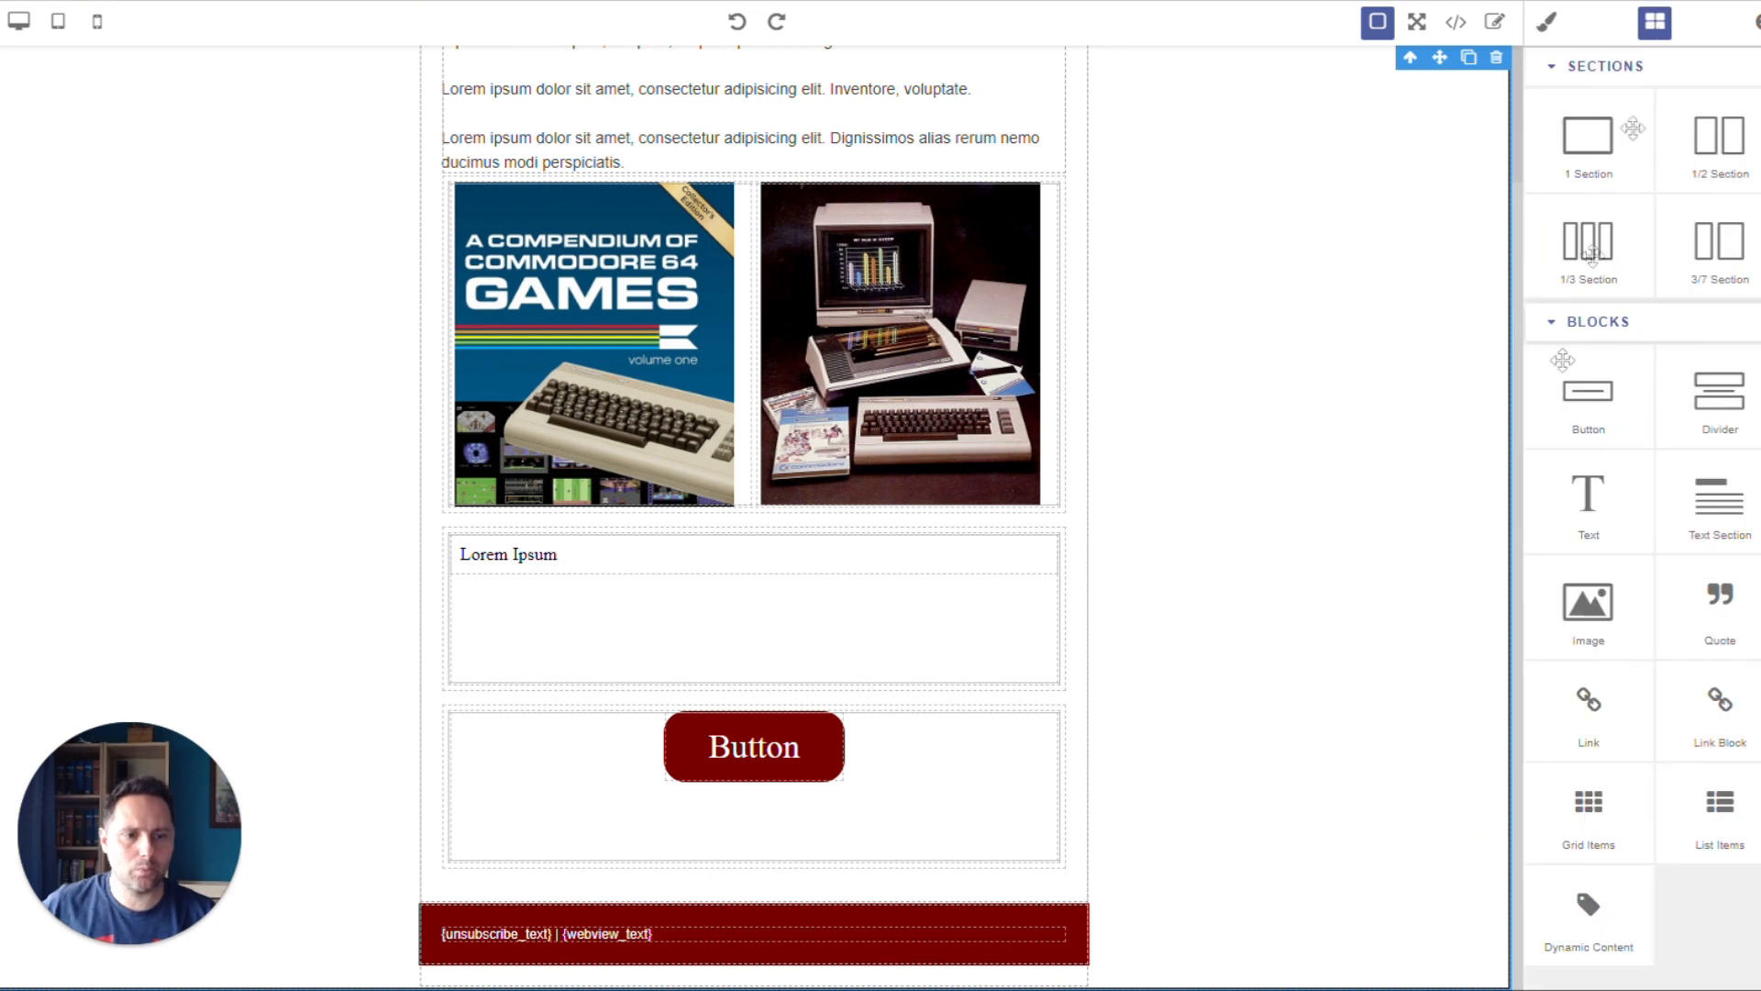
{"action": "left_click_drag", "start_coordinate": [1589, 518], "coordinate": [806, 932]}
{"action": "scroll", "coordinate": [1211, 778], "scroll_direction": "down", "scroll_amount": 1}
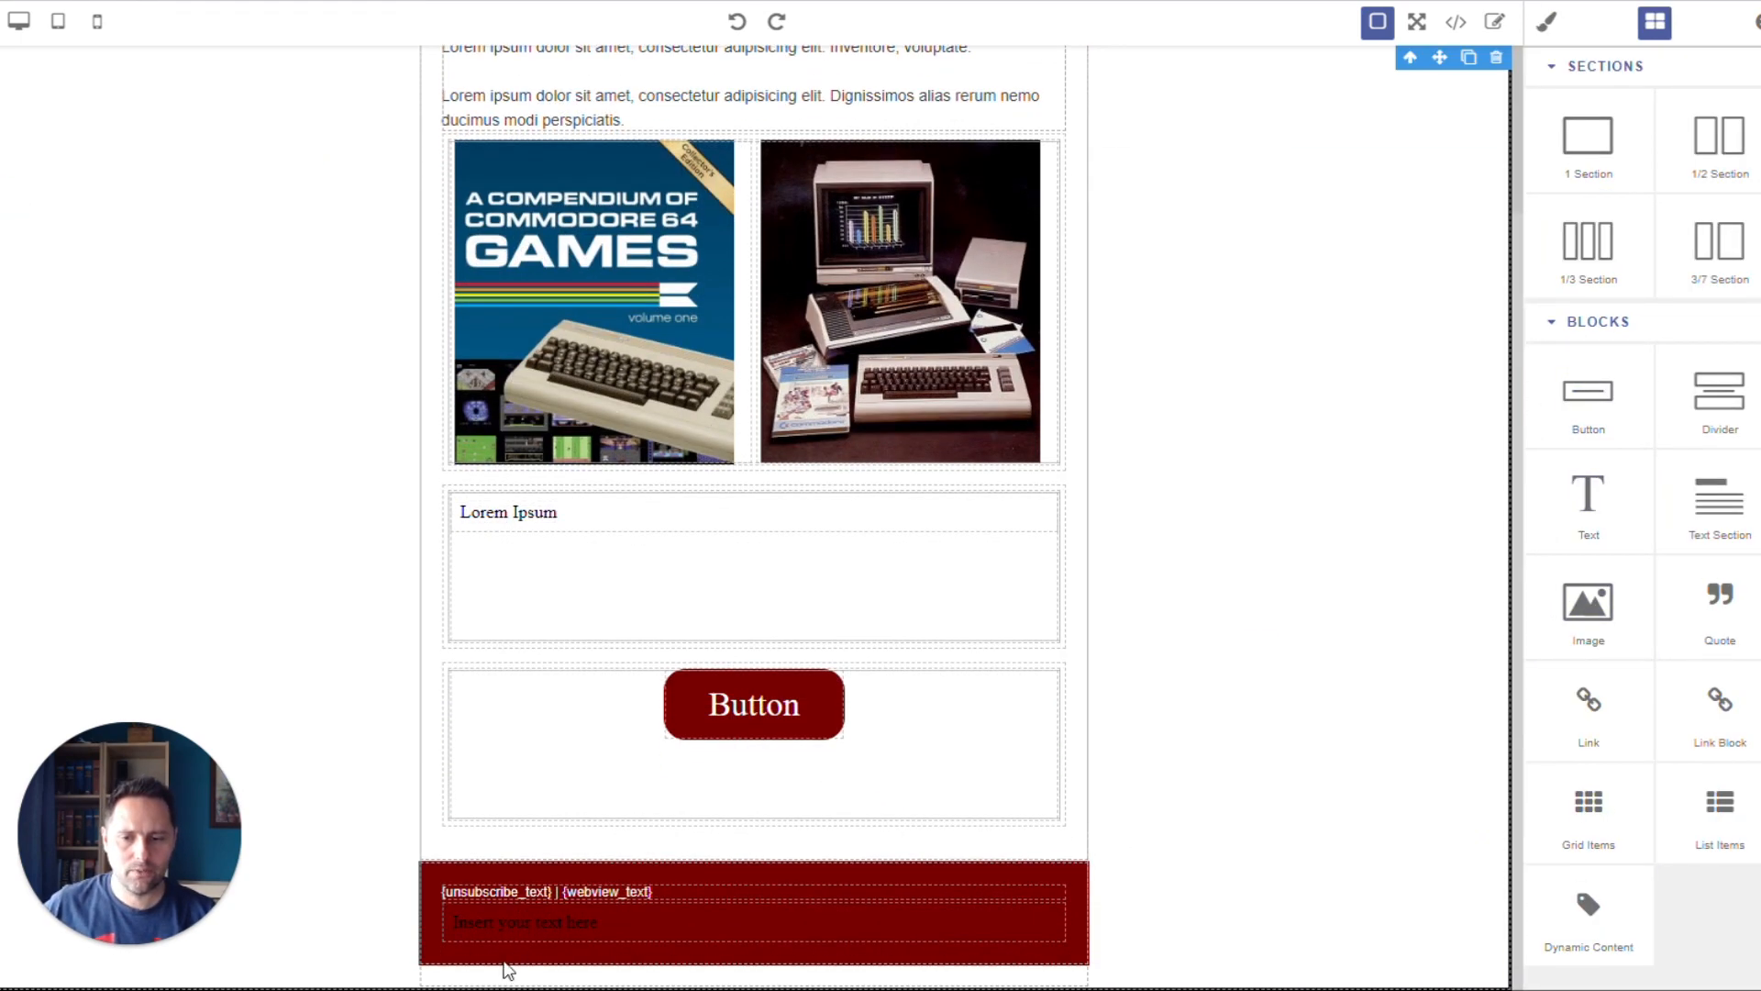
Set the font colour of the new text block in the red footer to white, #ffffff.
{"action": "double_click", "coordinate": [788, 923]}
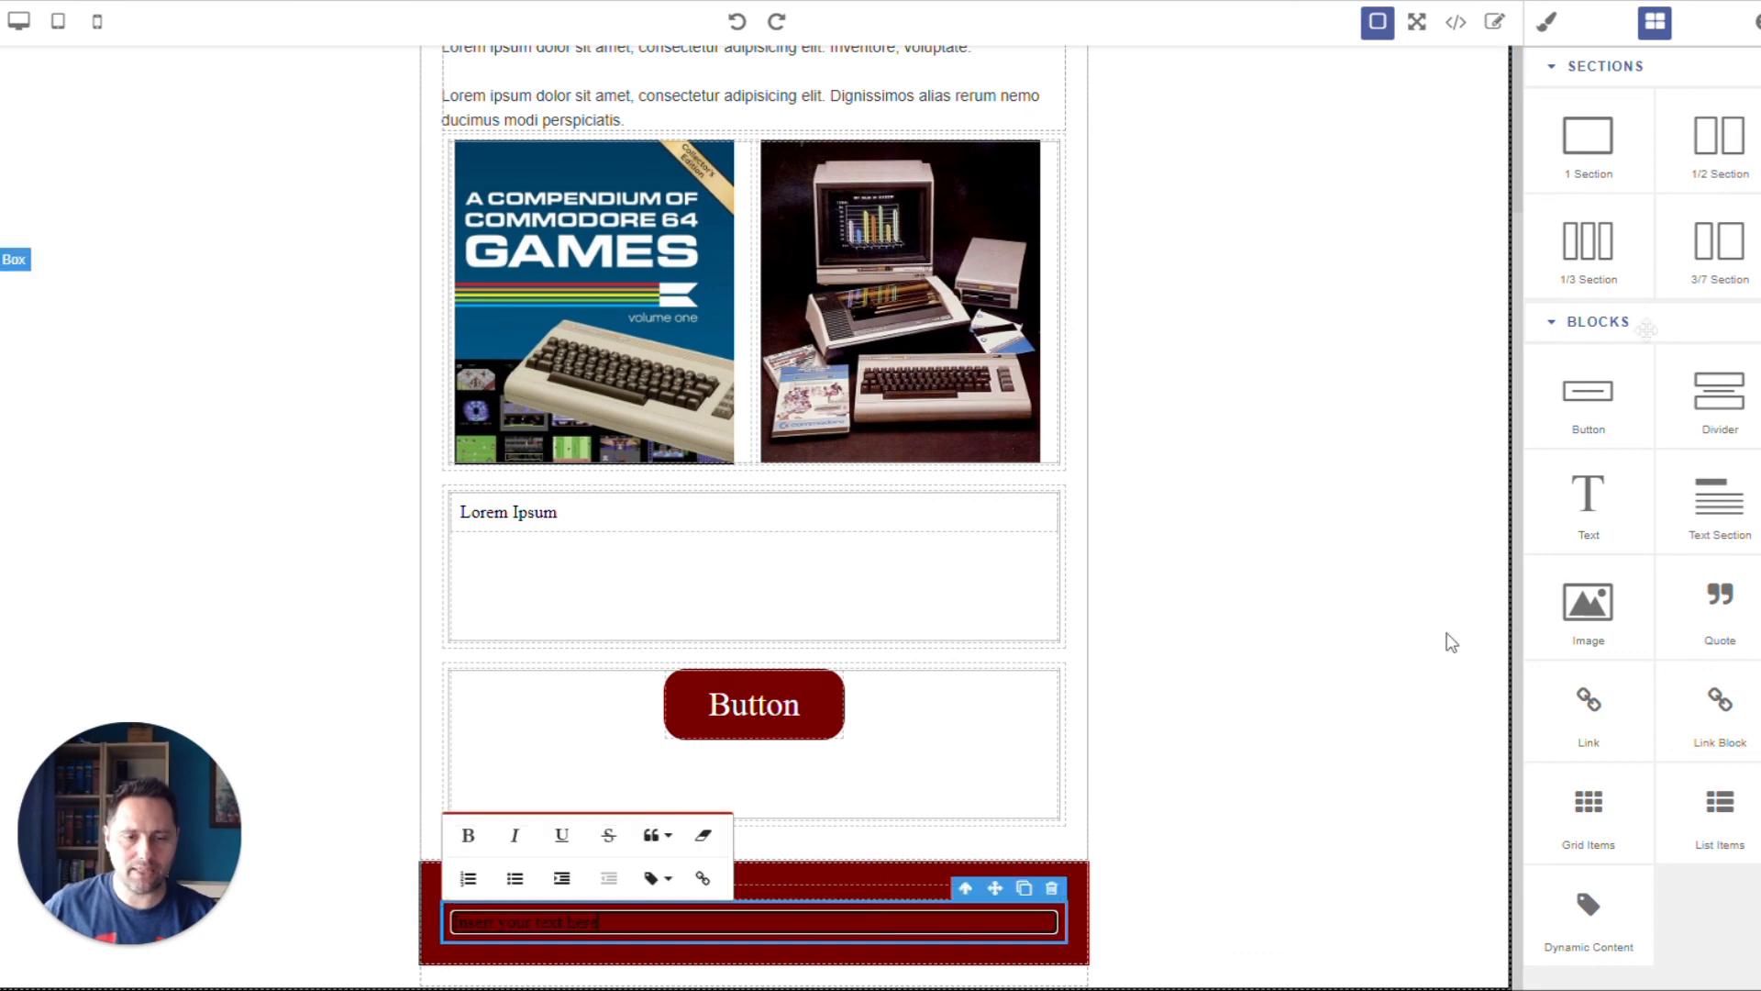
{"action": "left_click", "coordinate": [1547, 22]}
{"action": "scroll", "coordinate": [1714, 710], "scroll_direction": "down", "scroll_amount": 5}
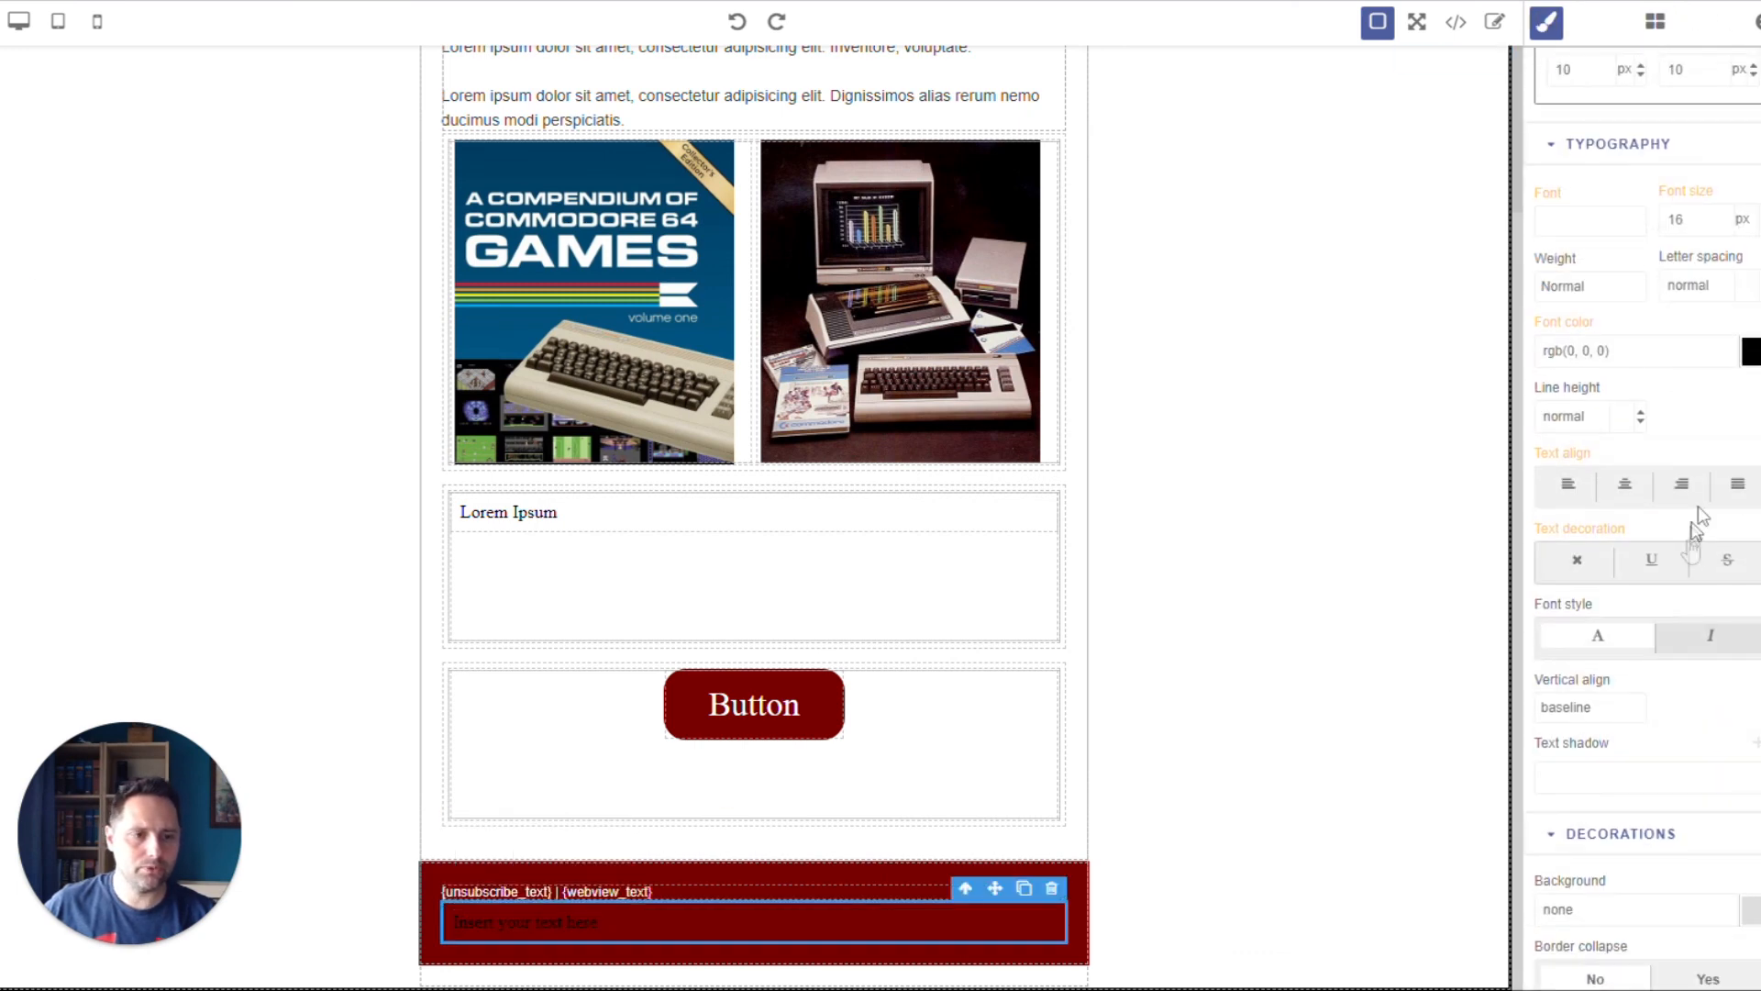
{"action": "left_click", "coordinate": [1750, 351]}
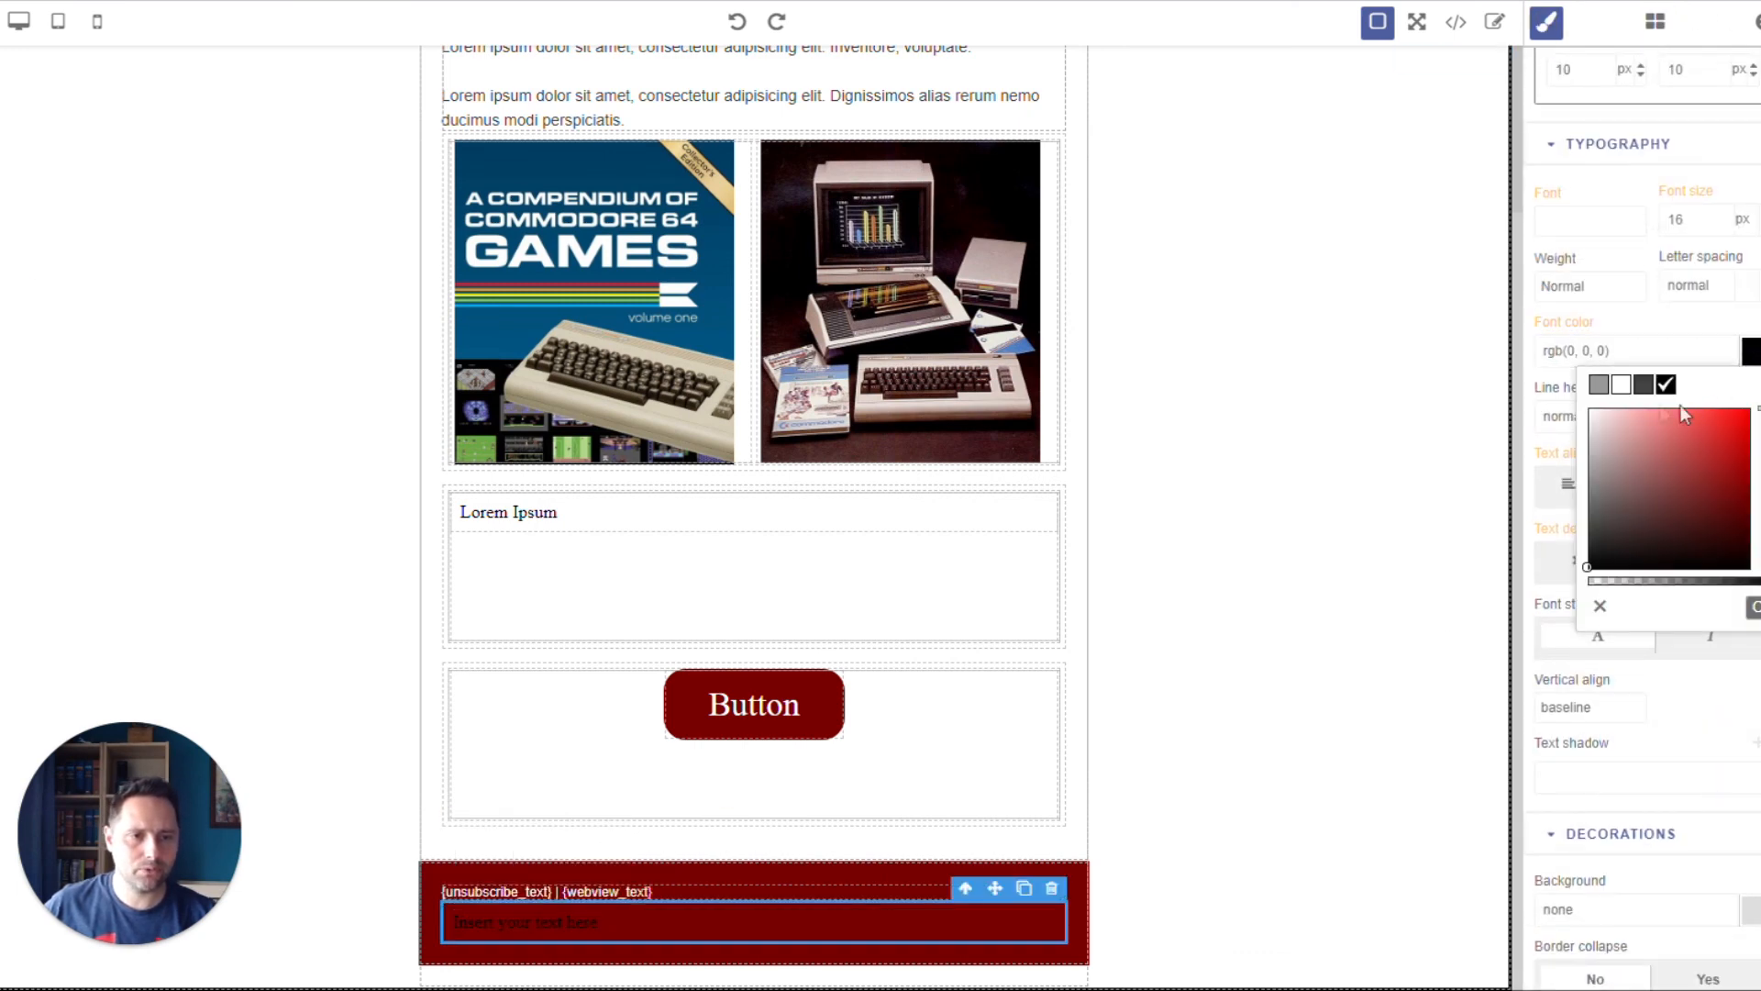
{"action": "left_click", "coordinate": [1623, 386]}
{"action": "left_click", "coordinate": [1754, 607]}
{"action": "left_click", "coordinate": [1272, 821]}
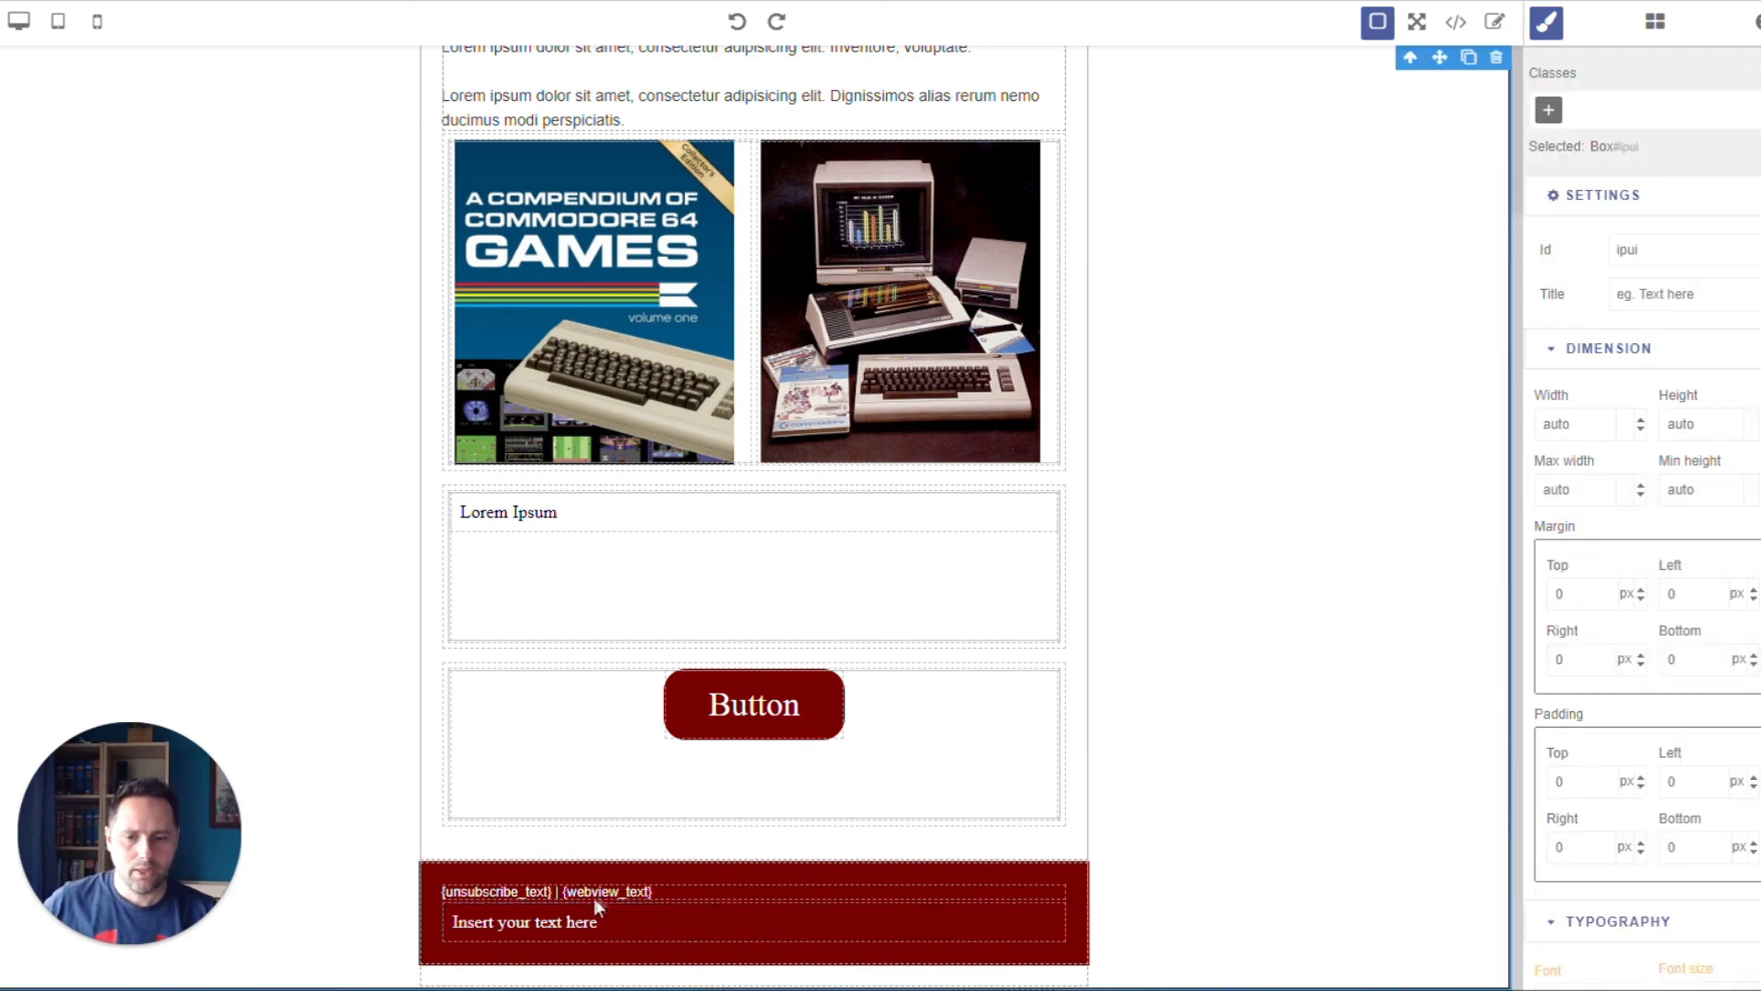
Replace the footer block's placeholder text with the company name Joey Company, followed by its city and street address on separate lines.
{"action": "left_click", "coordinate": [587, 923]}
{"action": "double_click", "coordinate": [649, 924]}
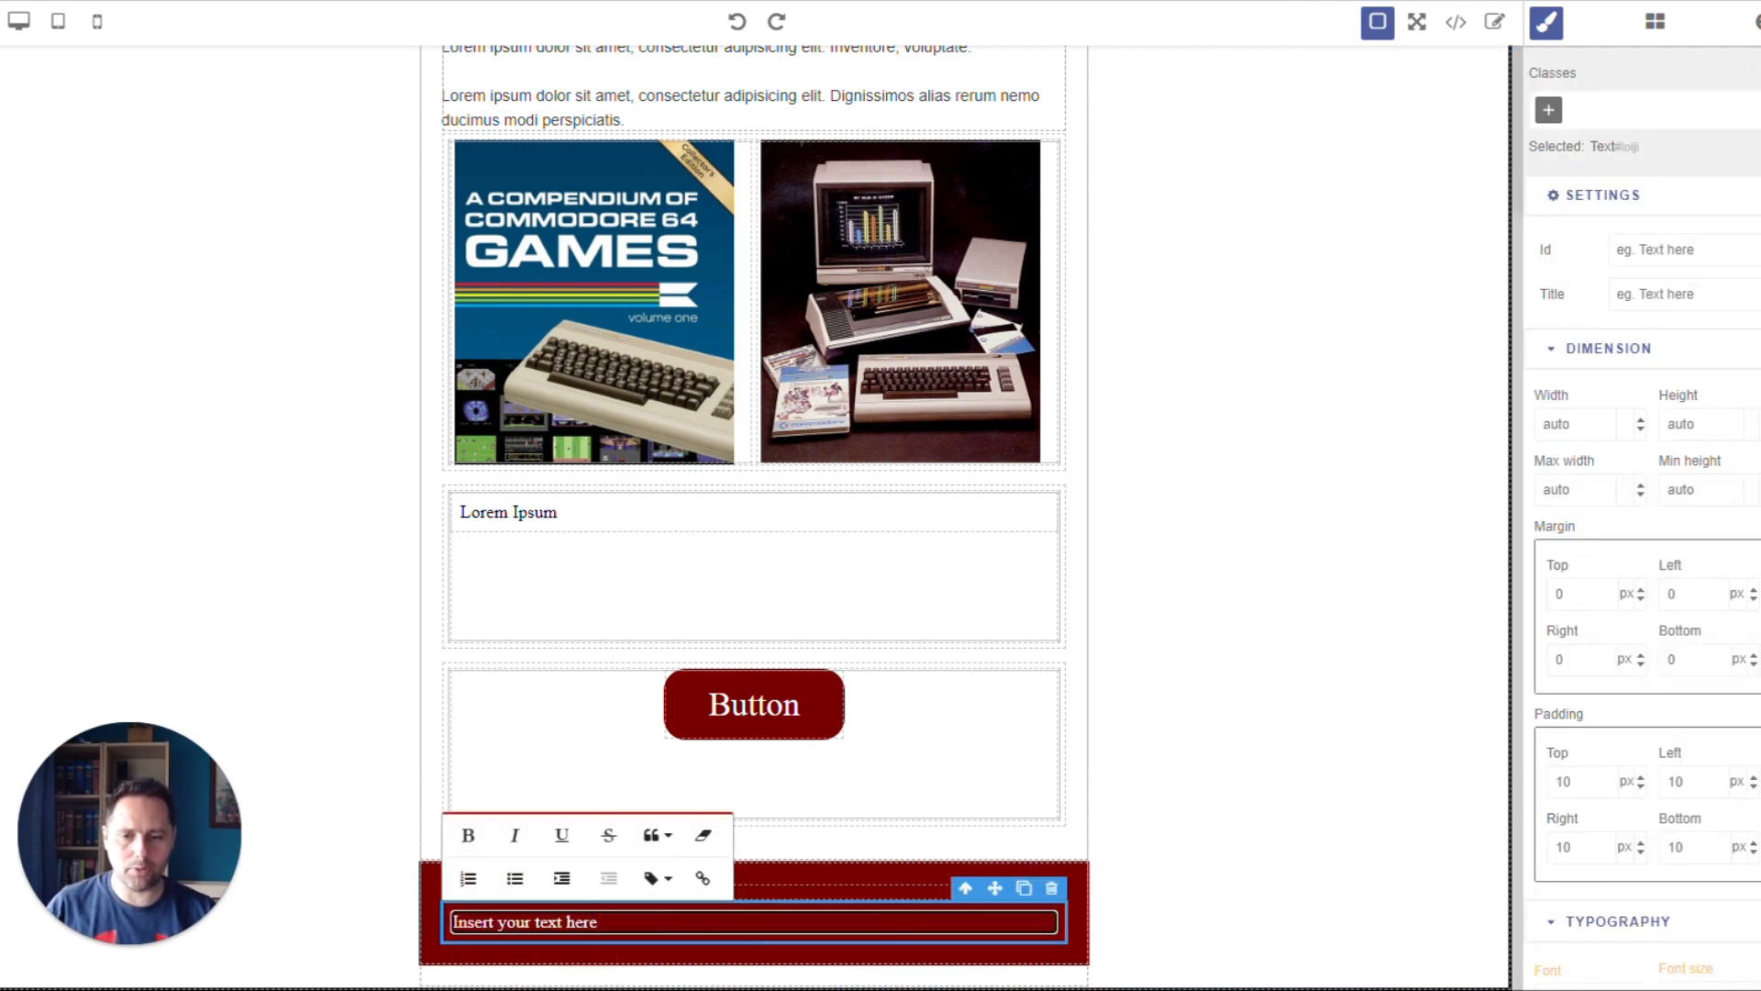
{"action": "key", "text": "ctrl+a"}
{"action": "type", "text": "Joe"}
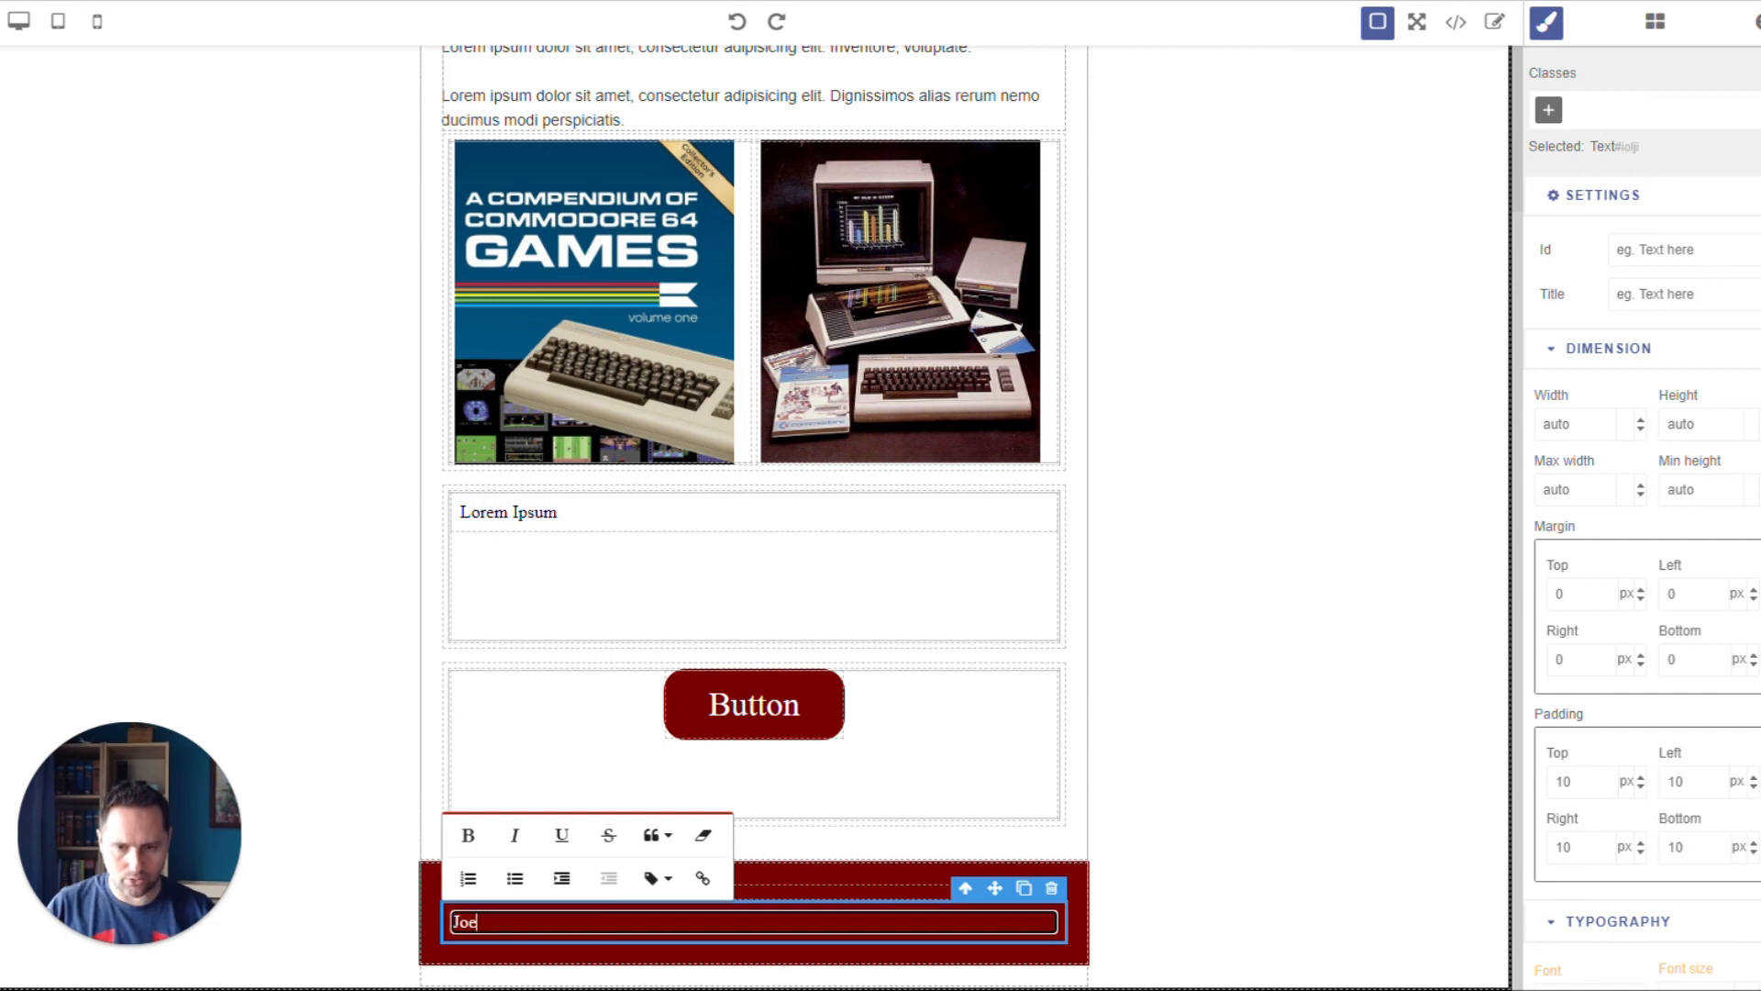
{"action": "type", "text": "y Company"}
{"action": "key", "text": "Return"}
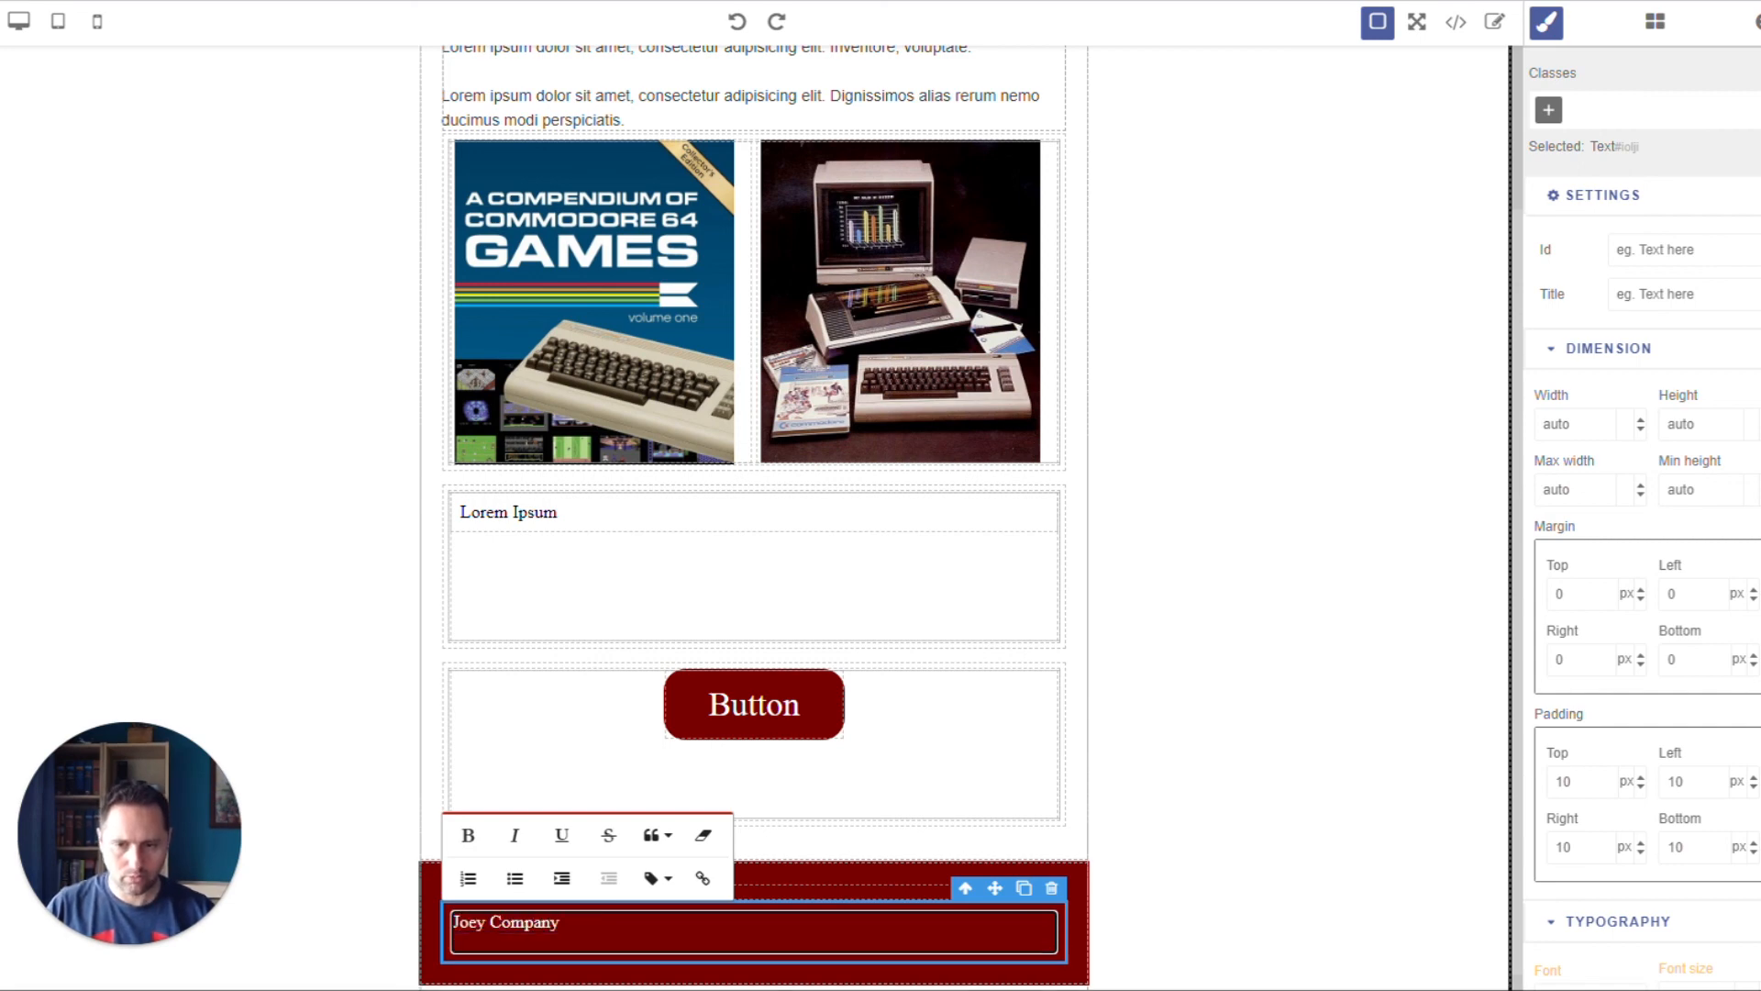
{"action": "type", "text": "Budapest"}
{"action": "key", "text": "Return"}
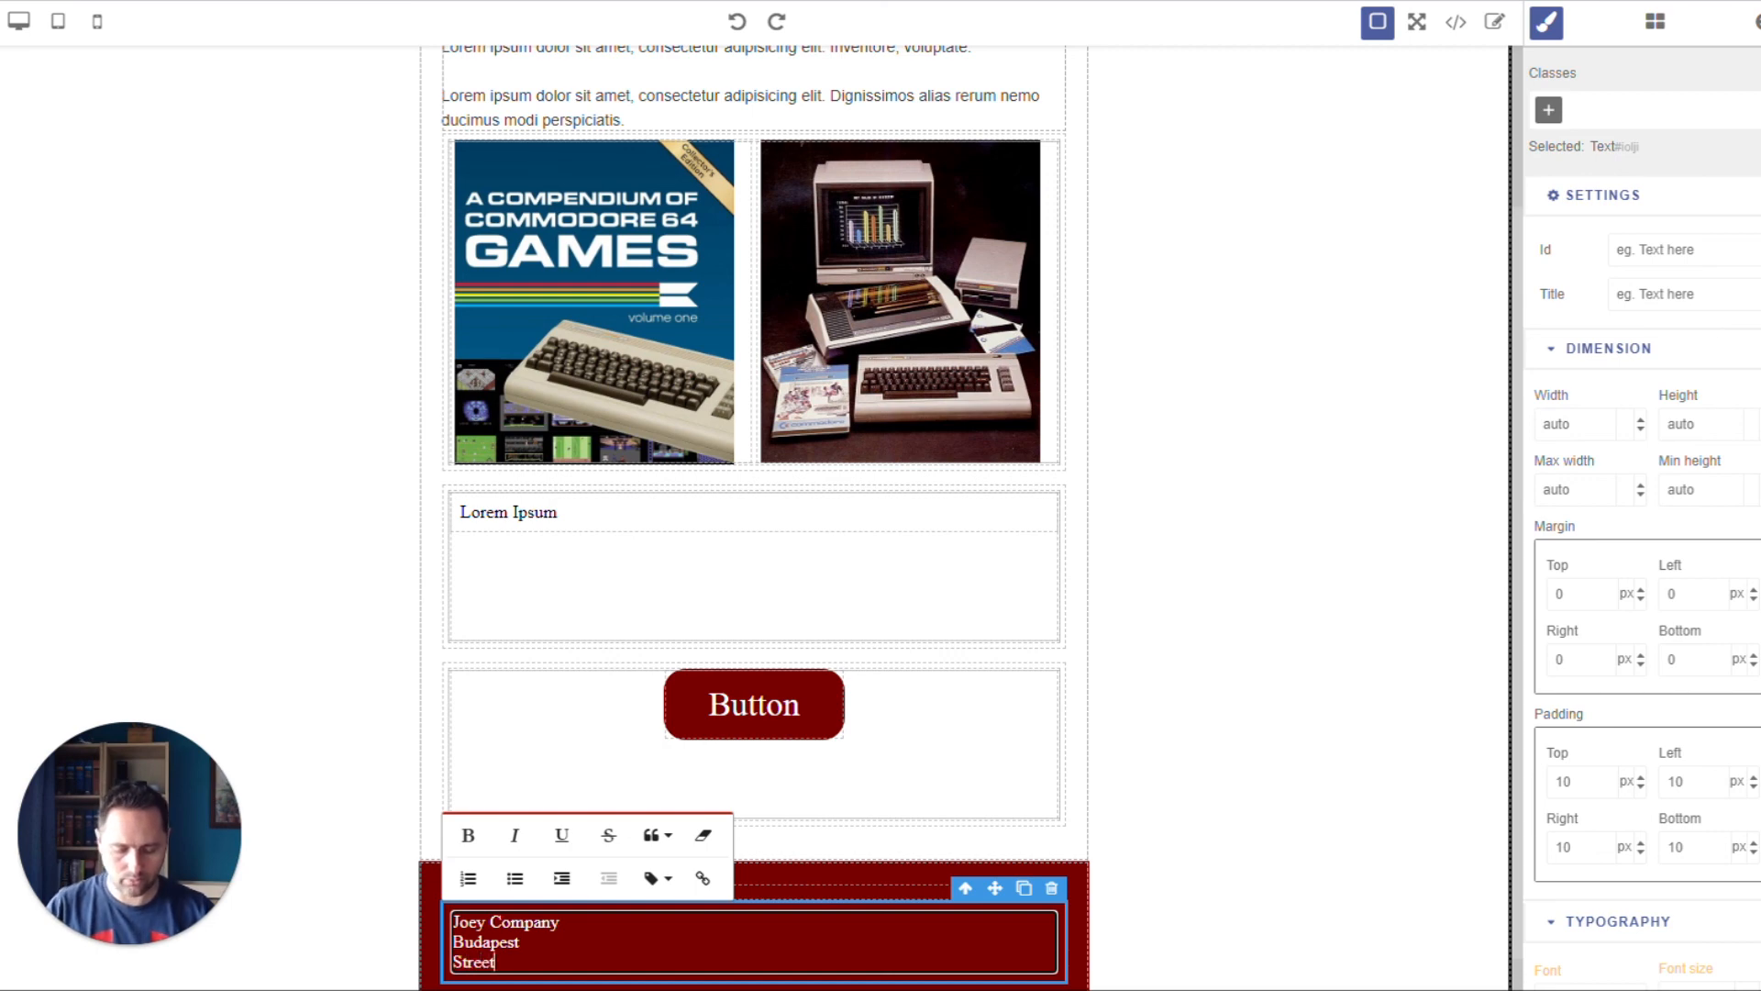
{"action": "key", "text": "ctrl+a"}
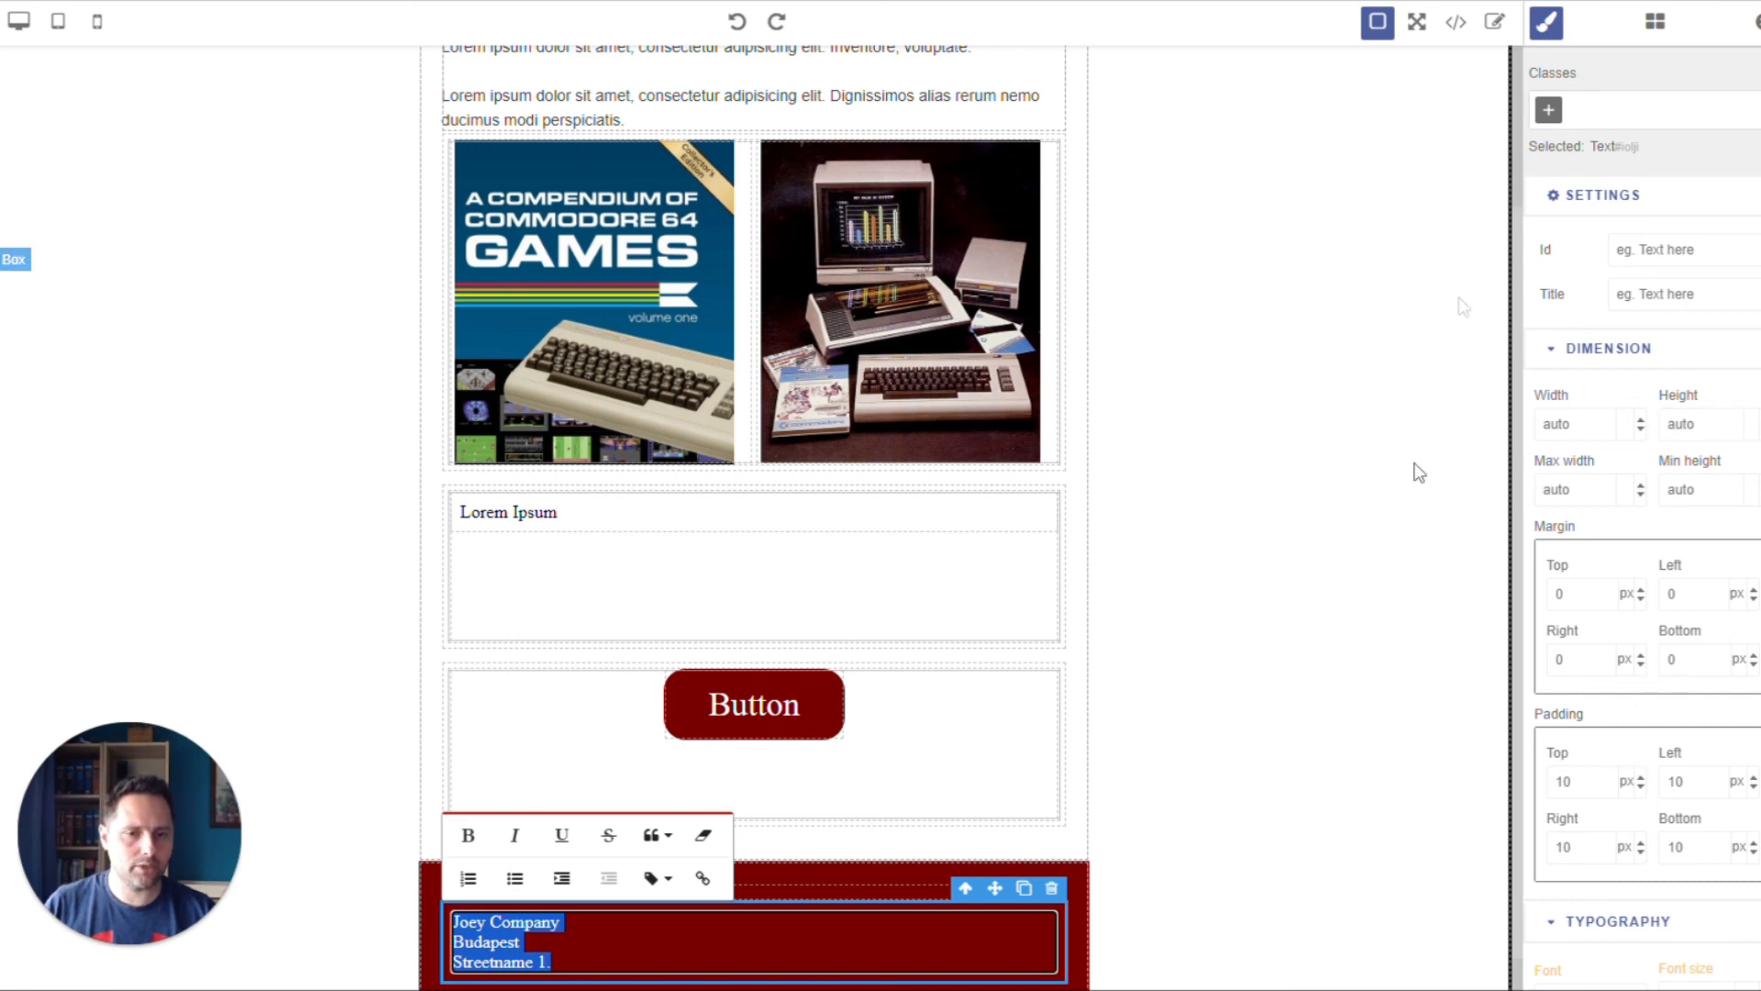
{"action": "left_click", "coordinate": [1196, 909]}
{"action": "left_click", "coordinate": [890, 938]}
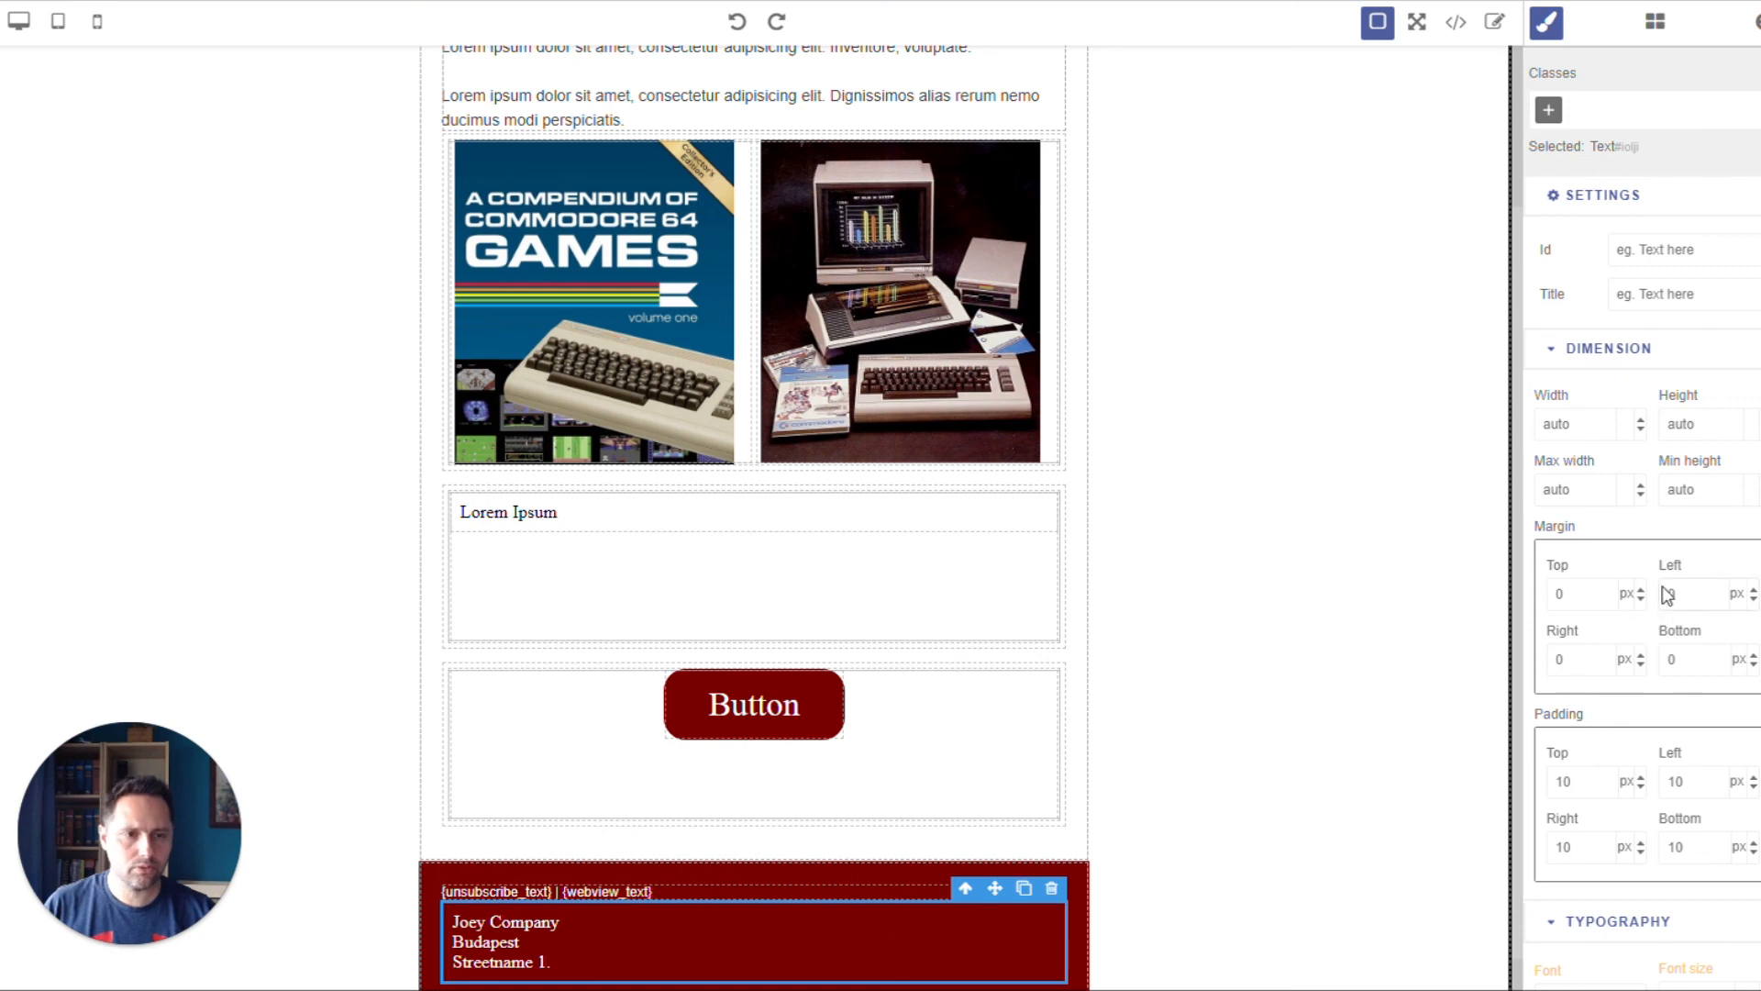
{"action": "scroll", "coordinate": [1668, 594], "scroll_direction": "down", "scroll_amount": 10}
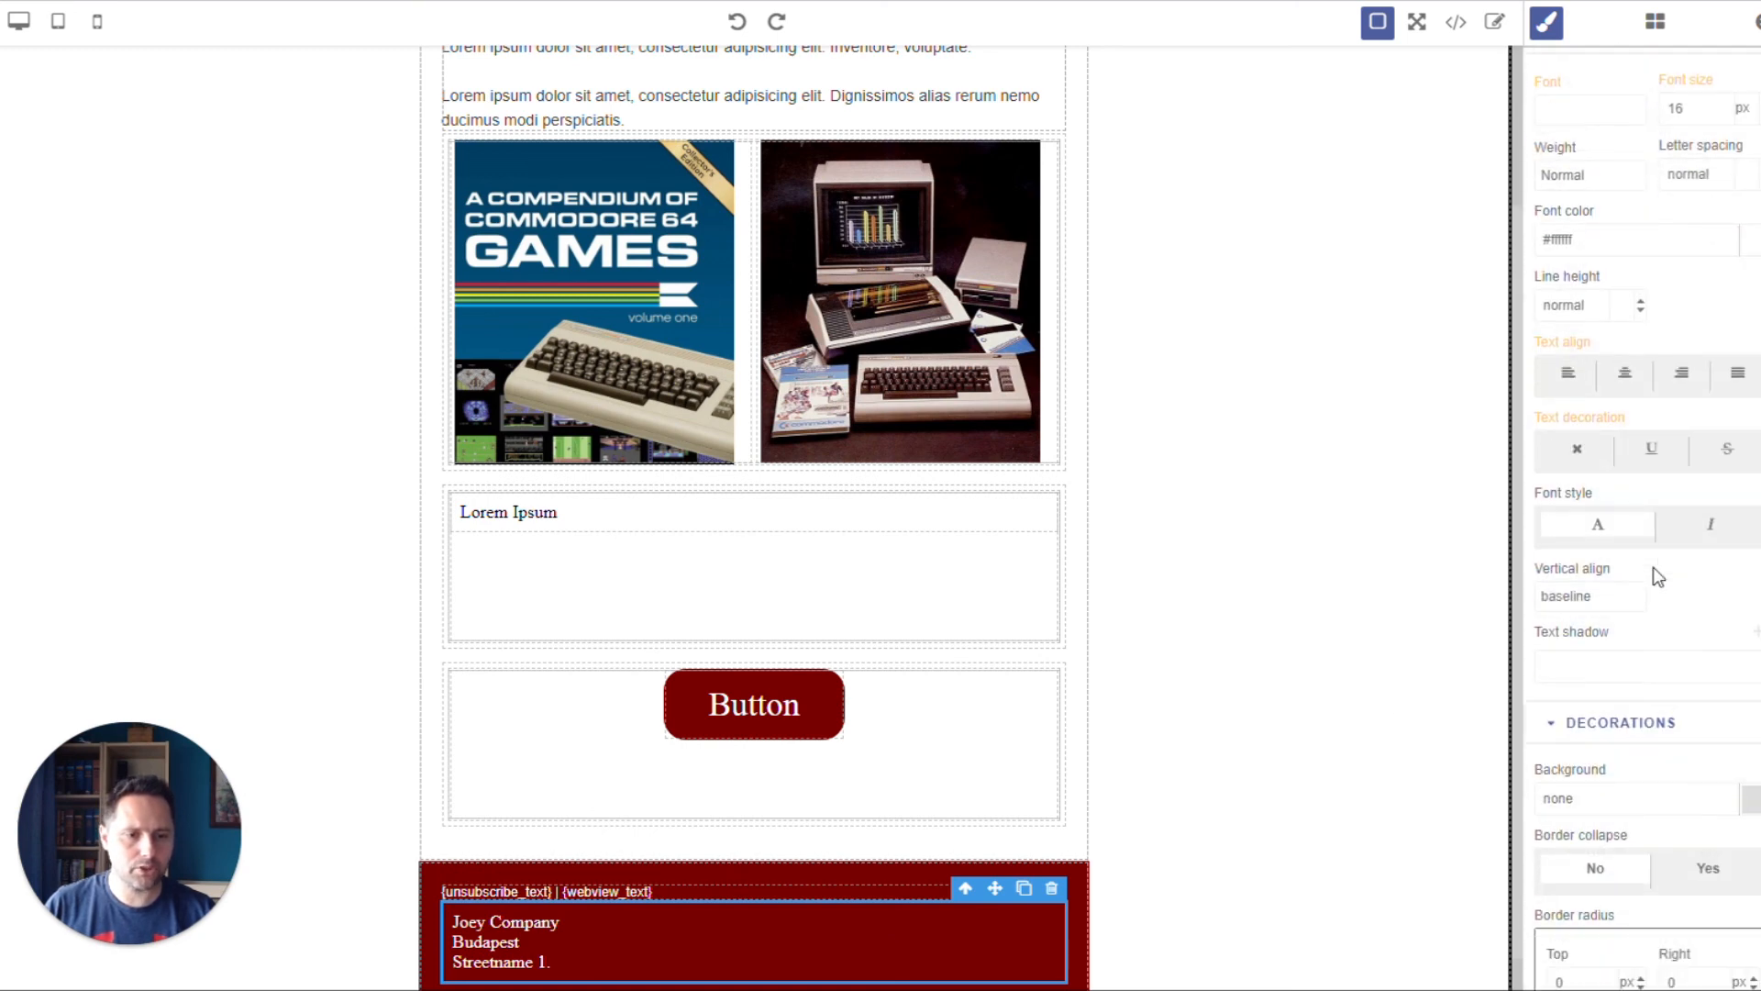
{"action": "scroll", "coordinate": [1653, 576], "scroll_direction": "down", "scroll_amount": 4}
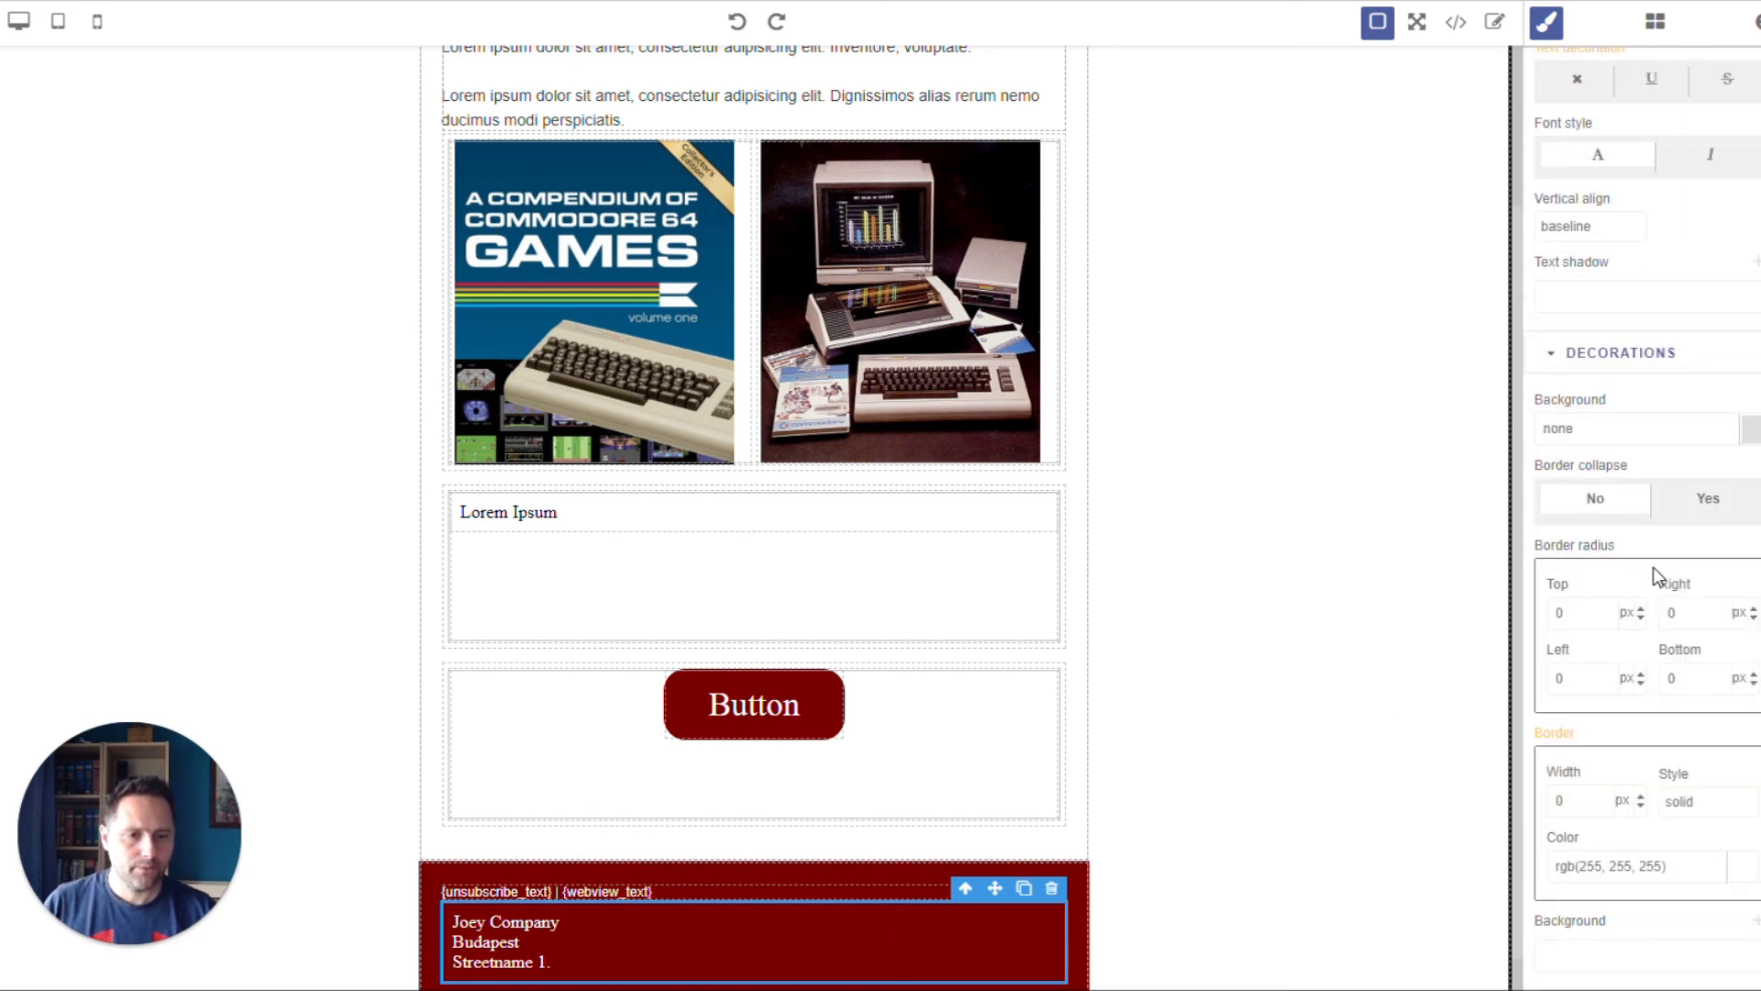
{"action": "double_click", "coordinate": [510, 932]}
{"action": "key", "text": "ctrl+a"}
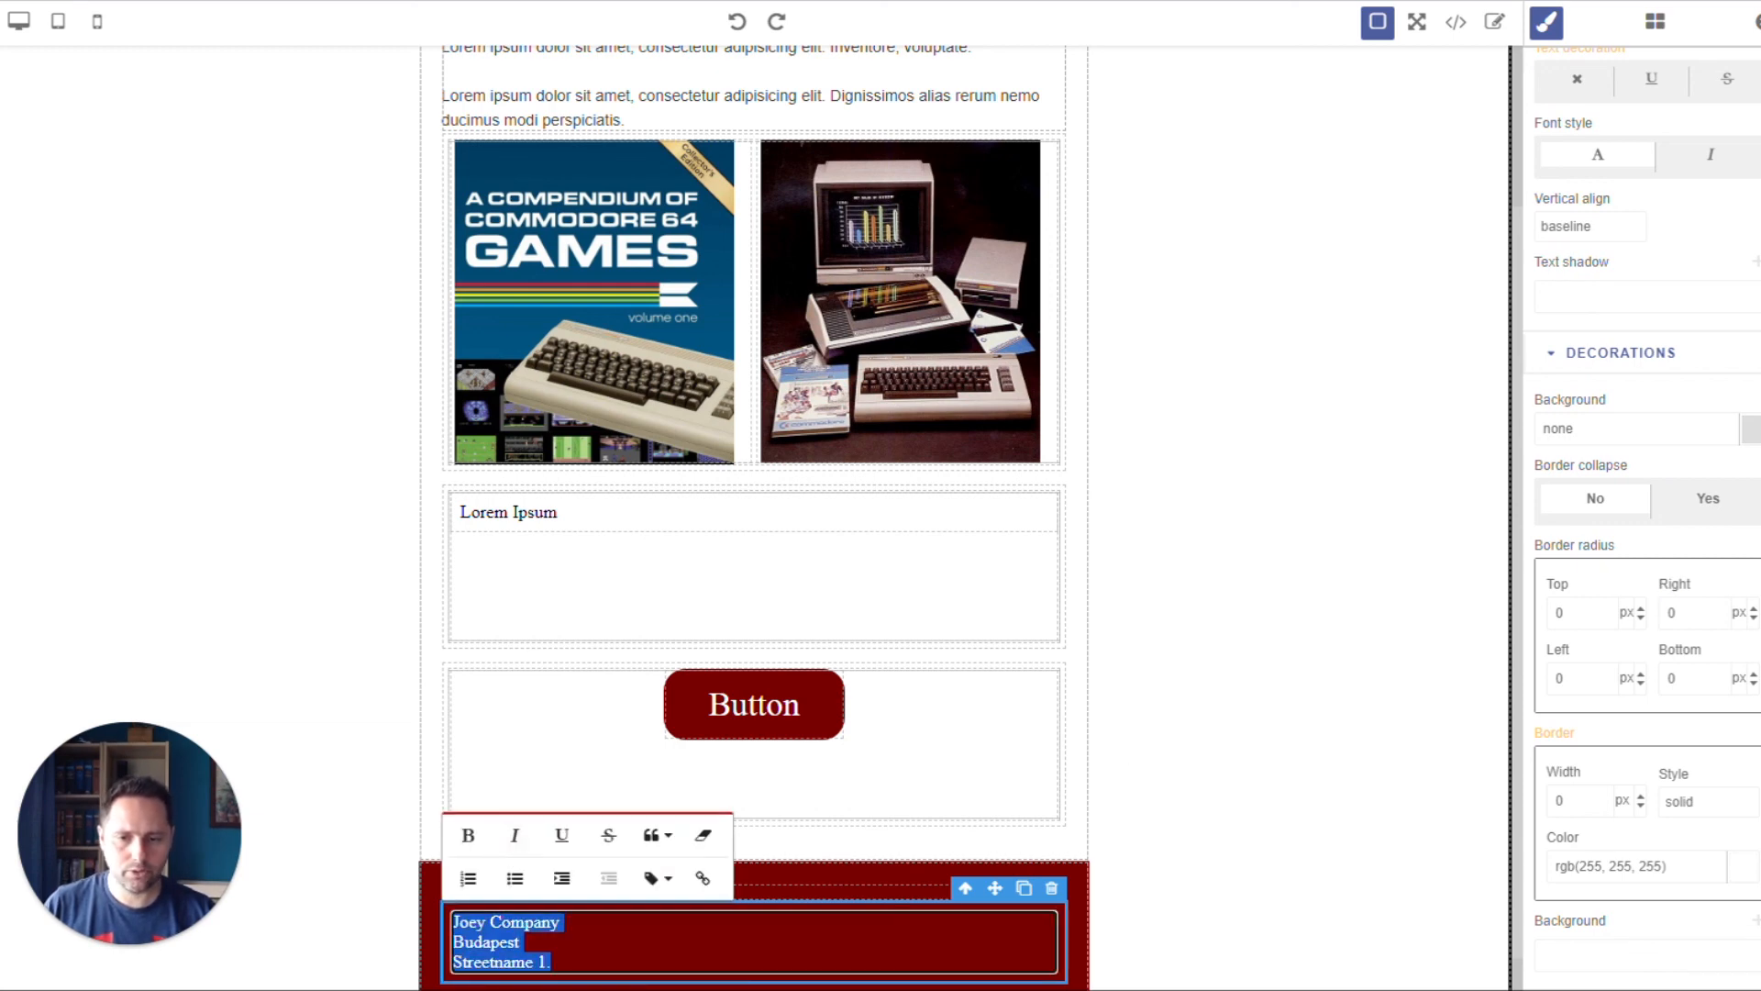
{"action": "scroll", "coordinate": [1626, 721], "scroll_direction": "up", "scroll_amount": 10}
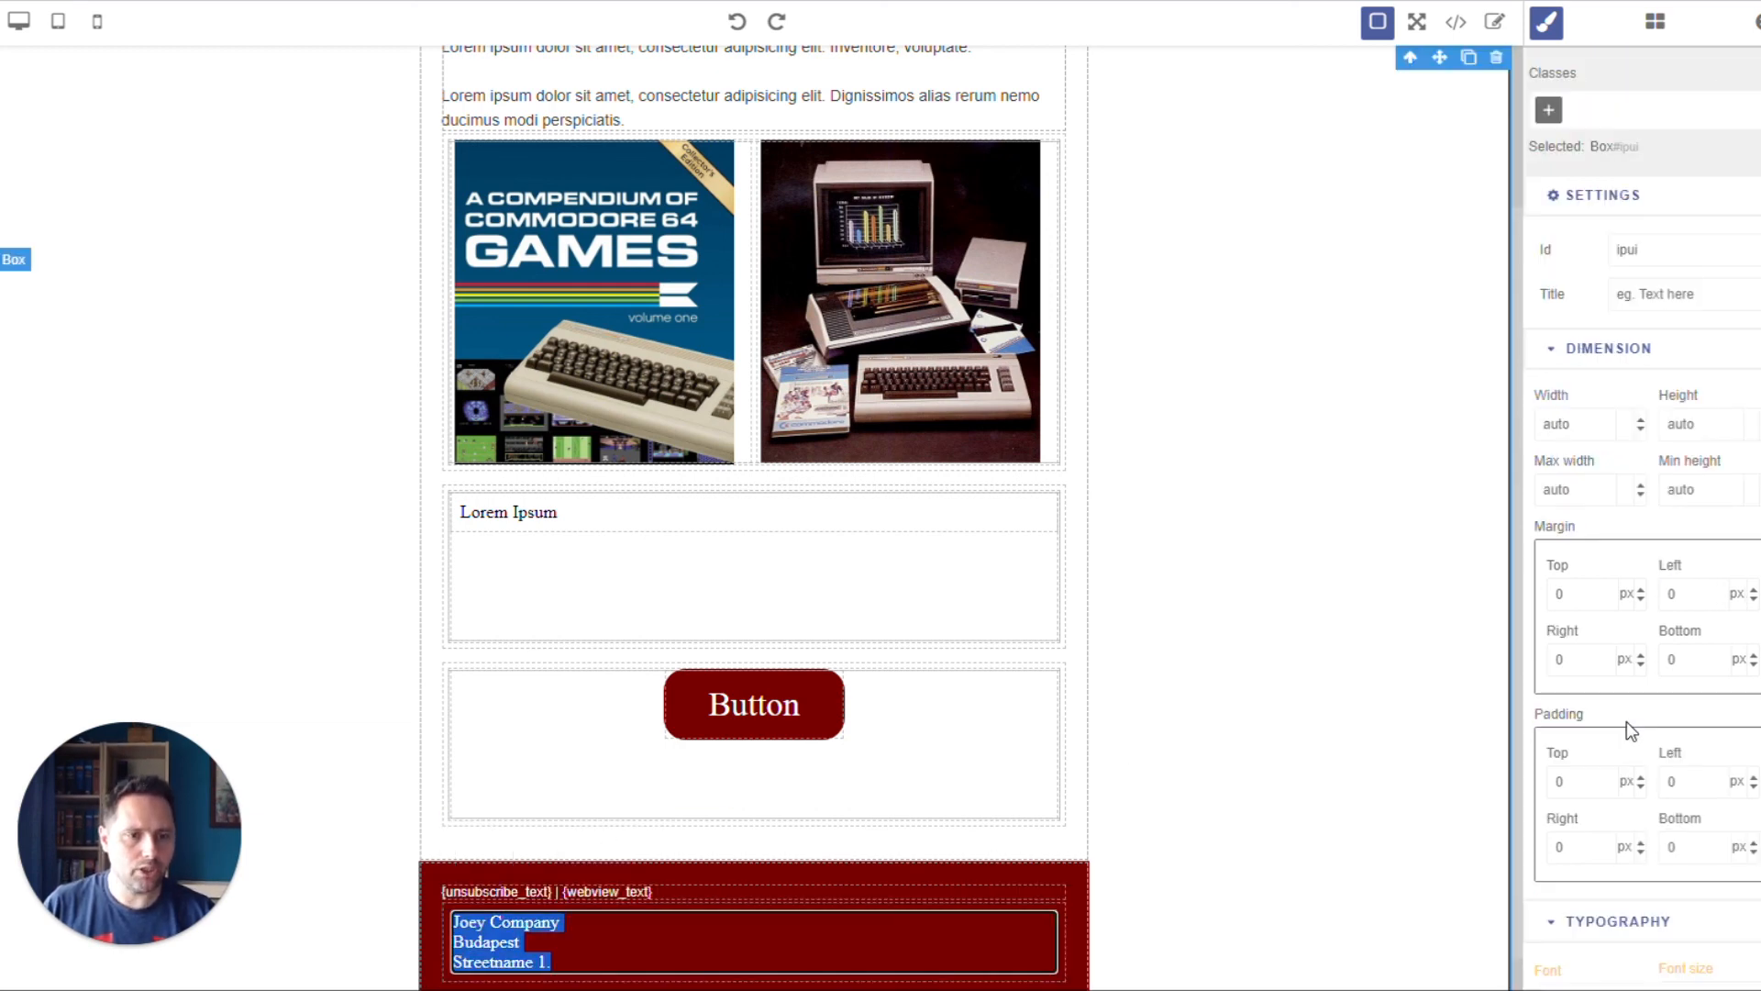
{"action": "left_click", "coordinate": [1250, 932]}
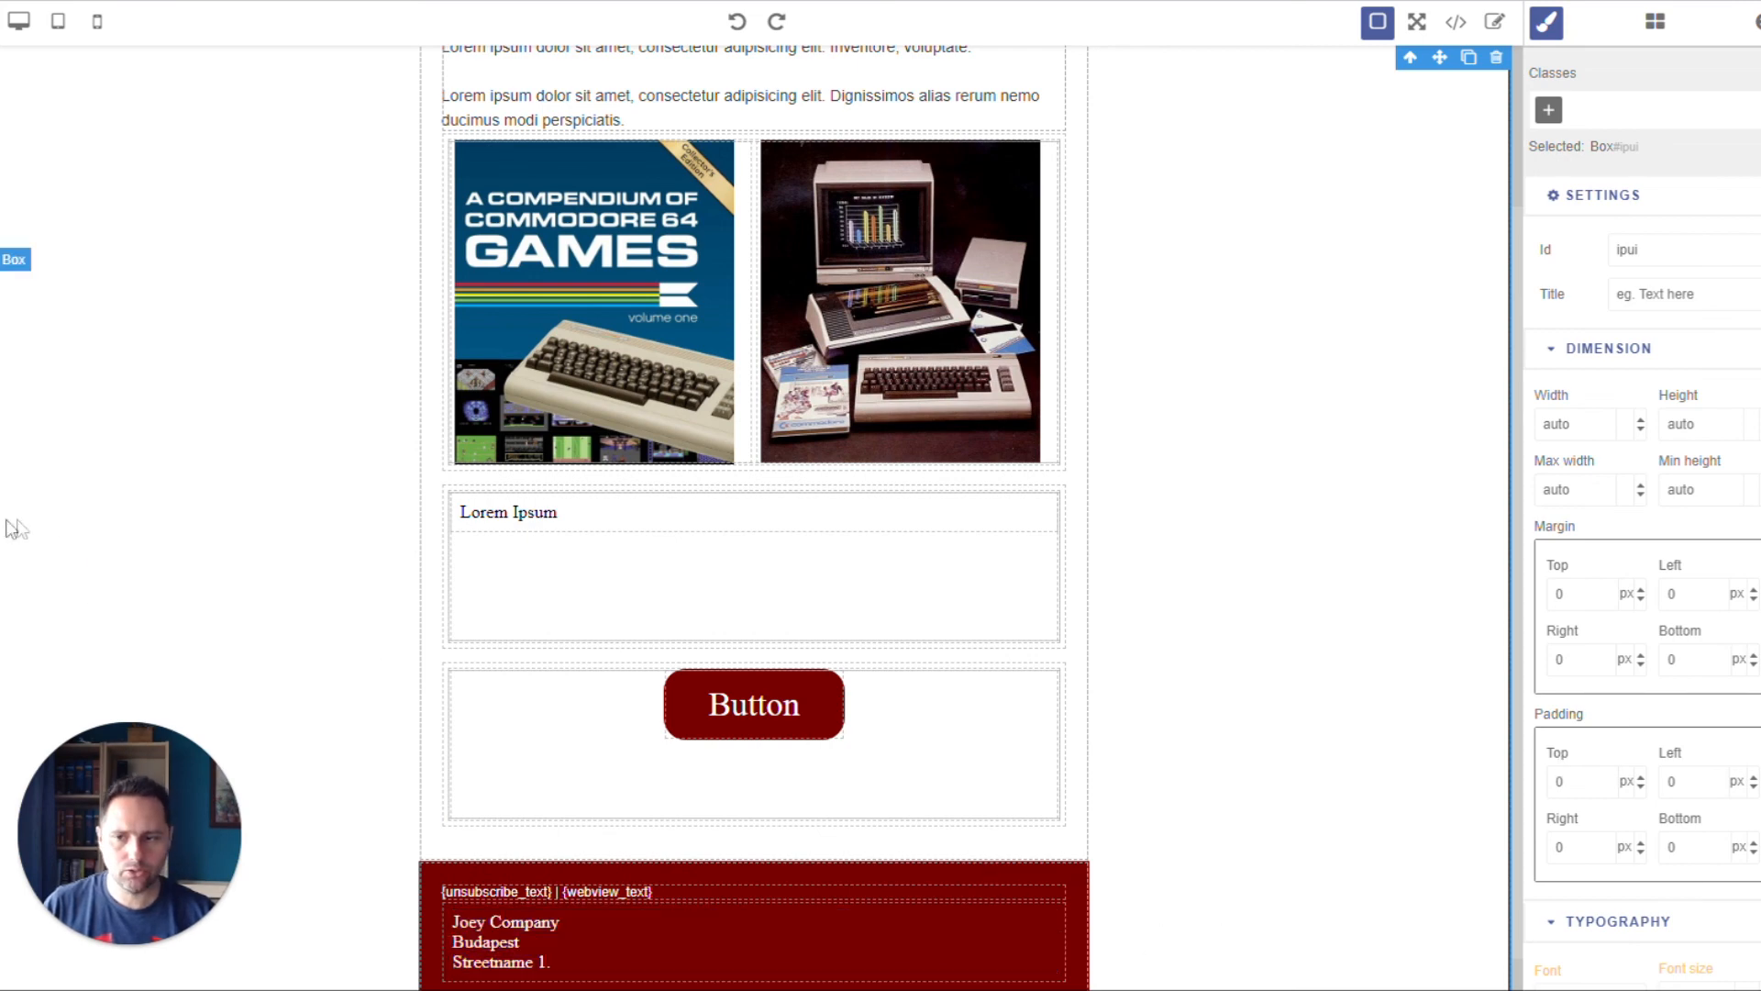
{"action": "scroll", "coordinate": [1637, 513], "scroll_direction": "down", "scroll_amount": 6}
Set the footer's company address text to a font size of 10 px and centre it.
{"action": "left_click", "coordinate": [634, 917]}
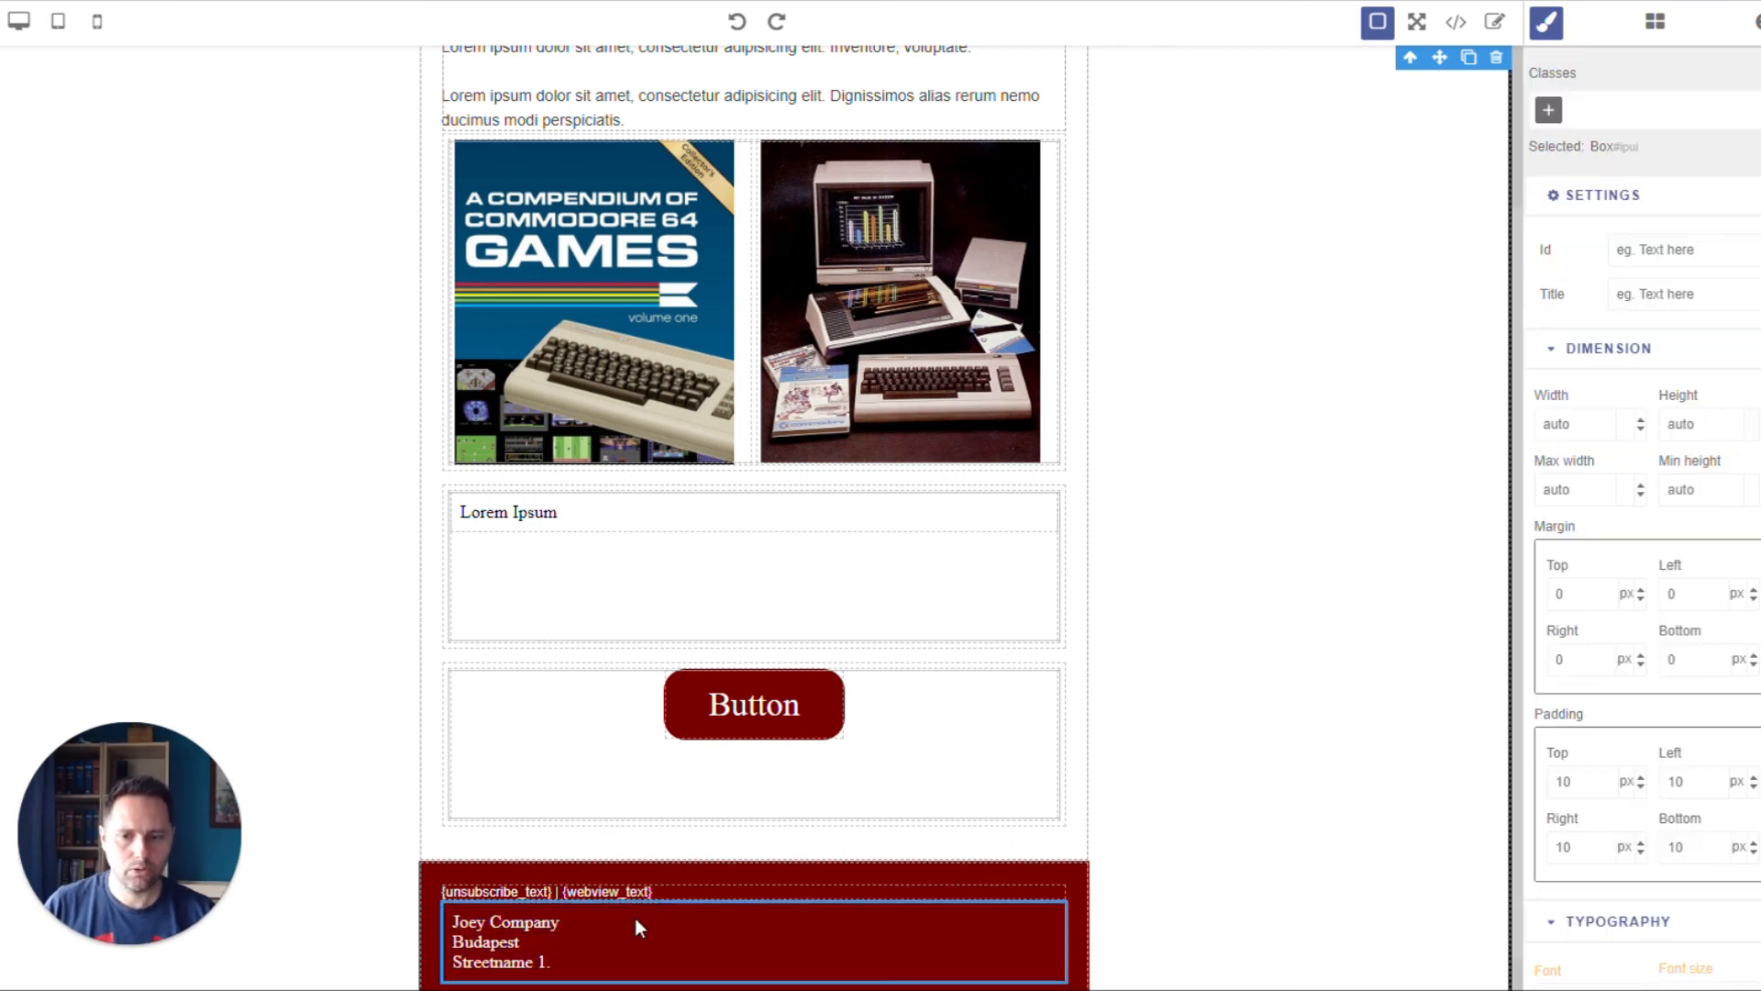
{"action": "scroll", "coordinate": [1713, 583], "scroll_direction": "down", "scroll_amount": 6}
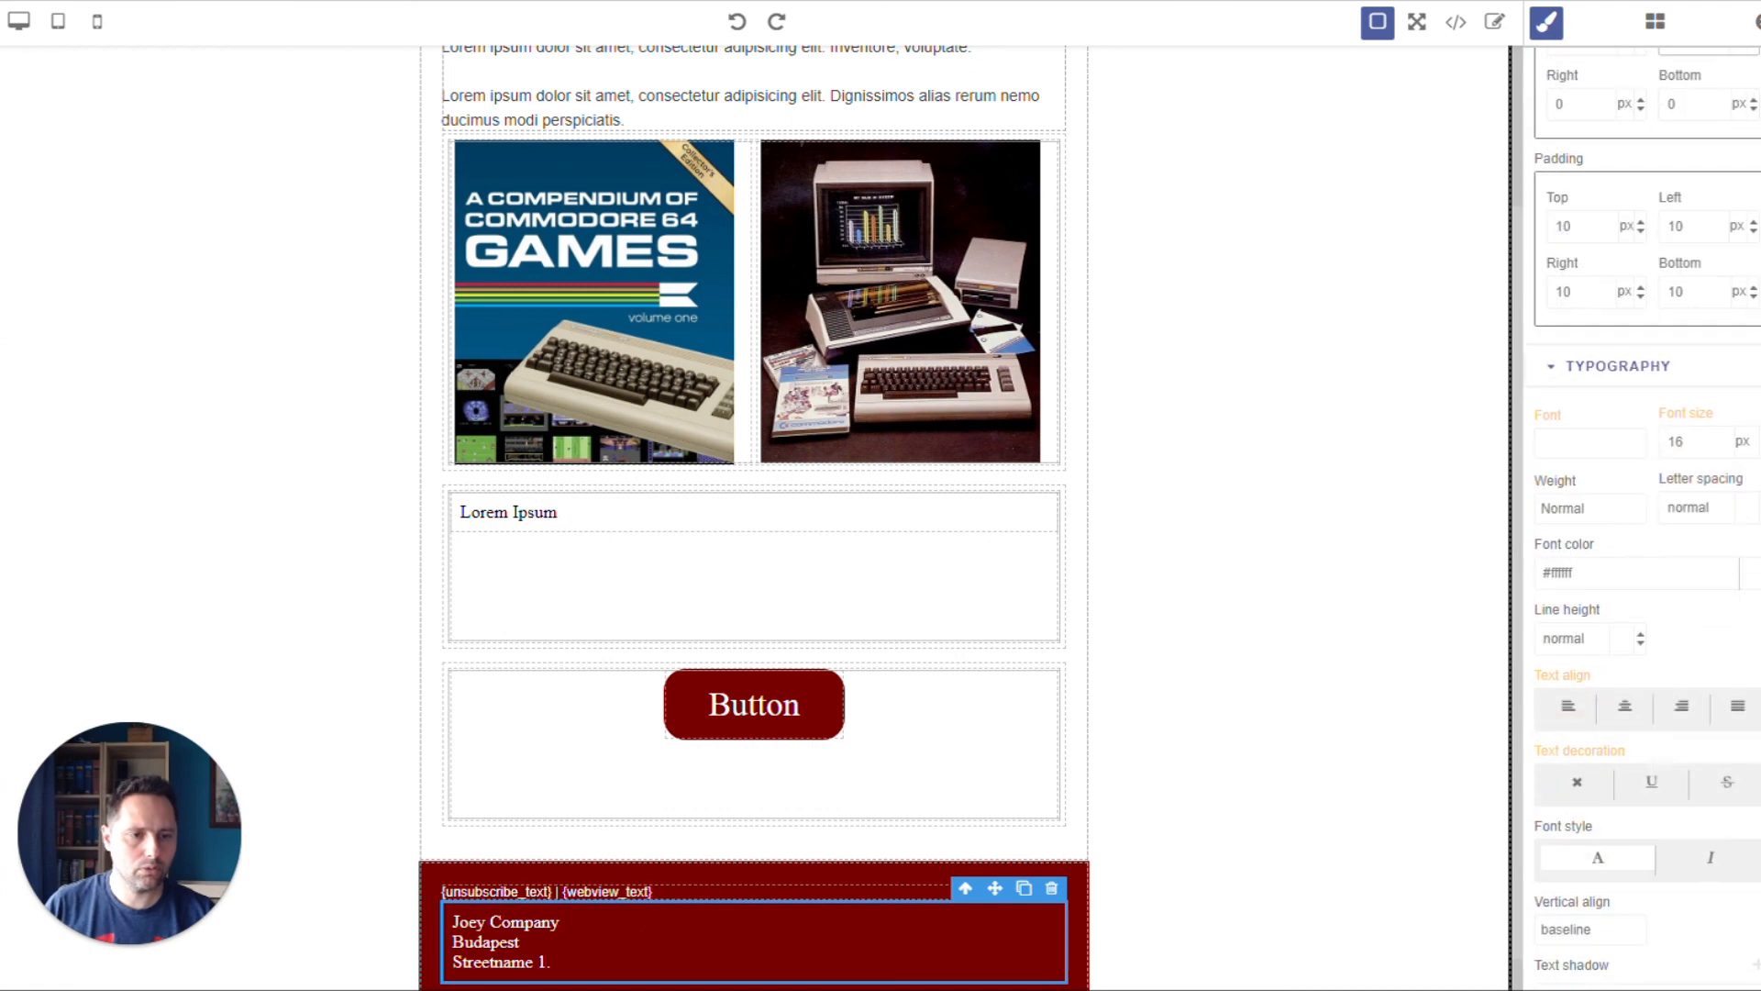
{"action": "left_click", "coordinate": [1688, 444]}
{"action": "type", "text": "0"}
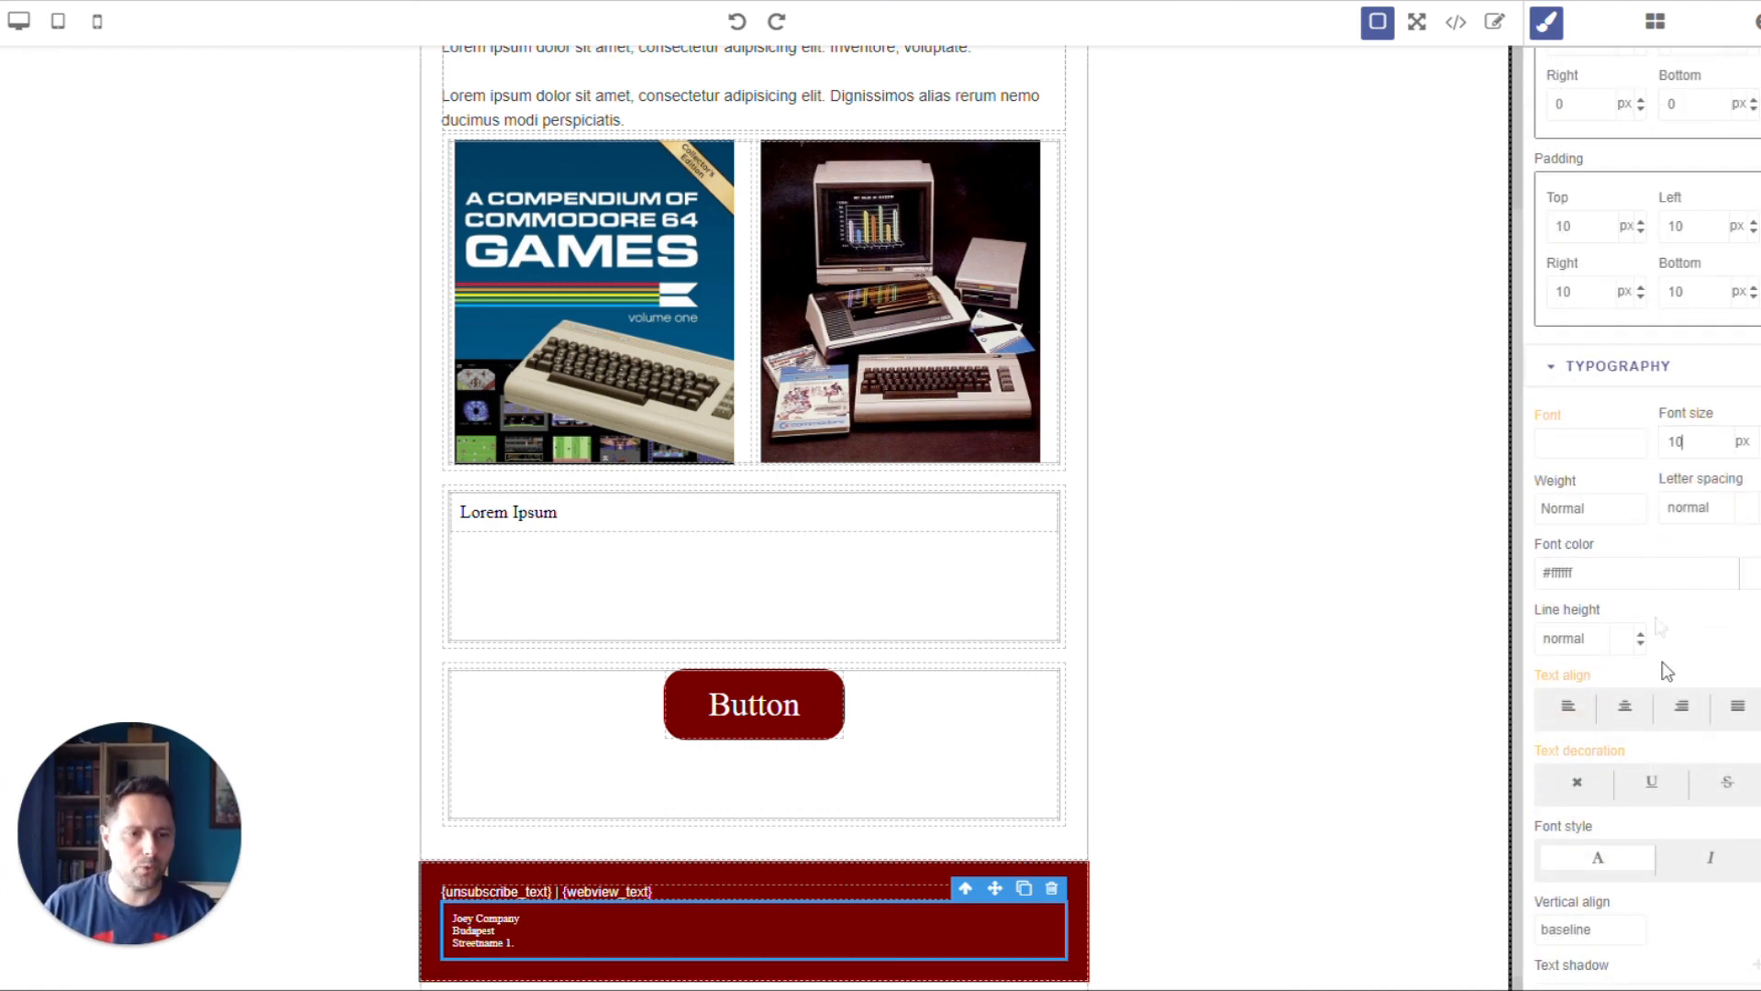
{"action": "left_click", "coordinate": [1610, 711]}
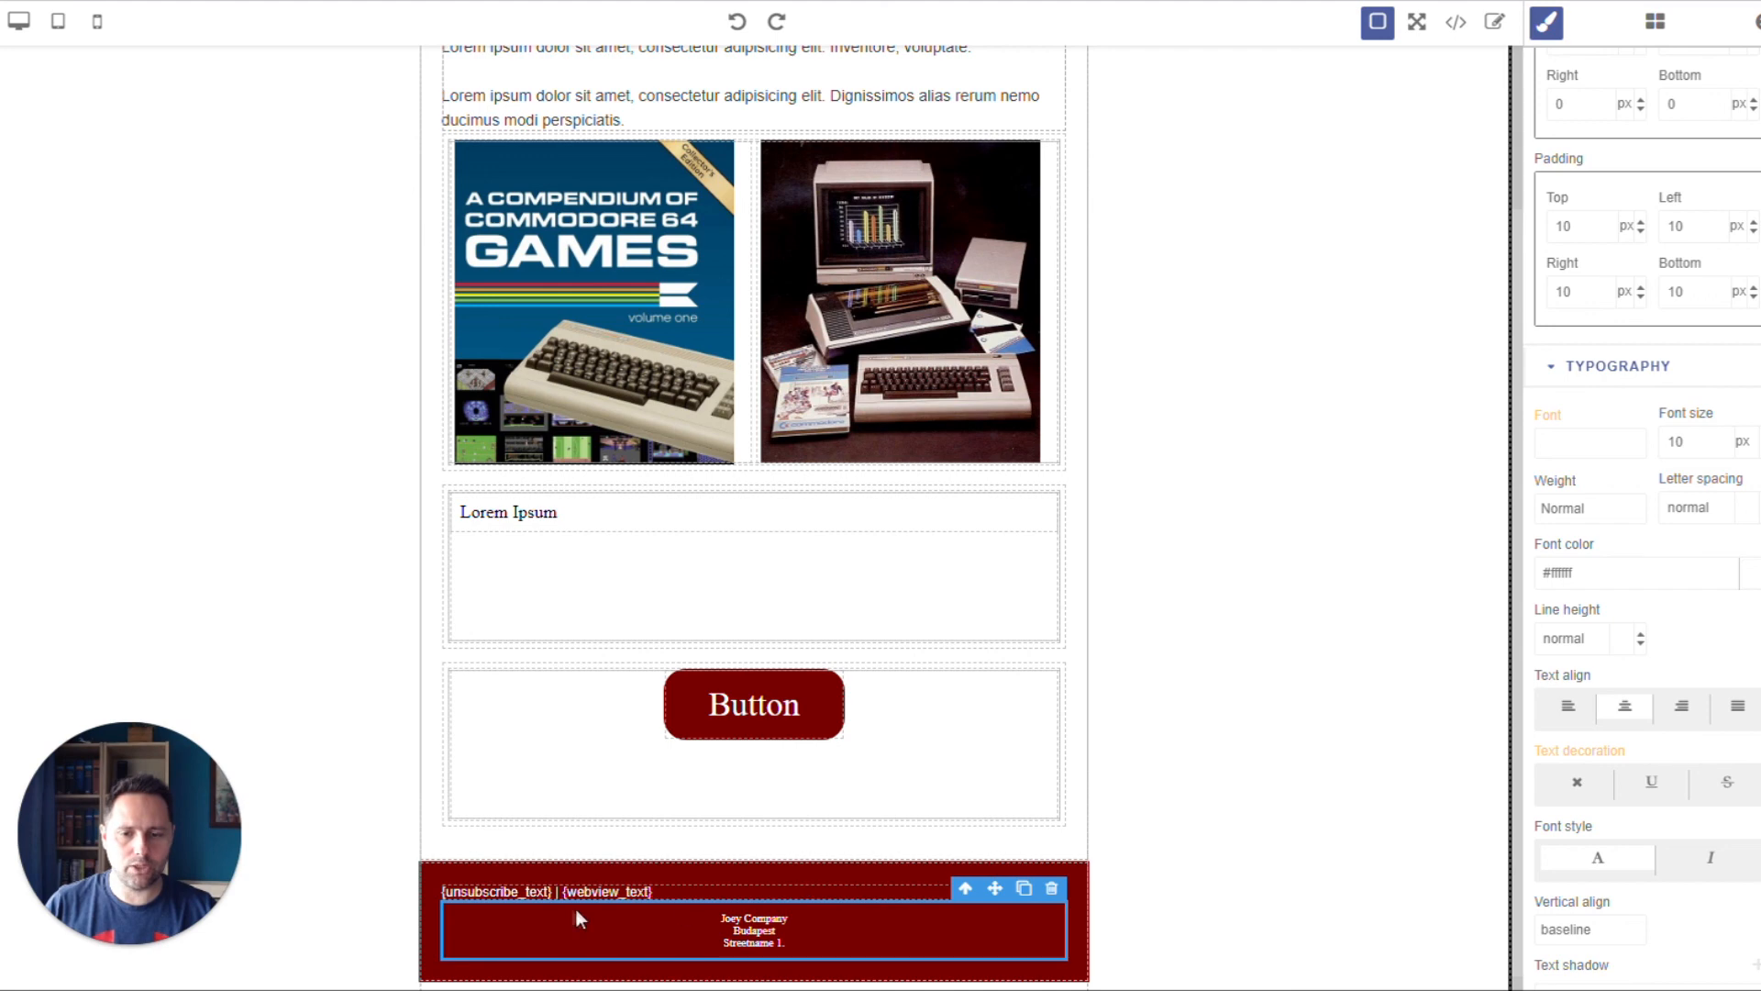
Centre the unsubscribe and webview text in the red footer.
{"action": "left_click", "coordinate": [666, 889]}
{"action": "scroll", "coordinate": [1693, 590], "scroll_direction": "down", "scroll_amount": 5}
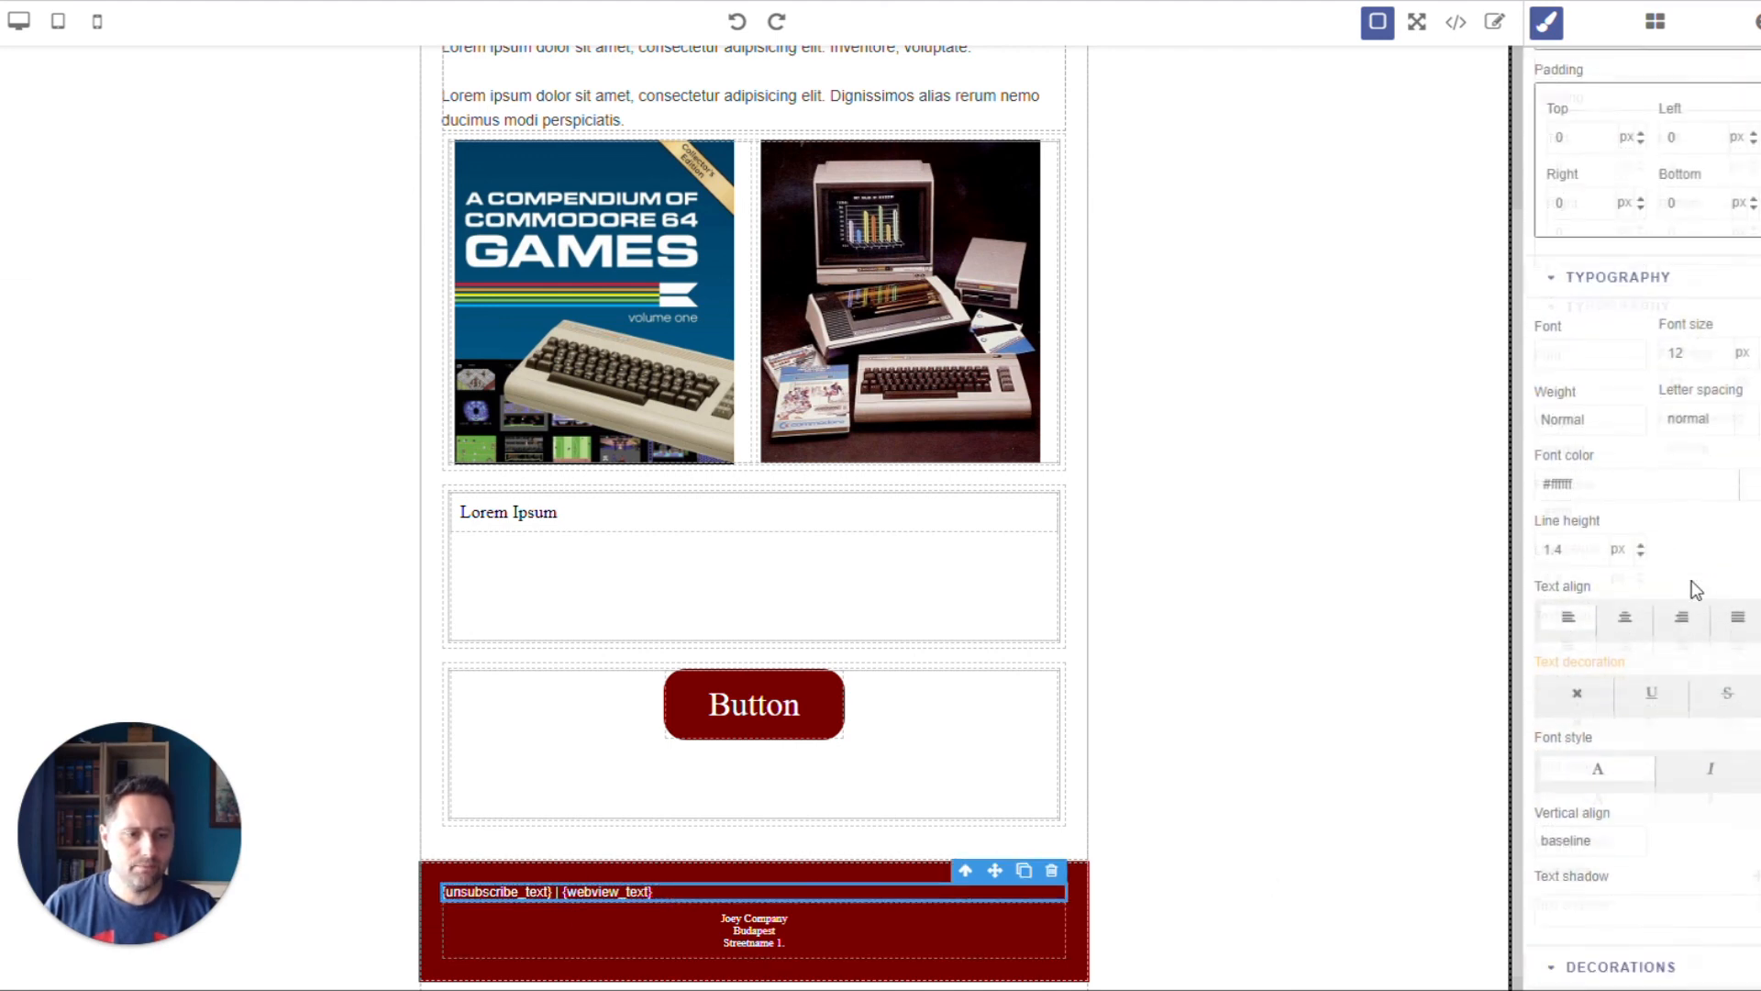
{"action": "scroll", "coordinate": [1695, 589], "scroll_direction": "down", "scroll_amount": 3}
{"action": "left_click", "coordinate": [1626, 371]}
{"action": "left_click", "coordinate": [674, 908]}
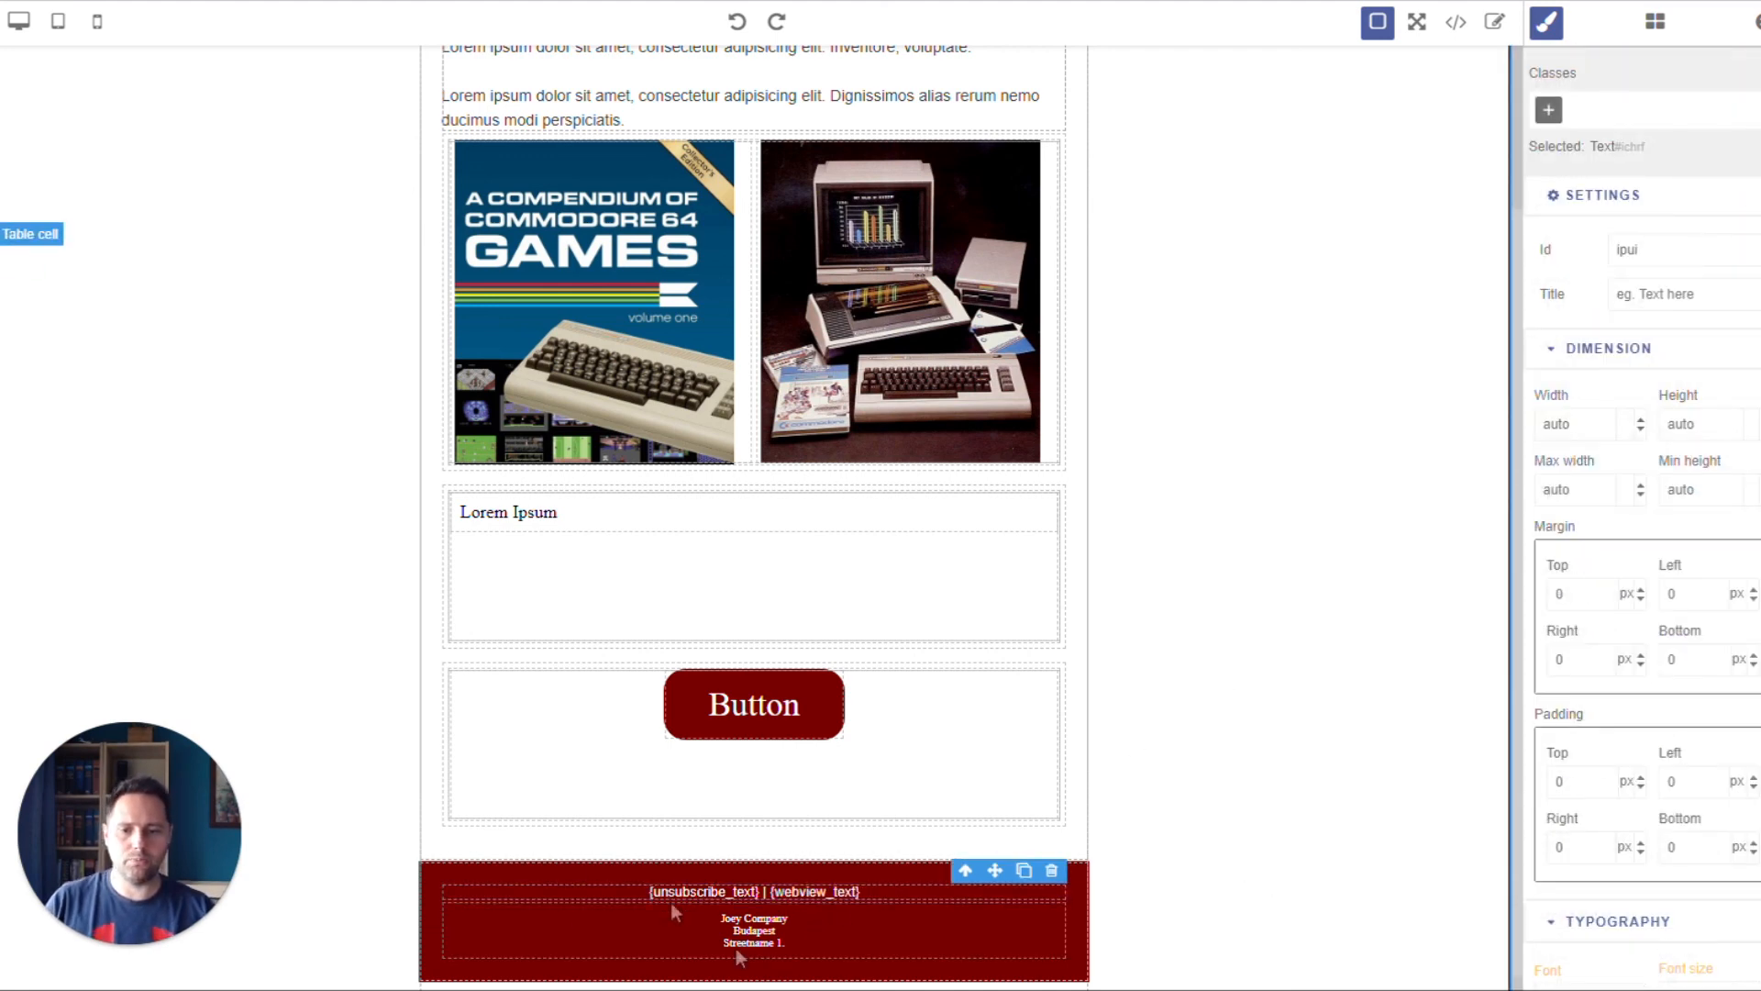
{"action": "scroll", "coordinate": [1207, 783], "scroll_direction": "up", "scroll_amount": 3}
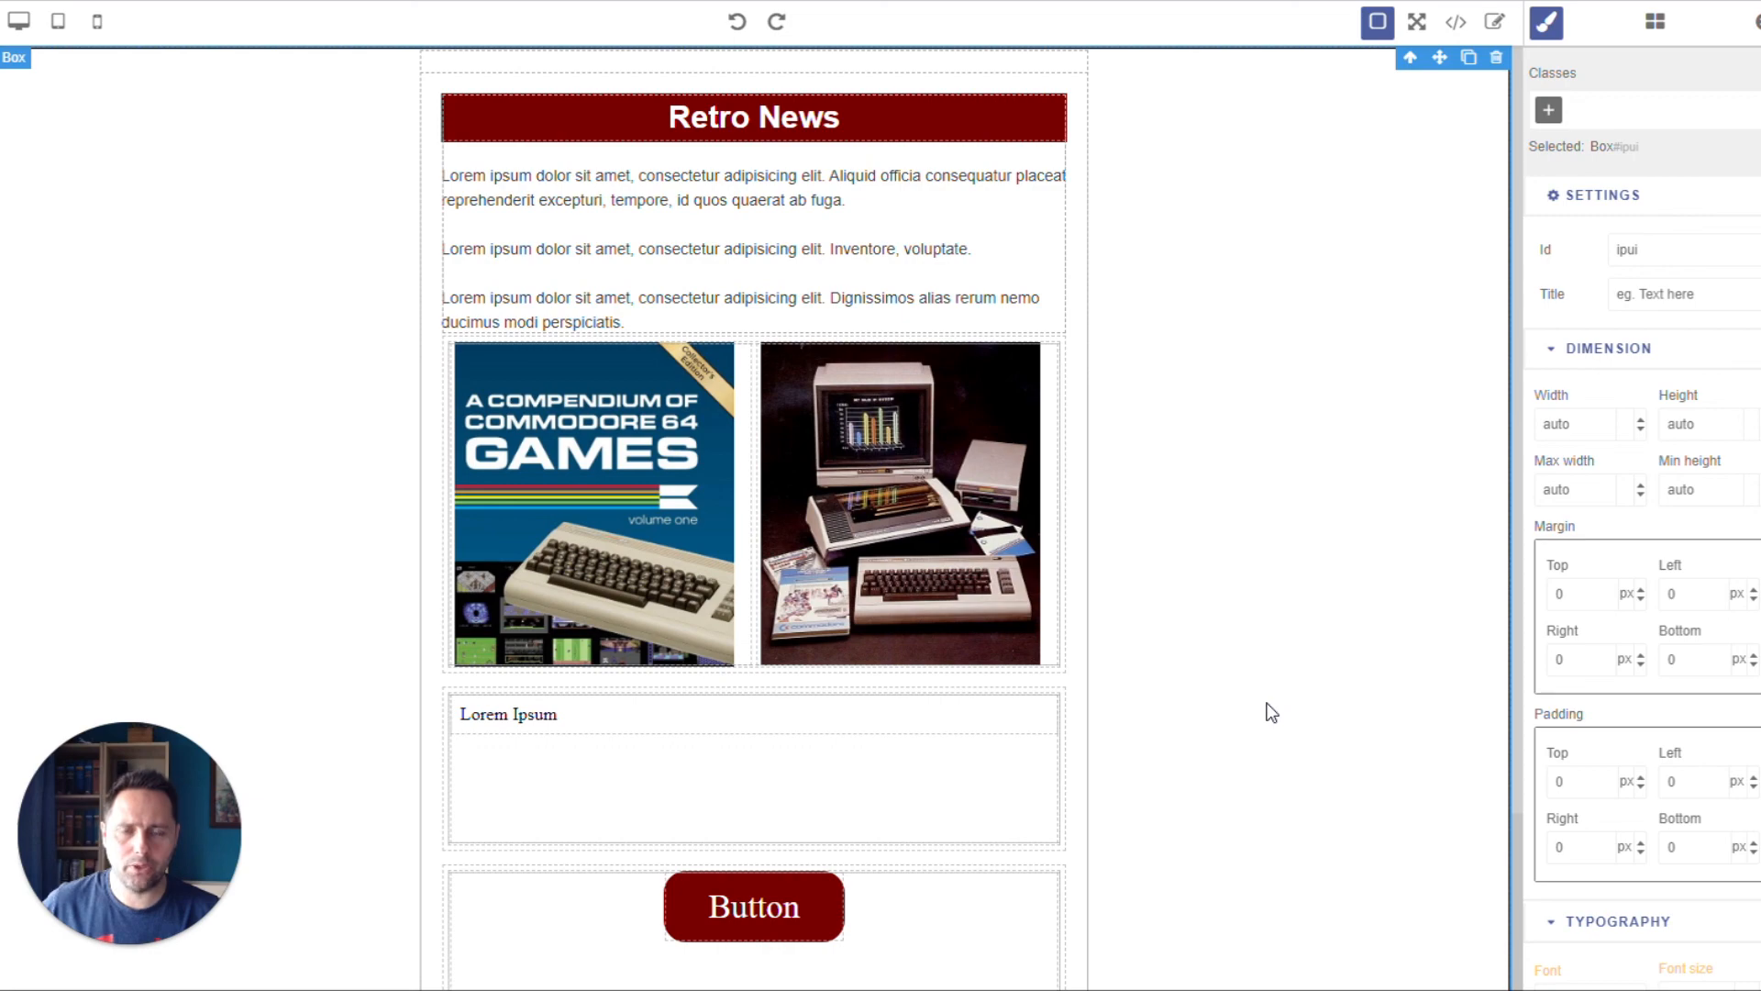
{"action": "scroll", "coordinate": [1271, 711], "scroll_direction": "down", "scroll_amount": 3}
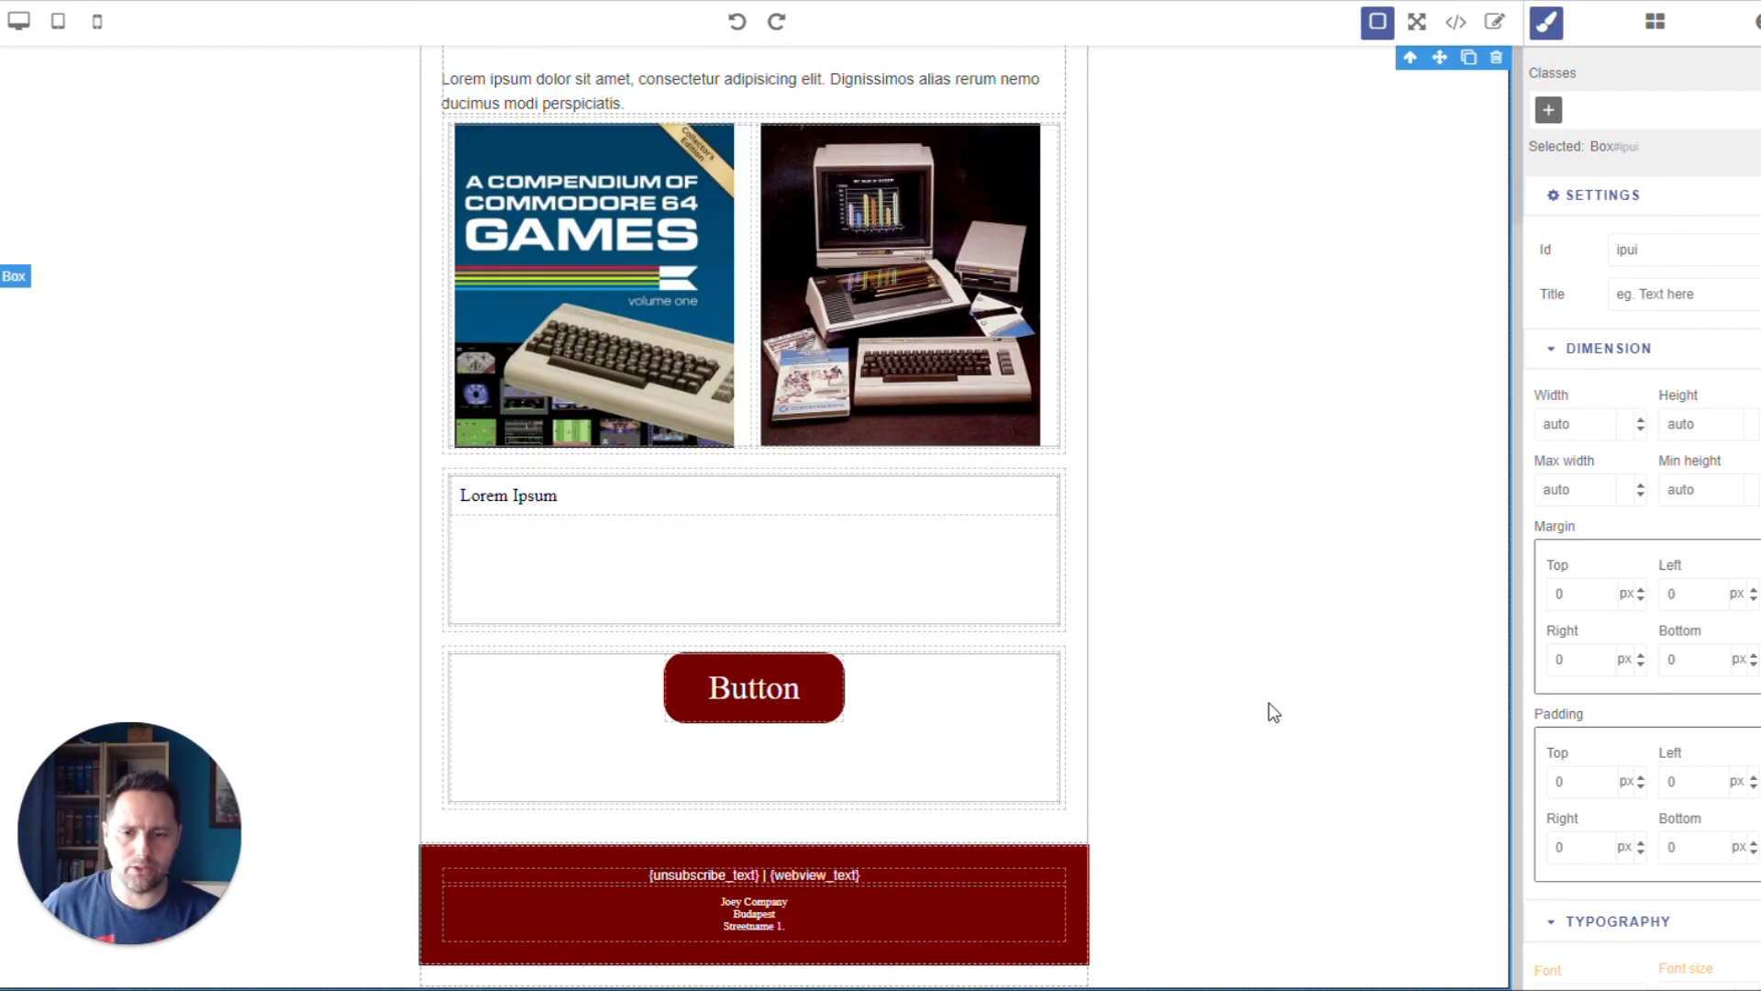
{"action": "scroll", "coordinate": [1273, 712], "scroll_direction": "up", "scroll_amount": 3}
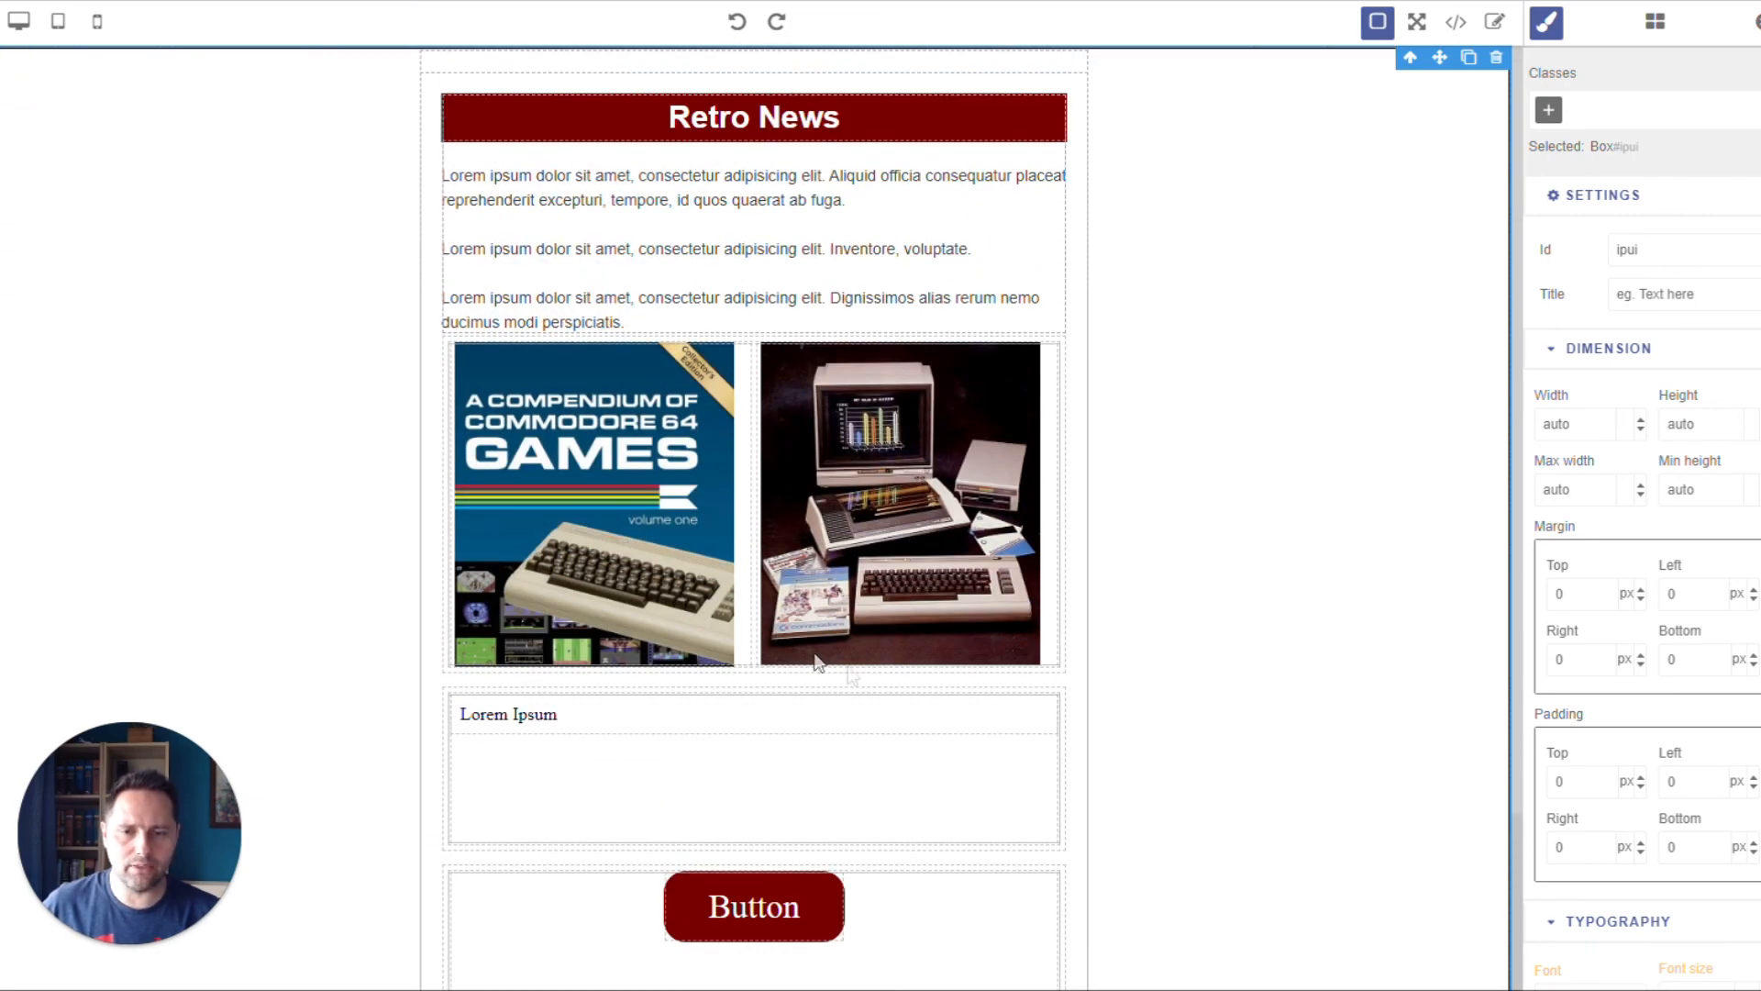
{"action": "scroll", "coordinate": [1091, 714], "scroll_direction": "down", "scroll_amount": 3}
{"action": "scroll", "coordinate": [1112, 712], "scroll_direction": "up", "scroll_amount": 3}
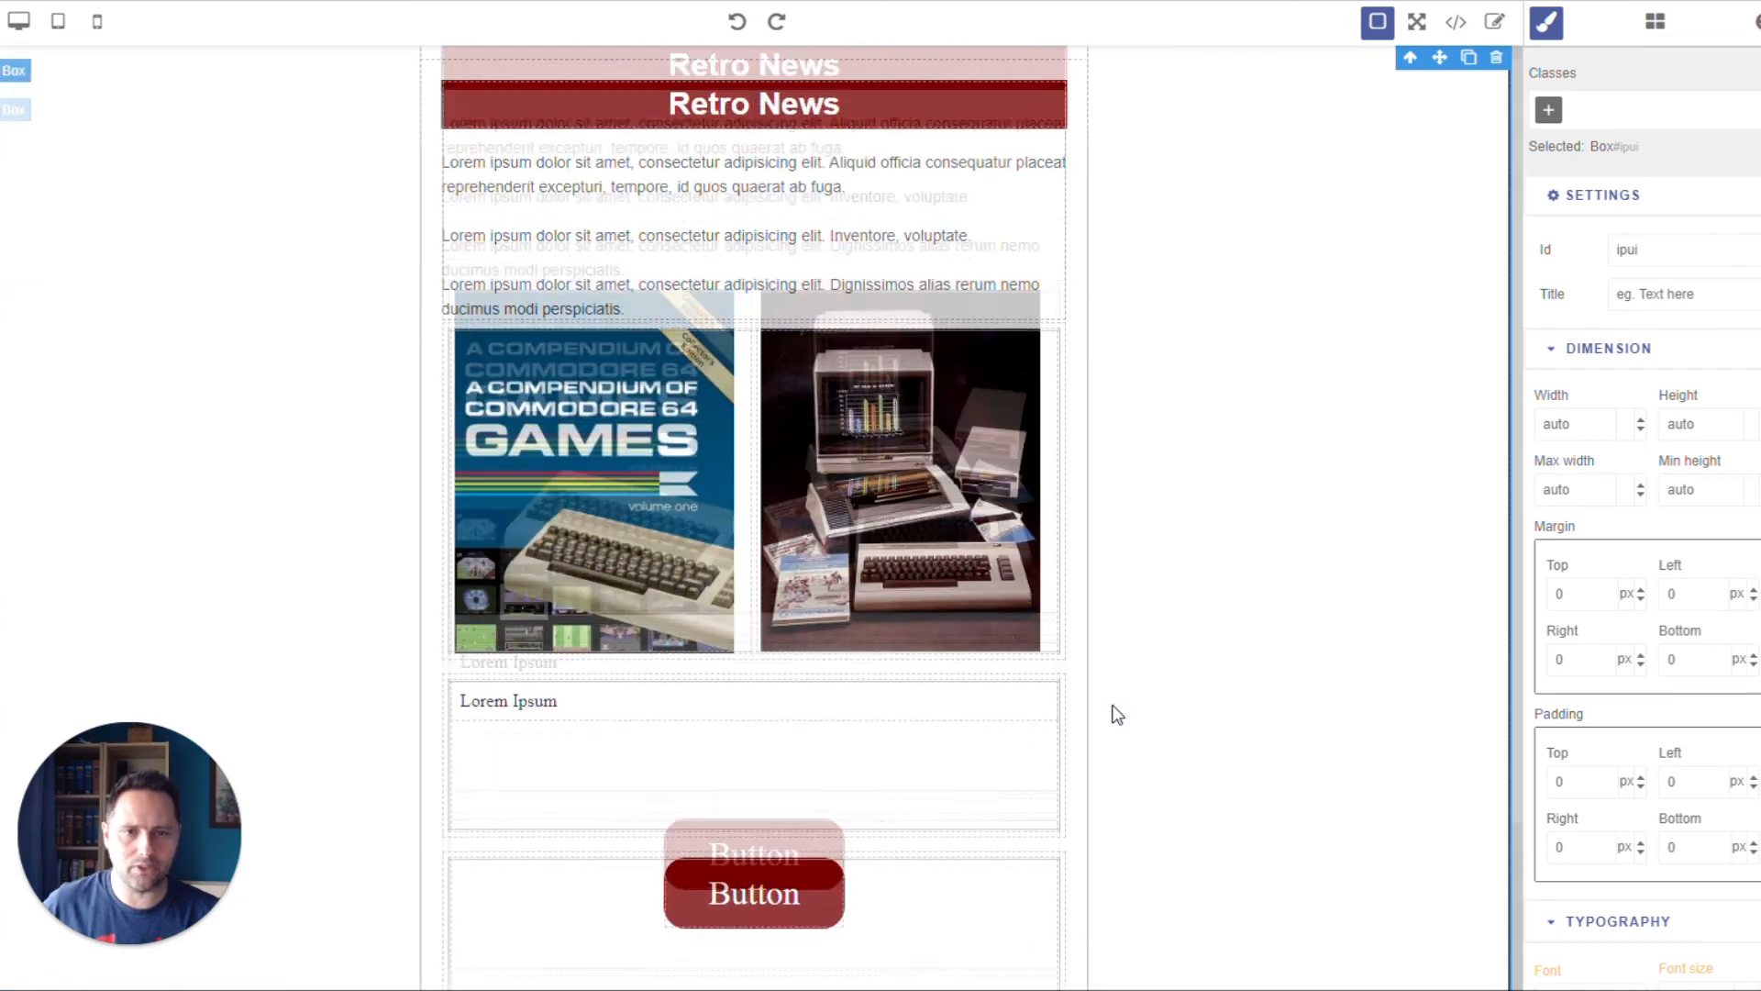